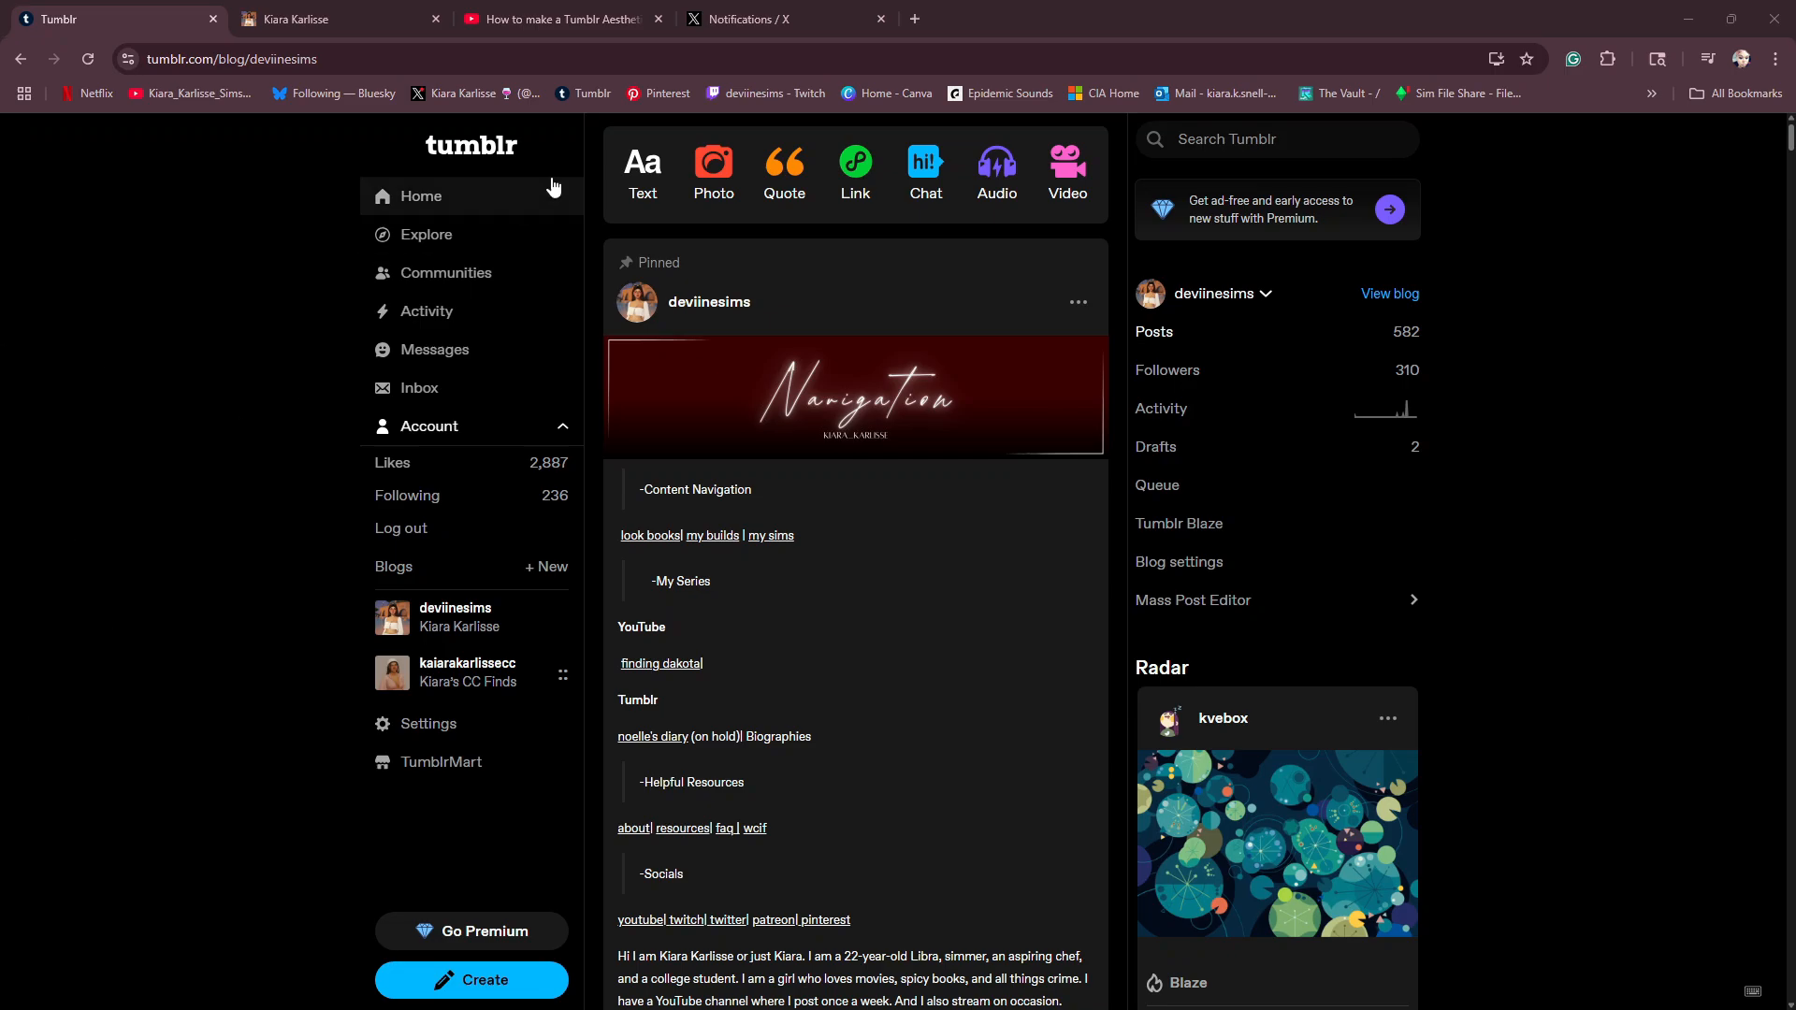
- Close the YouTube video tab and the X notifications tab
click(658, 19)
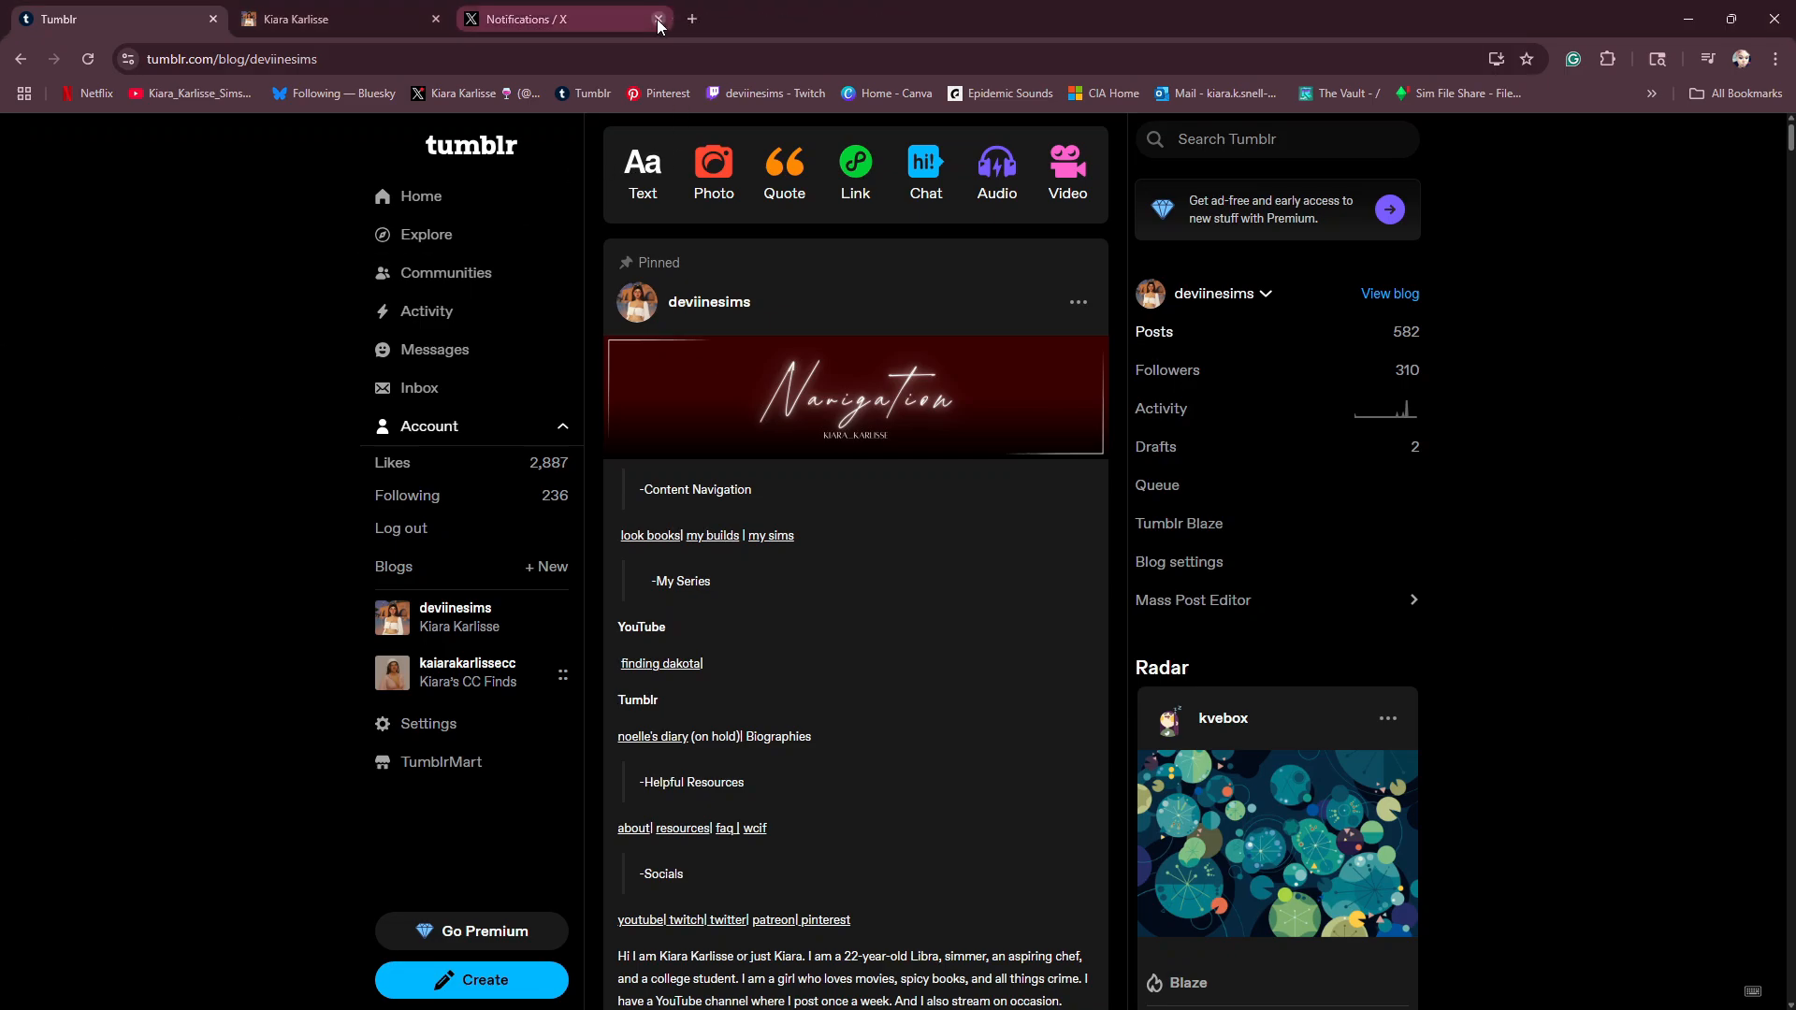
click(658, 19)
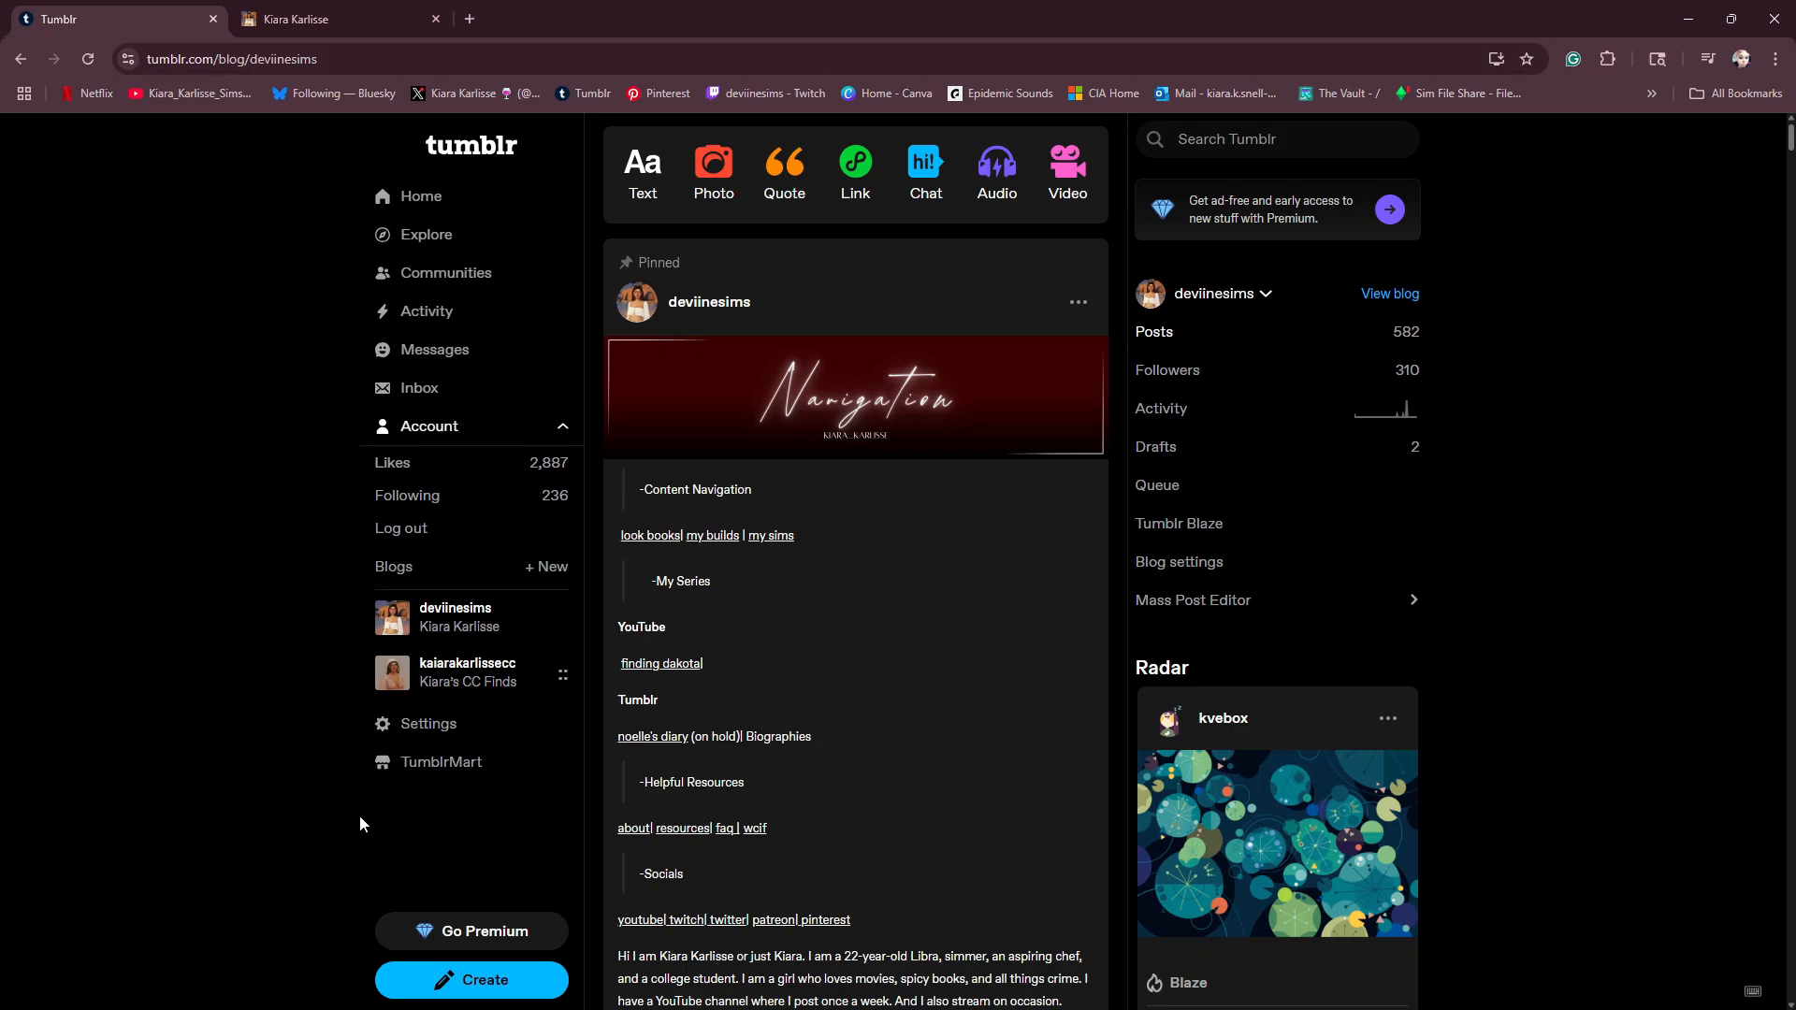
- Examine the Navigation and Socials banner pages in Canva, and return to Tumblr to review the blog's pinned navigation post
key(alt+Tab)
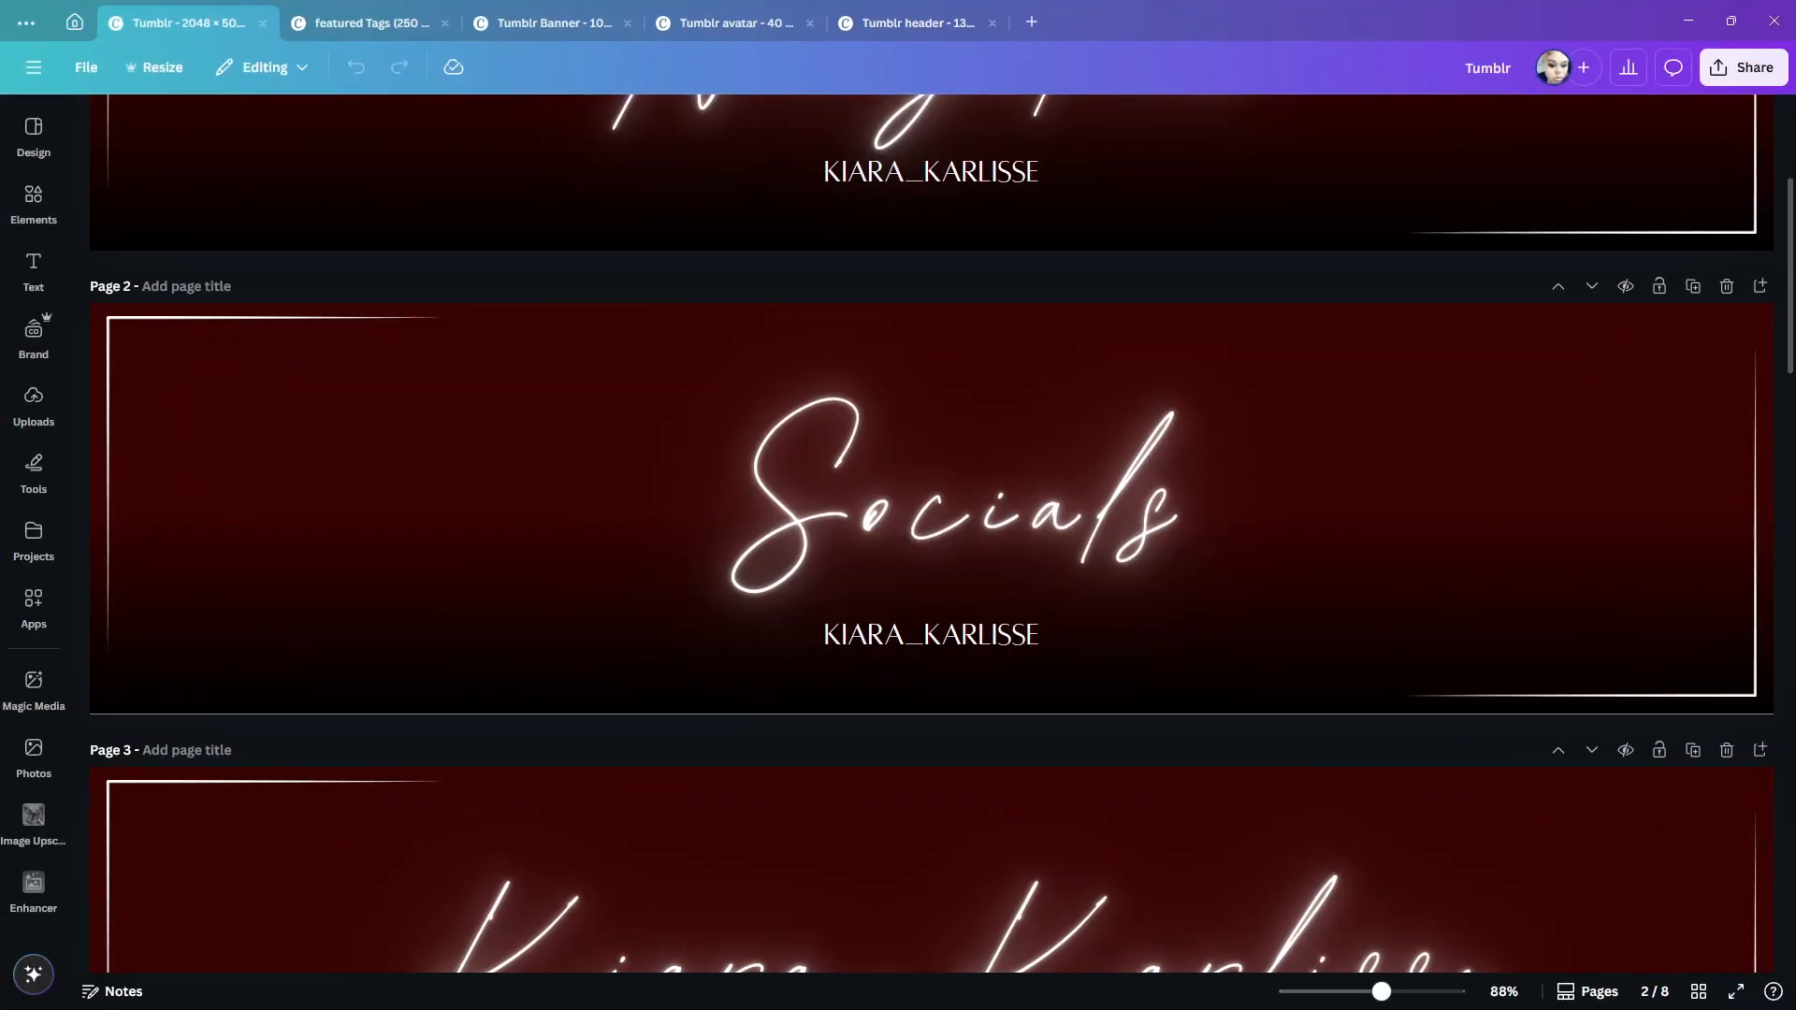
scroll(480, 346, up, 4)
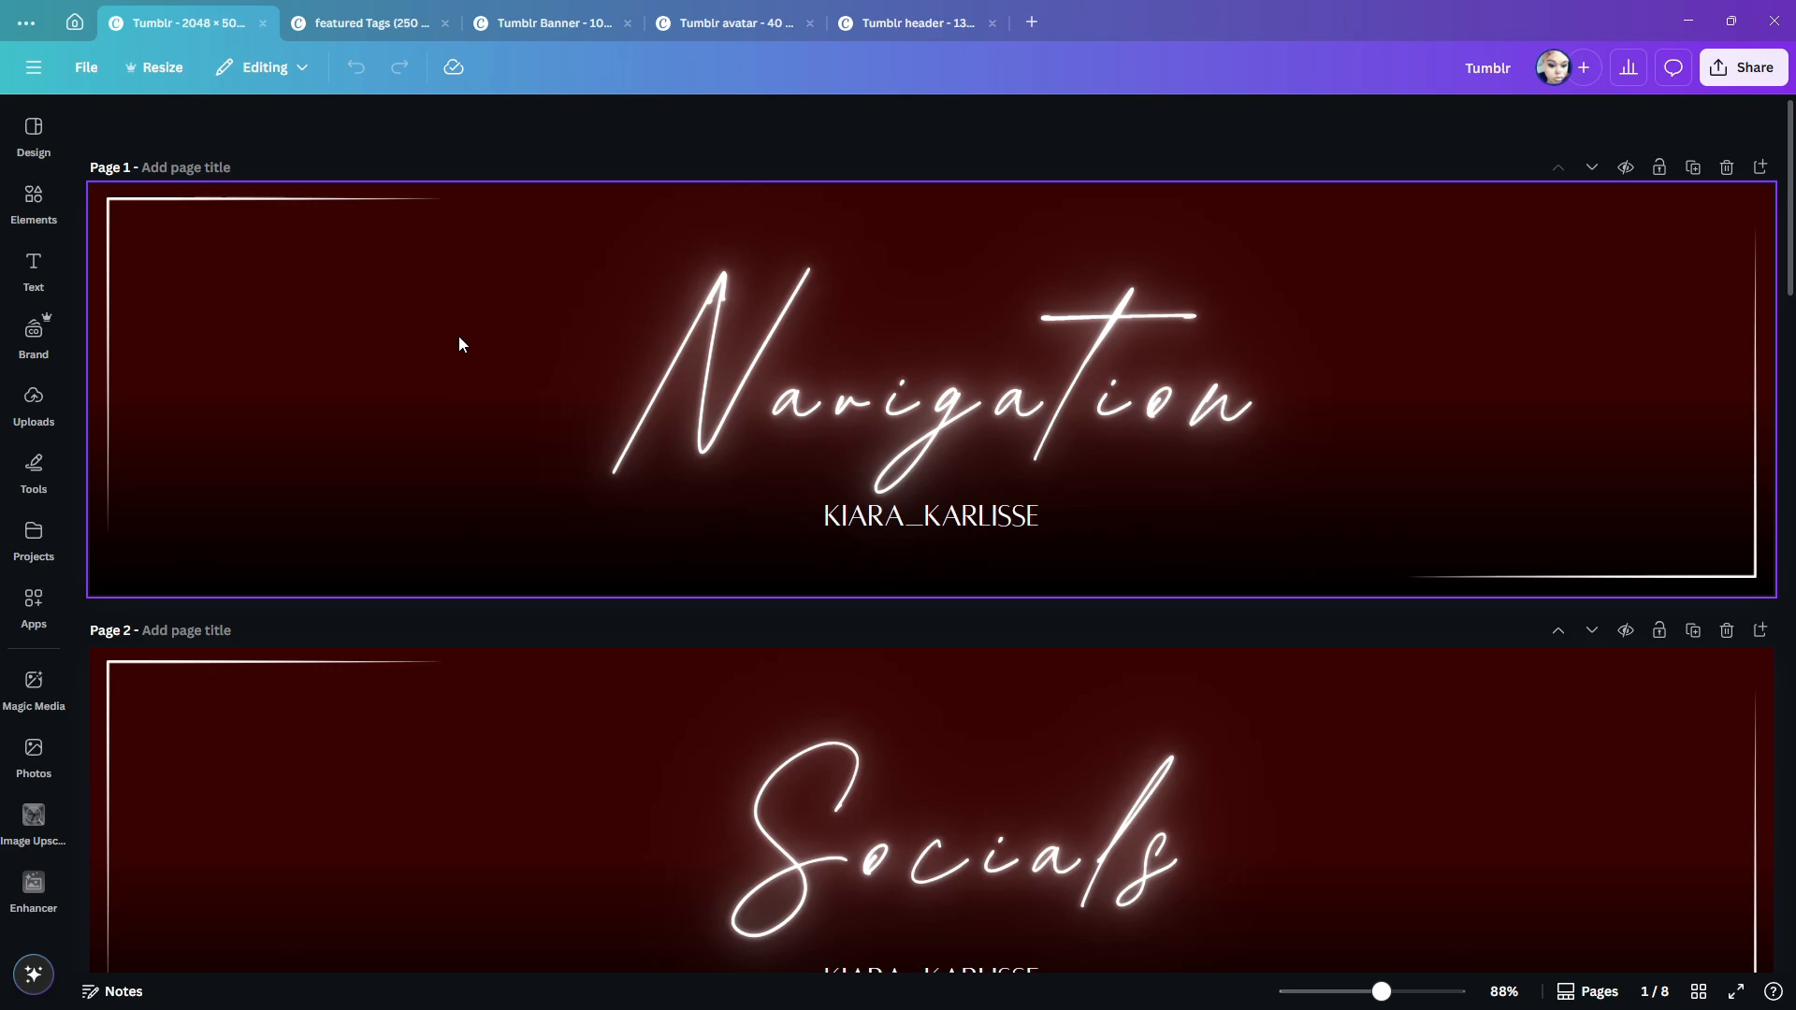
scroll(458, 339, down, 4)
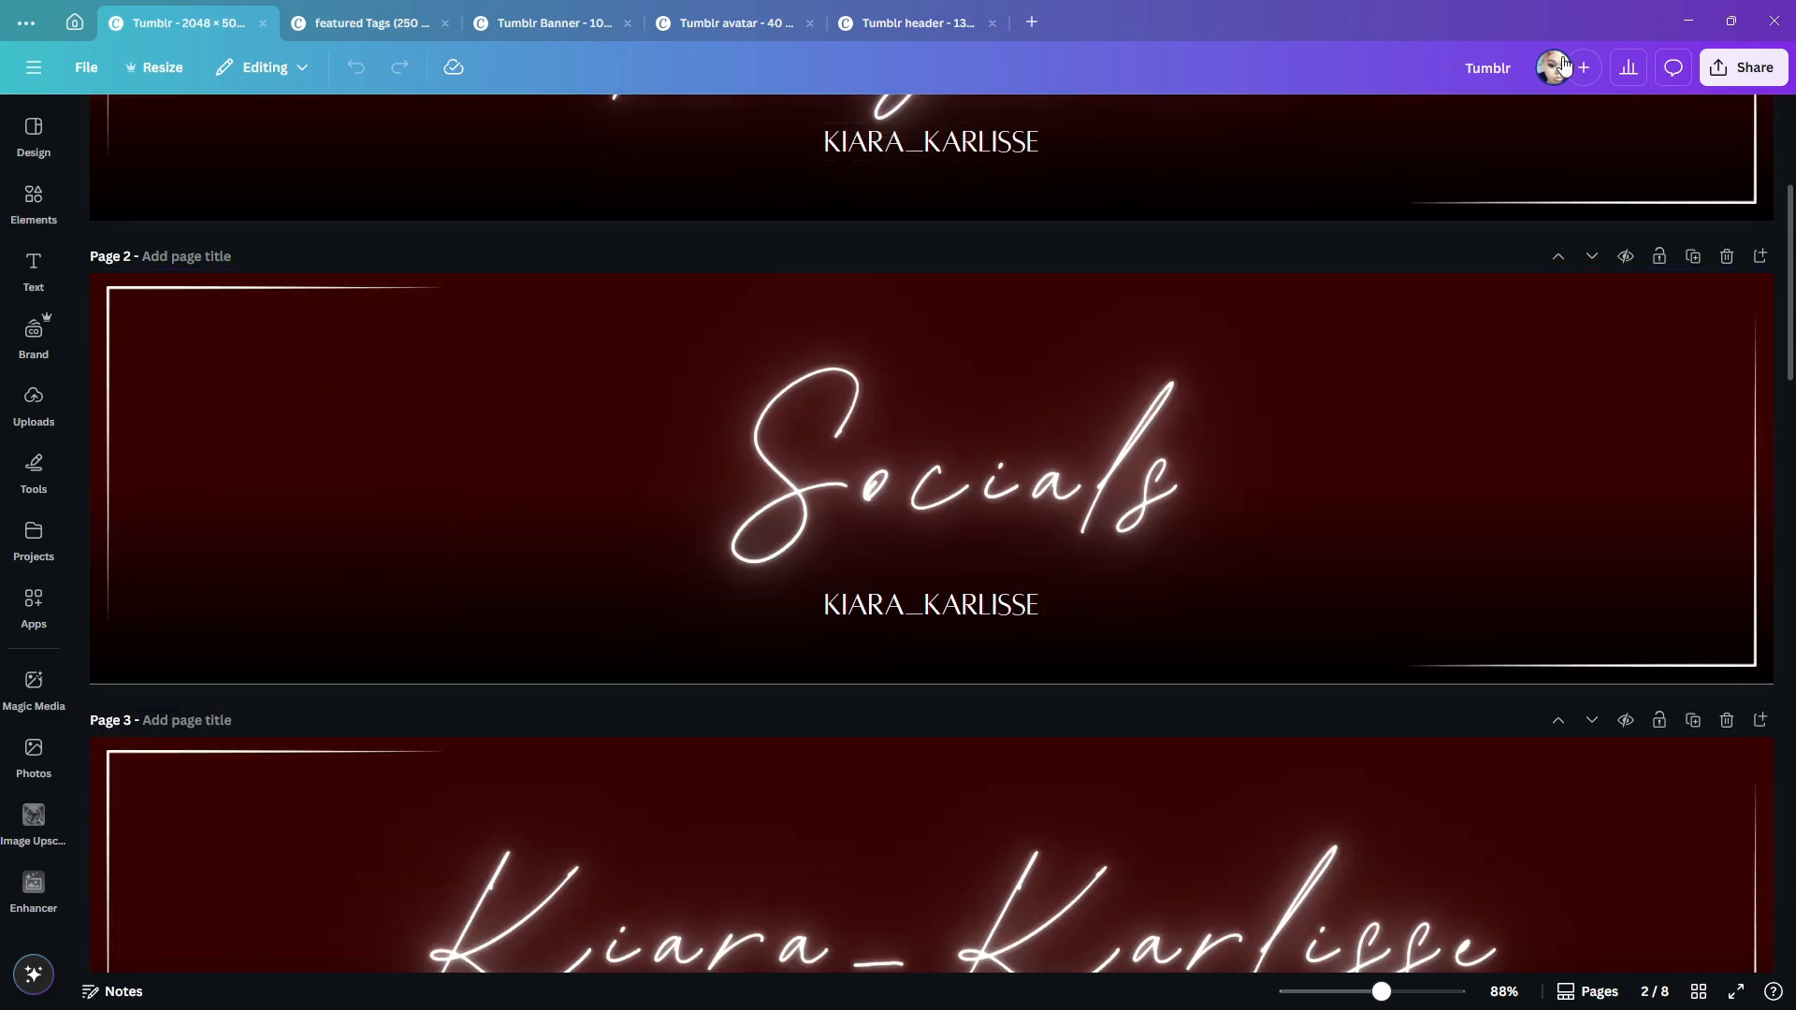
click(1688, 20)
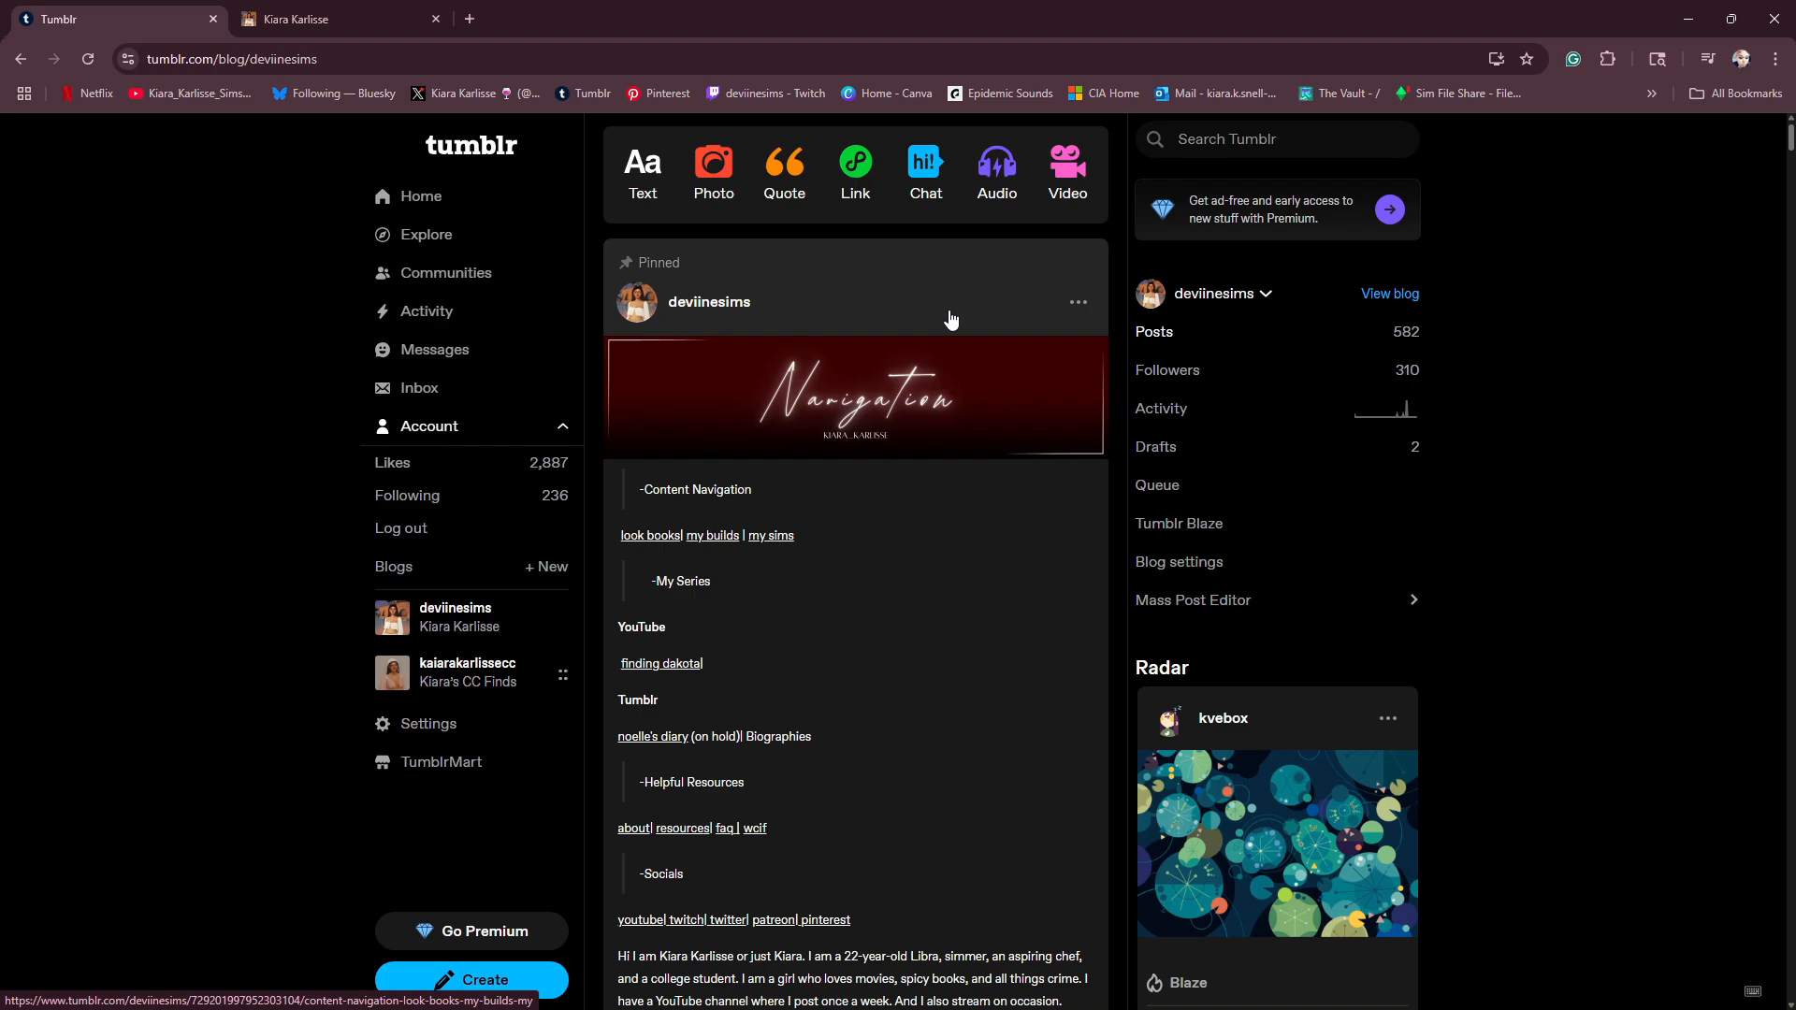
scroll(875, 561, down, 6)
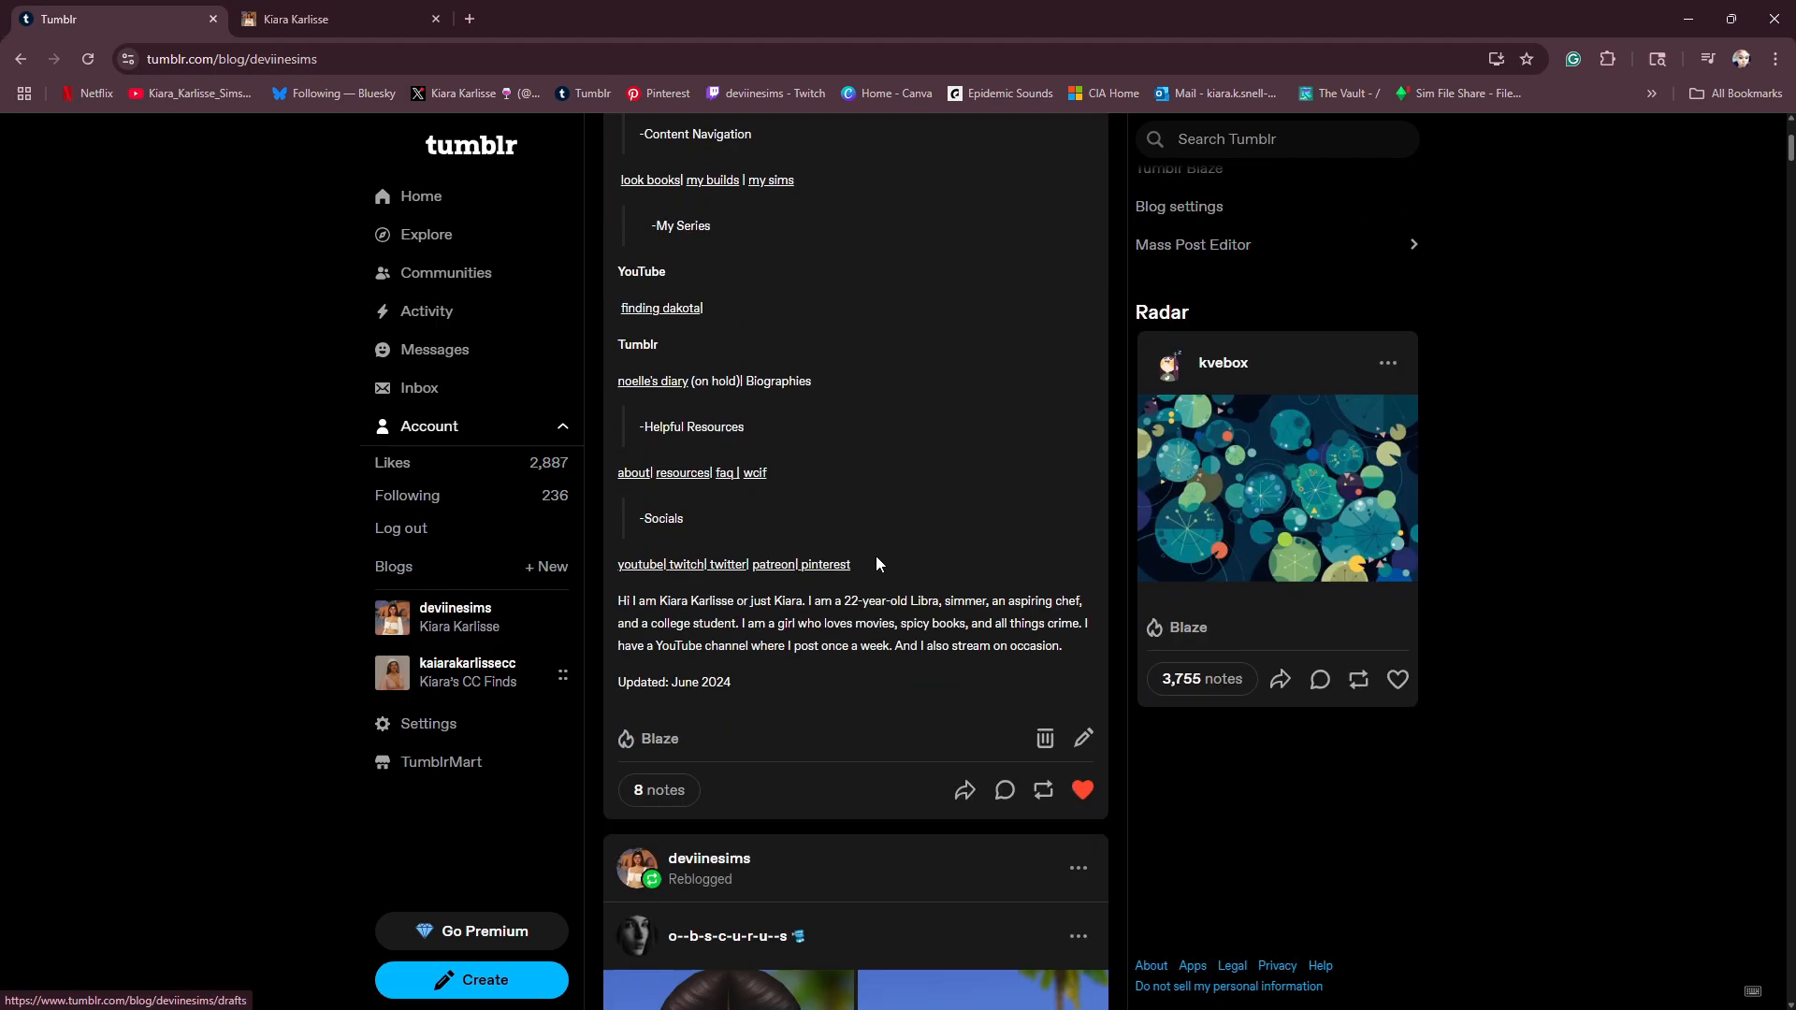
scroll(888, 485, up, 3)
scroll(888, 485, up, 3)
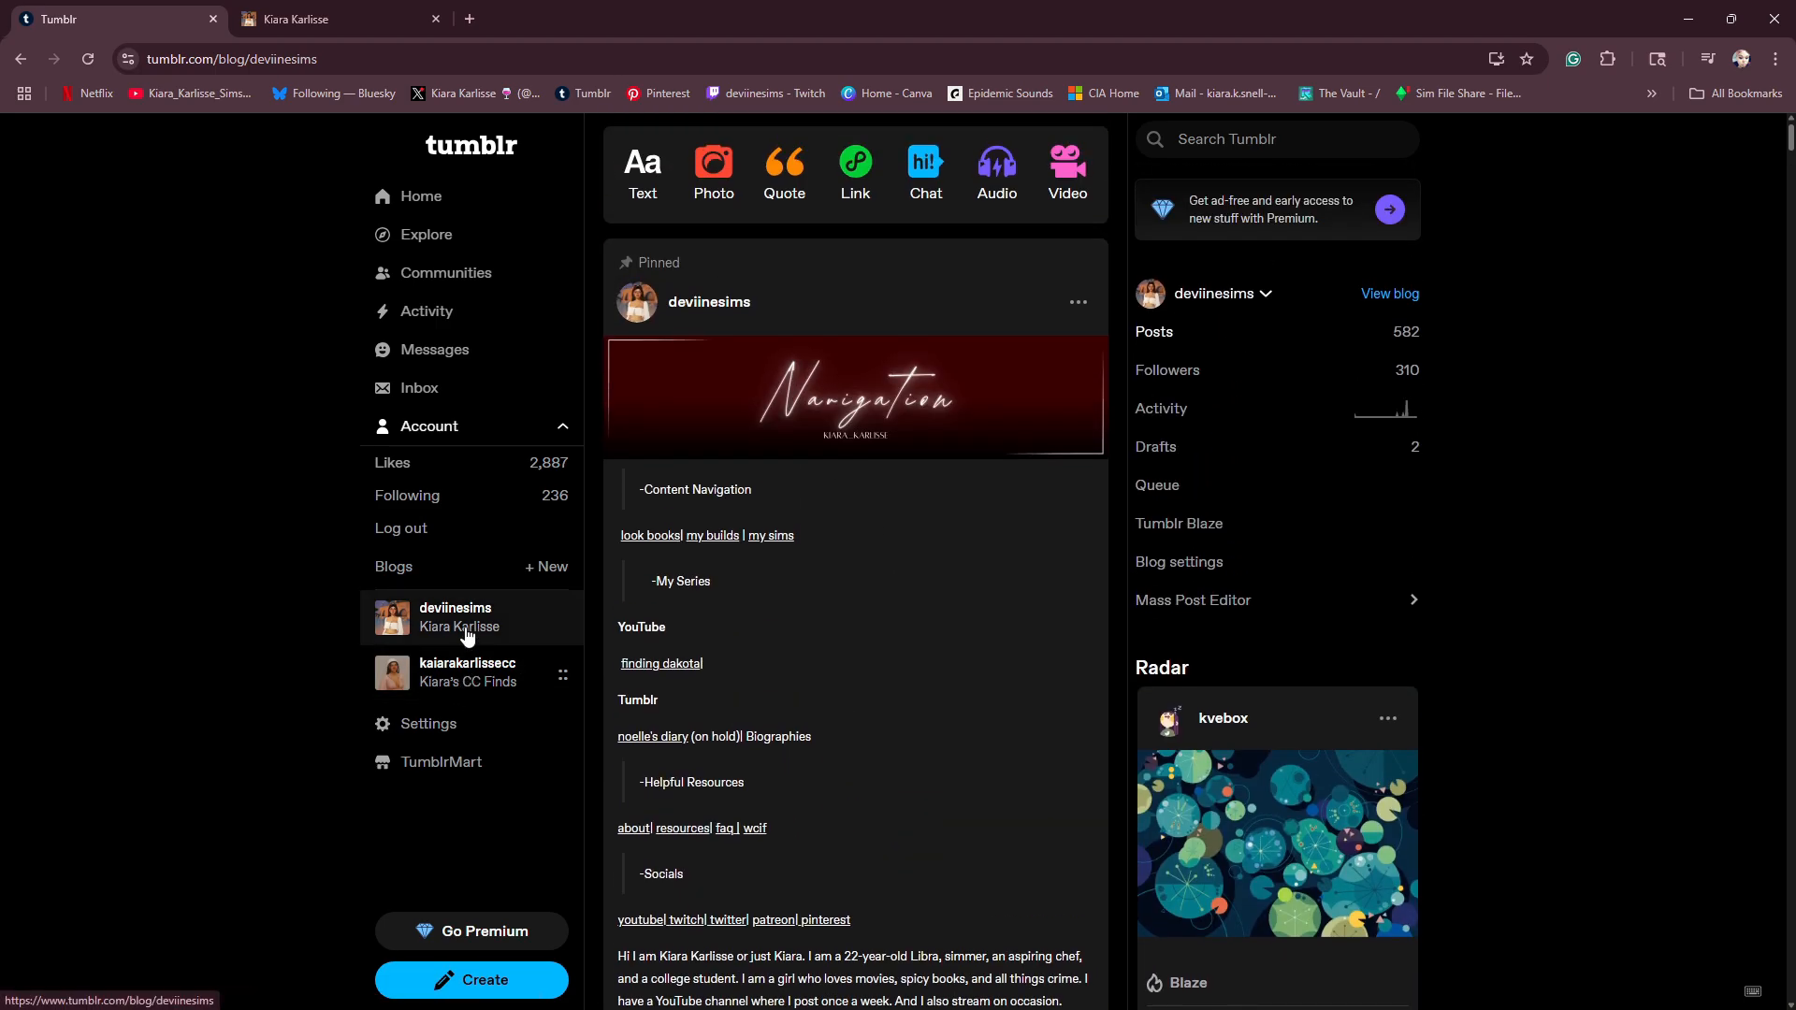
- Open the blog's appearance settings for editing and change the blog title to DeviineSims
click(1389, 294)
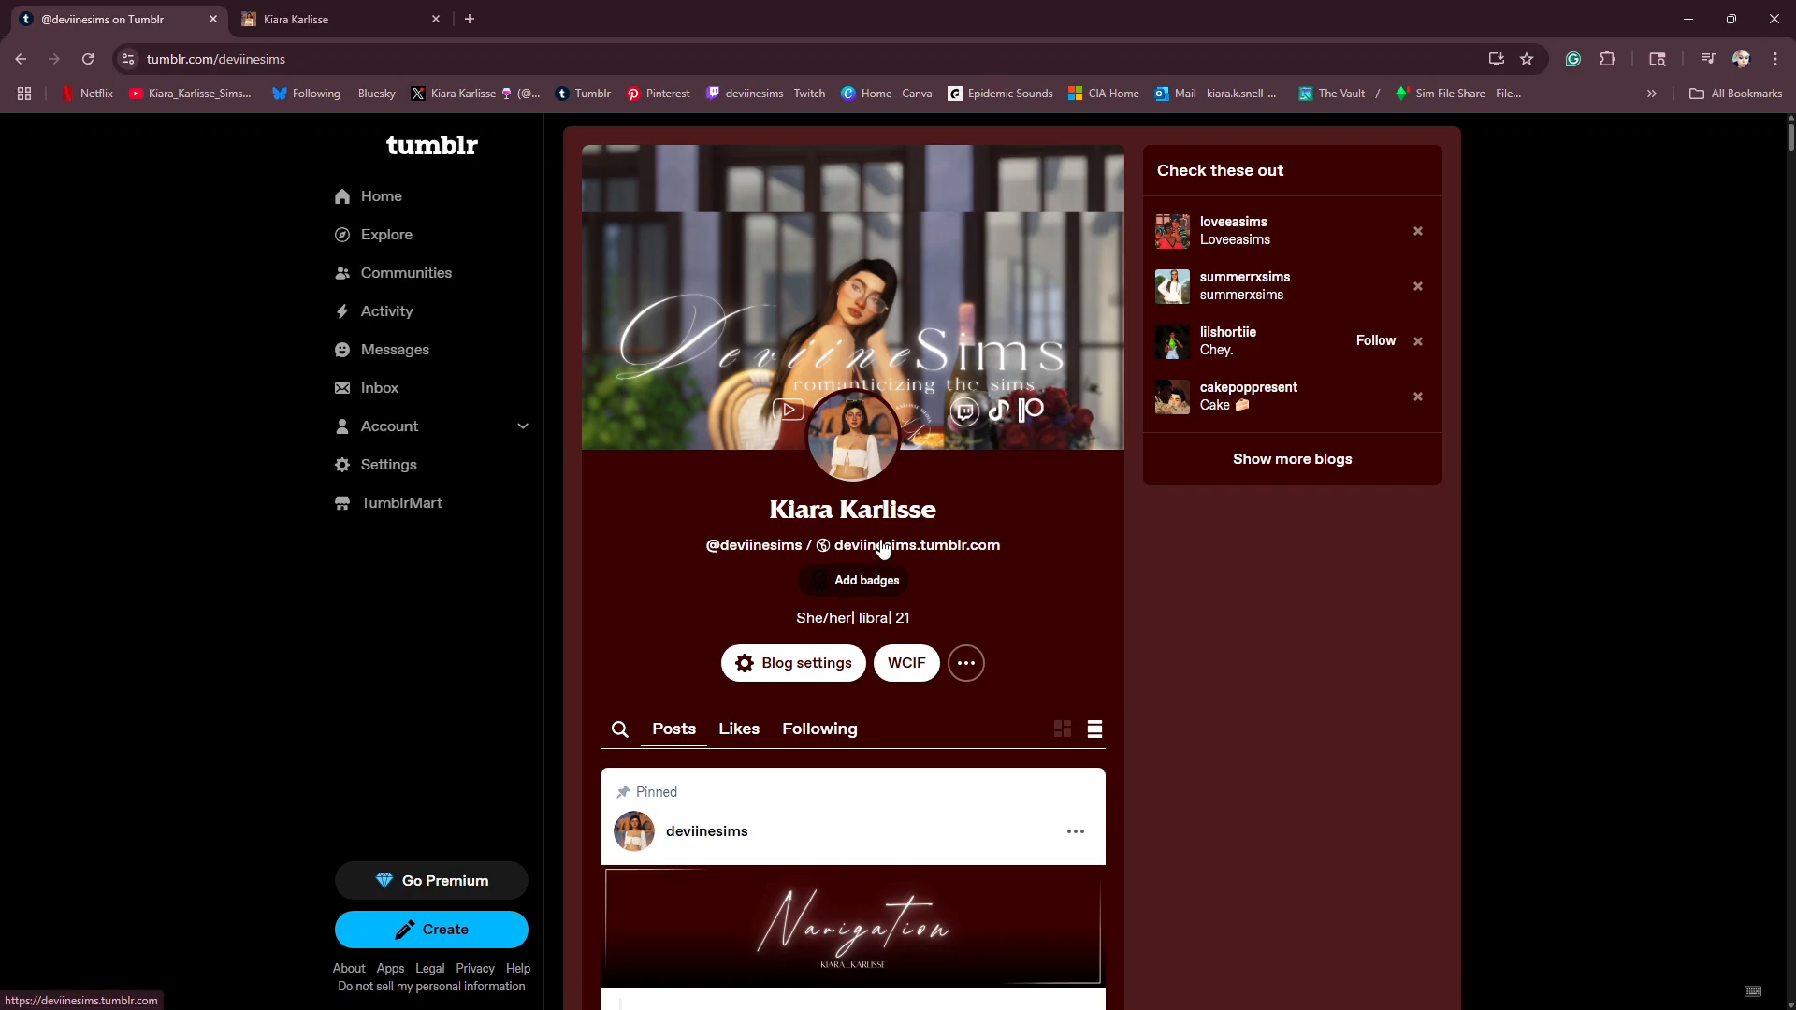
click(761, 670)
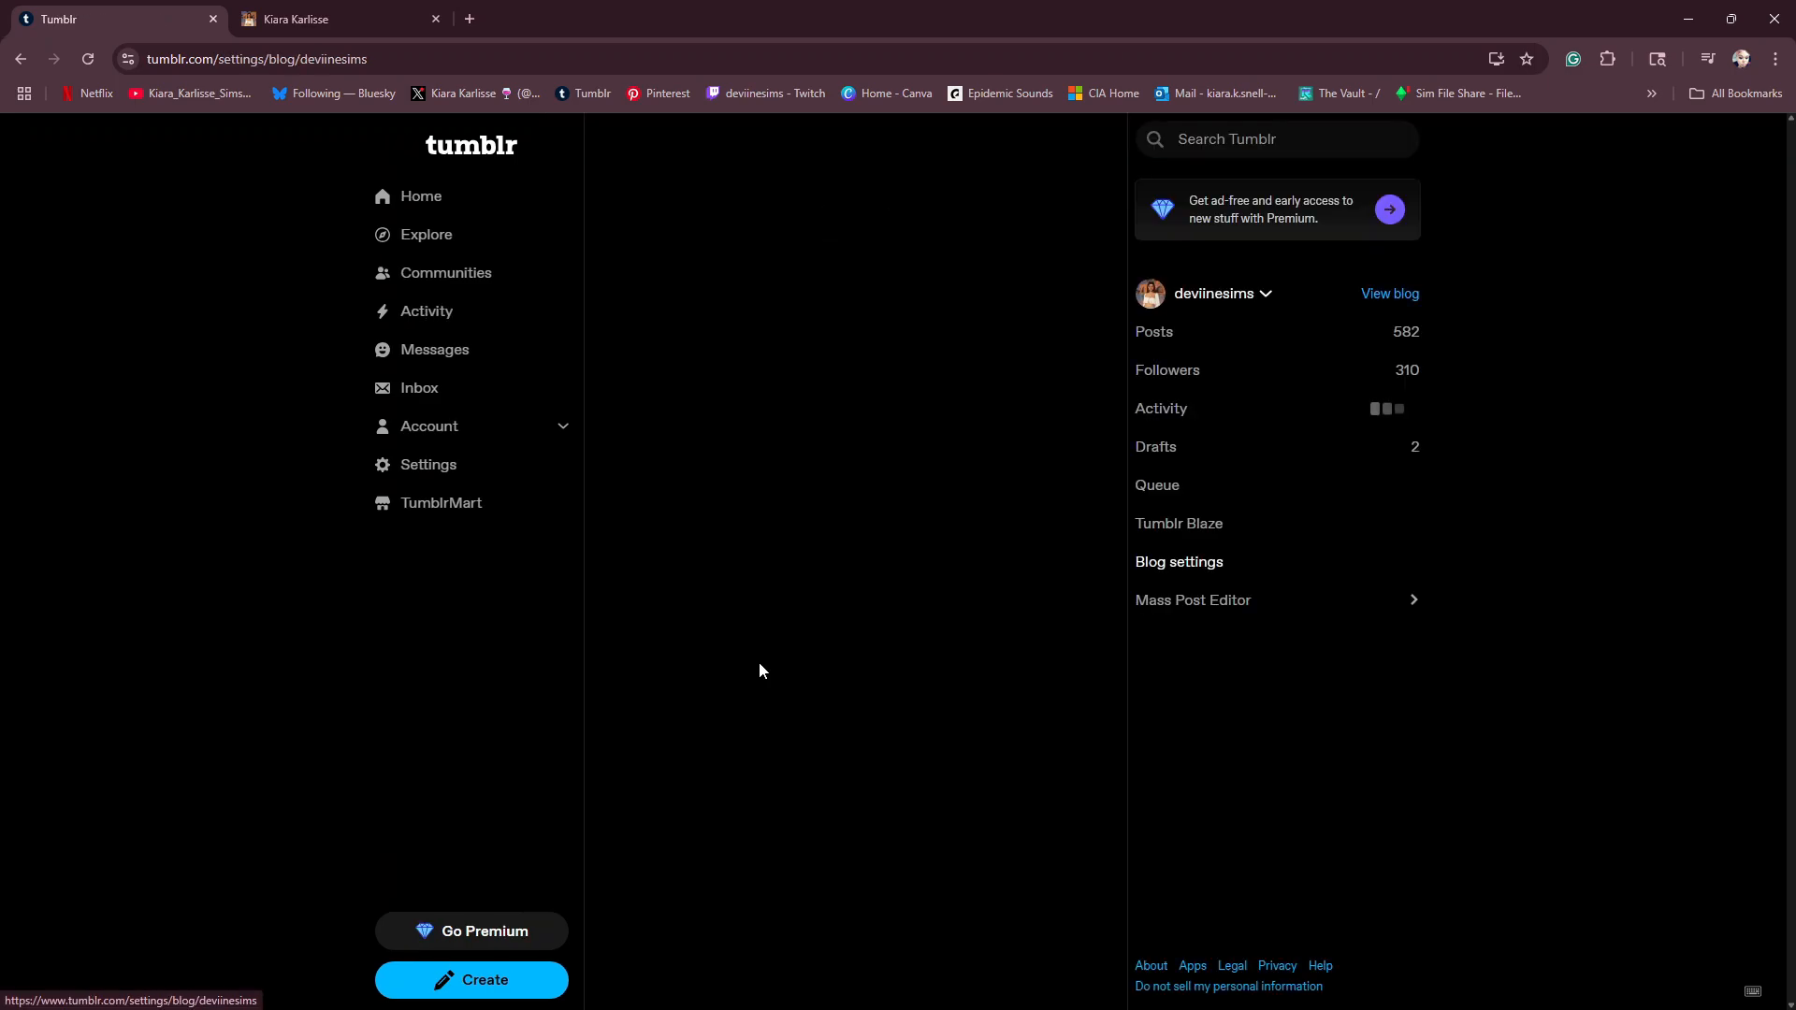
click(1037, 153)
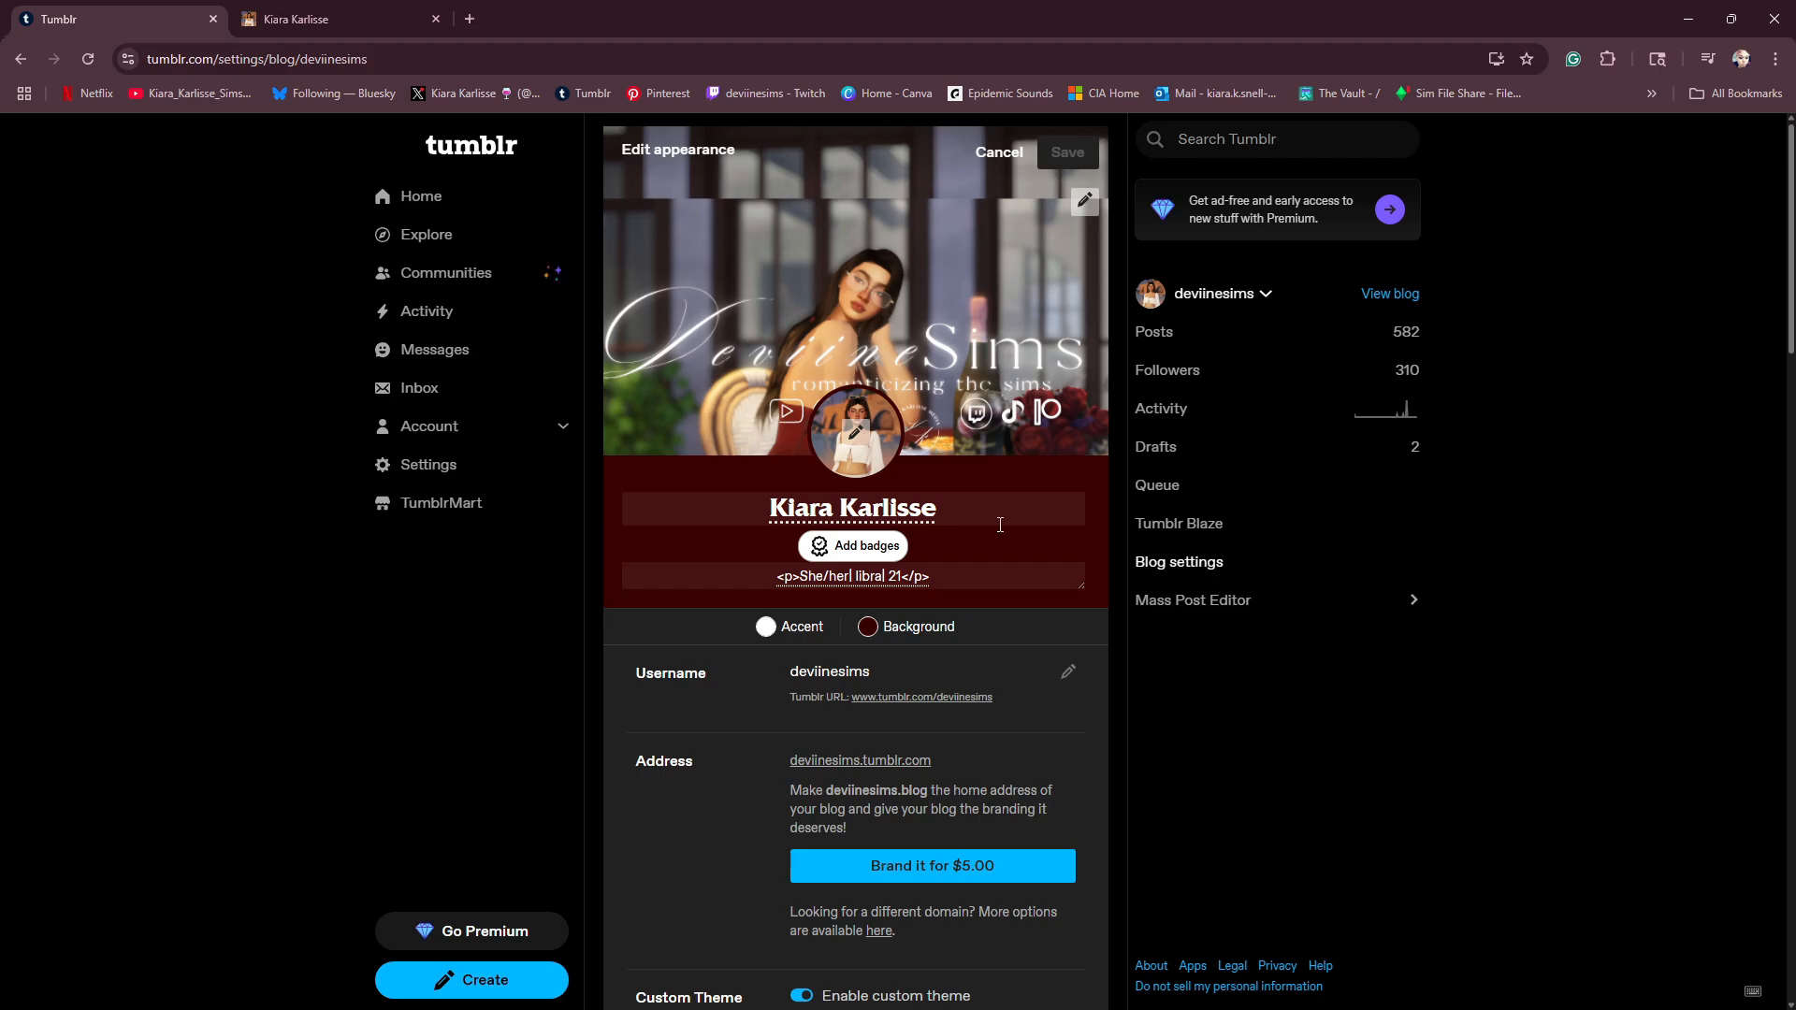
click(950, 517)
key(BackSpace)
key(BackSpace)
key(BackSpace)
key(BackSpace)
key(BackSpace)
key(BackSpace)
key(BackSpace)
key(BackSpace)
key(BackSpace)
key(BackSpace)
key(BackSpace)
key(BackSpace)
key(BackSpace)
key(BackSpace)
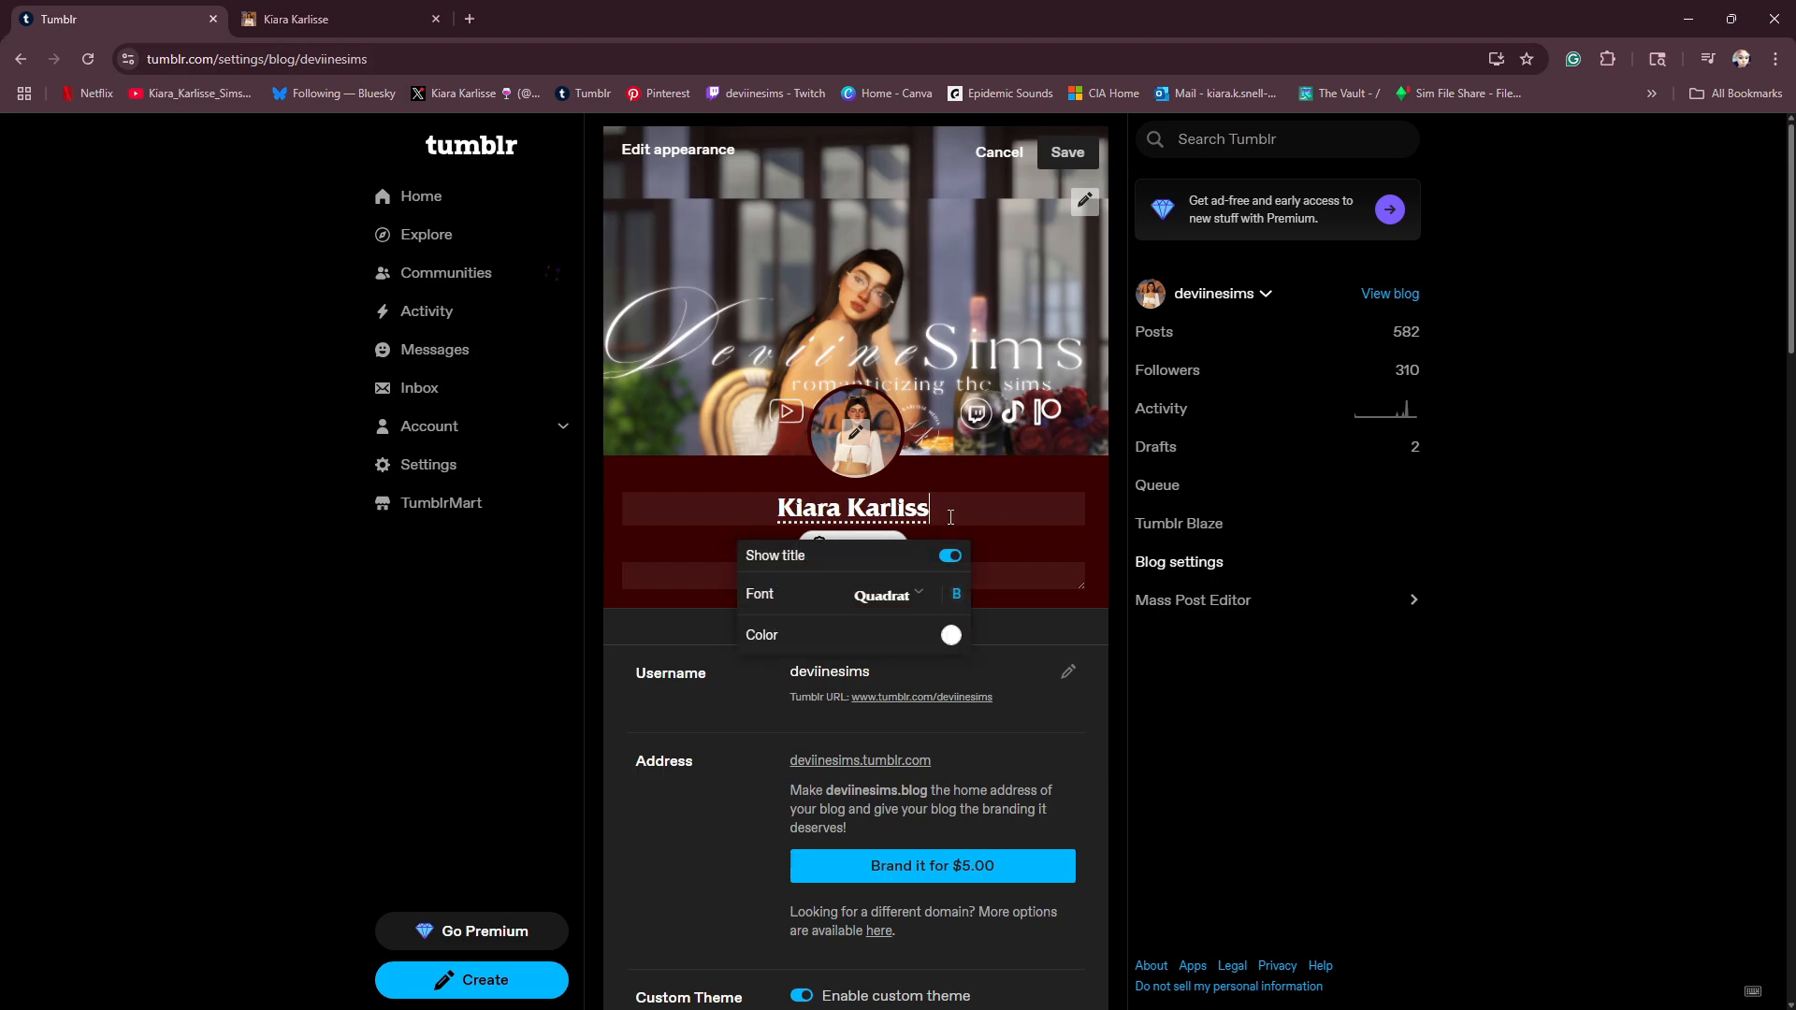
text(Deviine)
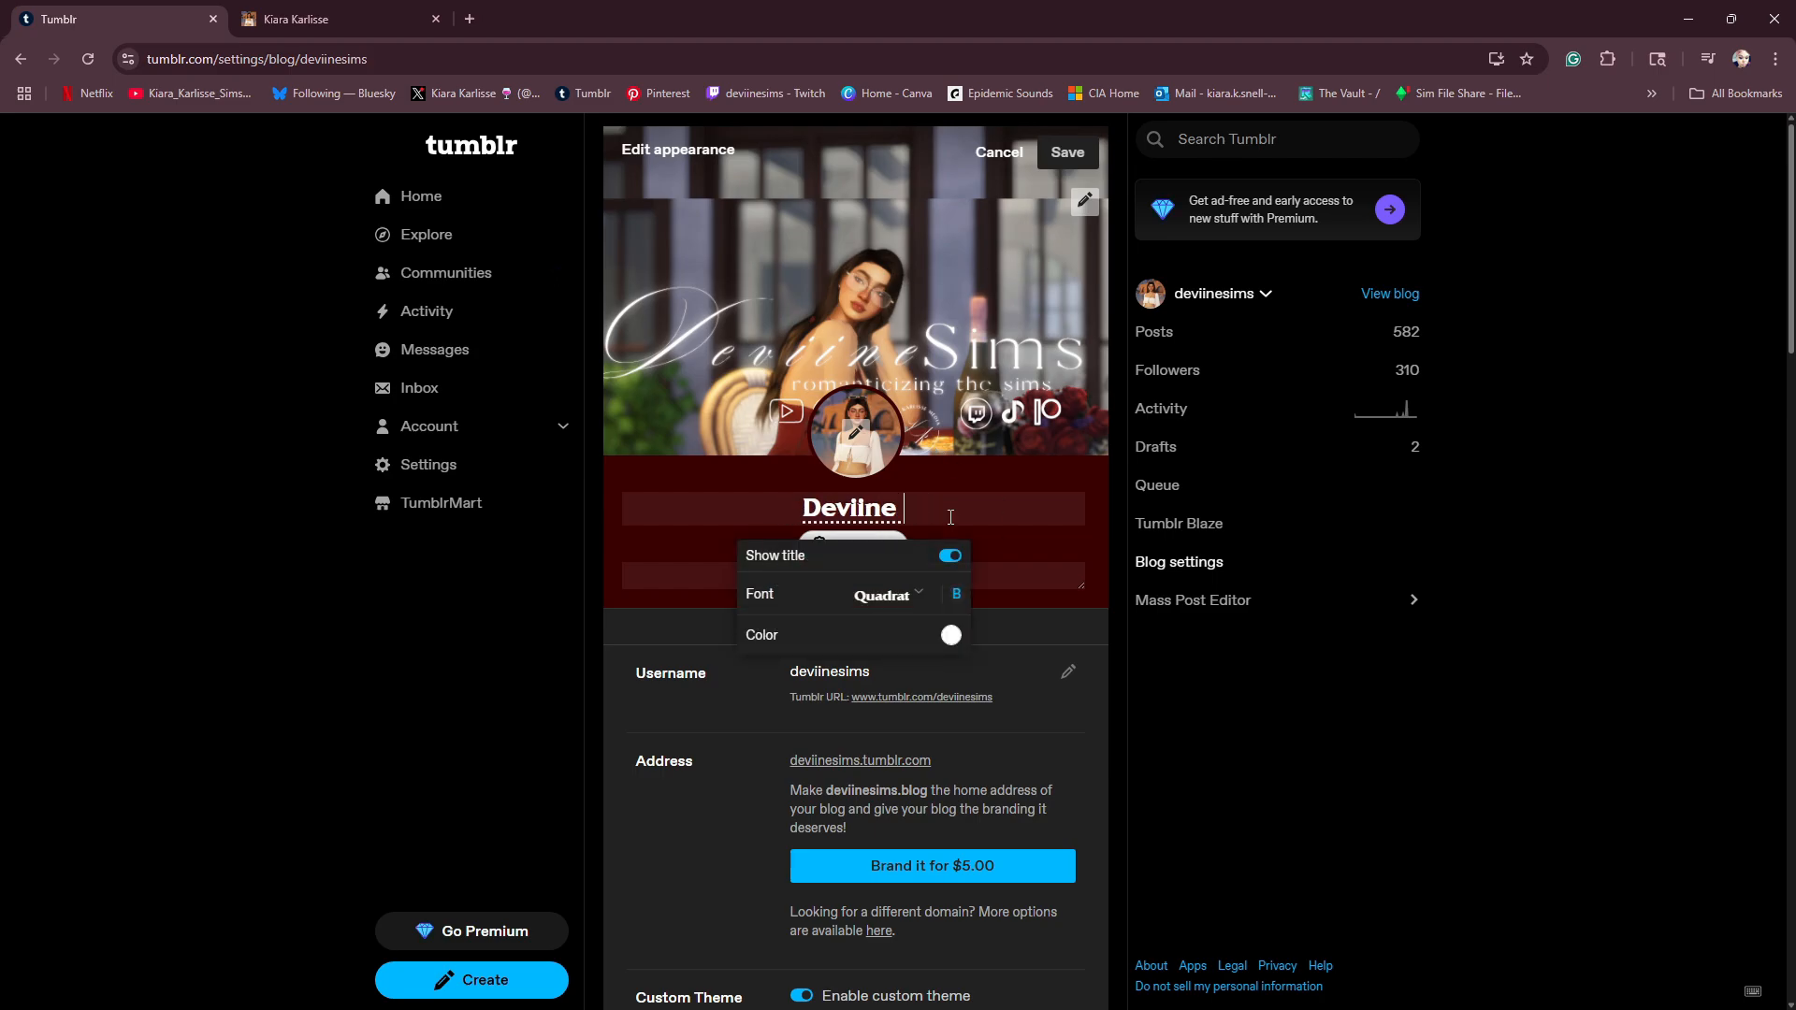
key(BackSpace)
text(Sims)
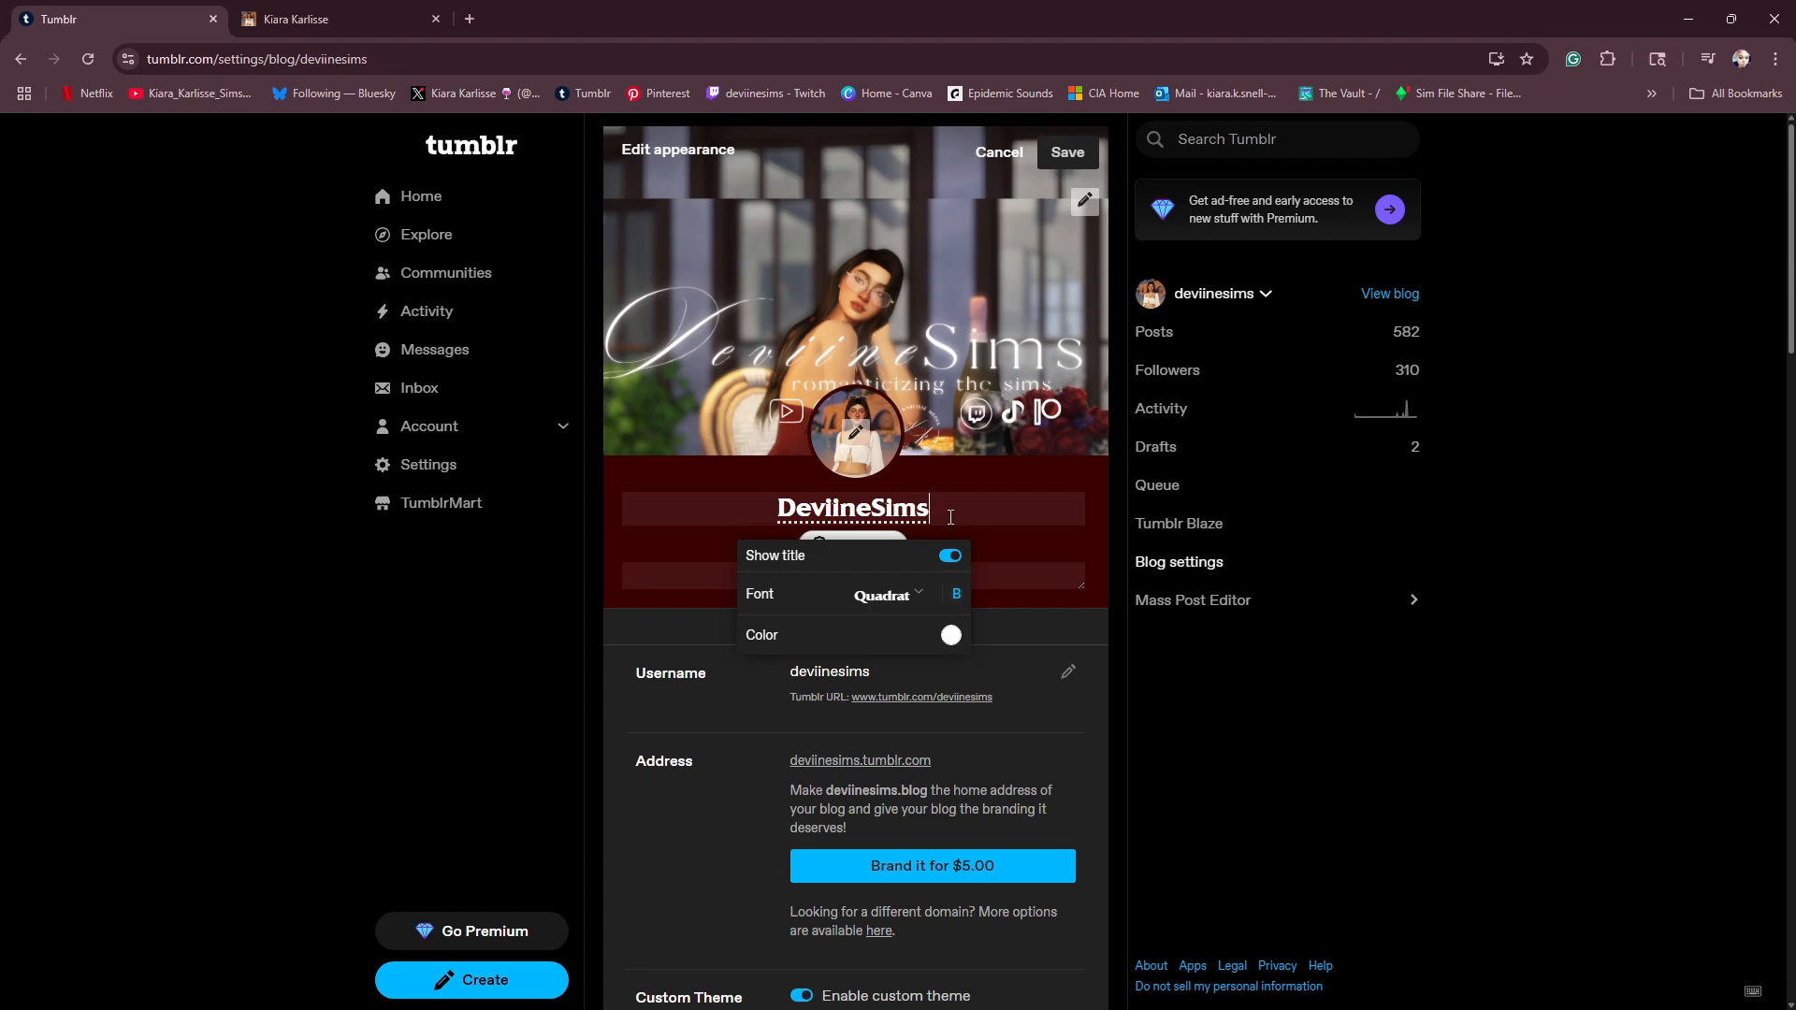
- Browse the title fonts, change the blog title to a different serif font and save the appearance
click(918, 595)
scroll(856, 790, down, 7)
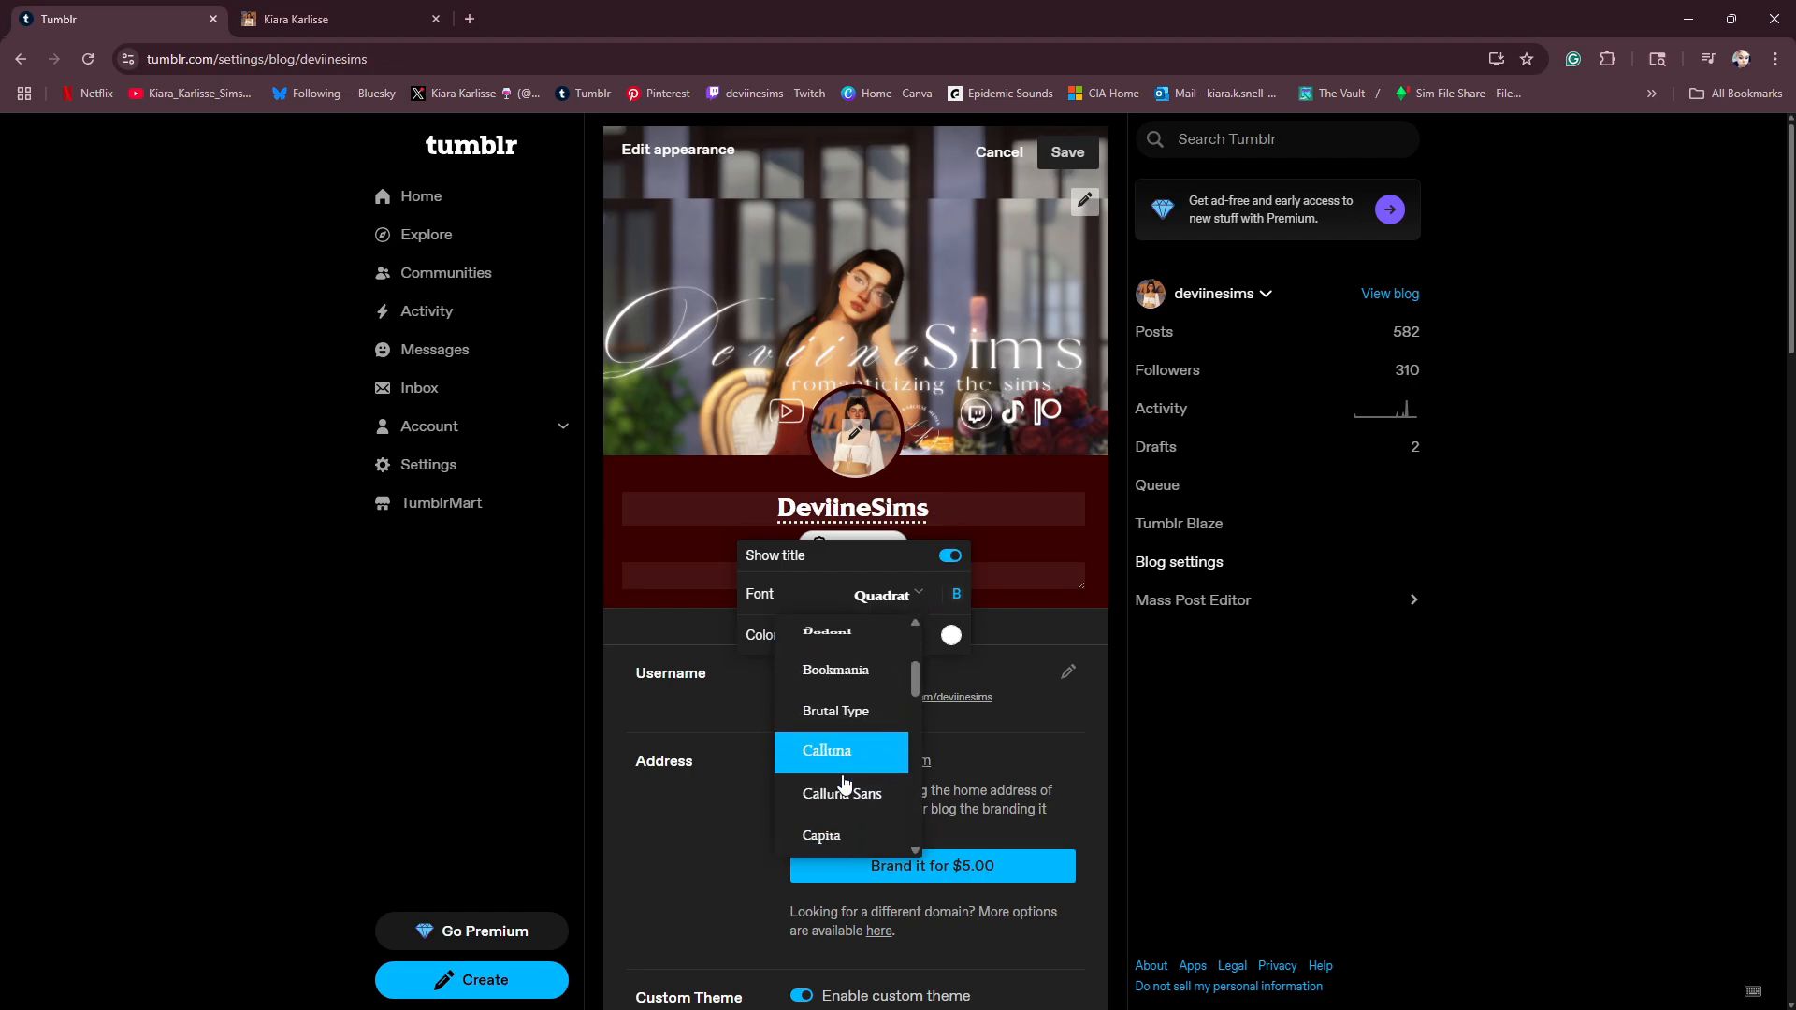
scroll(830, 783, down, 3)
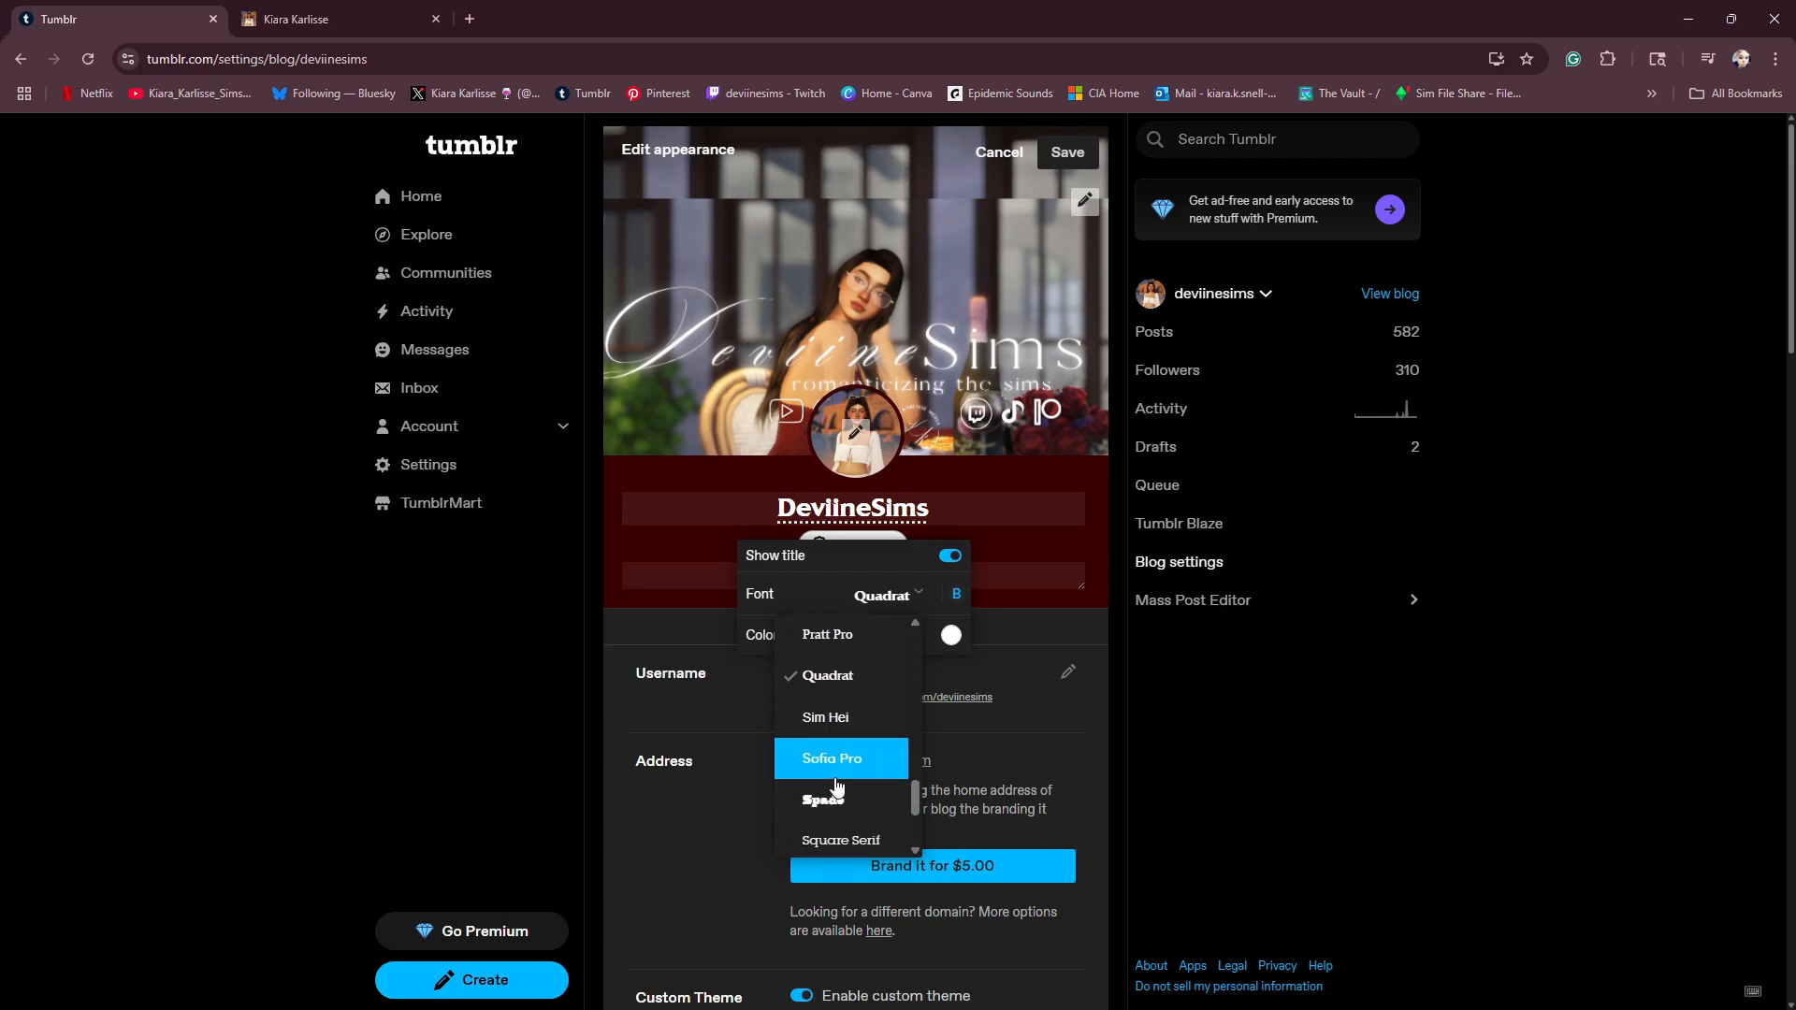
scroll(835, 785, down, 2)
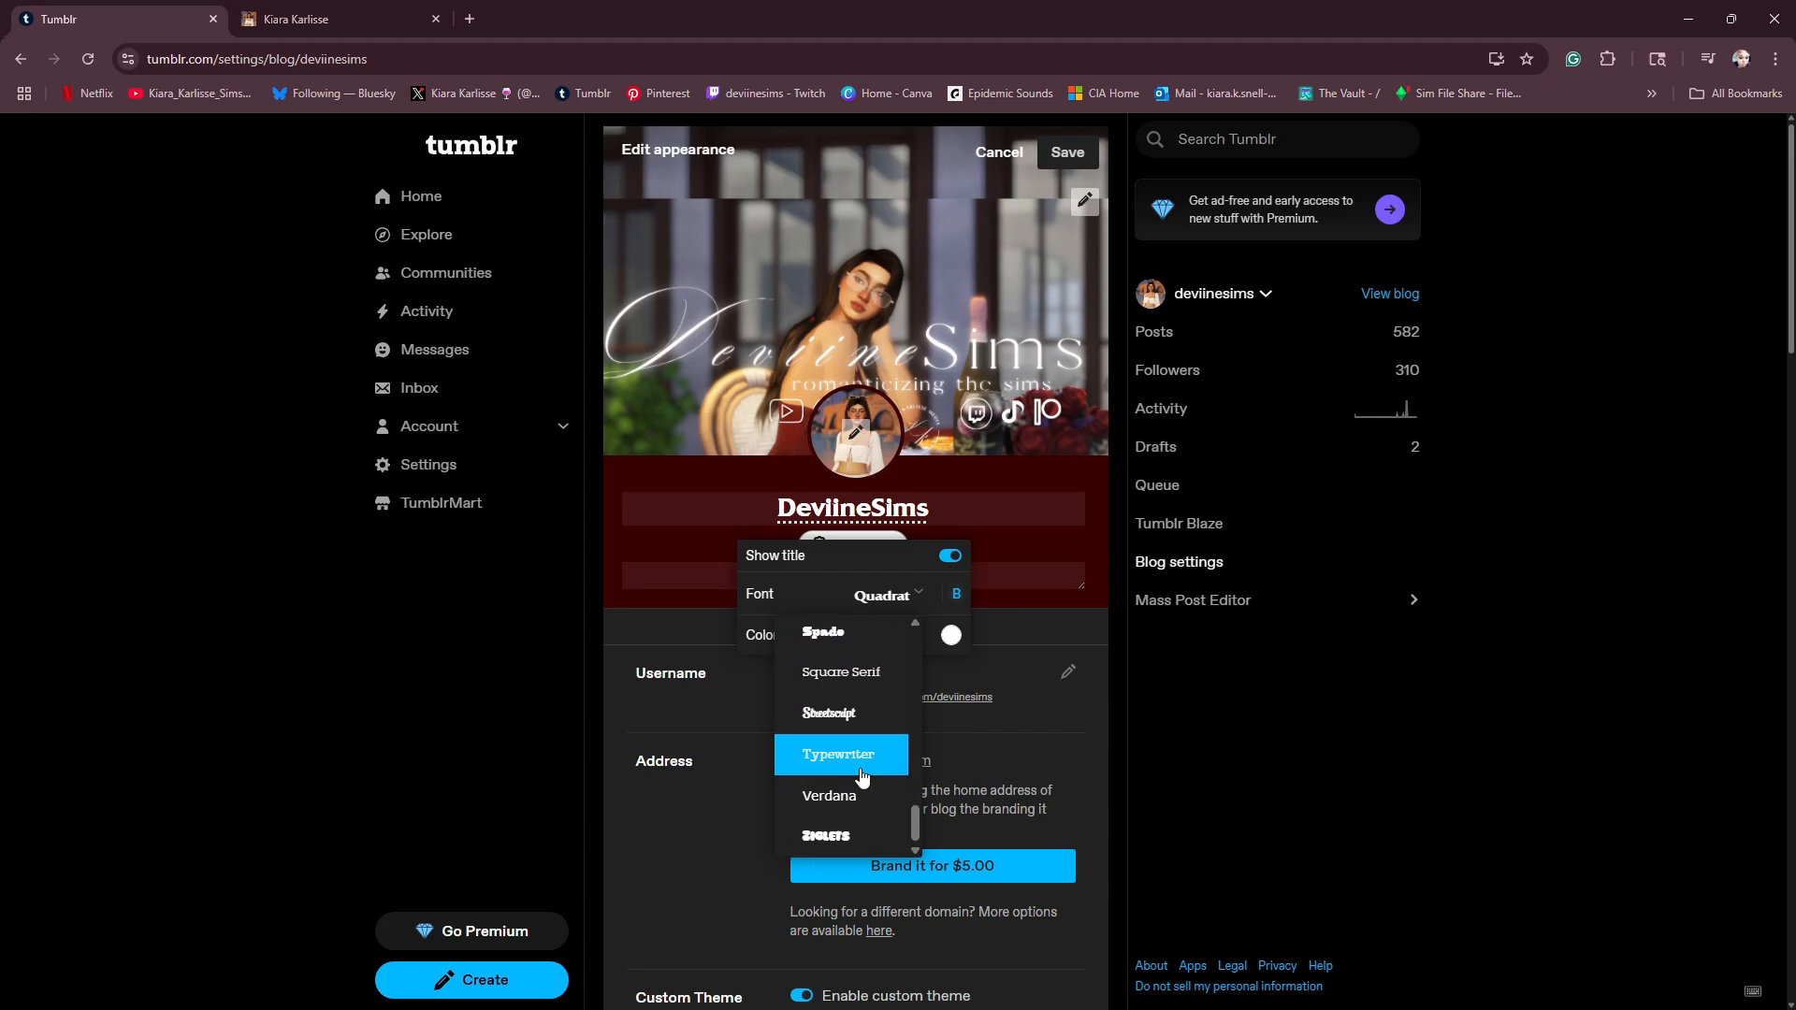
scroll(847, 749, up, 3)
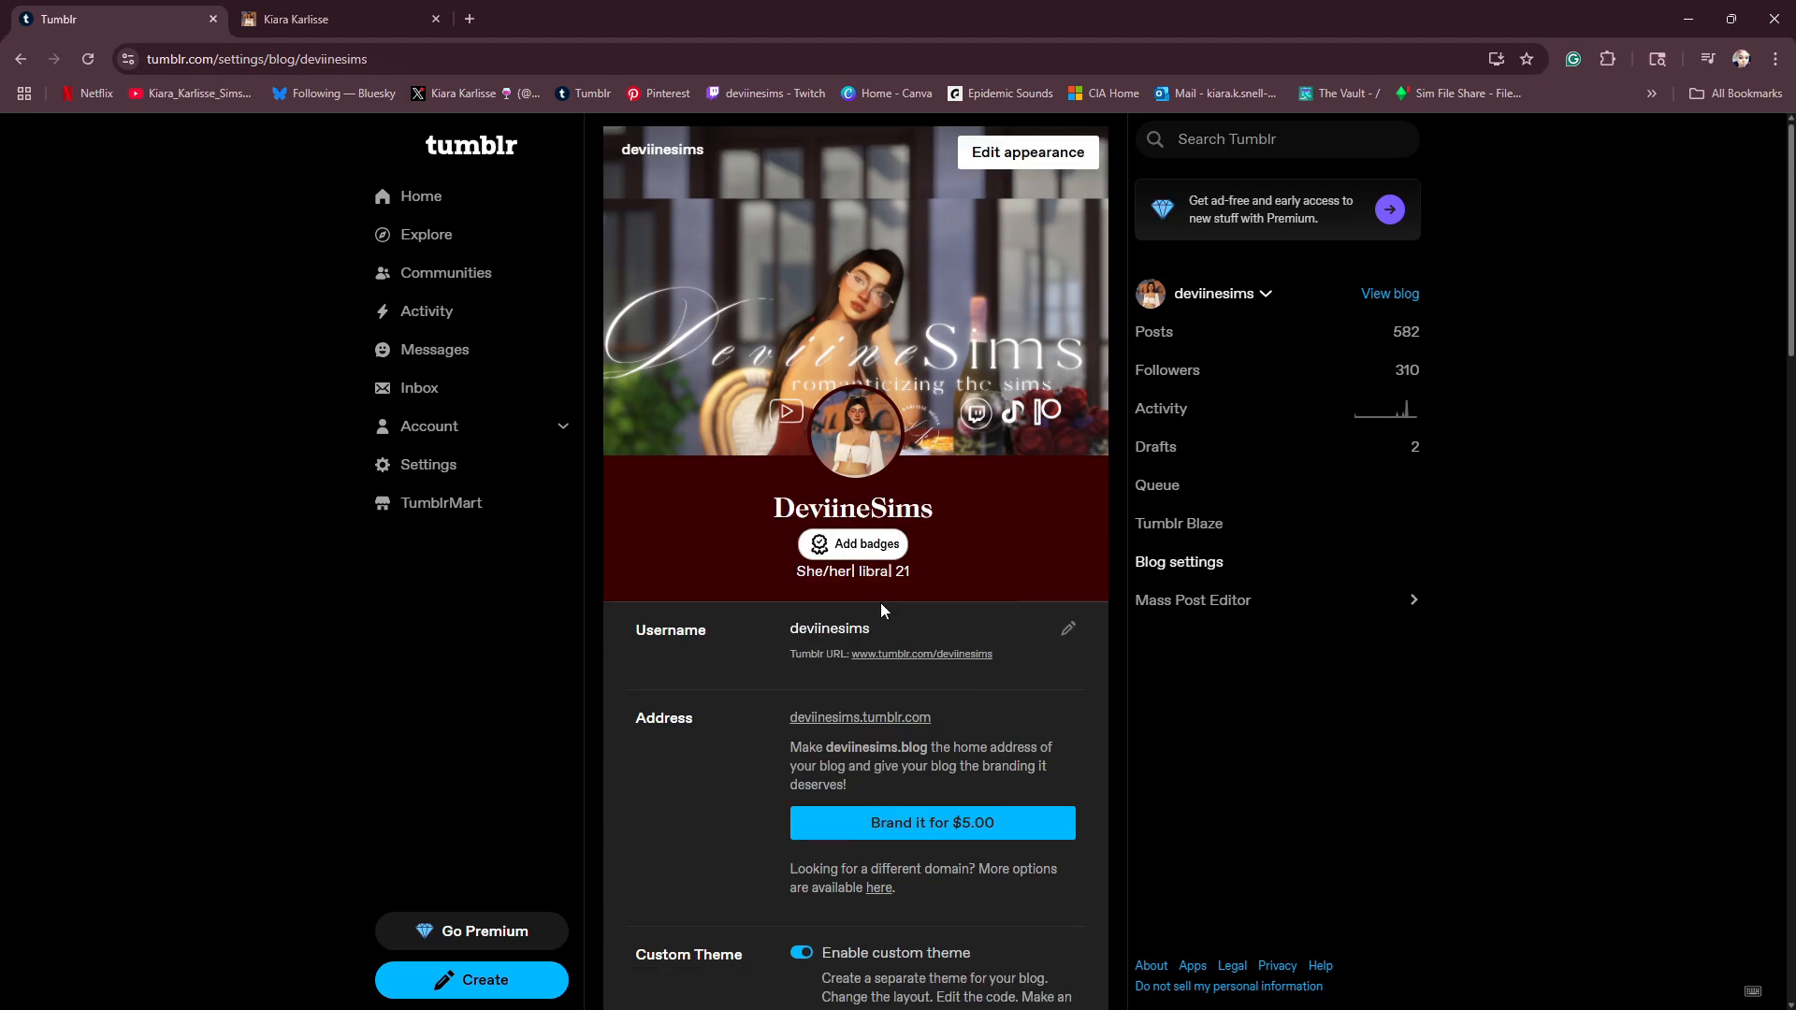
scroll(877, 598, down, 2)
scroll(861, 566, up, 2)
- Switch to Canva, open the Tumblr Banner design and check its custom resize dimensions
key(alt+Tab)
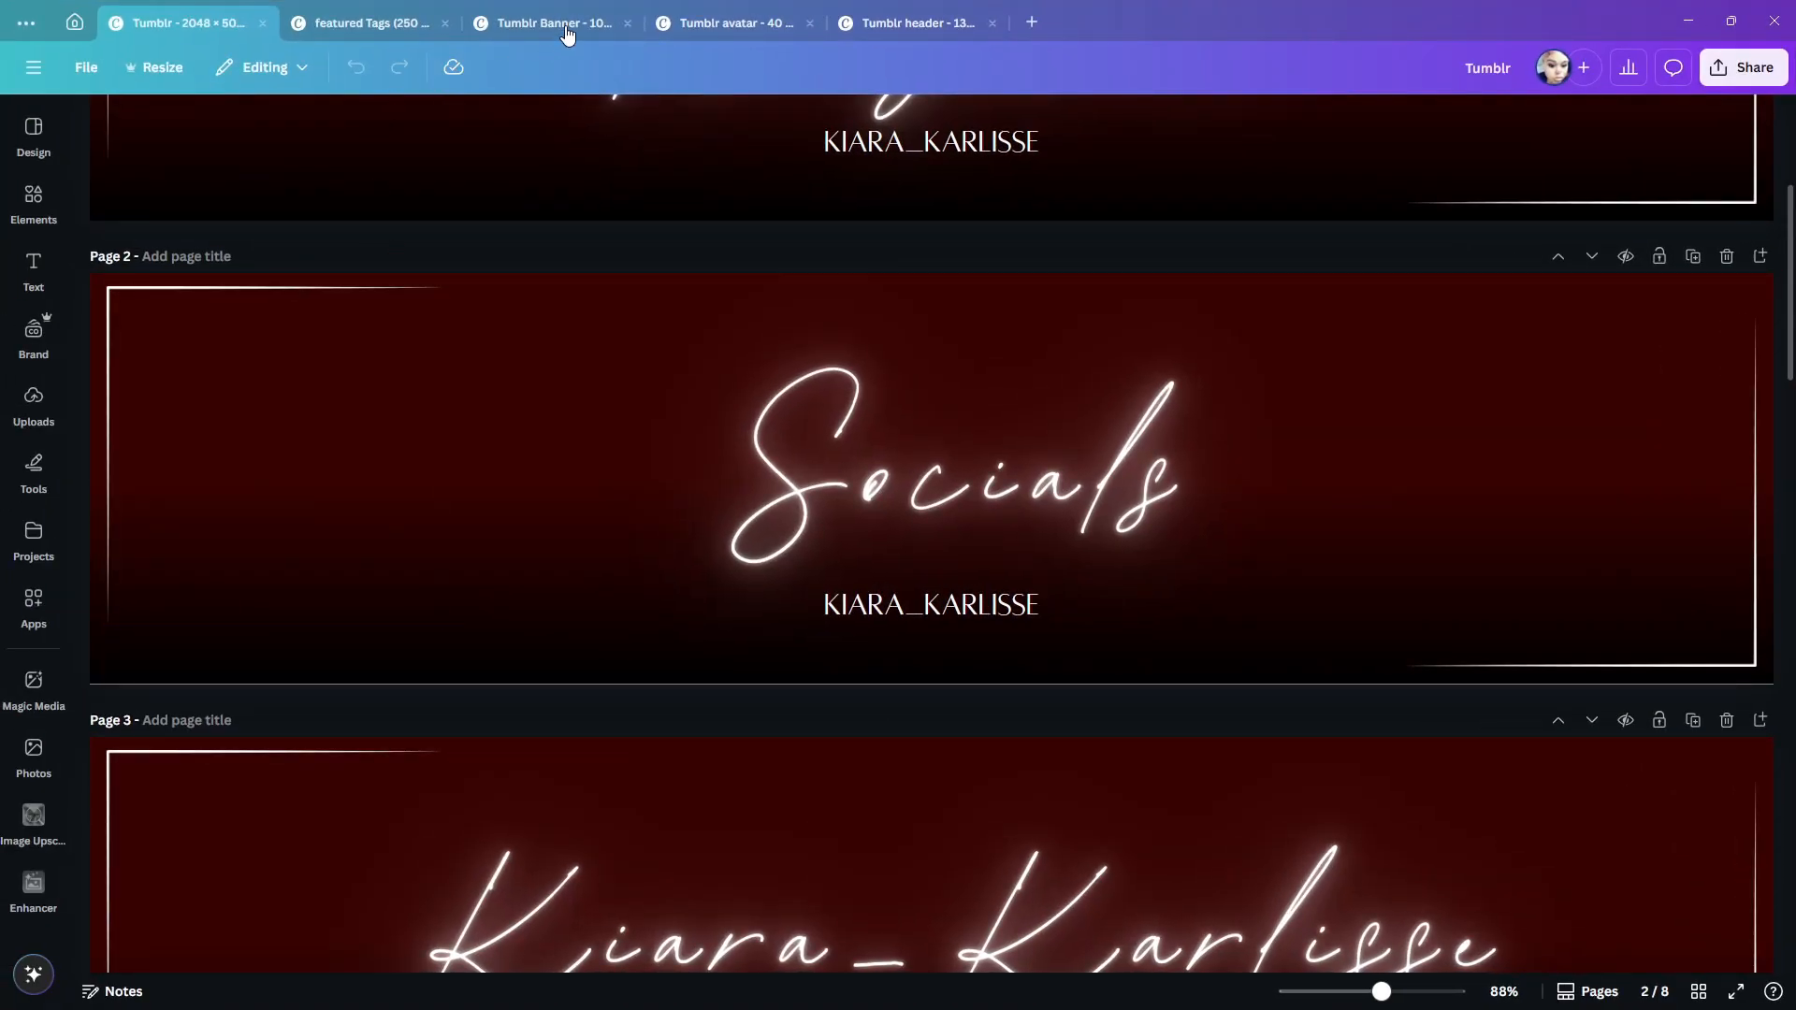
click(599, 26)
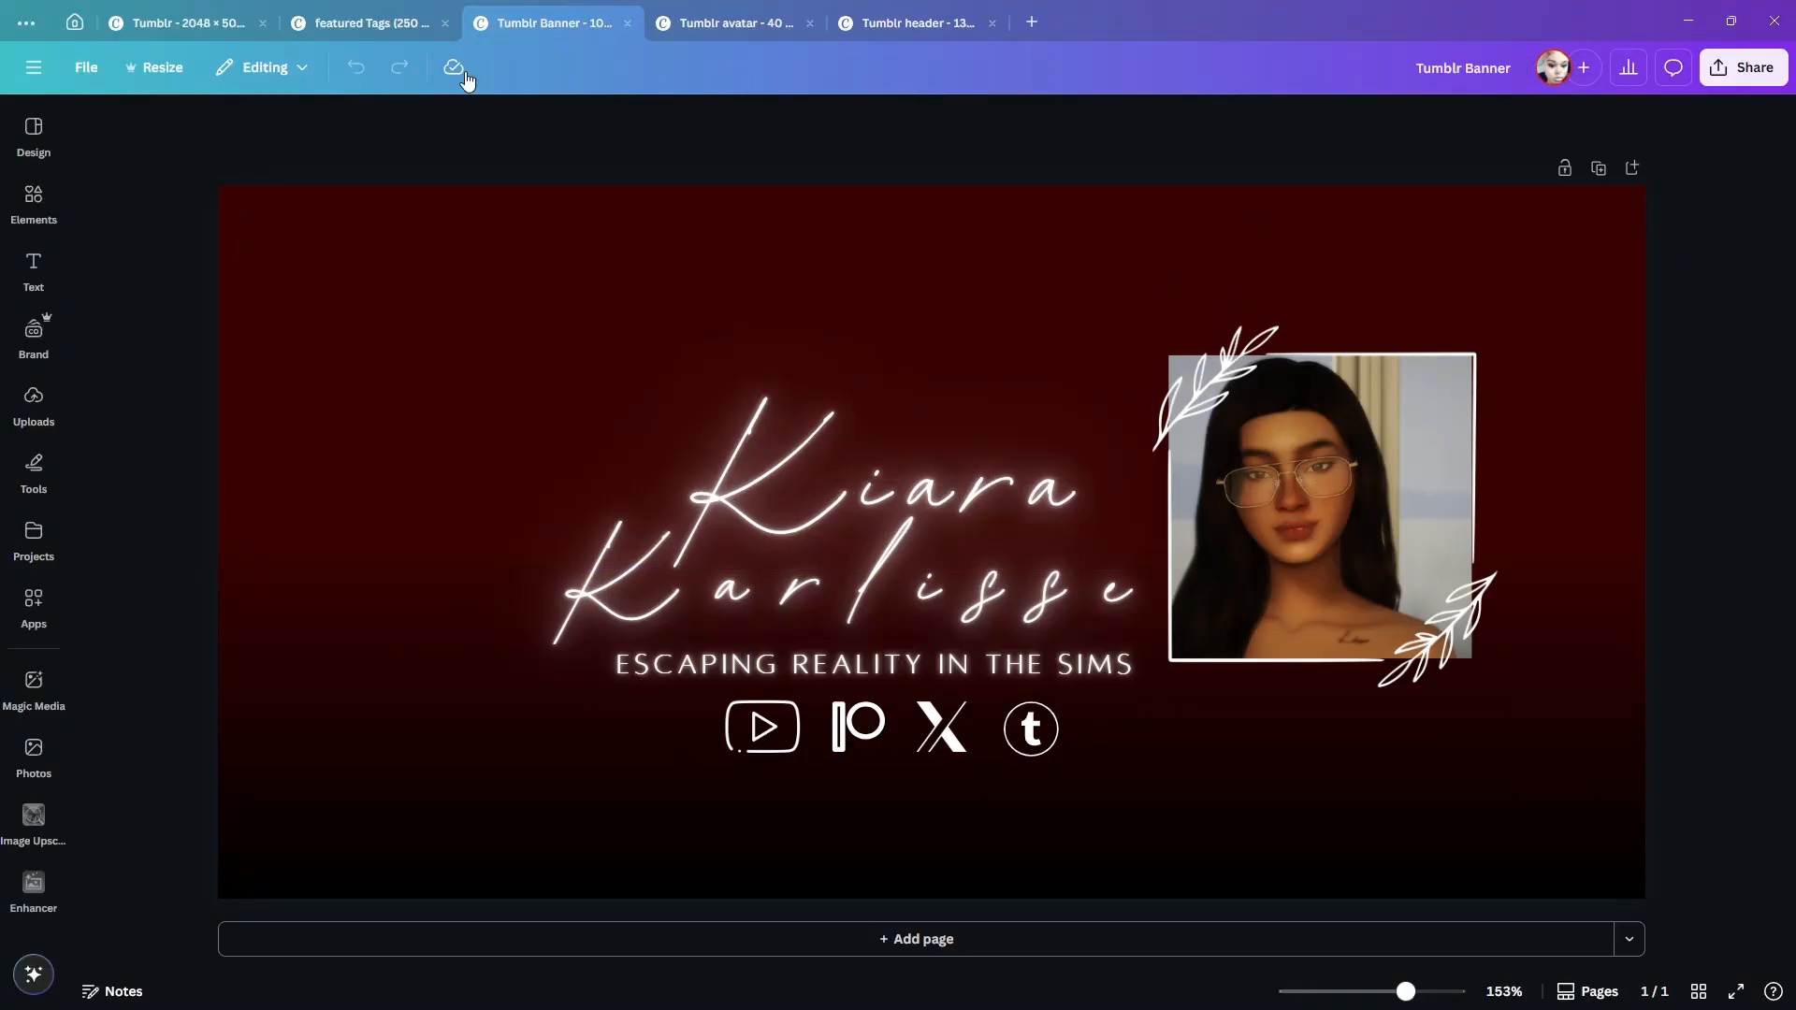
click(181, 83)
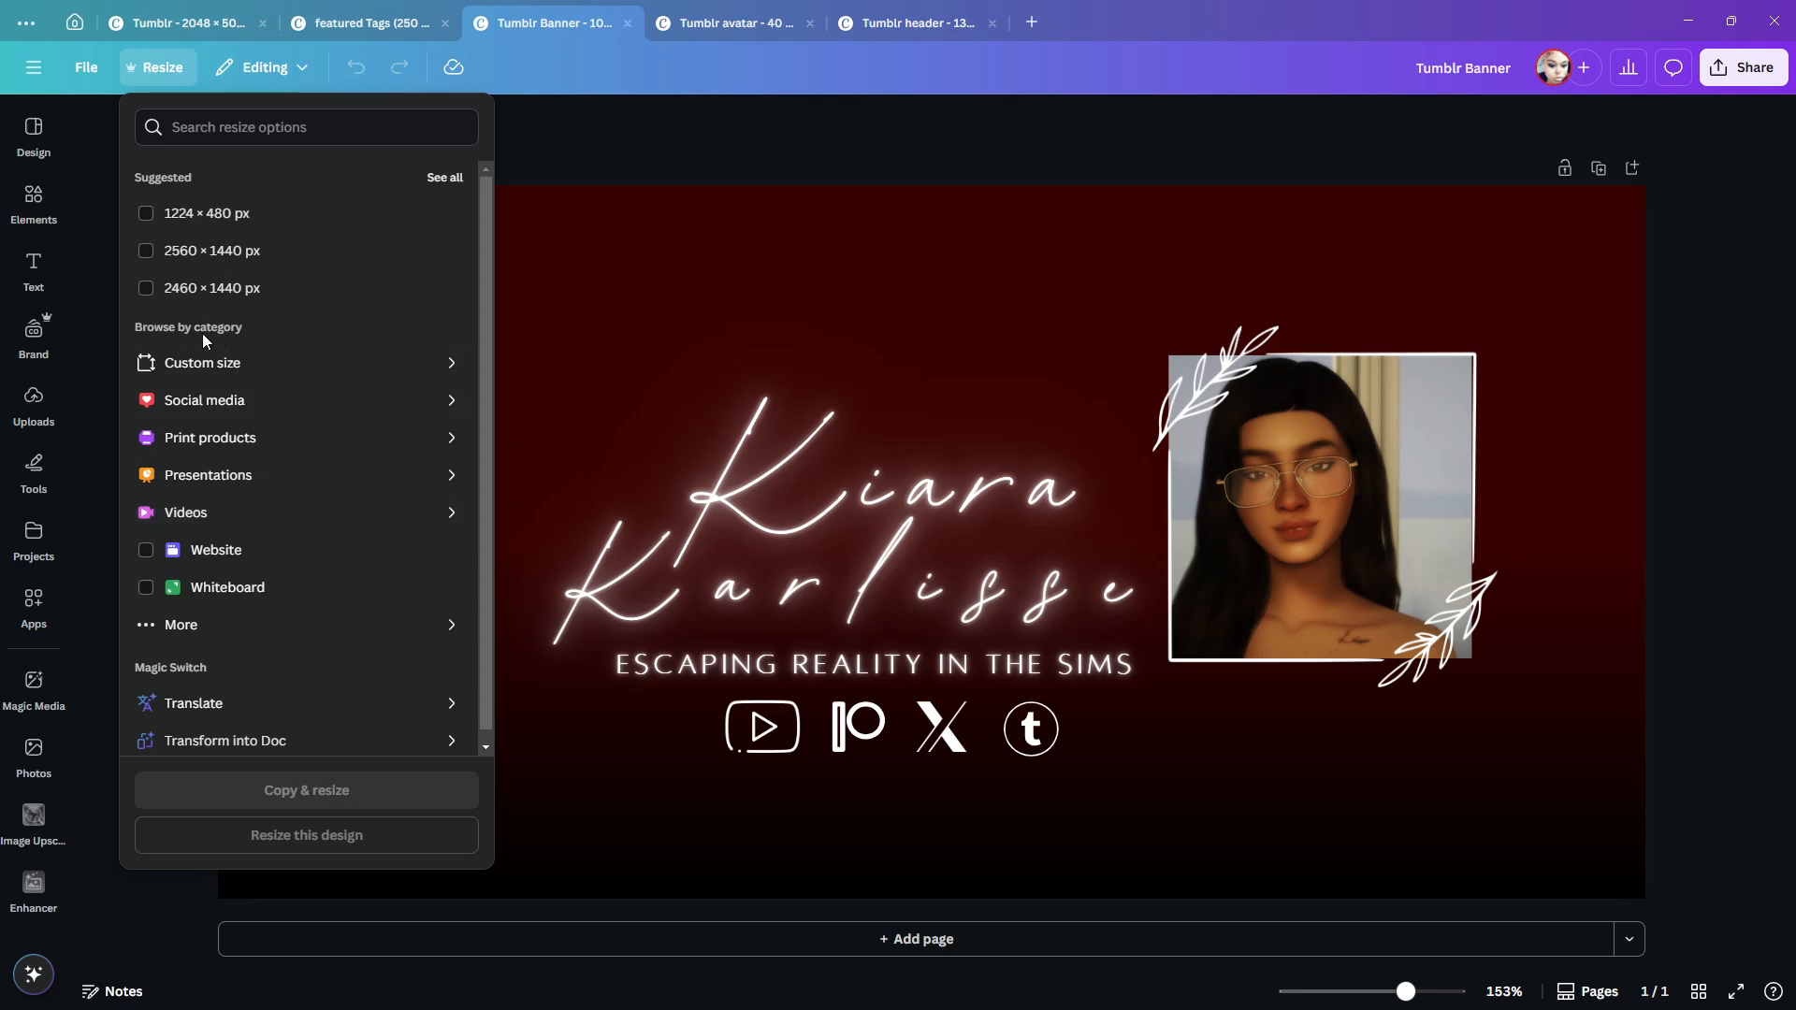
click(201, 363)
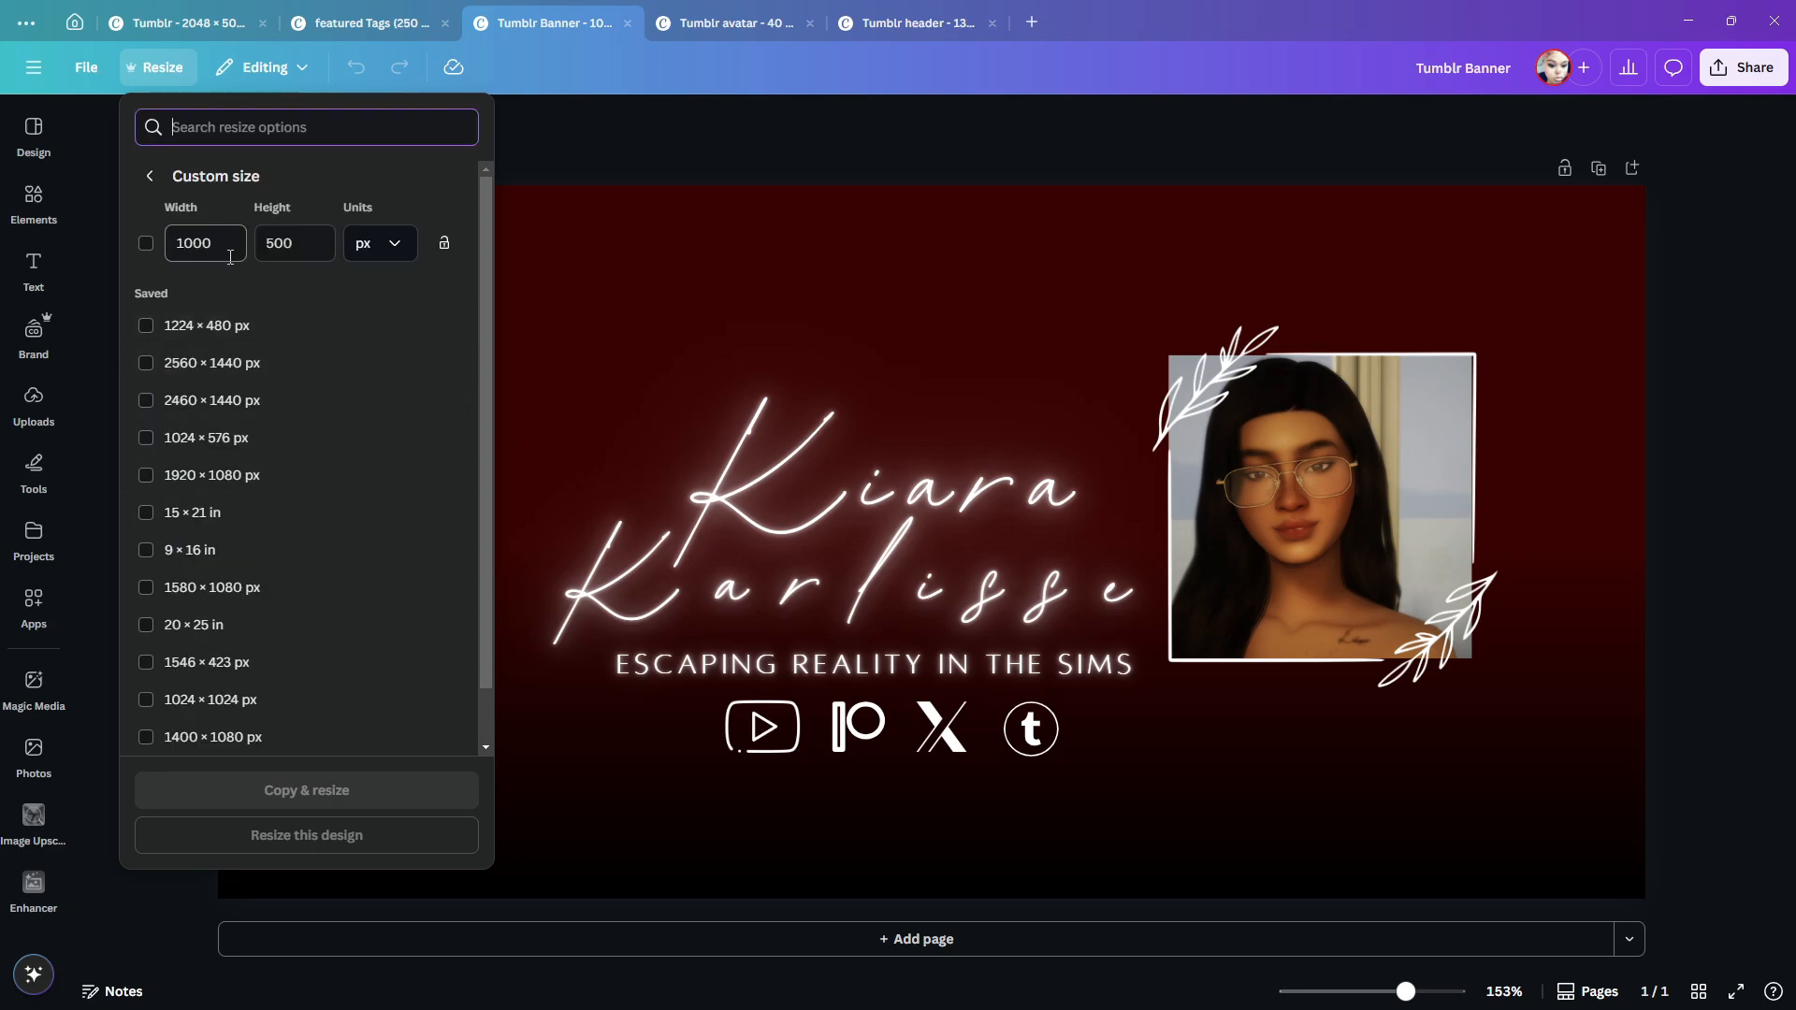
click(765, 114)
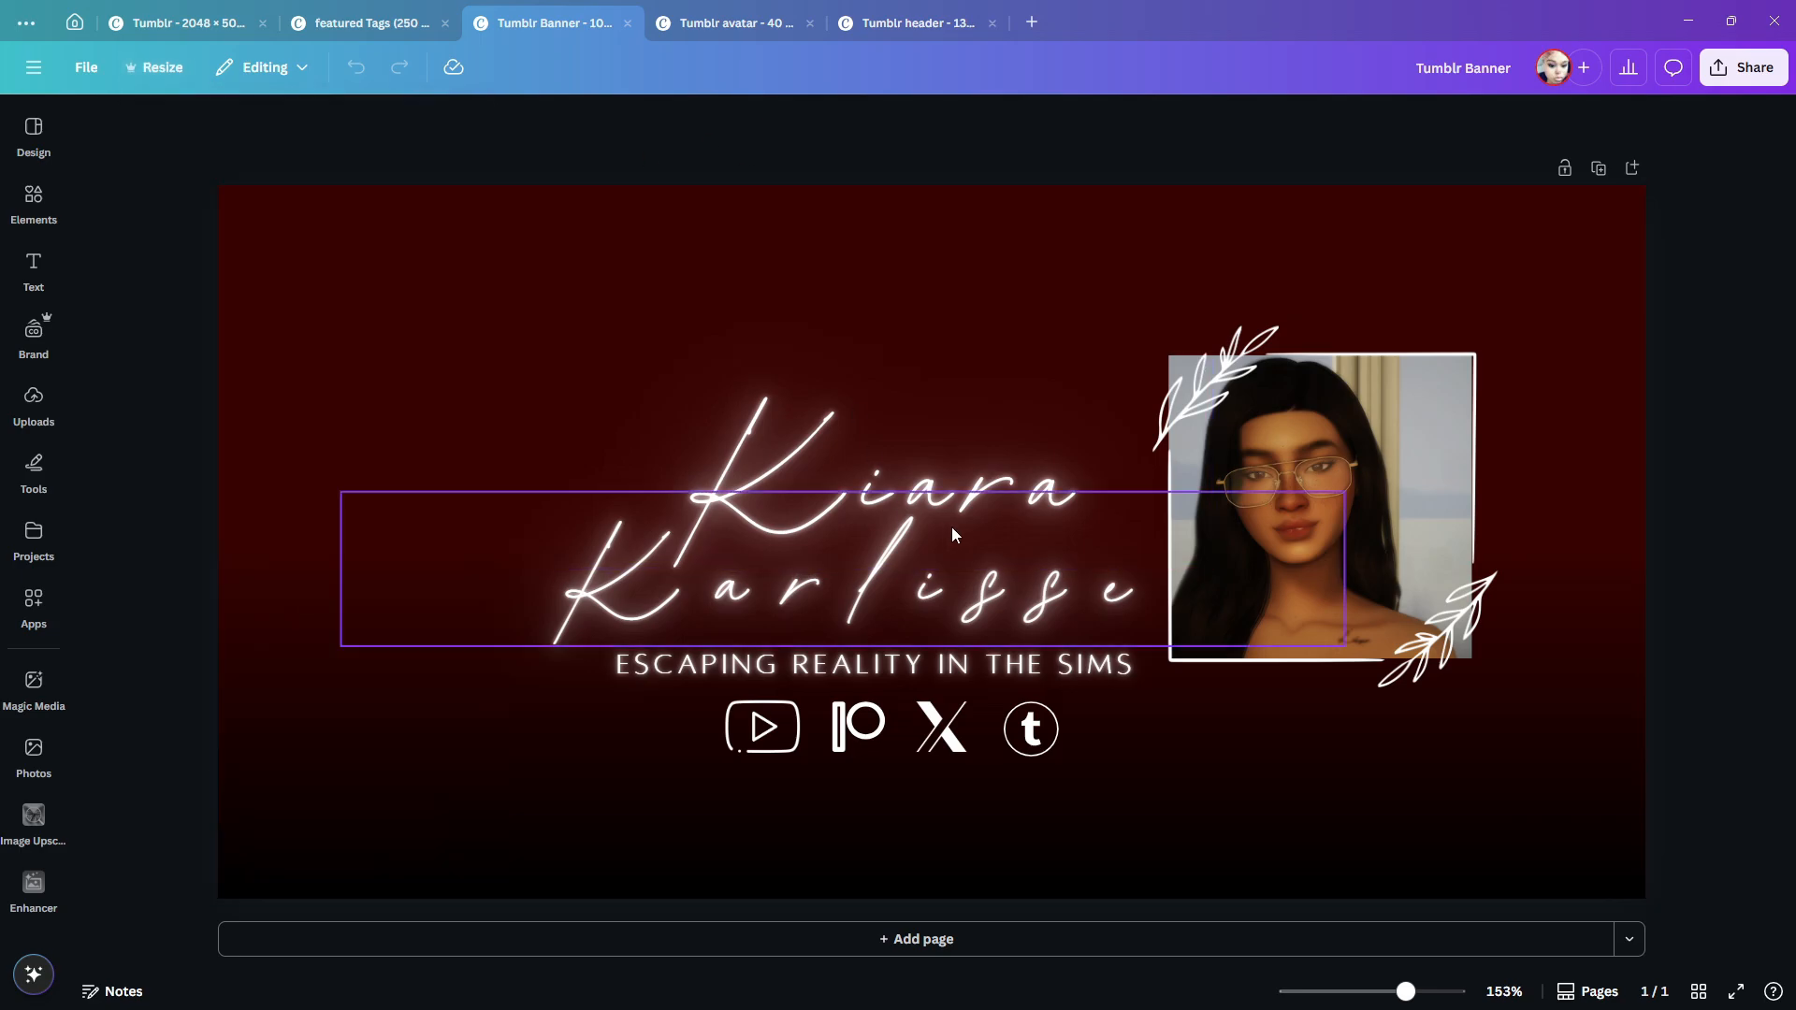
- Delete the portrait's white leafy frame and the two-line script name from the banner
click(33, 272)
click(1381, 464)
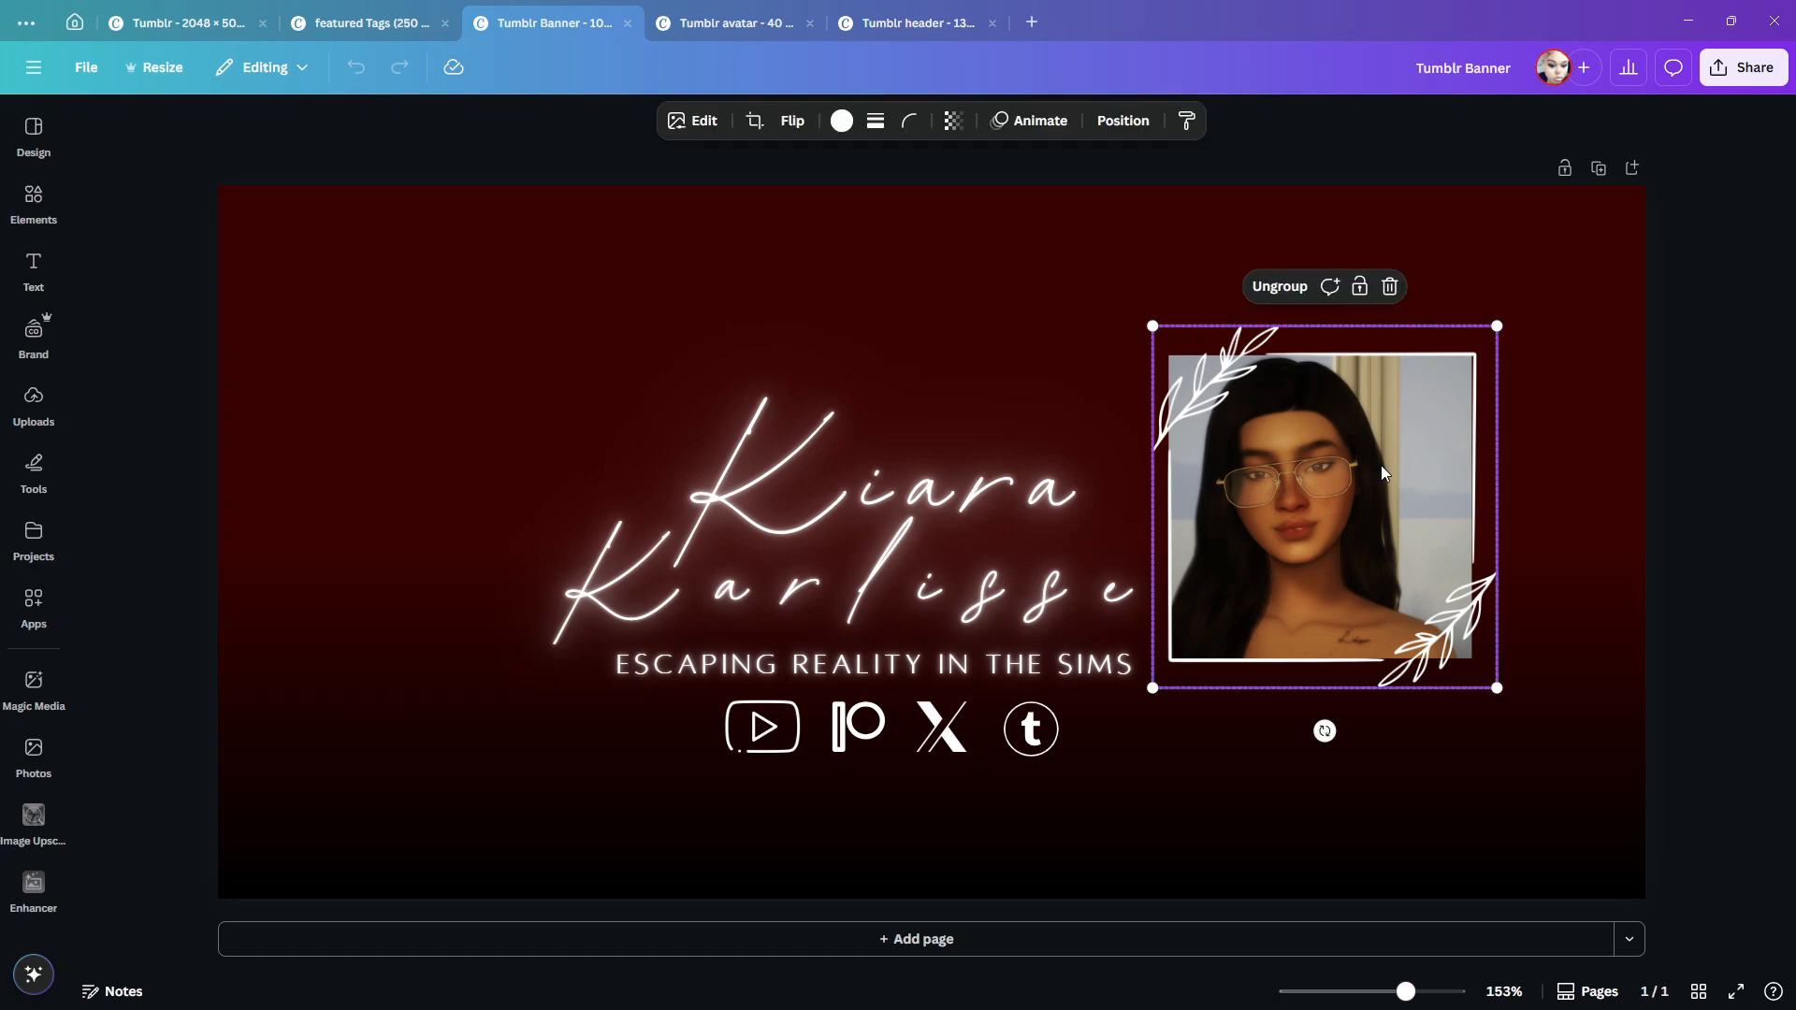
key(Delete)
click(959, 536)
key(Delete)
click(968, 492)
key(Delete)
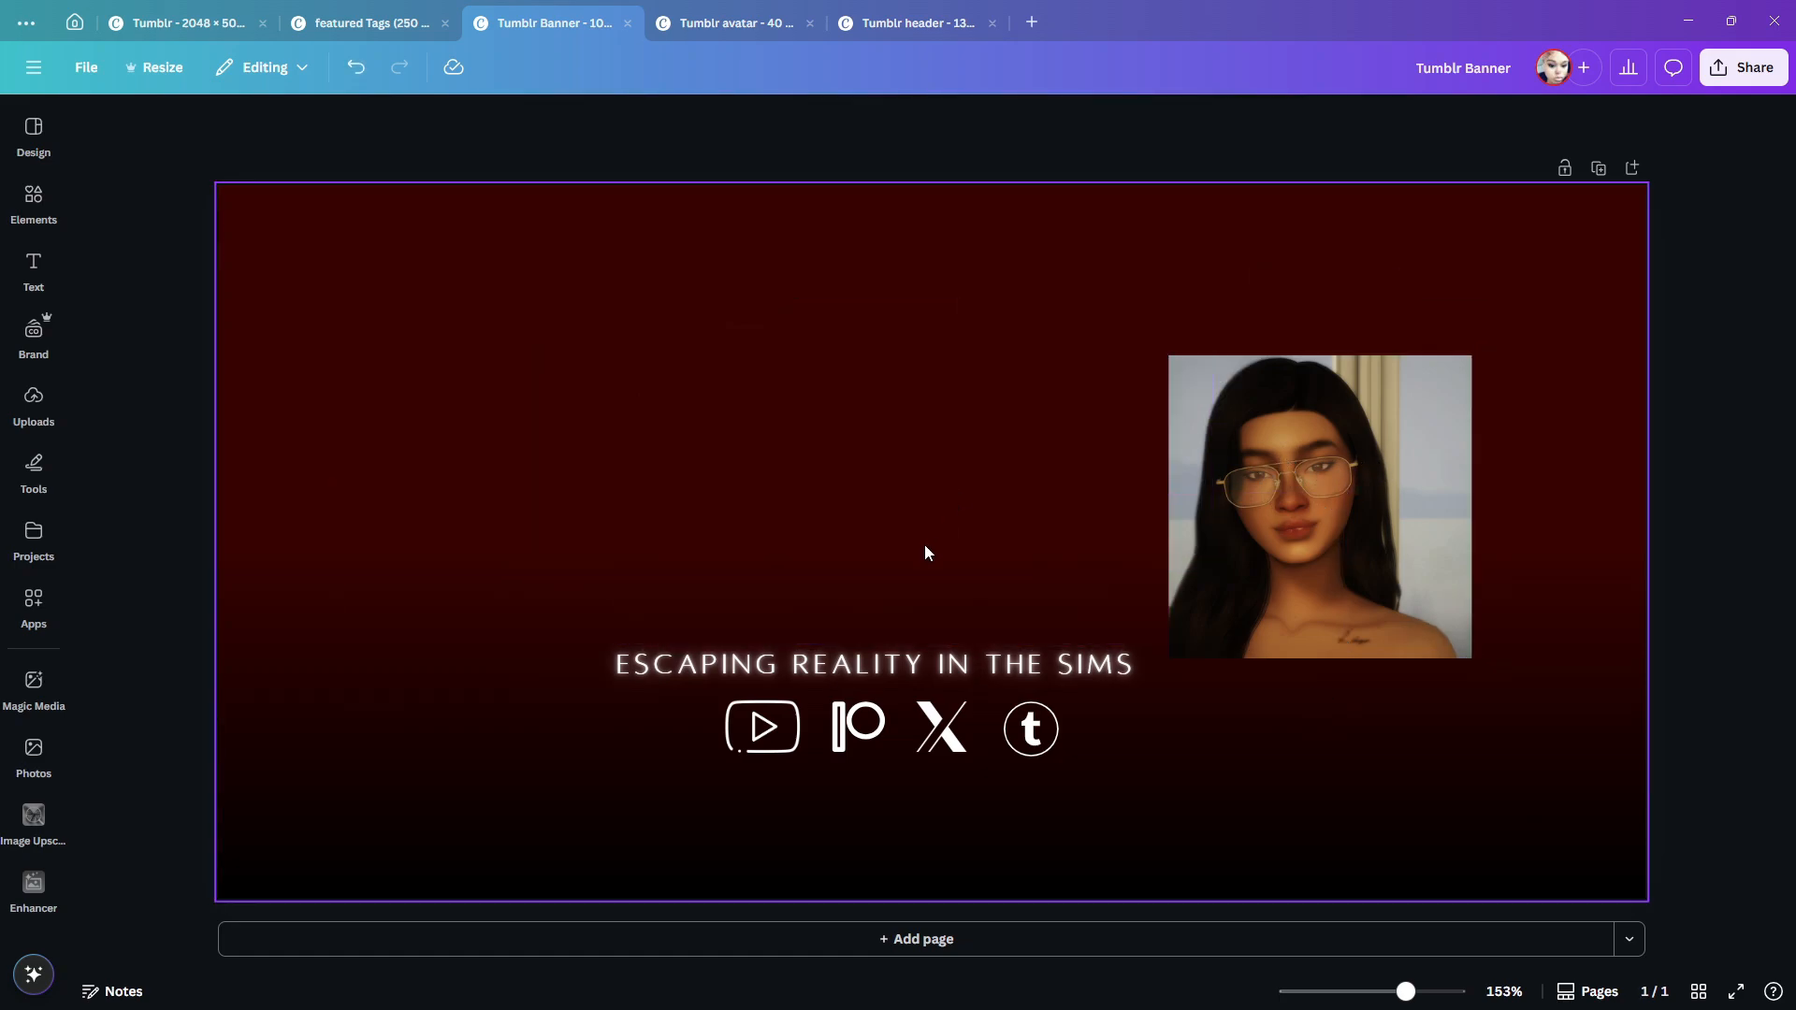
- Delete the tagline, the social media icon group and the portrait photo, leaving only the red gradient background
click(946, 678)
key(Delete)
click(923, 748)
key(Delete)
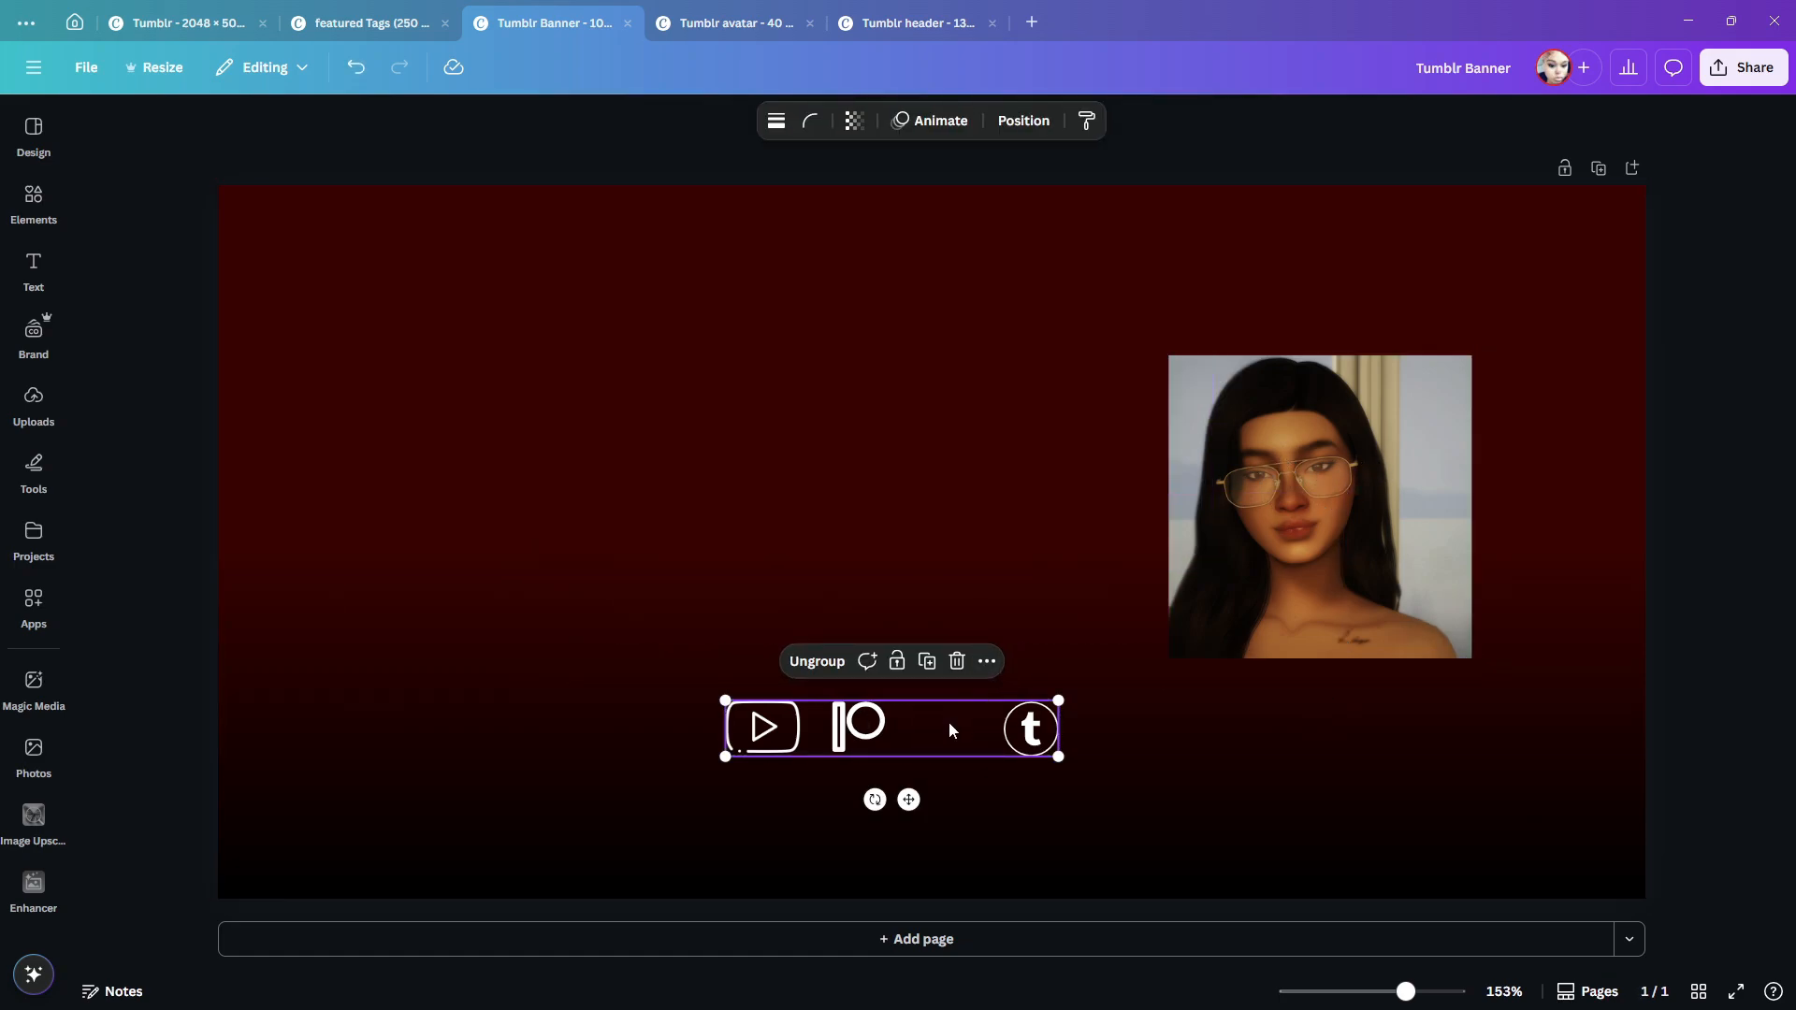
click(355, 67)
key(Delete)
click(1310, 421)
key(Delete)
- Insert the uploaded picture of the woman in a red dress at a table as the banner's full-page background
click(33, 404)
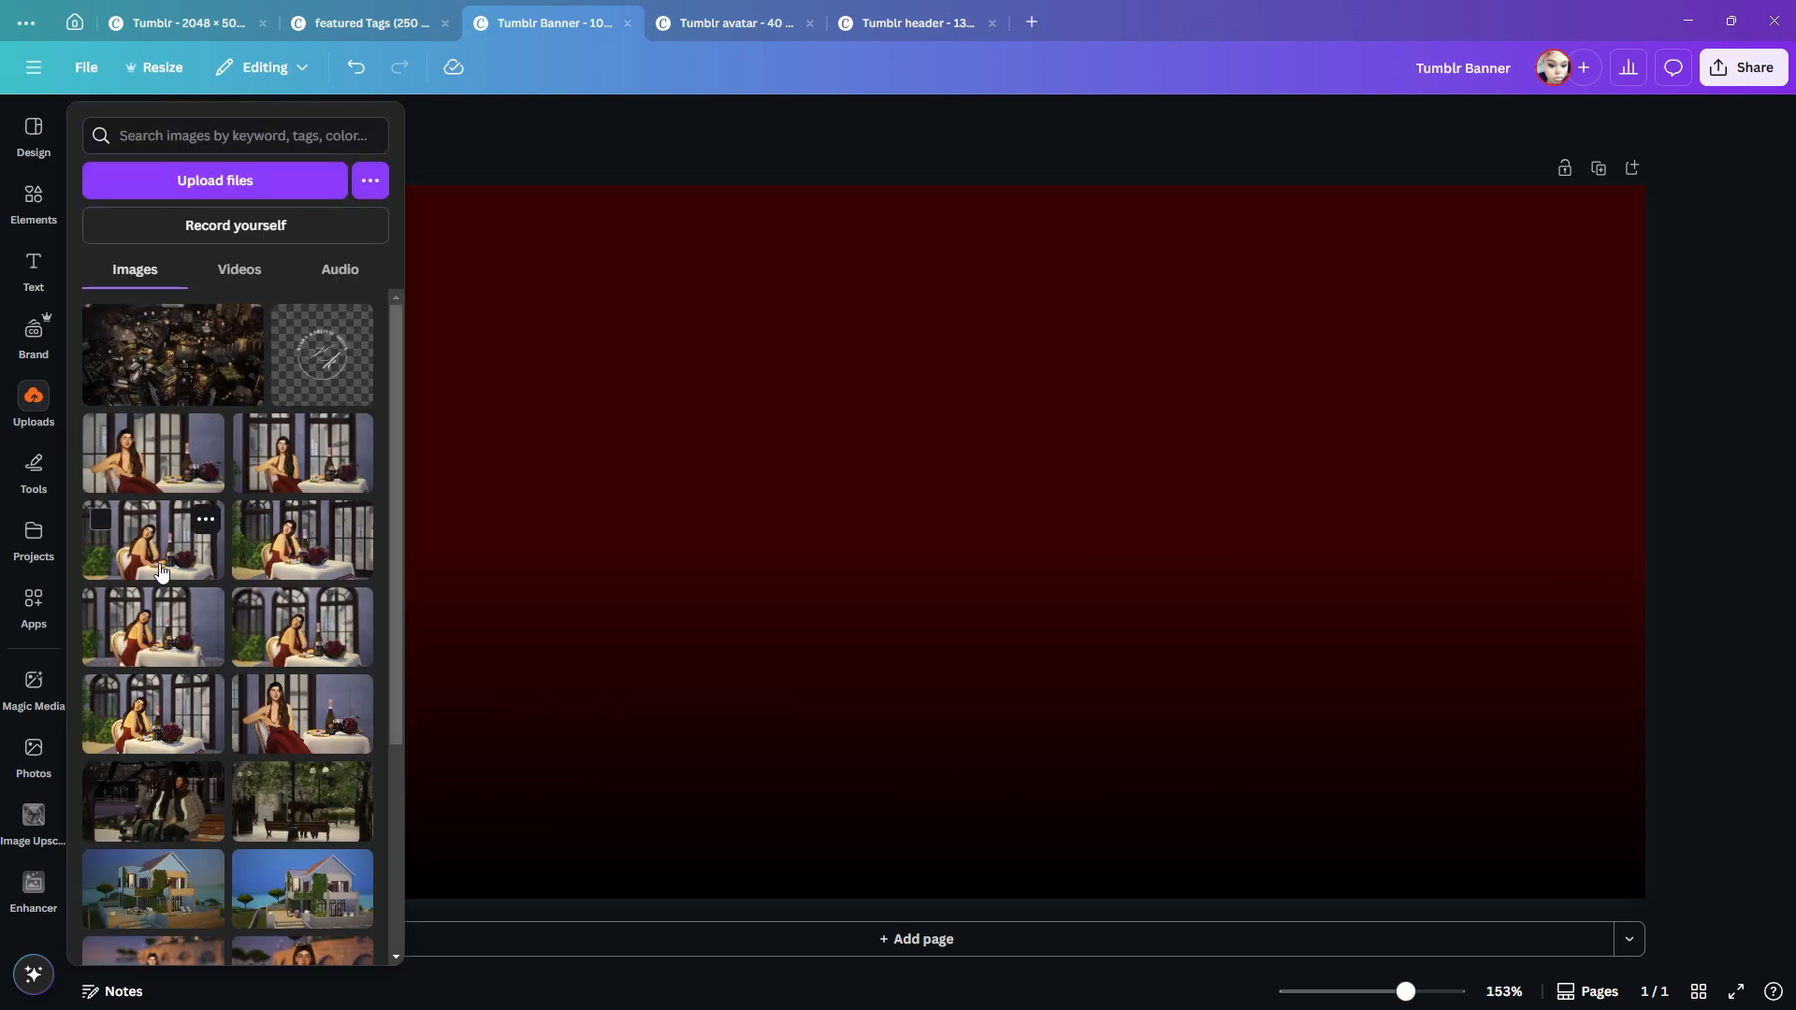
click(157, 564)
click(991, 268)
click(1065, 742)
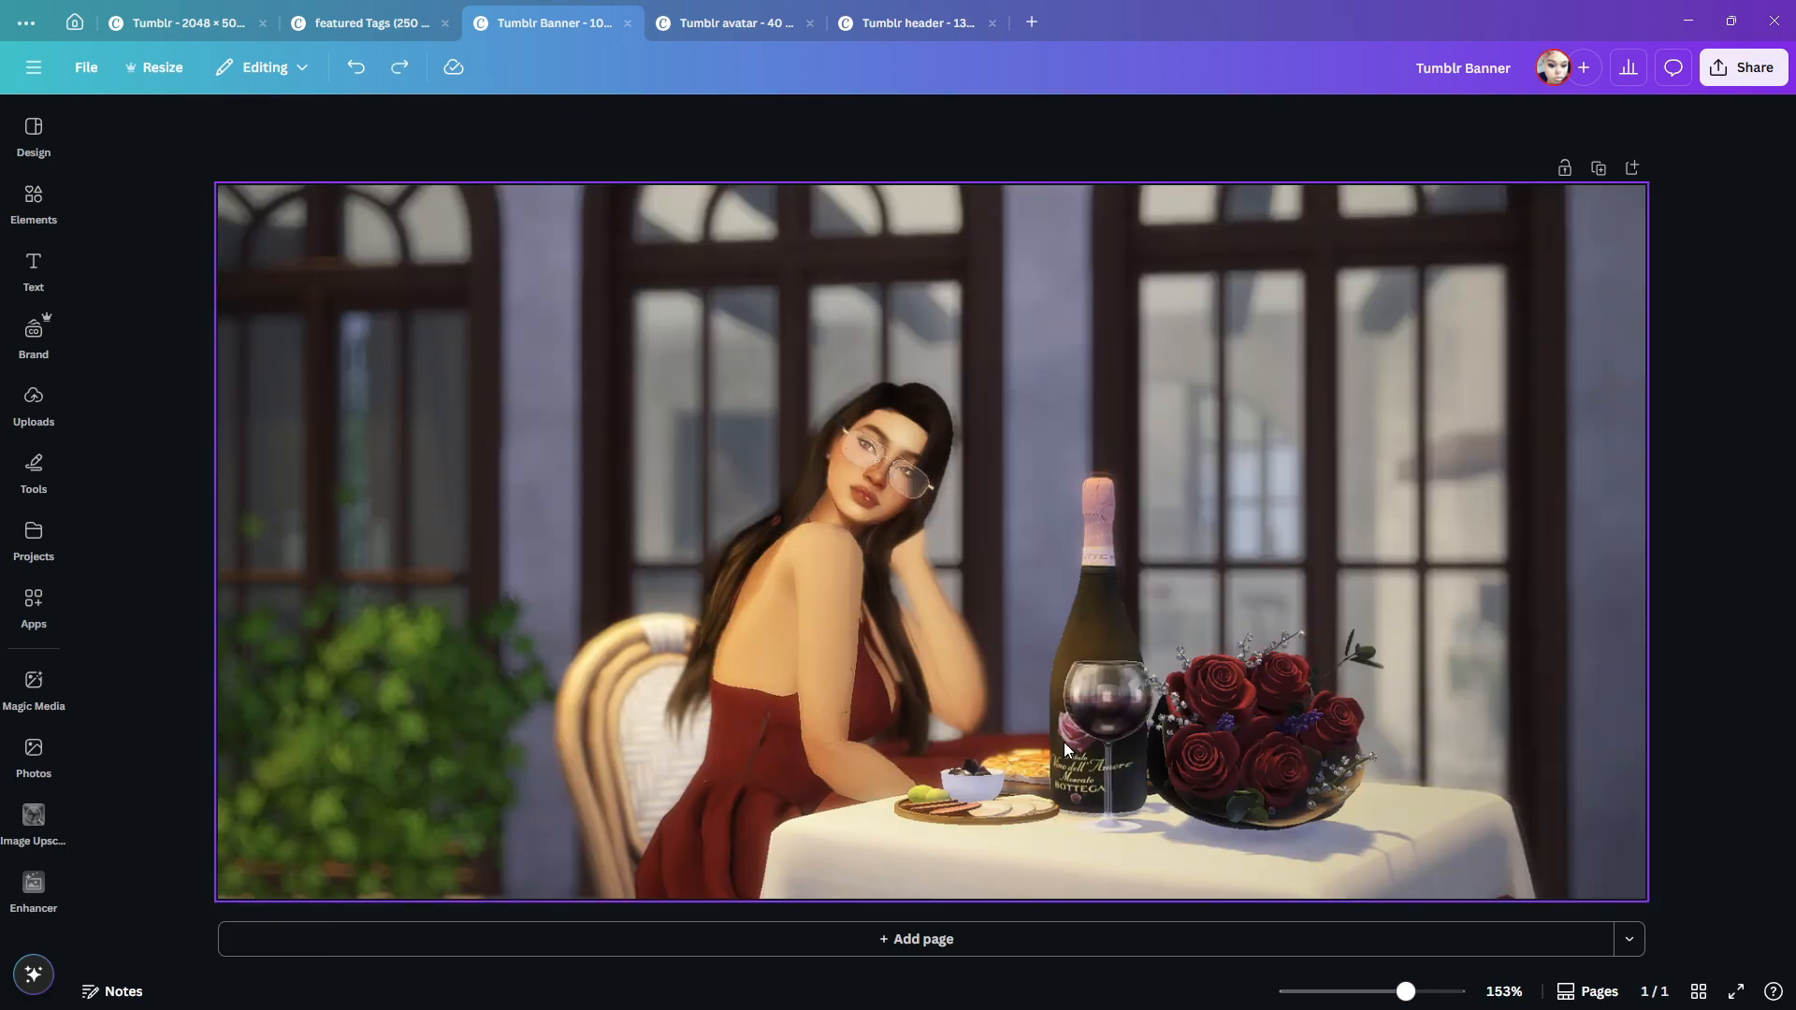
- Add two separate headings, "Deviine" and "Sims", and place them side by side across the middle of the banner
click(33, 271)
click(271, 403)
text(Deviine)
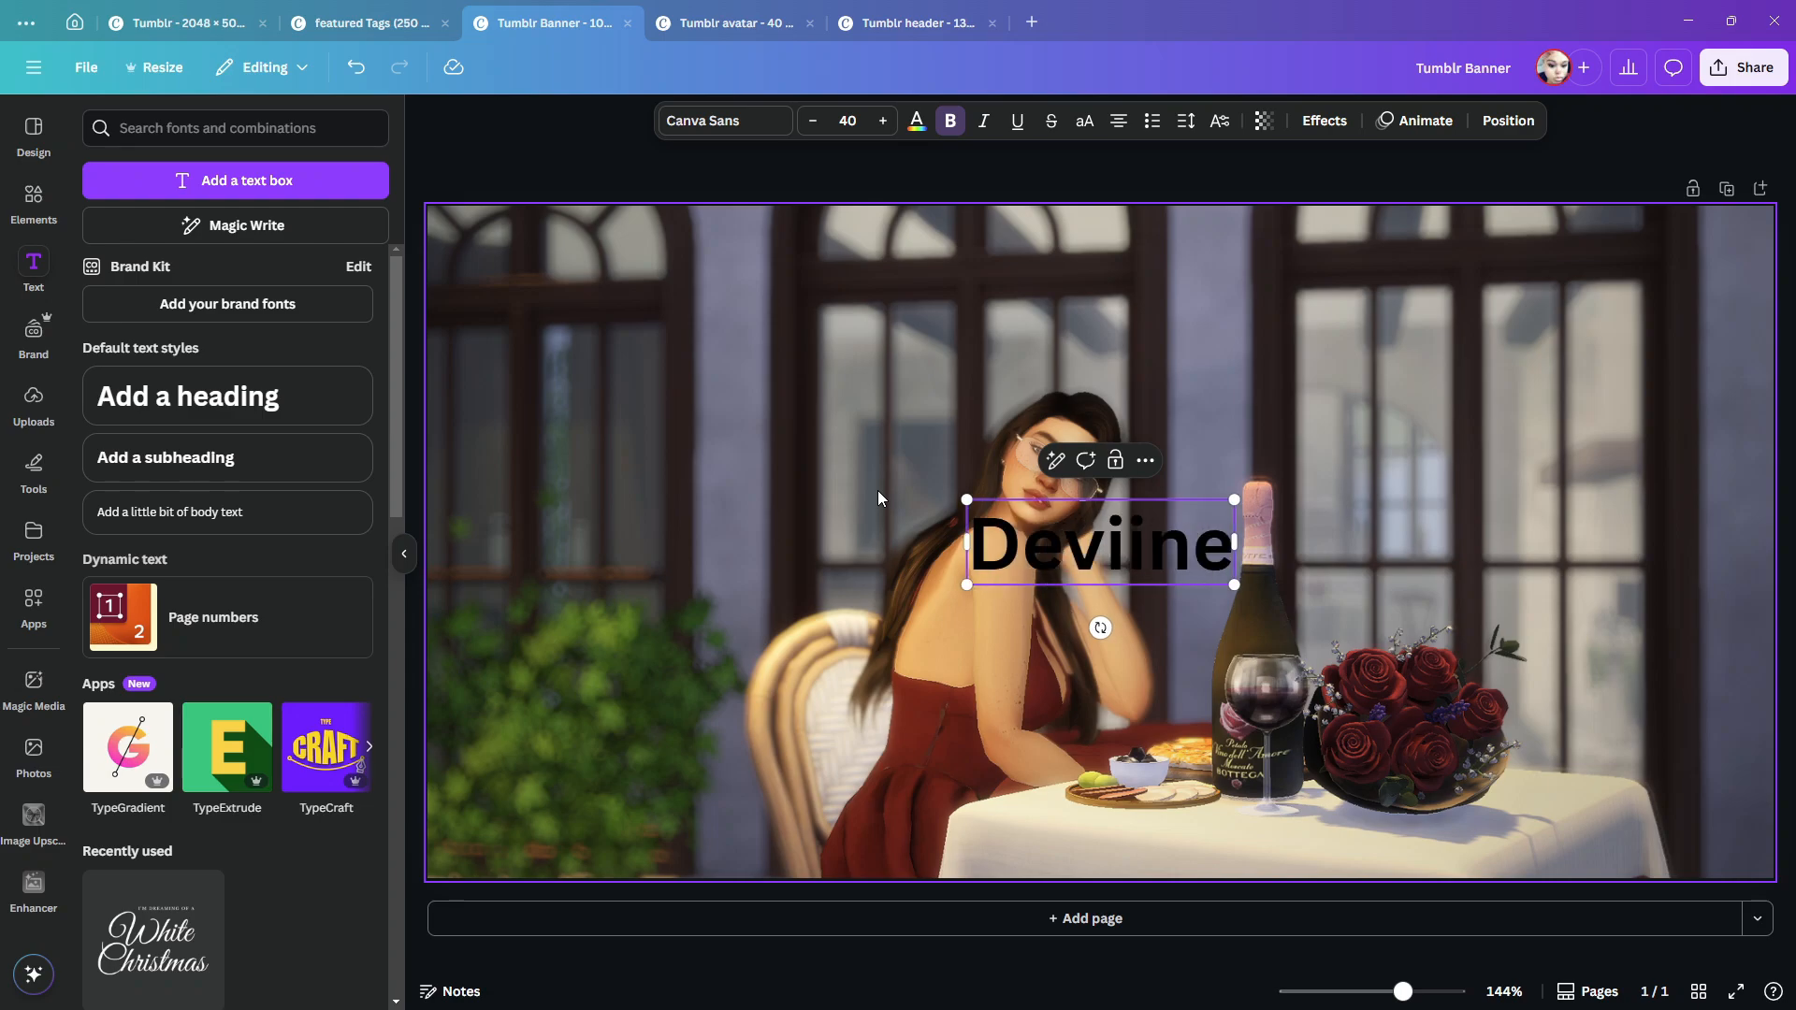
click(878, 490)
click(230, 397)
text(Sims)
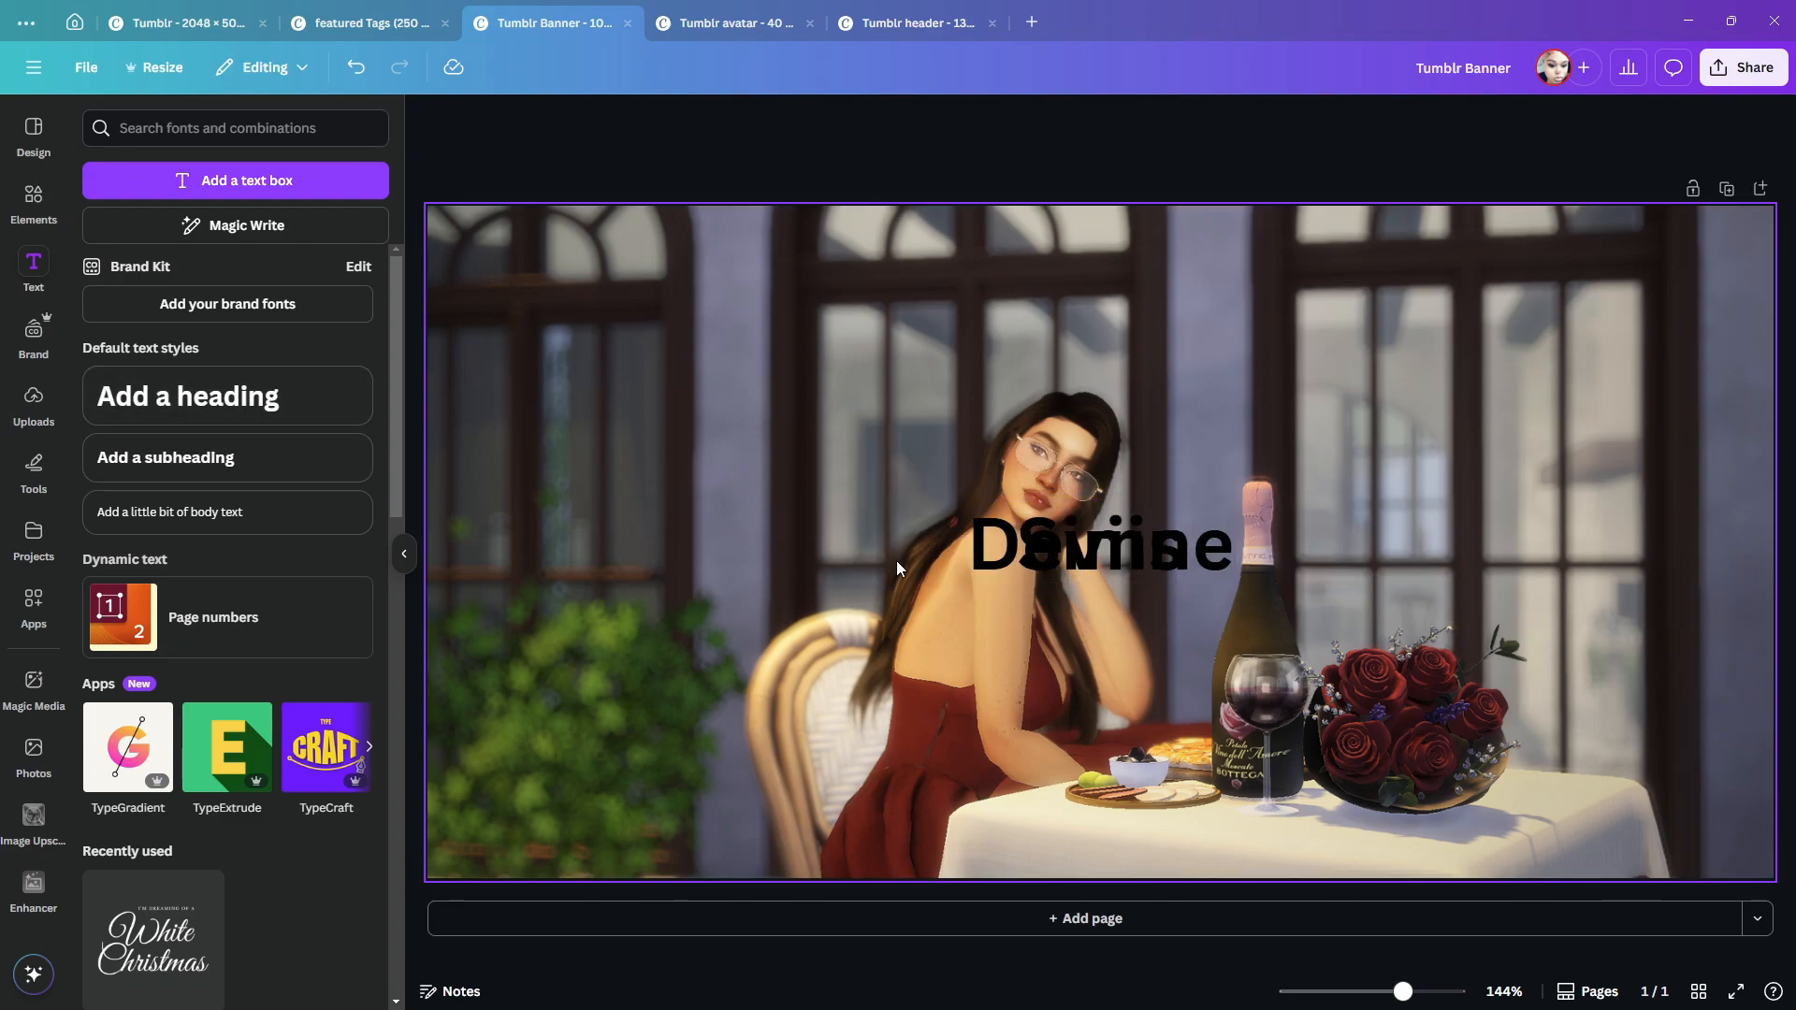
drag(991, 543, 720, 612)
drag(1100, 543, 1197, 628)
- Restyle the "Deviine" heading in white Blosta Script at font size 65
double_click(829, 613)
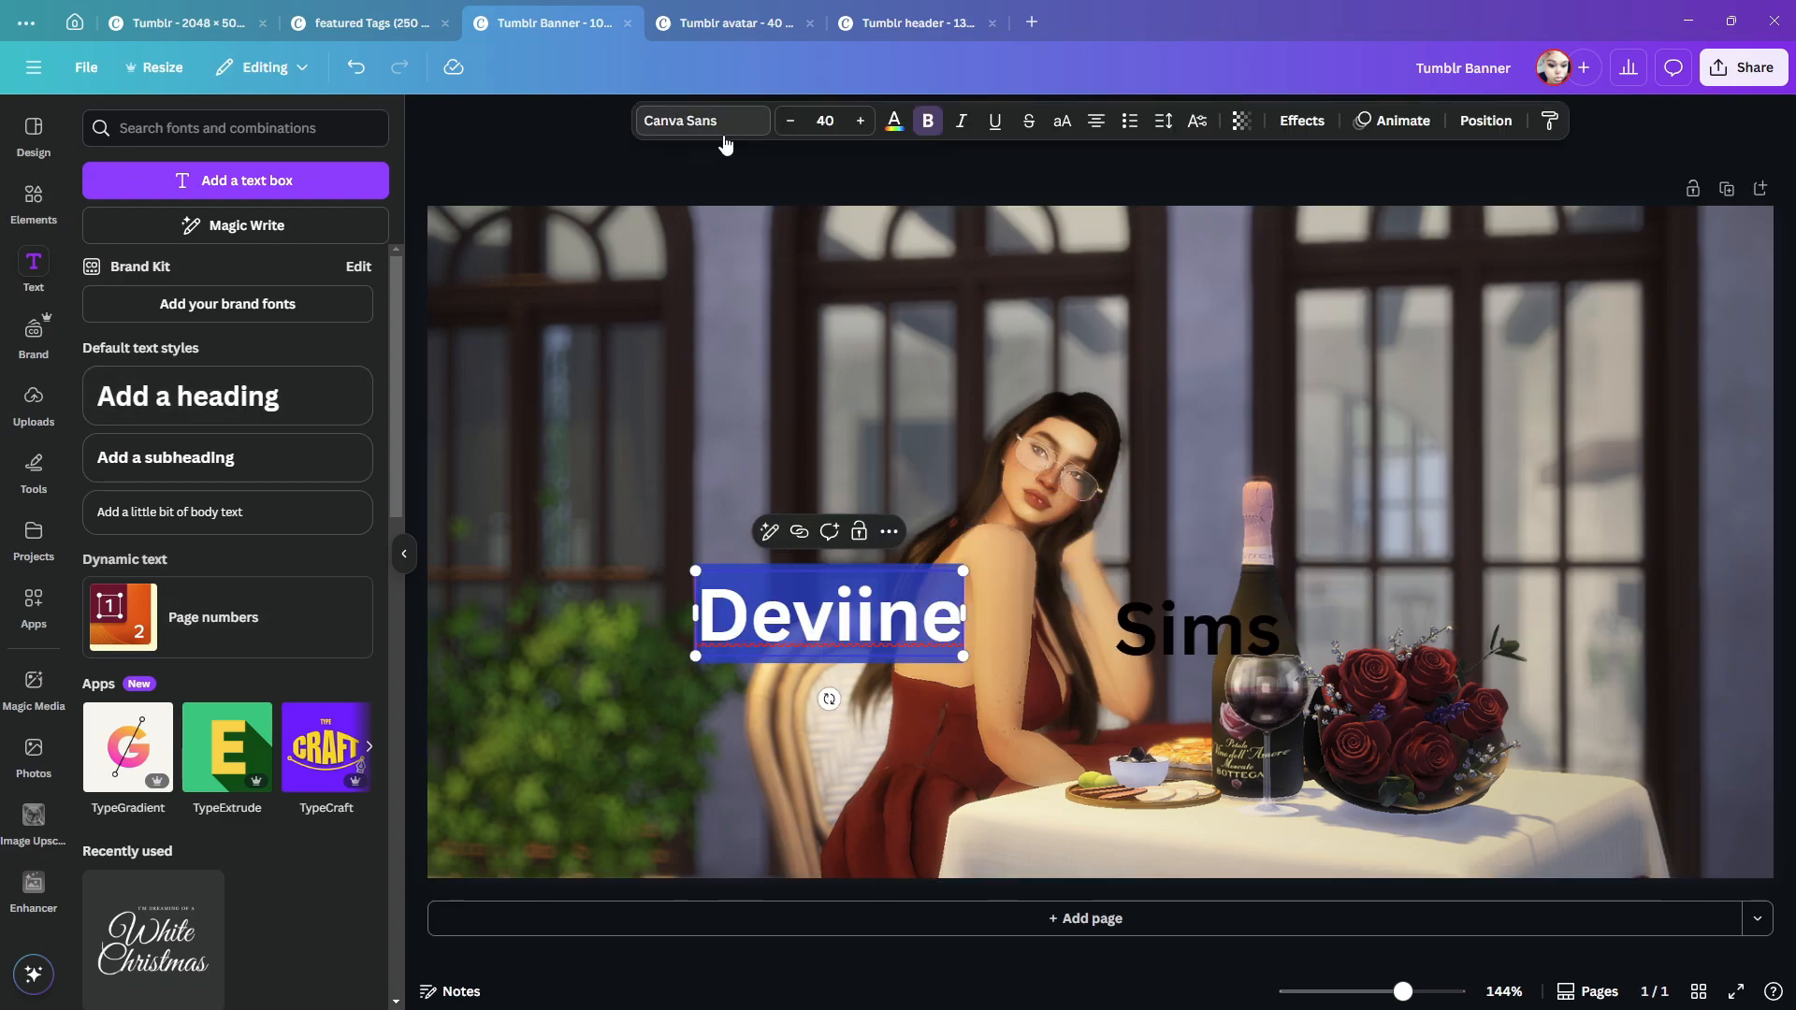
click(701, 121)
click(167, 428)
key(BackSpace)
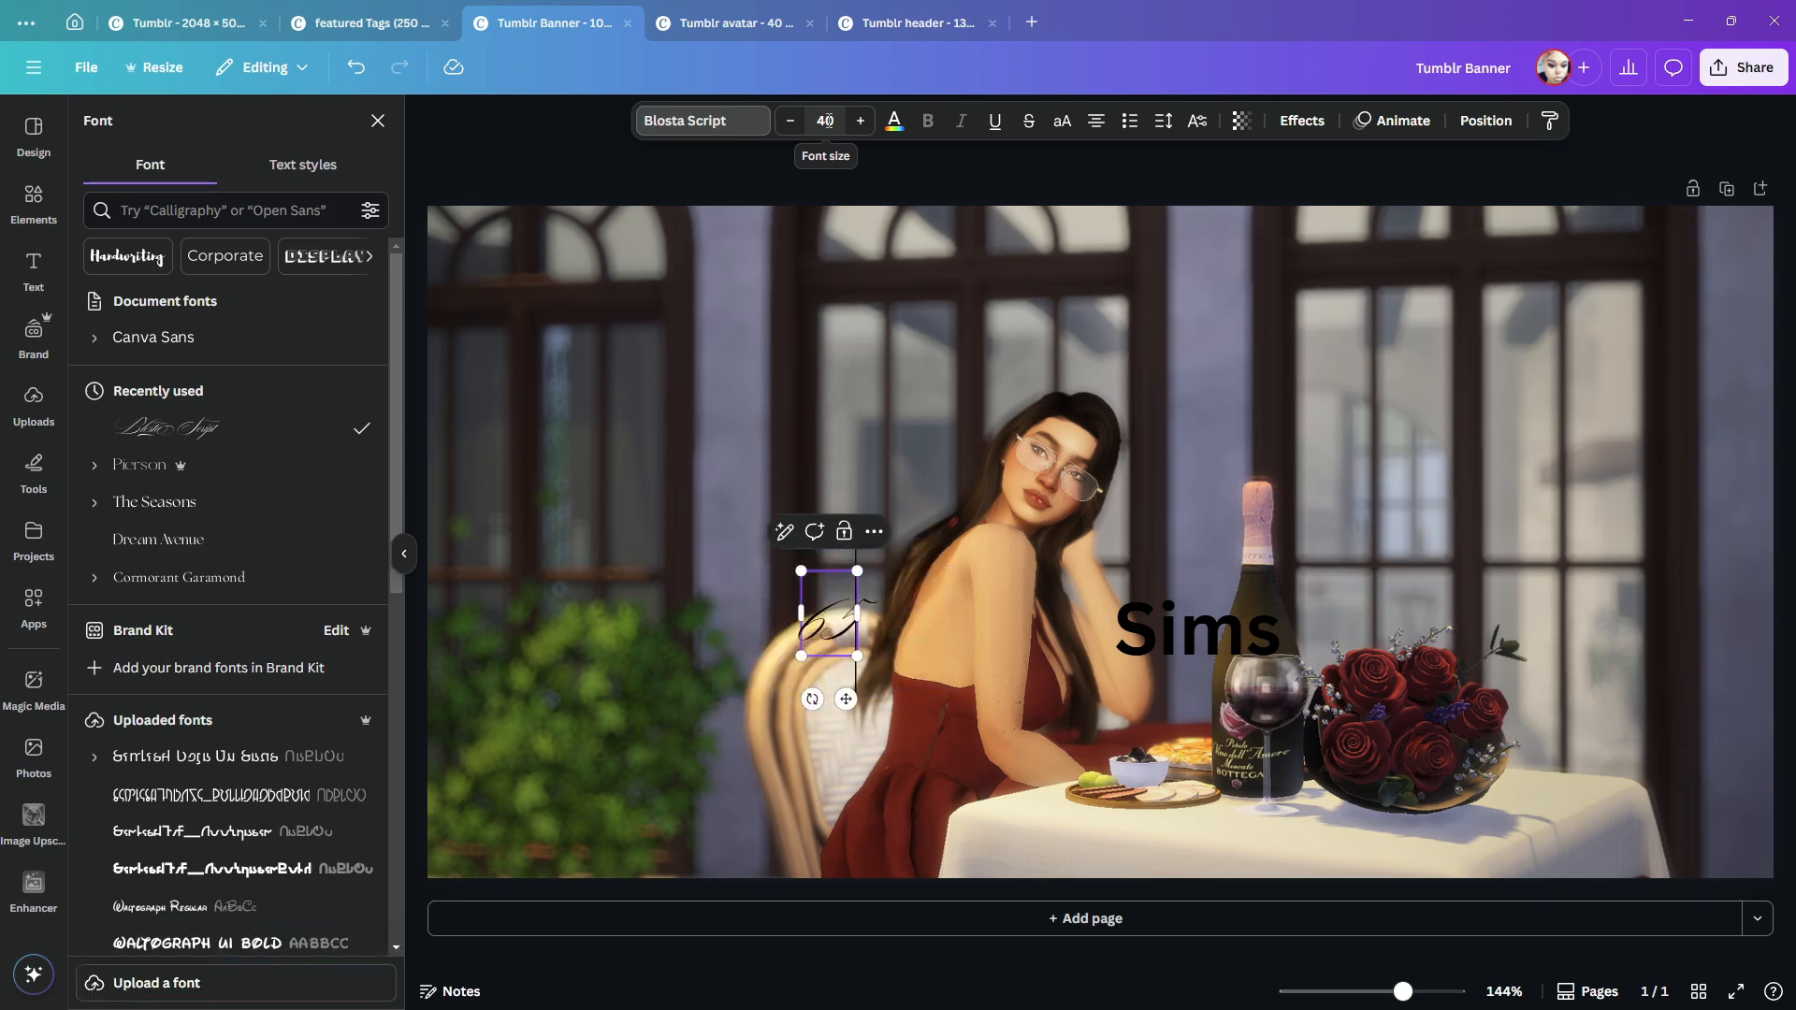
click(825, 120)
text(65)
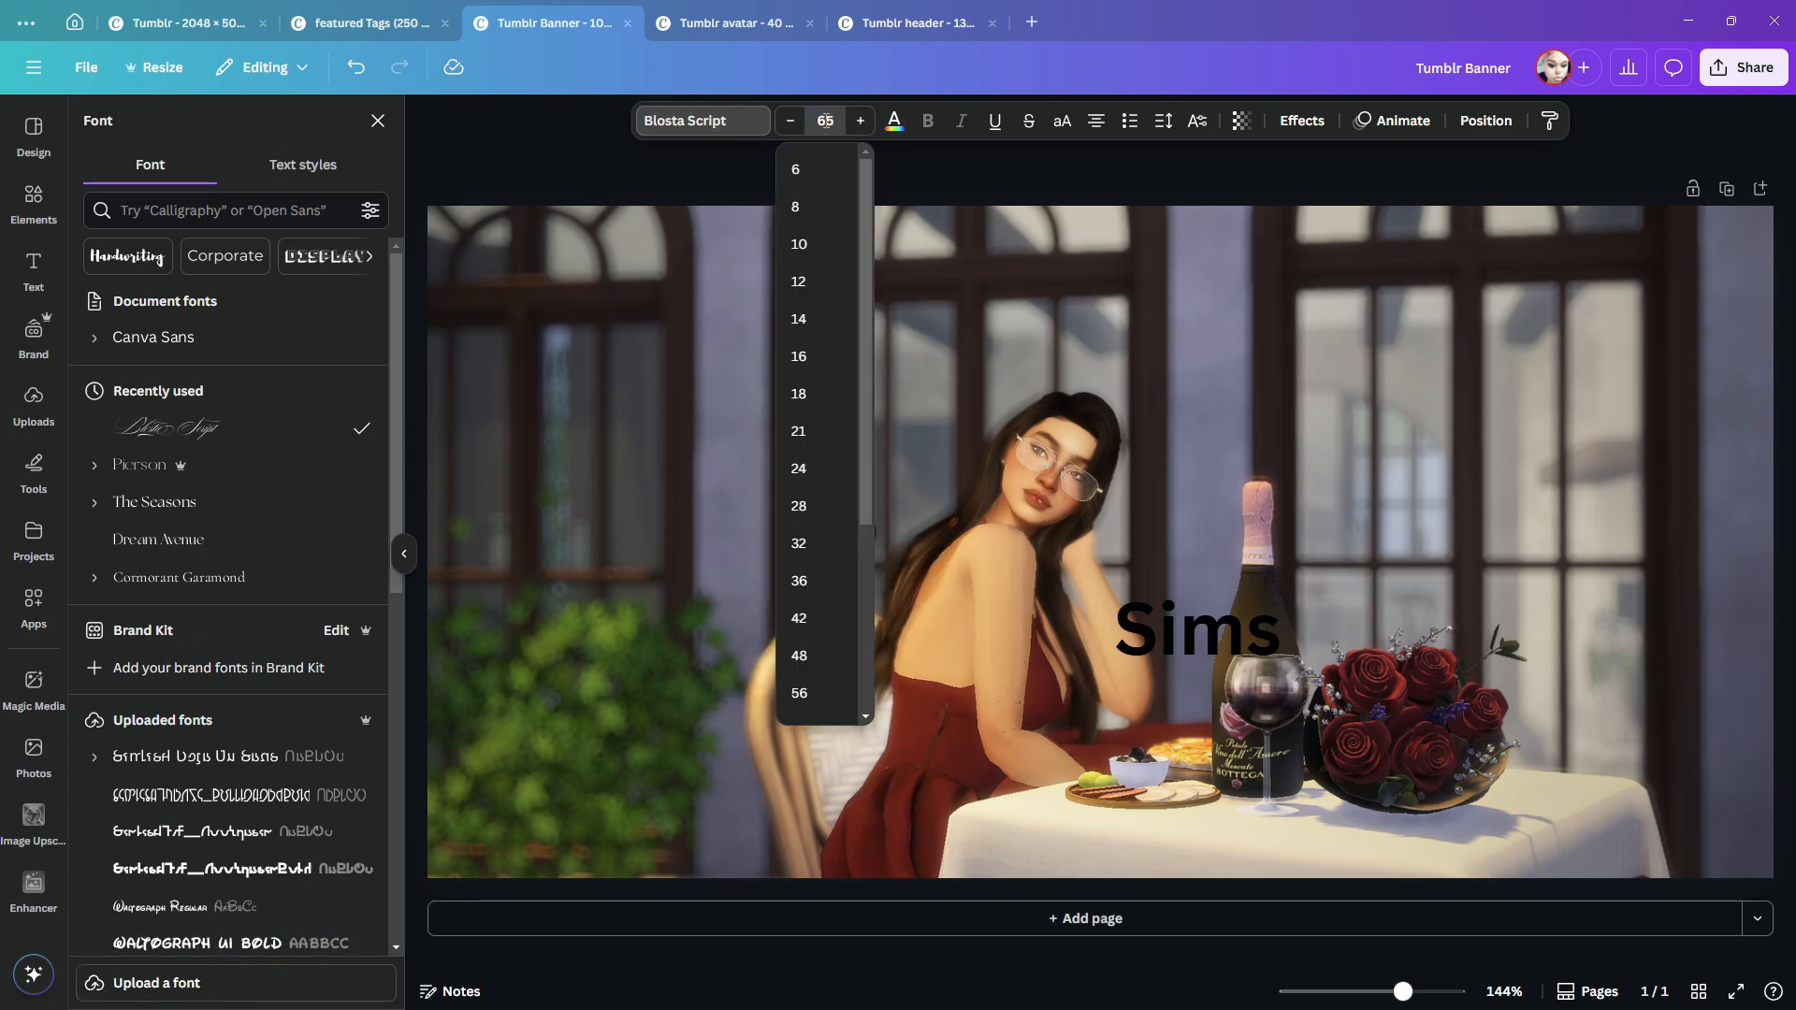
click(895, 121)
click(210, 263)
text(Deviine)
key(Escape)
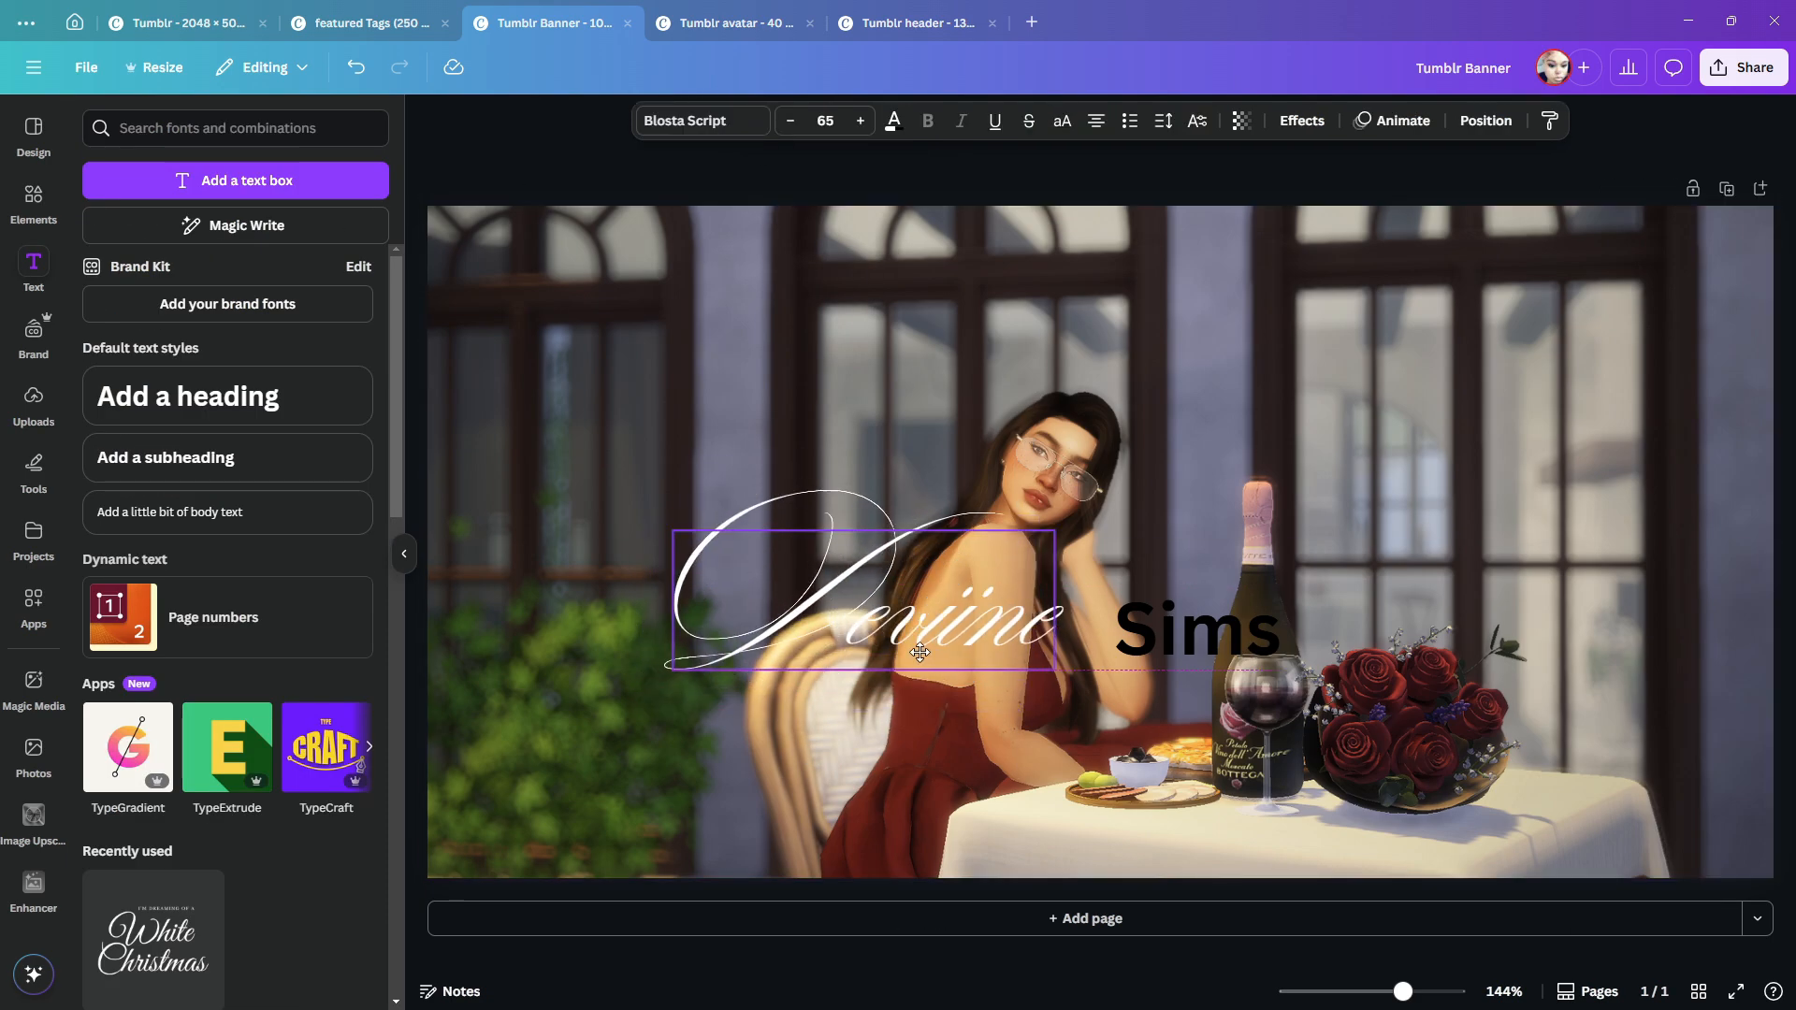
- Restyle the "Sims" heading in white Pierson at font size 65
click(1197, 628)
click(825, 121)
click(894, 121)
click(210, 263)
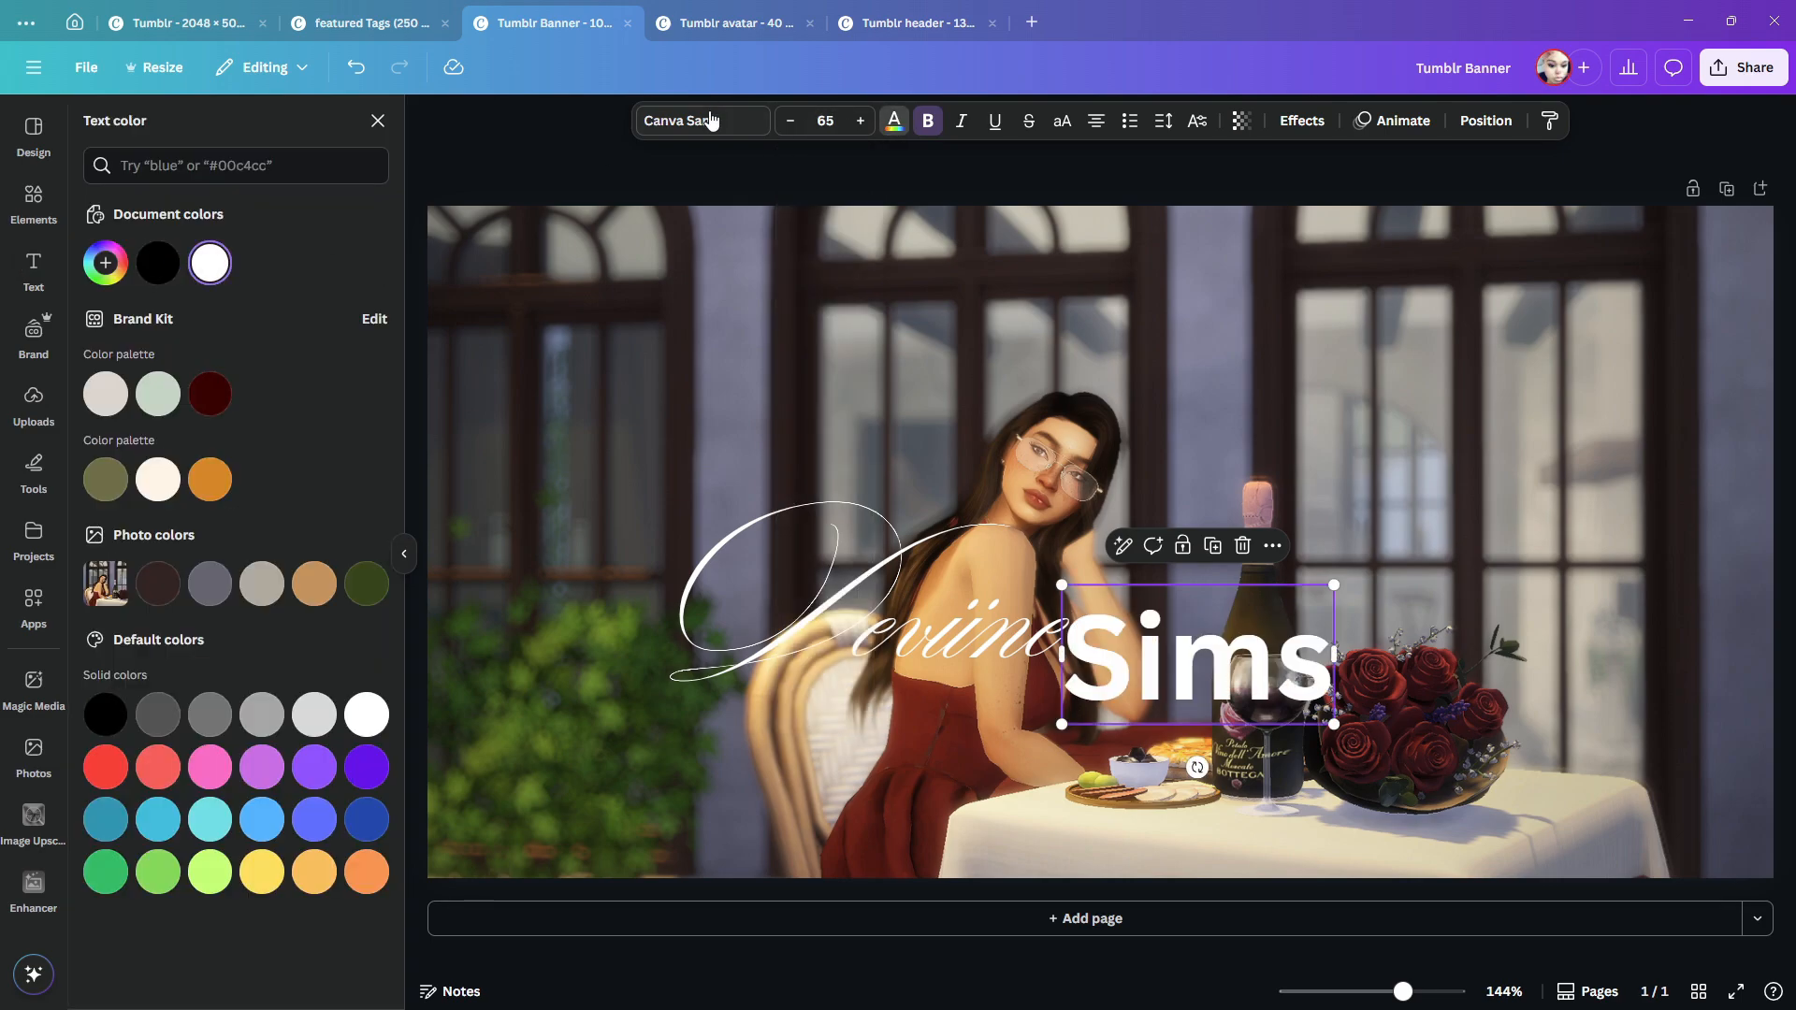
click(709, 121)
click(154, 466)
click(649, 525)
- Reposition the two headings so that "Sims" sits directly after "Deviine" on one line
drag(1183, 668, 1239, 612)
drag(982, 636, 1003, 636)
drag(1135, 623, 1132, 635)
- Widen the letter spacing of "Deviine" to about 103 and nudge "Sims" to sit just after it
click(1071, 608)
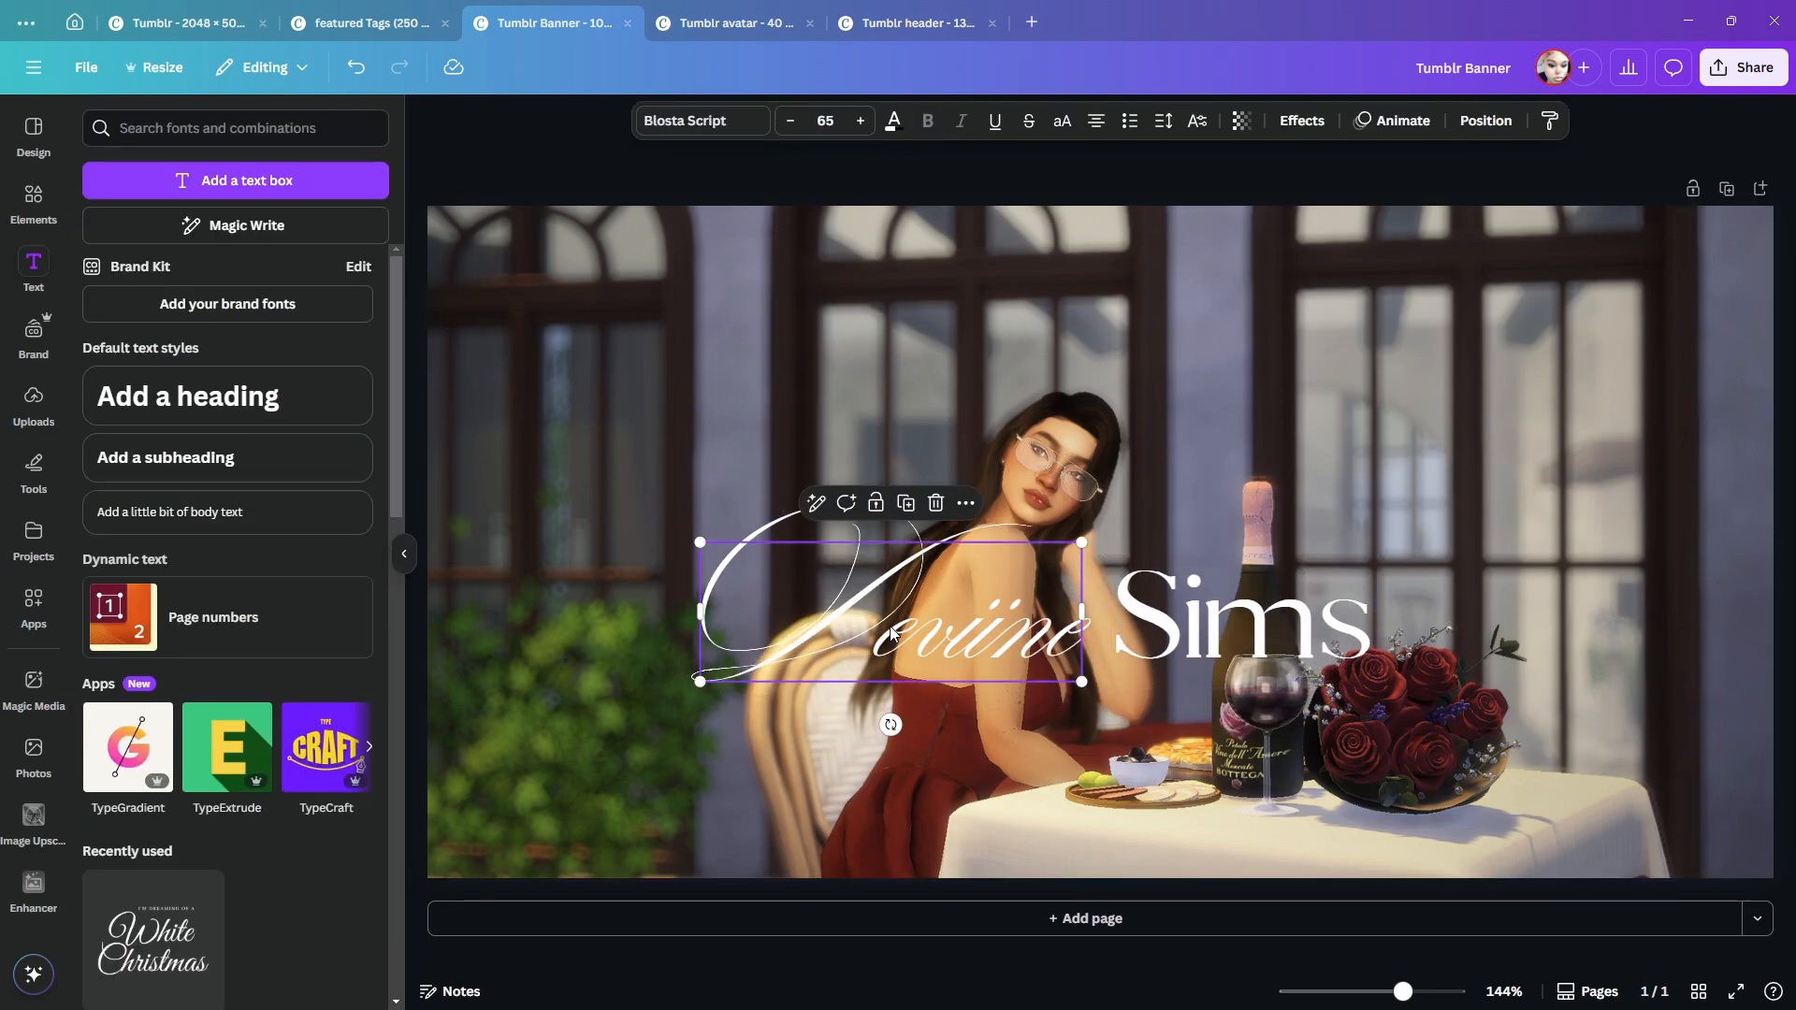
click(1162, 121)
drag(1092, 197, 1115, 199)
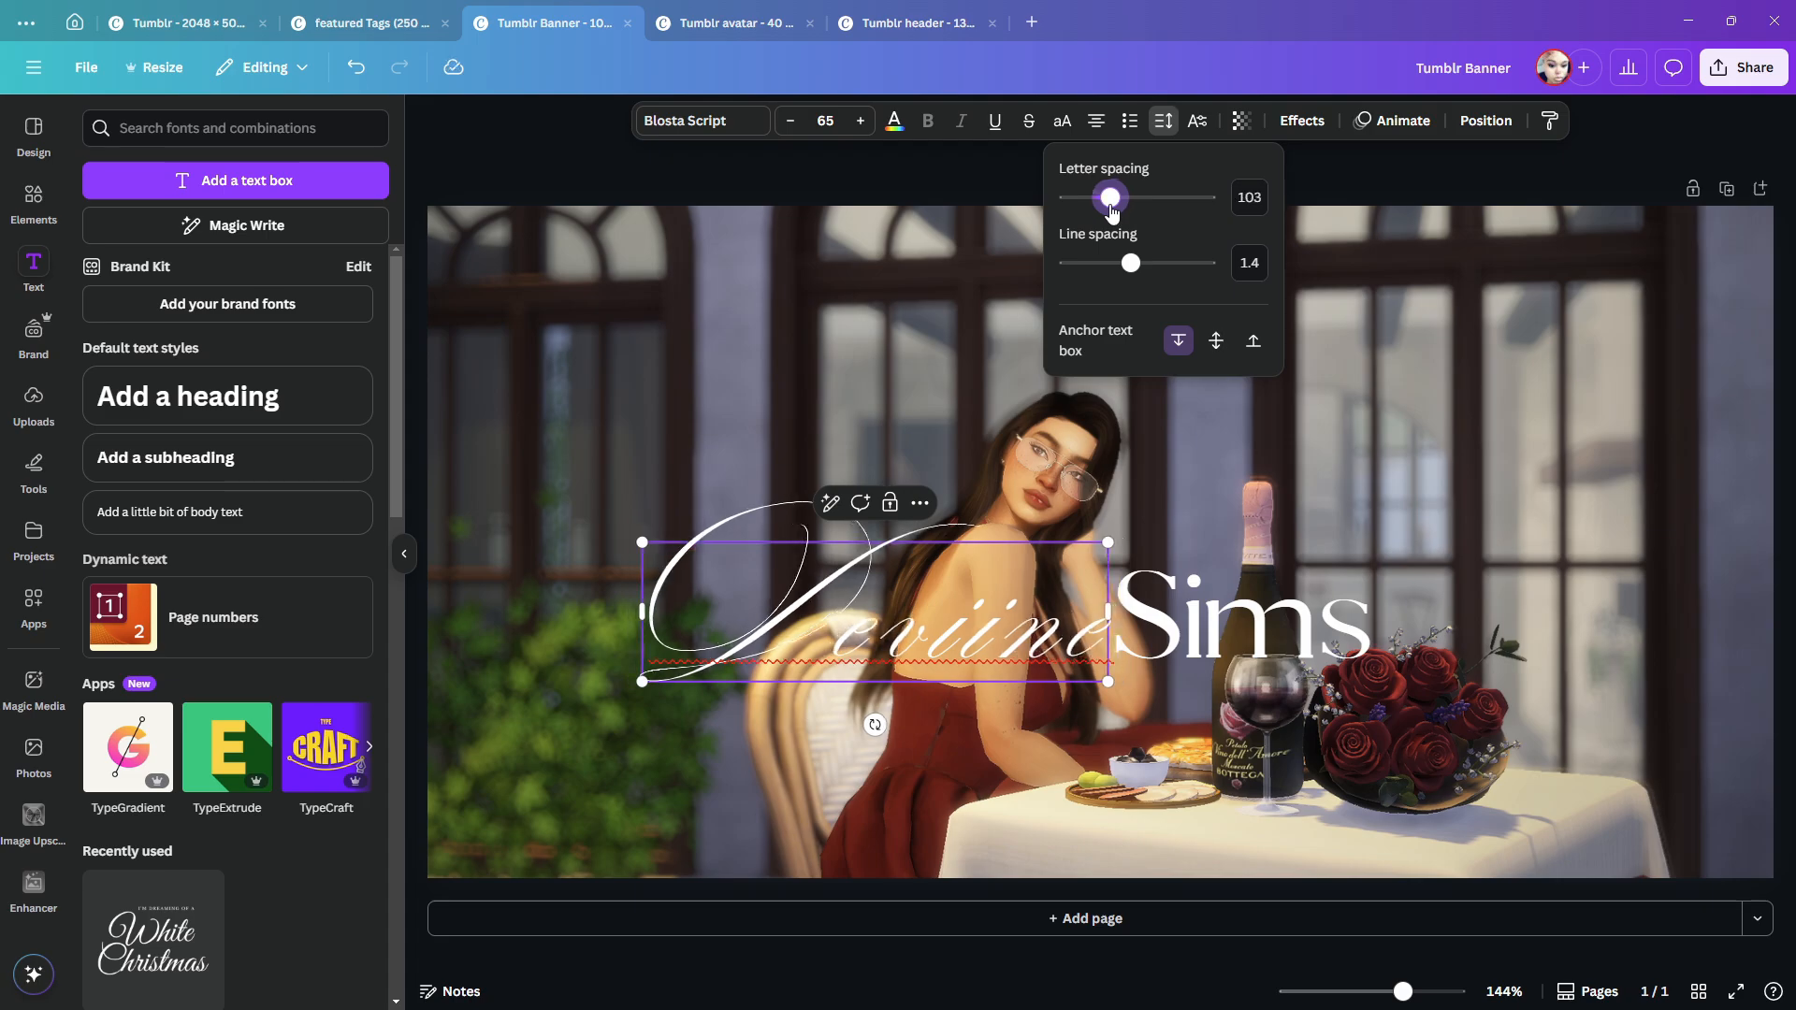
click(1246, 631)
drag(1246, 631, 1244, 639)
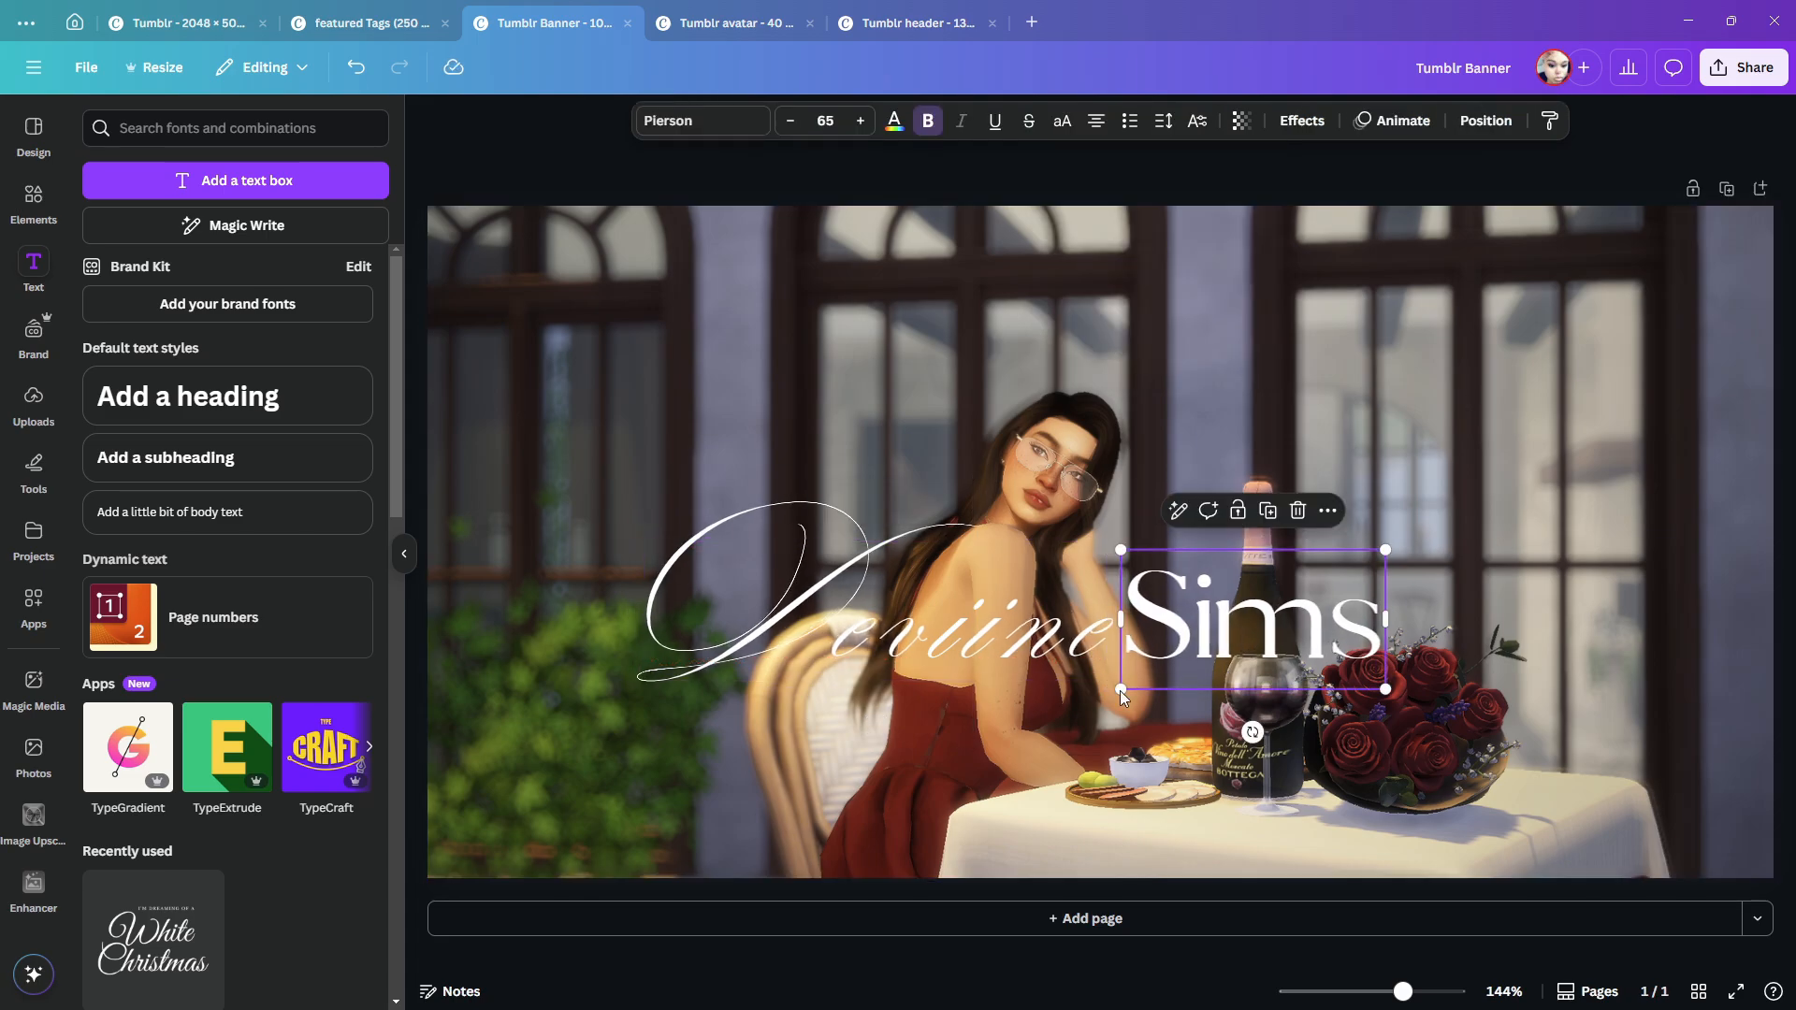
- Insert the uploaded white circular logo, shrink it beneath the lettering, and open the graphic elements library
click(404, 553)
click(34, 402)
click(321, 348)
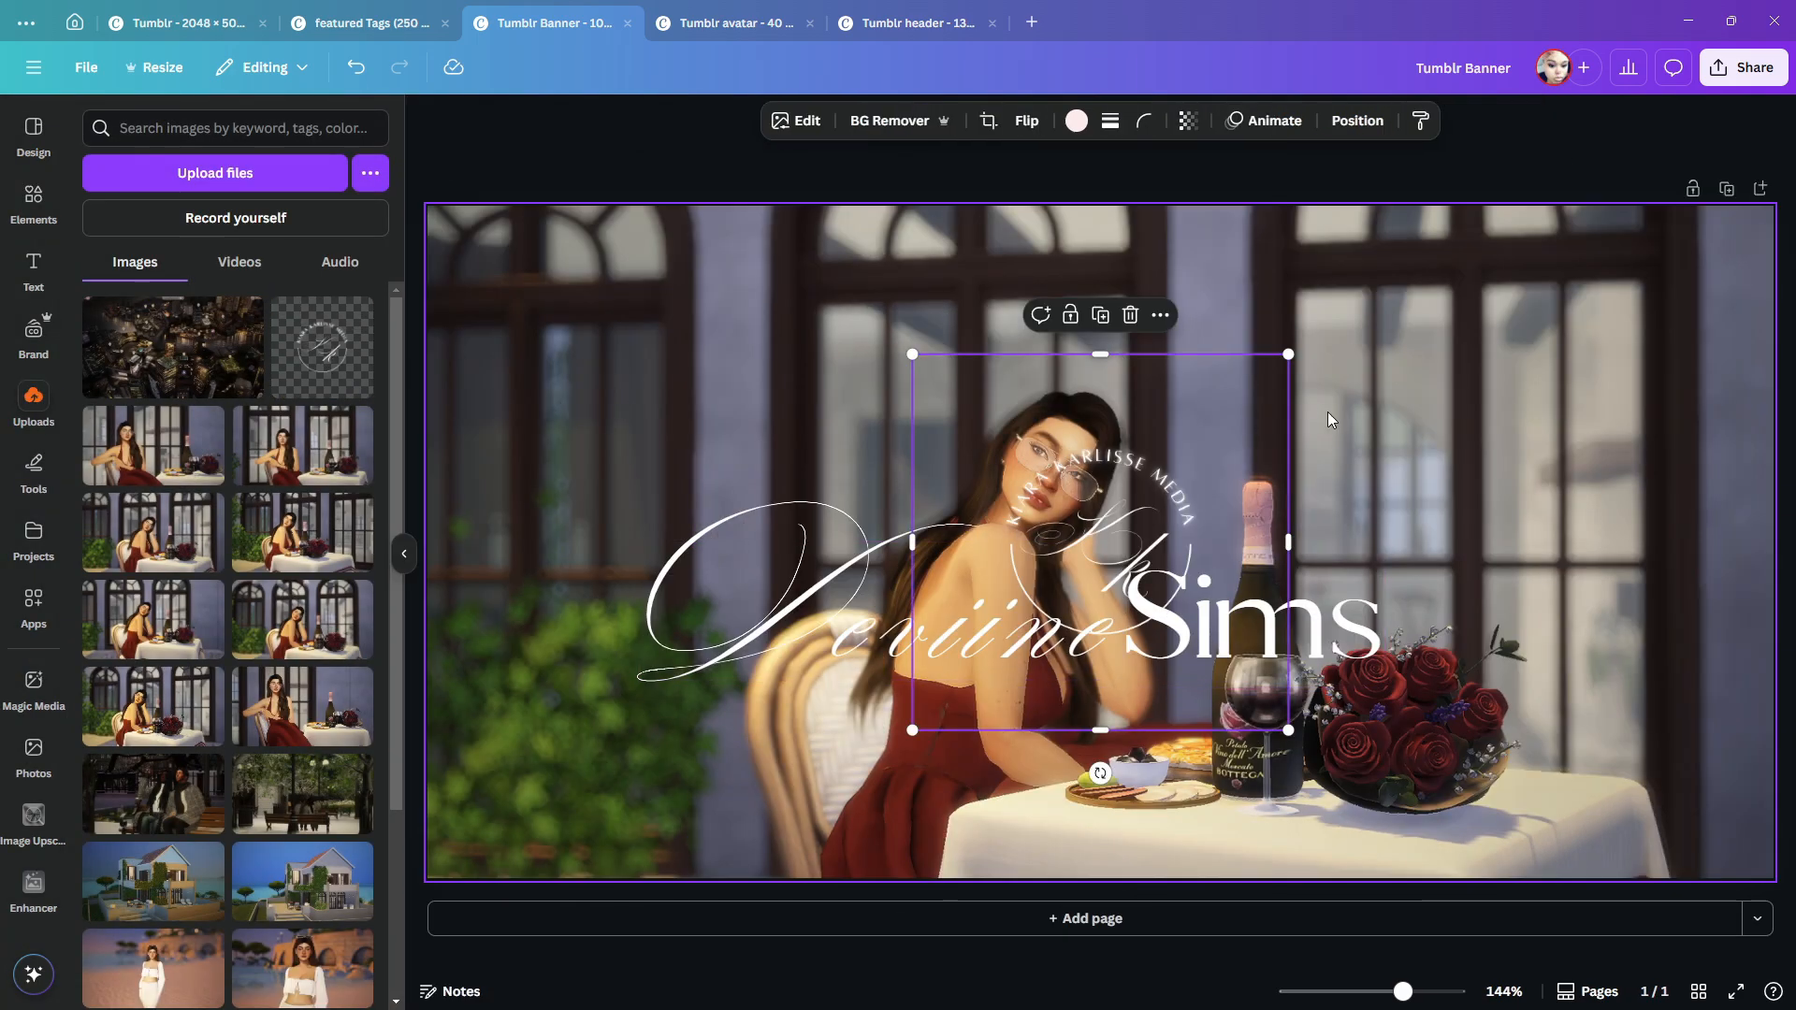
drag(1151, 552, 1159, 552)
drag(1300, 353, 1017, 638)
drag(1018, 731, 1107, 762)
drag(1190, 660, 1136, 715)
click(34, 201)
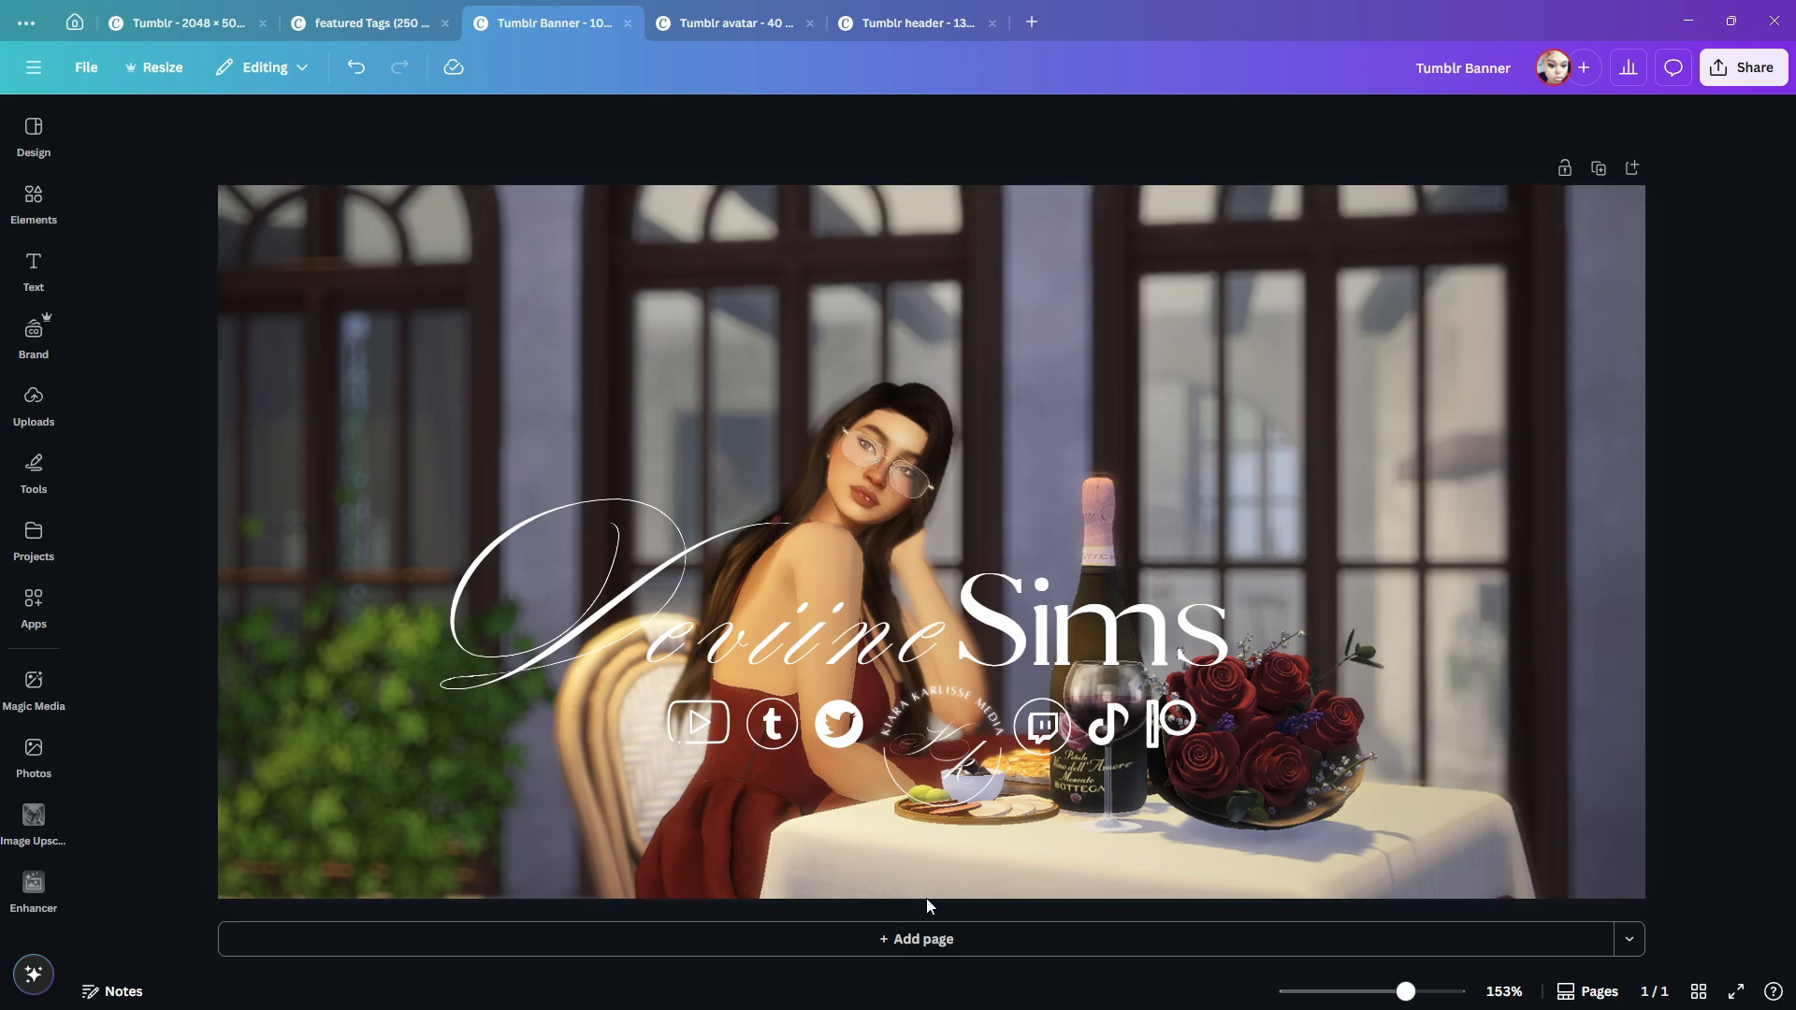
- Download the banner as a 1,000 × 500 px PNG named Tumblr Banner into the Downloads folder
click(1742, 67)
click(1465, 451)
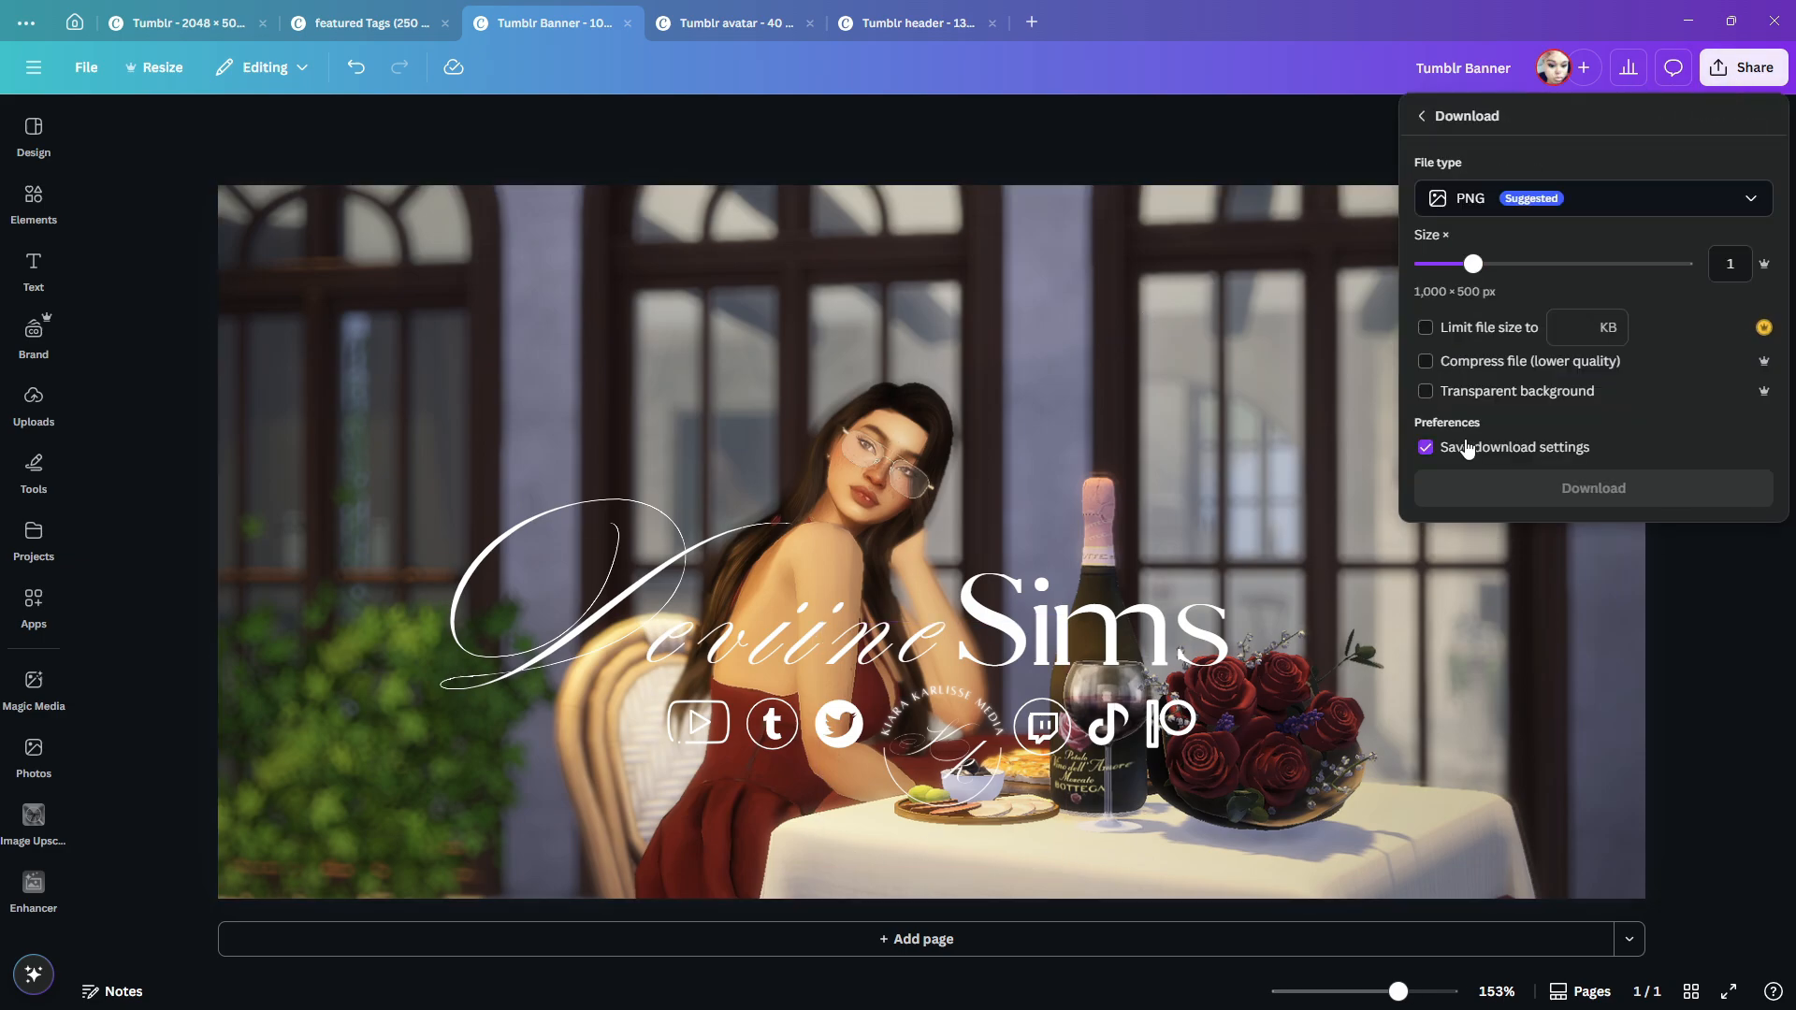
click(1524, 493)
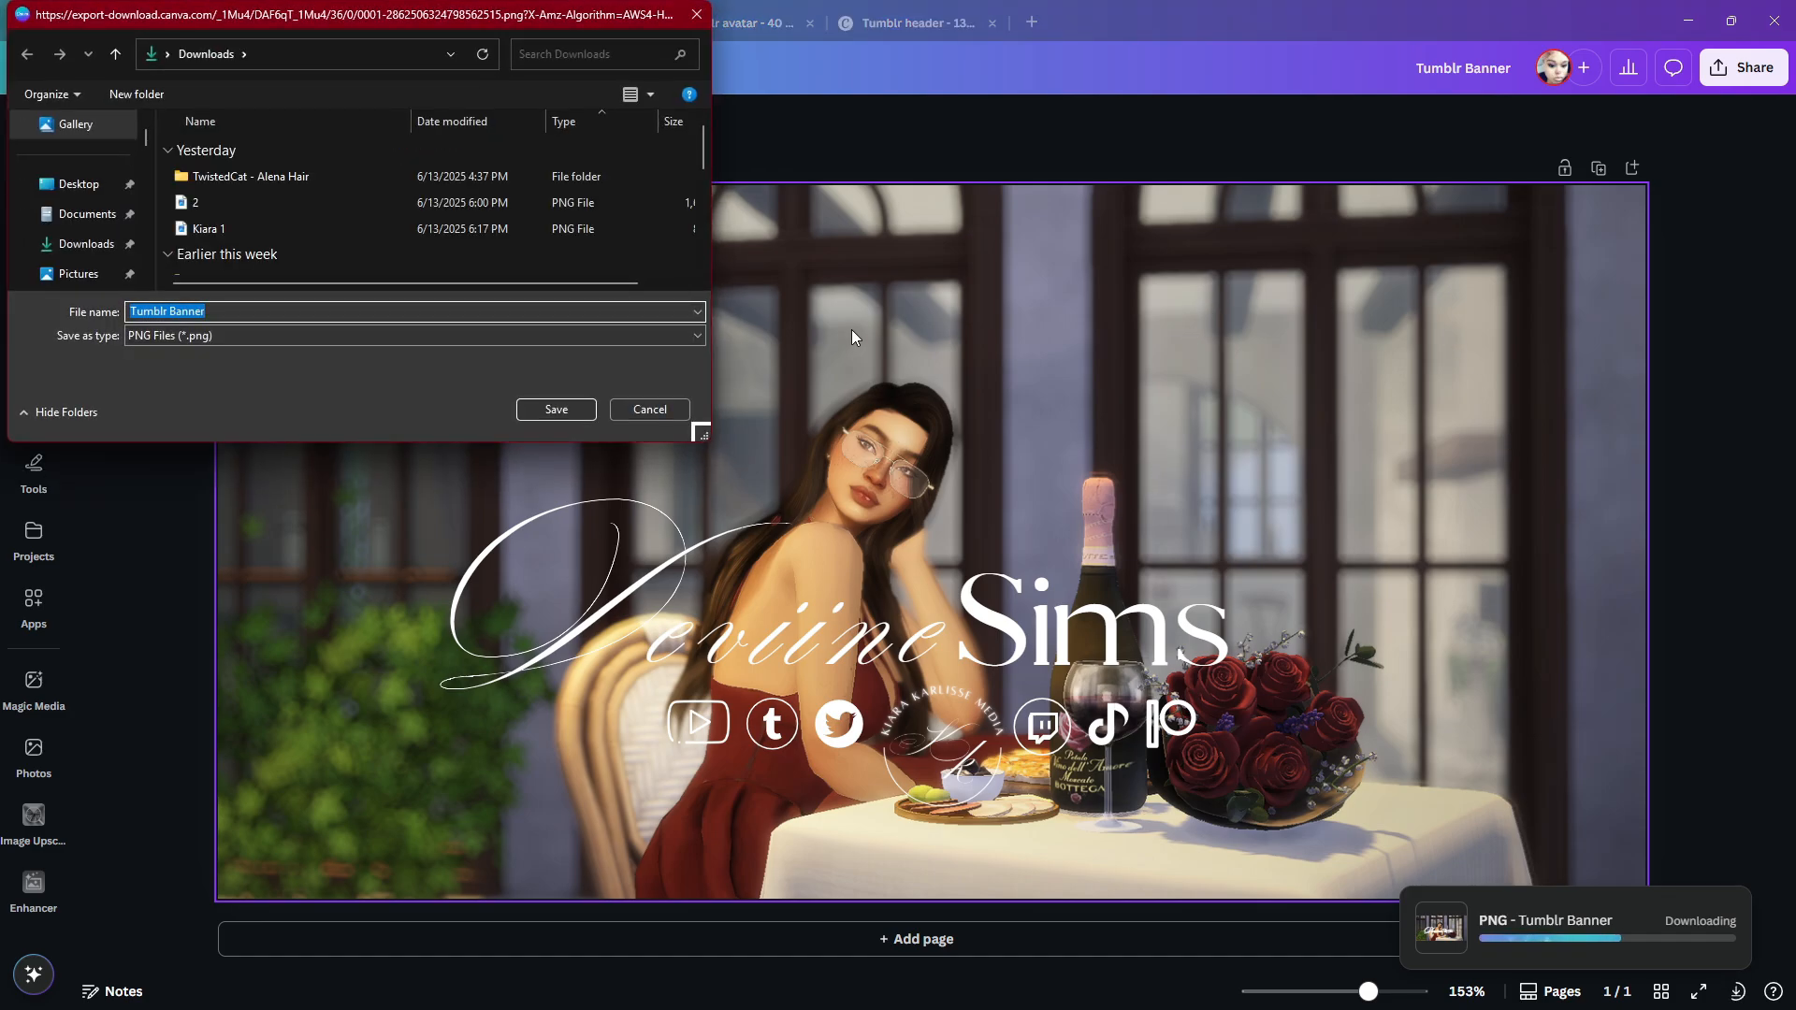
click(527, 409)
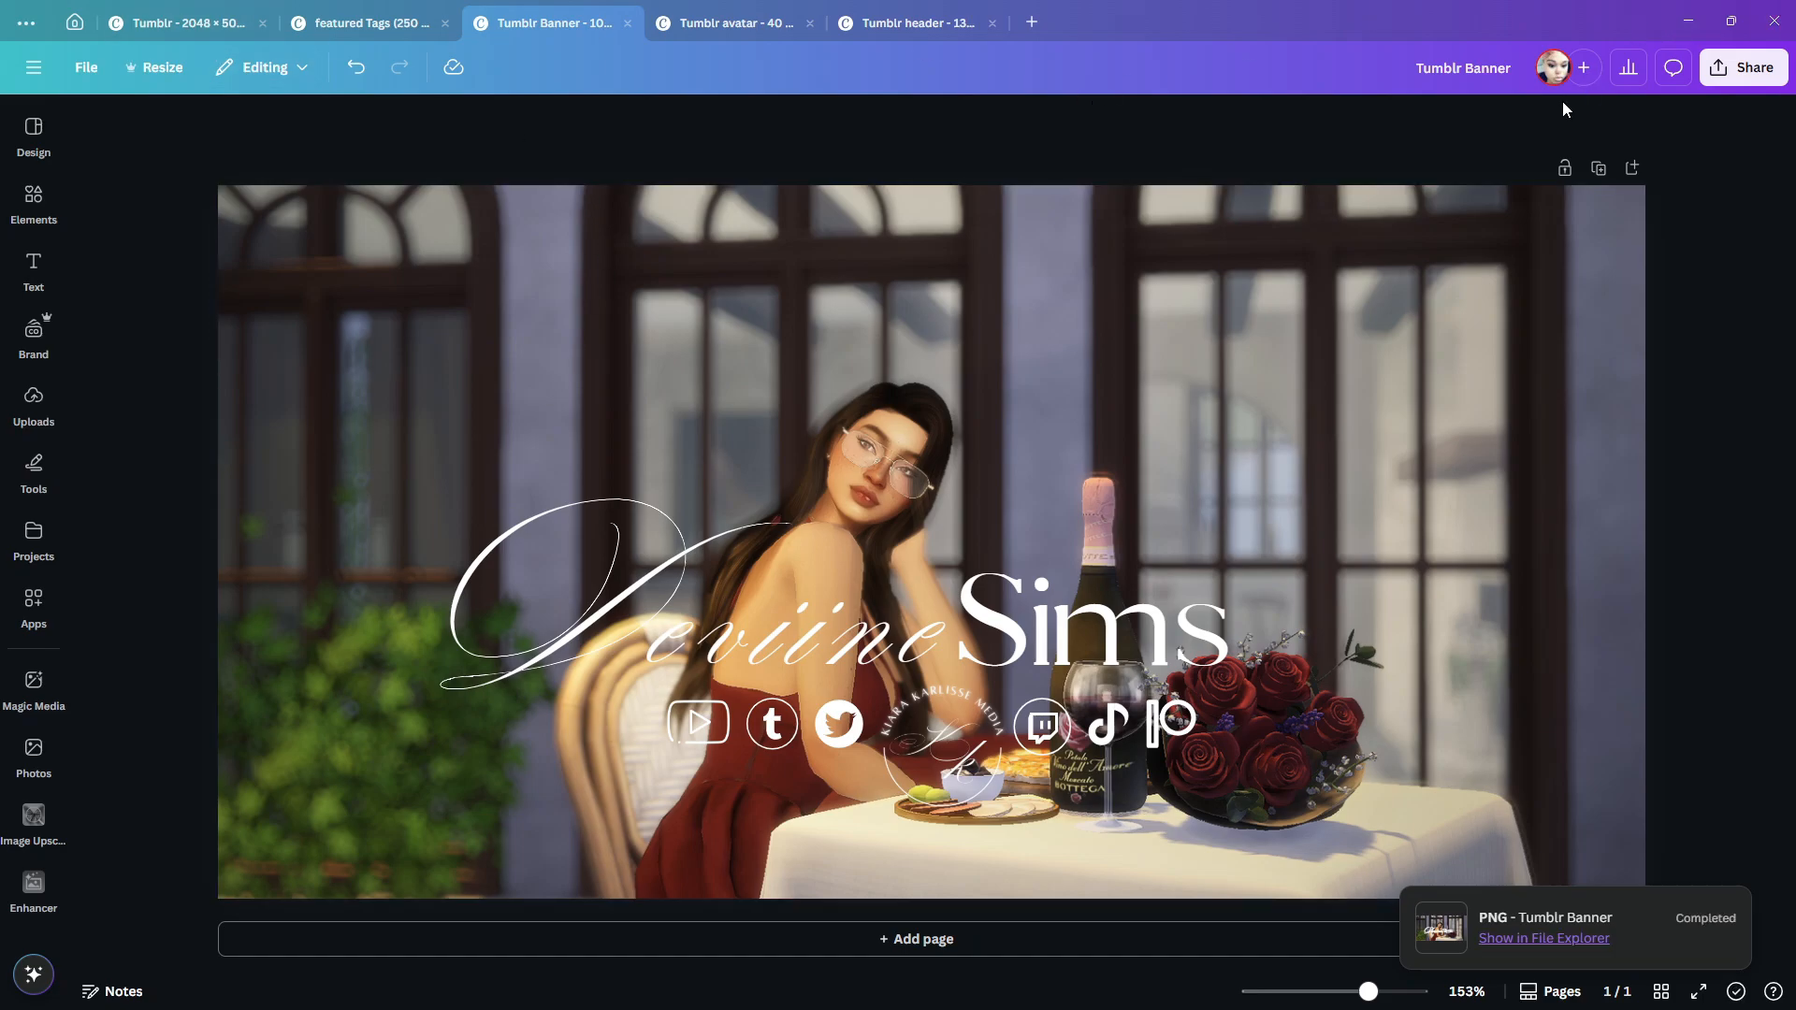
- Switch to the Tumblr blog settings in the browser and start editing the blog's appearance
click(1731, 20)
click(1570, 56)
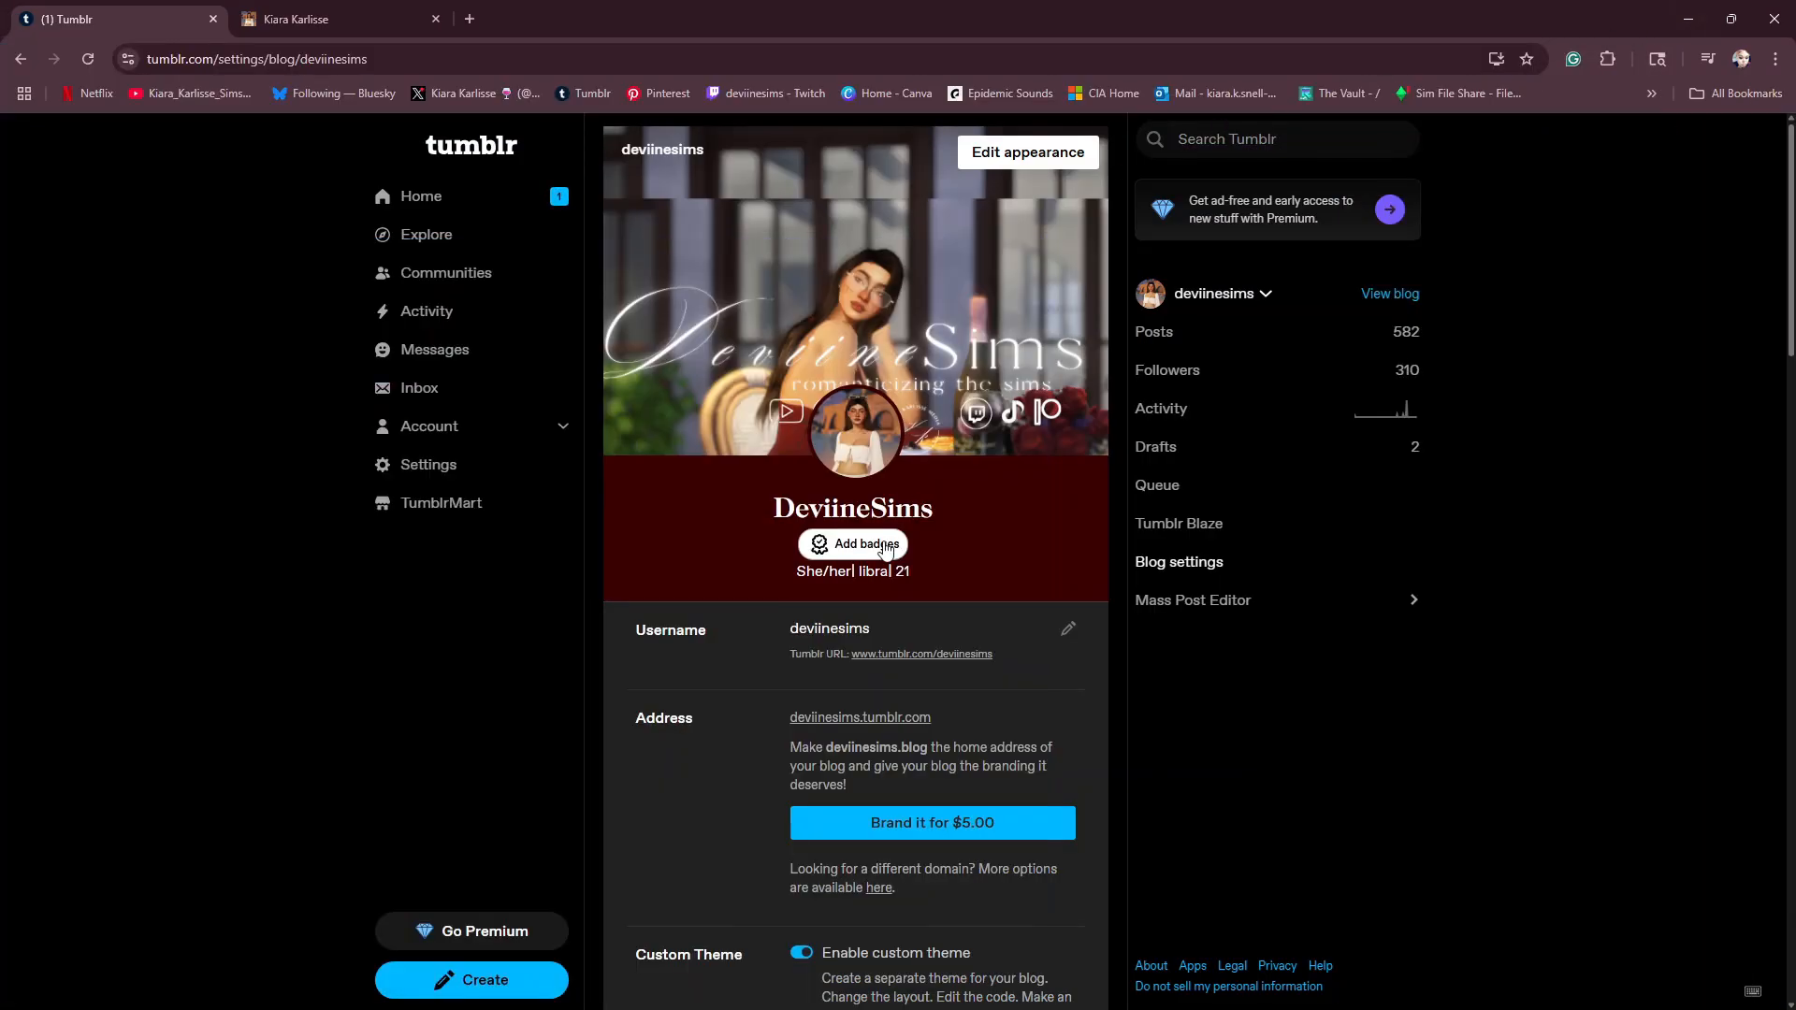
click(1007, 157)
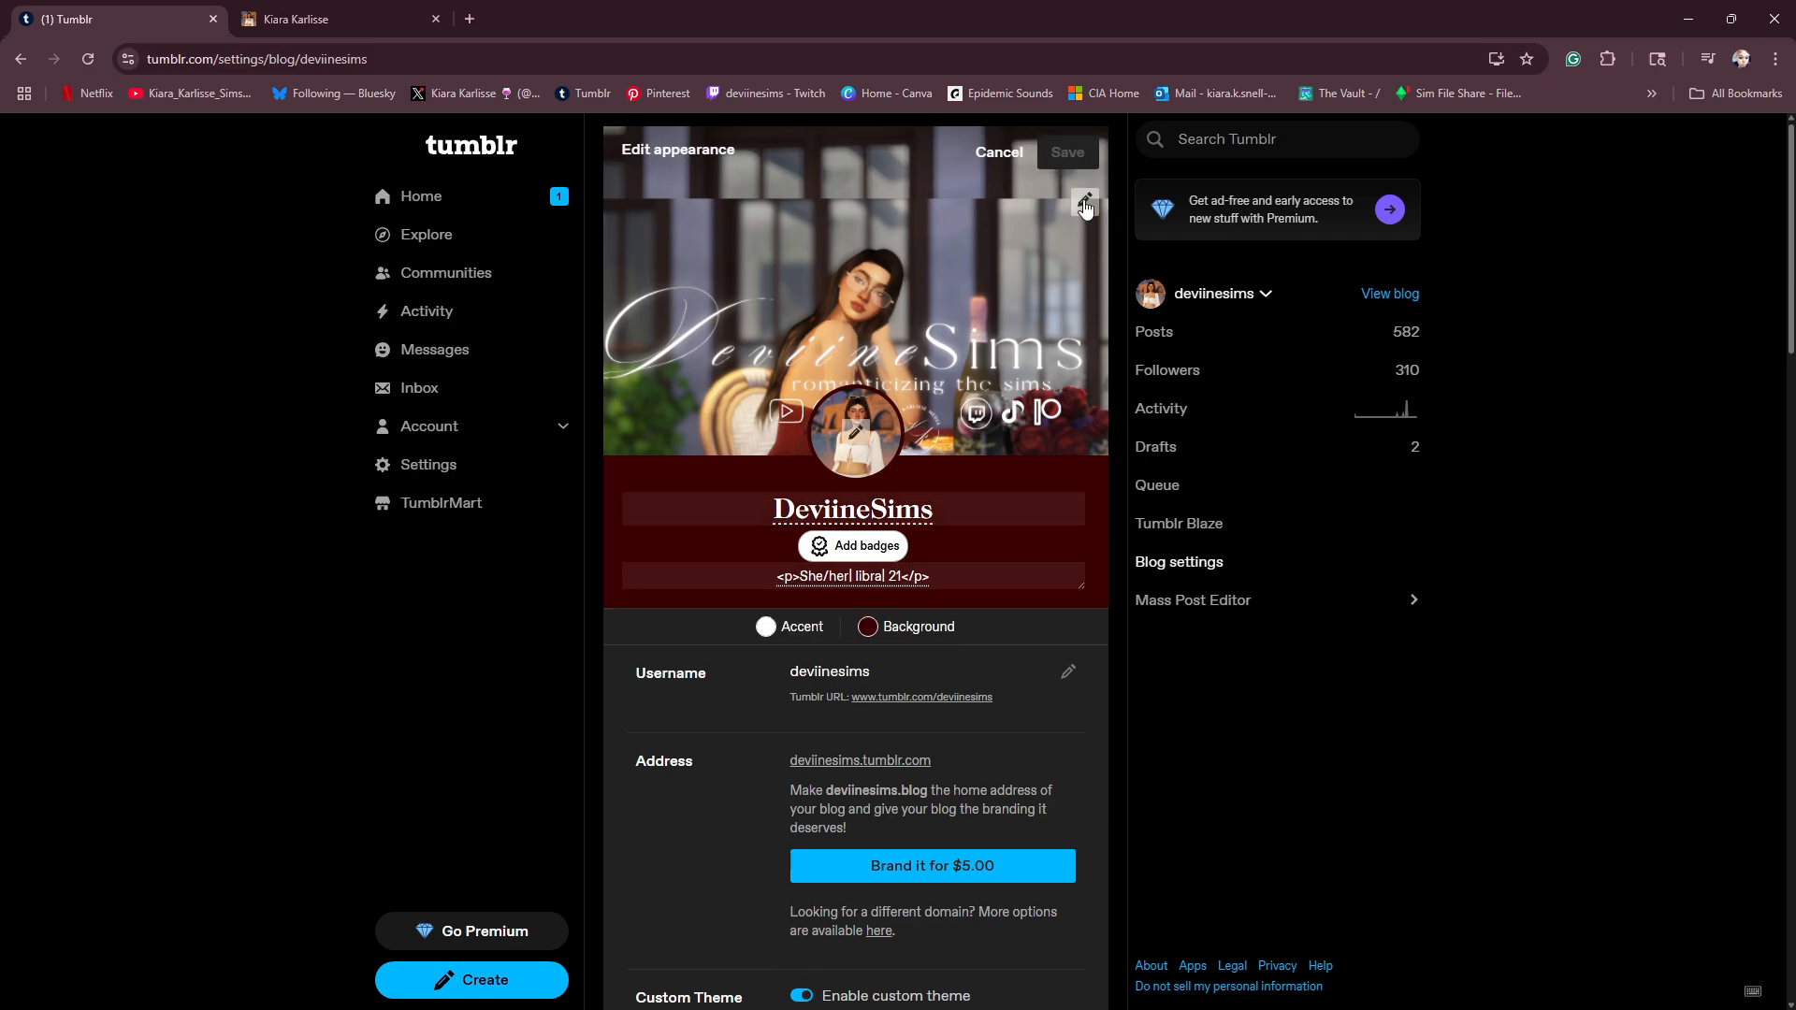
- Replace the blog's header image with Tumblr Banner from the Downloads folder and accept it after a slight position adjustment
click(1085, 204)
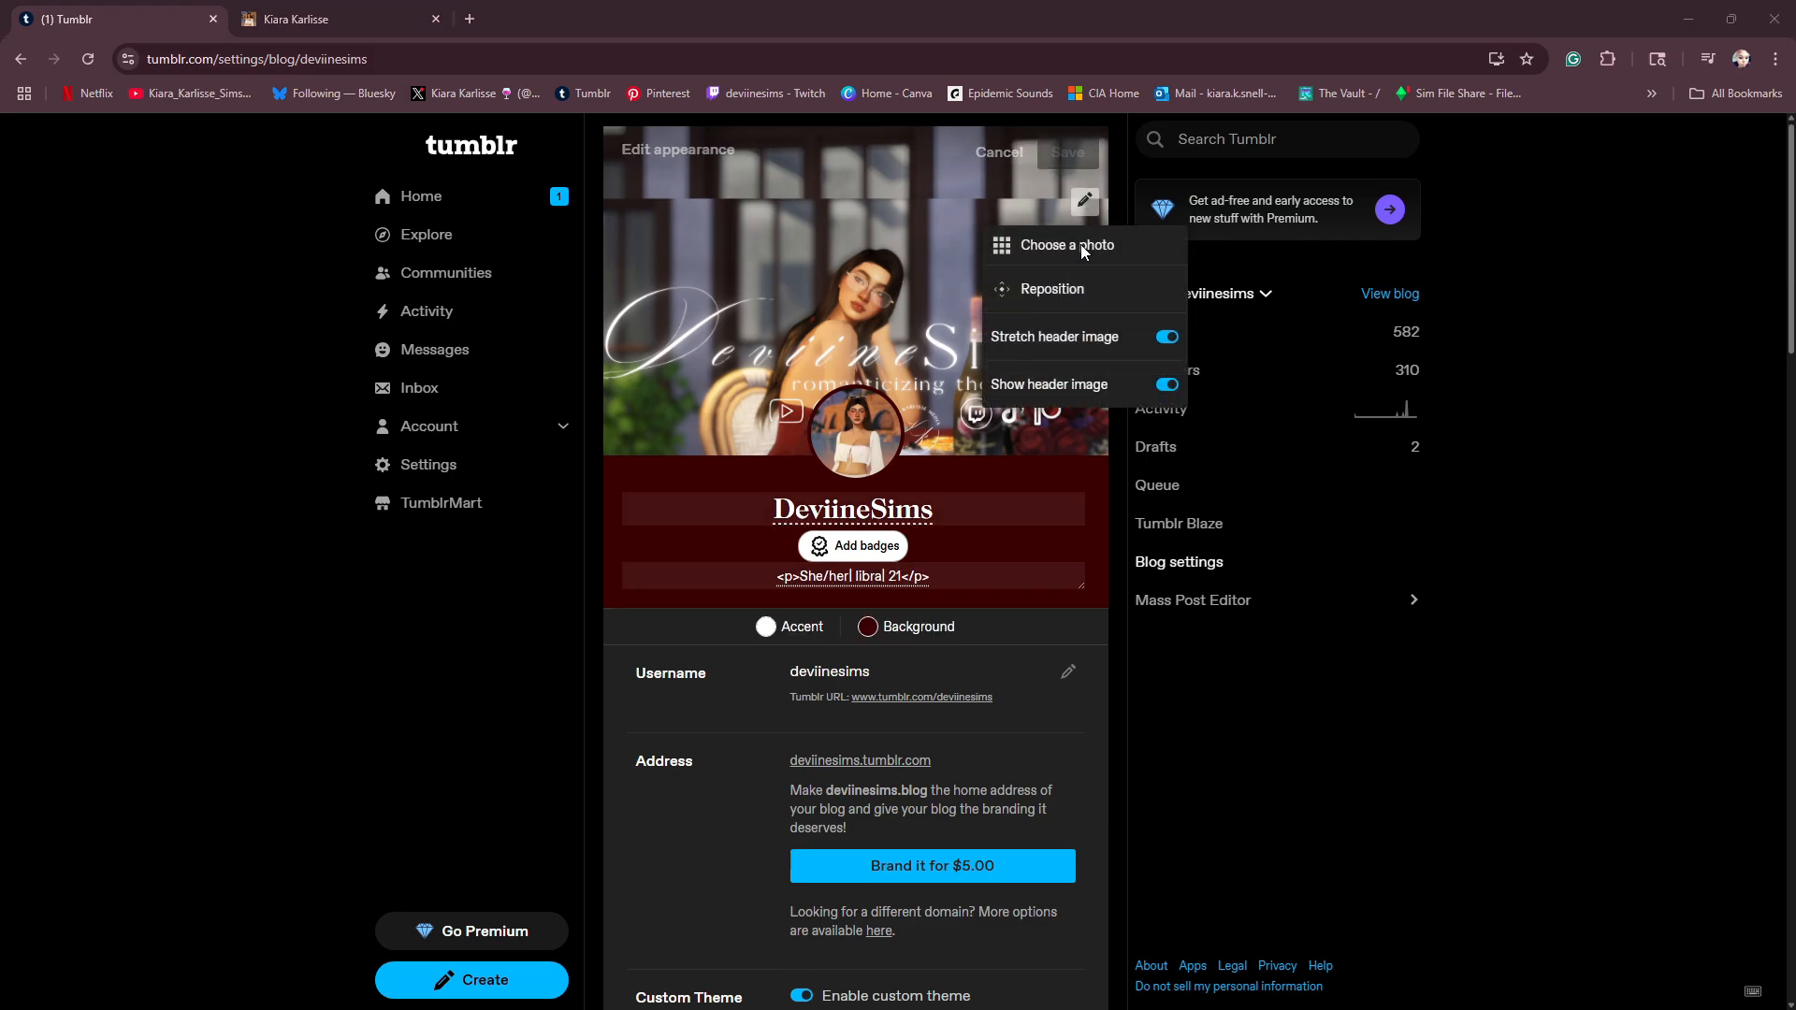
click(1080, 245)
scroll(94, 280, up, 2)
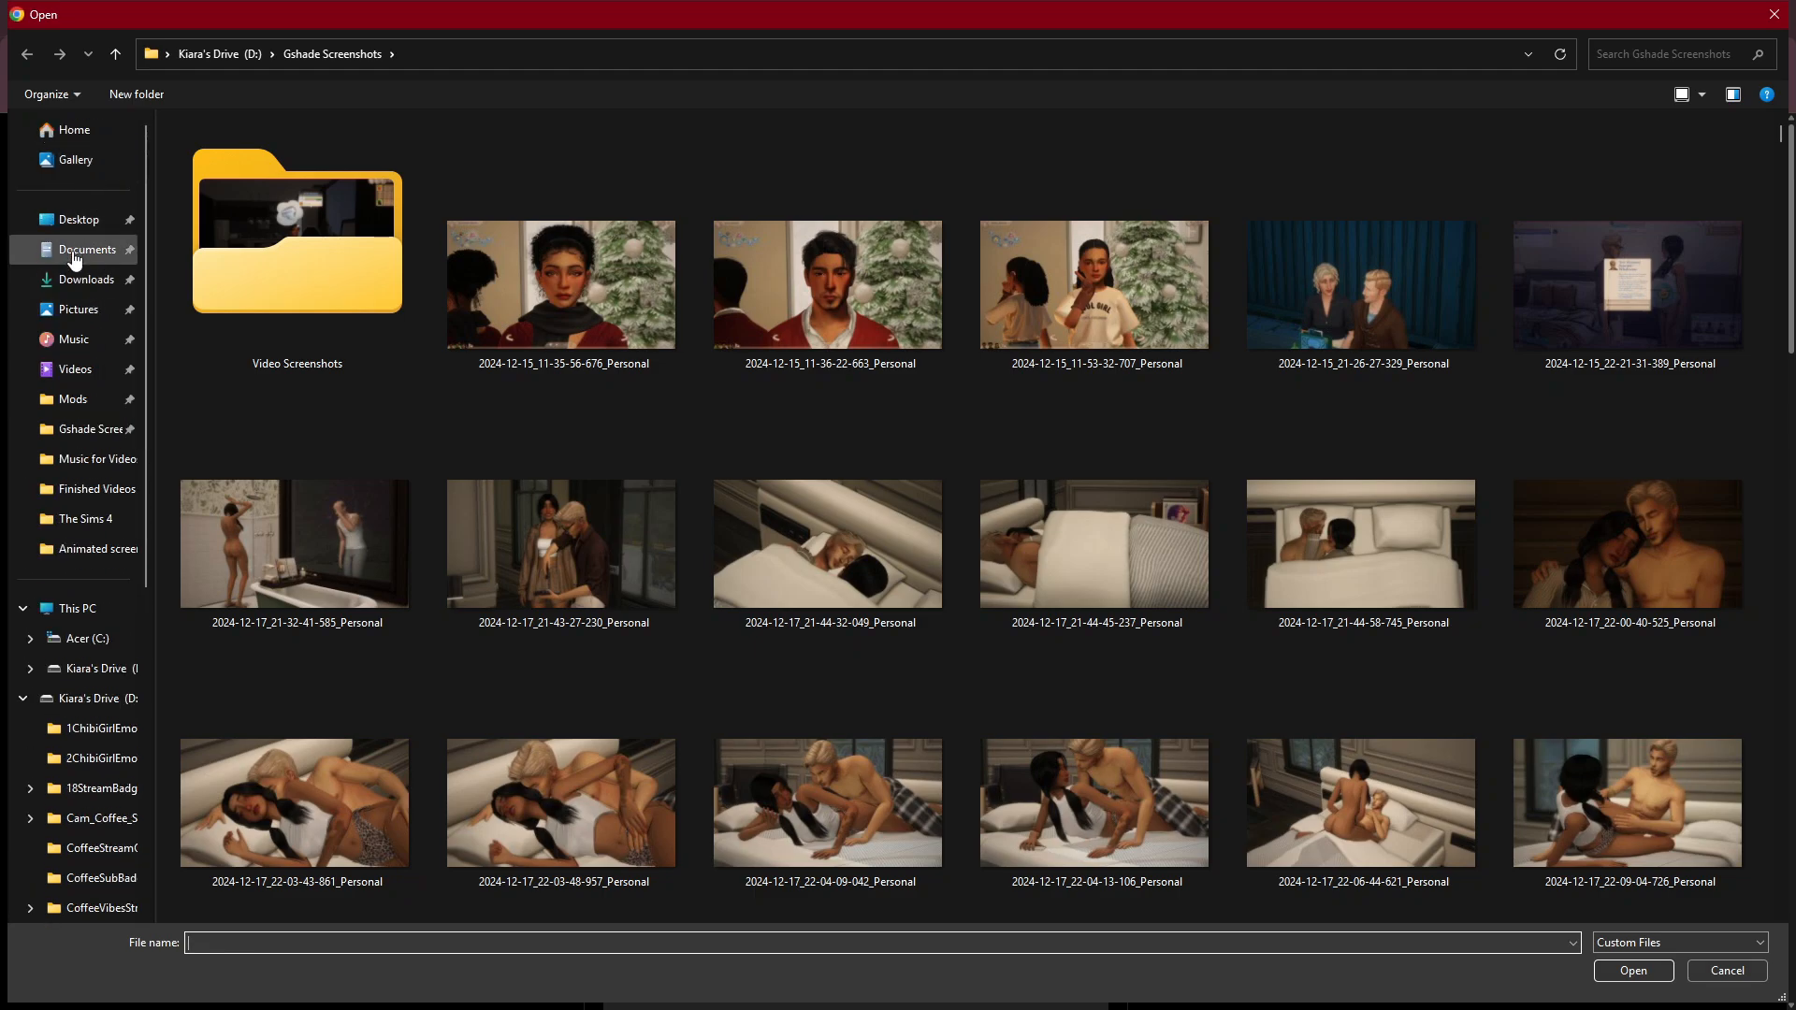
click(81, 283)
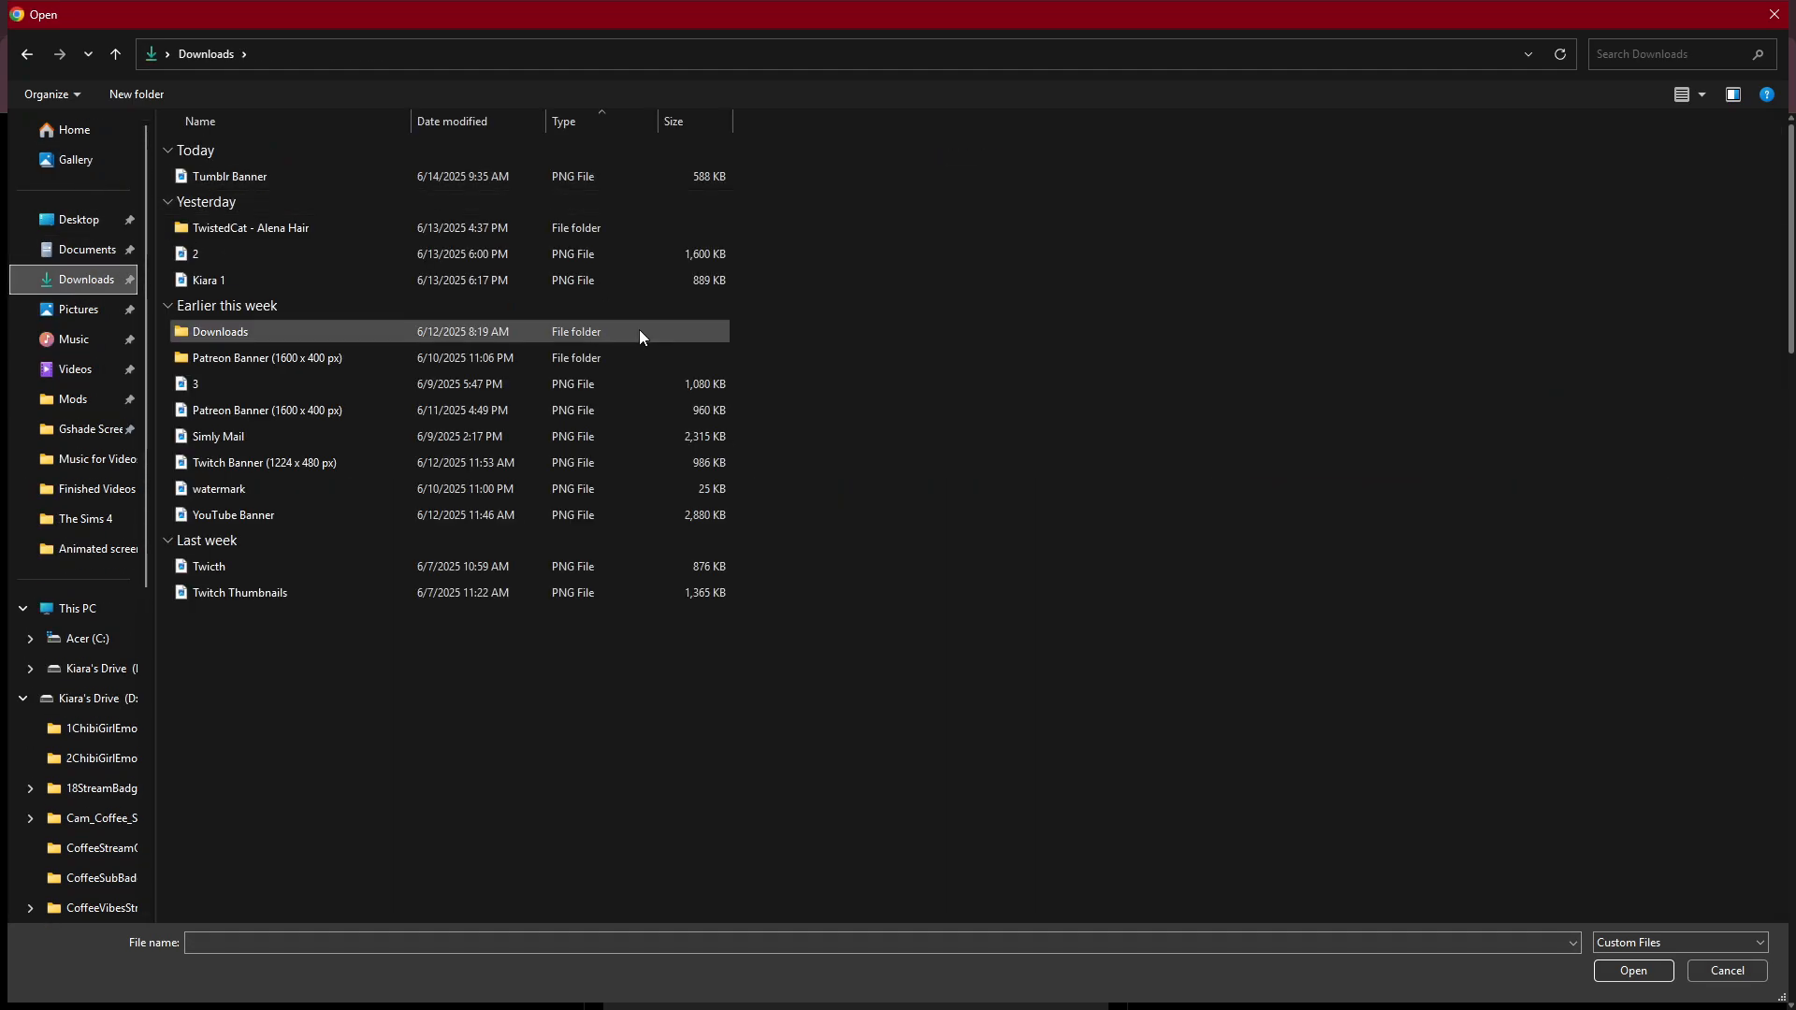
click(560, 177)
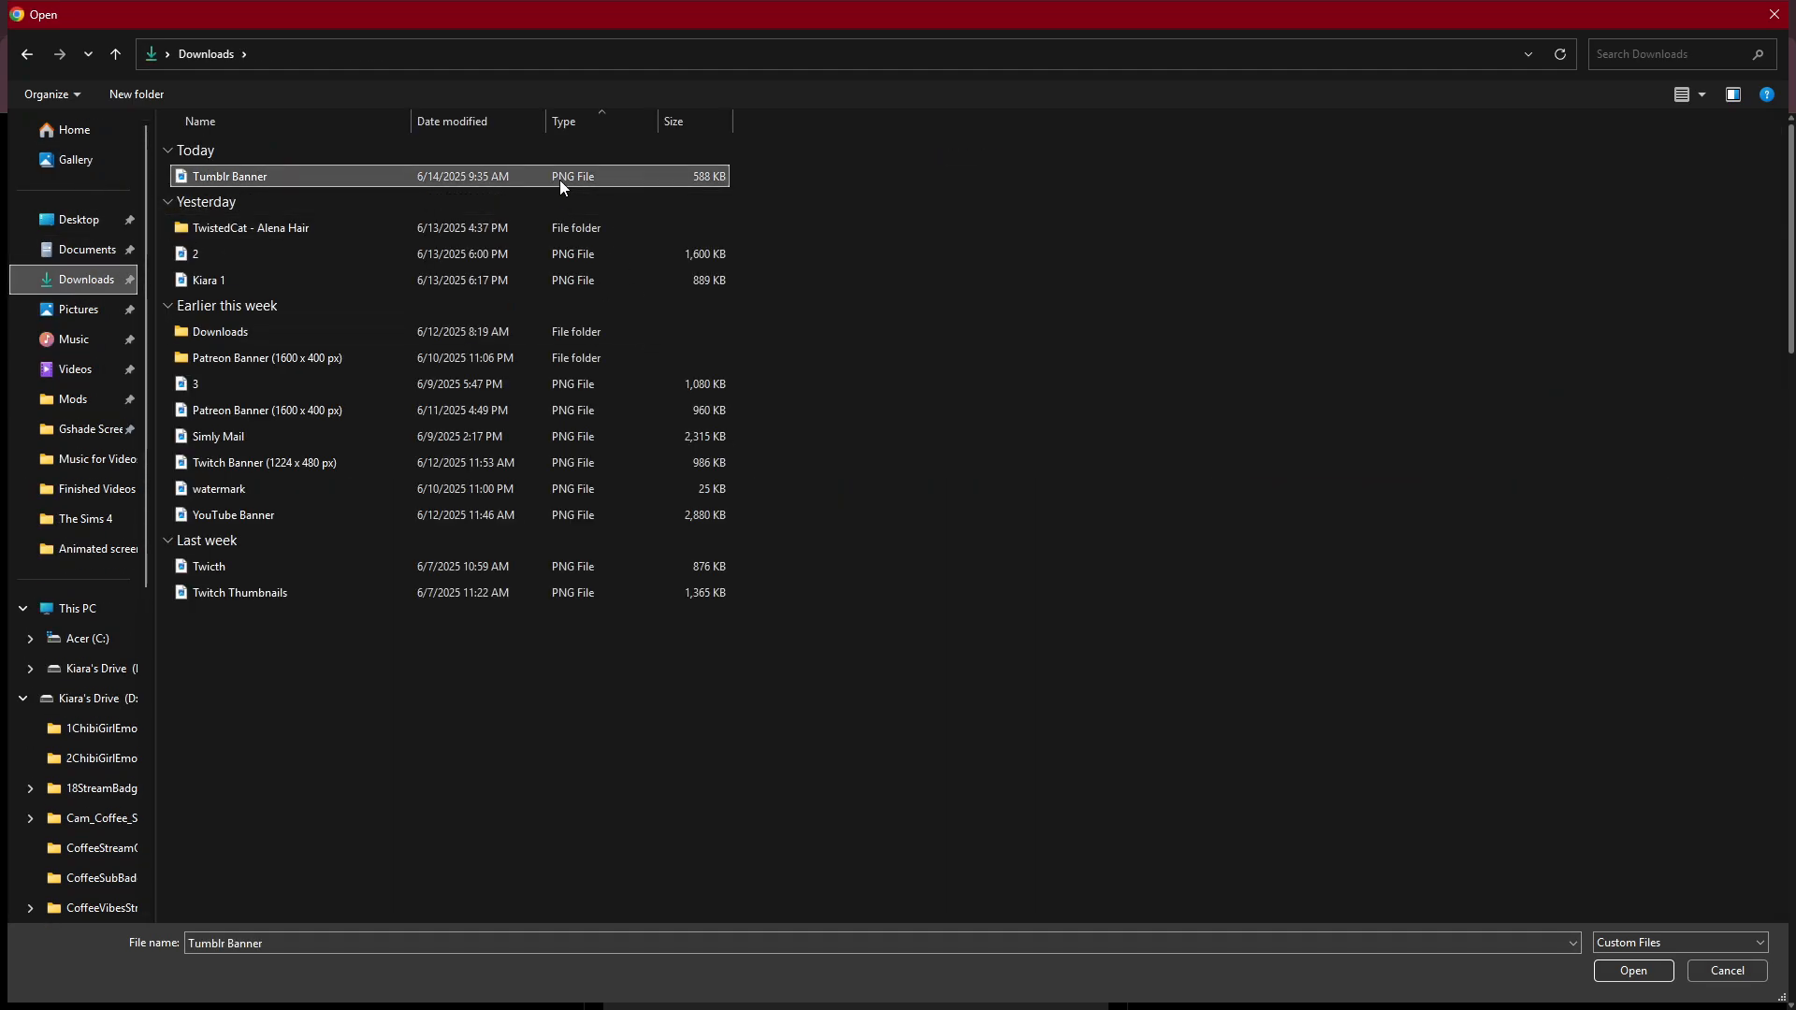
click(1610, 972)
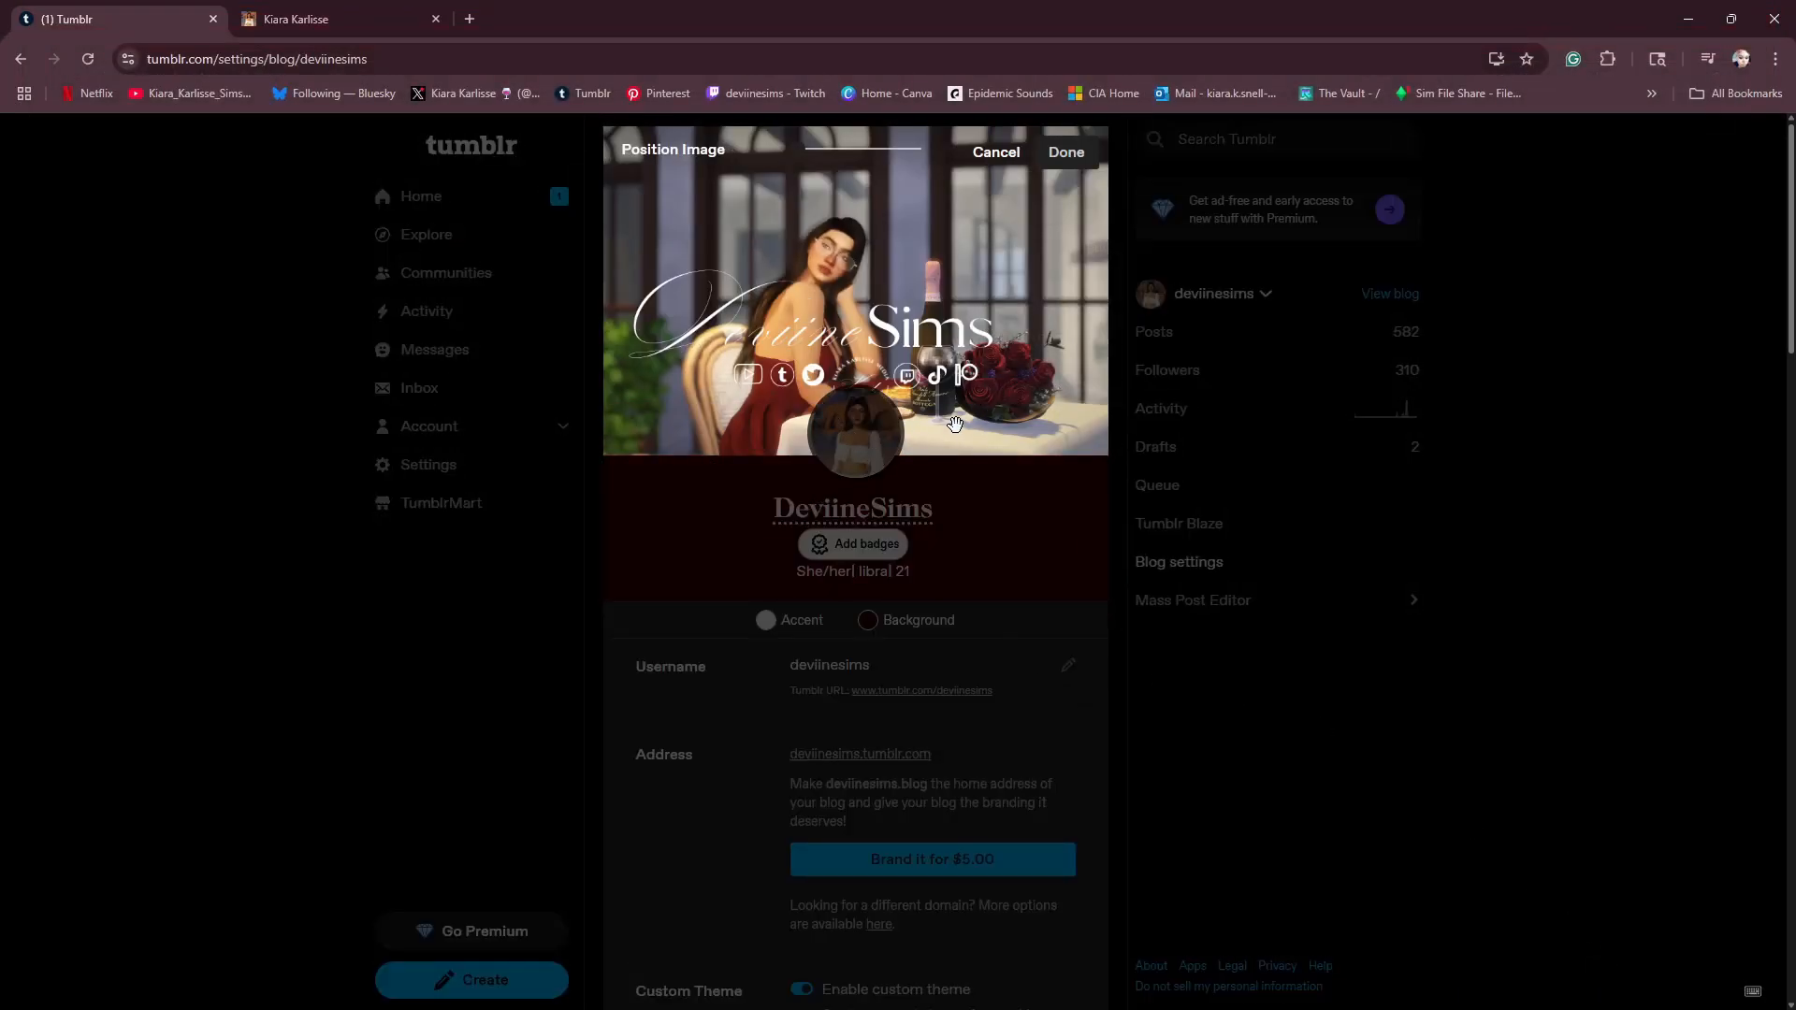
mouse_move(898, 340)
mouse_down()
mouse_move(933, 335)
mouse_move(892, 326)
mouse_up()
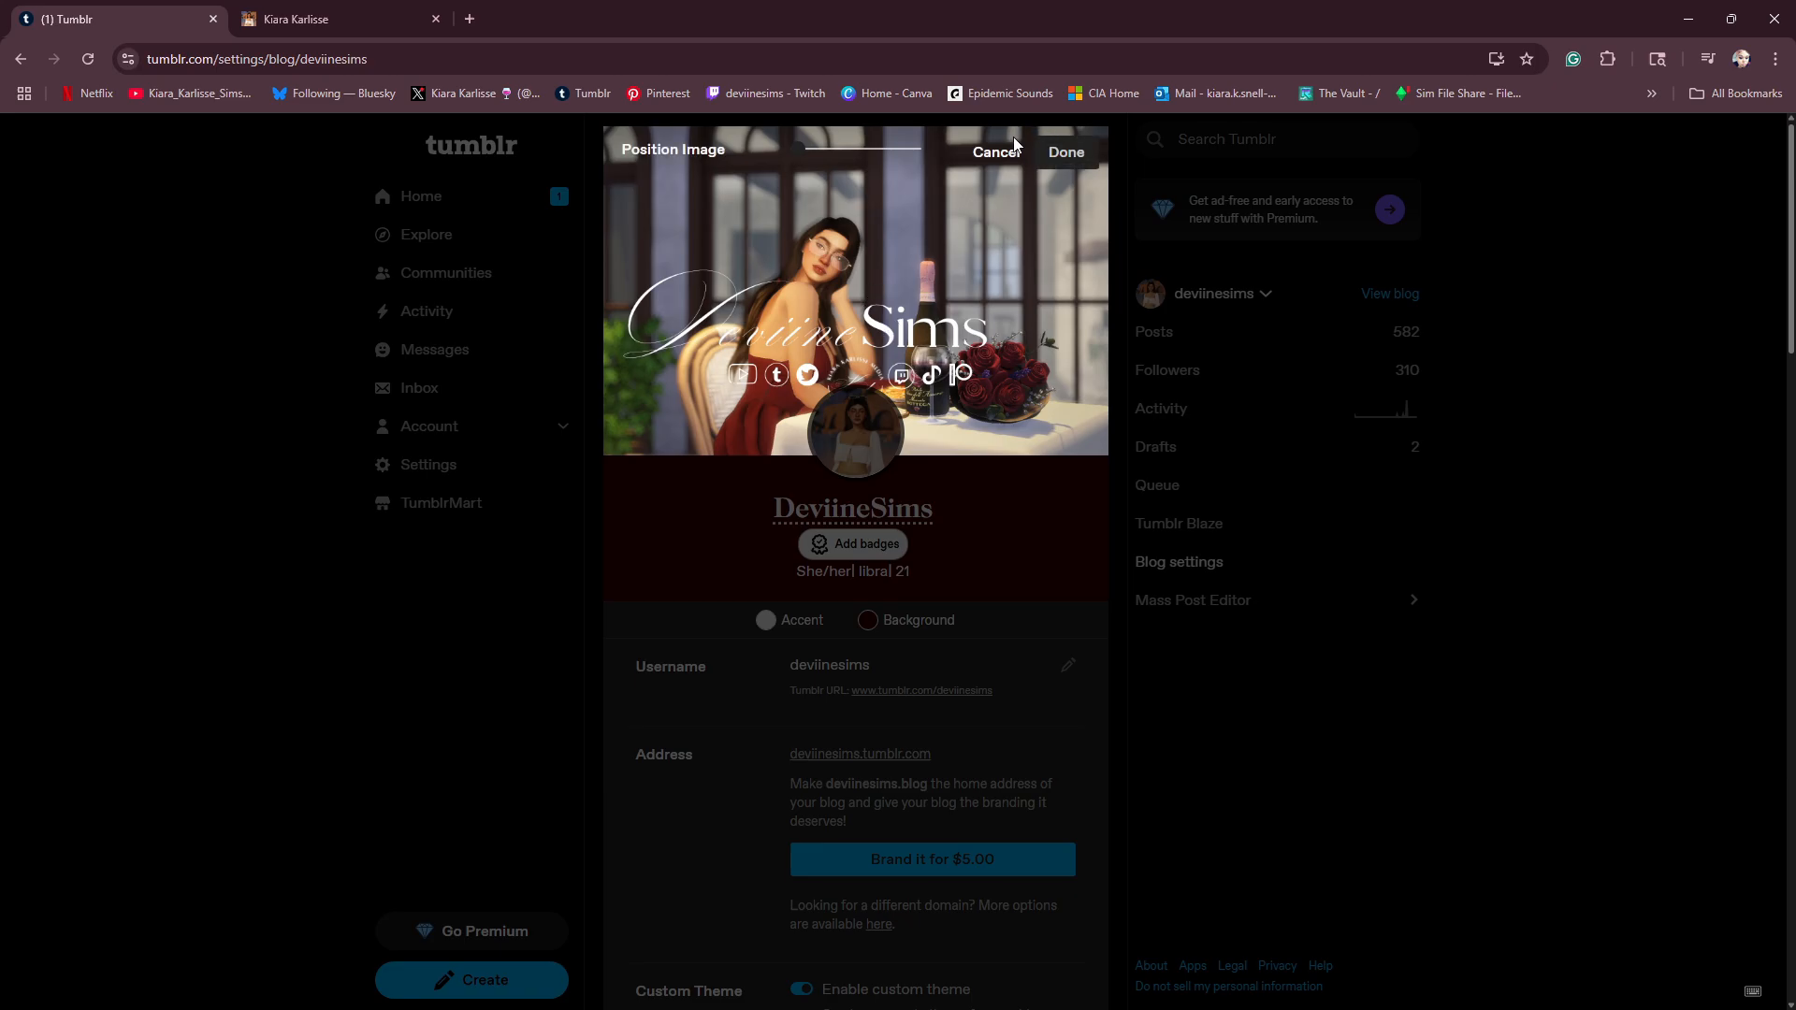
click(1062, 157)
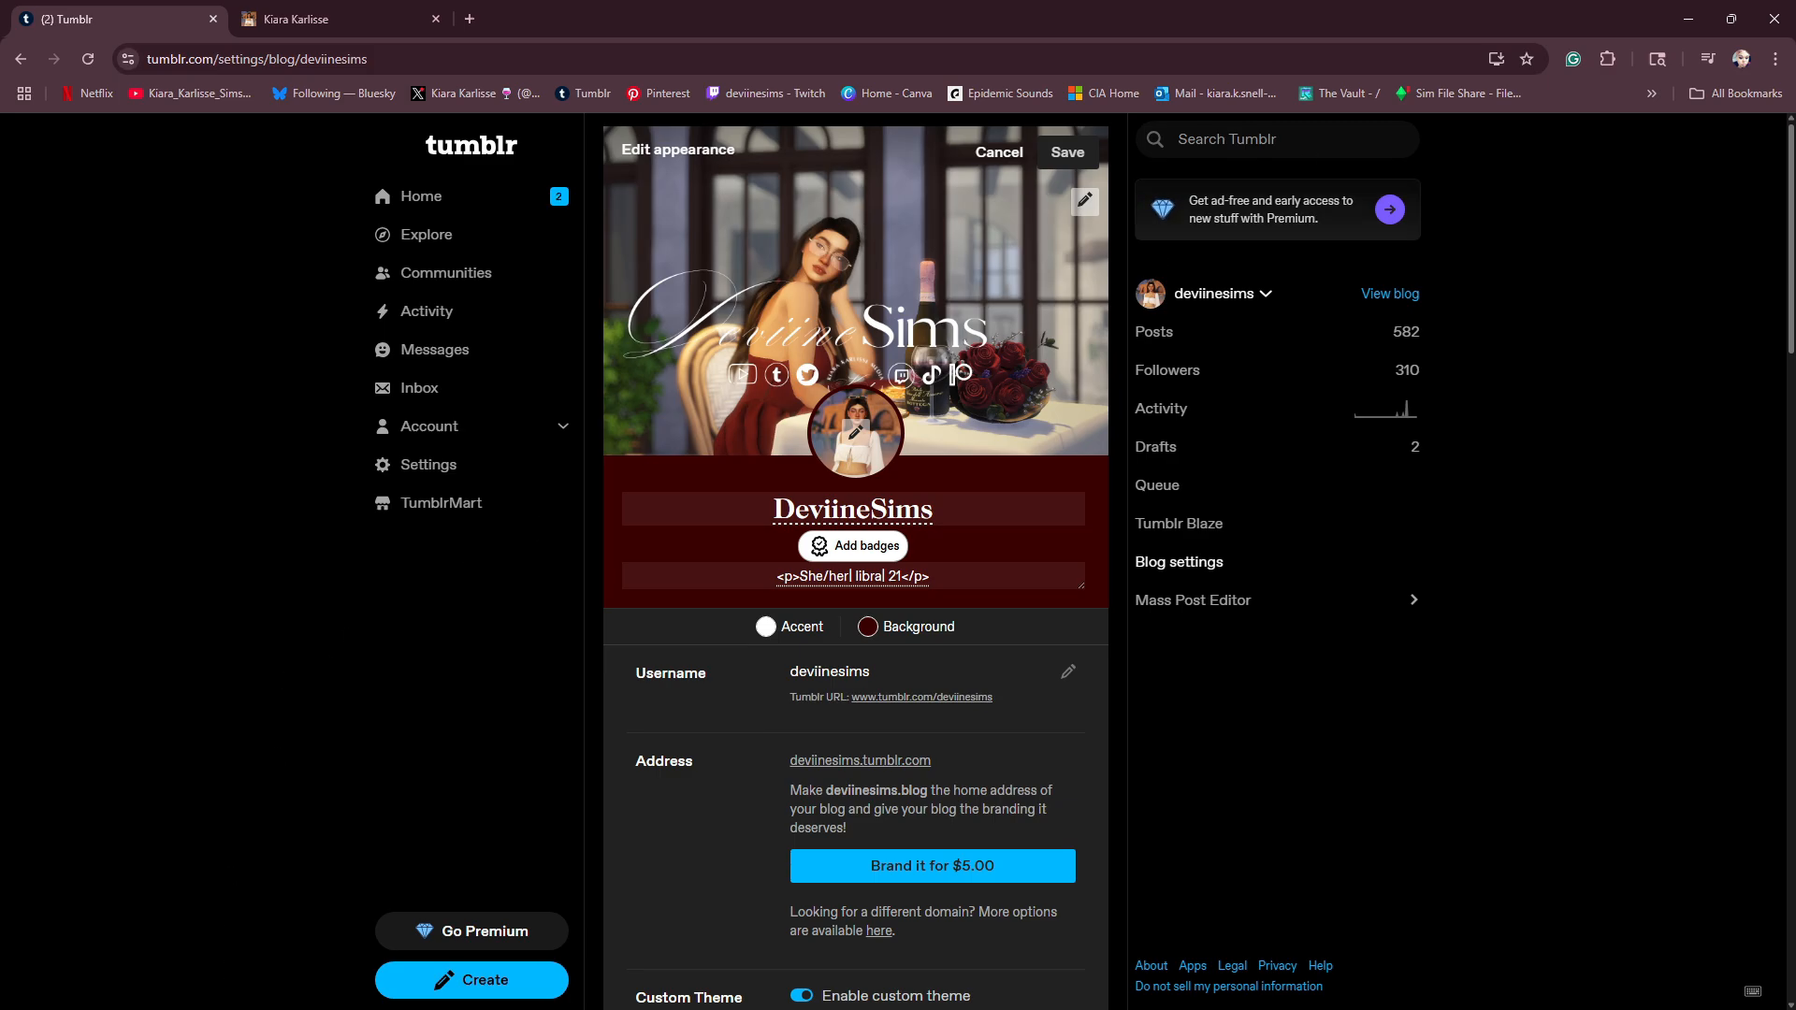
- Look over the avatar options, keeping the circular shape, and save the blog's appearance changes
click(855, 433)
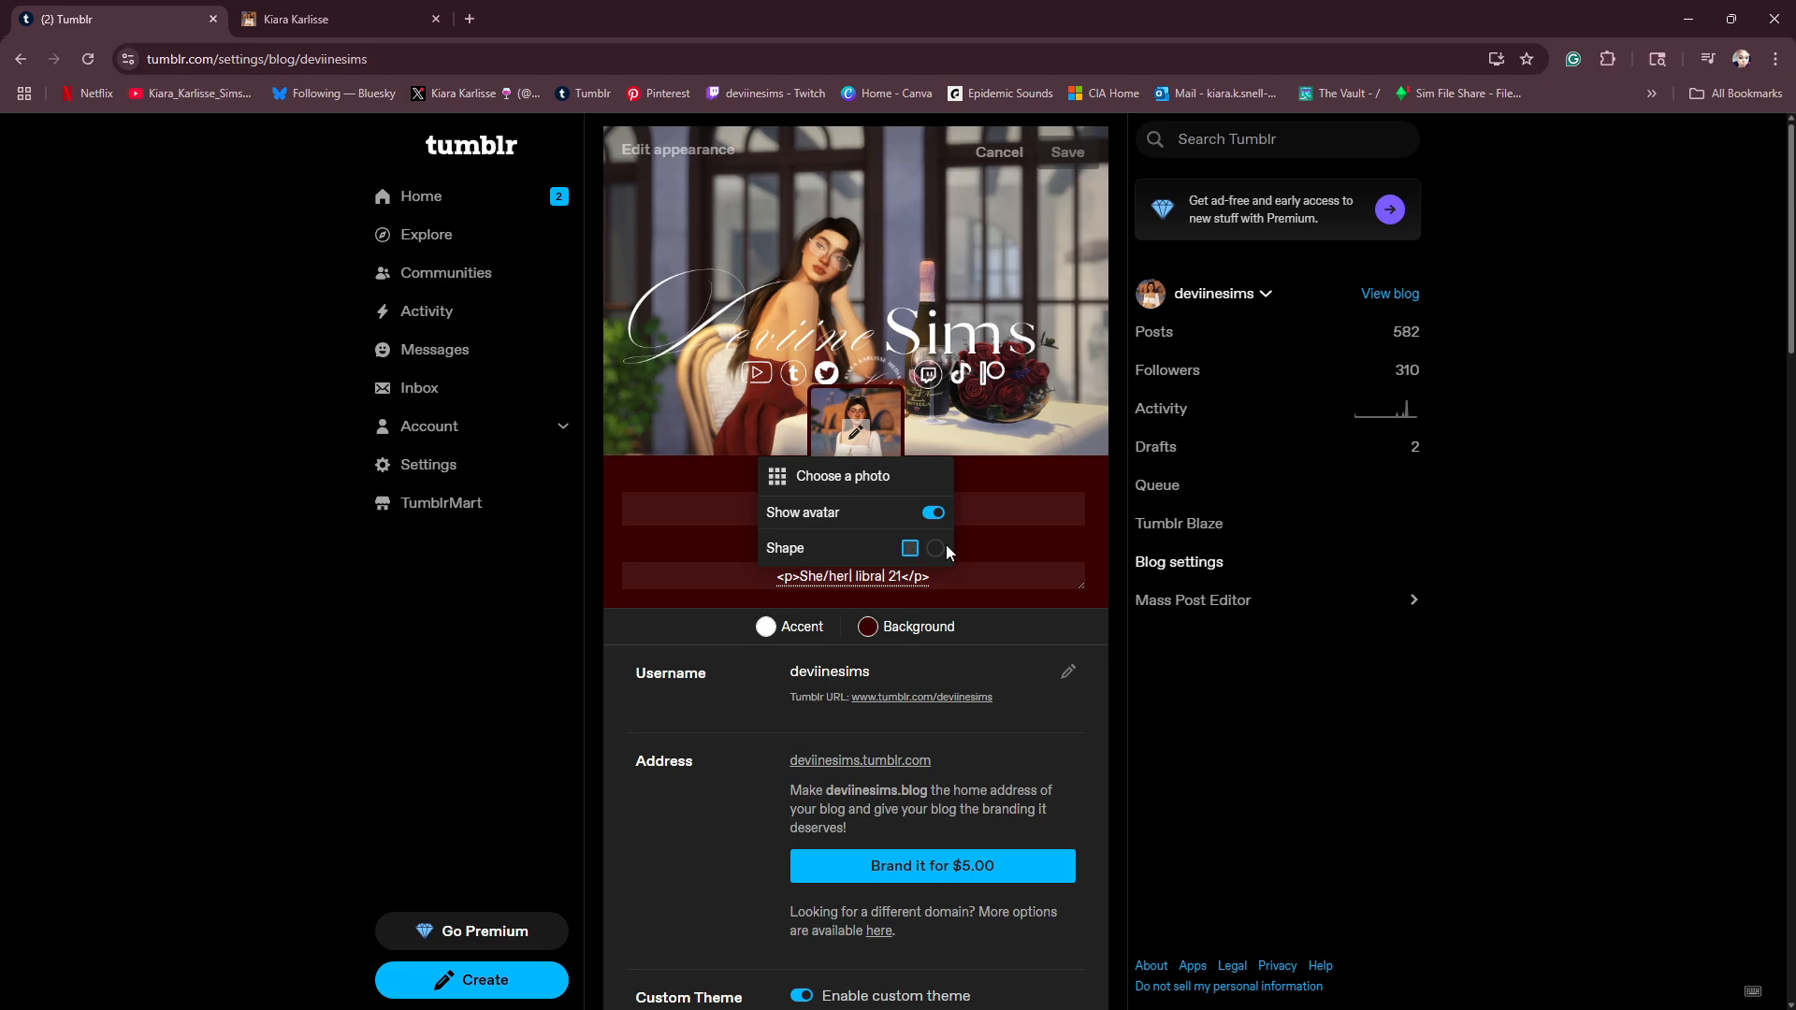
click(982, 486)
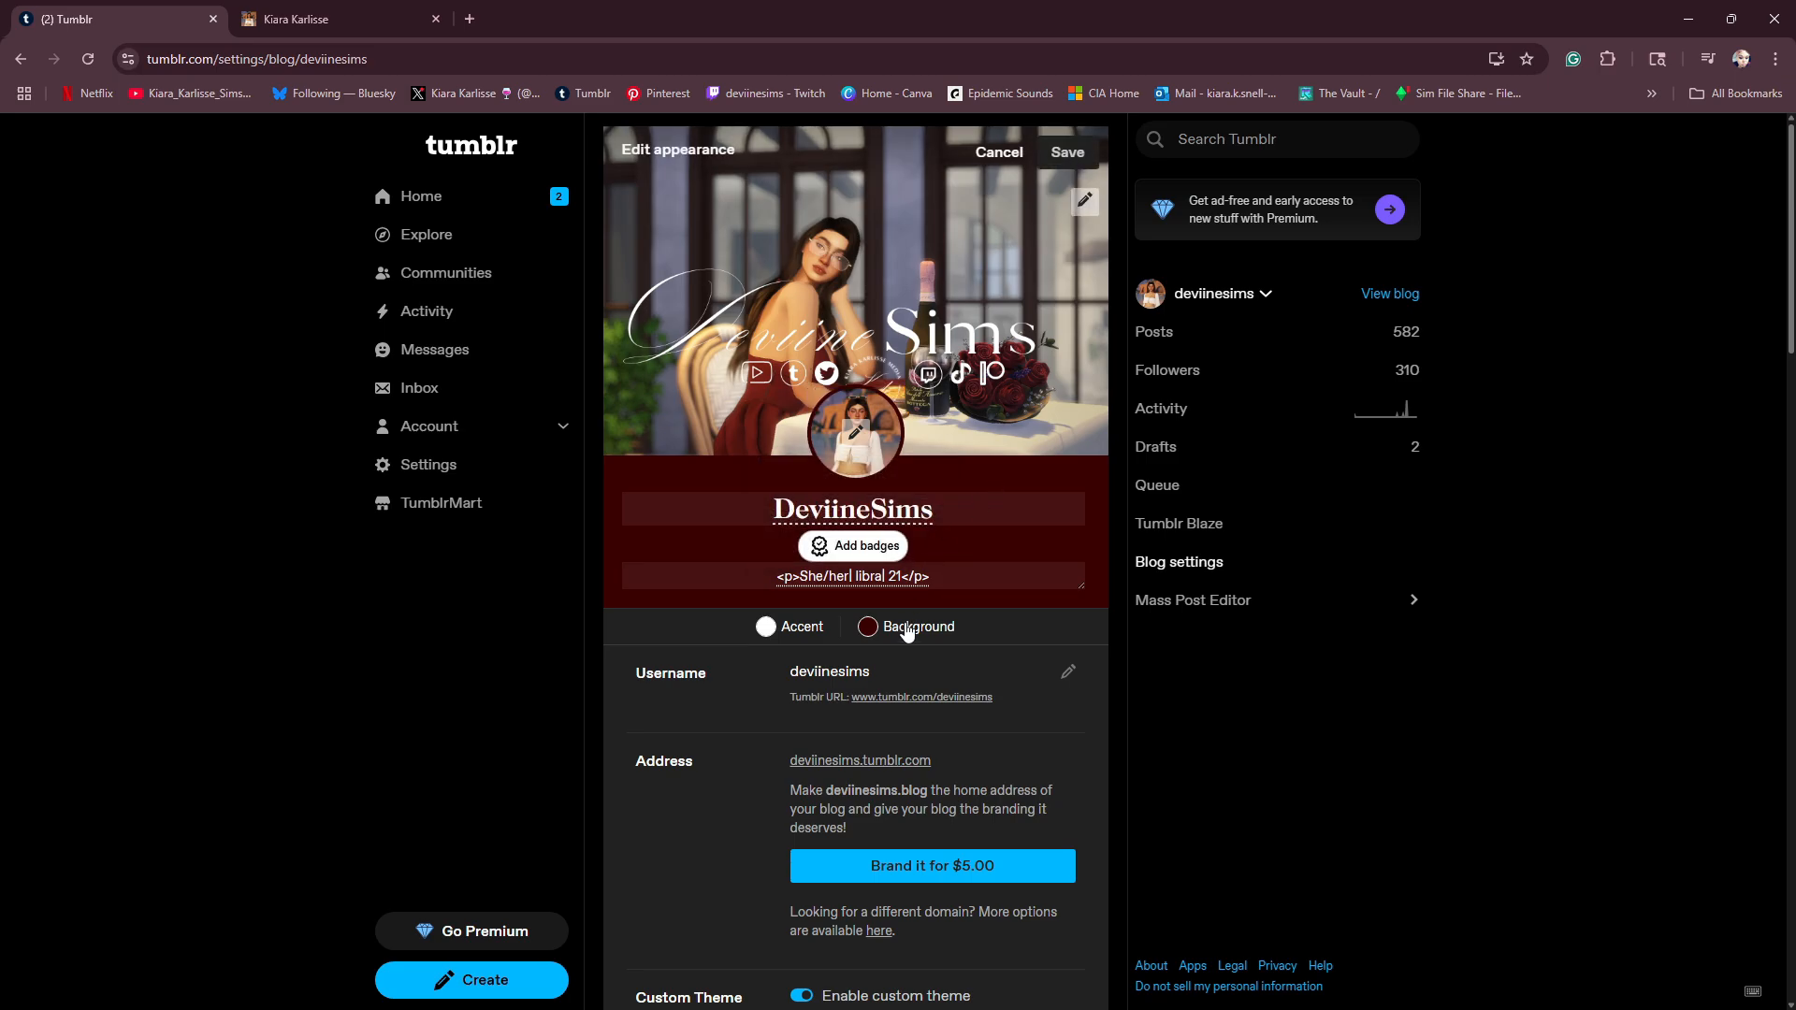
scroll(903, 631, down, 4)
scroll(884, 577, up, 4)
click(1076, 158)
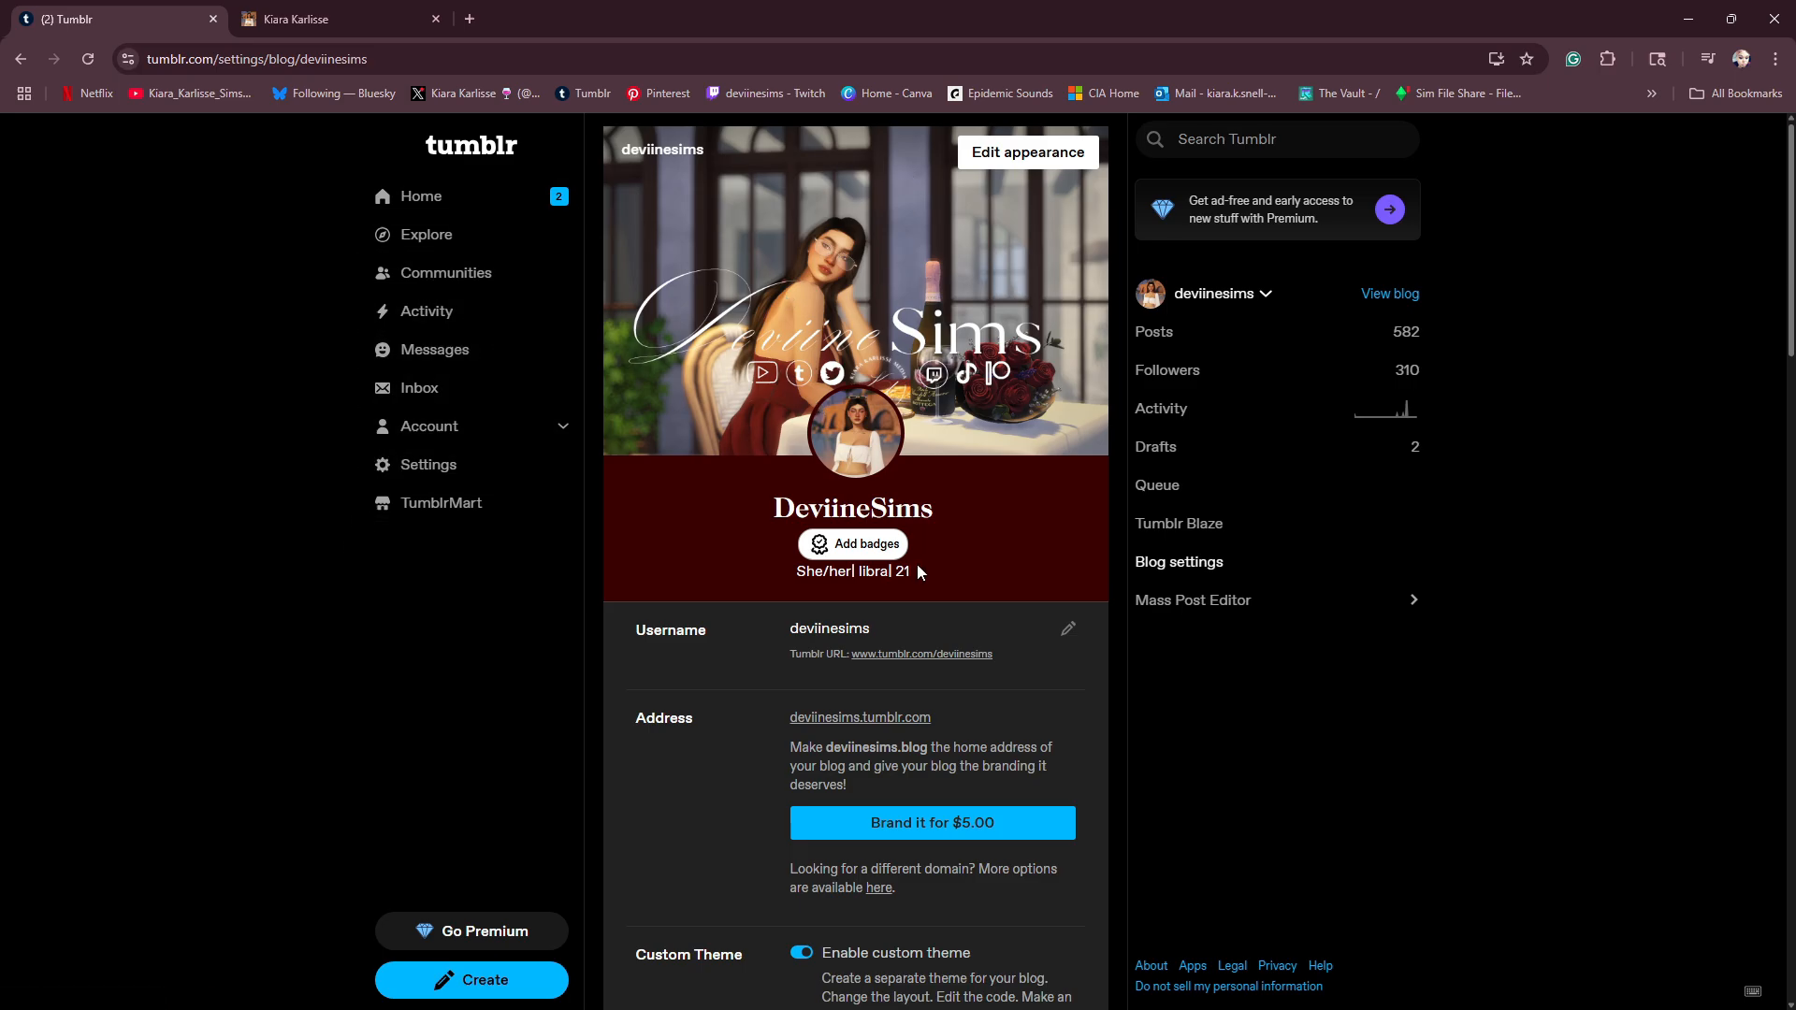
- Open the blog page and examine its header and the pinned navigation post
click(1390, 295)
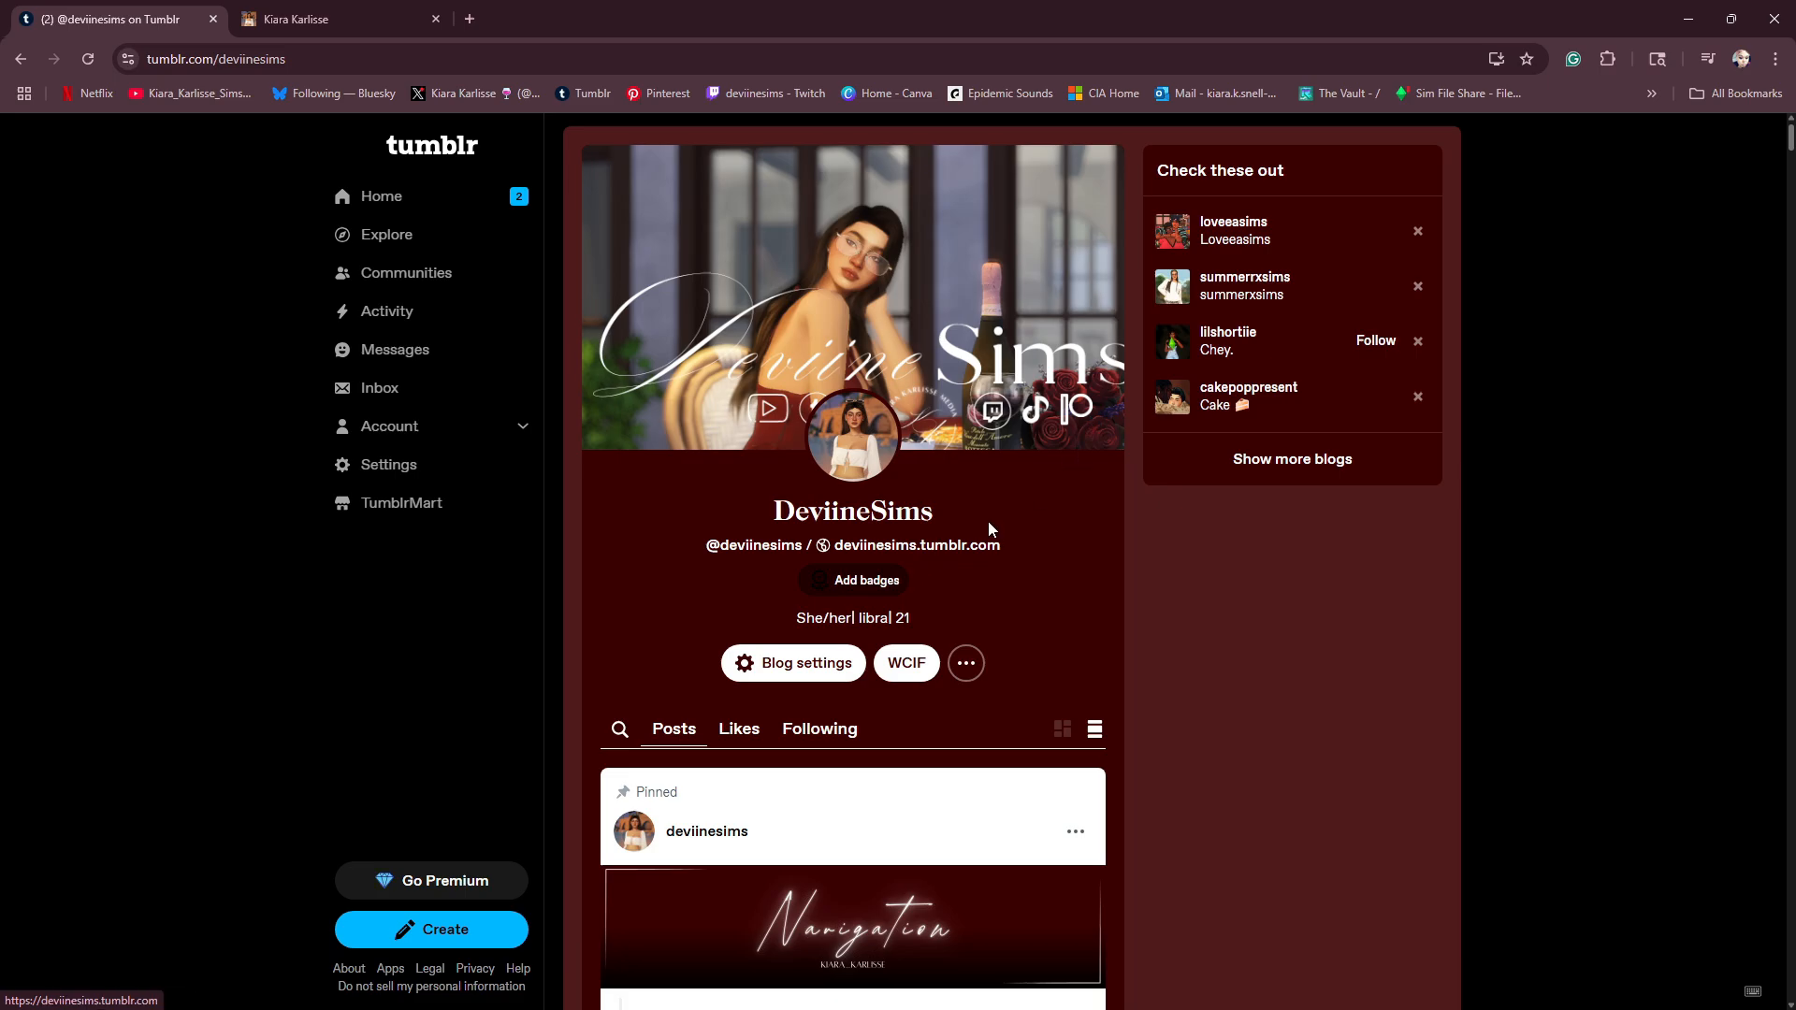
scroll(979, 521, down, 5)
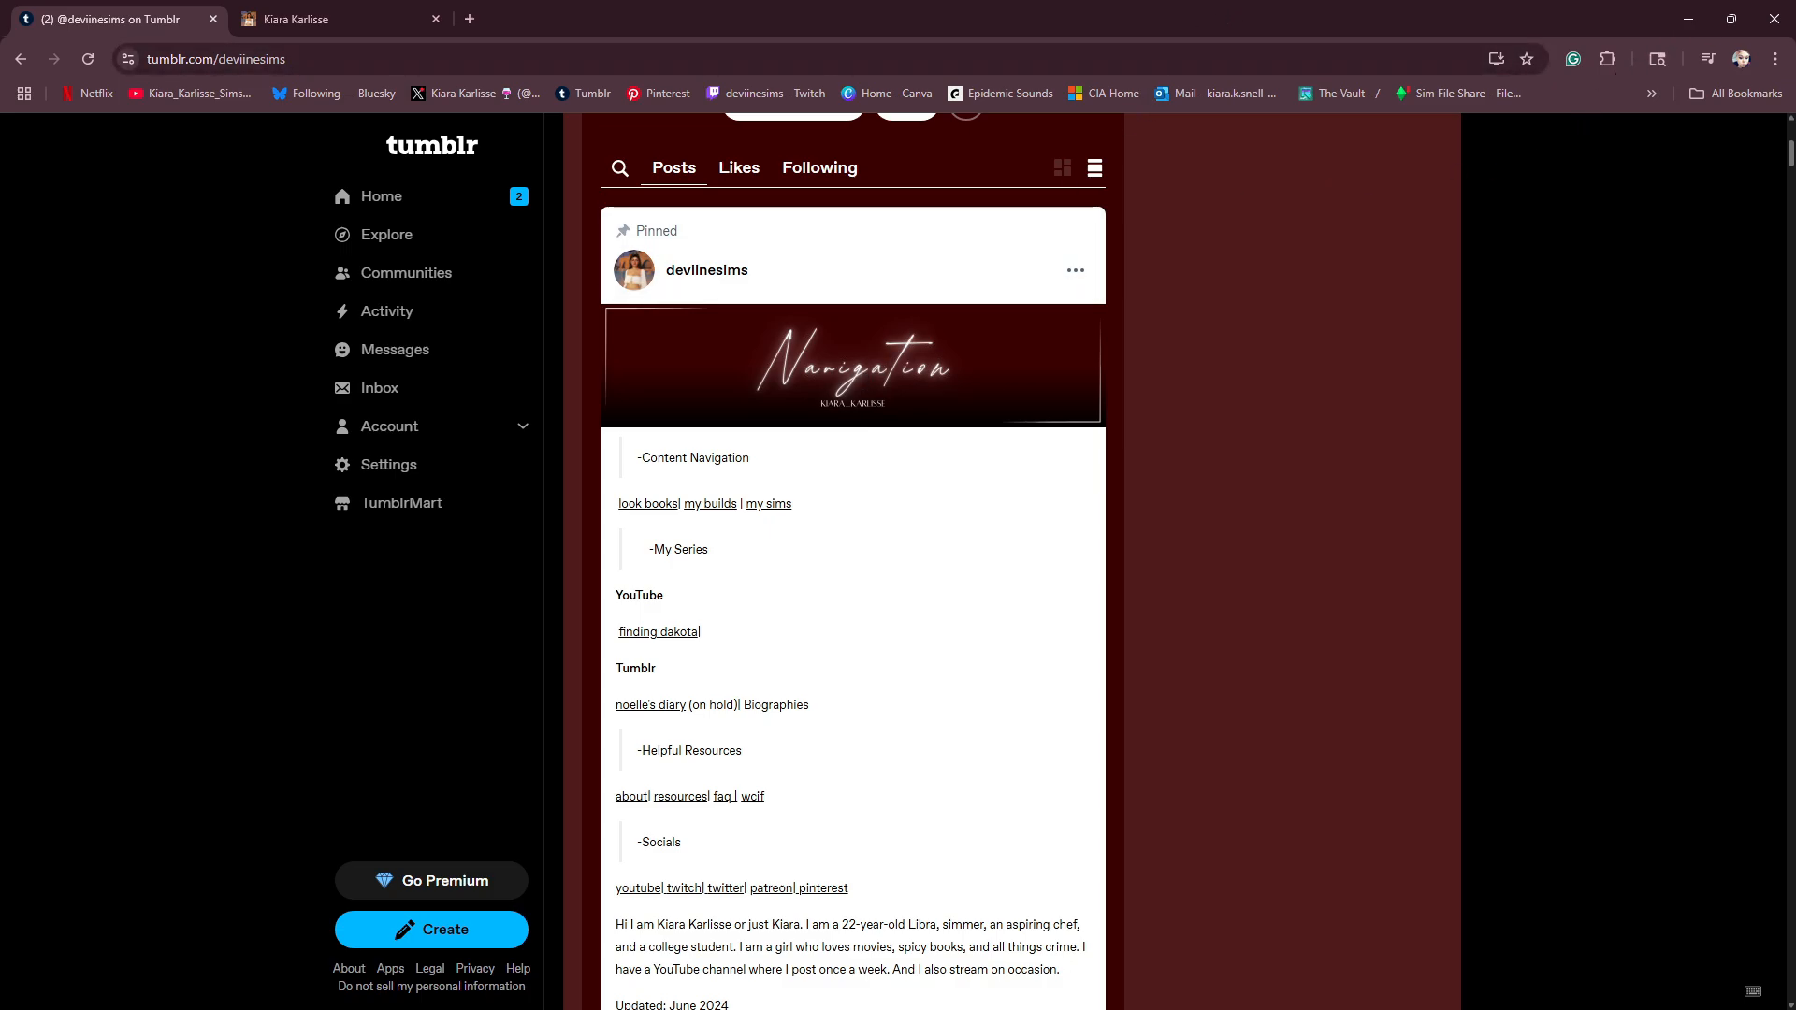
- Switch to Canva and open the multi-page "Tumblr" graphics design at its "Navigation" page
key(alt+Tab)
mouse_move(45, 421)
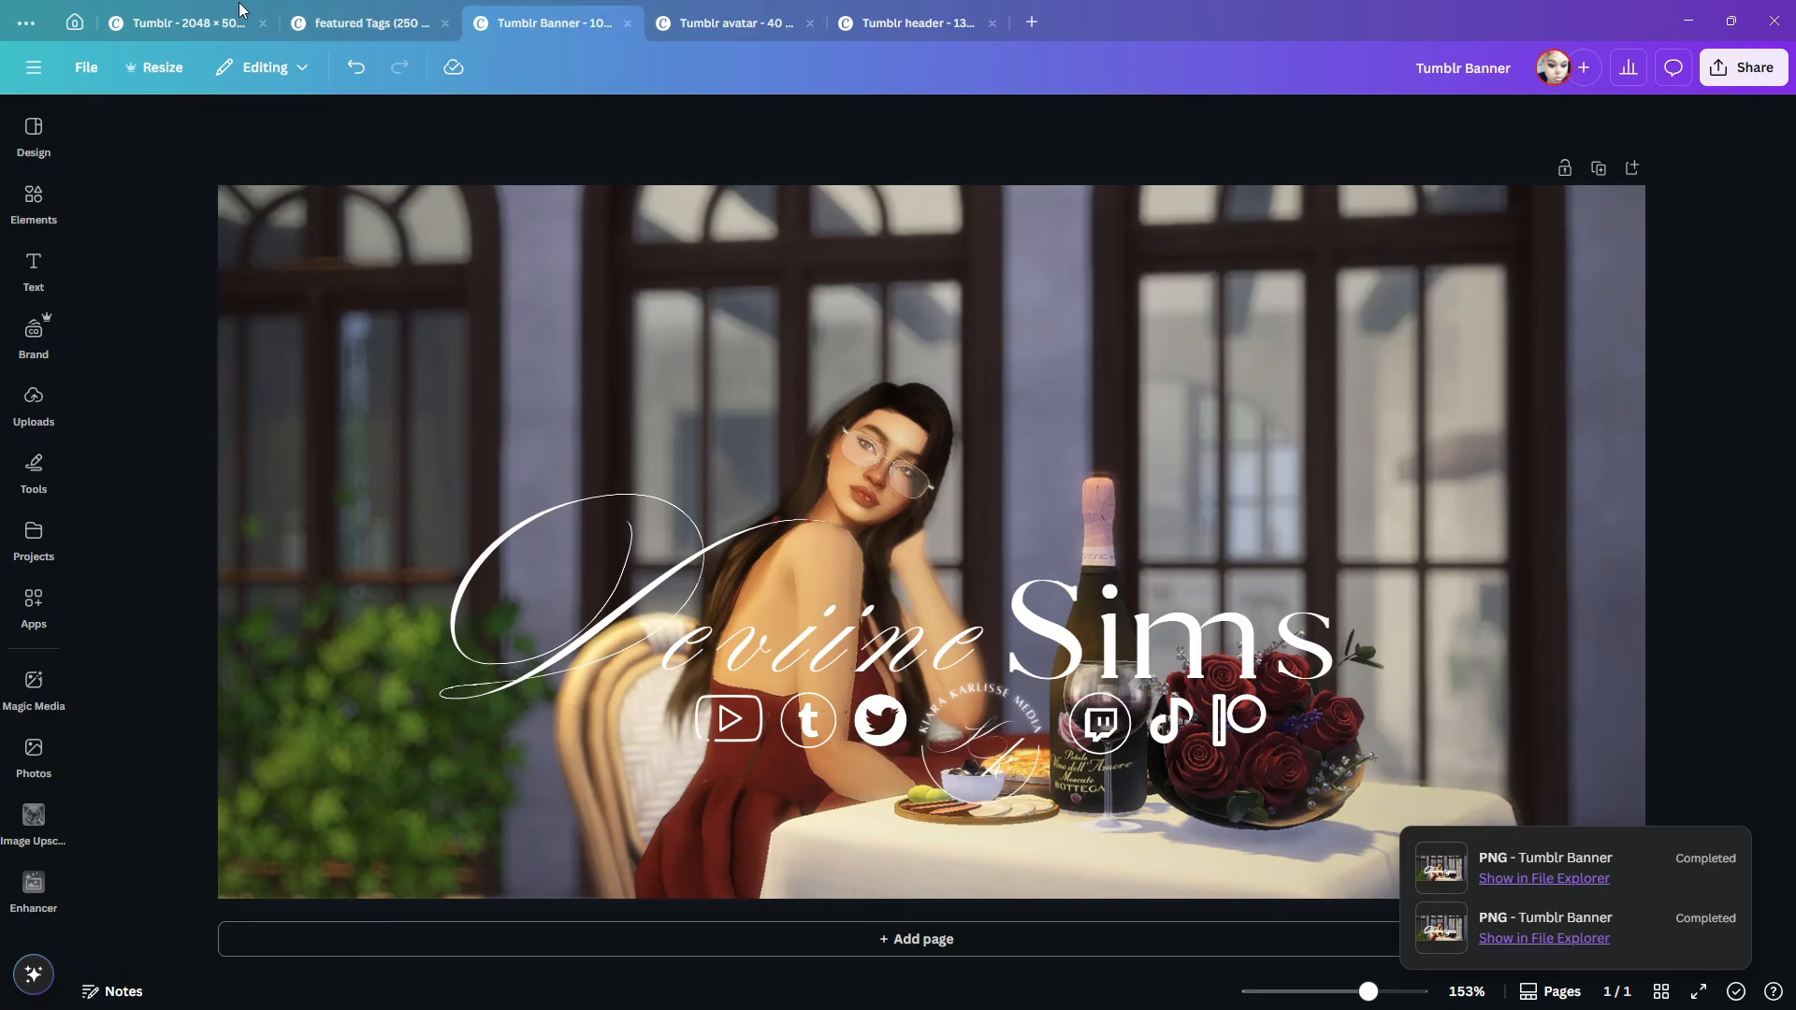
click(192, 24)
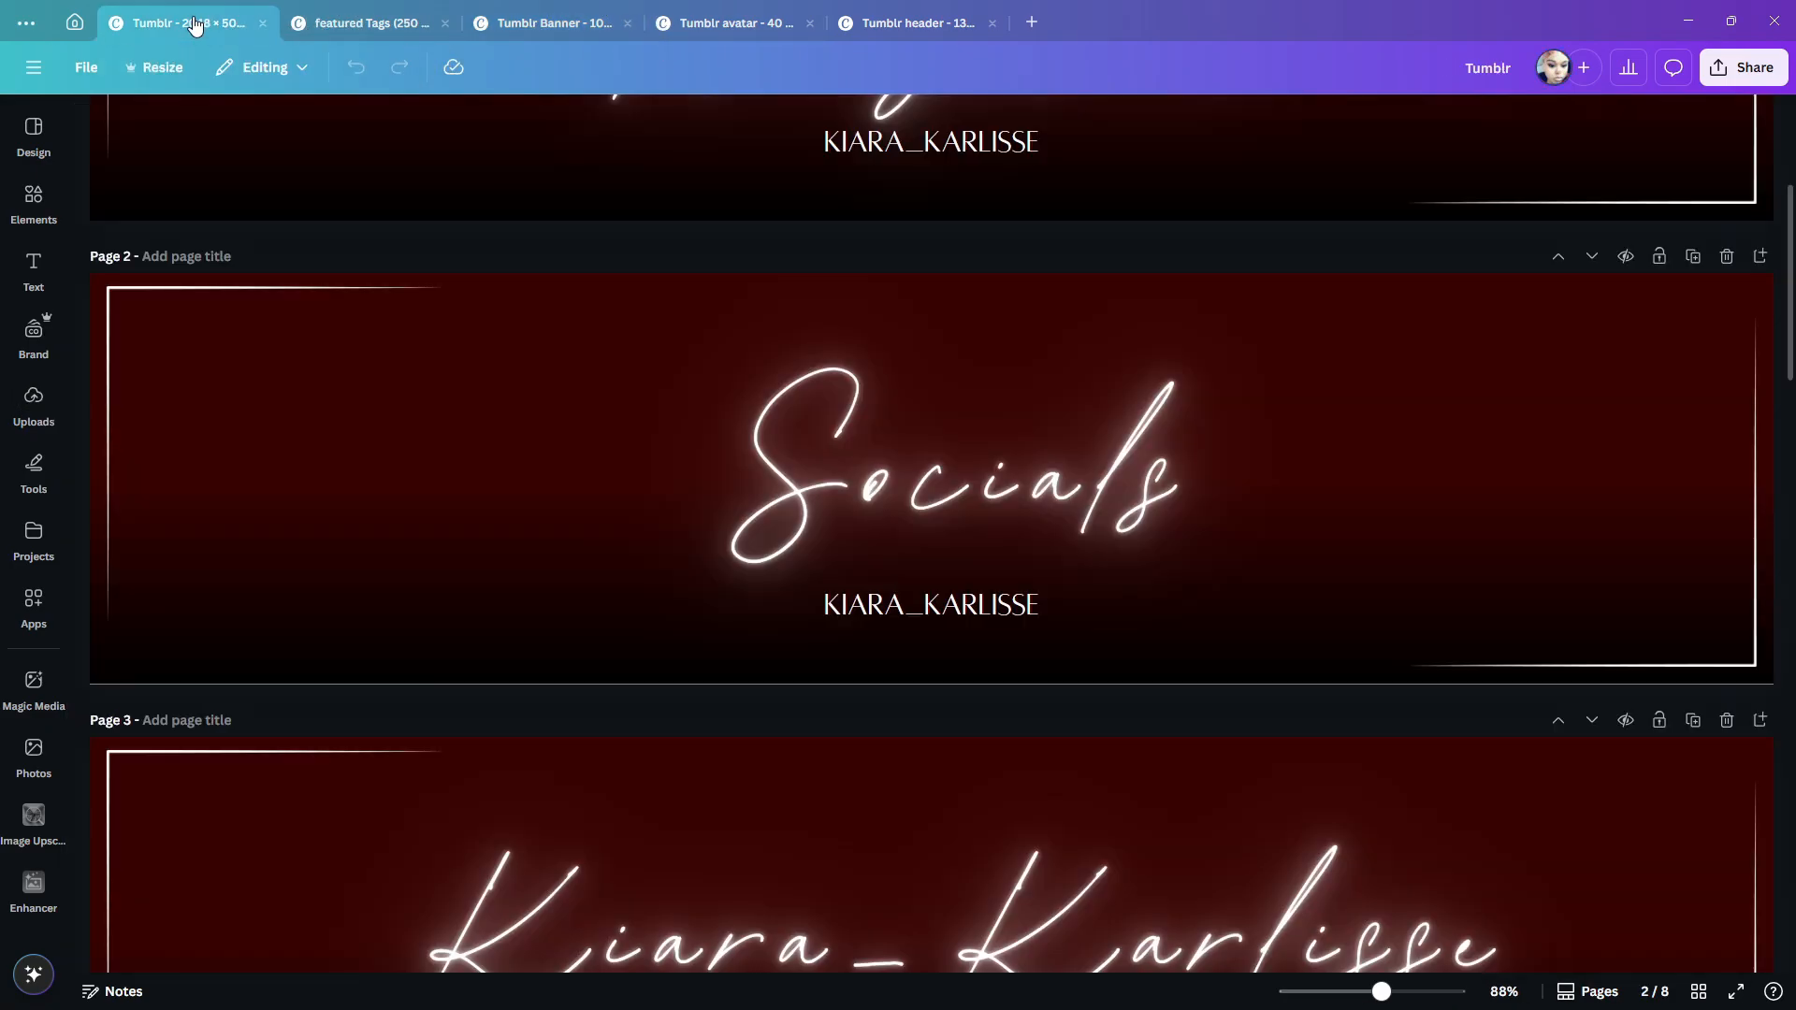
scroll(999, 419, up, 4)
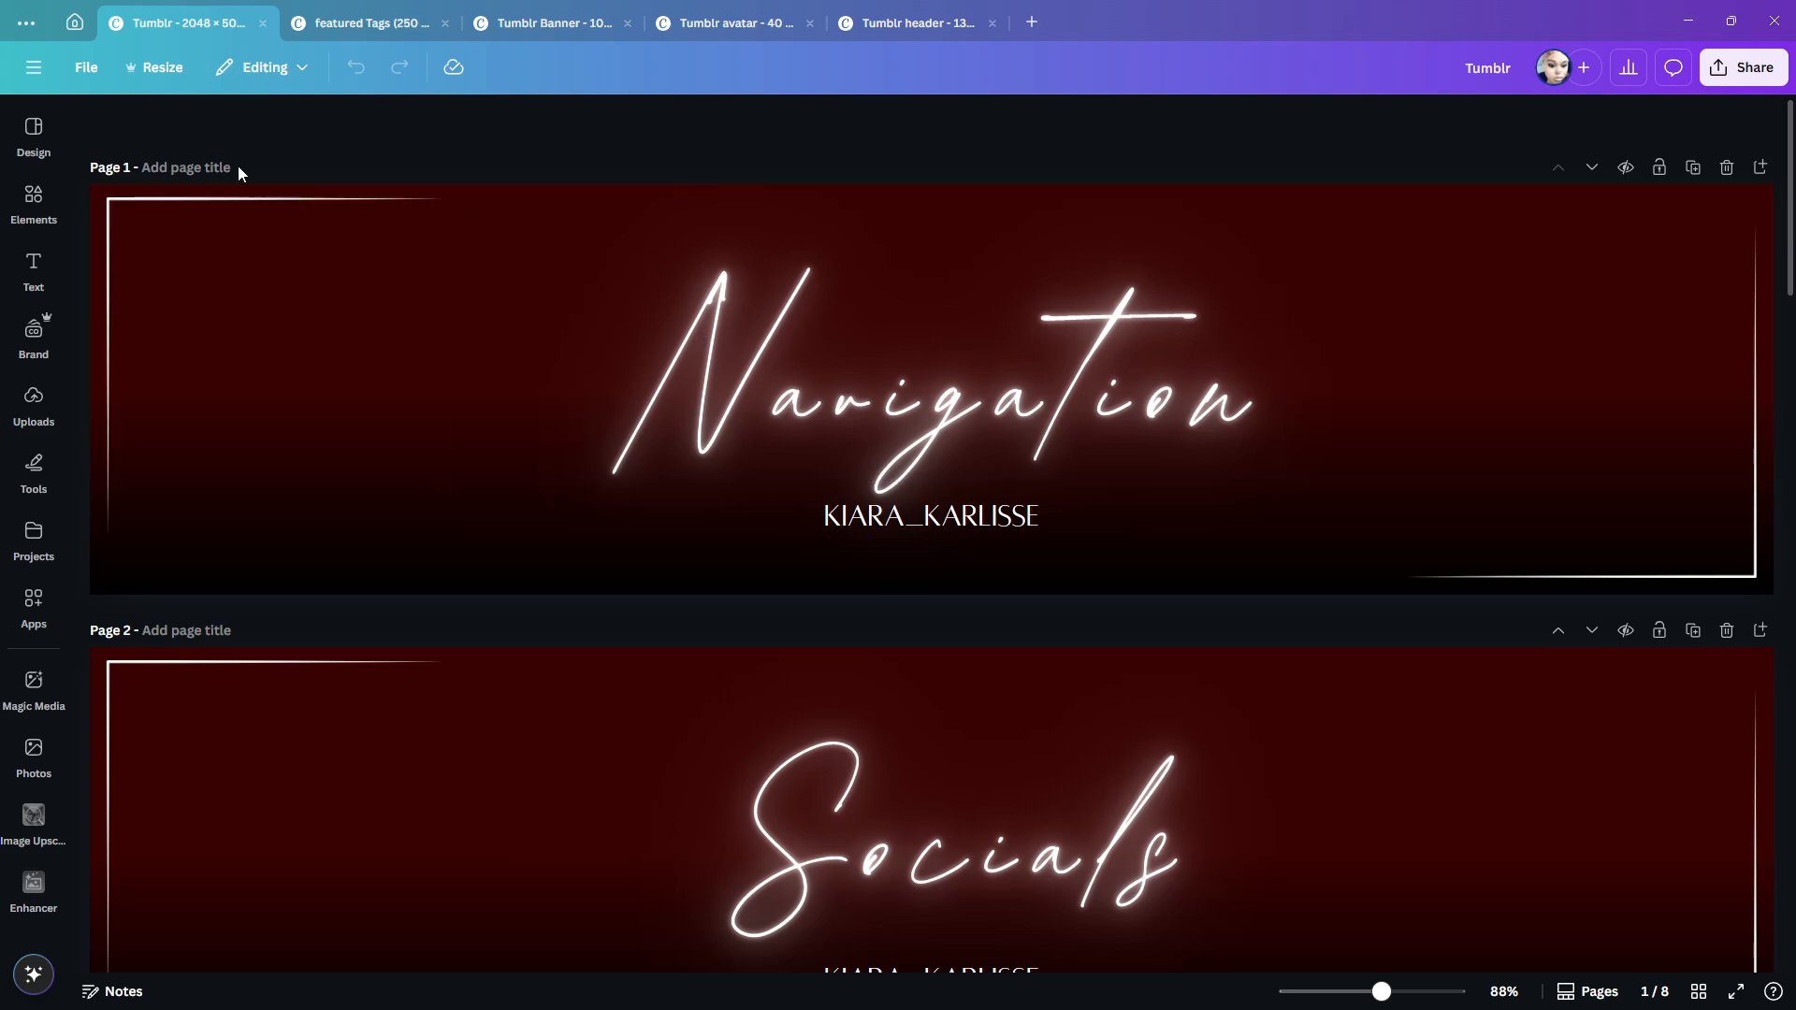
- Check the graphics design's width and height in the custom size options
click(154, 70)
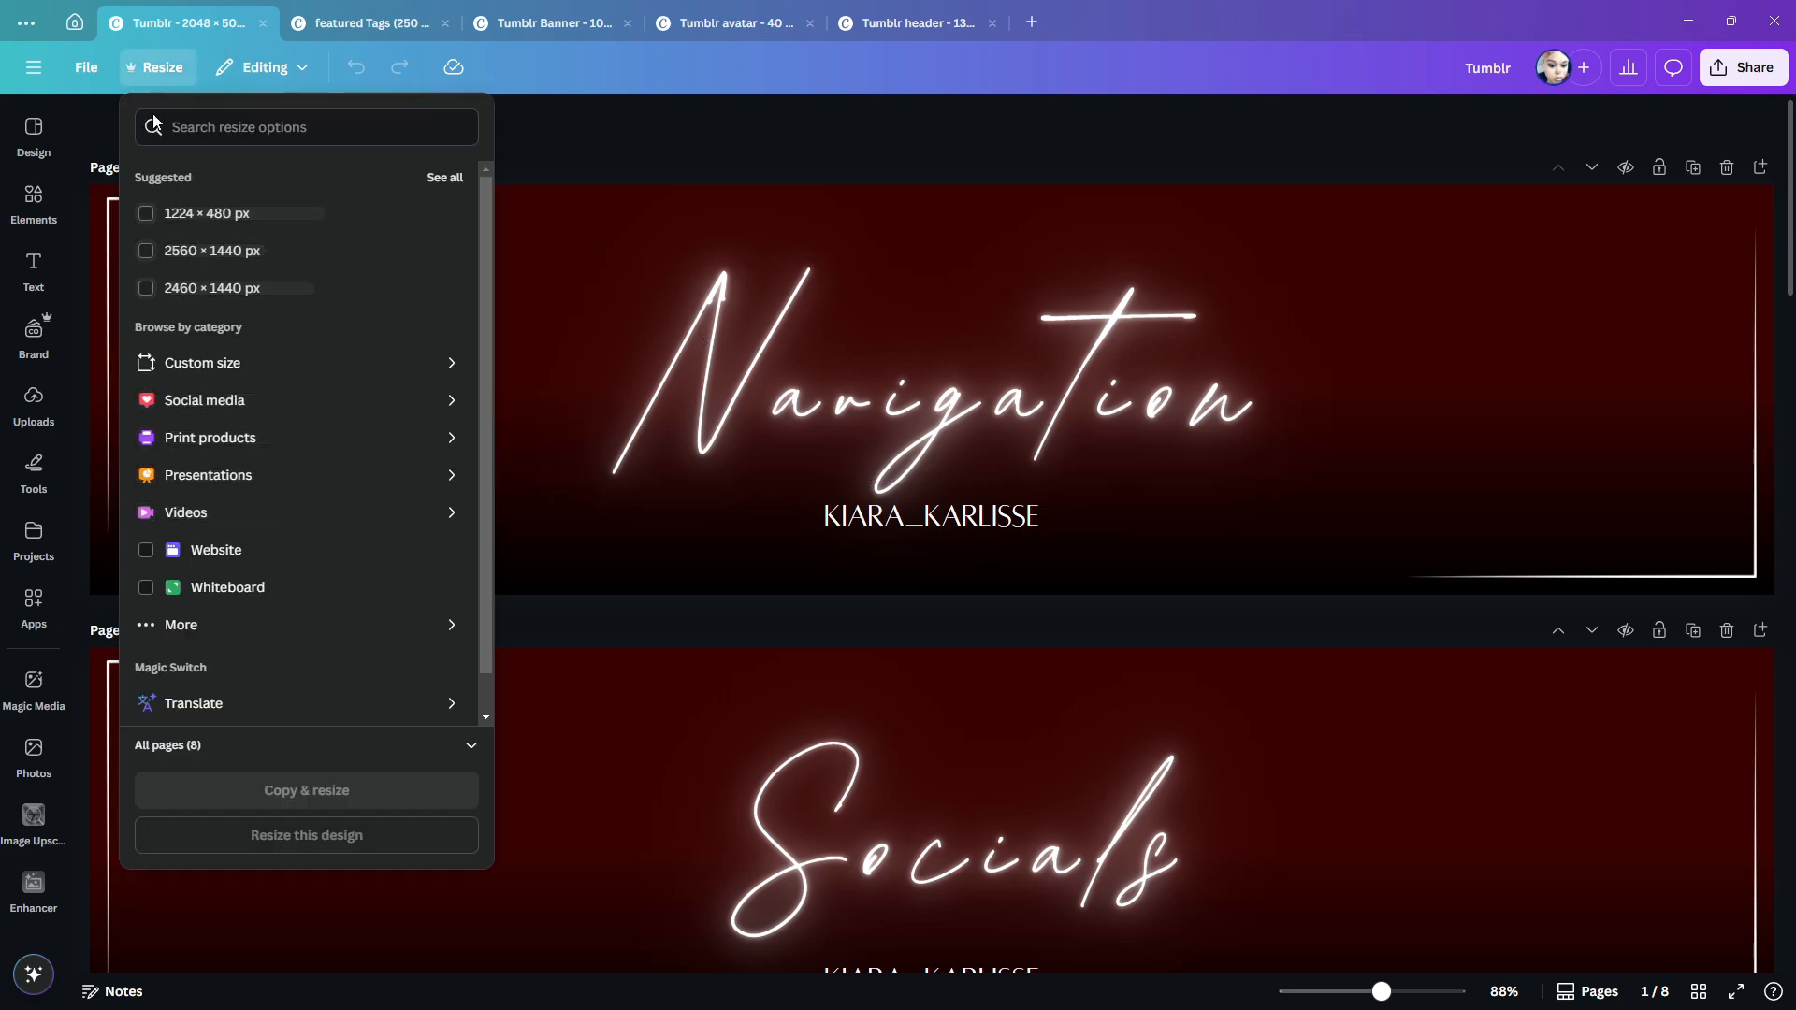
click(187, 363)
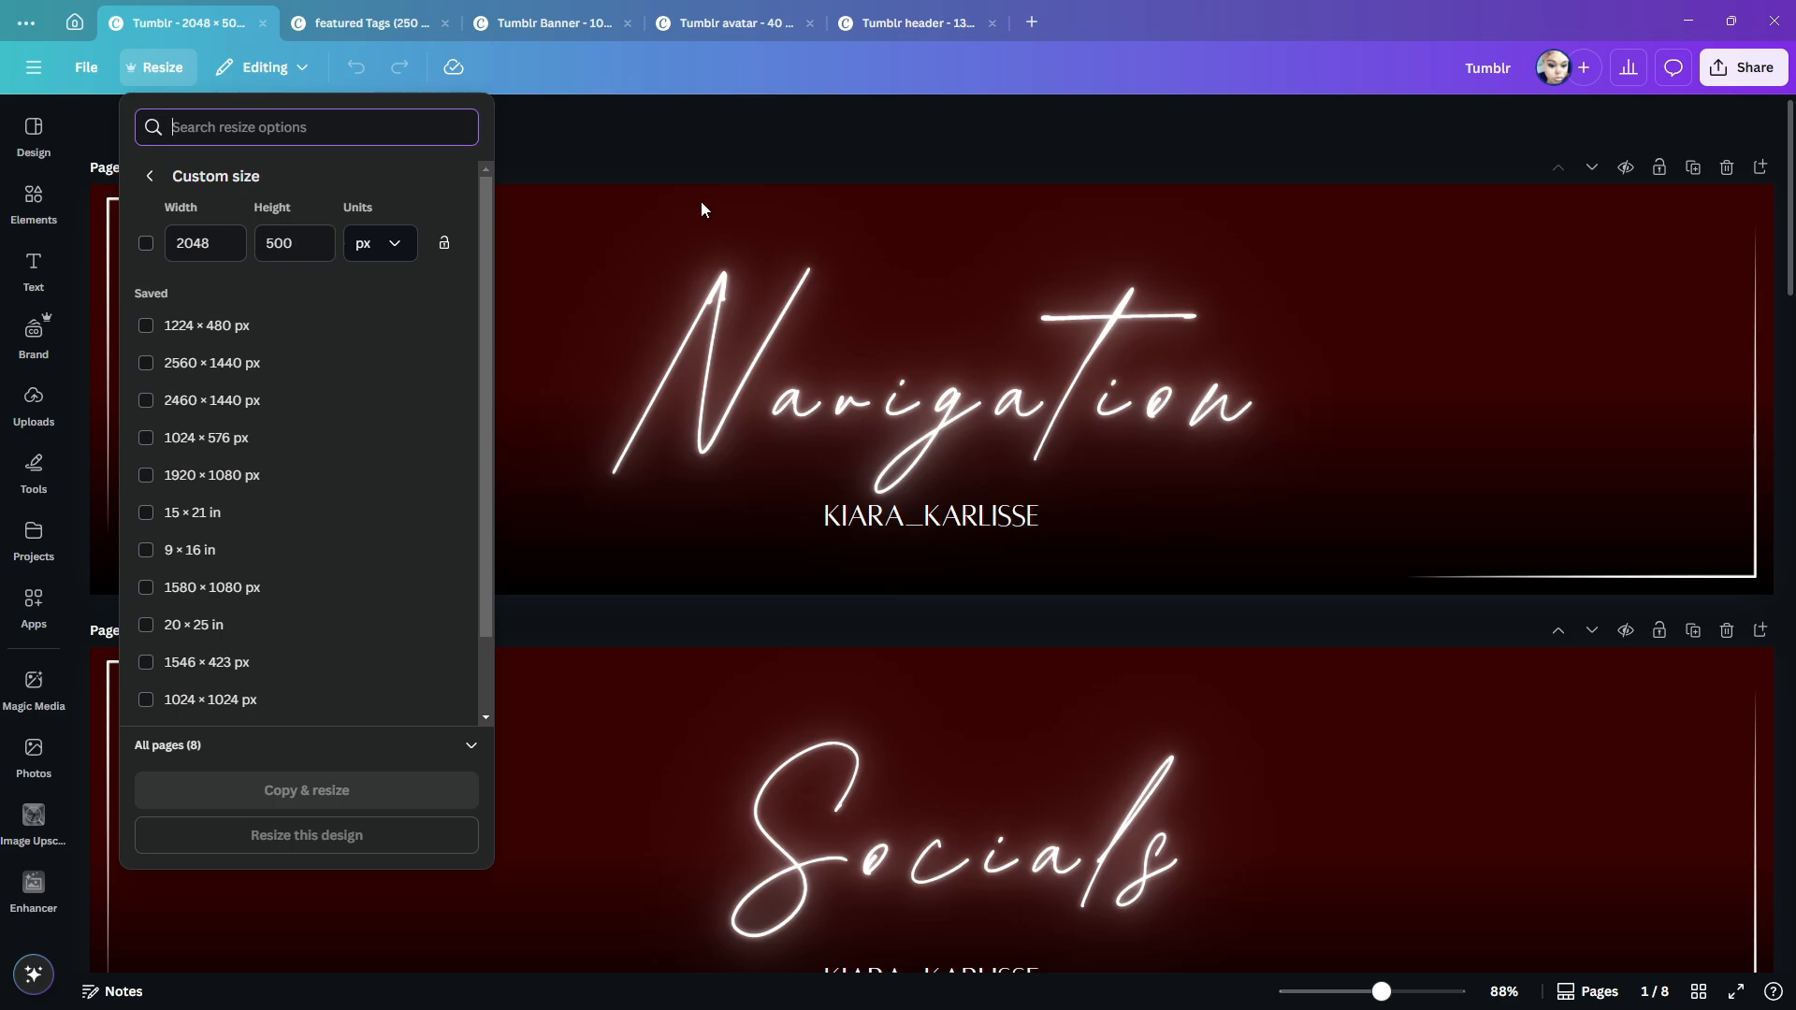
click(776, 145)
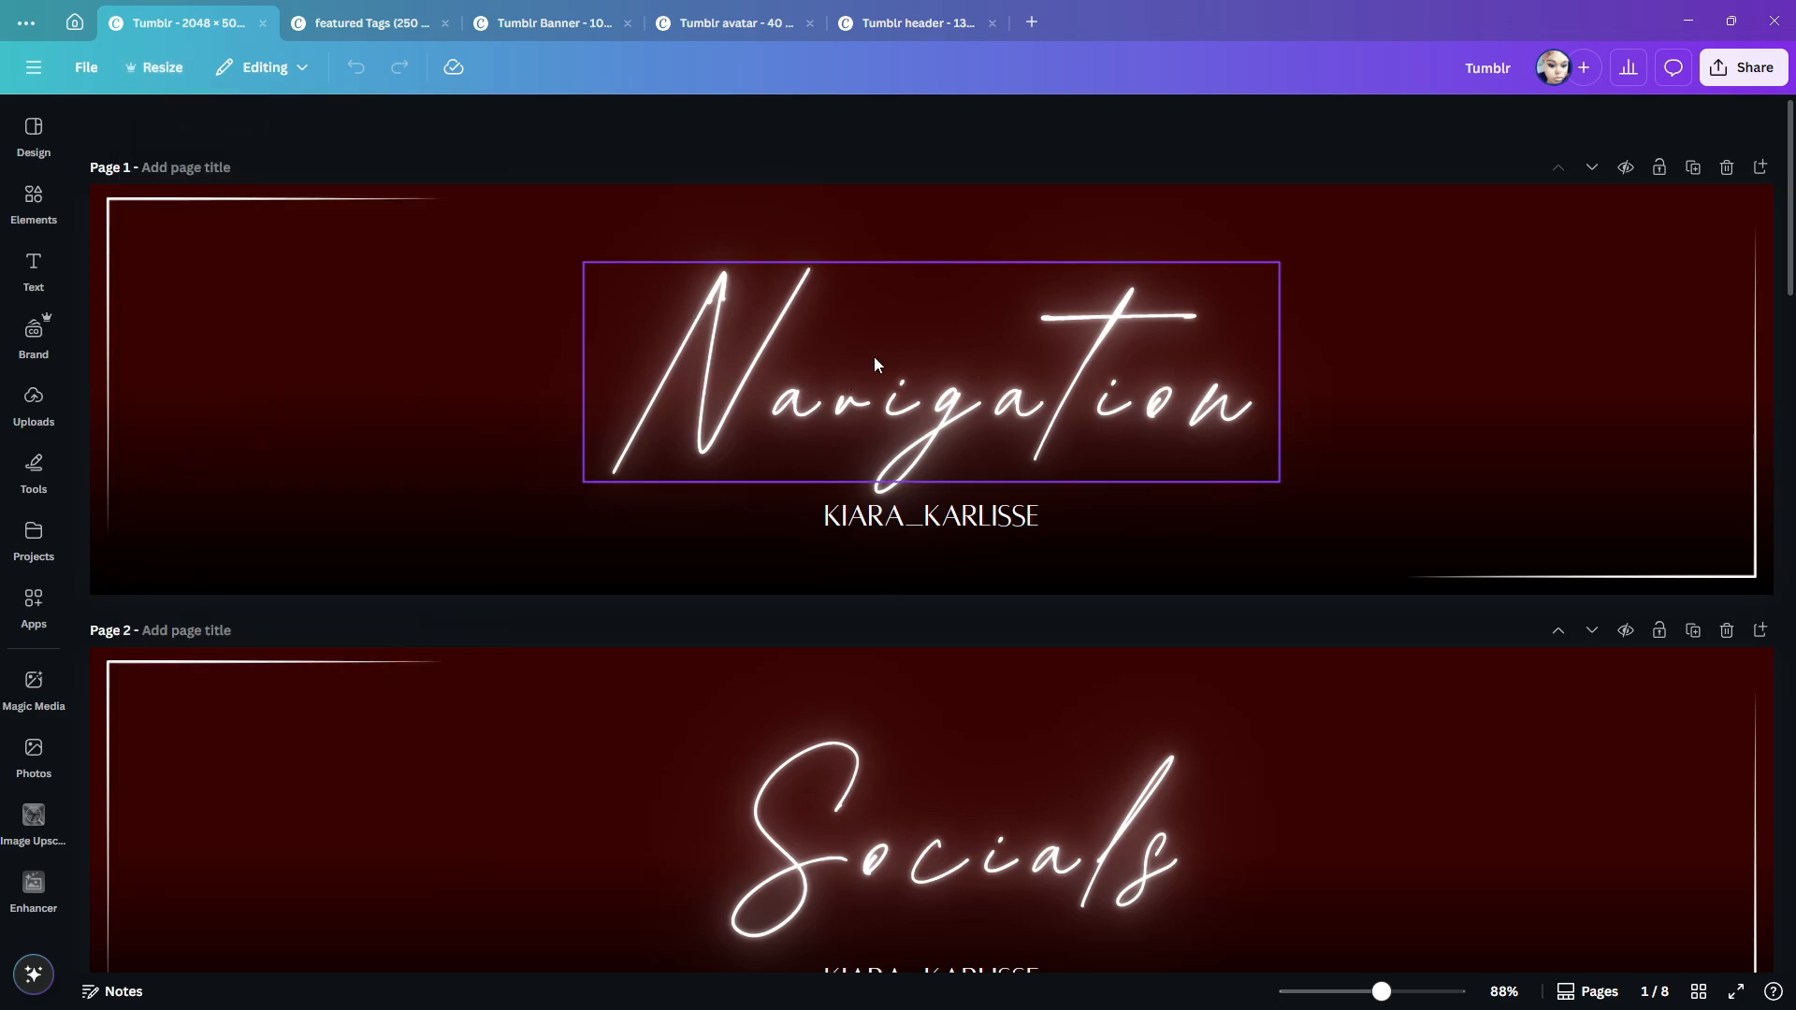
- Change the "Navigation" title on page 1 to Blosta Script and widen its text box to fit on one line
double_click(896, 375)
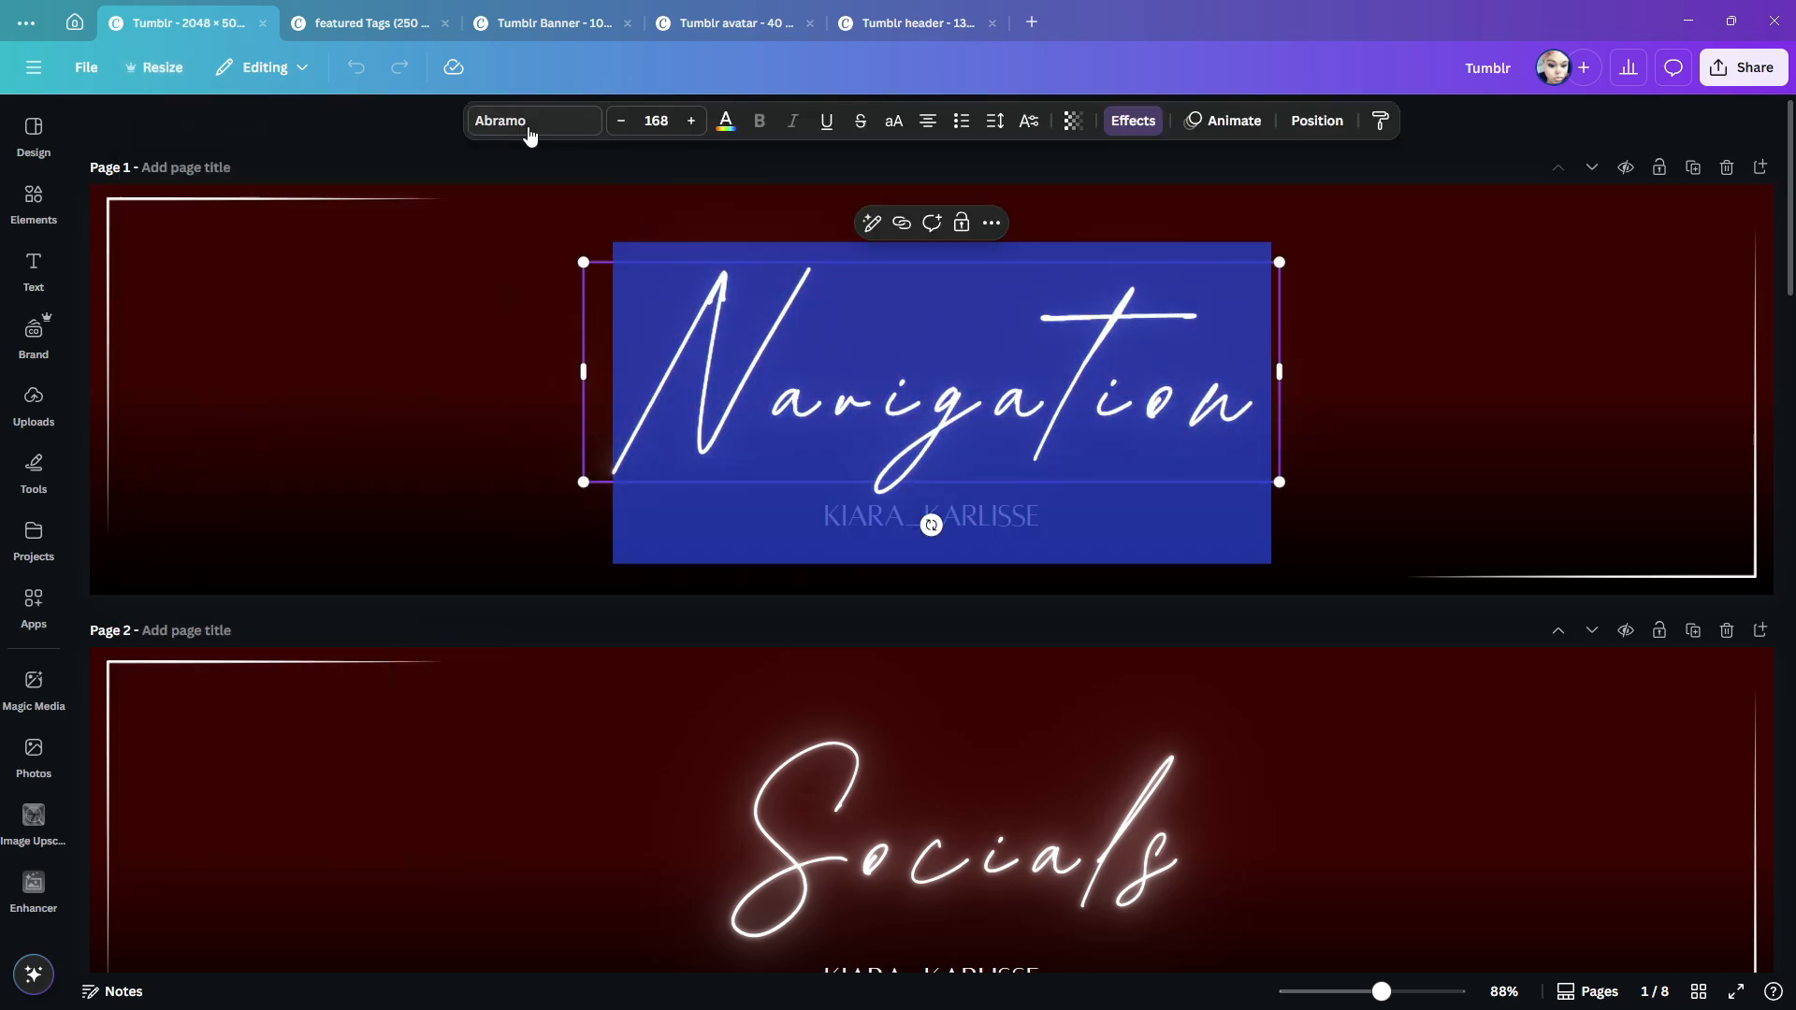
click(521, 137)
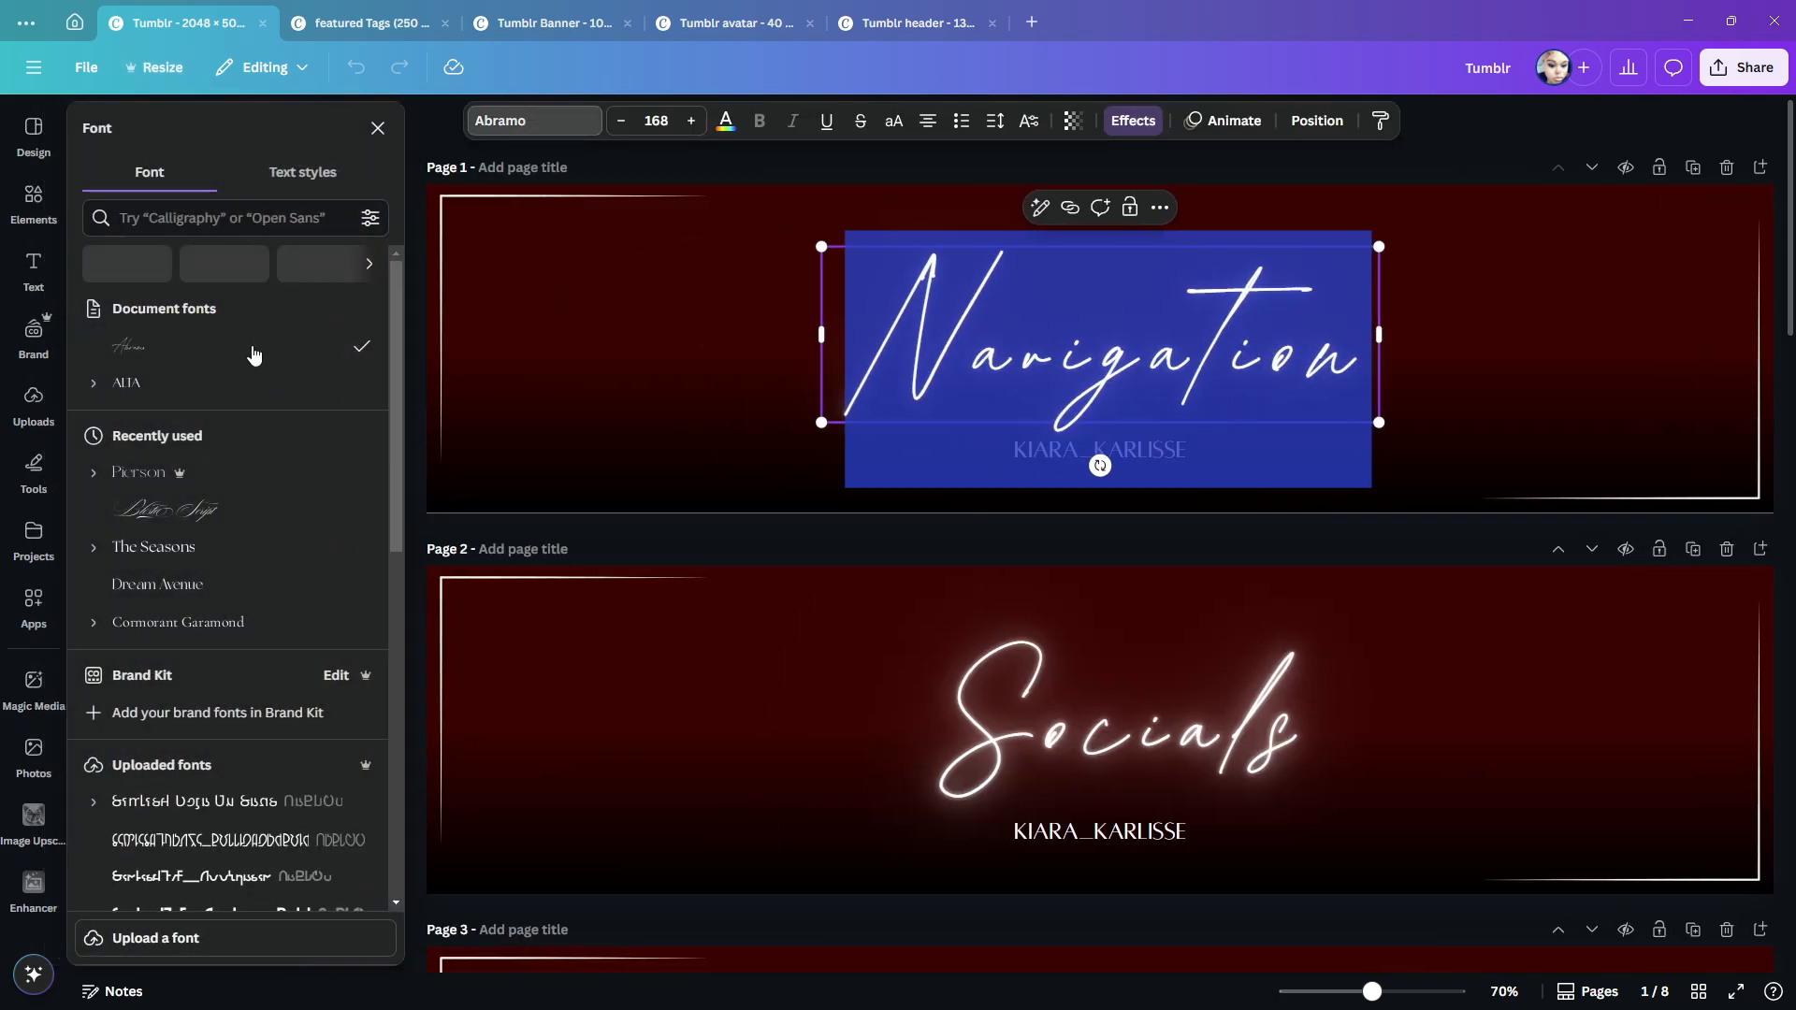
click(187, 510)
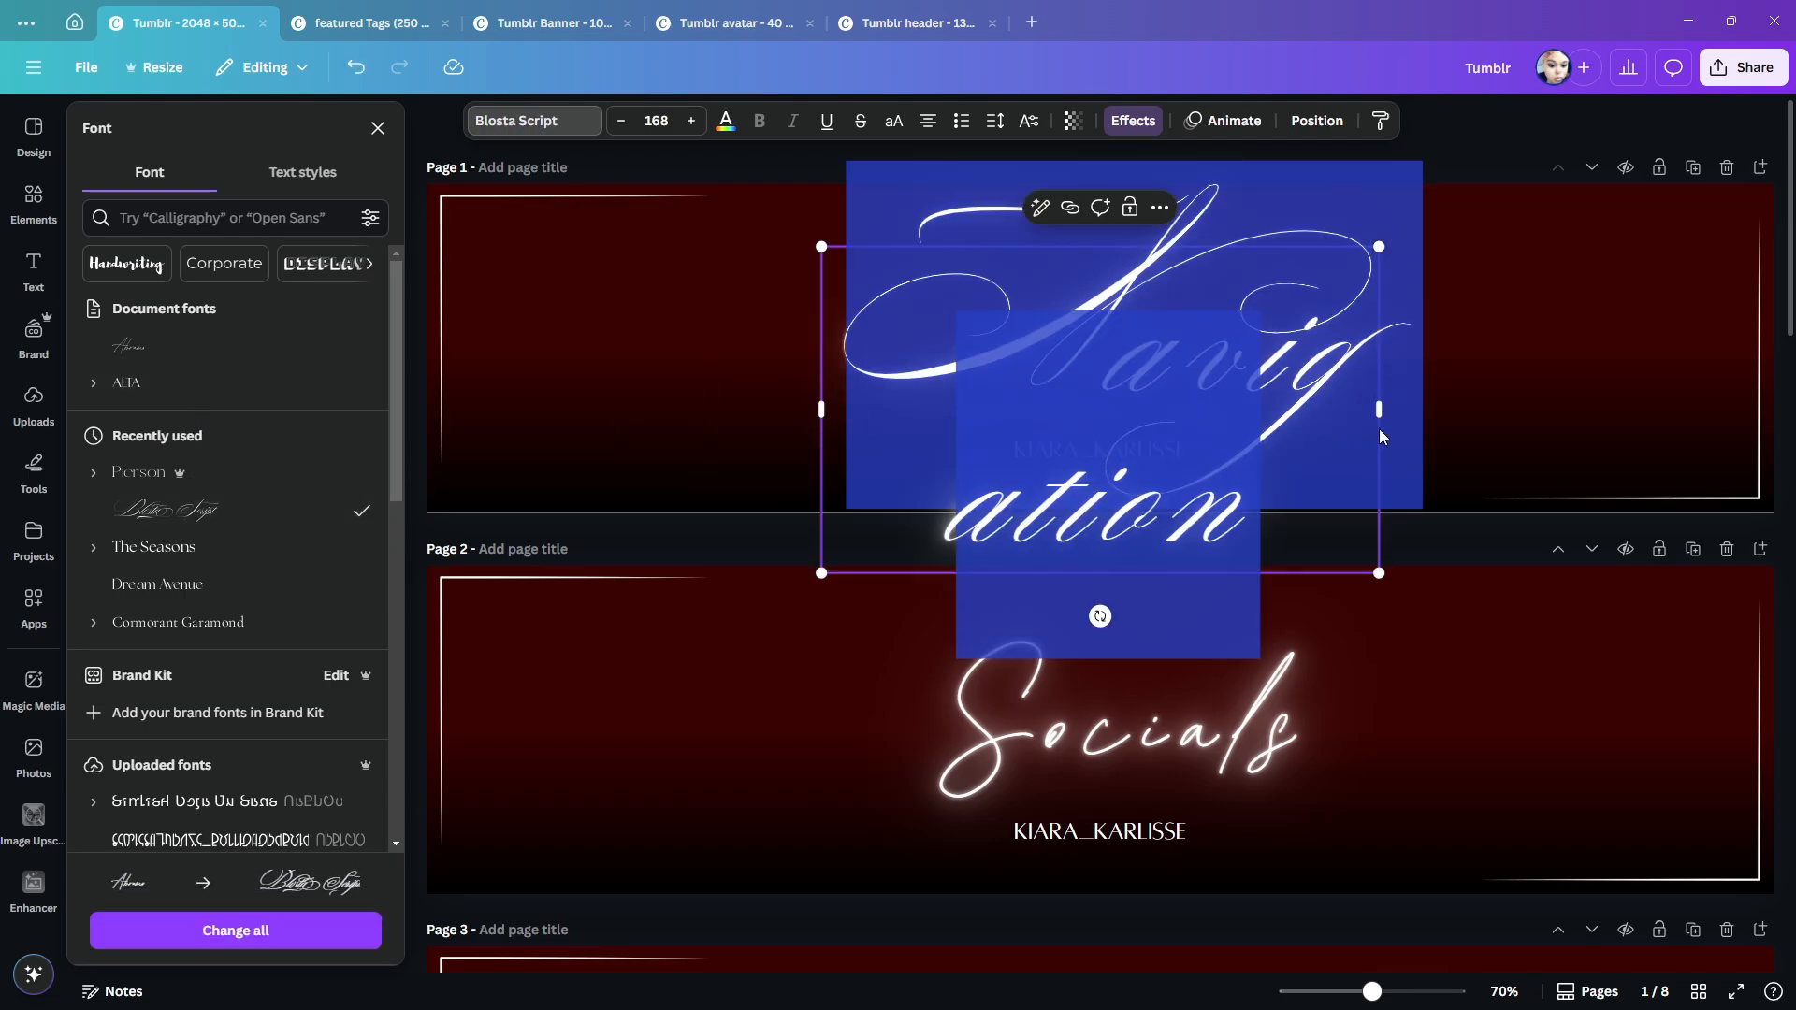
drag(1381, 436, 1781, 436)
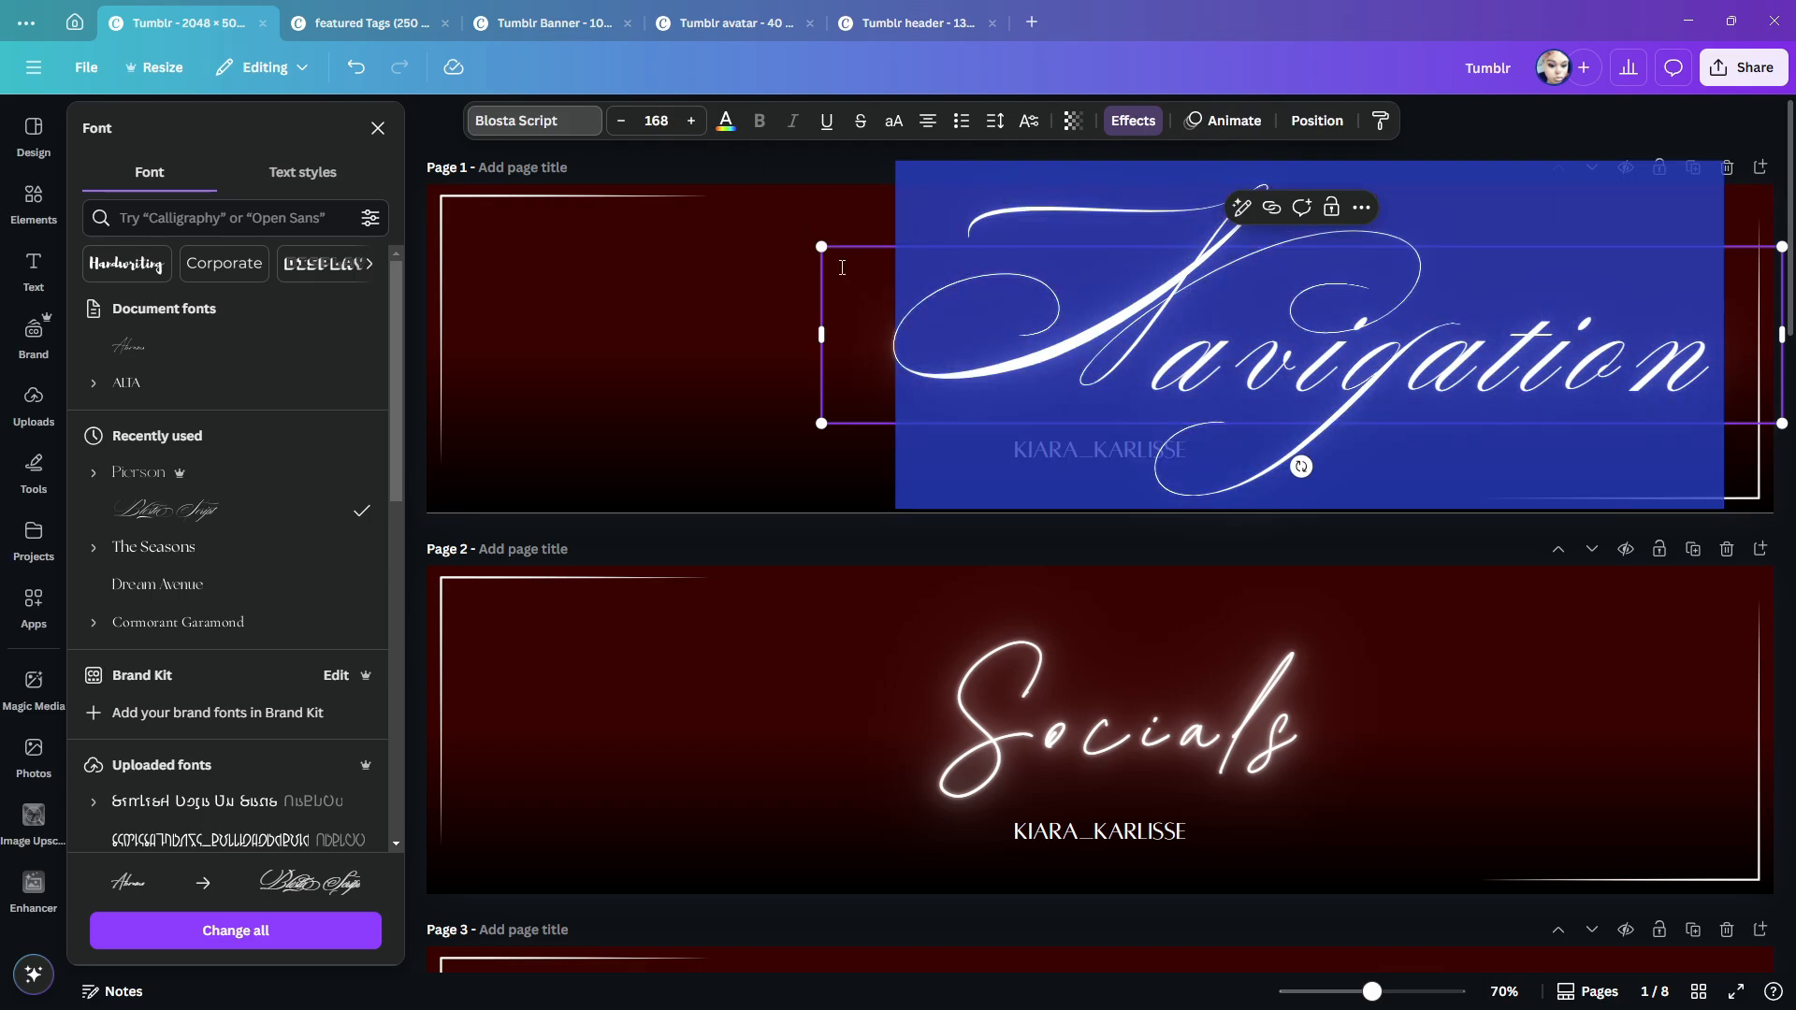
- Shrink the "Navigation" title to font size 115 and move it slightly left of the page's centre, above the caption
drag(821, 246, 1122, 302)
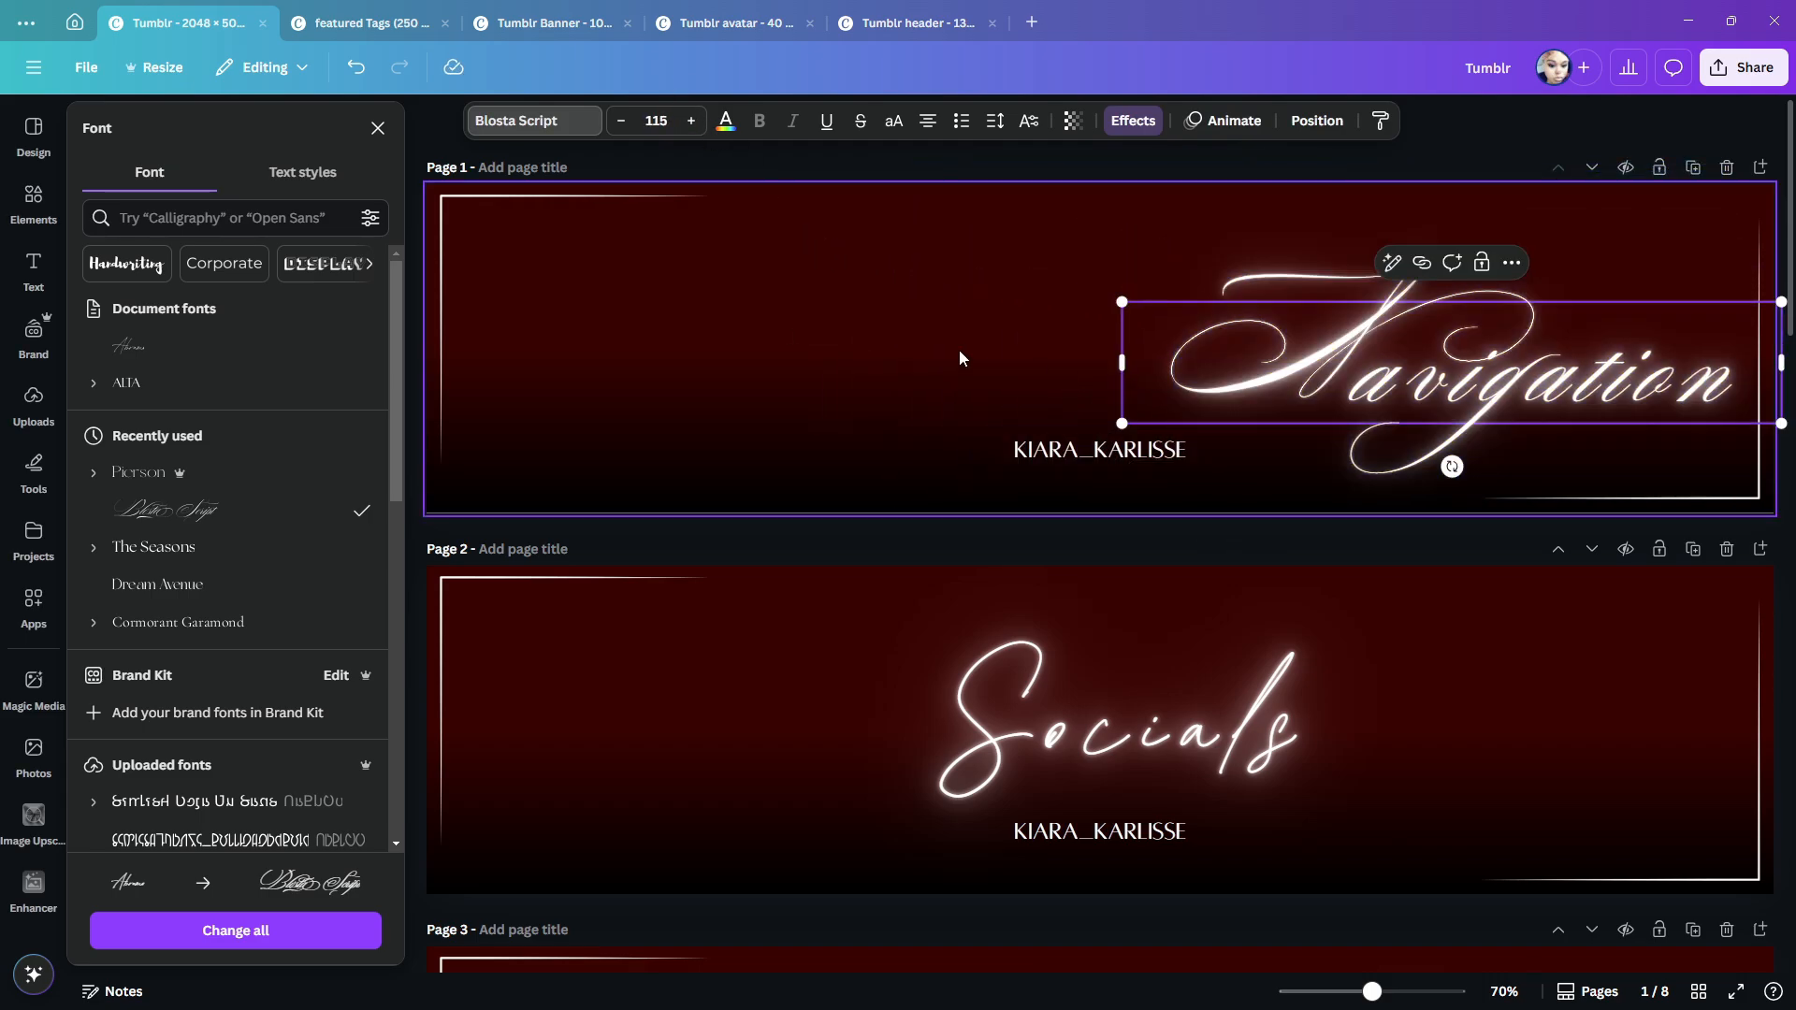
click(959, 351)
drag(1397, 338, 868, 322)
scroll(913, 401, down, 1)
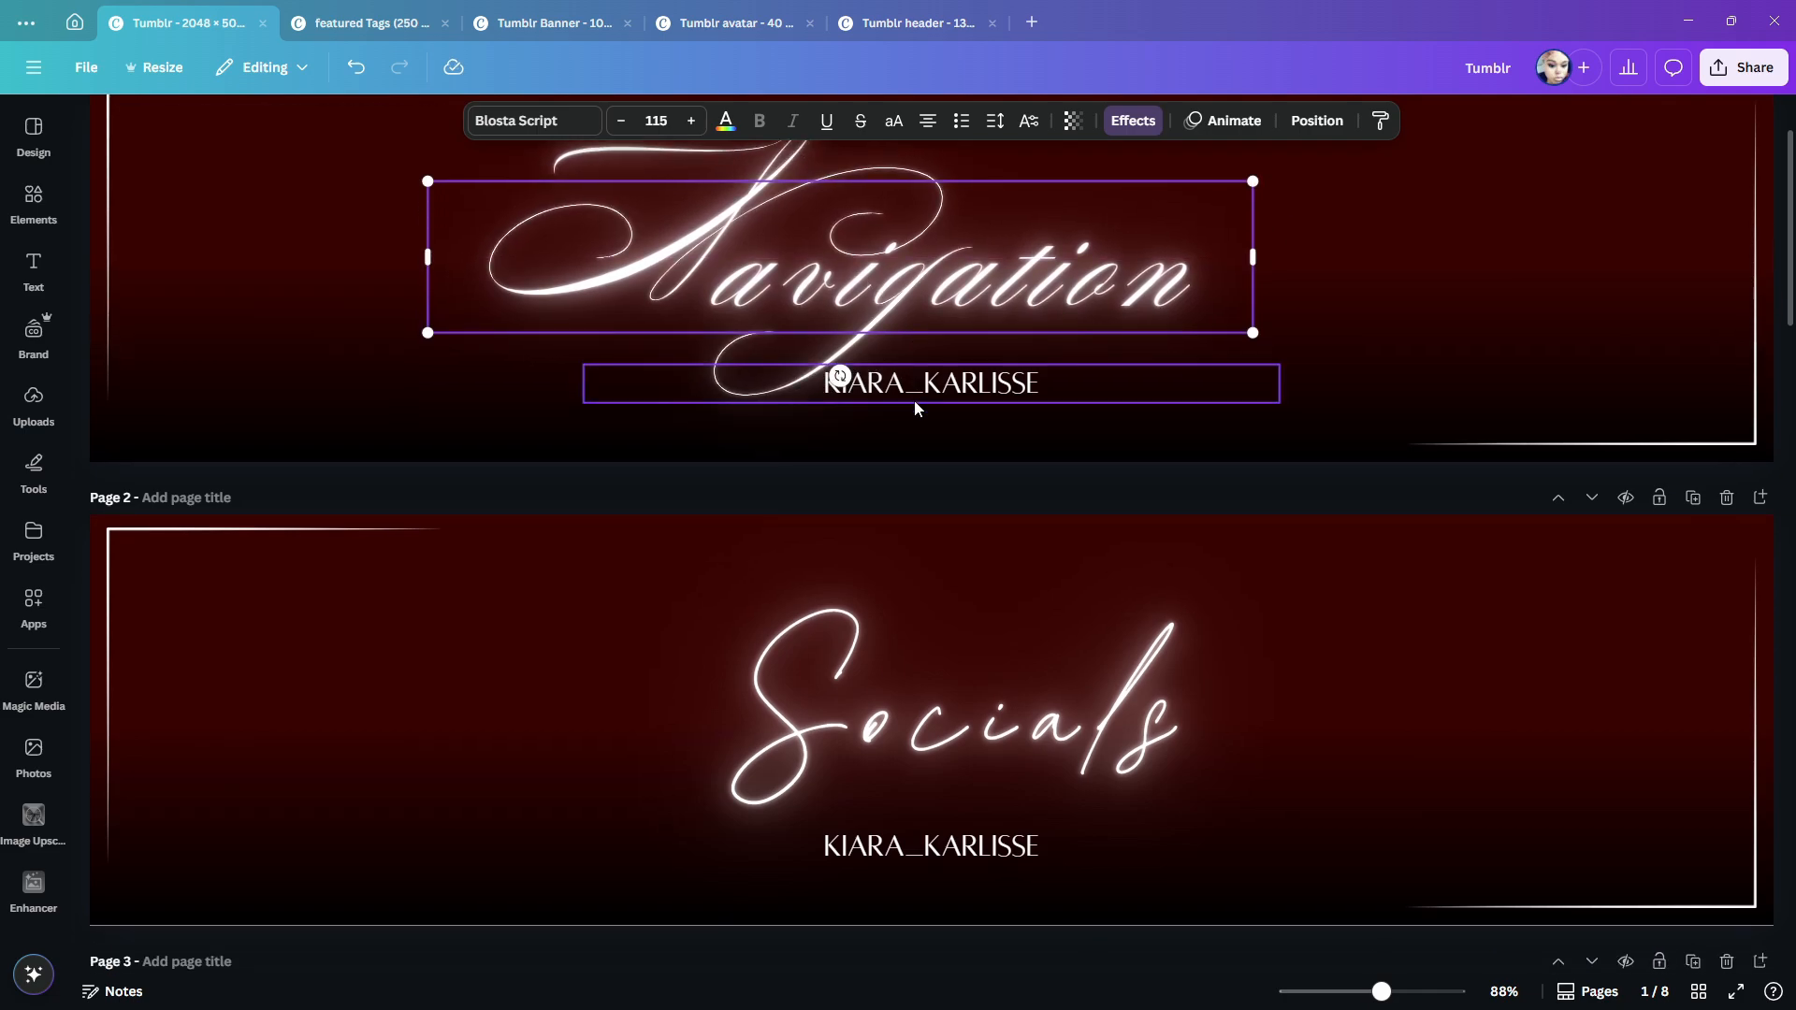
- Replace the caption under the "Navigation" title on page 1 with "DeviineSims"
scroll(913, 400, down, 1)
click(926, 333)
double_click(926, 333)
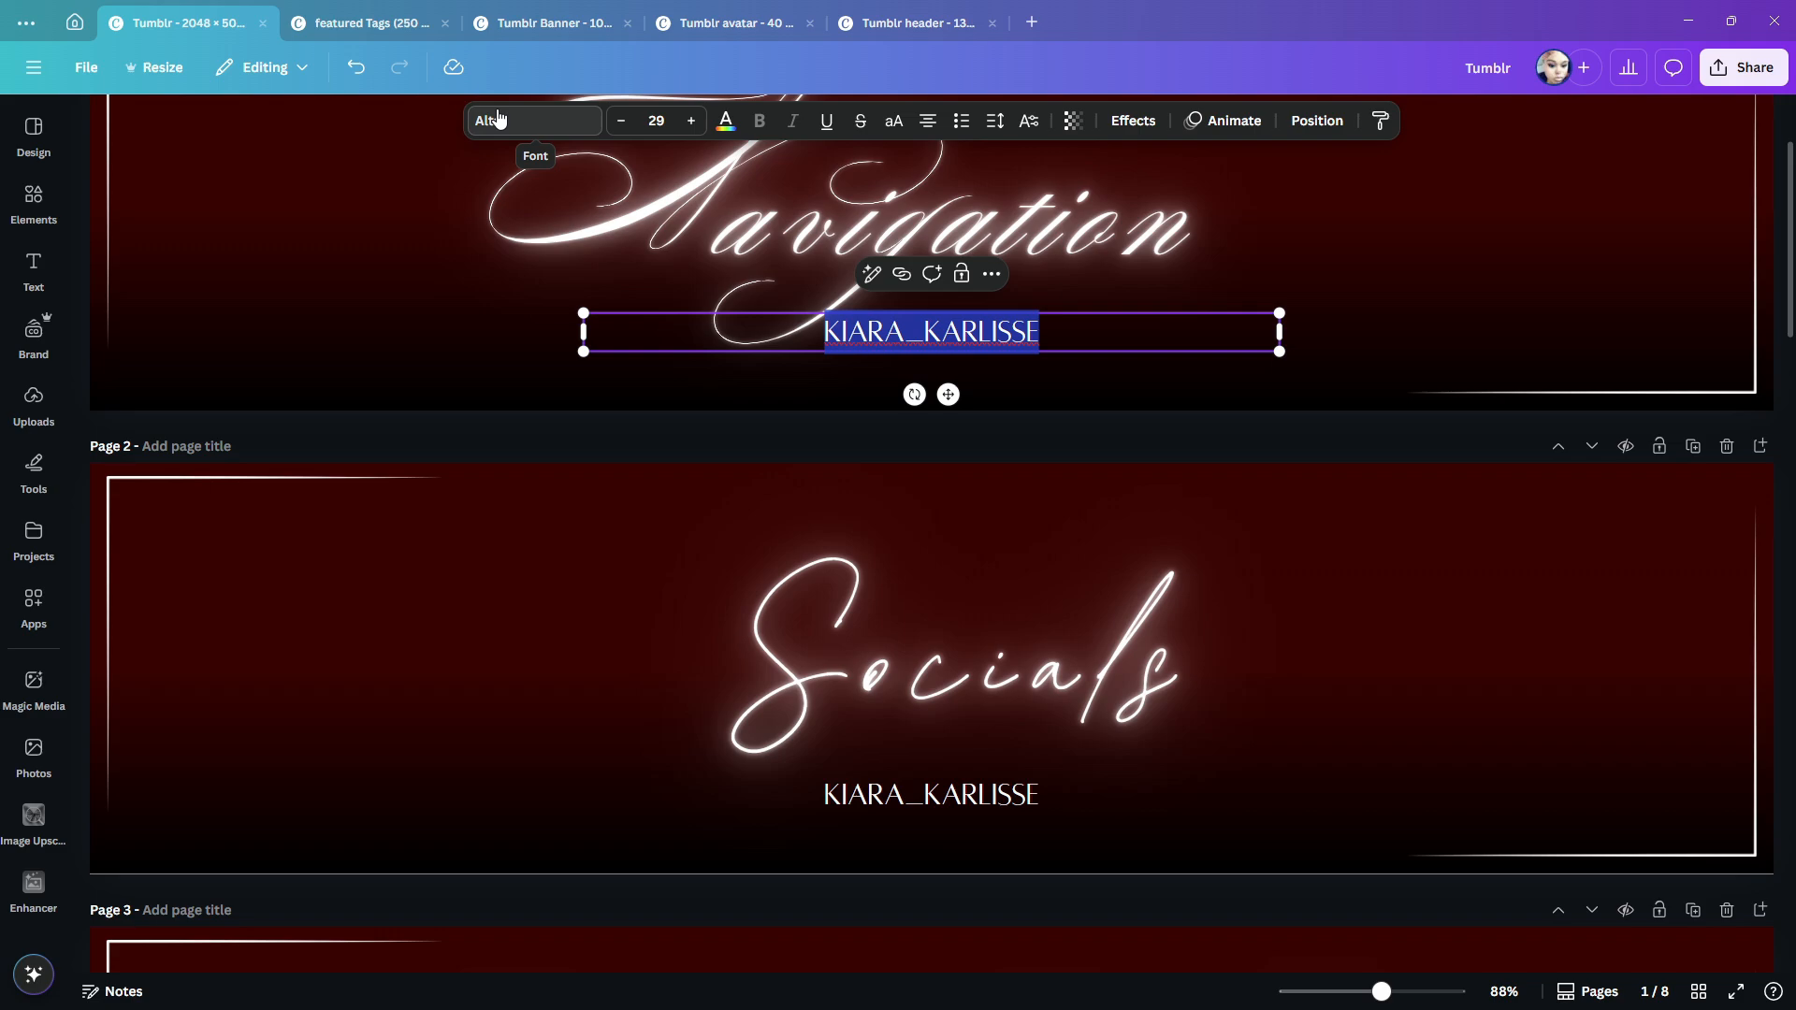
text(DE)
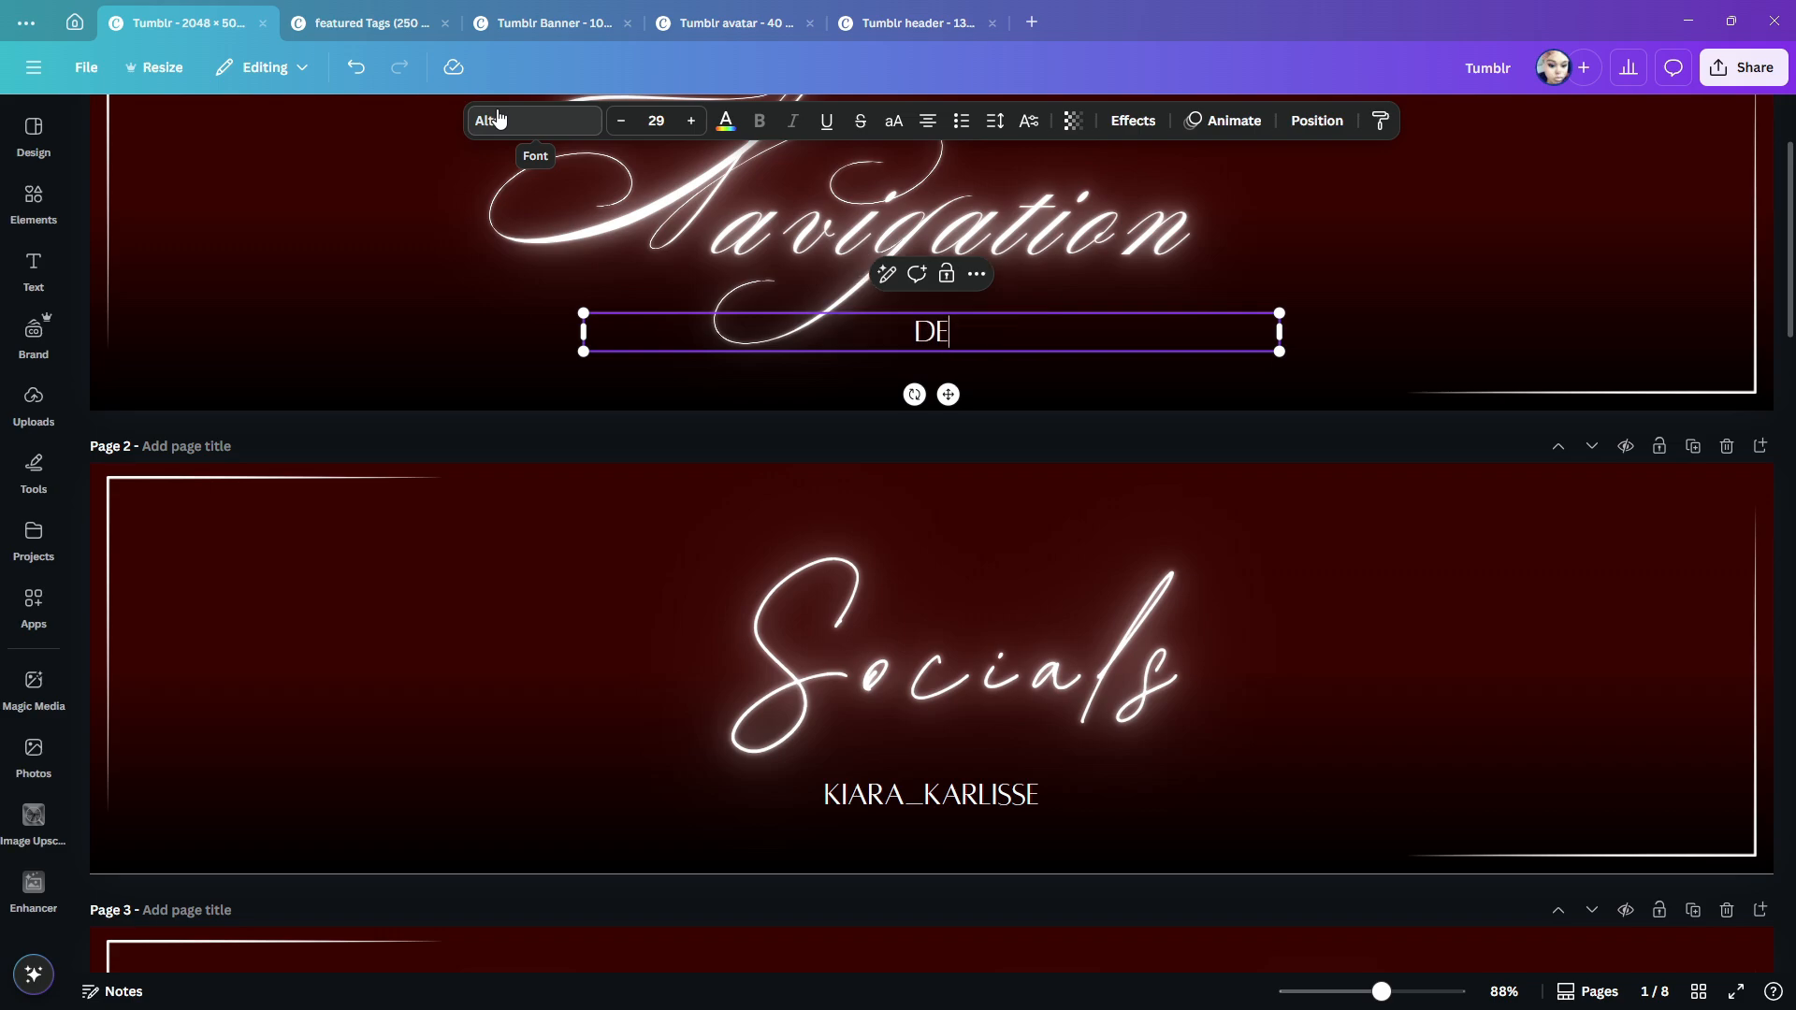
text(VIINESIMS)
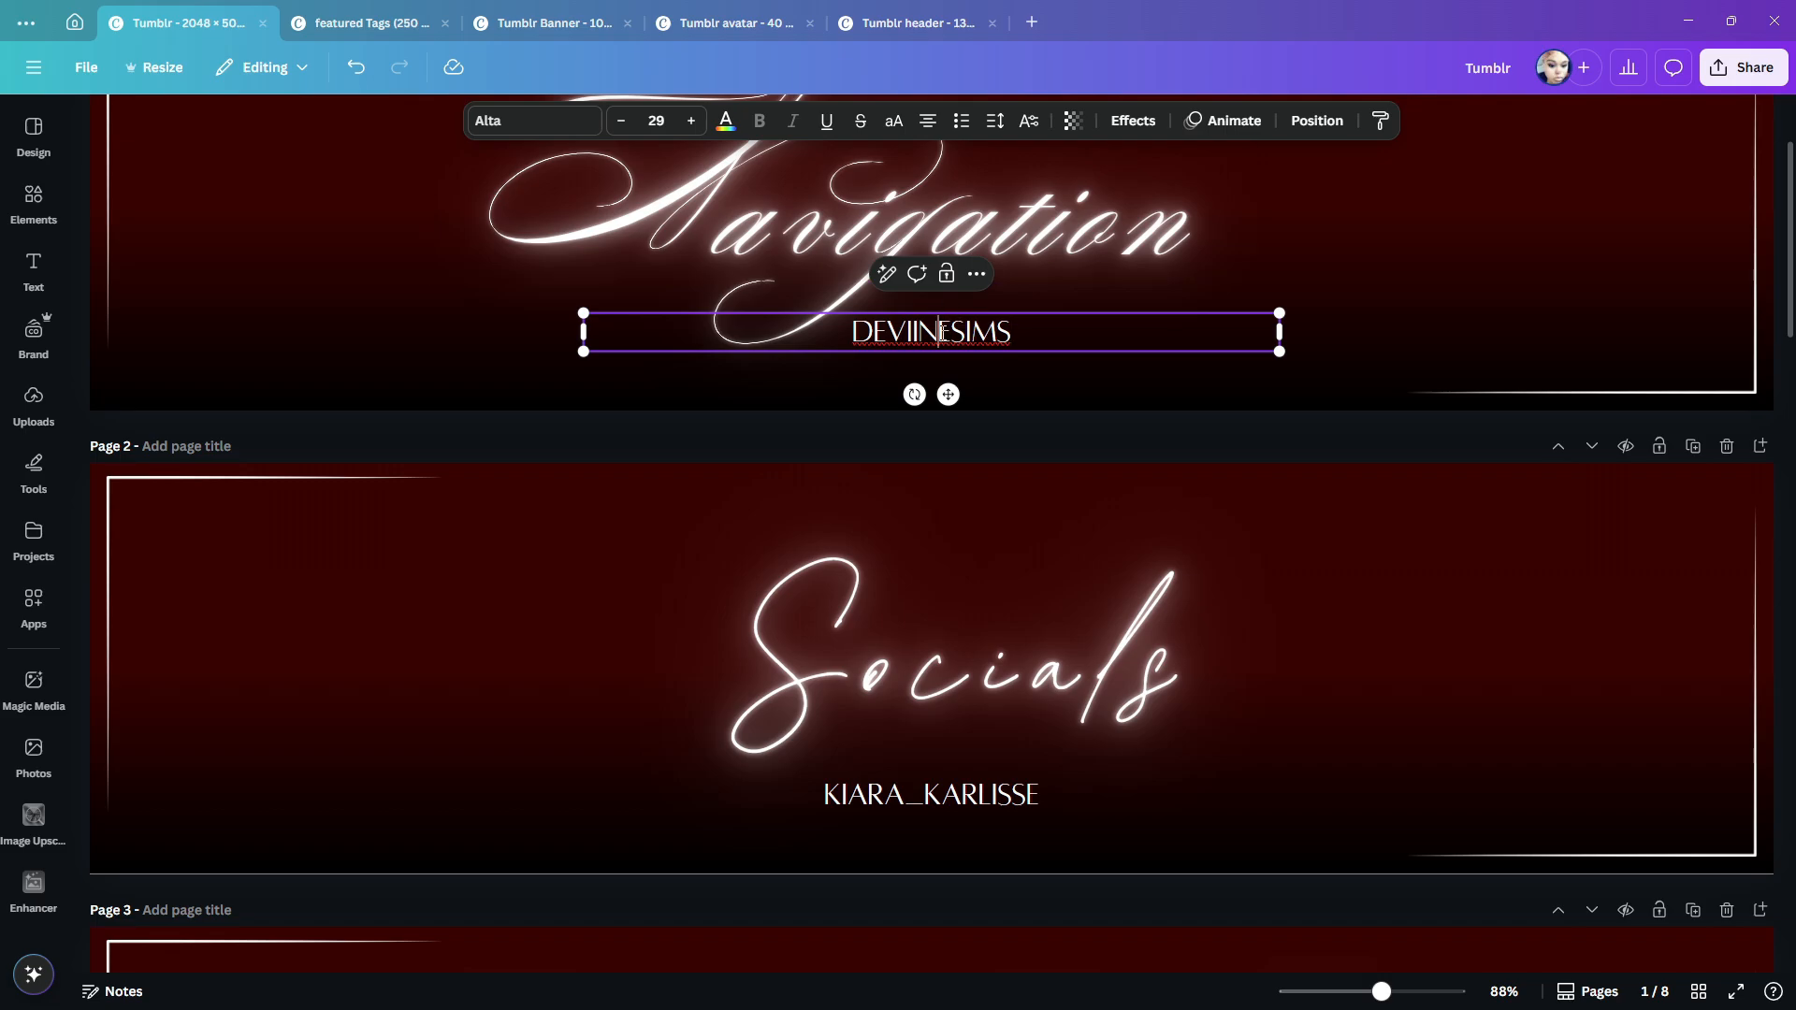
- Change the font of the "DeviineSims" caption on page 1 to Pierson
double_click(943, 331)
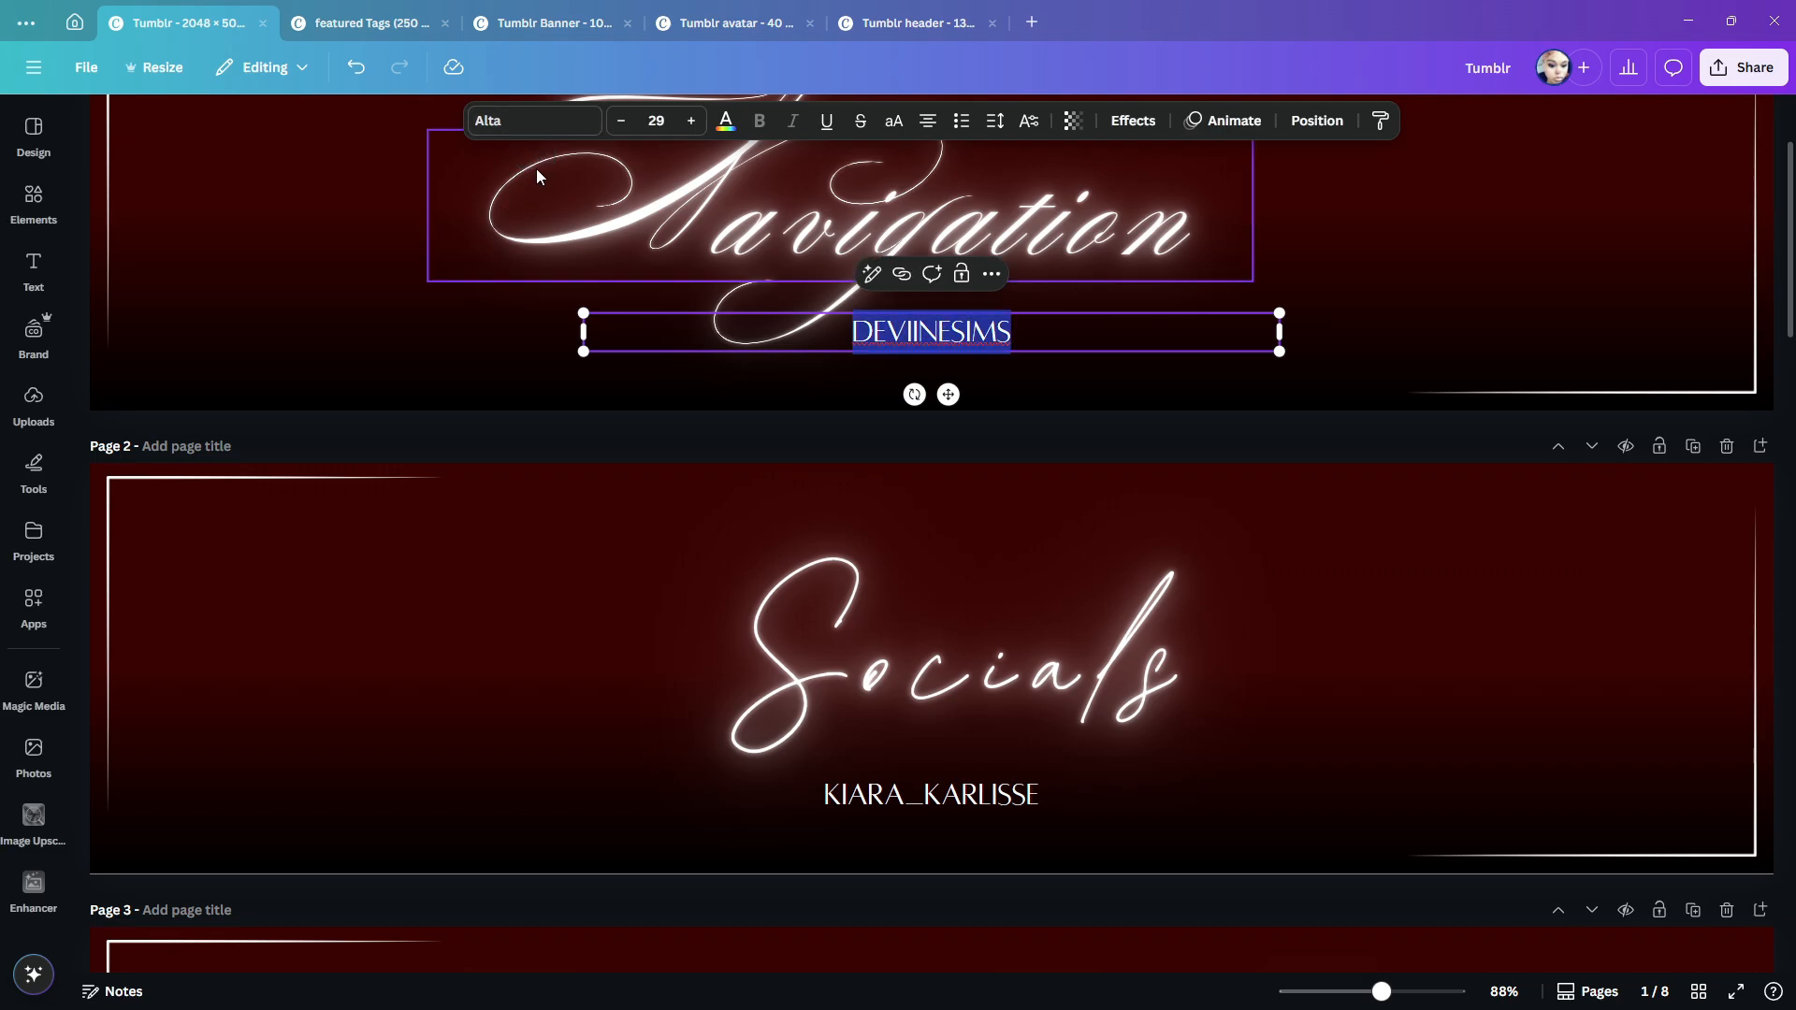
click(533, 125)
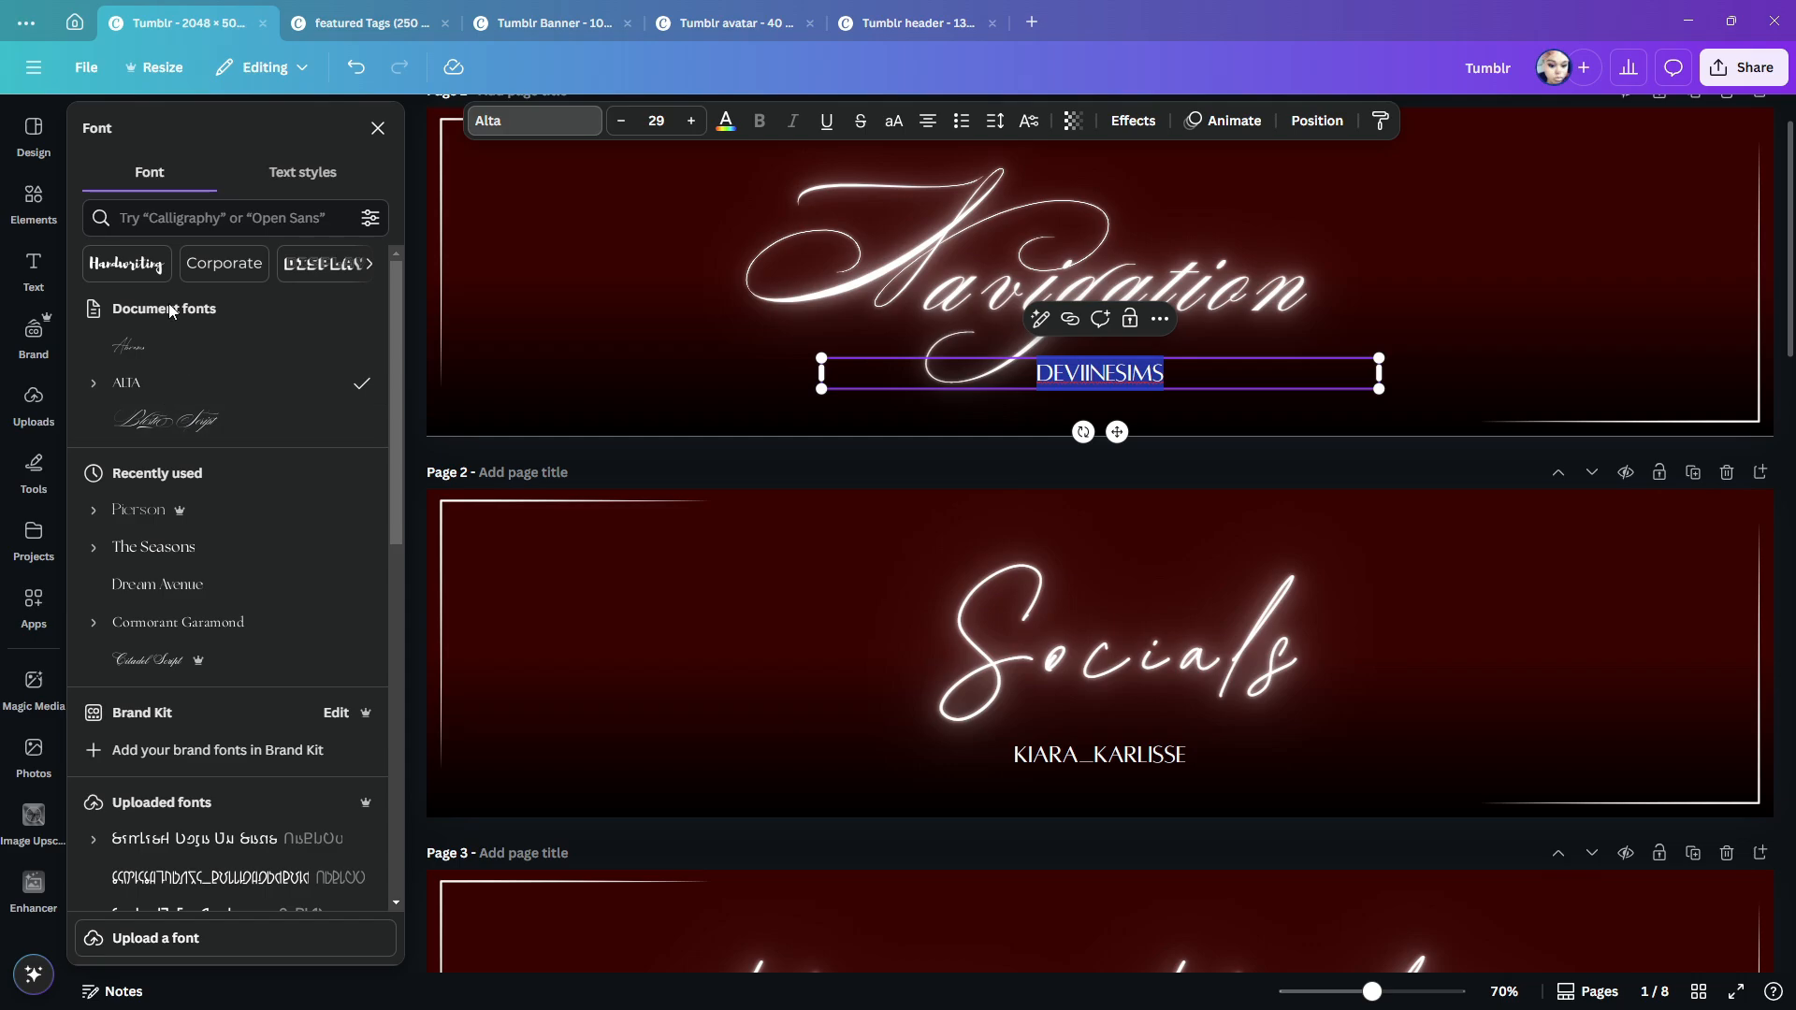
click(150, 509)
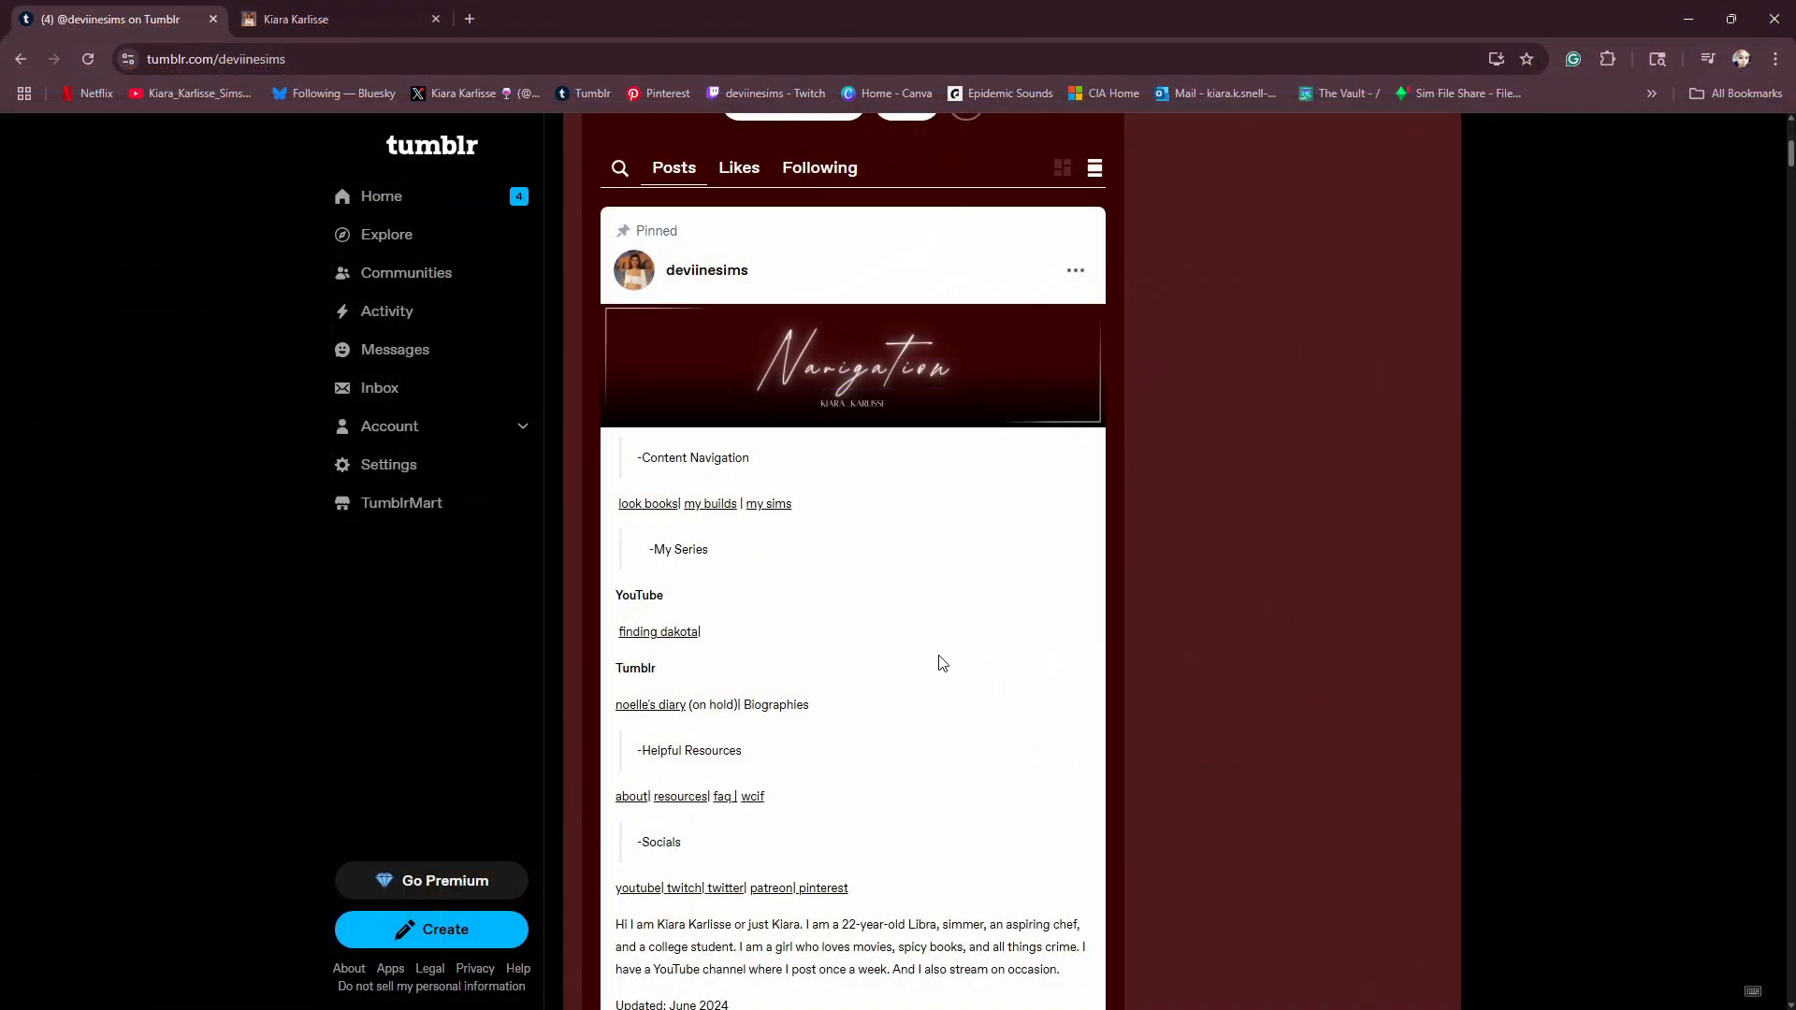
- Switch to the Tumblr blog, open its pinned post for editing and remove the old Navigation banner image
scroll(940, 659, down, 3)
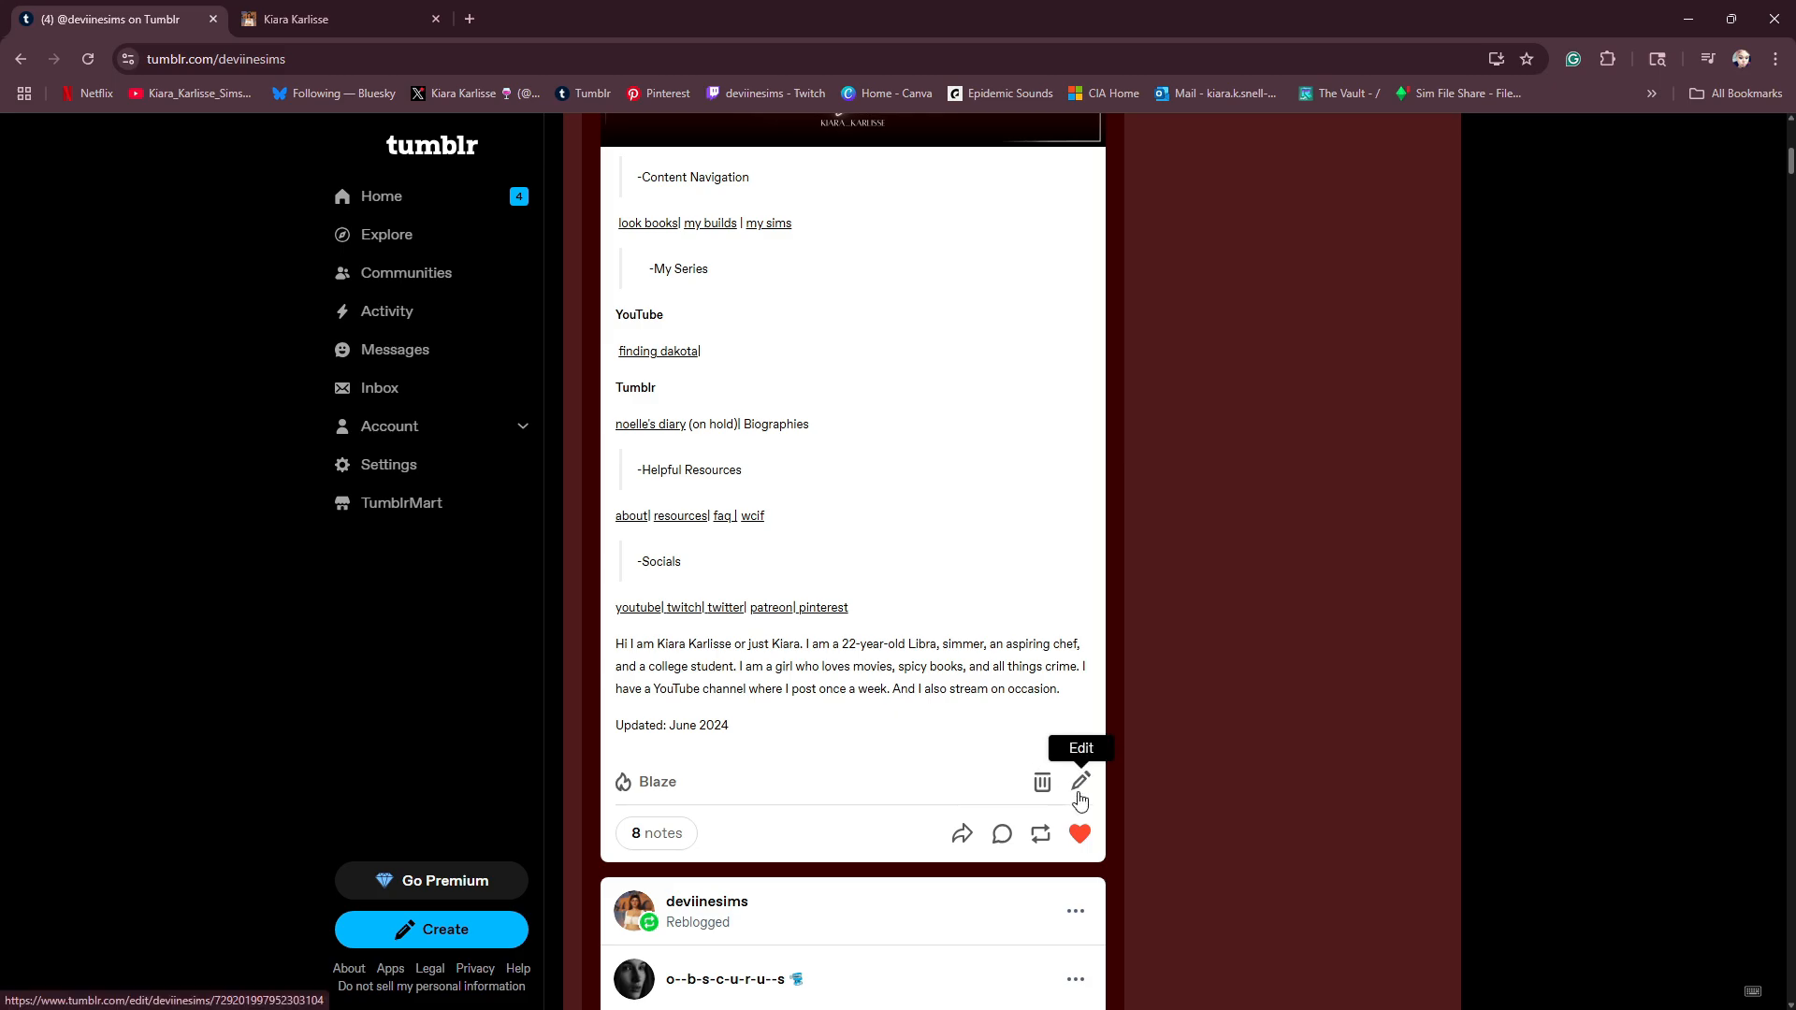
click(1077, 794)
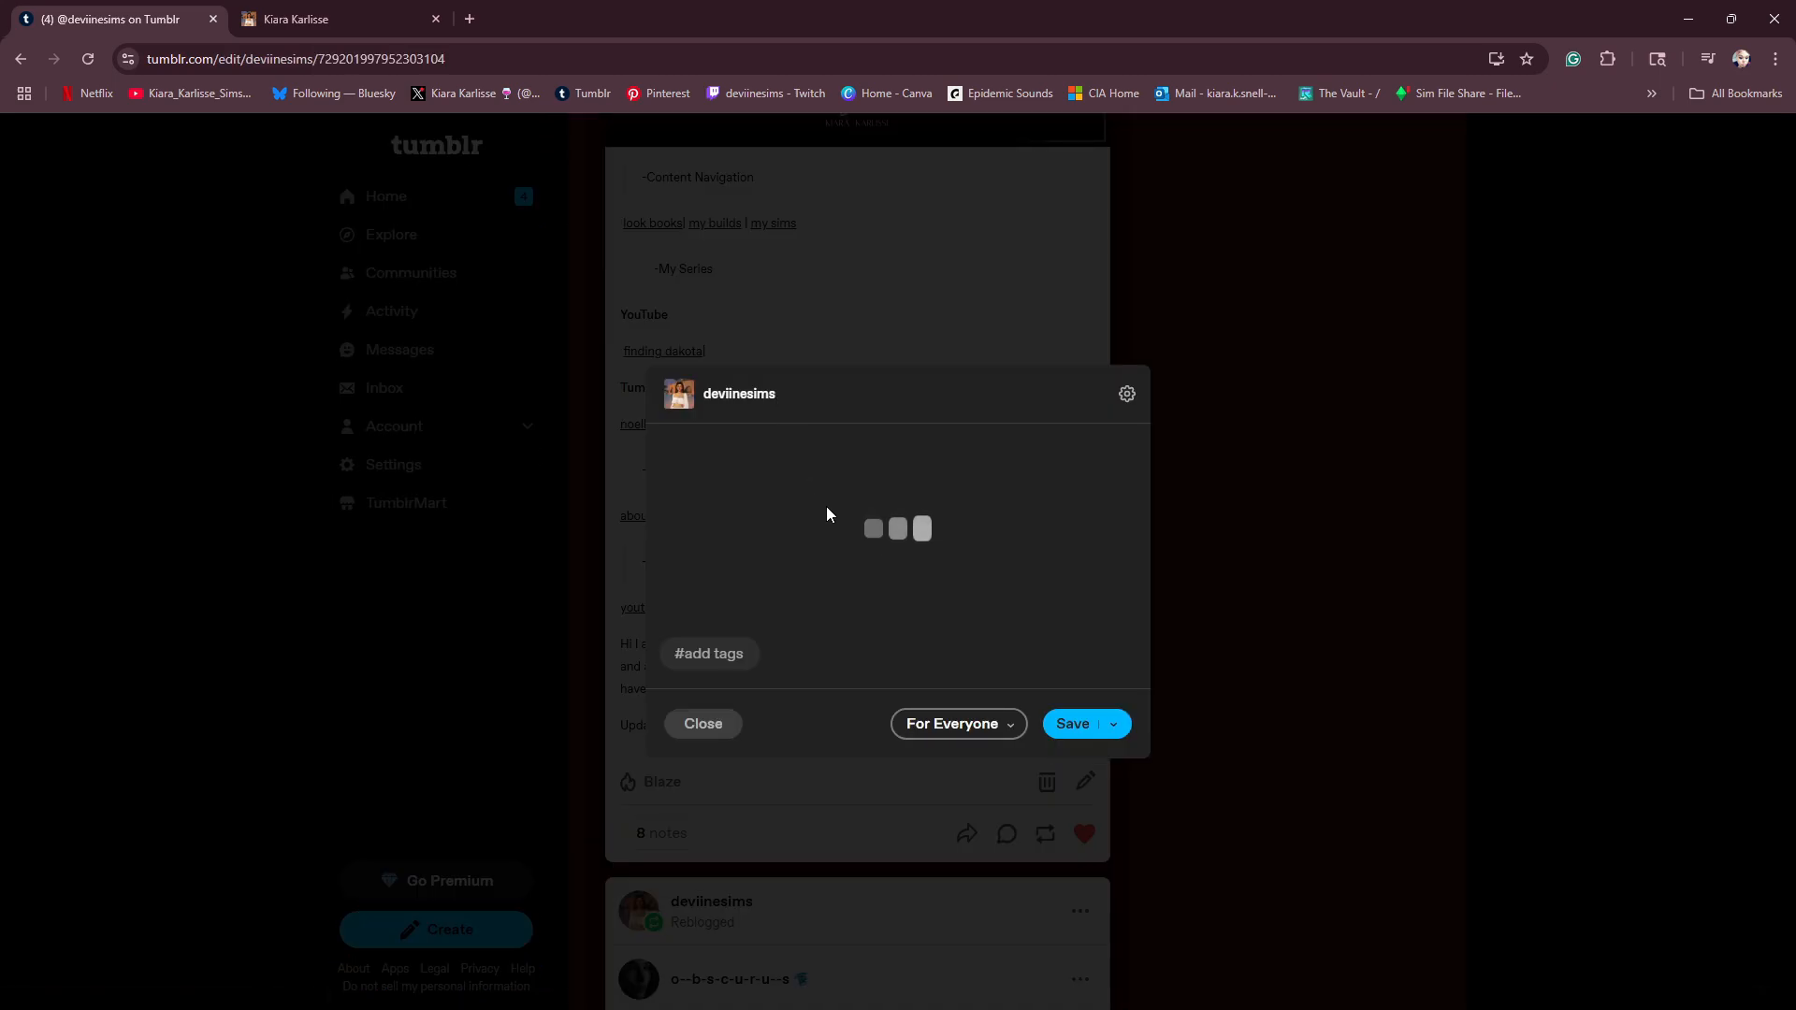
scroll(818, 492, up, 3)
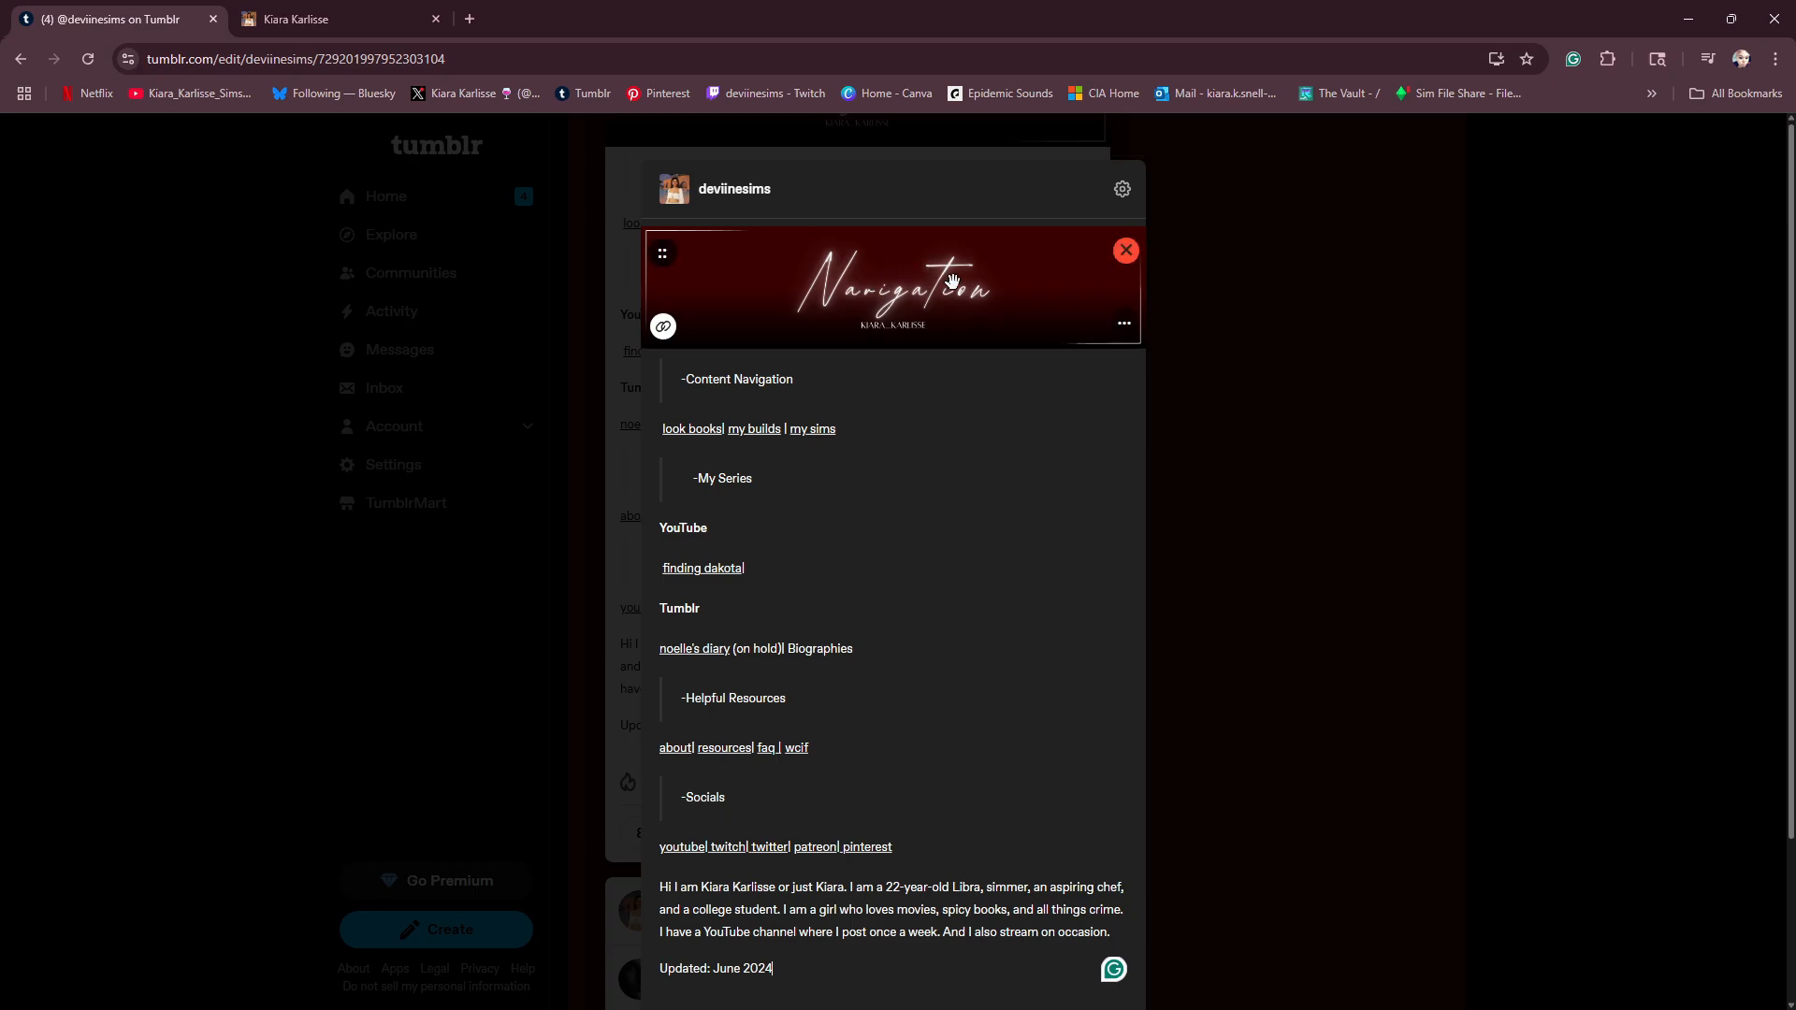
click(1125, 253)
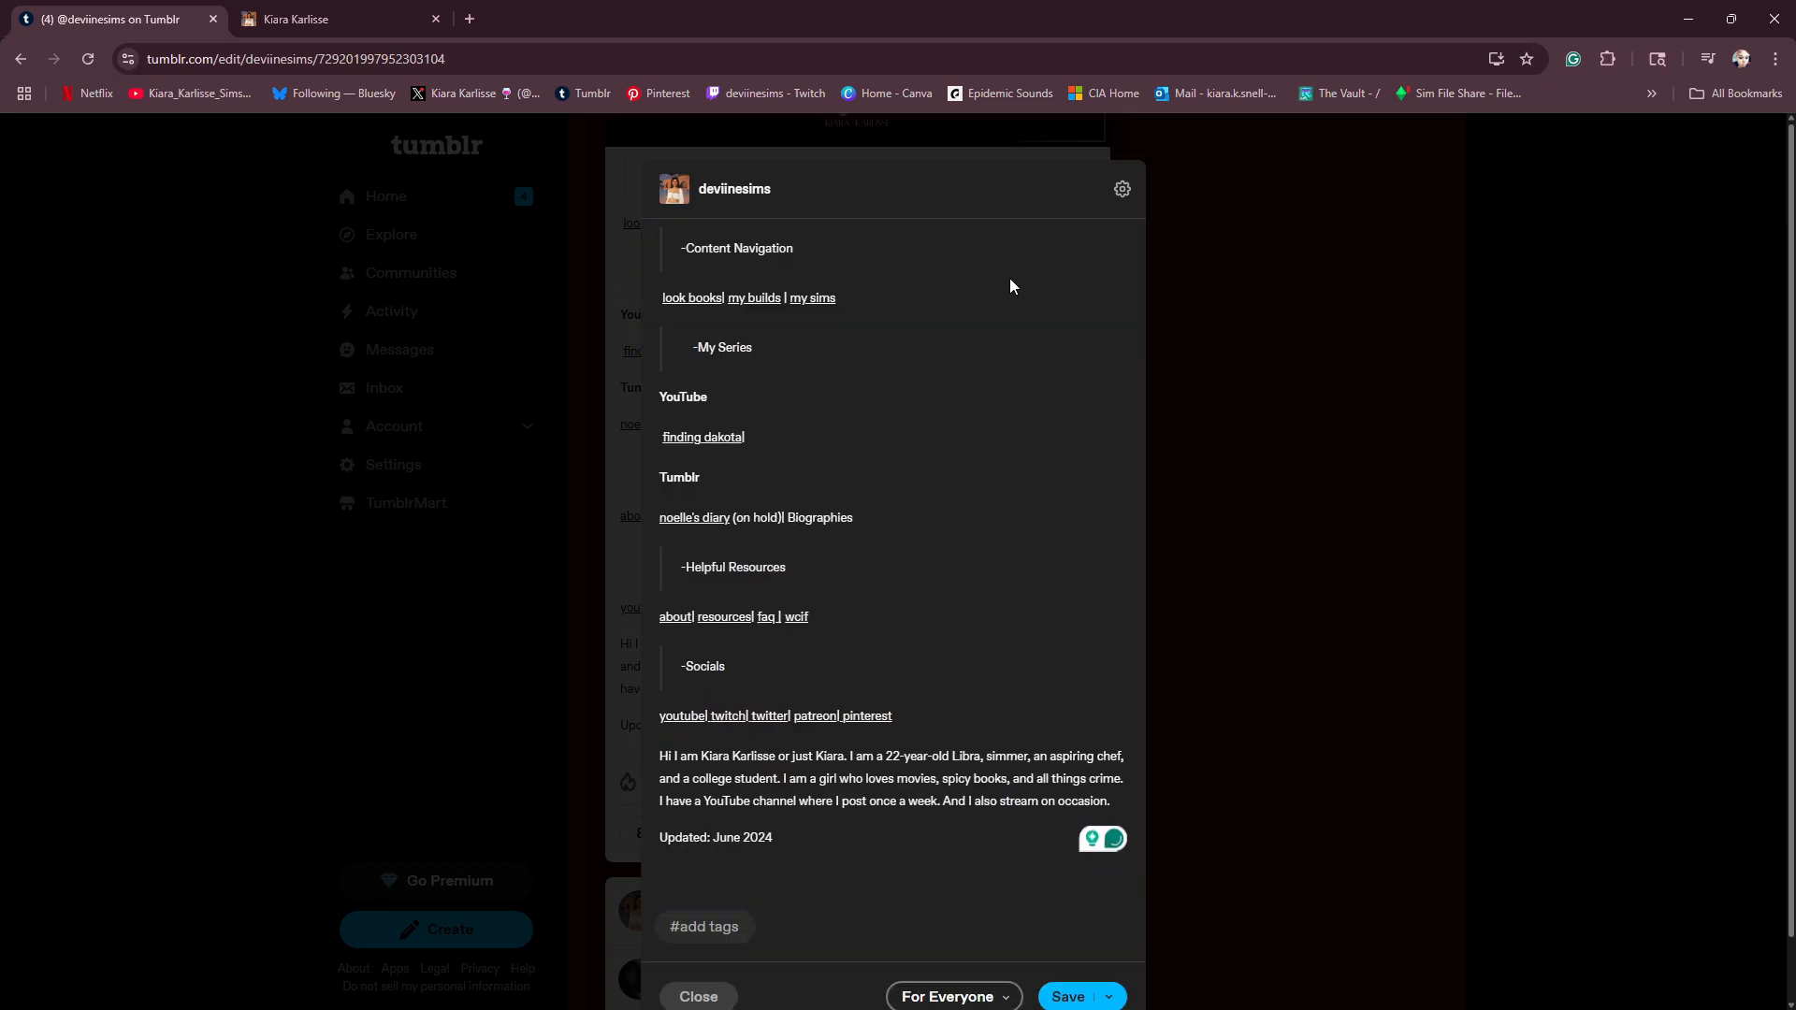
- Upload image 1, the new Navigation banner, from the Tumblr Tags folder in Downloads and place it at the top of the post
click(747, 891)
click(926, 879)
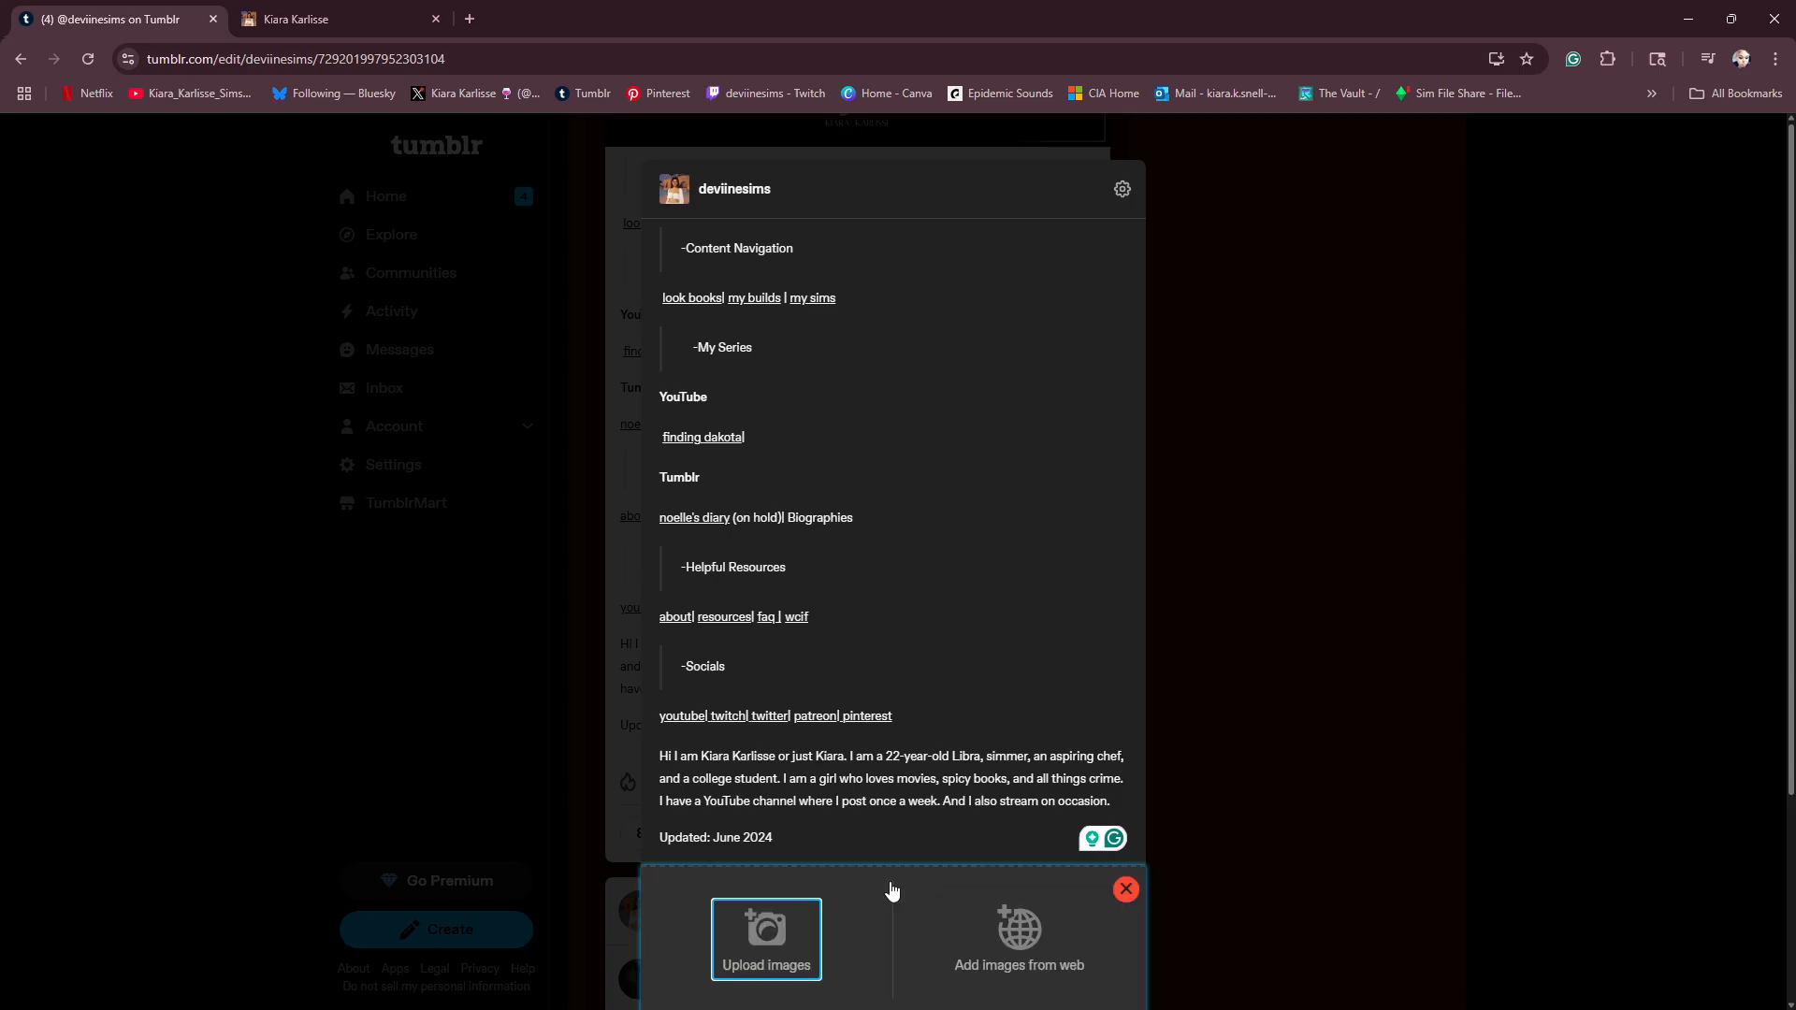
click(791, 940)
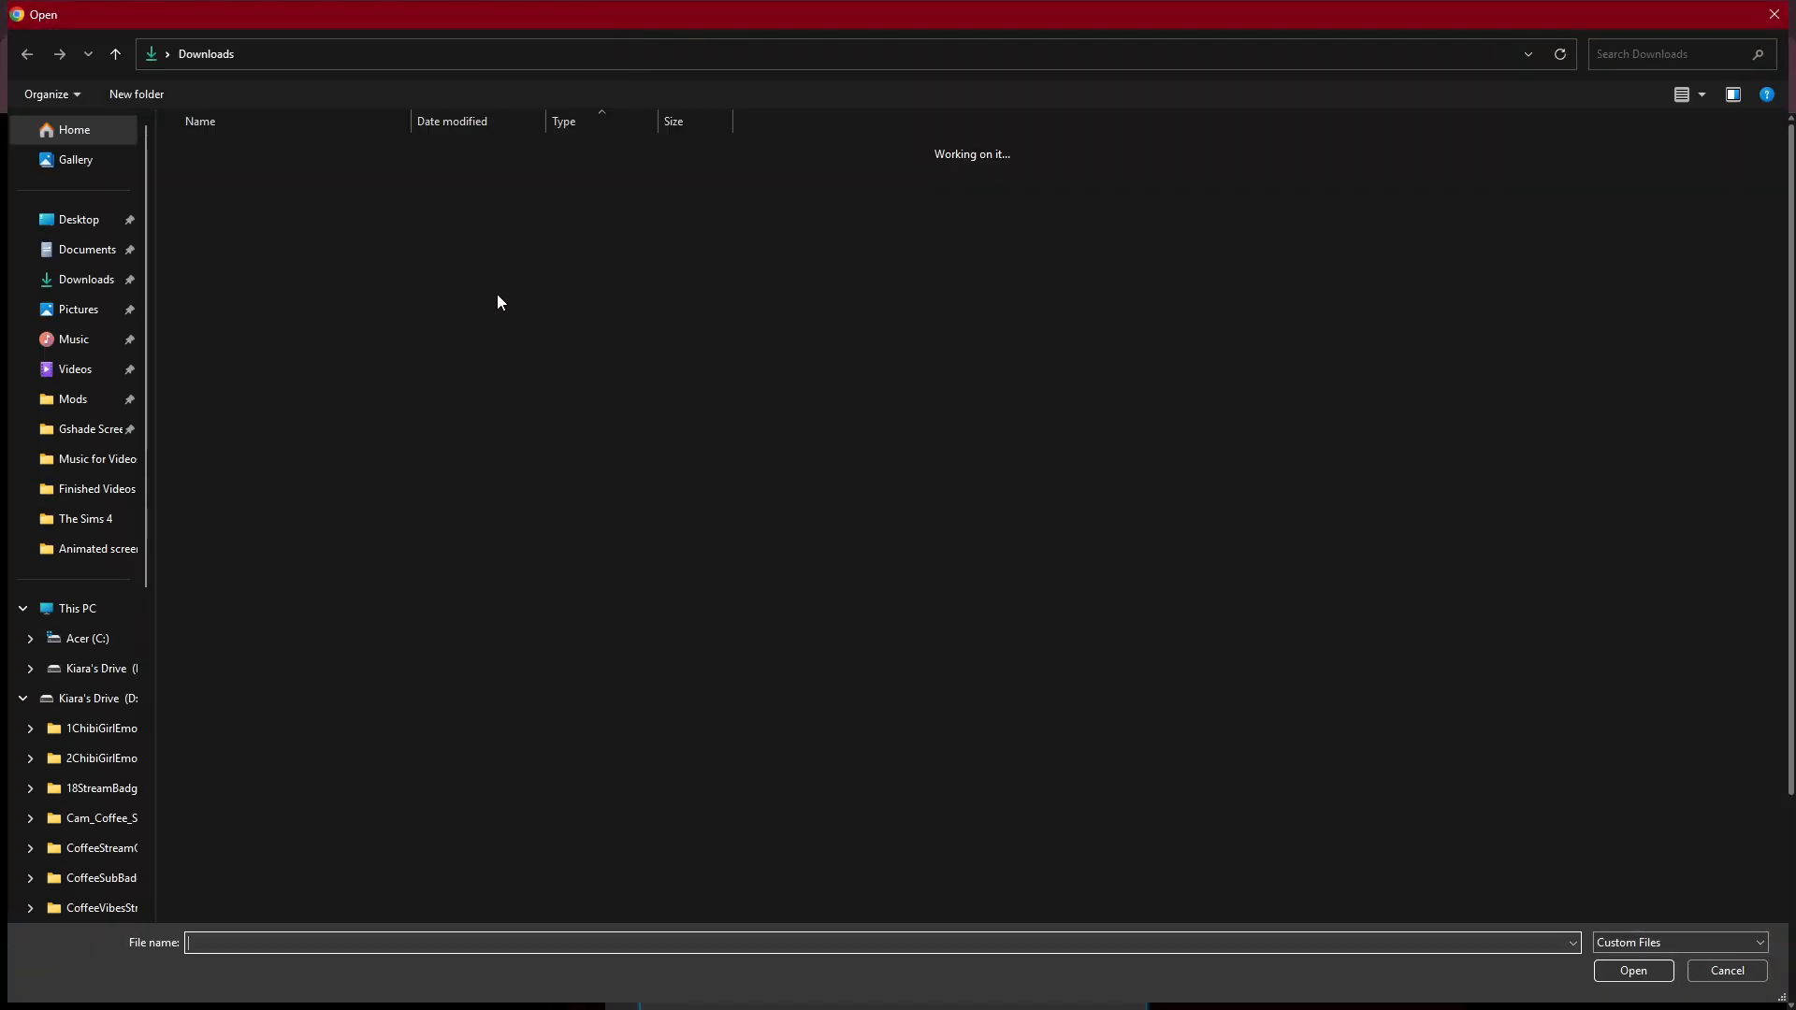
double_click(227, 178)
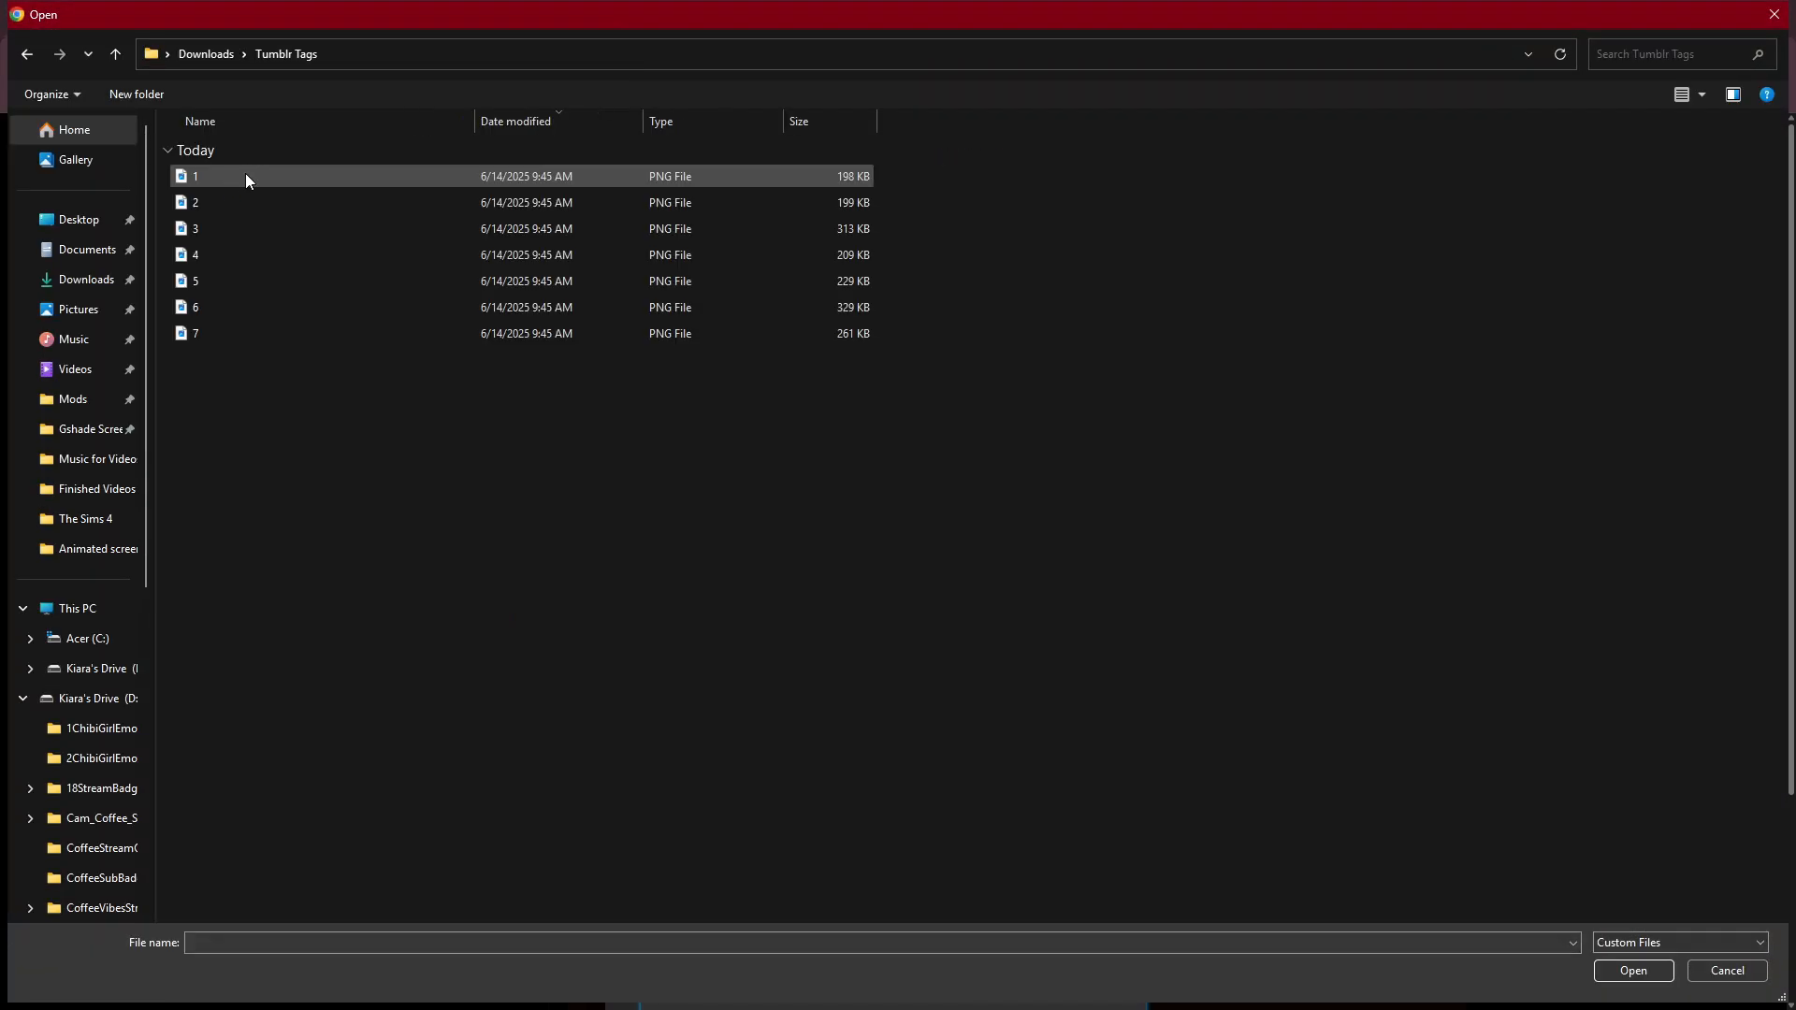
click(789, 187)
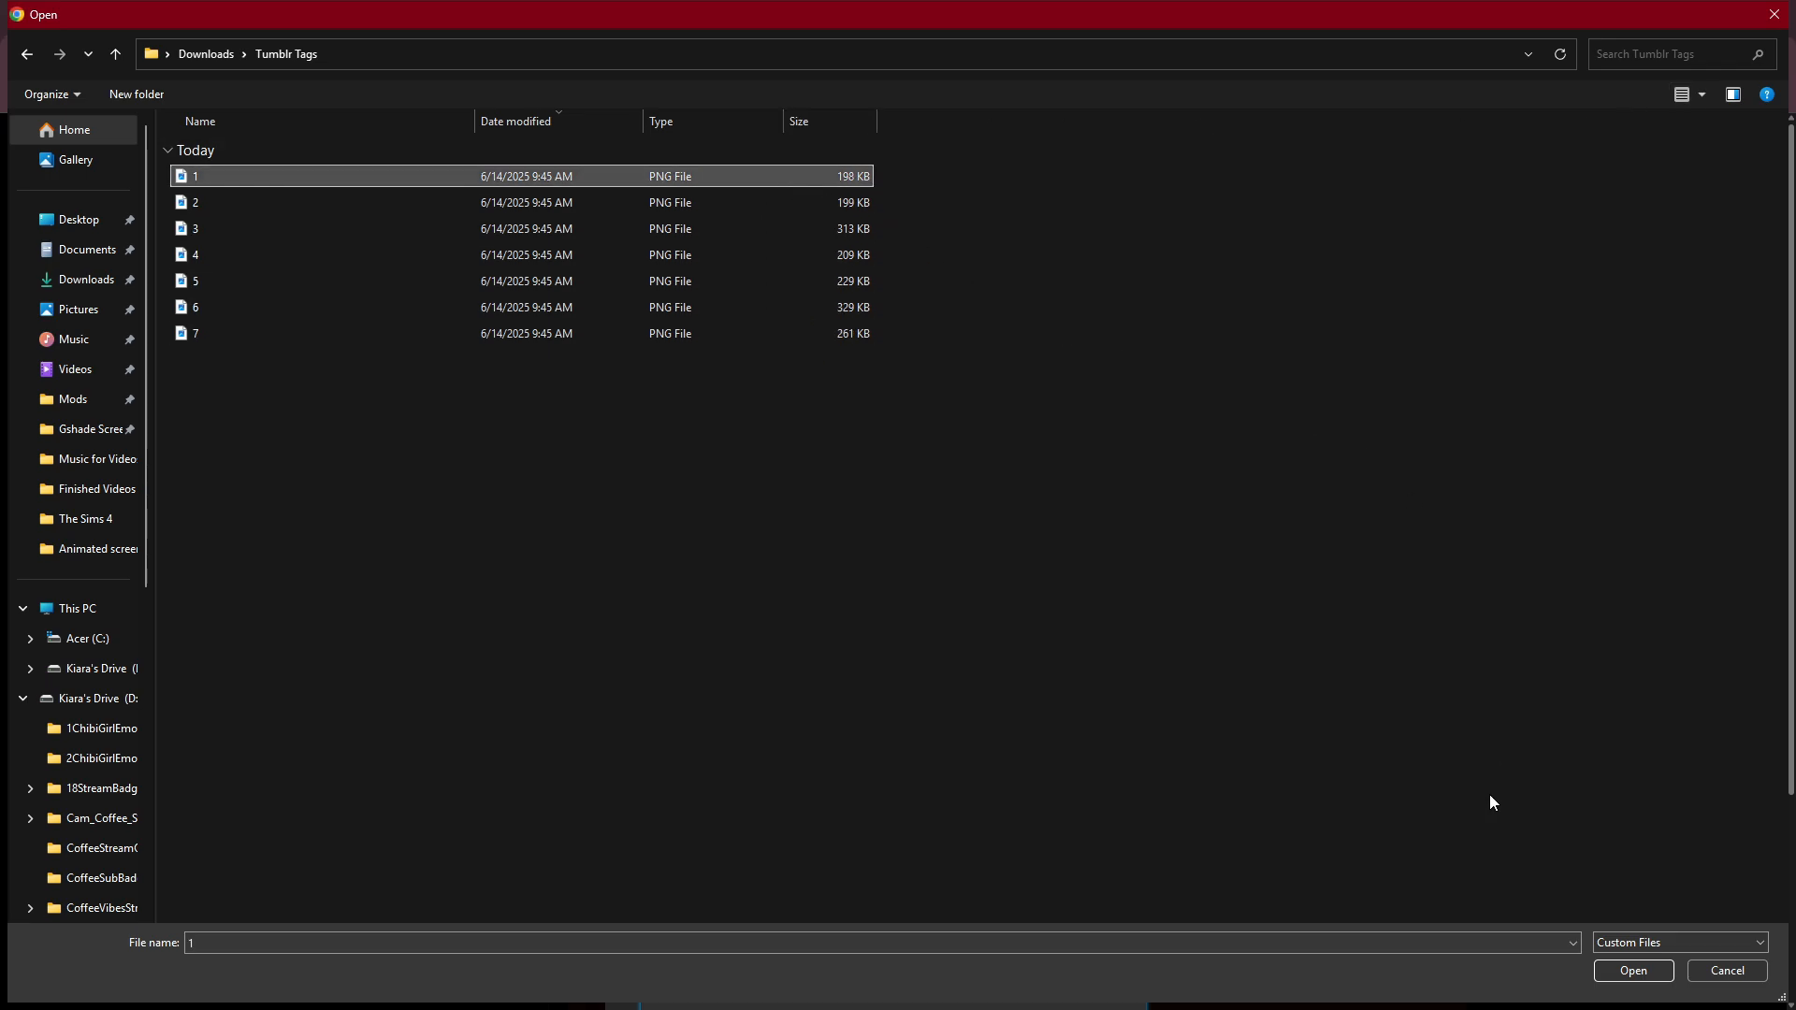
click(1702, 93)
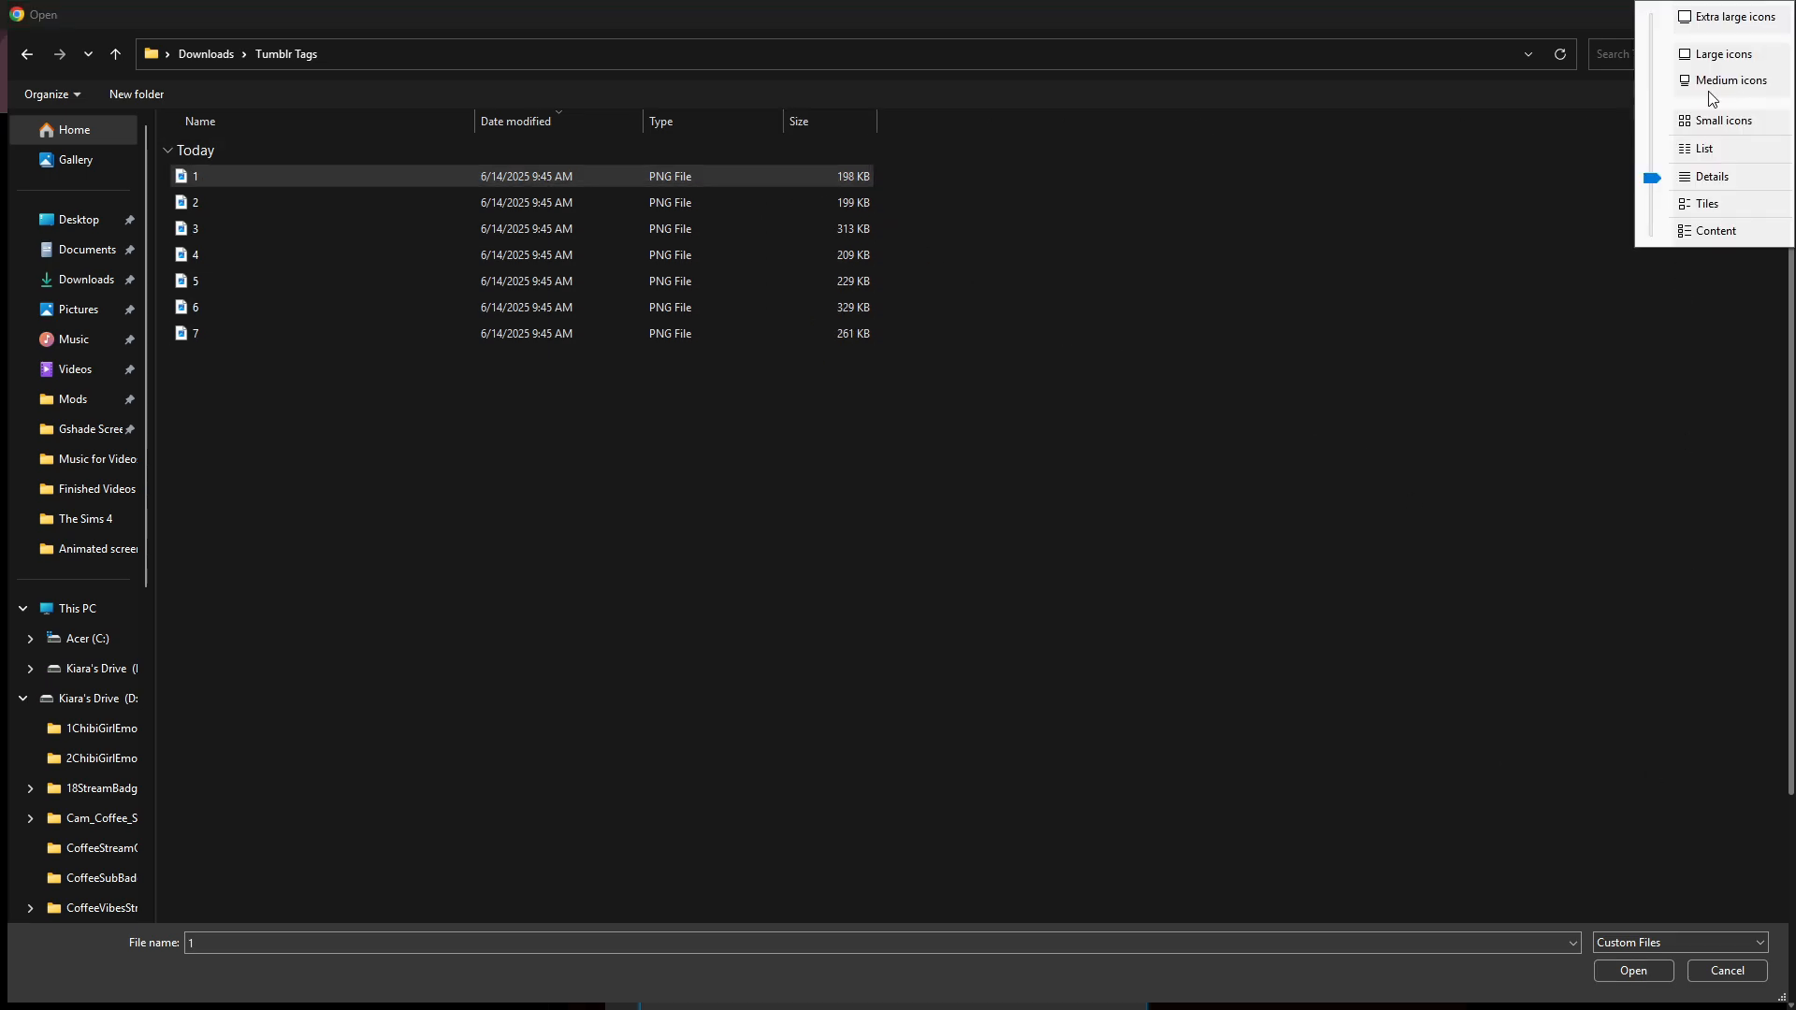
click(1701, 25)
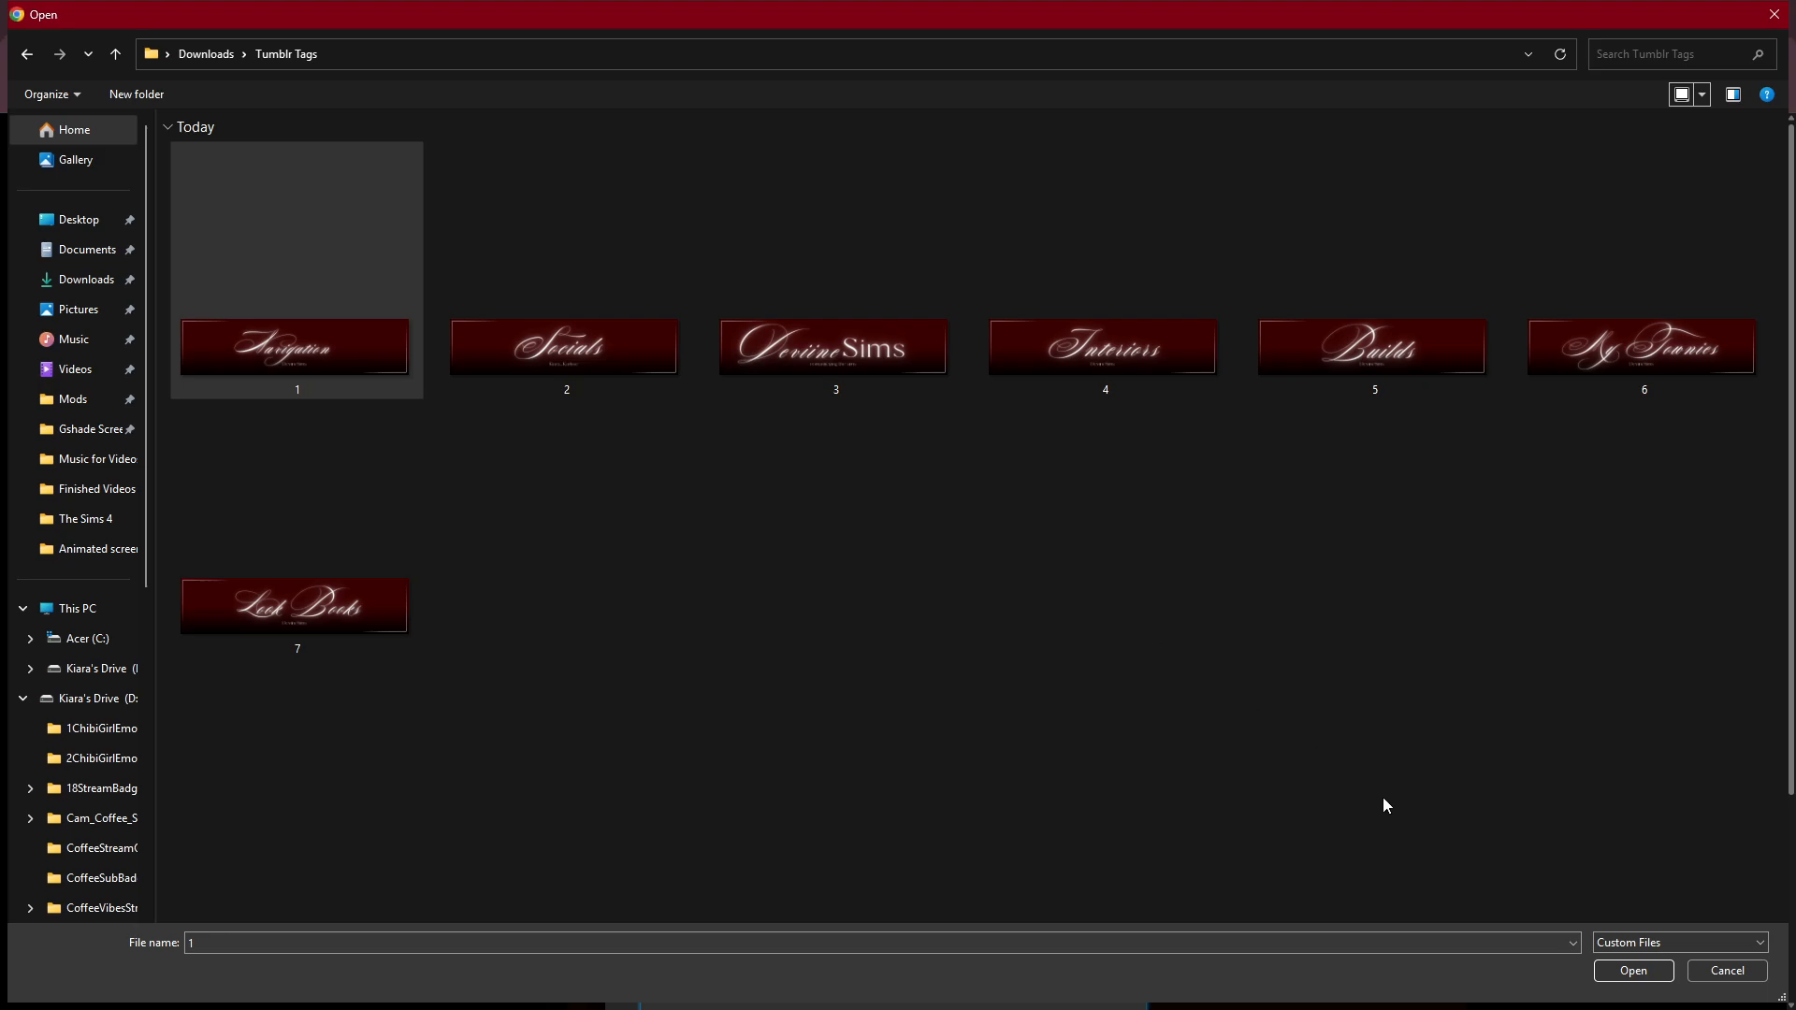
click(1635, 971)
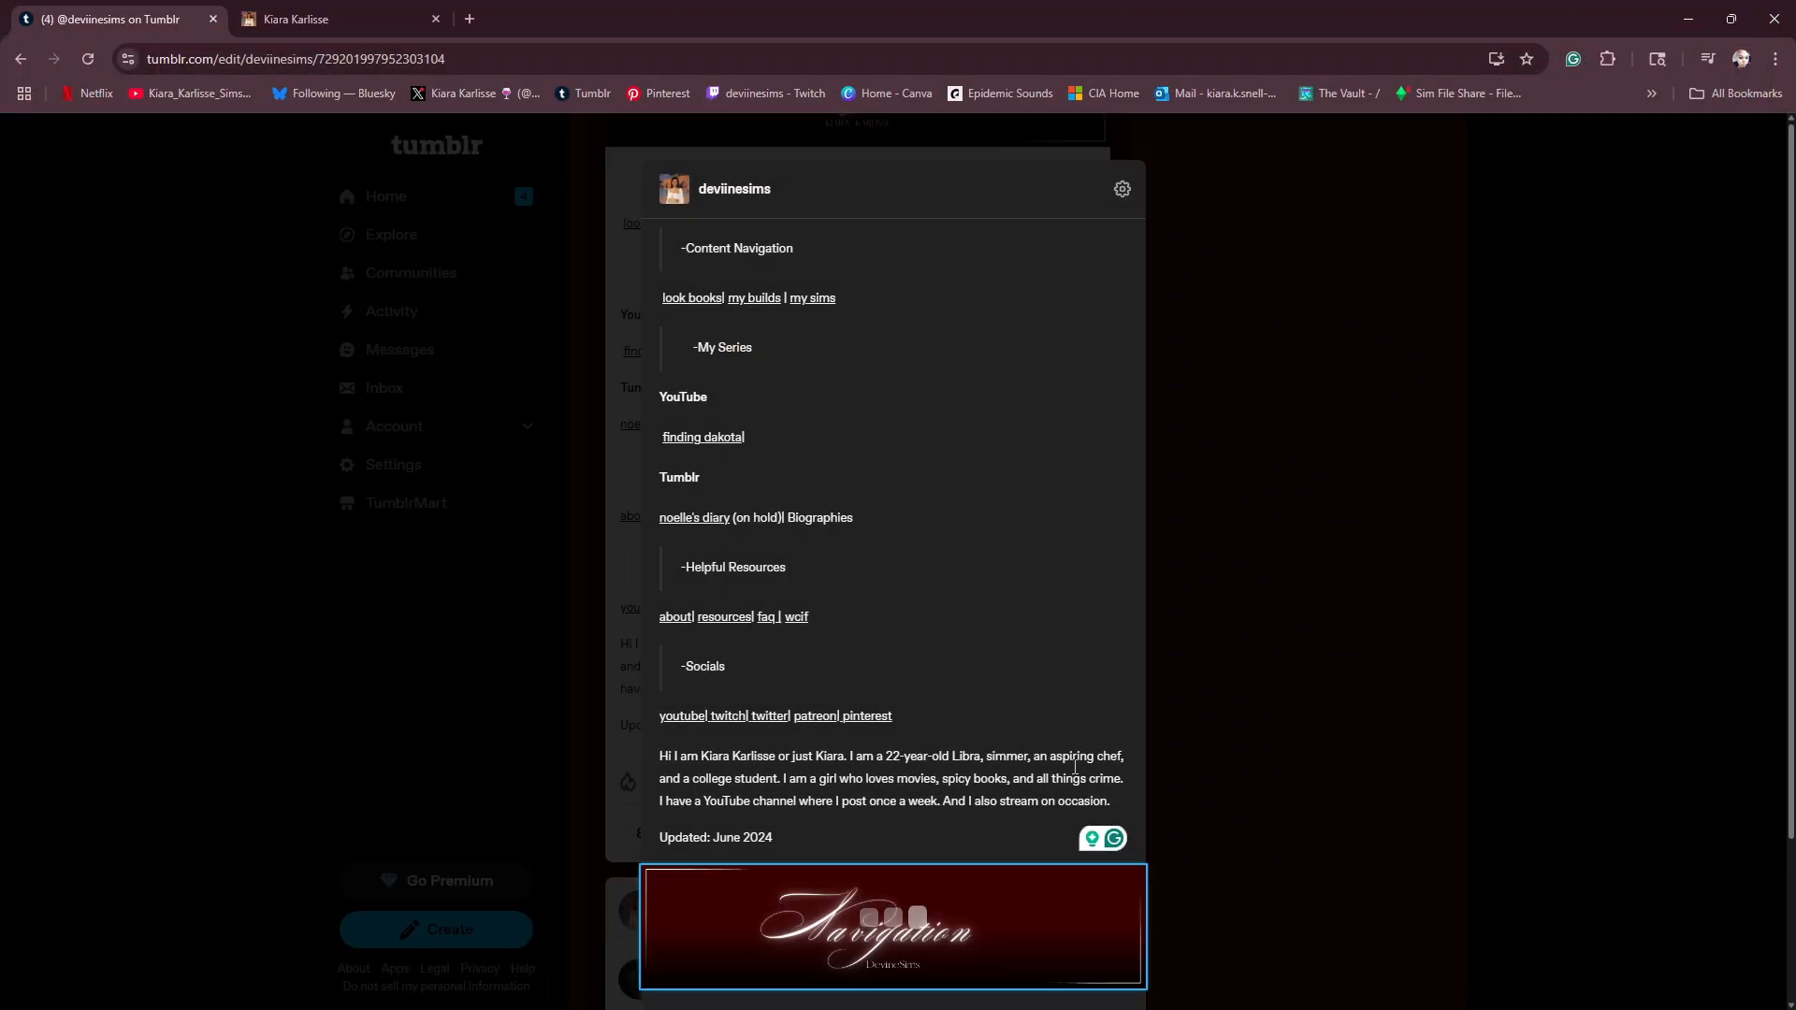
drag(826, 865, 822, 248)
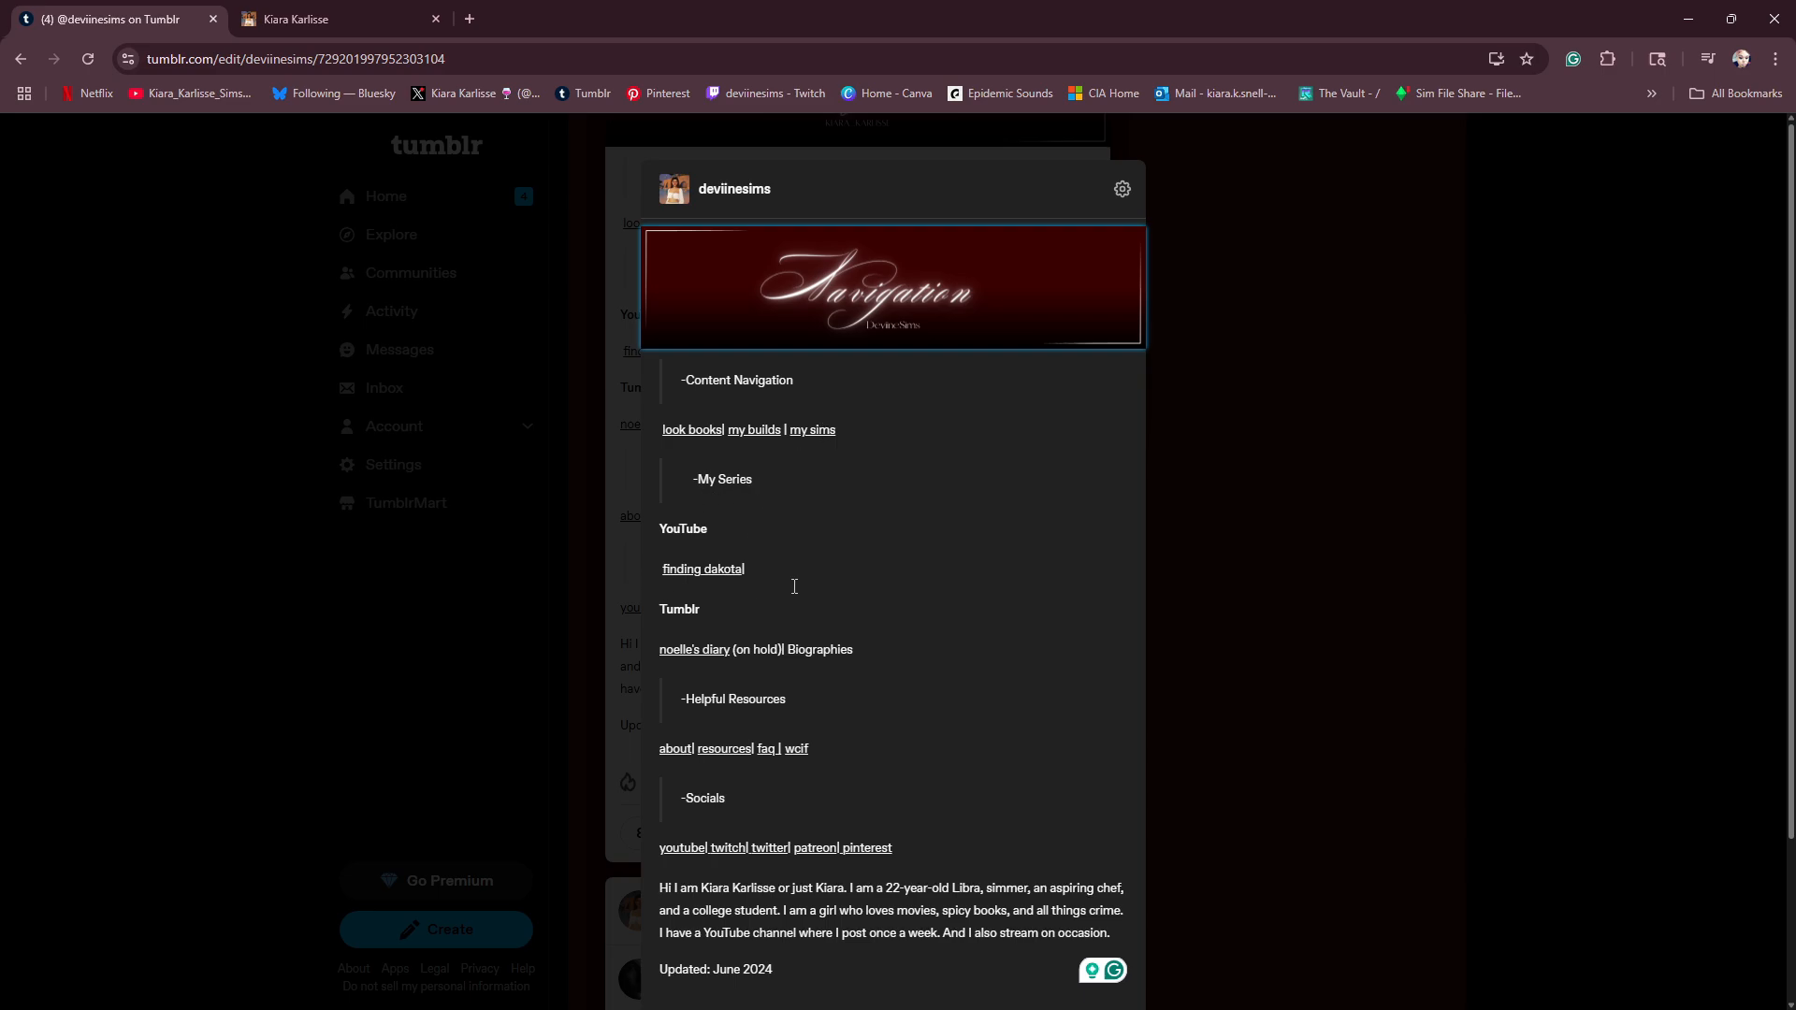
- Open the "finding dakota" link to check where it leads, and close the page it opens
right_click(703, 571)
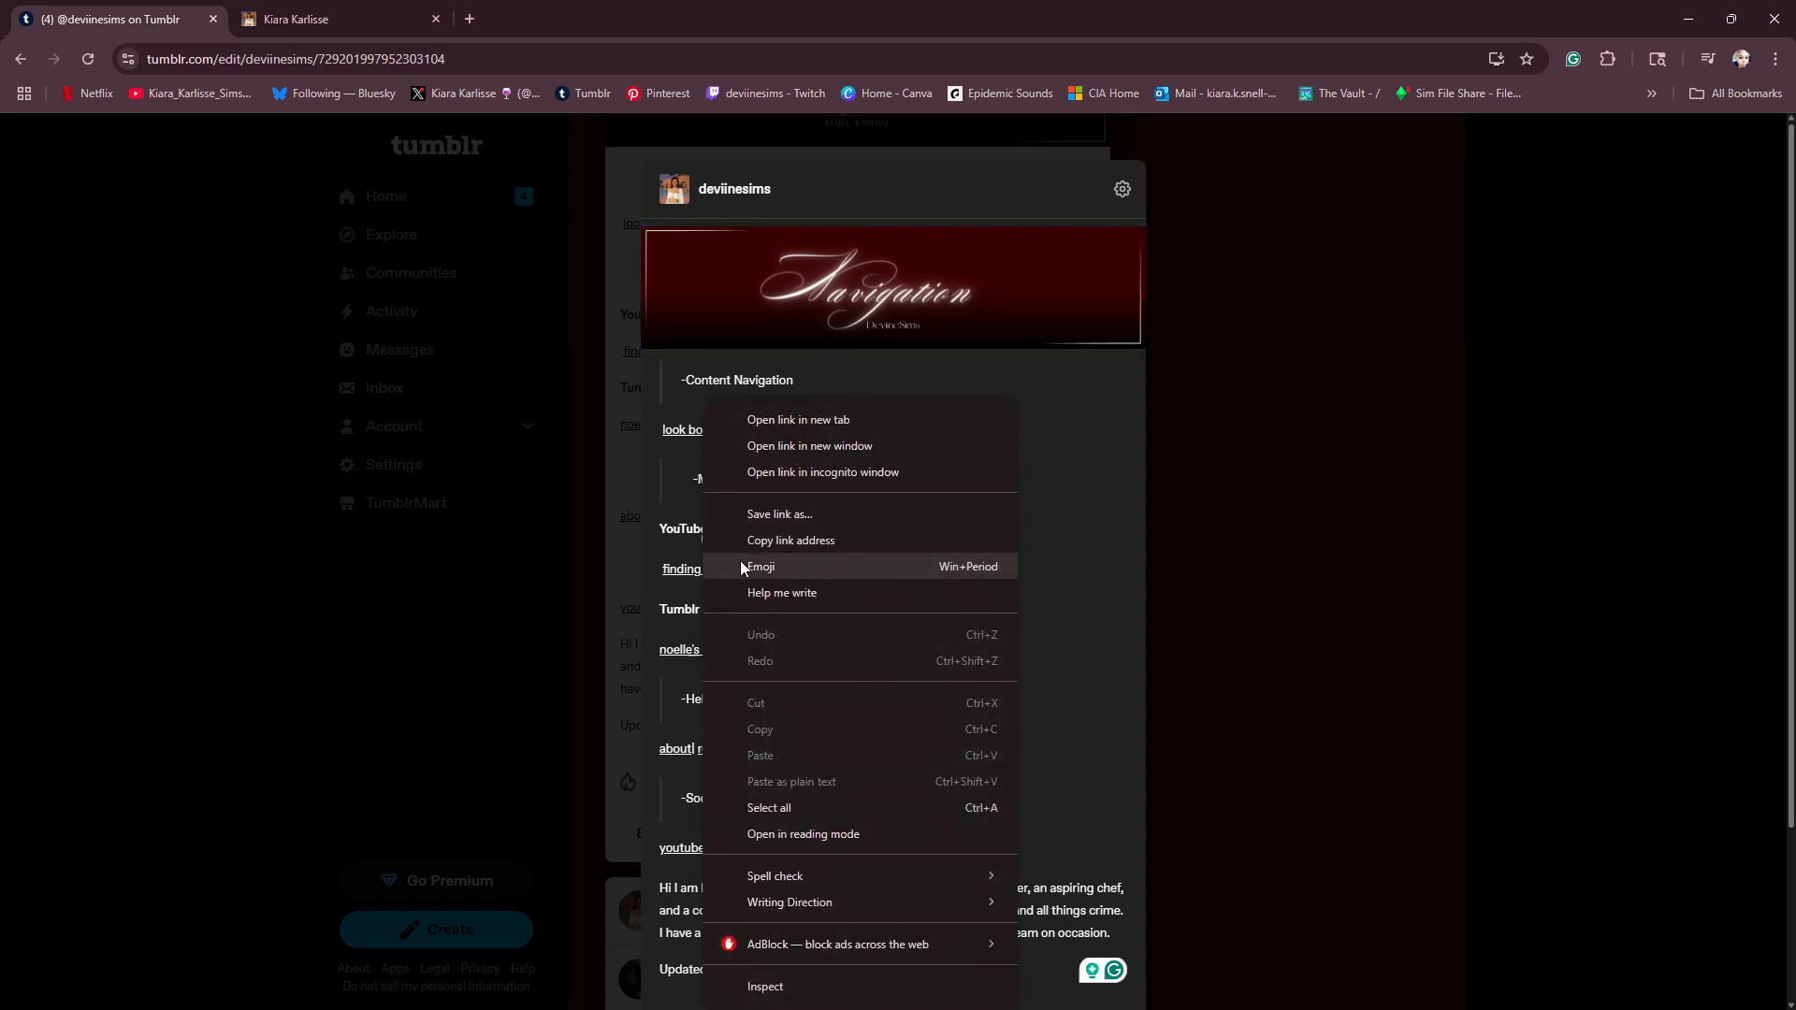
click(1048, 461)
click(710, 569)
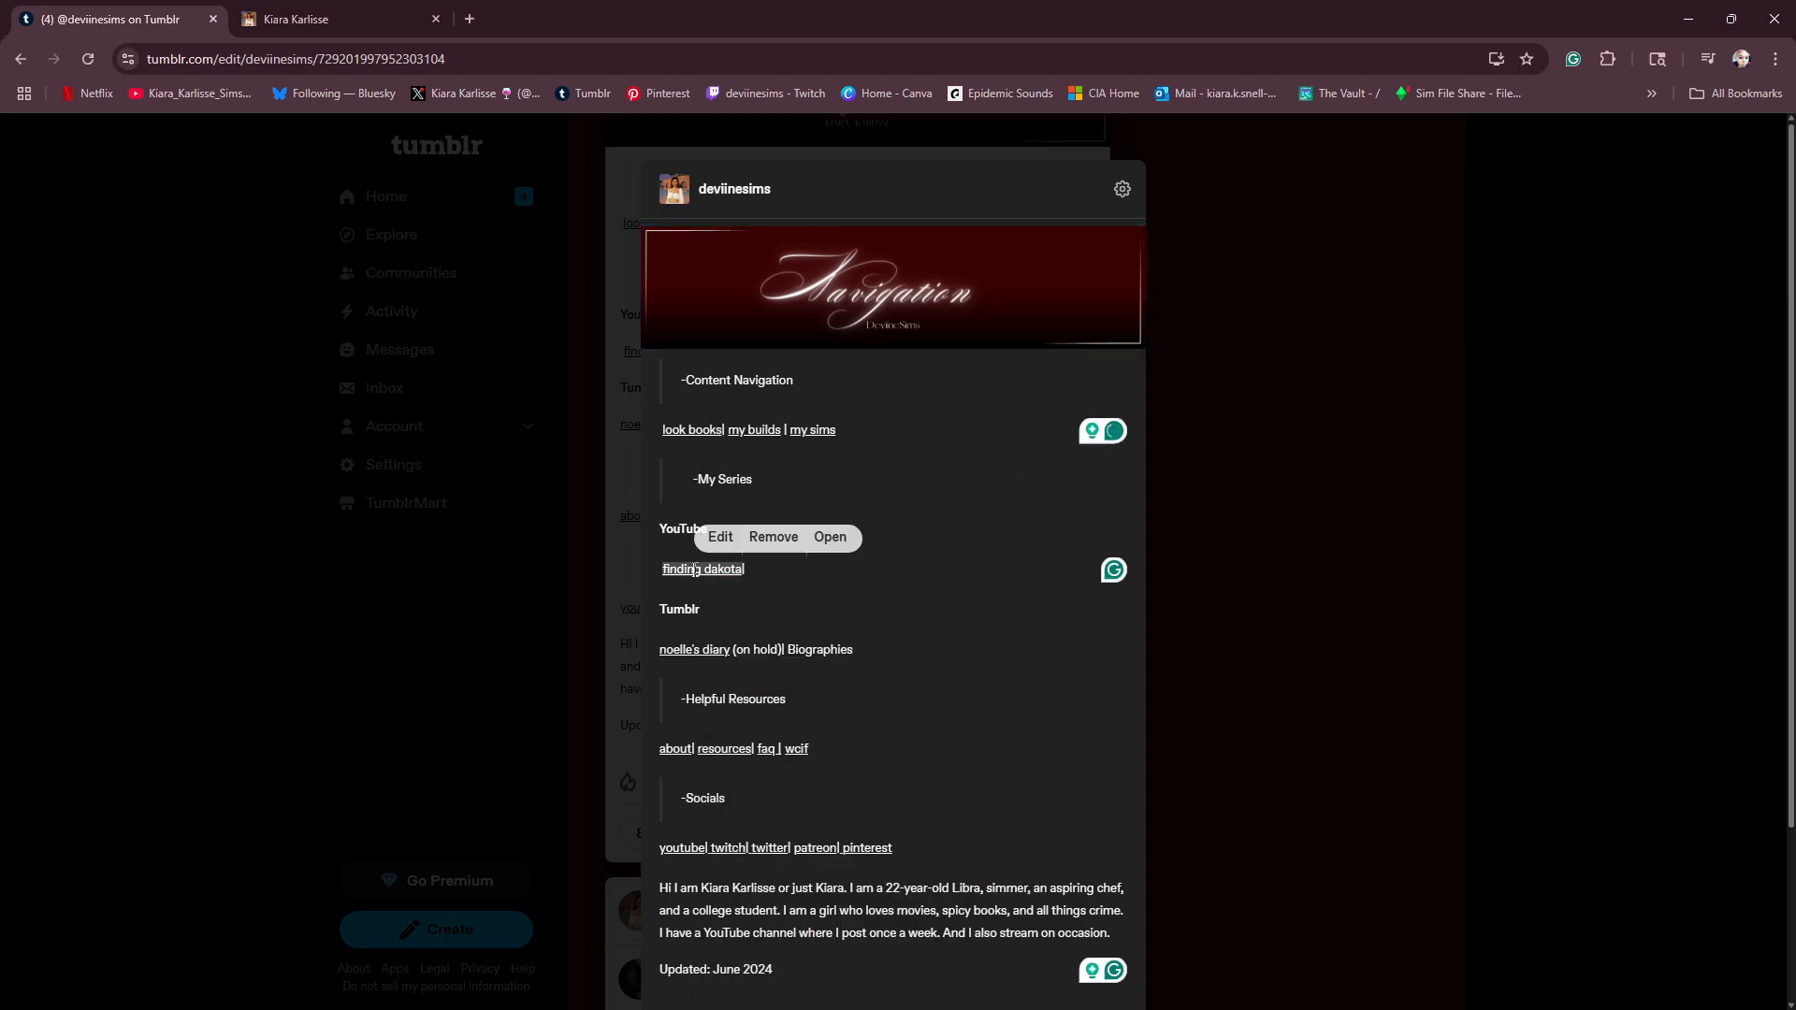
click(832, 536)
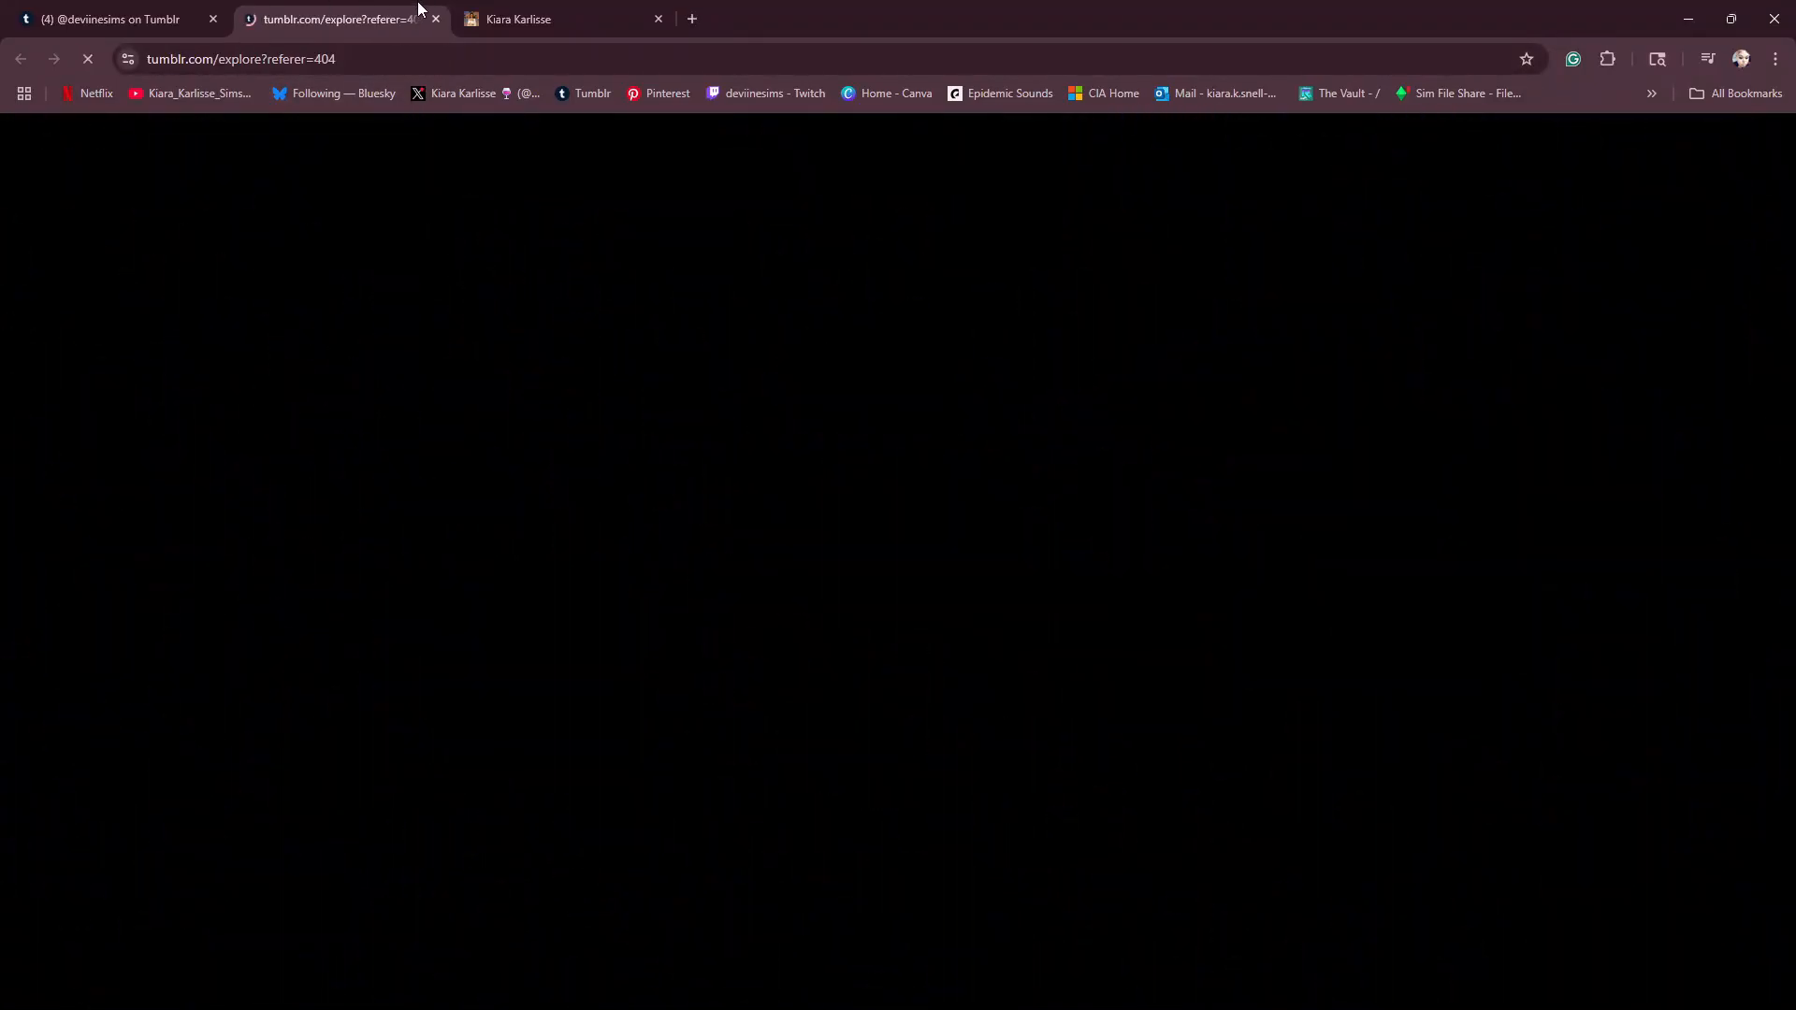
click(437, 23)
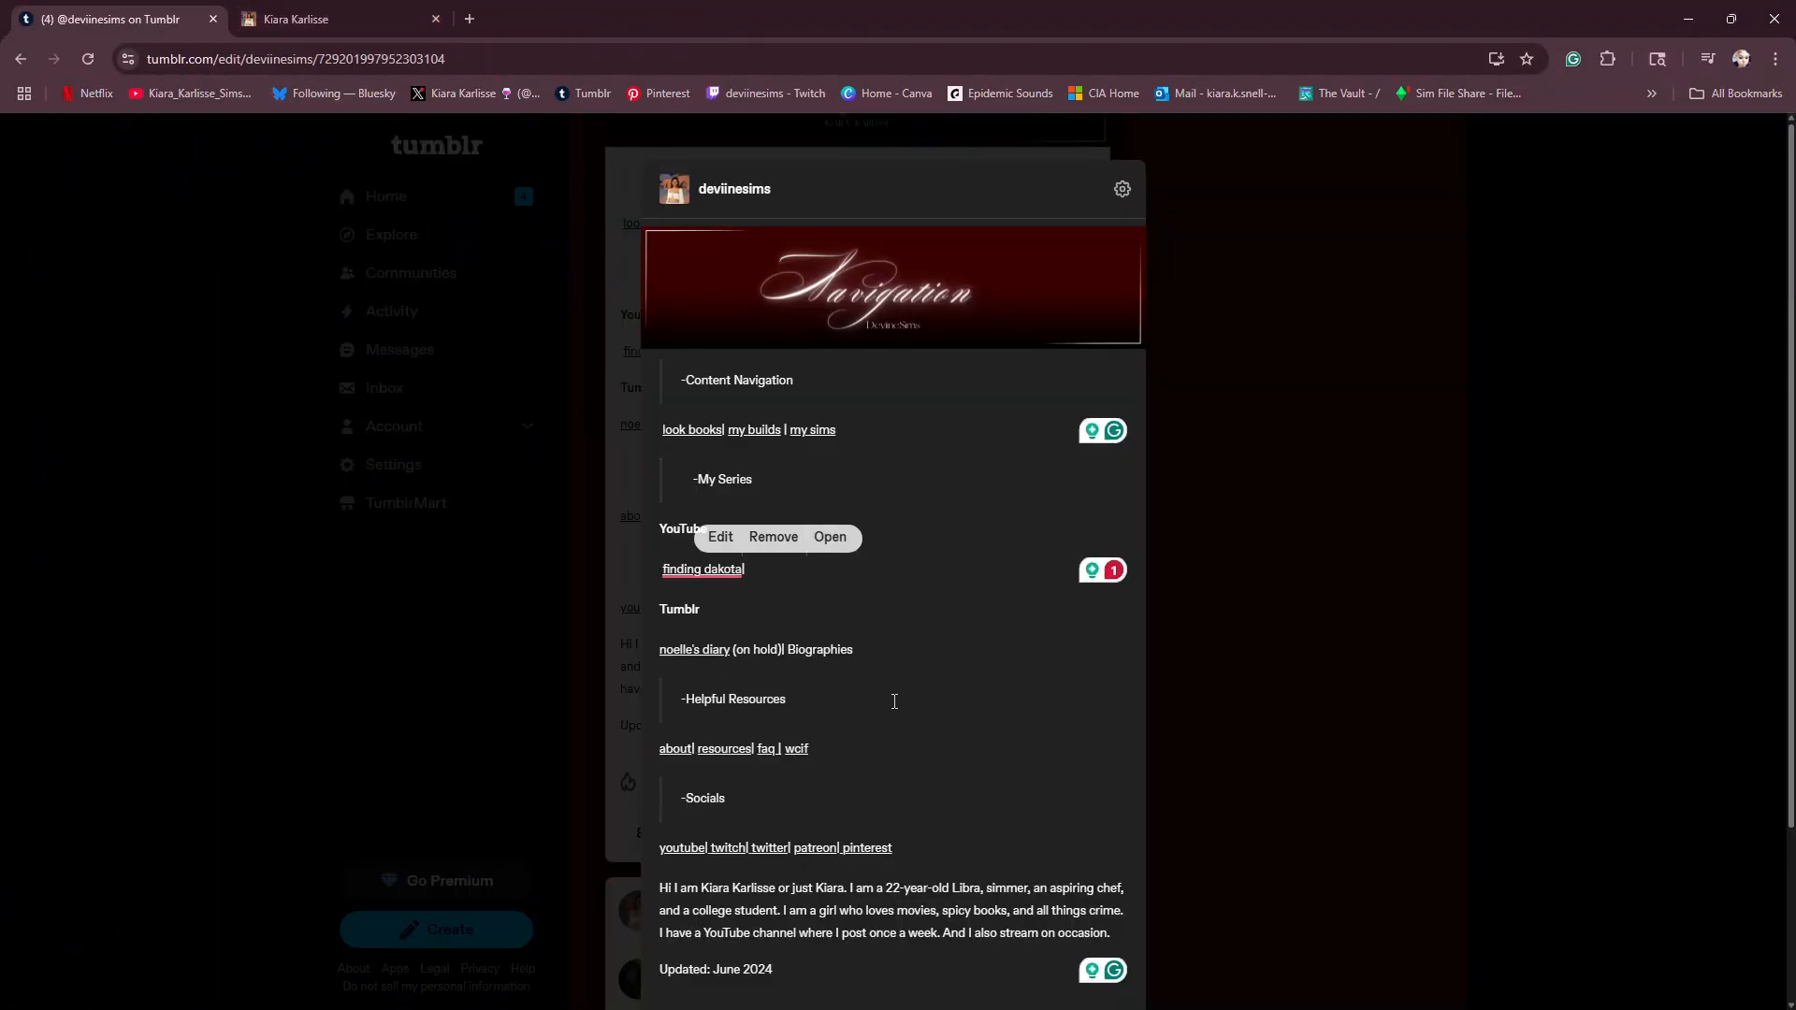
- Replace the "finding dakota" entry under YouTube with "noelle- a city living series"
mouse_move(742, 574)
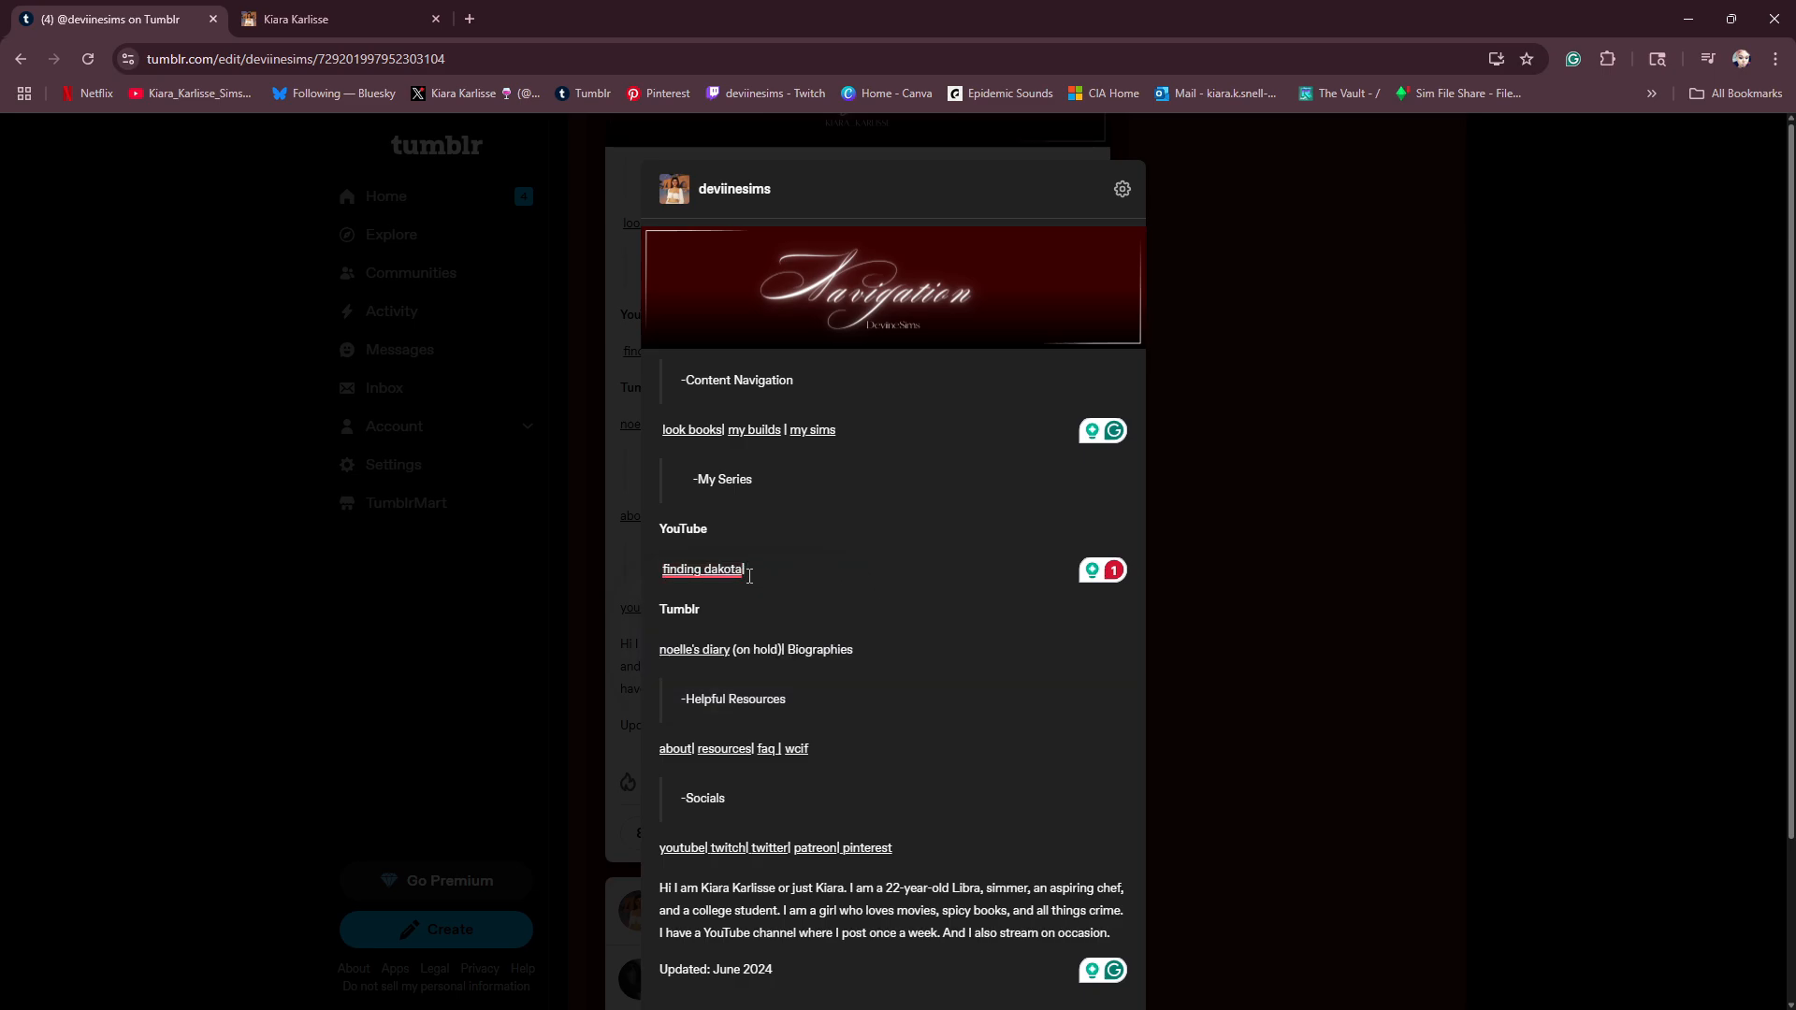
drag(752, 572, 663, 575)
key(BackSpace)
text(noelle- acity)
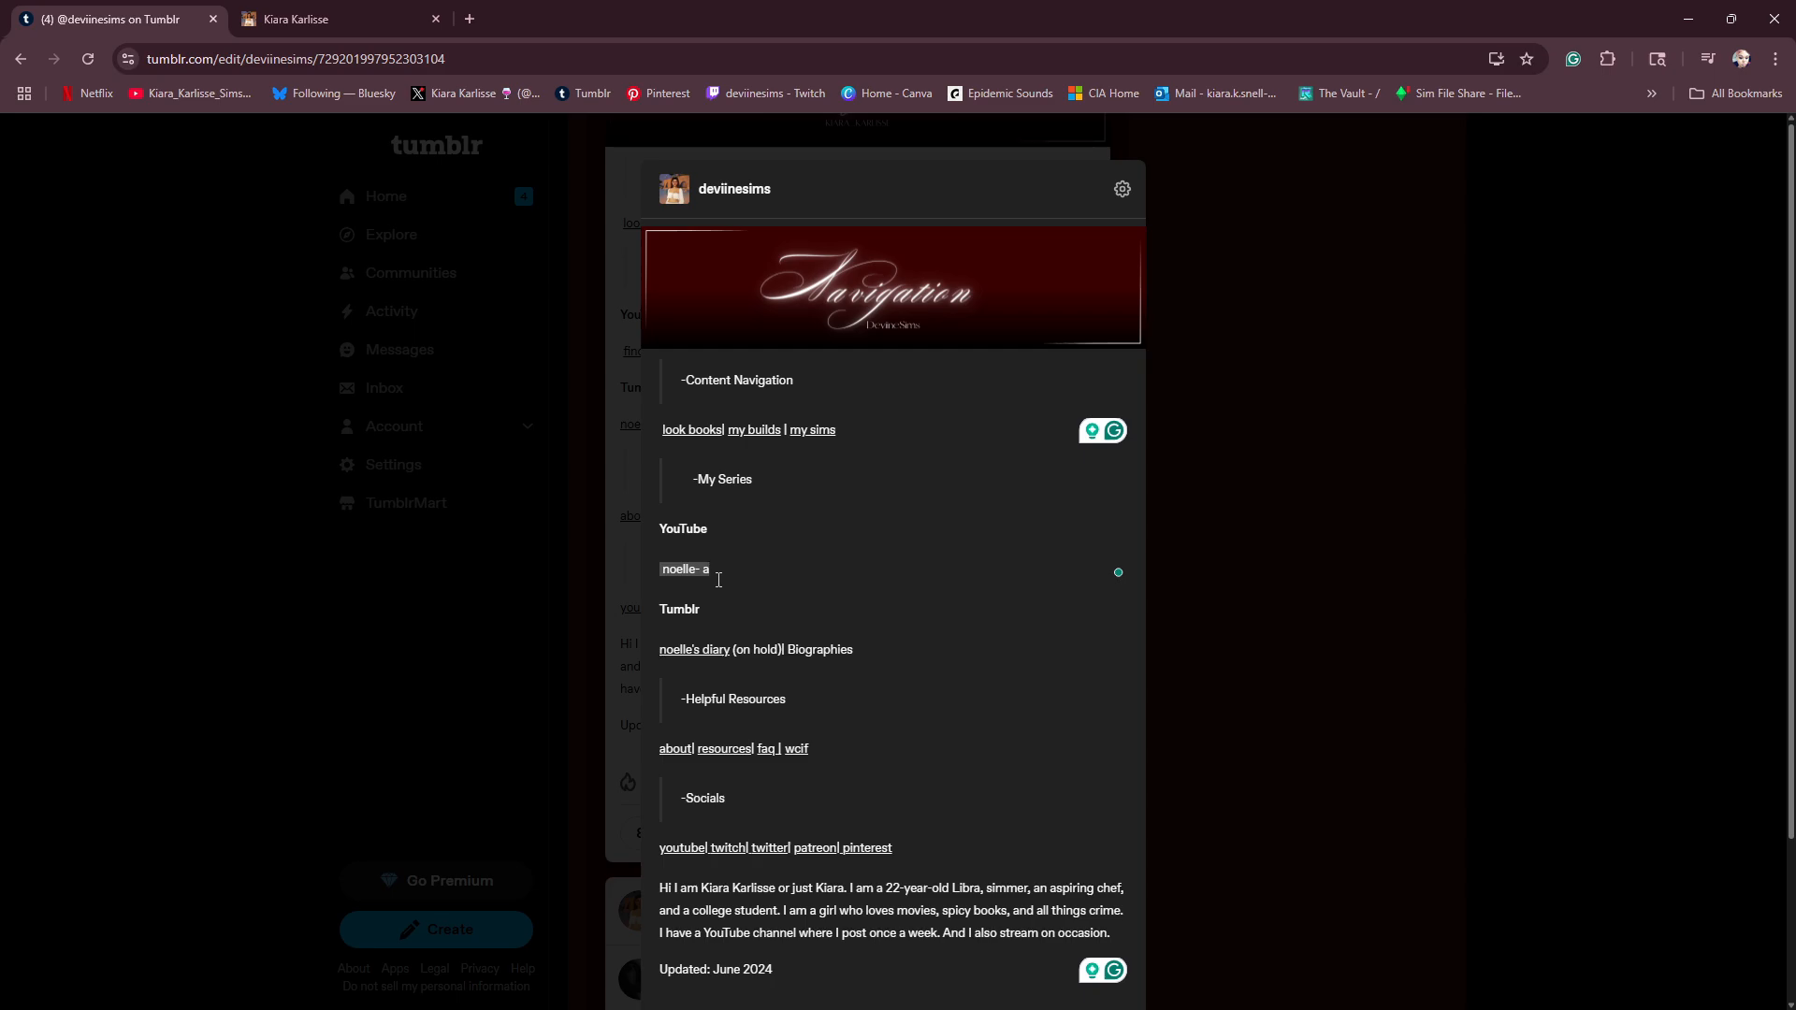
key(BackSpace)
key(BackSpace)
key(BackSpace)
text(city living series)
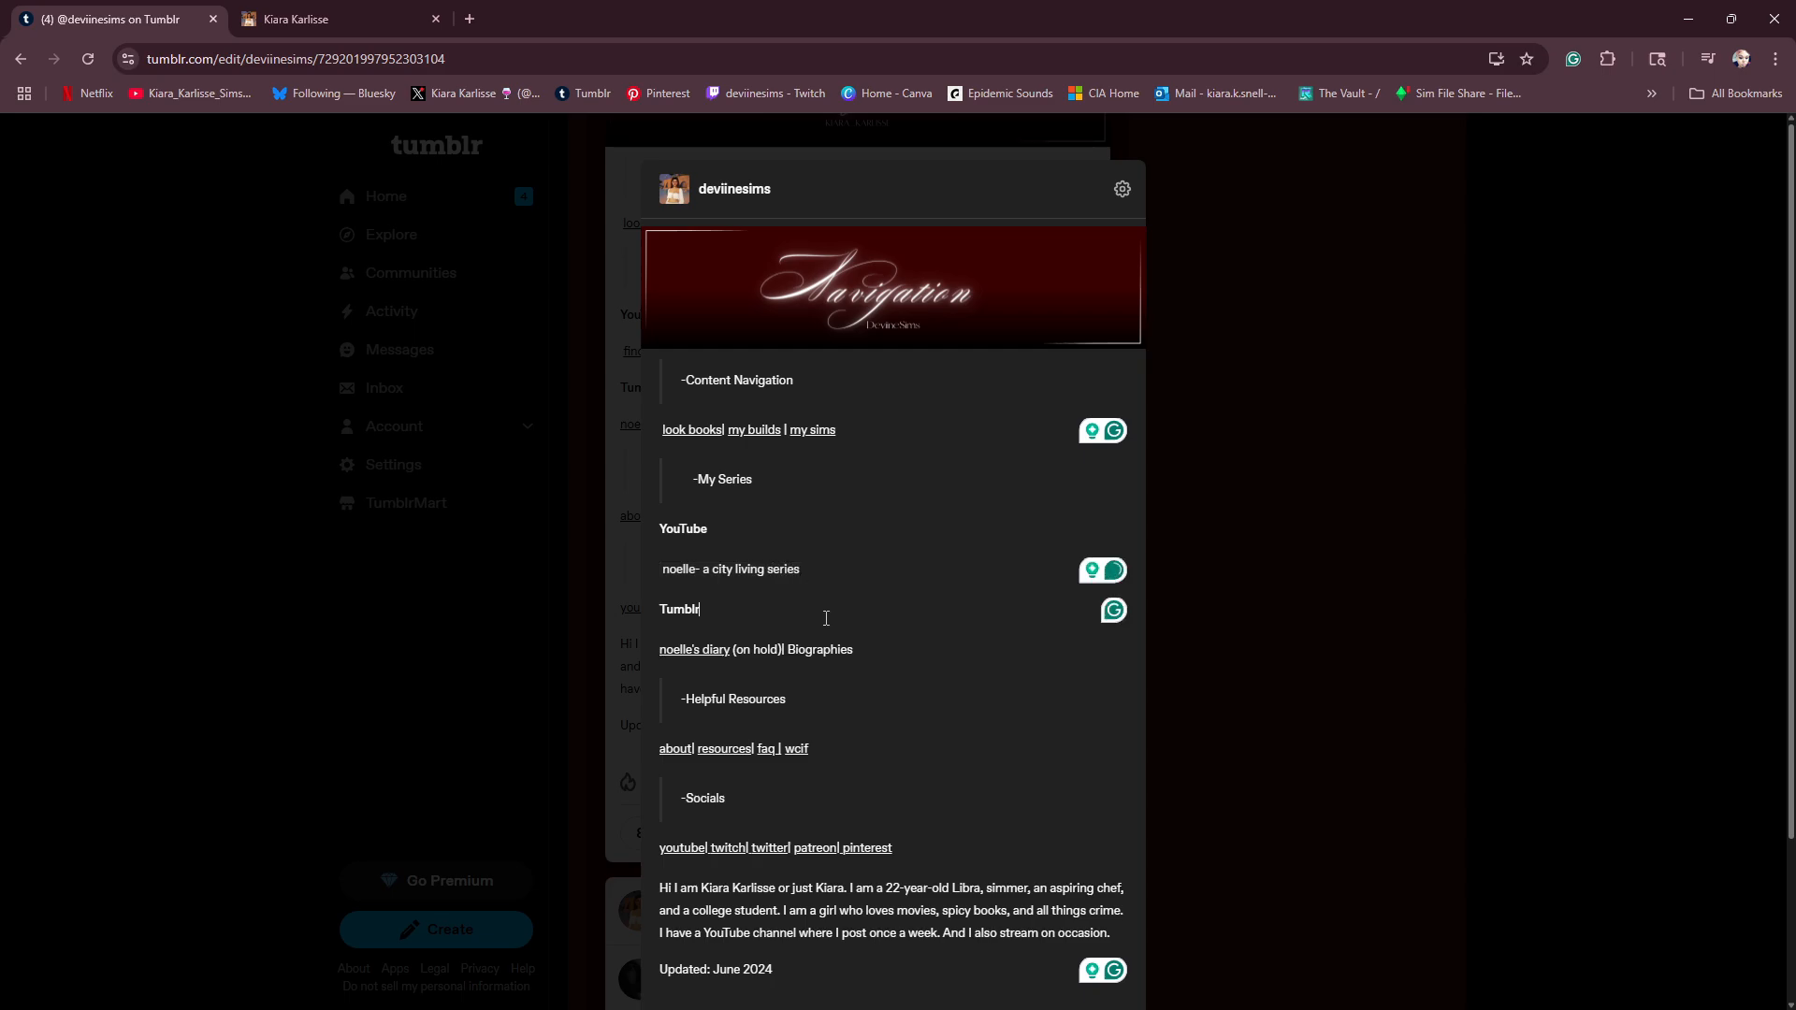
- Replace the whole entry line under the Tumblr heading with "Simself" and format it as small text like the other entries
click(734, 653)
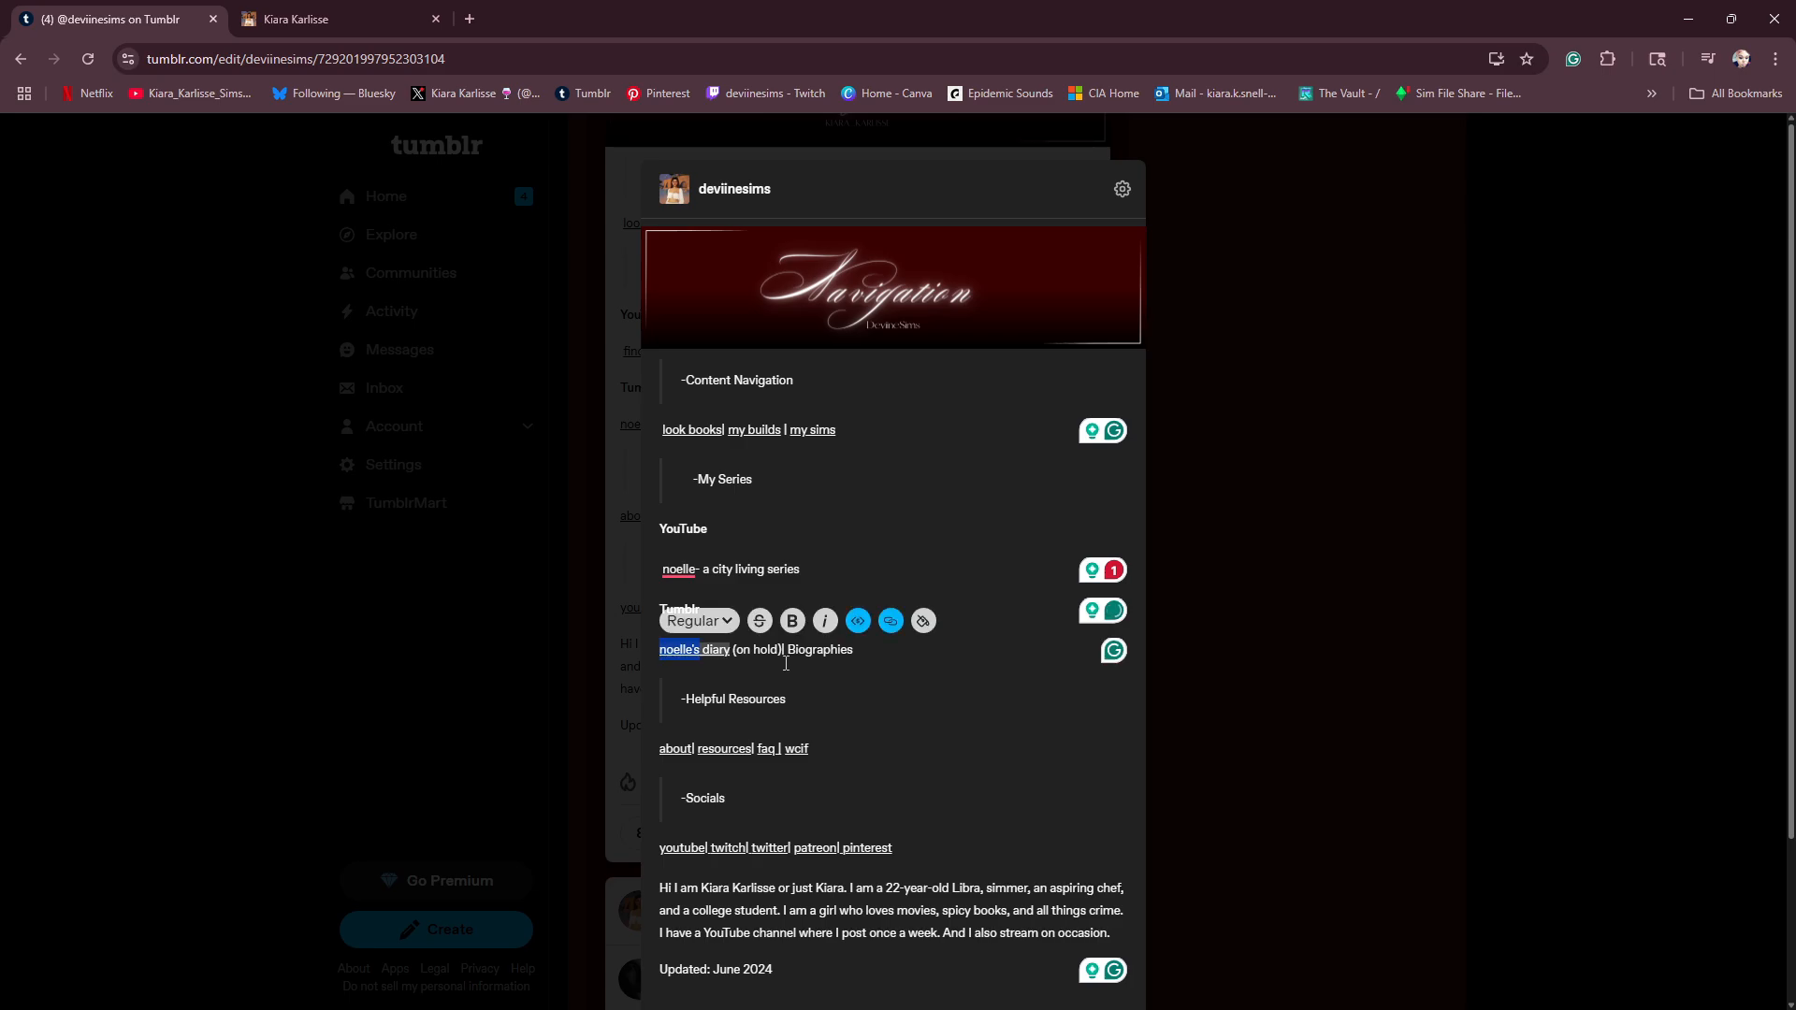
click(877, 660)
drag(864, 653, 660, 653)
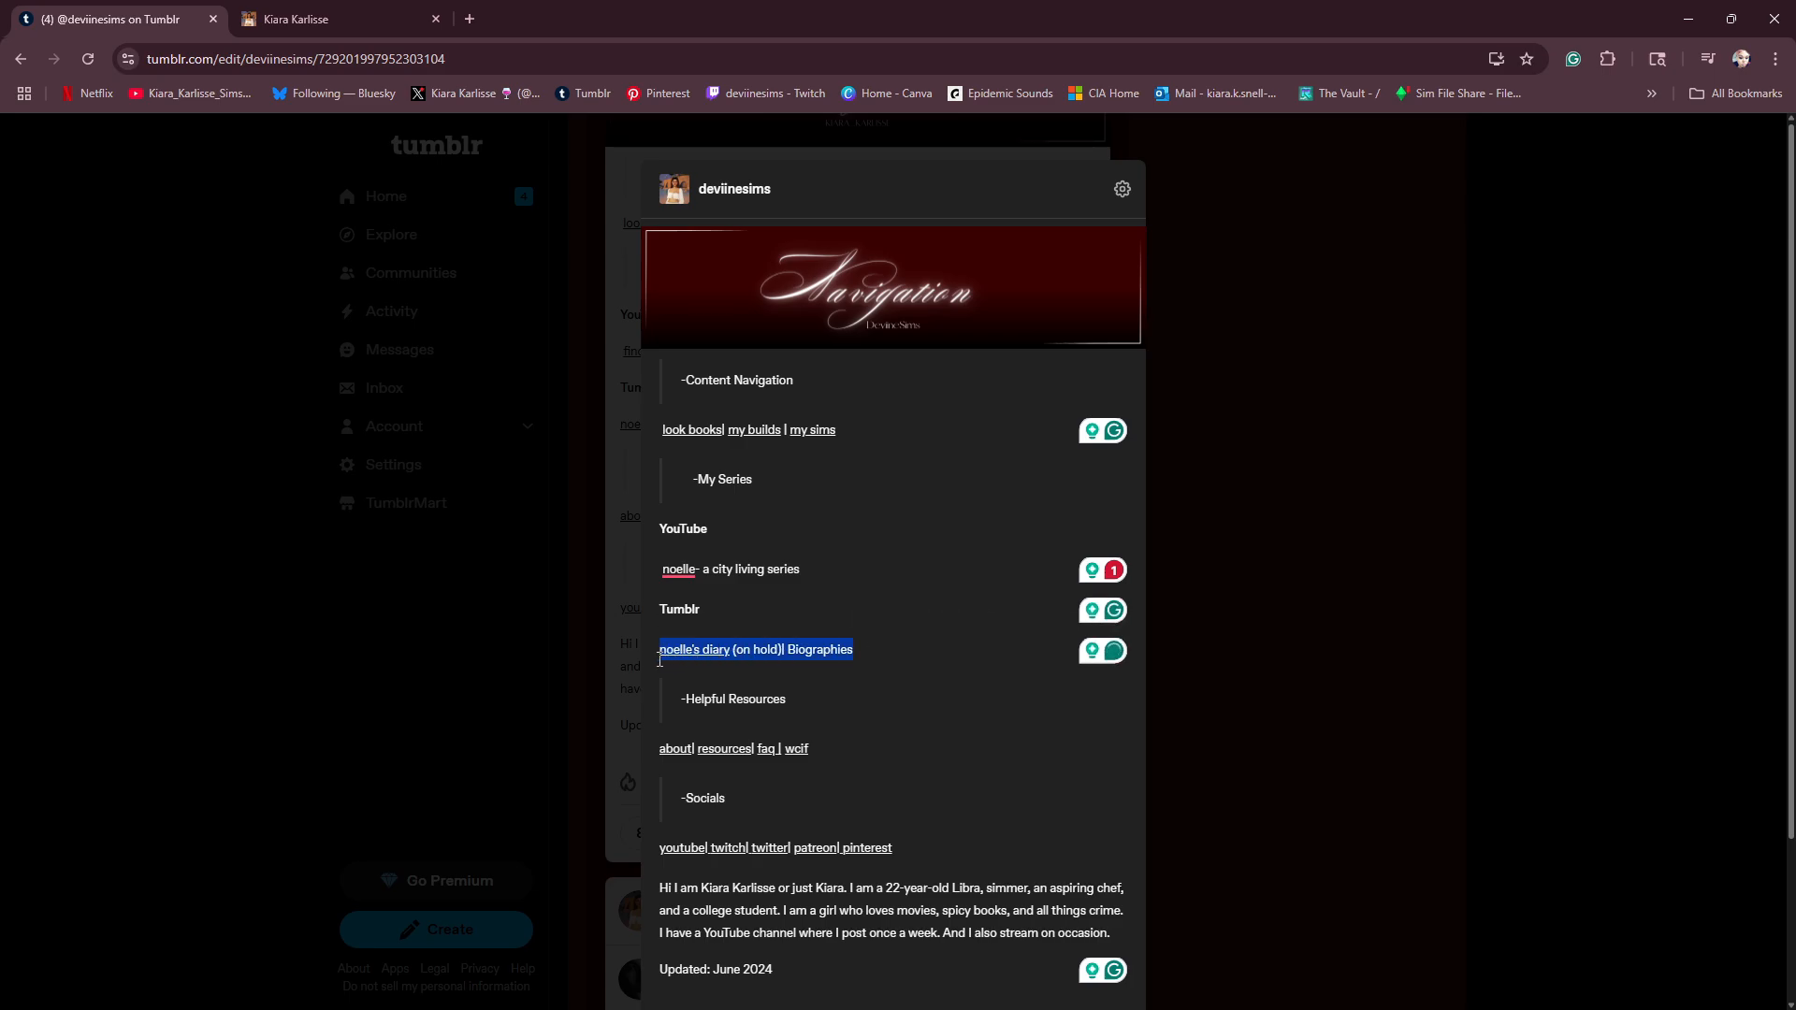
key(BackSpace)
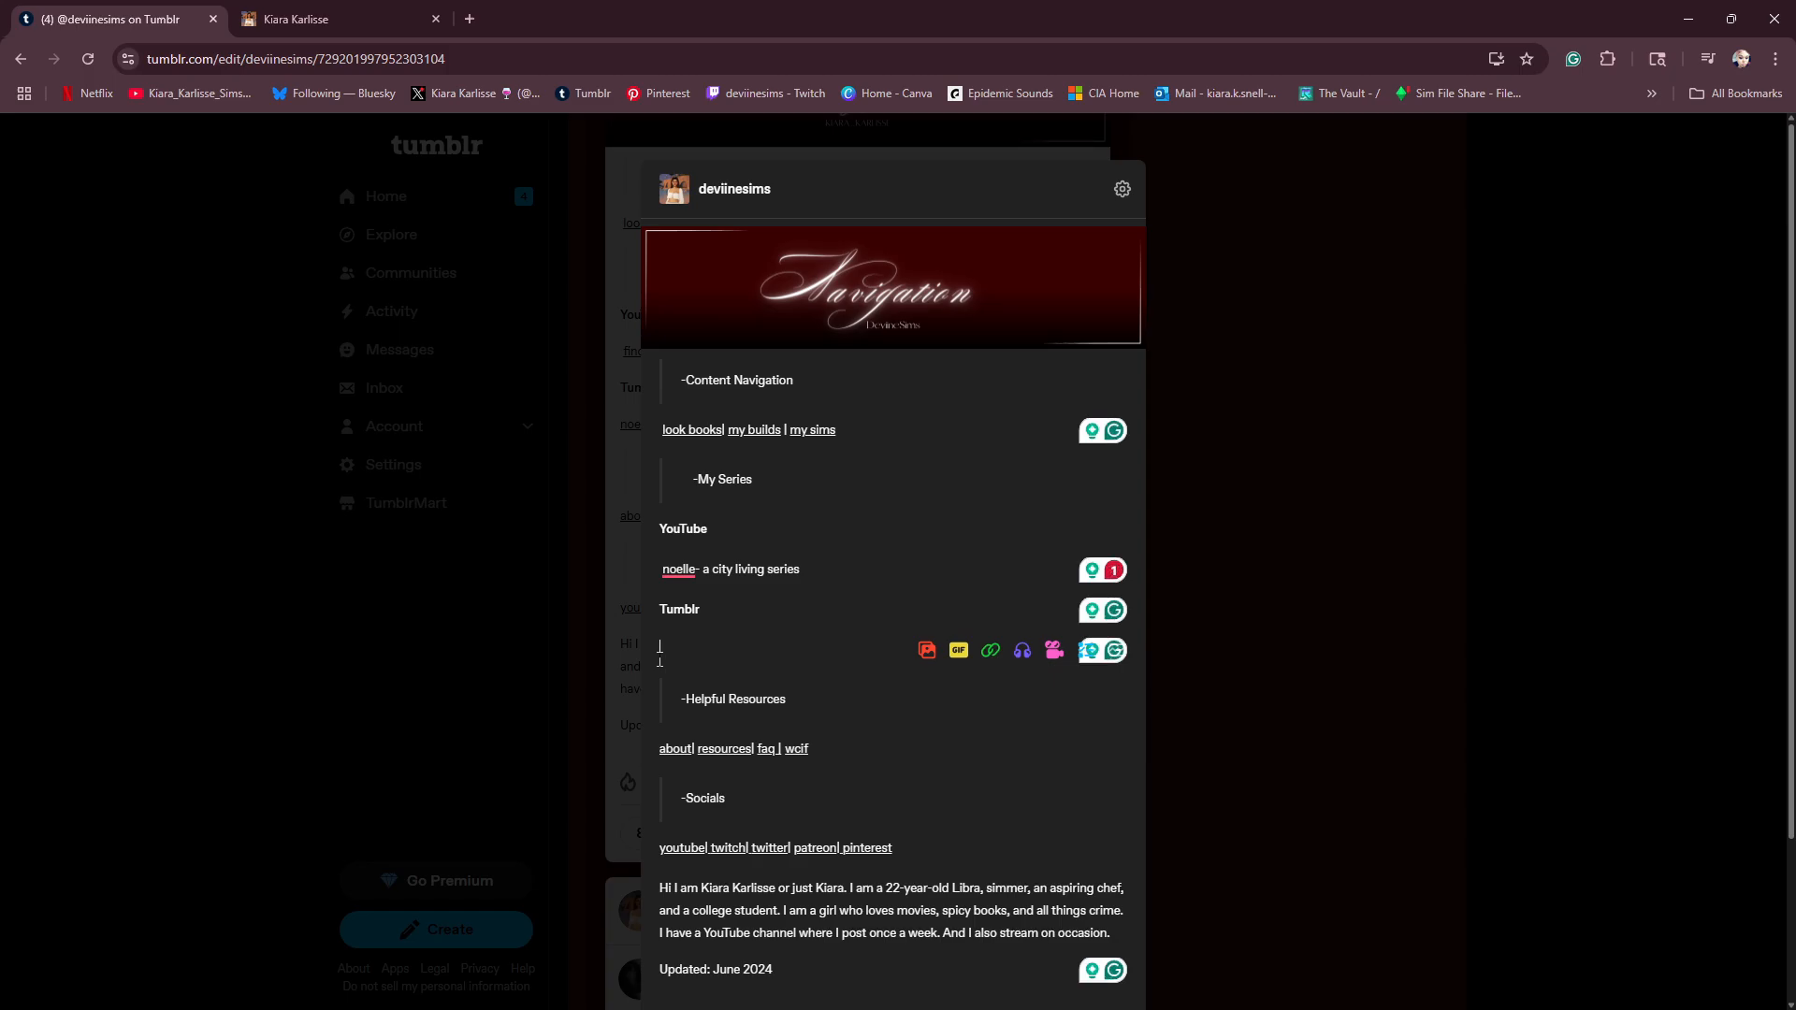
text(Simself)
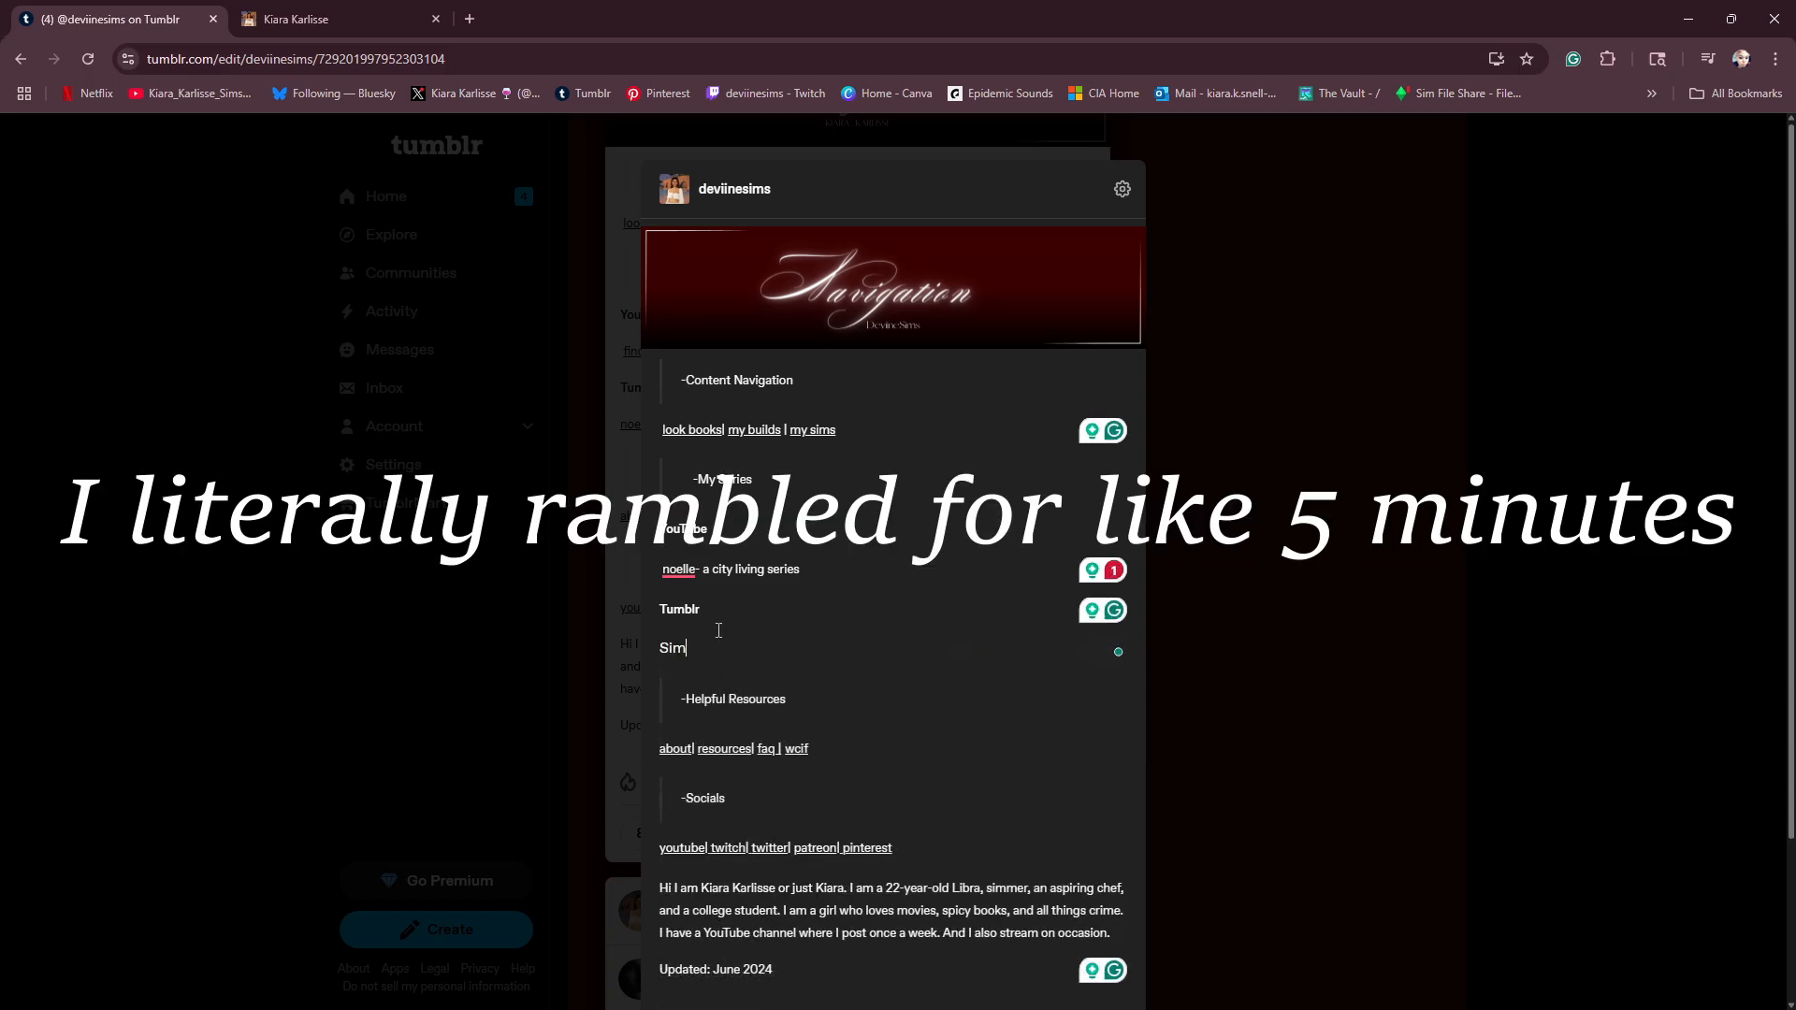
double_click(695, 646)
click(860, 619)
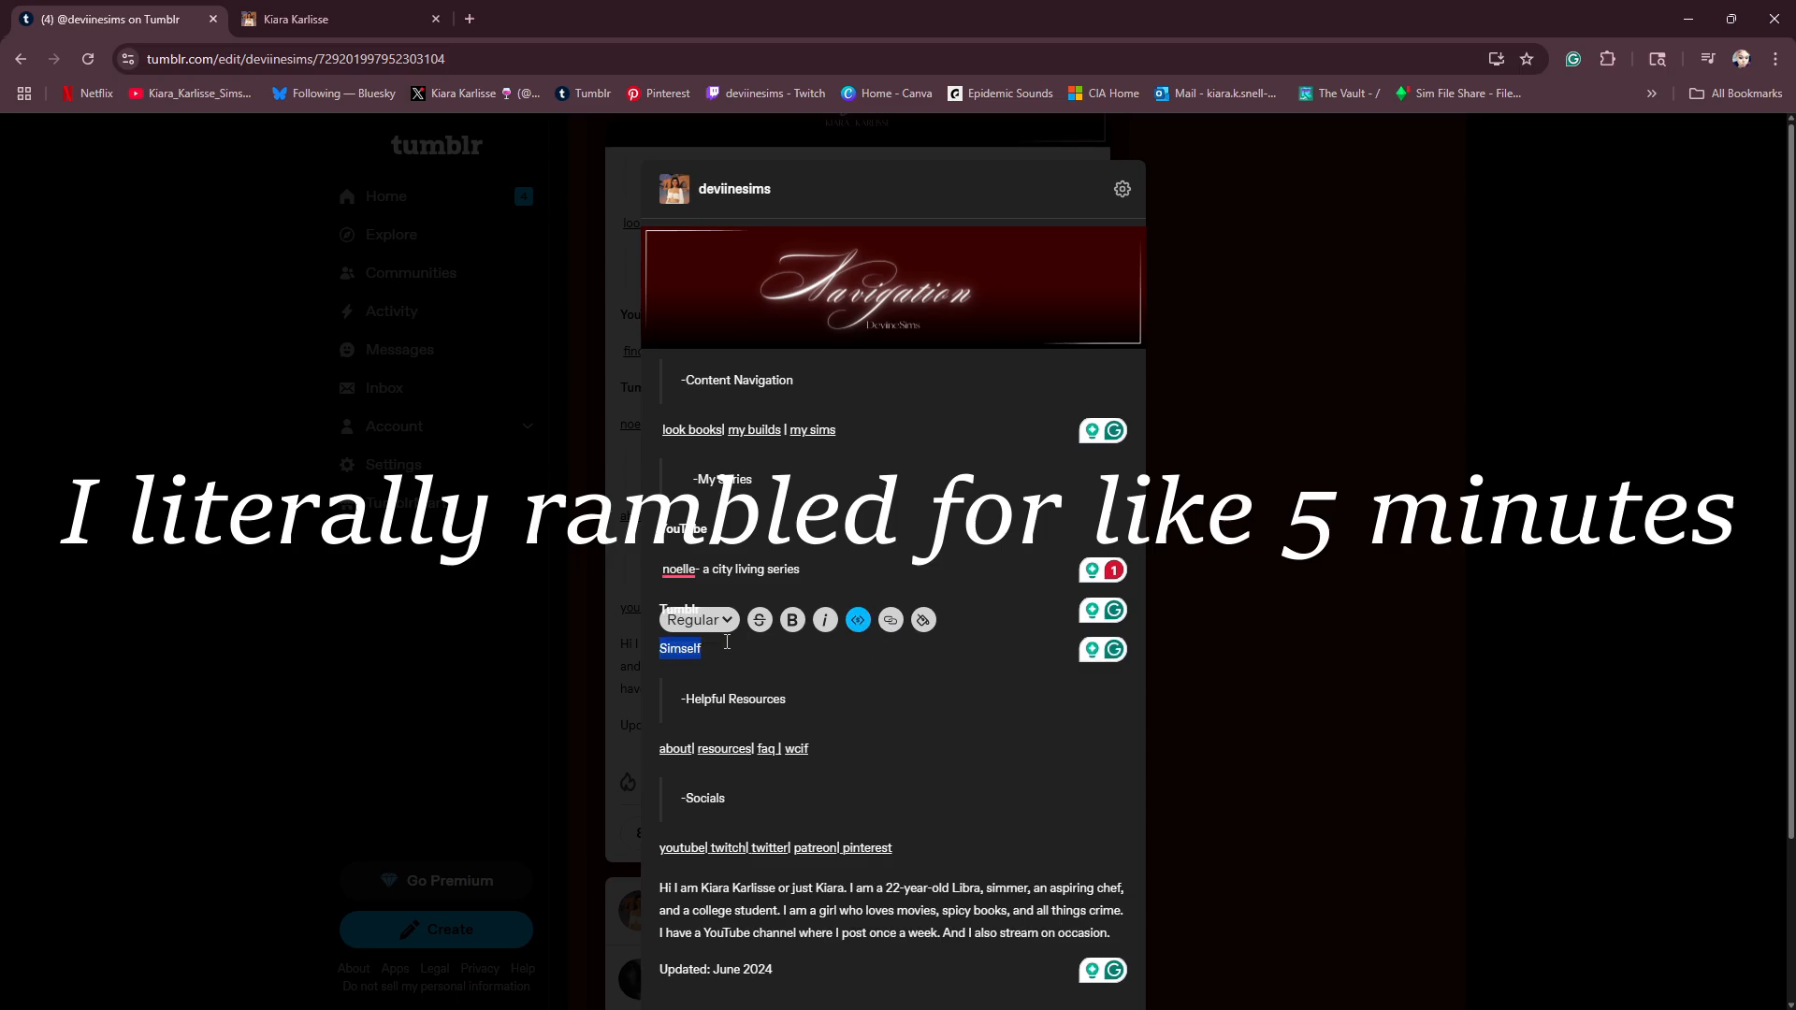
click(724, 658)
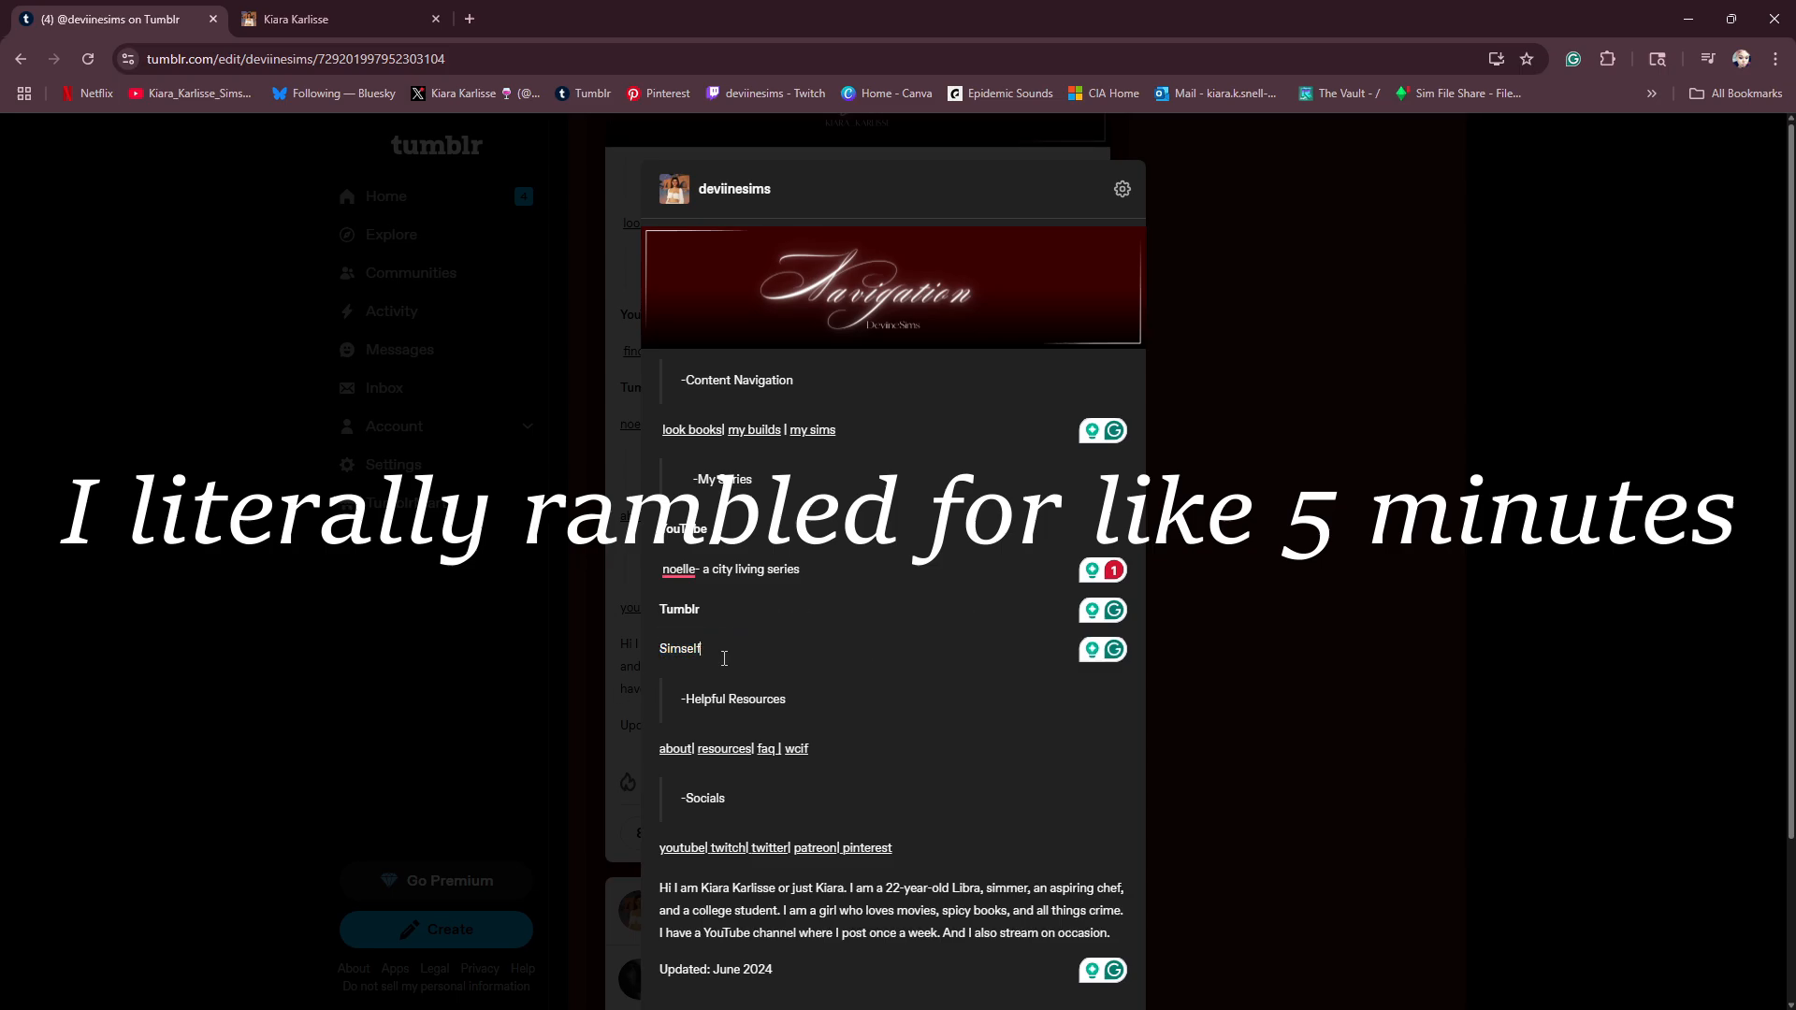
- Change the entry under Tumblr to lowercase "simself" and dismiss the capitalization suggestion on "noelle"
mouse_move(675, 577)
double_click(673, 651)
text(simself)
double_click(672, 651)
mouse_move(675, 575)
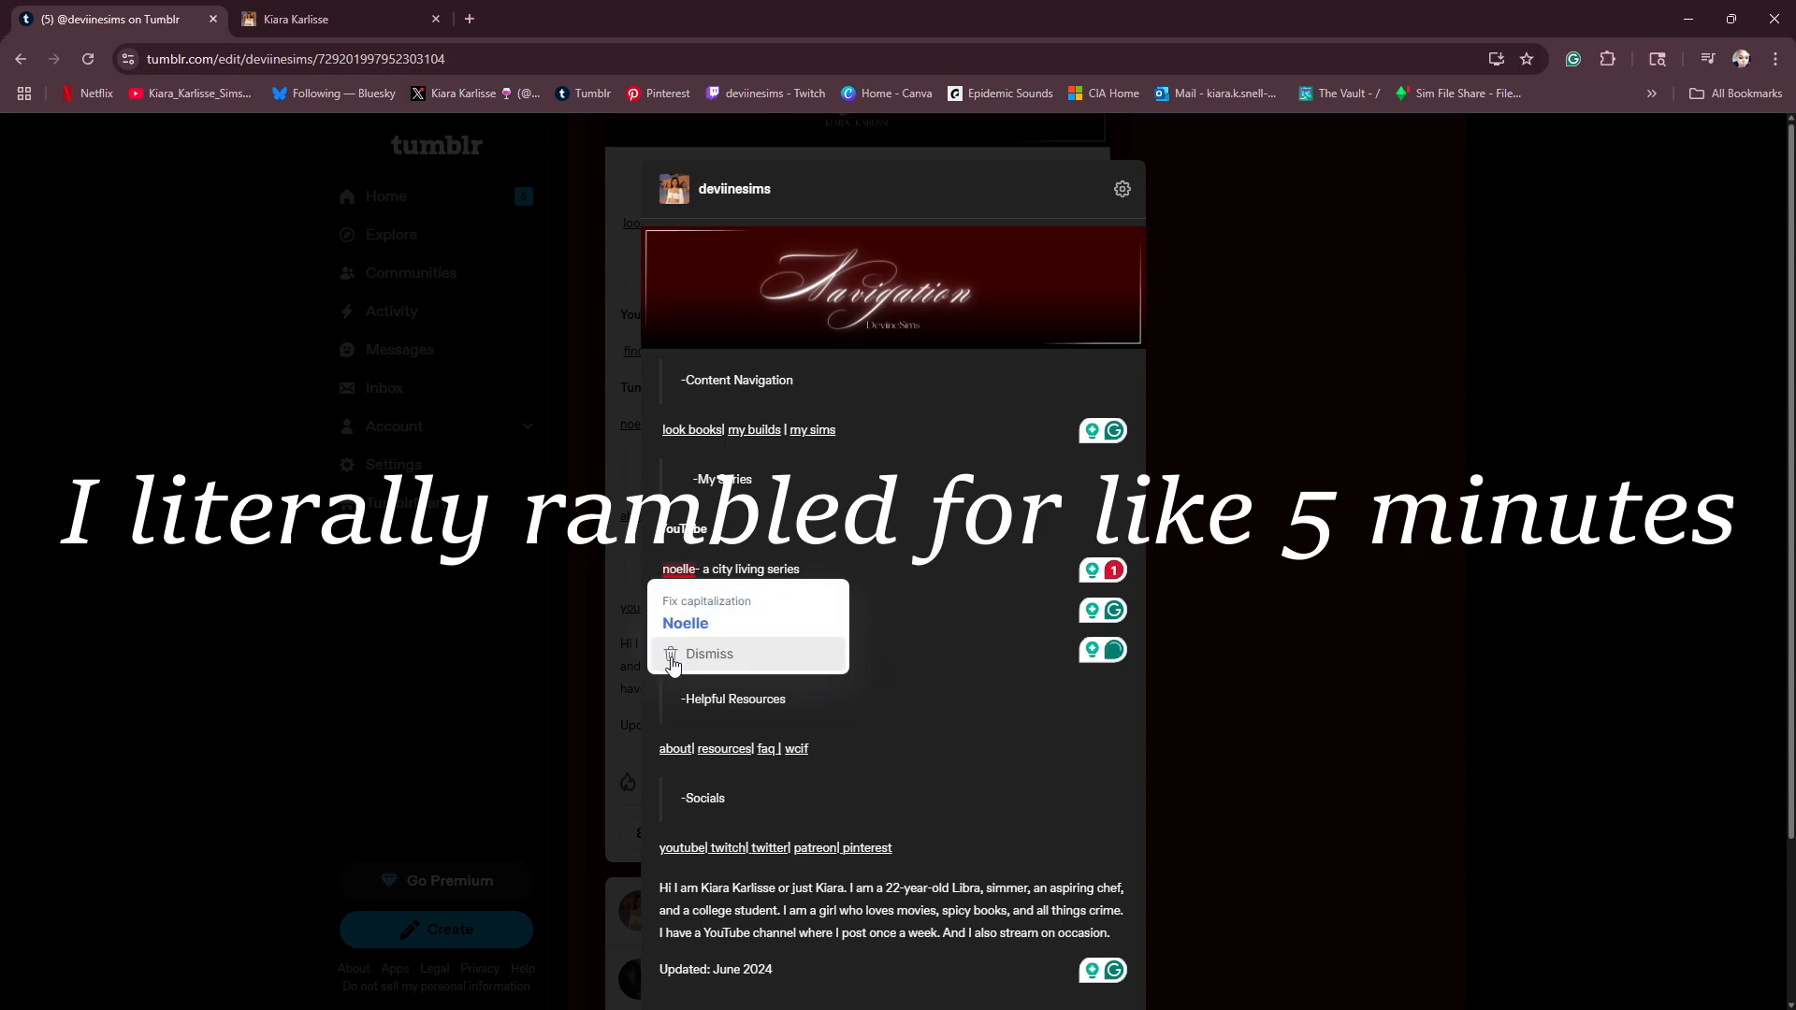
click(675, 658)
click(766, 663)
- Append "| current household" to the series entry under YouTube and format the addition as small text
click(819, 573)
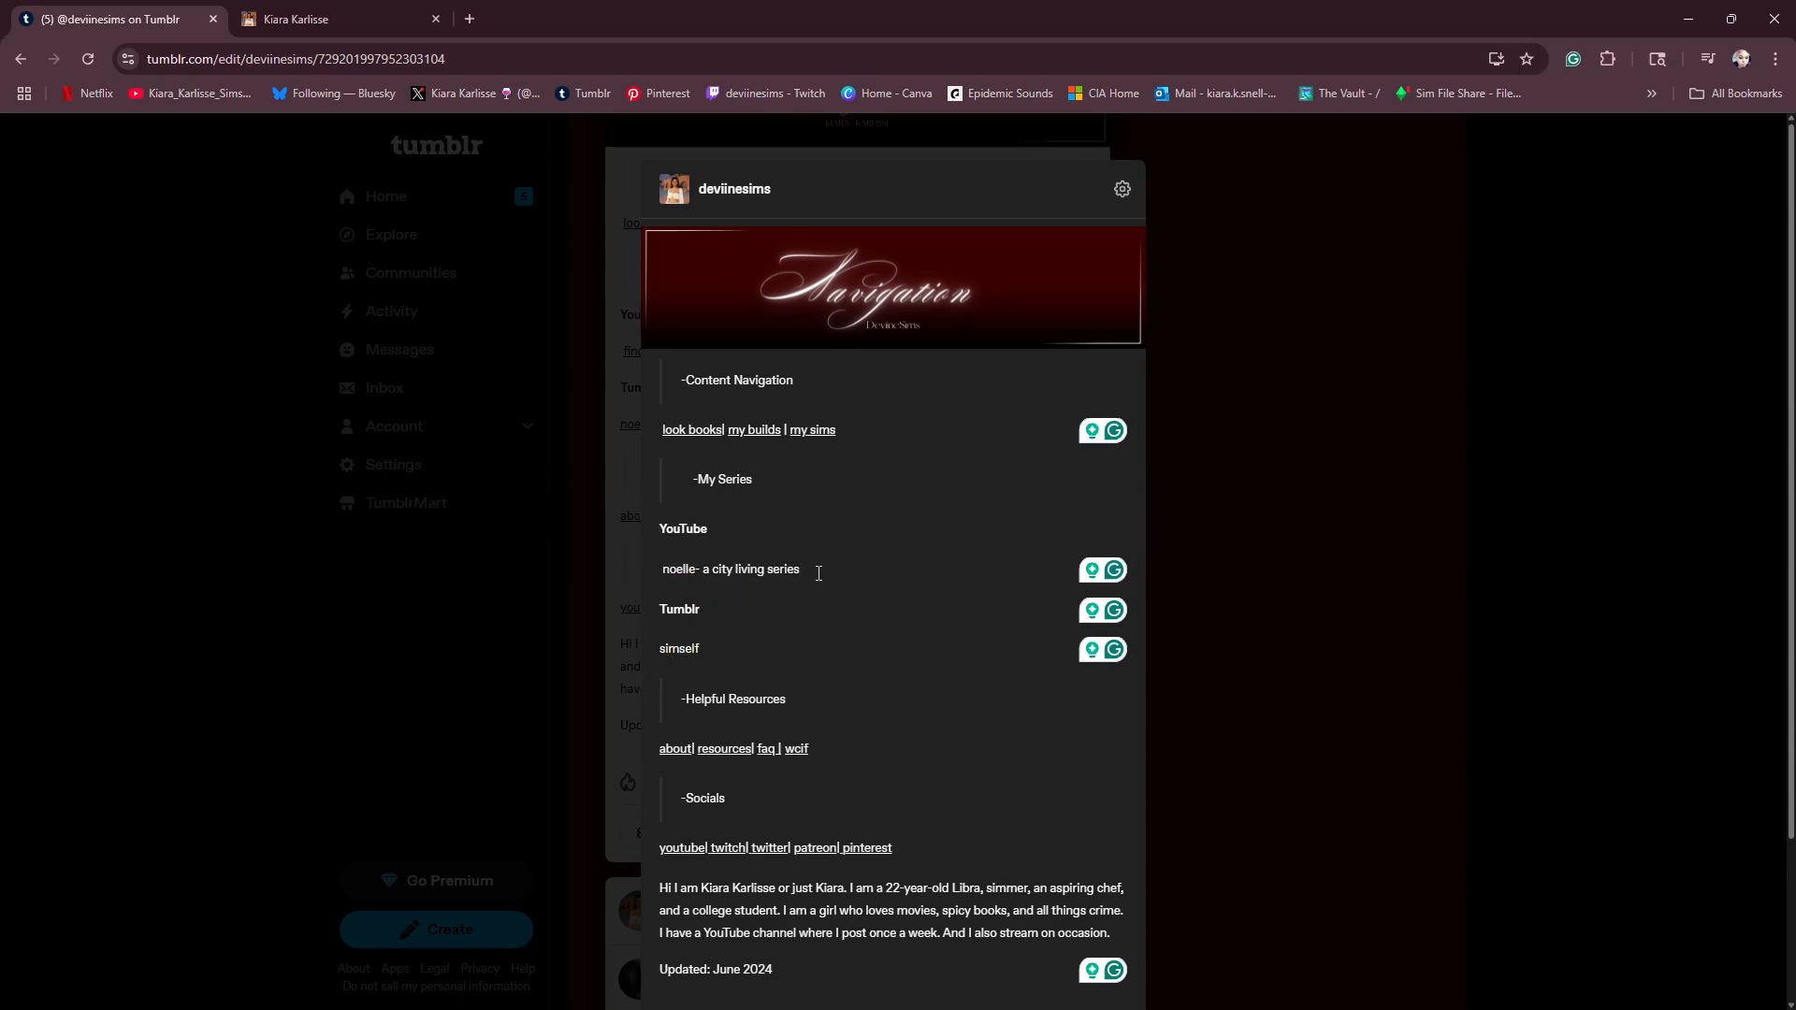
text(| current household)
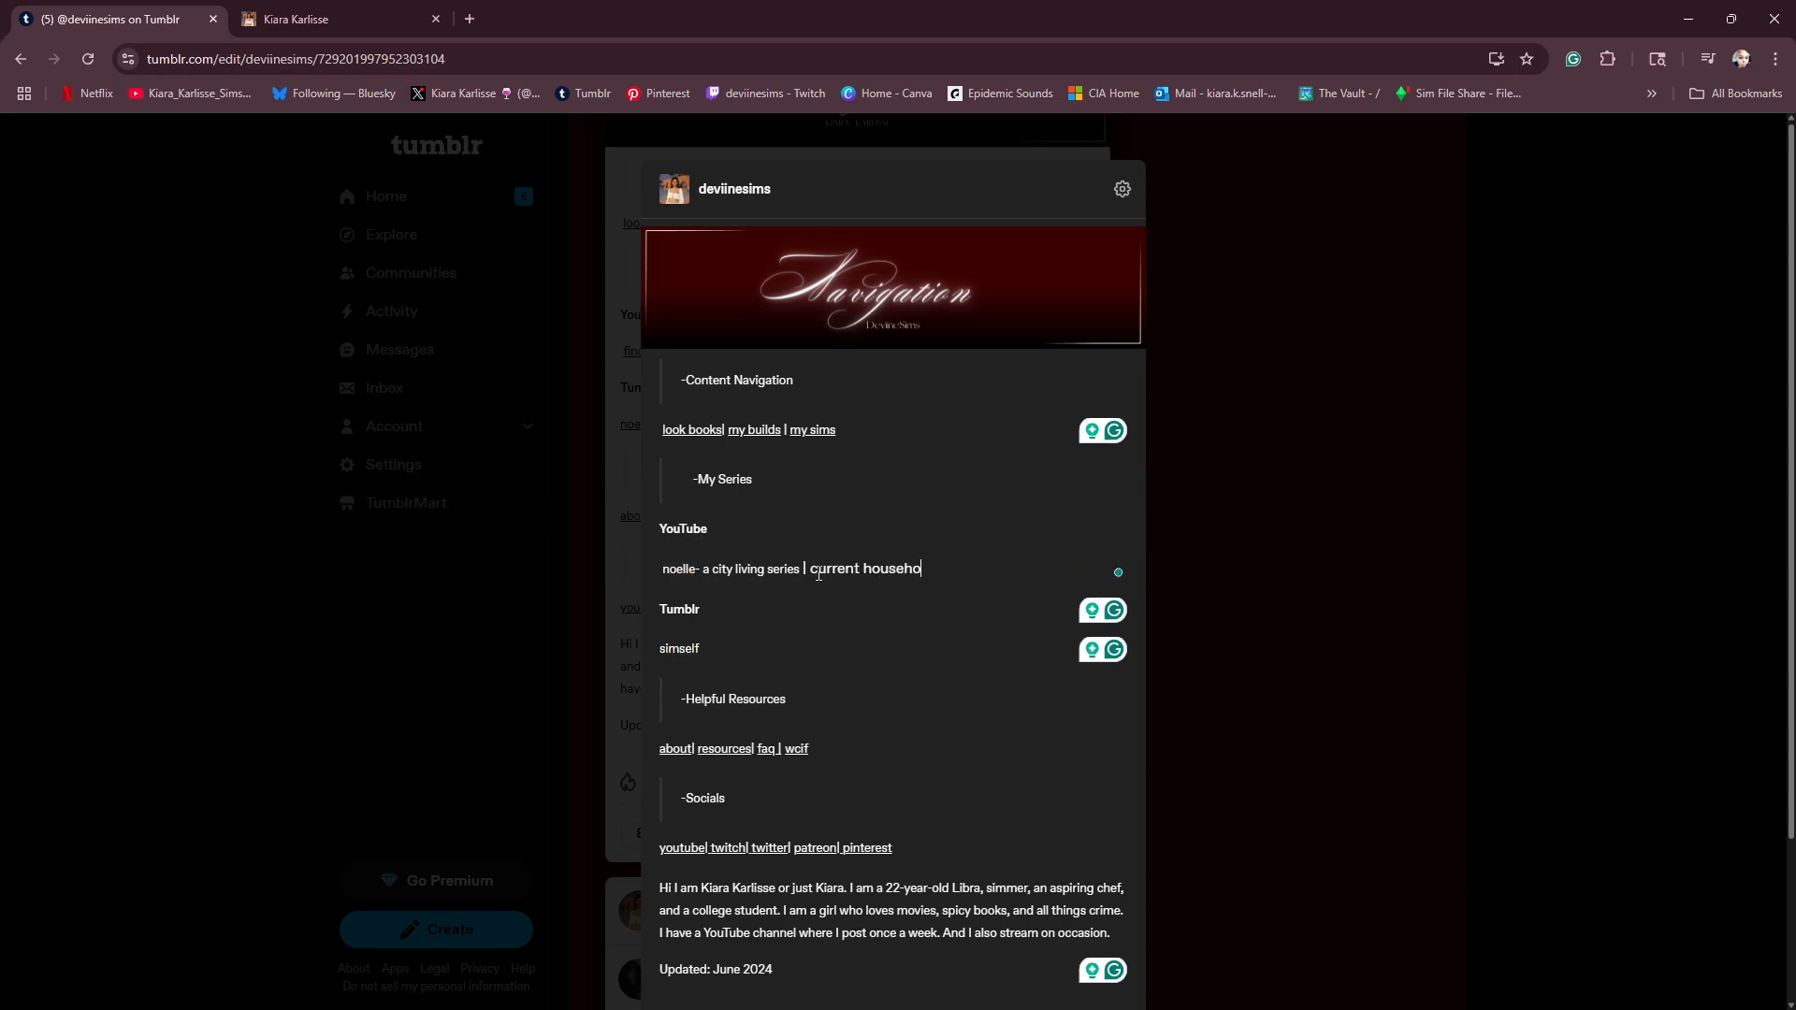
drag(933, 573, 805, 571)
click(1000, 540)
click(937, 572)
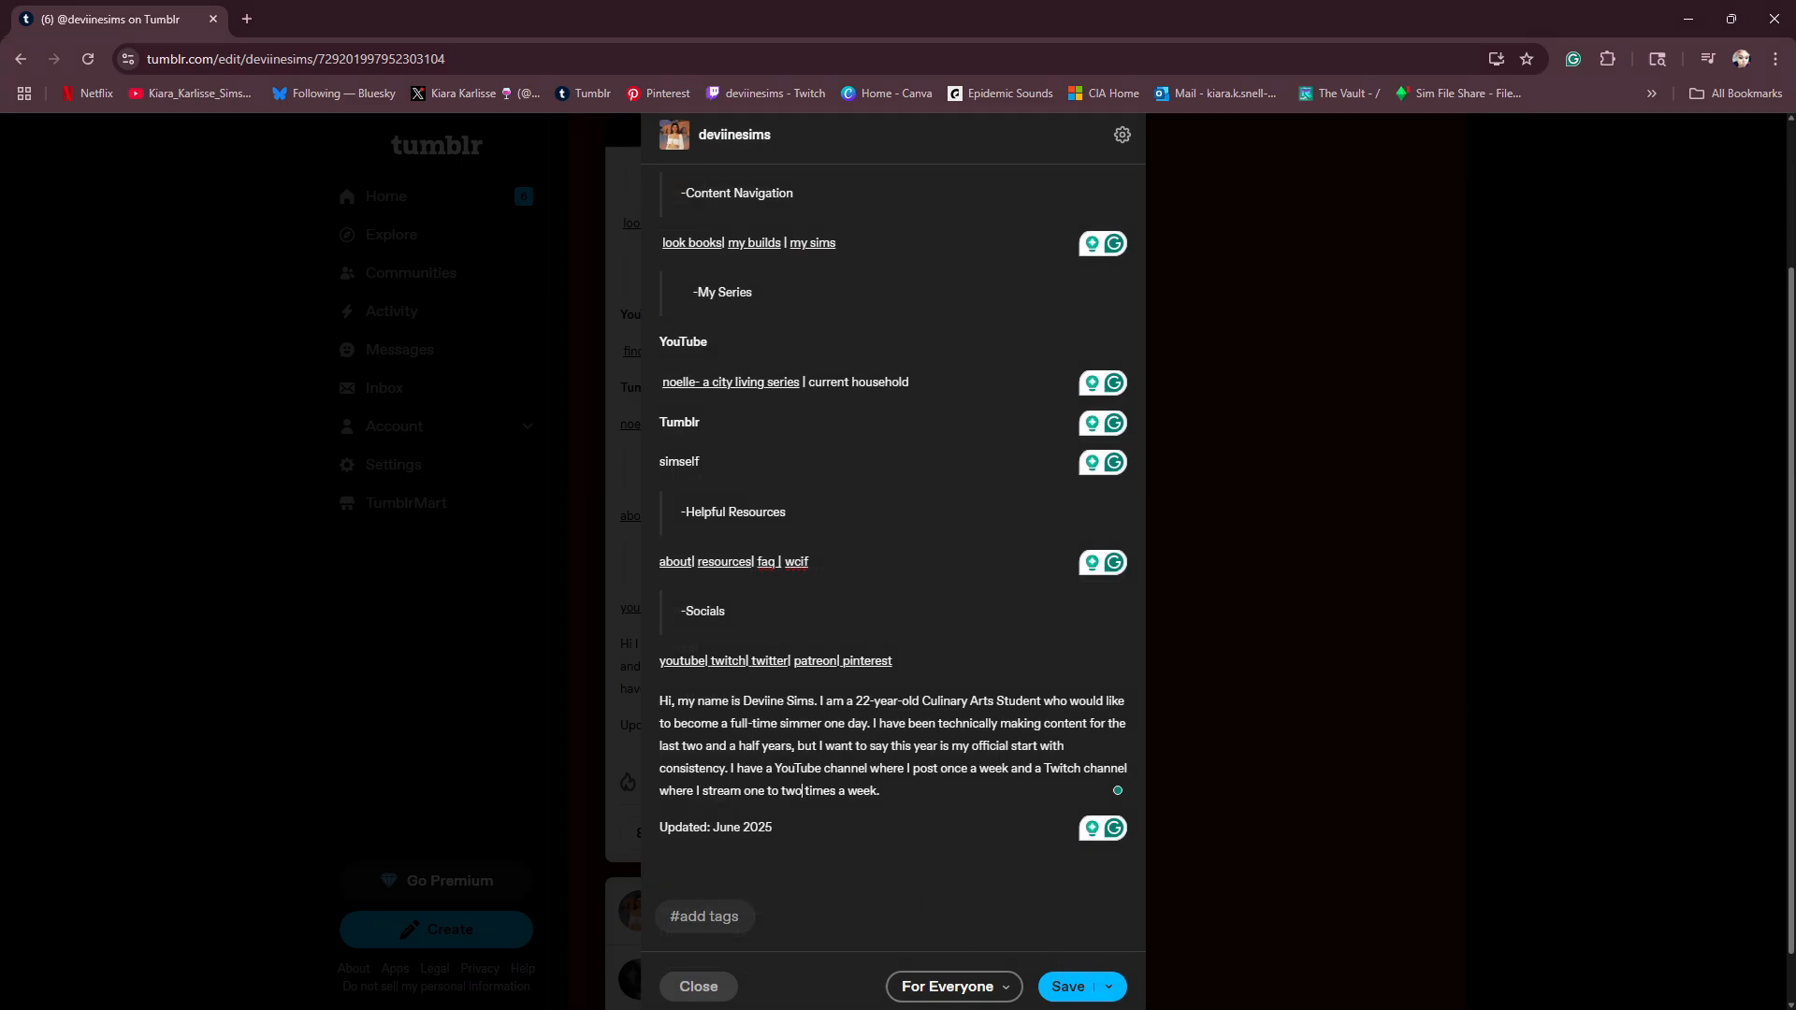
- Save the edited pinned post without adding tags and review the published version on the blog
click(1067, 993)
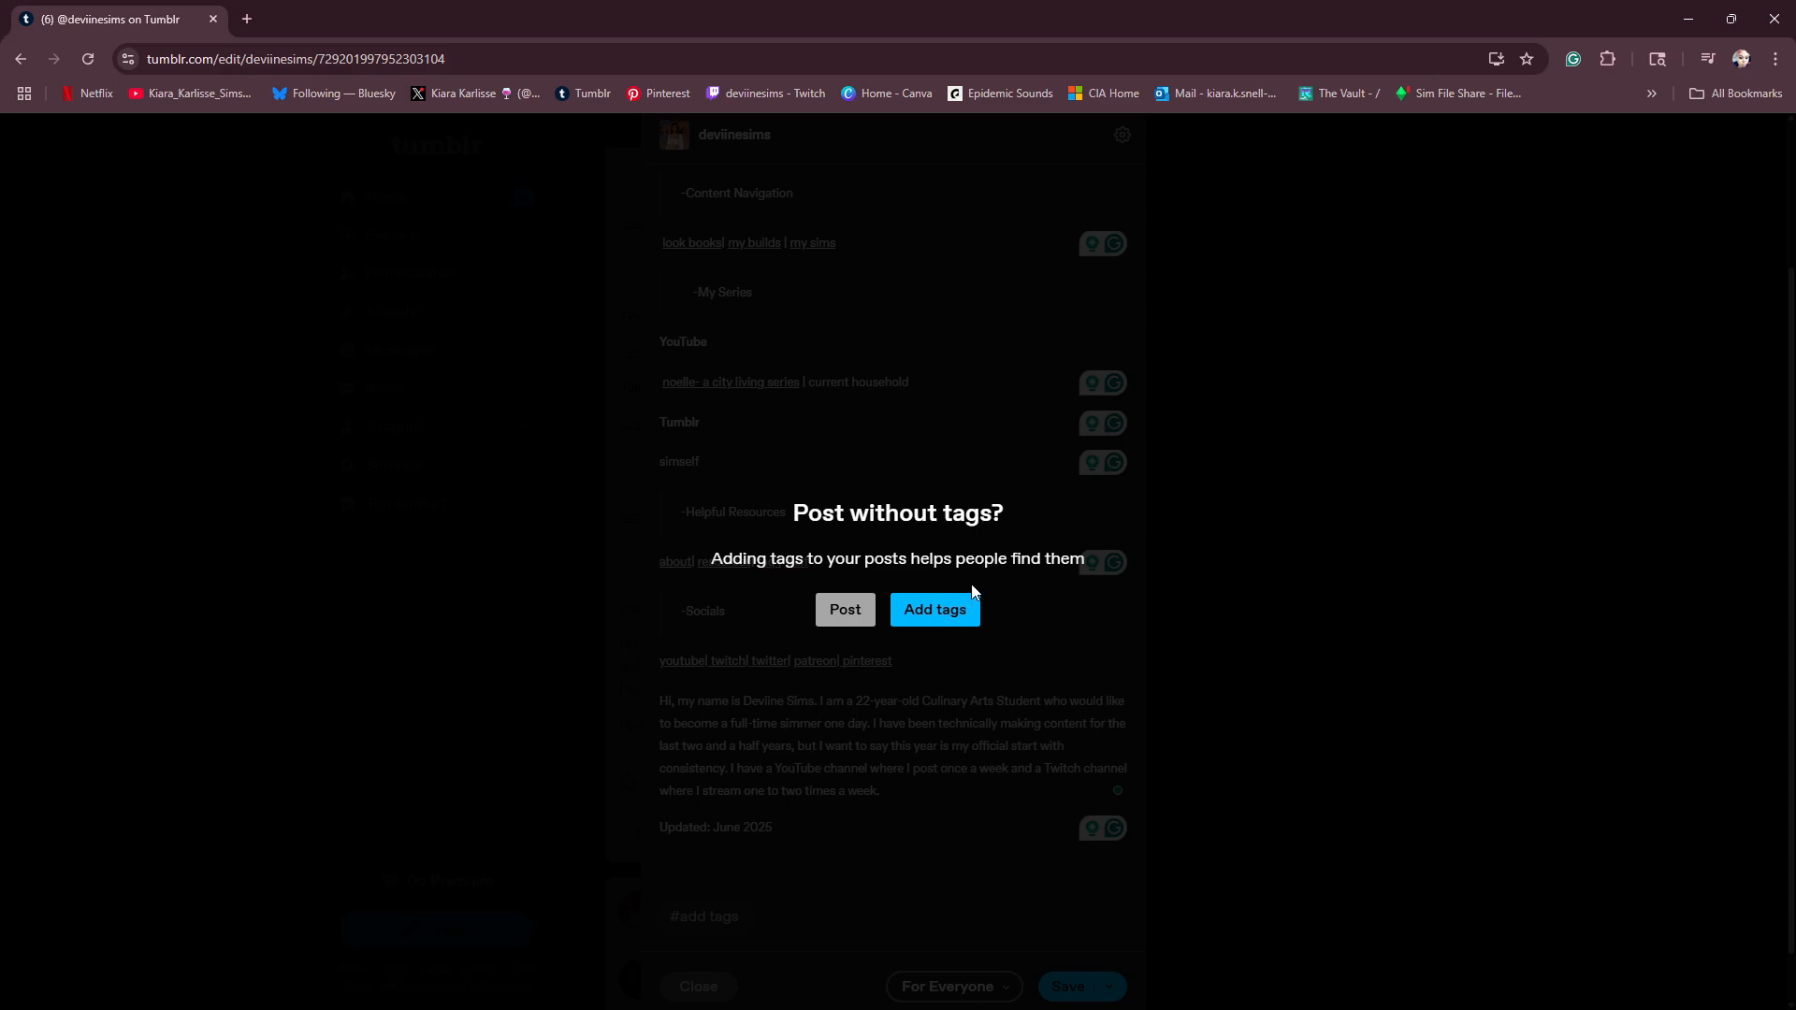
click(849, 609)
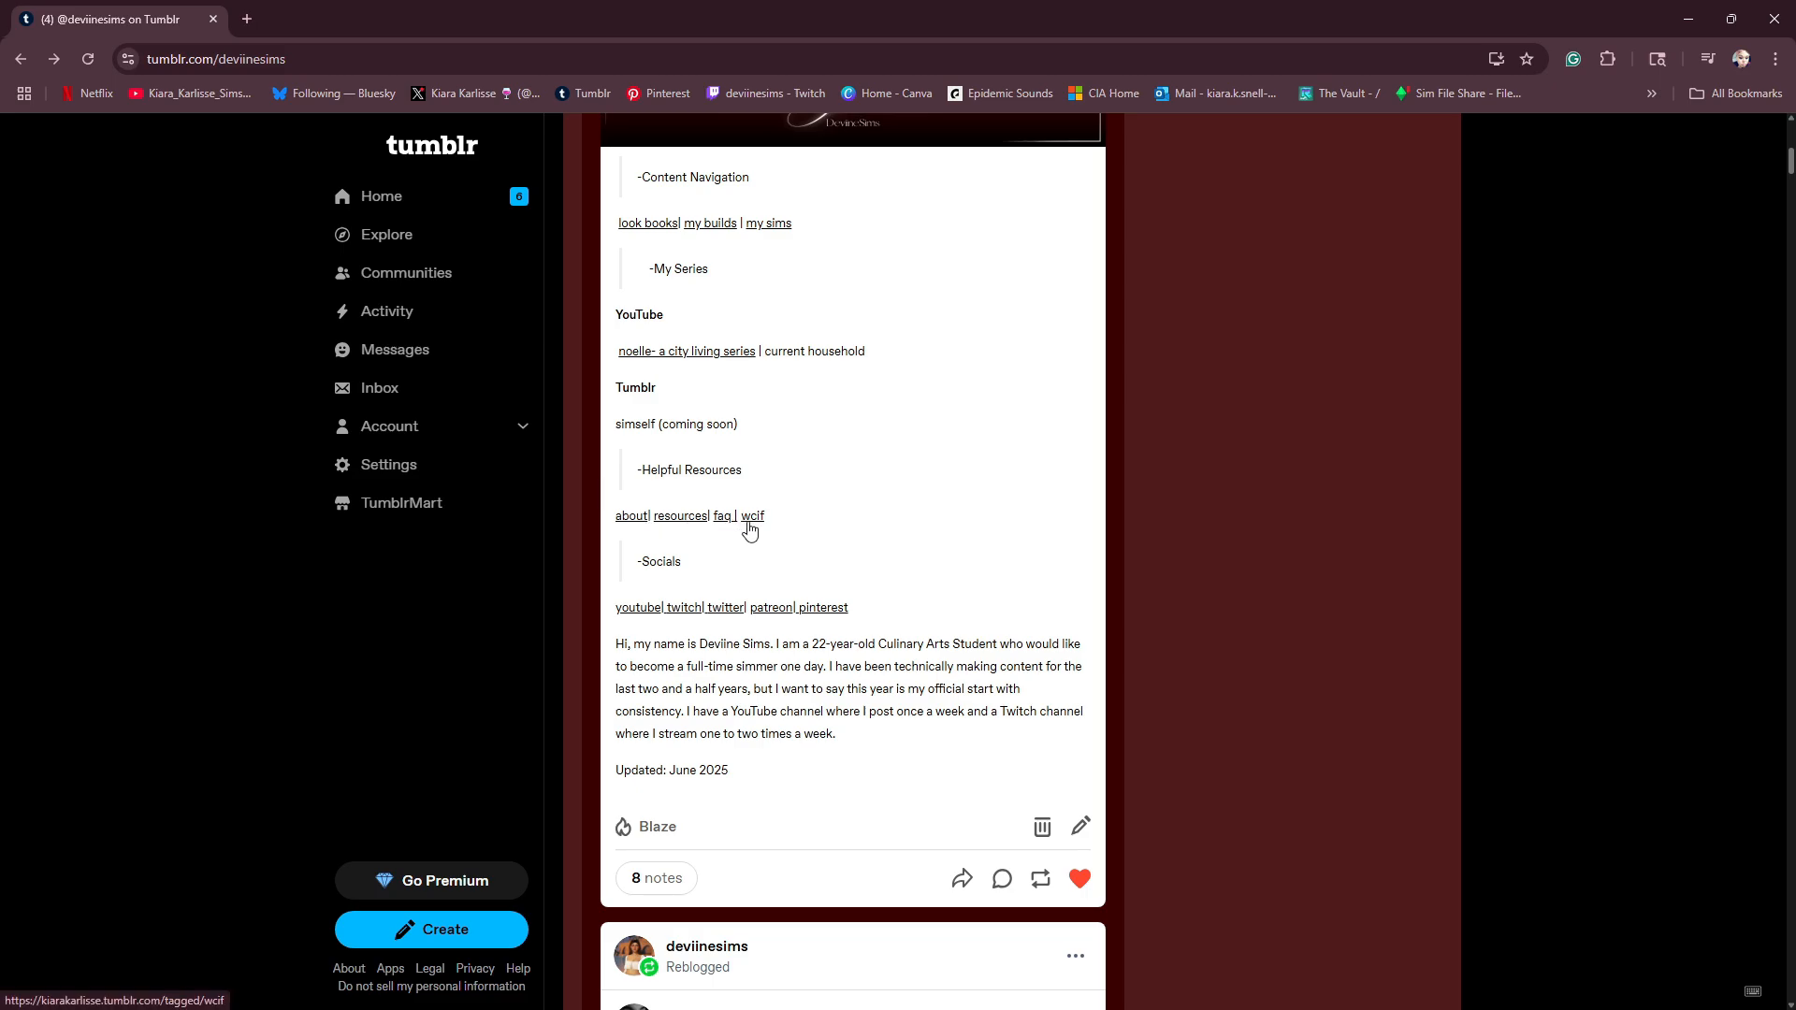
scroll(749, 524, up, 4)
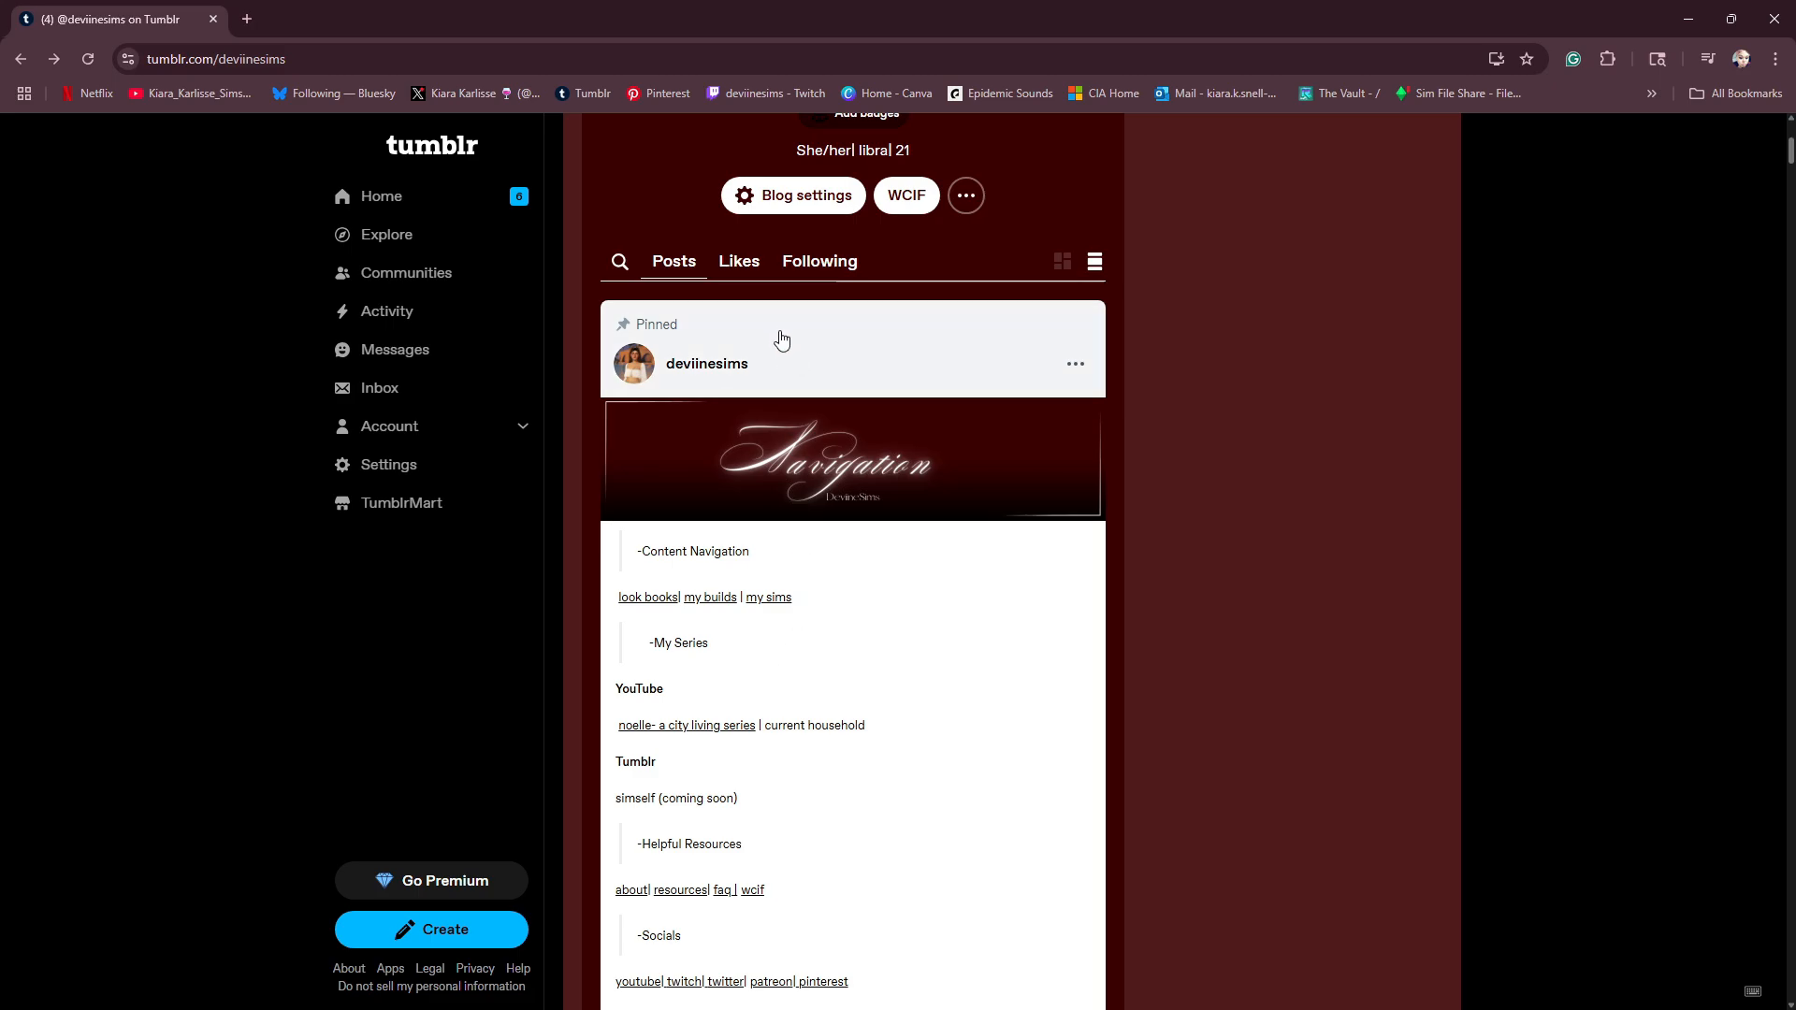
scroll(776, 530, down, 3)
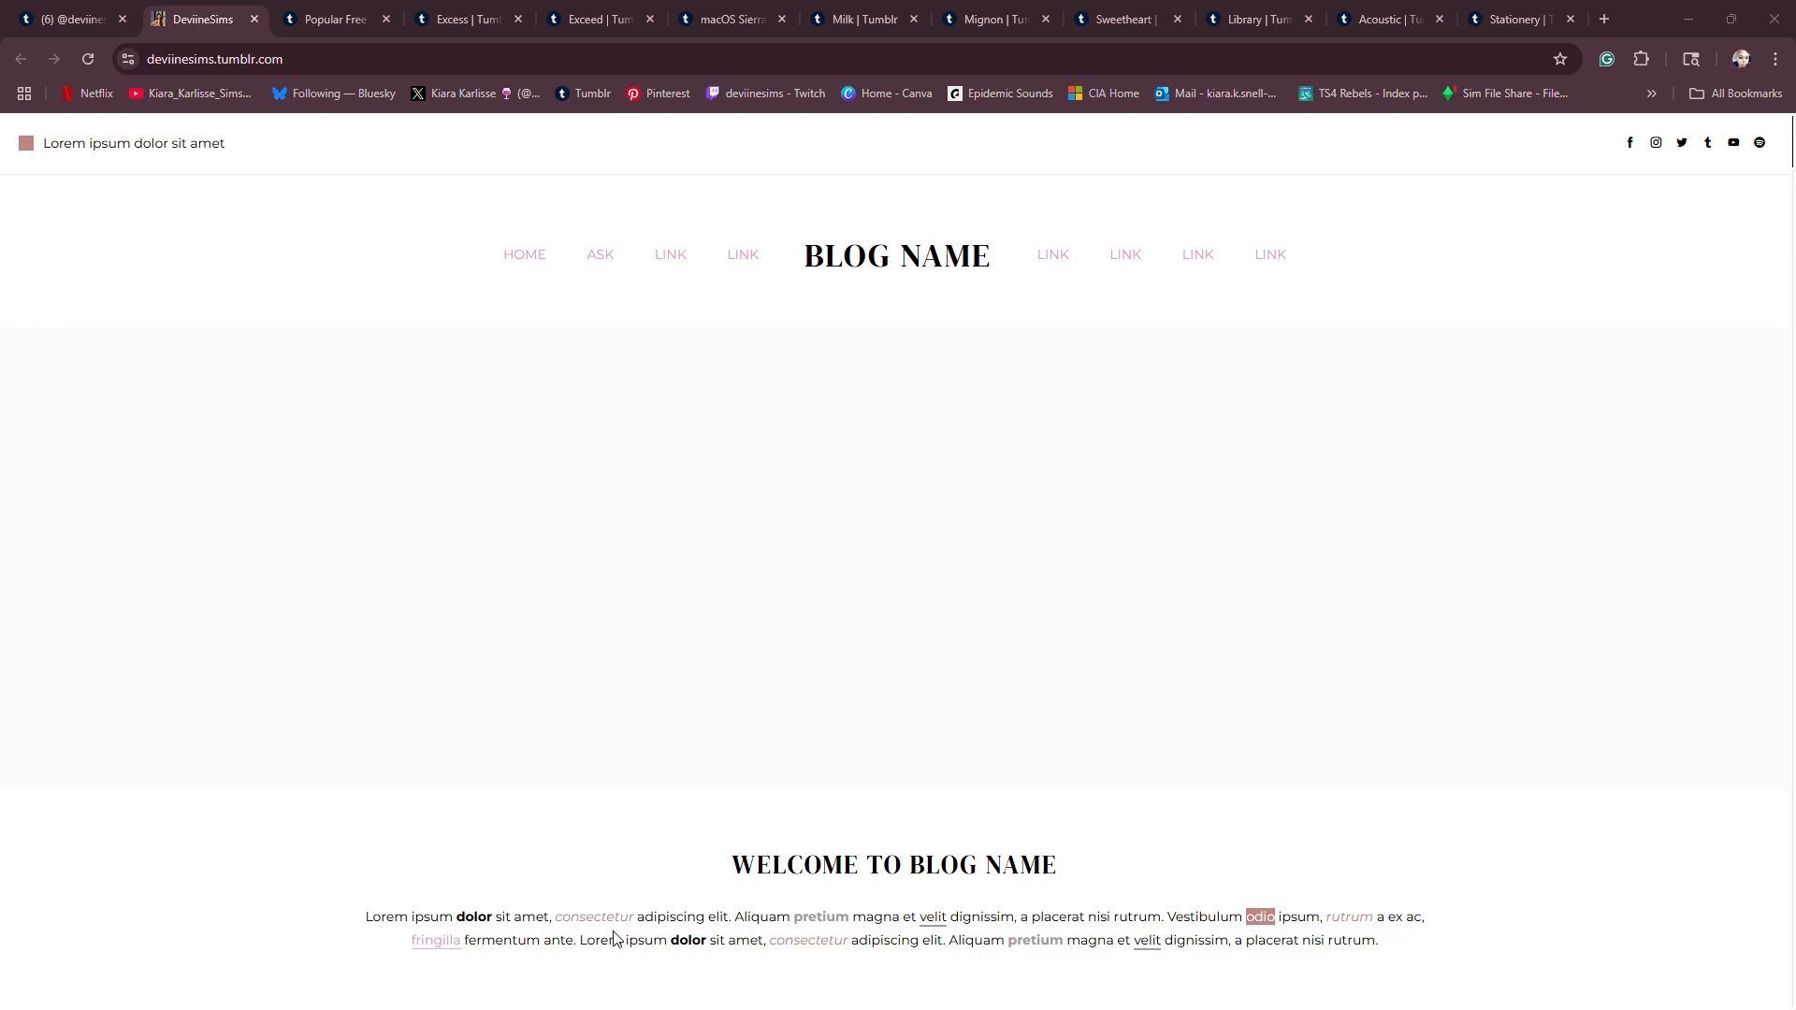
- Look through the custom blog page and open its "ethereal" theme credit link in a new tab
scroll(1580, 803, down, 10)
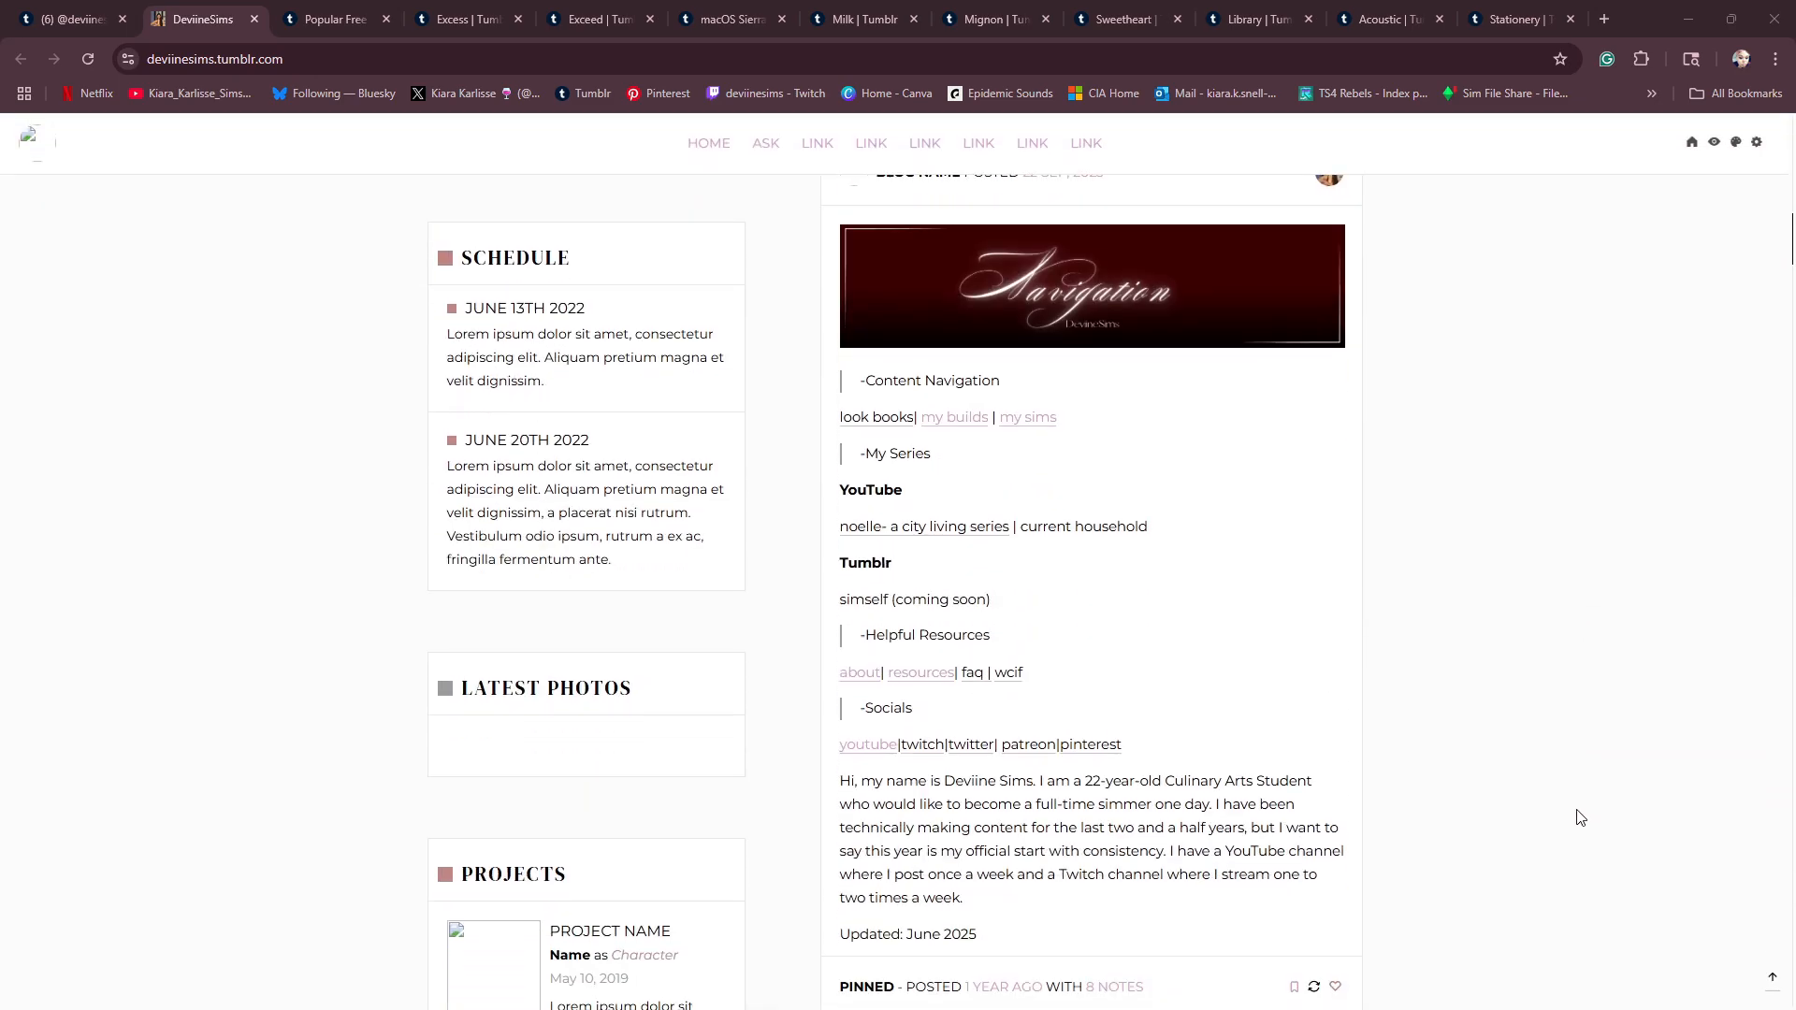
scroll(1447, 799, down, 4)
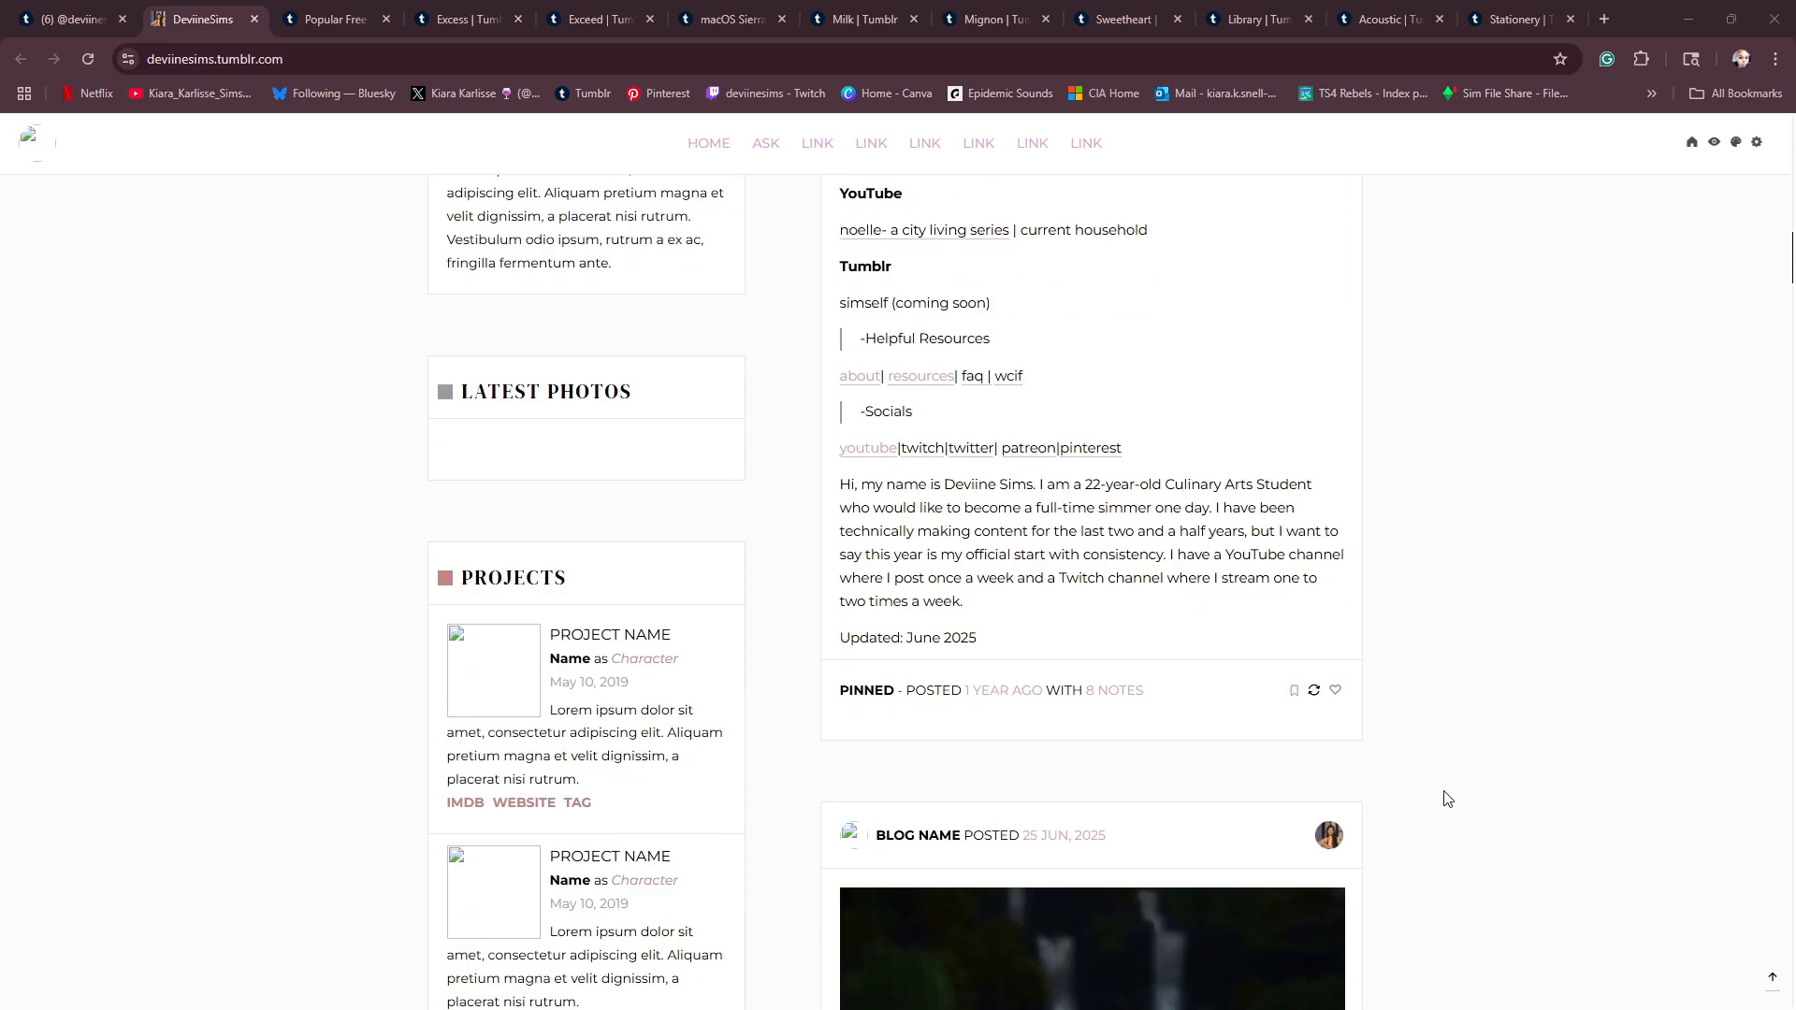
scroll(1447, 799, down, 15)
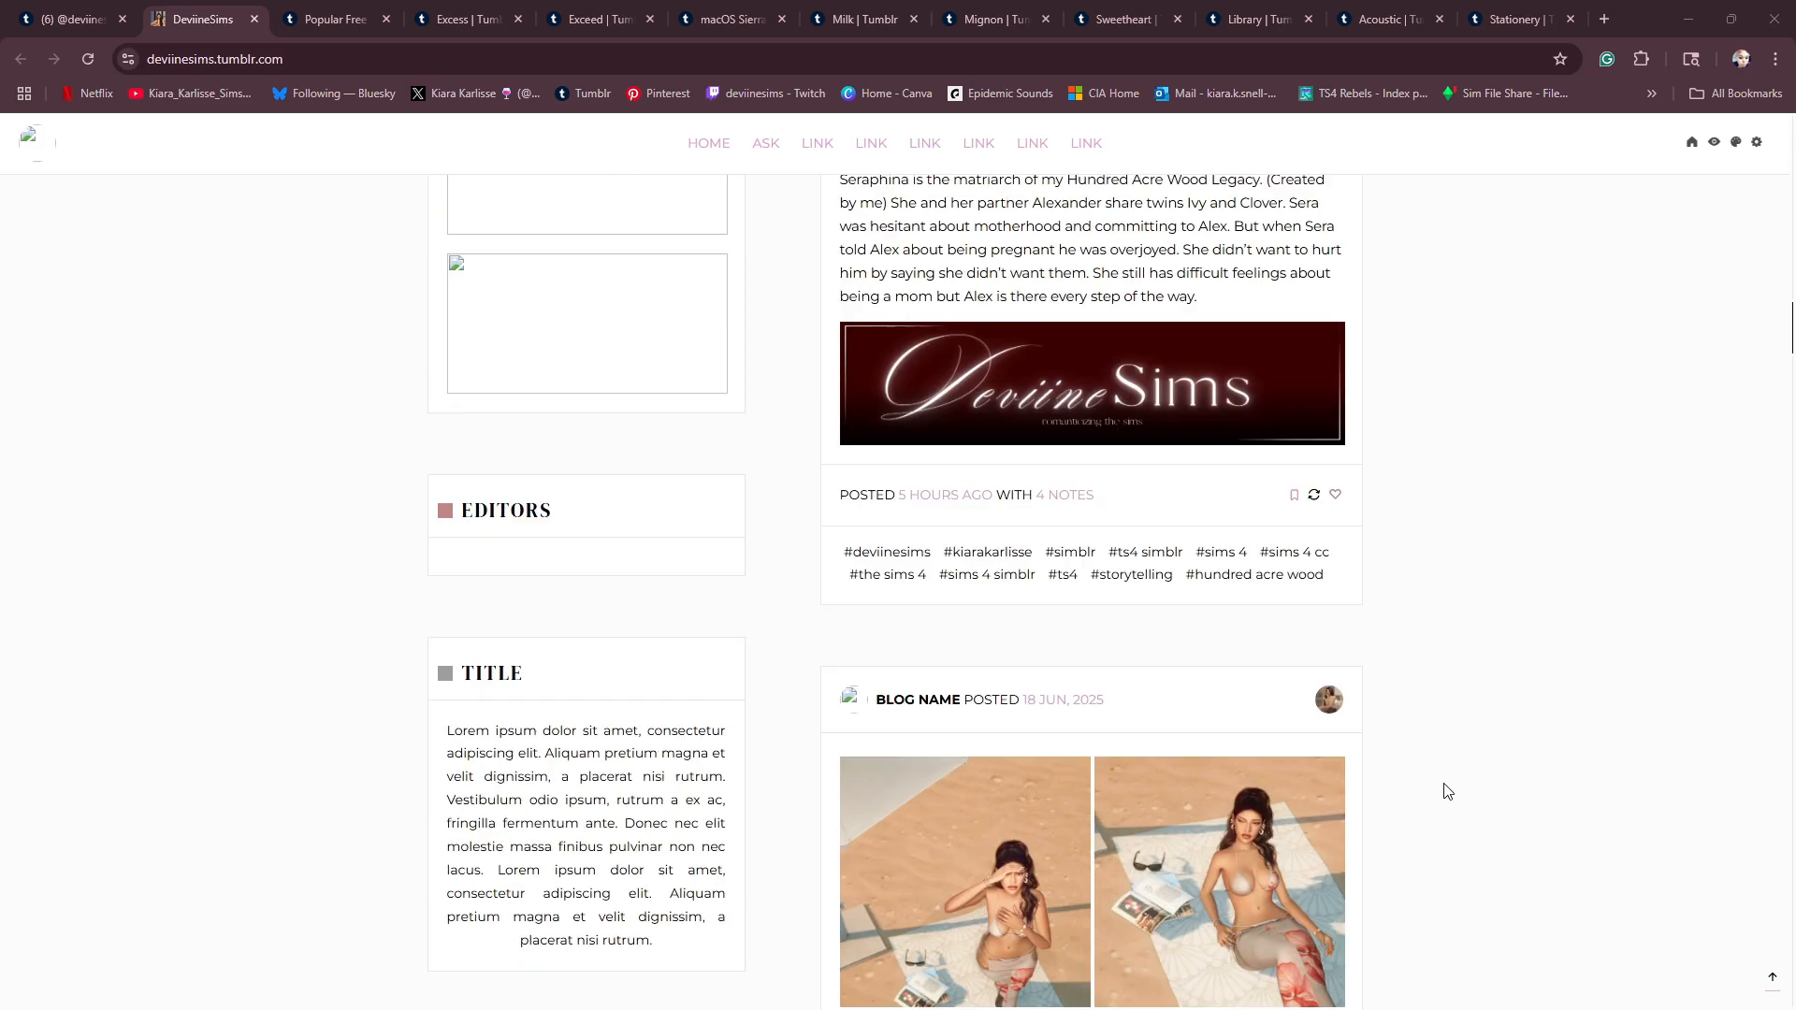
scroll(1426, 779, up, 10)
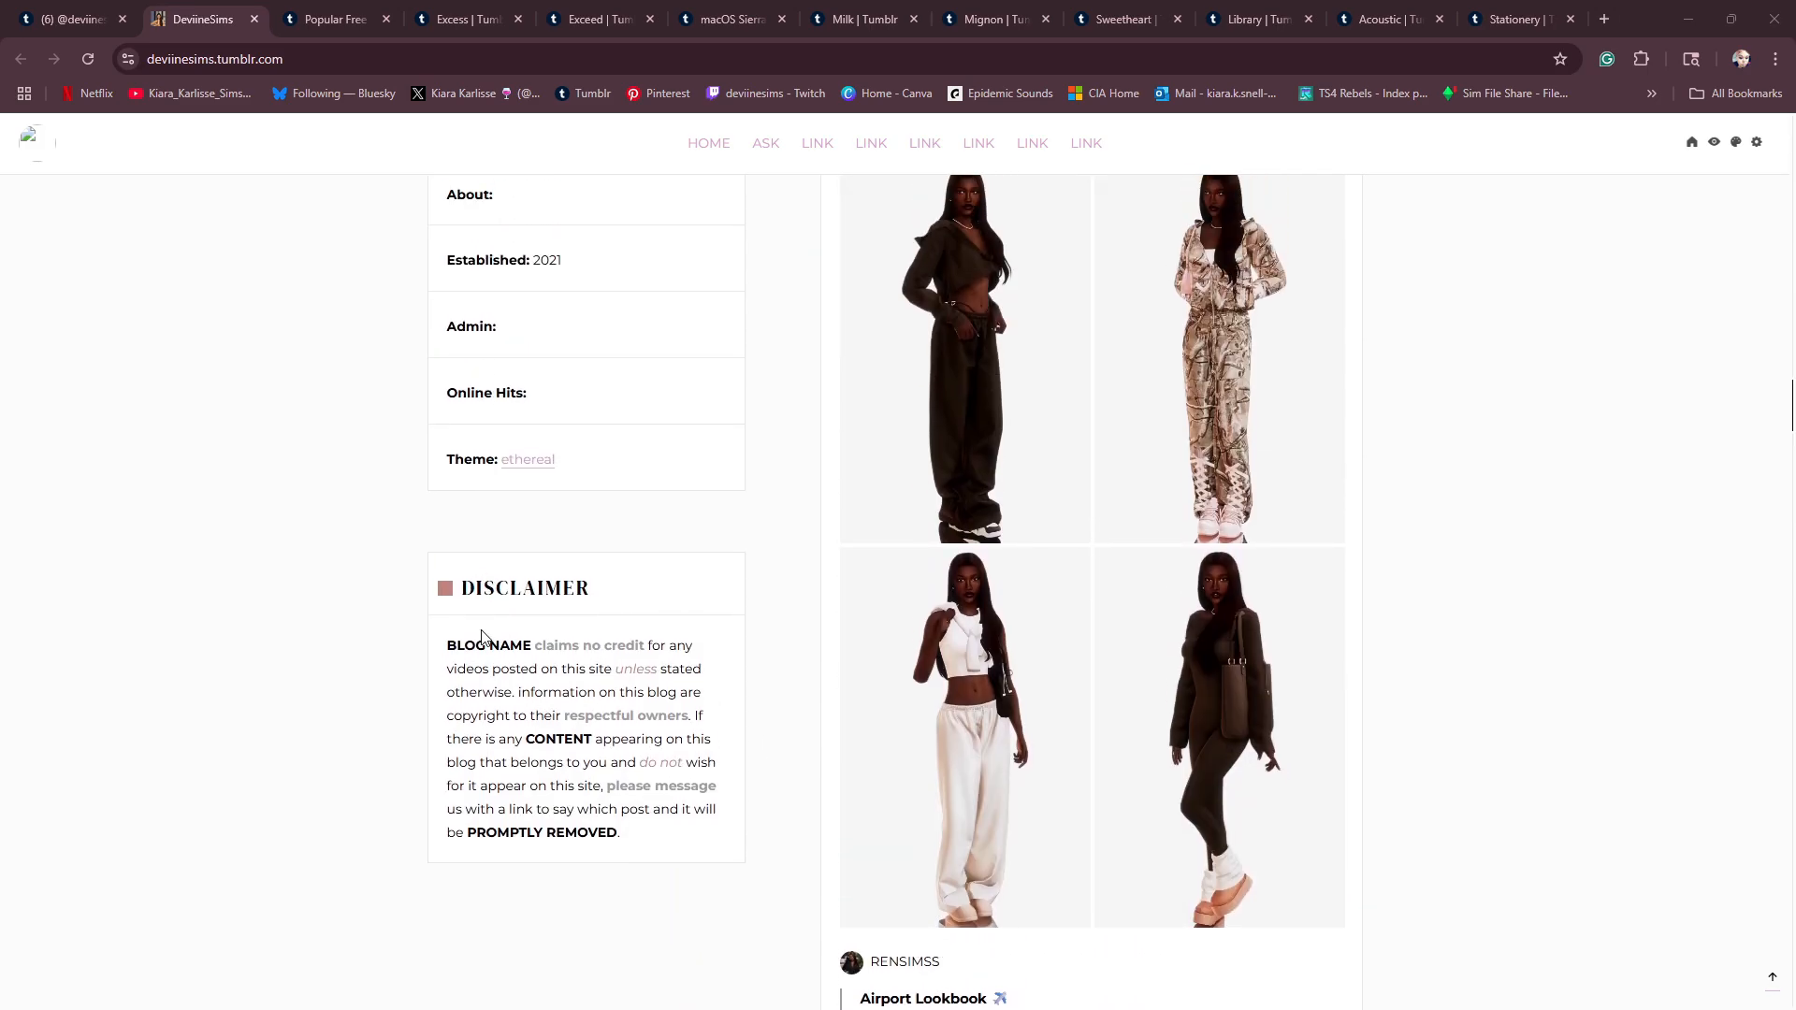
right_click(529, 467)
click(566, 489)
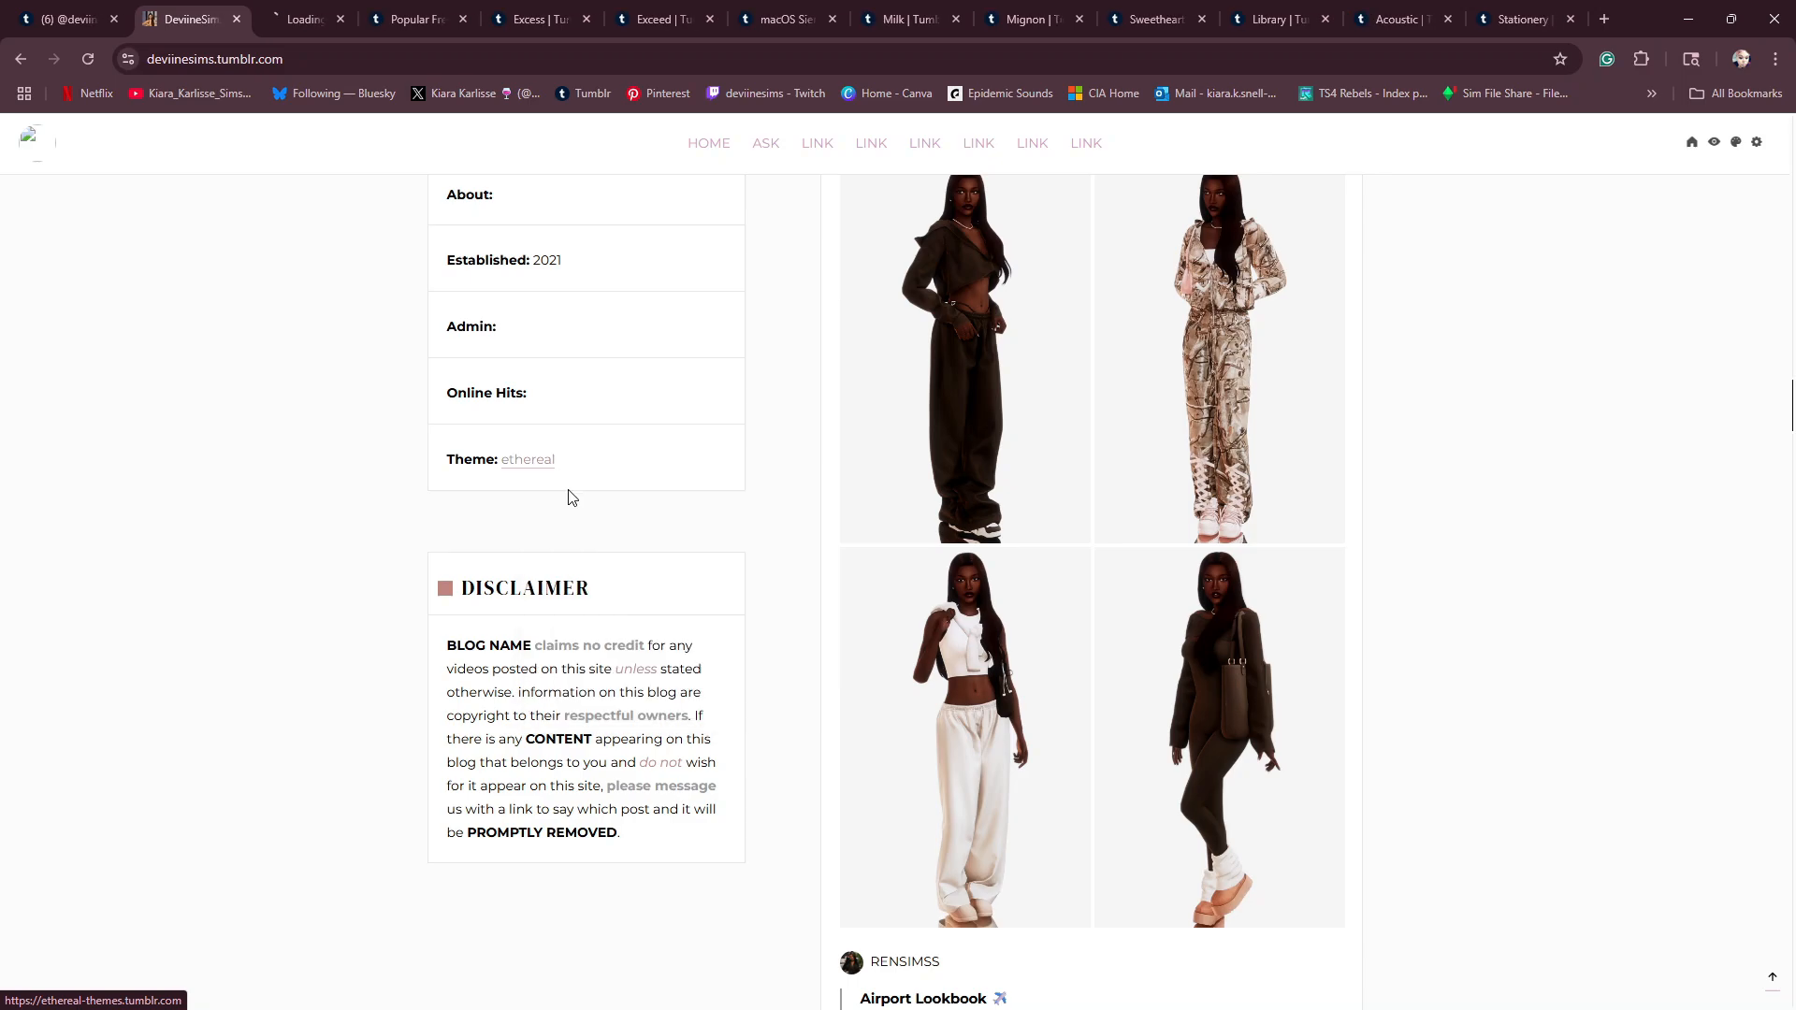
click(288, 21)
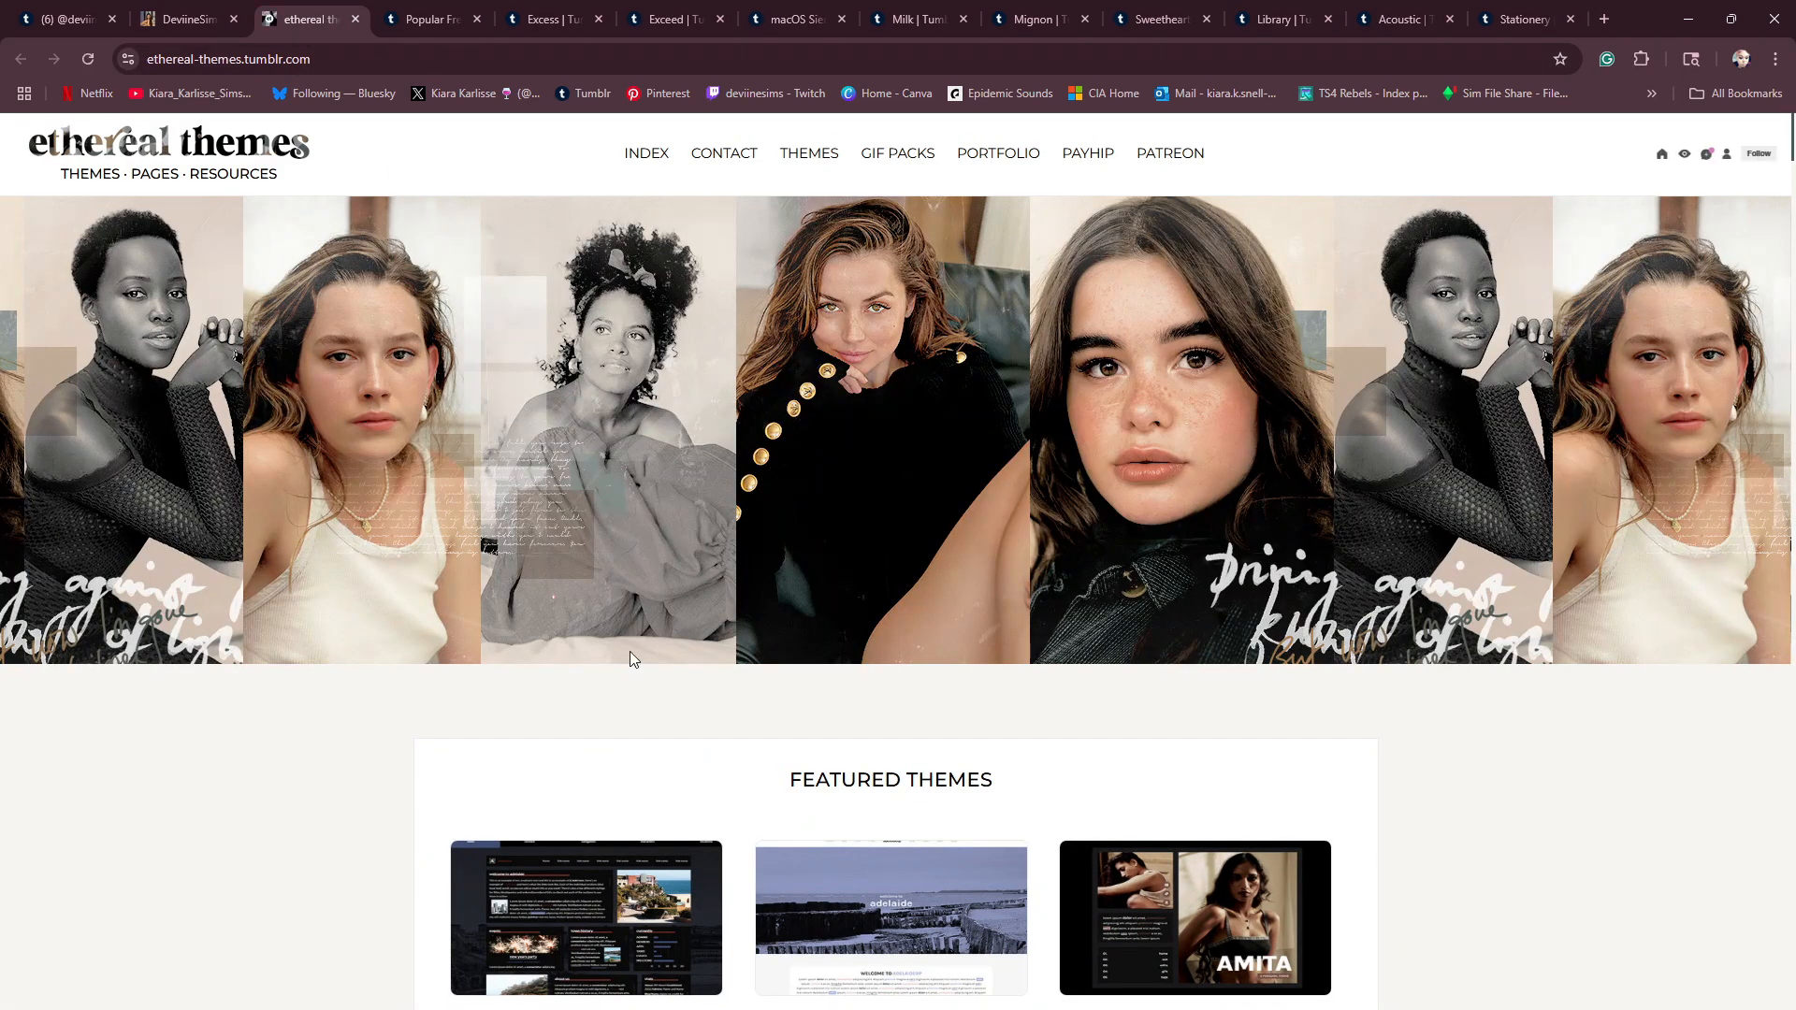
- Examine the ethereal themes site for its featured themes, theme category links and commission options
scroll(554, 636, down, 4)
scroll(554, 641, down, 5)
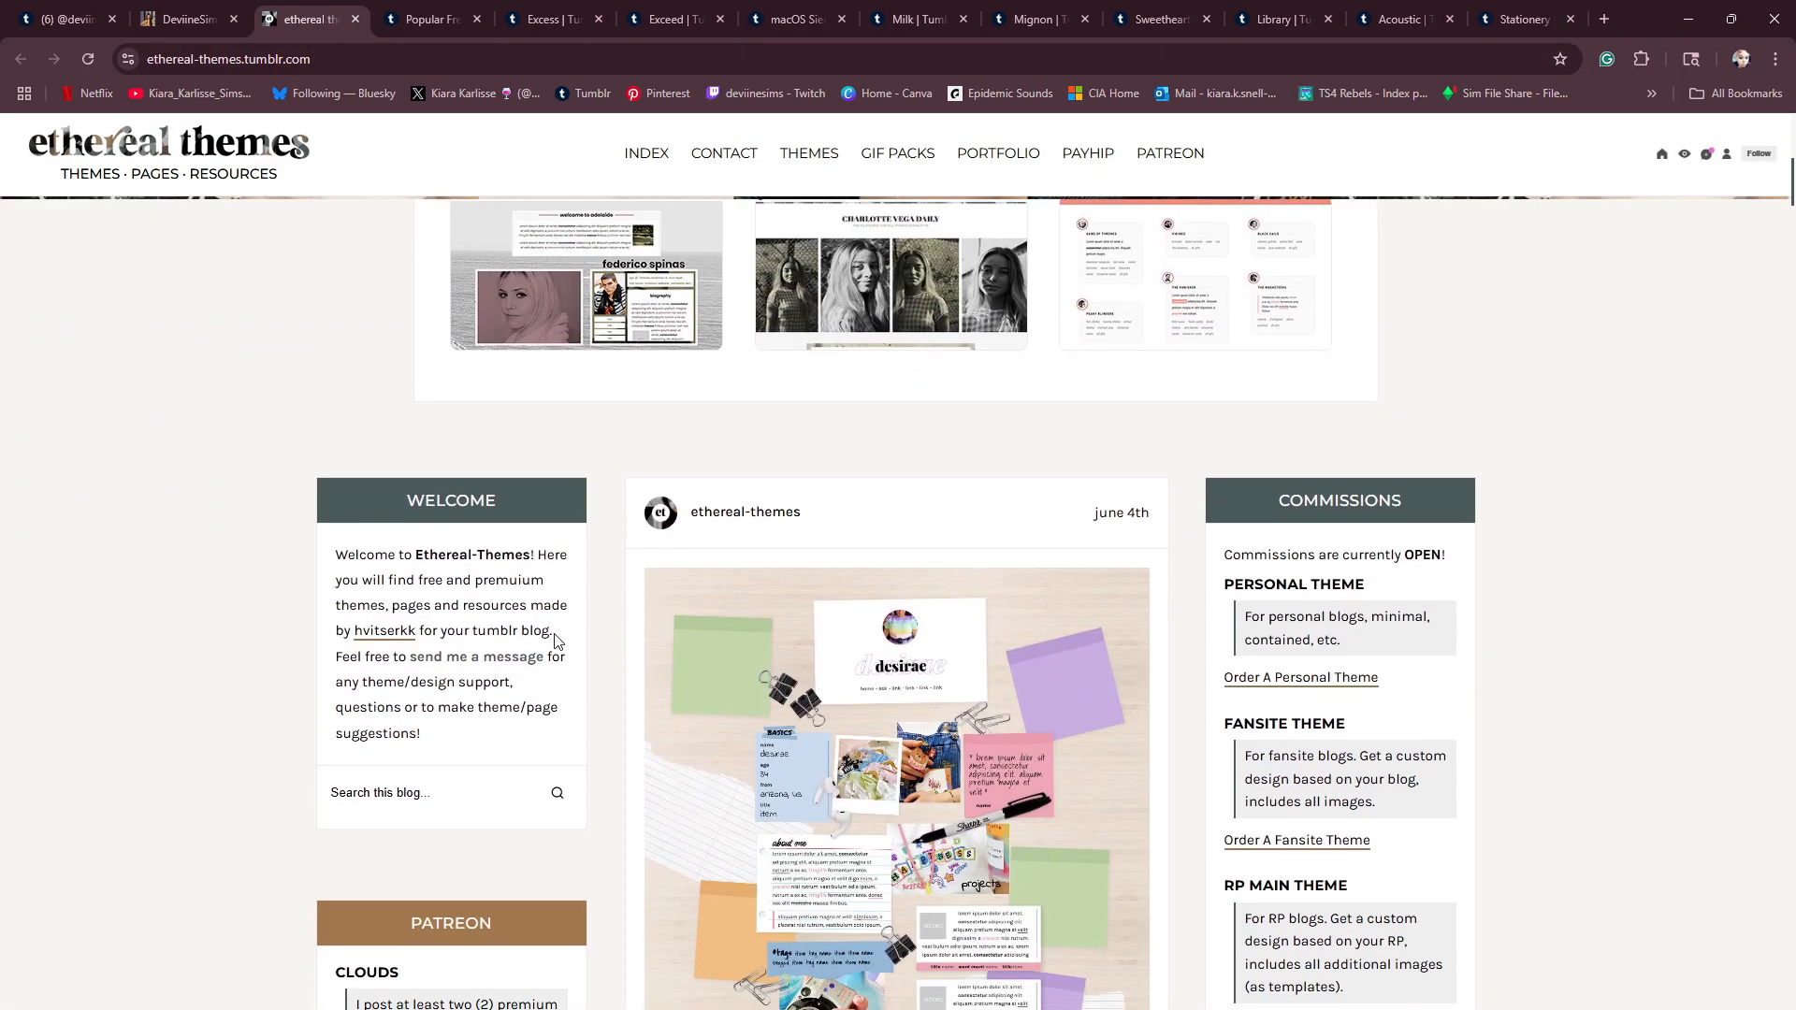
scroll(556, 639, down, 2)
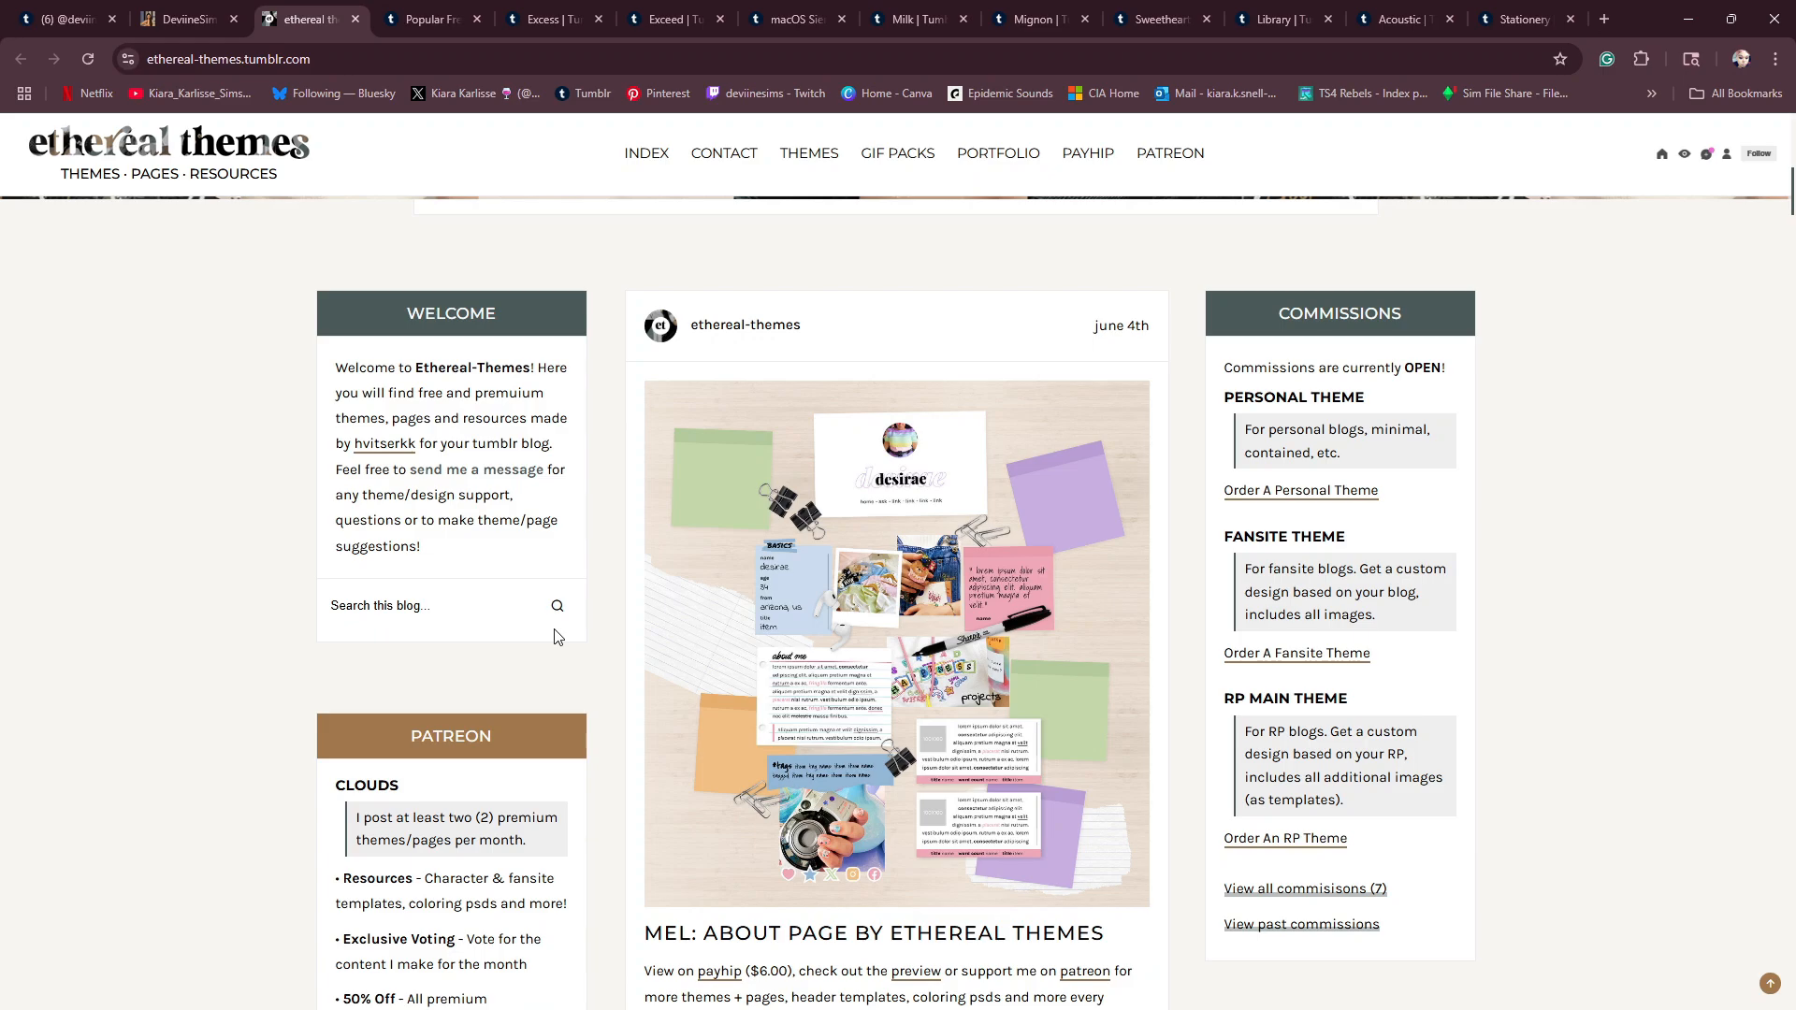
scroll(556, 636, down, 15)
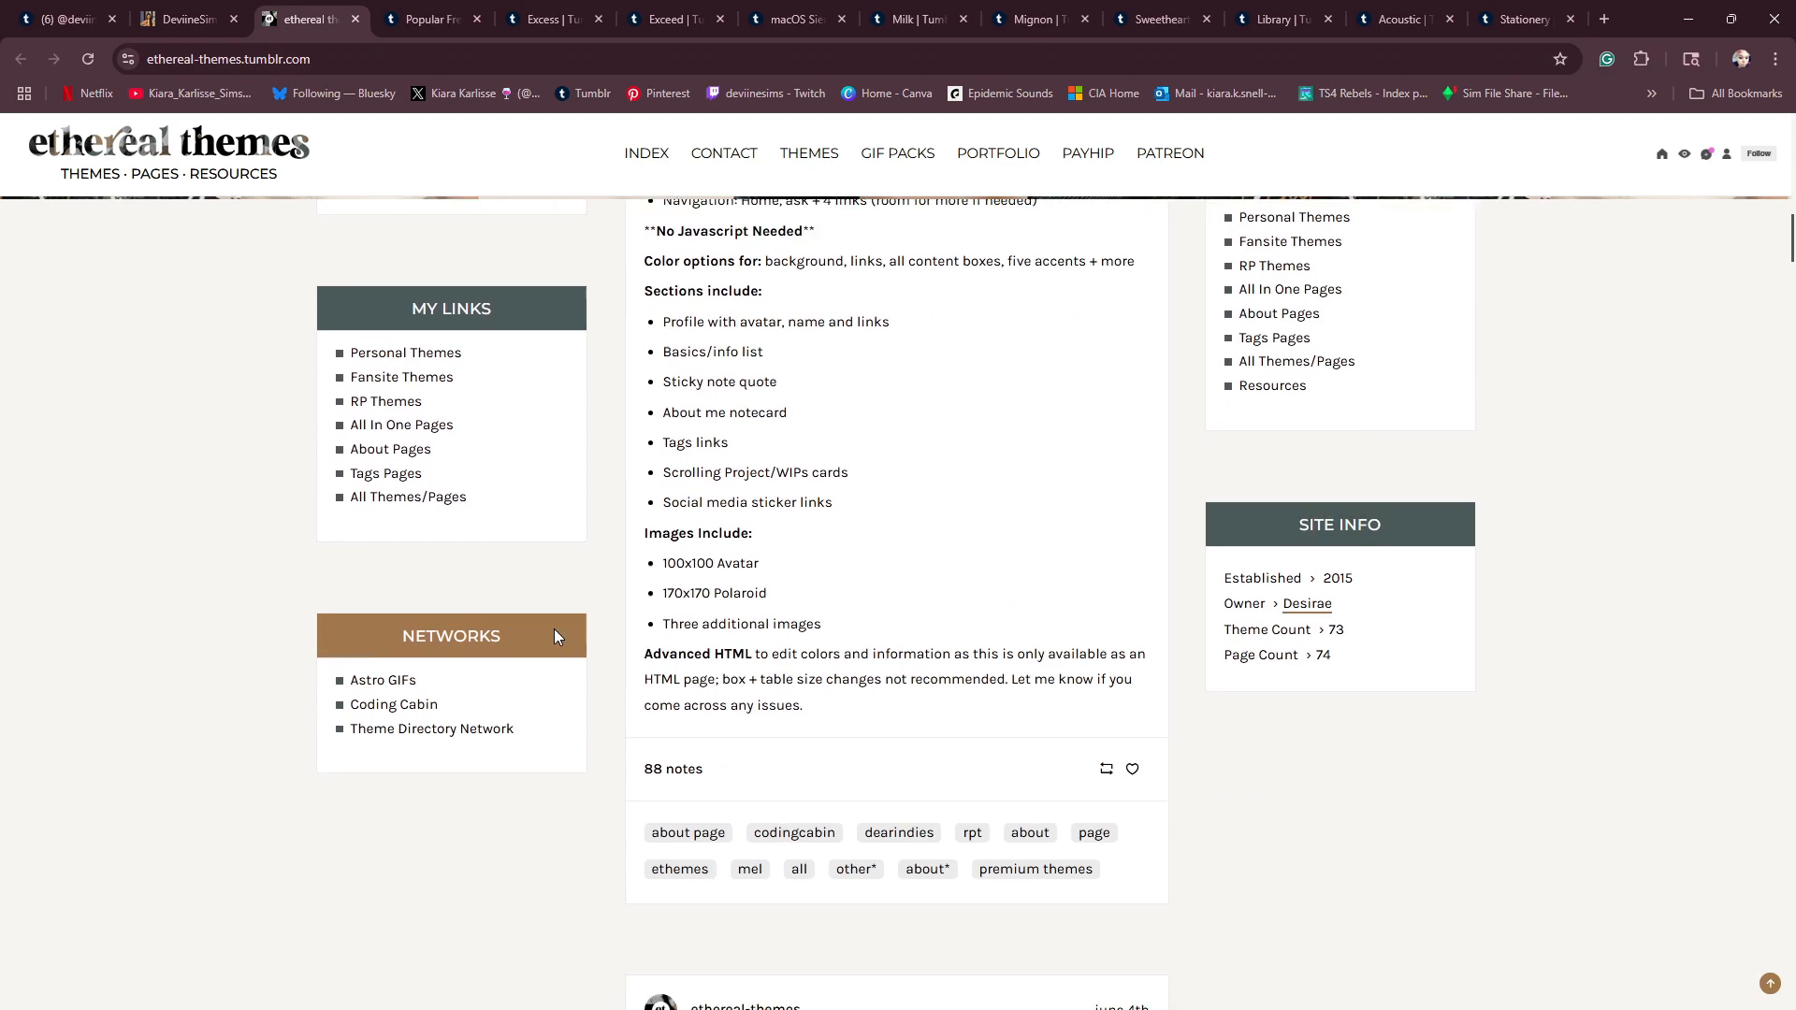
scroll(557, 636, down, 3)
scroll(556, 636, up, 20)
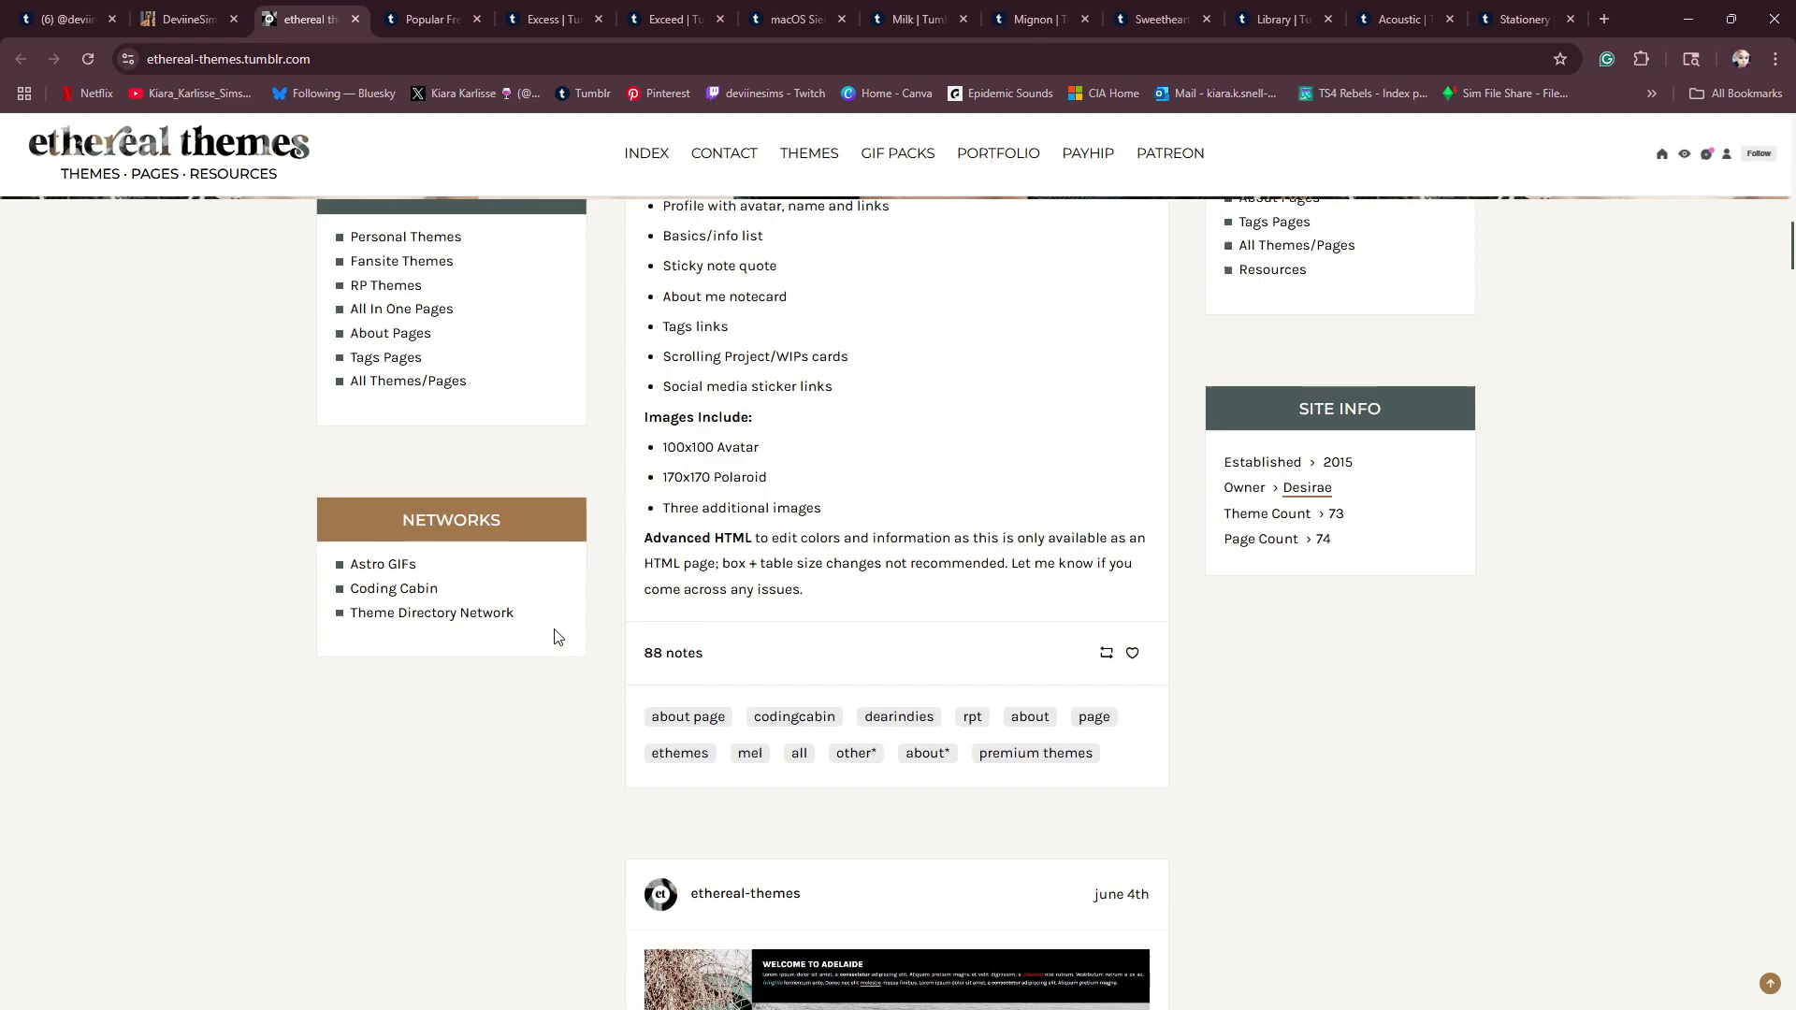
scroll(556, 636, up, 7)
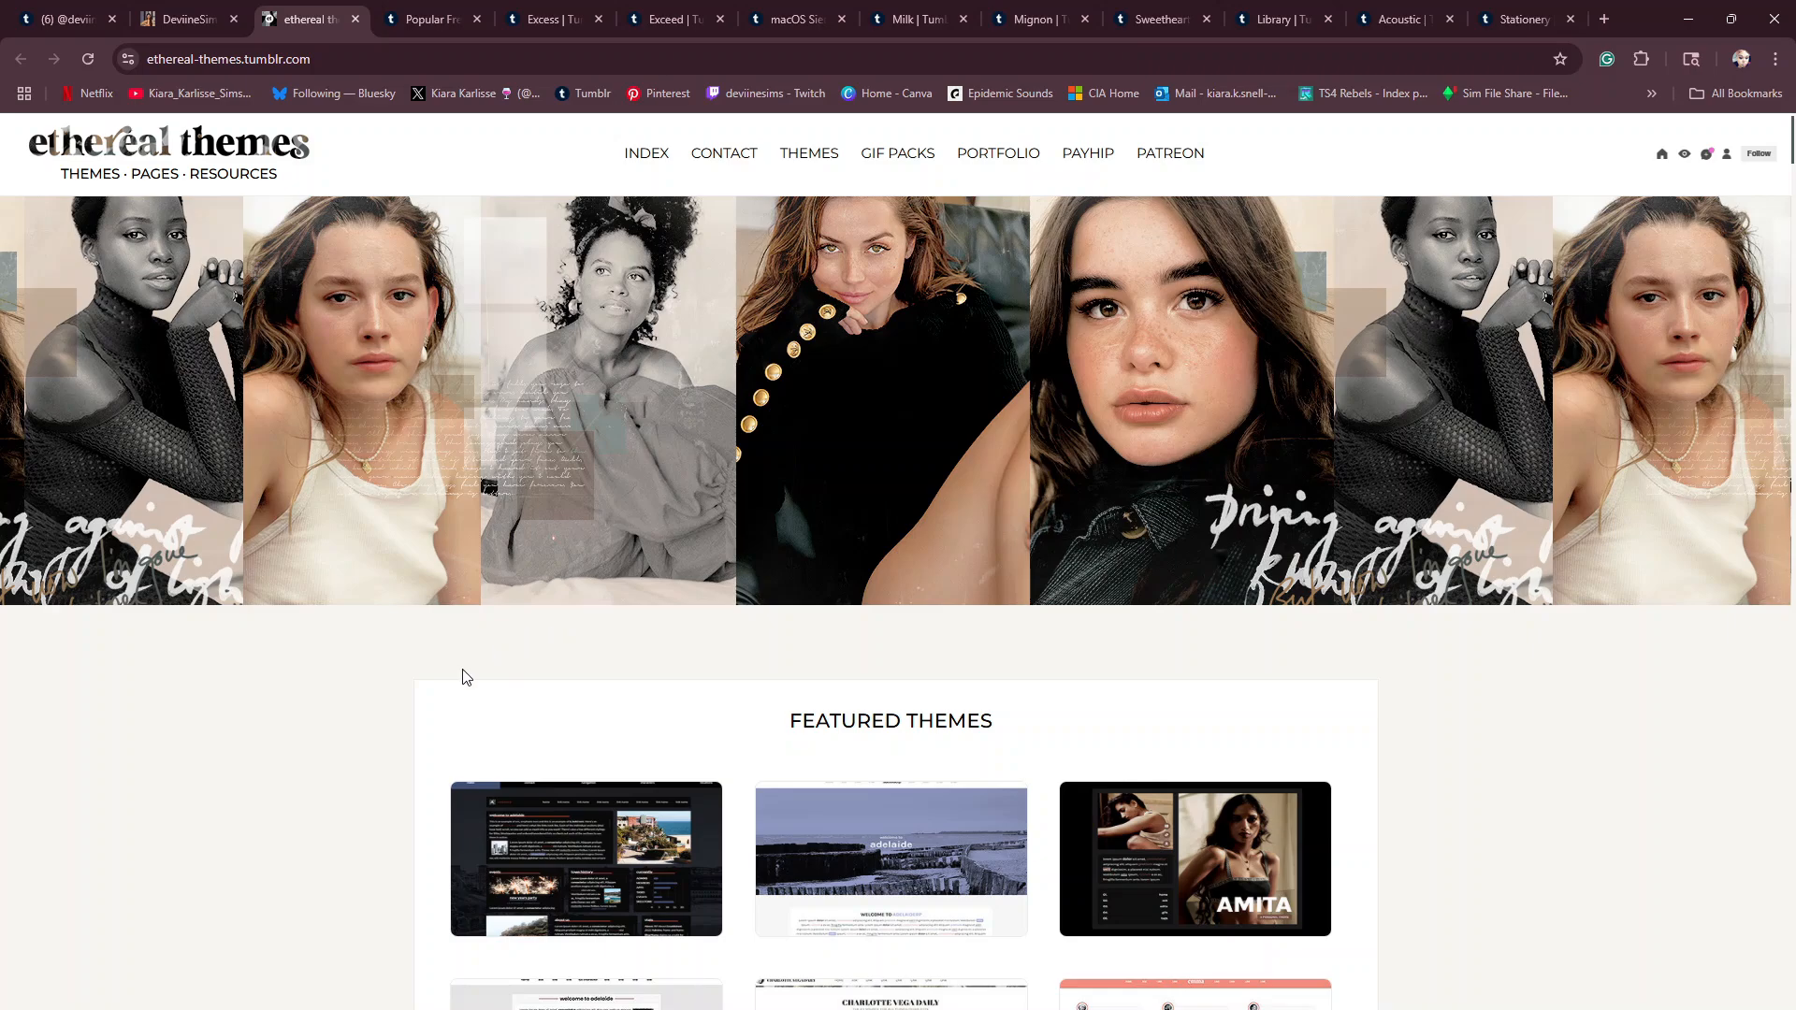
scroll(462, 669, down, 3)
scroll(462, 669, down, 3)
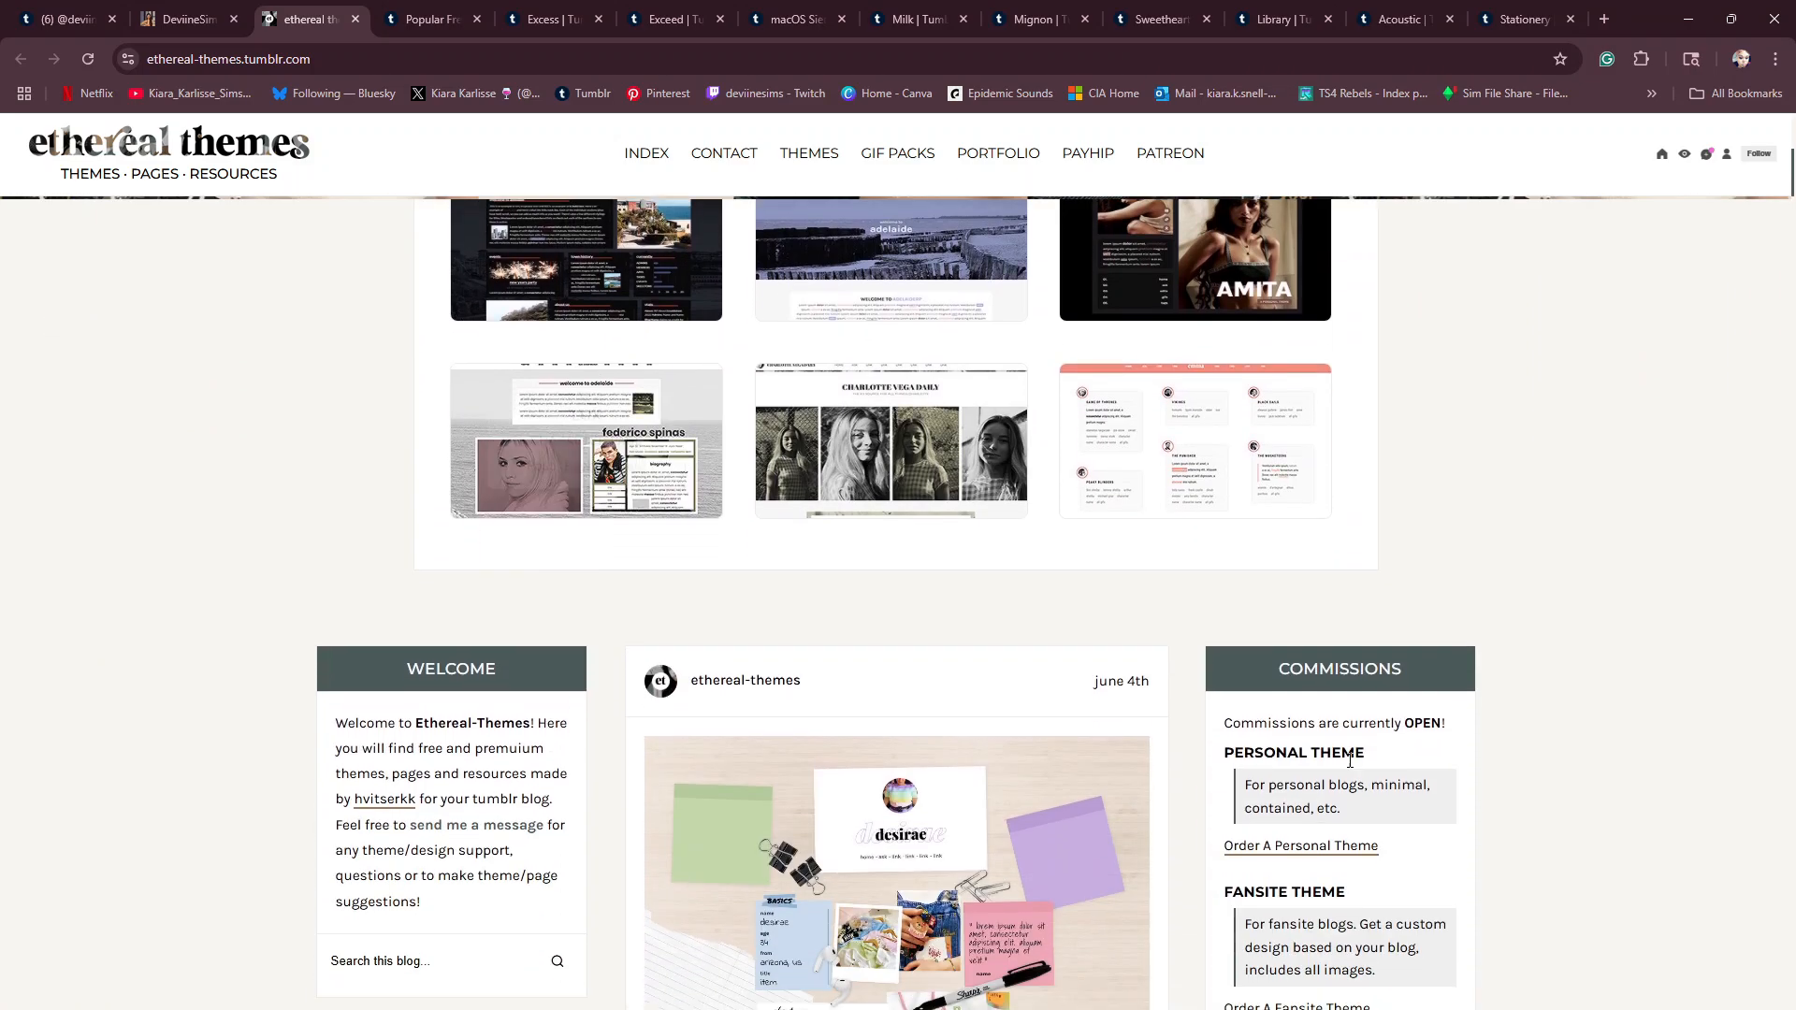
scroll(1373, 772, down, 2)
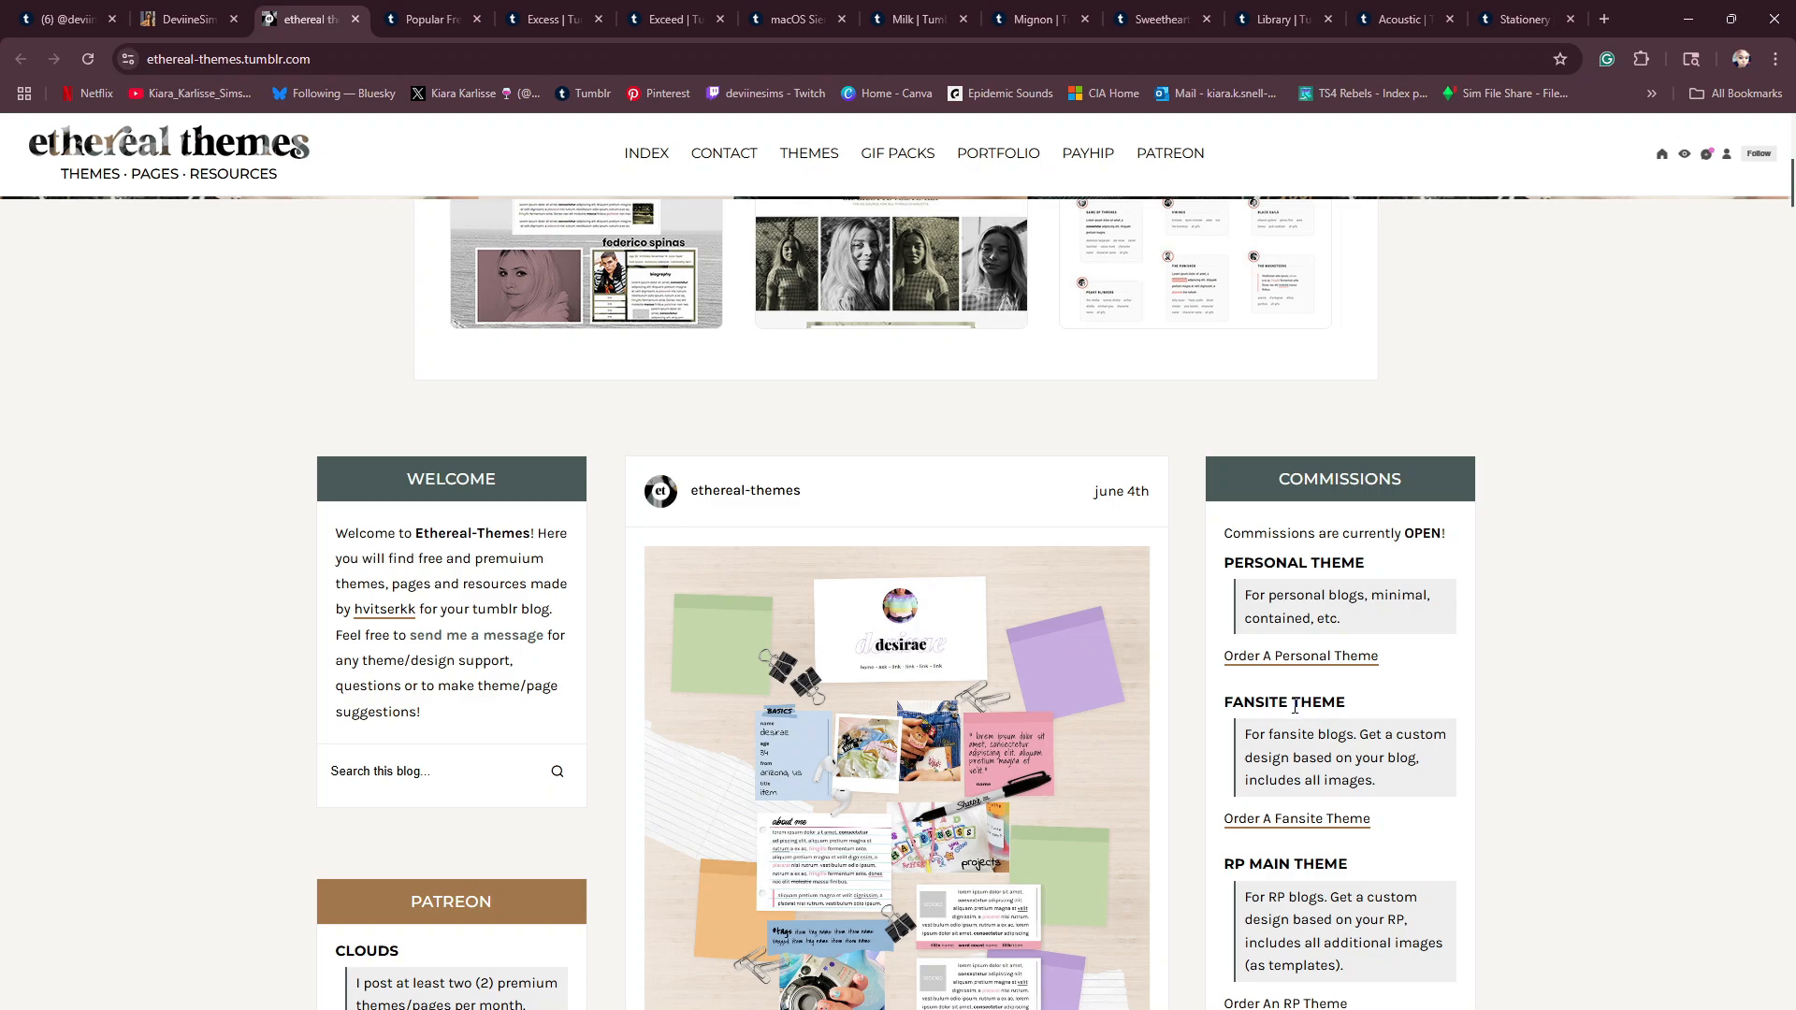
- Open the fansite theme collection from the "Order A Fansite Theme" link and view the "Maria: Fansite Theme" product page
click(1274, 817)
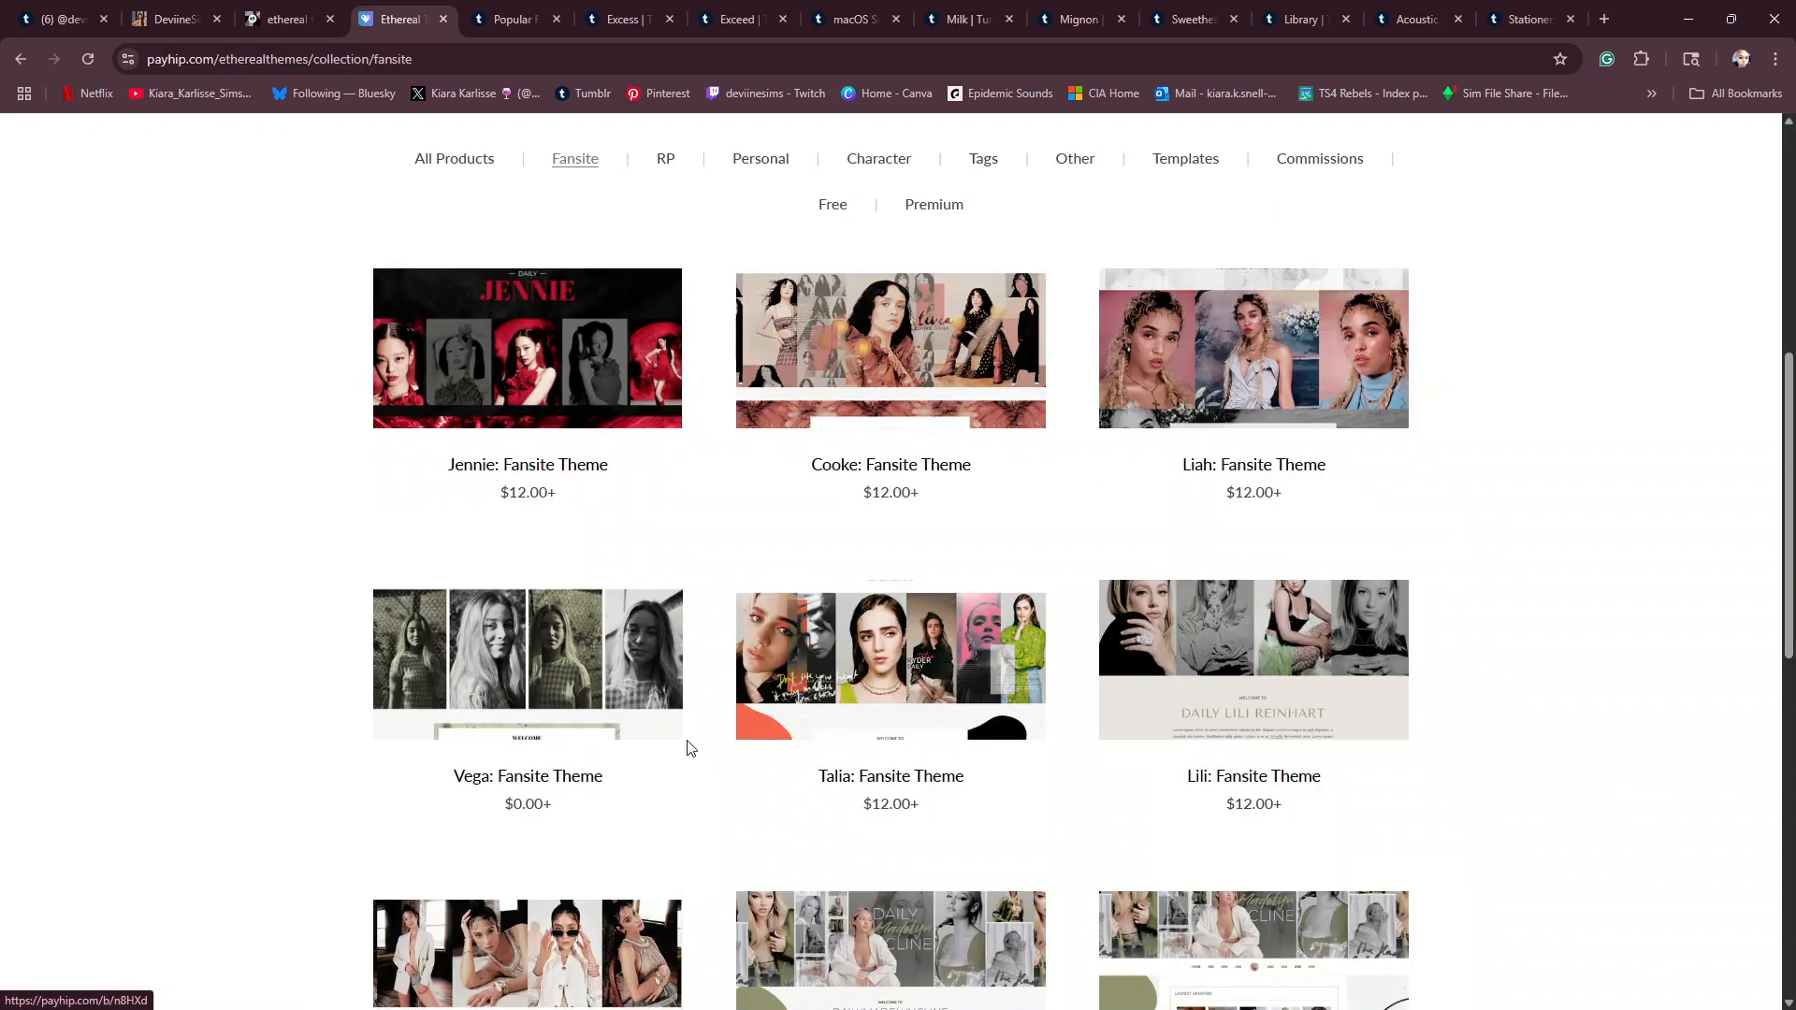
scroll(692, 739, down, 5)
click(547, 627)
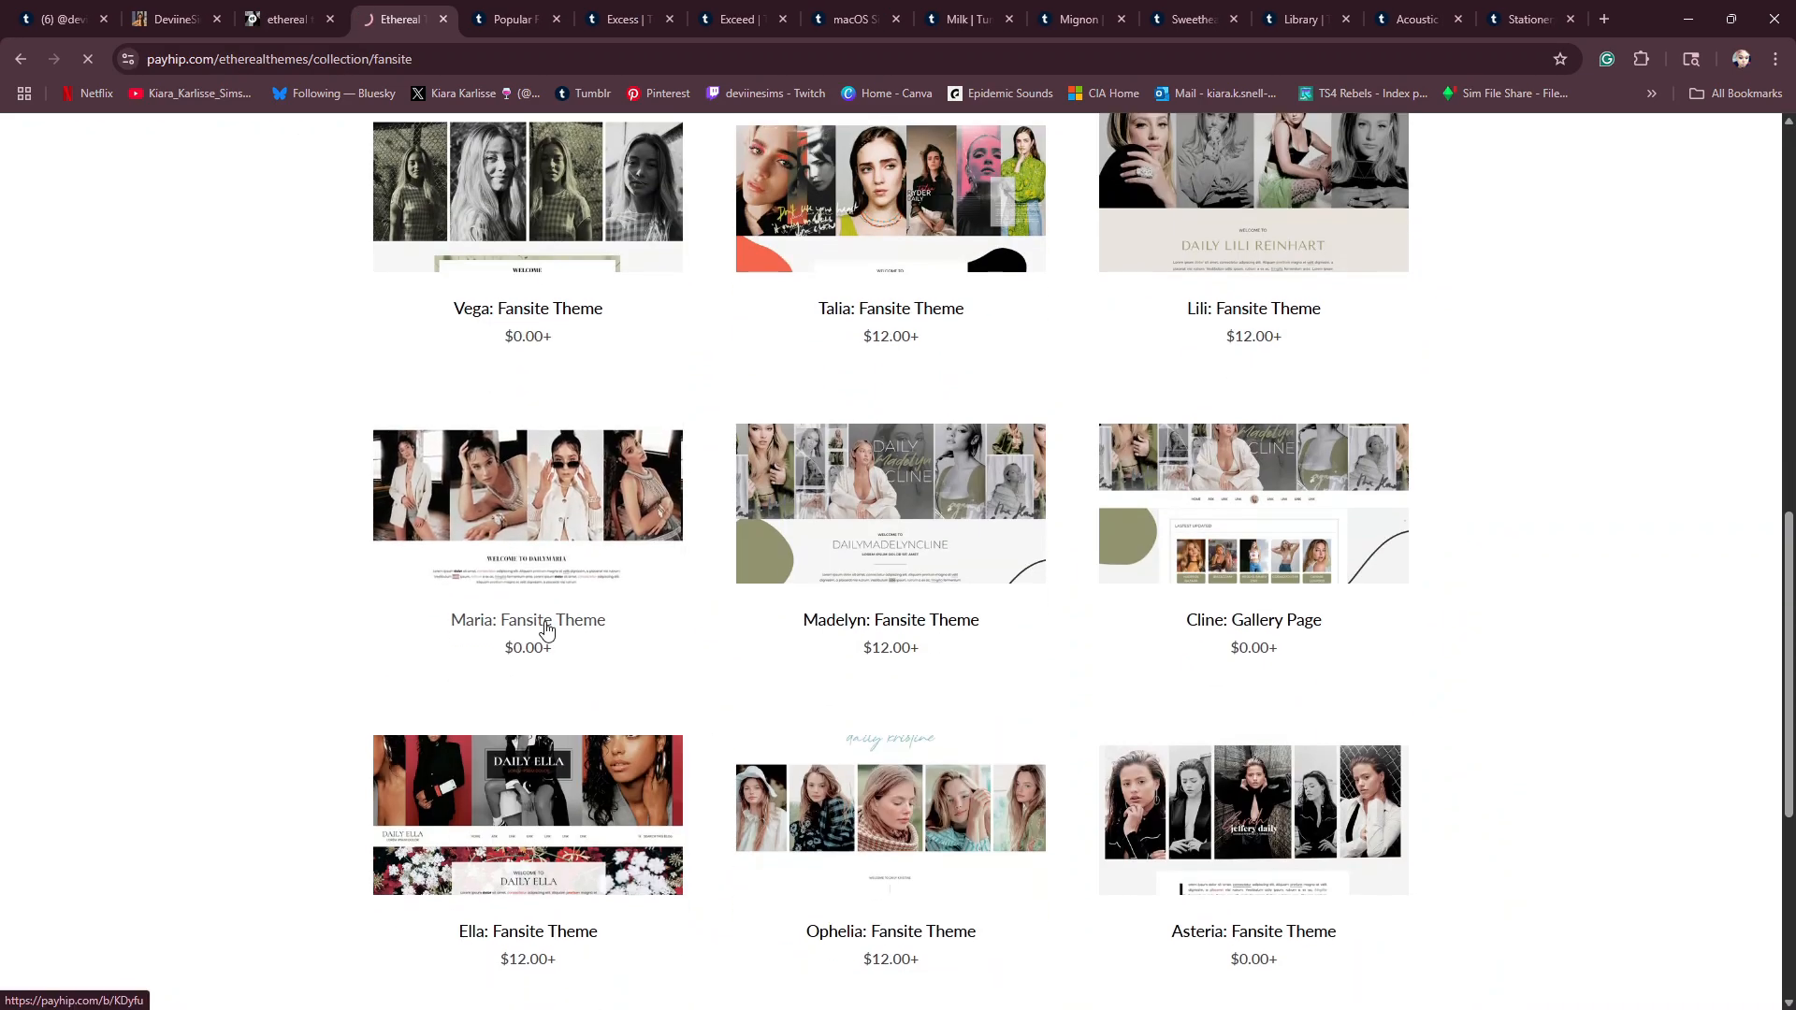
- Examine the Maria fansite theme's preview, pay-what-you-want pricing, header size, color options, sidebar sections and included files
scroll(767, 660, down, 2)
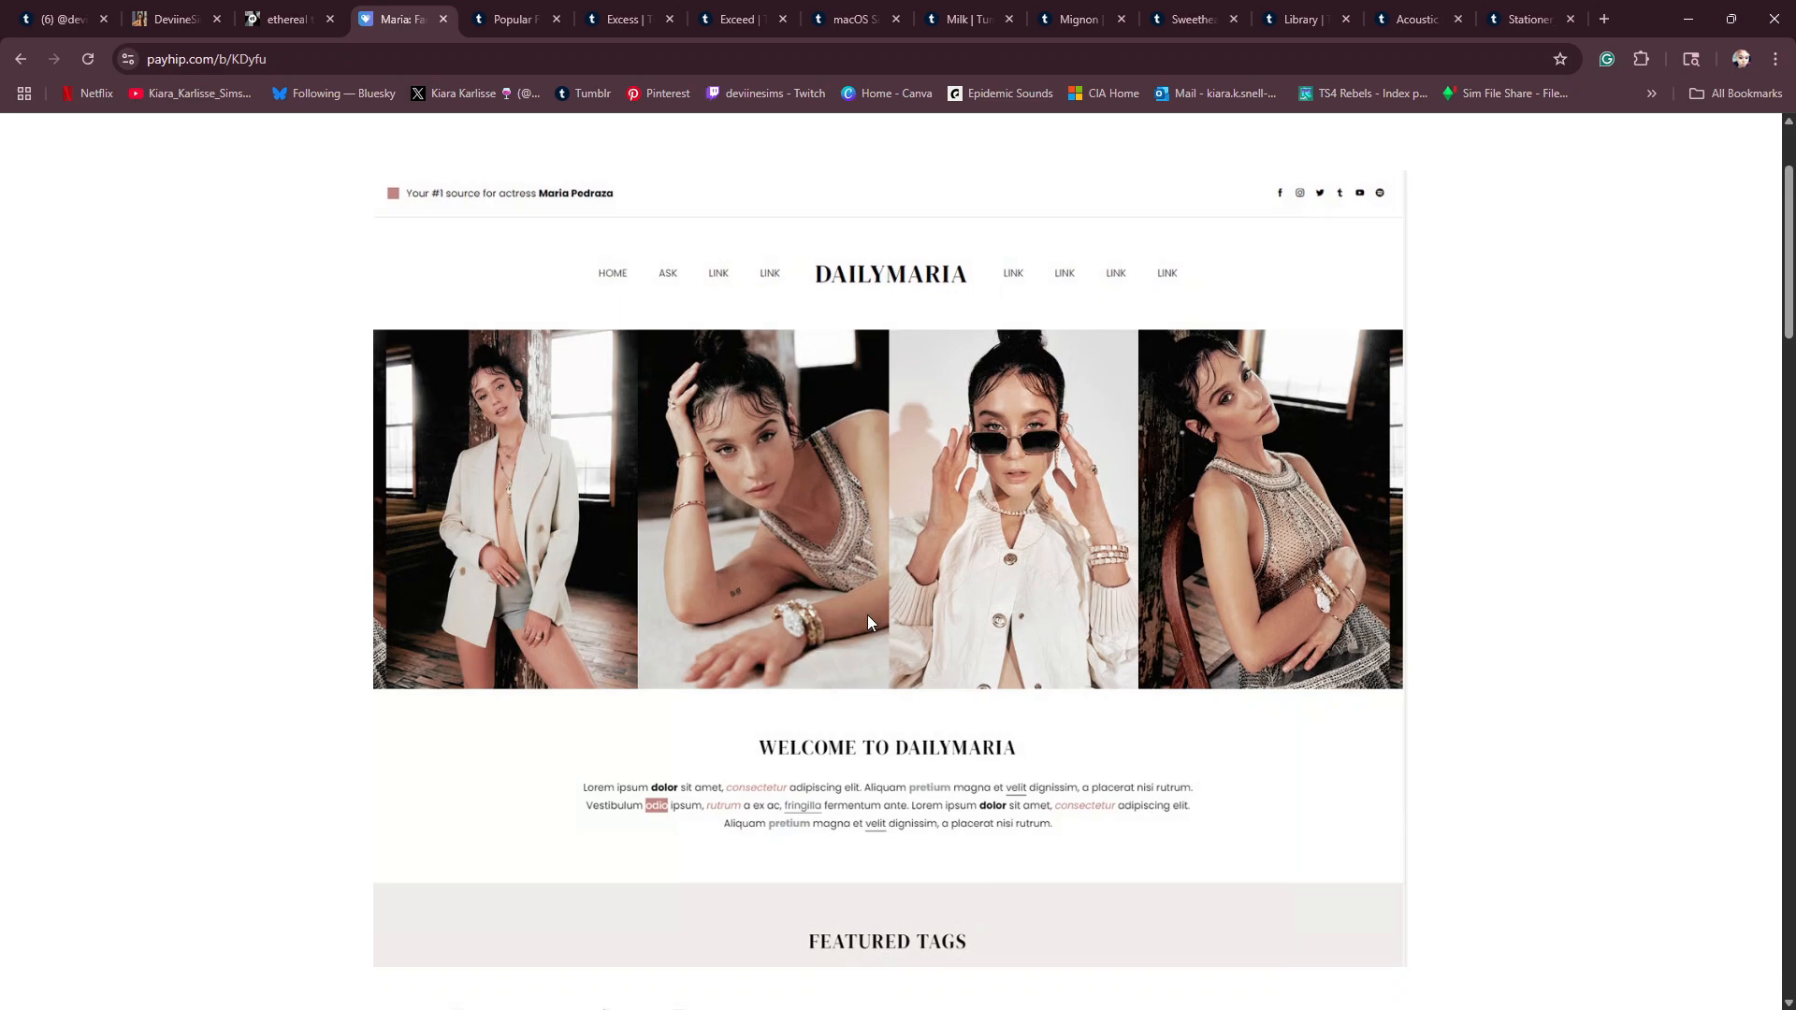
scroll(1141, 654, down, 3)
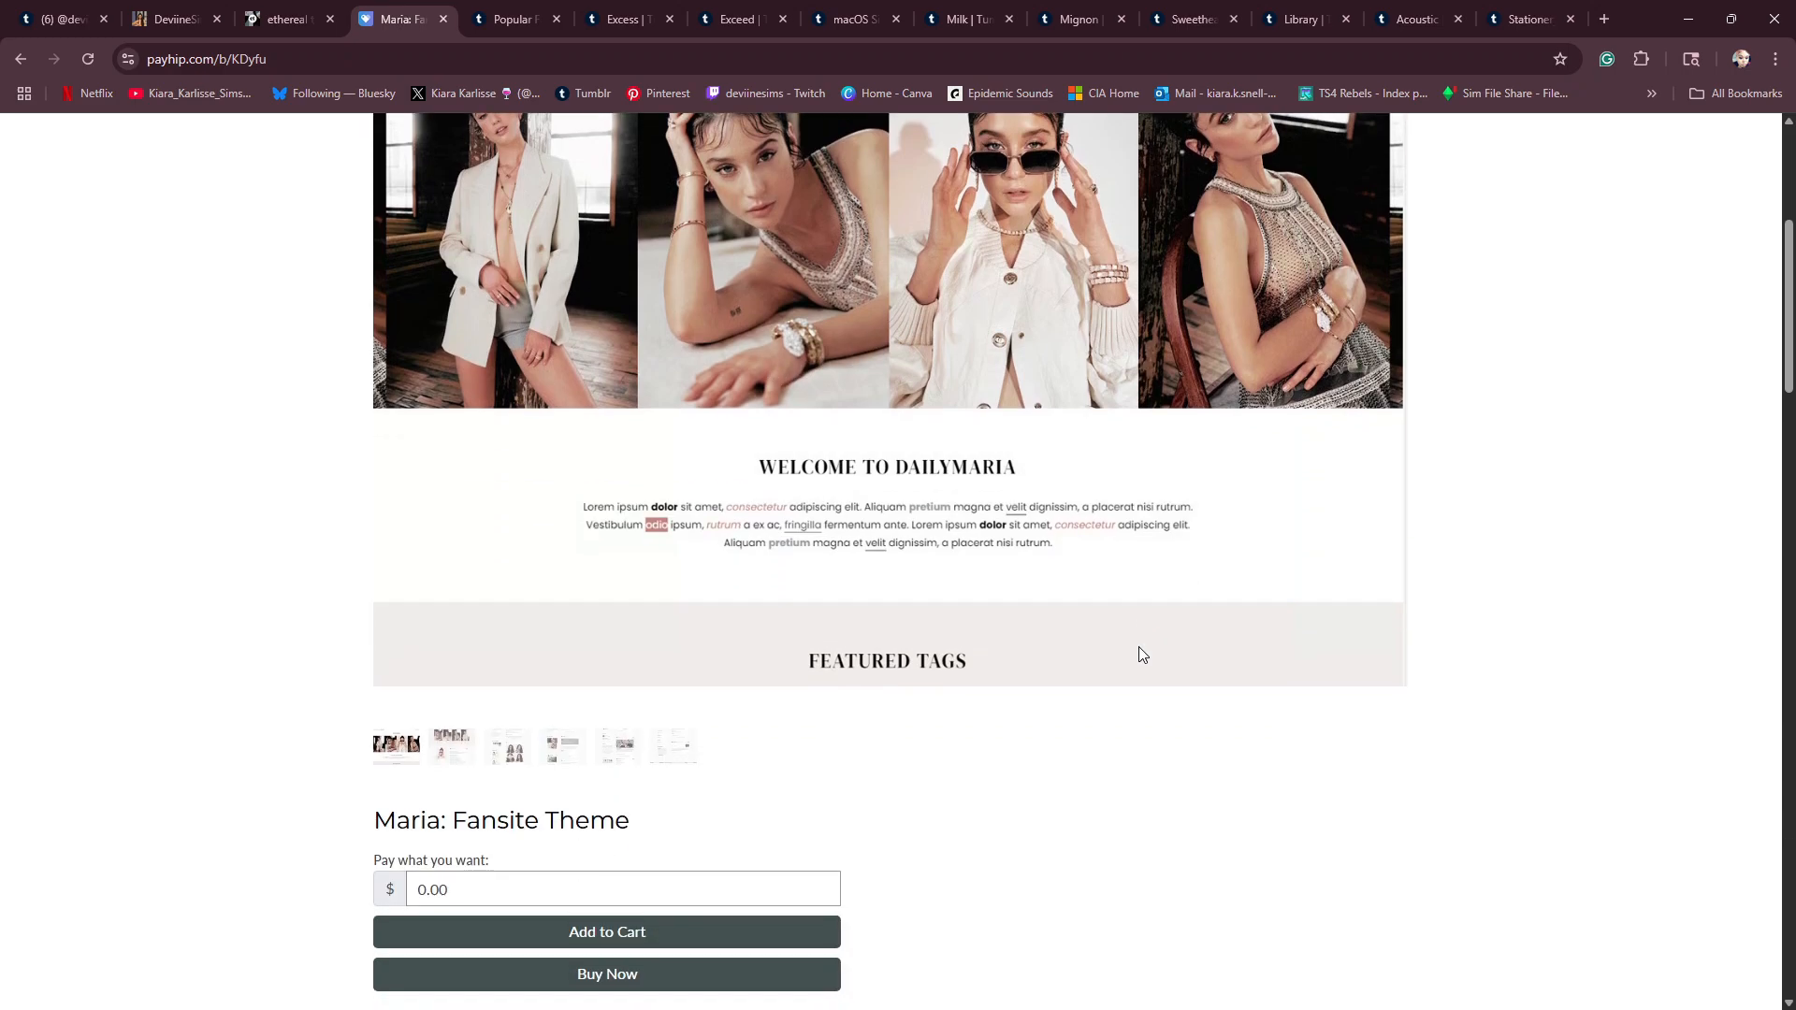
scroll(1077, 642, up, 2)
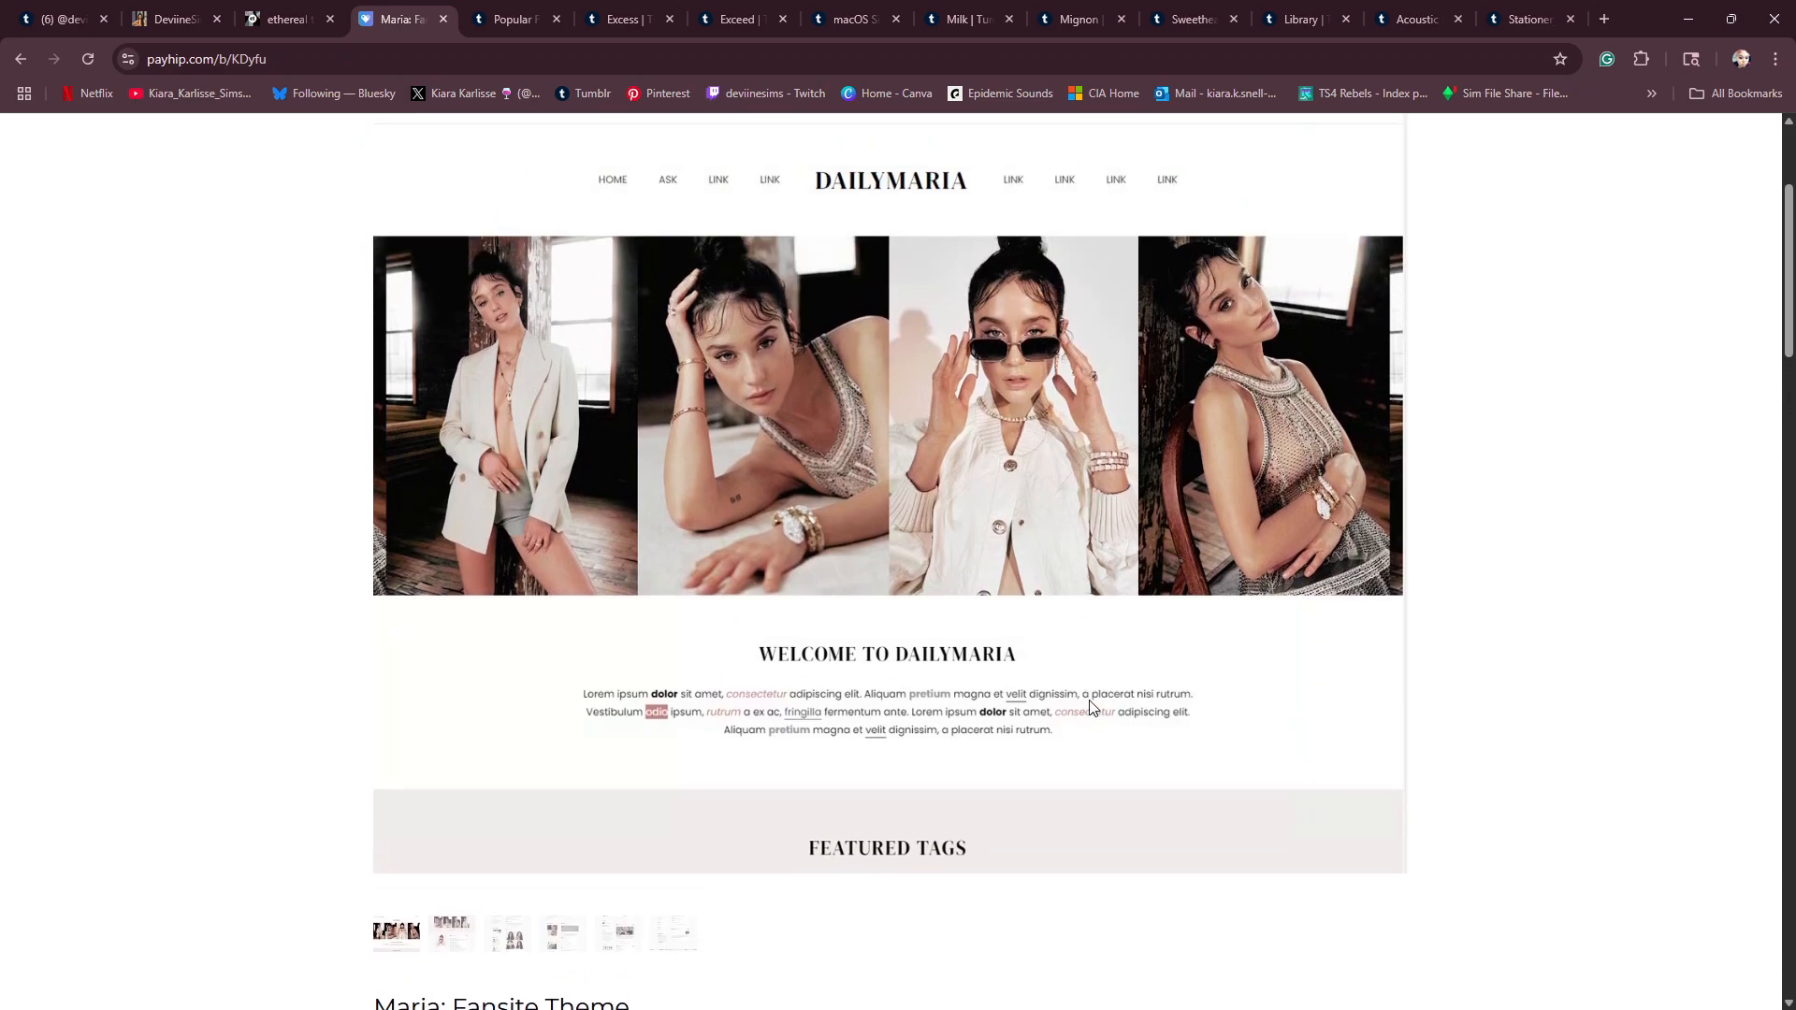
scroll(1029, 716, down, 3)
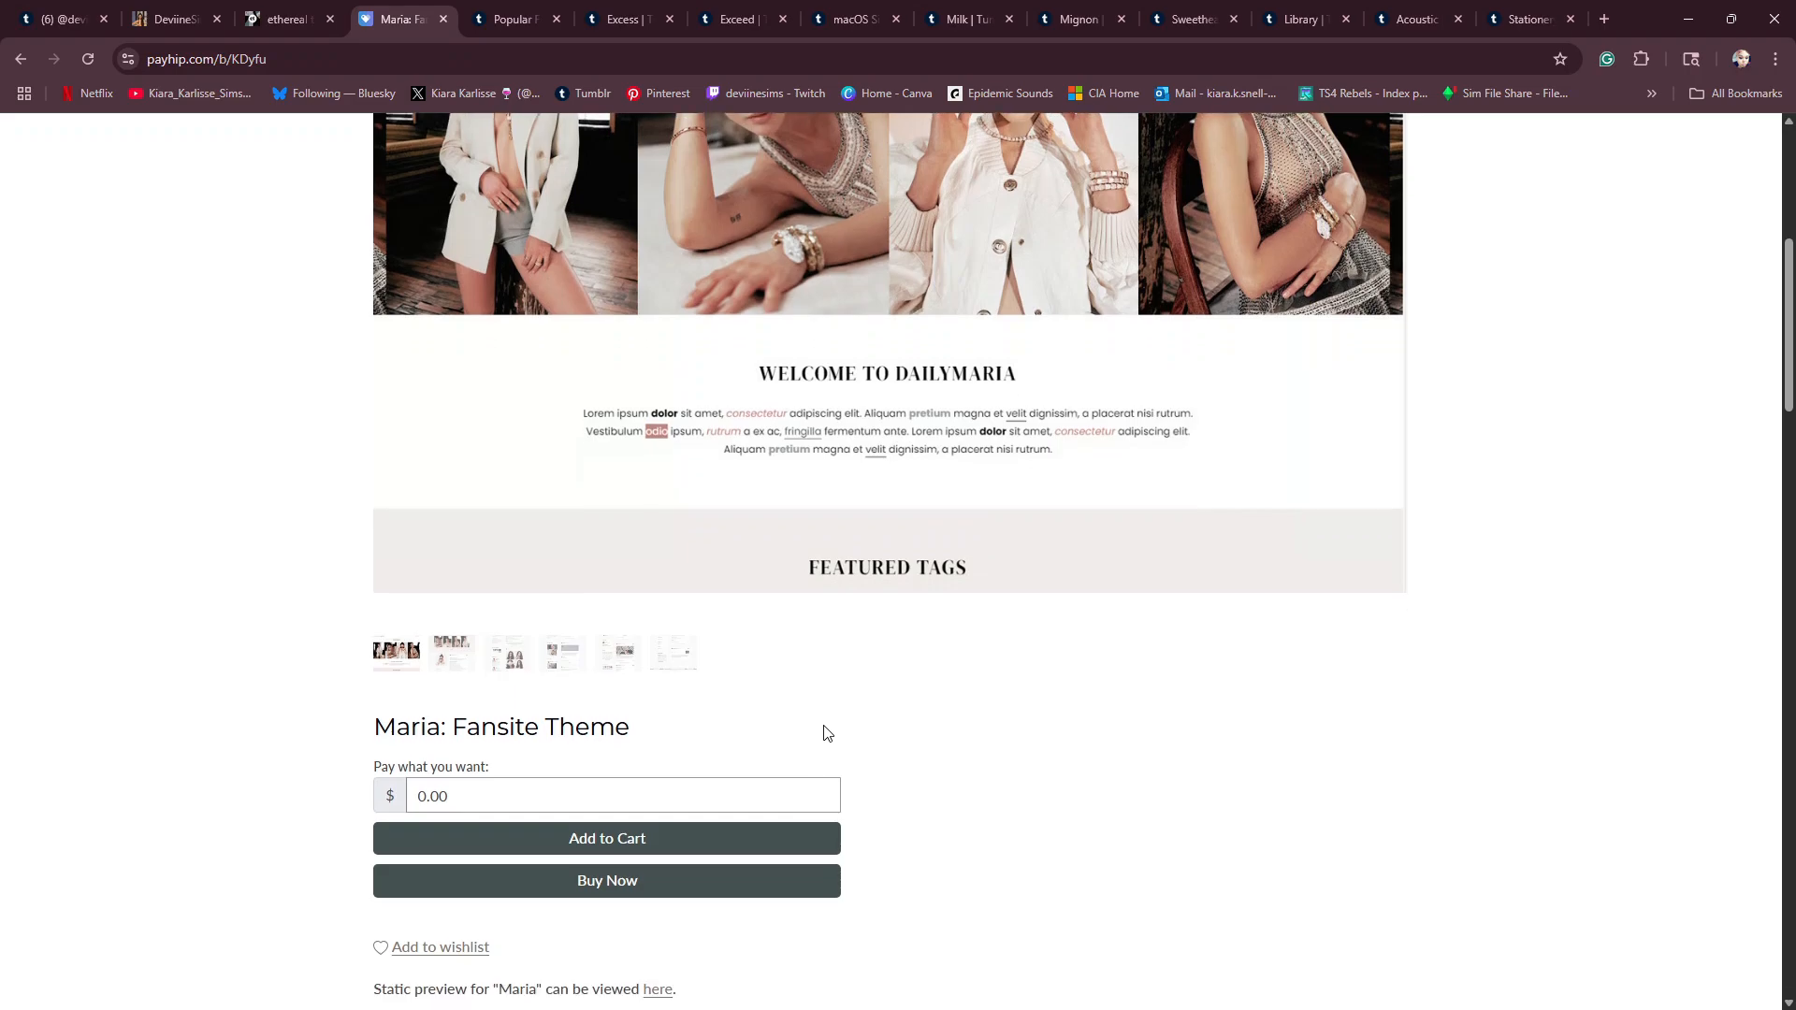
scroll(879, 718, down, 3)
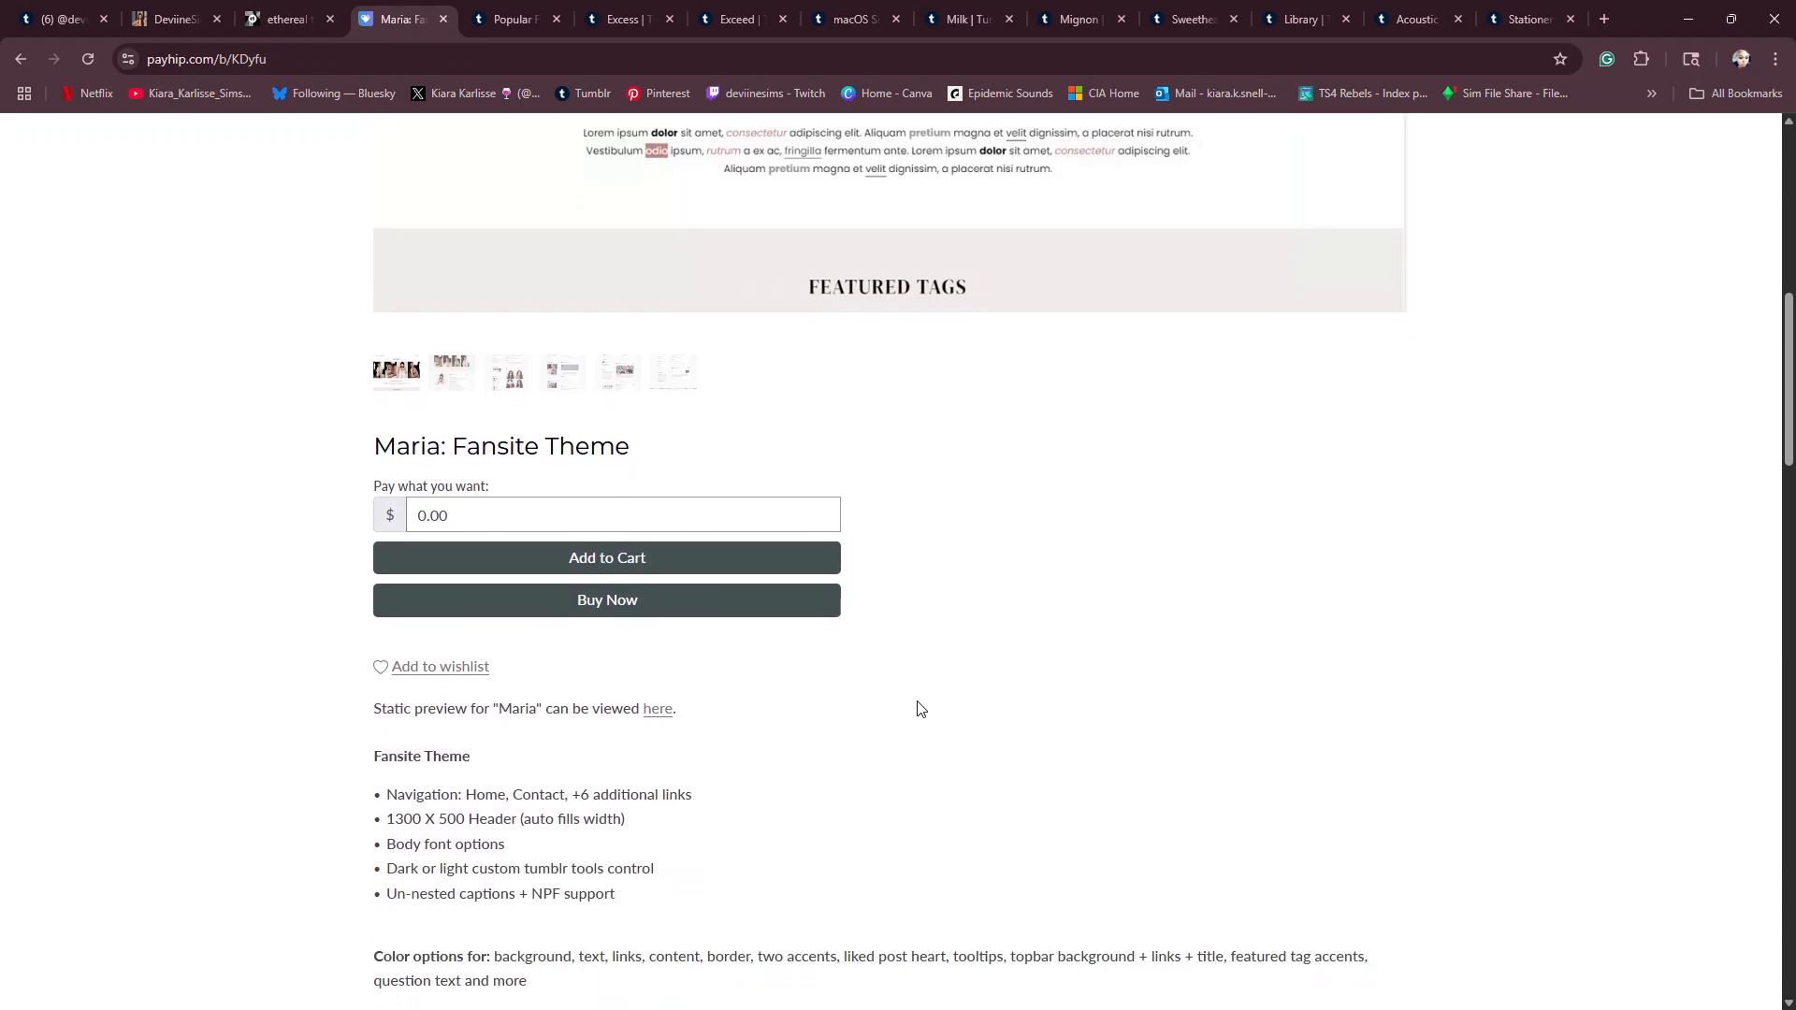
scroll(921, 706, up, 8)
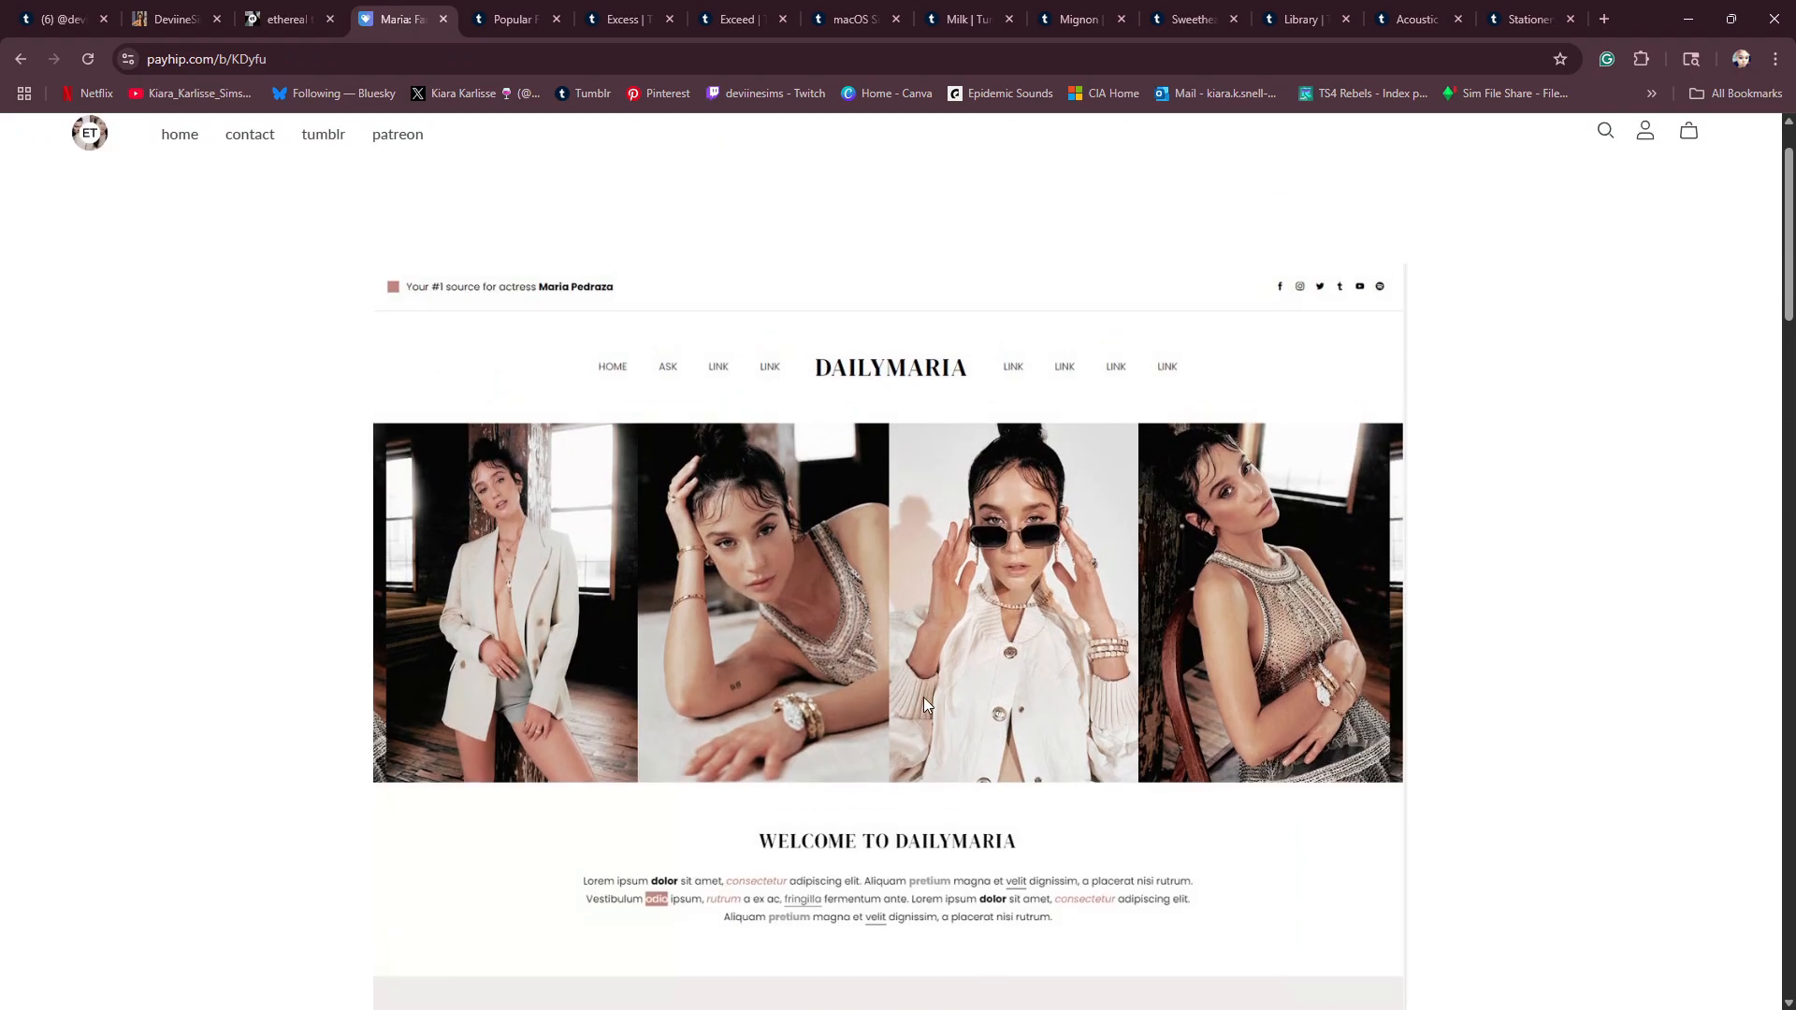
scroll(919, 701, down, 6)
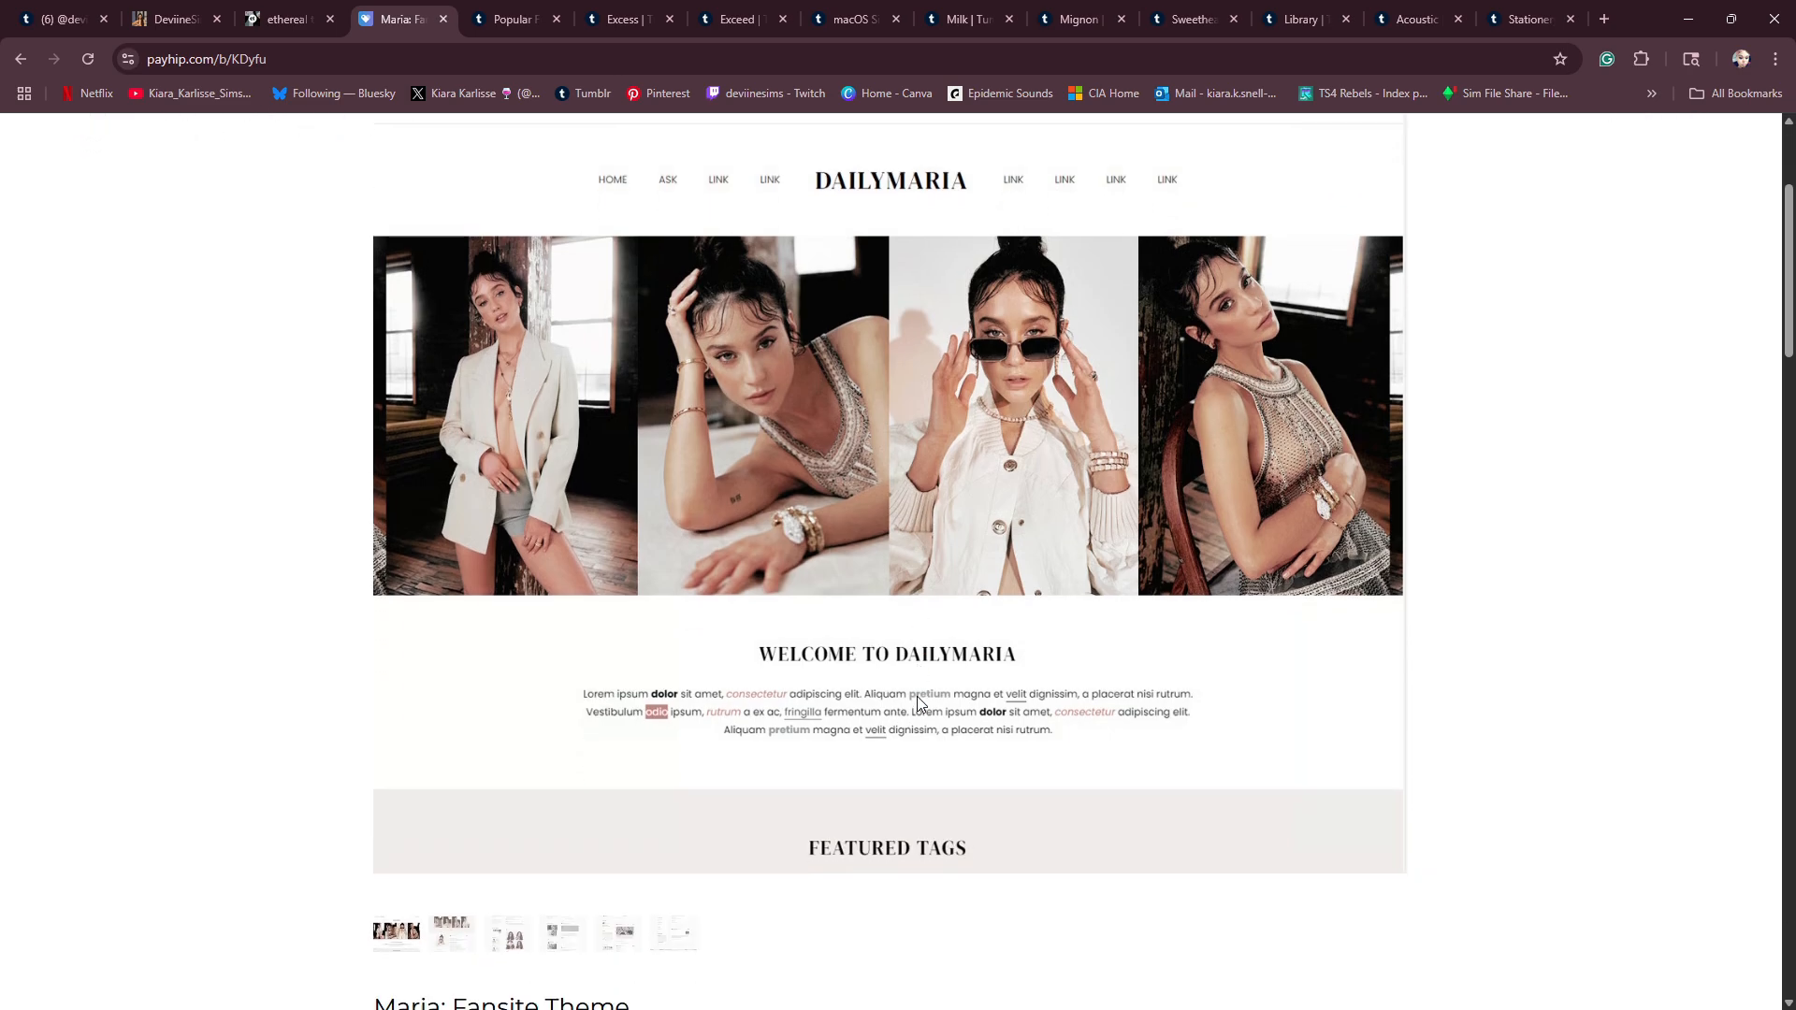
scroll(915, 704, down, 3)
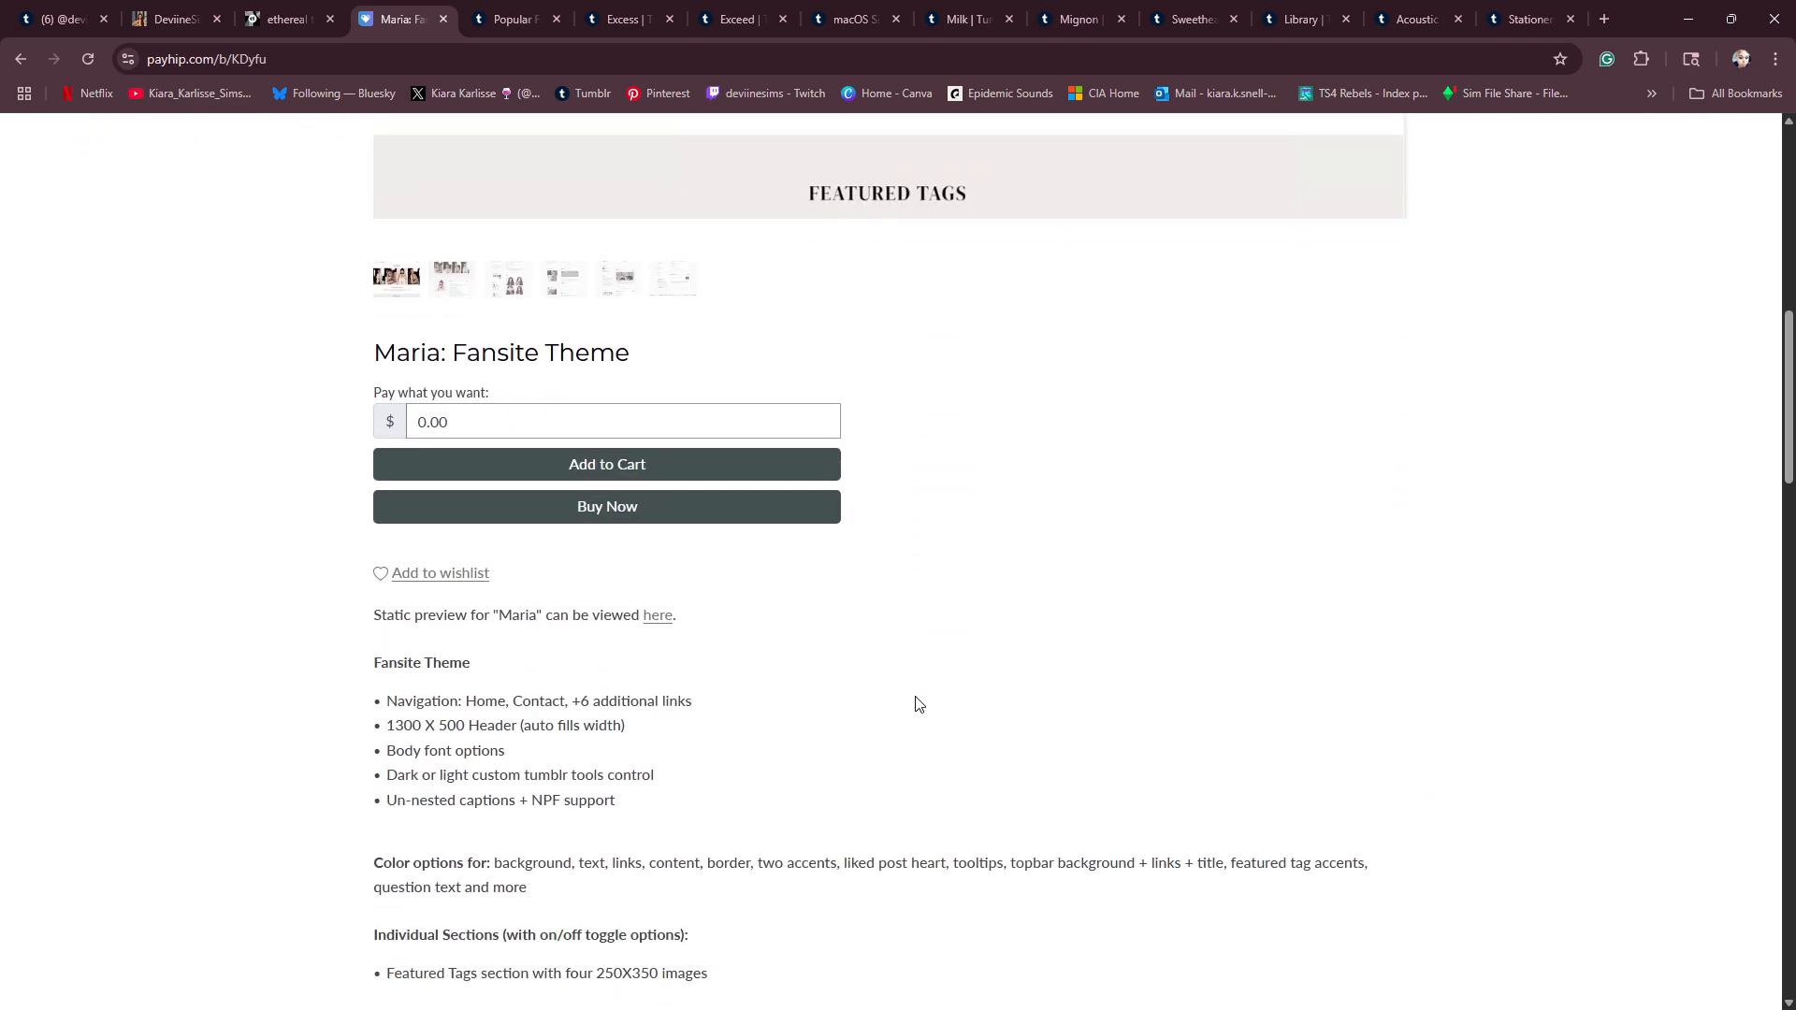
scroll(919, 704, down, 7)
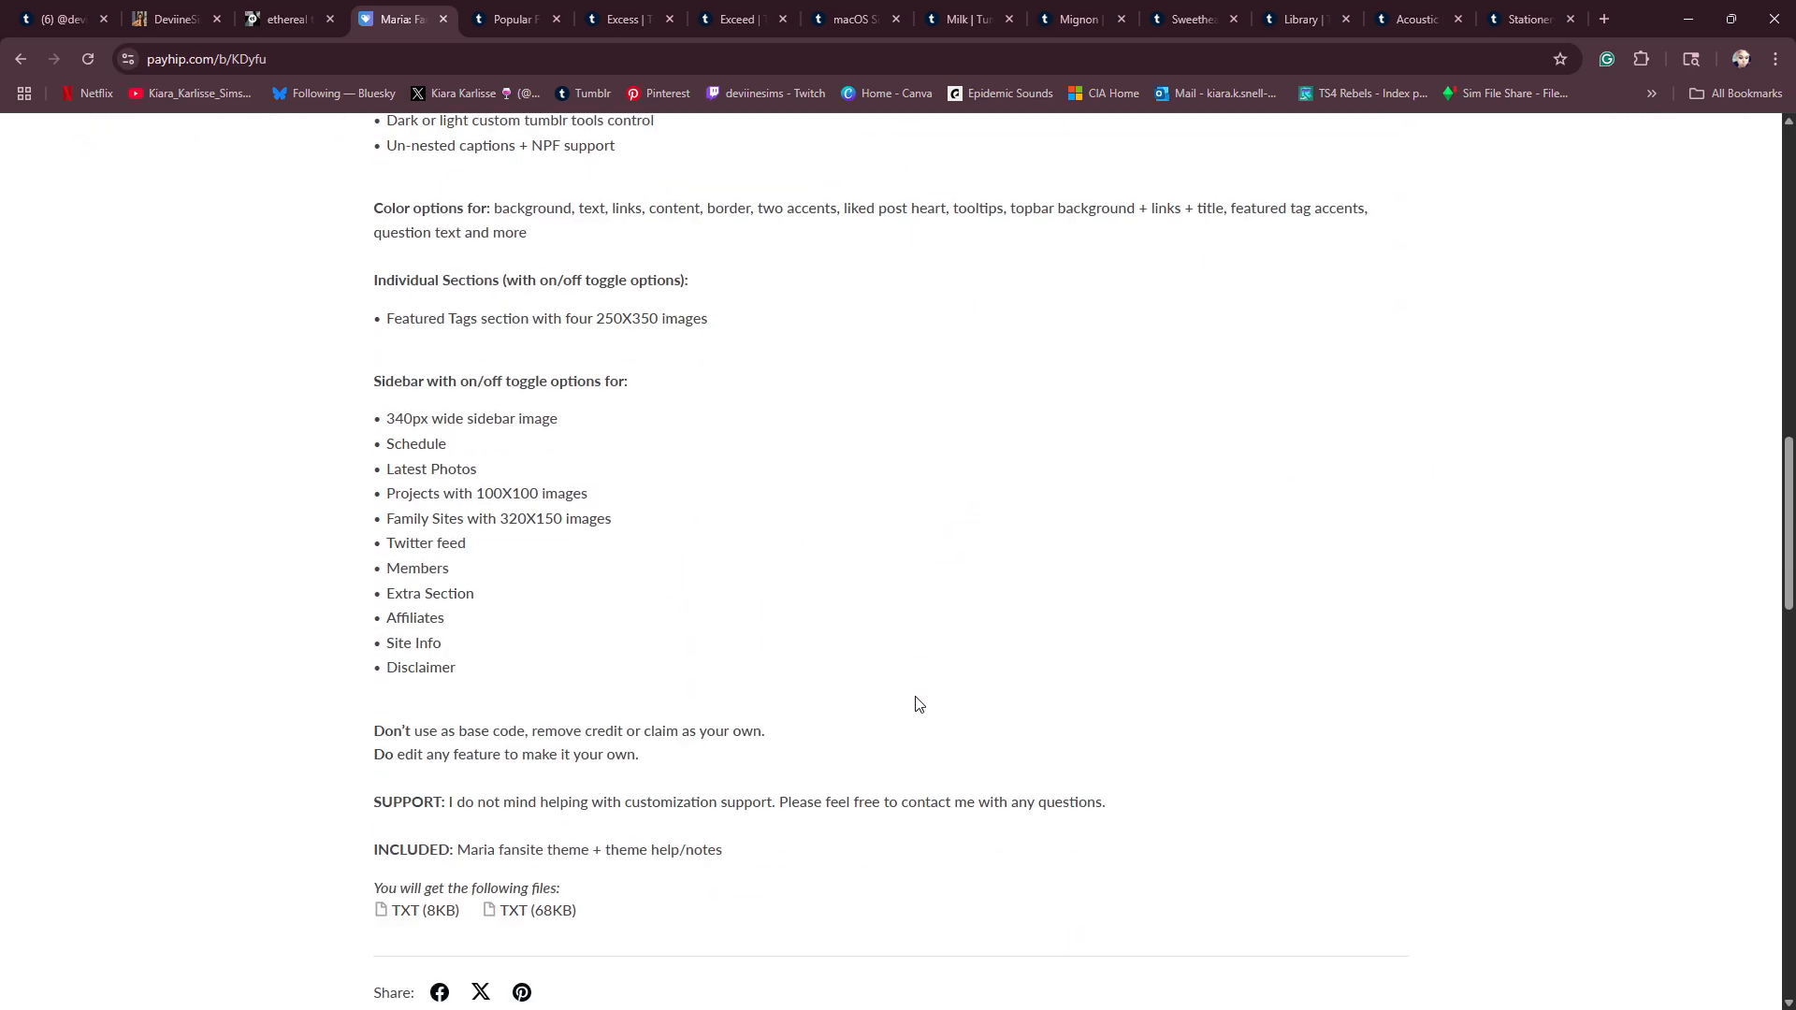
scroll(916, 704, up, 6)
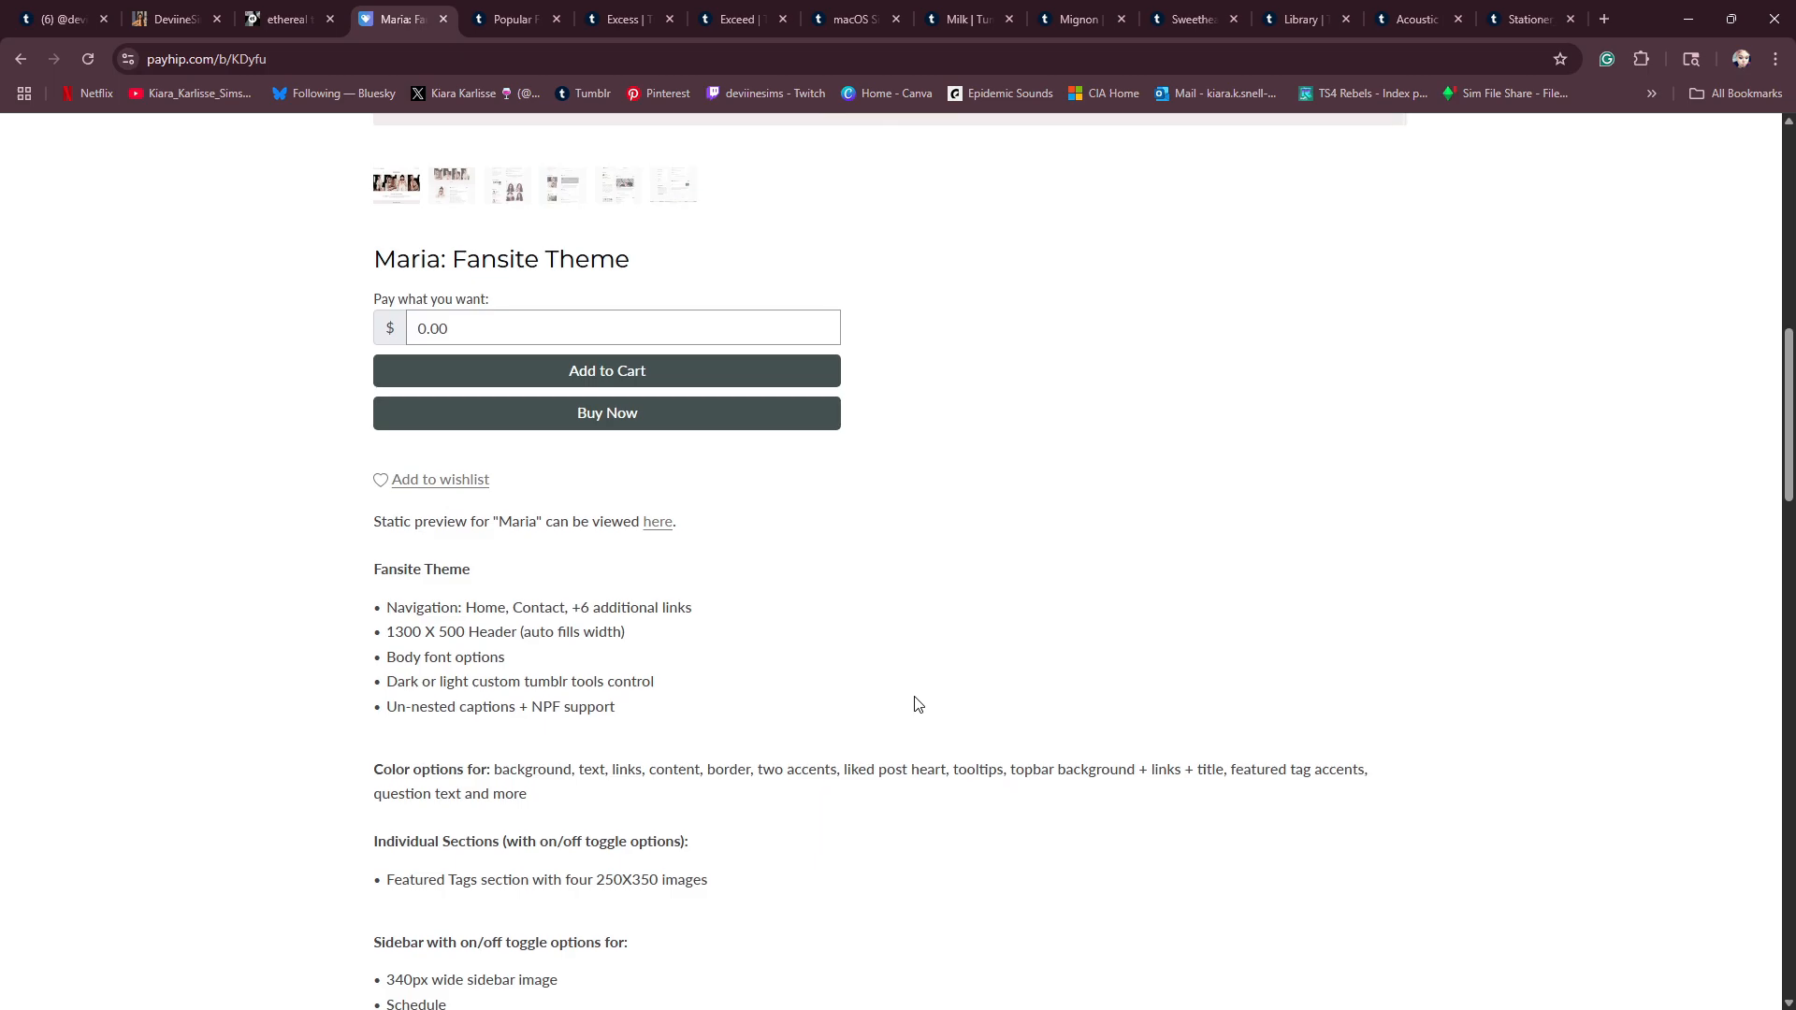
scroll(921, 697, up, 7)
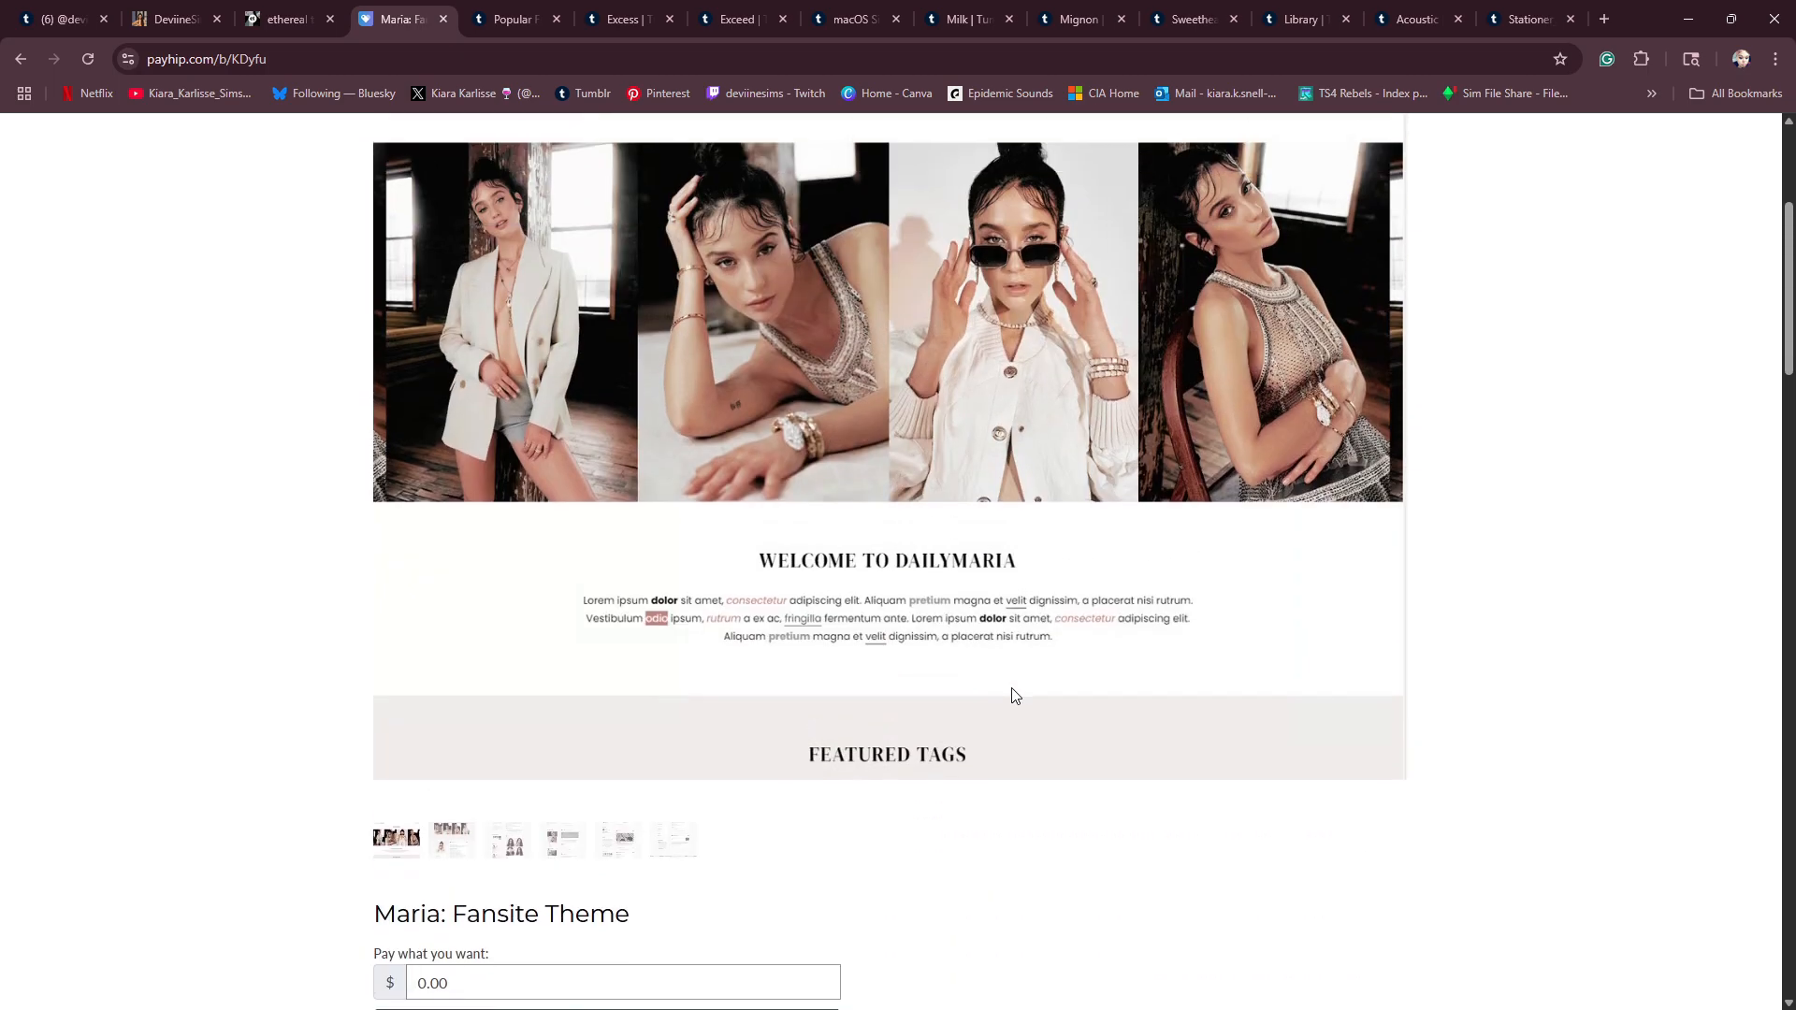
scroll(1013, 695, up, 4)
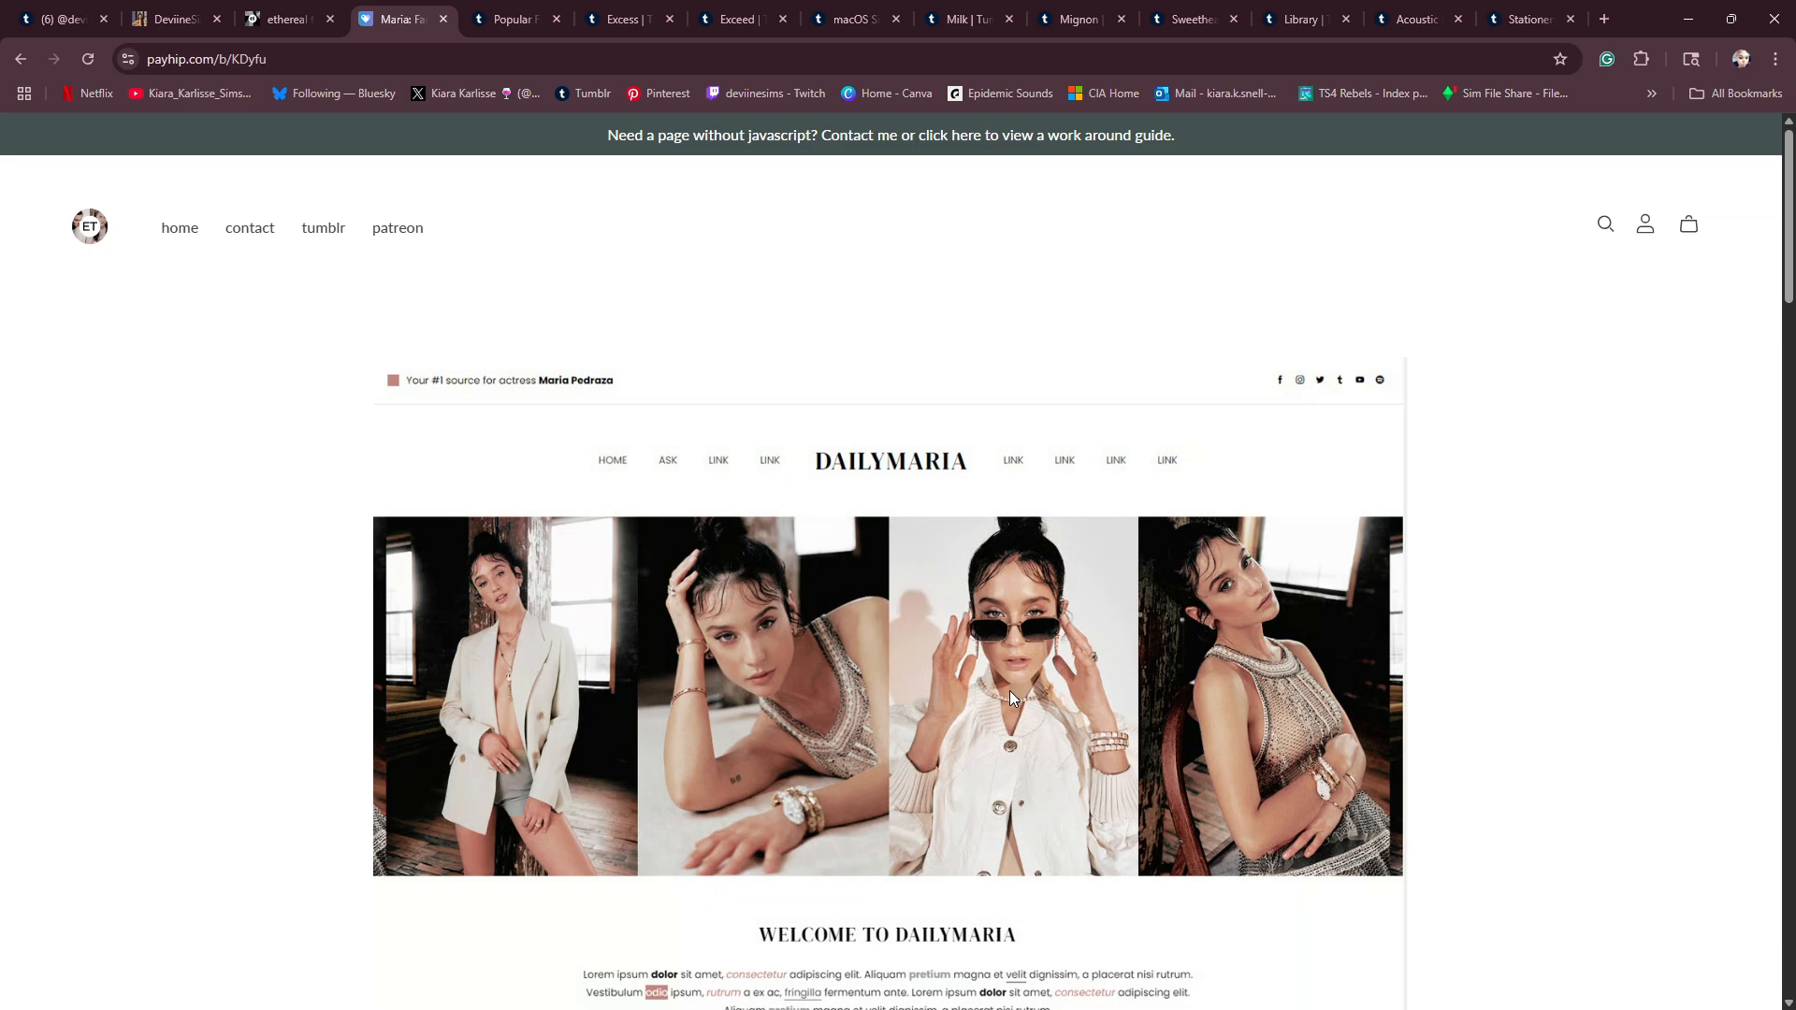
scroll(1008, 694, down, 6)
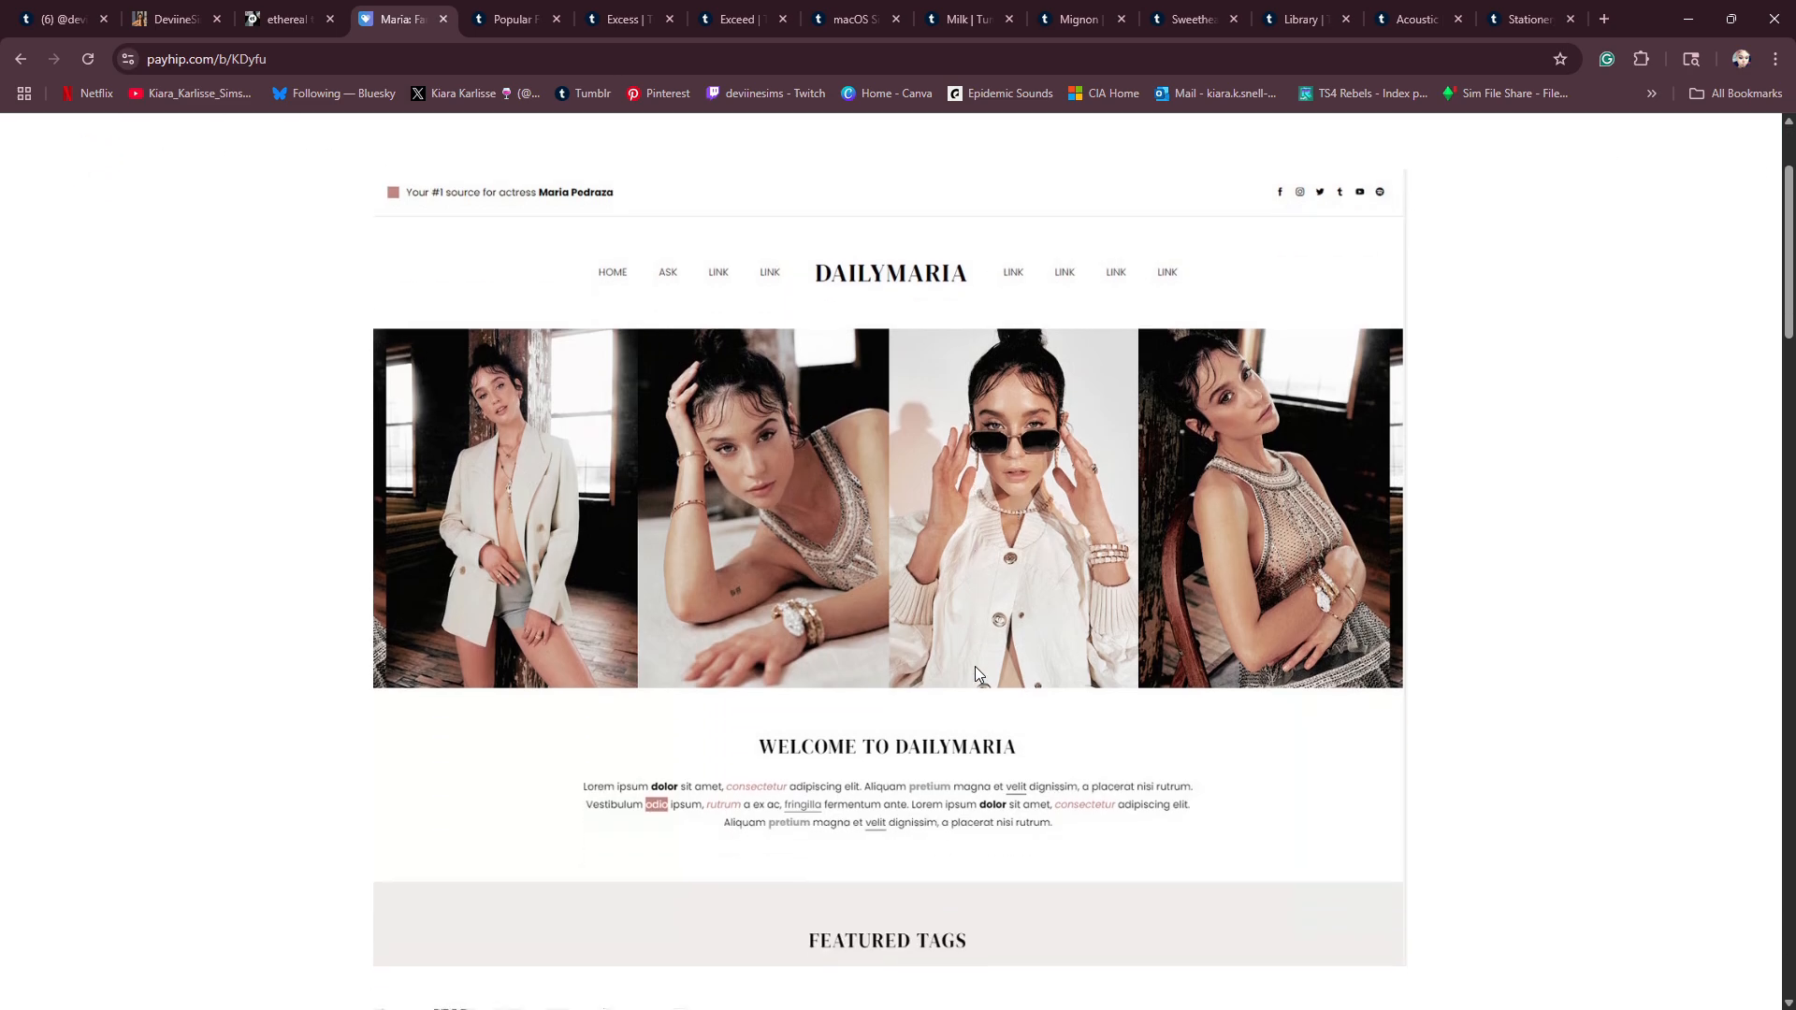
scroll(449, 687, up, 3)
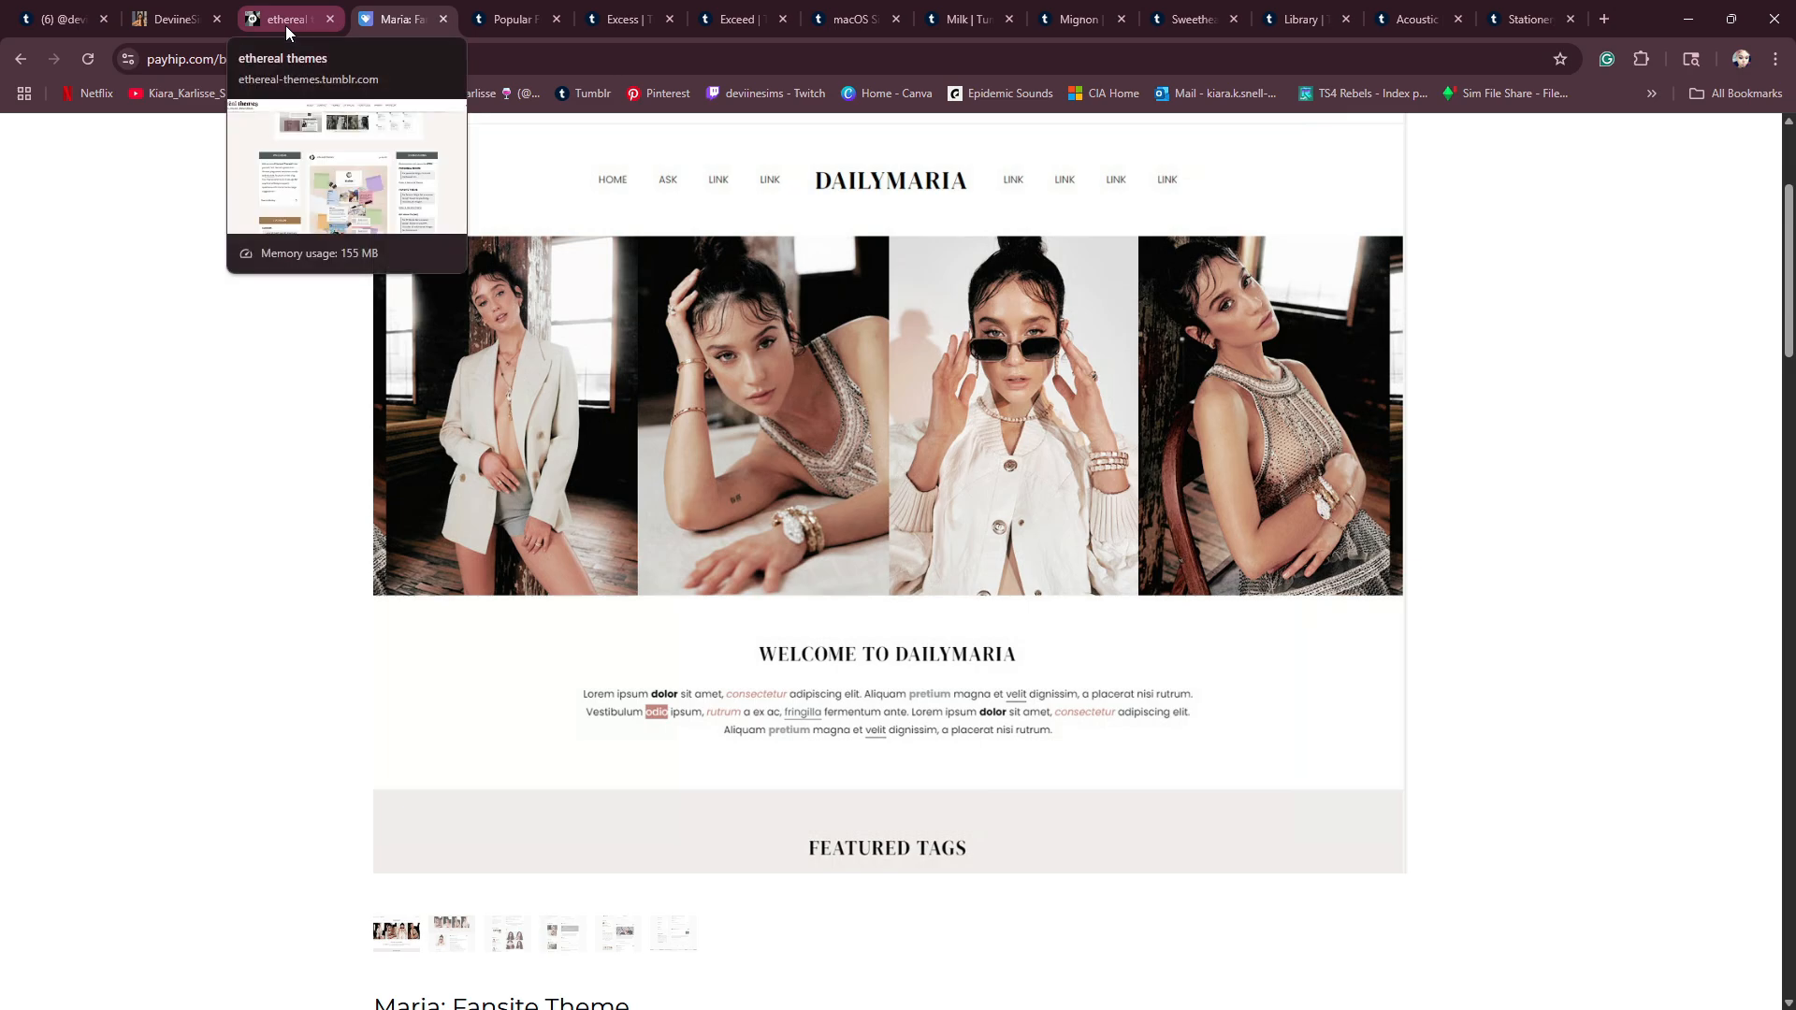
- Browse the thumbnails of Tumblr's Popular Free Themes catalogue
click(502, 16)
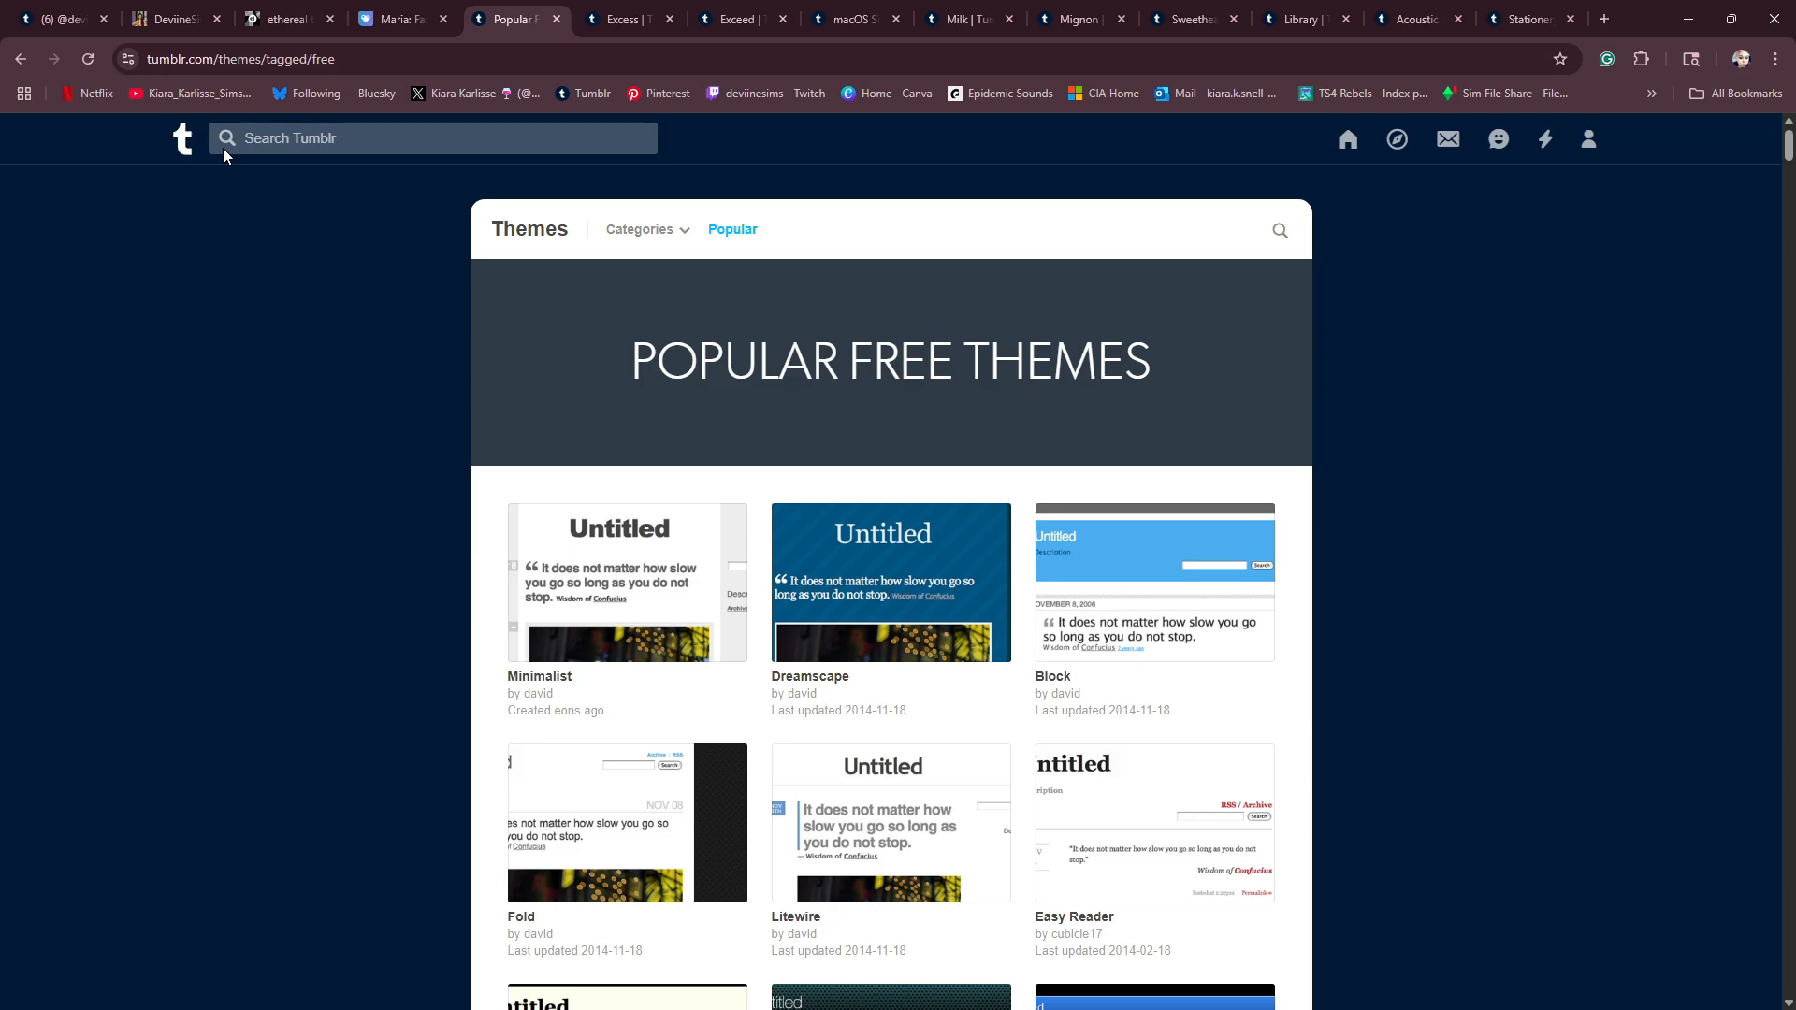
scroll(682, 362, down, 8)
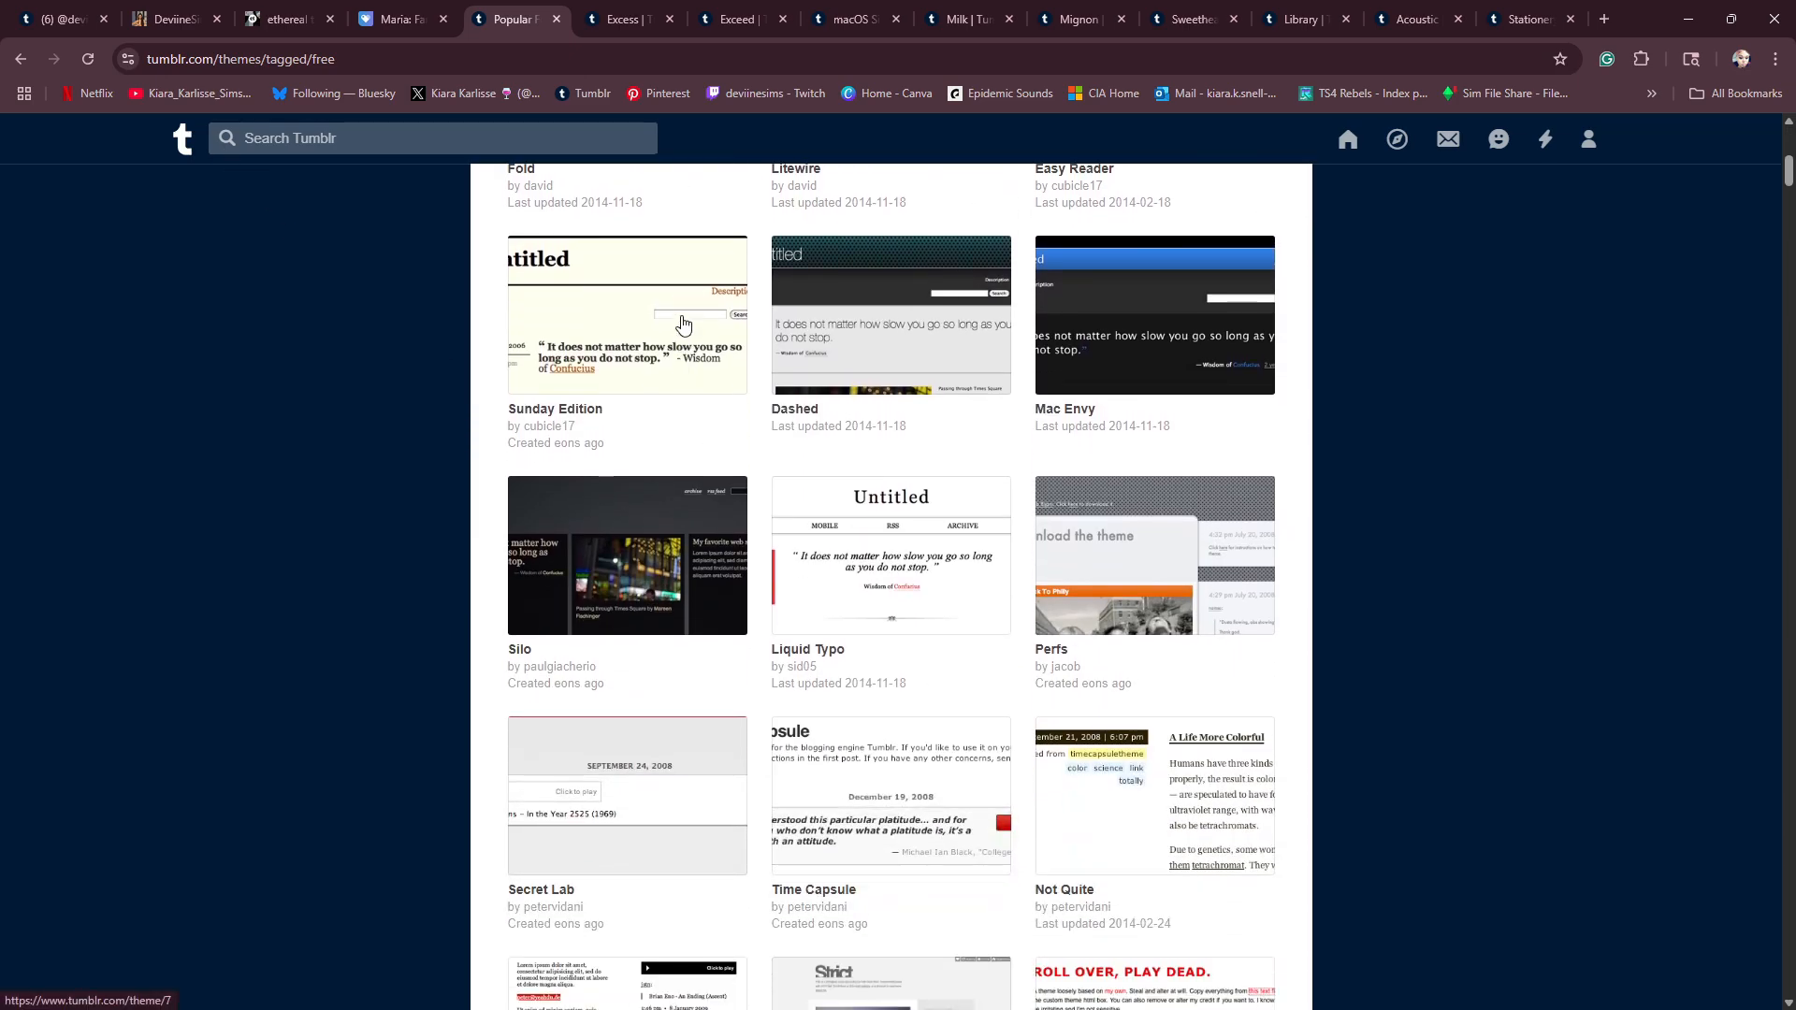
scroll(681, 337, down, 5)
scroll(688, 339, down, 9)
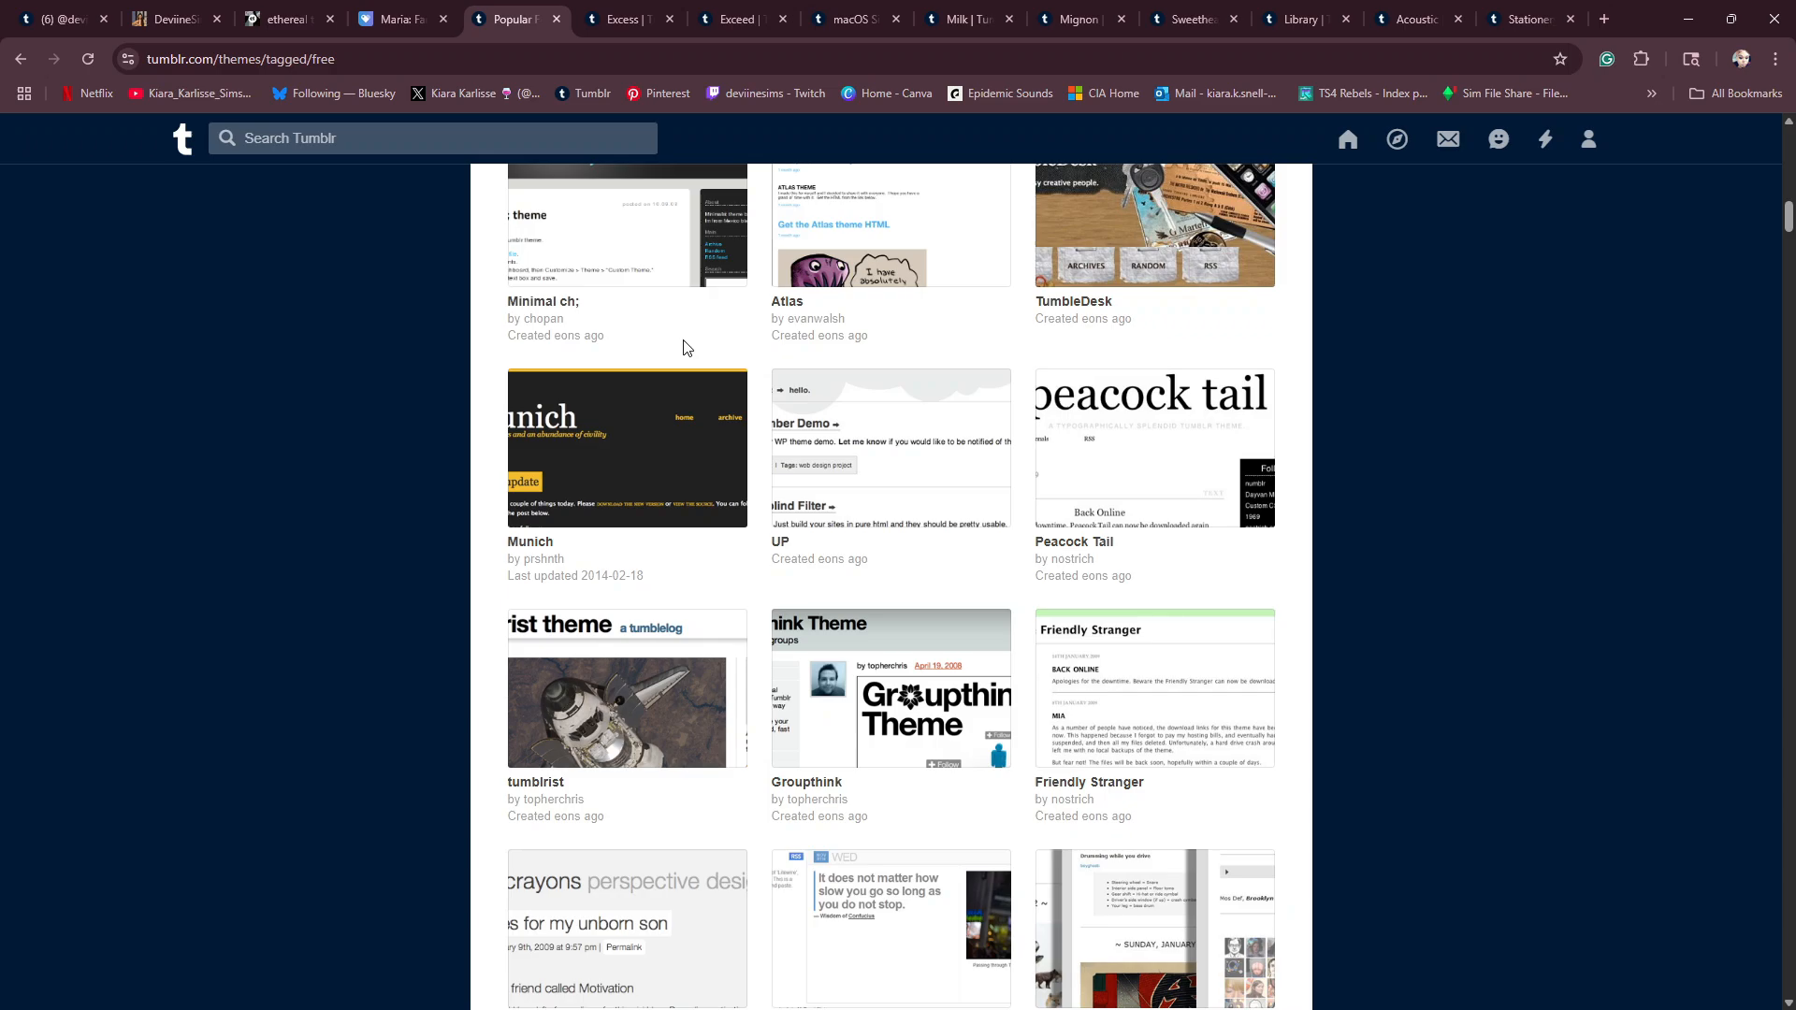
scroll(804, 488, down, 12)
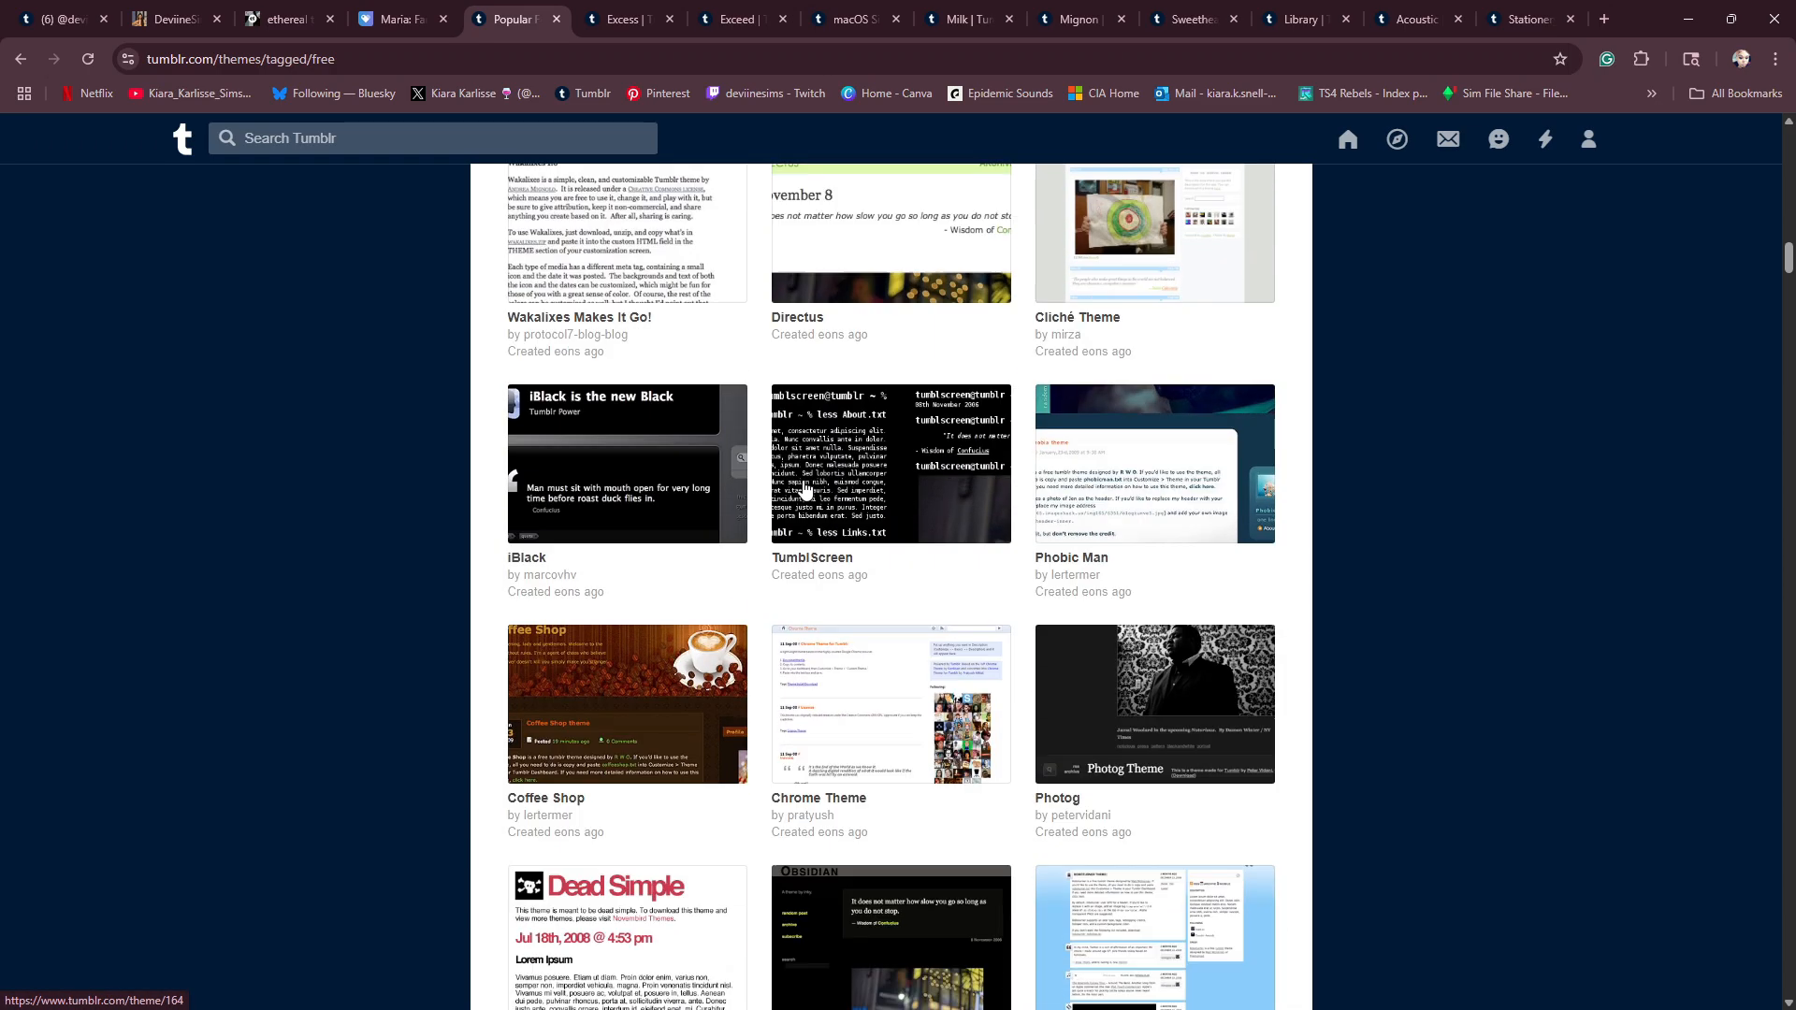
scroll(805, 487, down, 17)
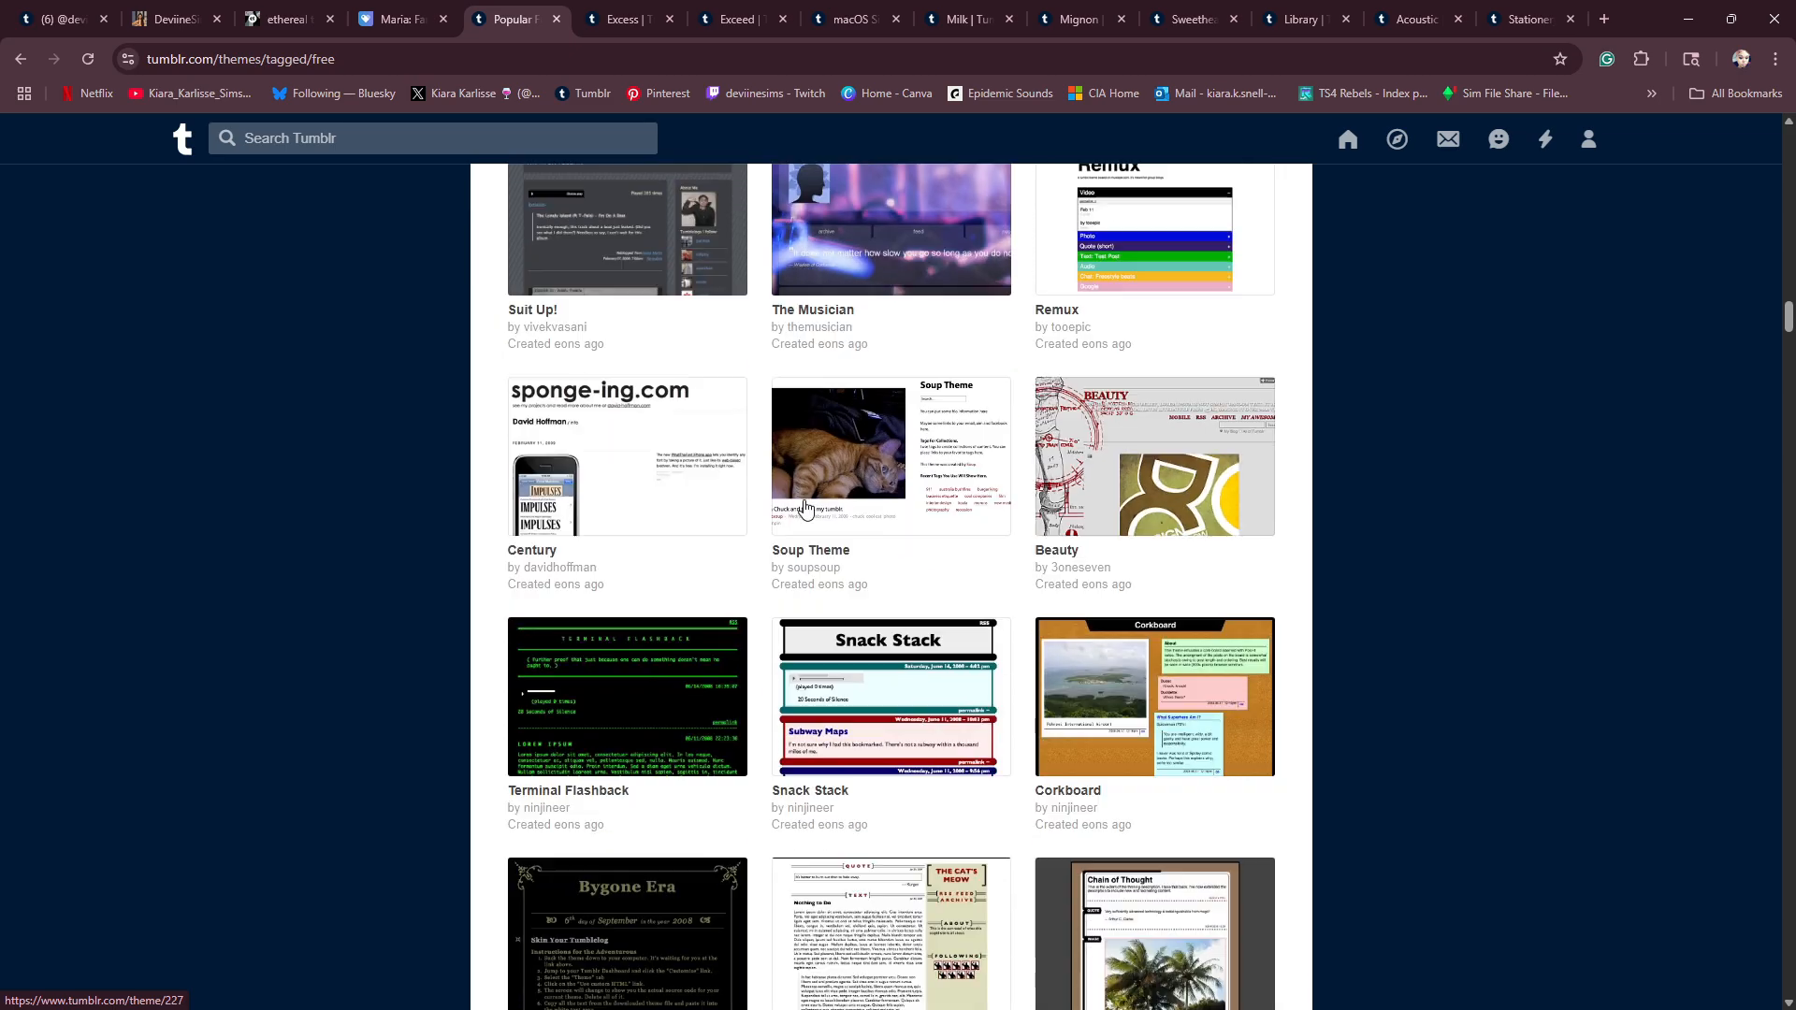
scroll(804, 506, down, 10)
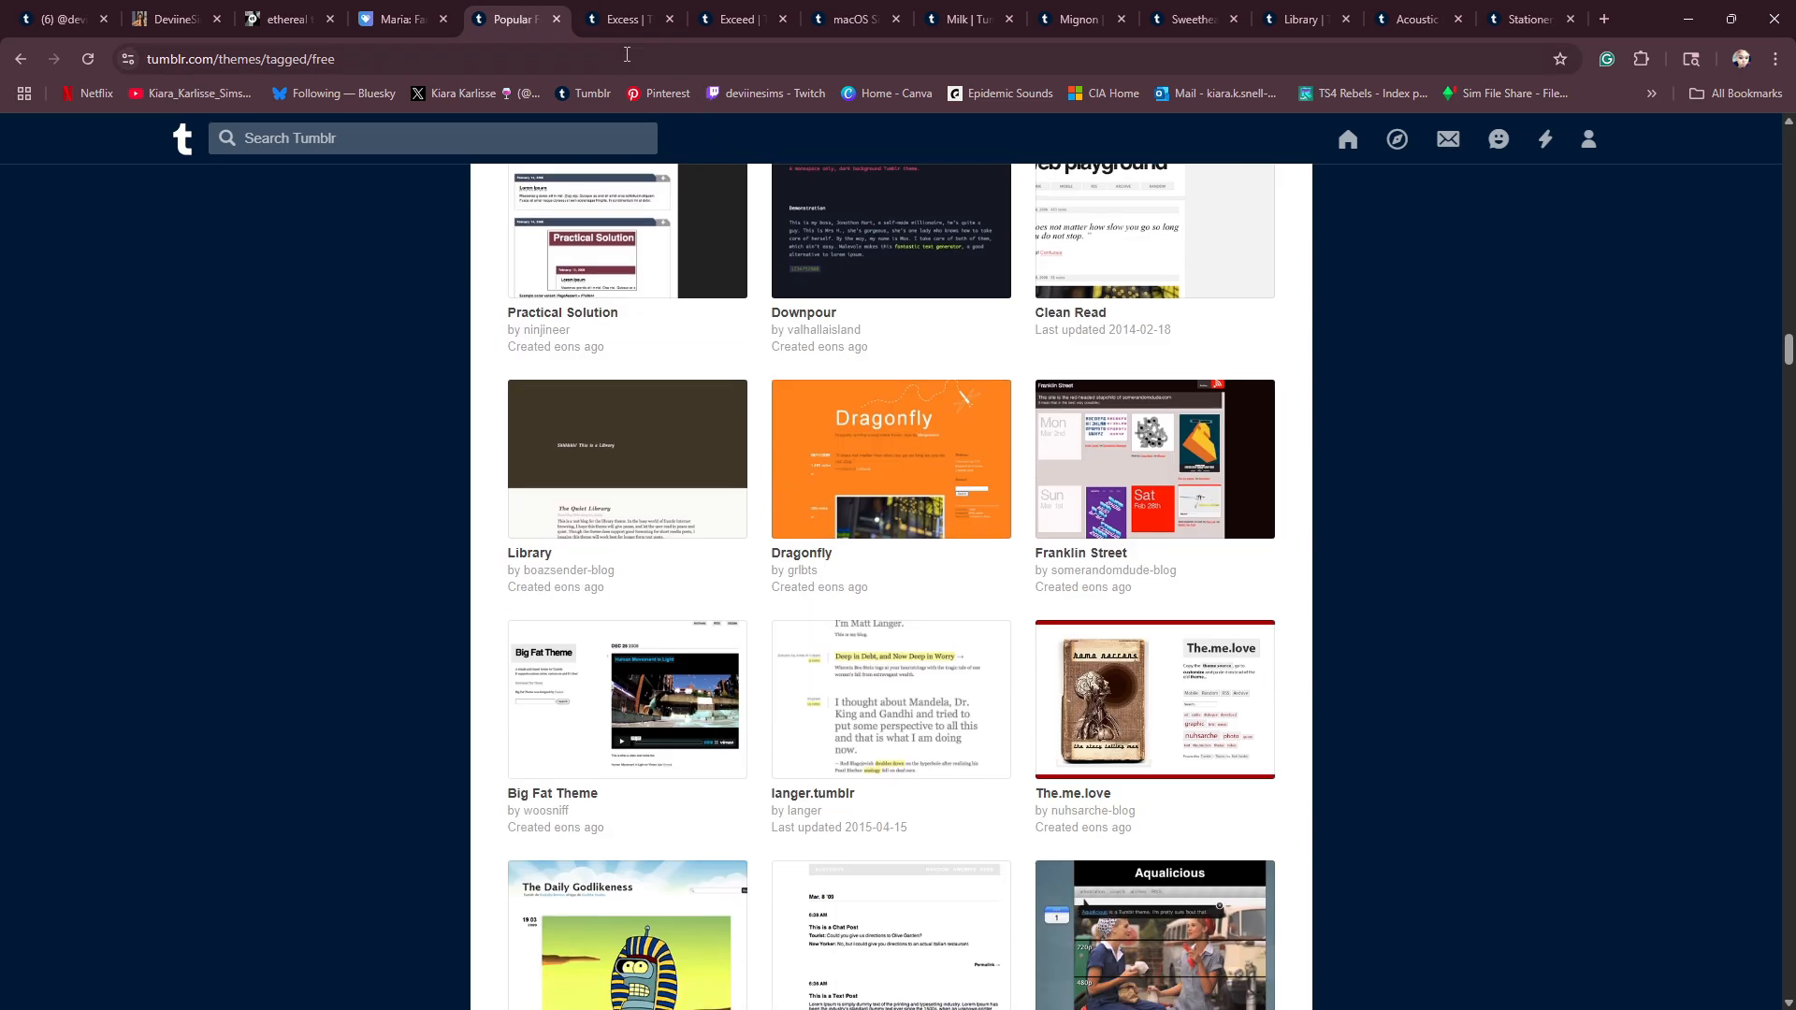
- View the Excess theme page, and look through the preview images of the Exceed theme
click(622, 18)
scroll(748, 550, up, 8)
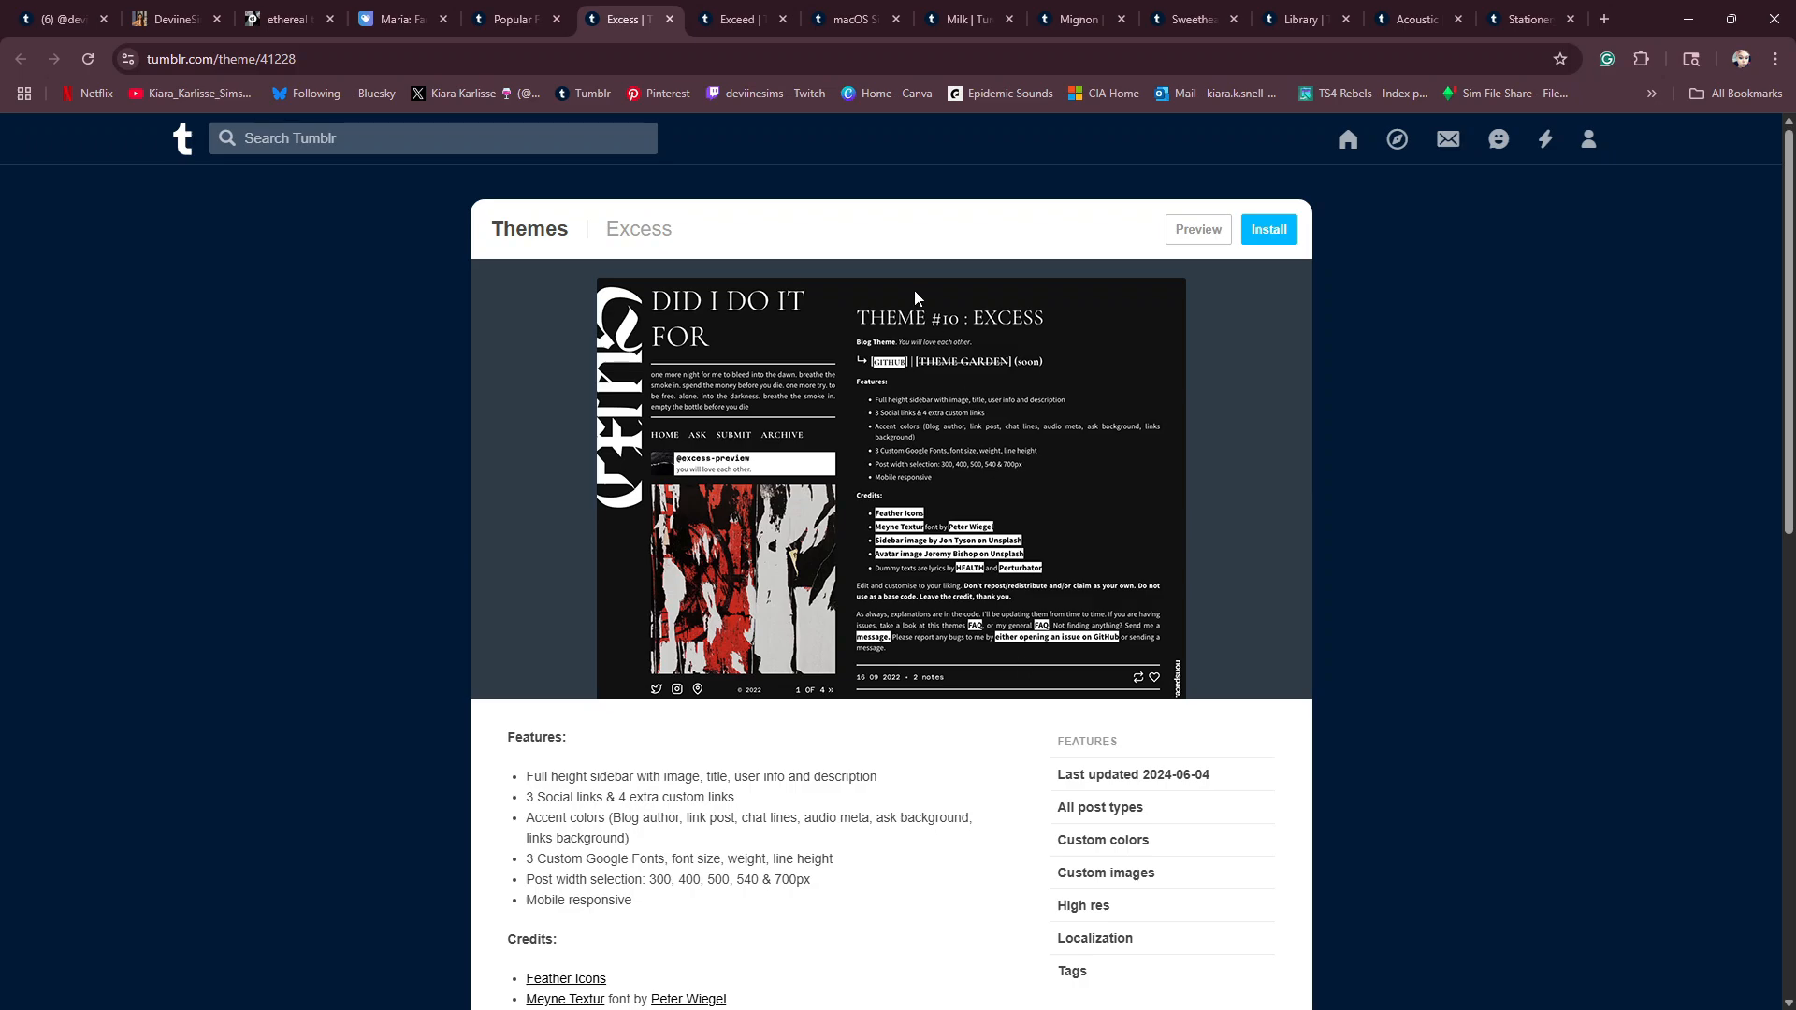
click(728, 21)
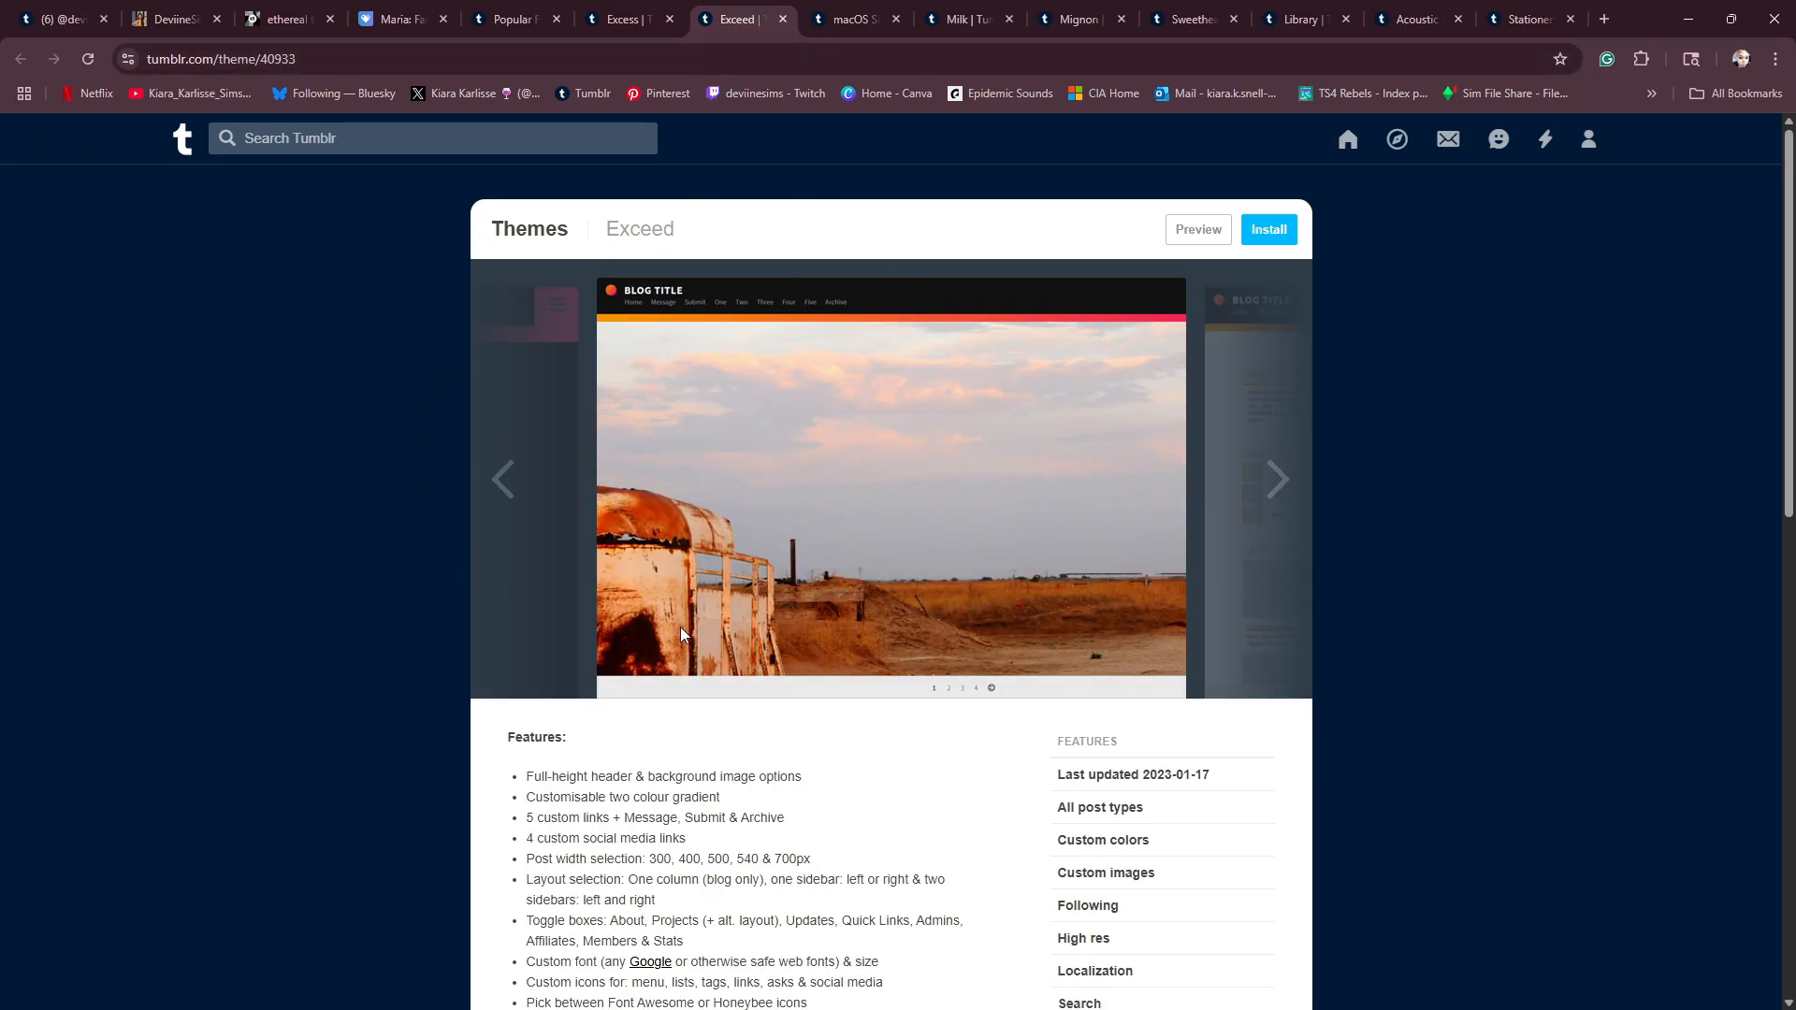
click(1279, 482)
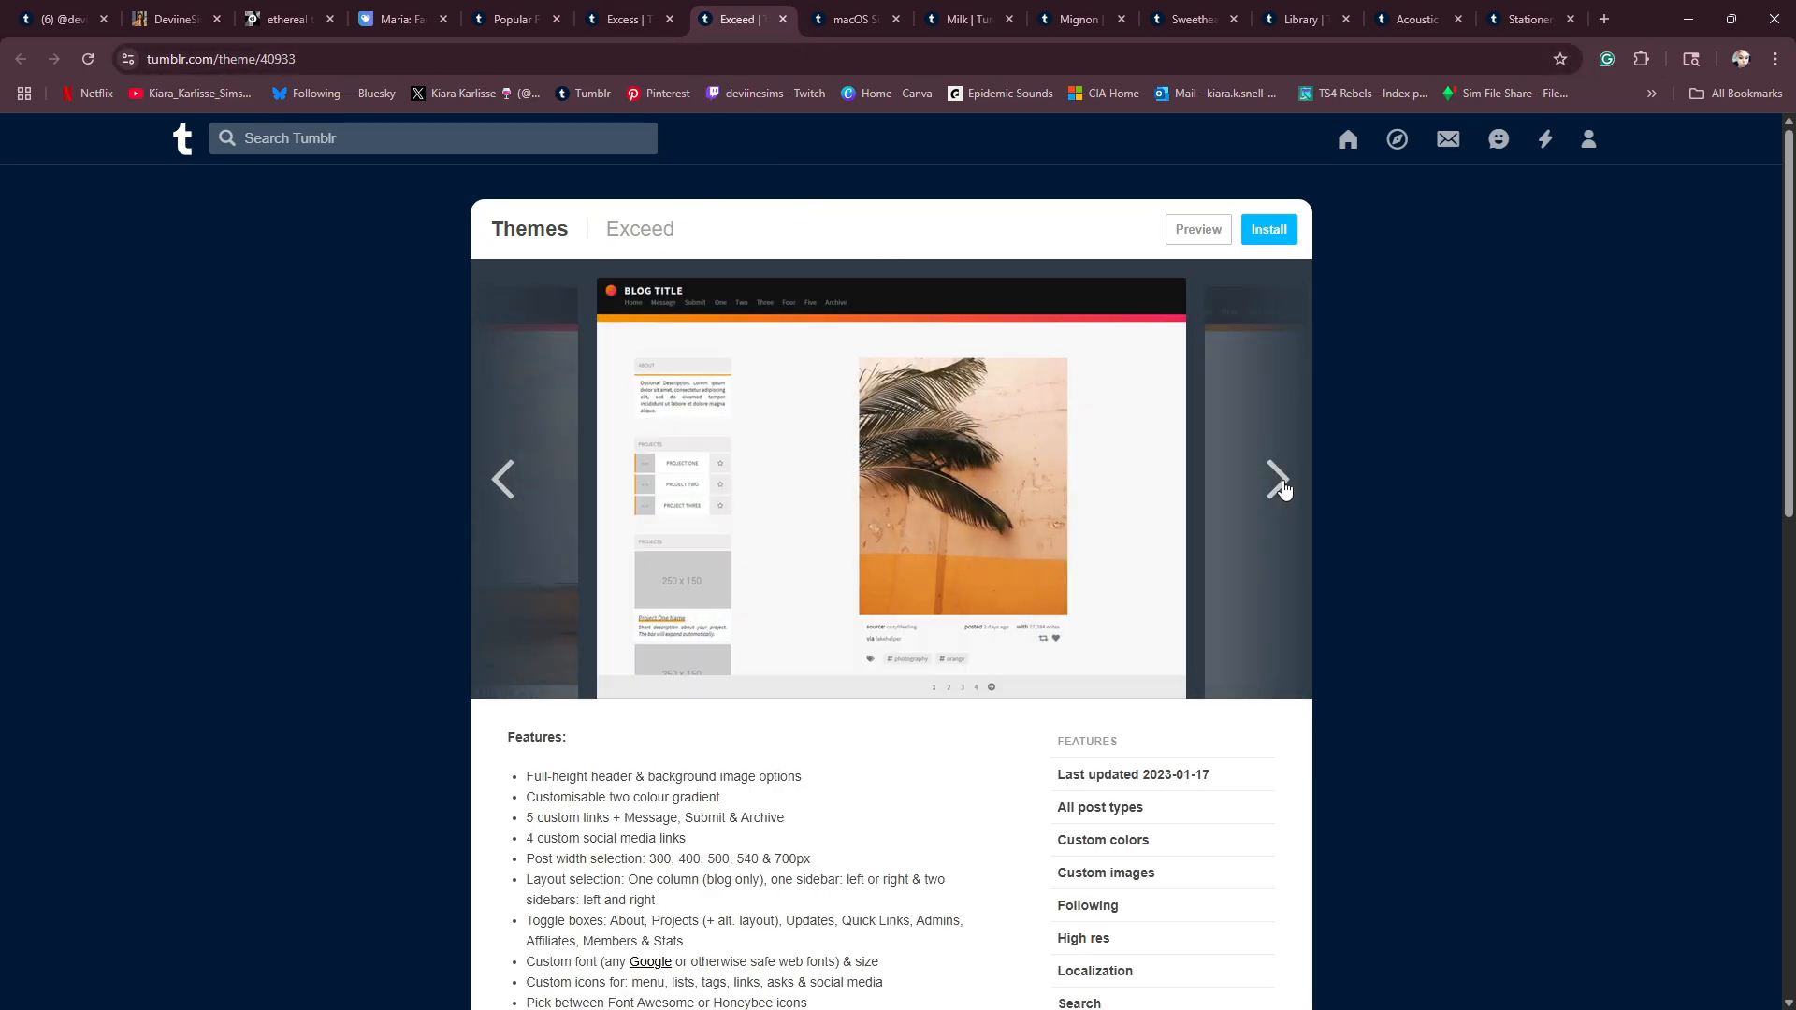
click(1277, 481)
click(1277, 480)
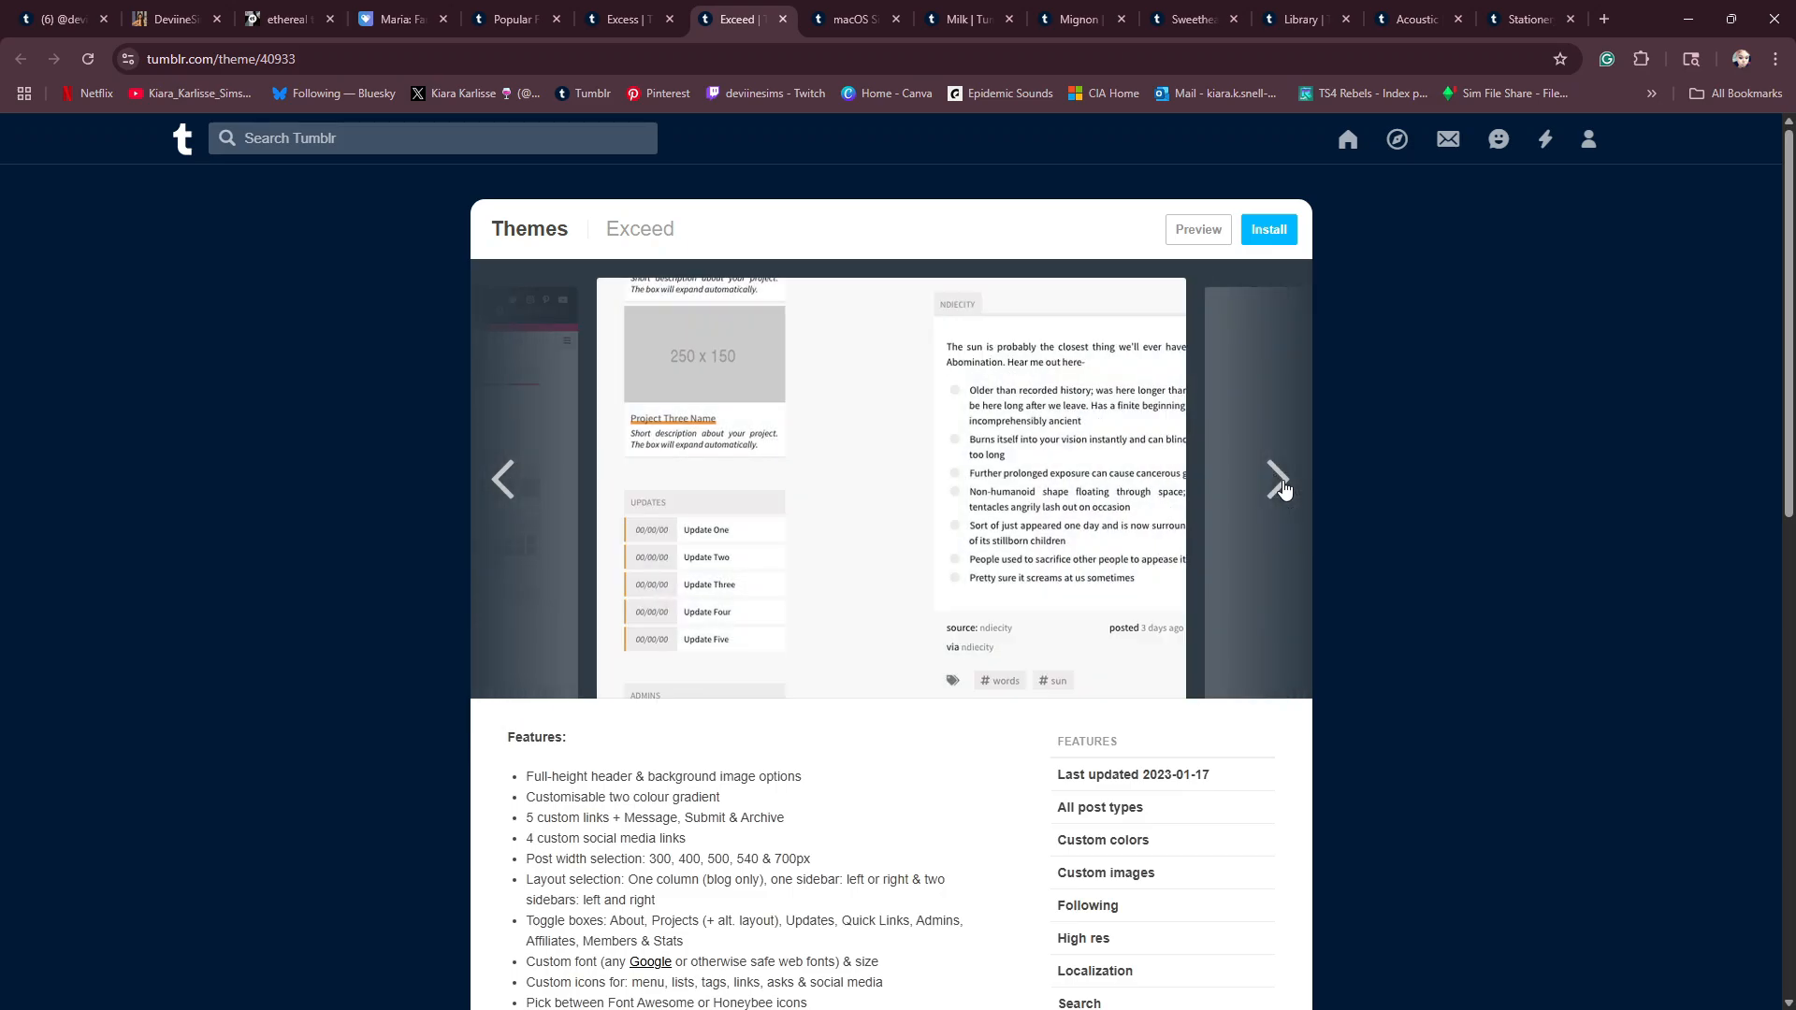
click(1279, 482)
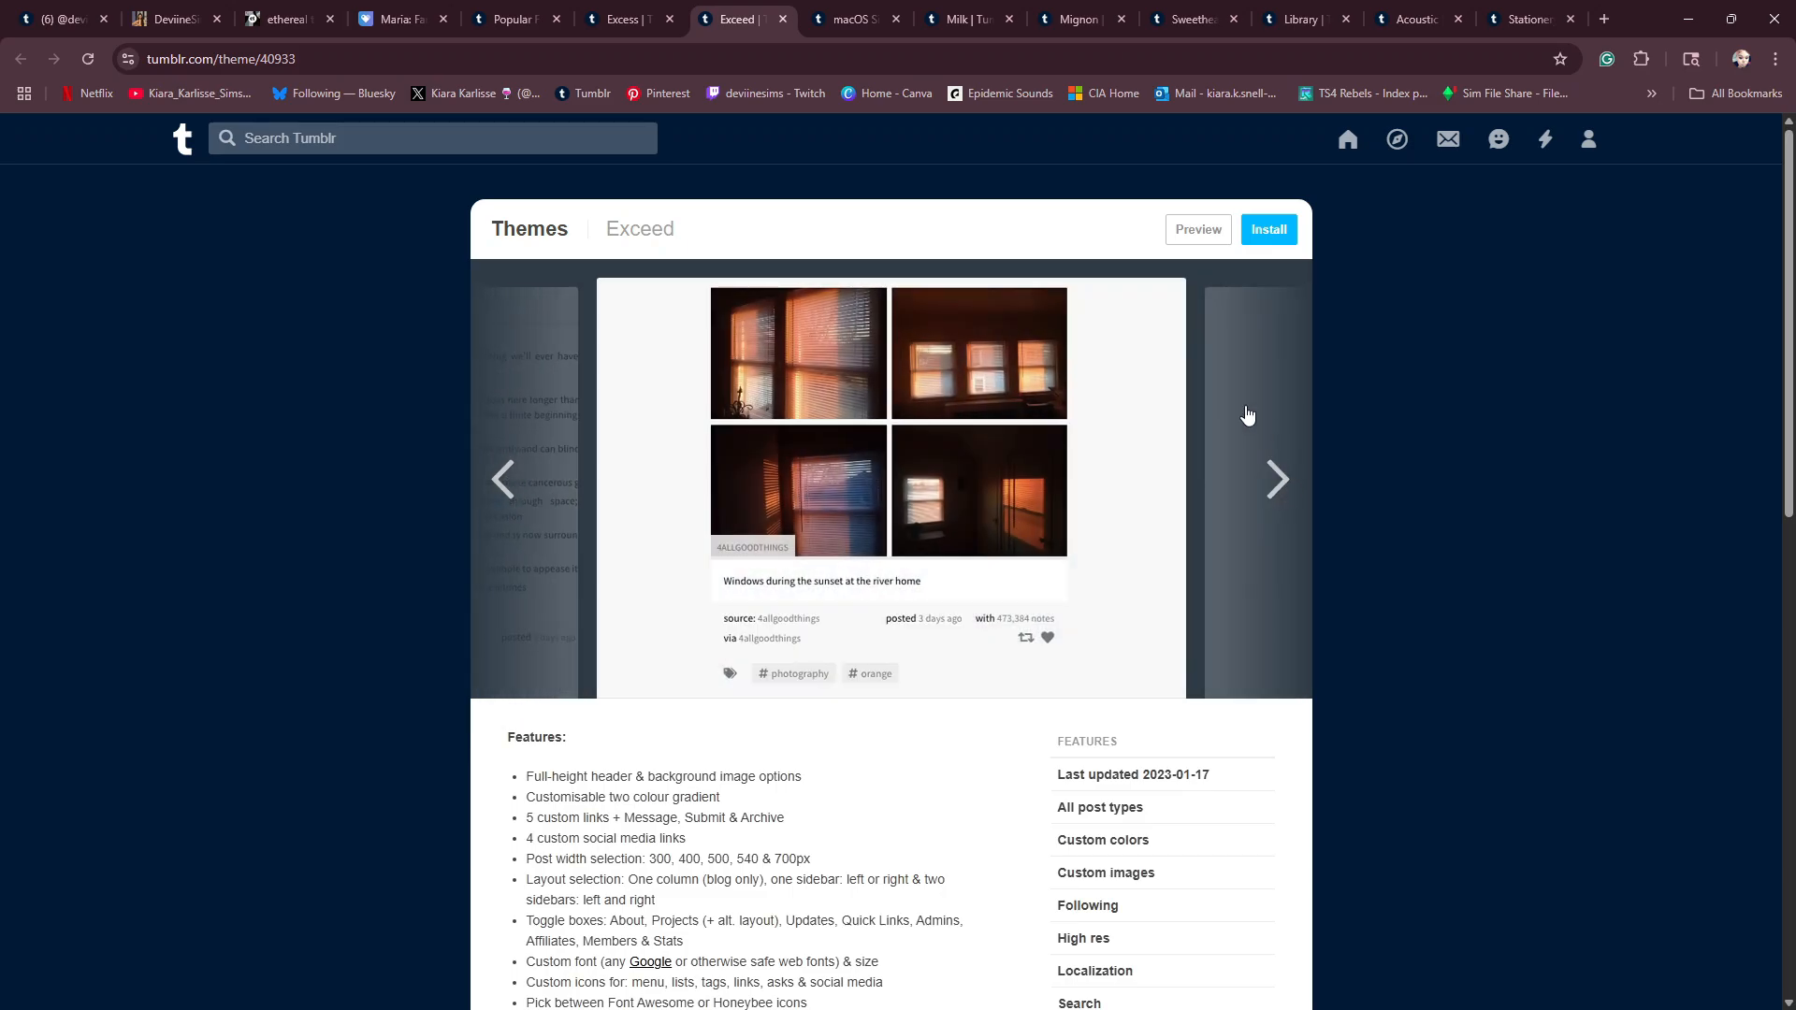
- Look through the macOS Sierra Theme's preview images, and close its page
click(845, 23)
scroll(894, 565, up, 12)
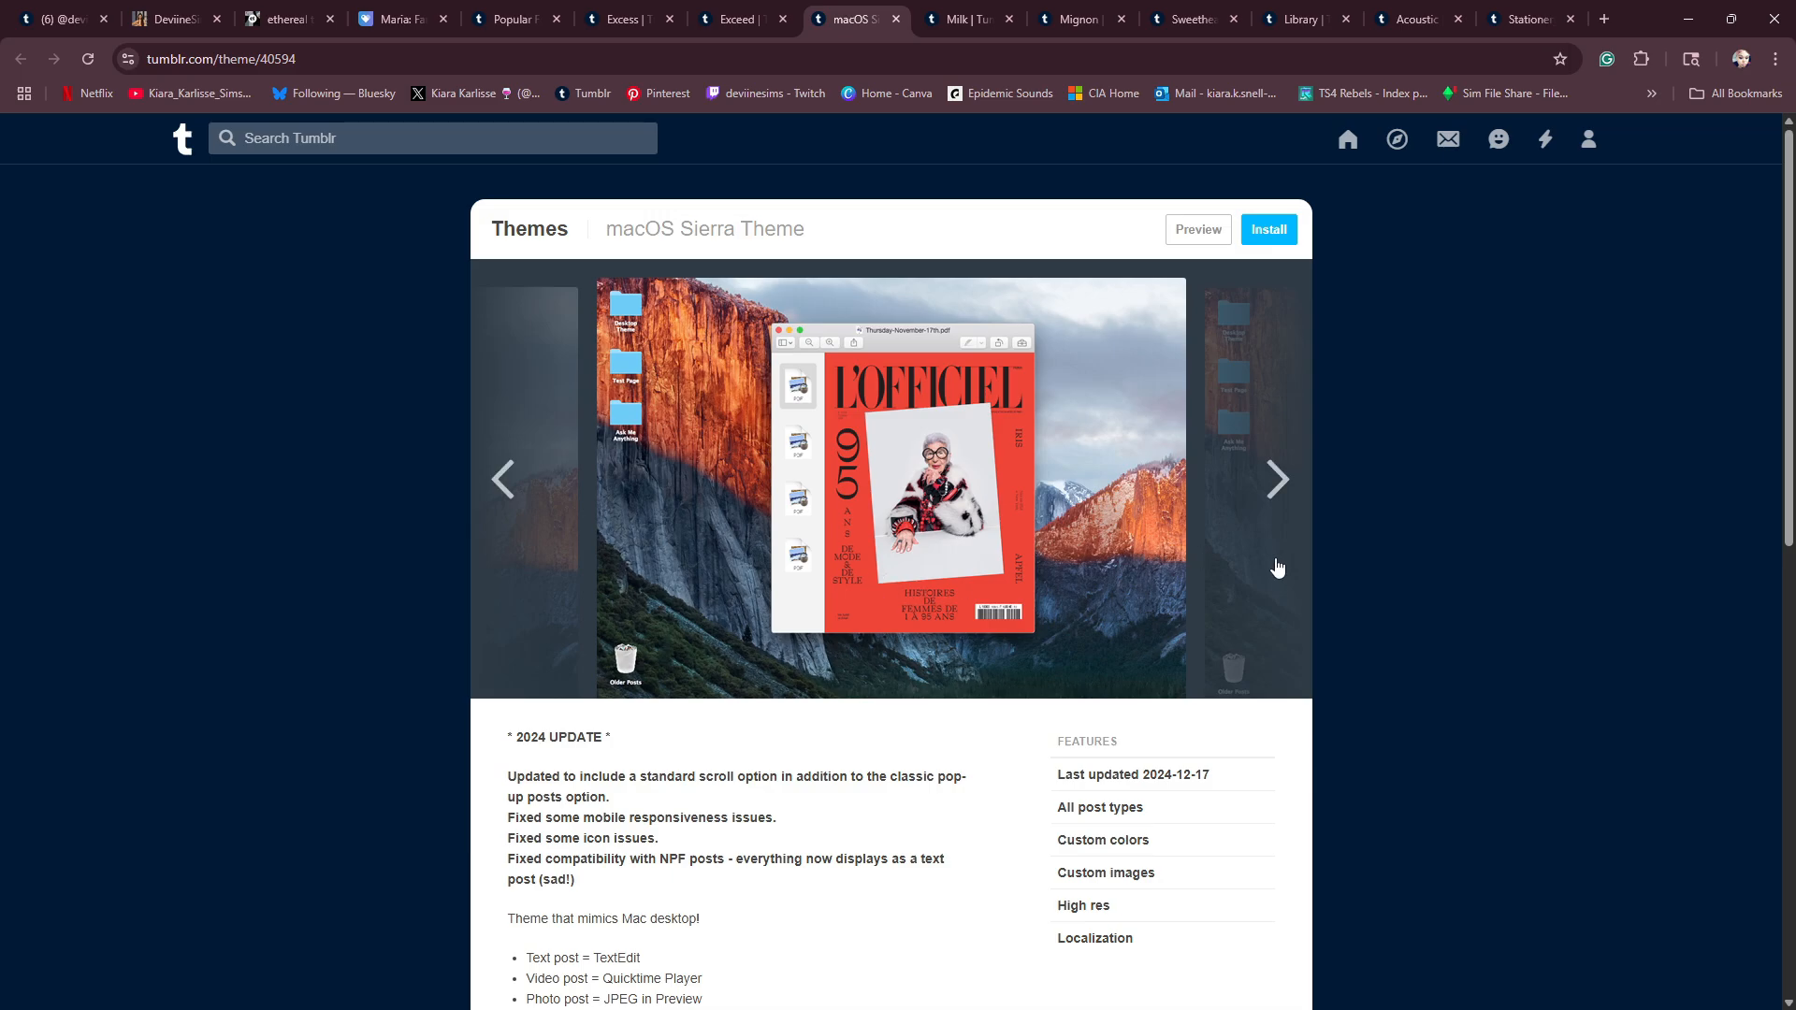
click(1277, 481)
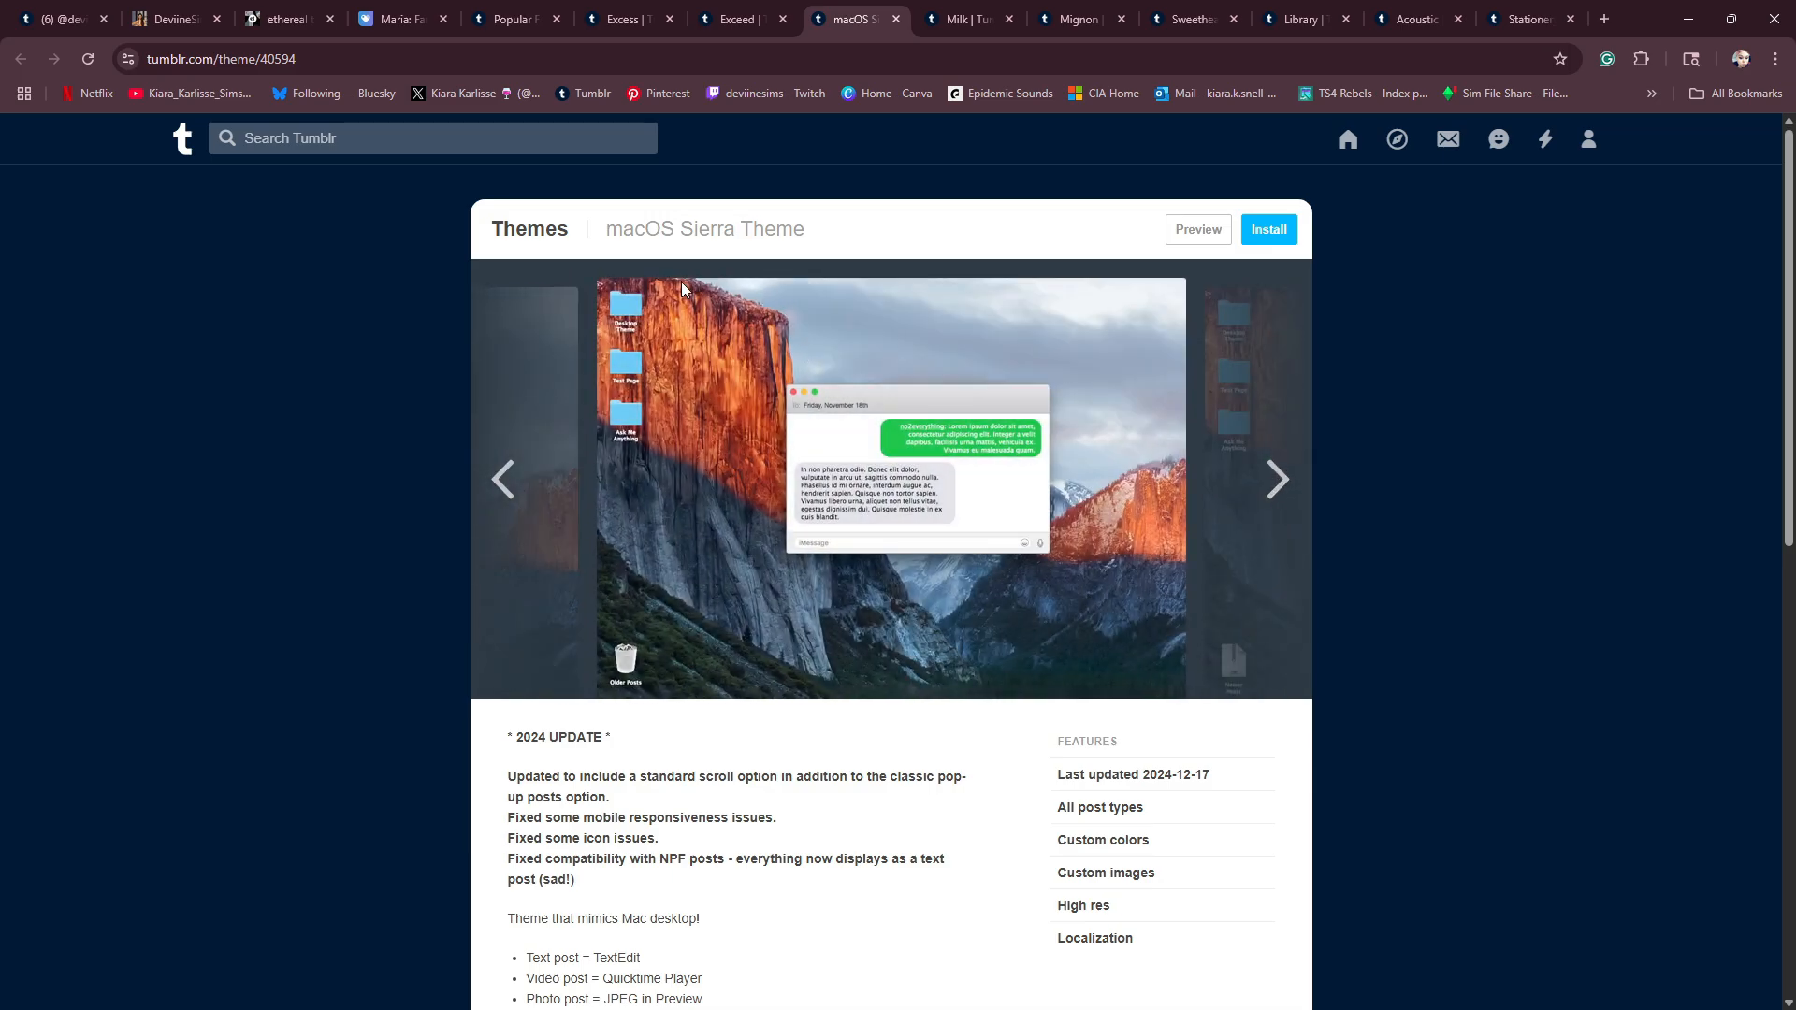
click(1288, 476)
click(1287, 476)
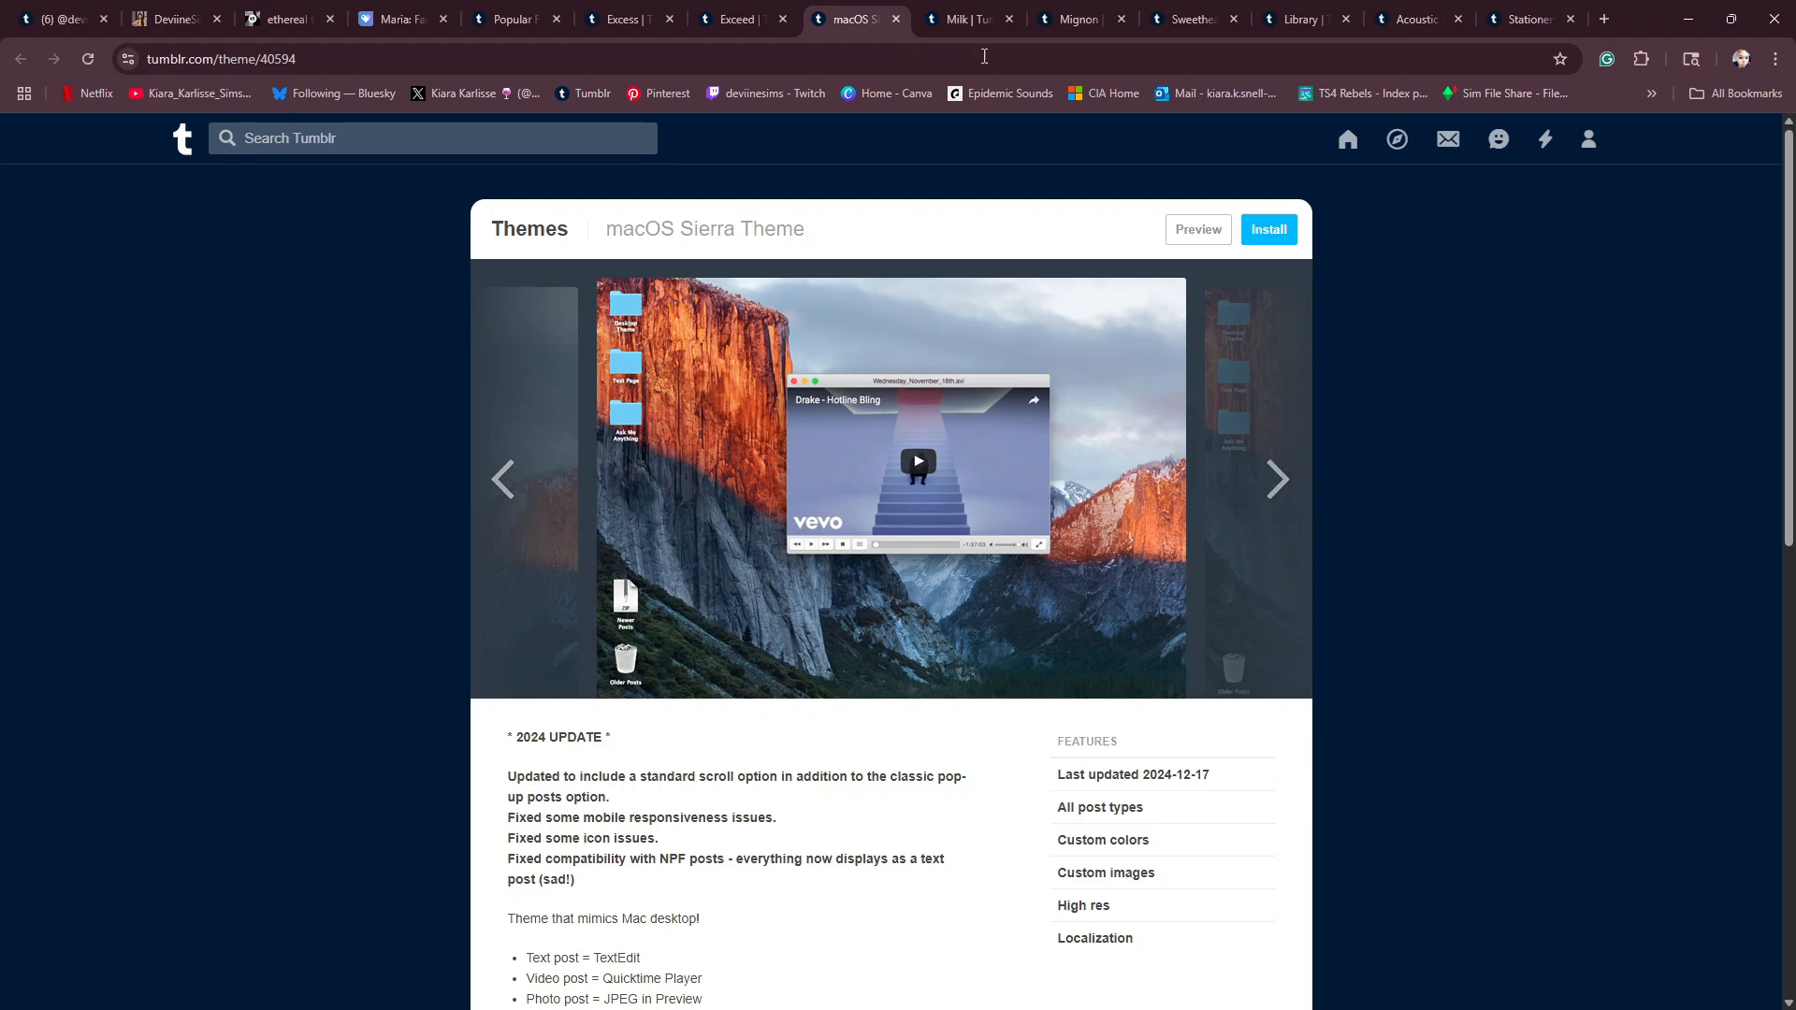
click(896, 19)
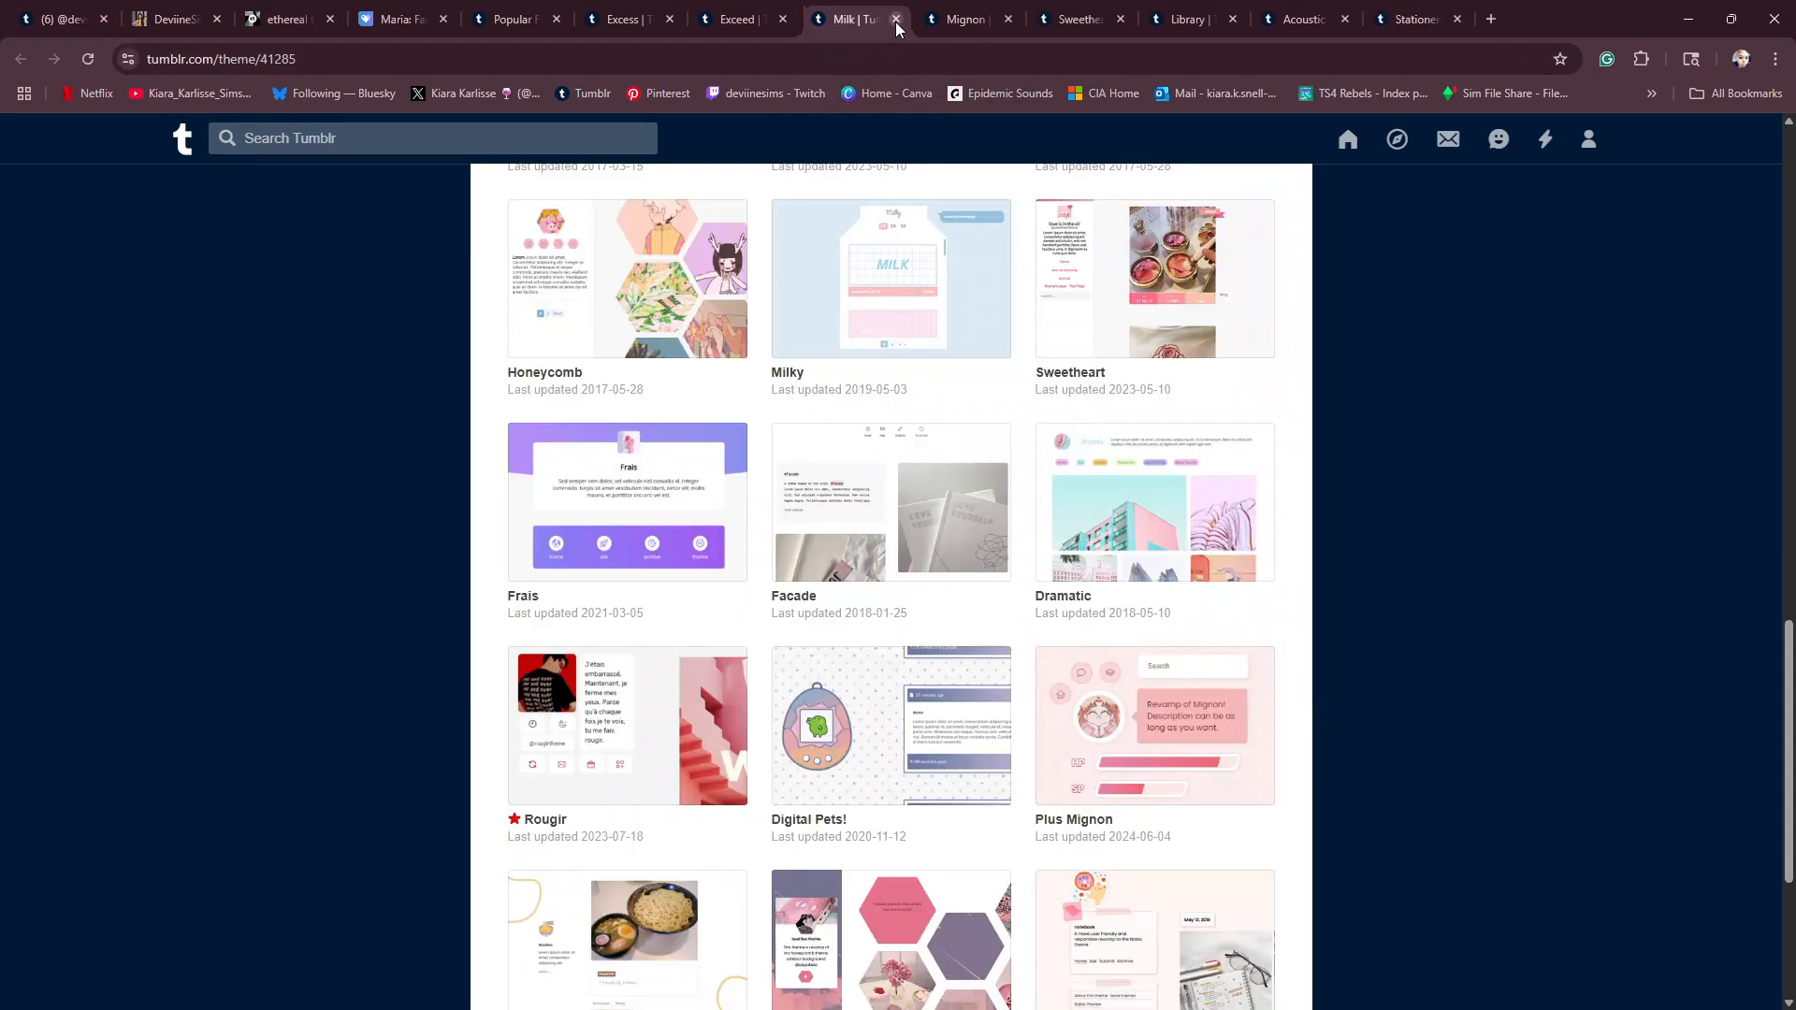
- Examine the Milk theme's feature list, preview images and the other themes by eggdesign
scroll(1010, 595, up, 10)
scroll(1010, 596, down, 9)
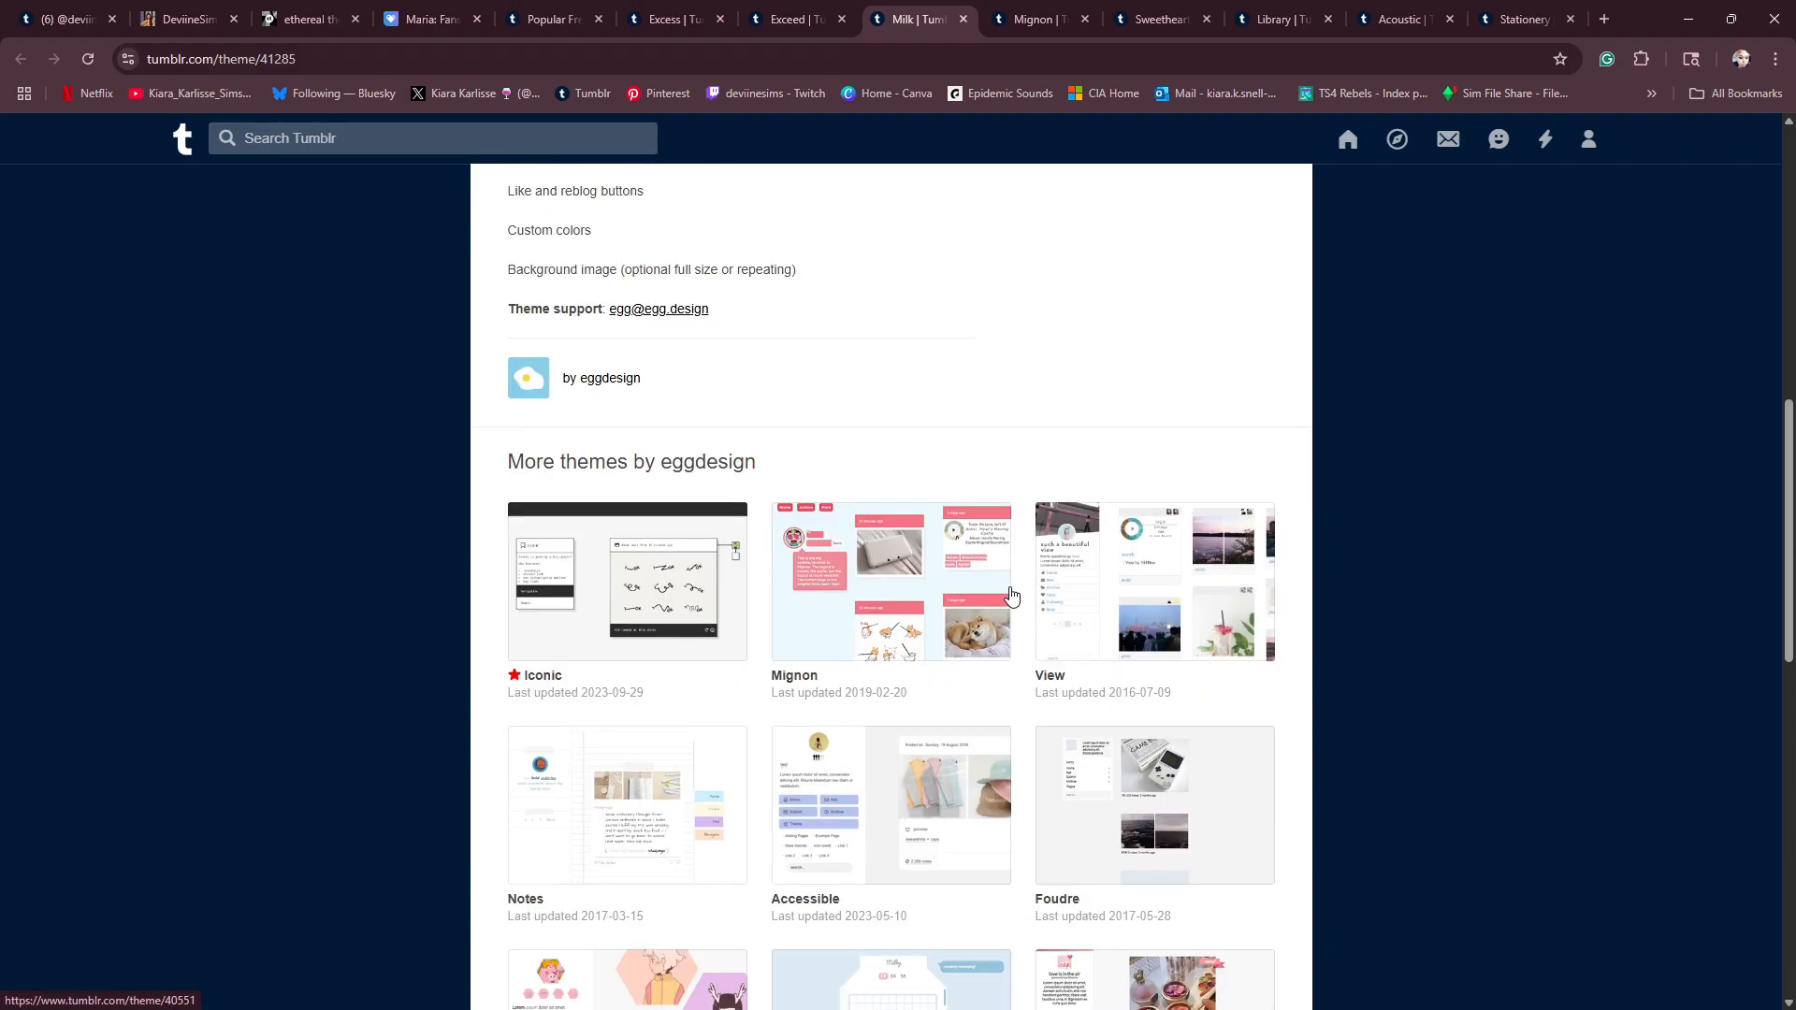
scroll(990, 814, up, 15)
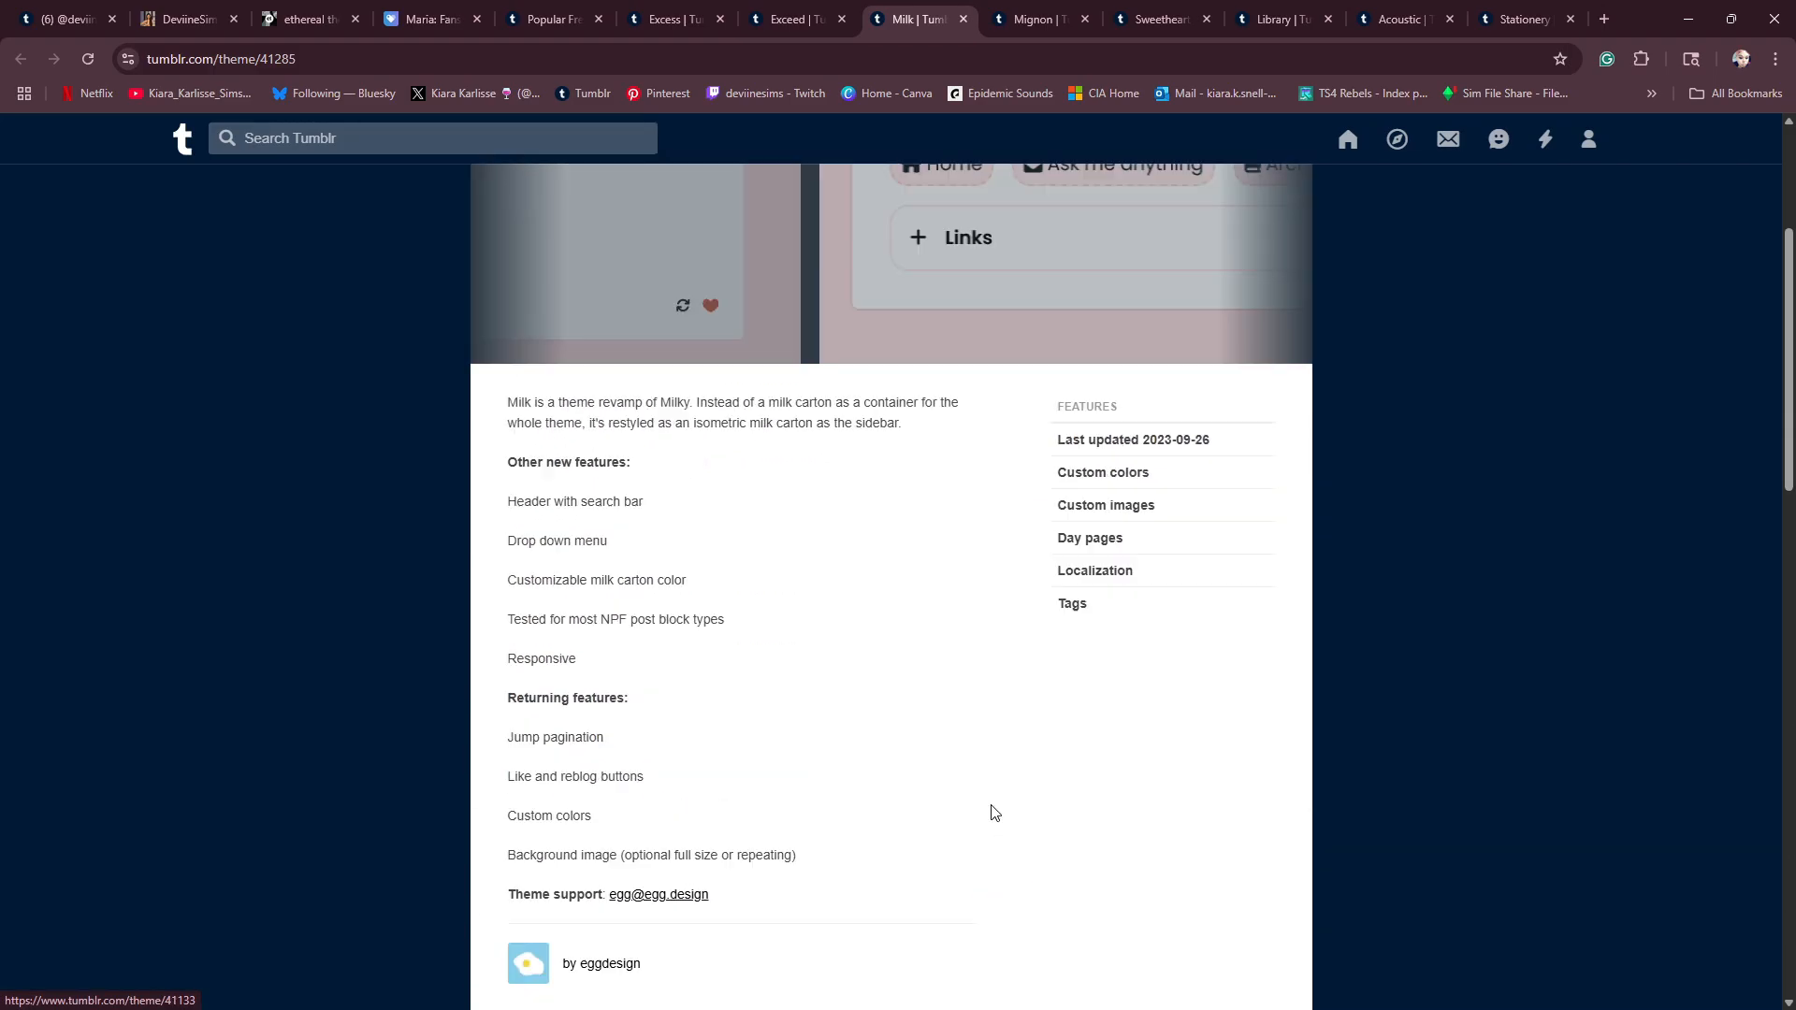
click(1277, 482)
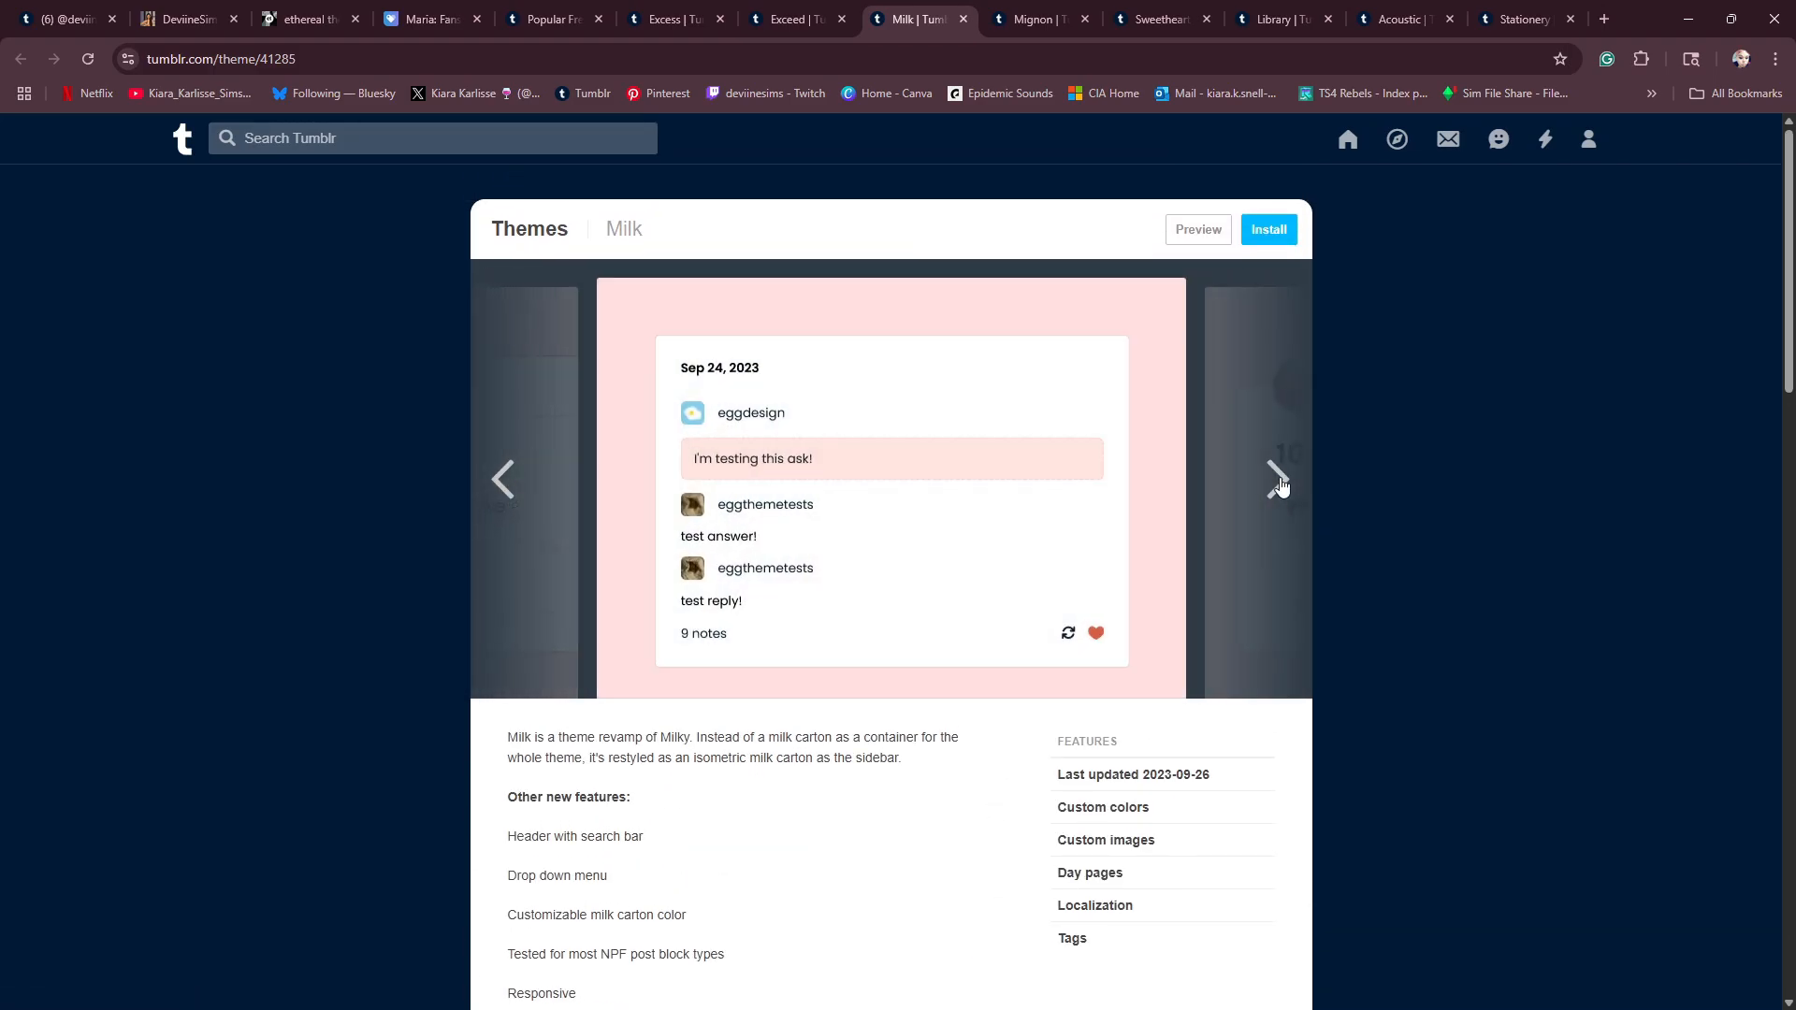
click(1278, 483)
click(1278, 483)
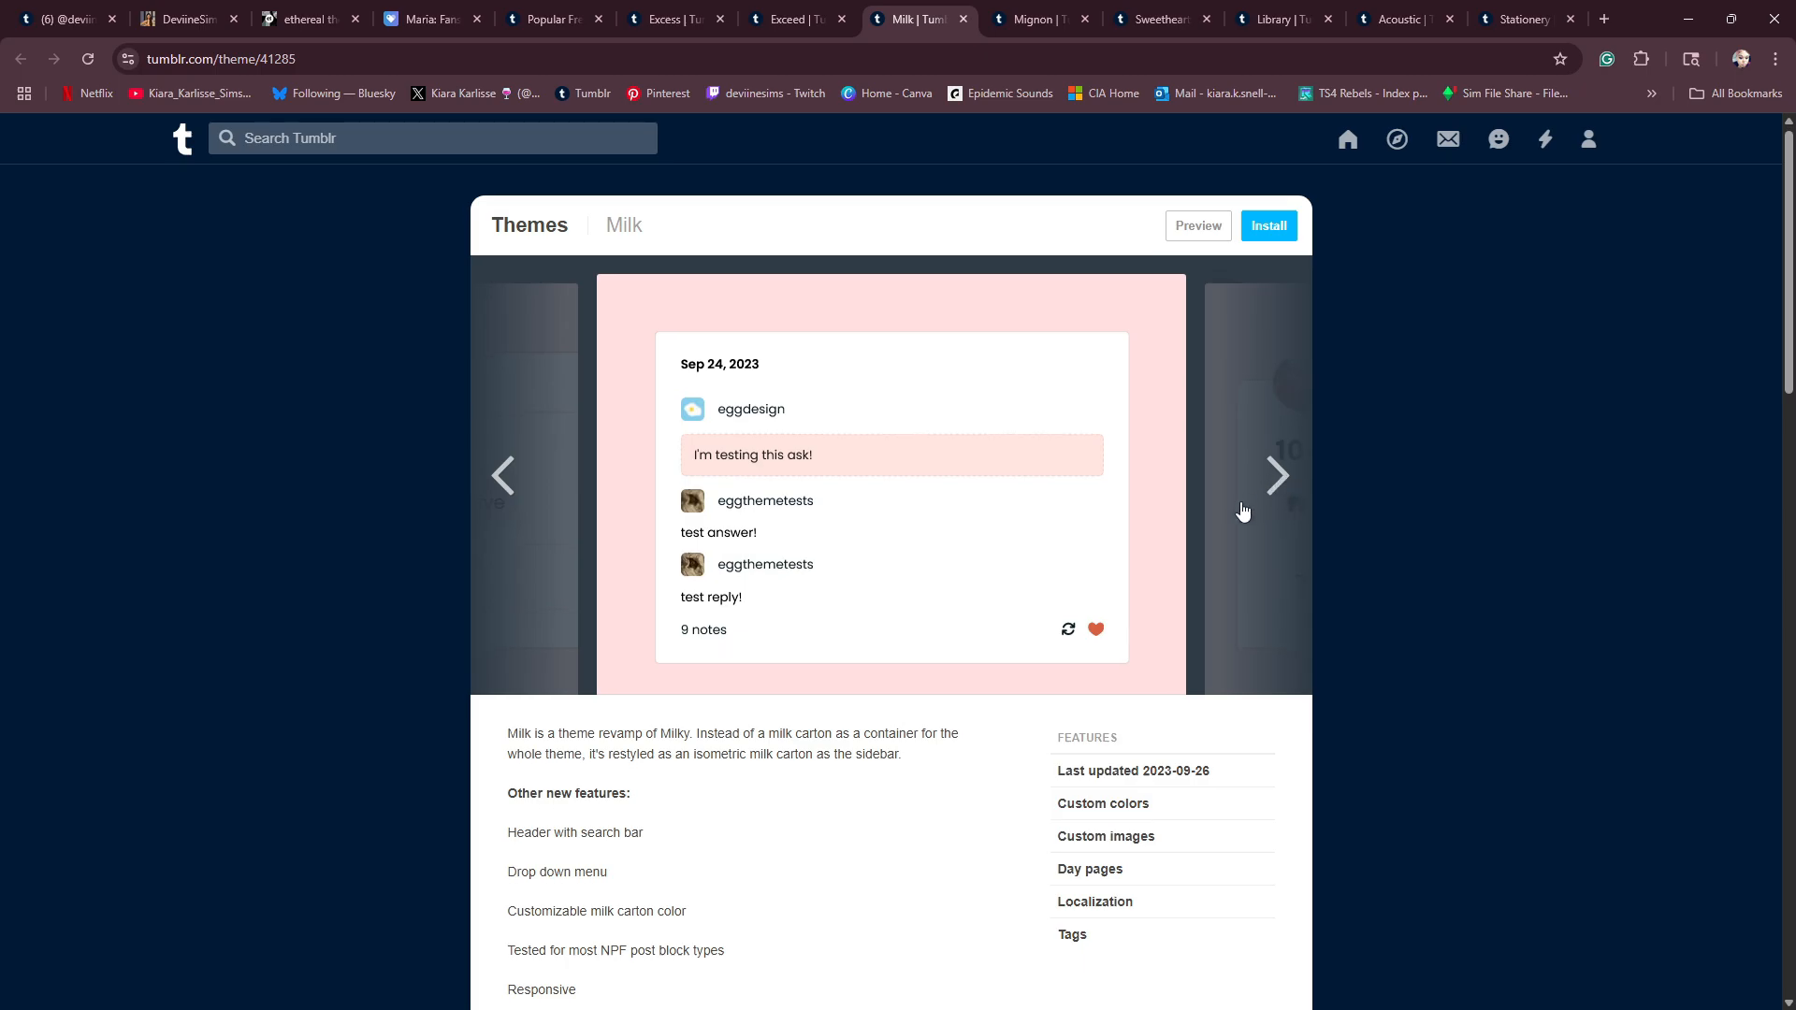
scroll(1238, 509, down, 4)
- Examine the Mignon theme's preview images and its list of features and changes
click(1036, 21)
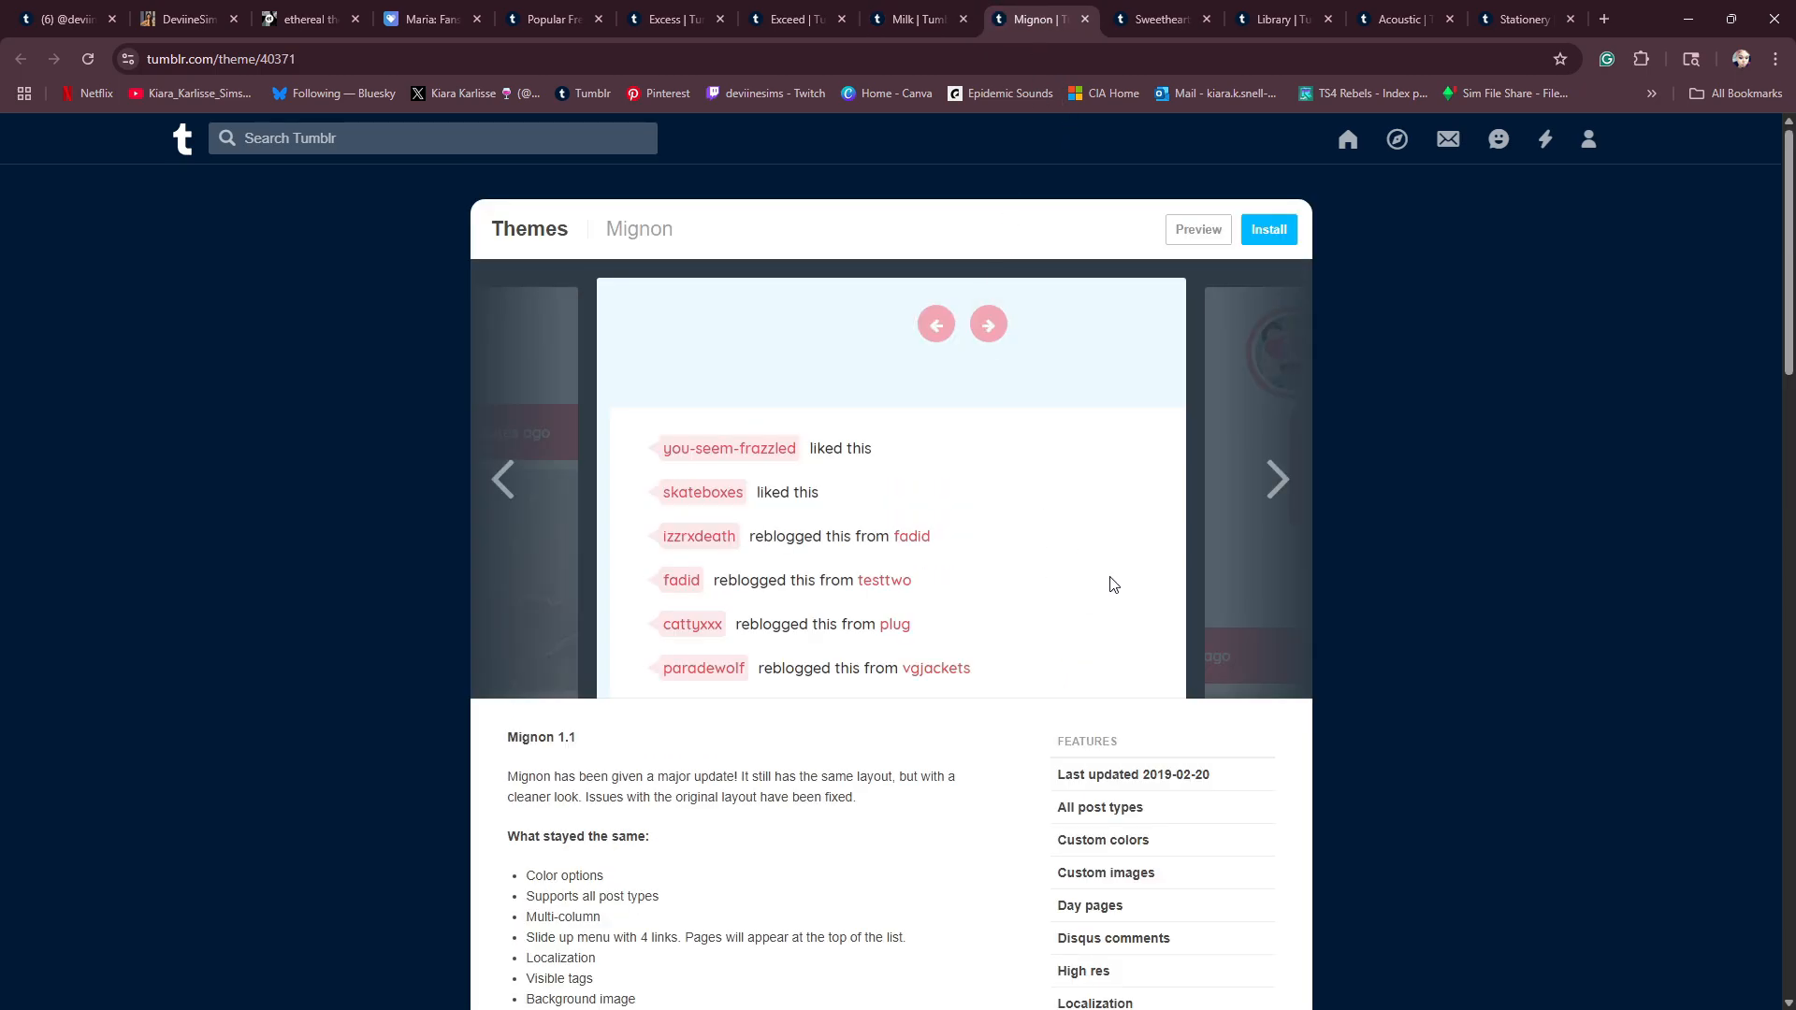
click(1278, 477)
click(1278, 477)
click(1278, 477)
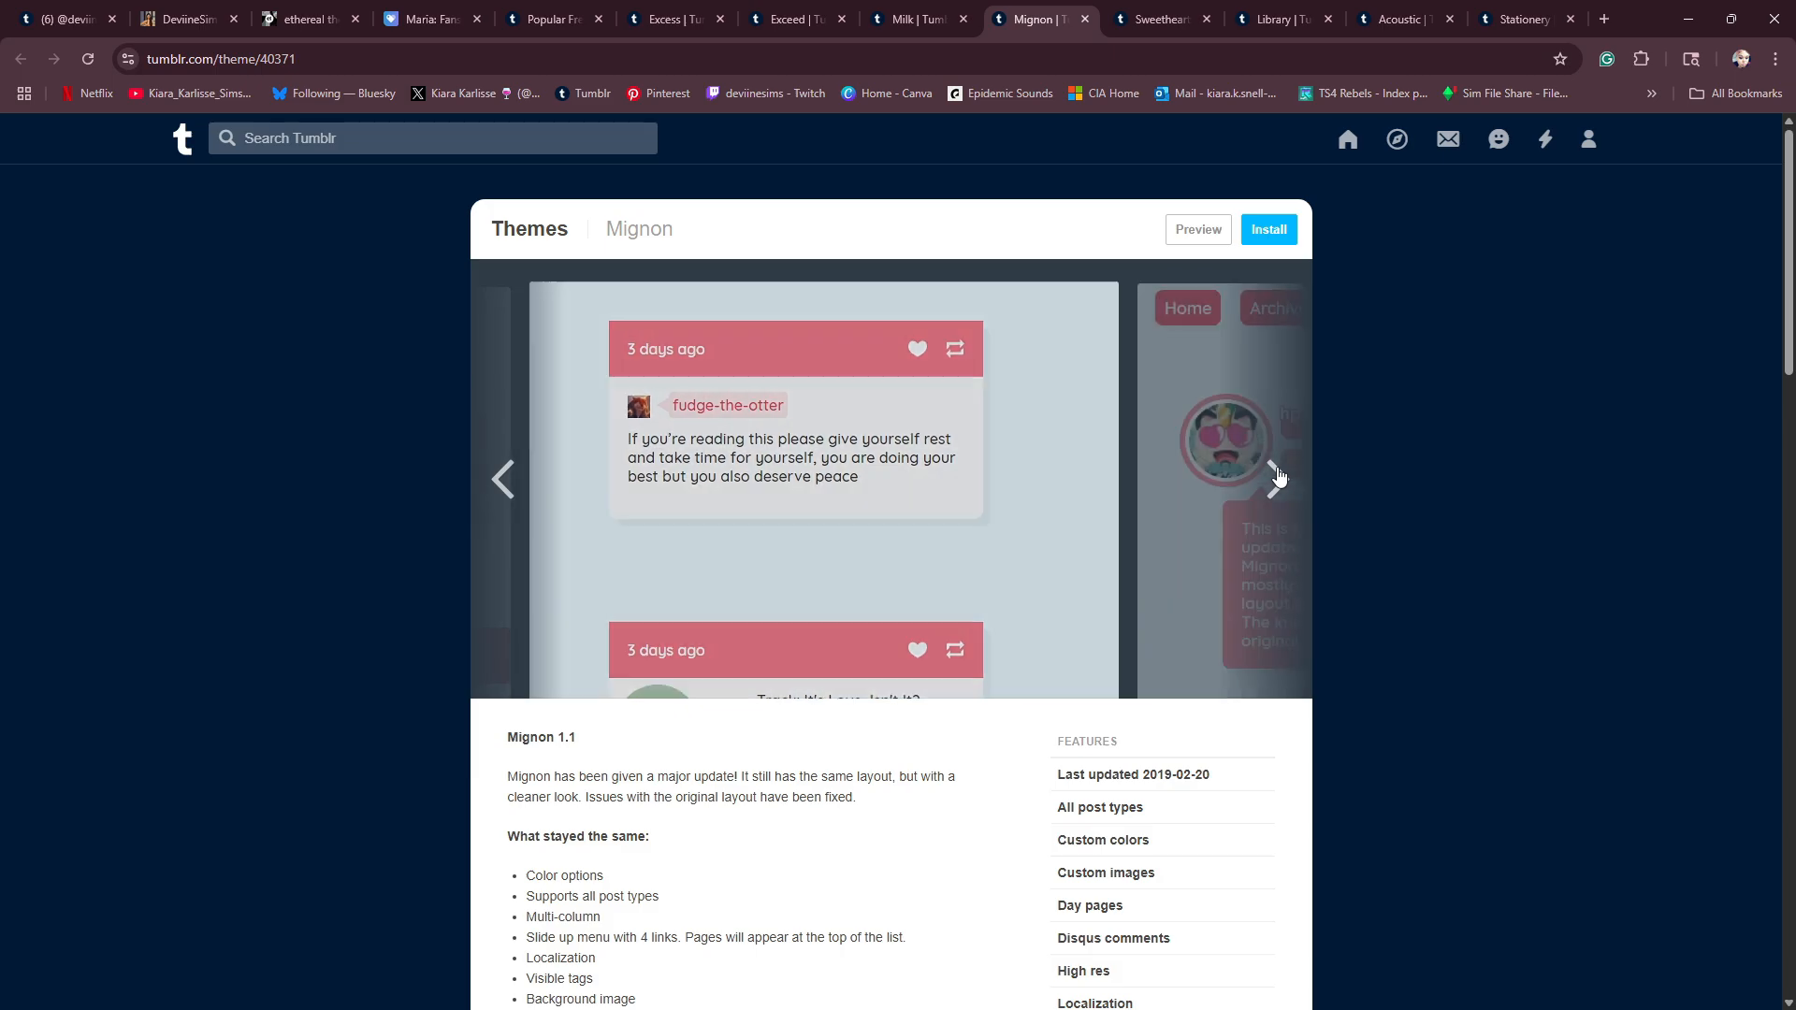
click(1279, 477)
click(1275, 479)
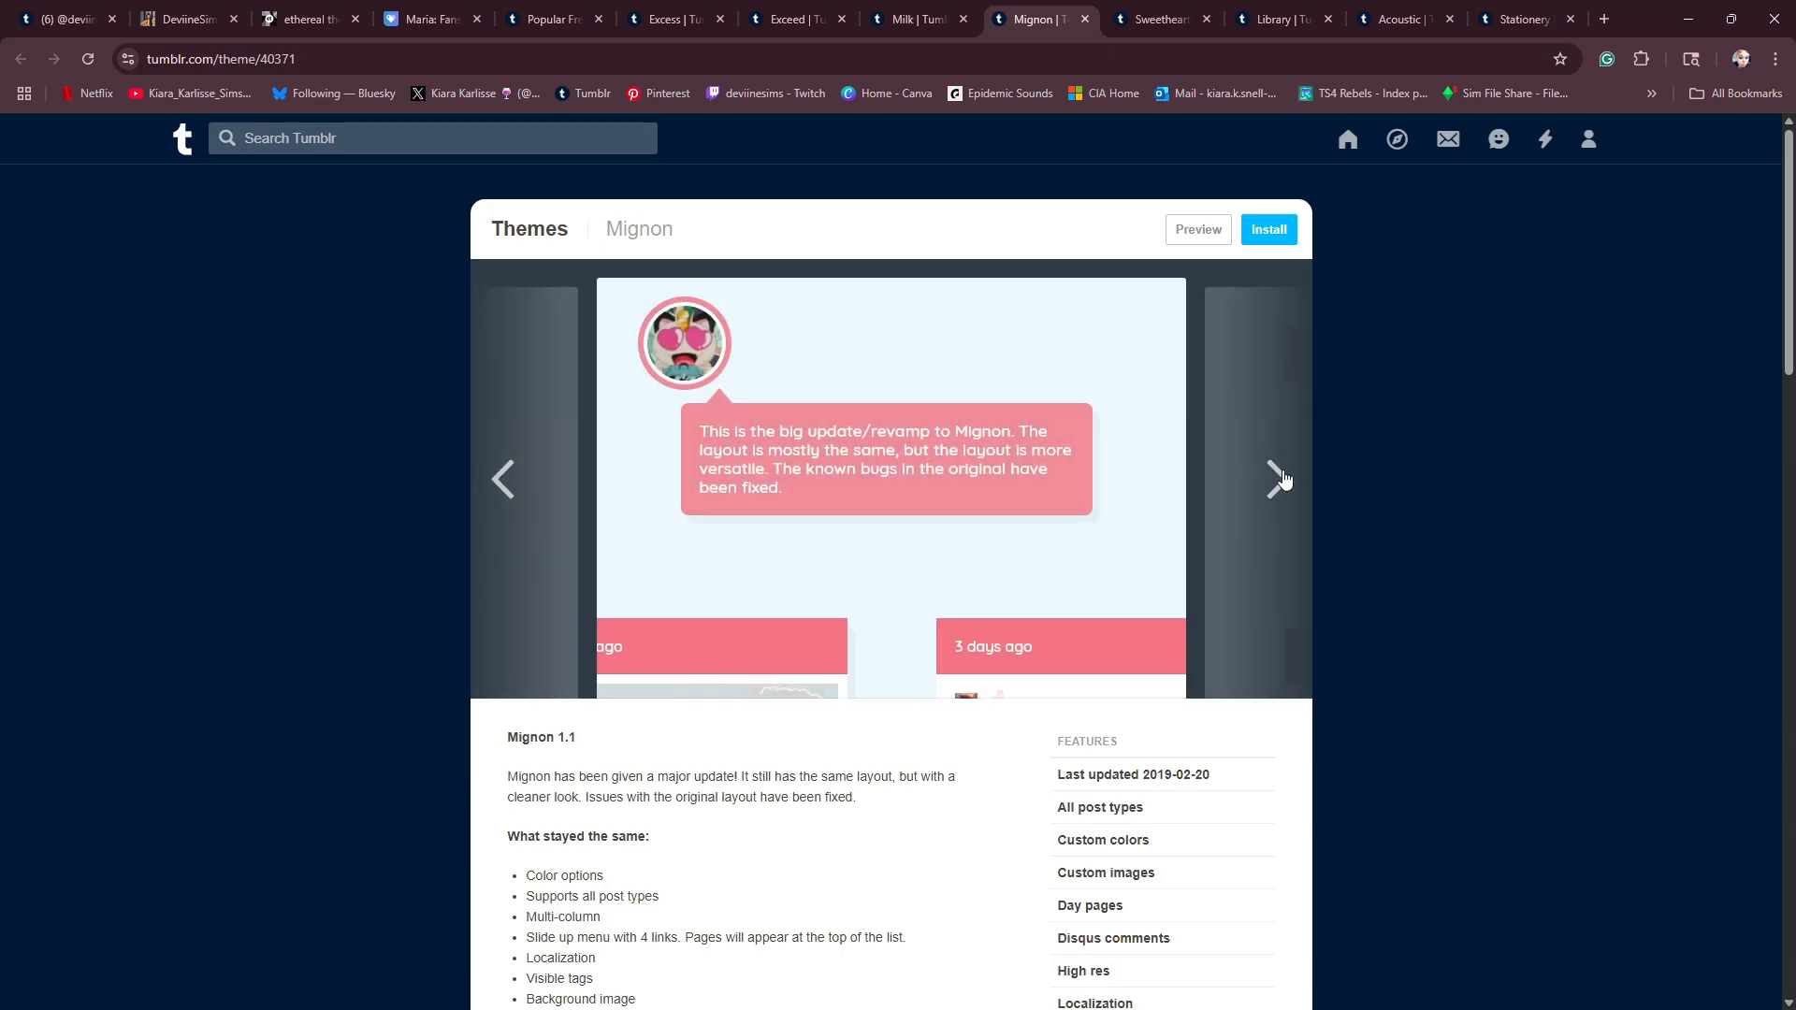
scroll(1090, 658, down, 10)
scroll(1090, 658, up, 10)
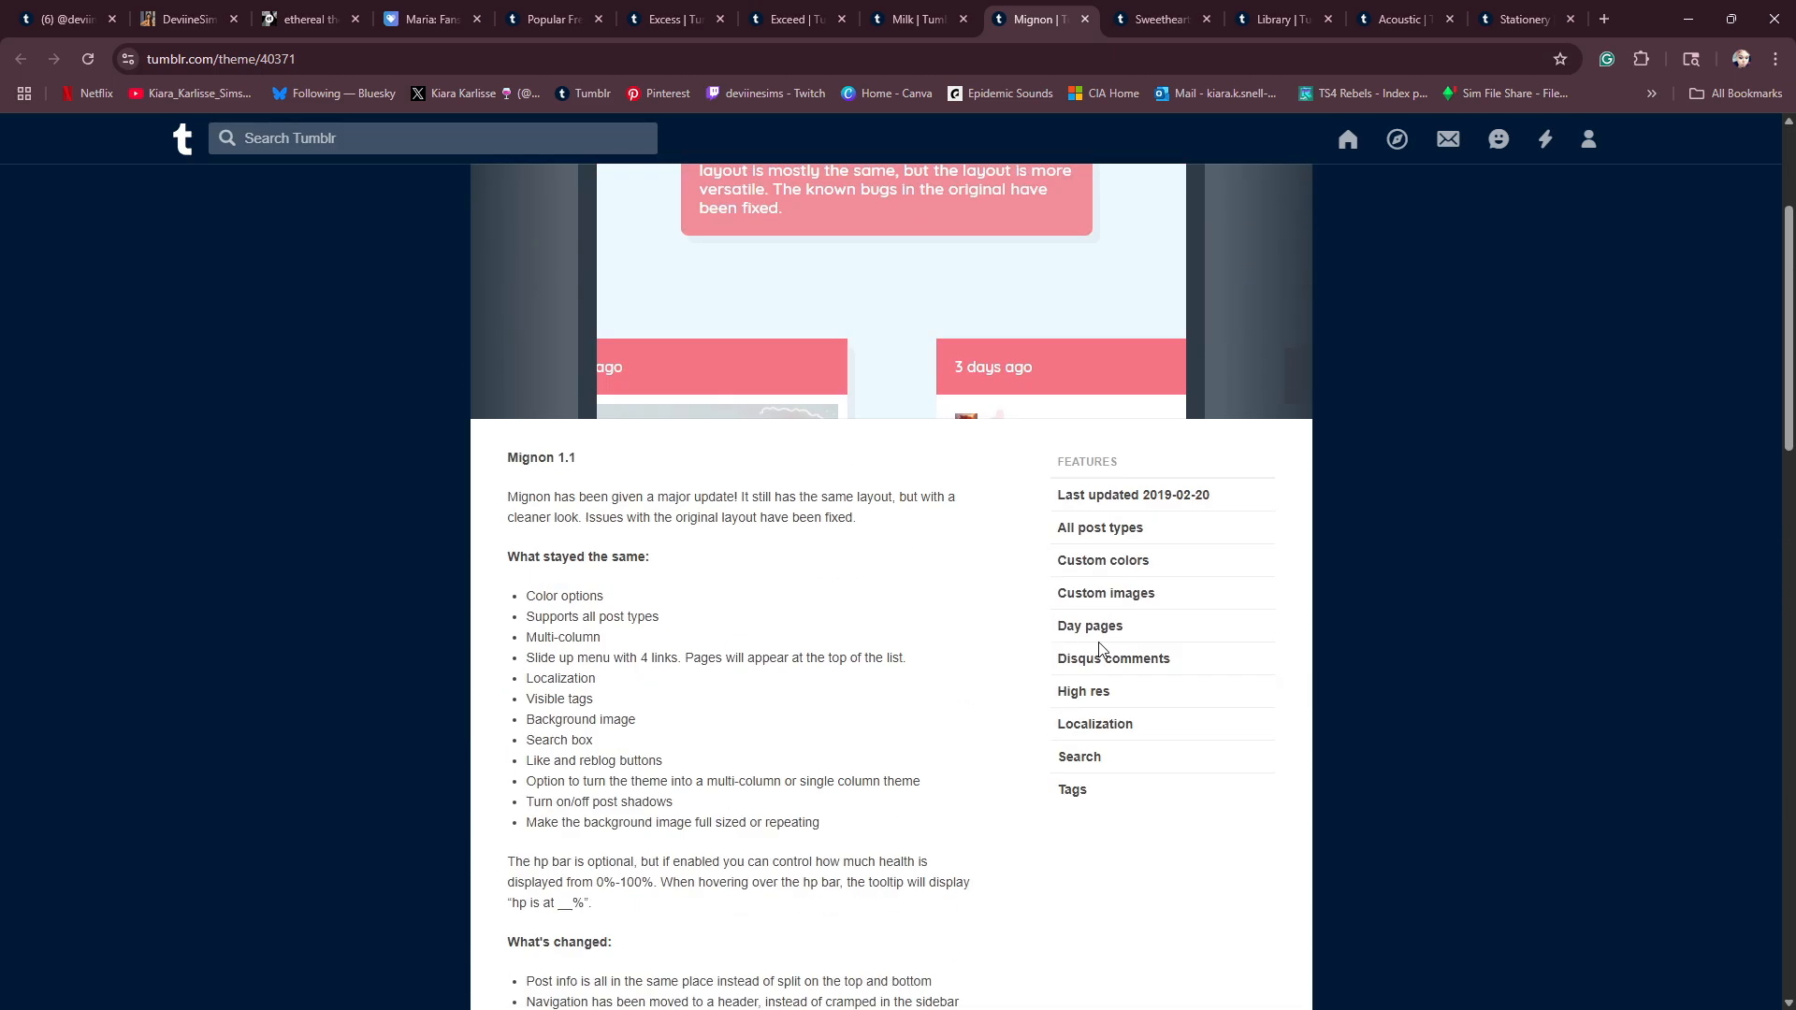
- View the preview images of the Sweetheart theme
key(ctrl+Tab)
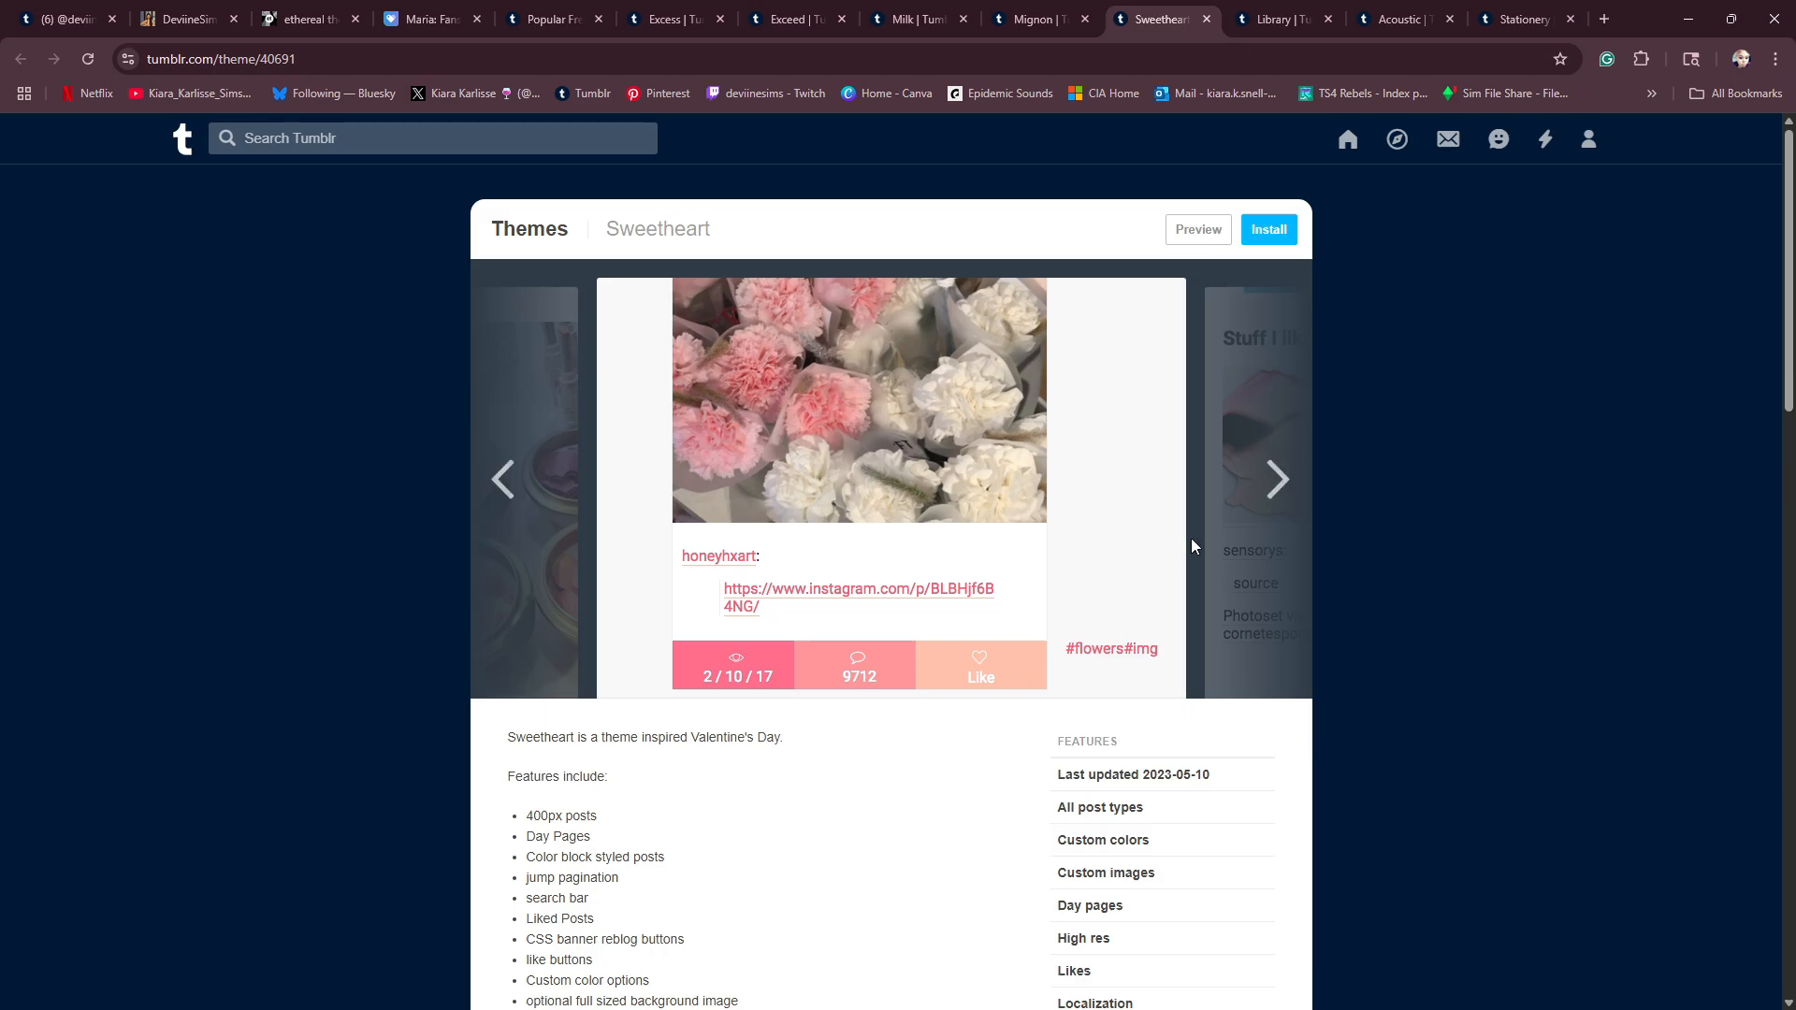
click(1277, 503)
click(1277, 503)
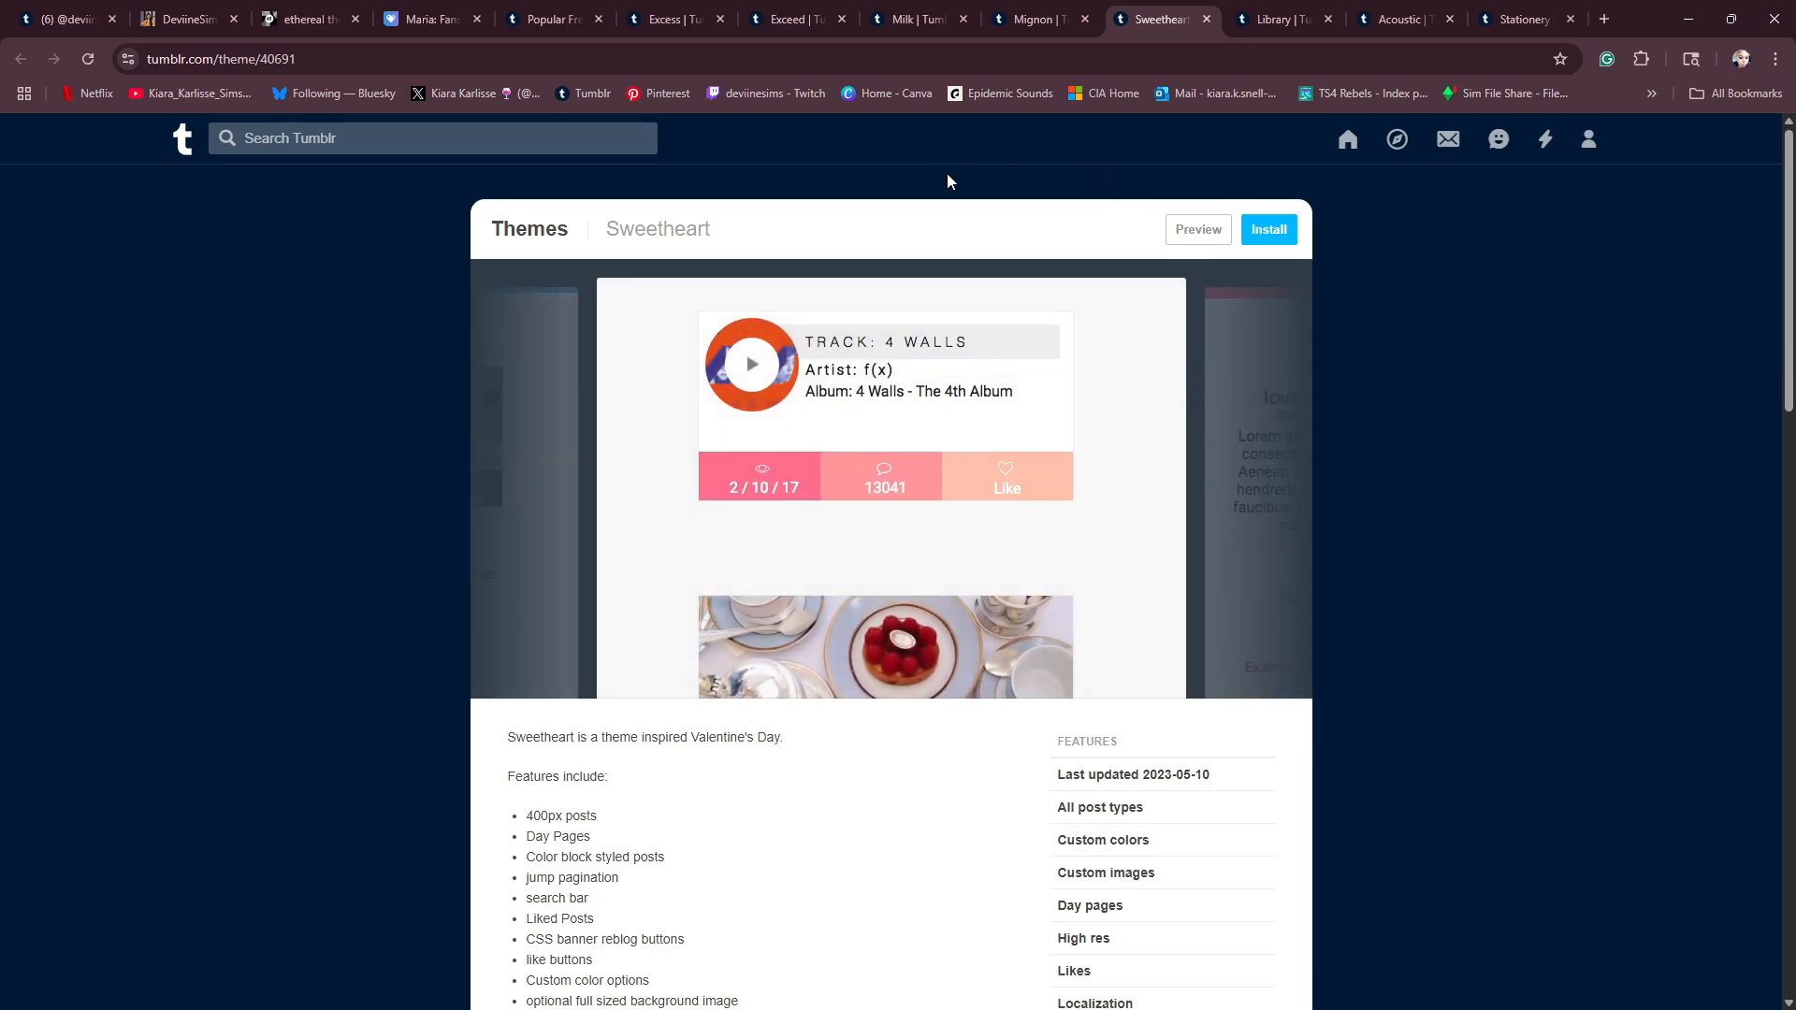
- Revisit the Maria fansite theme page, and examine the DeviineSims blog's header, Featured Tags, sidebar sections and pinned post
click(436, 29)
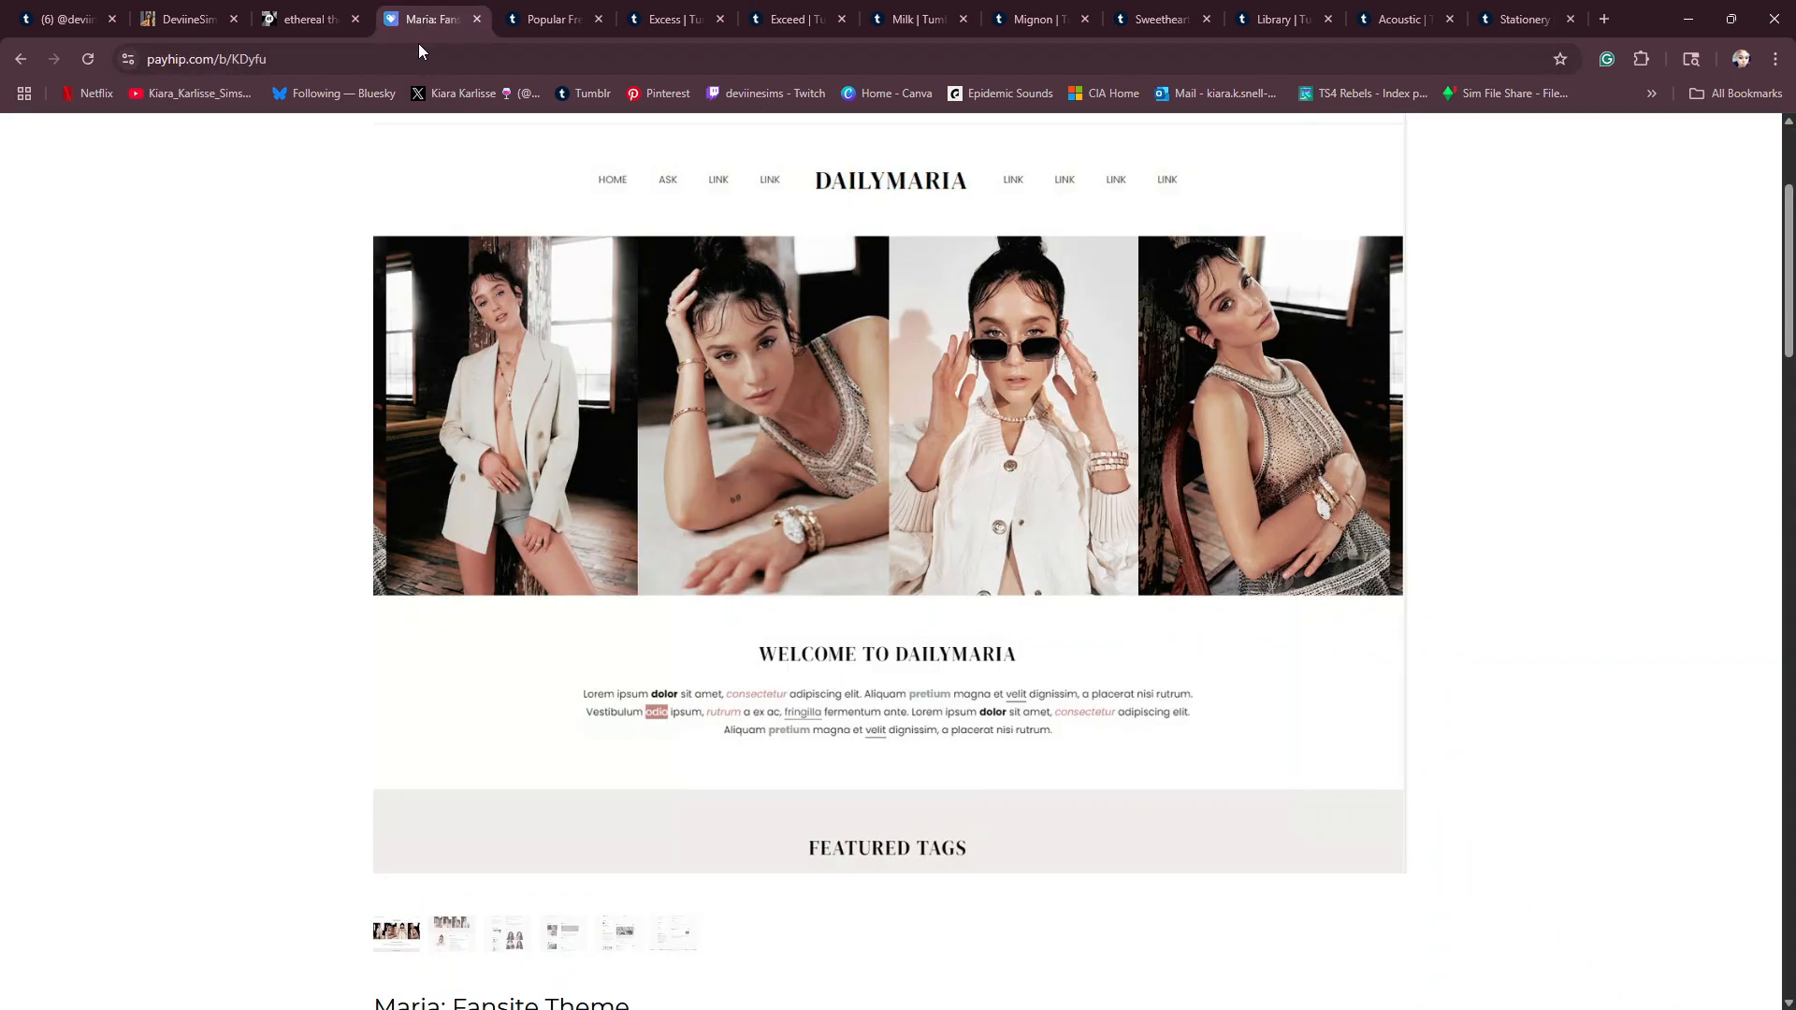
click(180, 24)
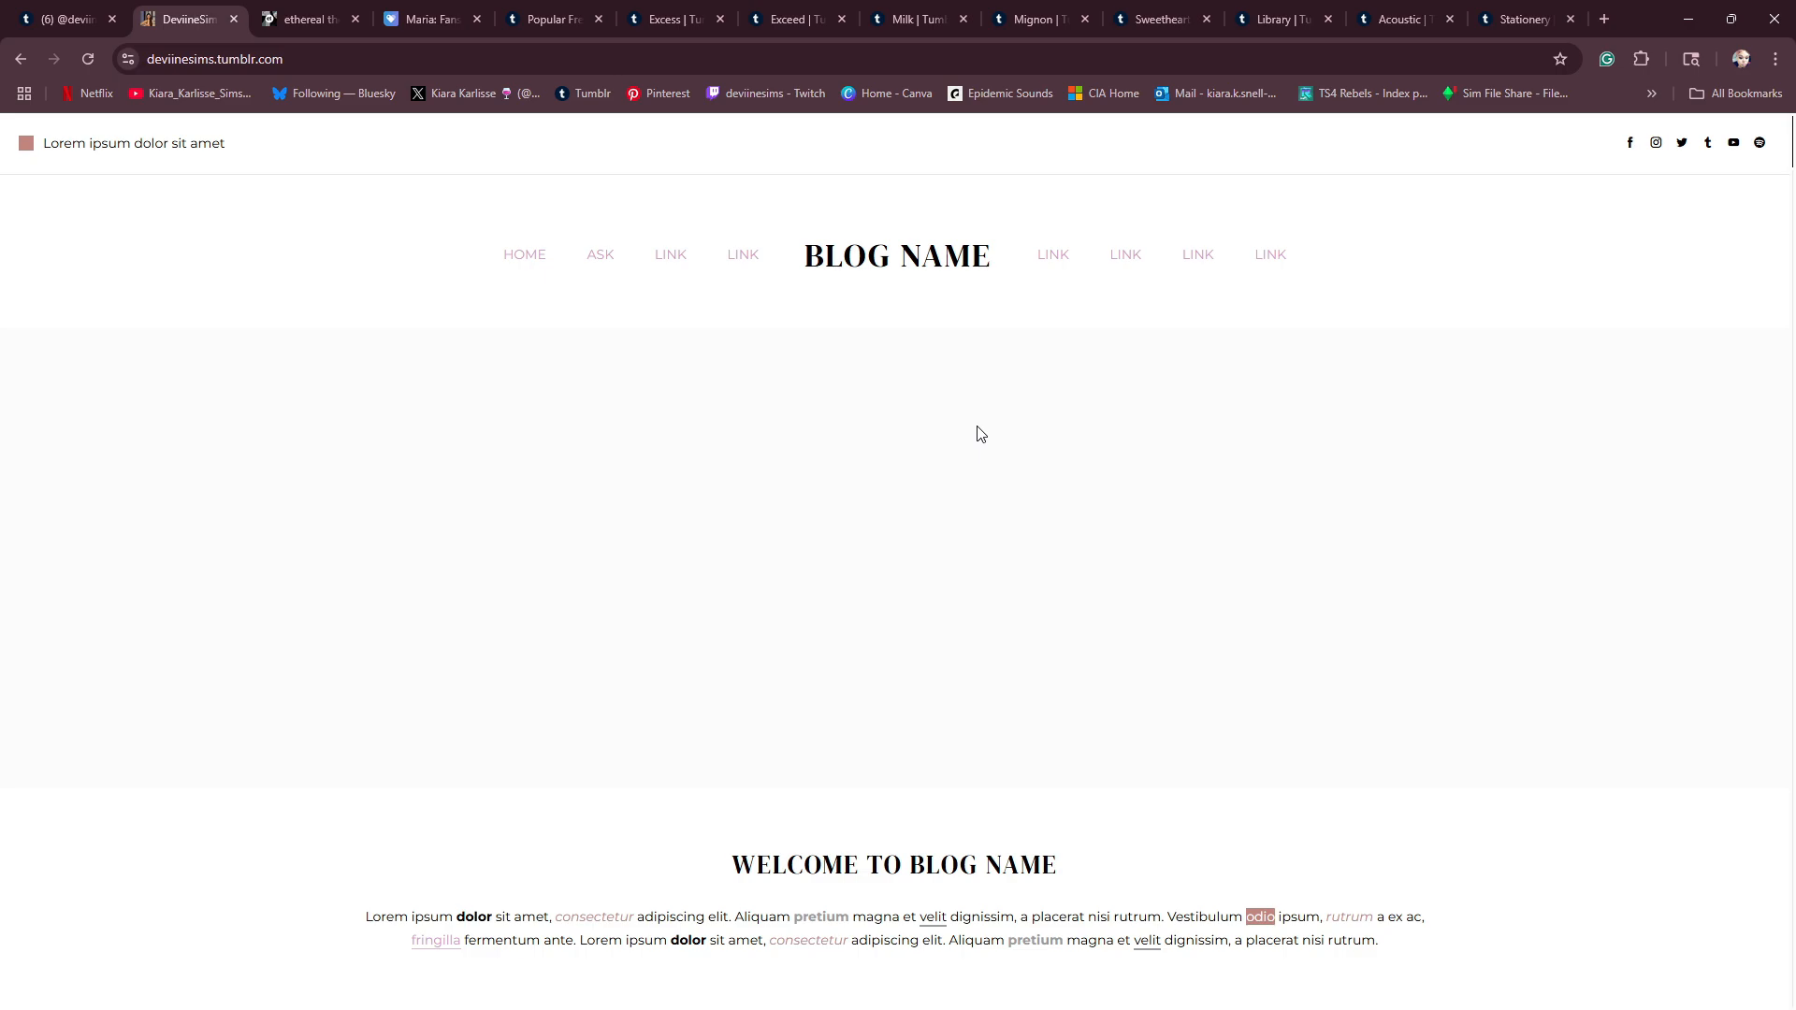
scroll(976, 434, down, 2)
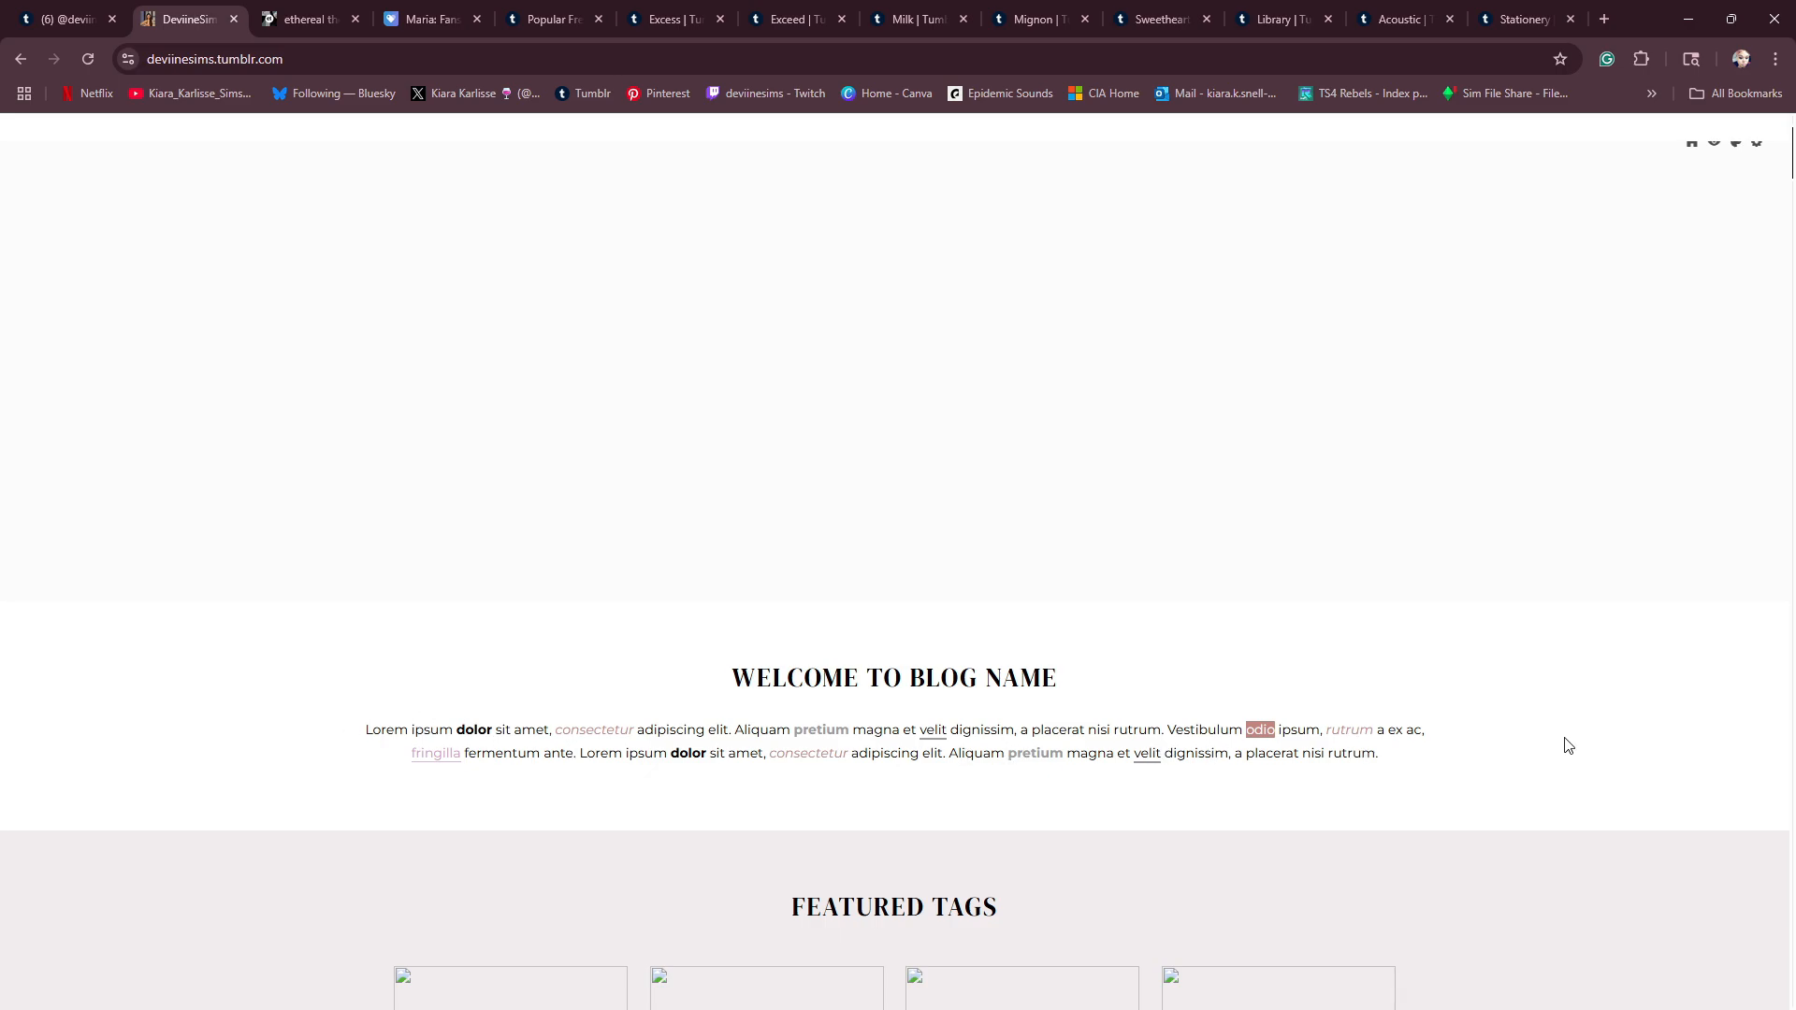
scroll(1503, 765, down, 8)
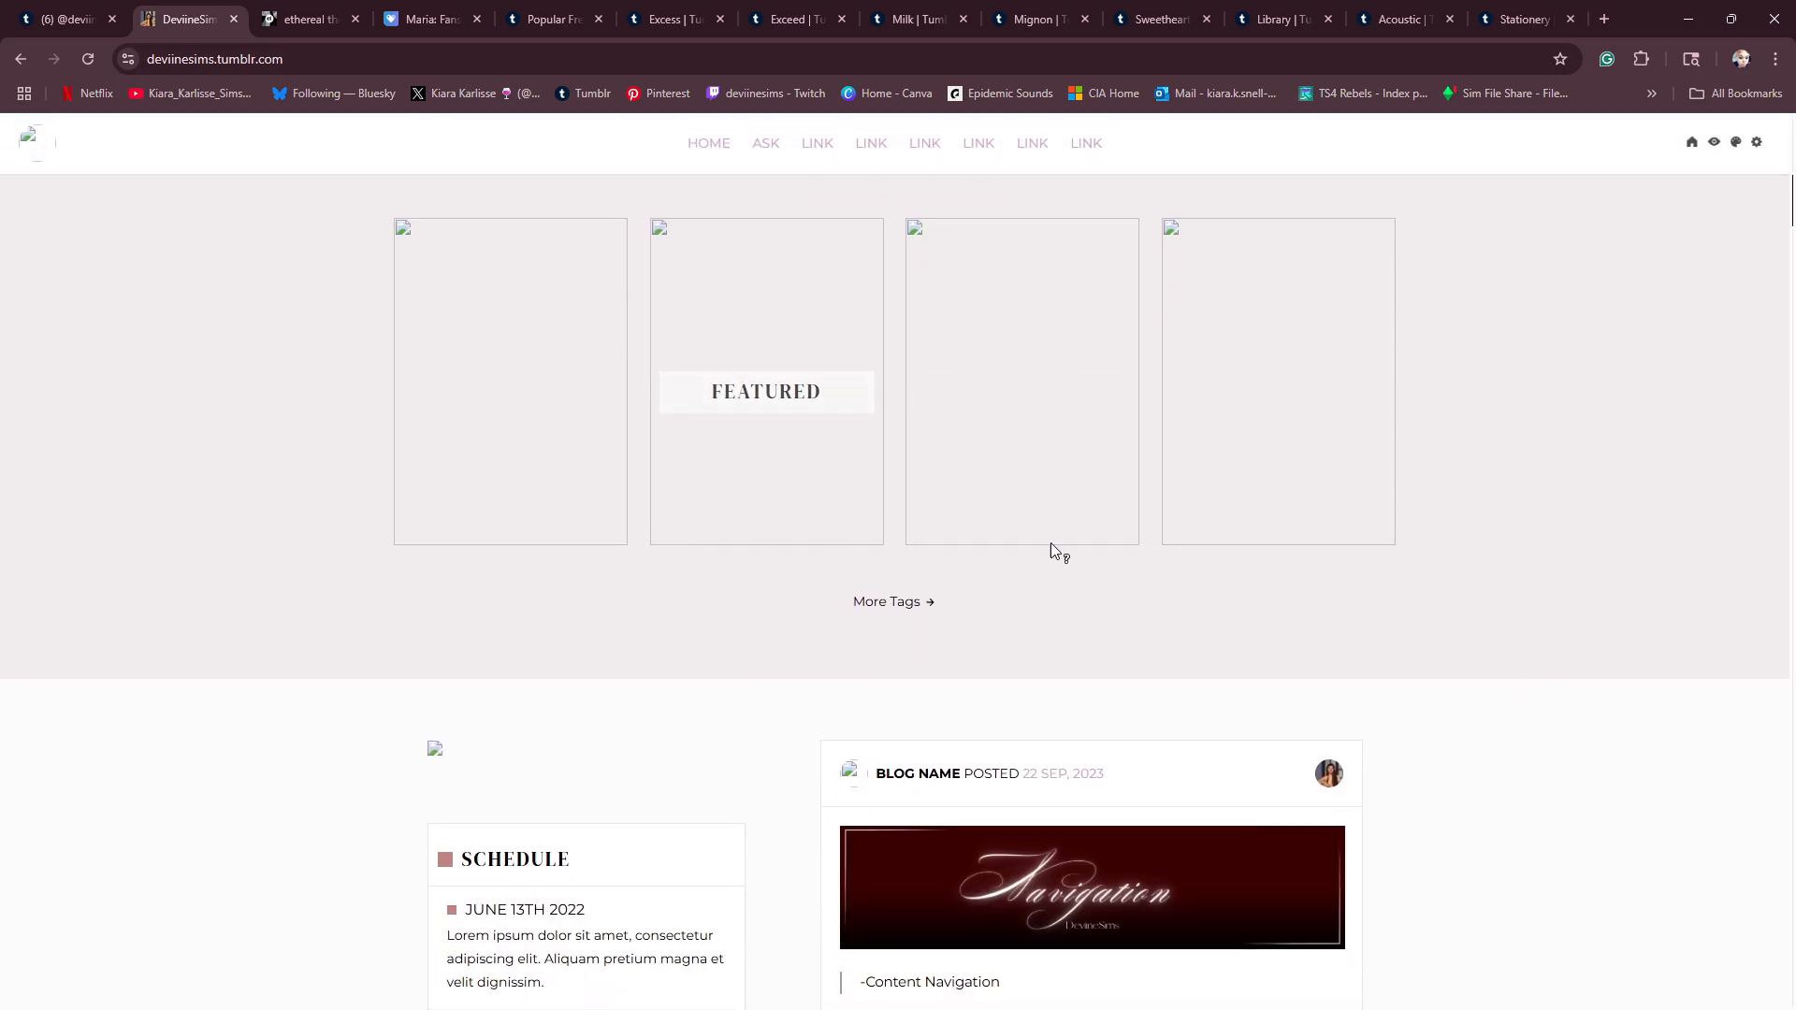
scroll(810, 649, down, 4)
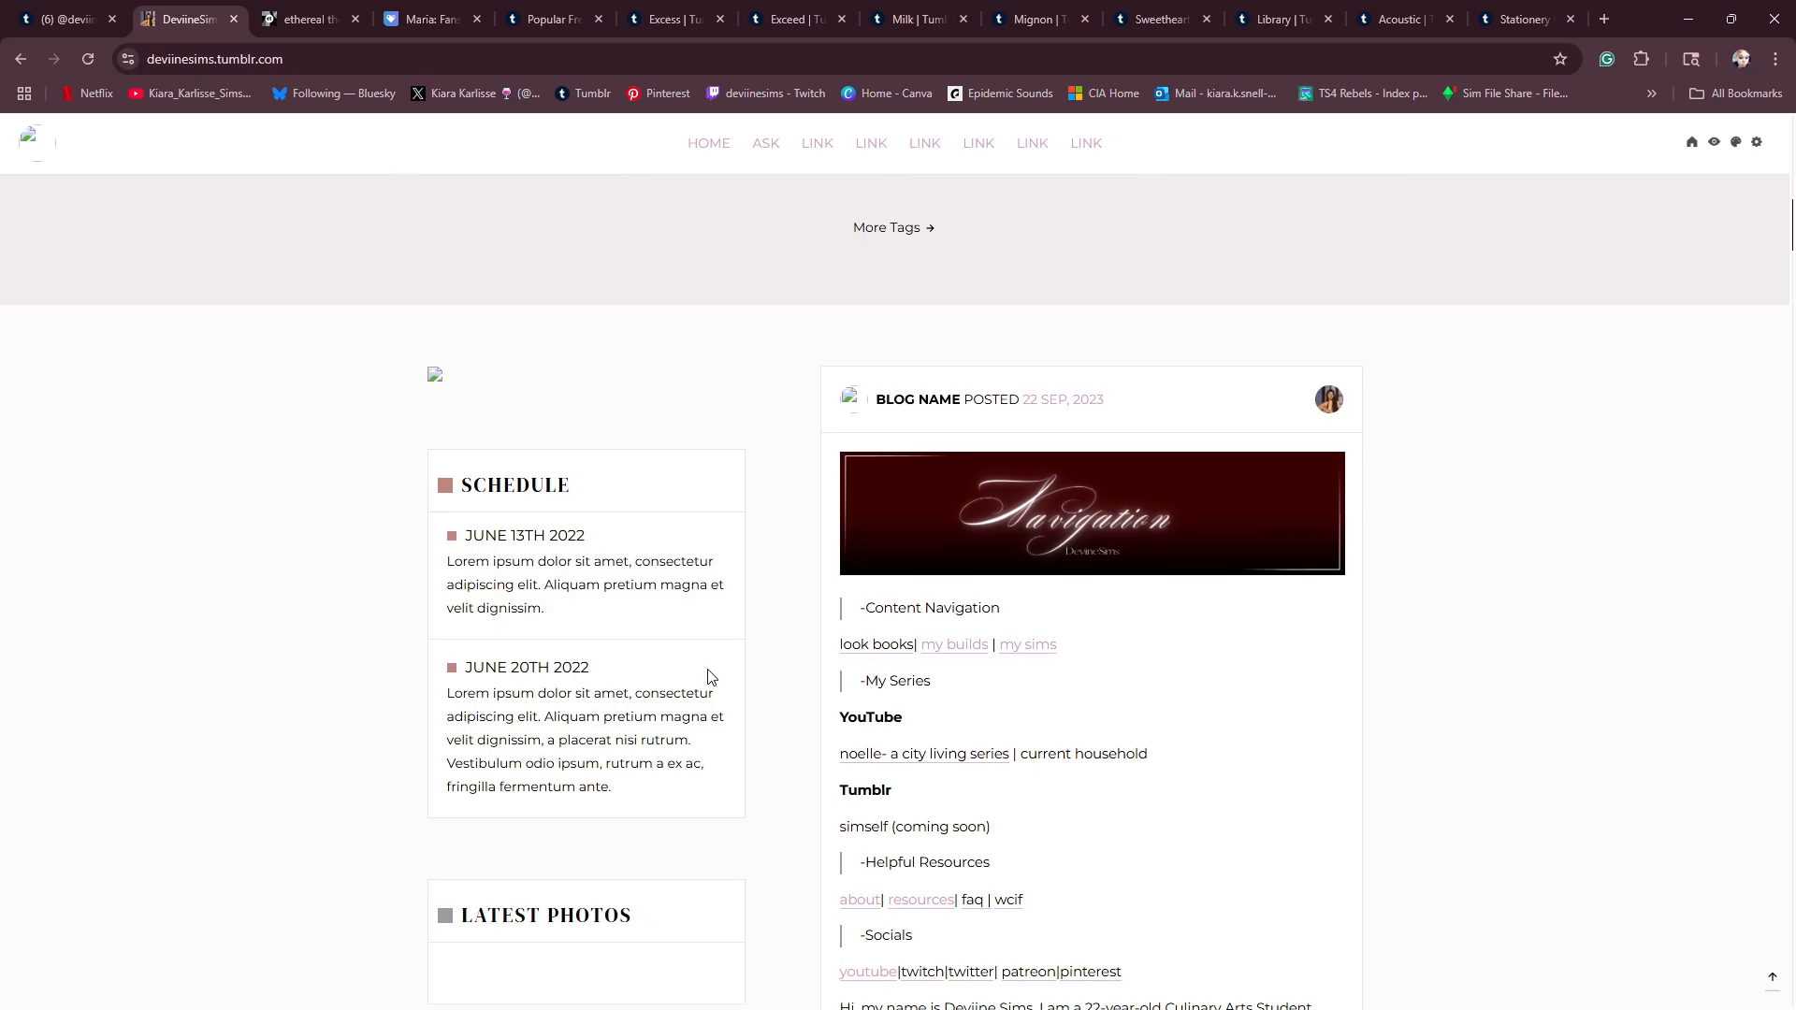
scroll(480, 794, down, 6)
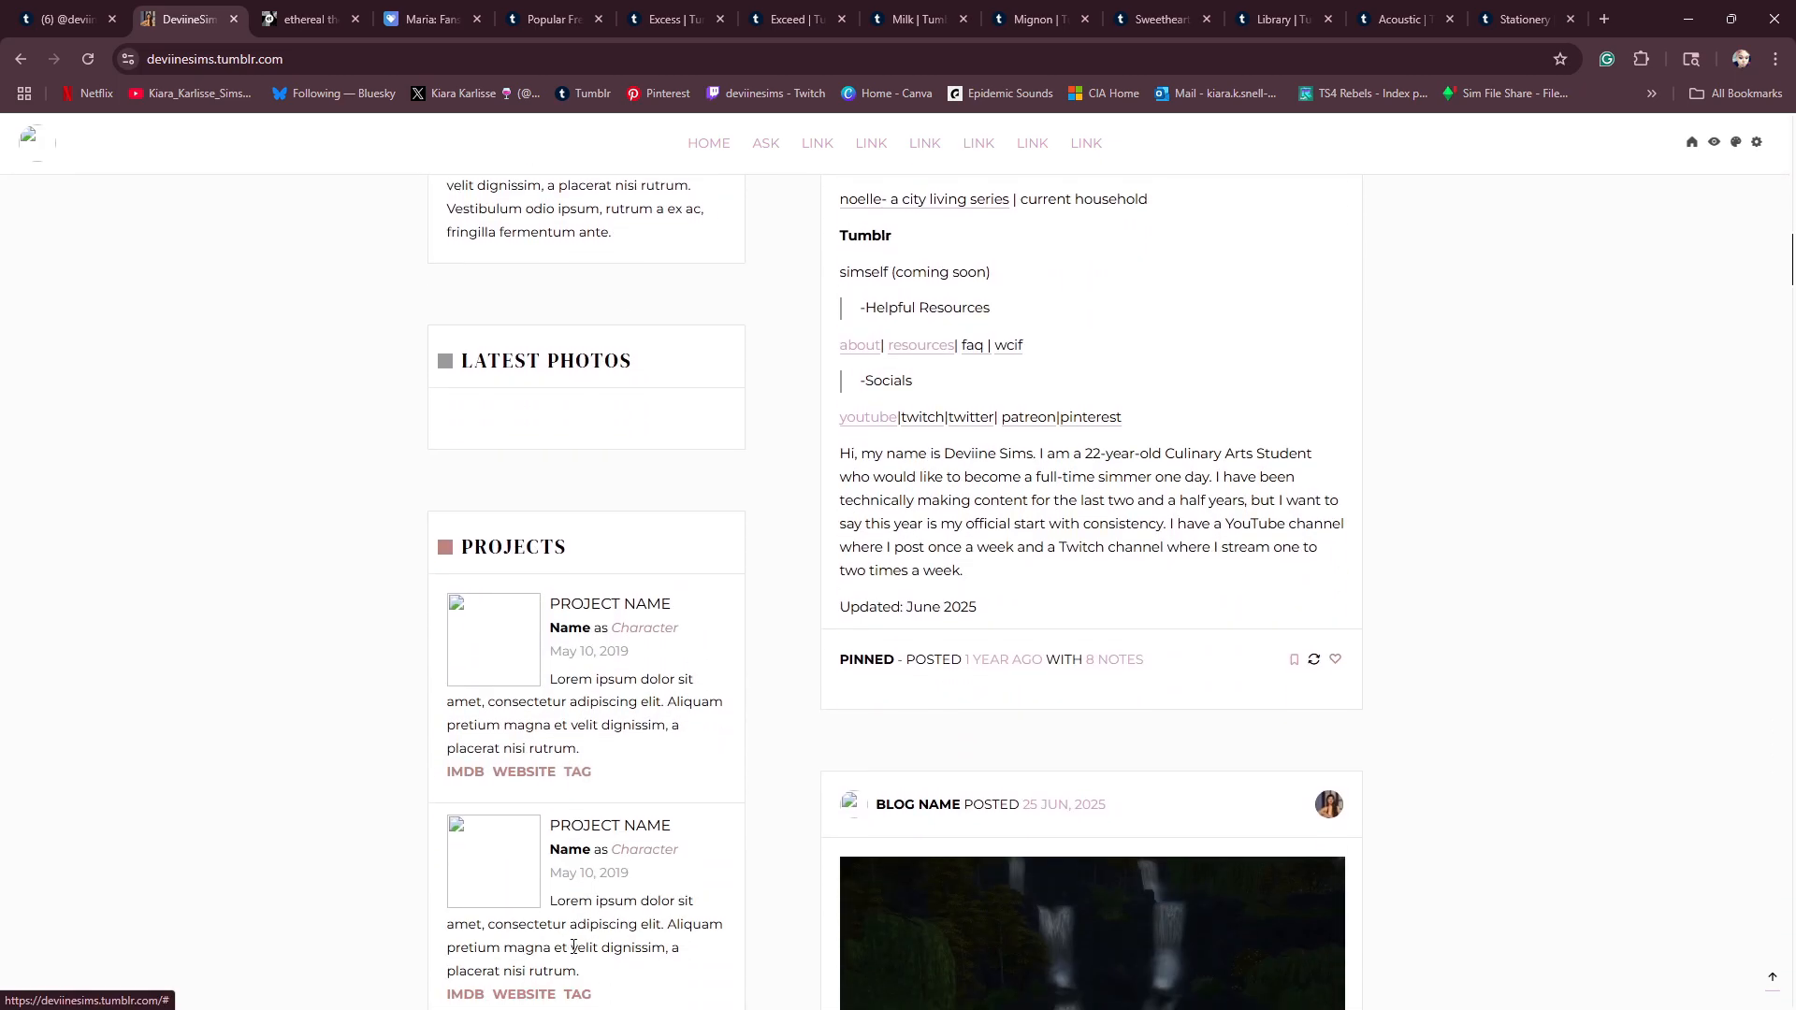
scroll(601, 748, down, 7)
scroll(602, 766, up, 10)
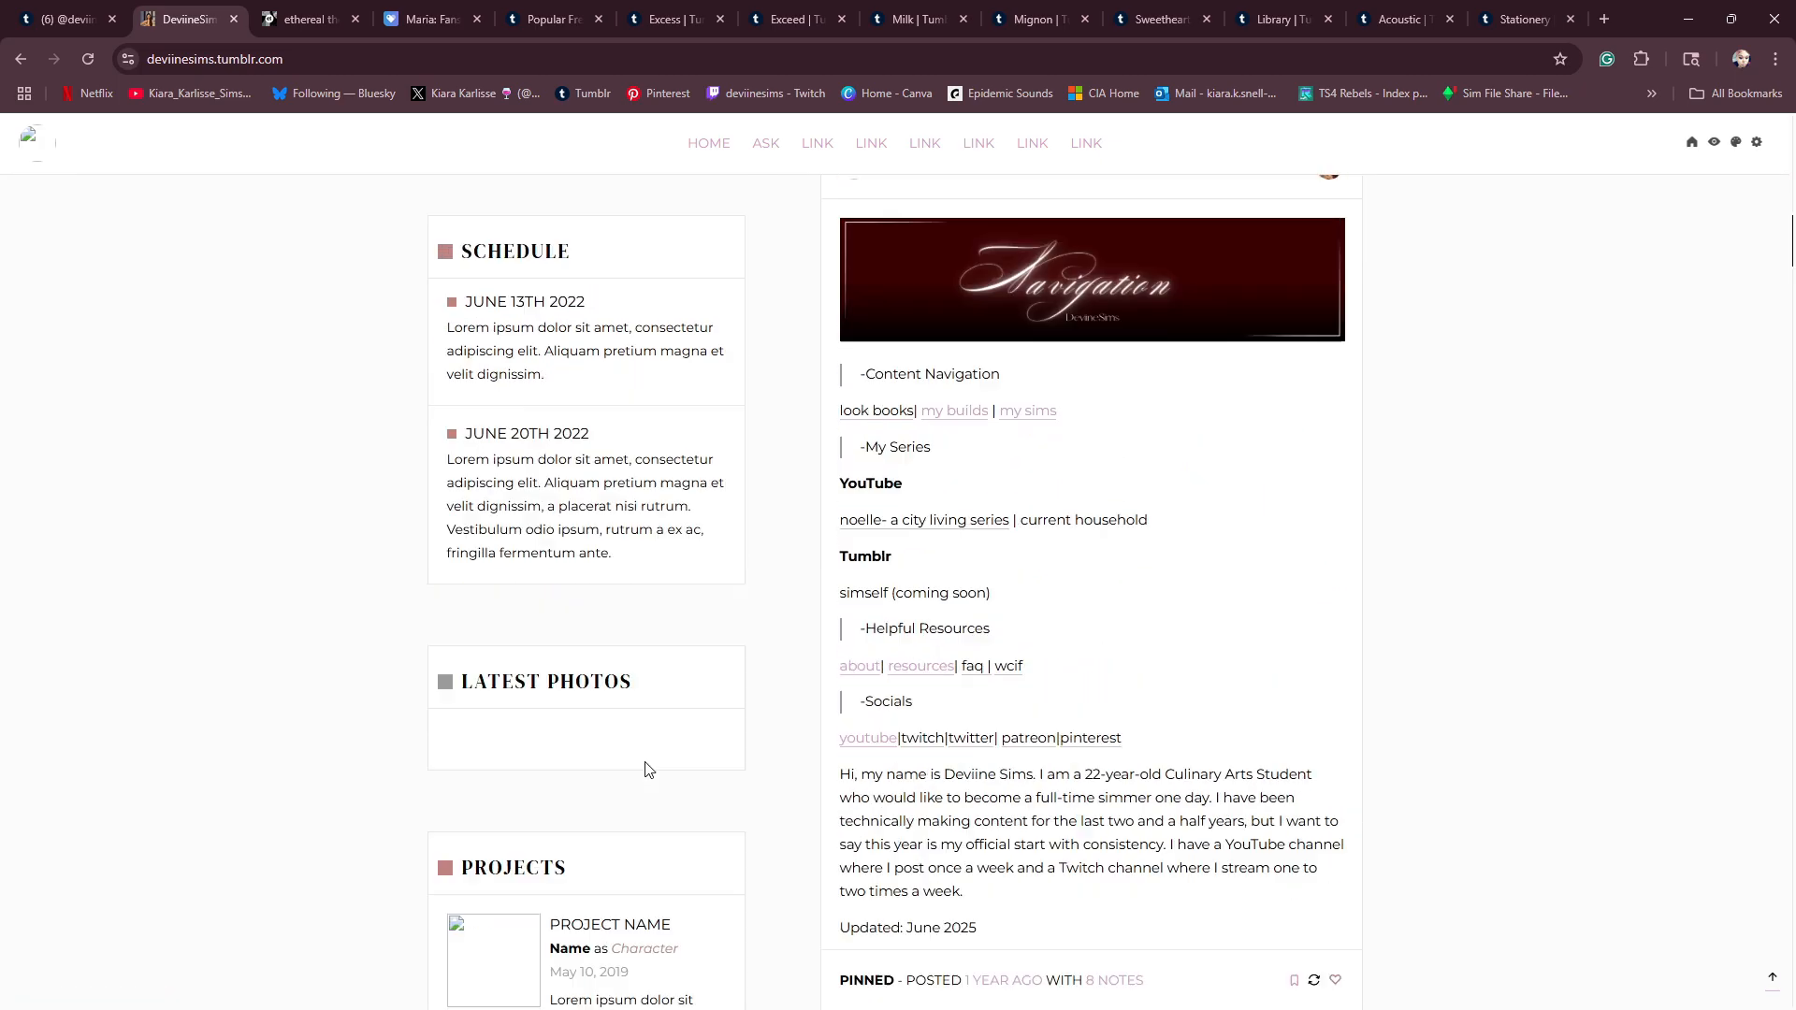
scroll(645, 769, up, 5)
scroll(1042, 586, down, 6)
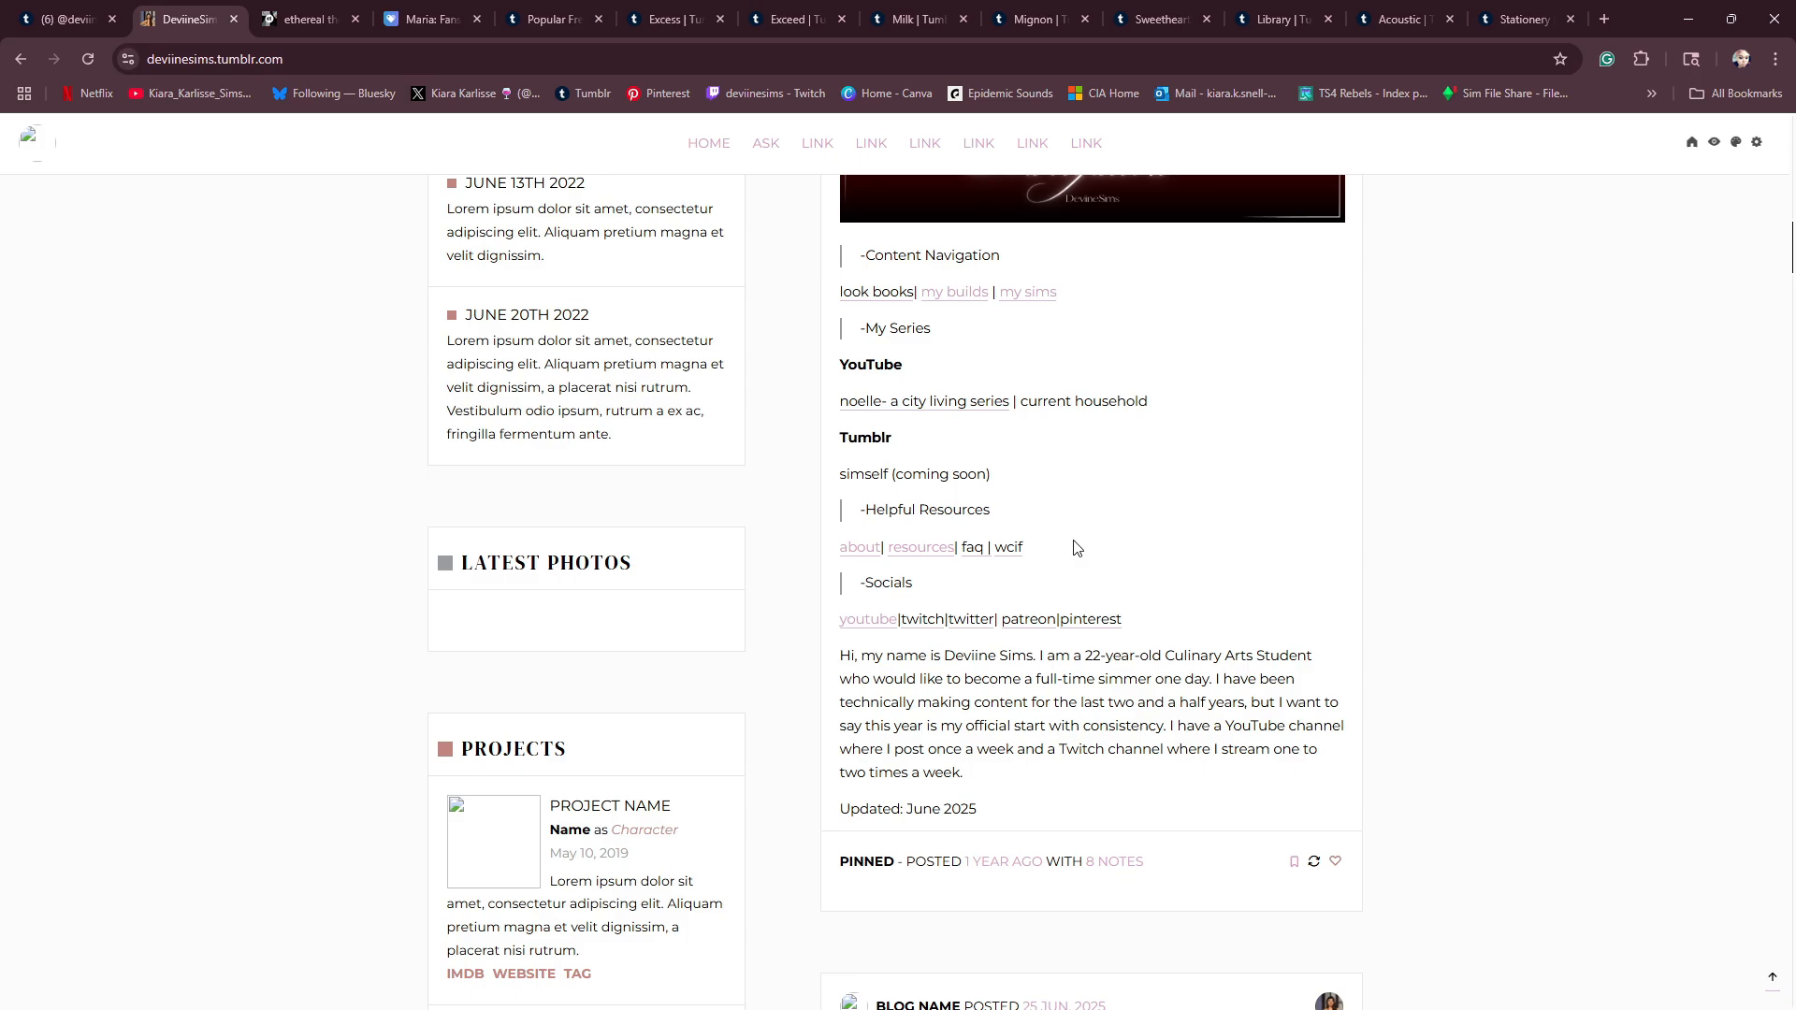
scroll(1074, 546, down, 9)
scroll(1040, 584, up, 17)
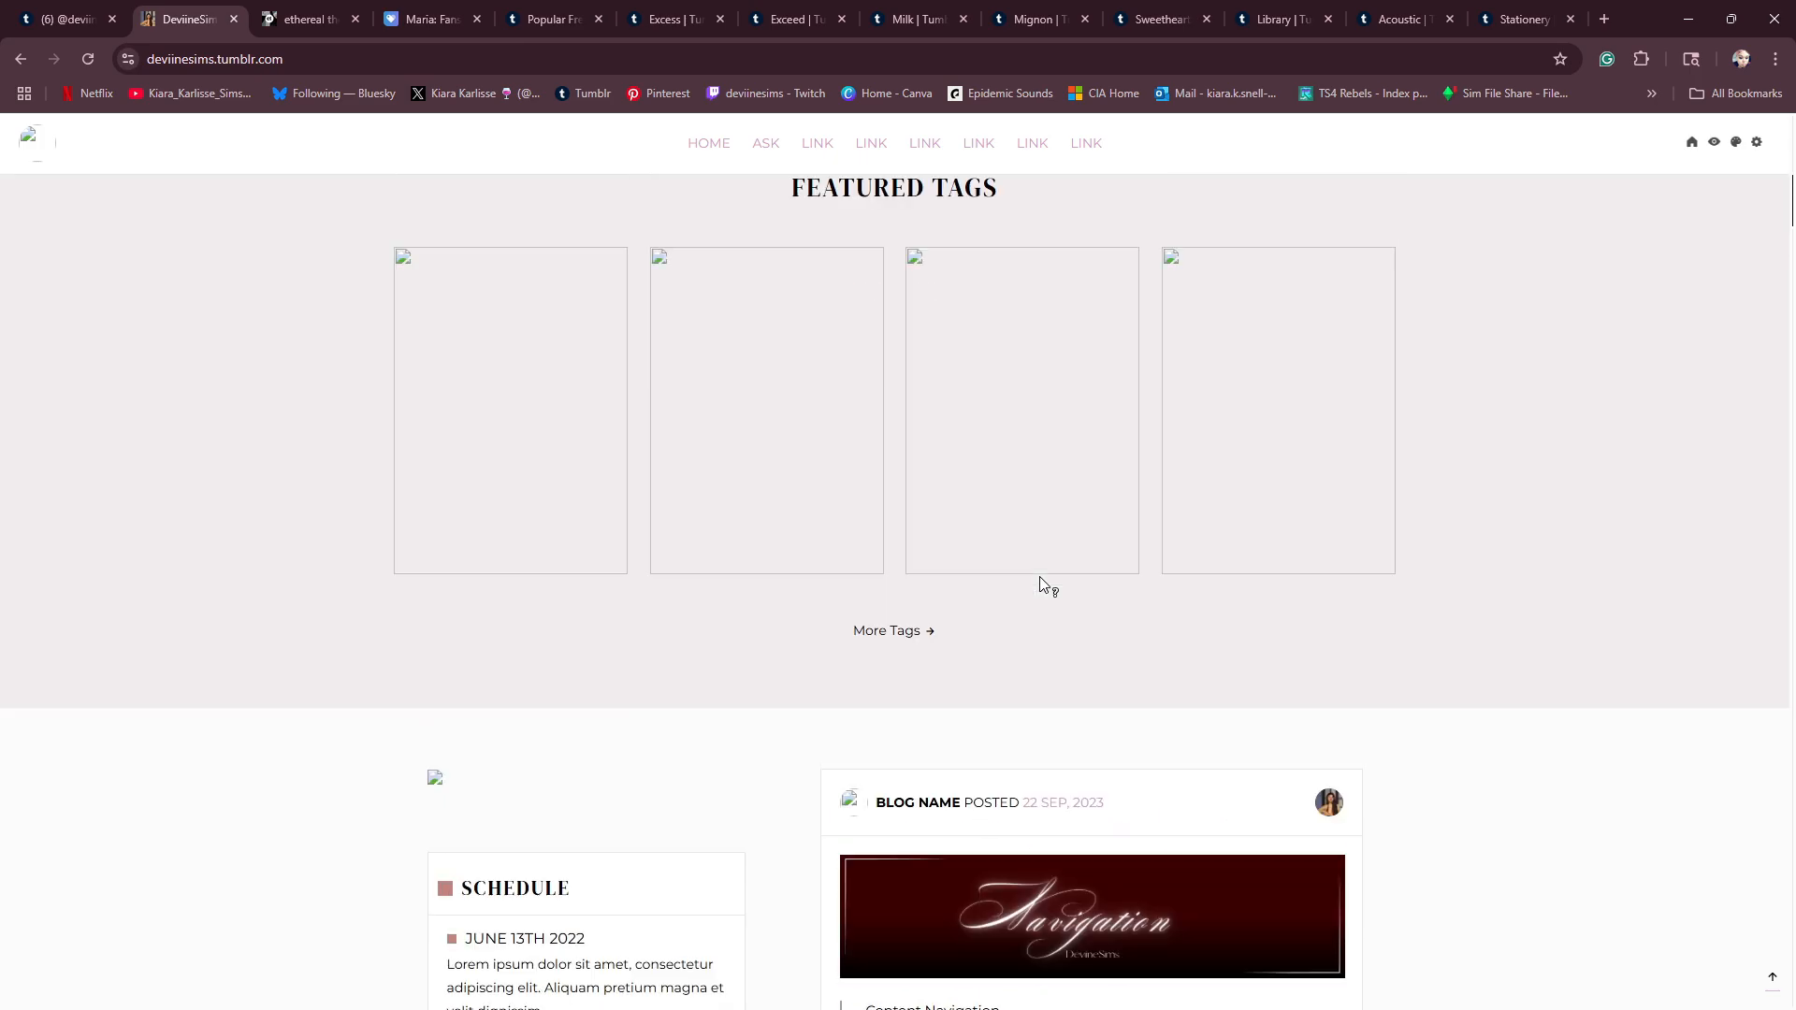
scroll(1040, 584, up, 10)
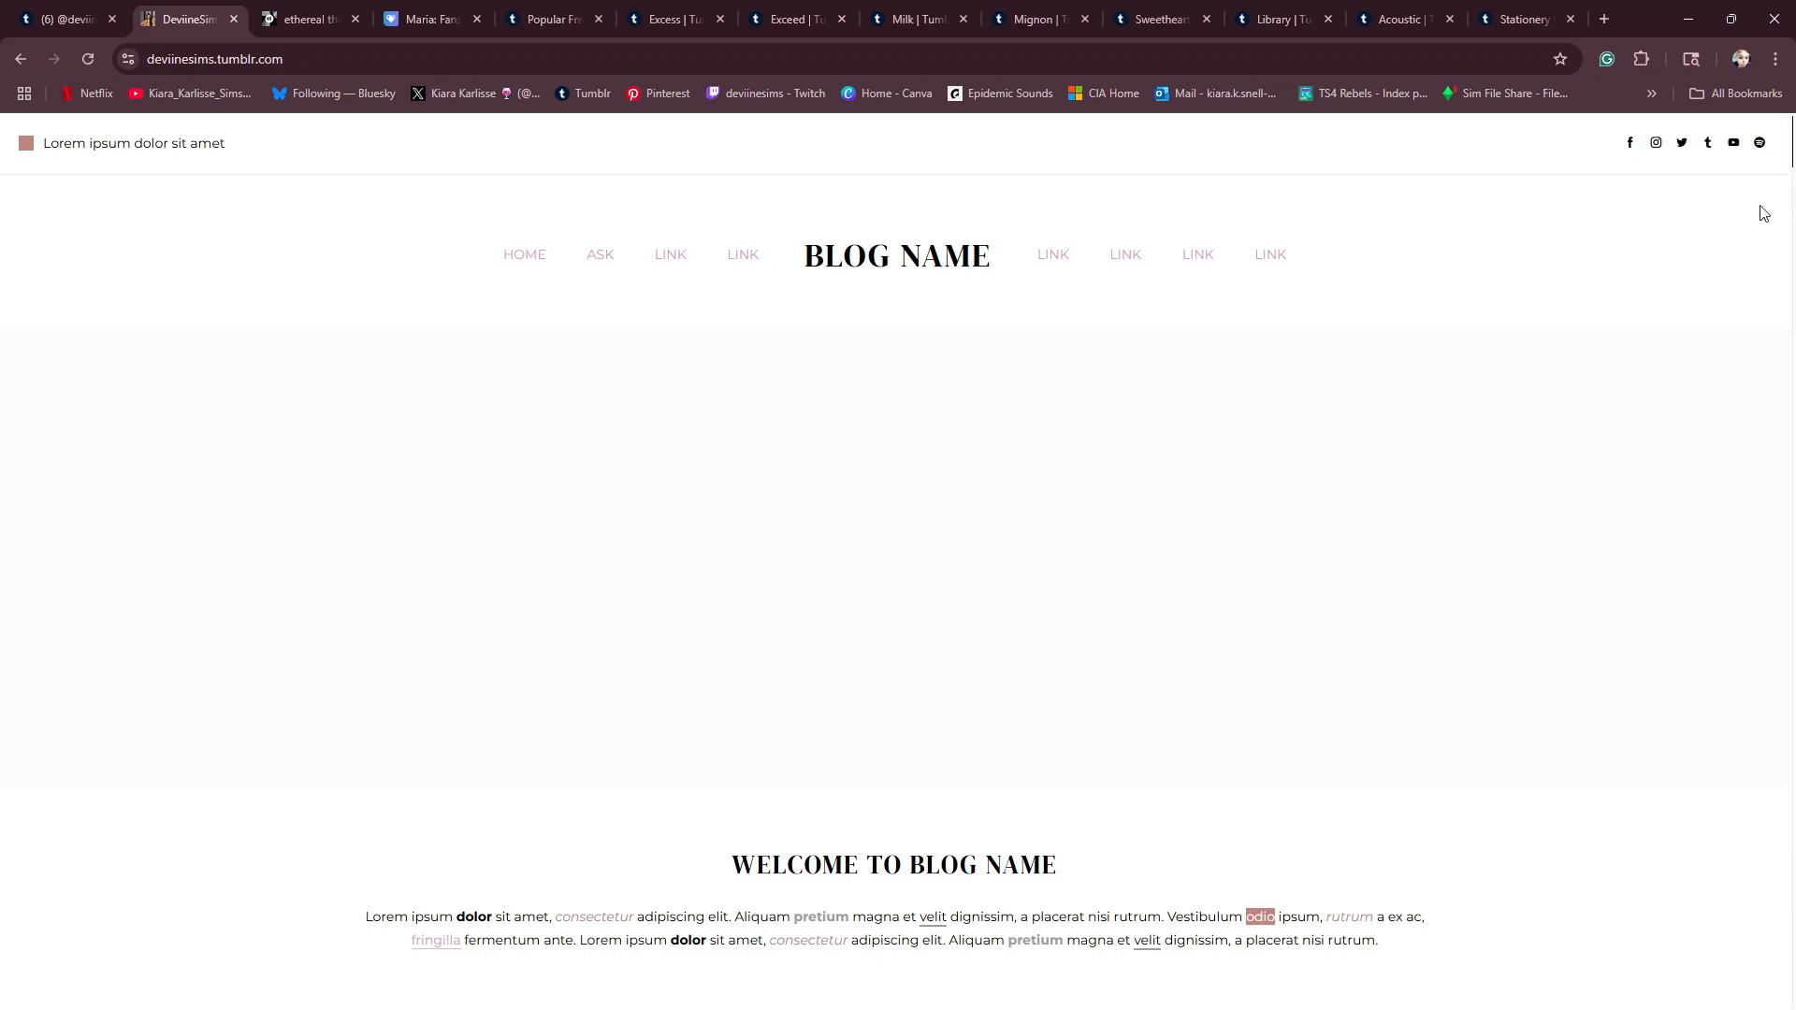
- Open the blog's theme editor, look over the page preview and change the age in the description to 22
scroll(1646, 248, down, 4)
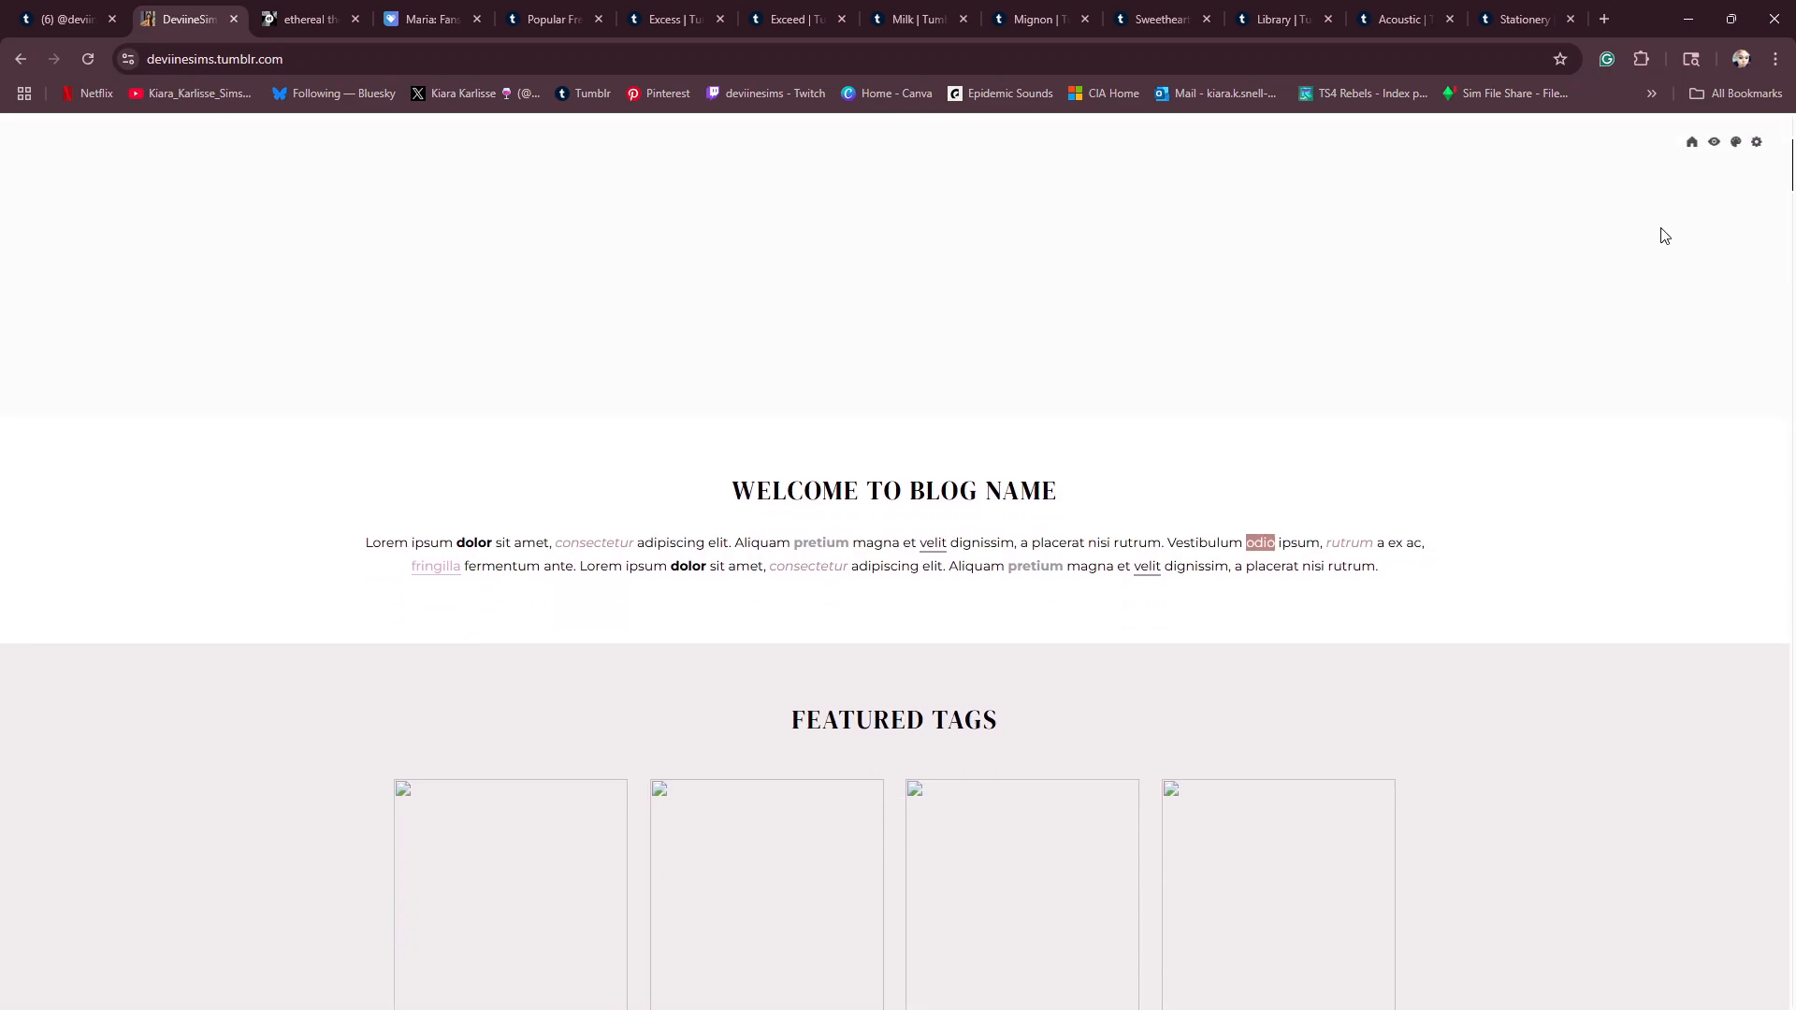
click(1736, 148)
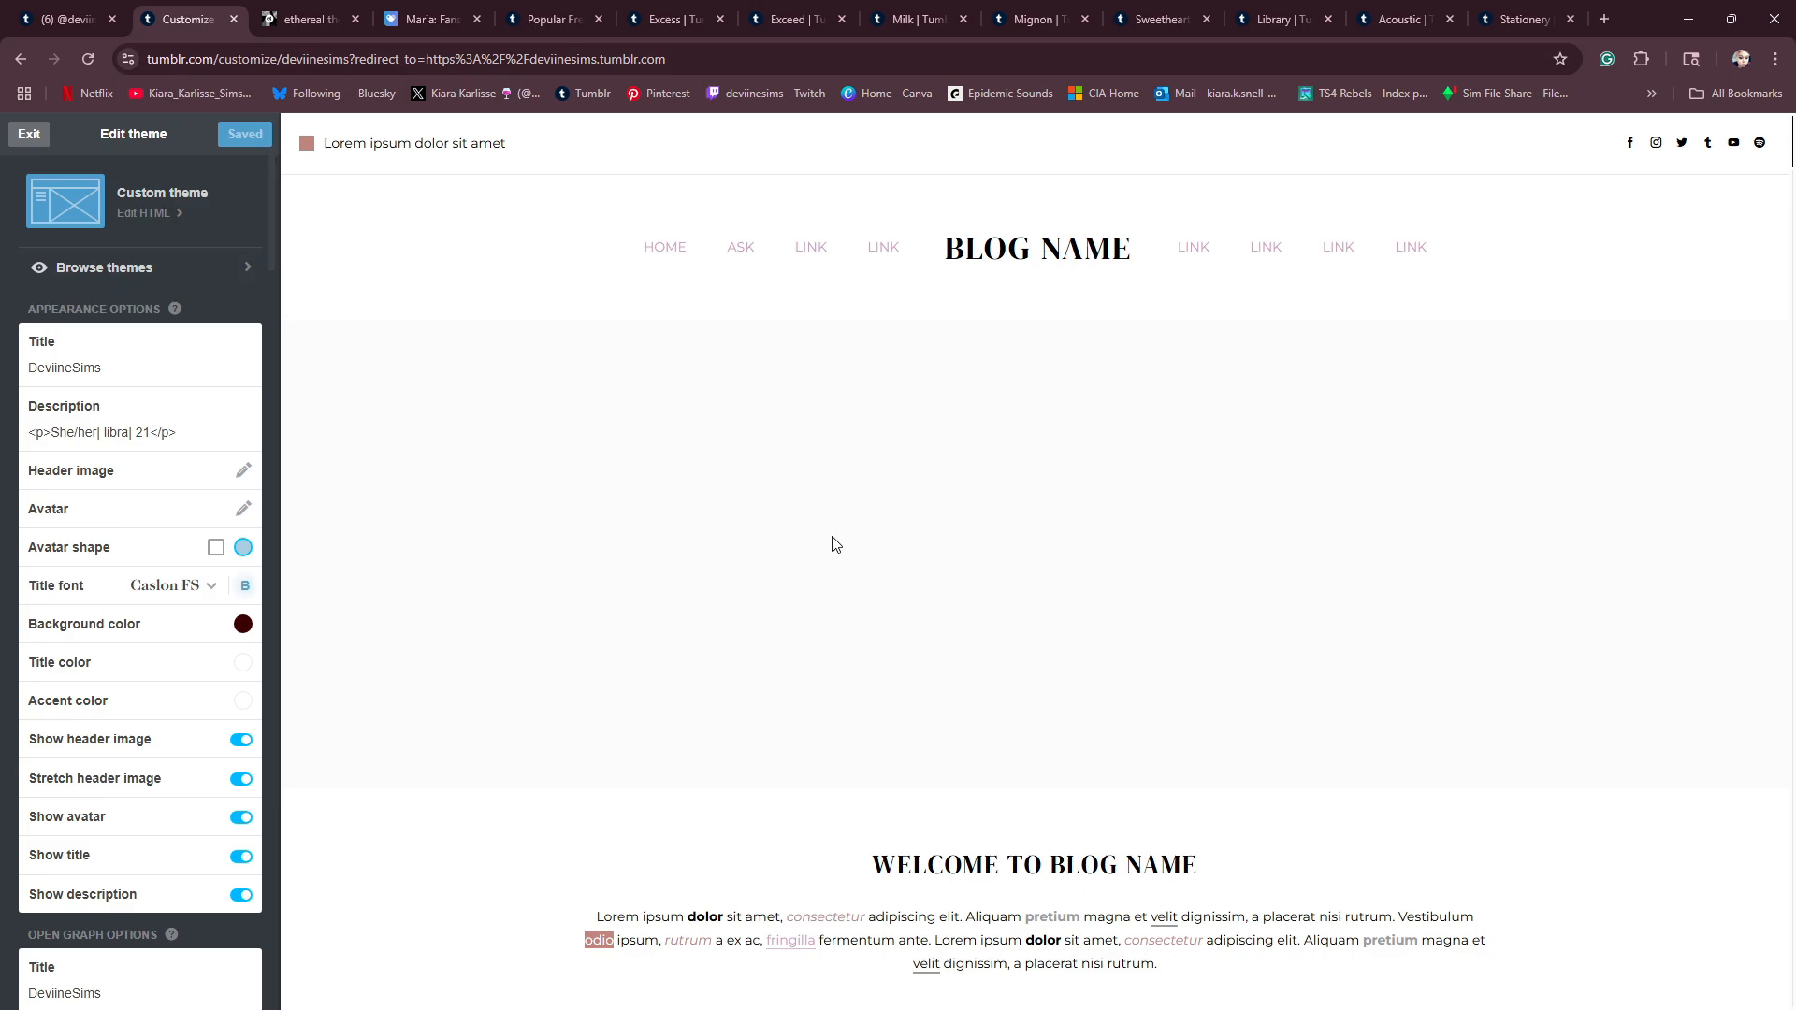
scroll(829, 541, down, 10)
scroll(820, 624, down, 6)
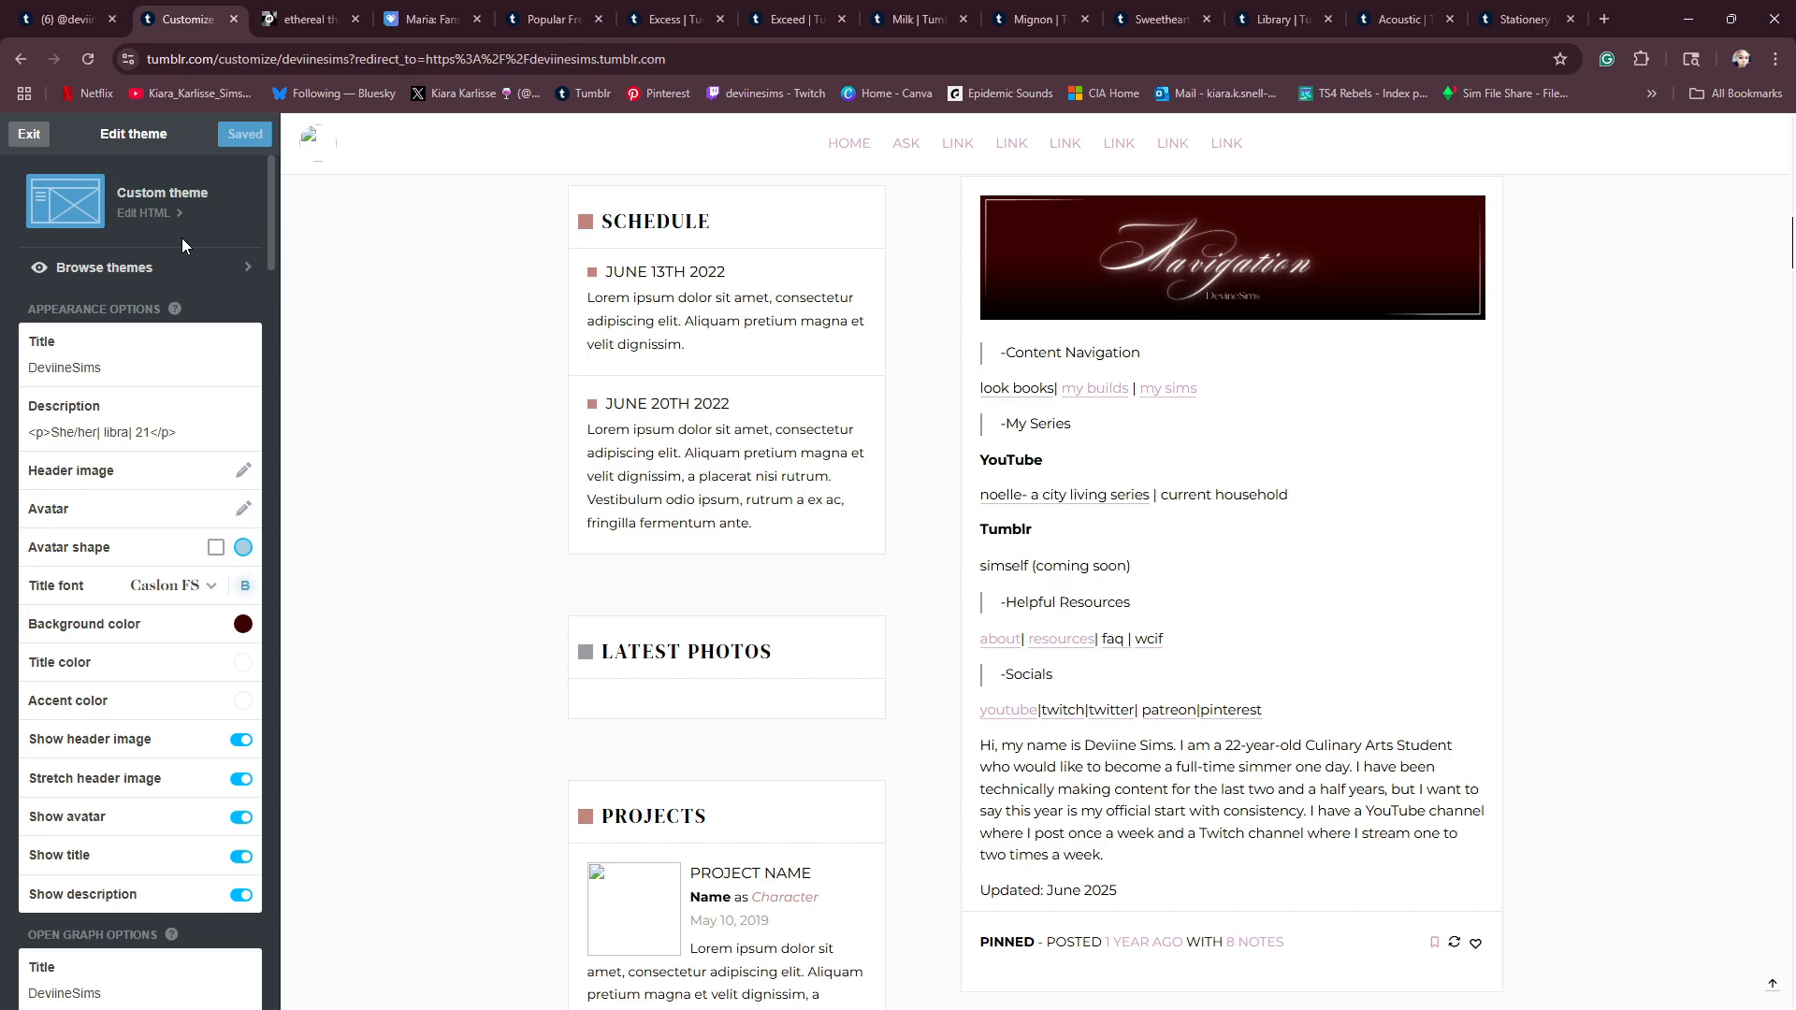
scroll(509, 369, up, 15)
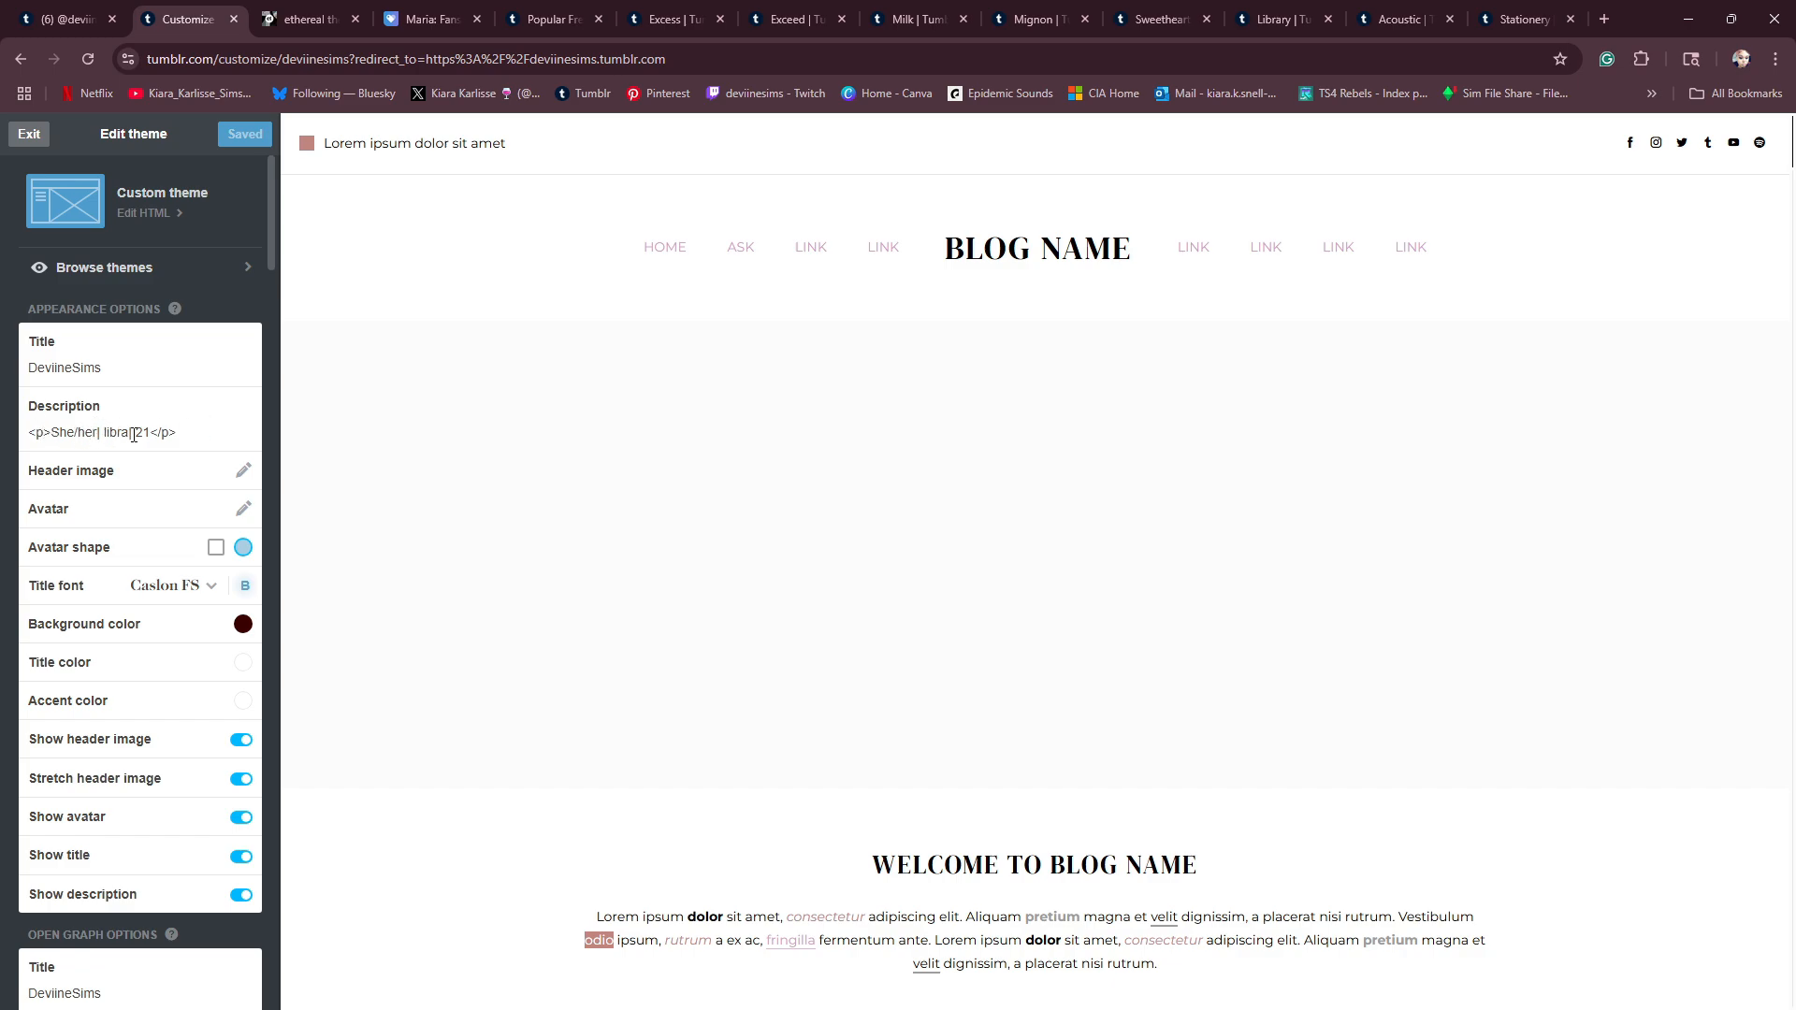
key(BackSpace)
text(2)
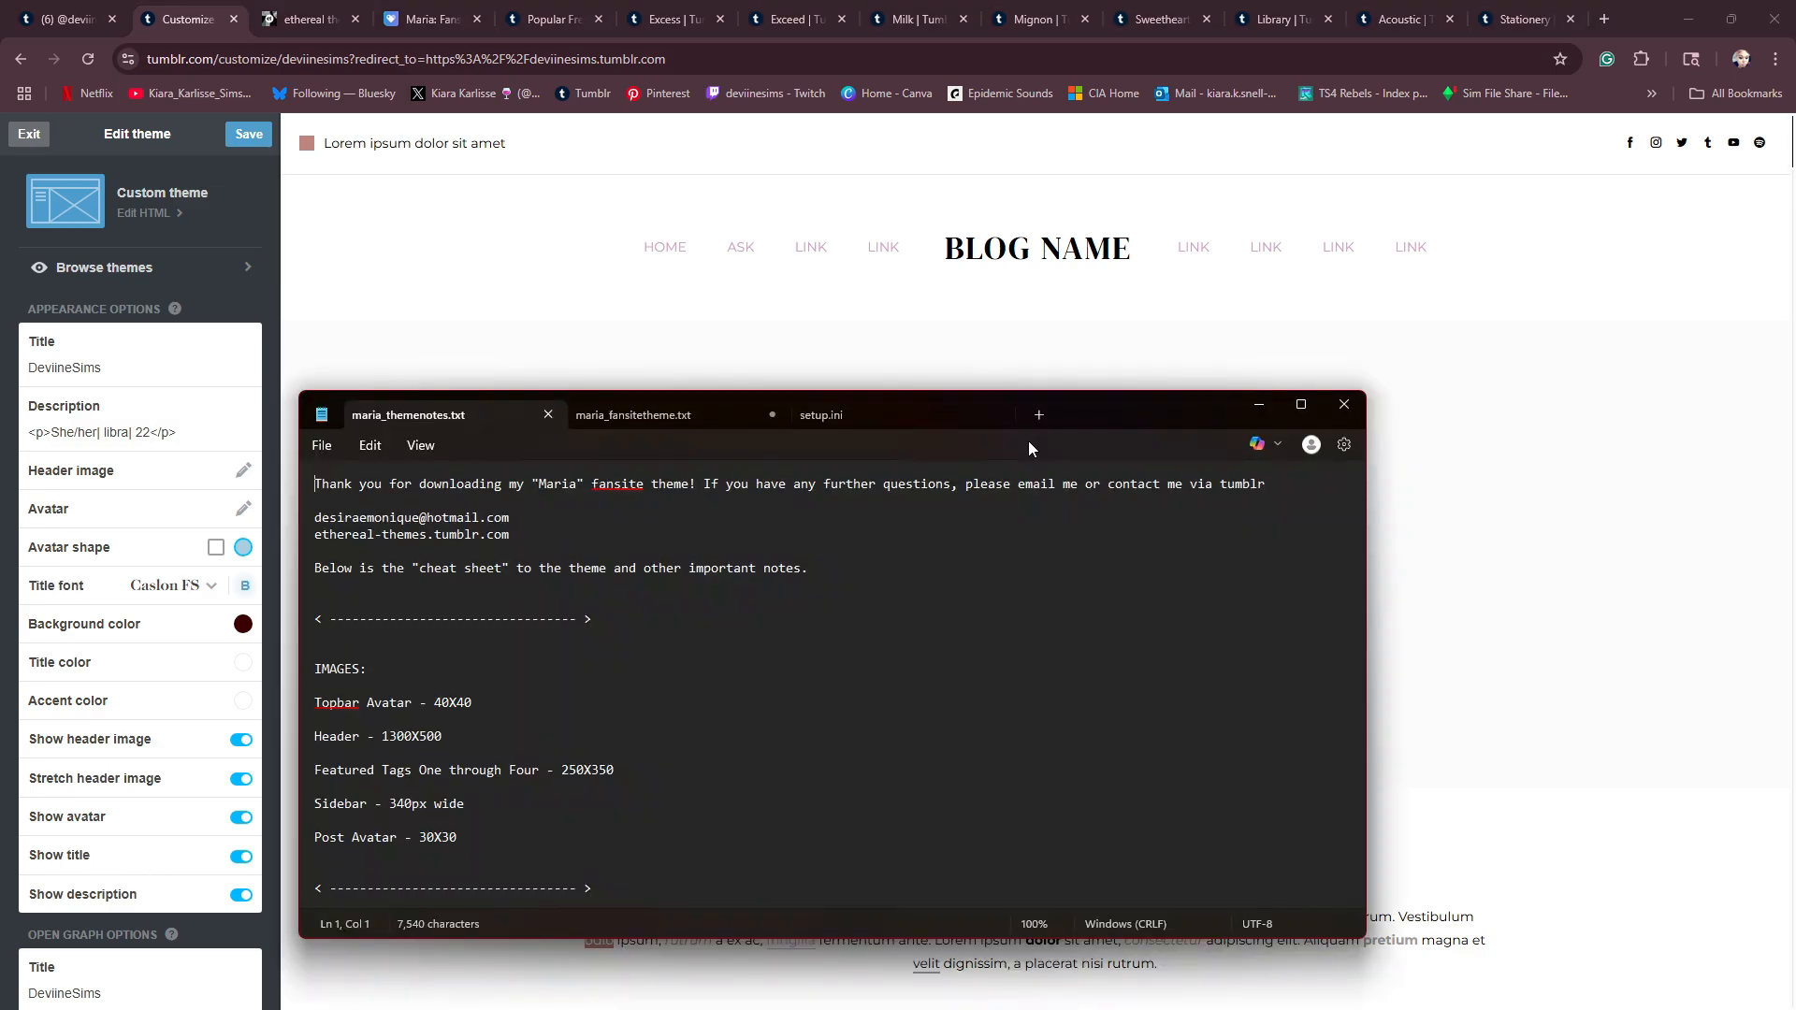
- Place maria_themenotes.txt beside the theme preview and compare its listed image sizes with the Featured Tags and sidebar sections
drag(1366, 482, 788, 483)
drag(653, 413, 1487, 144)
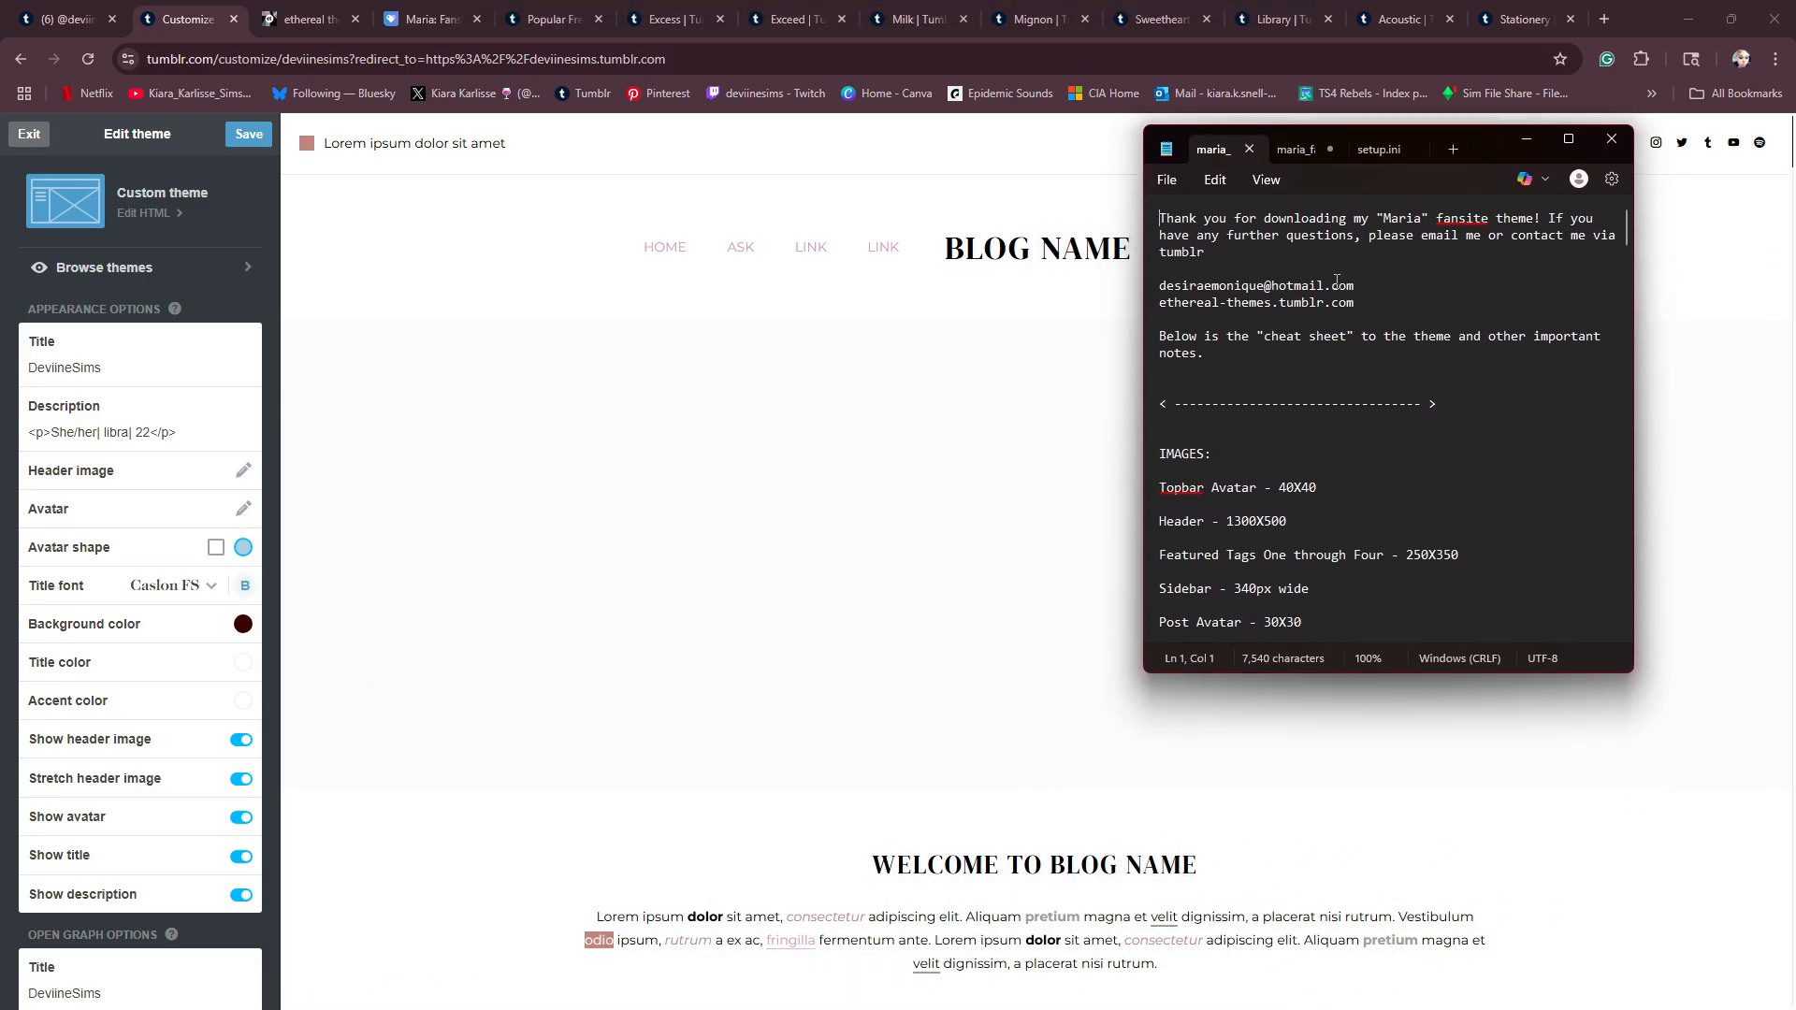
scroll(1349, 299, down, 4)
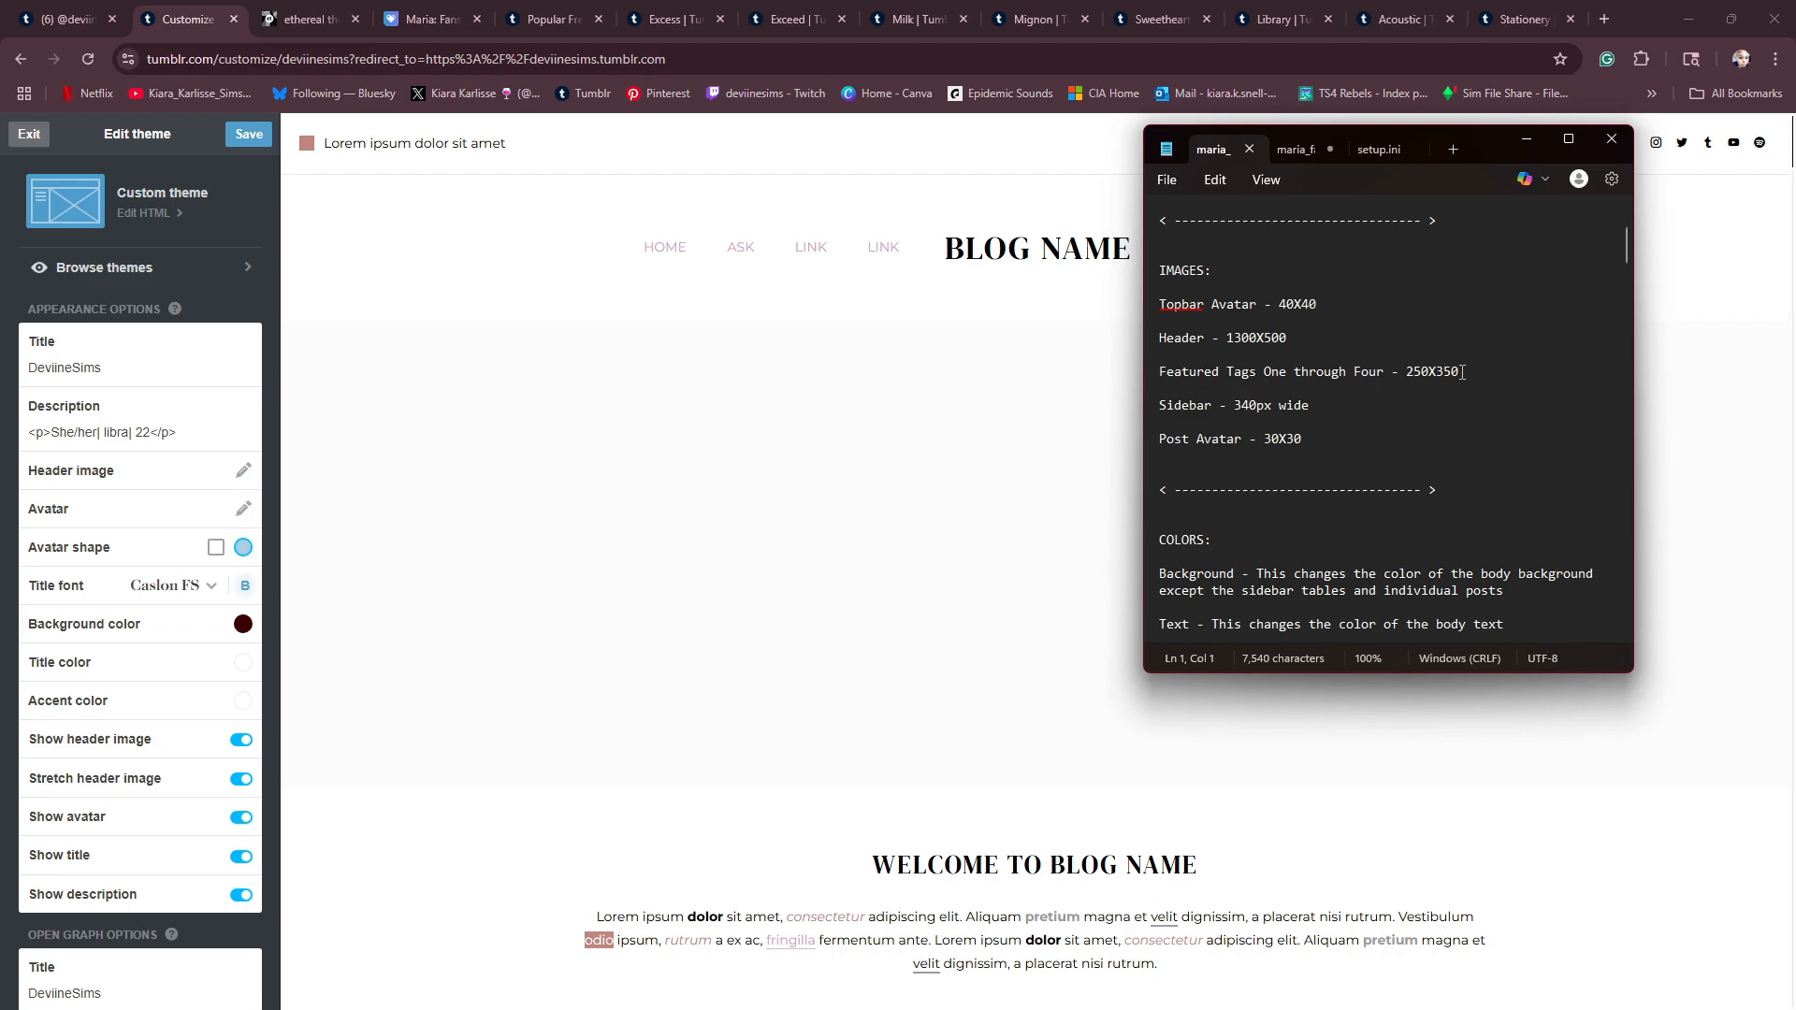
scroll(1055, 514, down, 7)
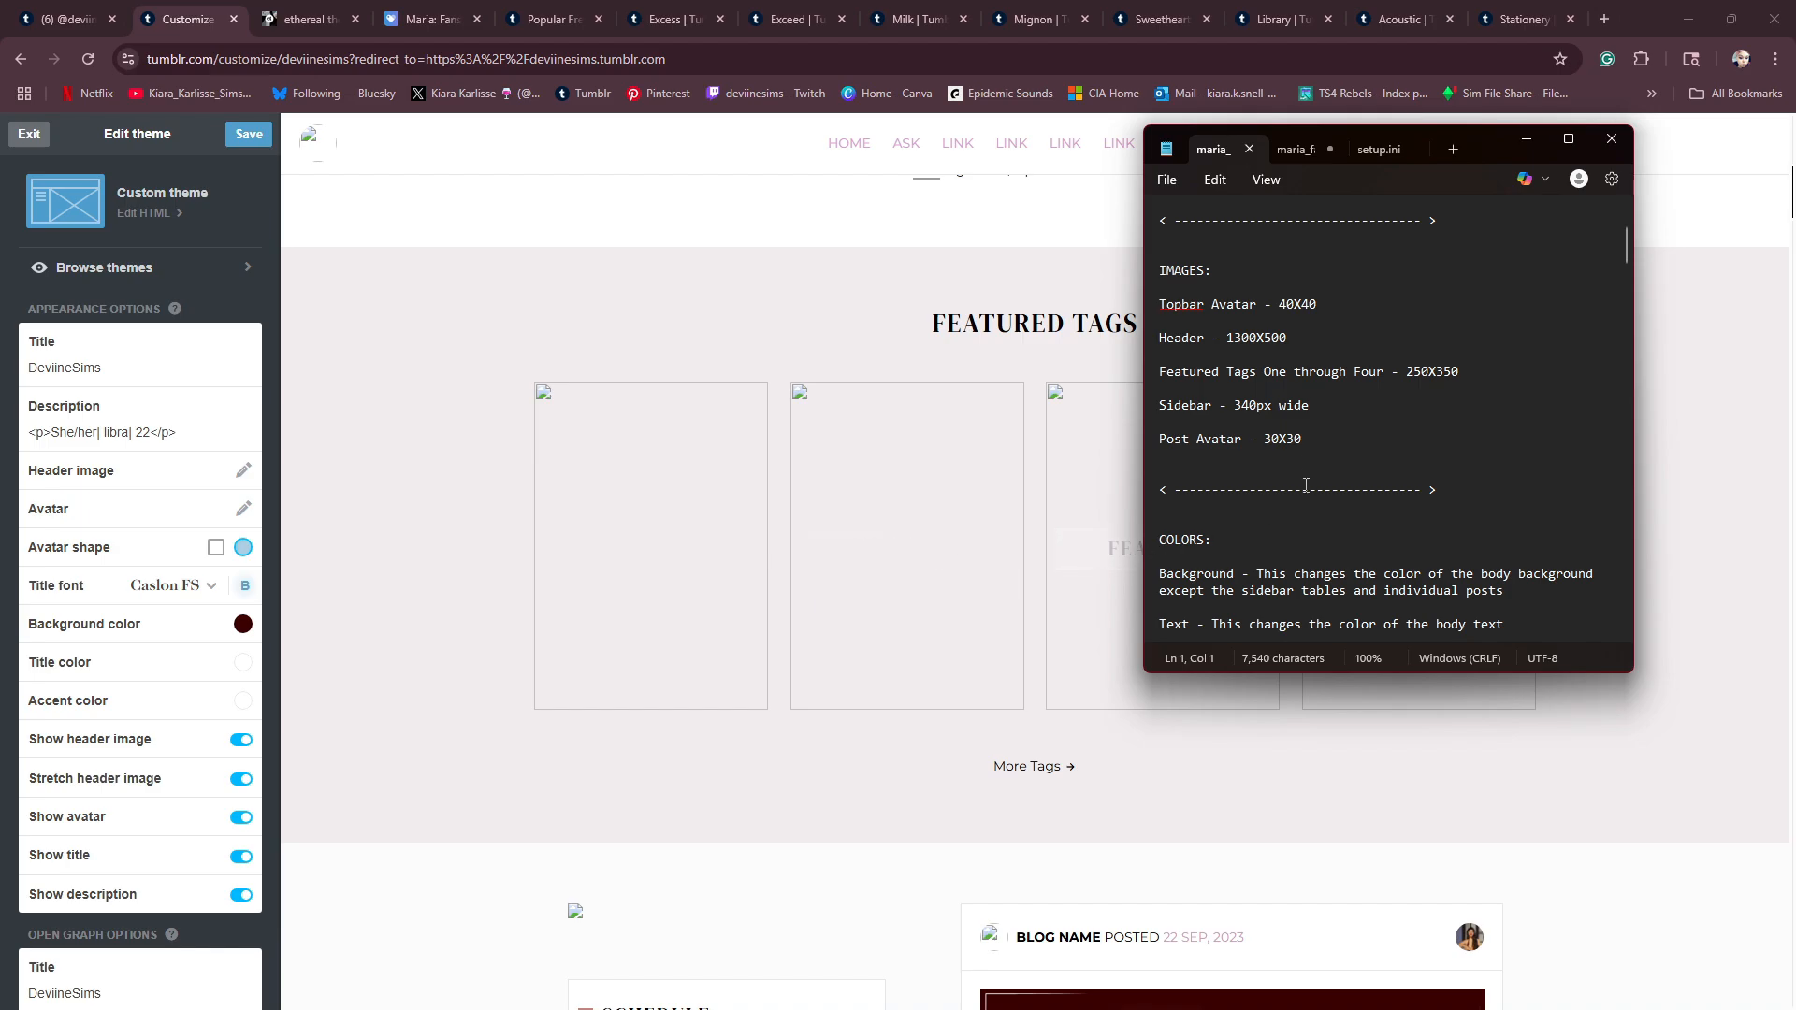
scroll(791, 534, down, 7)
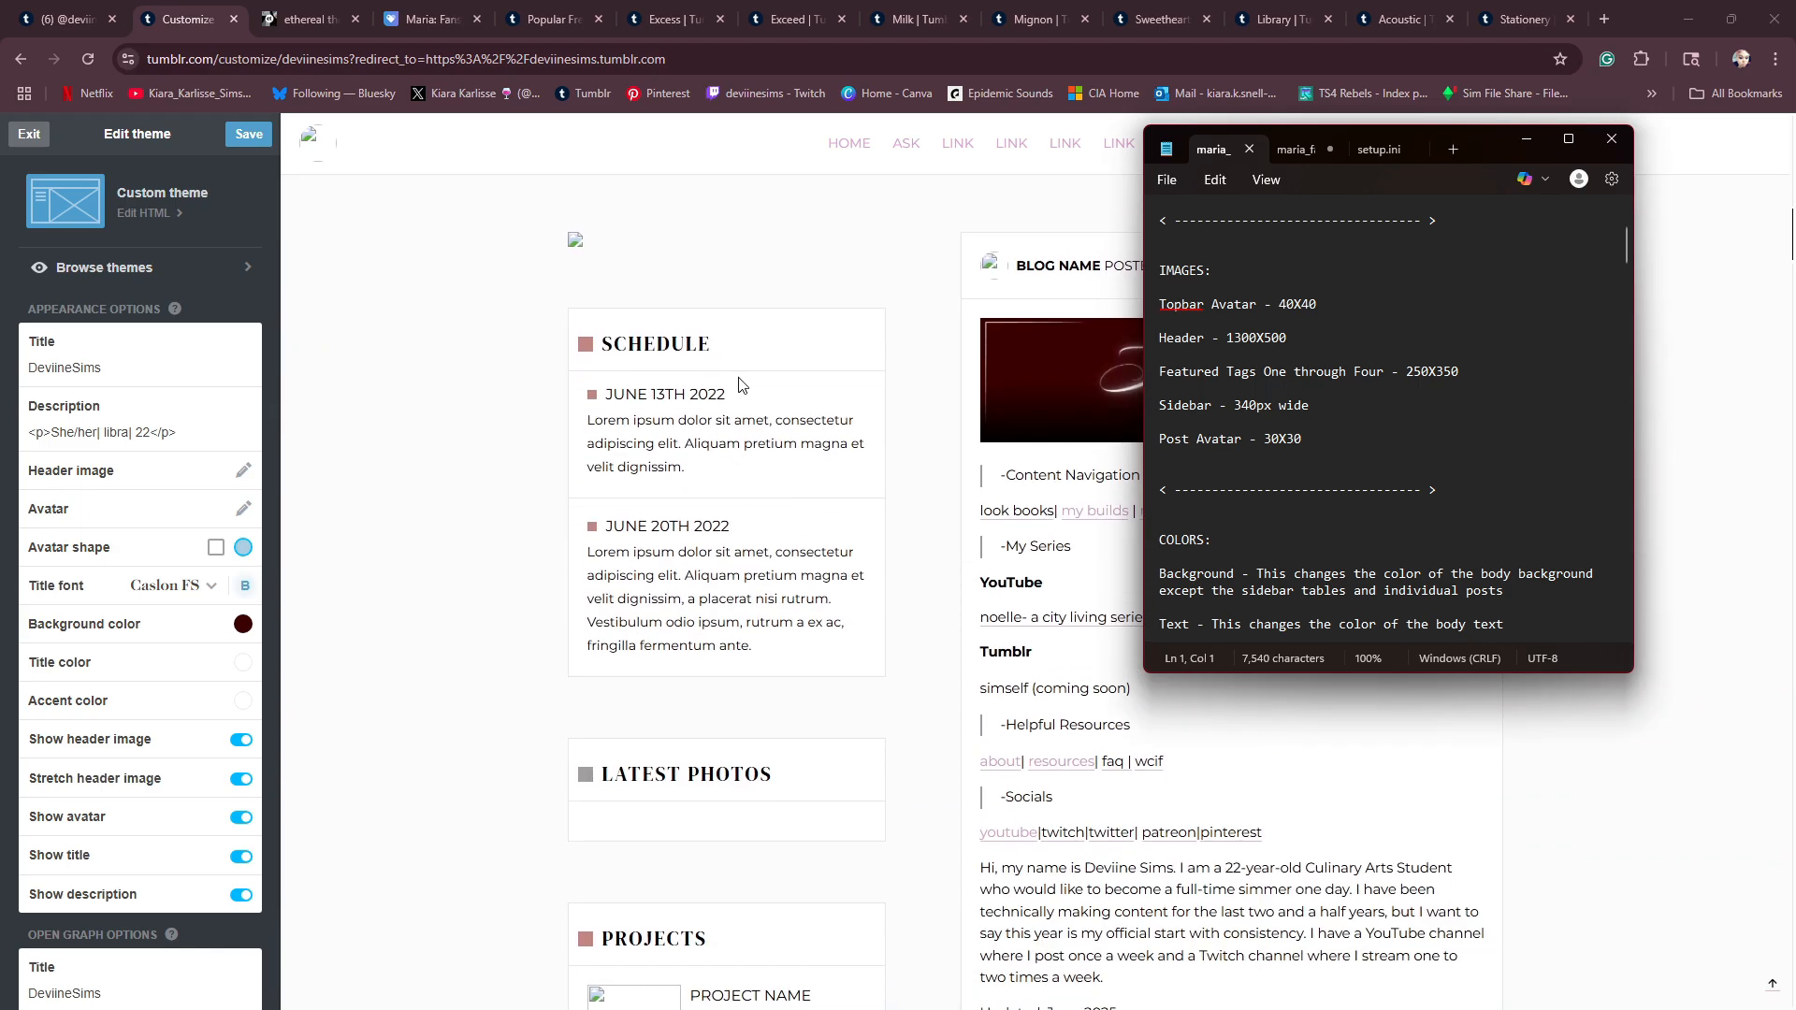
scroll(1315, 479, up, 4)
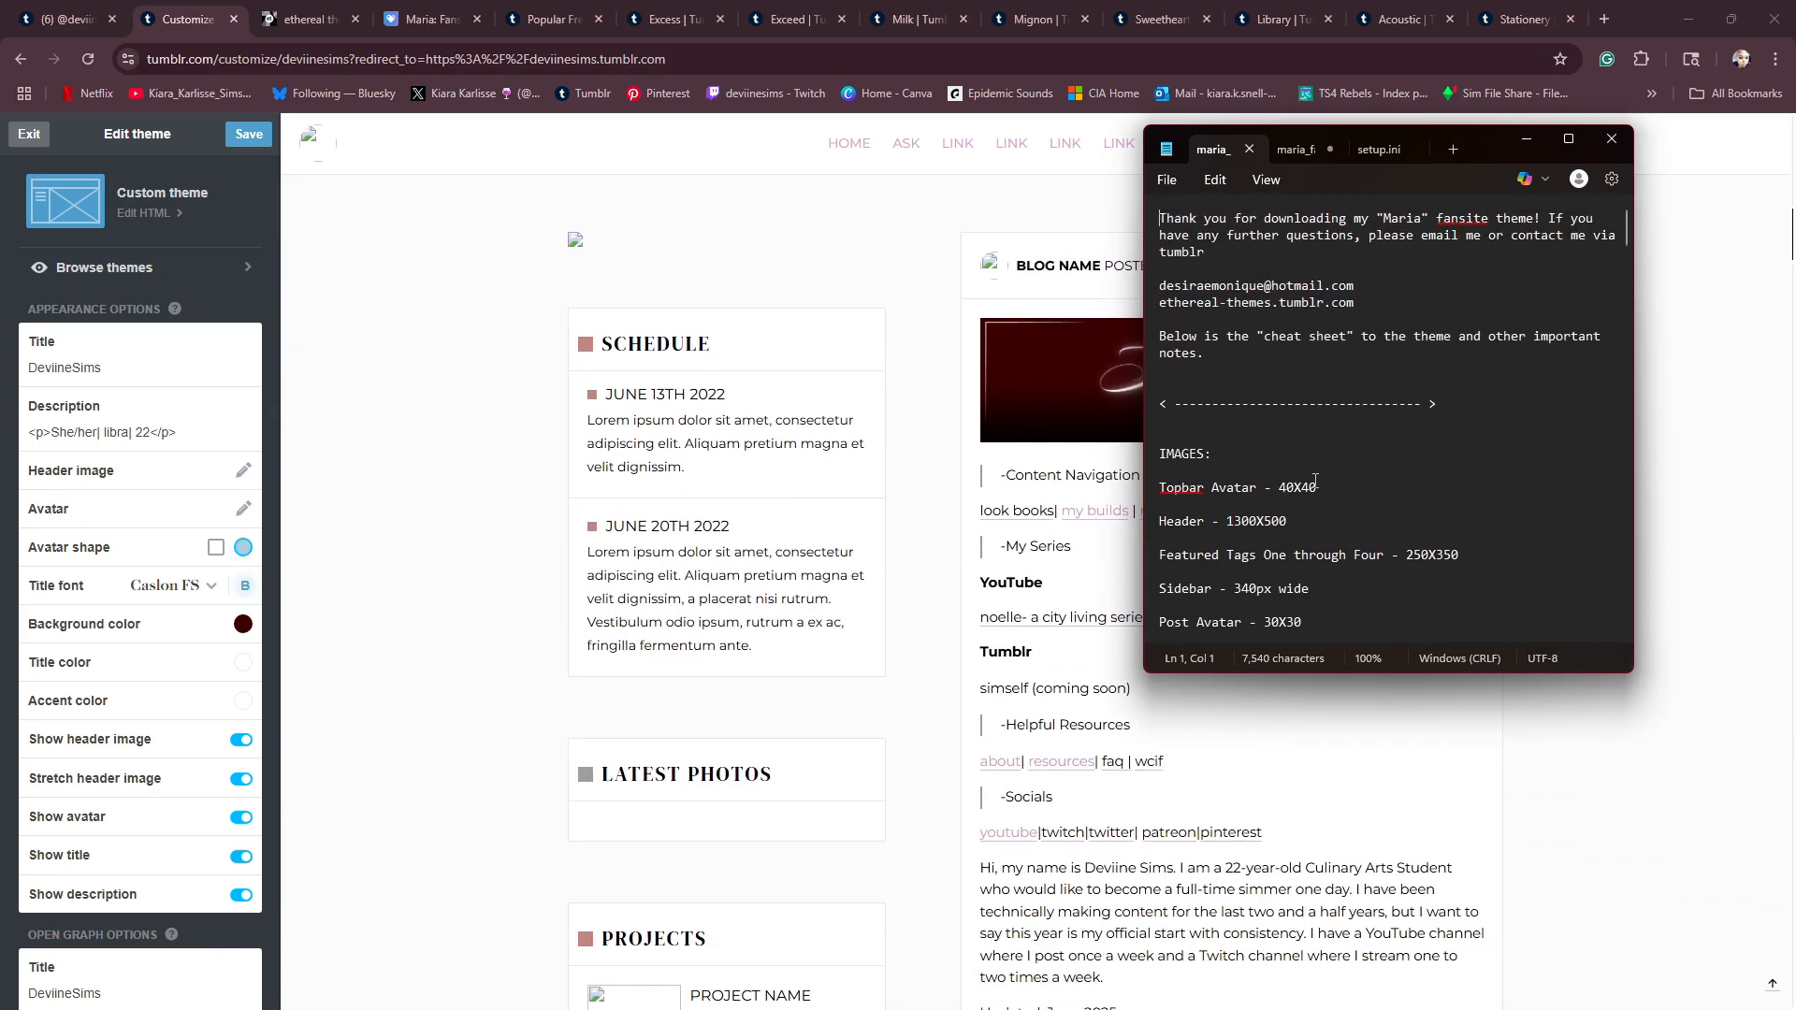
scroll(631, 521, up, 8)
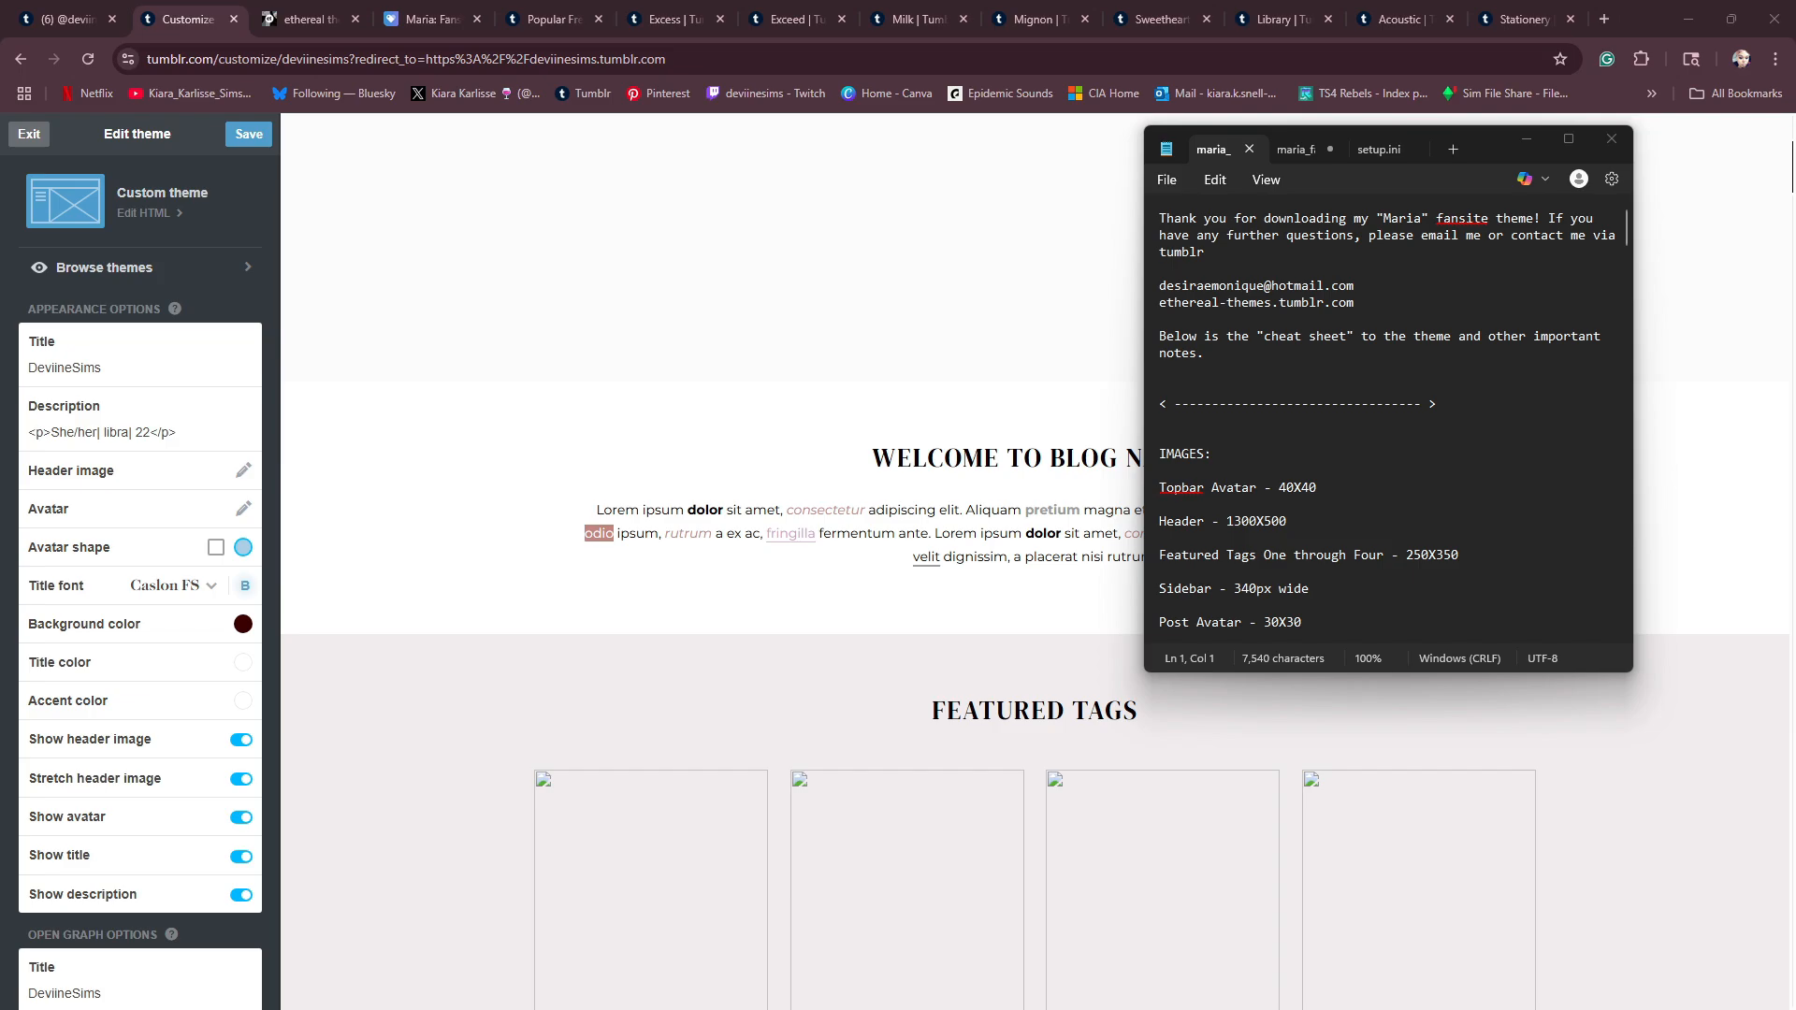
- Switch to Canva and look through the recent designs for the Tumblr header, avatar, banner and featured tags graphics
drag(0, 191, 793, 202)
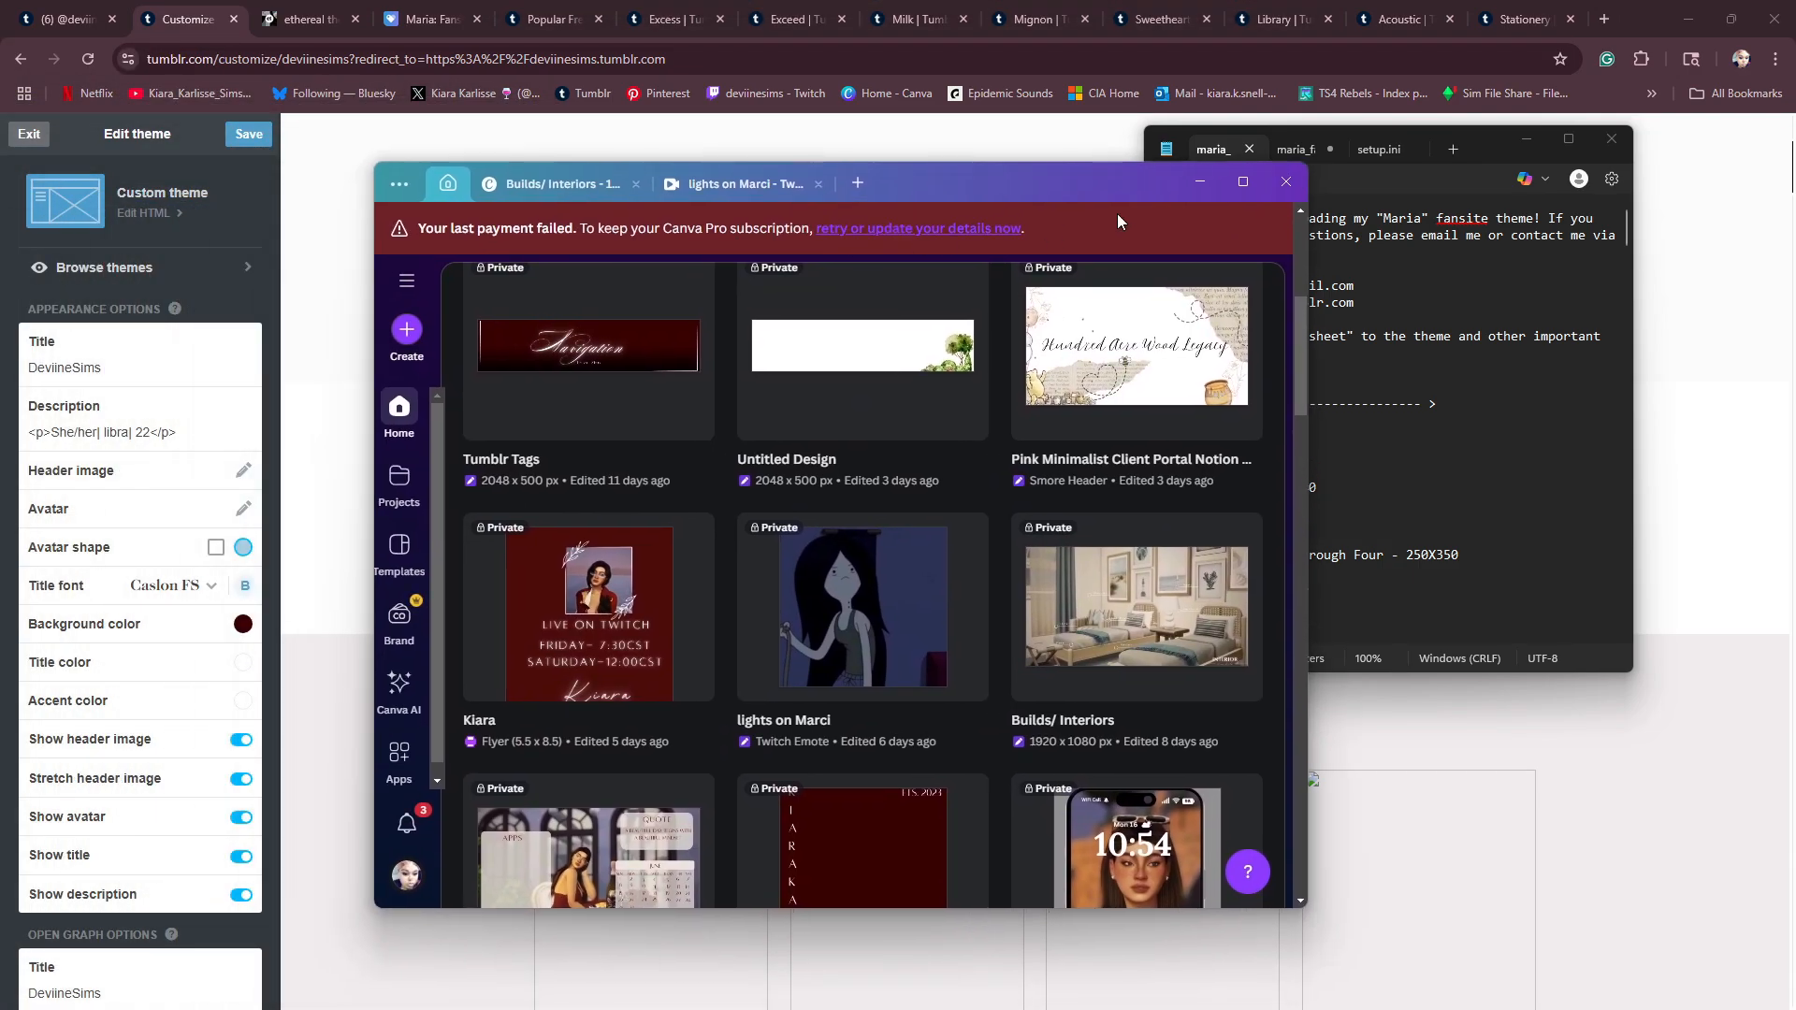
click(1243, 182)
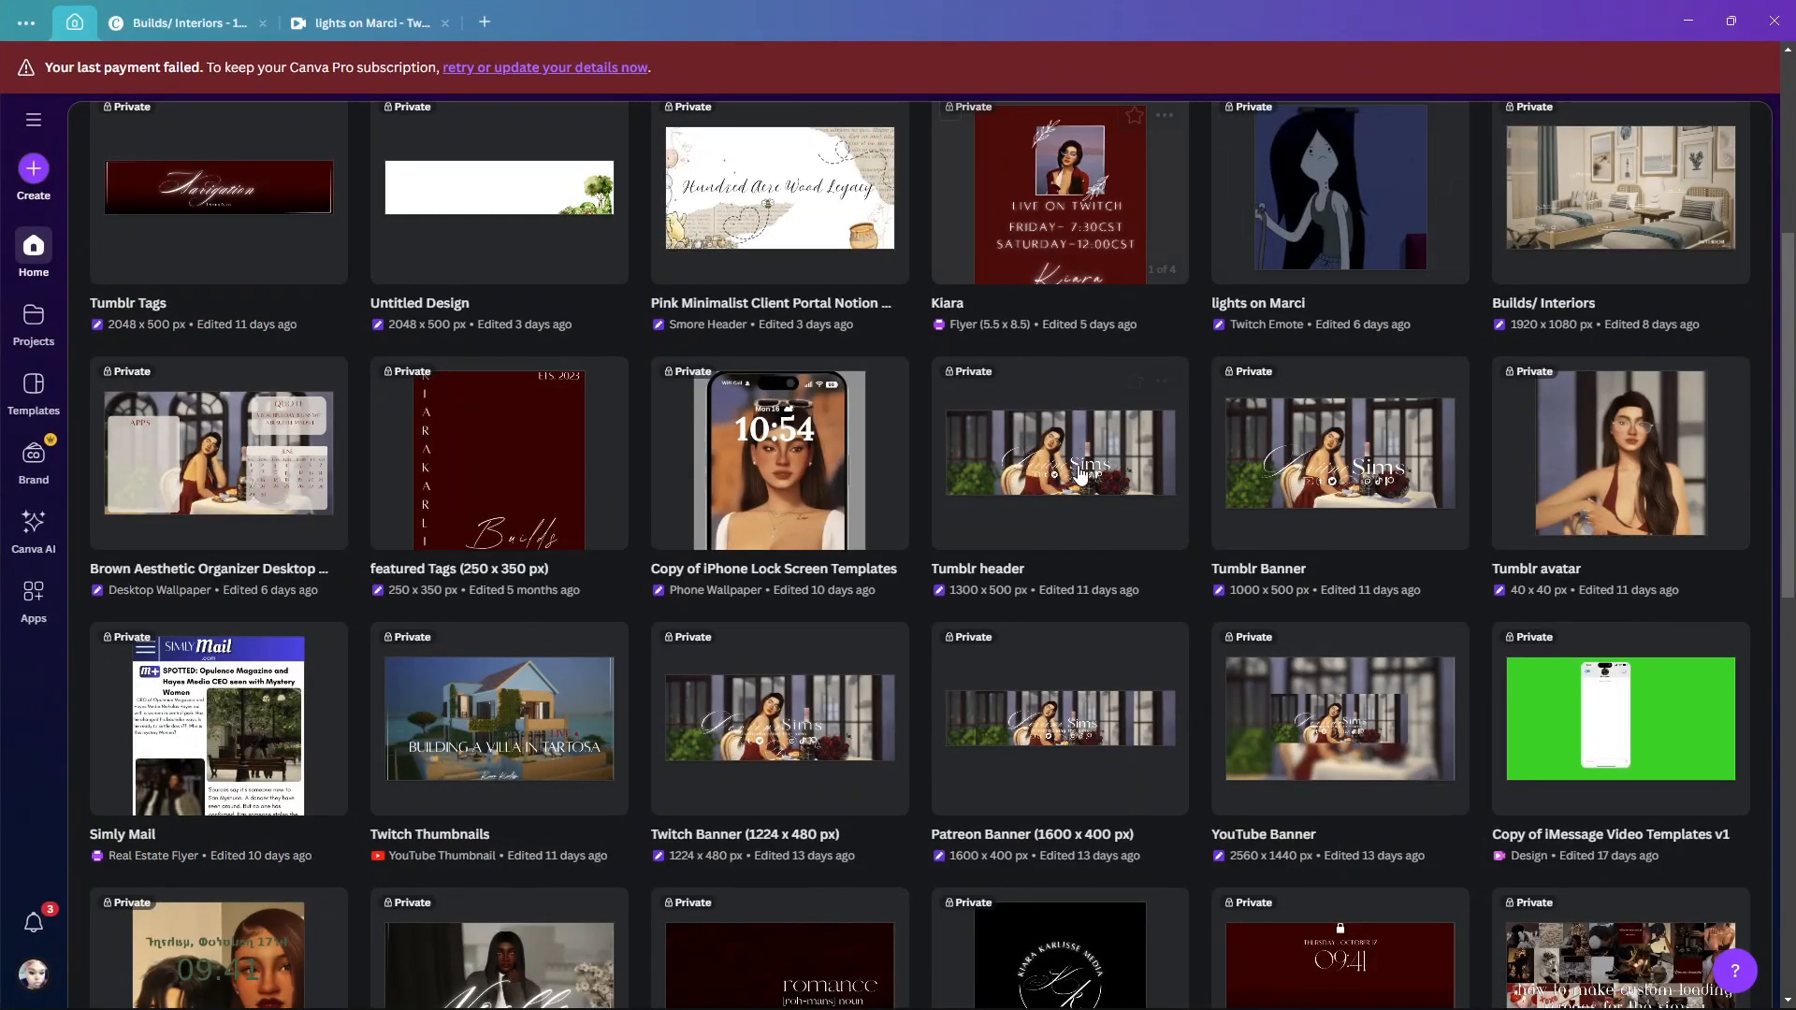
scroll(1076, 472, down, 3)
scroll(1038, 477, up, 5)
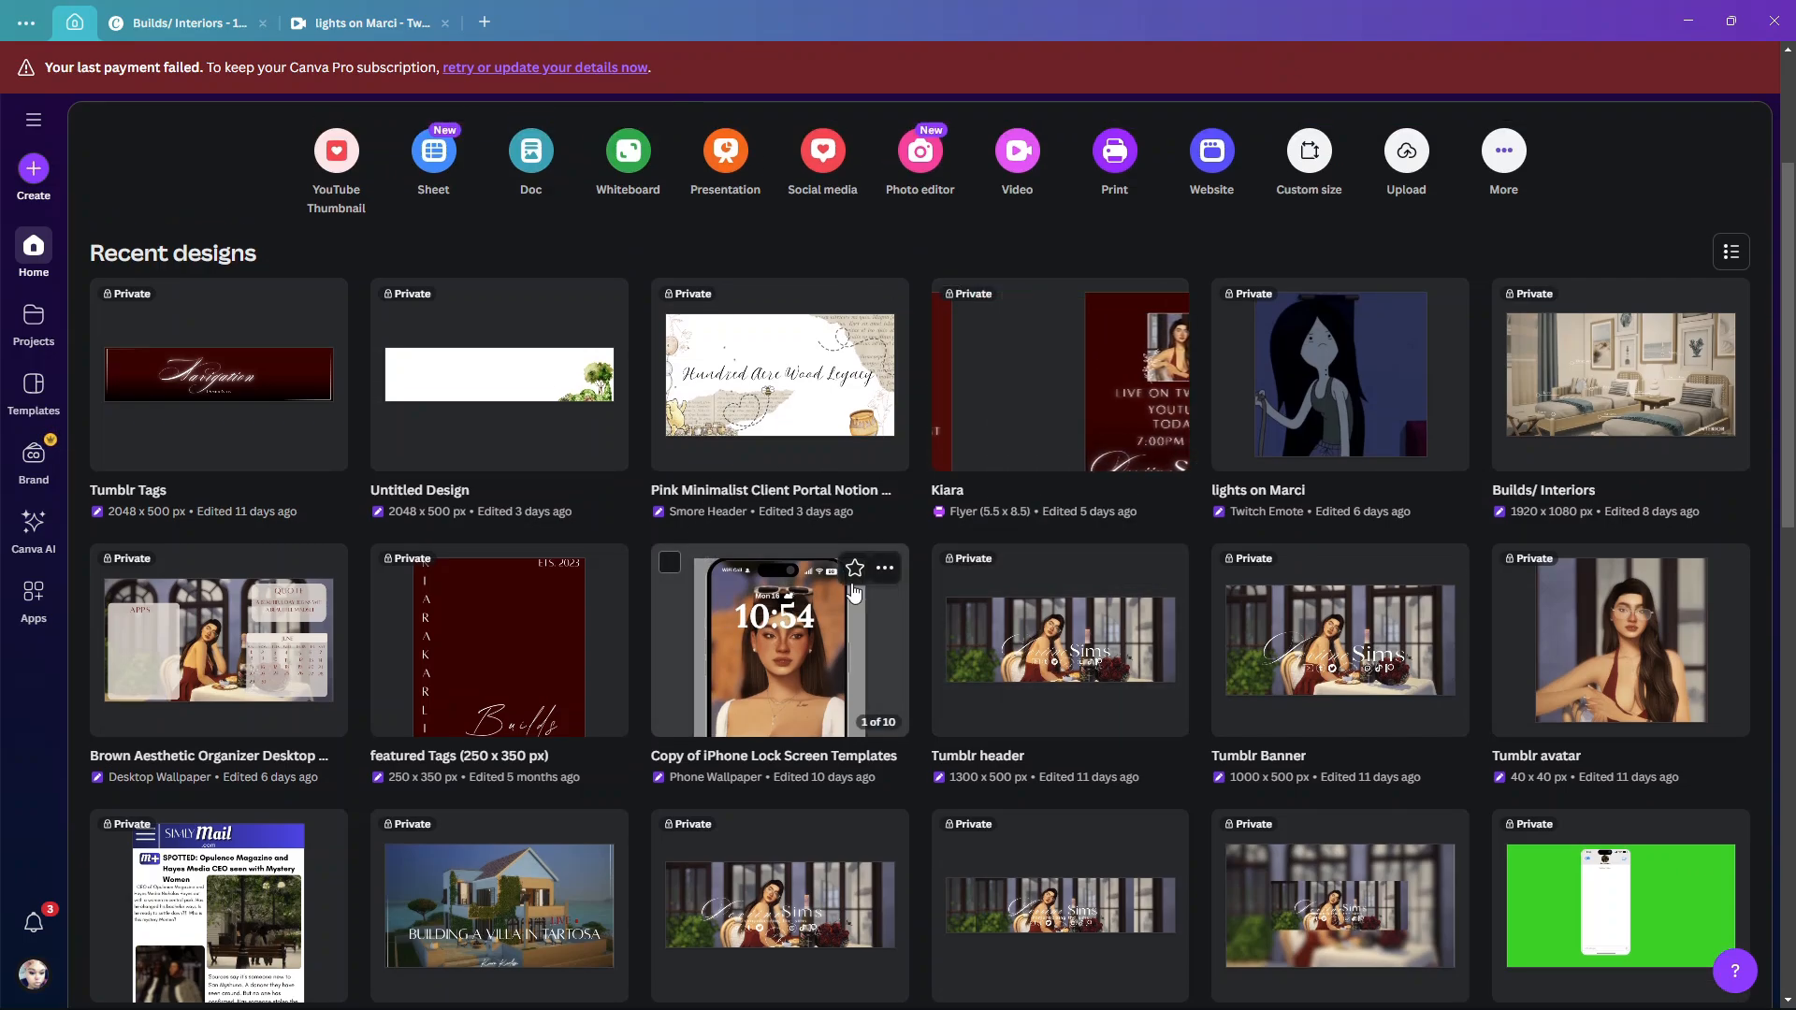
scroll(857, 597, down, 3)
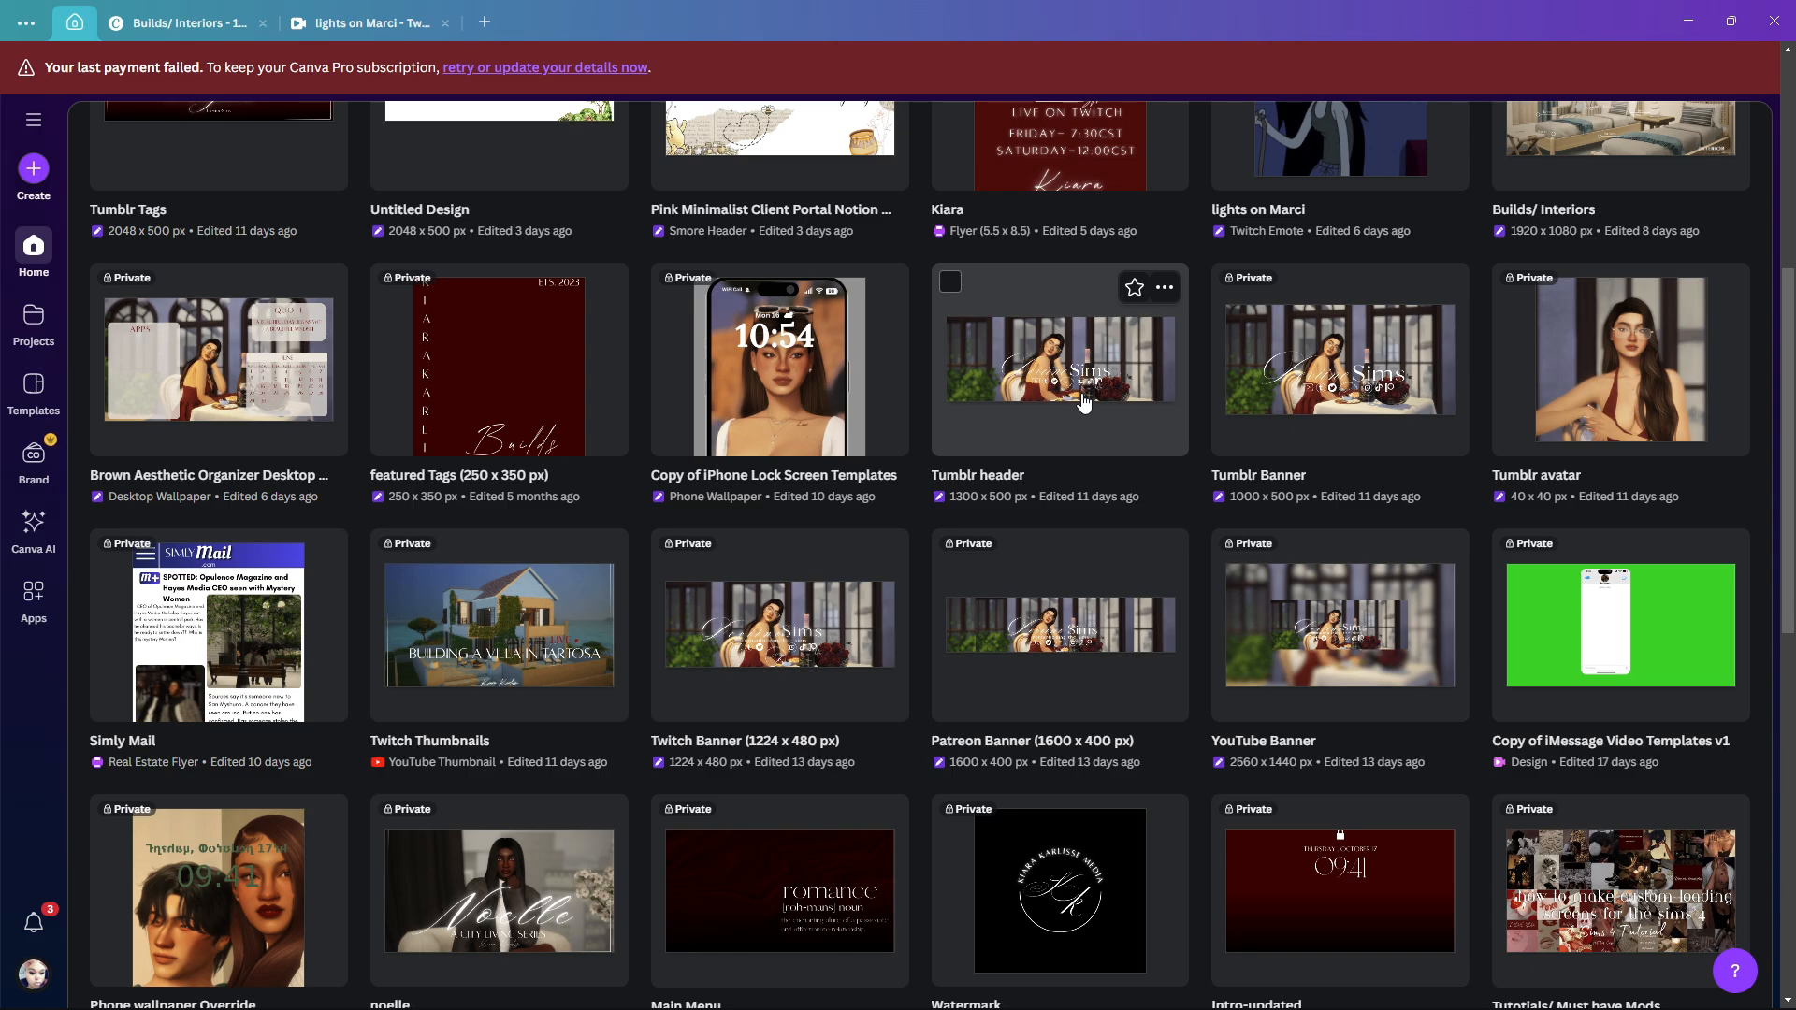
click(1688, 21)
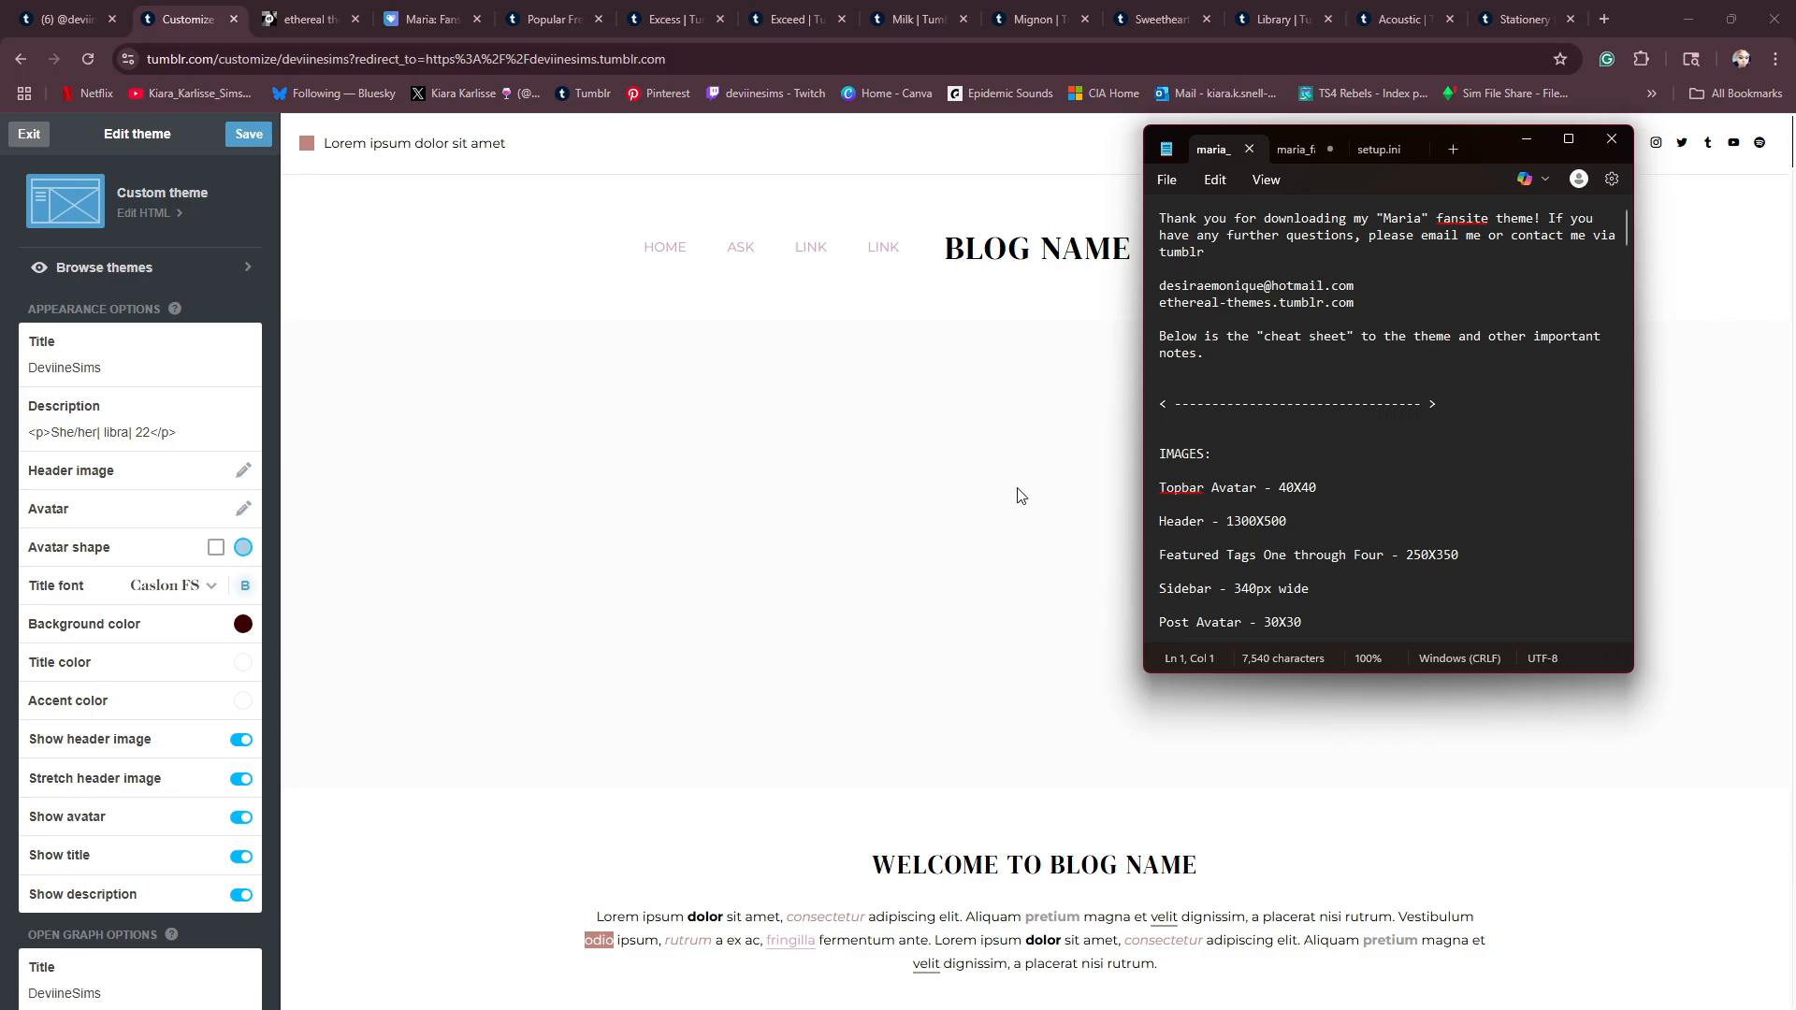
- Return to the Tumblr theme editor, save the description change and set the theme's Header to the Tumblr header PNG from Downloads
click(764, 394)
scroll(153, 550, down, 1)
scroll(155, 566, down, 3)
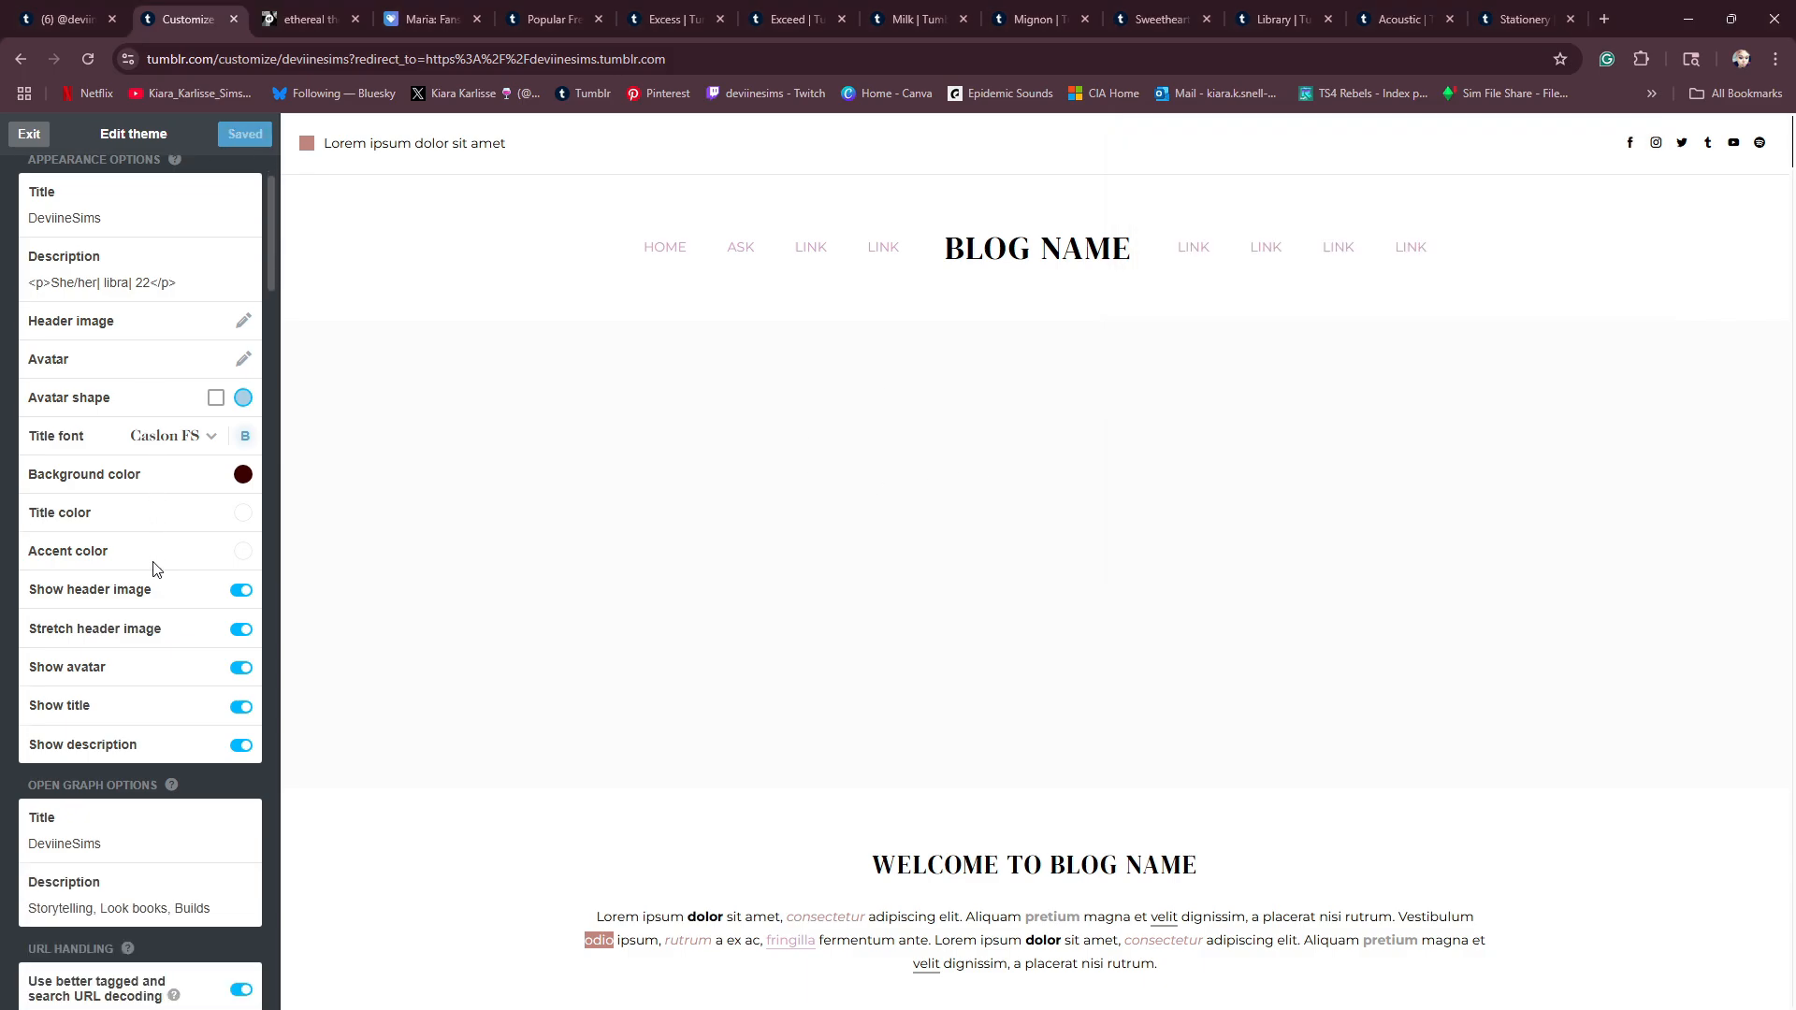
scroll(171, 560, down, 3)
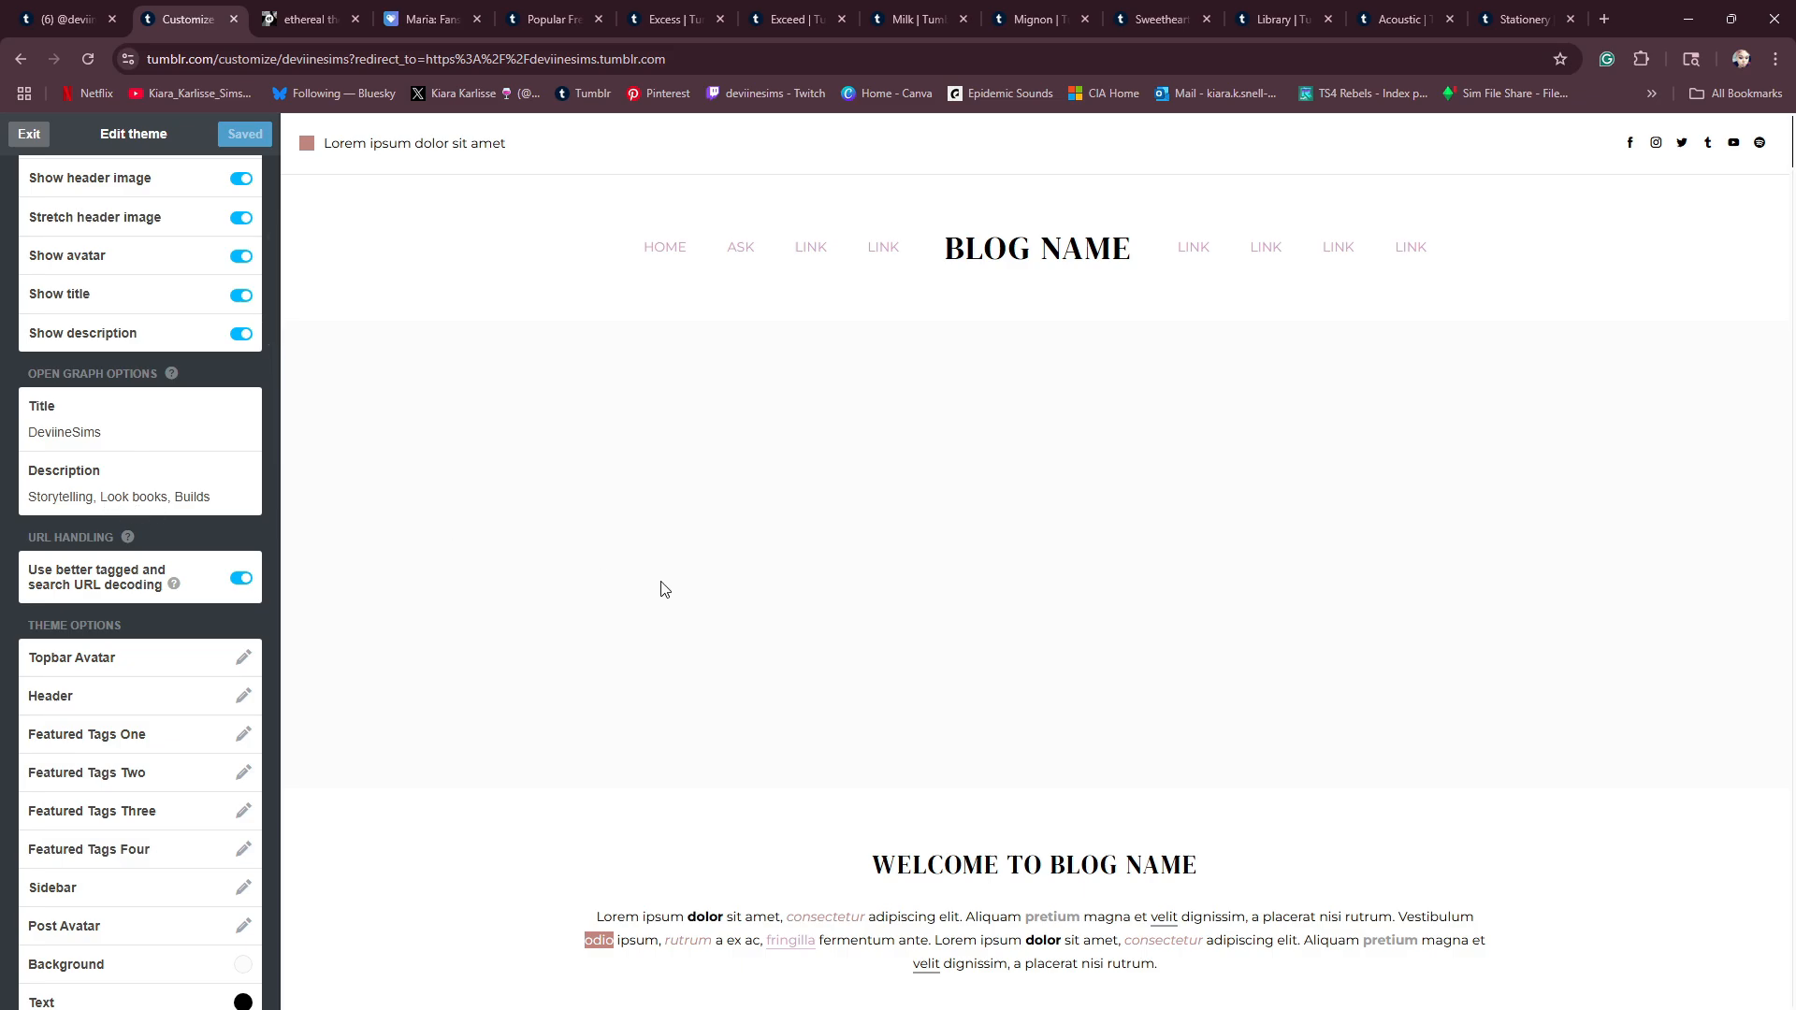
scroll(661, 589, down, 4)
scroll(188, 617, down, 1)
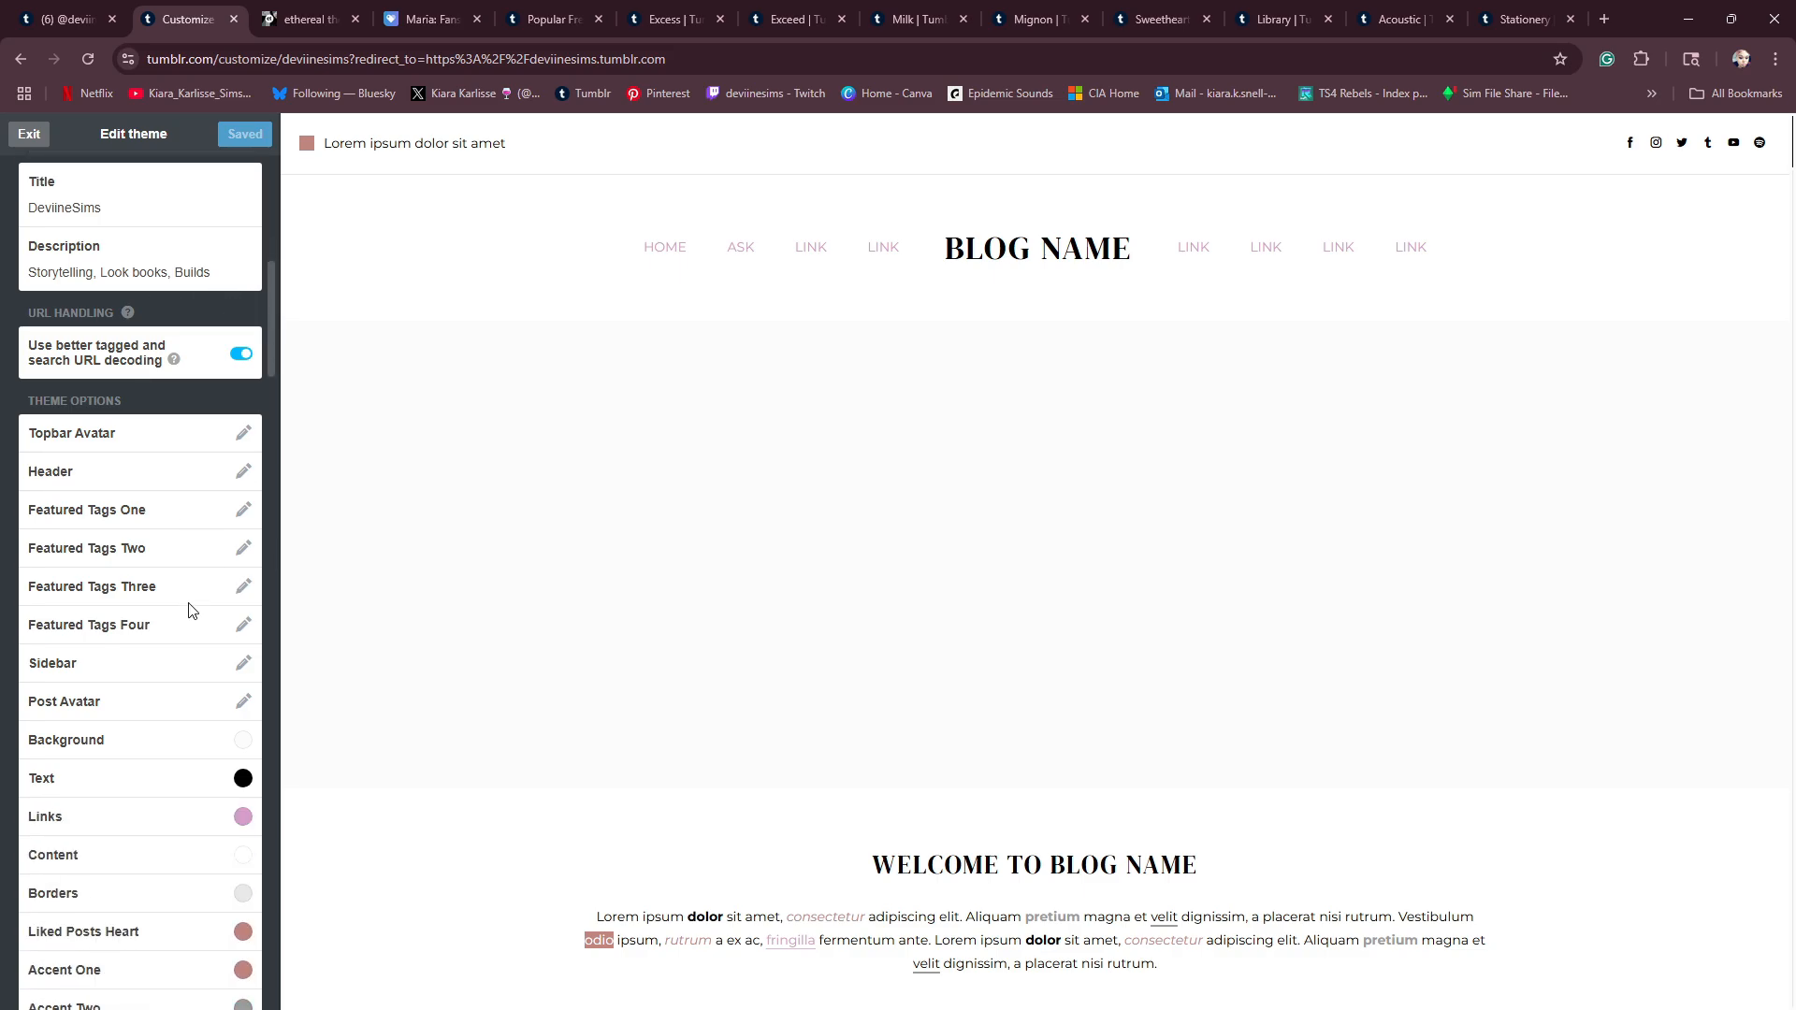
scroll(204, 554, down, 1)
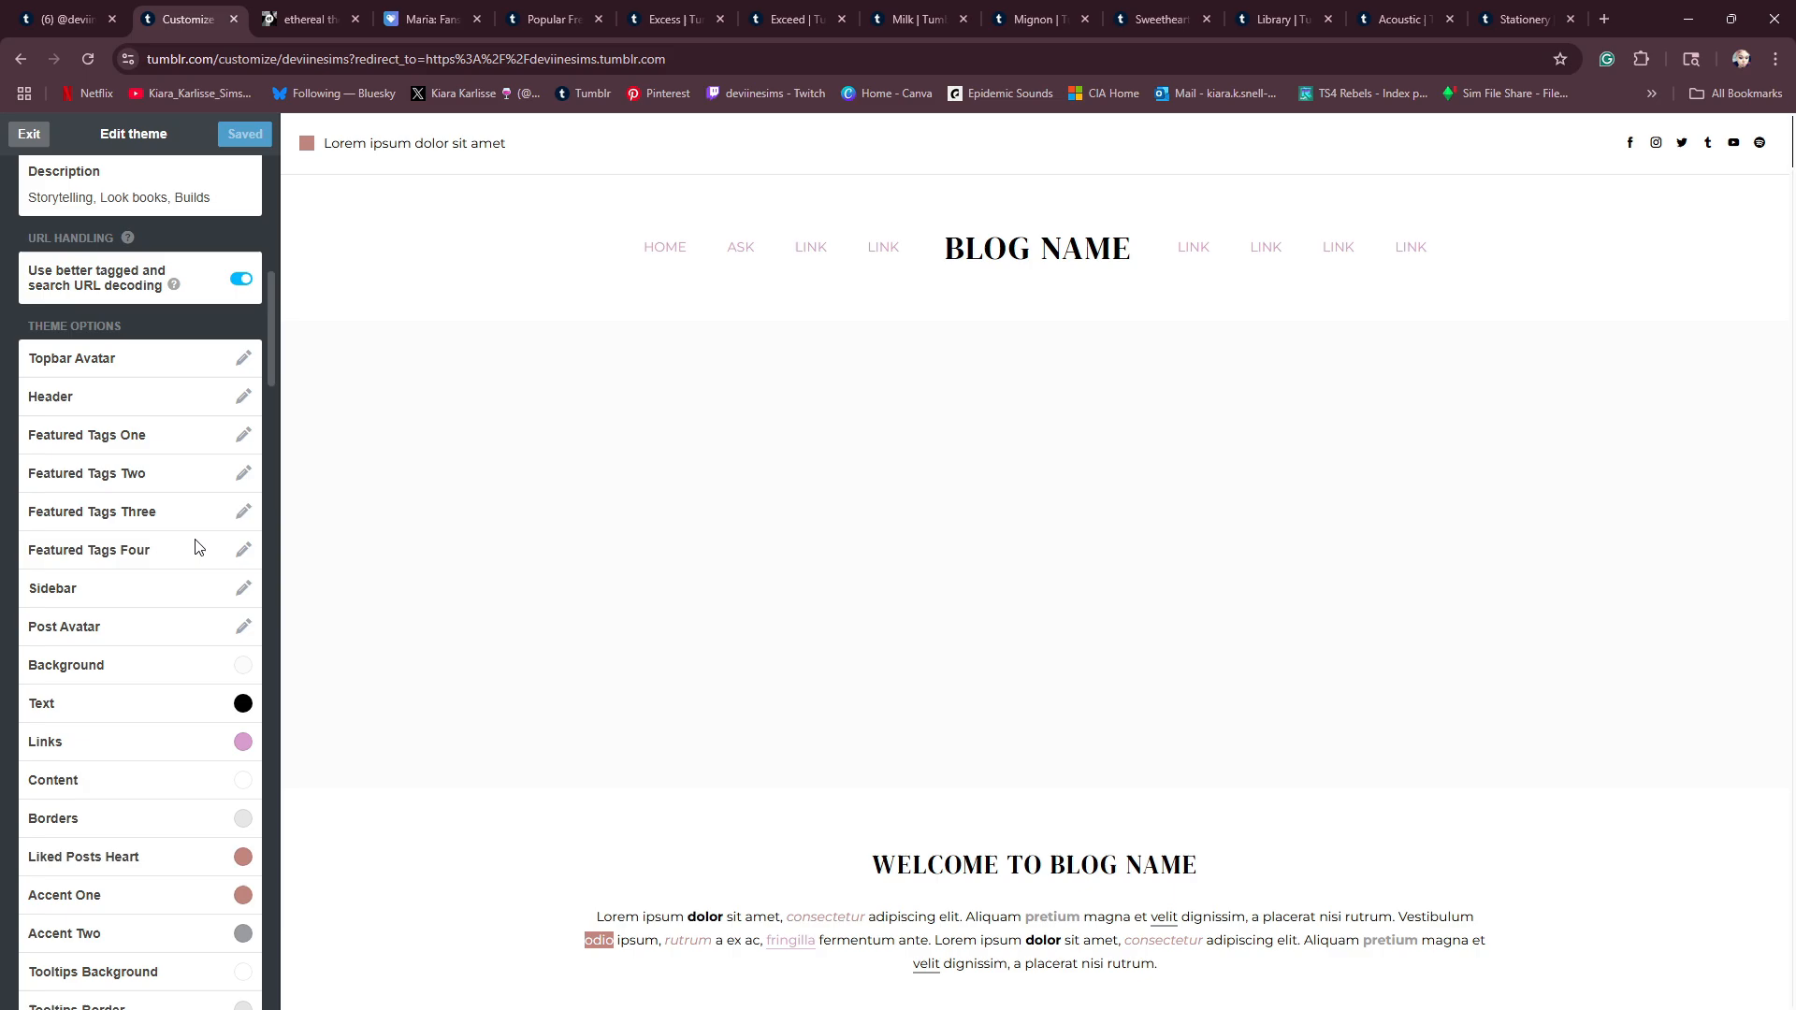
click(243, 404)
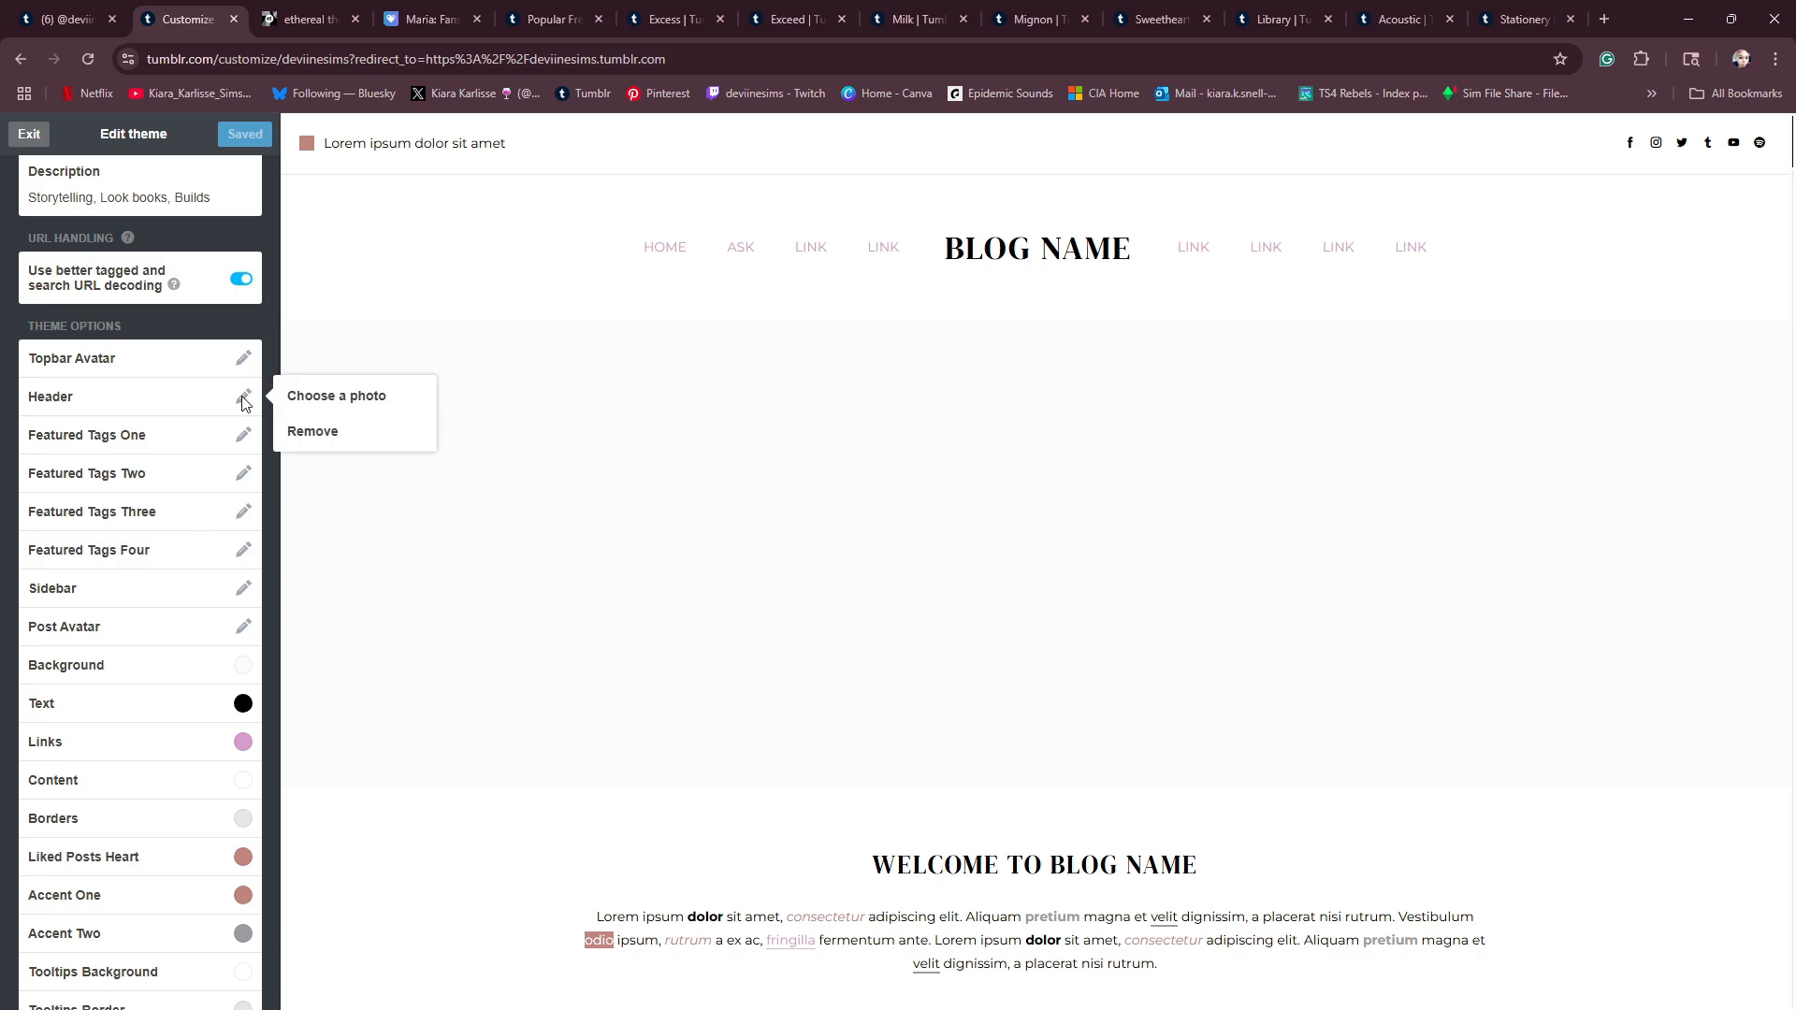
click(328, 399)
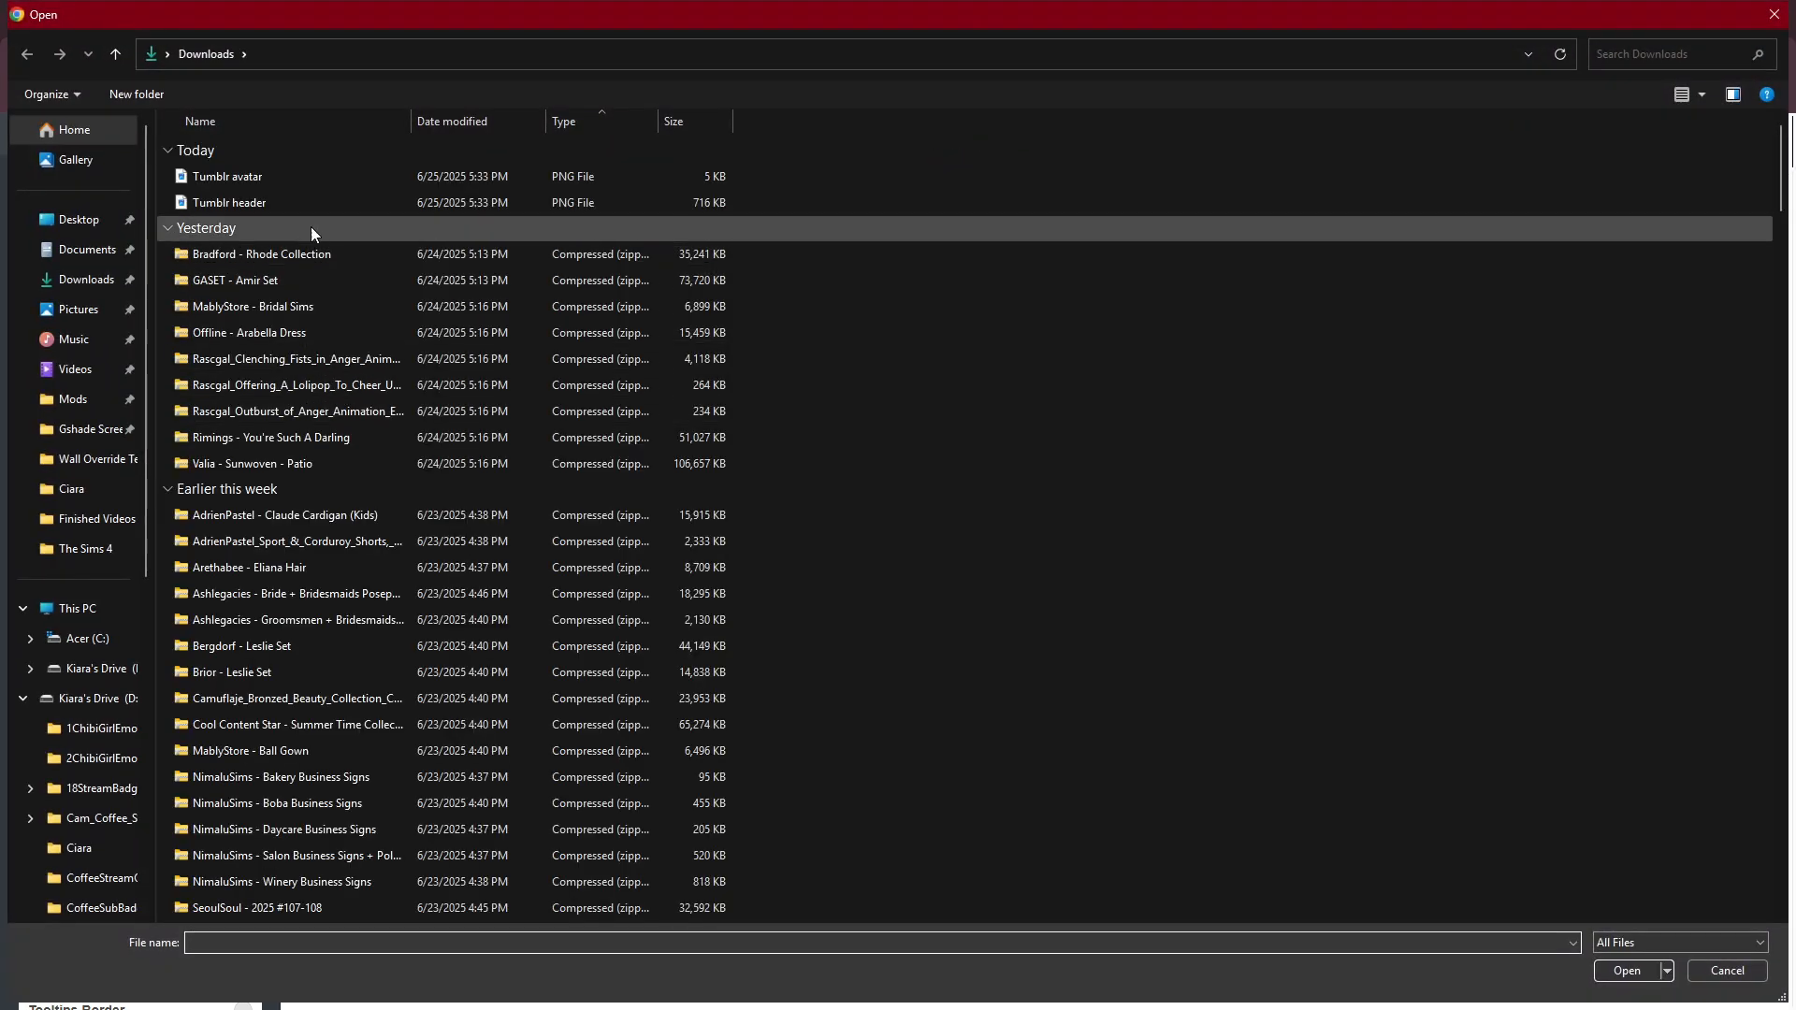
click(318, 201)
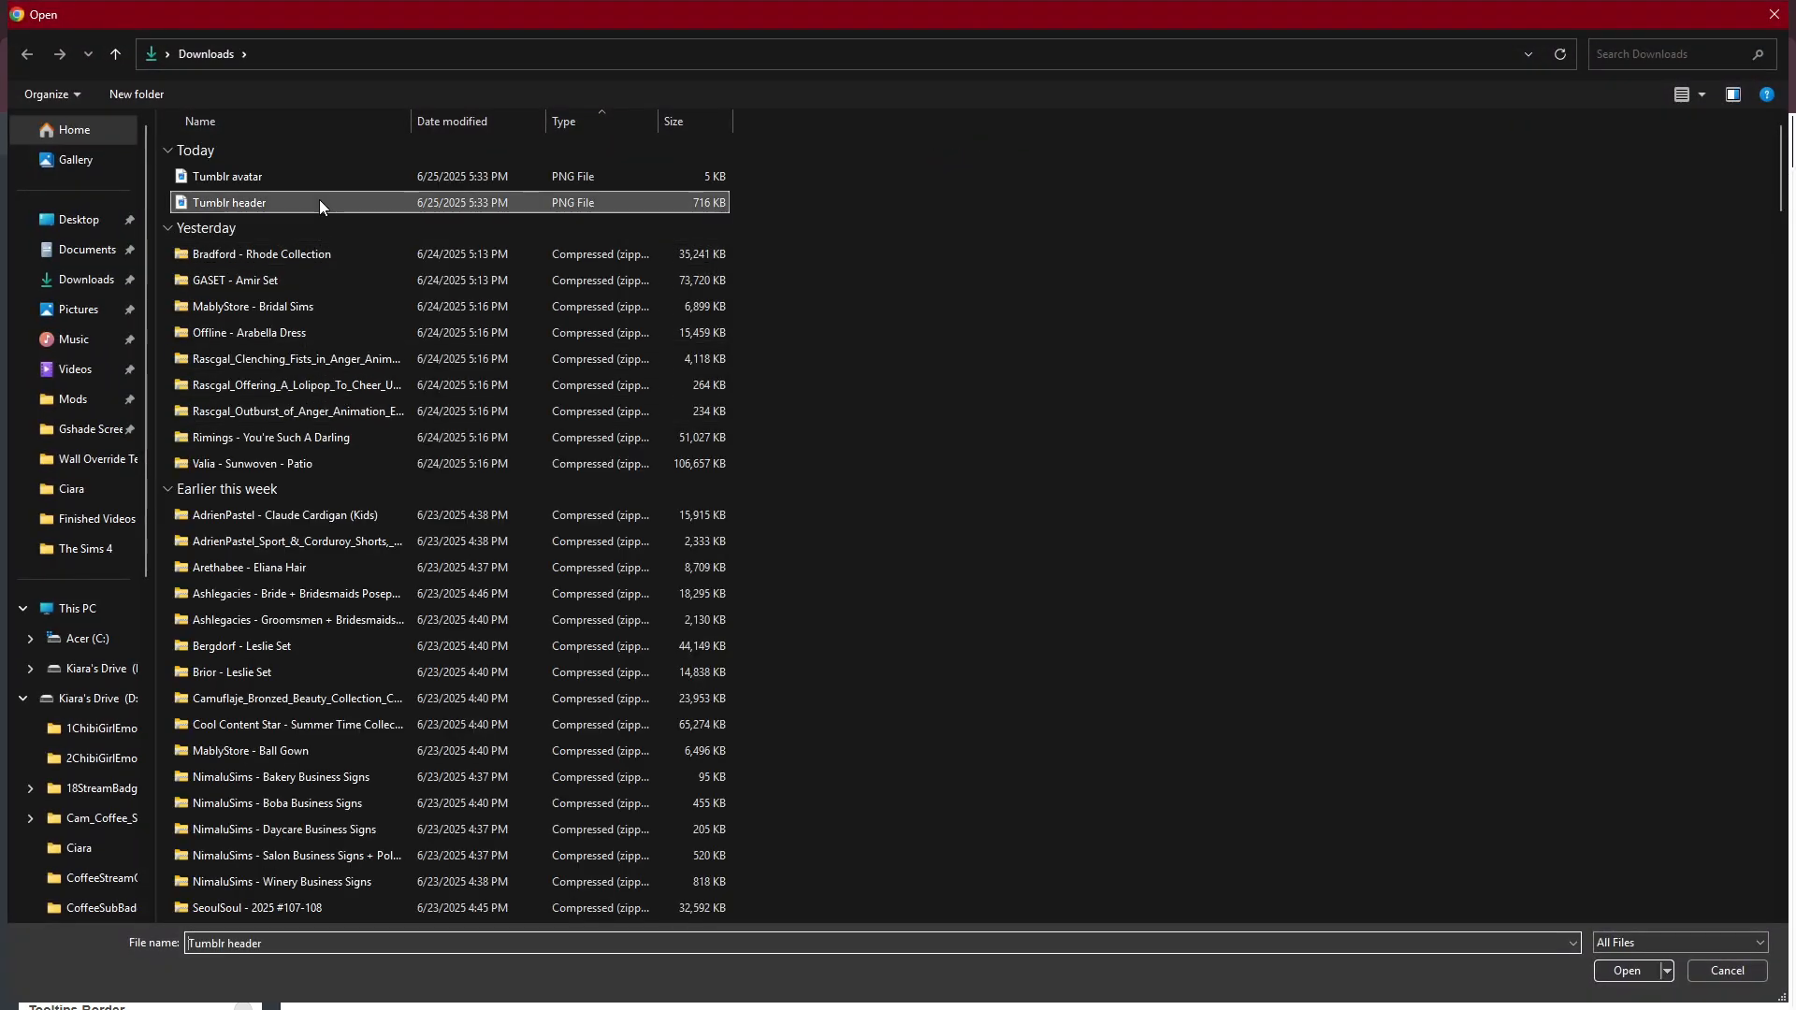
click(1607, 970)
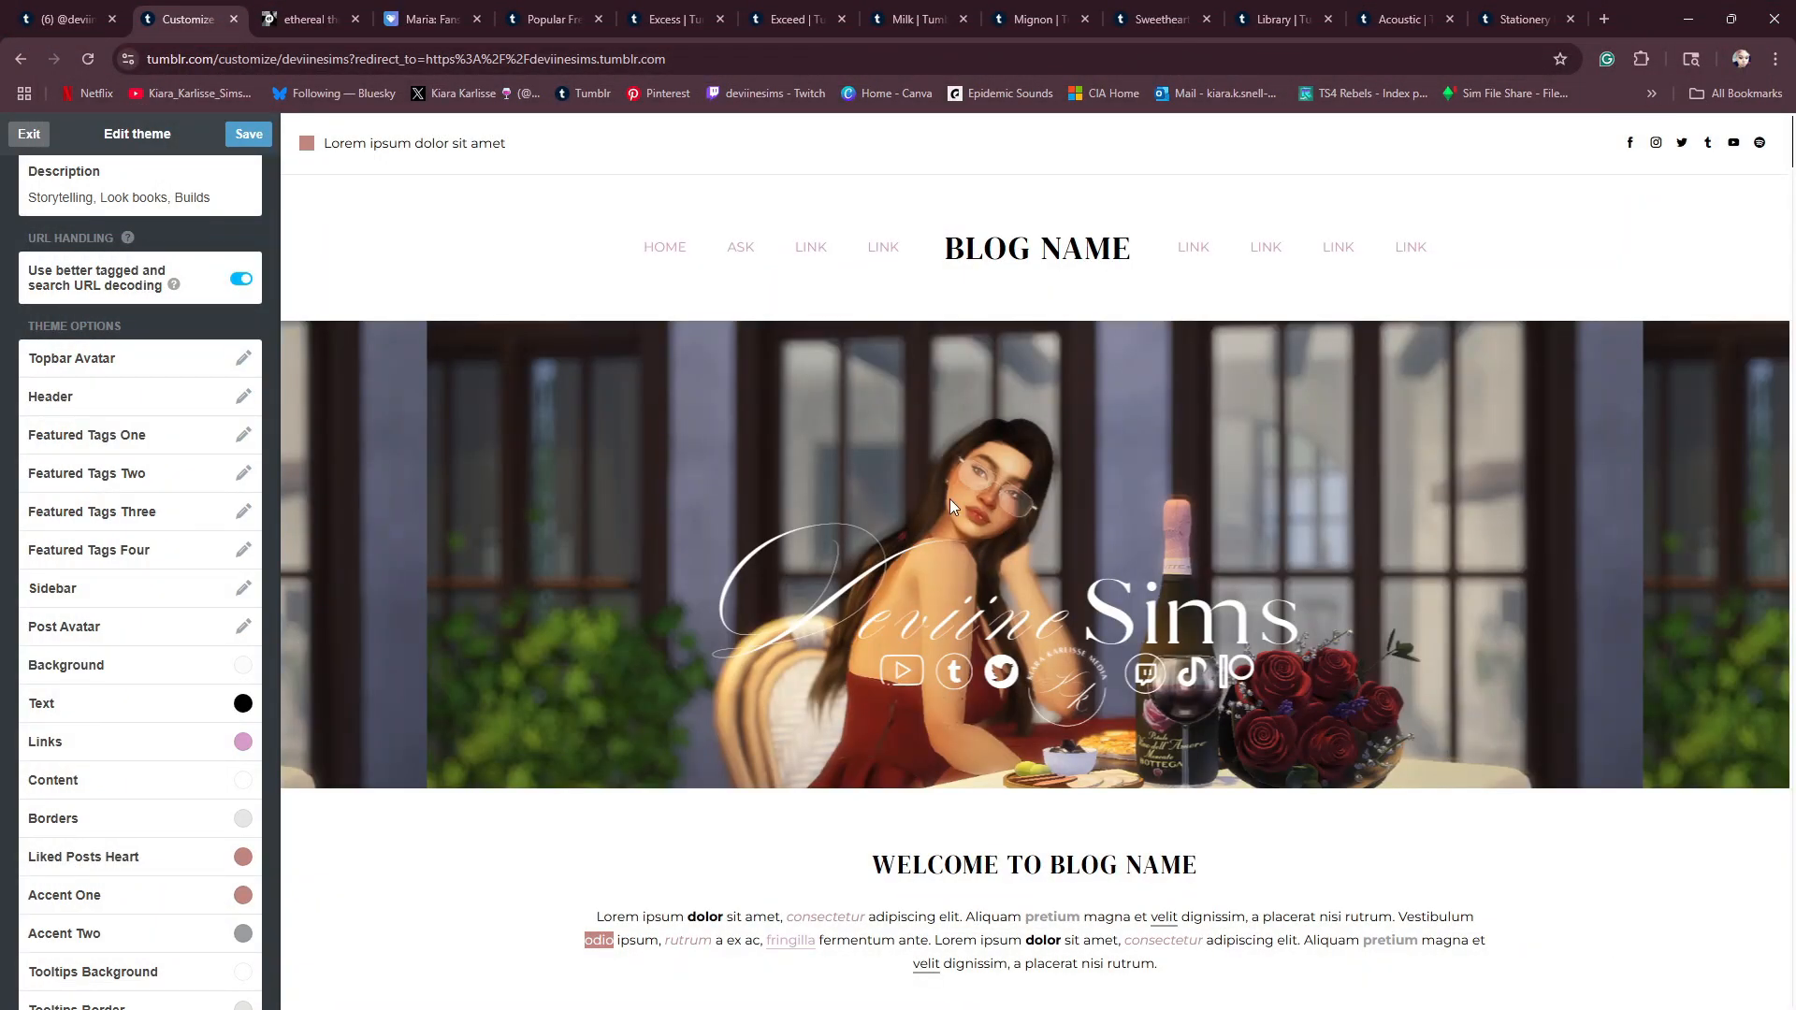
- Review the appearance options and check them against the blog's regular profile page
scroll(165, 574, up, 10)
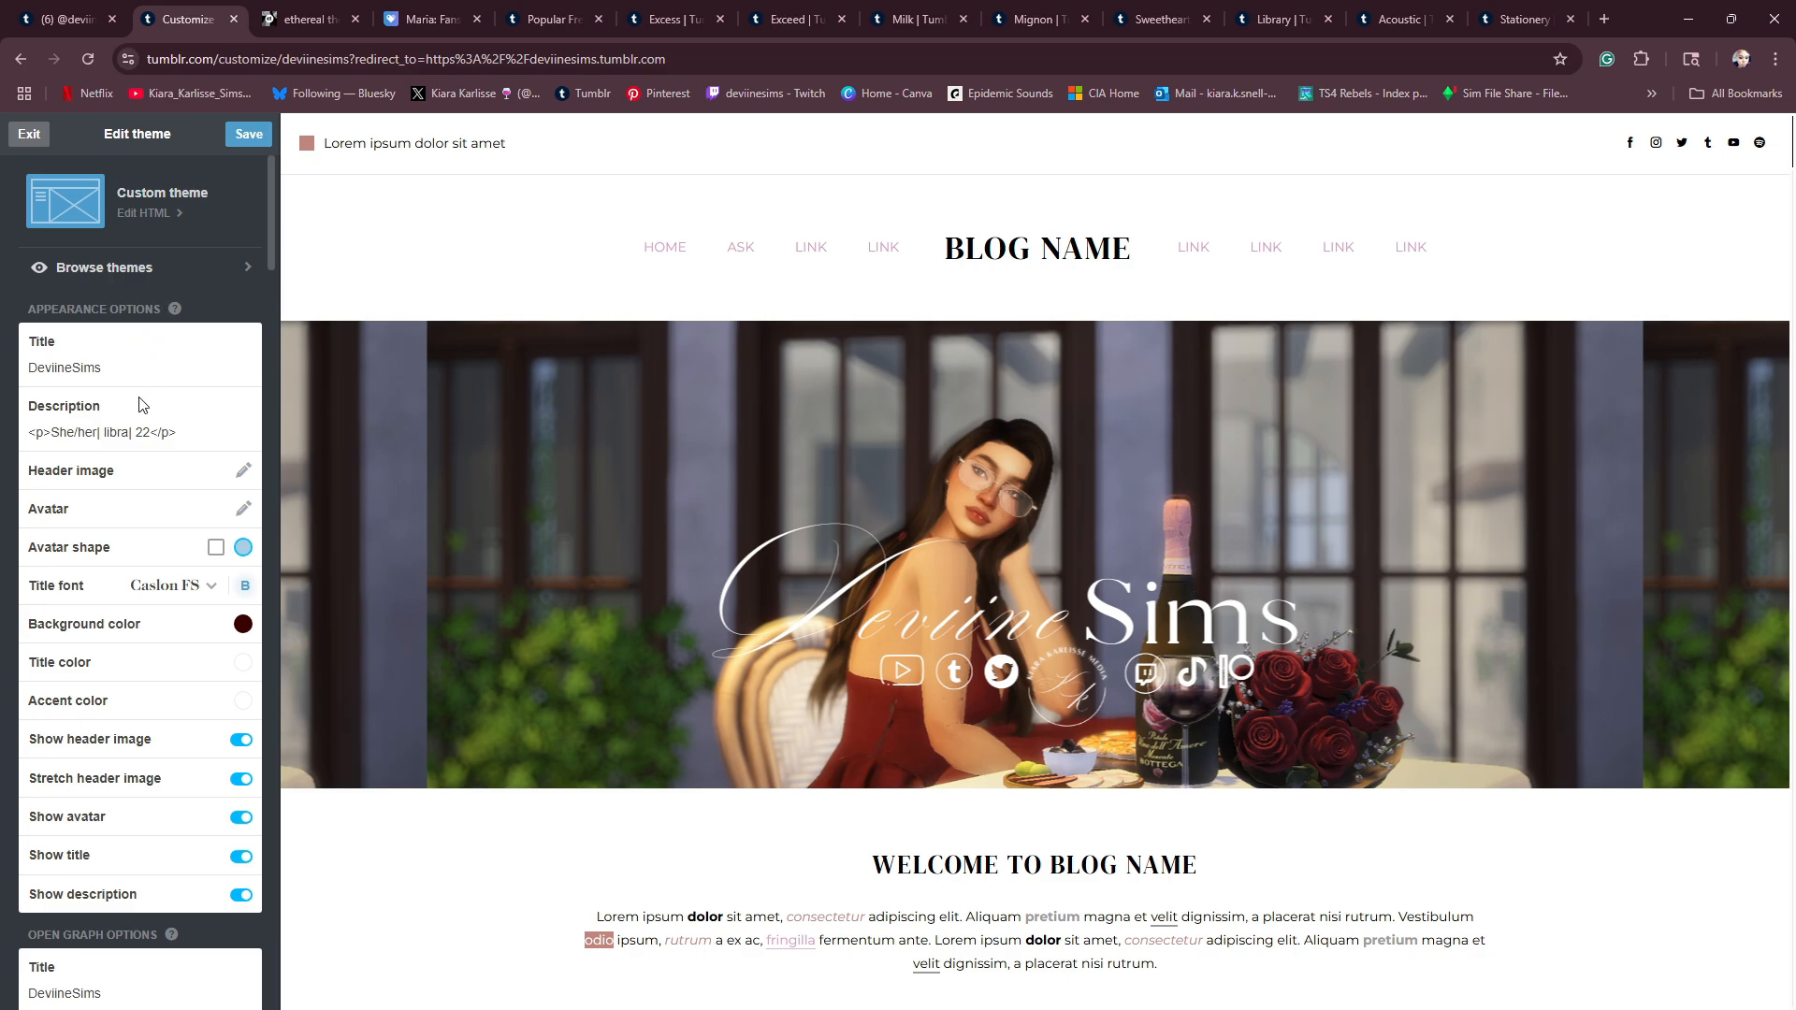
click(75, 19)
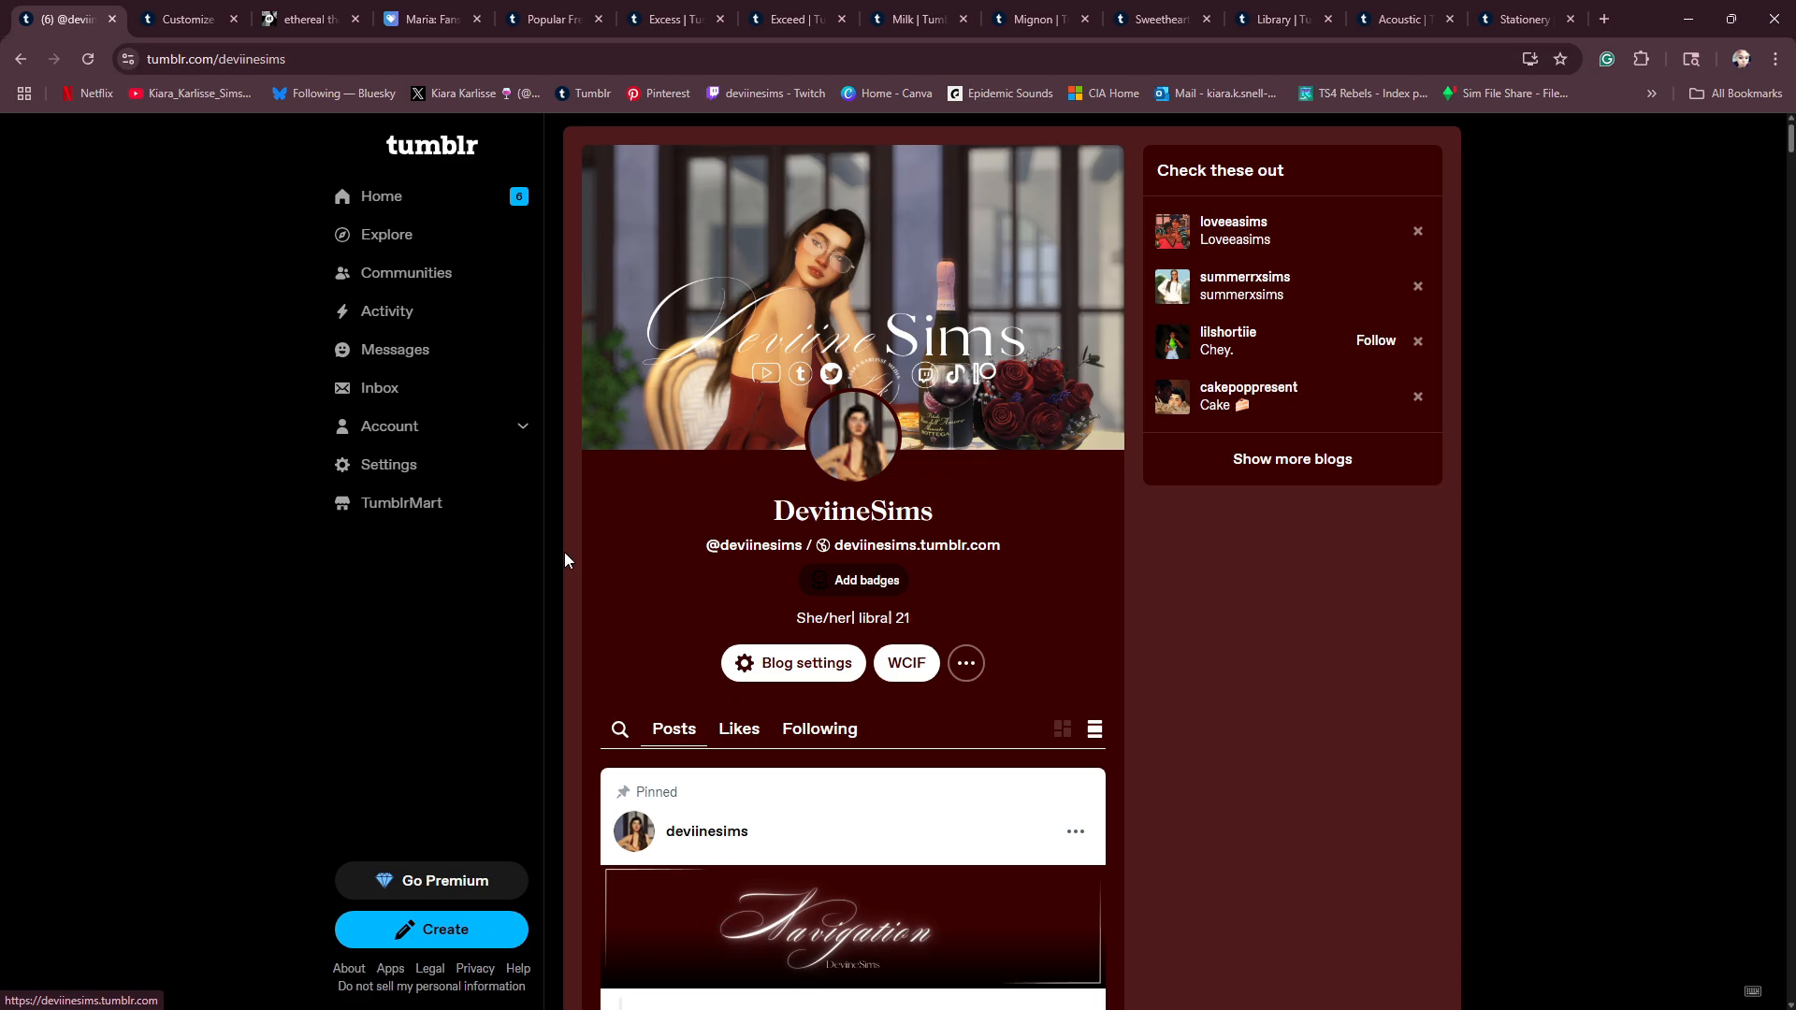
click(182, 20)
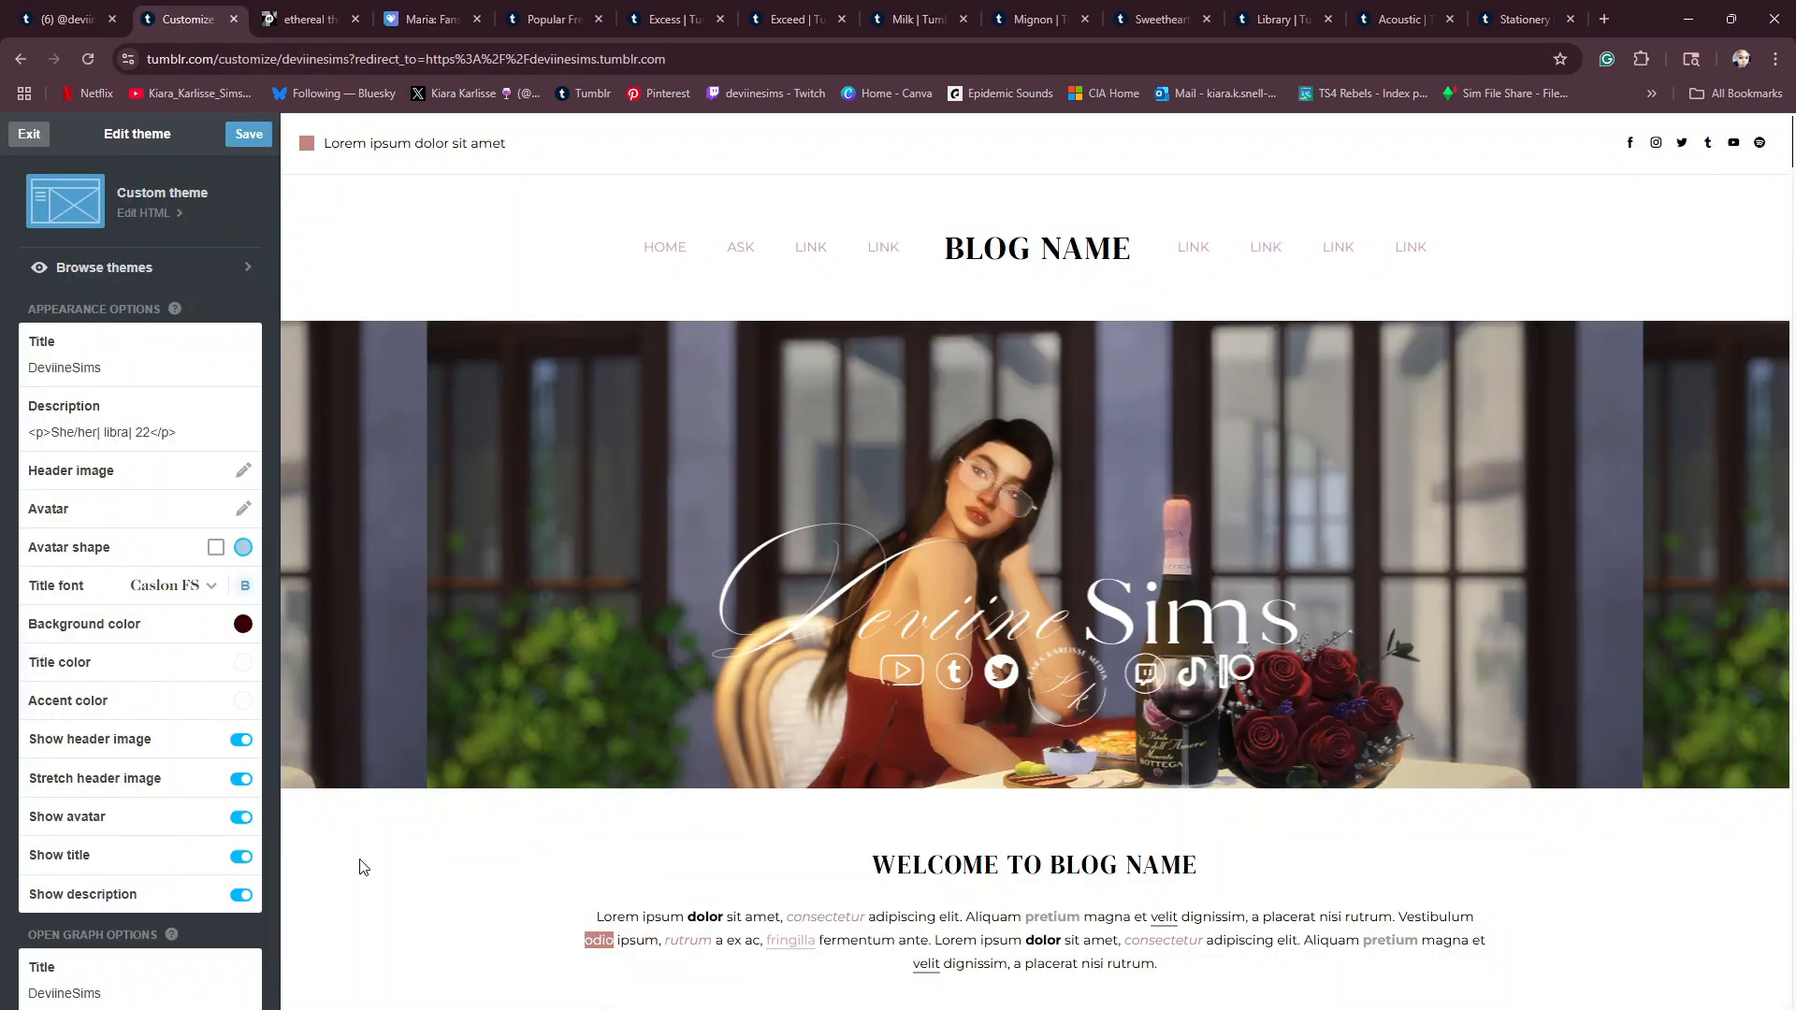
- Set the Topbar Avatar to the Tumblr avatar PNG from Downloads, save the theme and check the avatars in the preview
scroll(181, 790, down, 9)
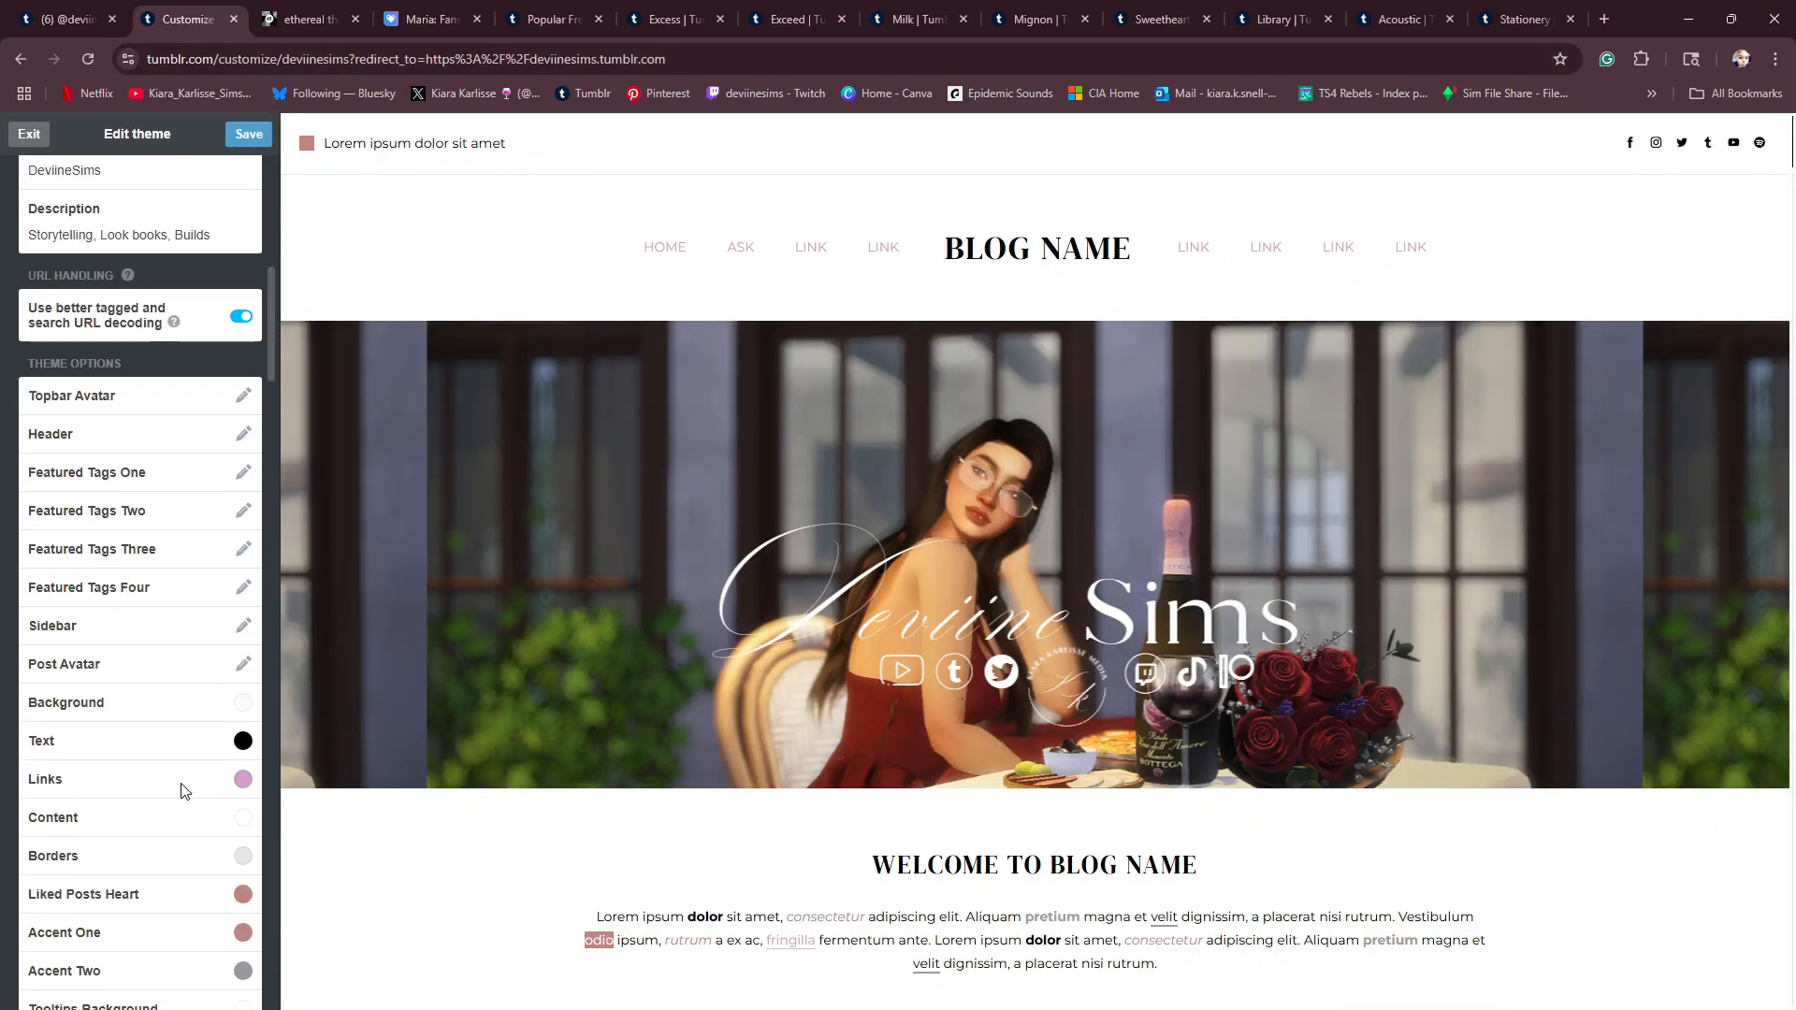
click(242, 401)
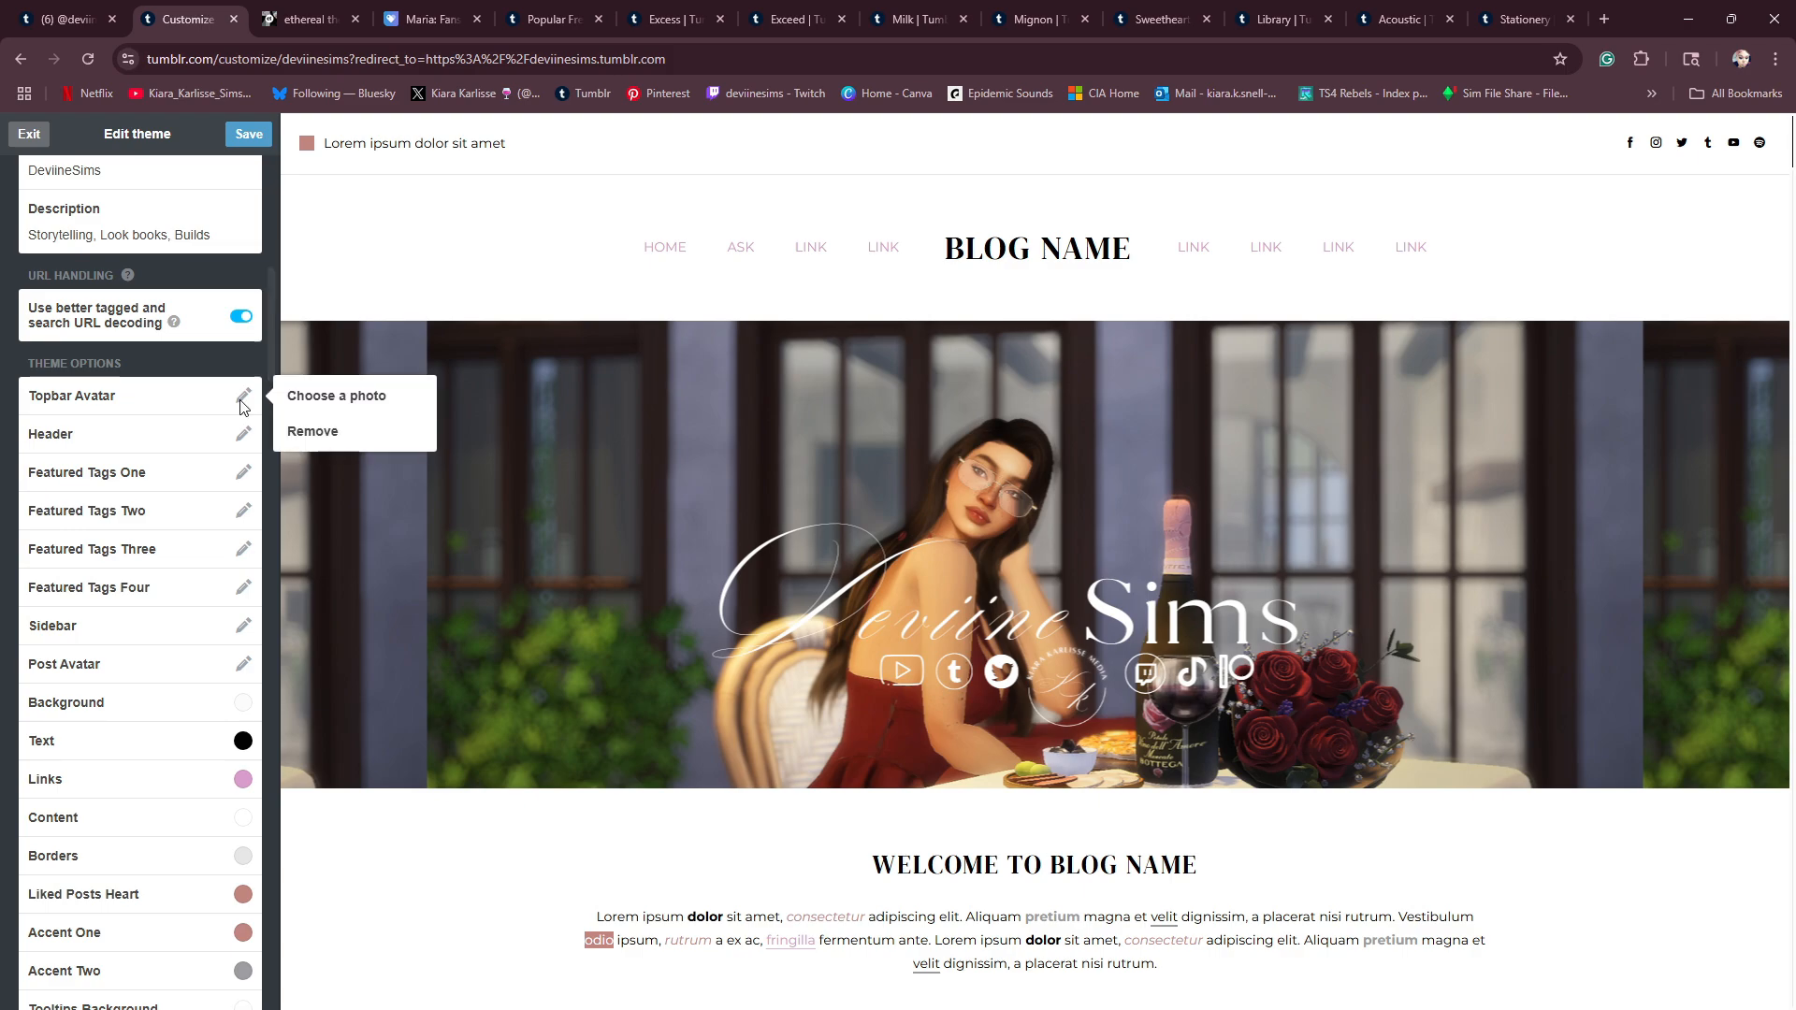
click(321, 404)
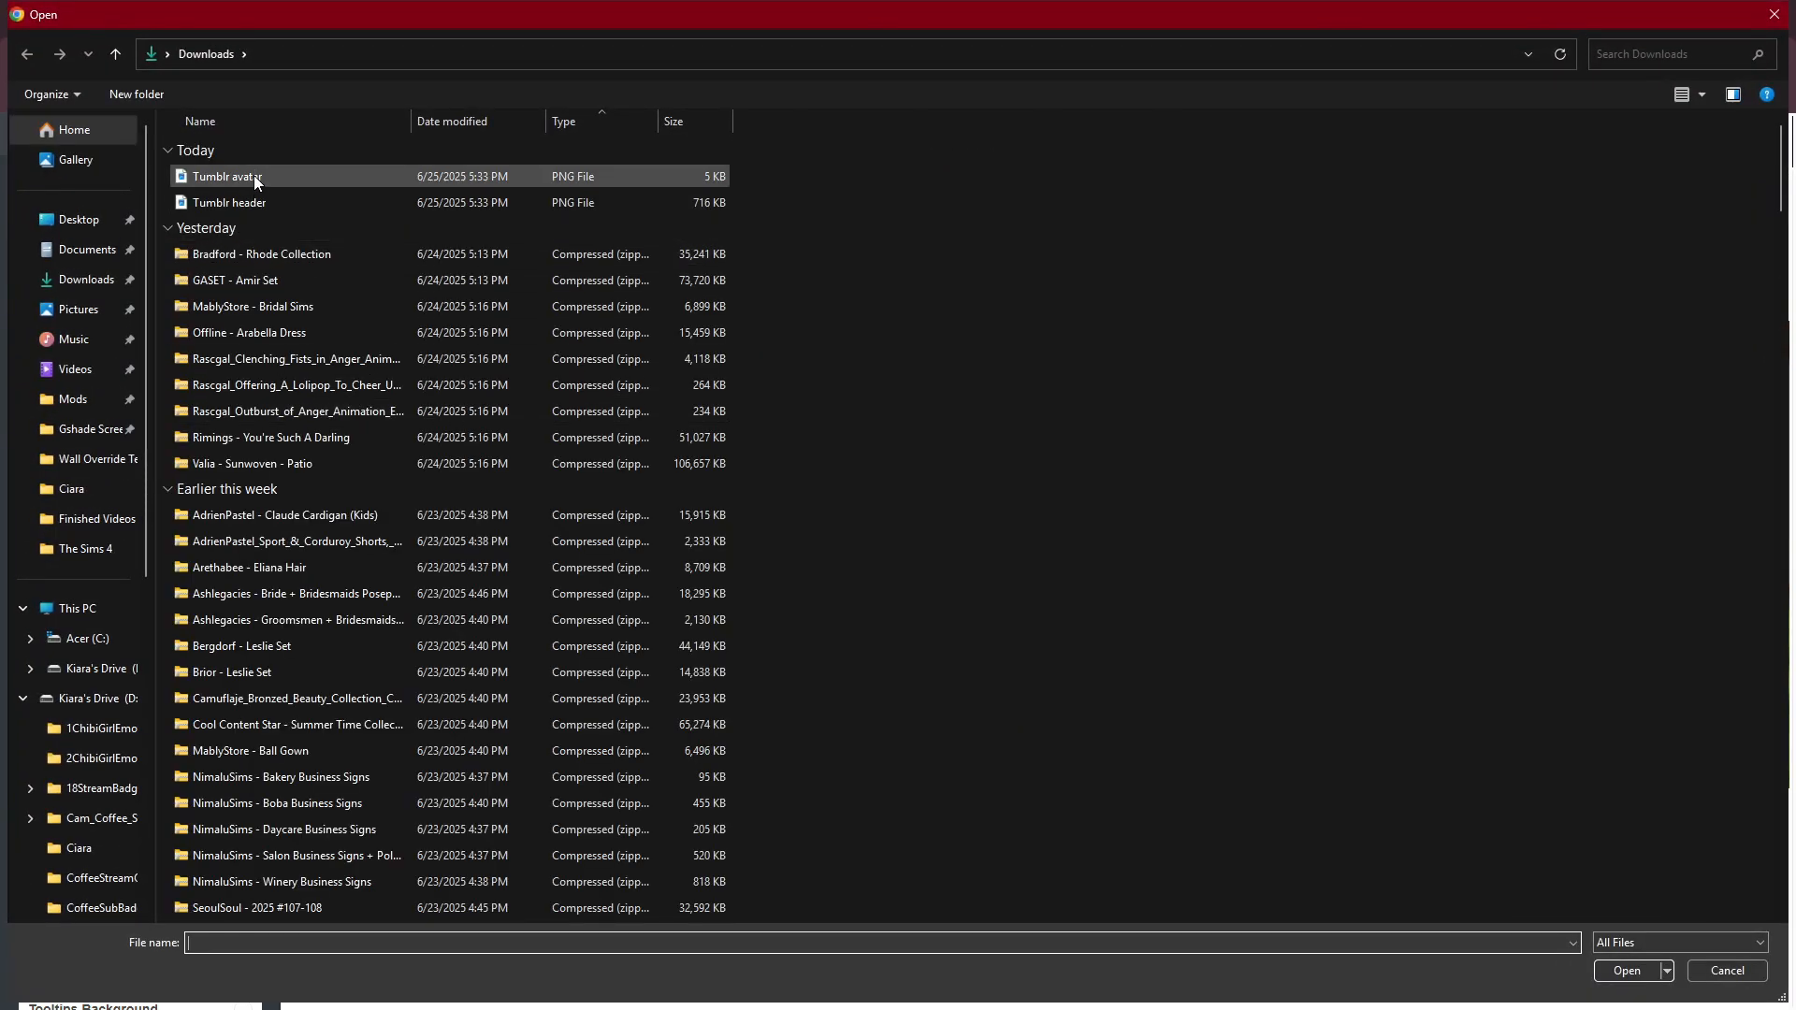
click(255, 176)
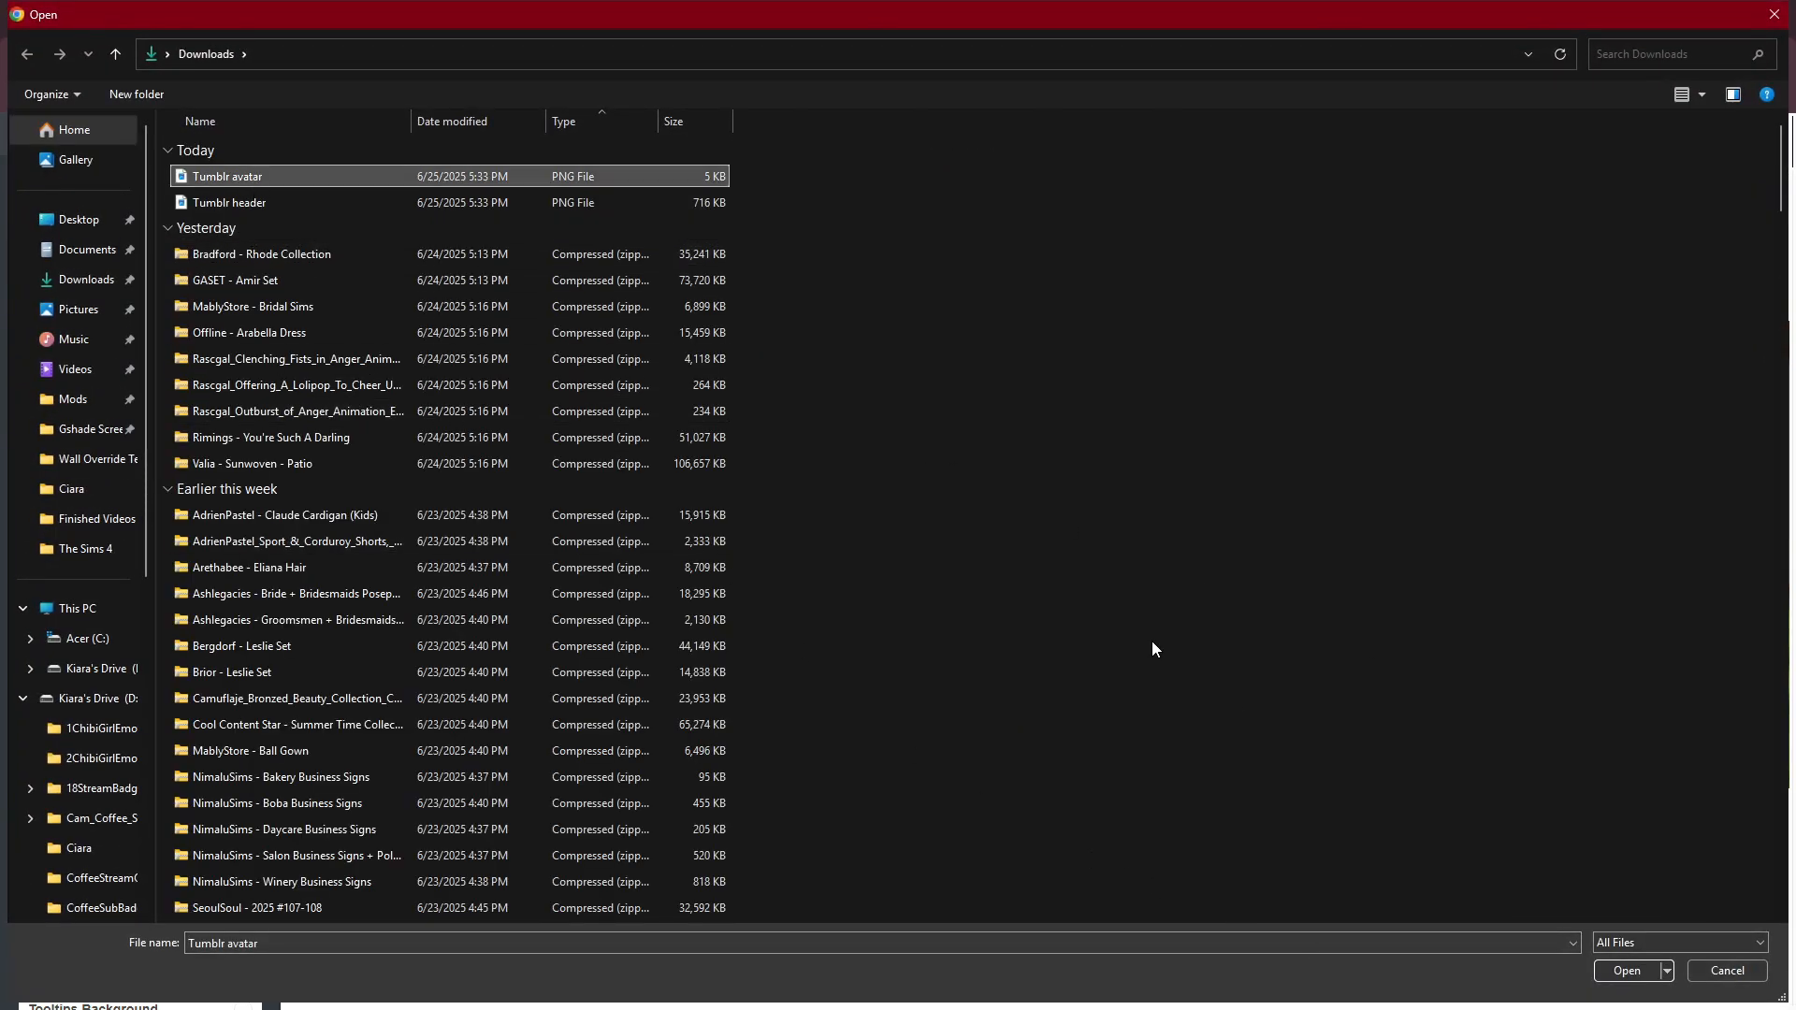
click(1637, 964)
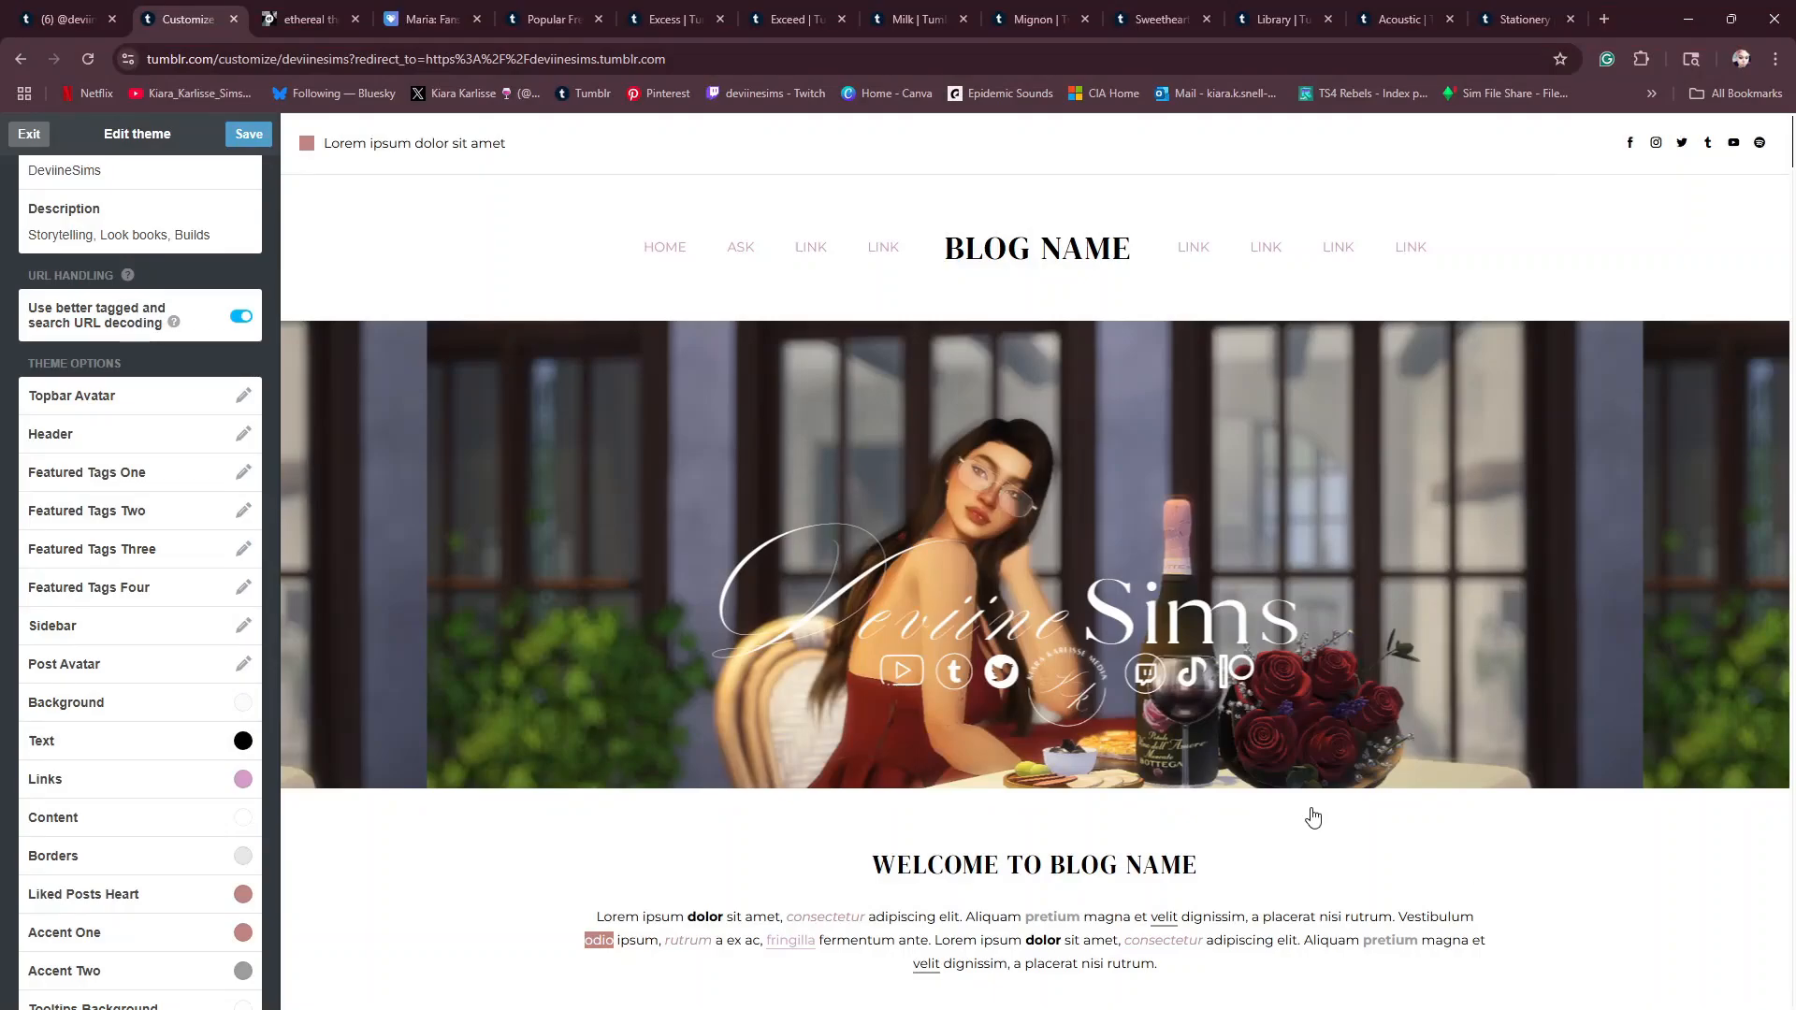
click(245, 137)
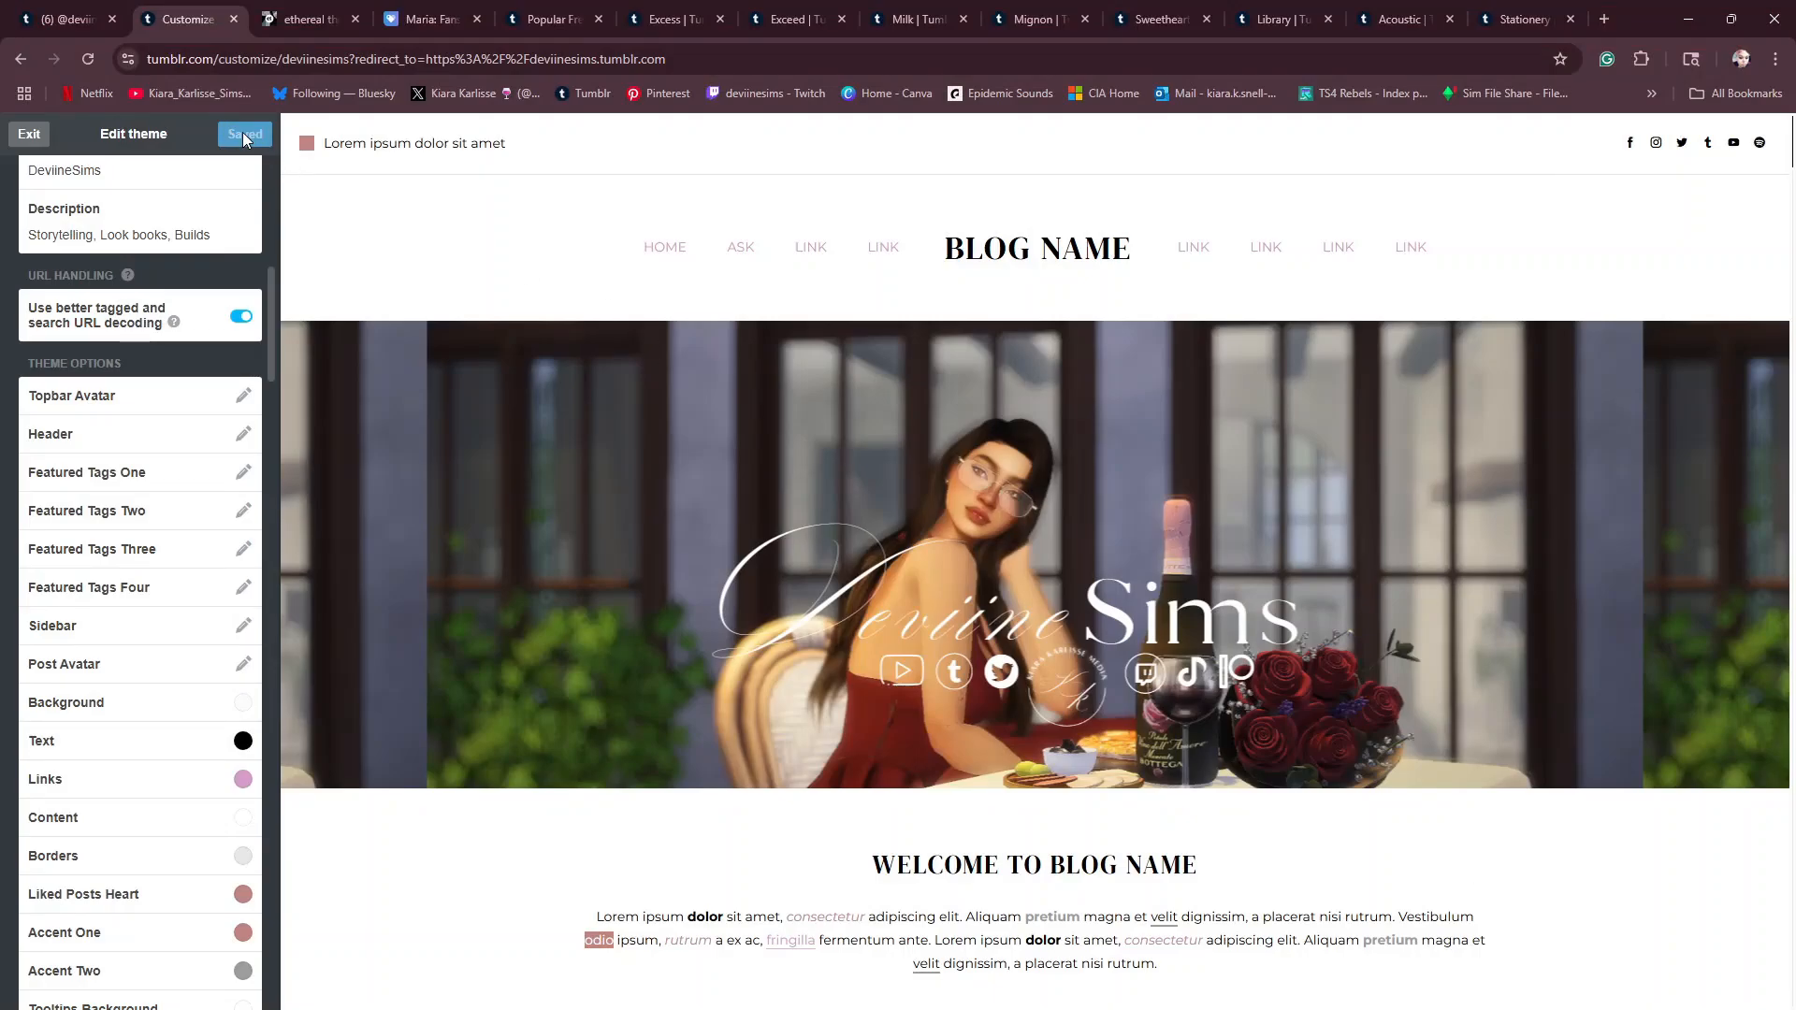
scroll(502, 664, down, 10)
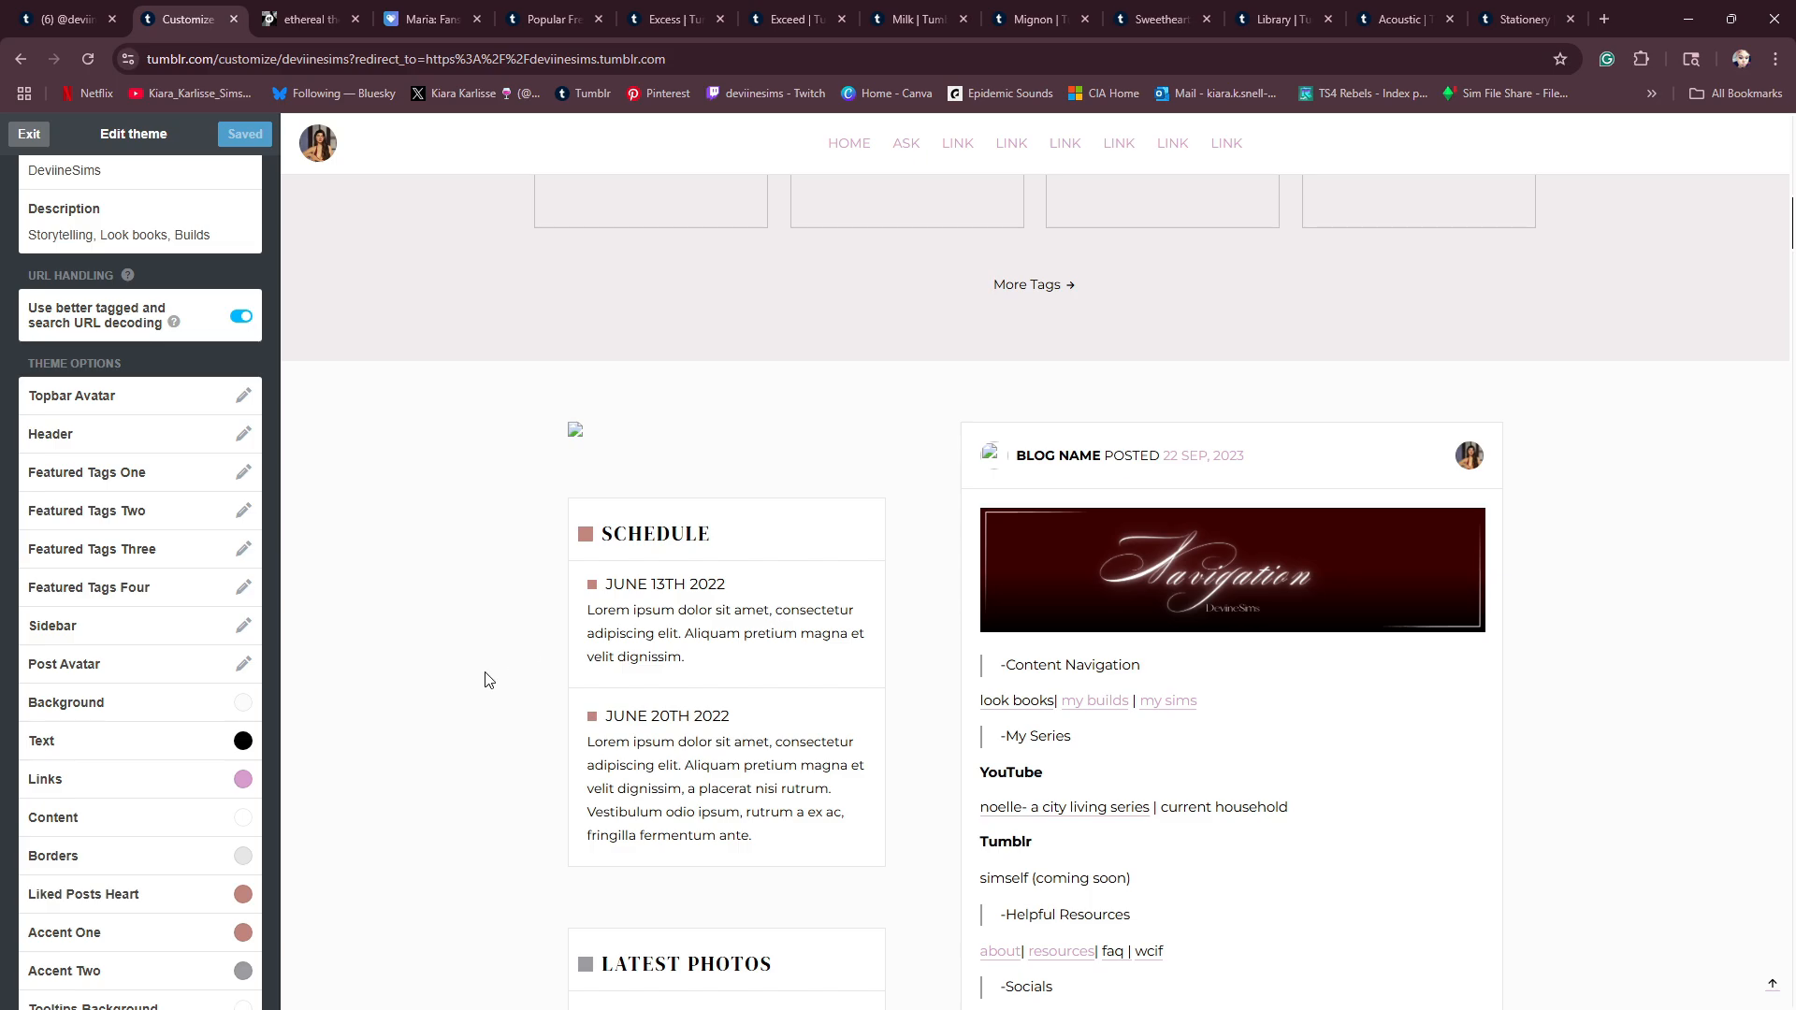
click(1469, 458)
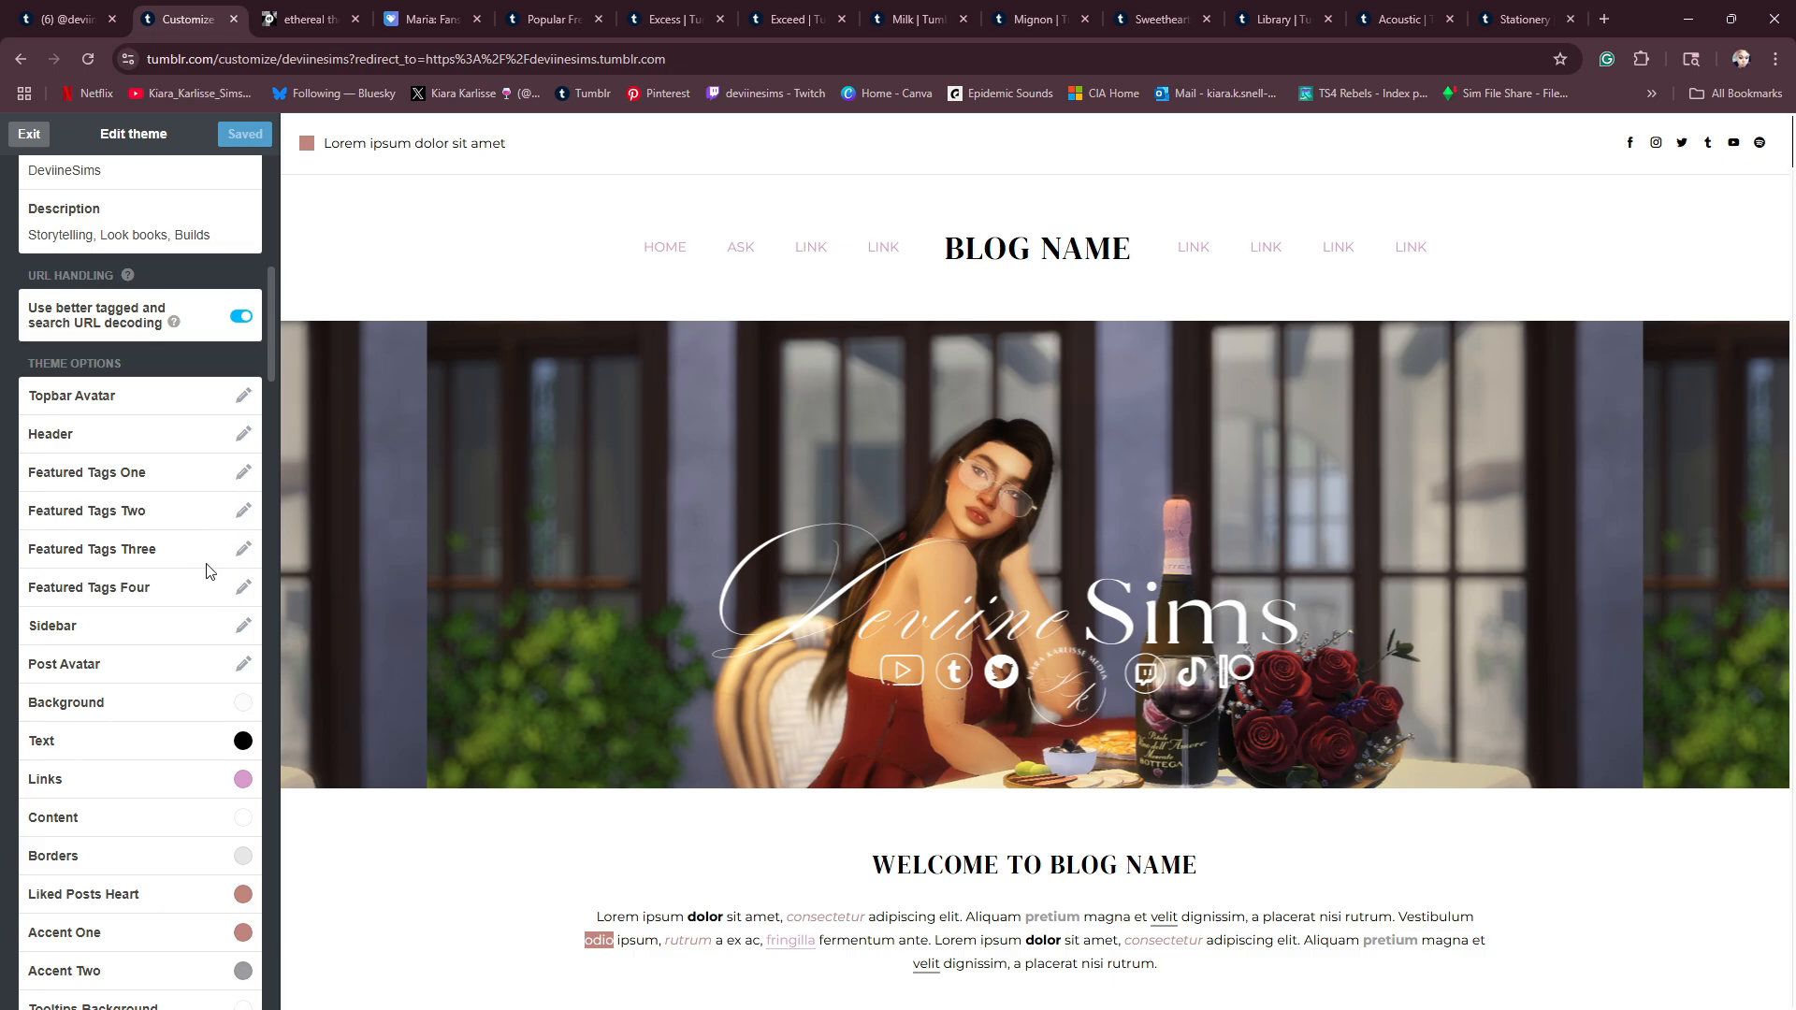
- Set the theme's Post Avatar to the Tumblr avatar PNG from Downloads and check the blog preview
click(245, 665)
click(337, 666)
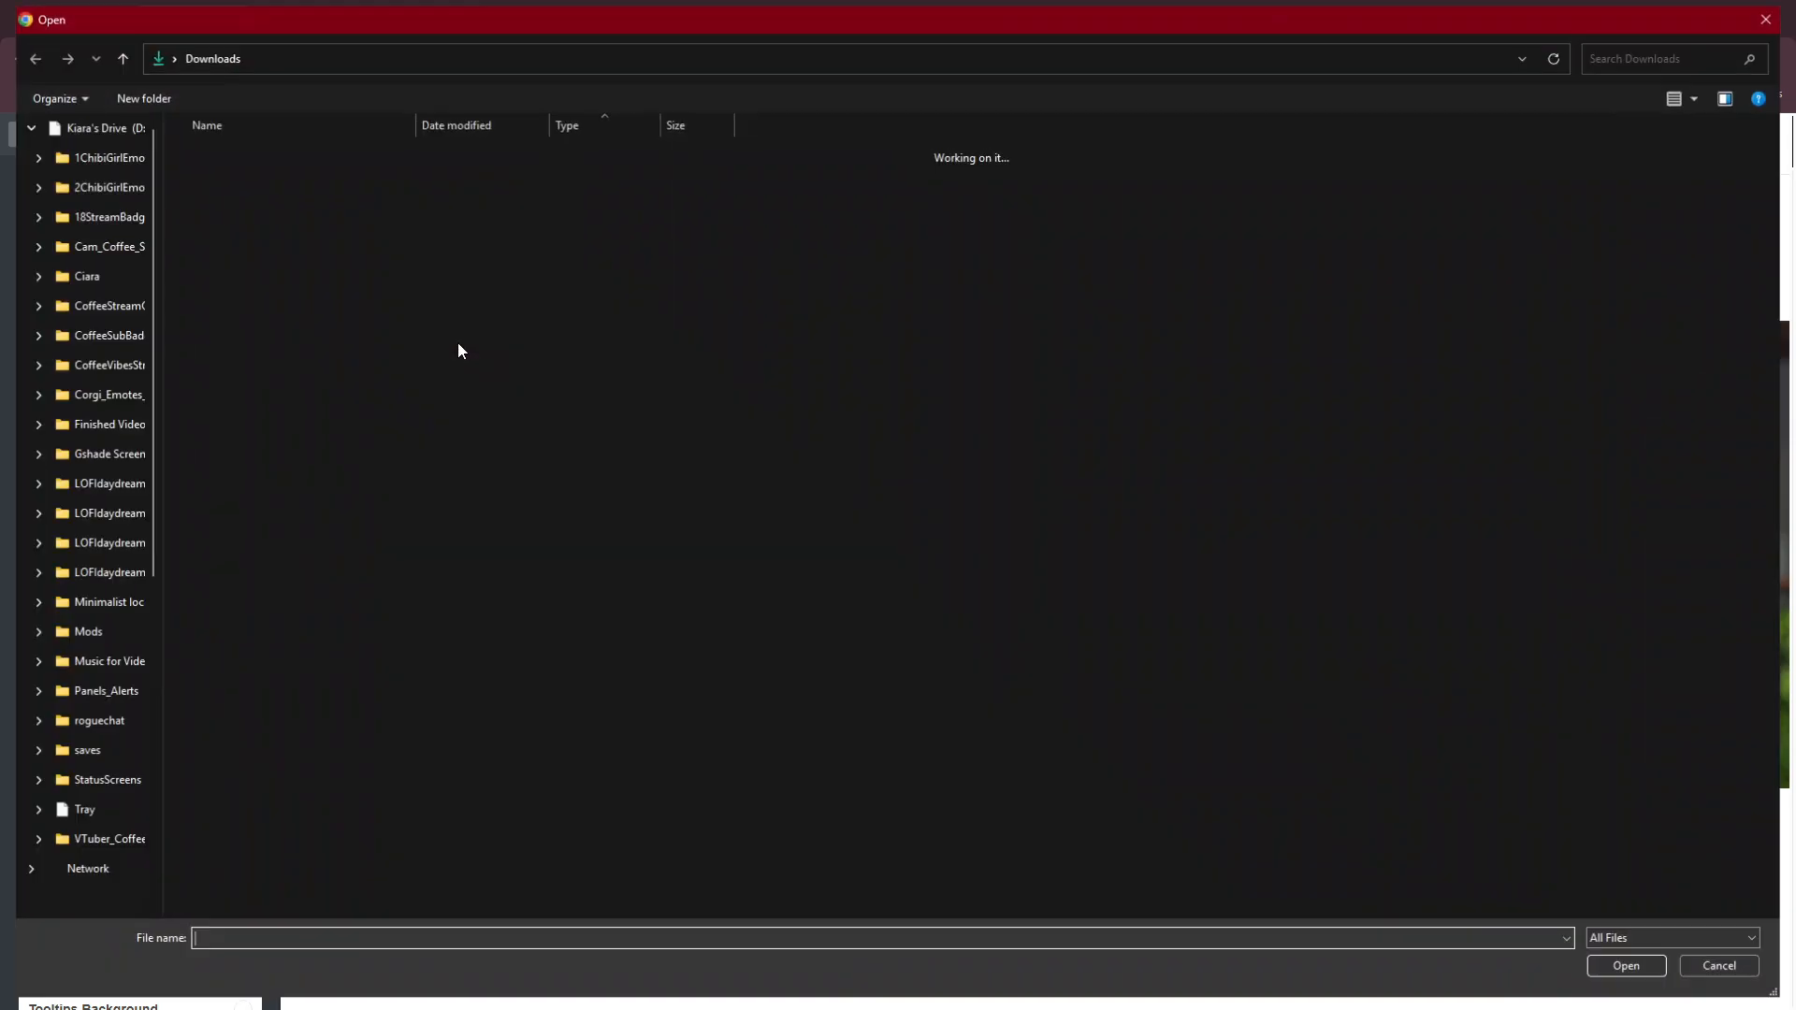
click(394, 183)
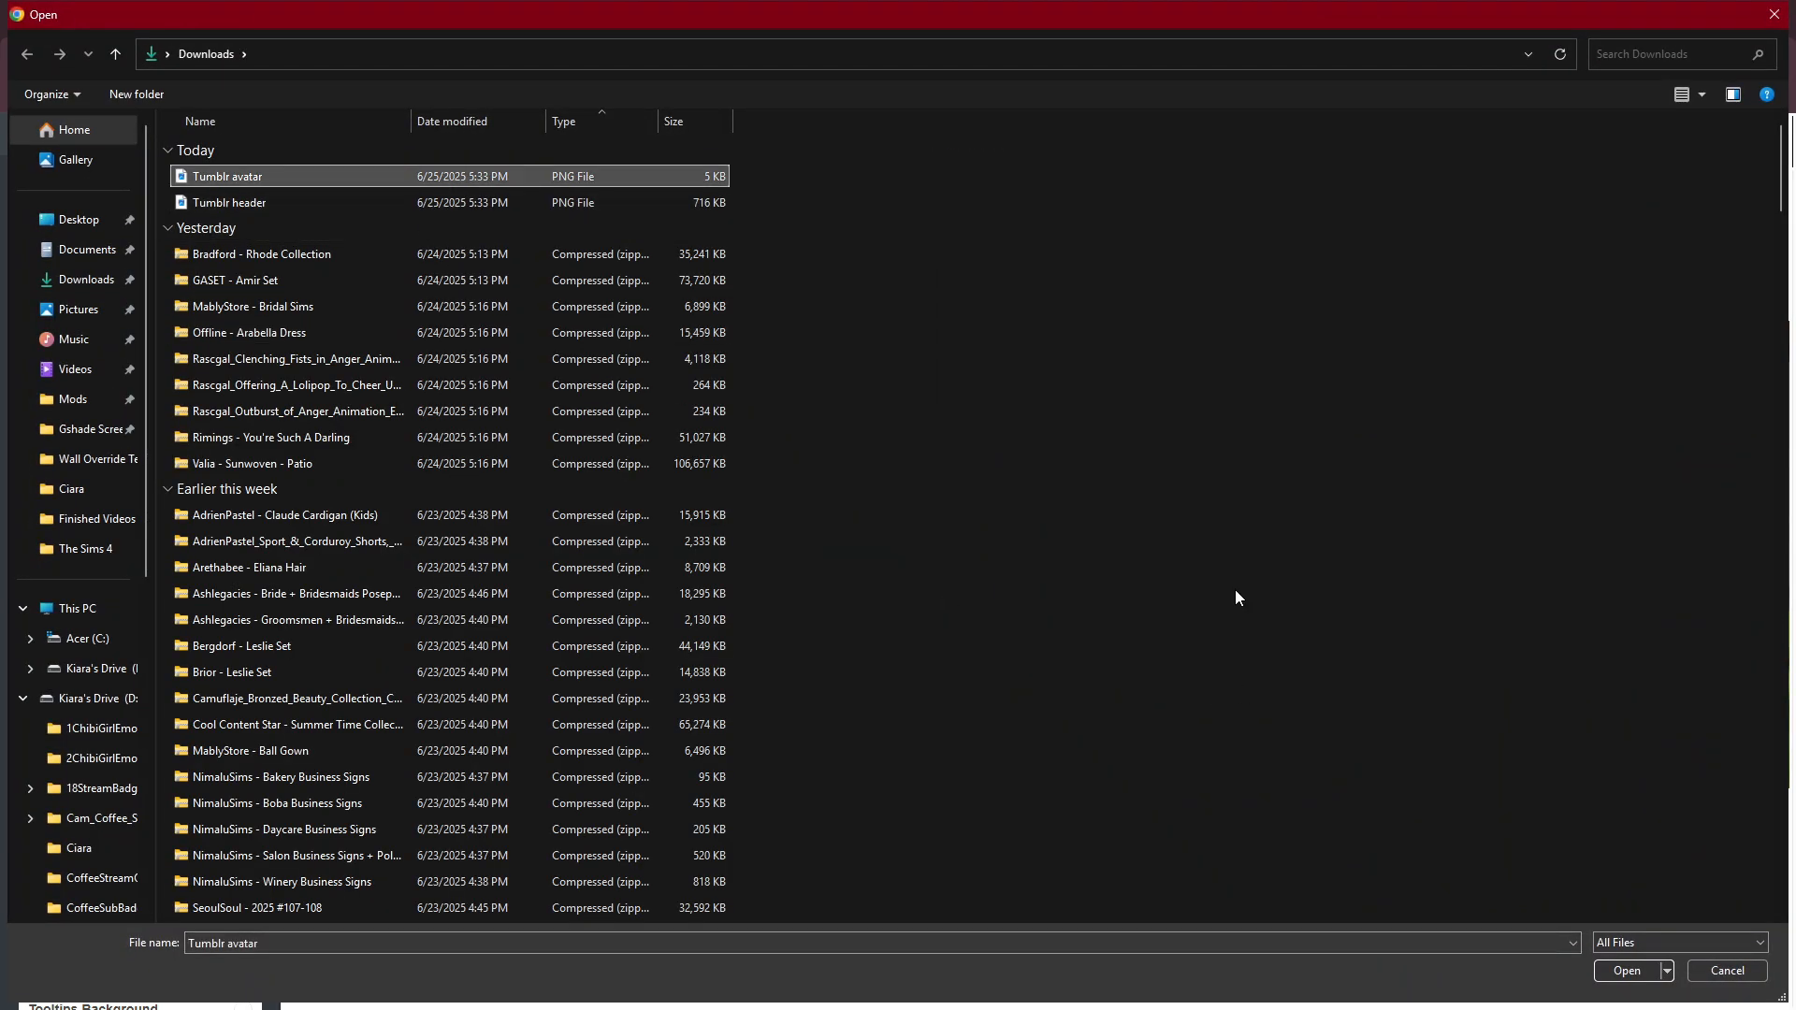
click(1630, 970)
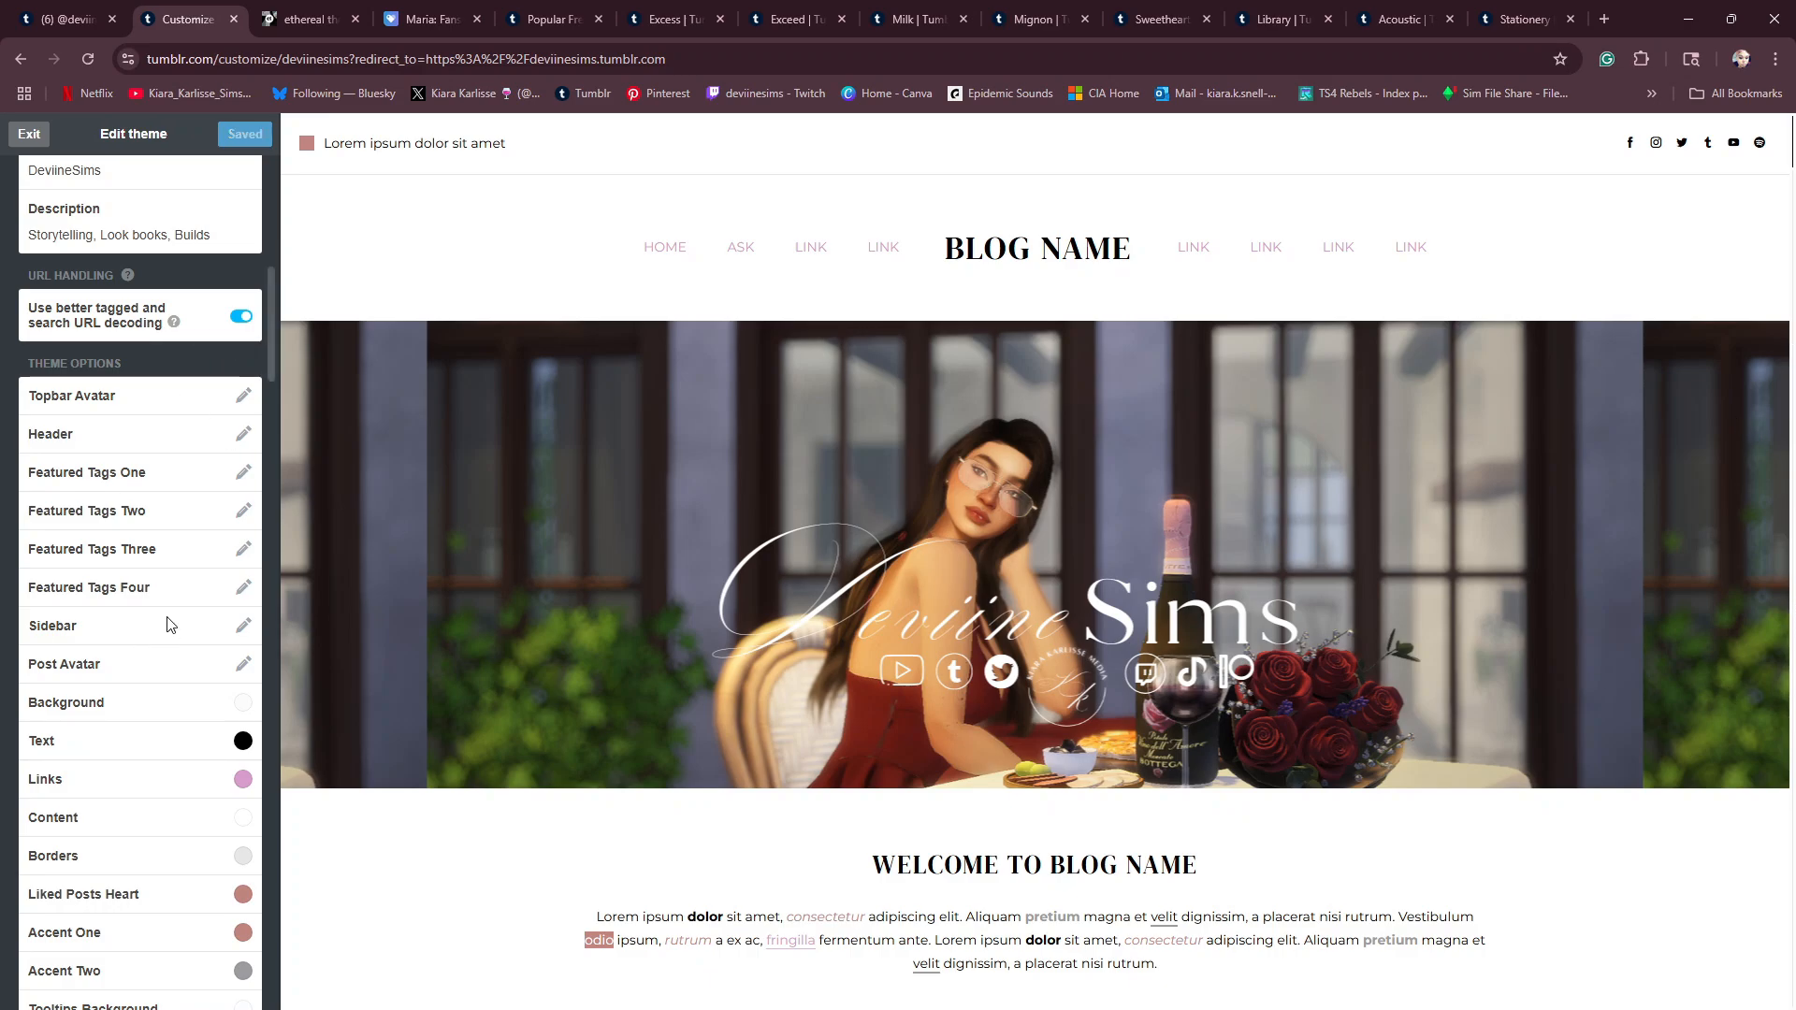
scroll(485, 669, down, 12)
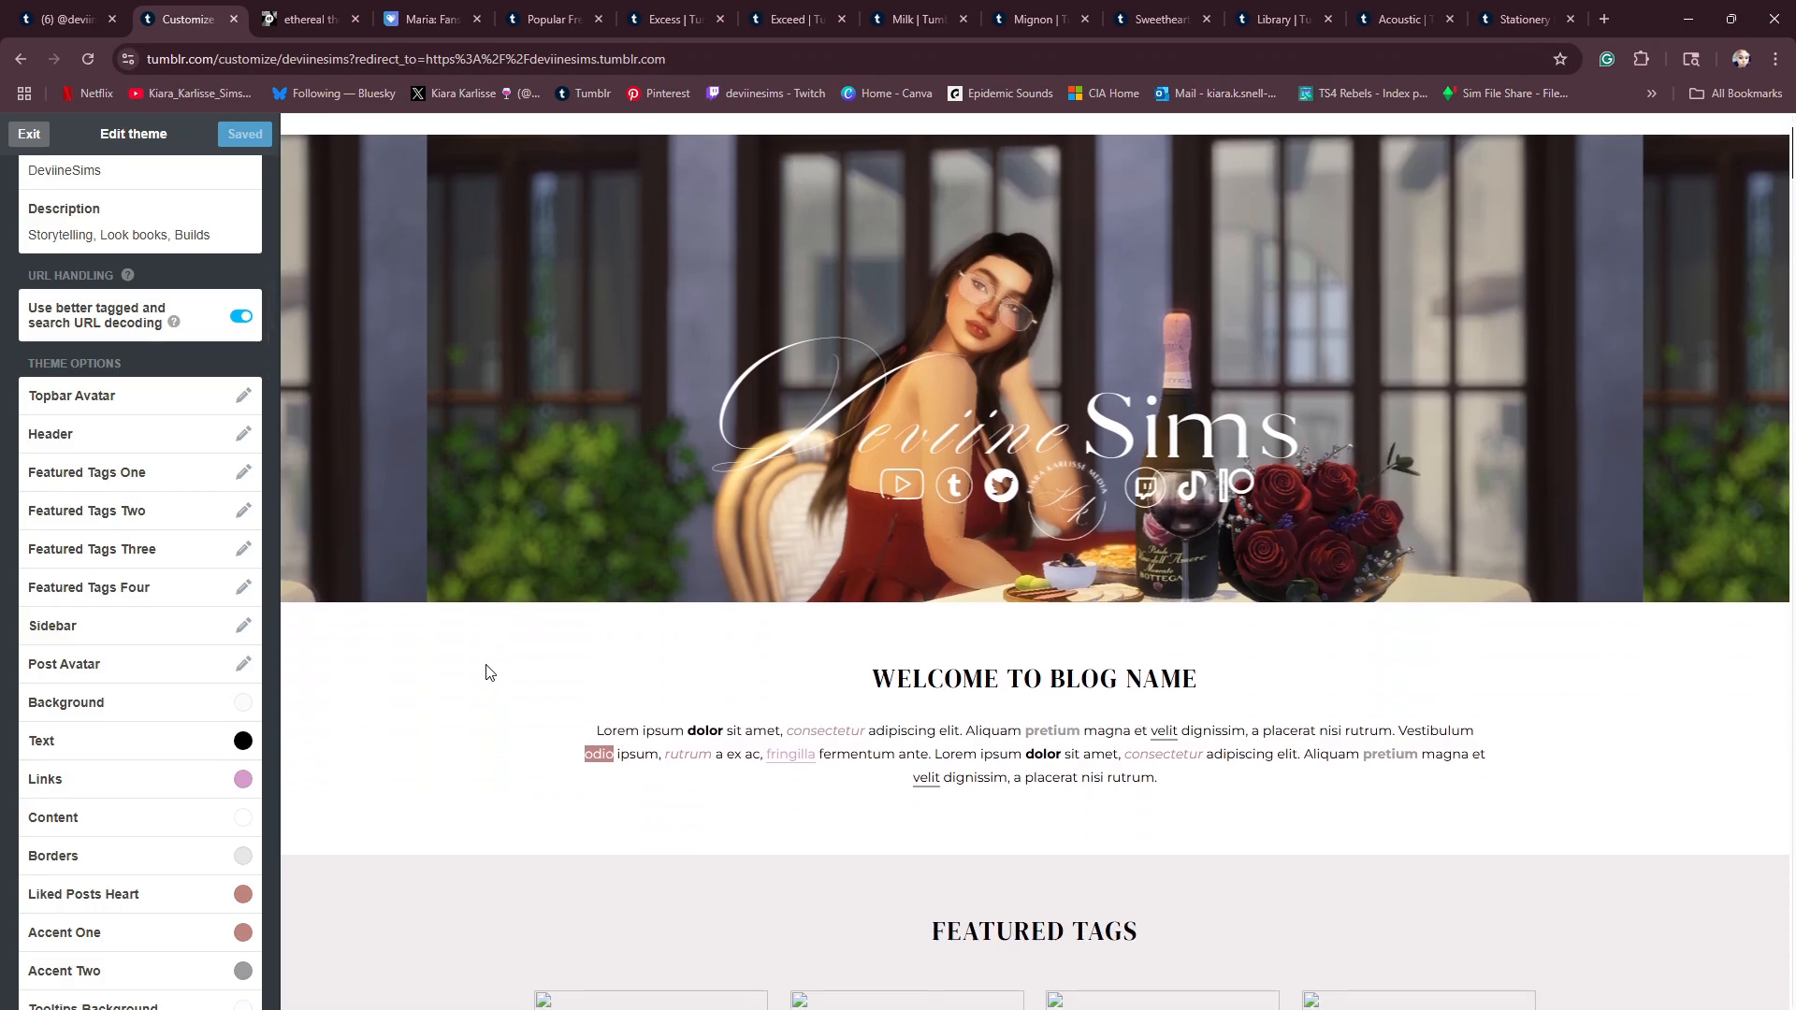
scroll(653, 585, up, 4)
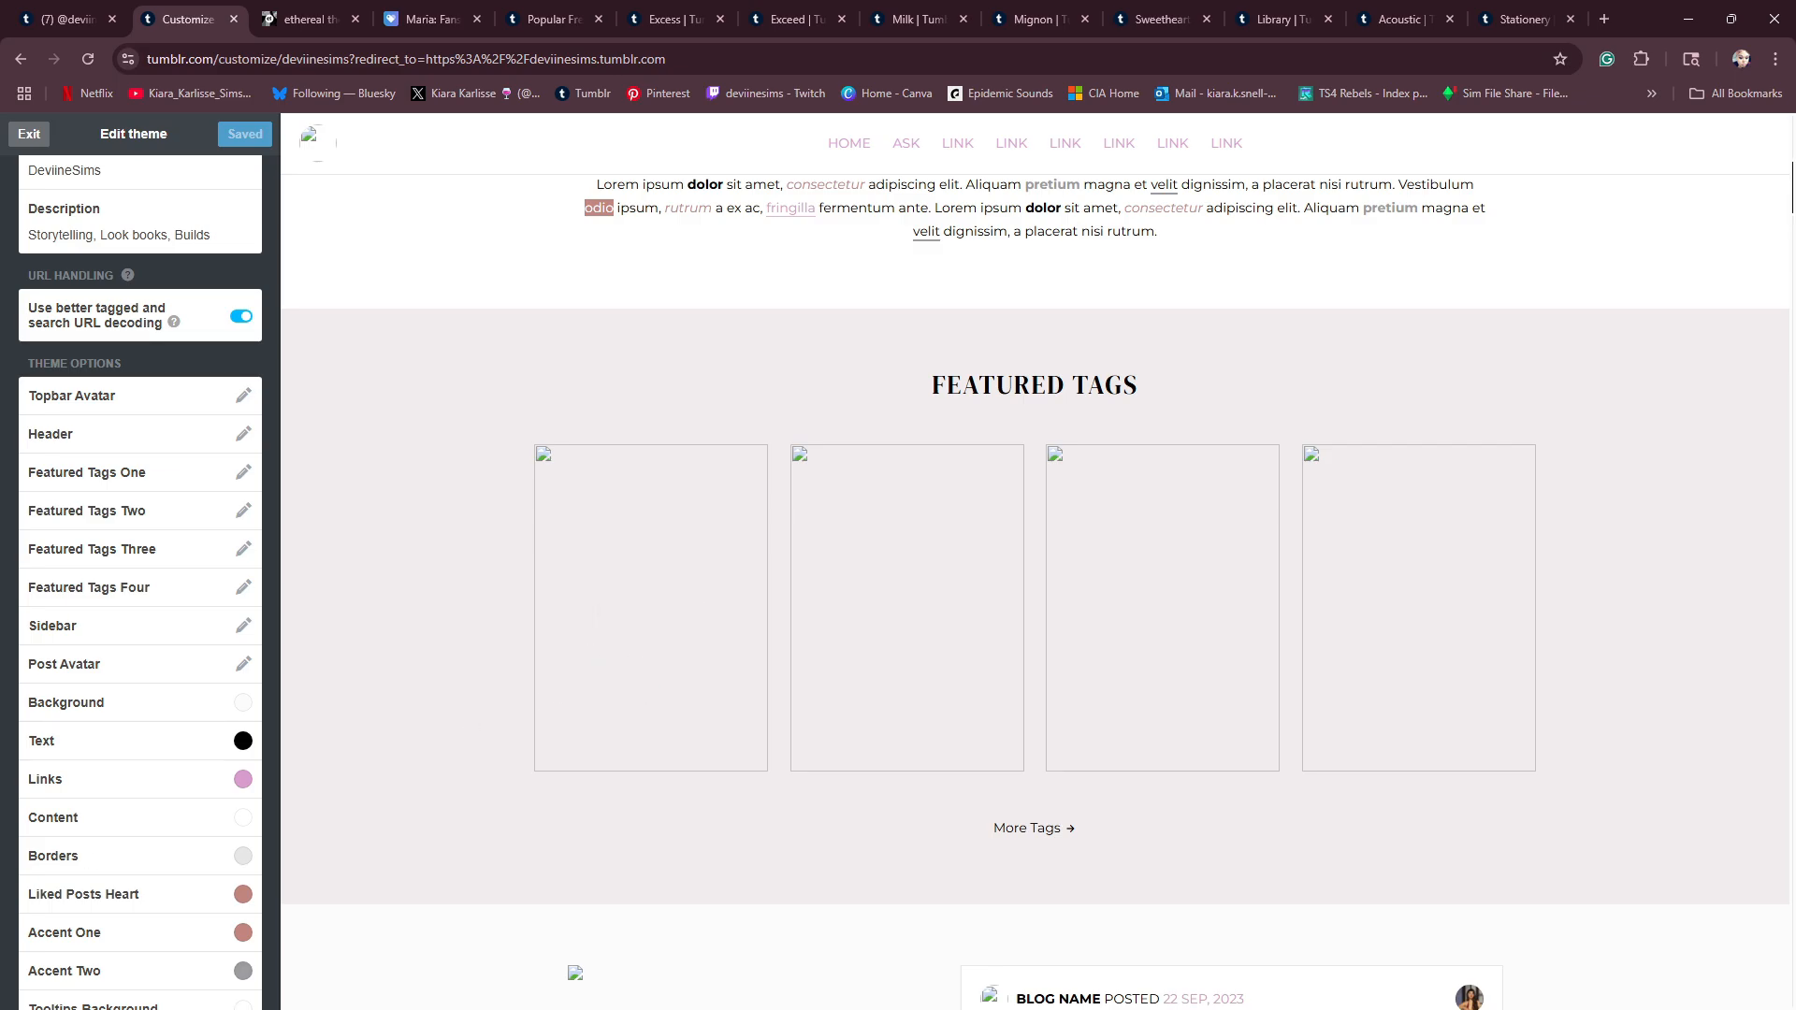
- Switch to Canva, check the featured tags image size in the theme's notes file and open the featured Tags (250 x 350 px) design
key(alt+Tab)
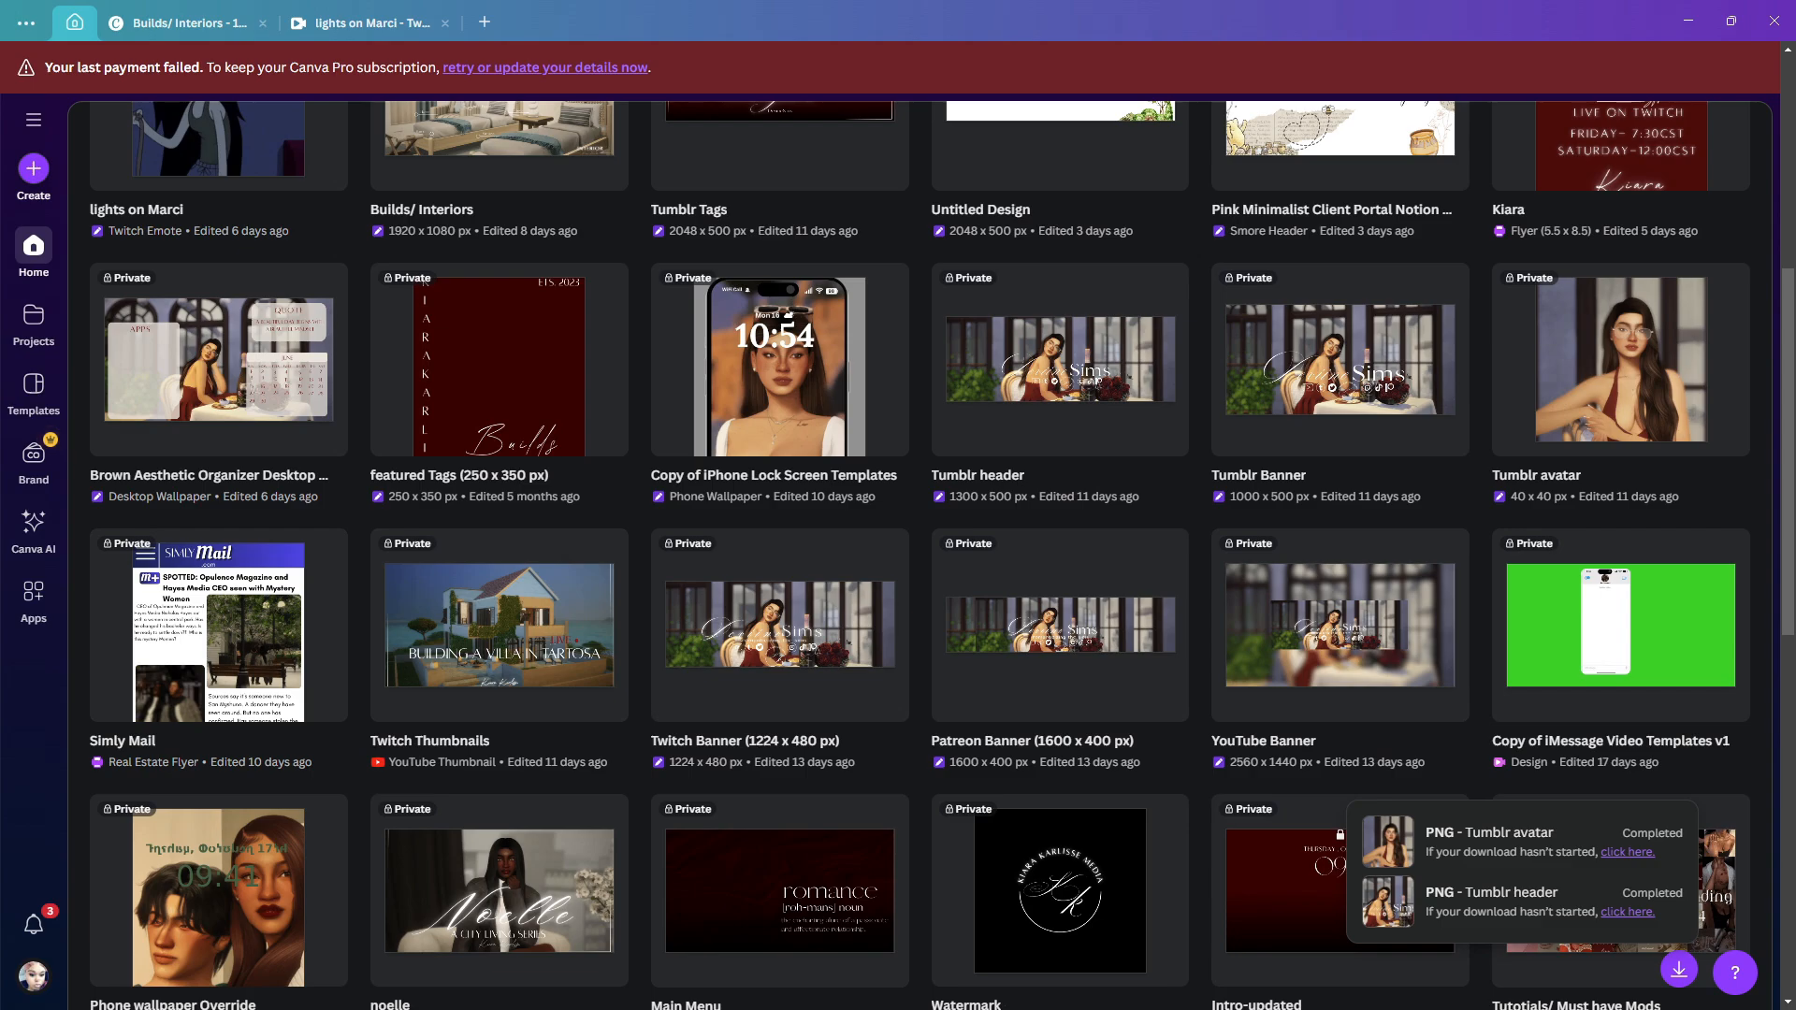
key(alt+Tab)
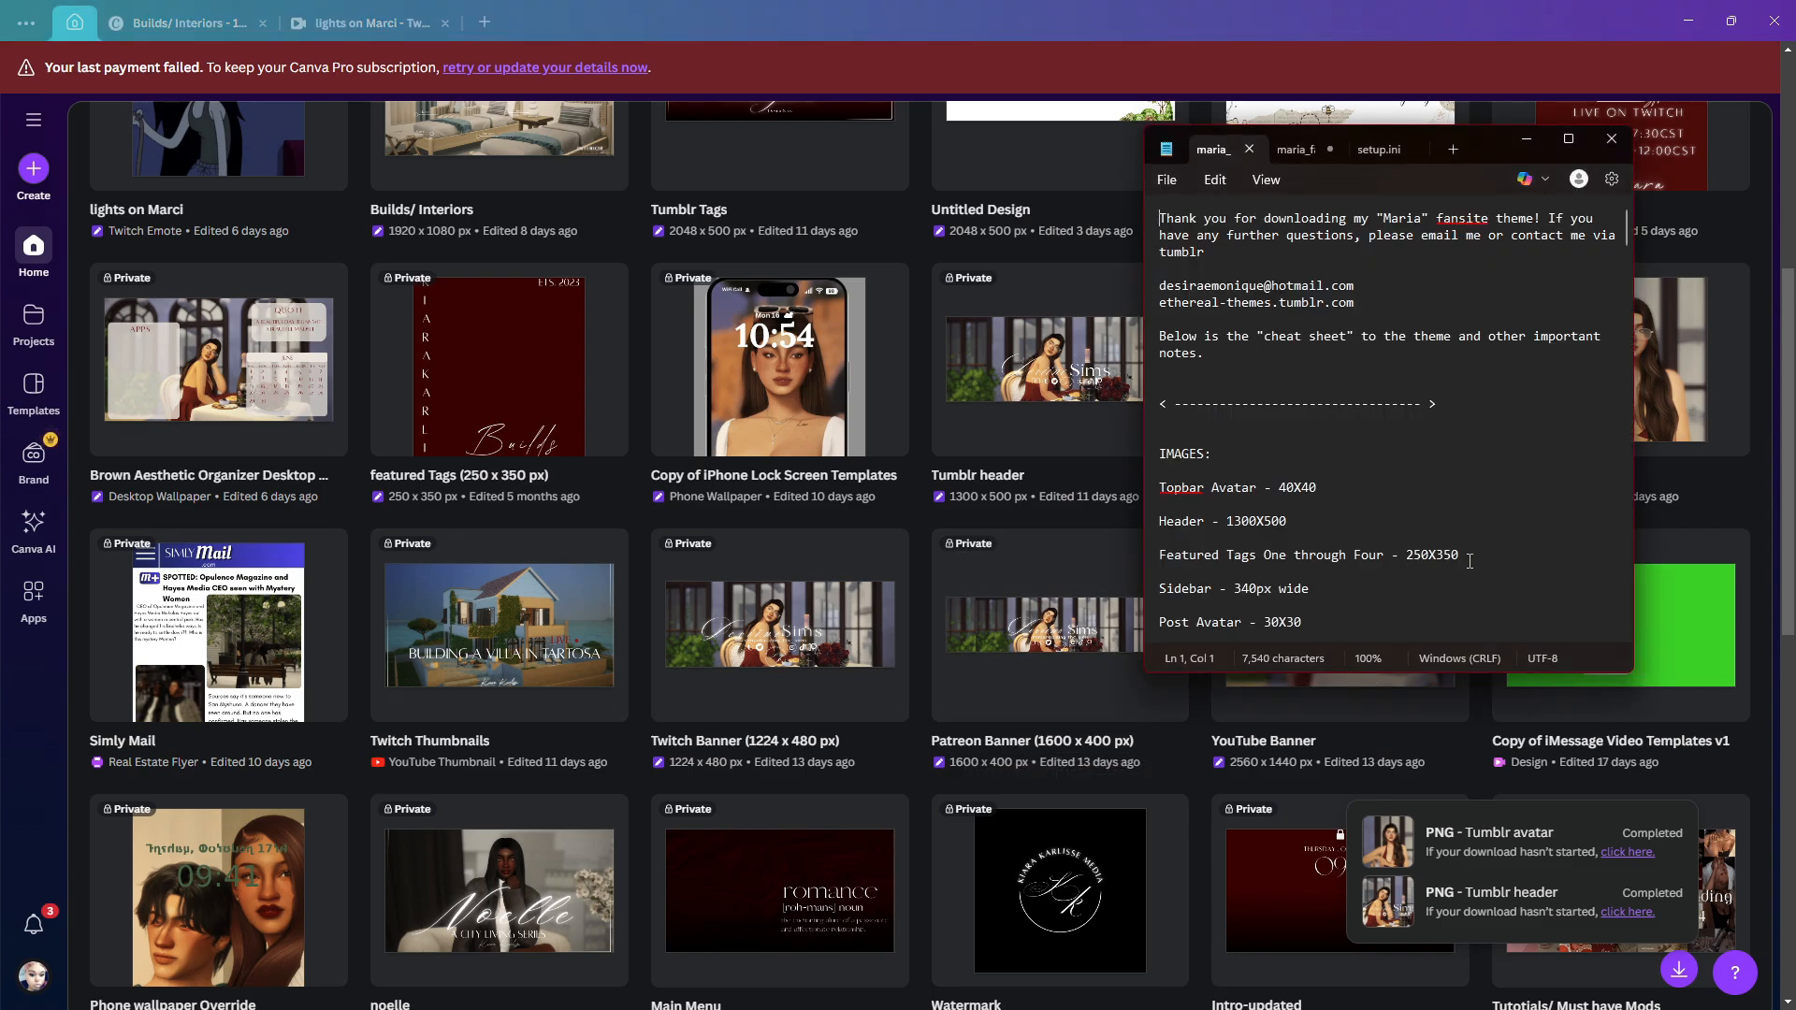
scroll(1279, 540, down, 1)
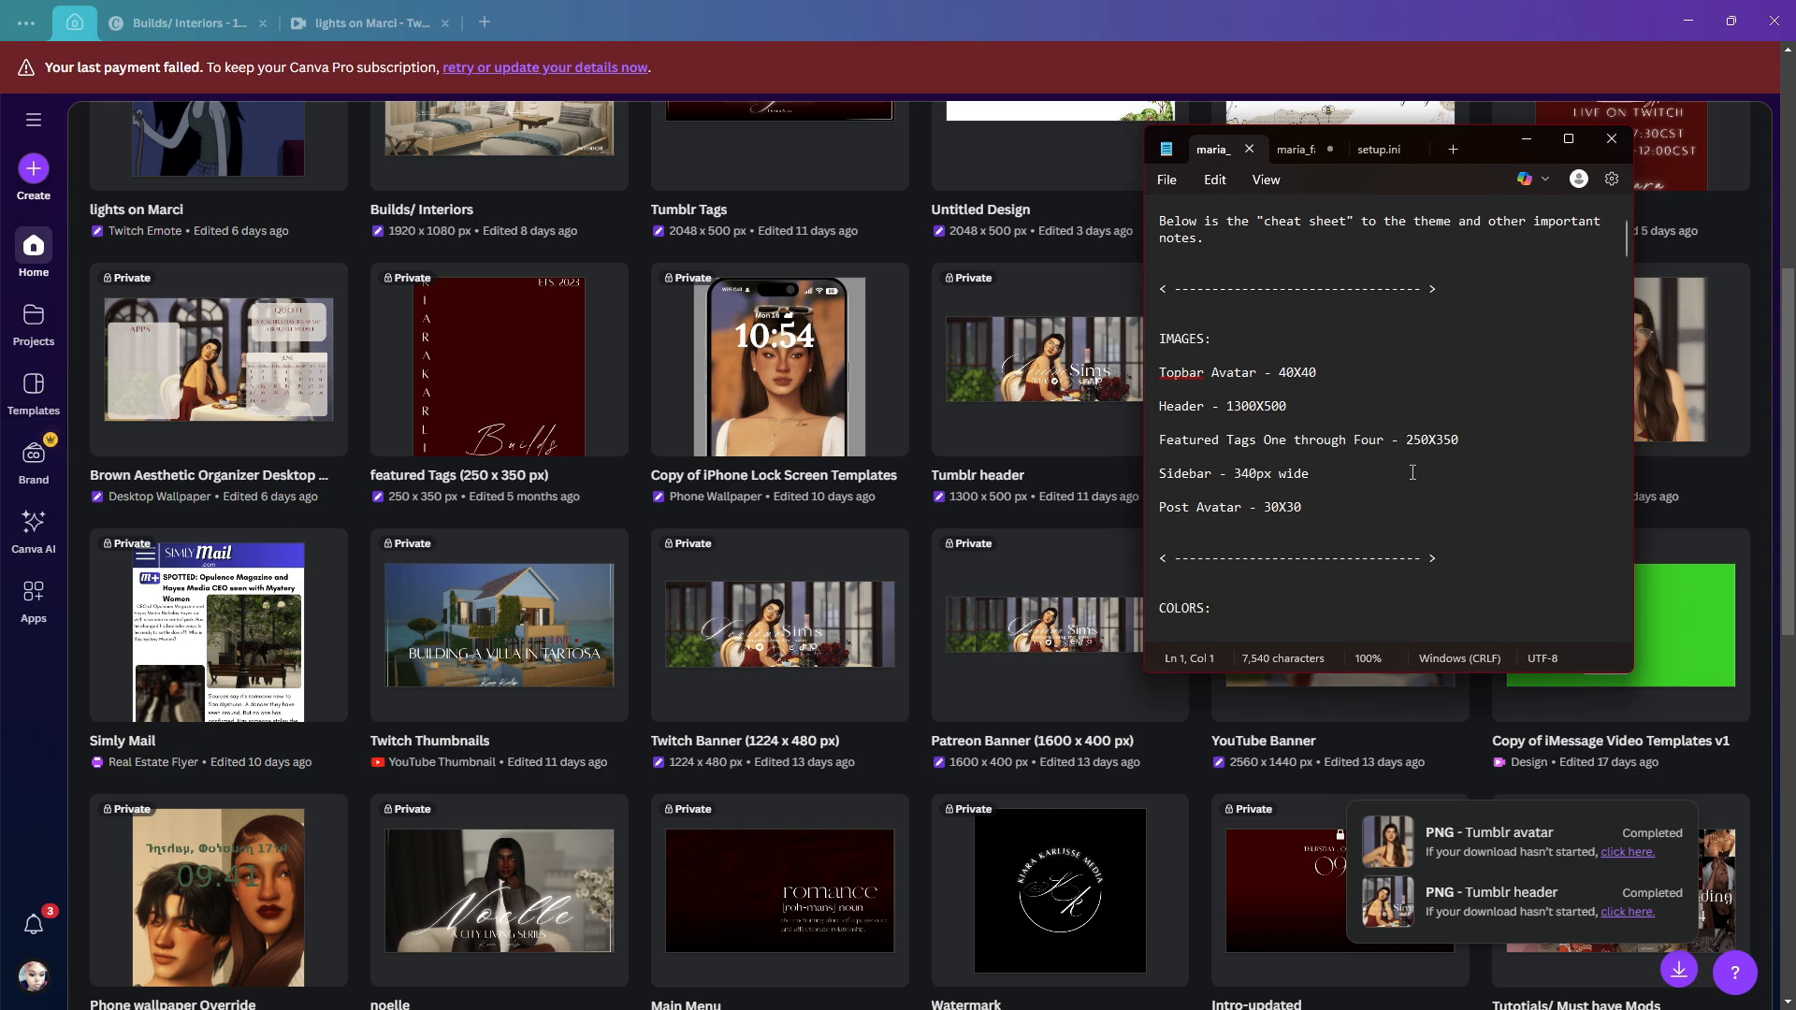
scroll(1471, 294, up, 1)
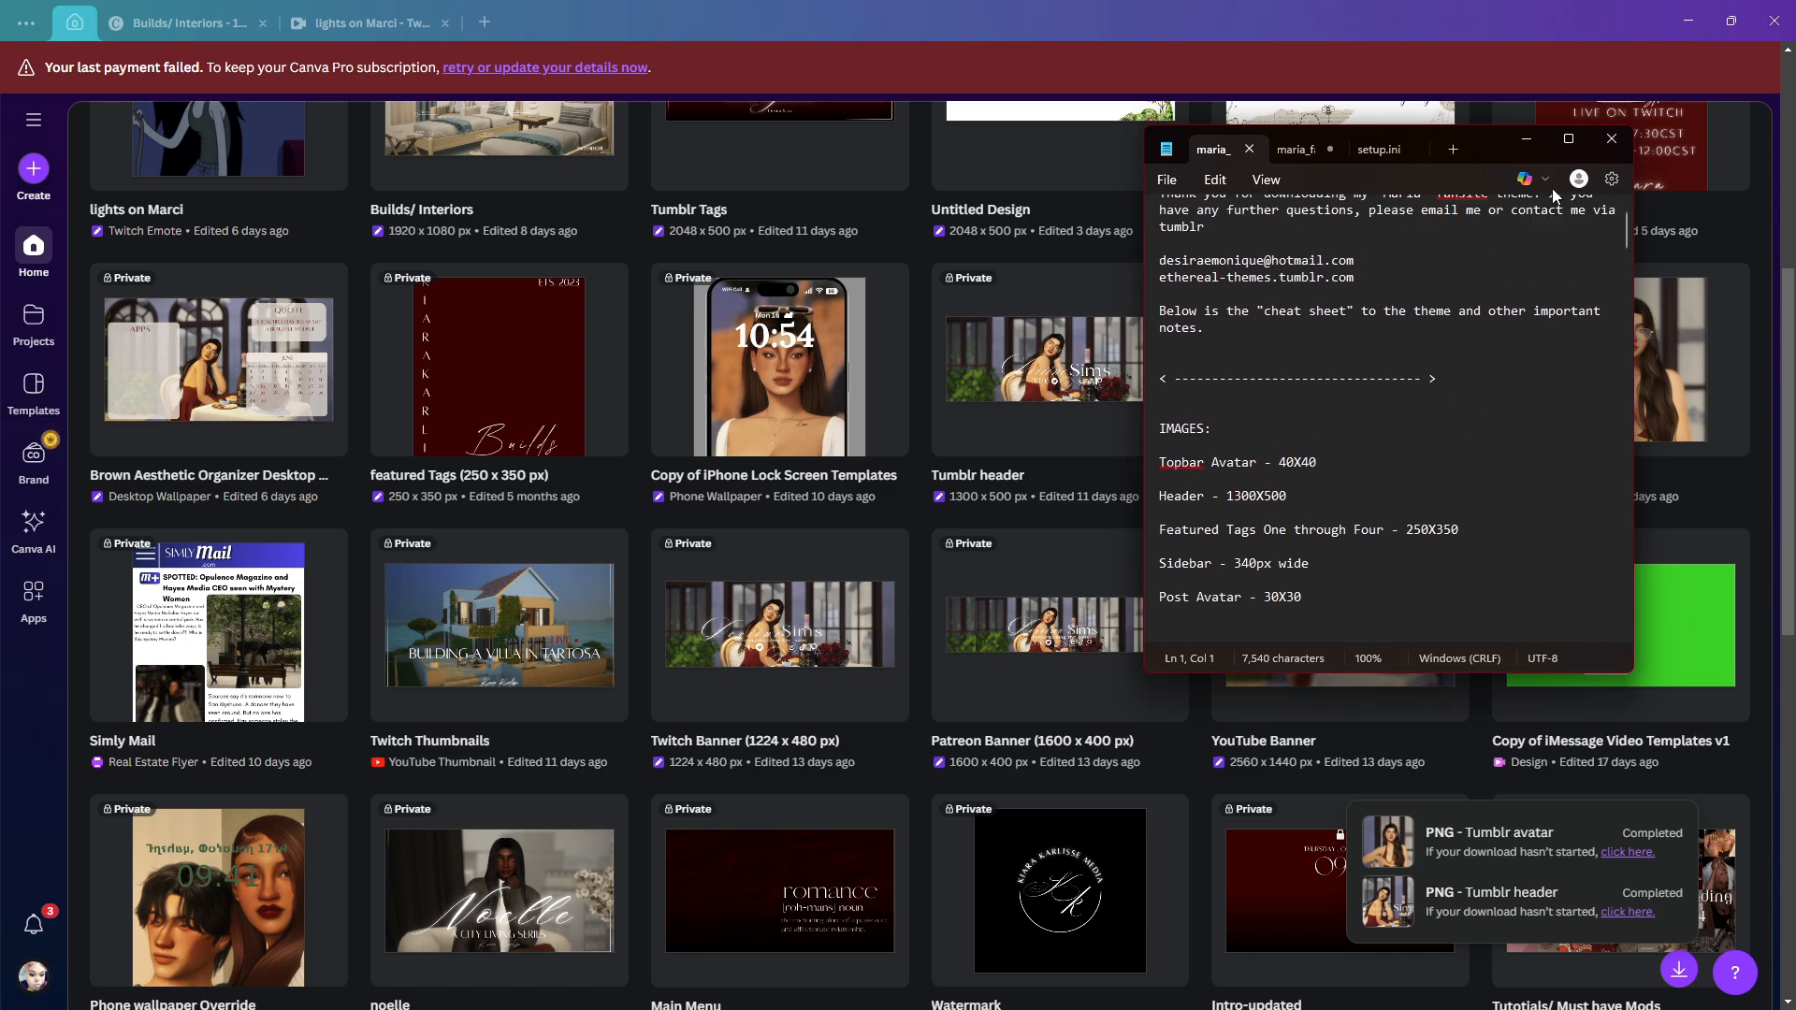
click(1519, 142)
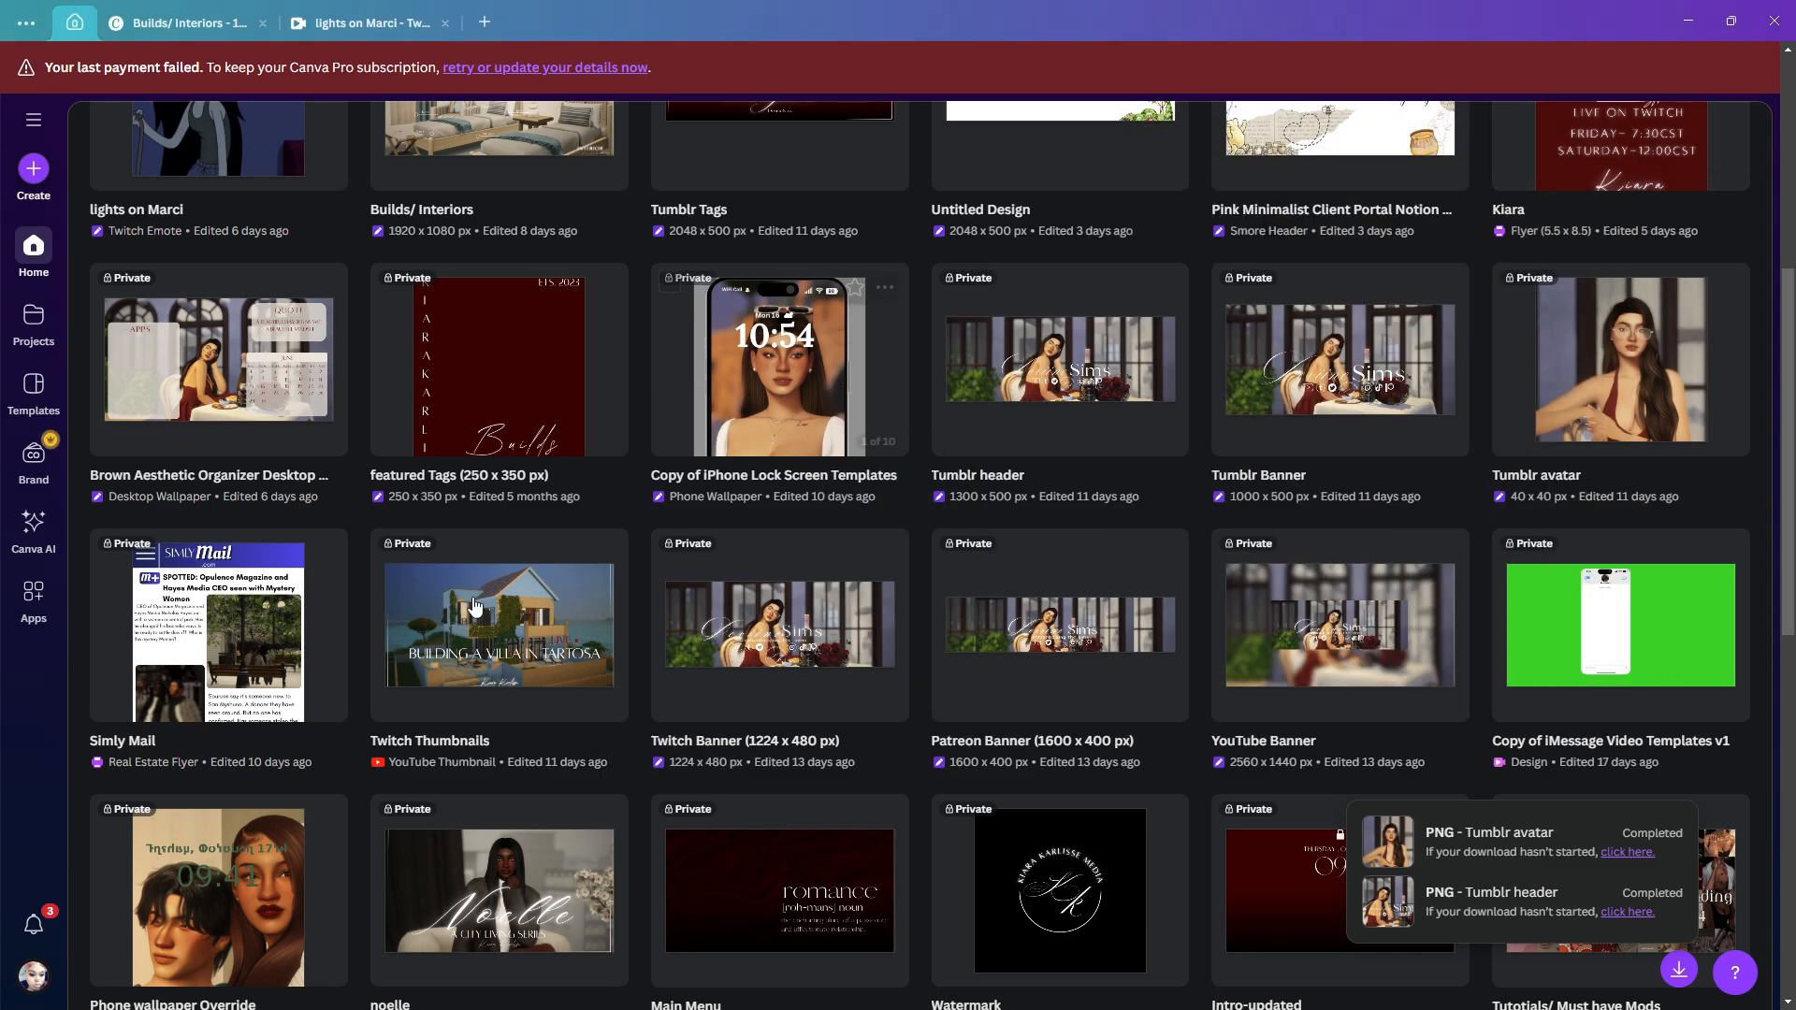
click(474, 404)
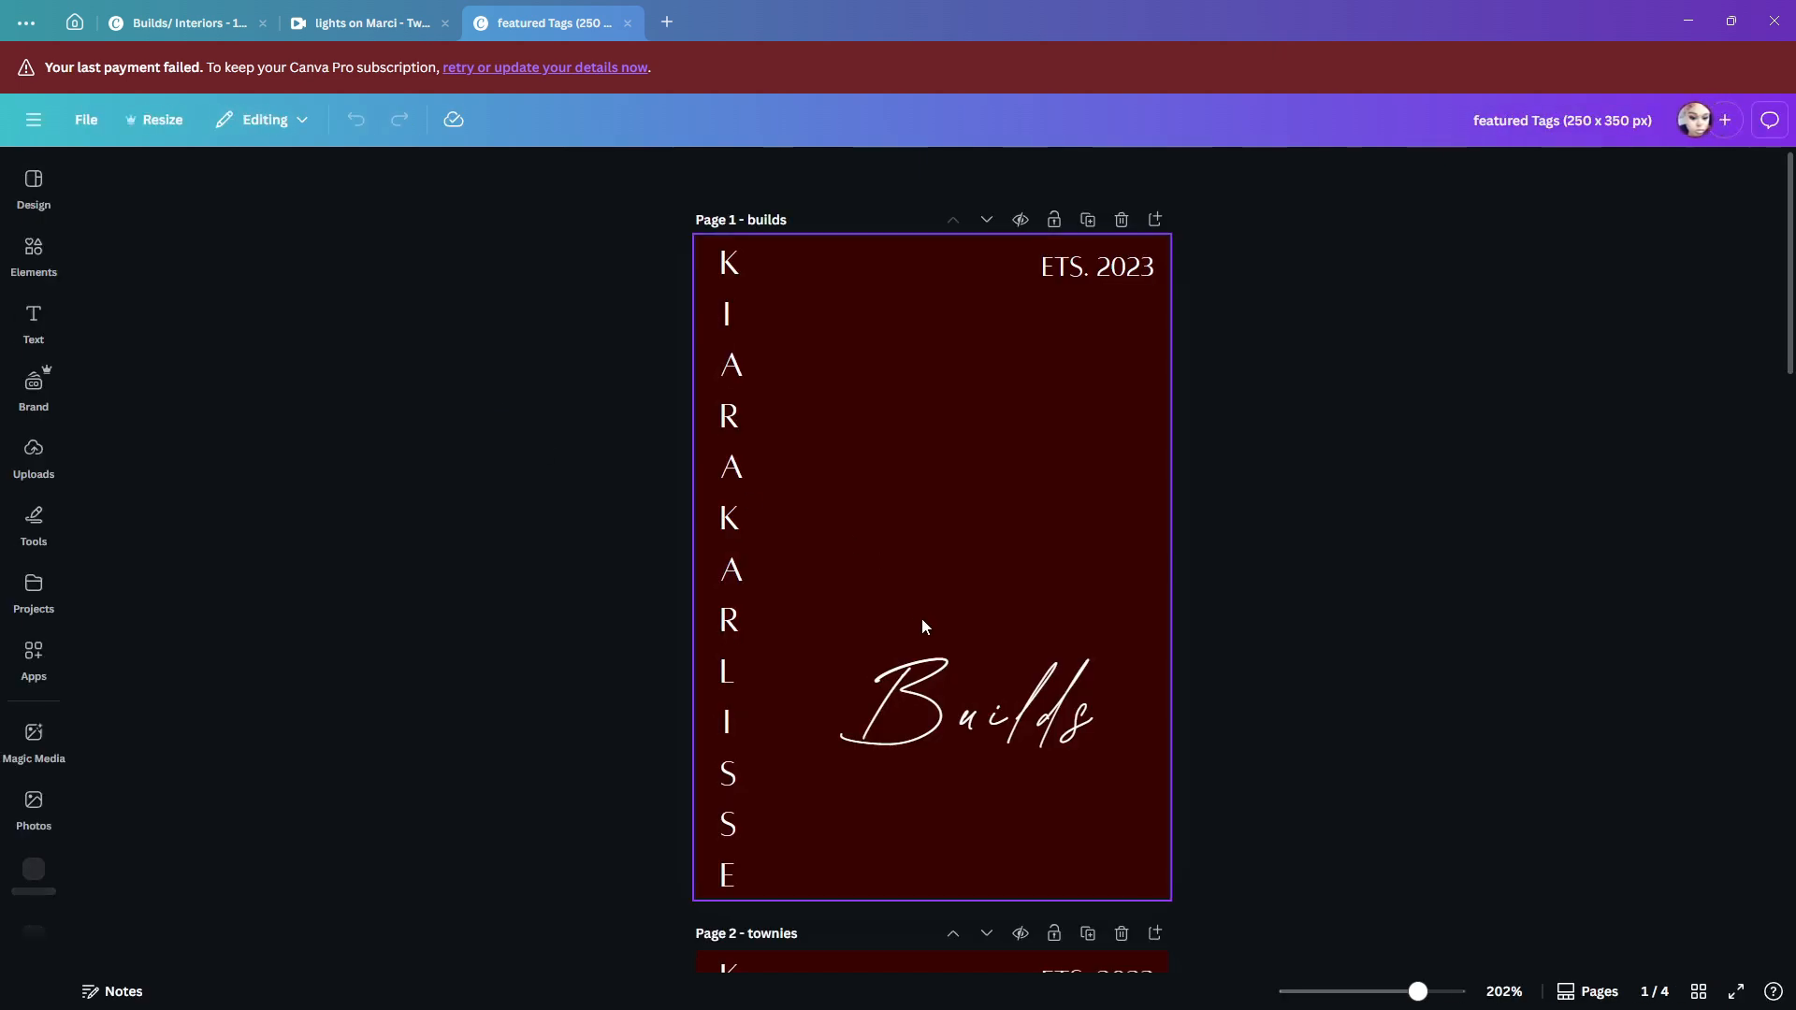
- Replace the vertical name text on the builds page with DEVIINESIMS
click(738, 700)
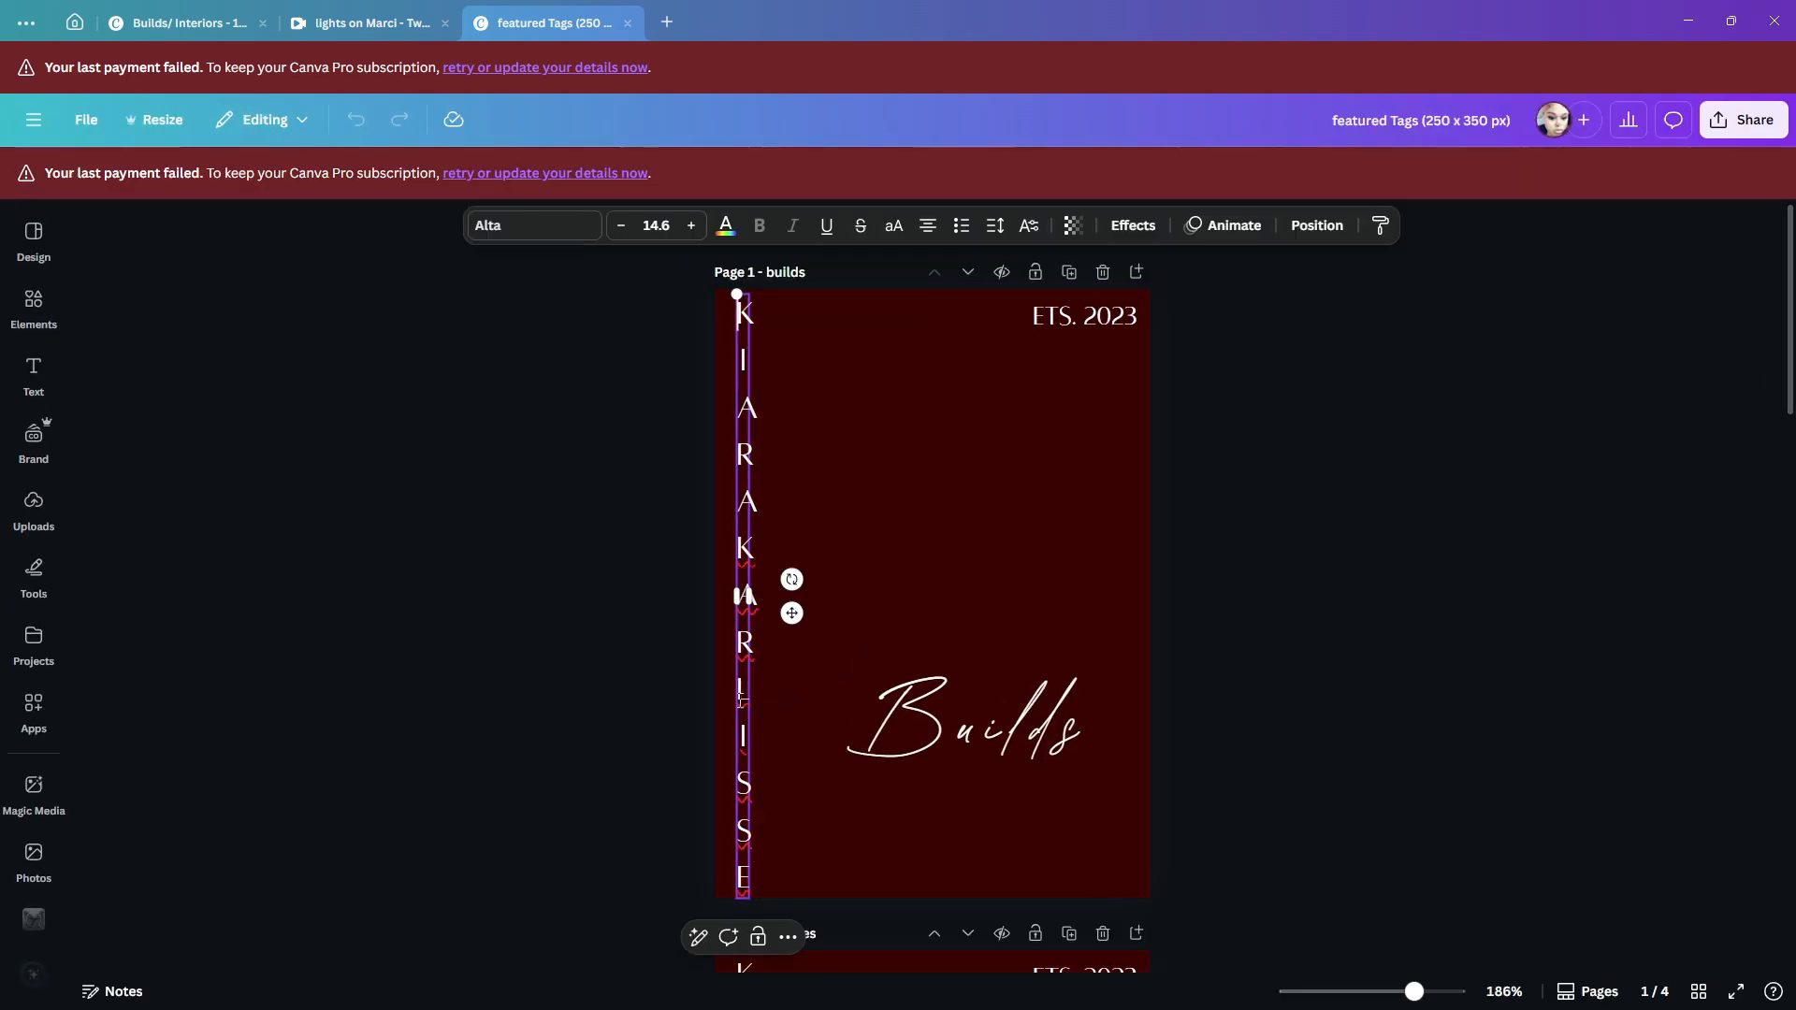
double_click(741, 697)
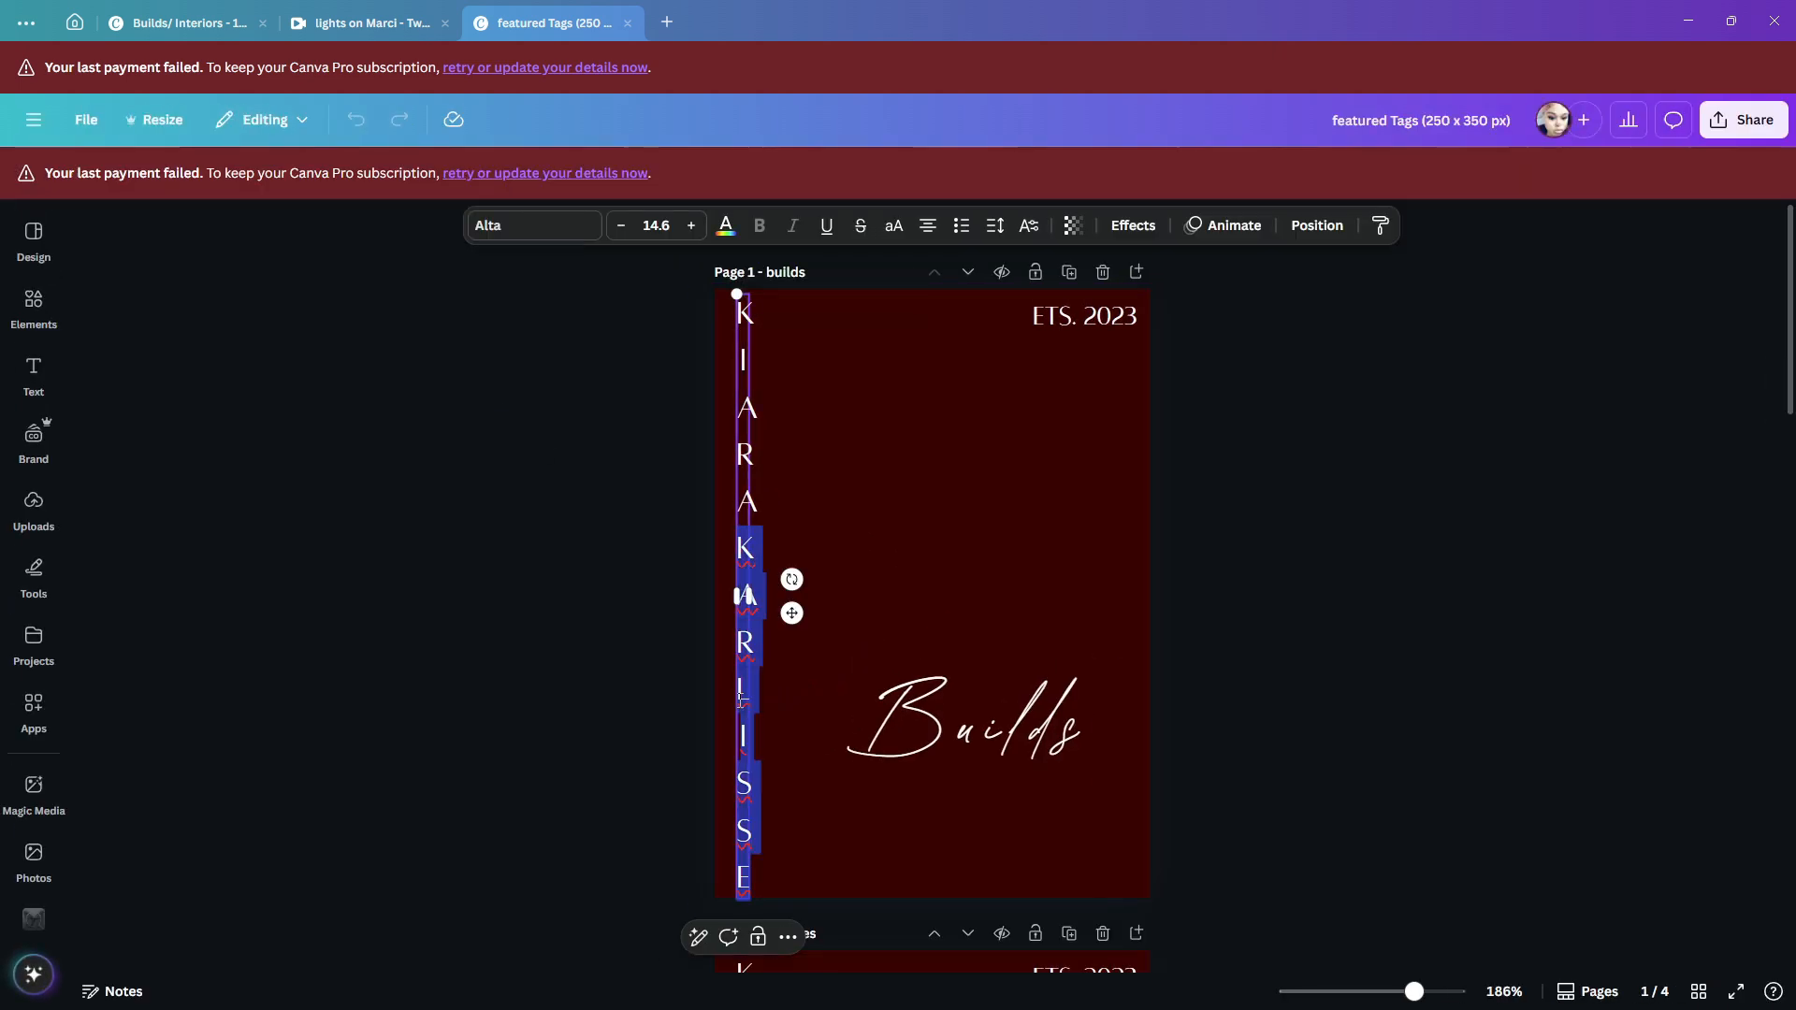
triple_click(740, 489)
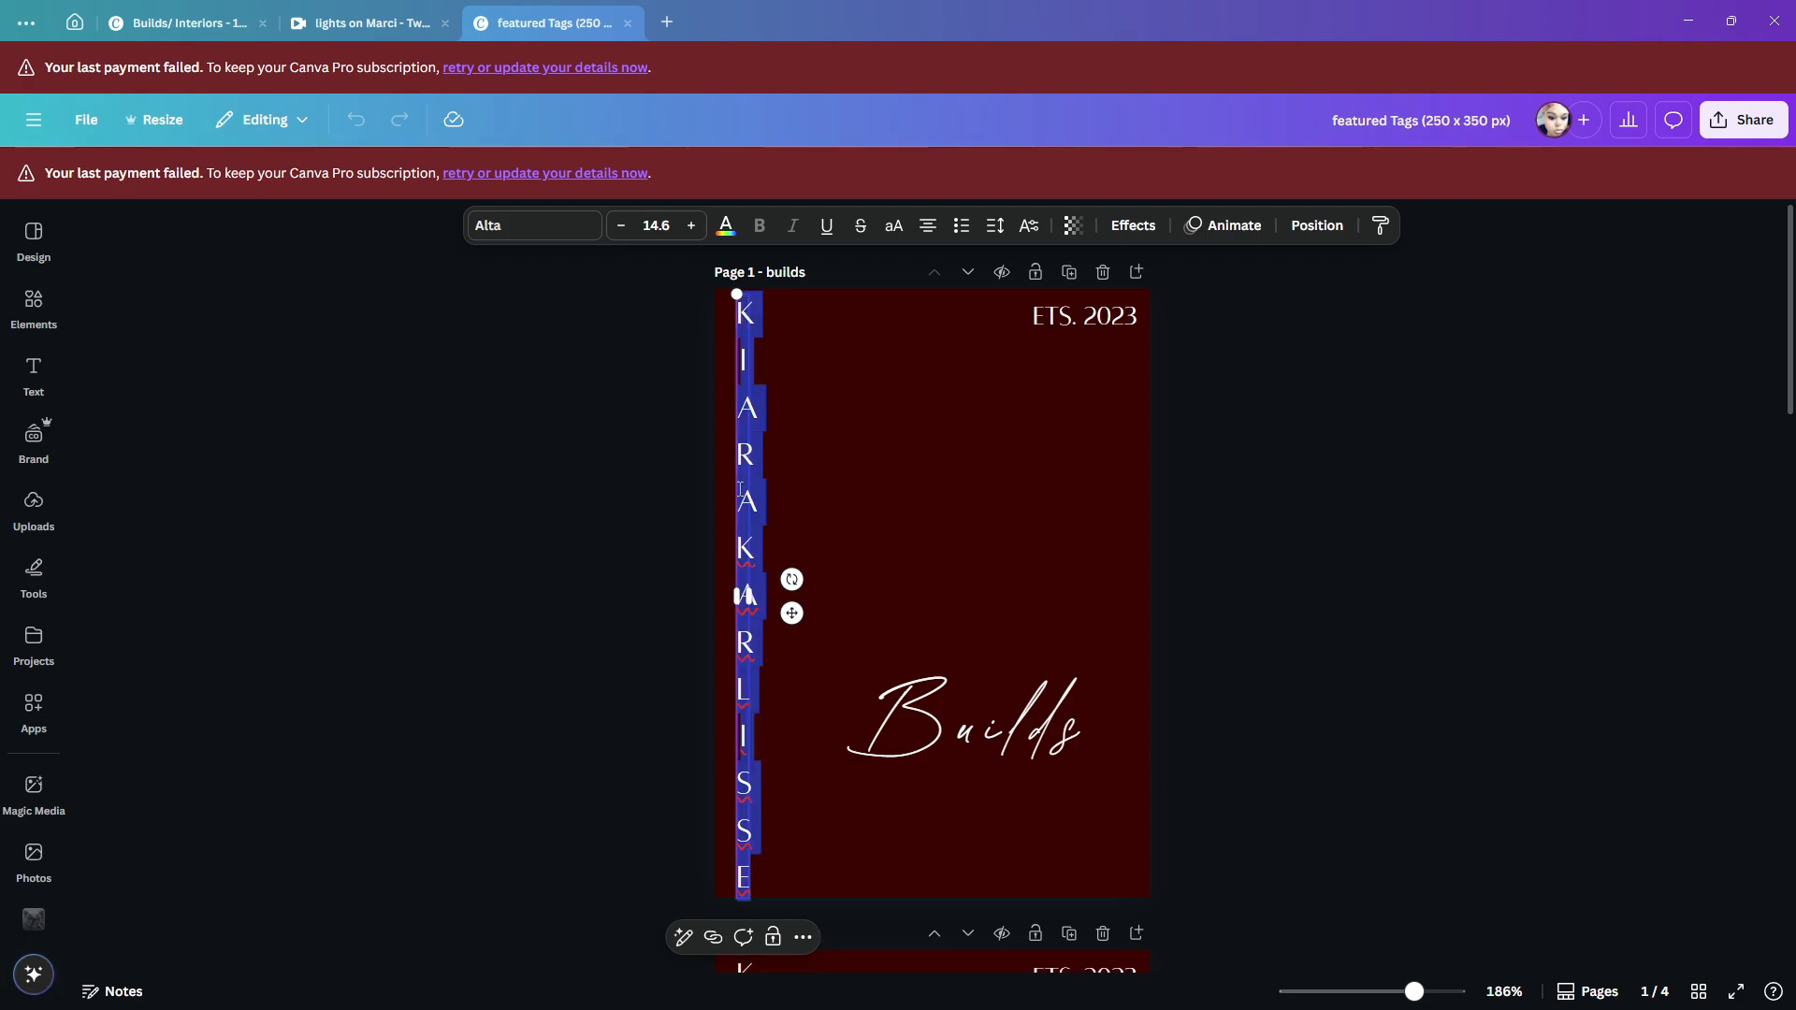
text(DEVI)
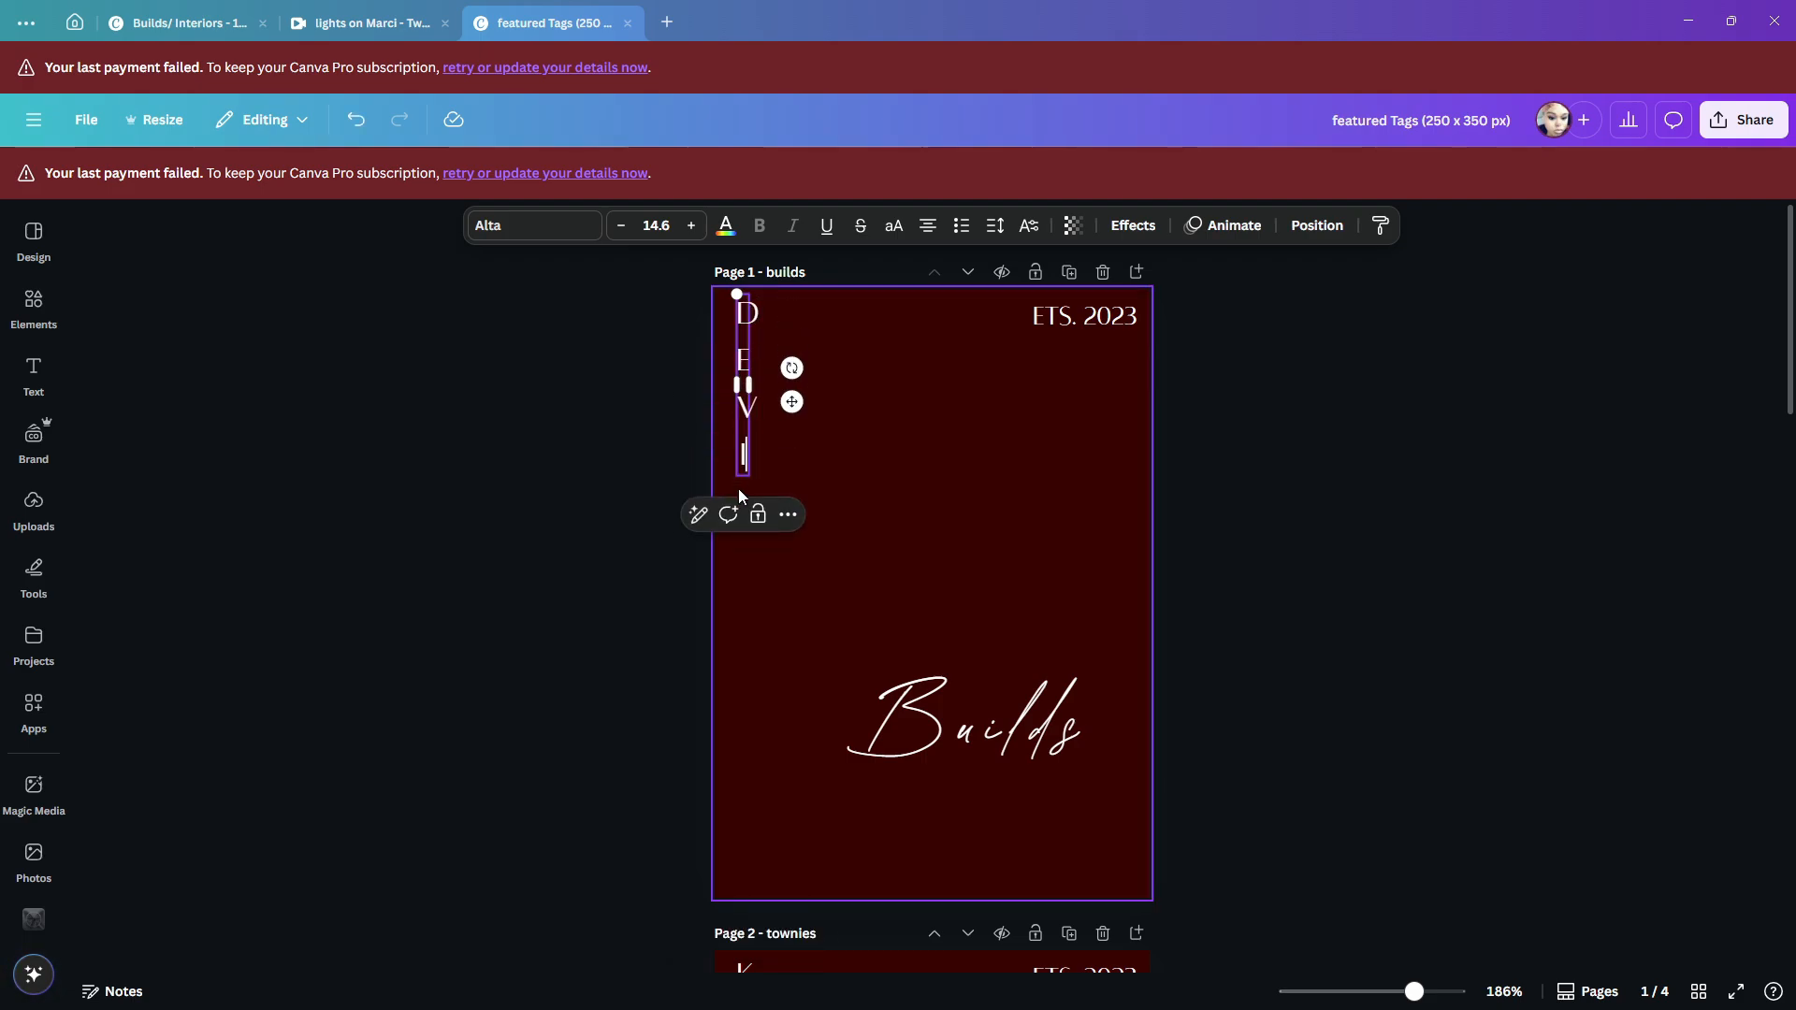
text(INESIMS)
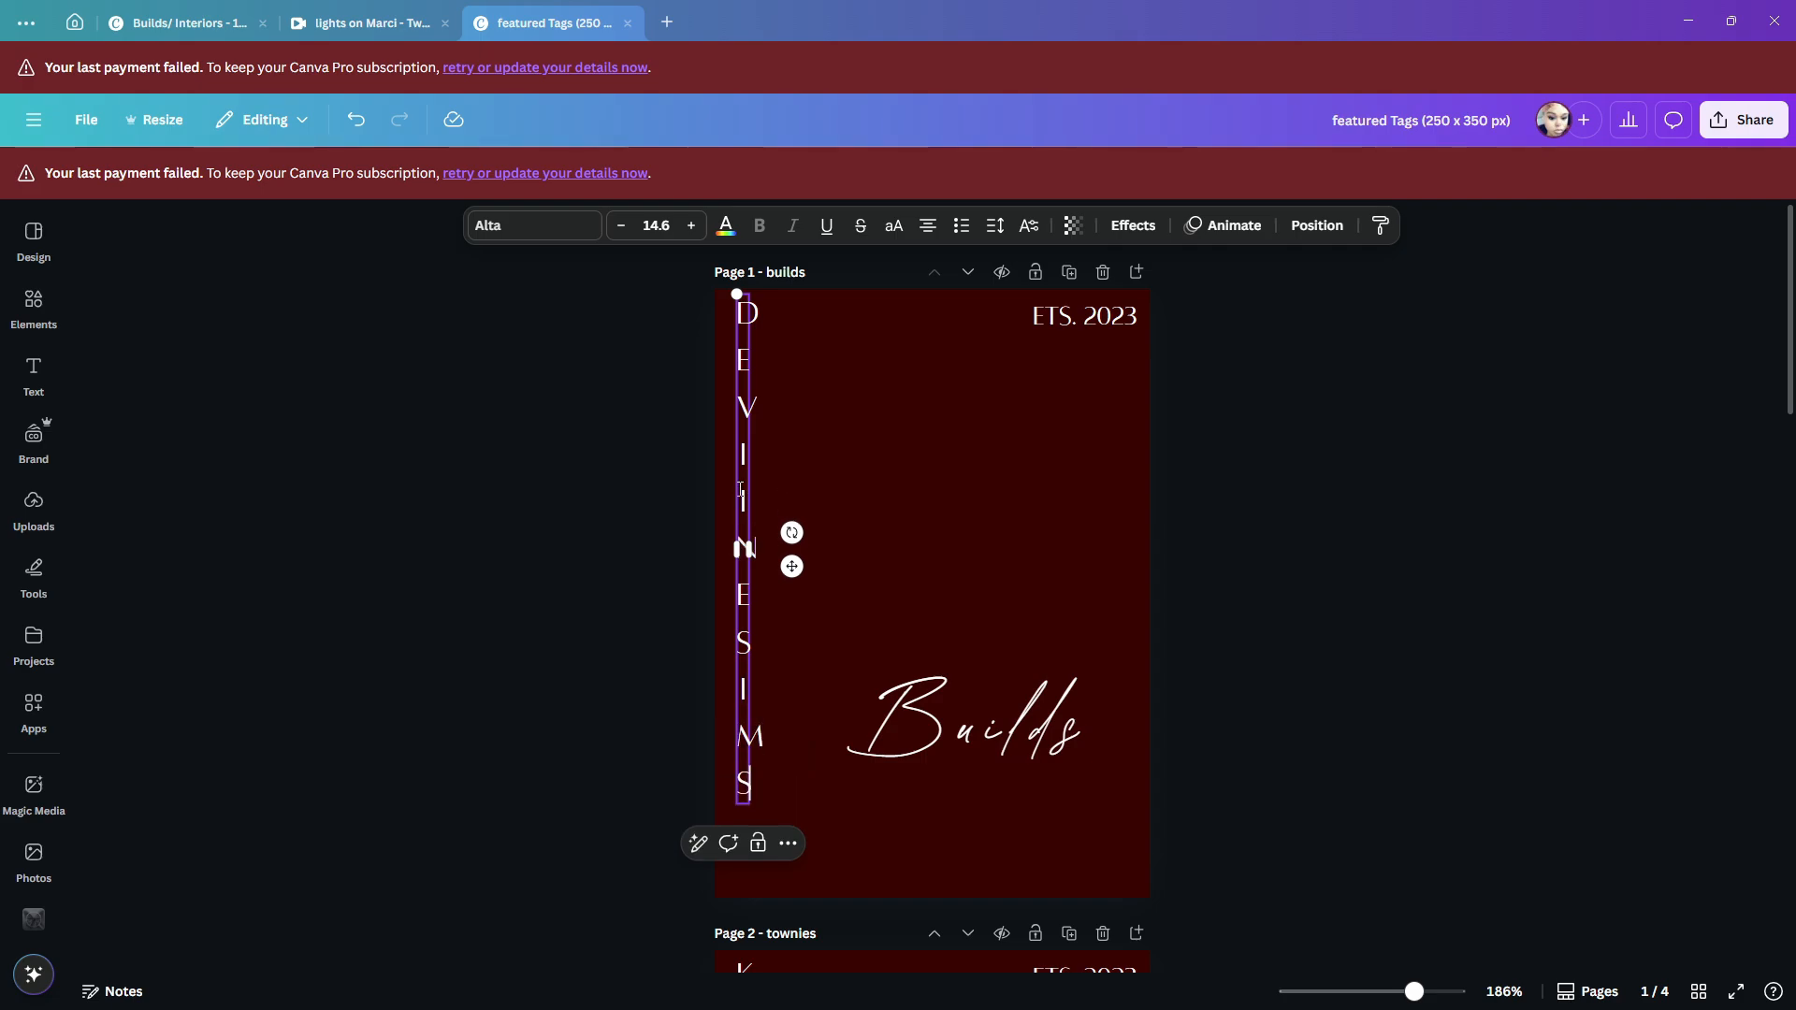
click(455, 657)
- Change the font of the Builds title to Westonia, browse the other available fonts and go back to the Canva home page
click(985, 732)
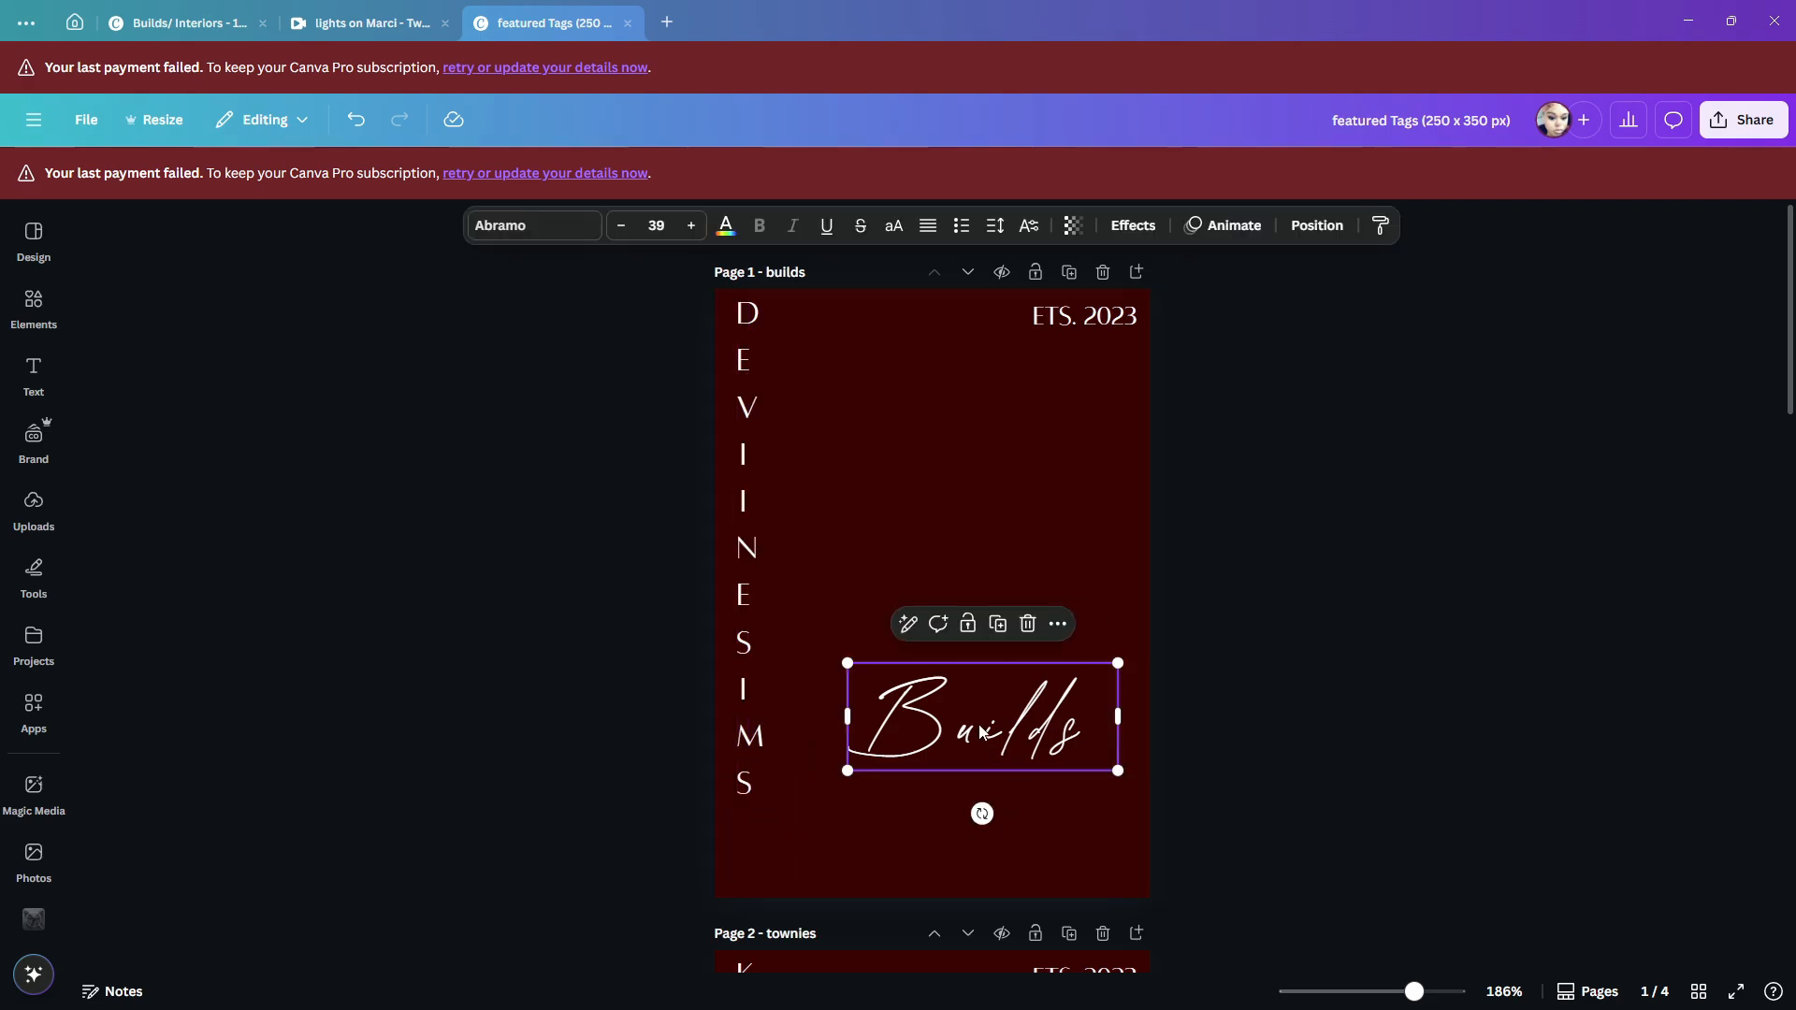
click(981, 725)
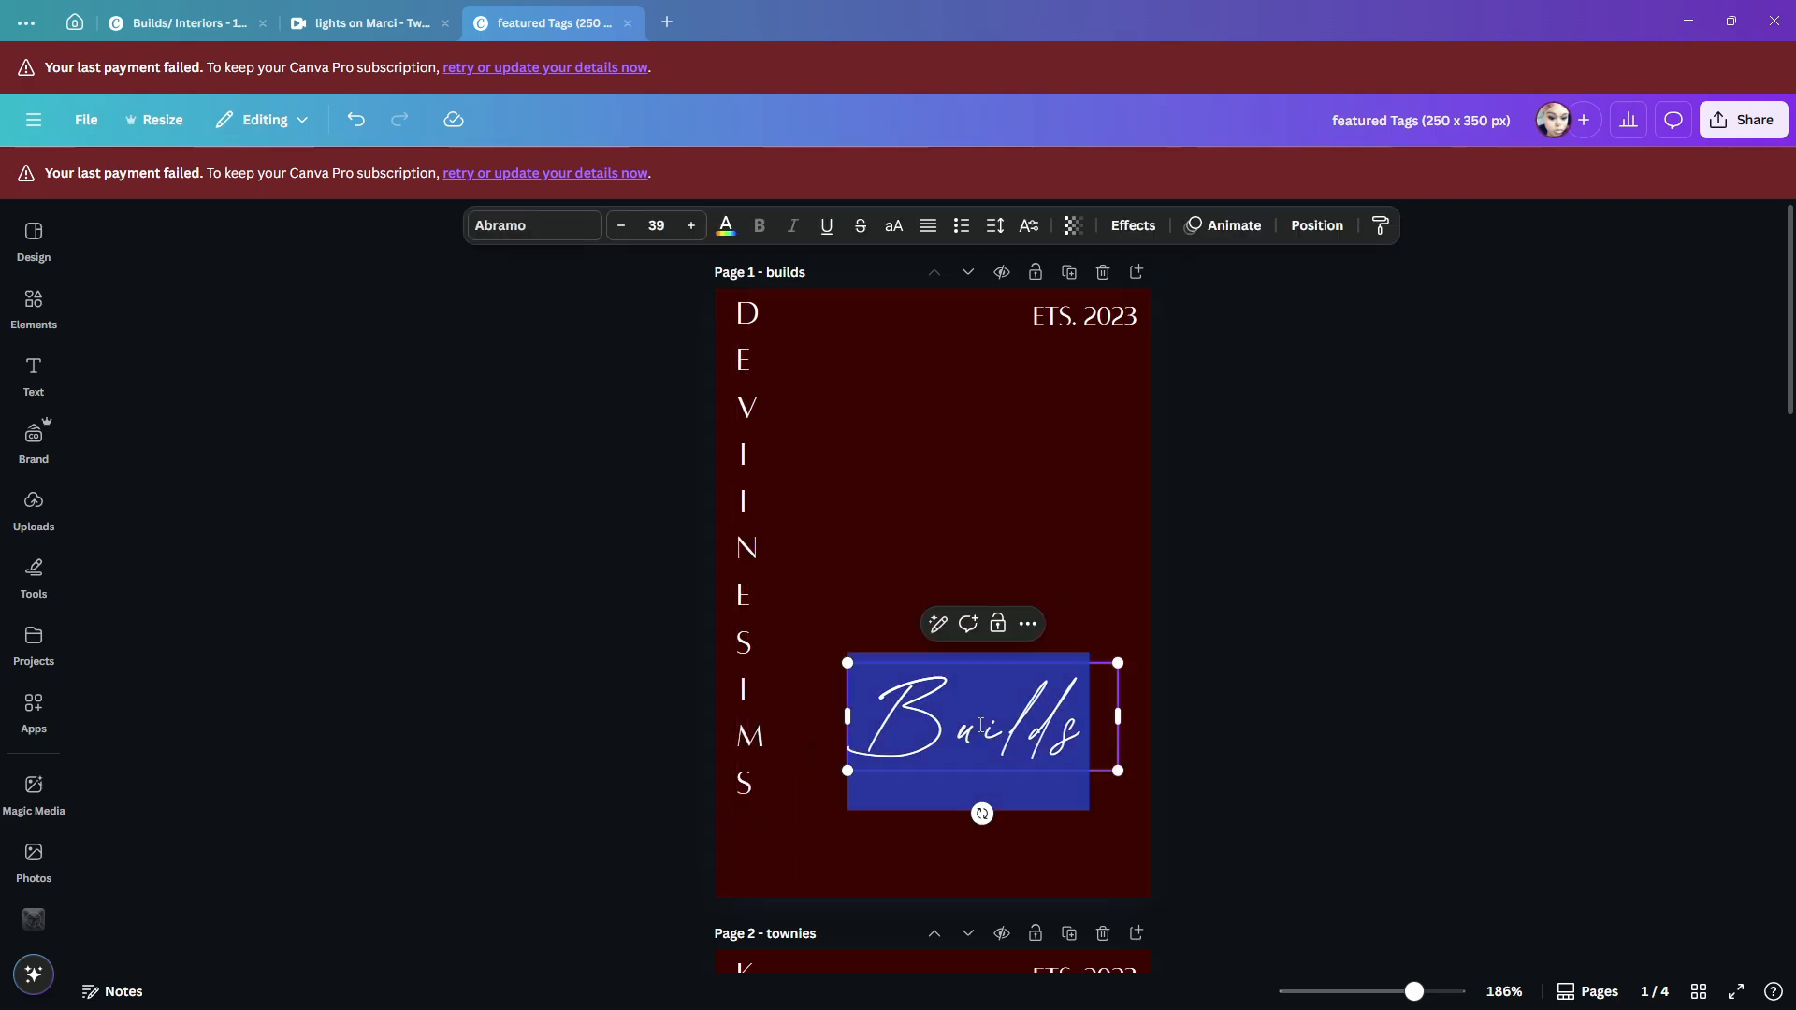
click(499, 229)
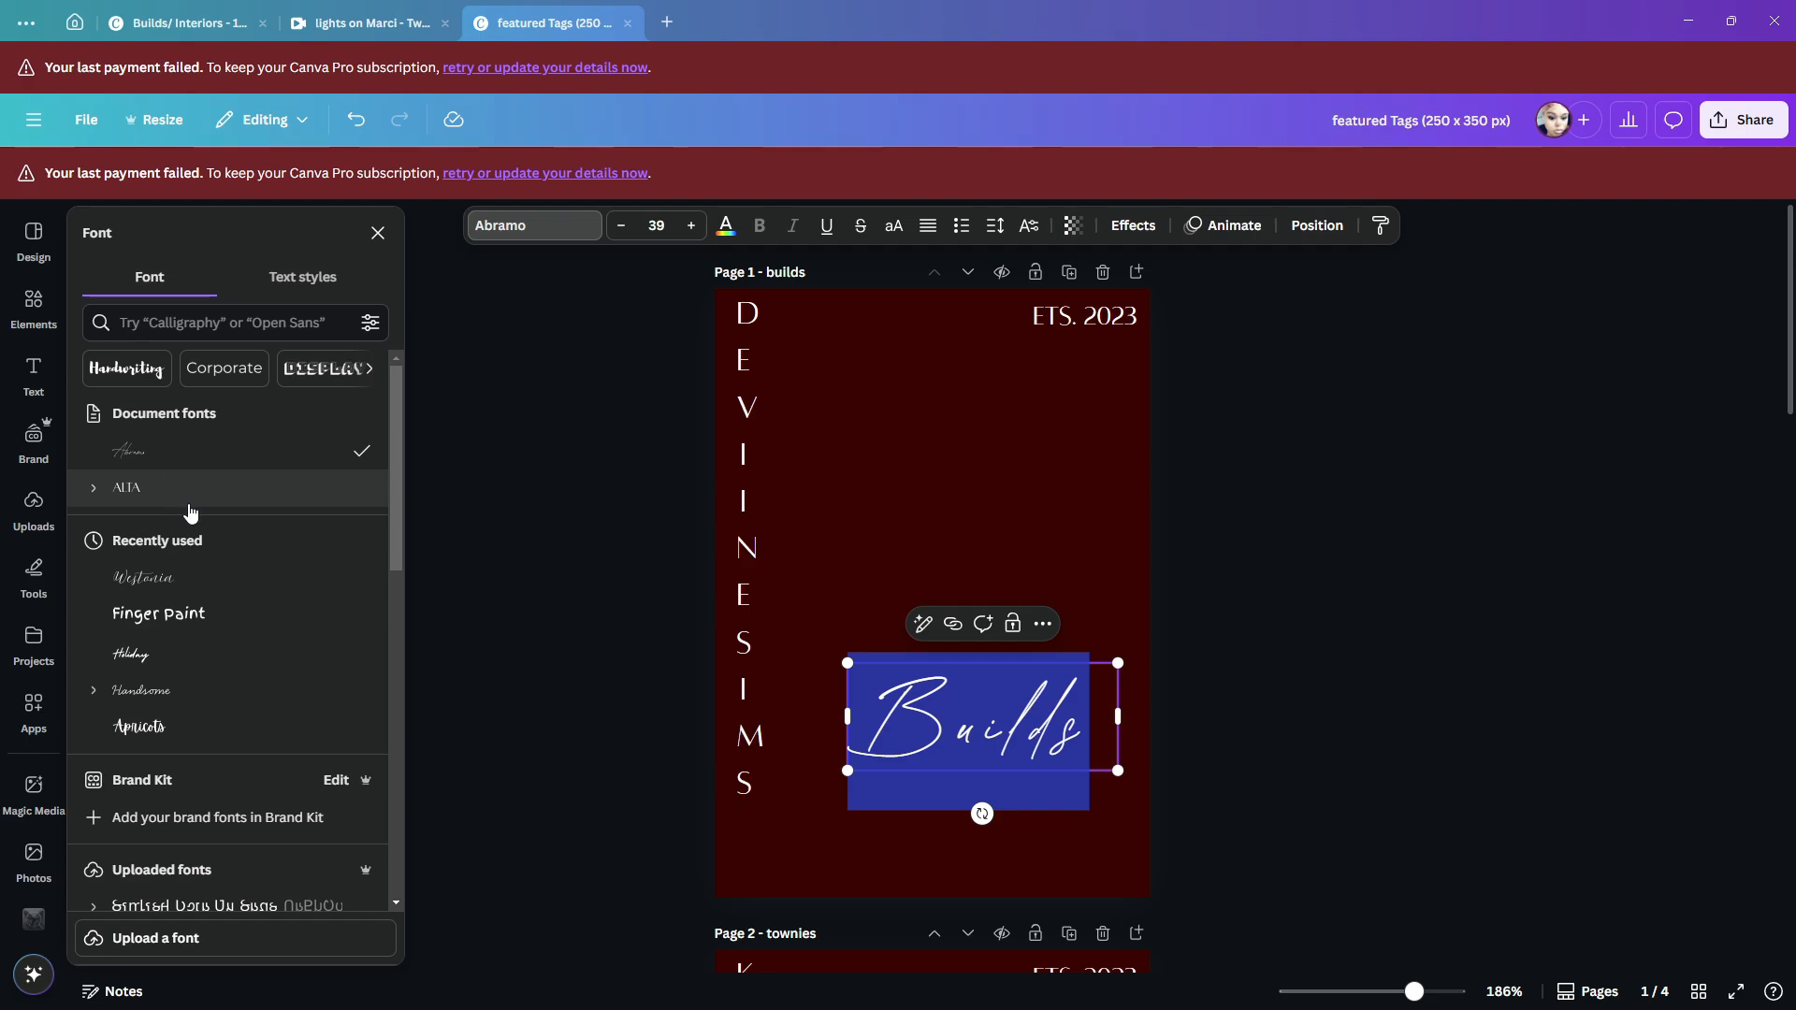
click(184, 589)
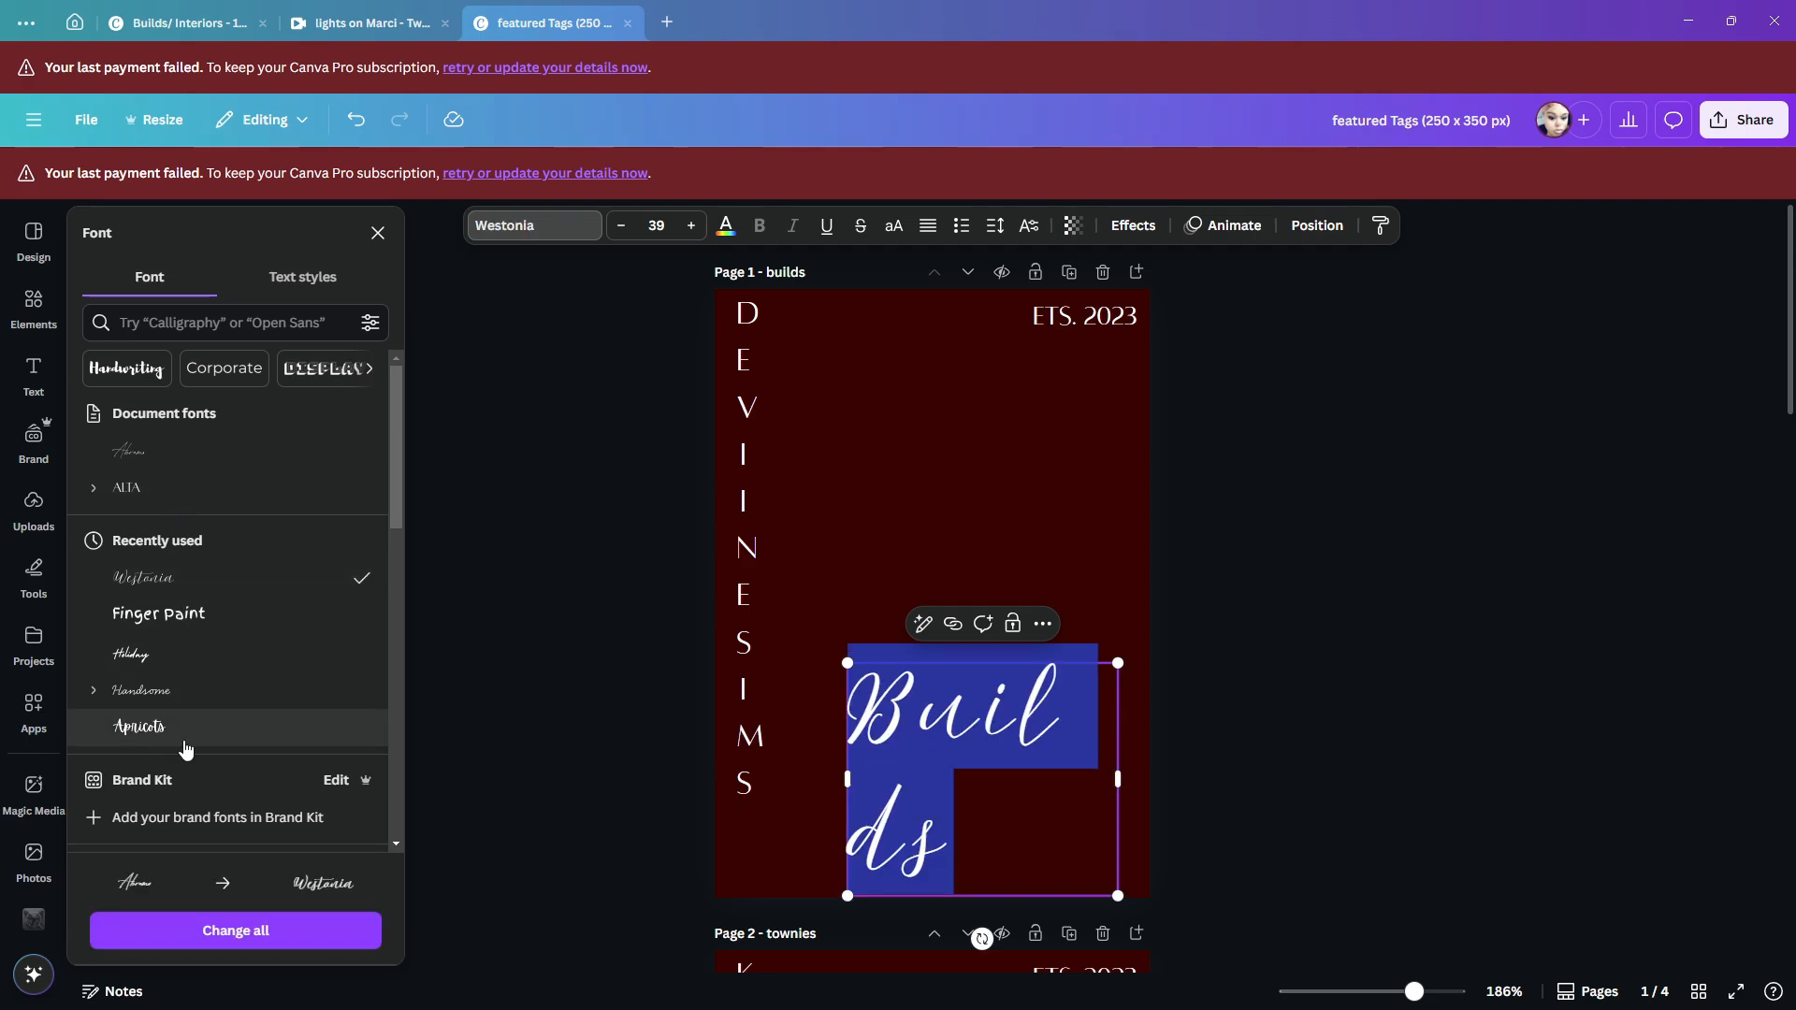
scroll(185, 748, down, 5)
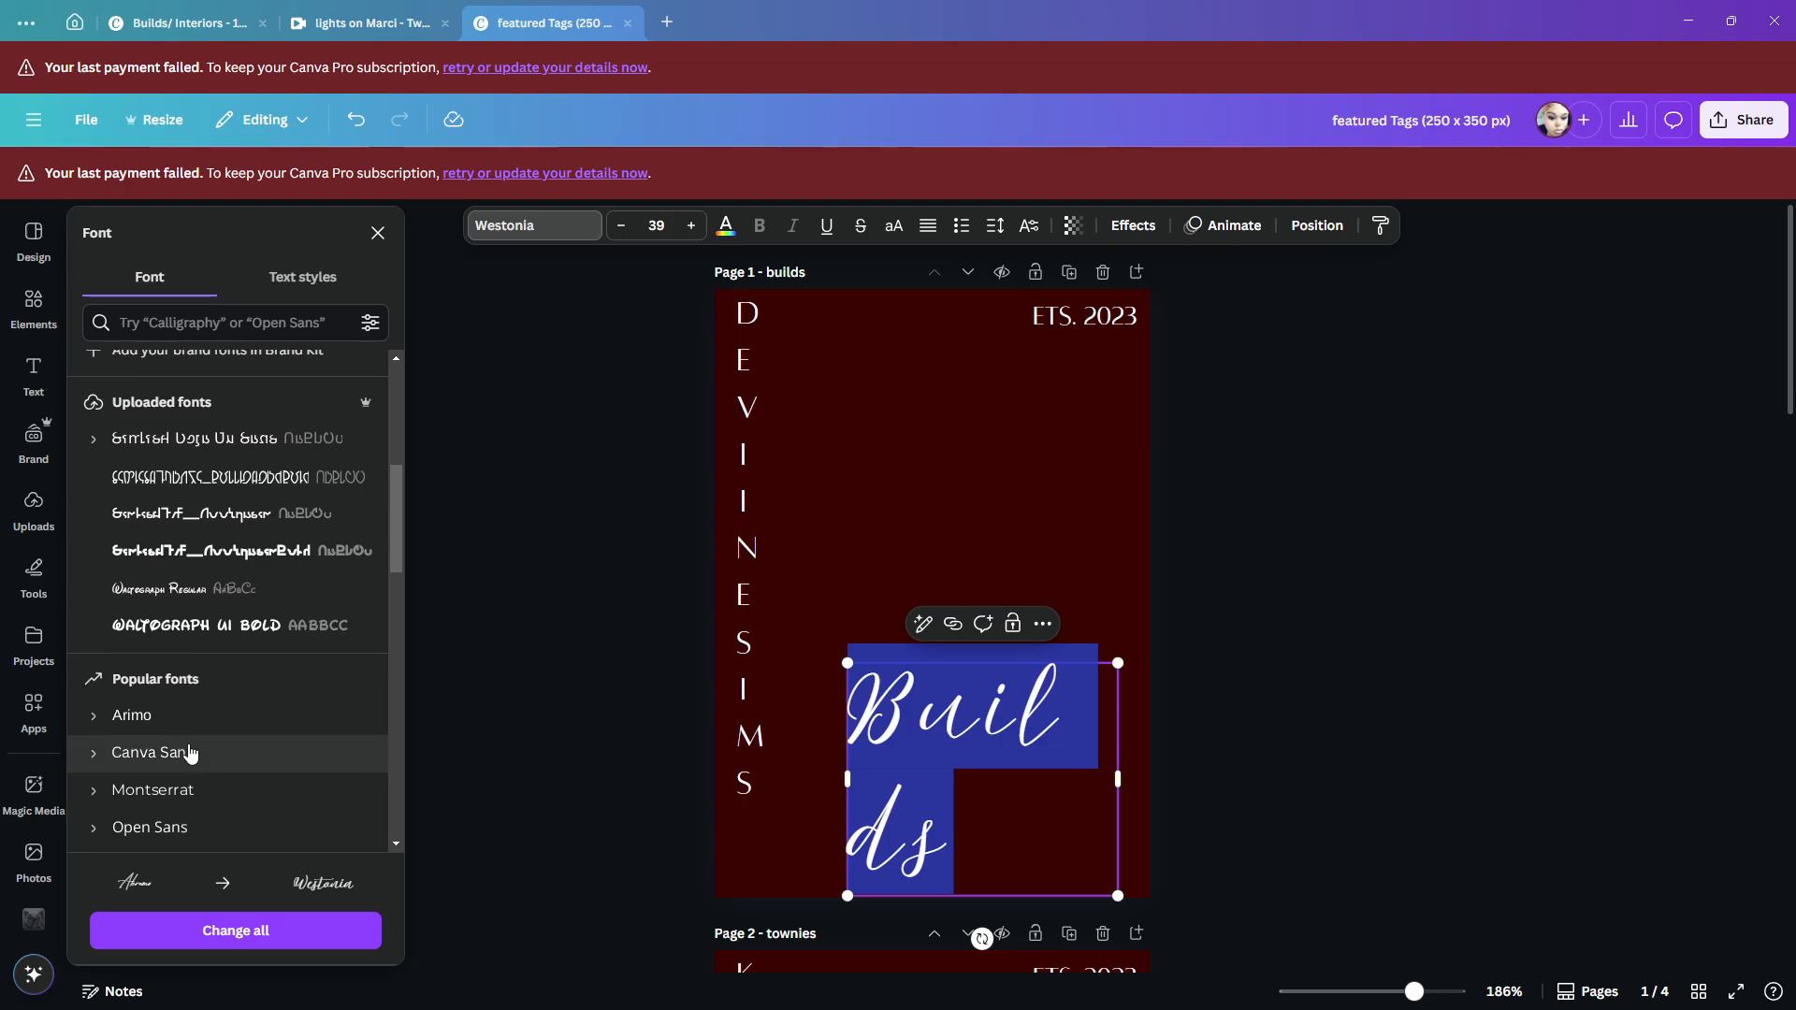
scroll(187, 753, down, 6)
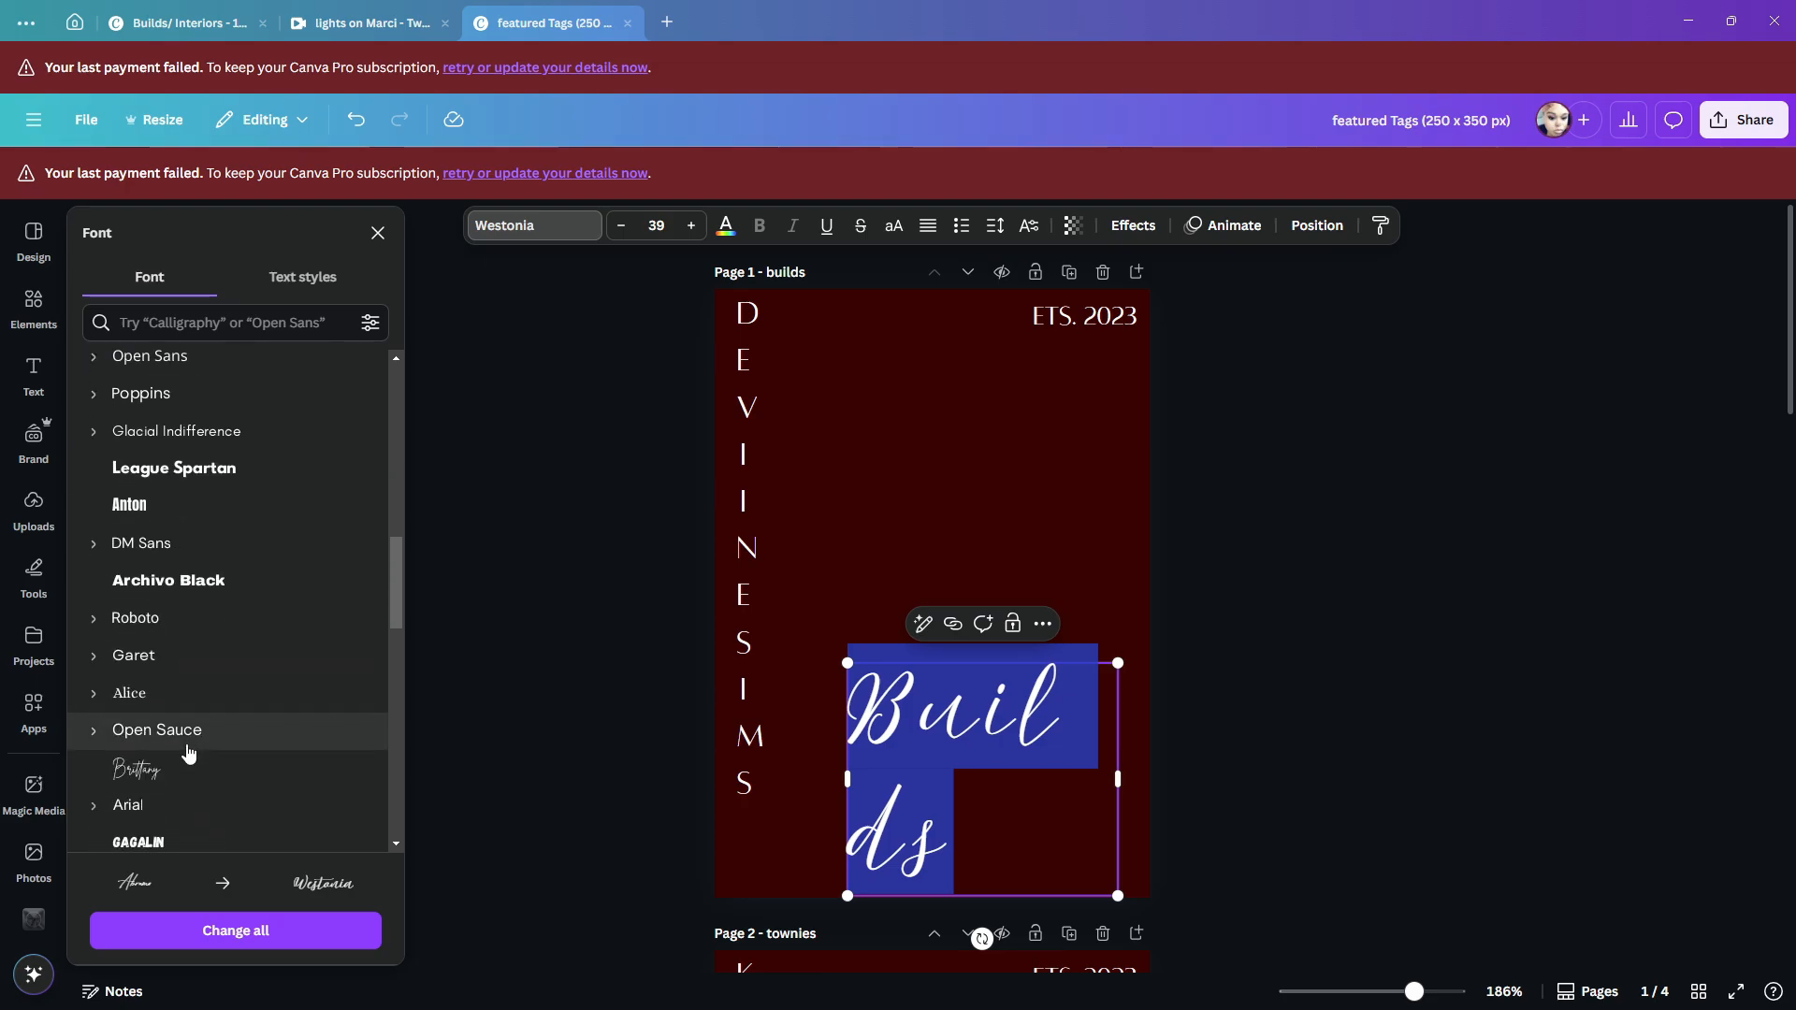
scroll(188, 754, down, 3)
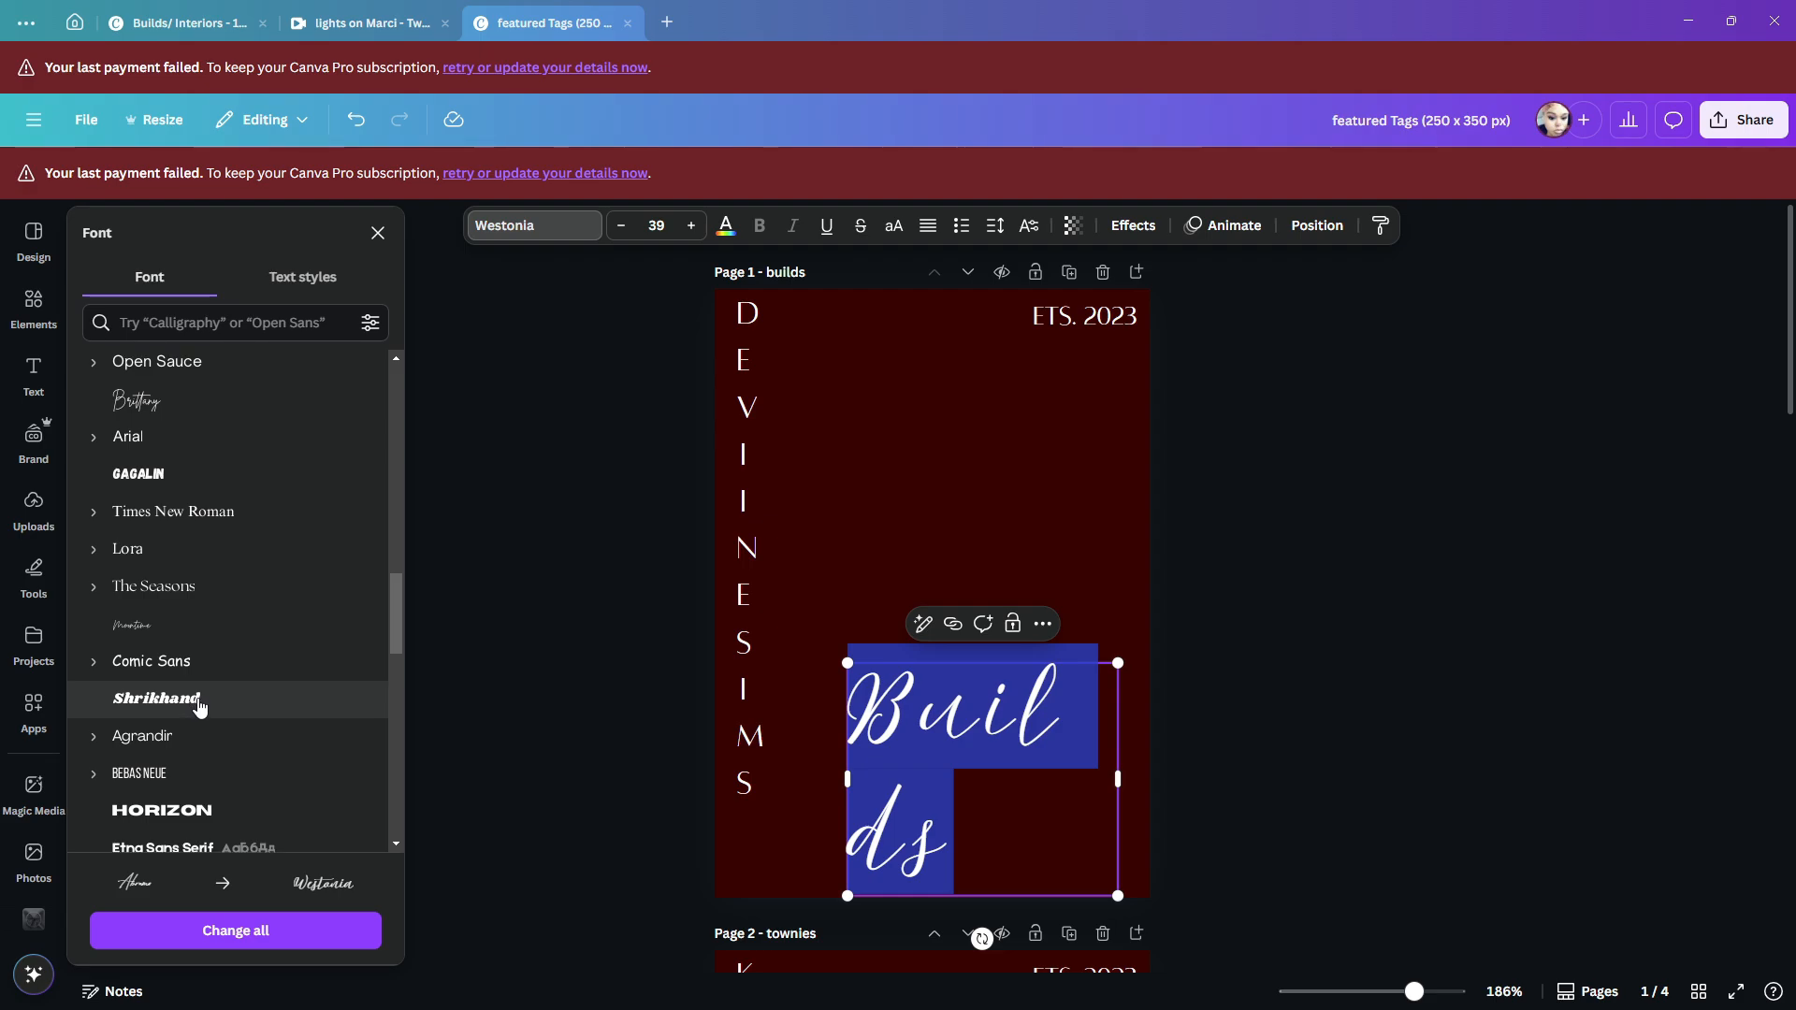
scroll(193, 698, up, 3)
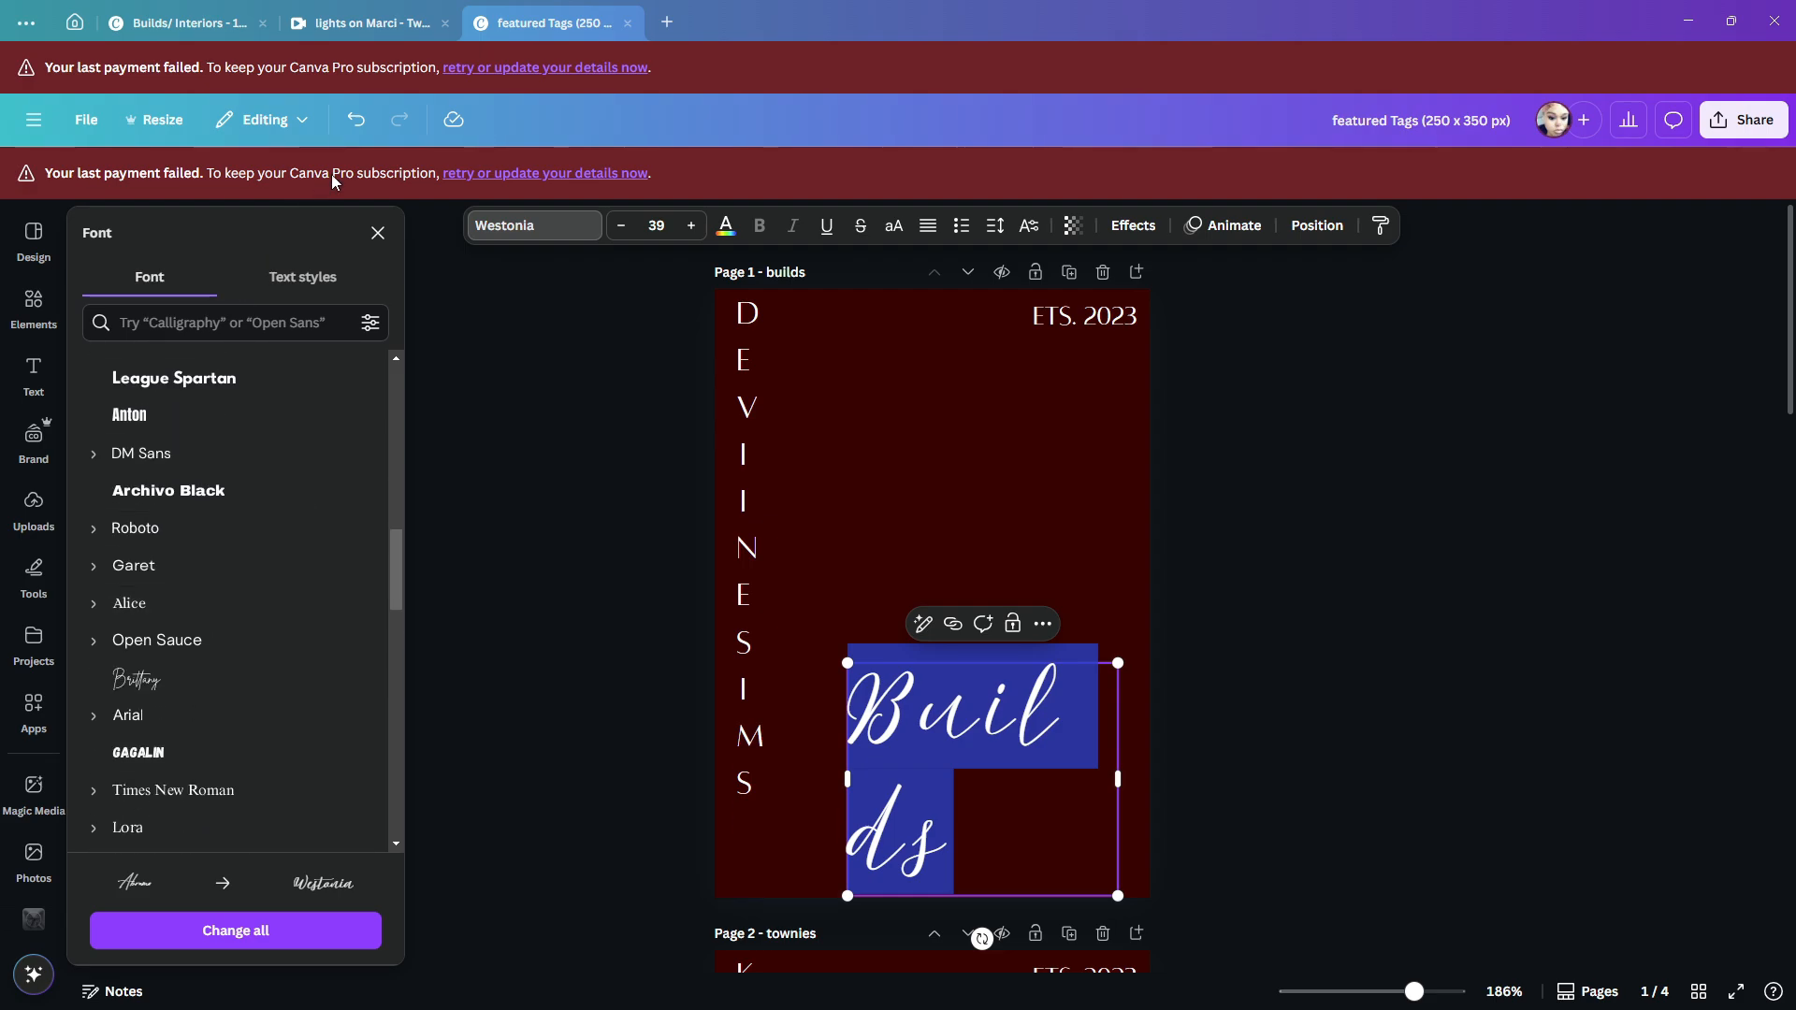
click(75, 21)
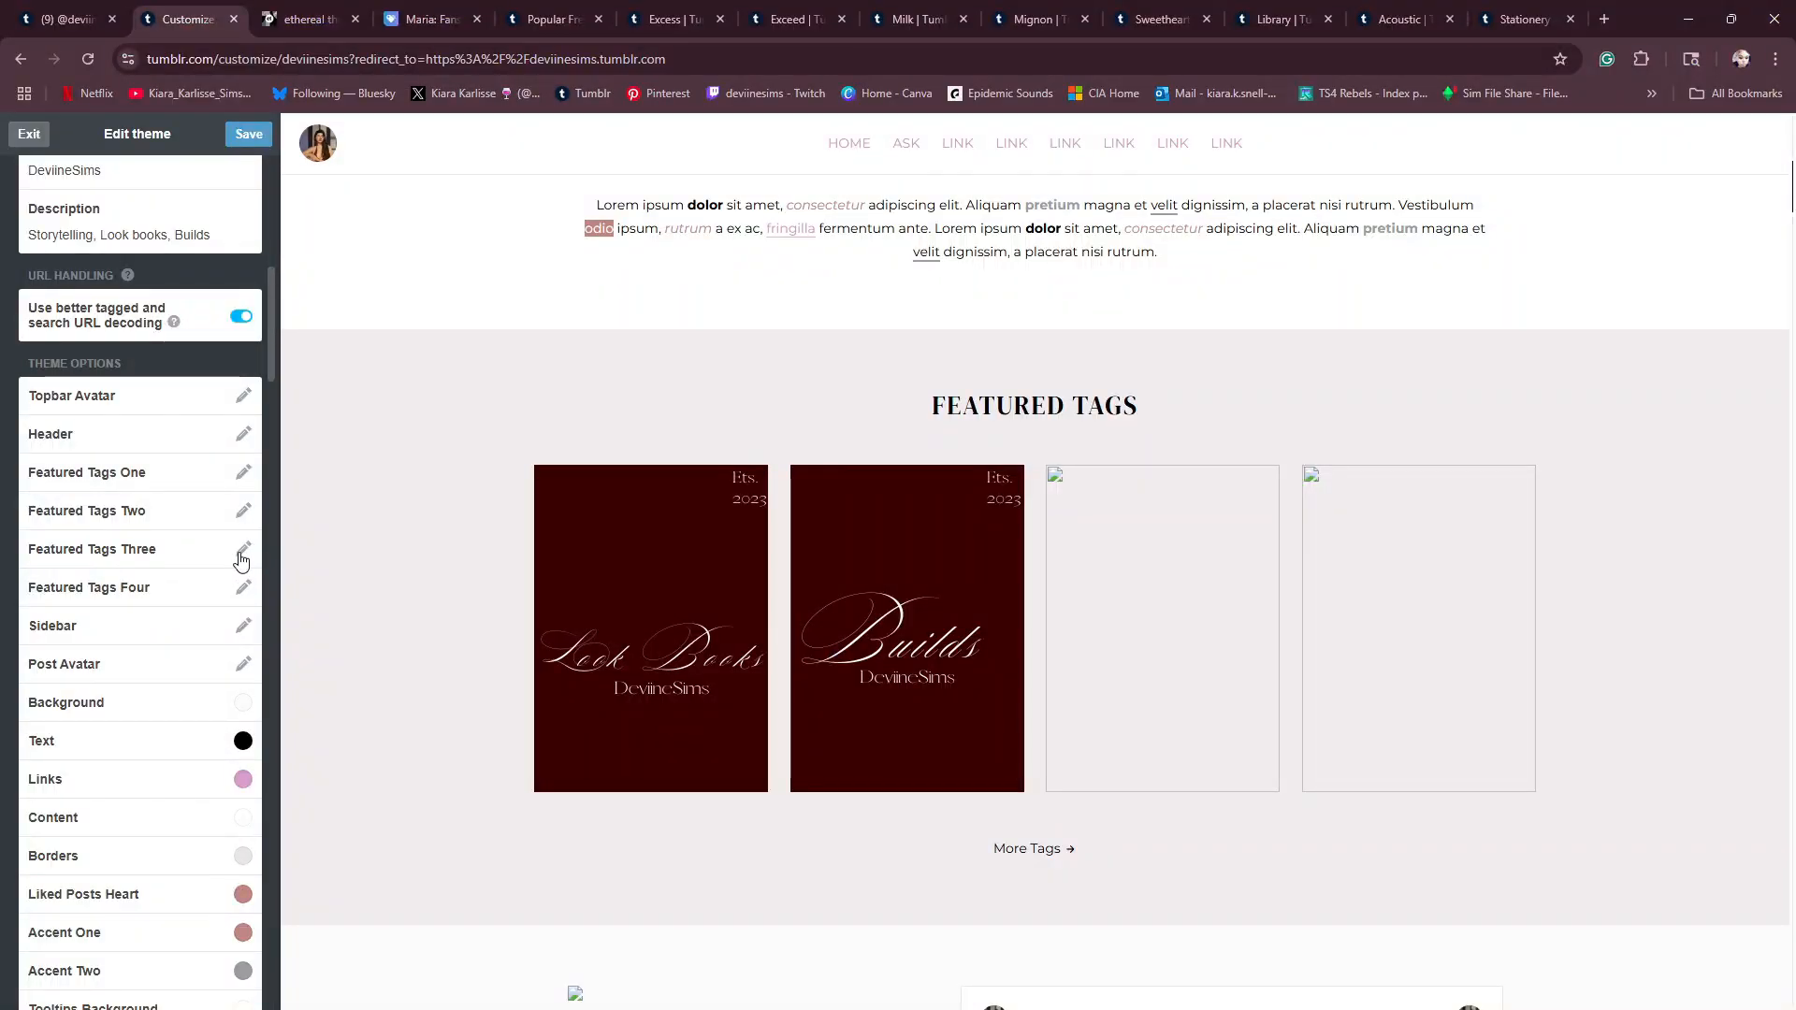
- In the Tumblr theme editor, set Featured Tags Three to the townies PNG from the featured Tags (250 x 350 px) folder
click(243, 549)
click(309, 550)
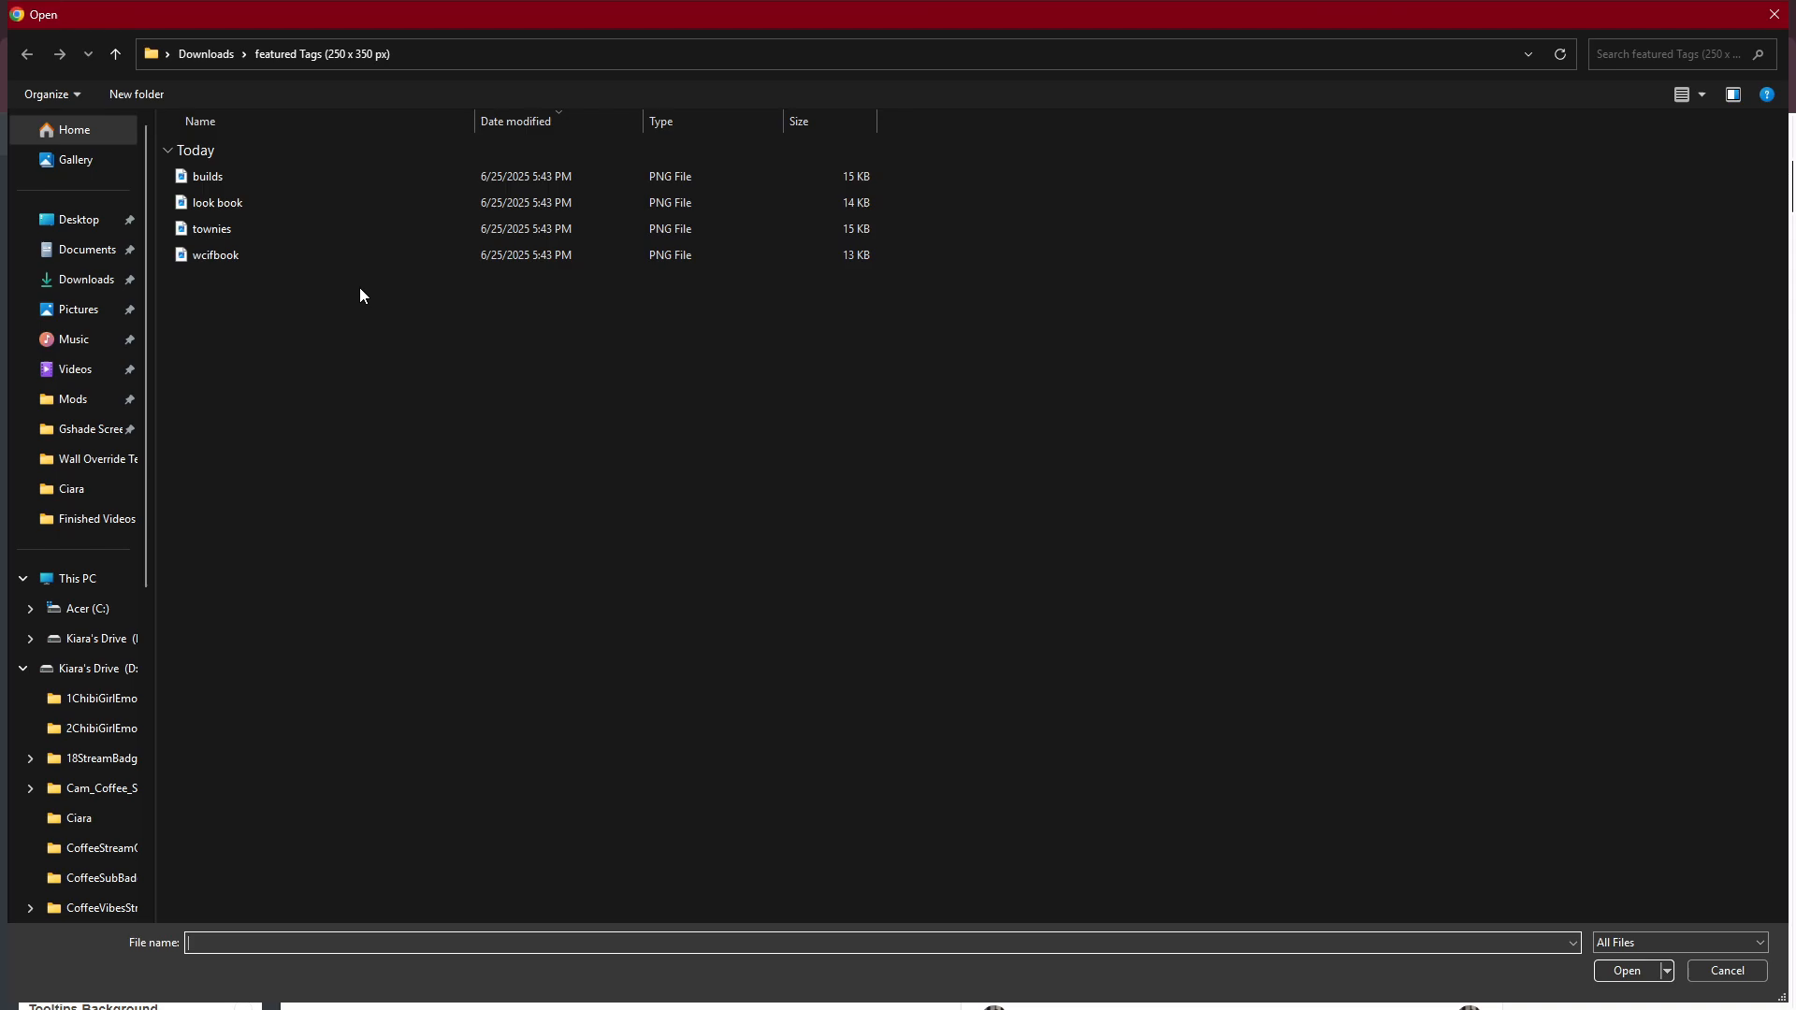
click(325, 234)
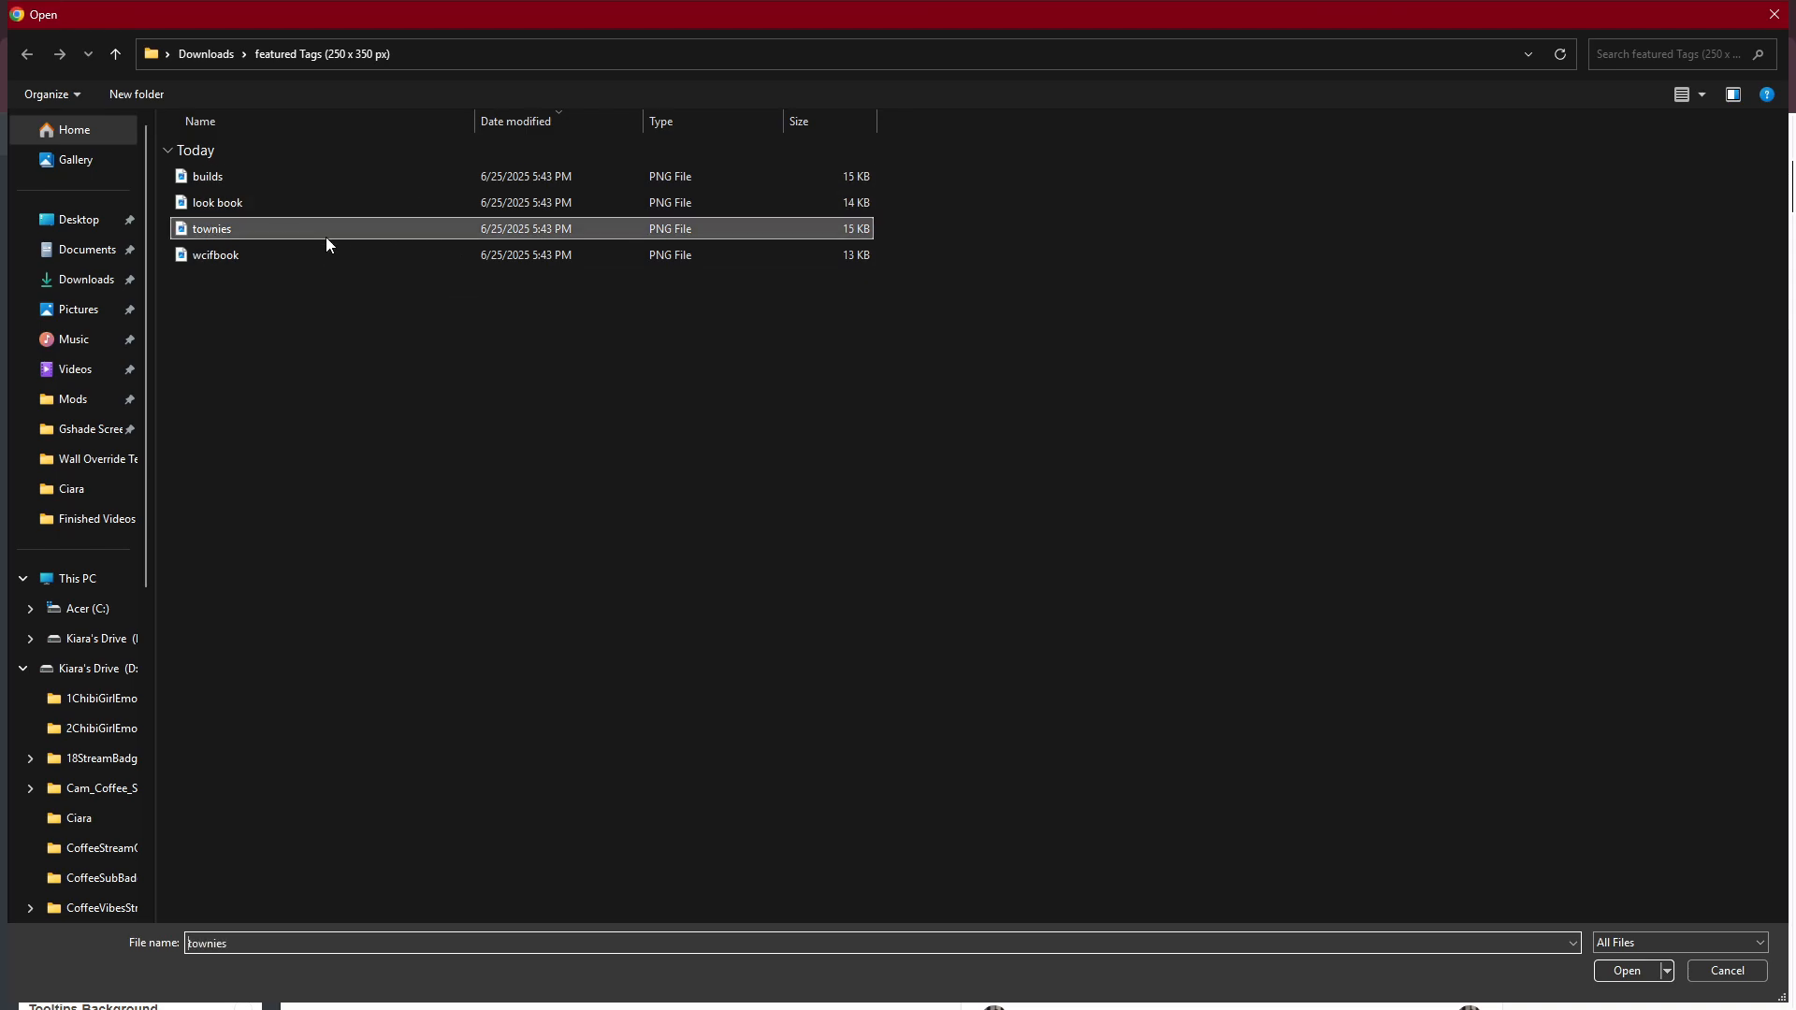
click(1633, 970)
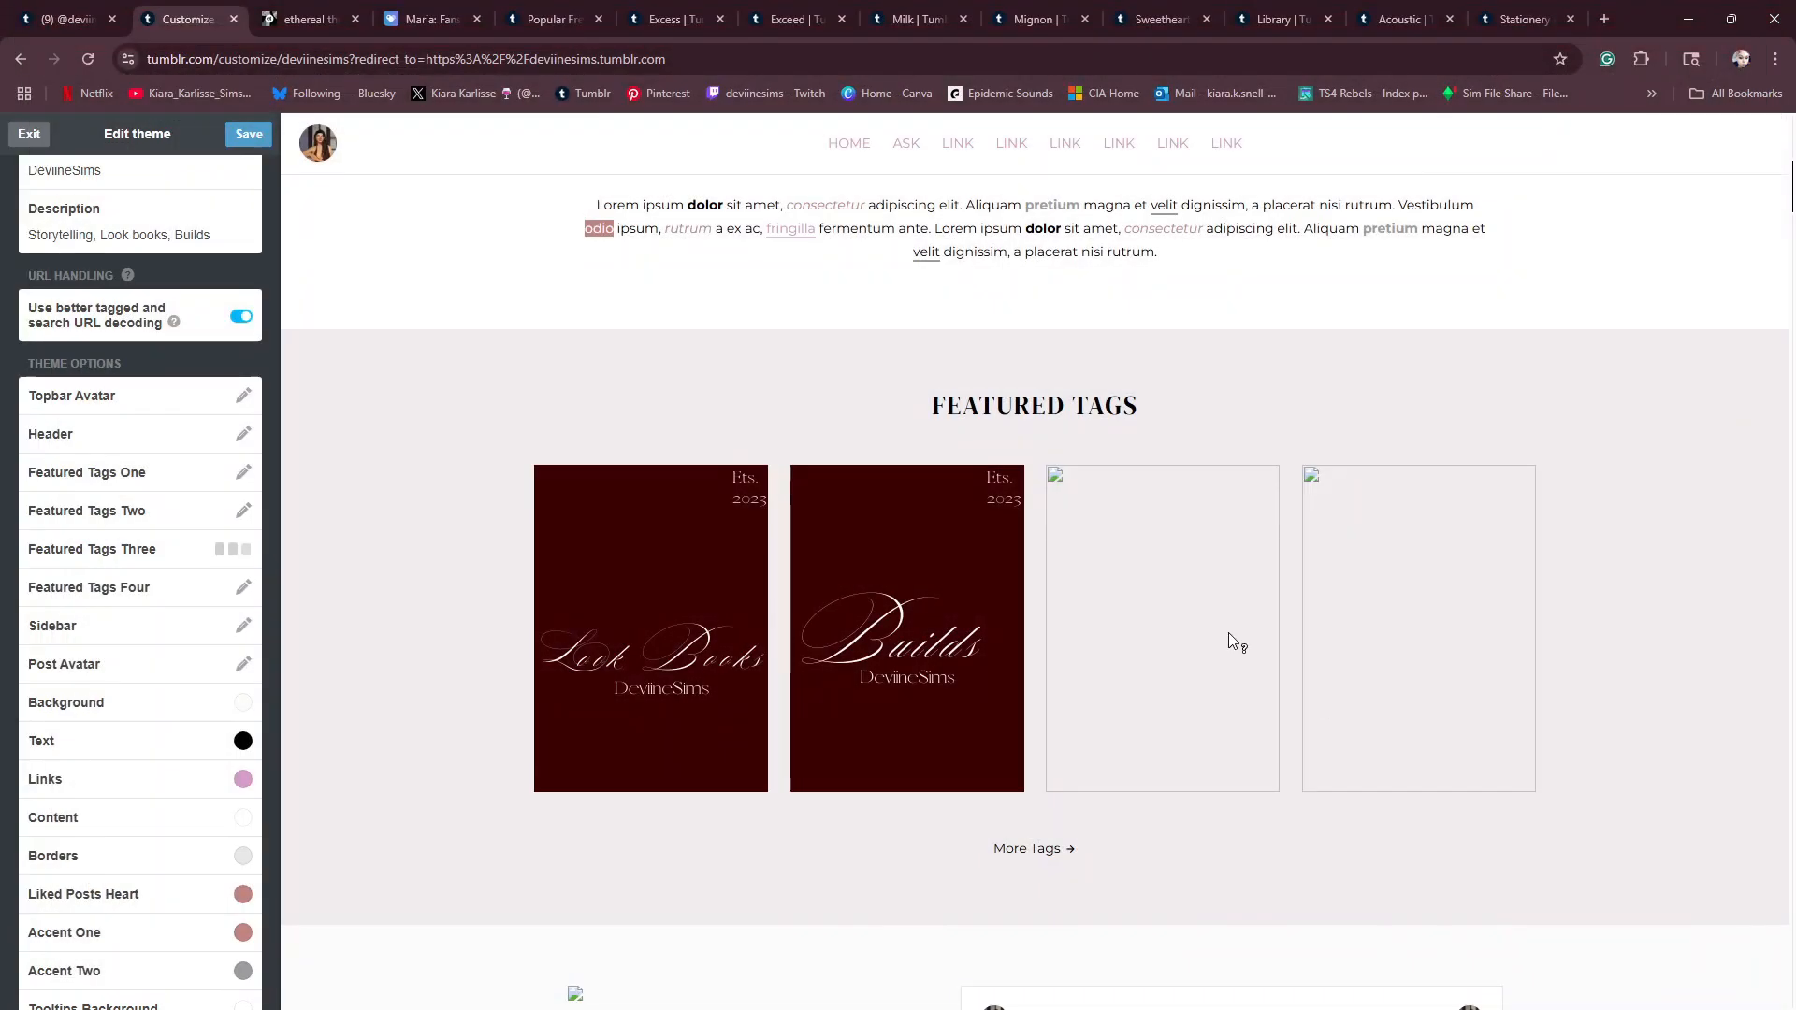
- Set Featured Tags Four to the wcifbook PNG from the Downloads folder
click(244, 589)
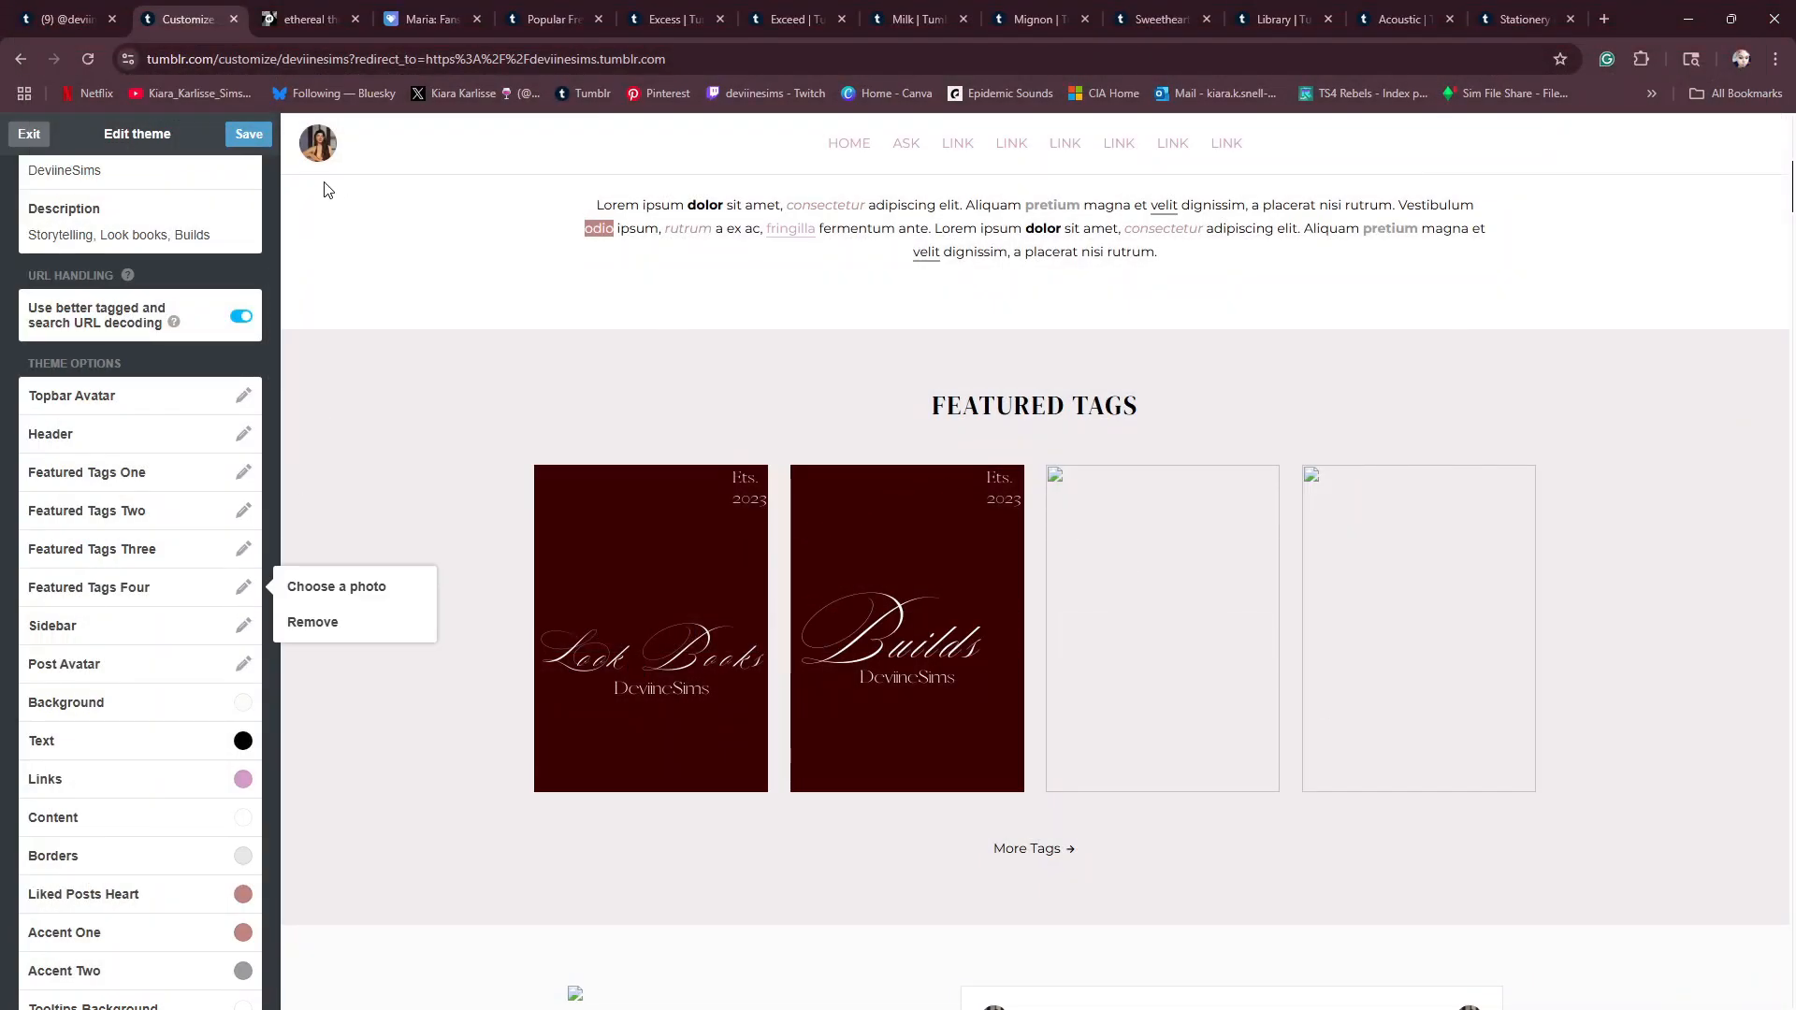
click(348, 591)
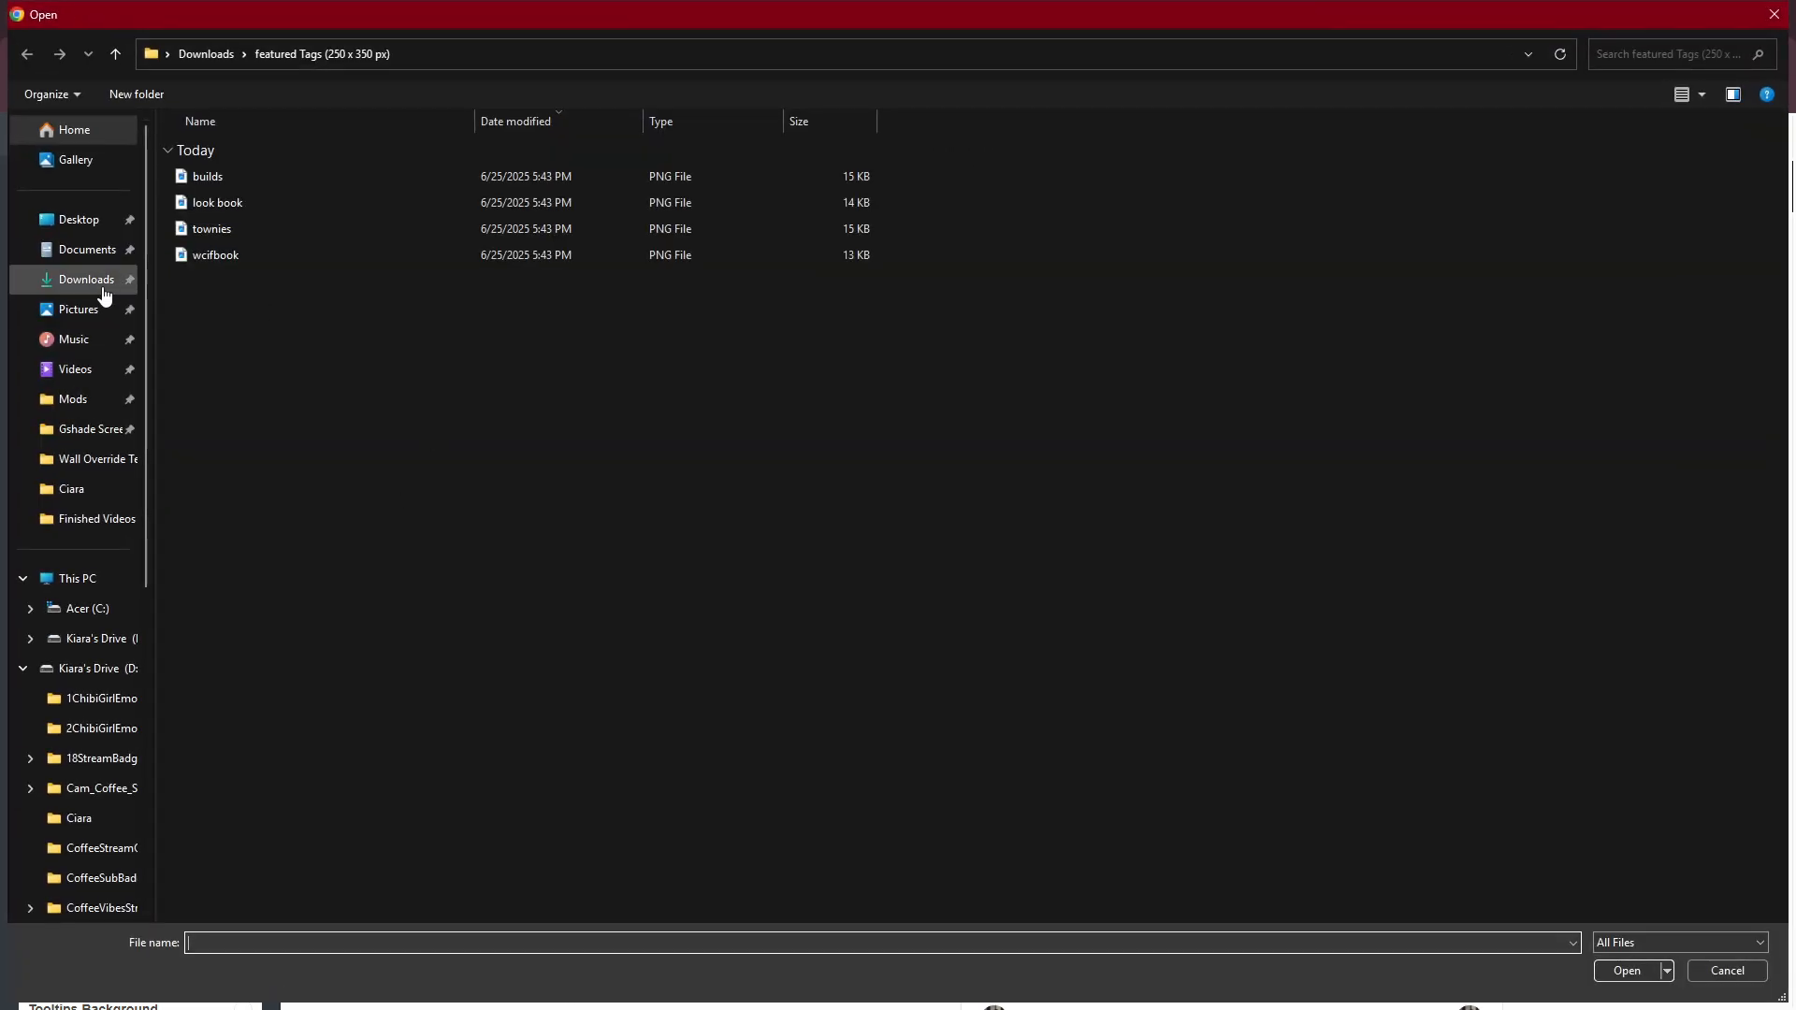
click(93, 281)
click(249, 279)
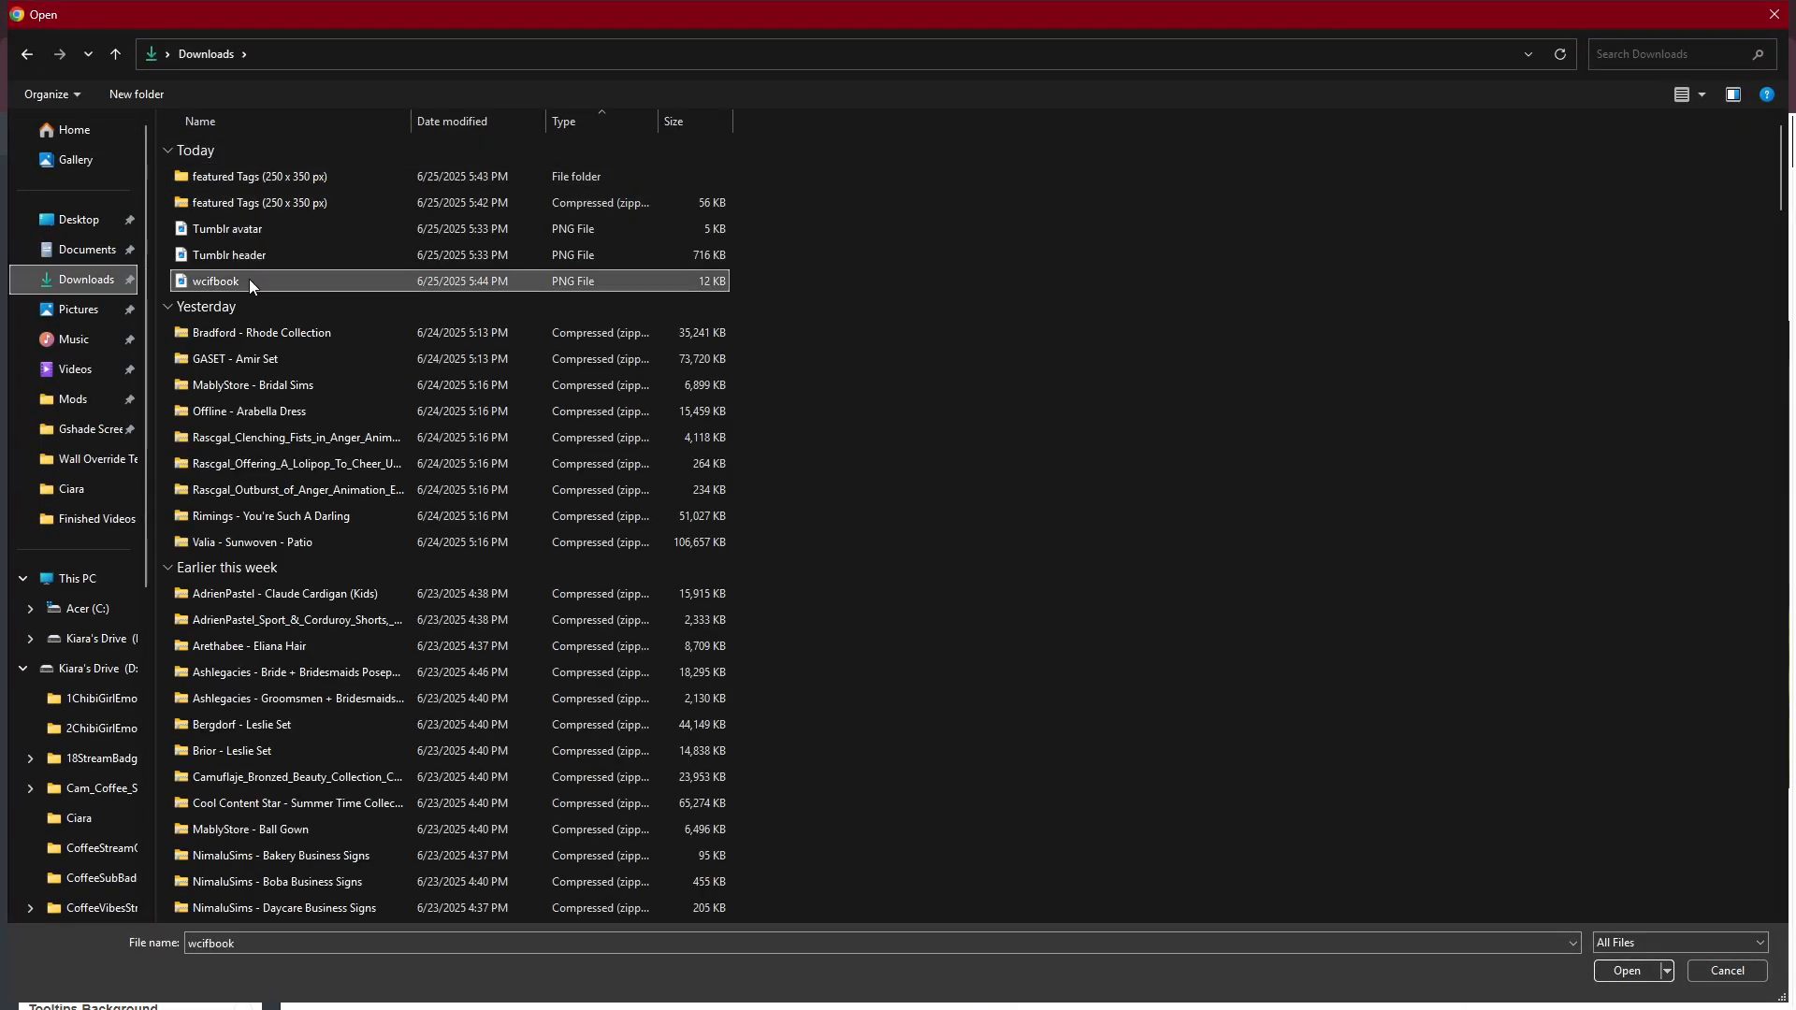
click(1635, 970)
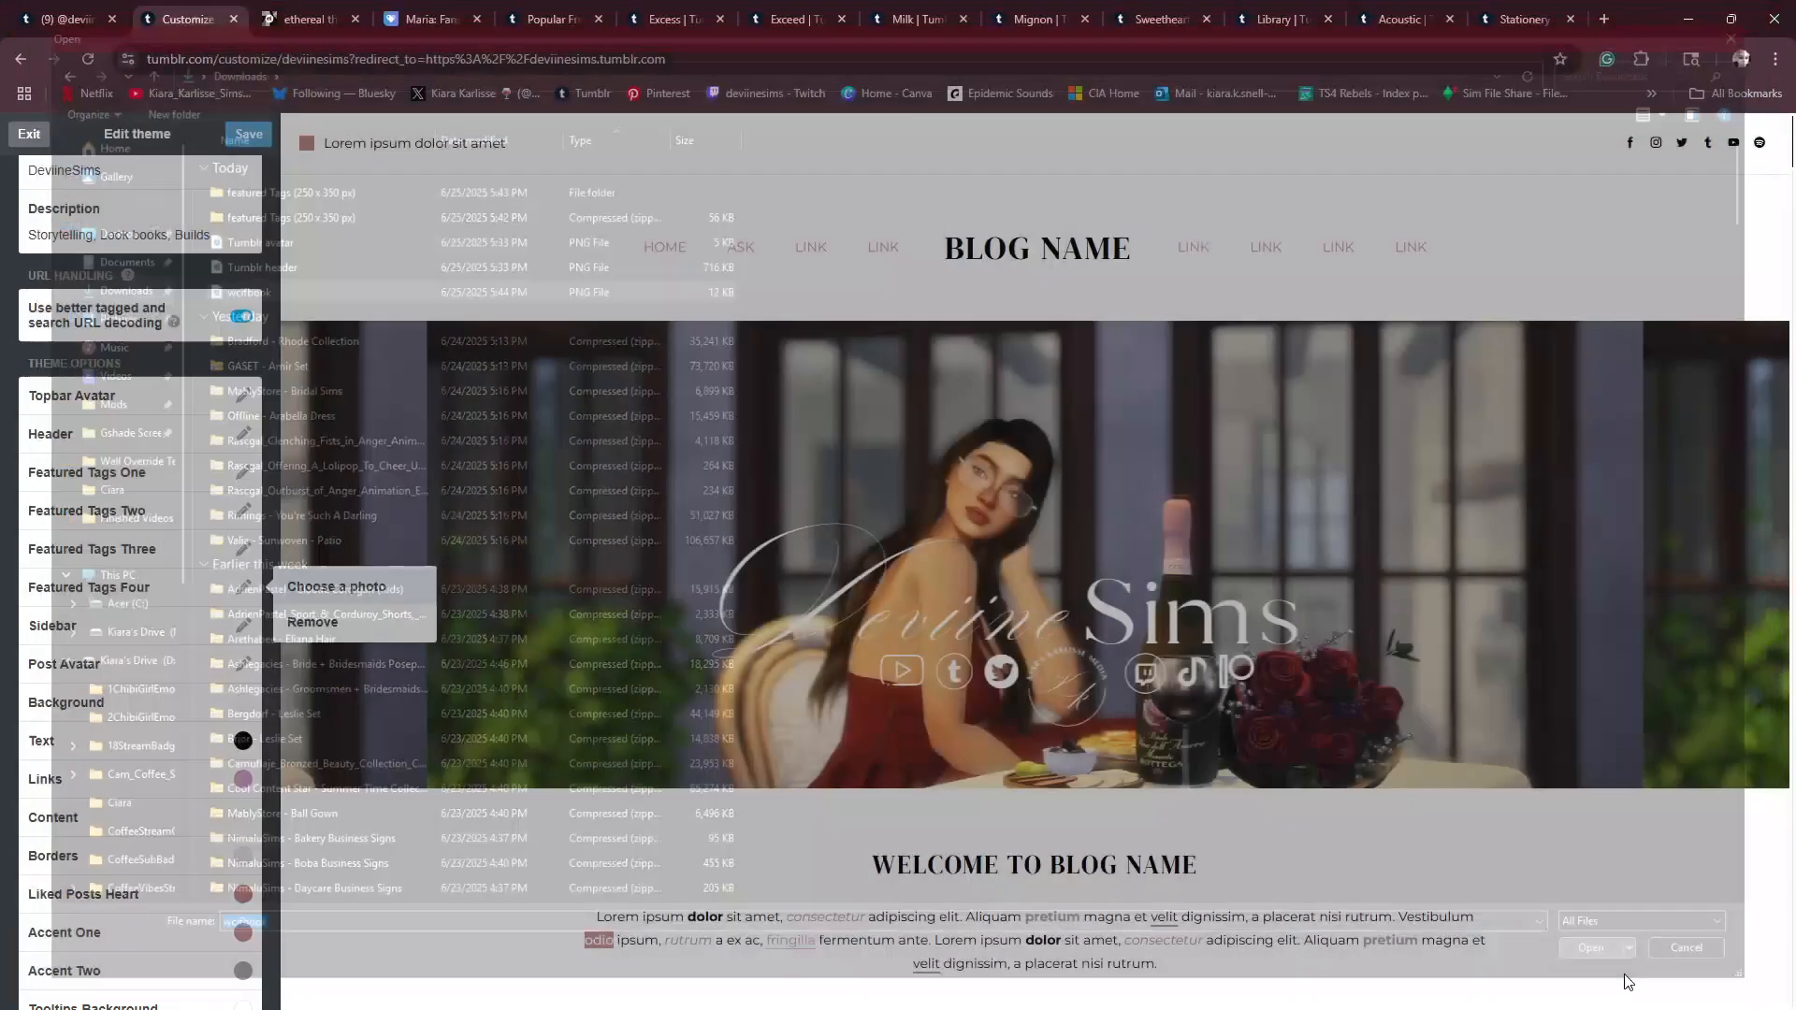
- Save the theme and check the featured tag images in the blog preview
click(237, 134)
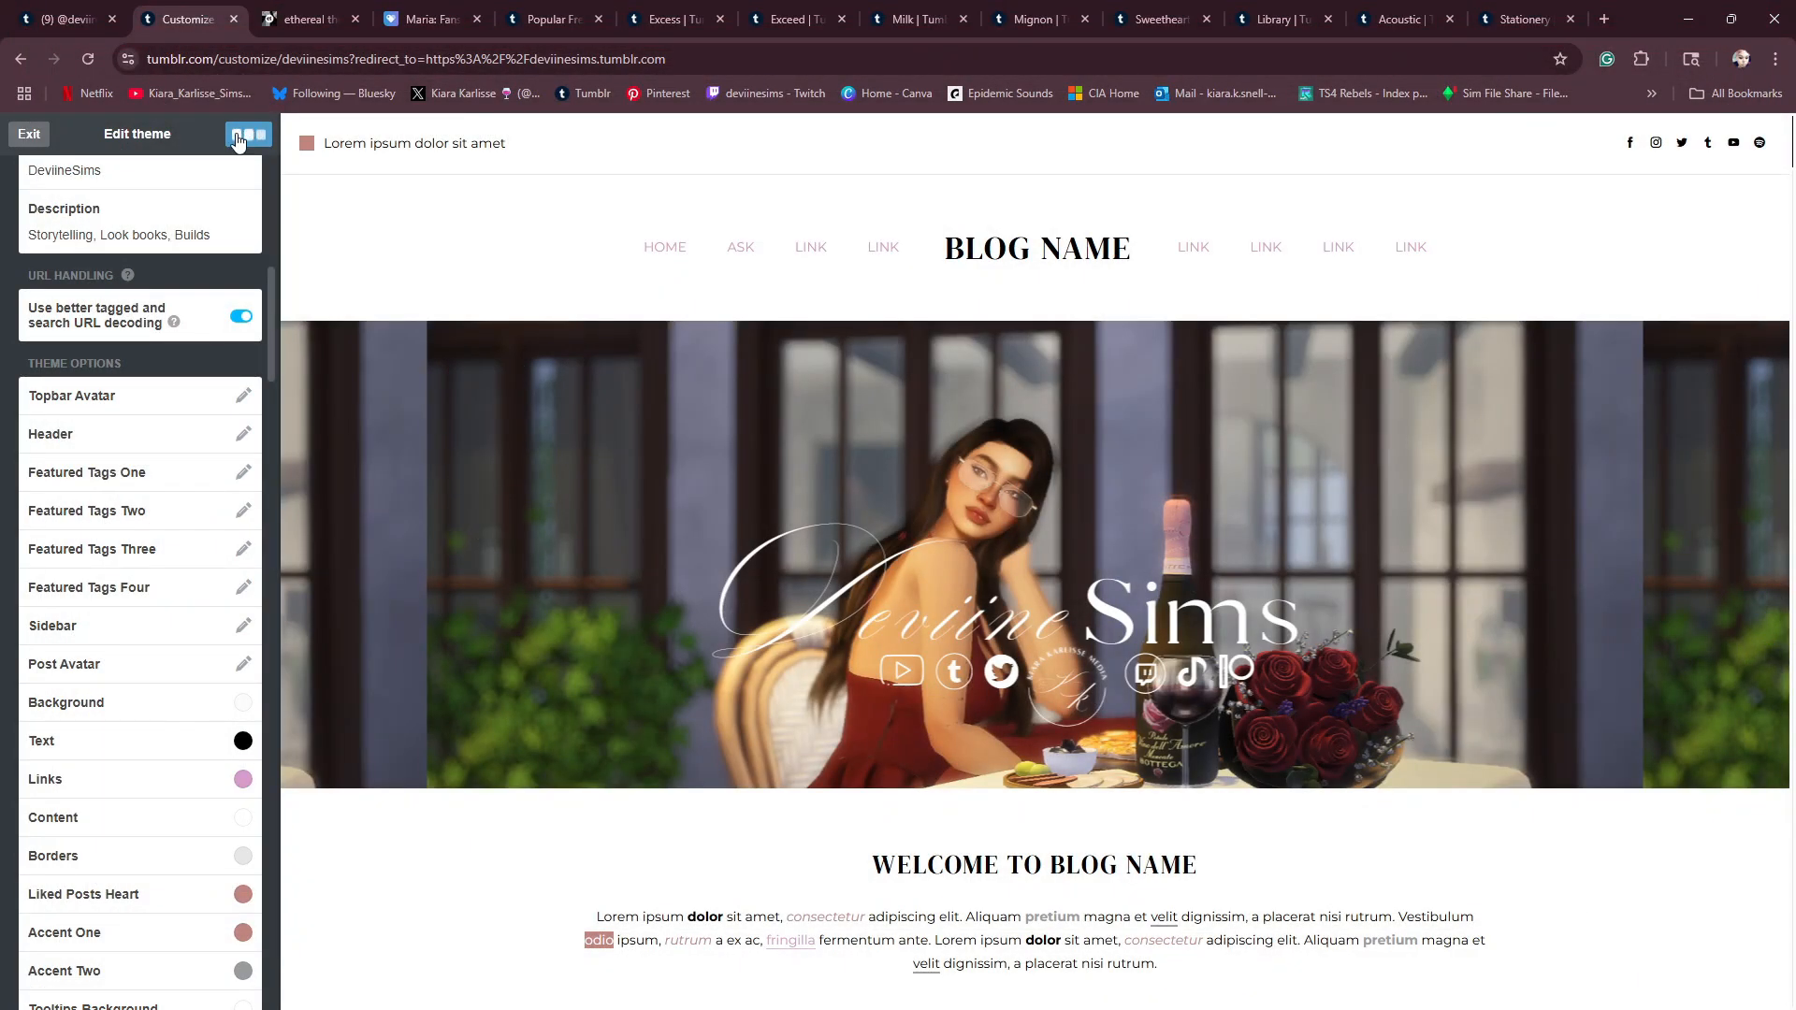
scroll(389, 347, down, 6)
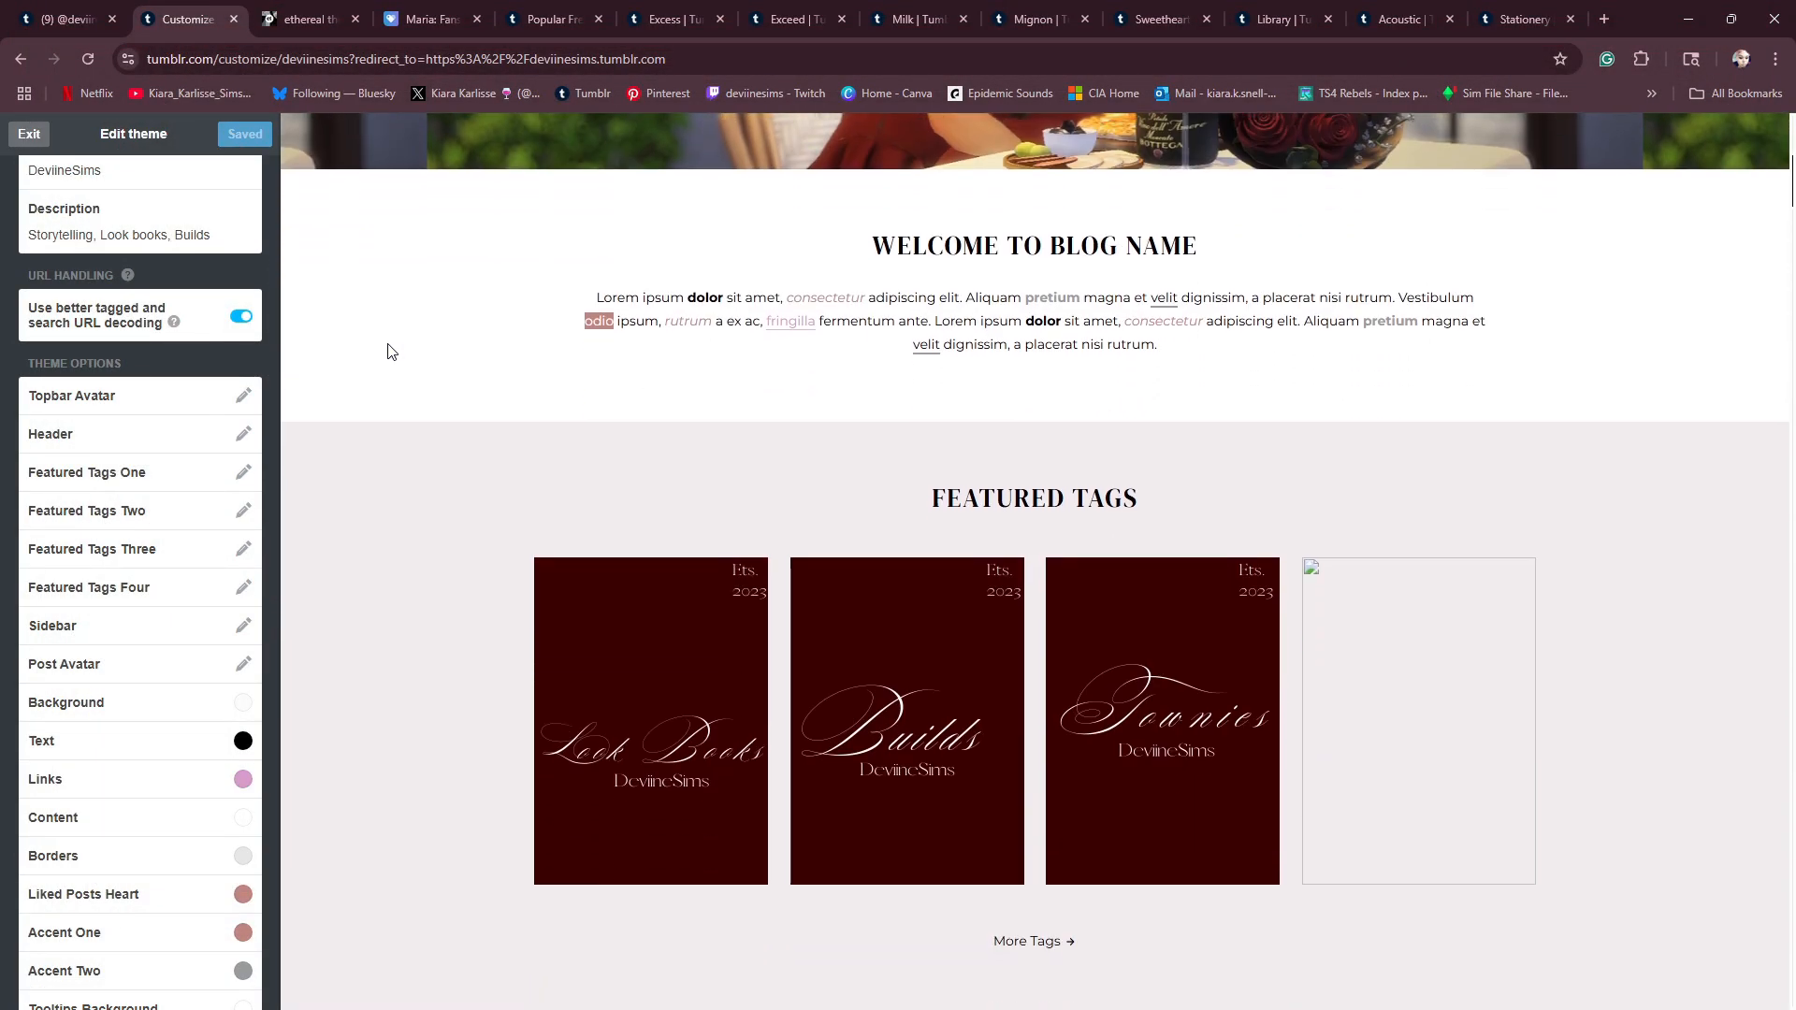
scroll(387, 346, down, 4)
scroll(387, 346, up, 4)
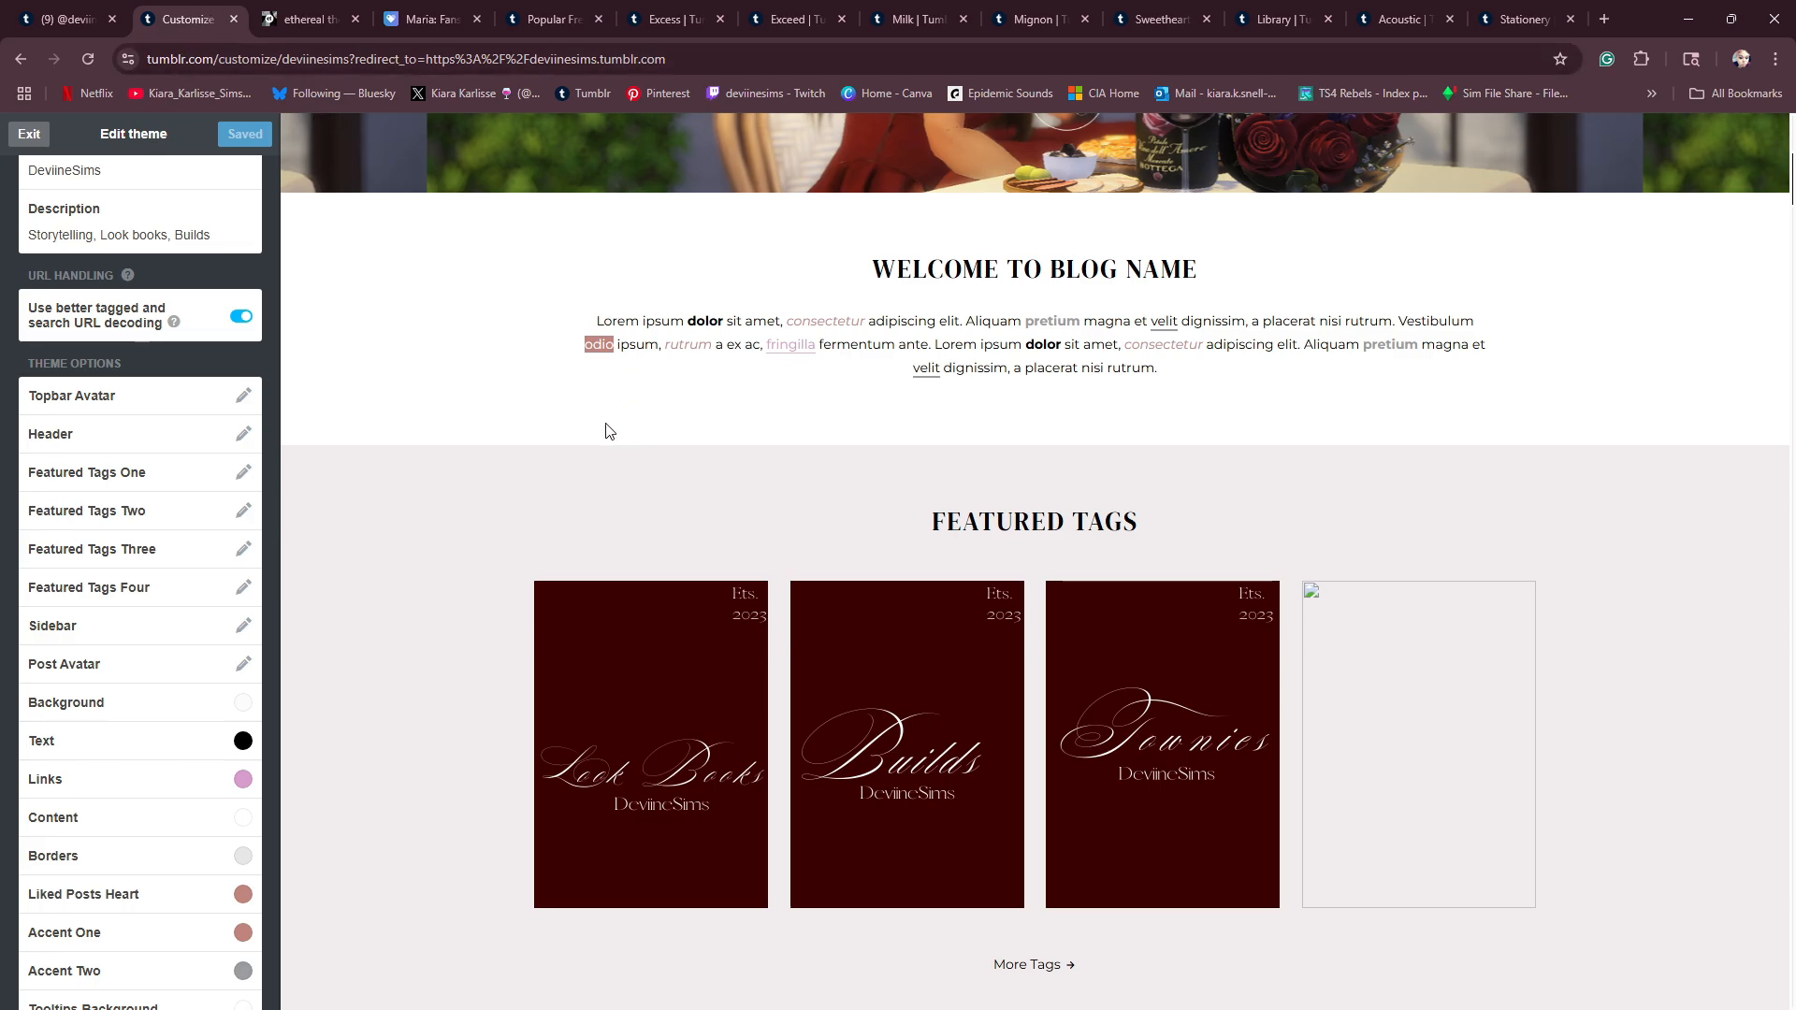
- Examine the header, featured tags and posts in the blog preview, and look through the theme's colour options
scroll(810, 498, down, 4)
scroll(777, 582, up, 4)
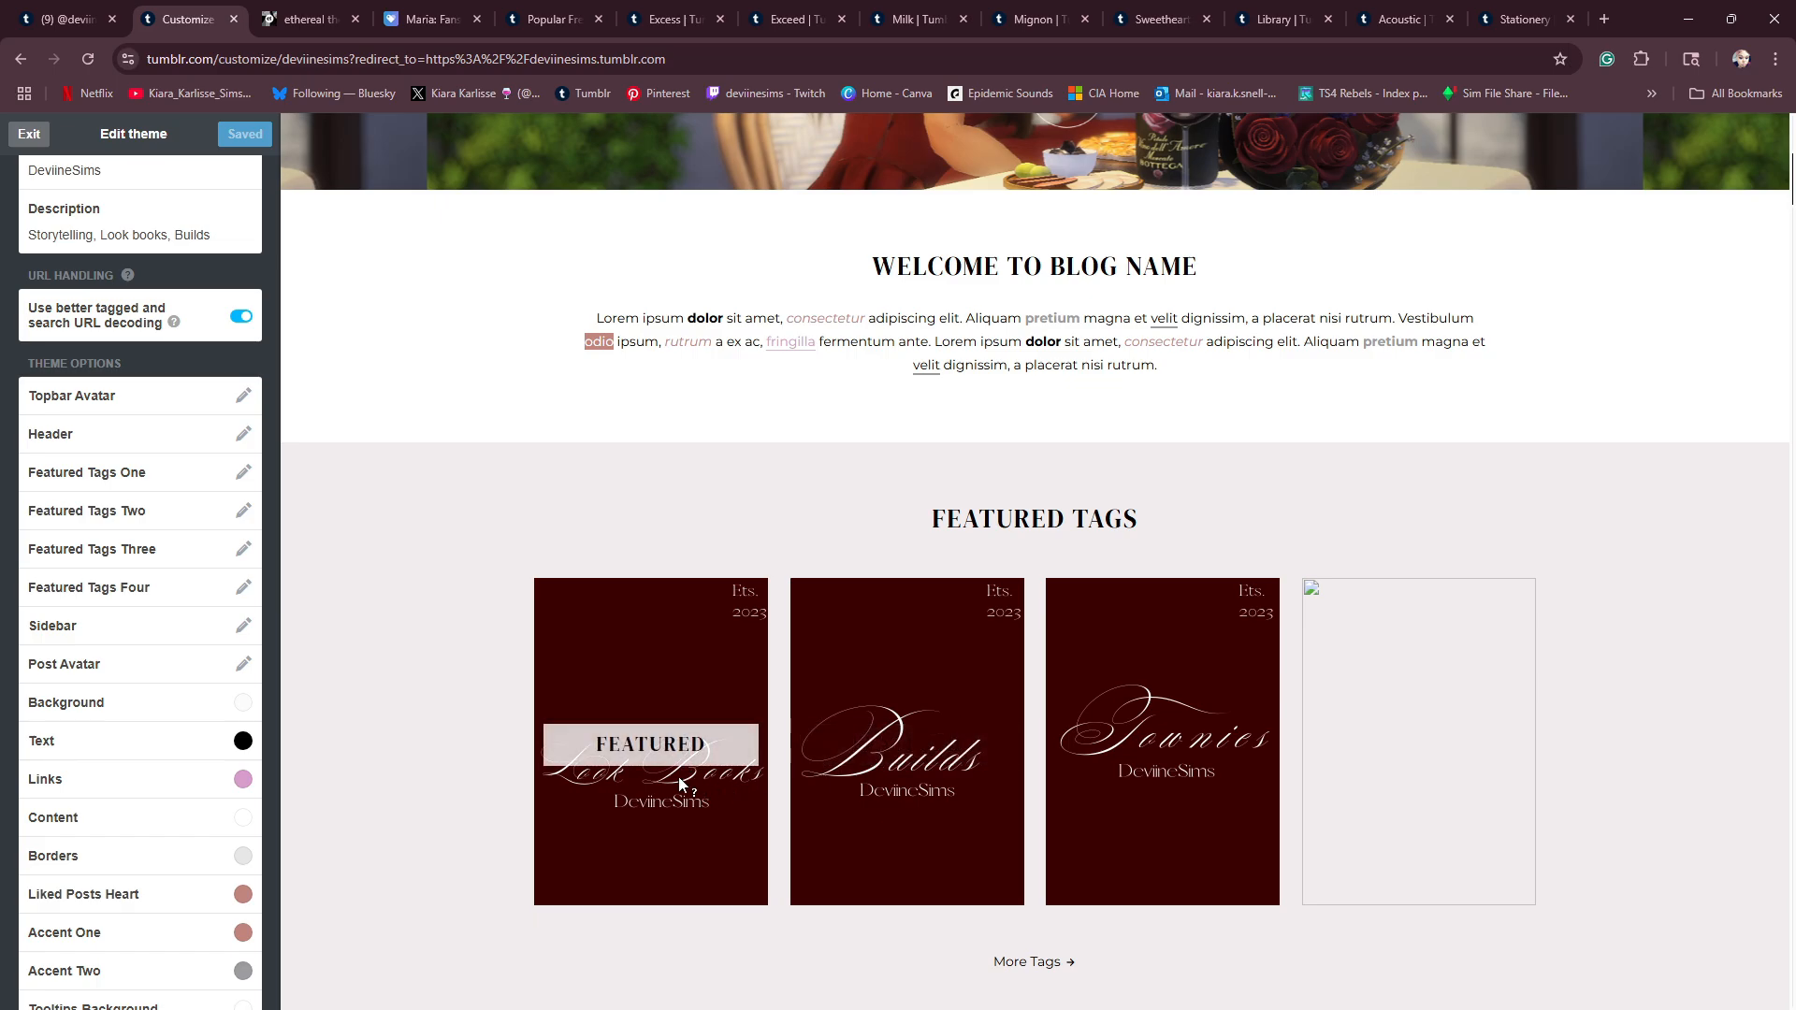
scroll(896, 750, up, 6)
scroll(897, 753, down, 8)
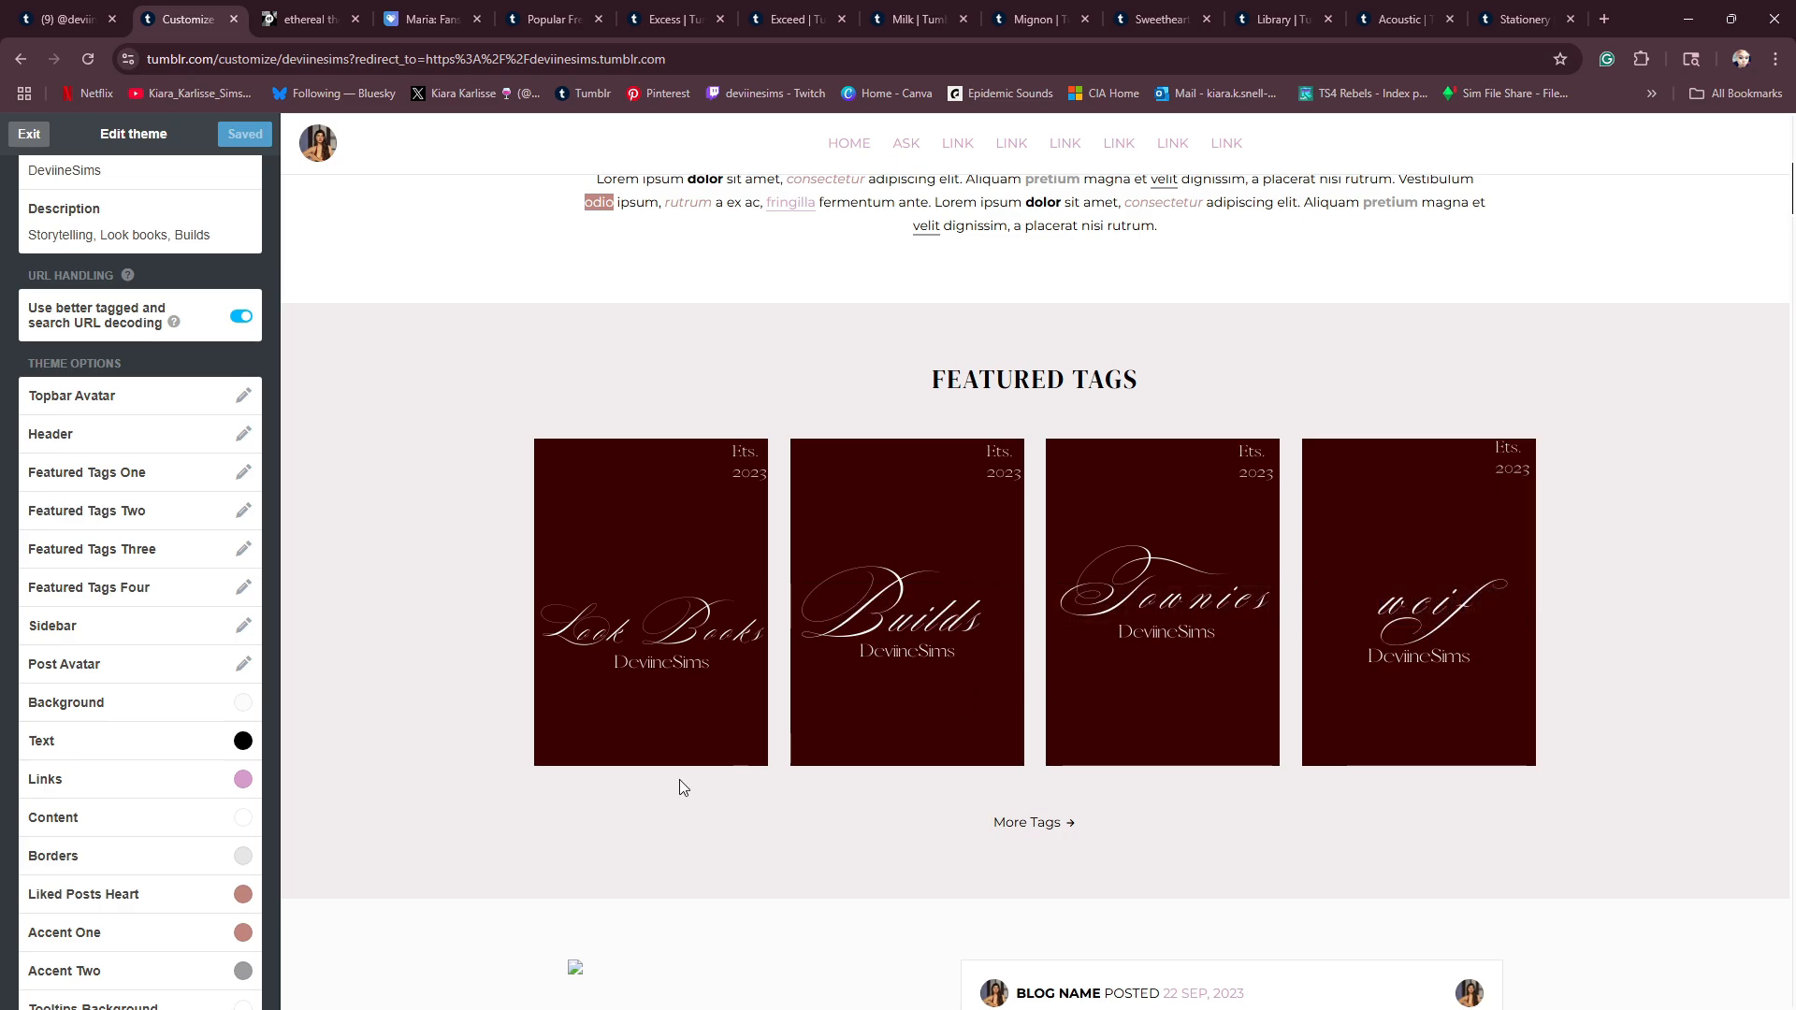
scroll(495, 647, up, 8)
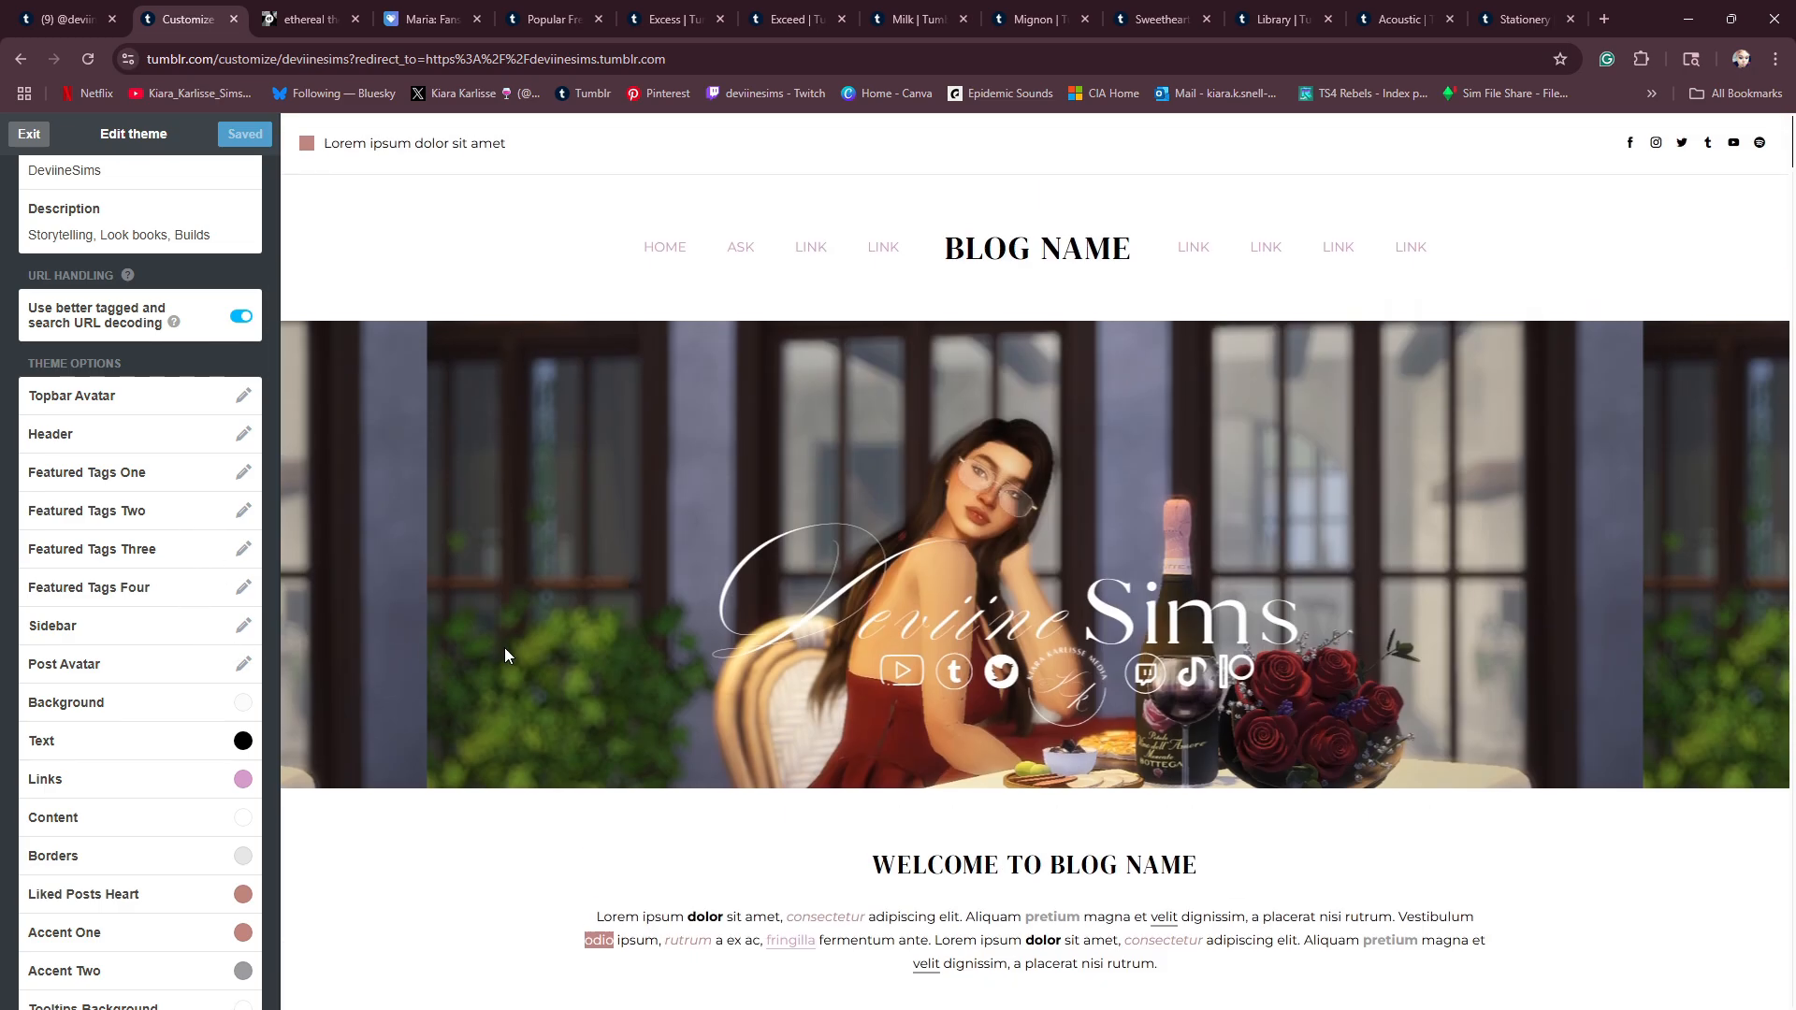
scroll(513, 661, down, 7)
scroll(514, 645, up, 2)
scroll(395, 670, down, 5)
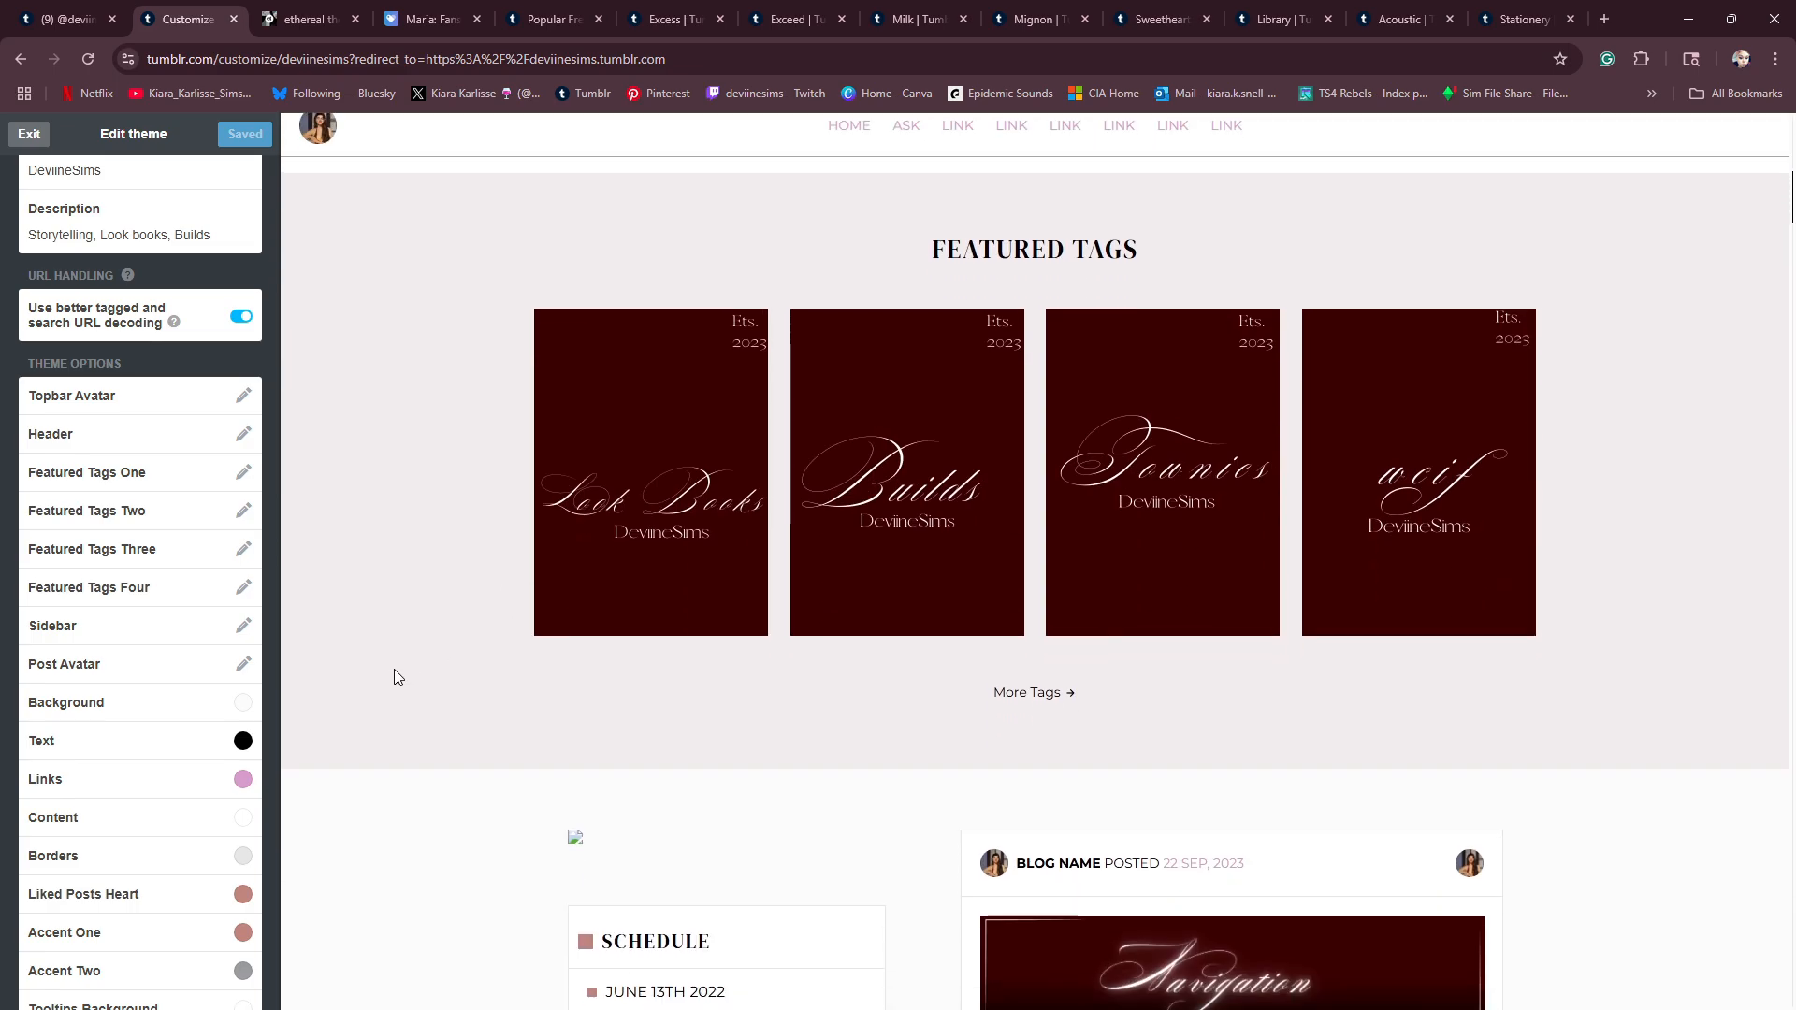
scroll(201, 736, down, 1)
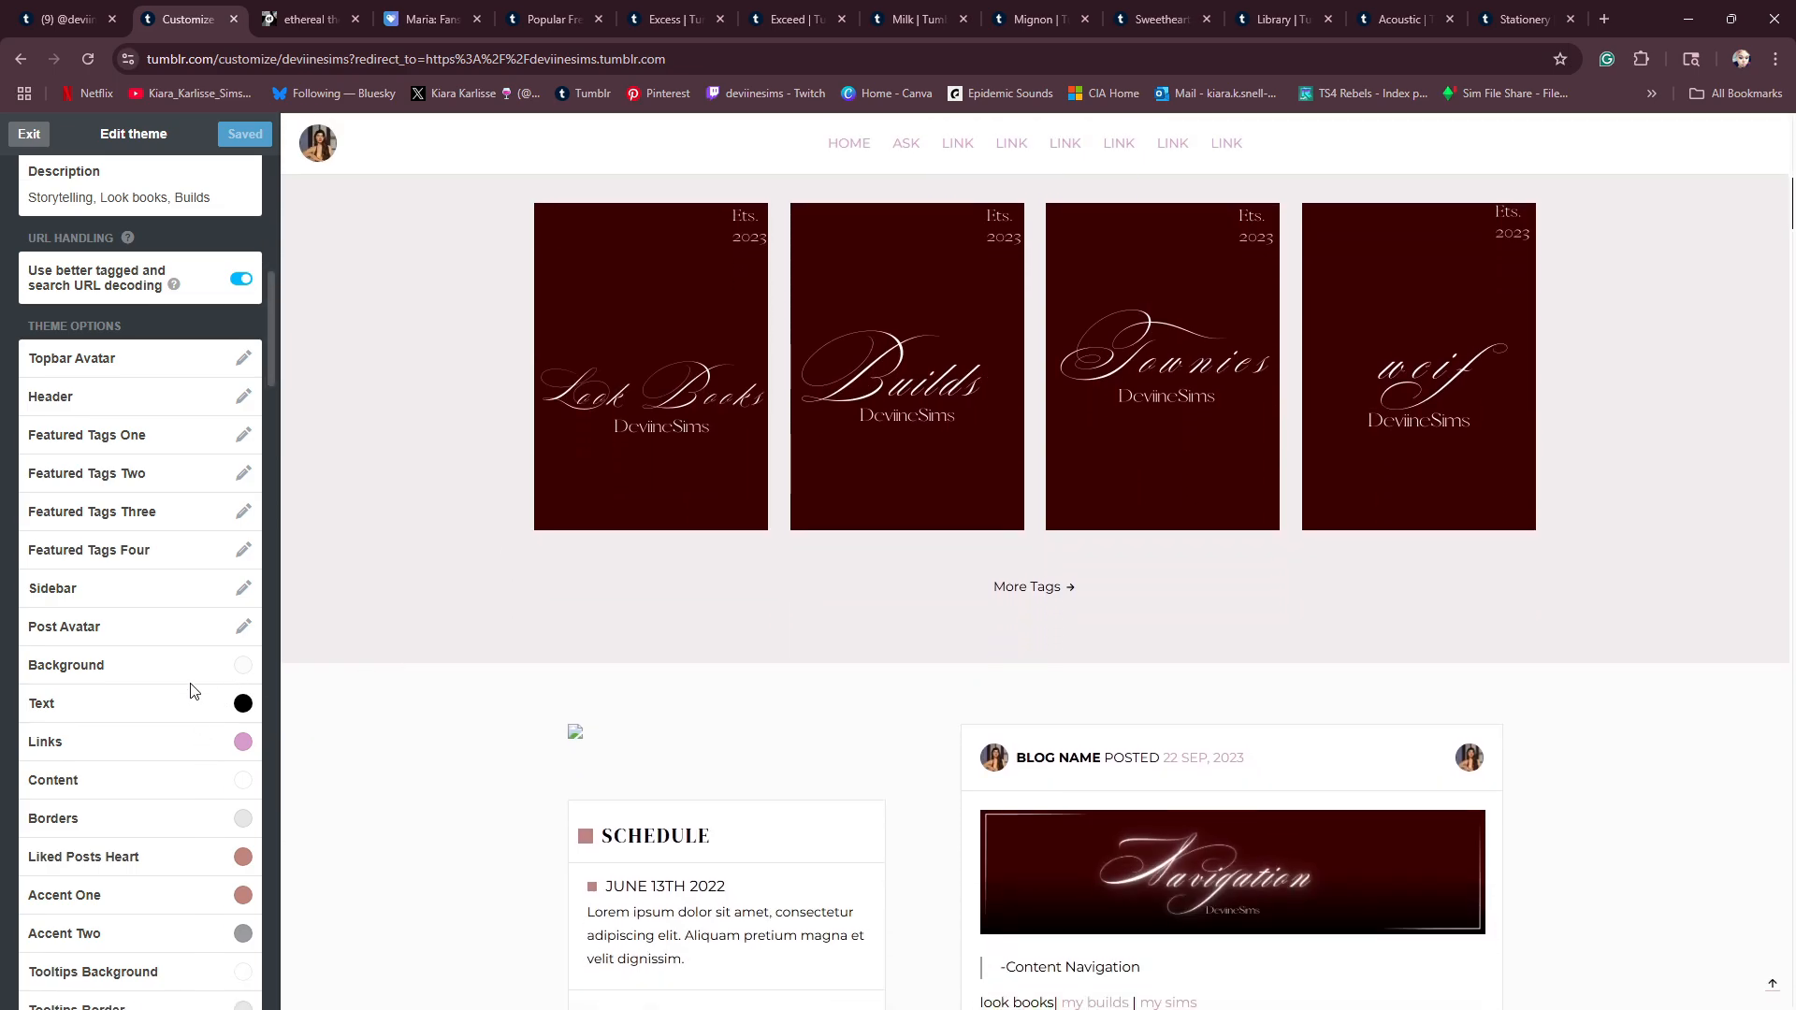
scroll(192, 692, down, 3)
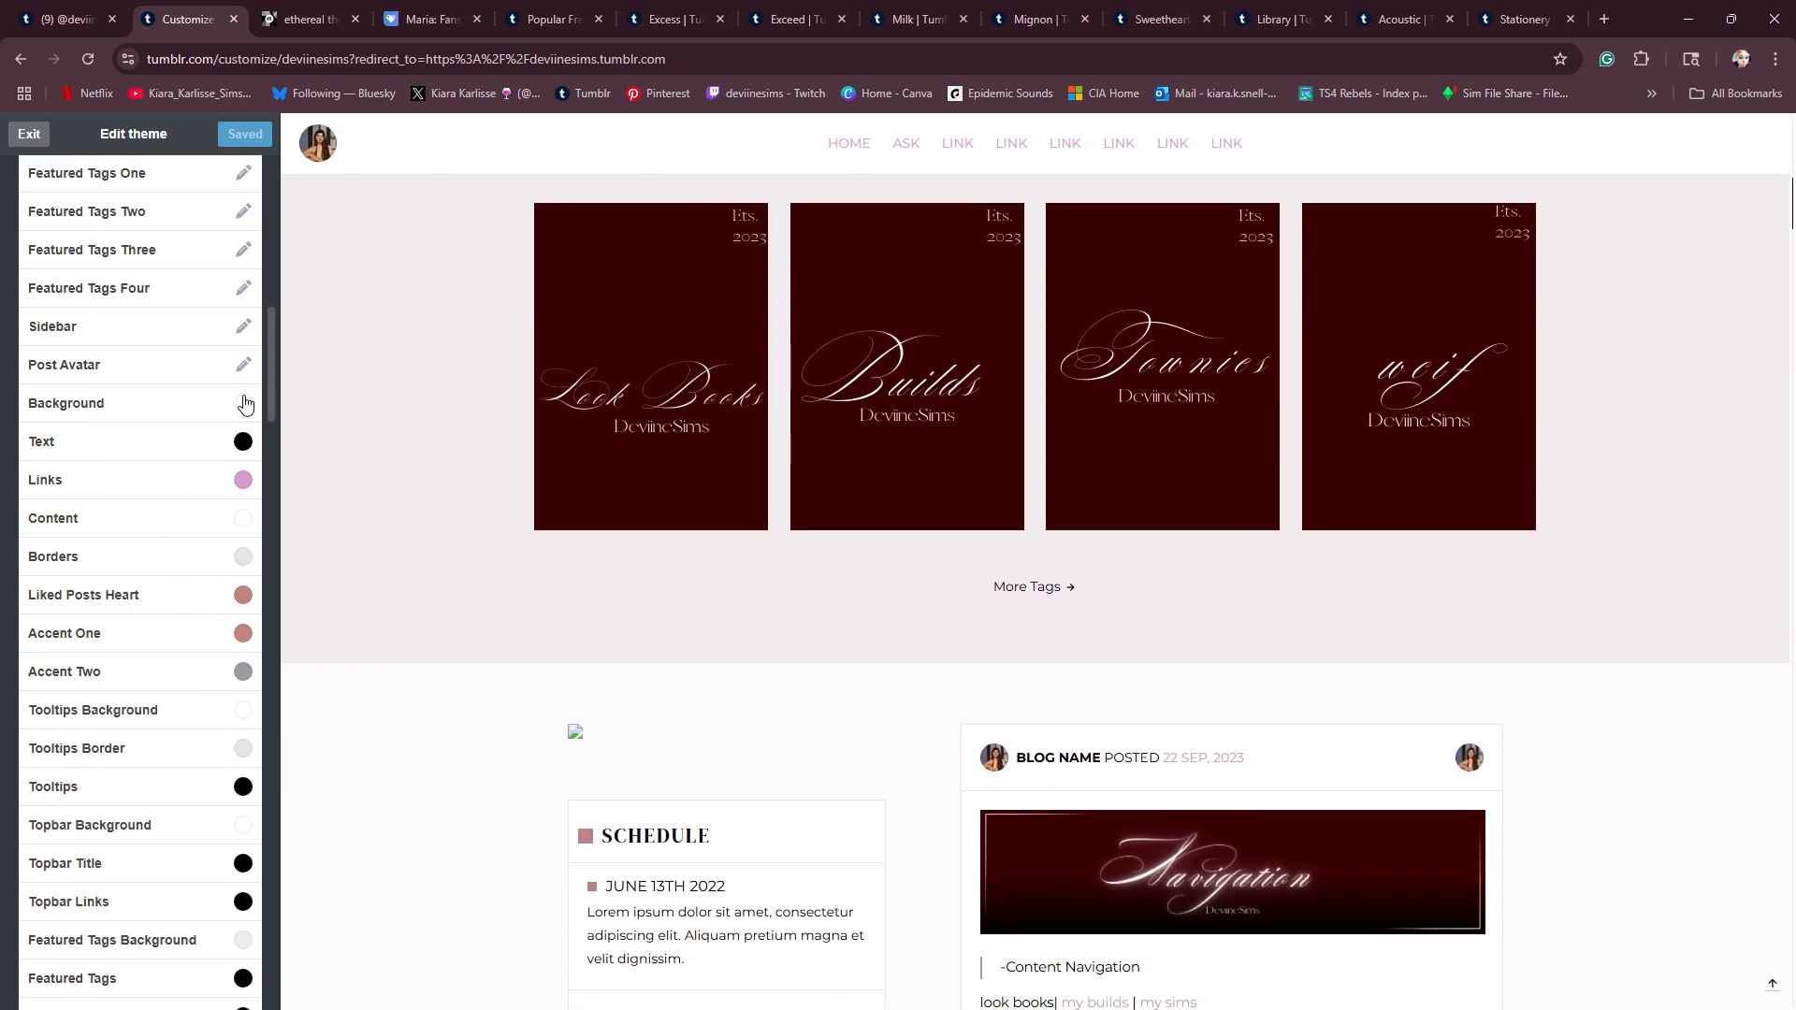
scroll(221, 914, down, 2)
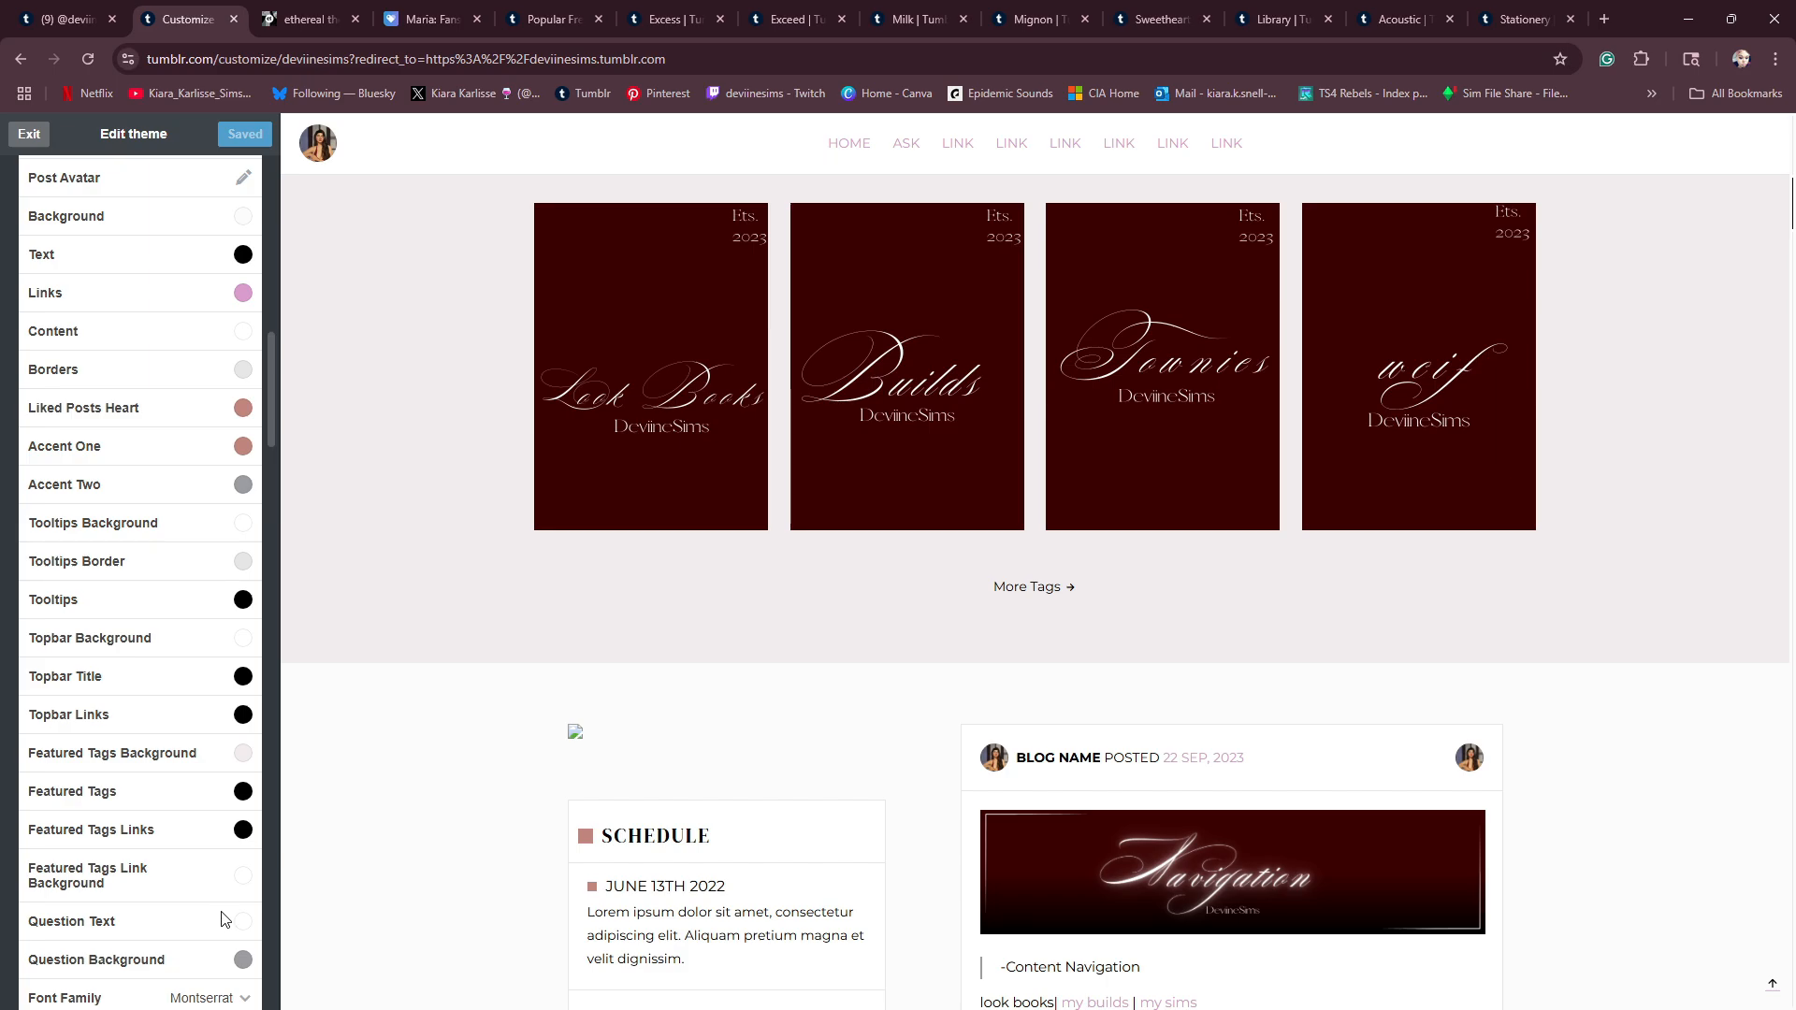
scroll(224, 888, up, 3)
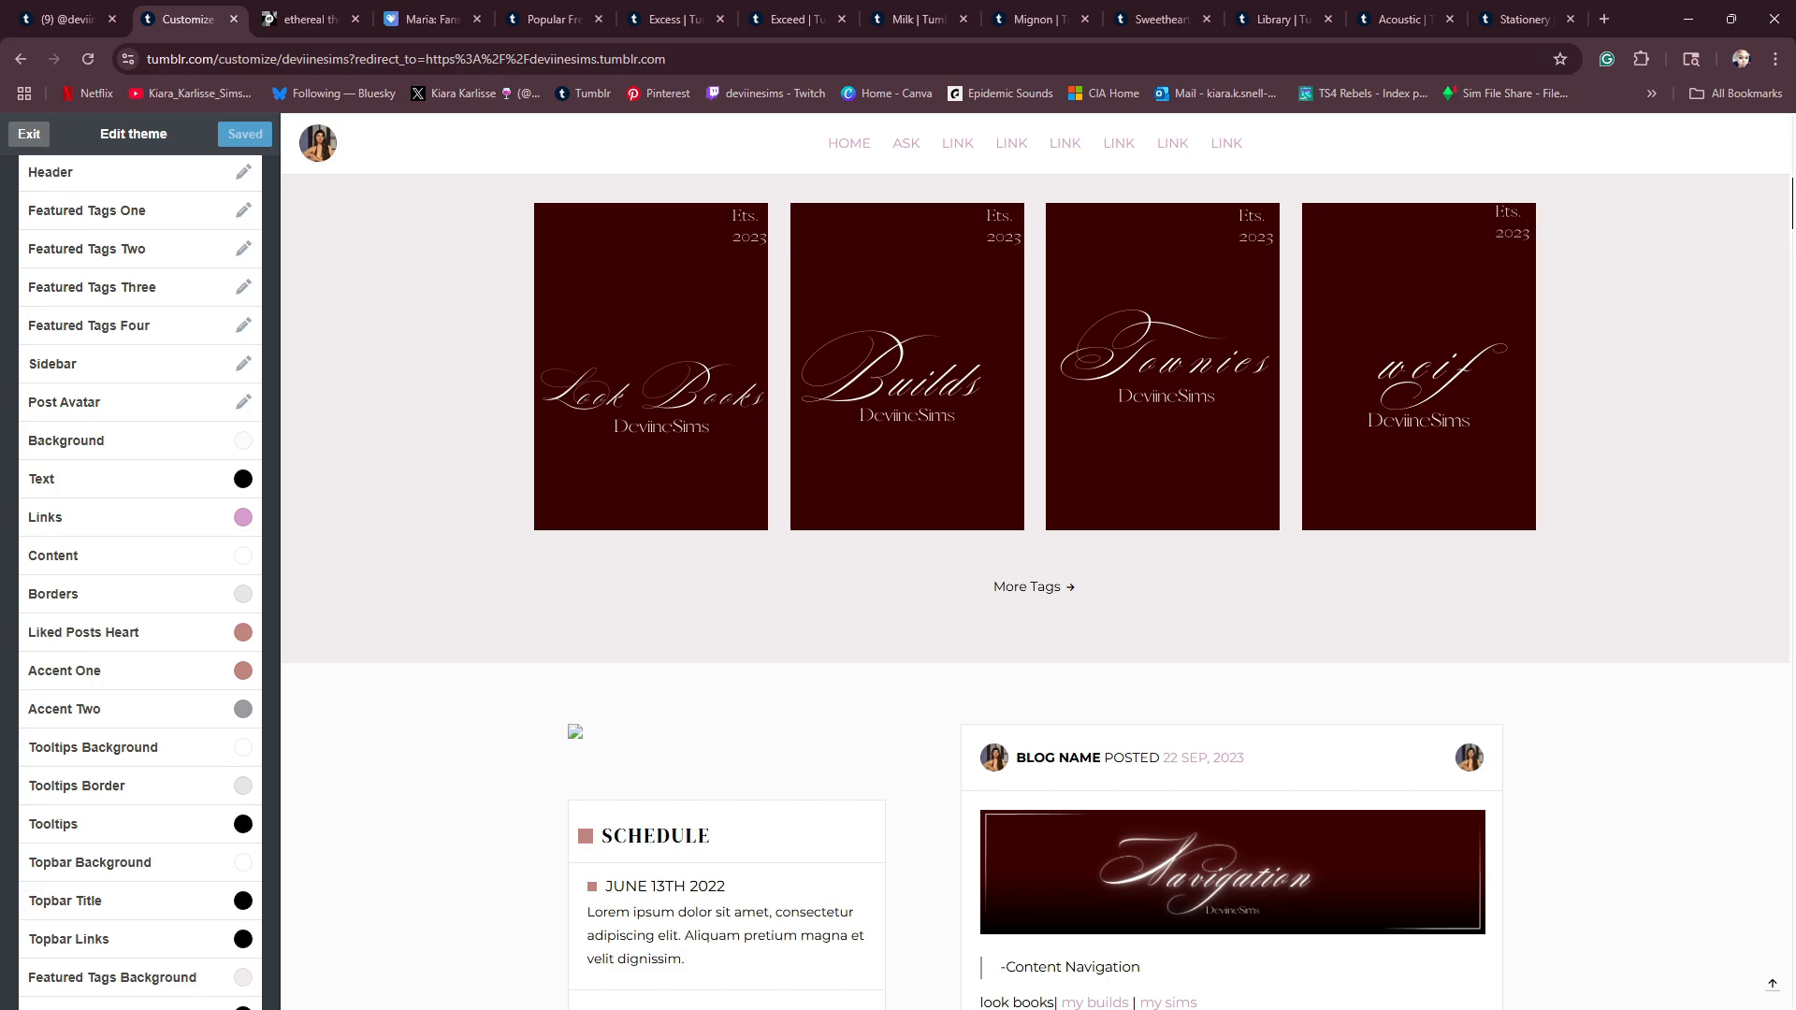
- In Canva, copy the wcifbook page's background colour code #3A0000 and return to the Tumblr theme editor
key(alt+Tab)
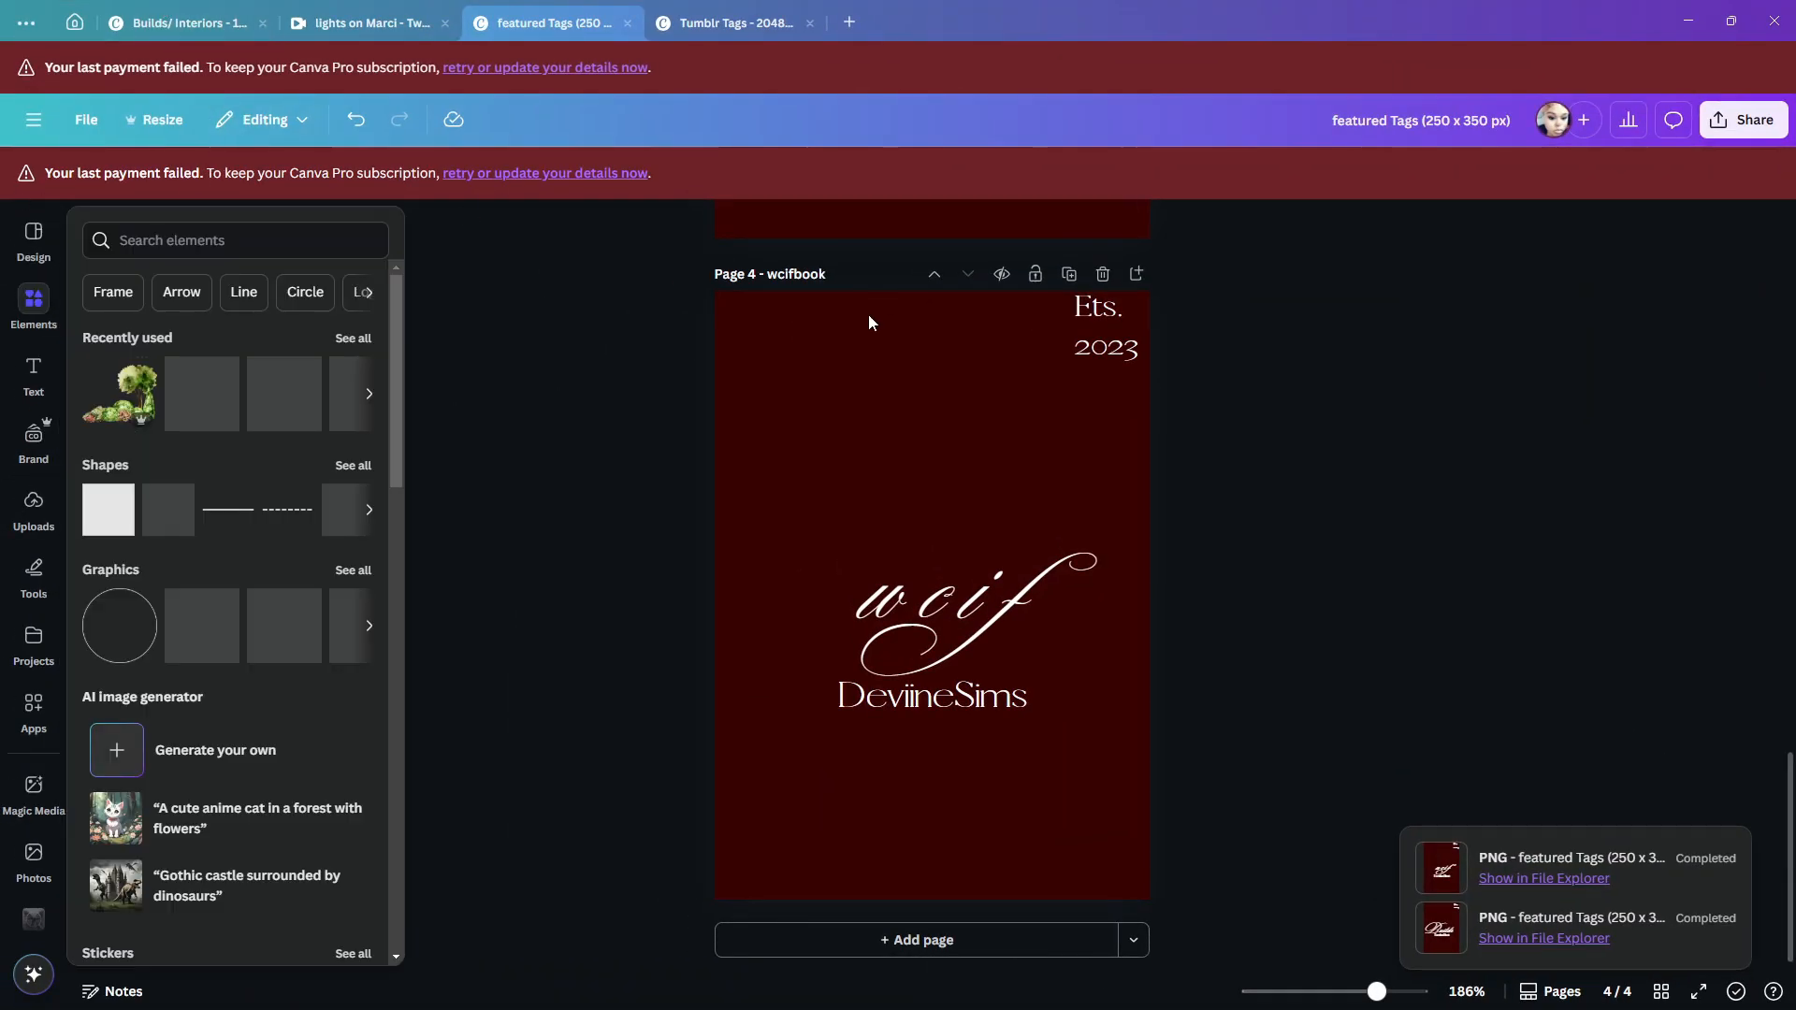
click(855, 378)
click(797, 225)
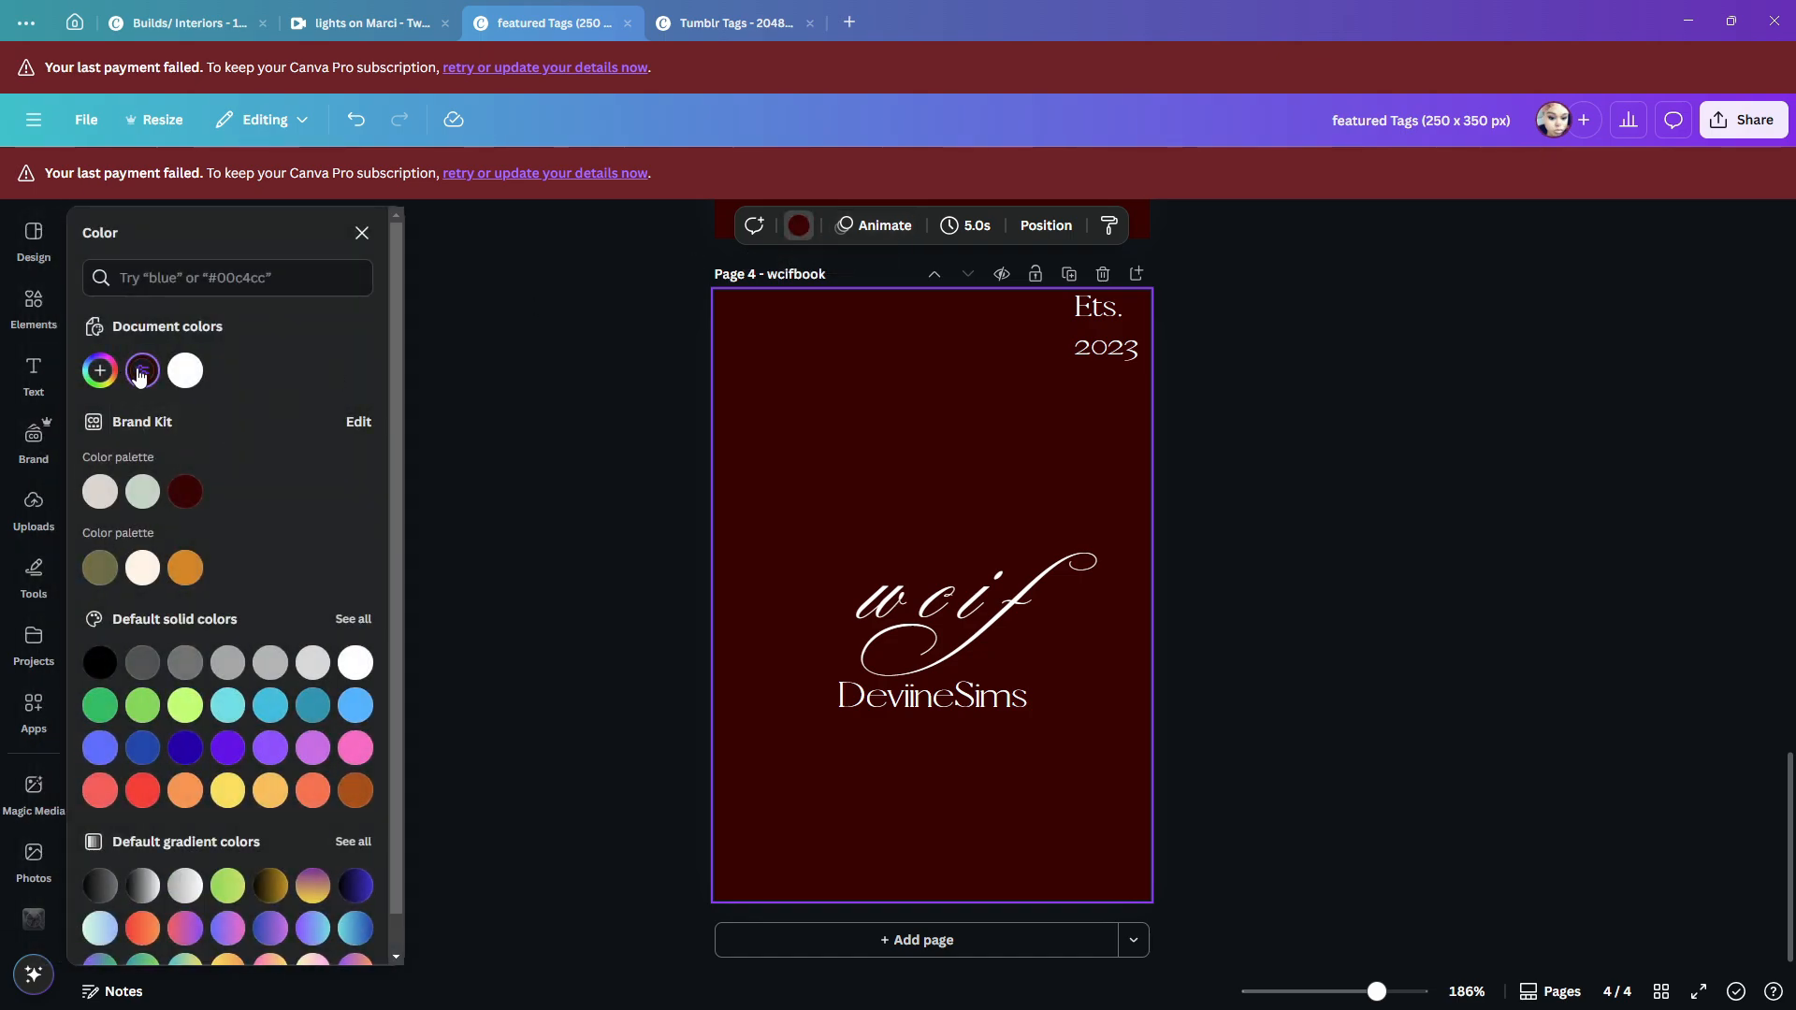
click(139, 374)
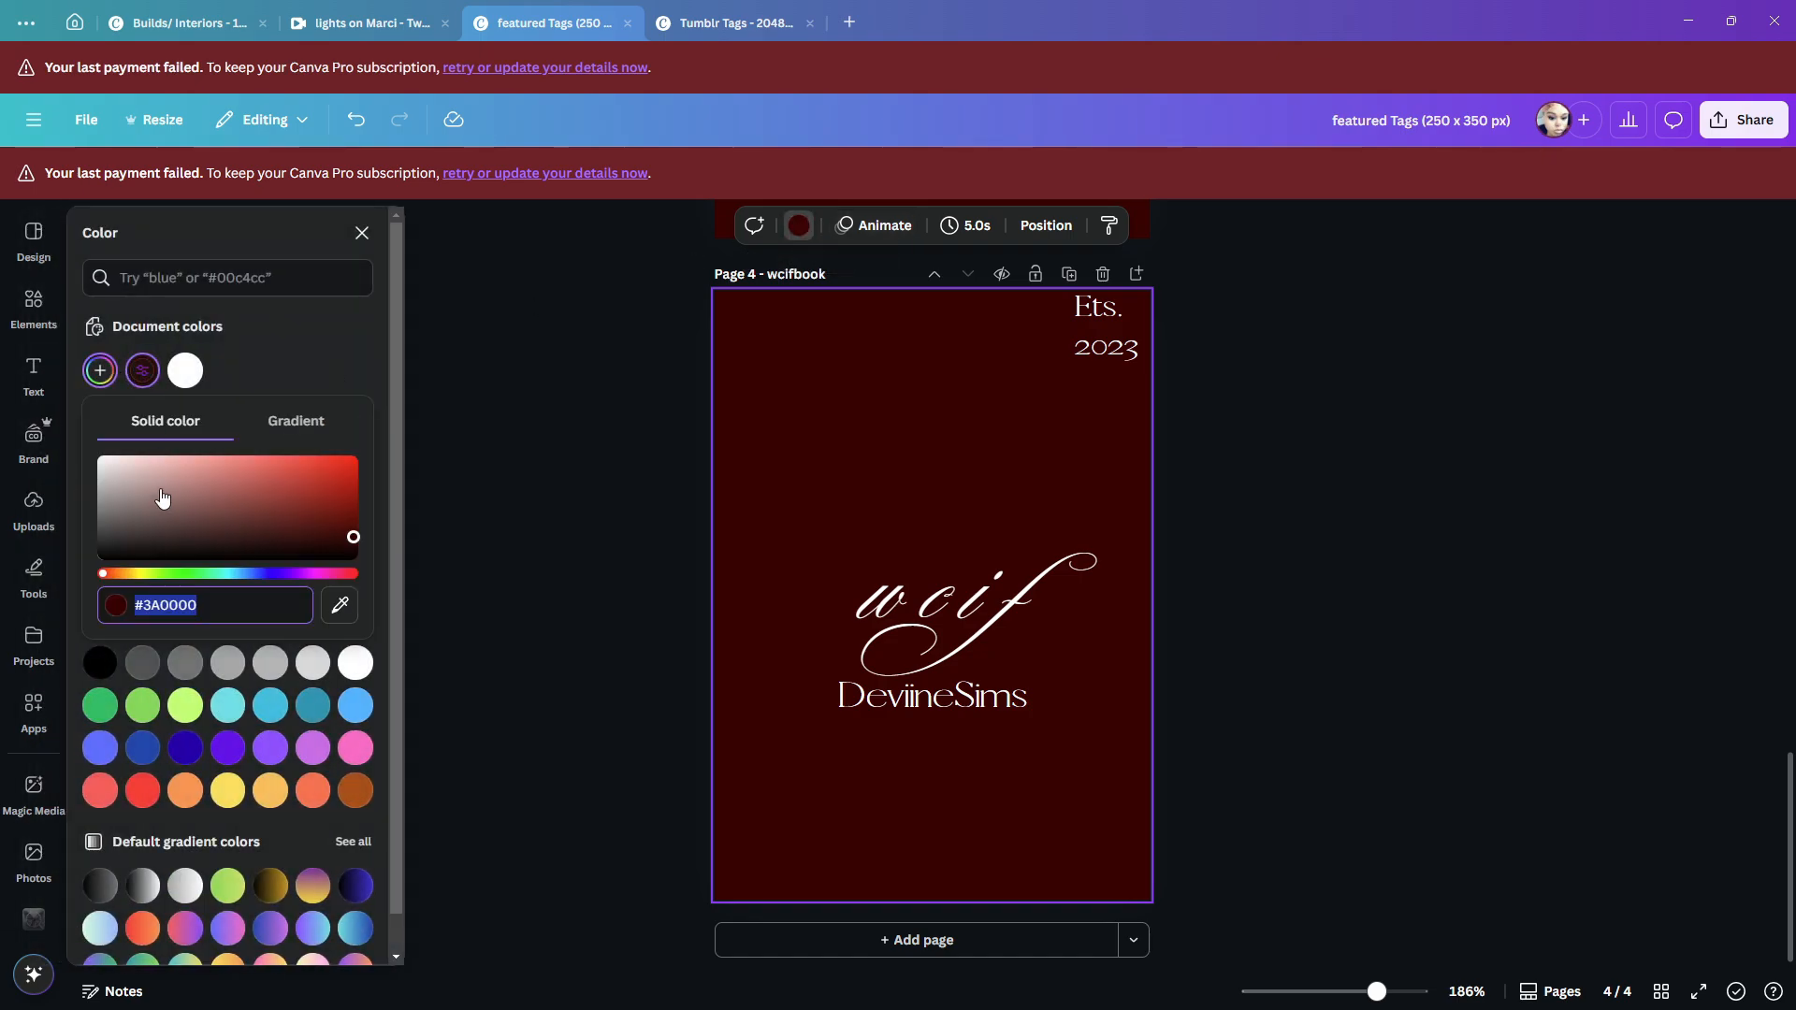
right_click(175, 615)
click(196, 710)
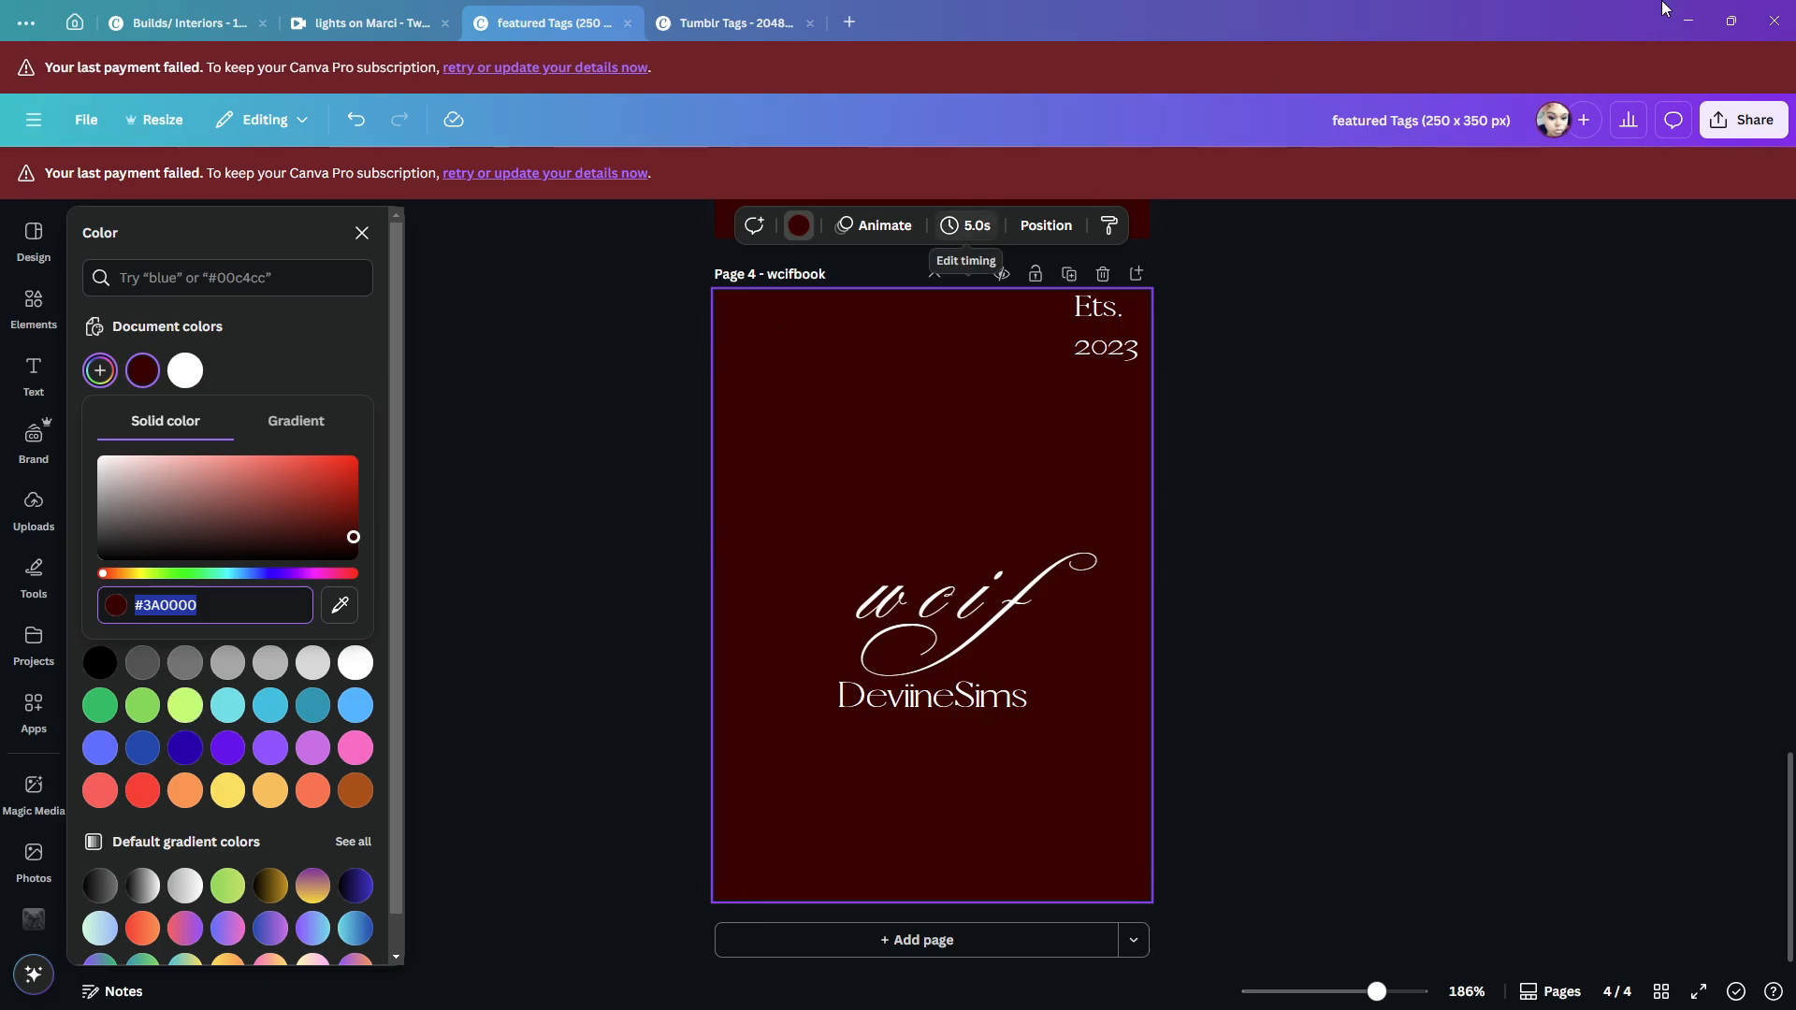
click(1691, 17)
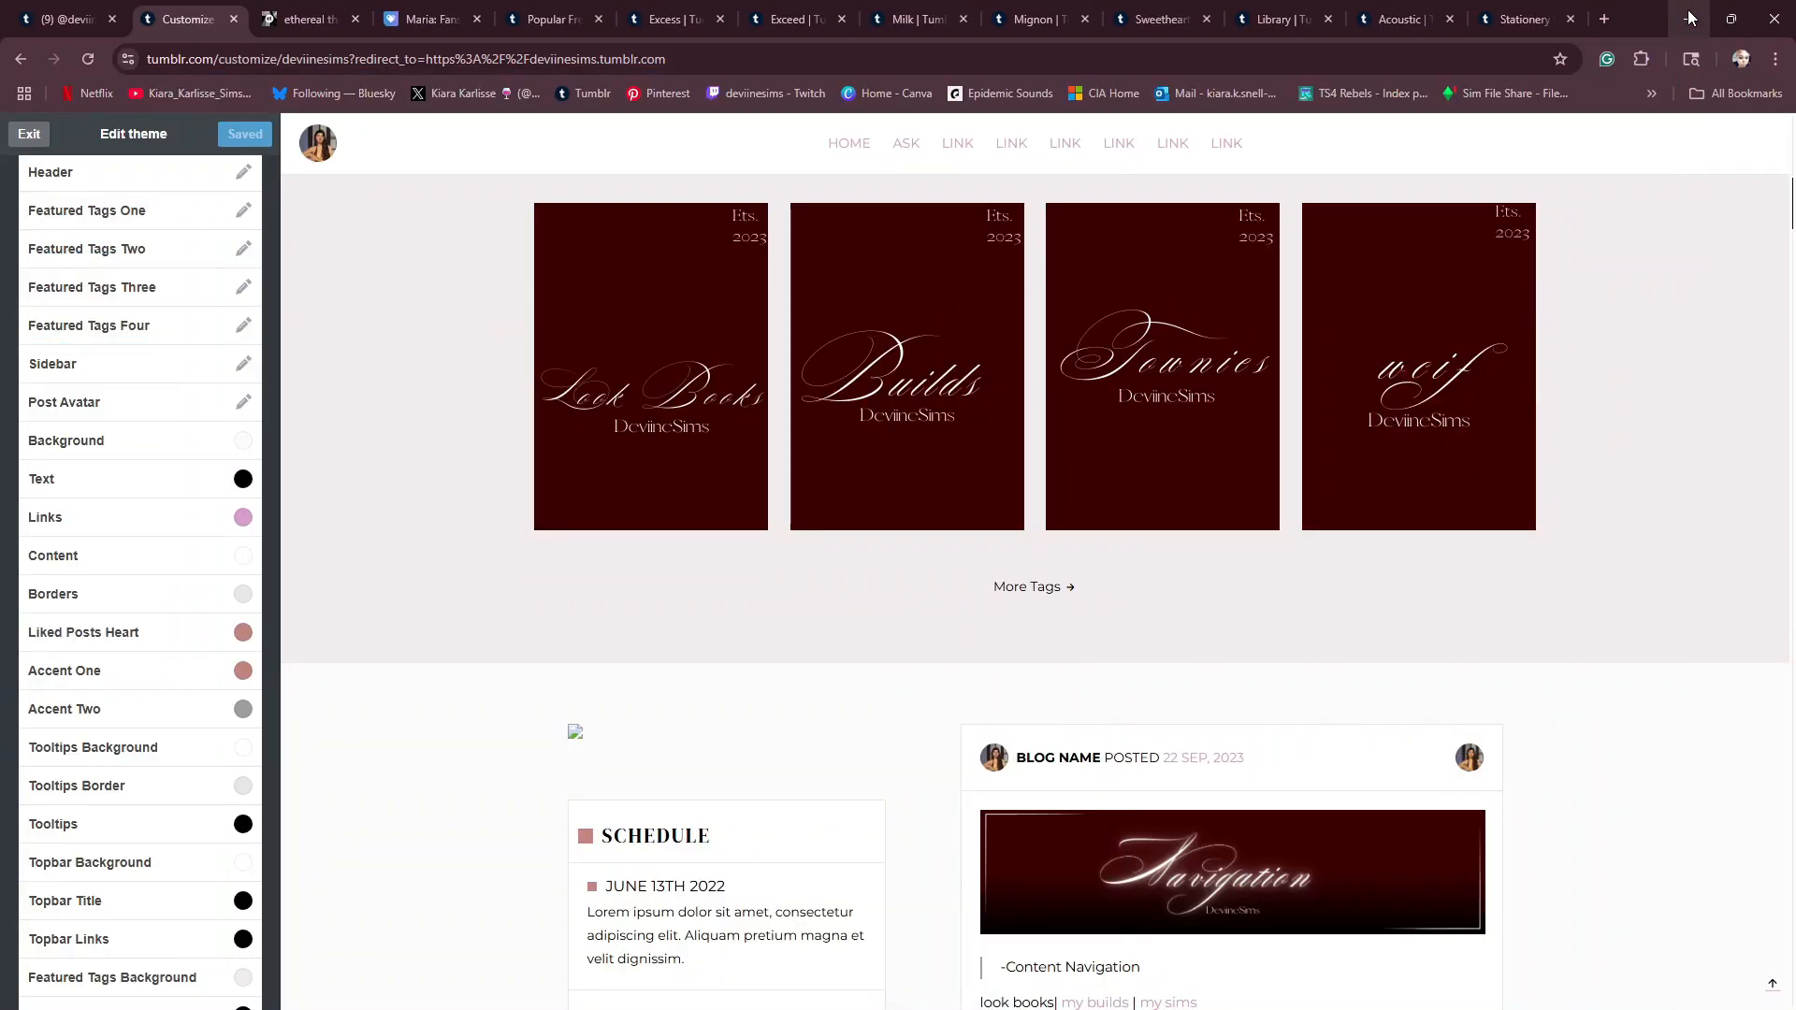
- Open the Liked Posts Heart colour option and examine the pinned post's like icon in the preview
scroll(624, 604, down, 3)
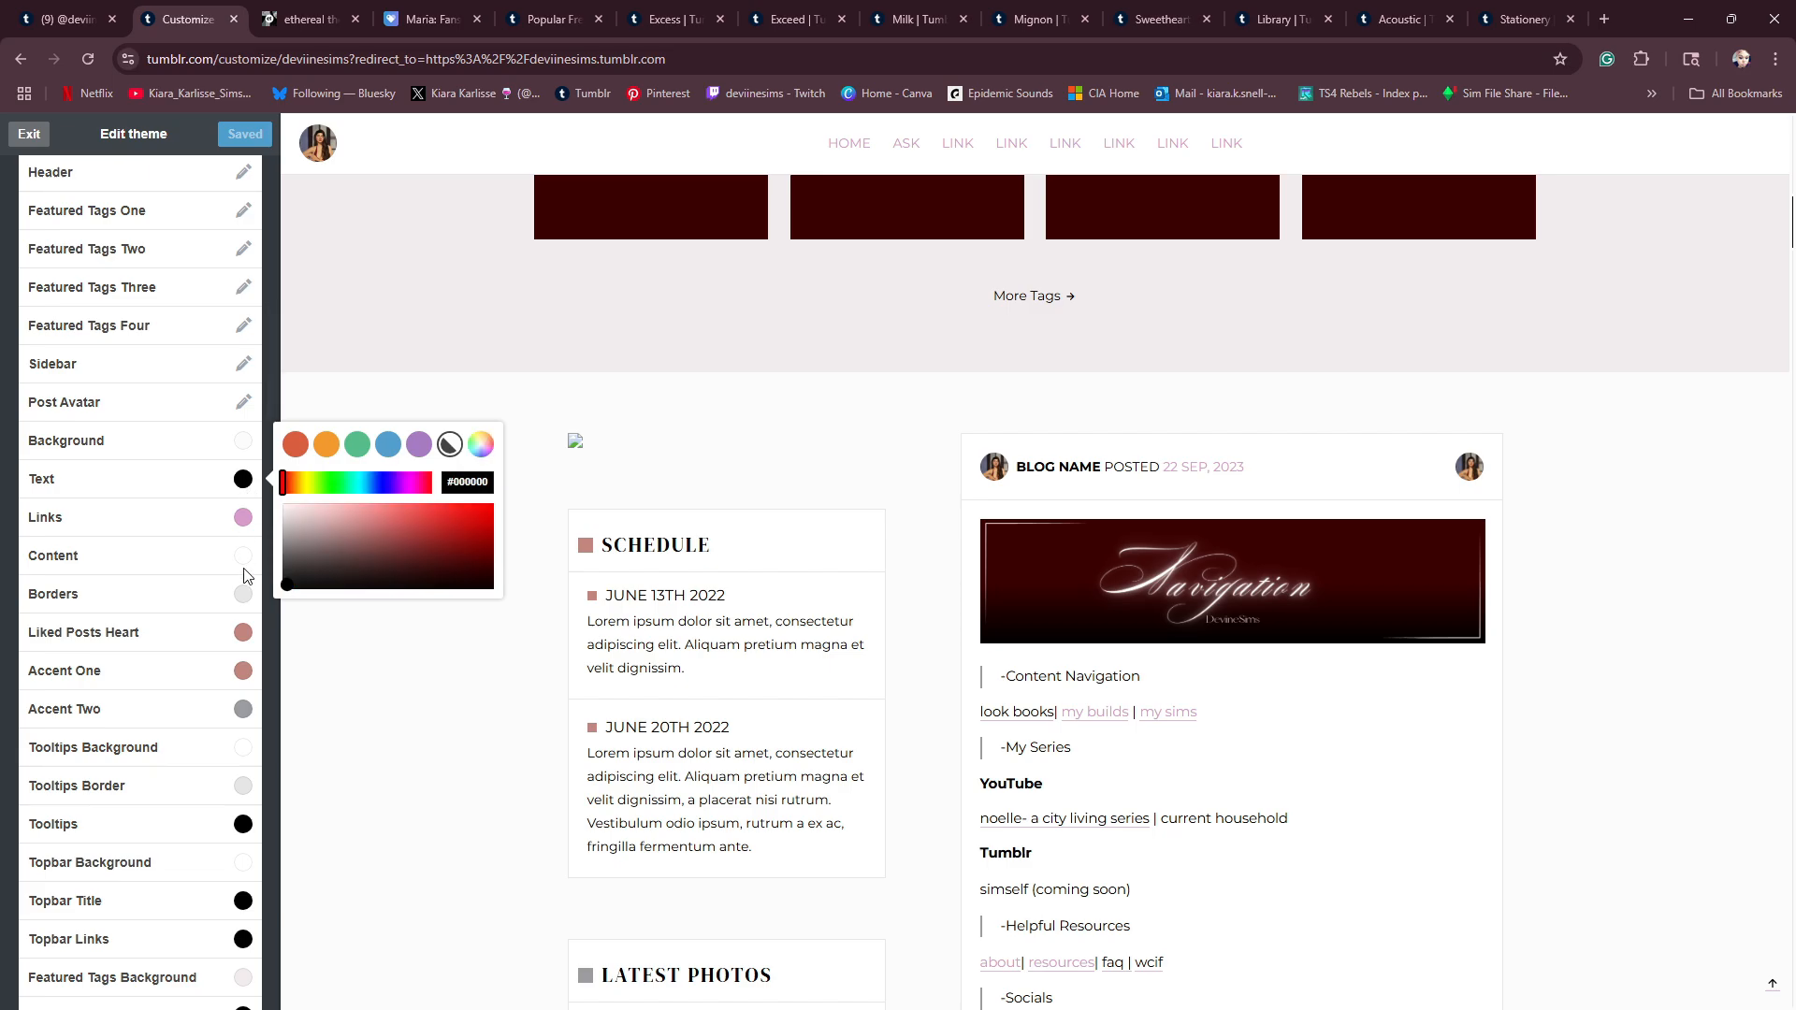
click(244, 637)
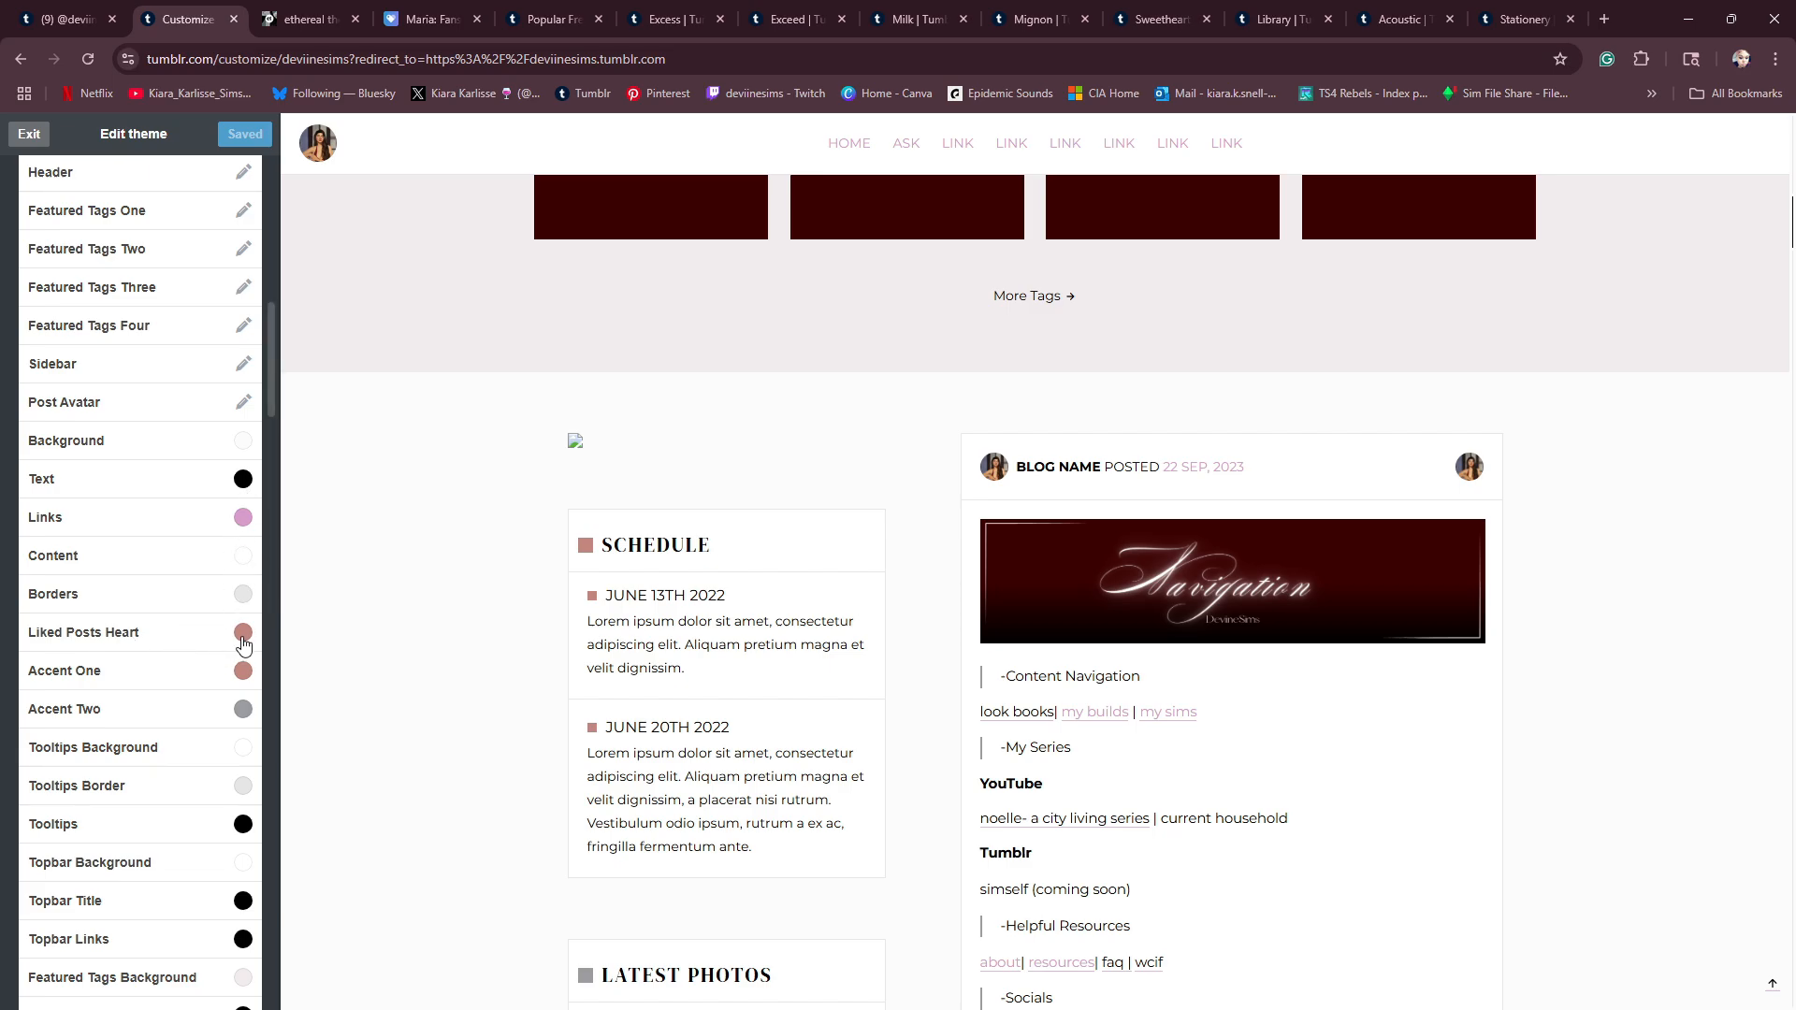
scroll(748, 688, down, 4)
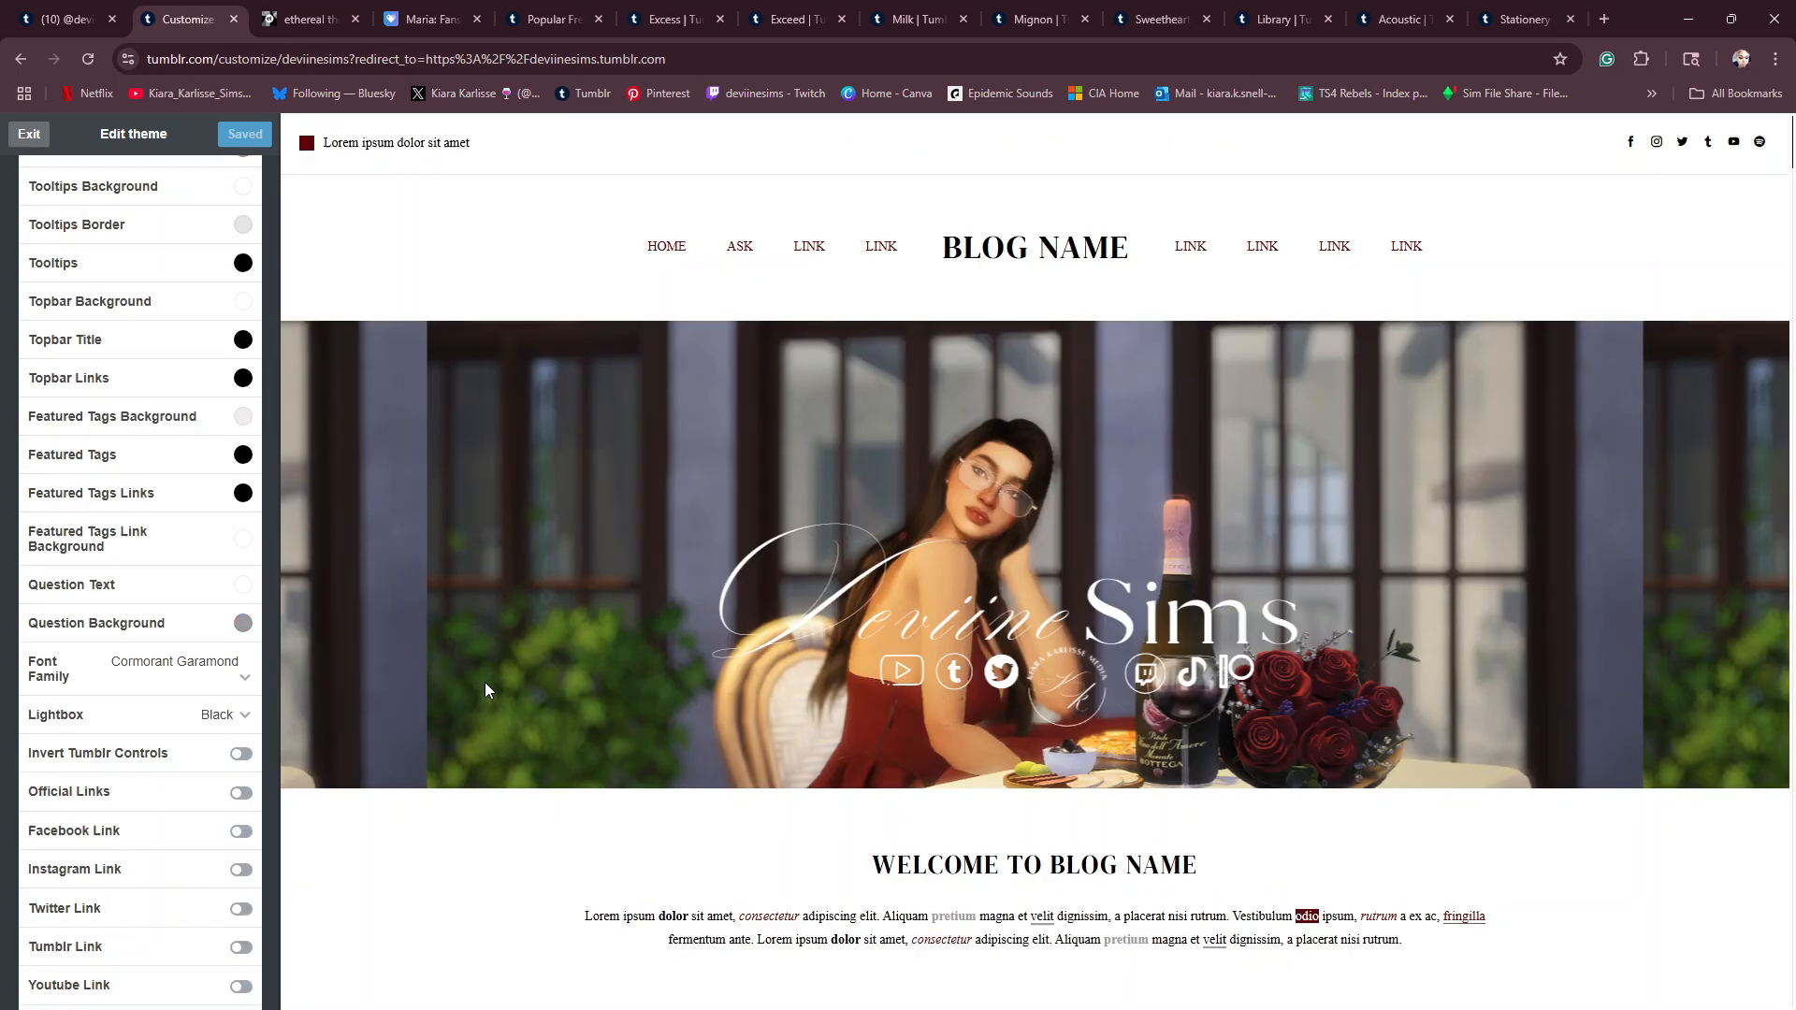
- Look through the font and social link options, and check the colours and font across the header and featured tags
scroll(484, 690, down, 10)
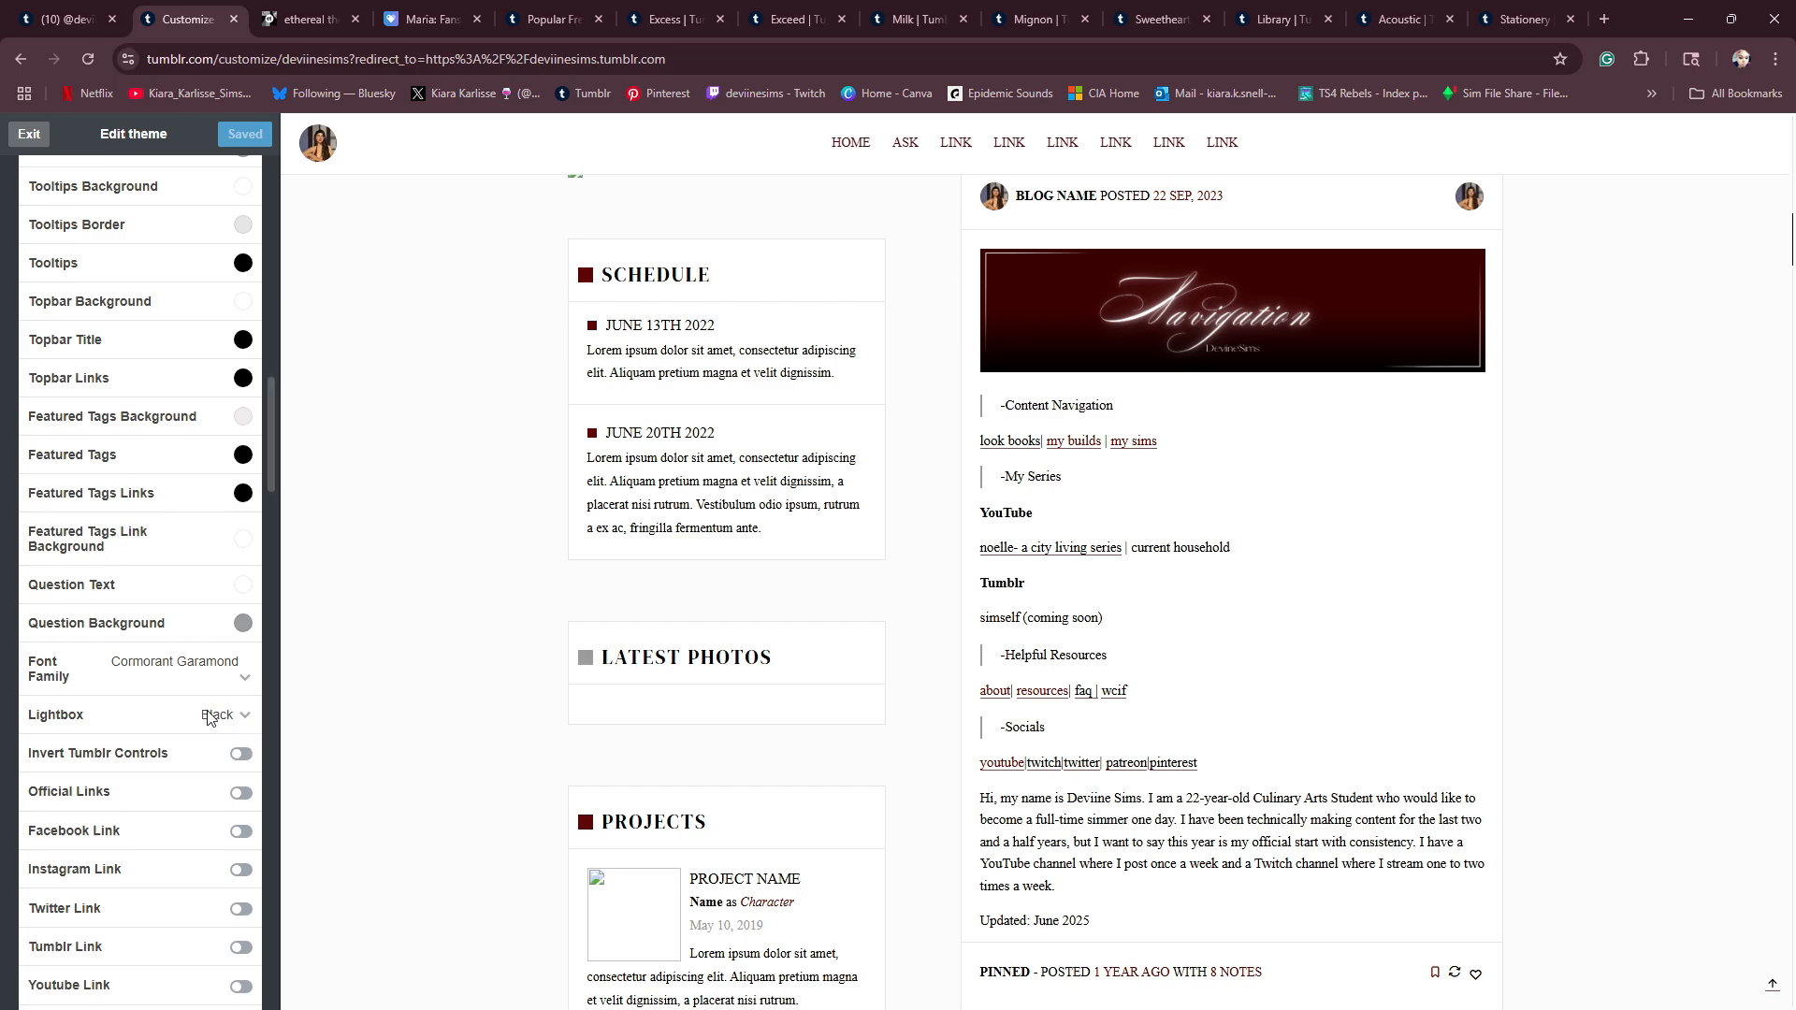
scroll(208, 716, down, 1)
scroll(1133, 430, up, 8)
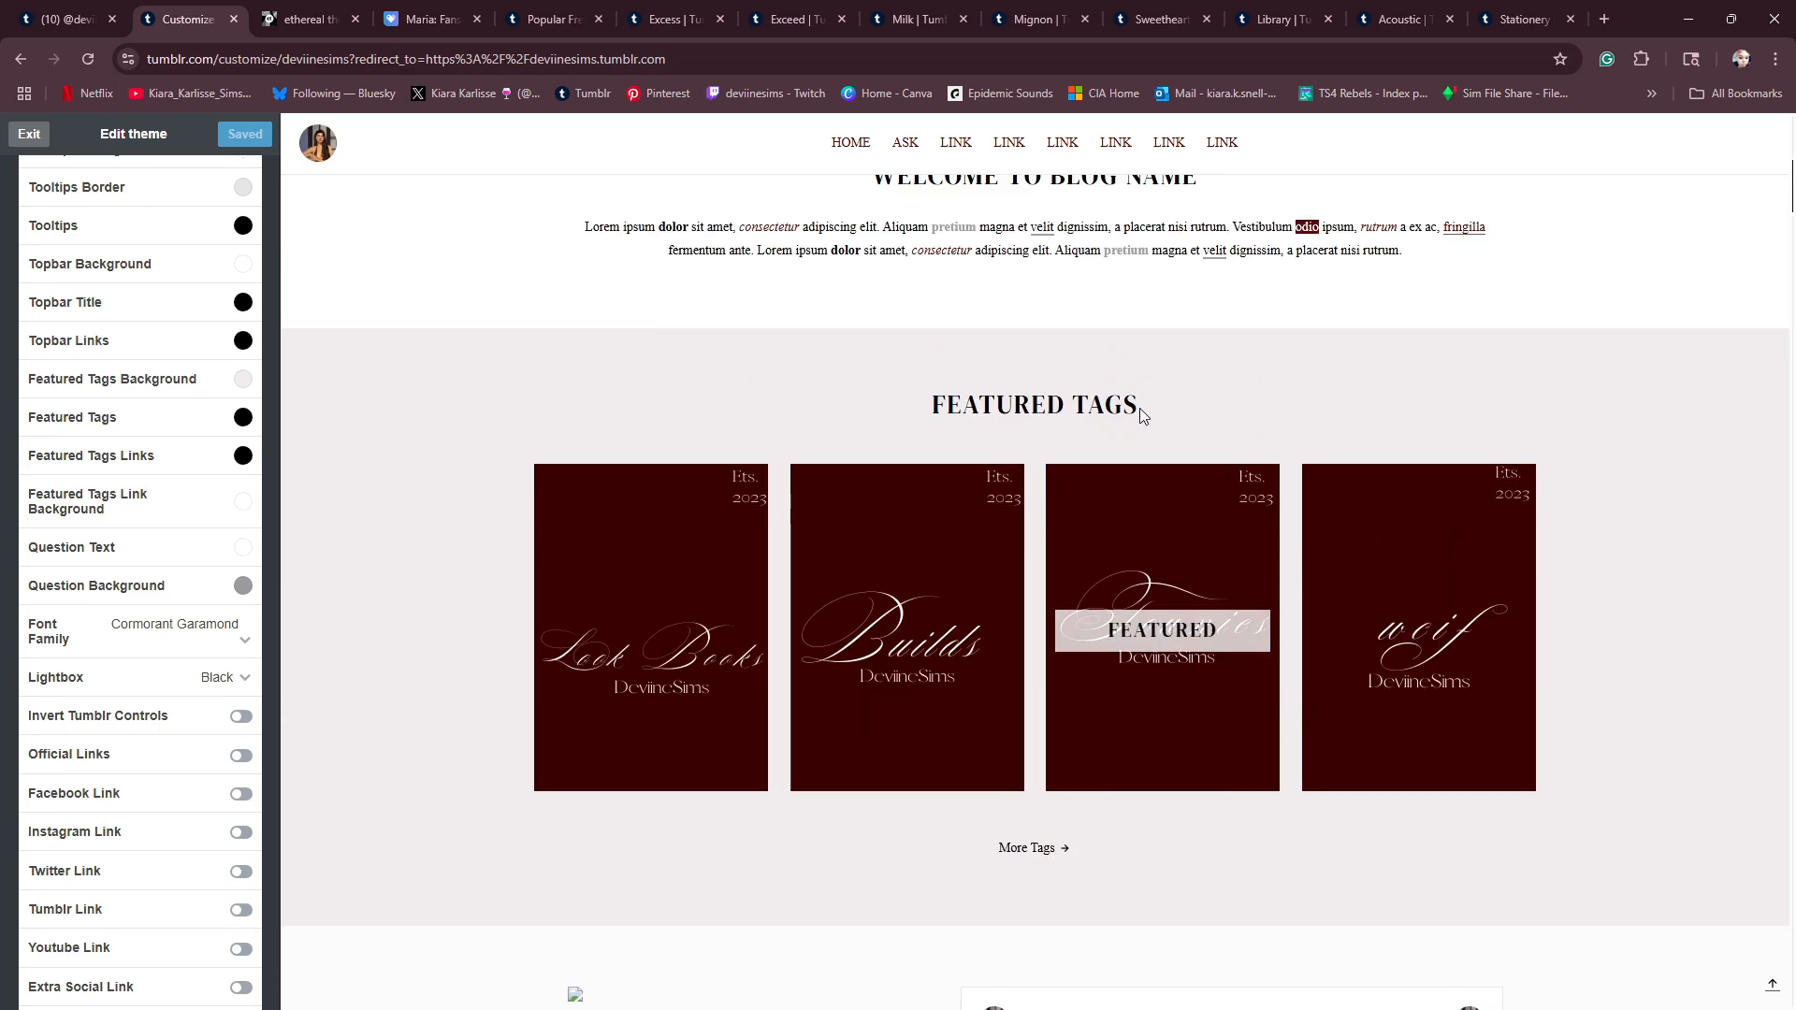
scroll(1141, 414, up, 7)
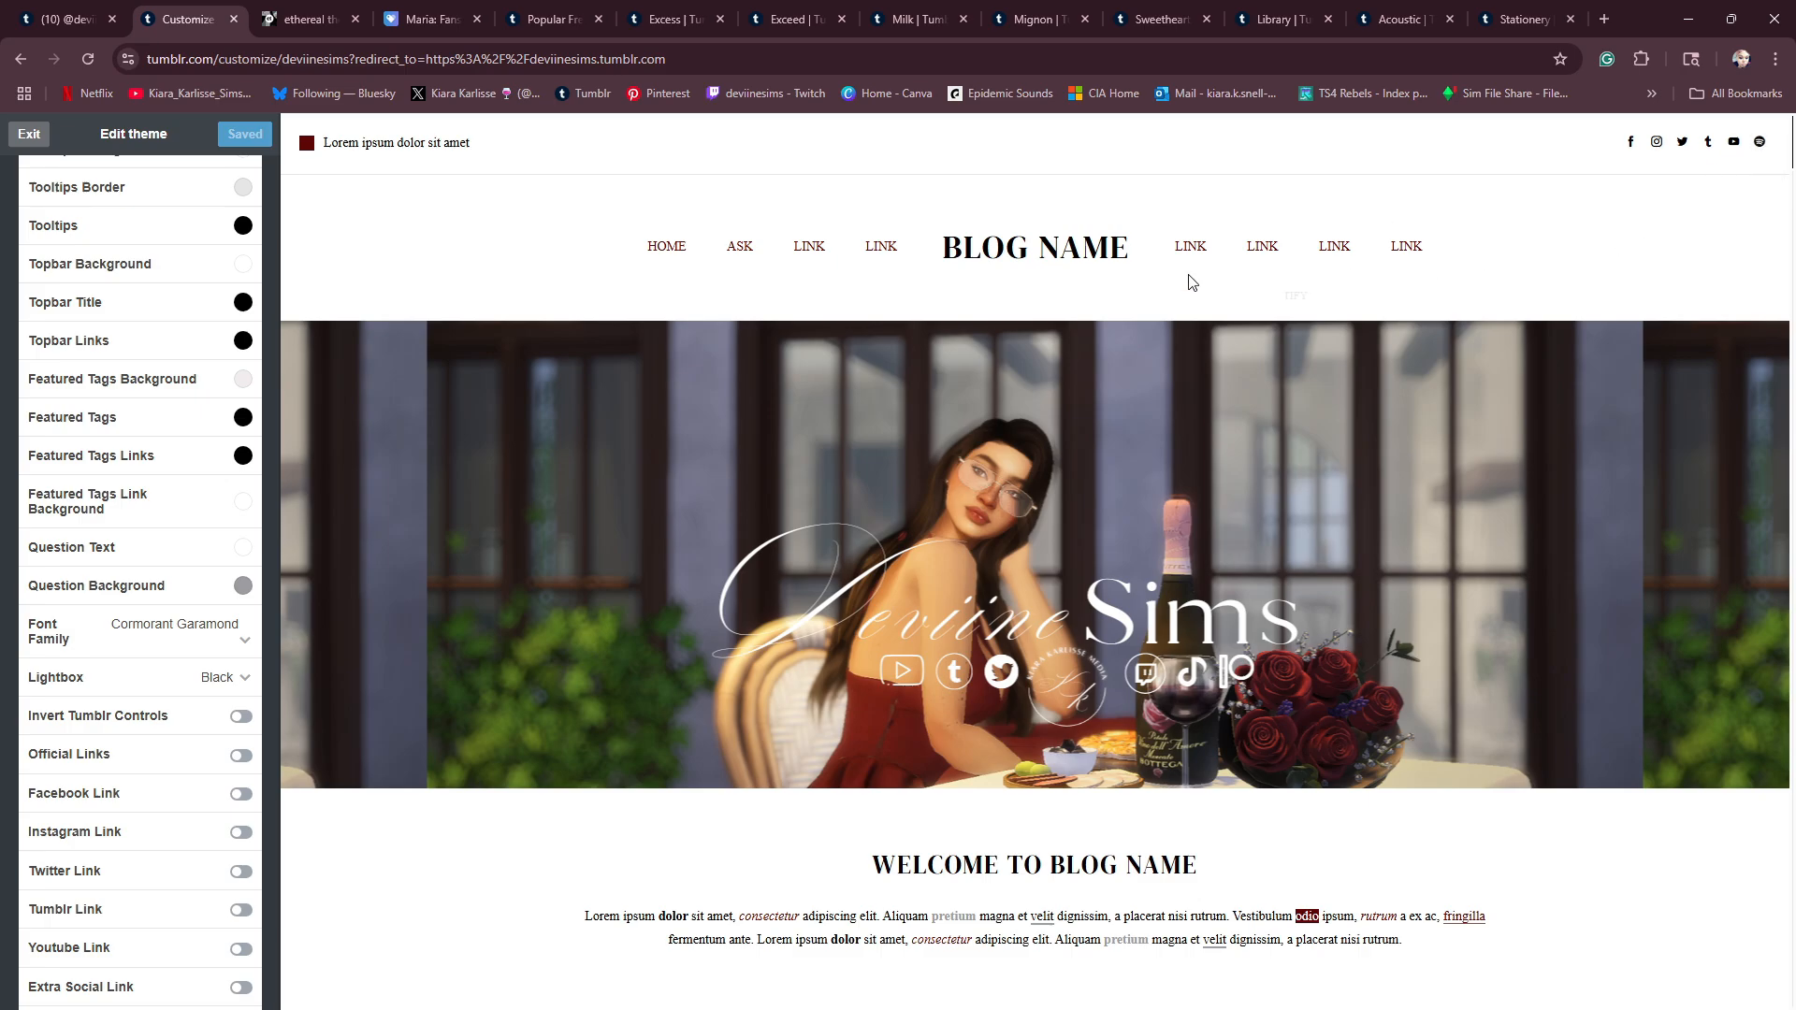
- Try the Facebook Link option on and back off, saving the theme each time, and check the header's social icons
scroll(232, 731, down, 2)
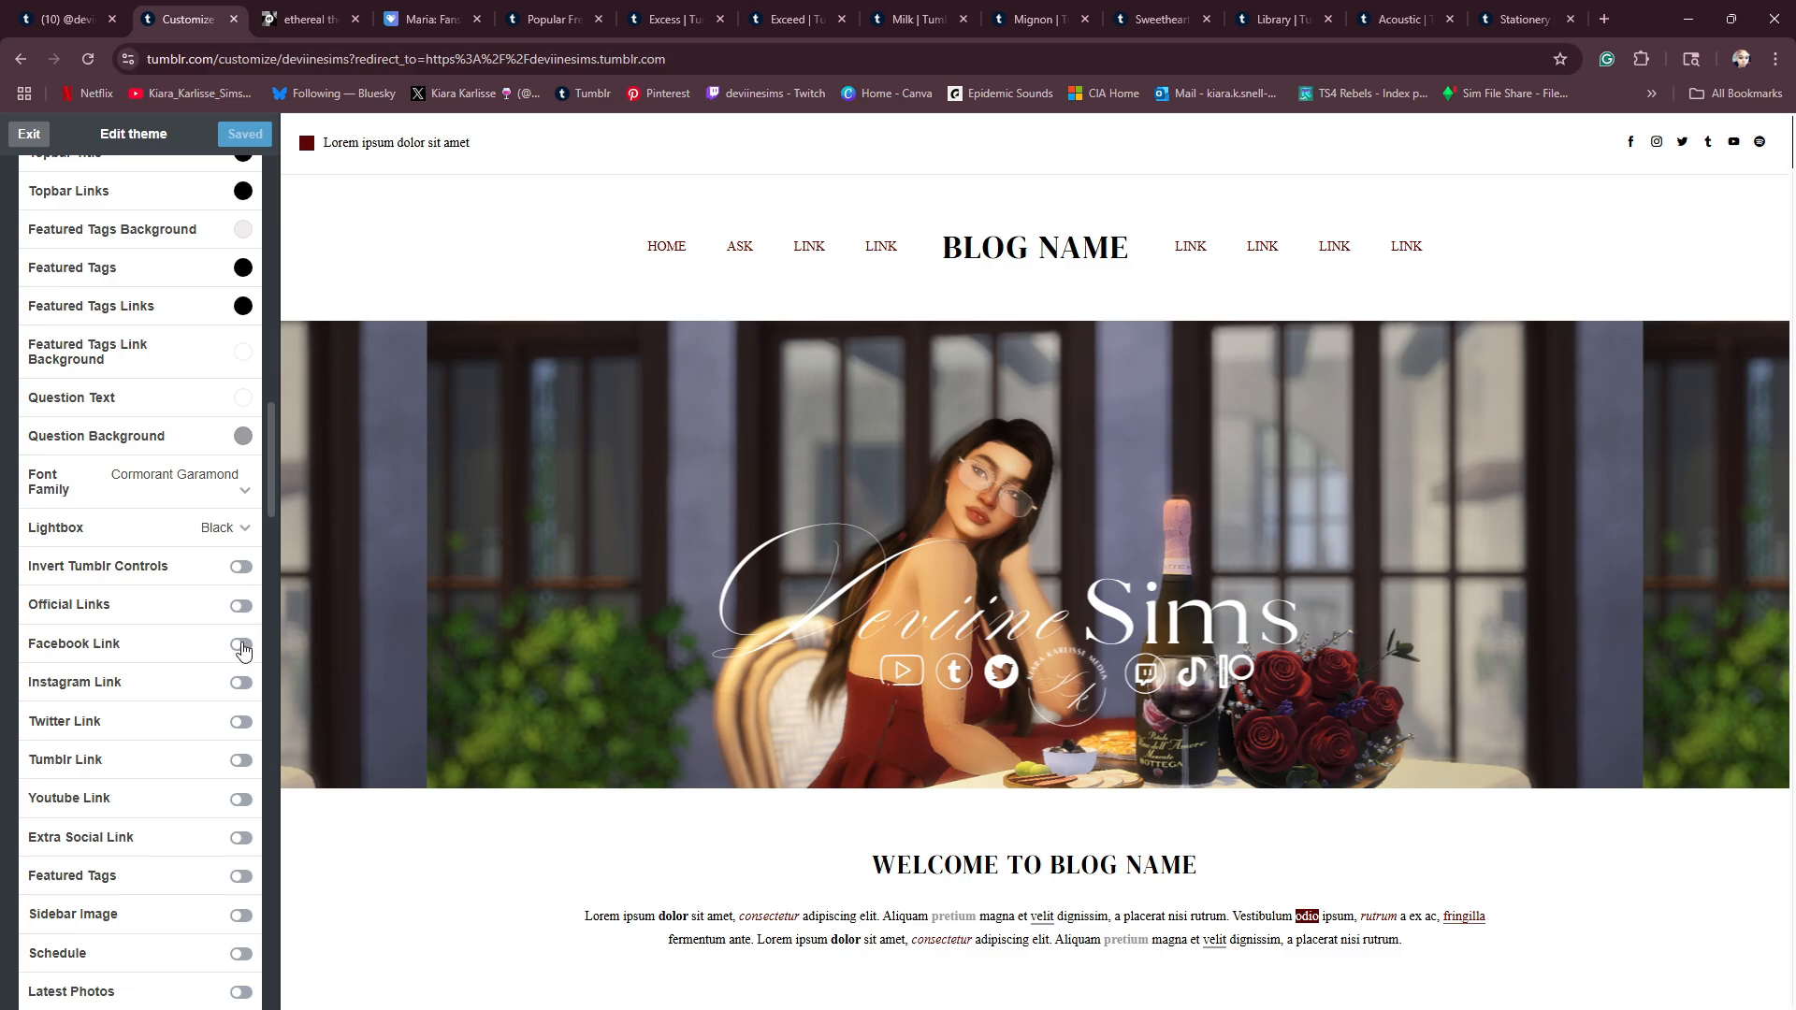
click(241, 645)
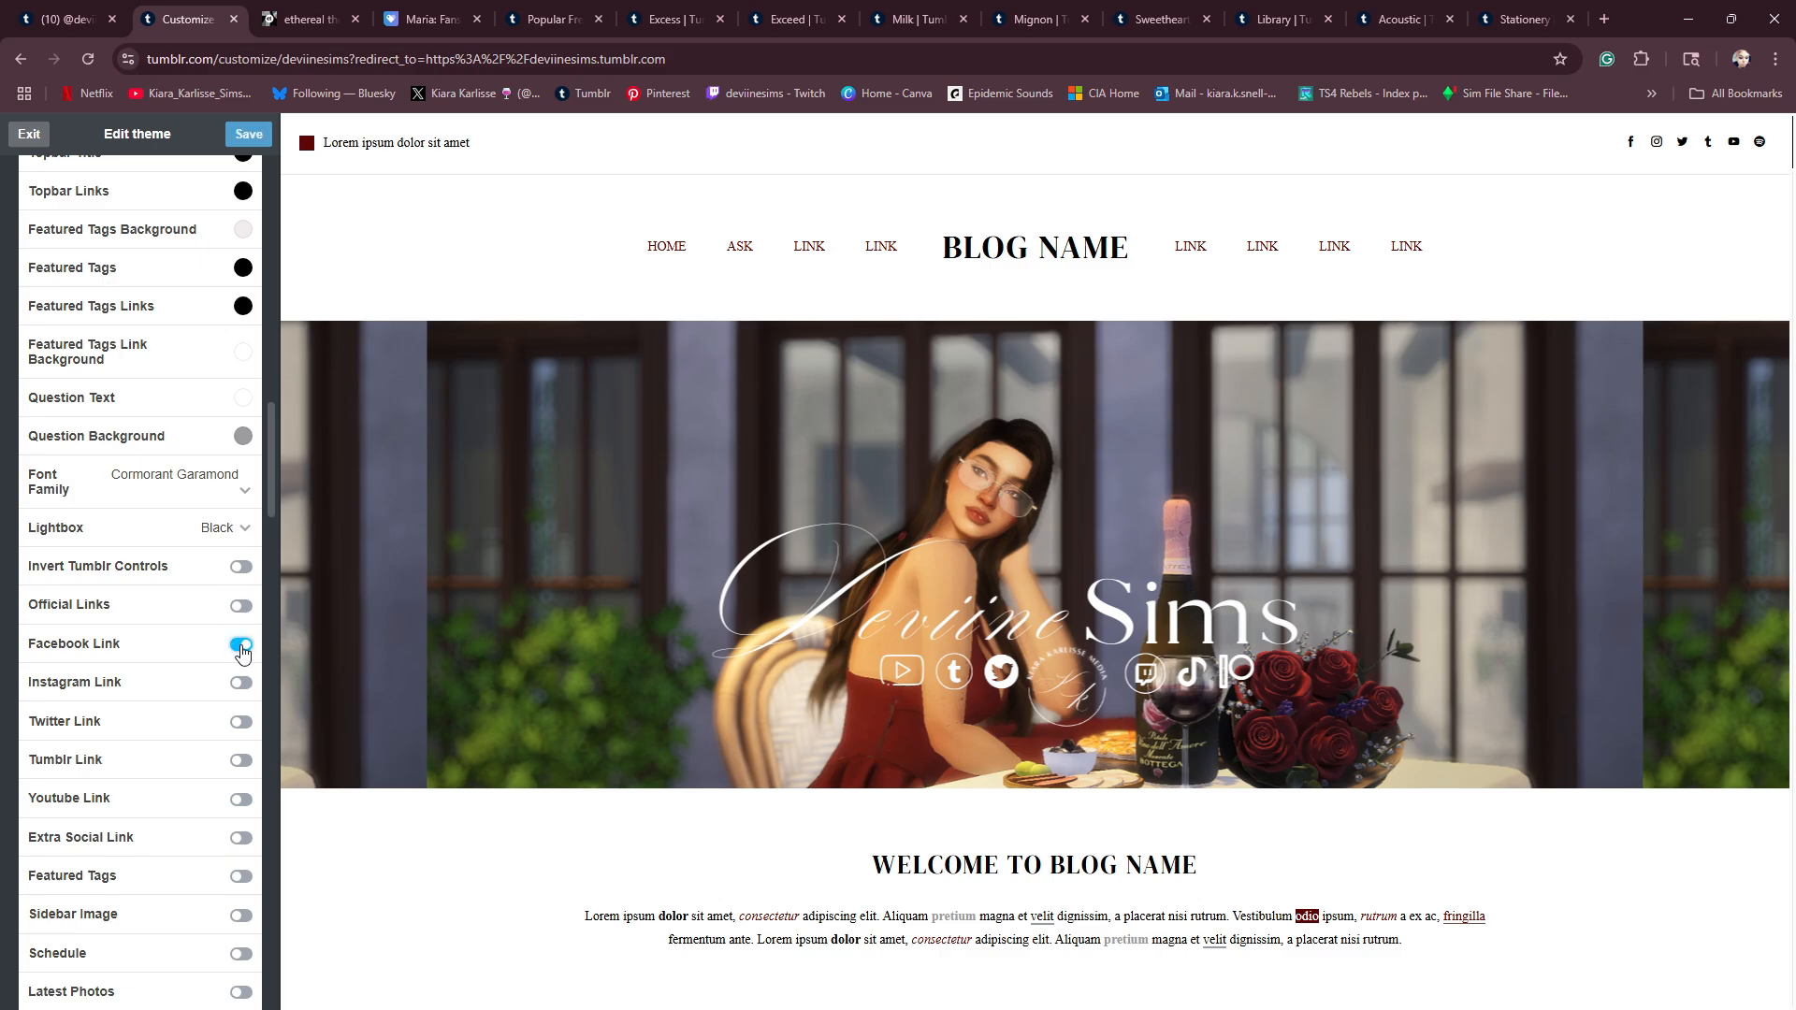
click(242, 133)
click(241, 646)
click(234, 136)
scroll(799, 448, down, 2)
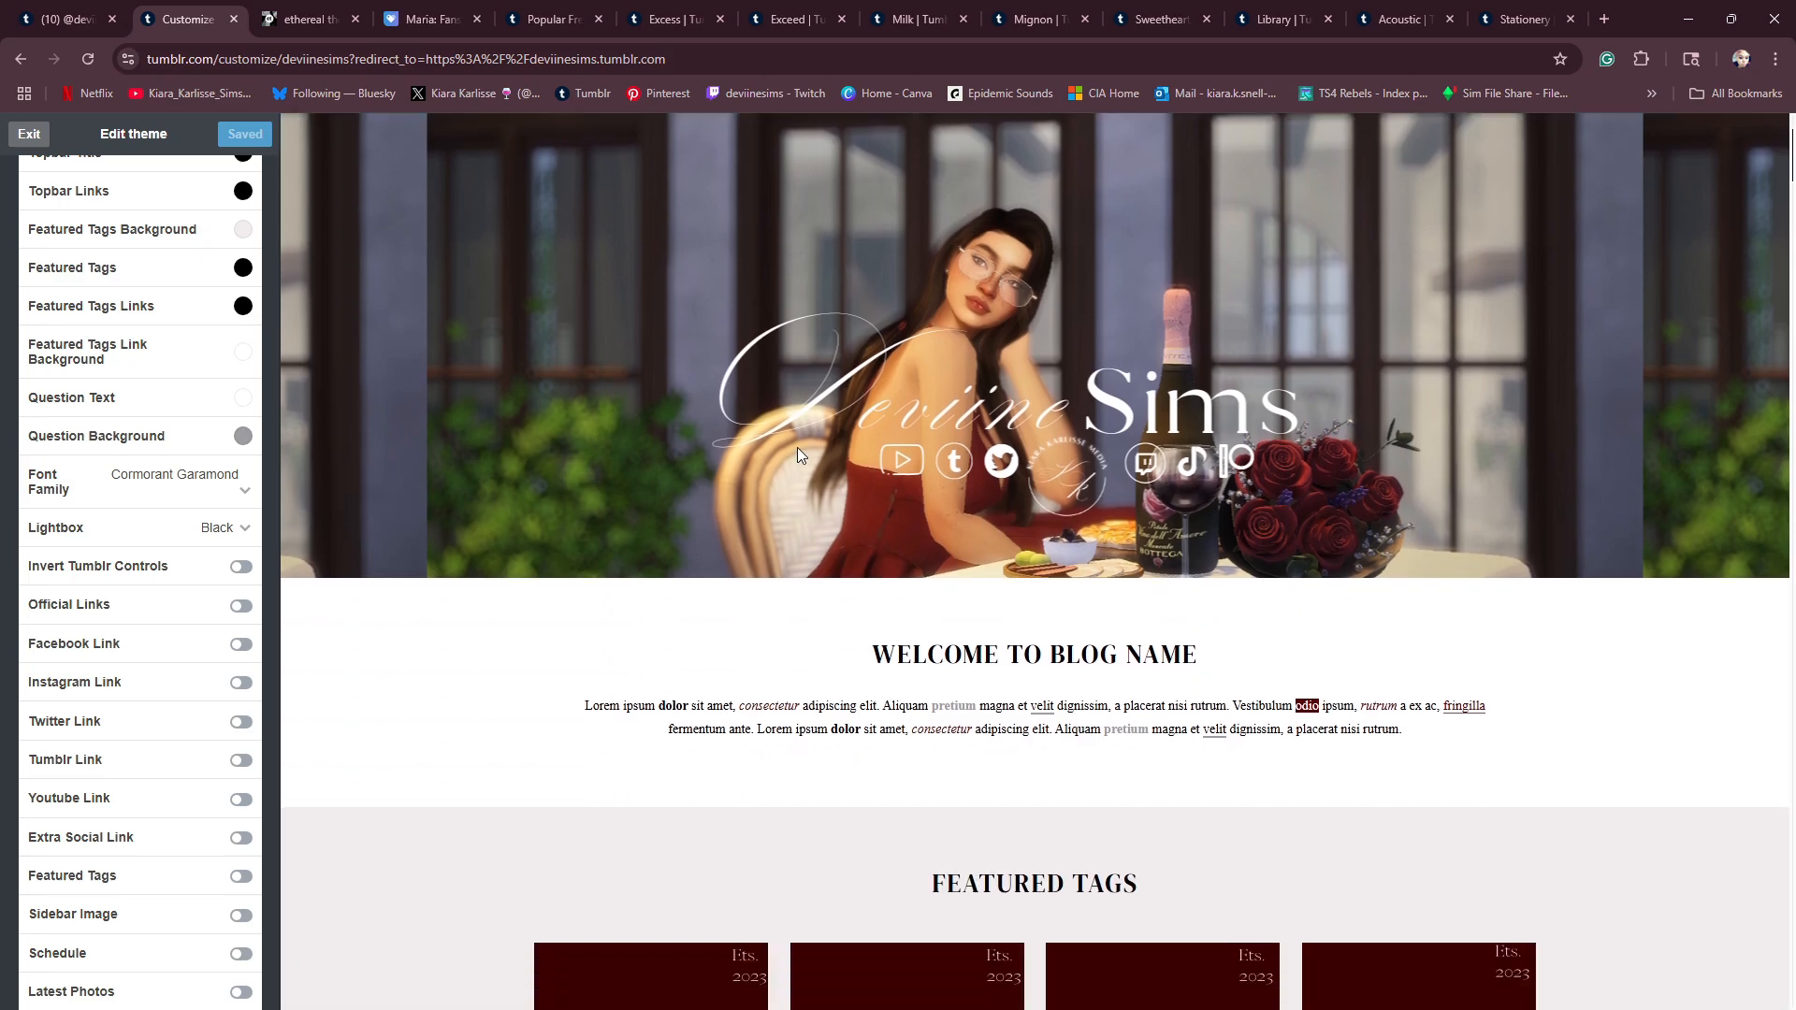
scroll(803, 461, up, 2)
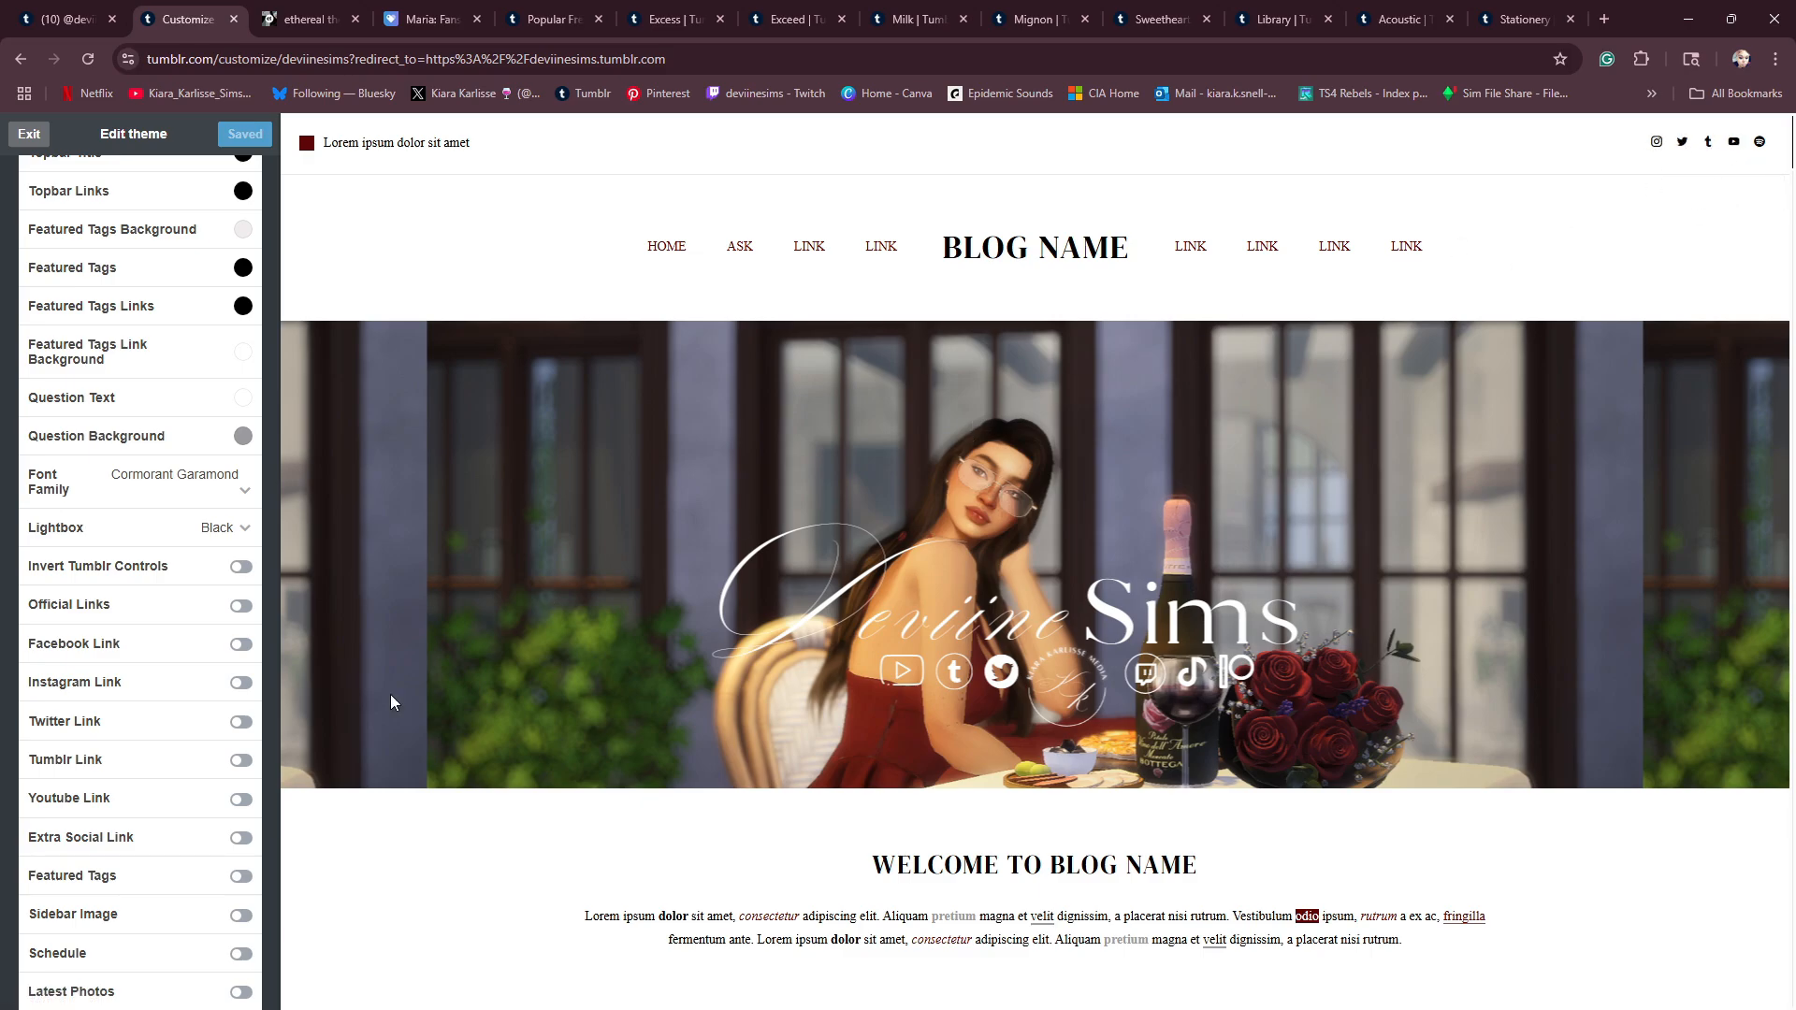
- Try the Schedule option on and back off, saving the theme each time, and check the sidebar sections in the preview
scroll(224, 800, down, 1)
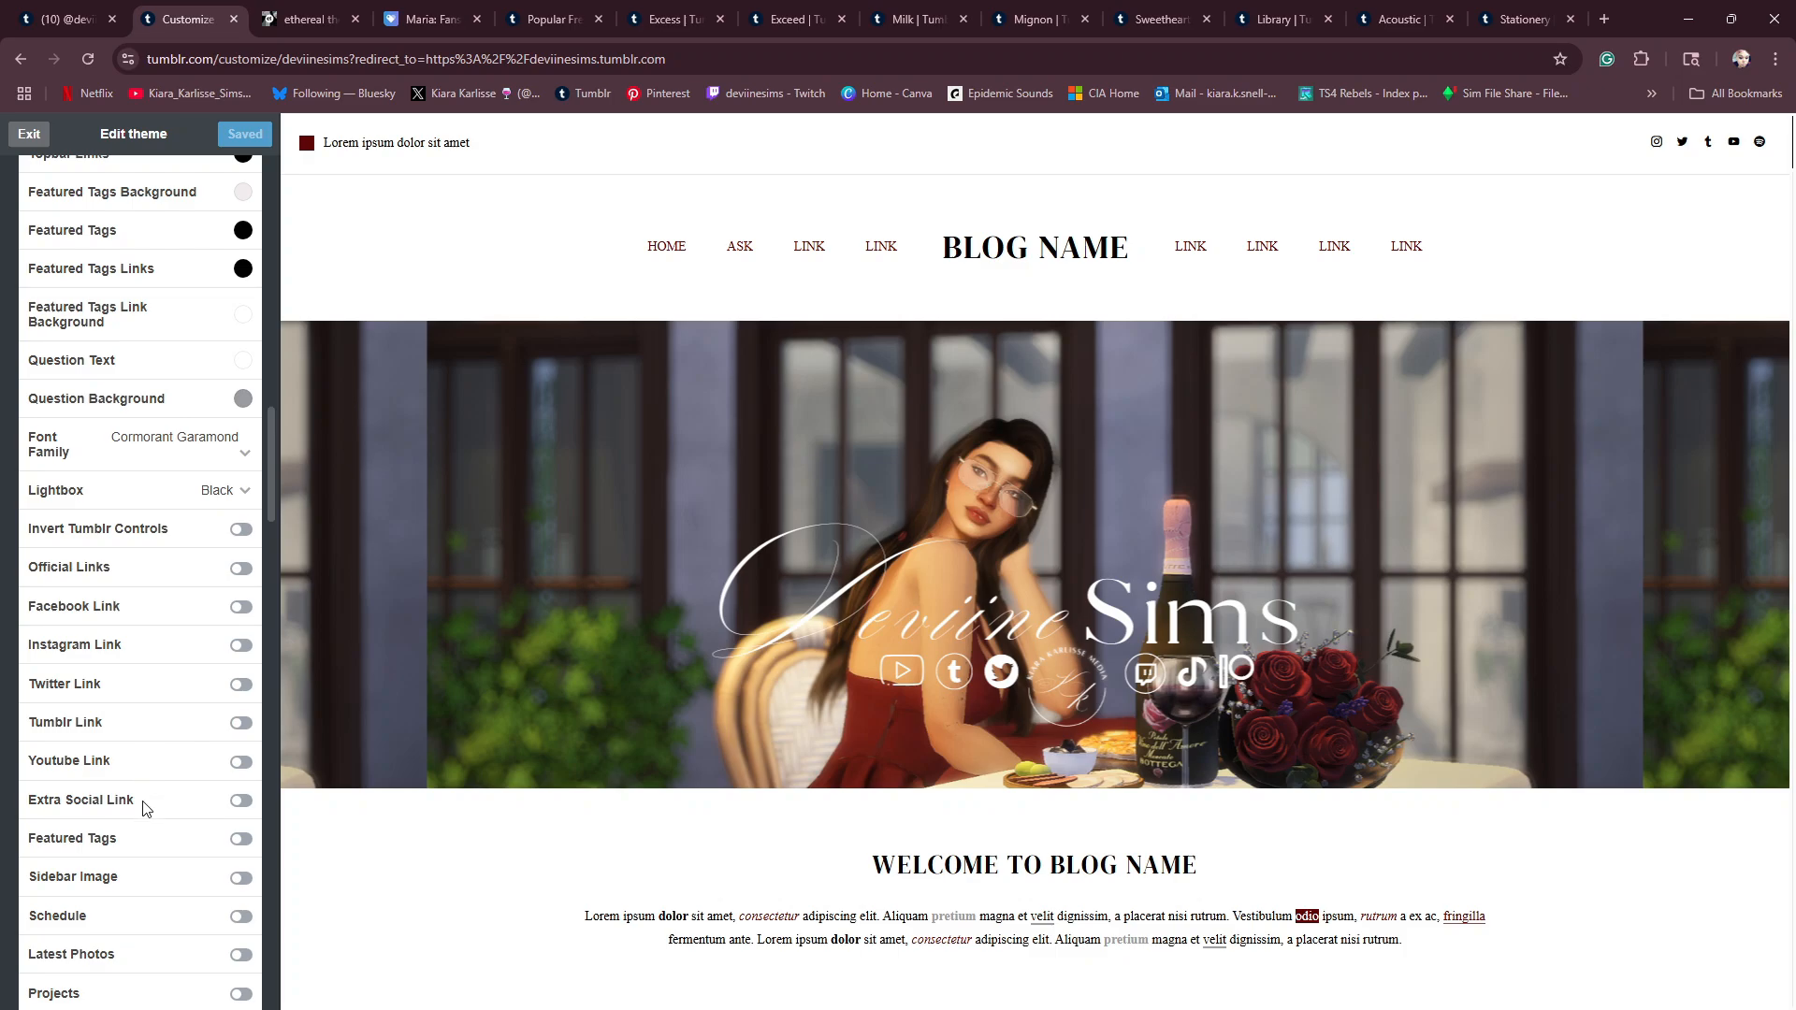
scroll(131, 823, down, 1)
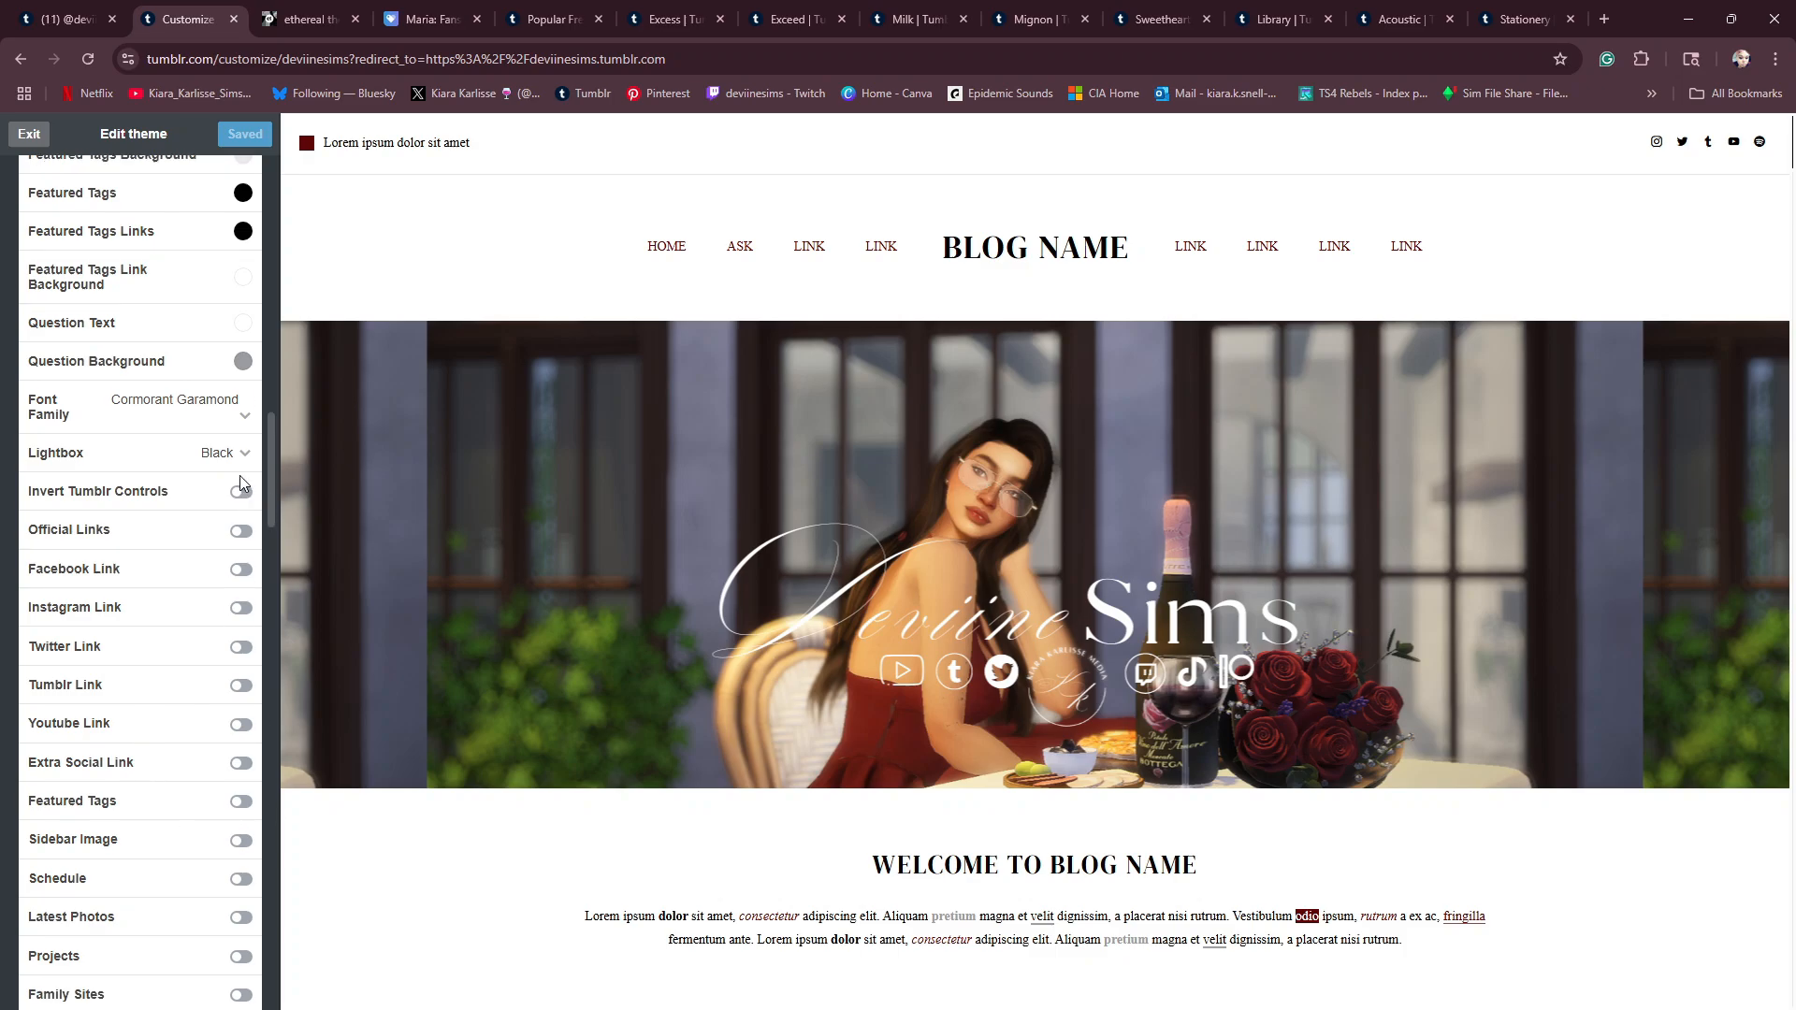
scroll(458, 884, down, 9)
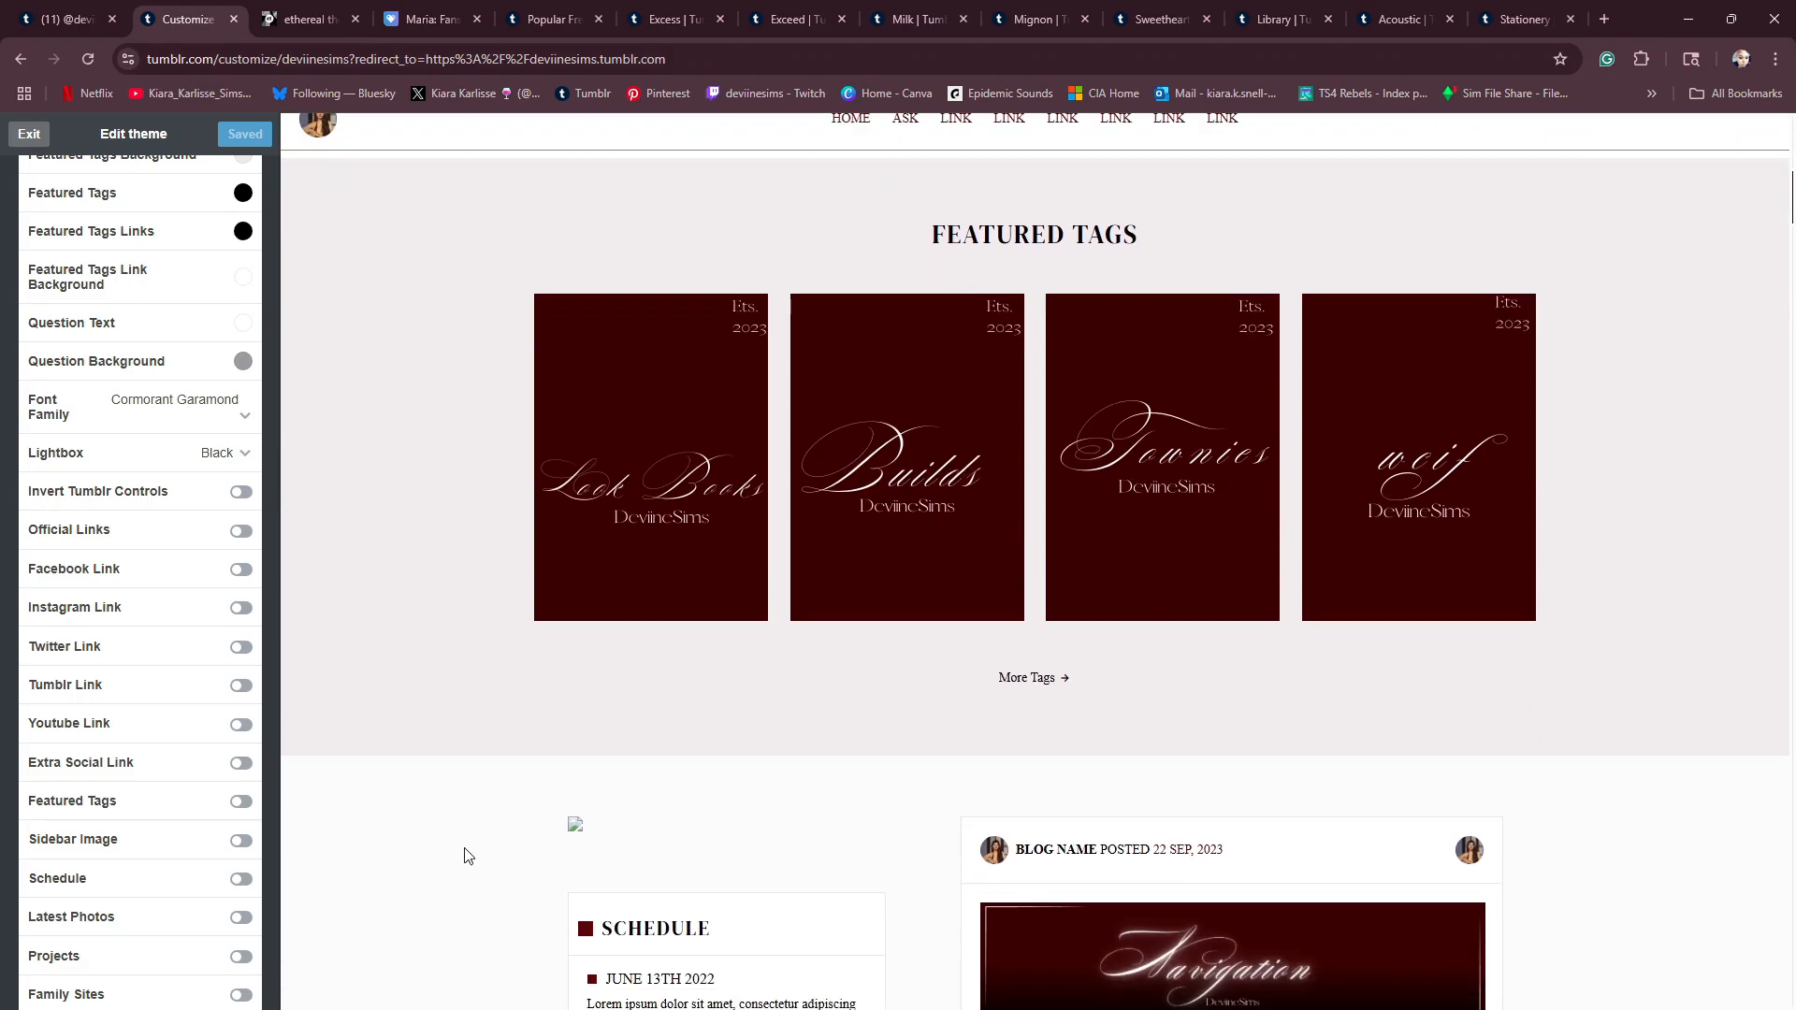
scroll(465, 853, down, 6)
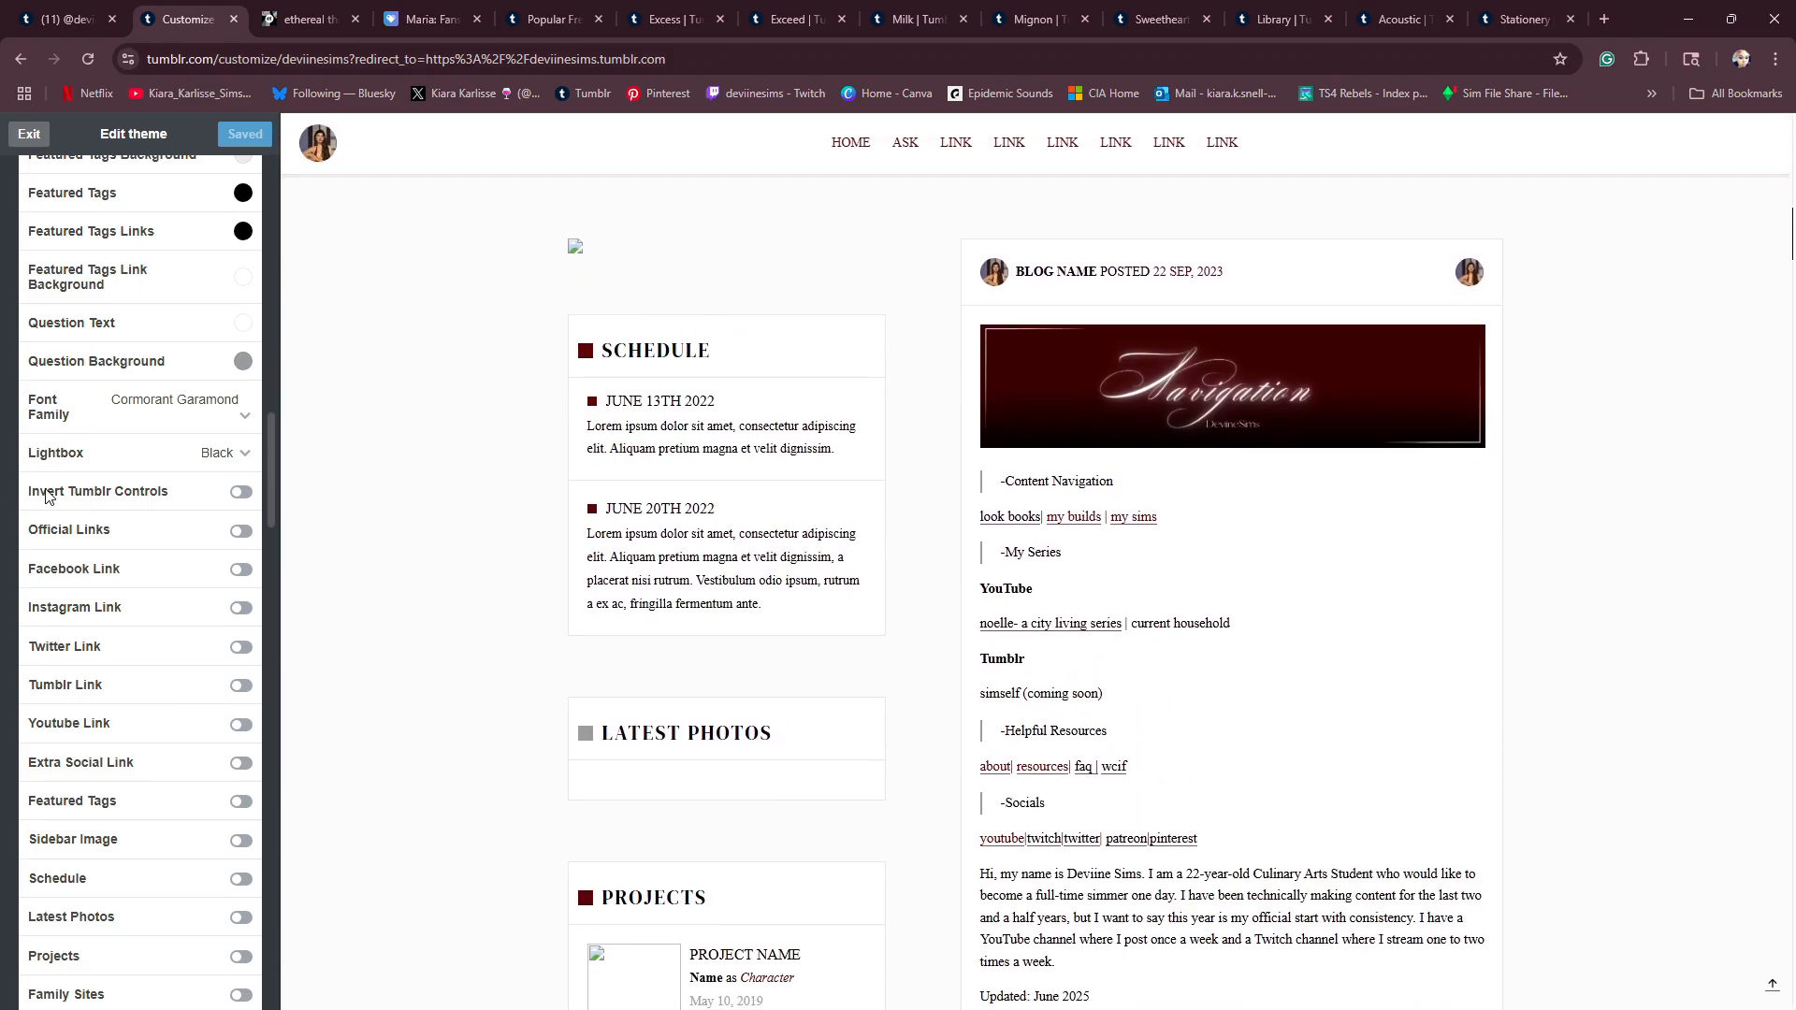
scroll(131, 784, down, 1)
click(241, 842)
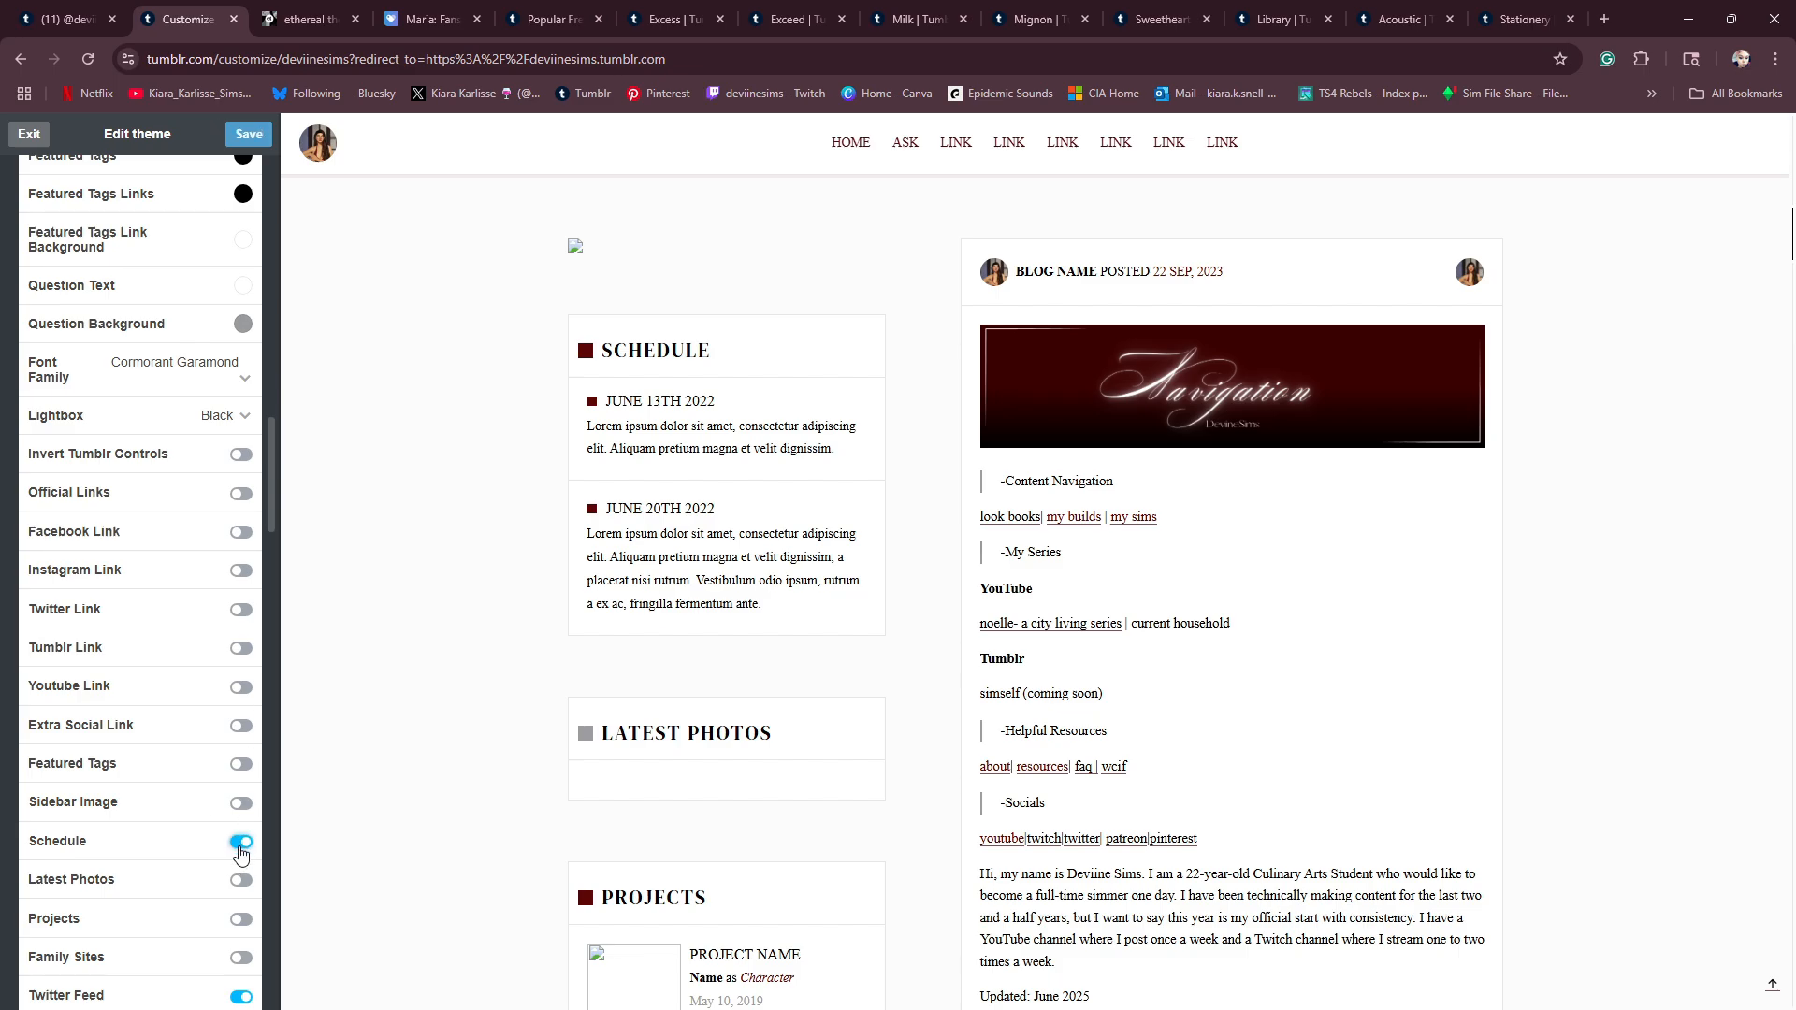
click(248, 135)
click(241, 841)
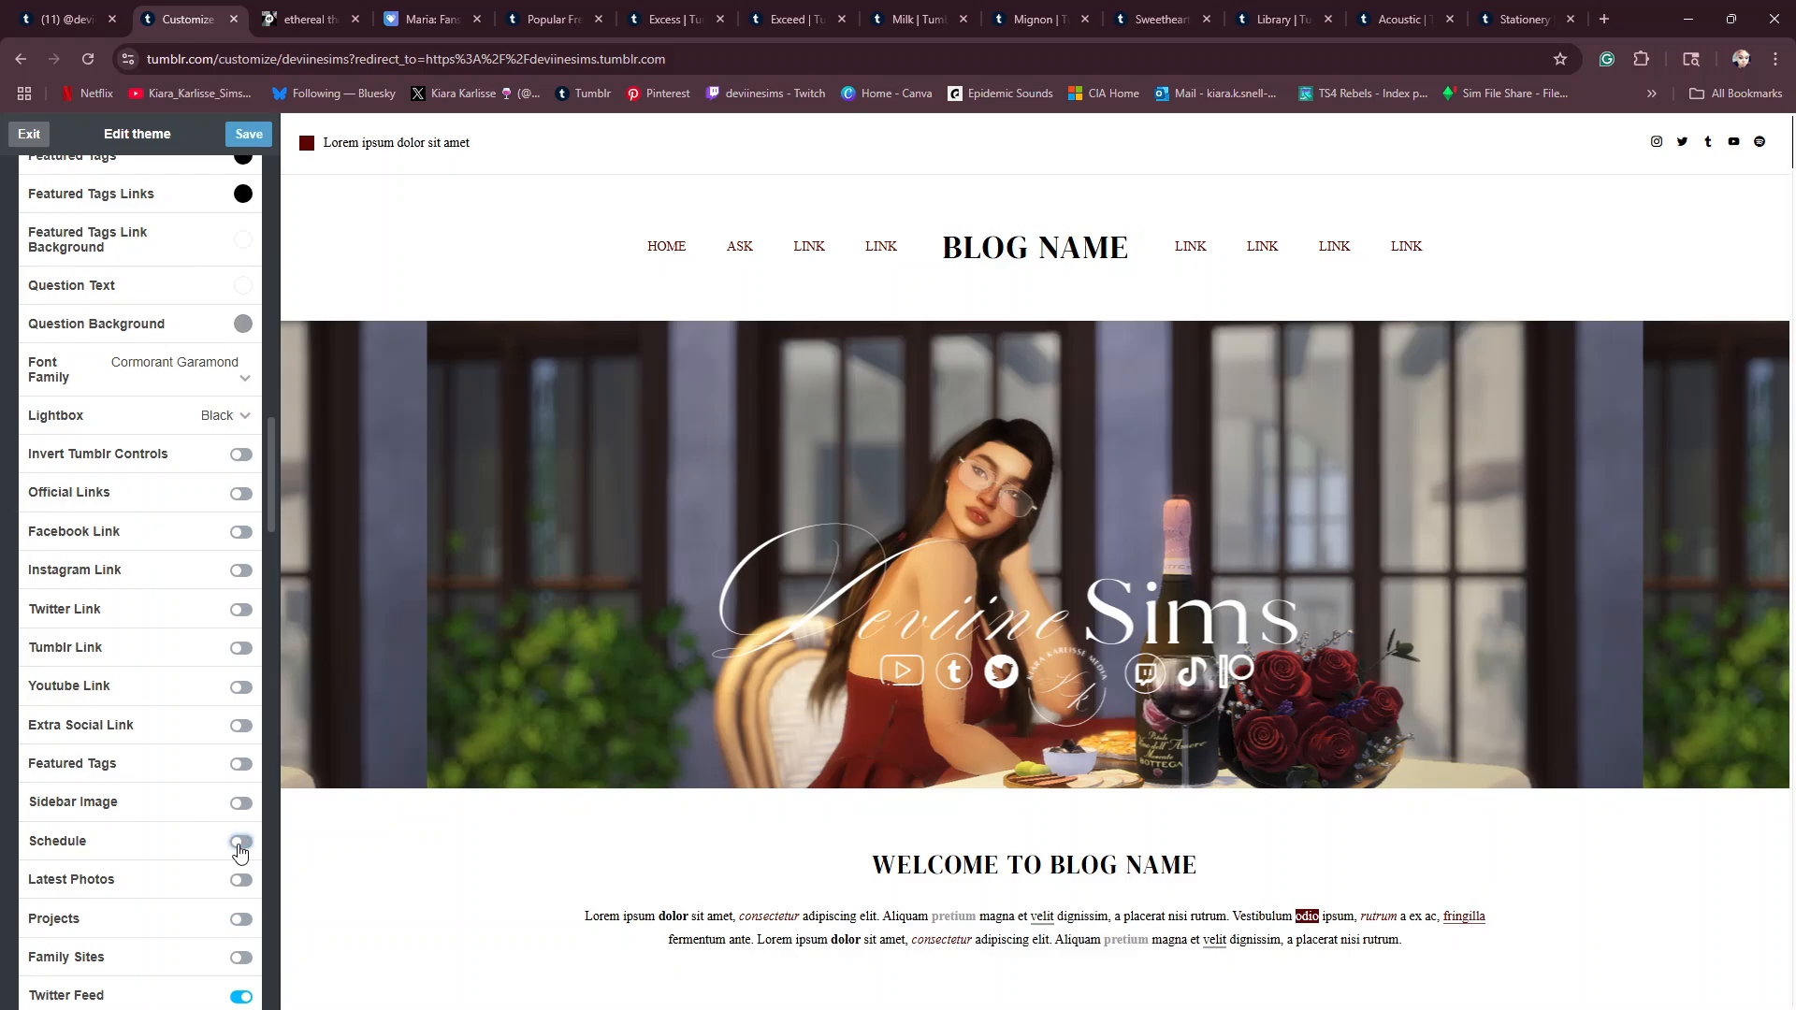
scroll(393, 701, down, 5)
scroll(430, 692, down, 2)
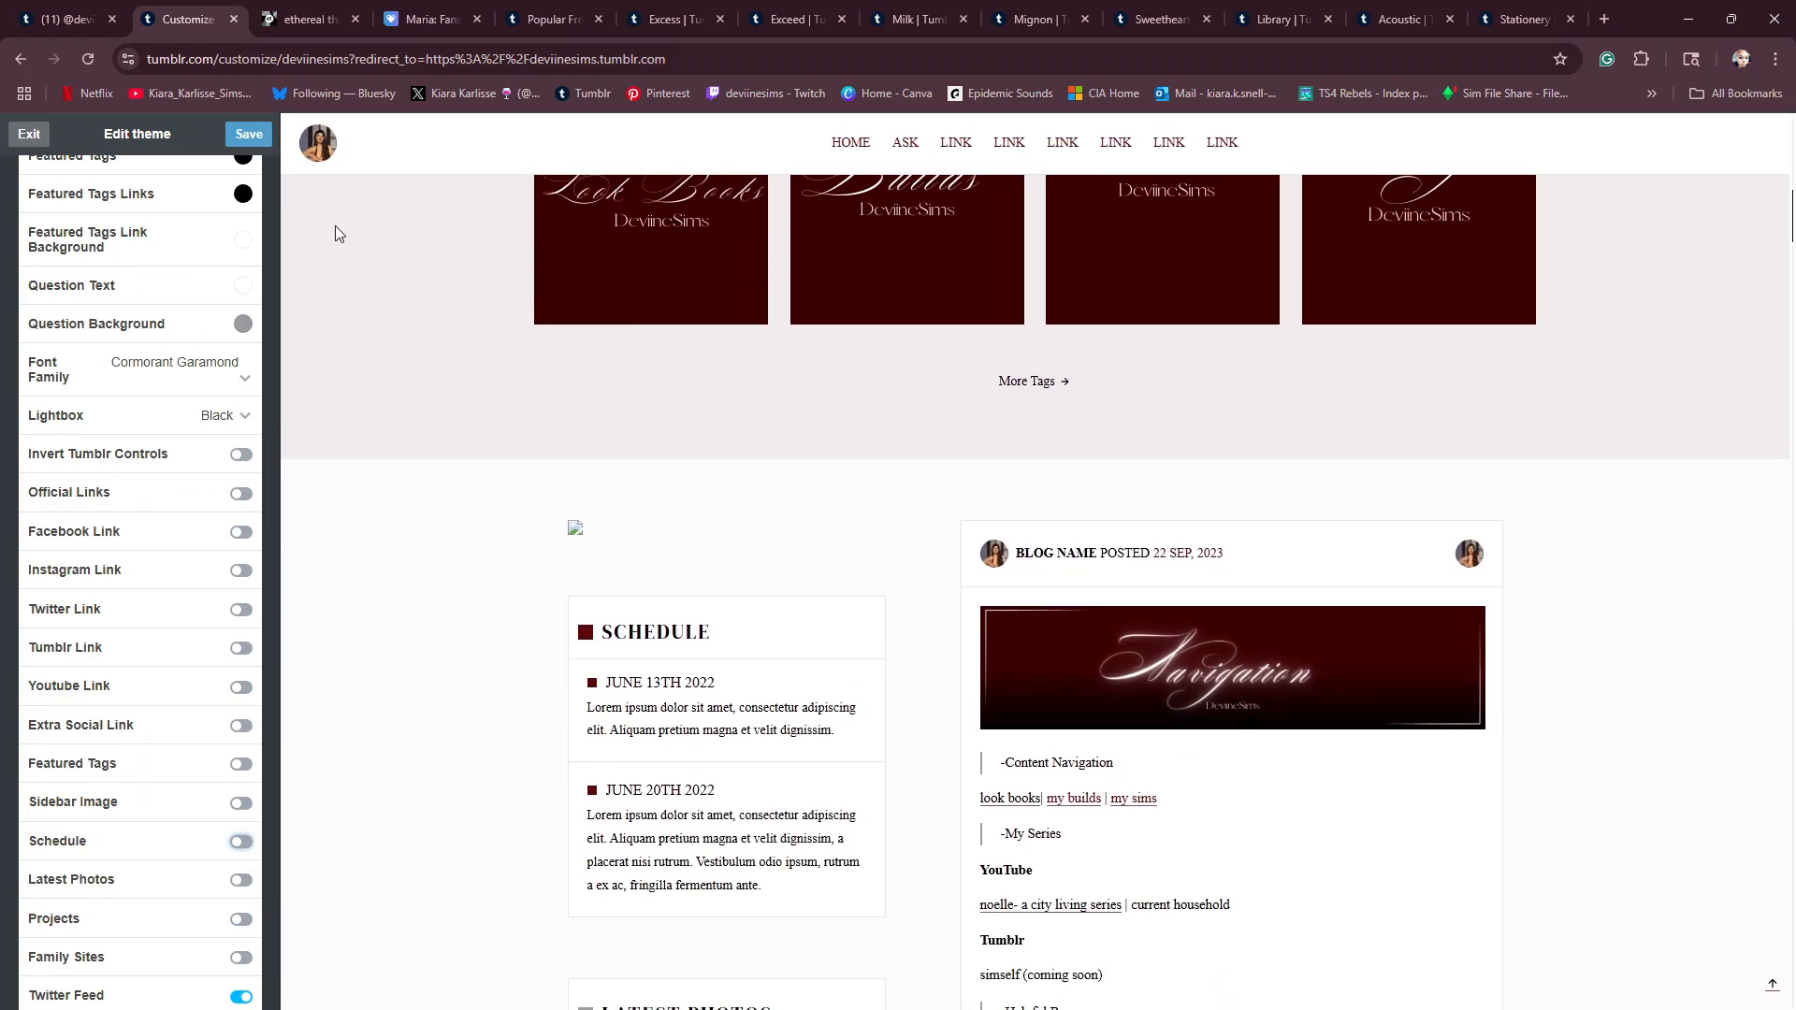
click(246, 136)
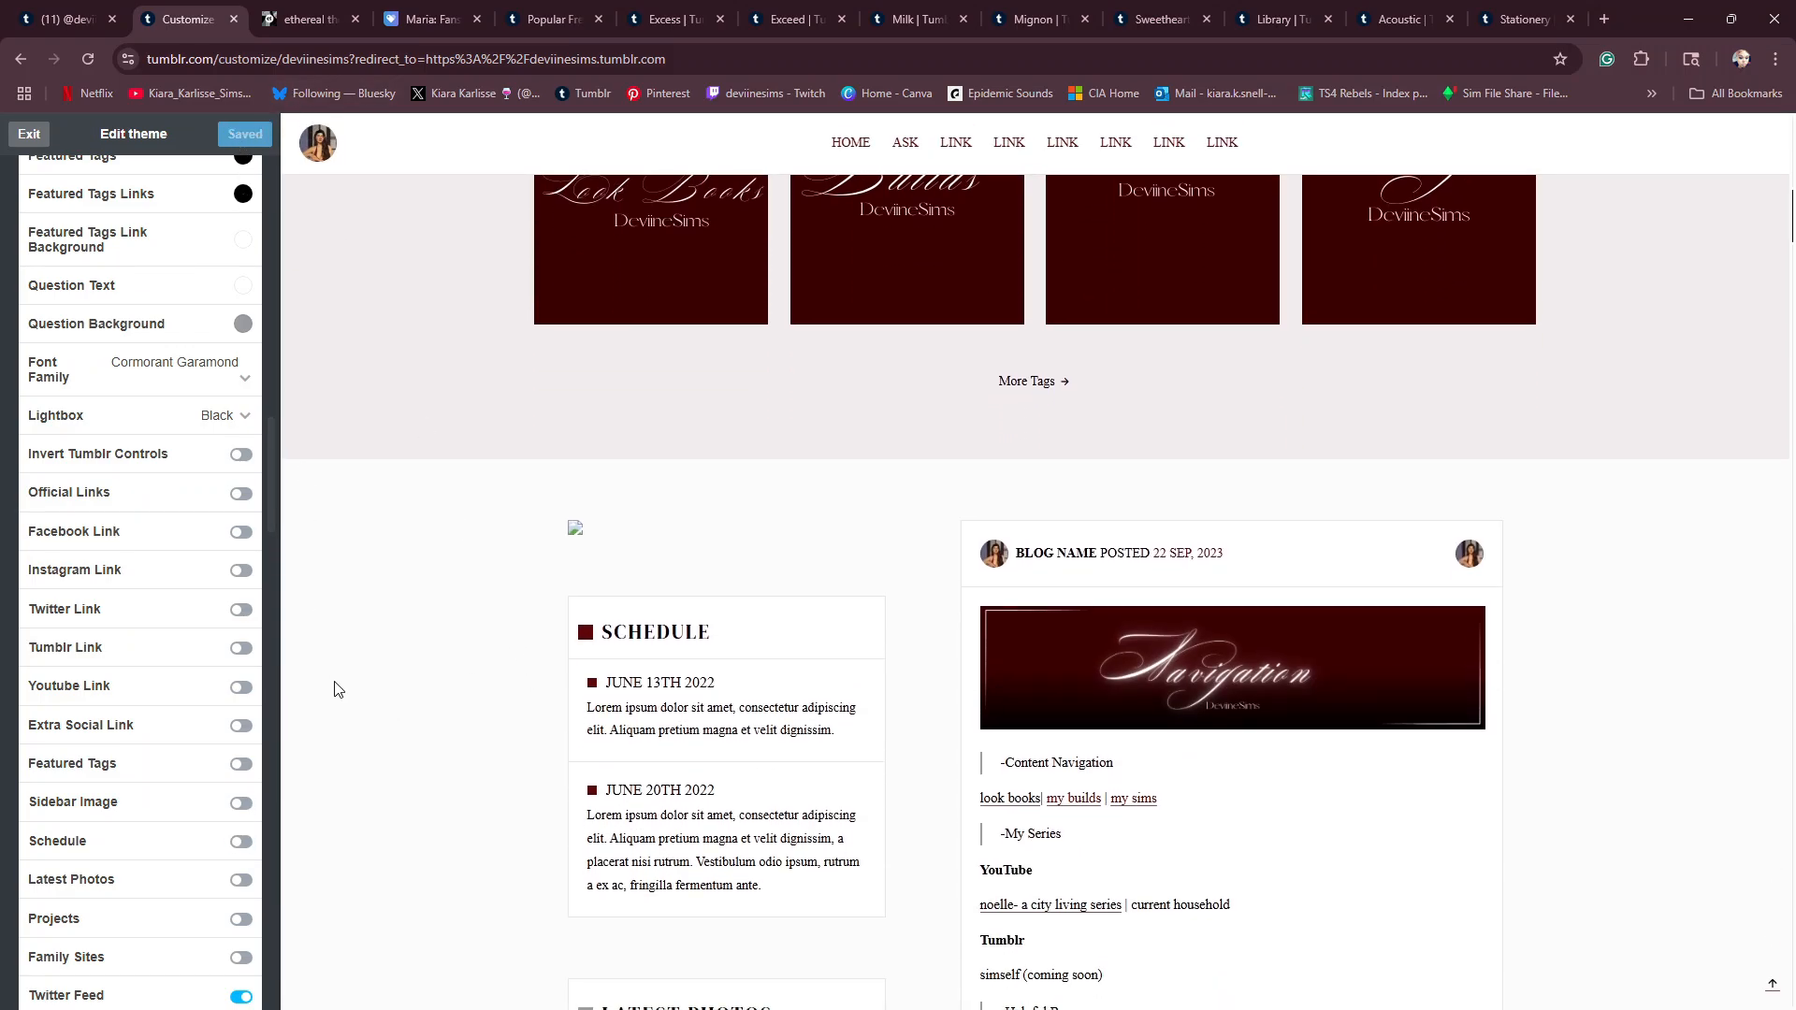
scroll(342, 689, down, 12)
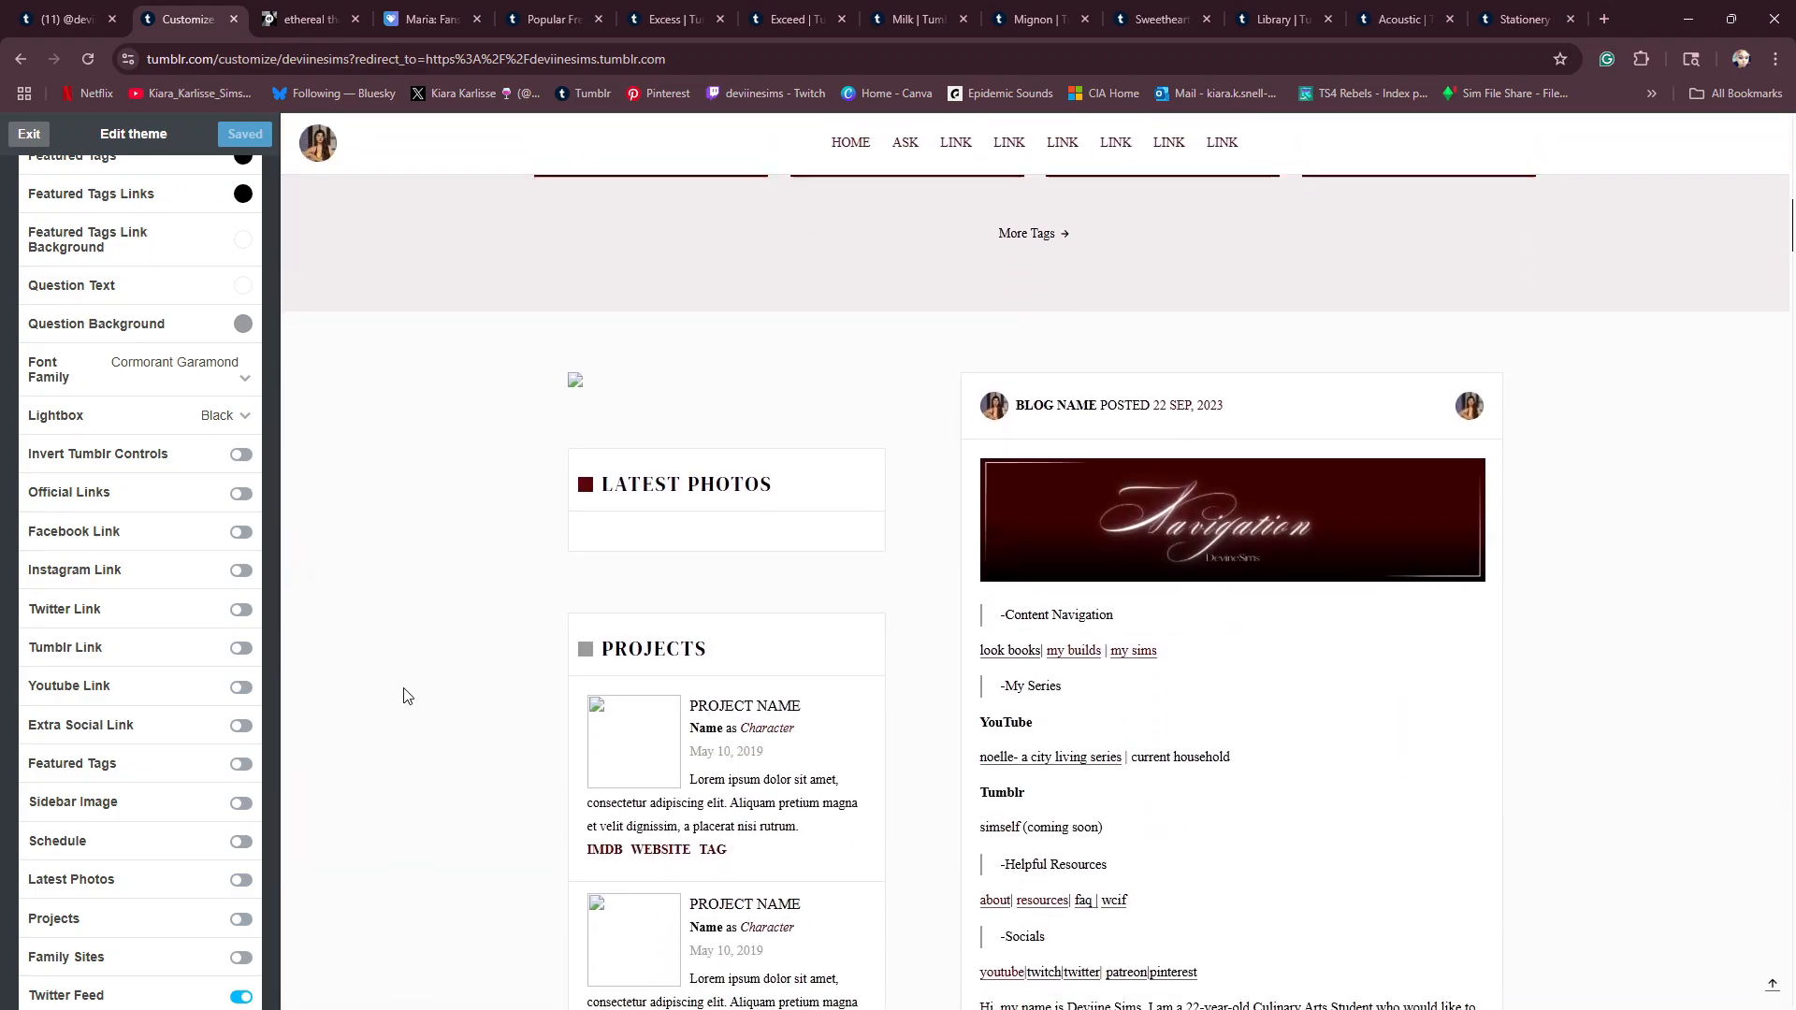
- Turn on the Schedule, Sidebar Image and Family Sites options and save the theme
scroll(236, 675, down, 3)
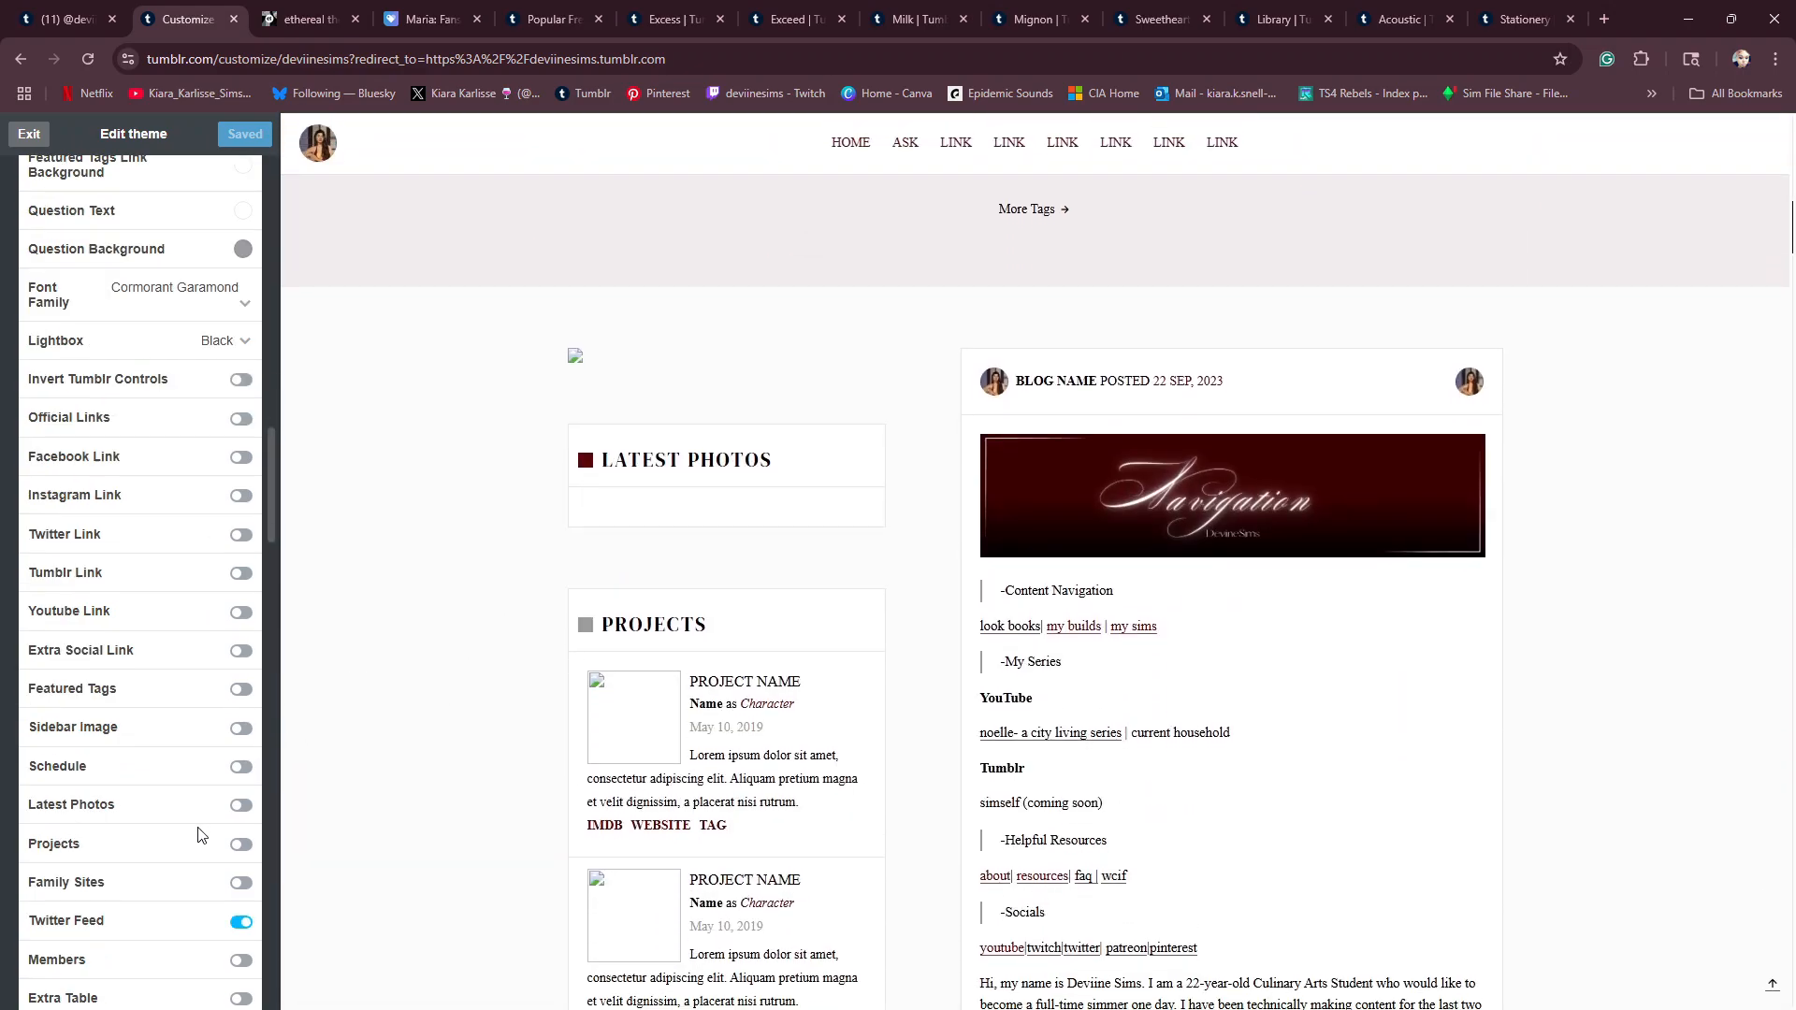
scroll(241, 793, down, 1)
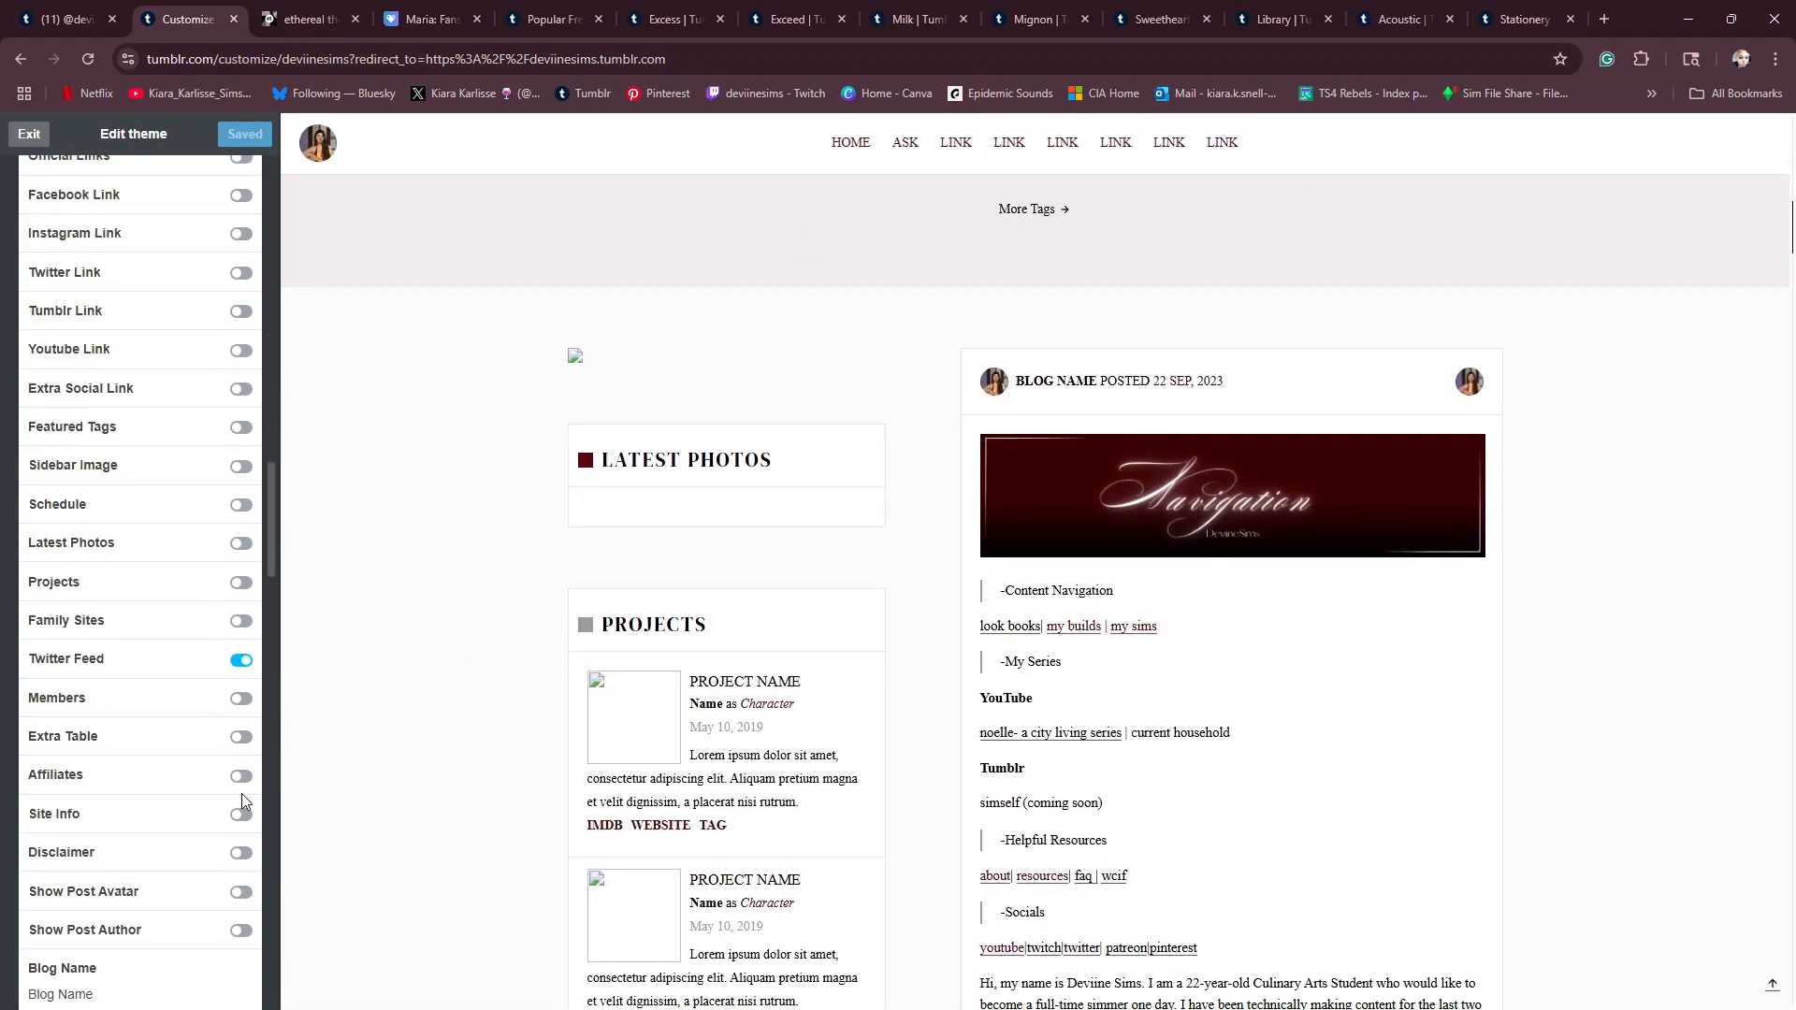
scroll(207, 708, up, 1)
scroll(208, 708, up, 3)
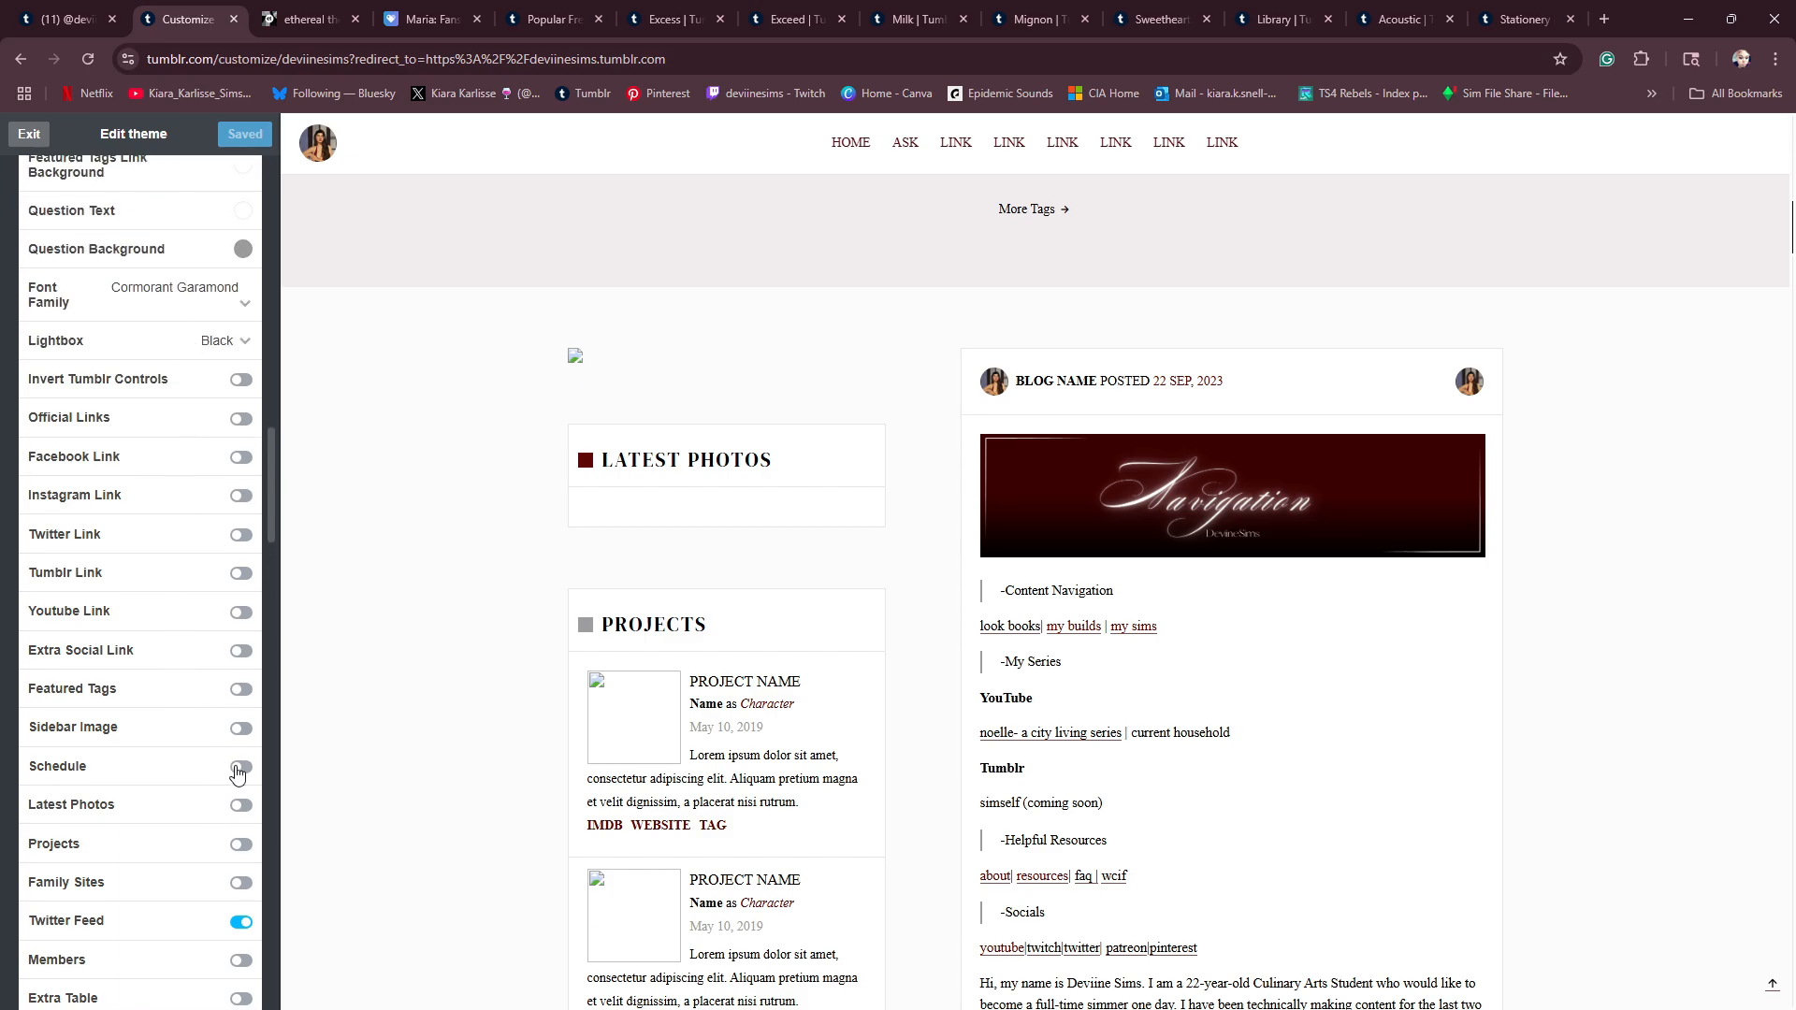
click(239, 768)
click(241, 731)
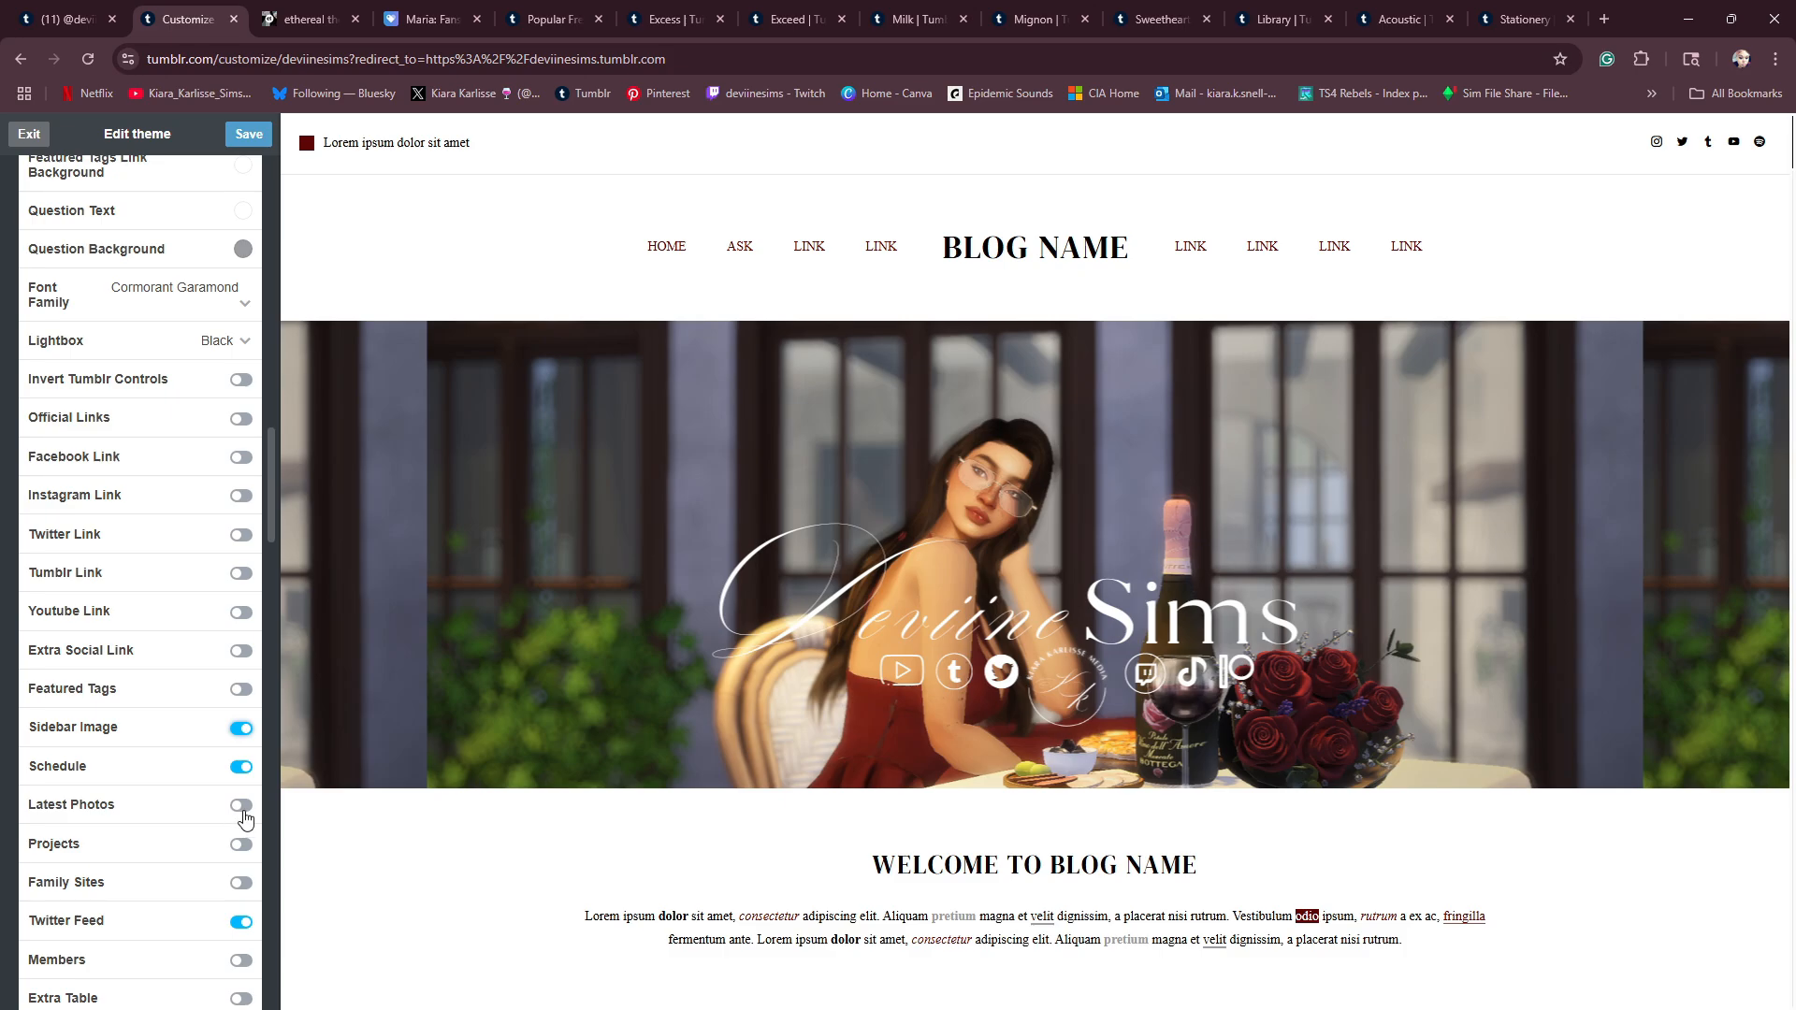
scroll(245, 821, down, 1)
click(241, 847)
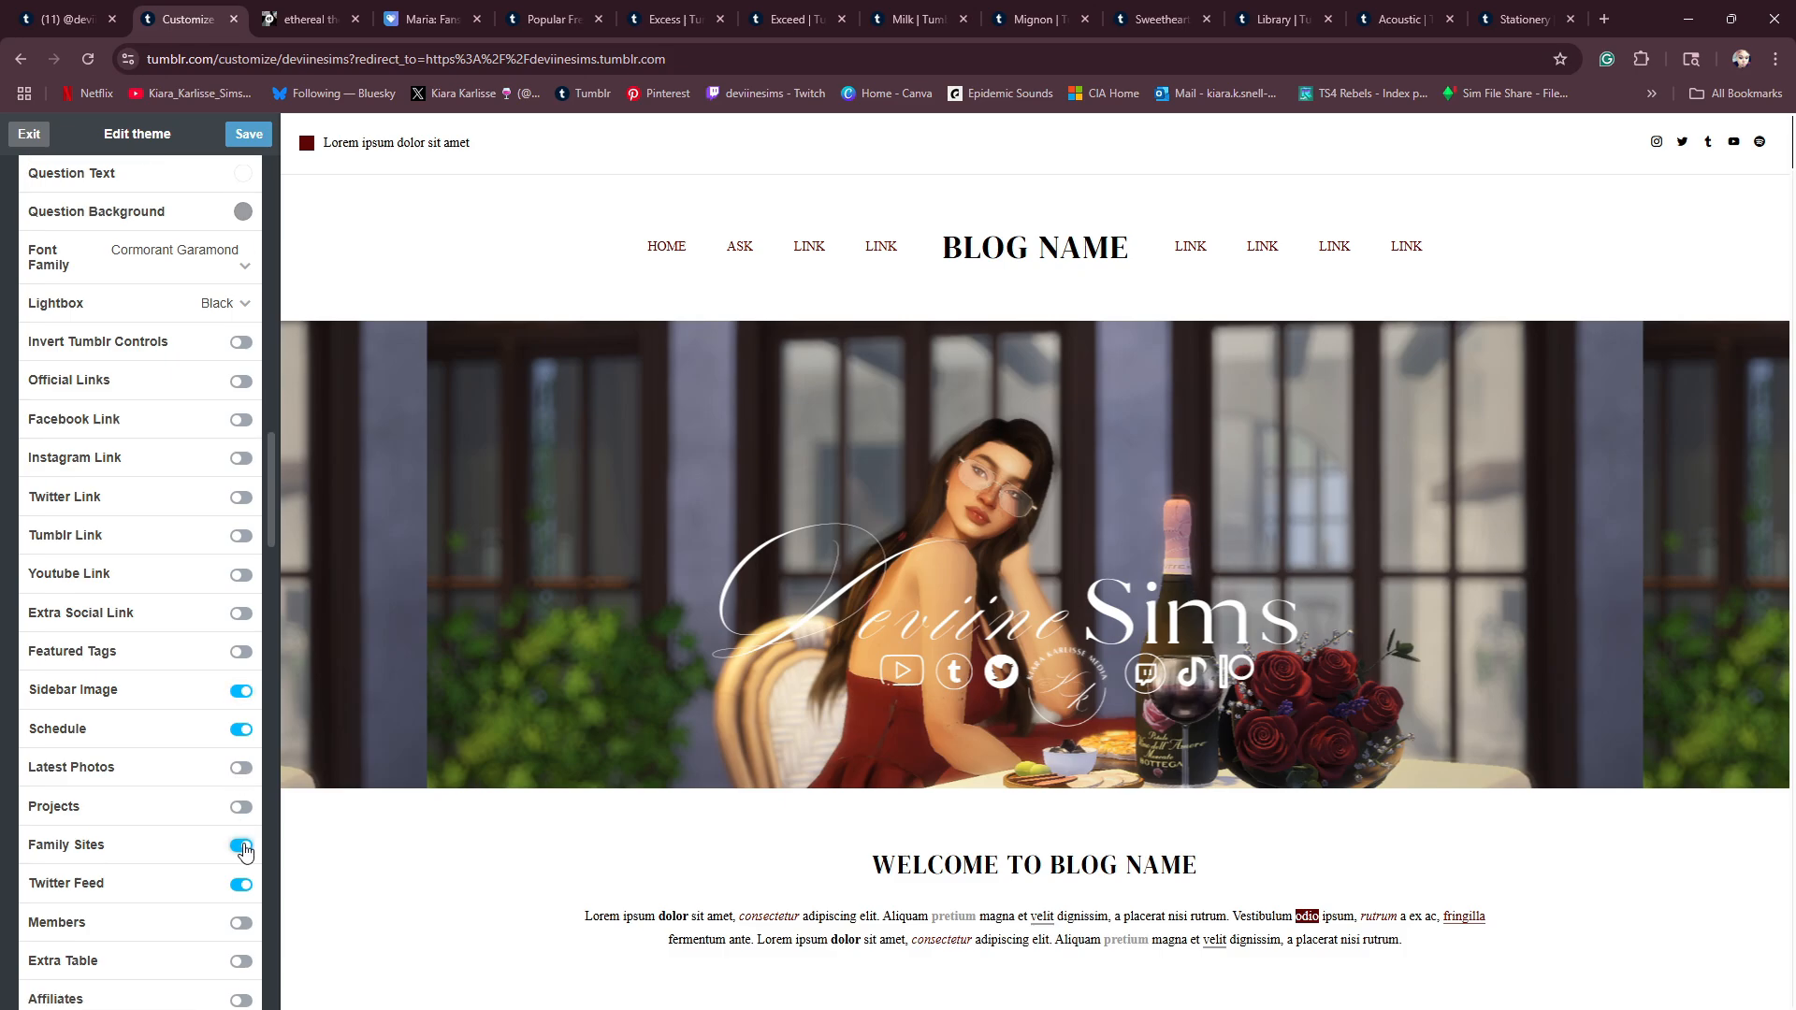
scroll(246, 851, down, 1)
click(232, 137)
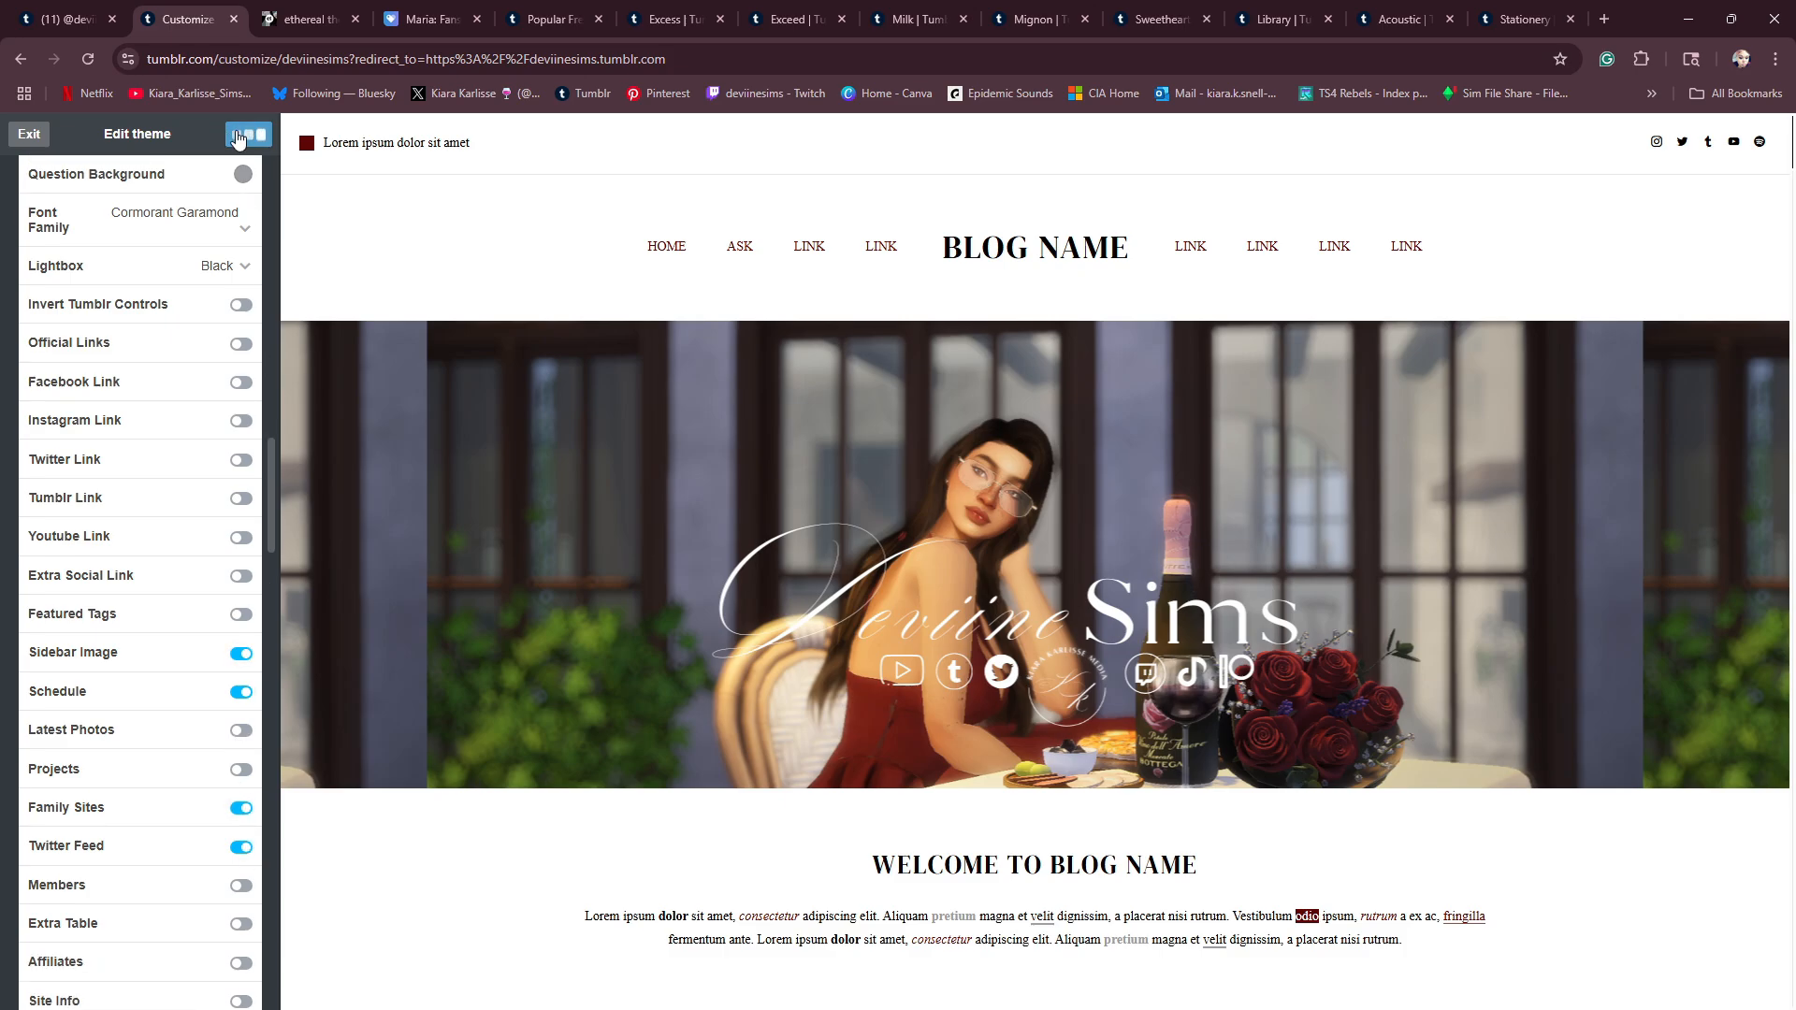
- Switch the Latest Photos option on and back off, save the theme and check the sidebar preview
scroll(537, 701, down, 13)
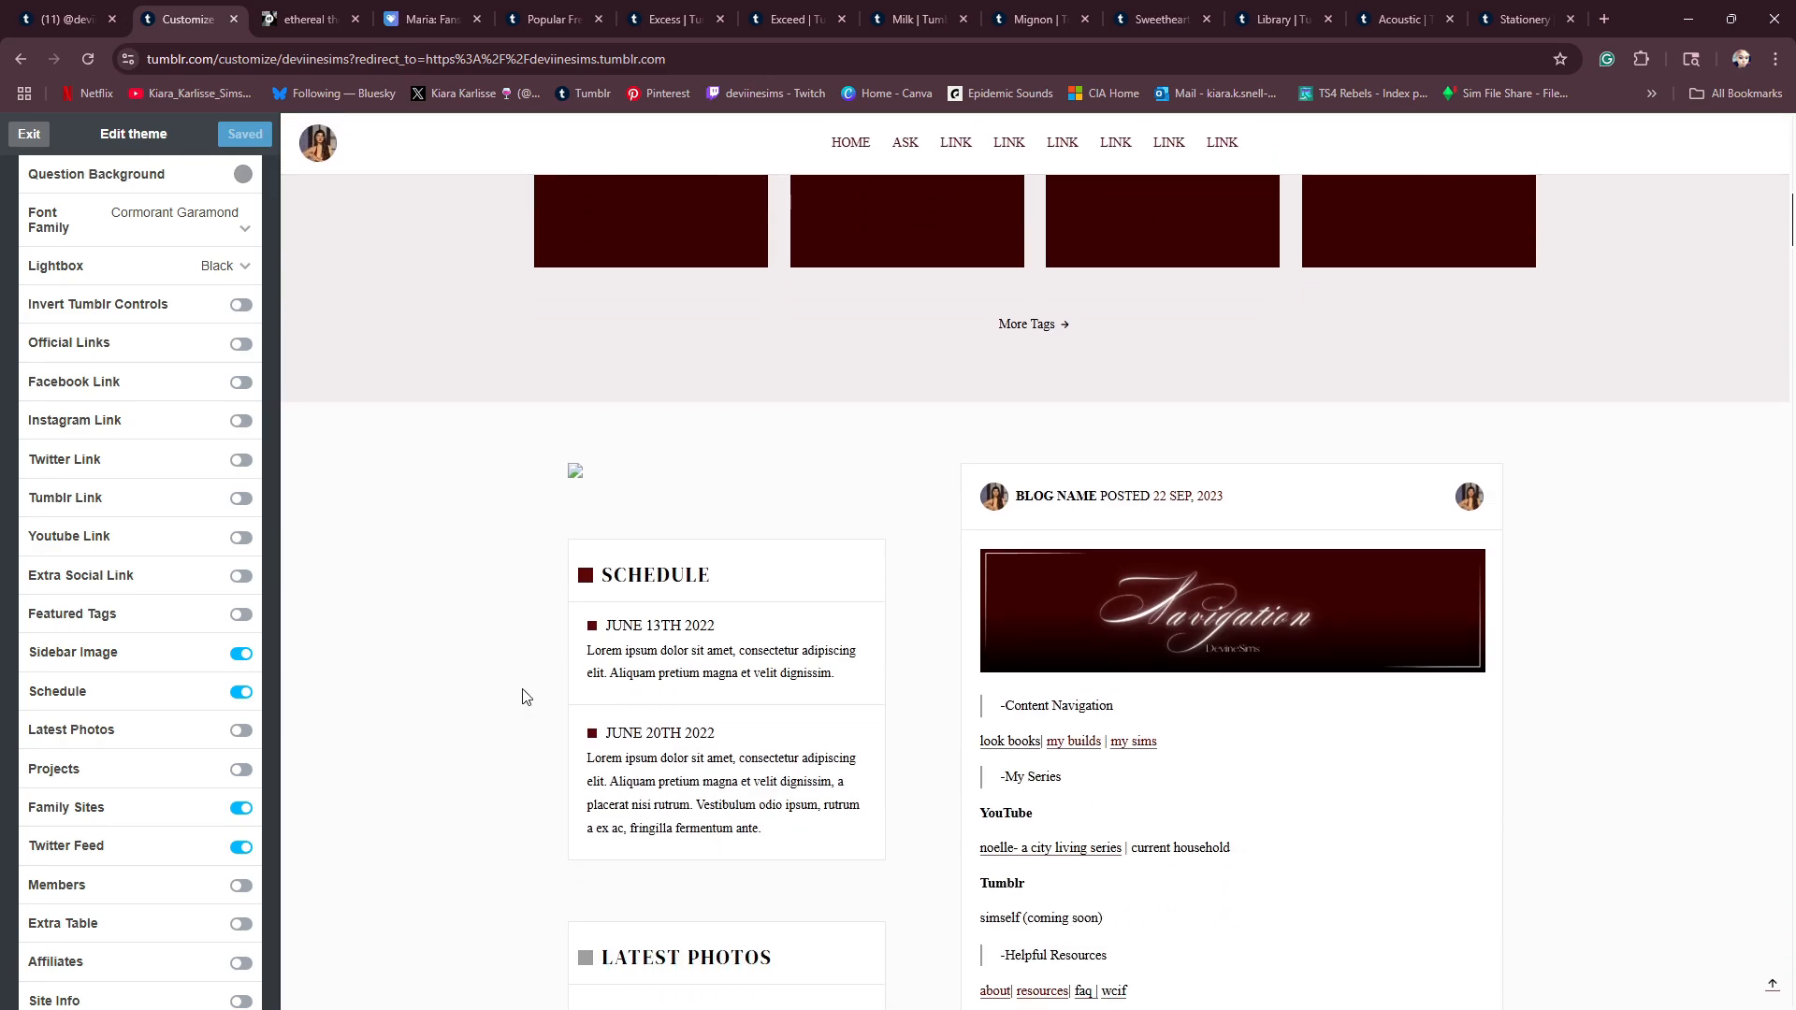
scroll(569, 675, up, 13)
scroll(624, 818, down, 13)
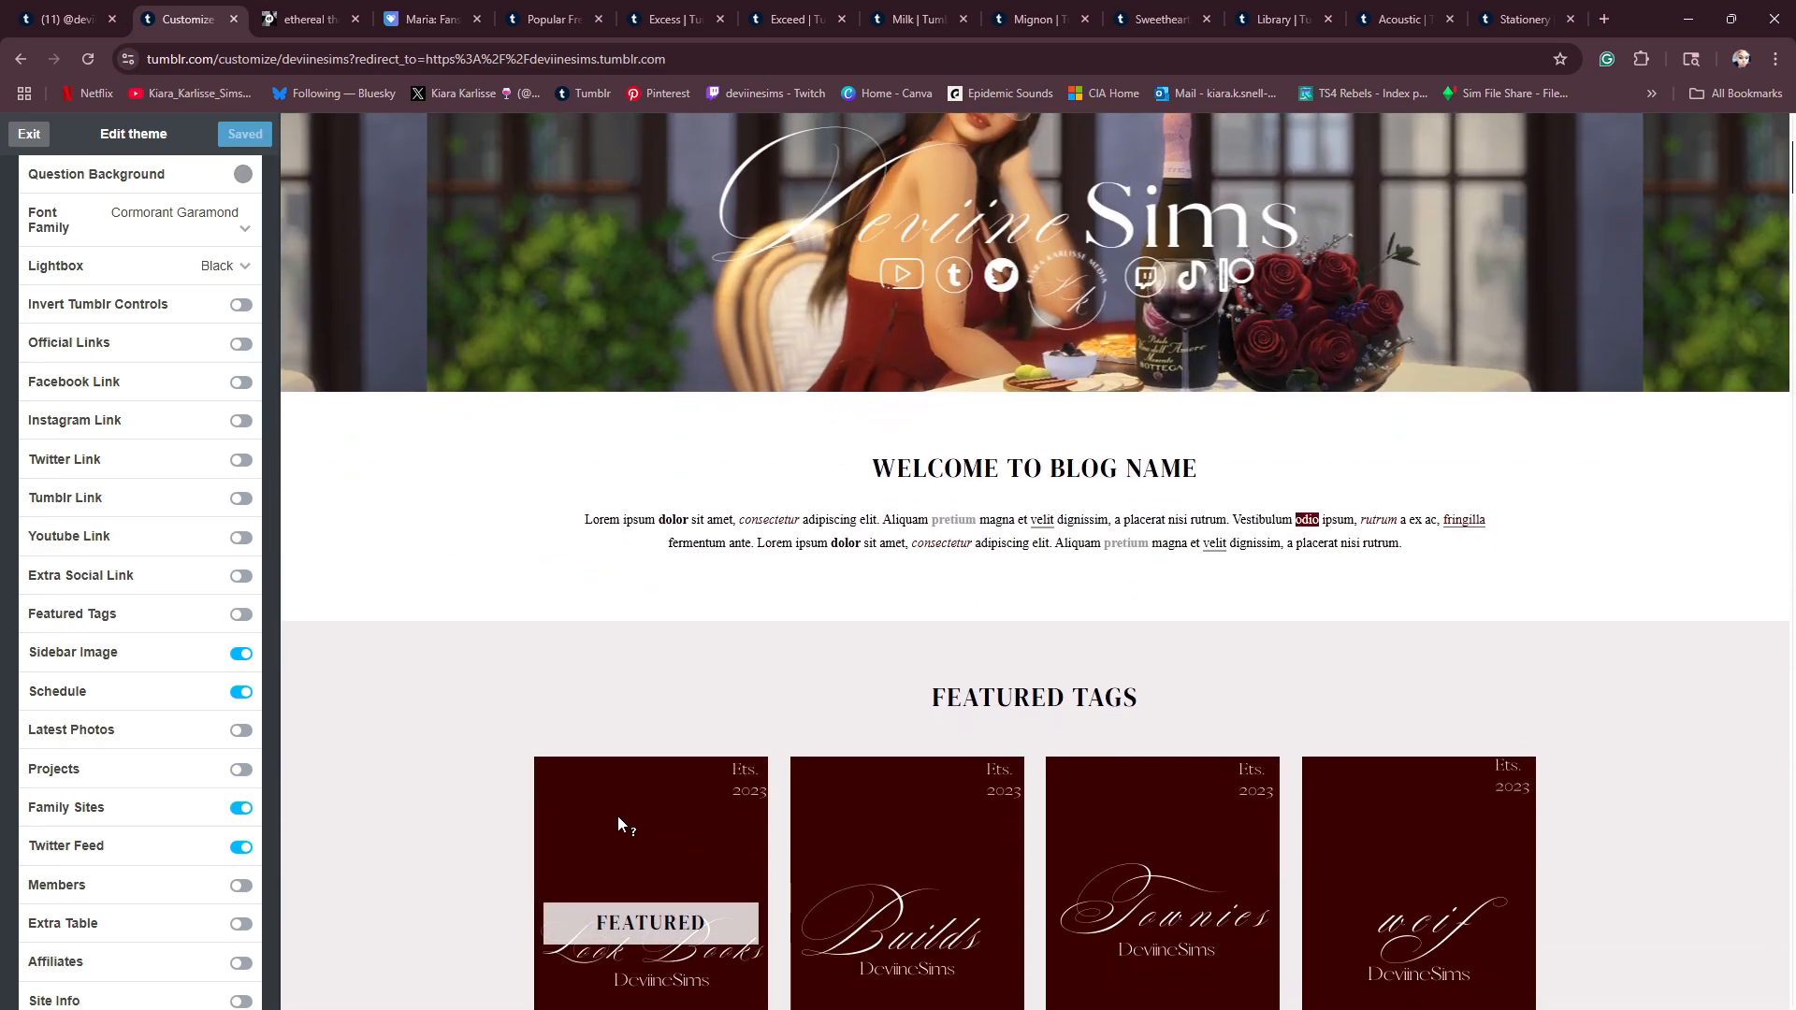
scroll(652, 570, down, 4)
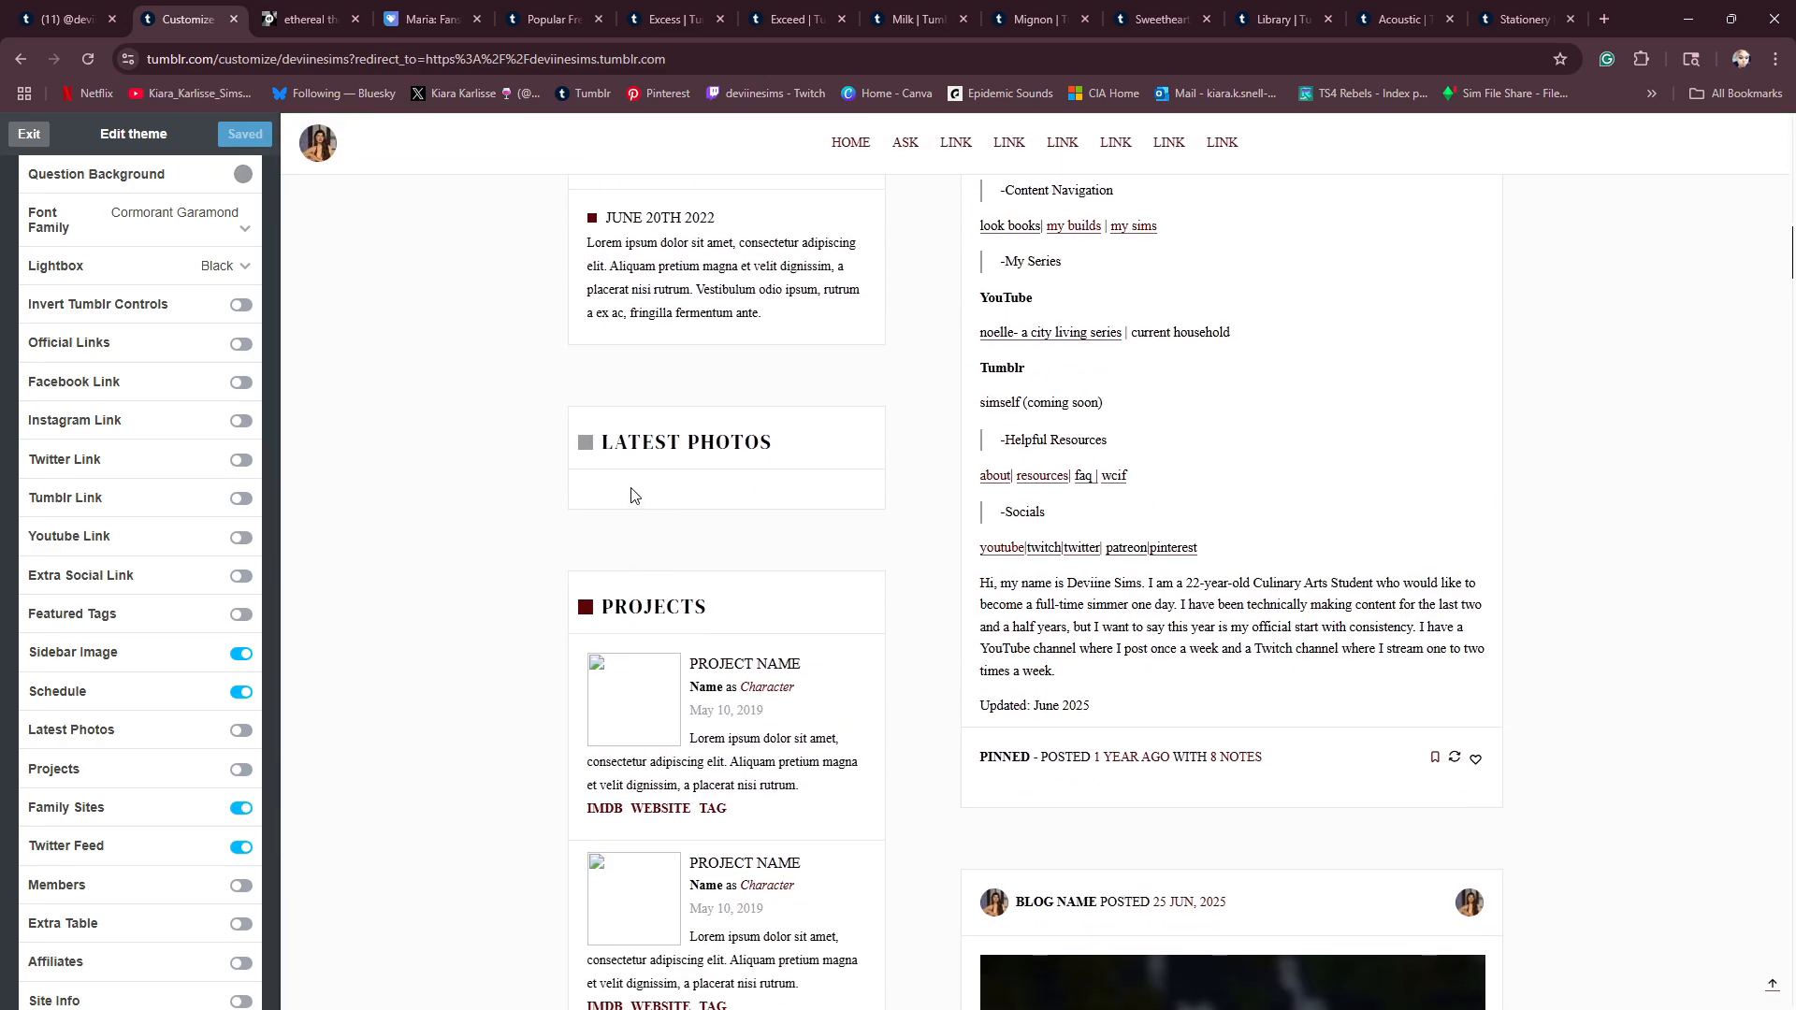
click(244, 734)
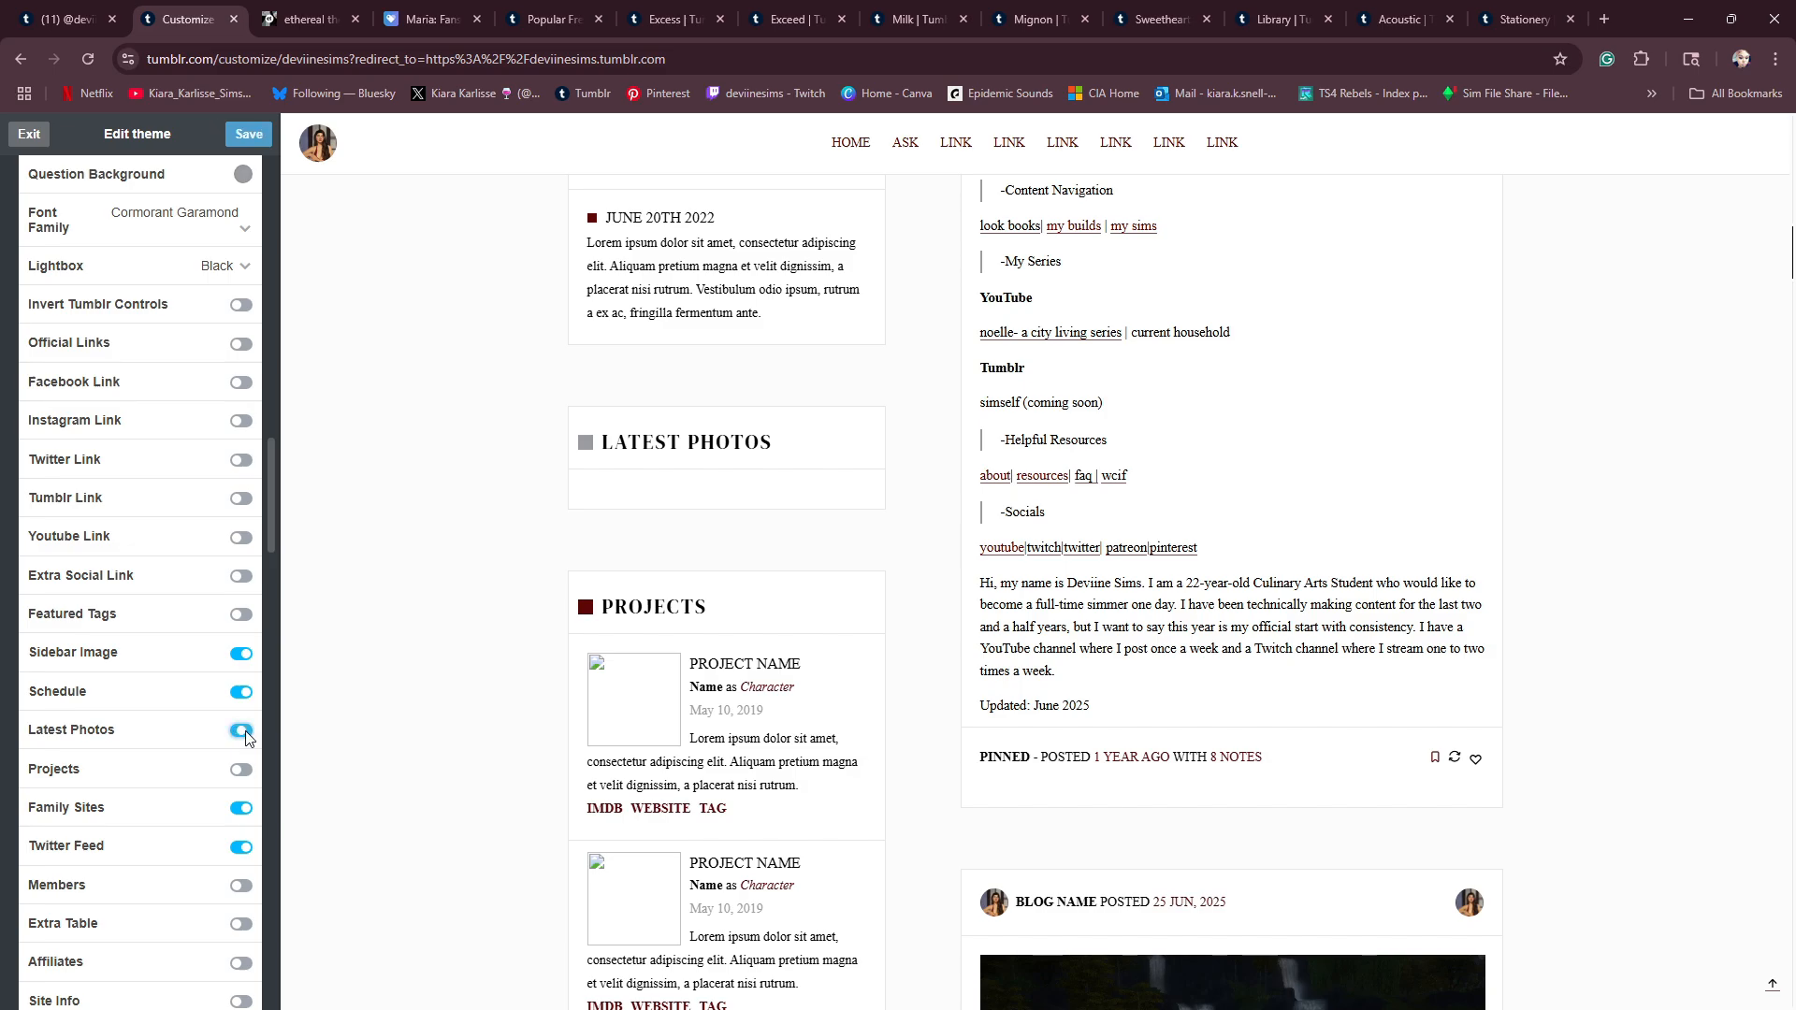
click(244, 734)
click(249, 135)
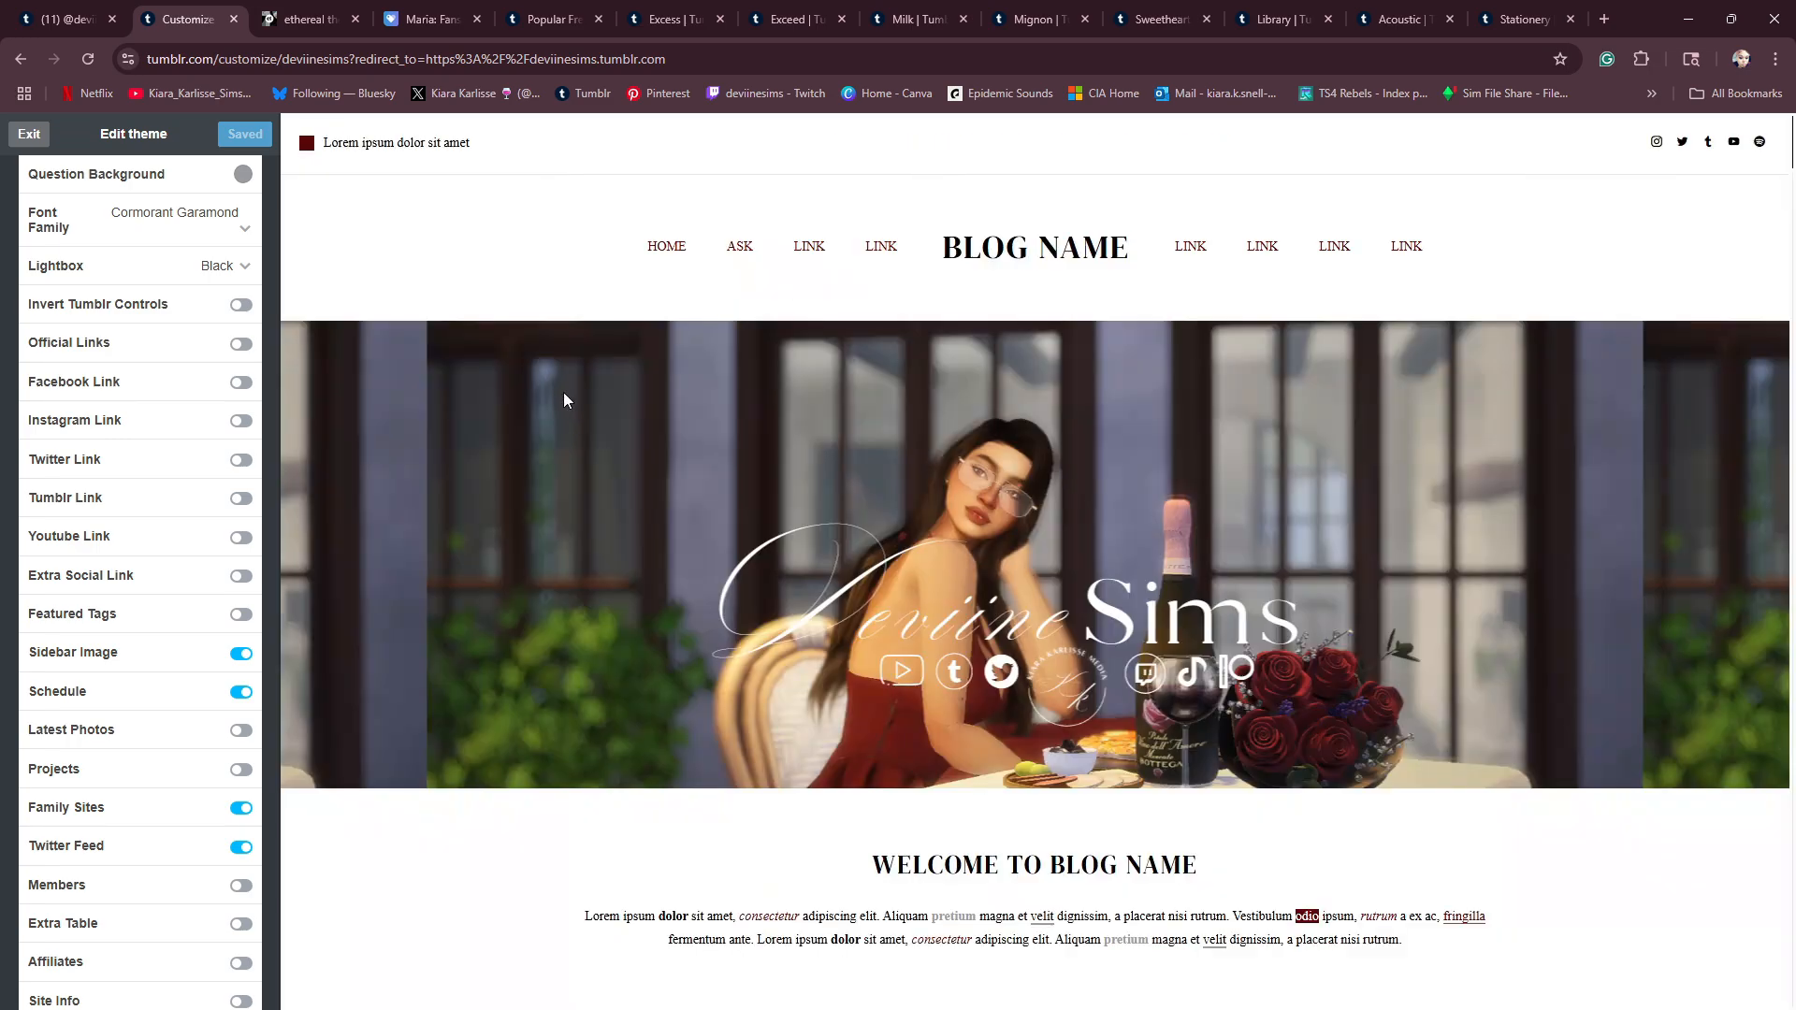
scroll(568, 412, down, 15)
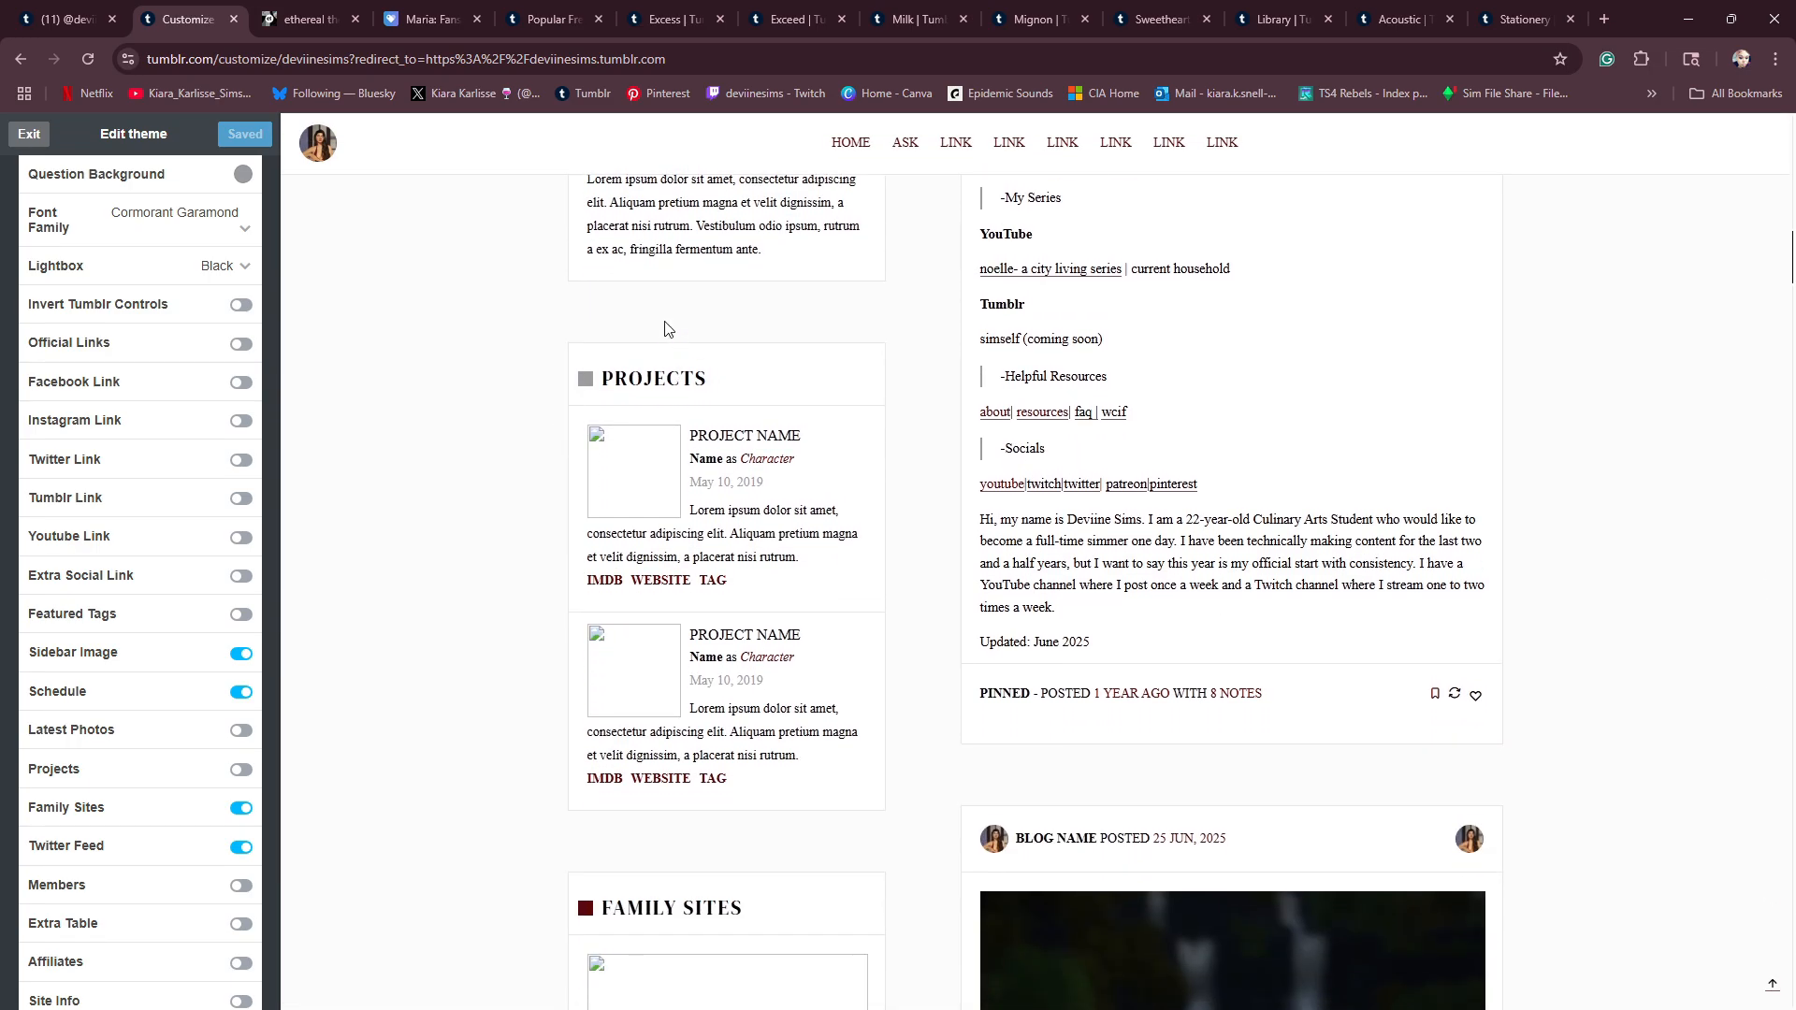
- Turn off the Family Sites option, save the theme and review the remaining sidebar sections in the preview
scroll(660, 568, up, 5)
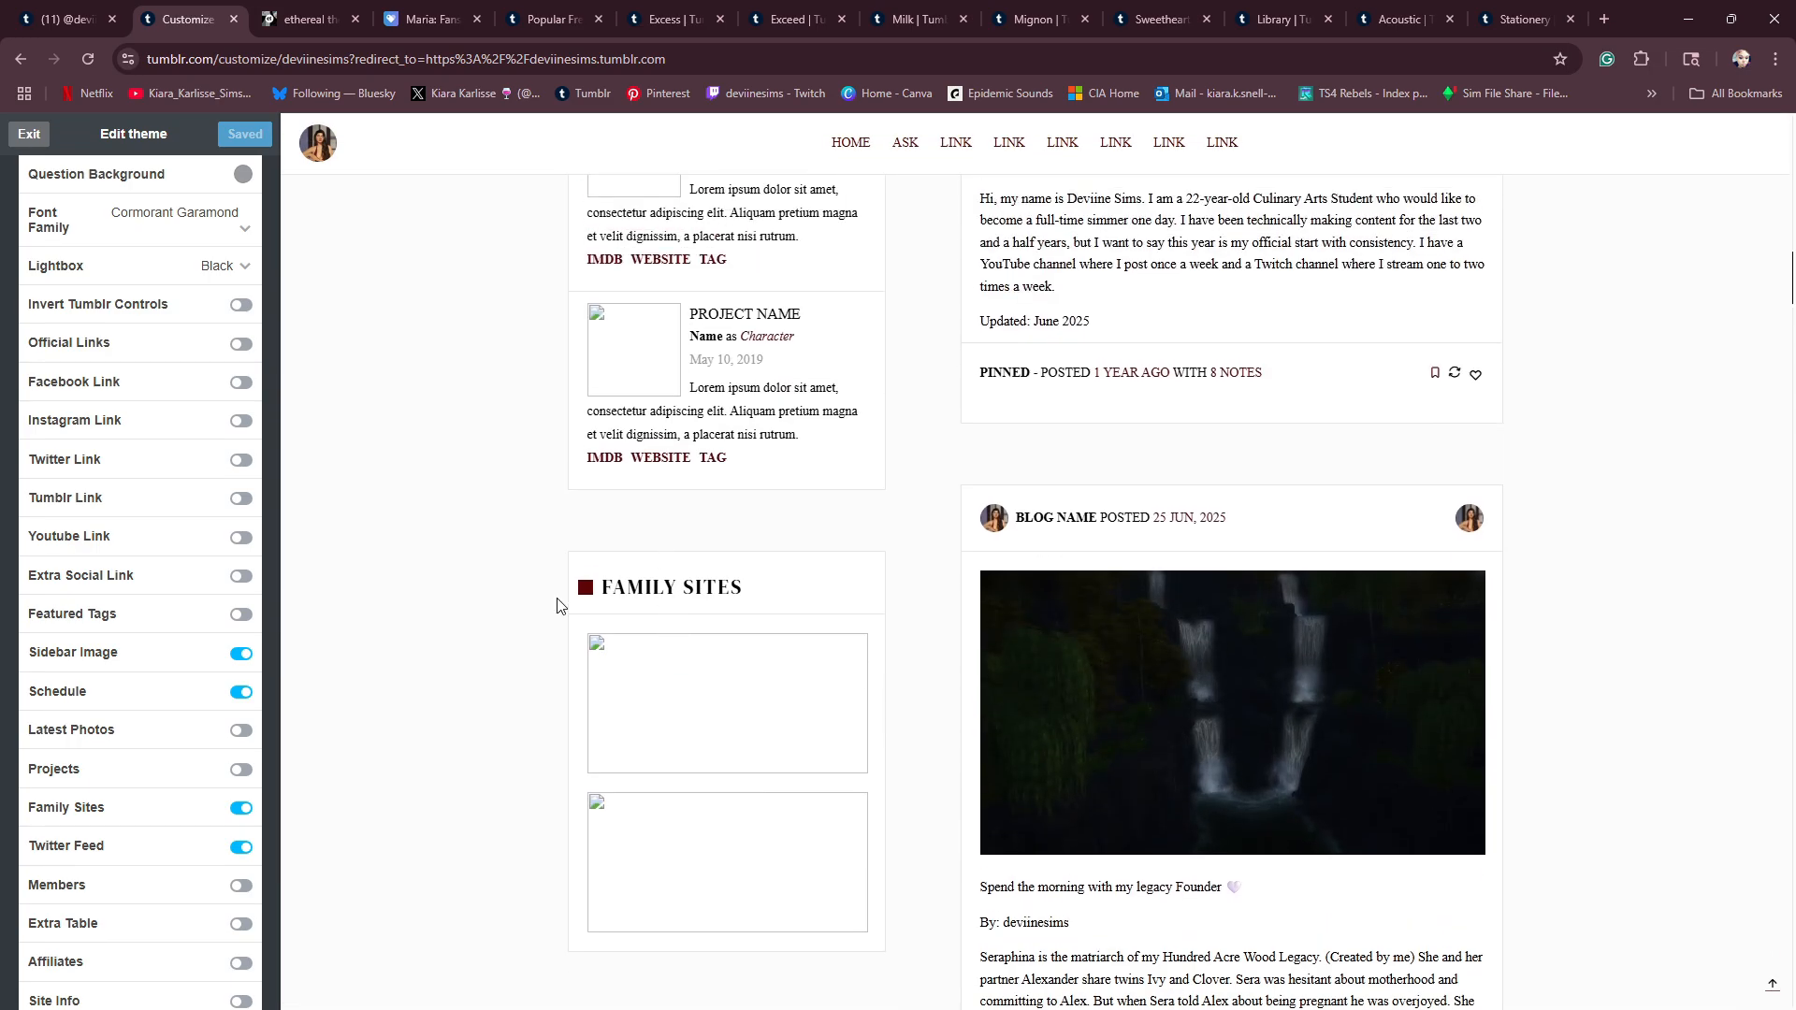
click(240, 809)
click(243, 139)
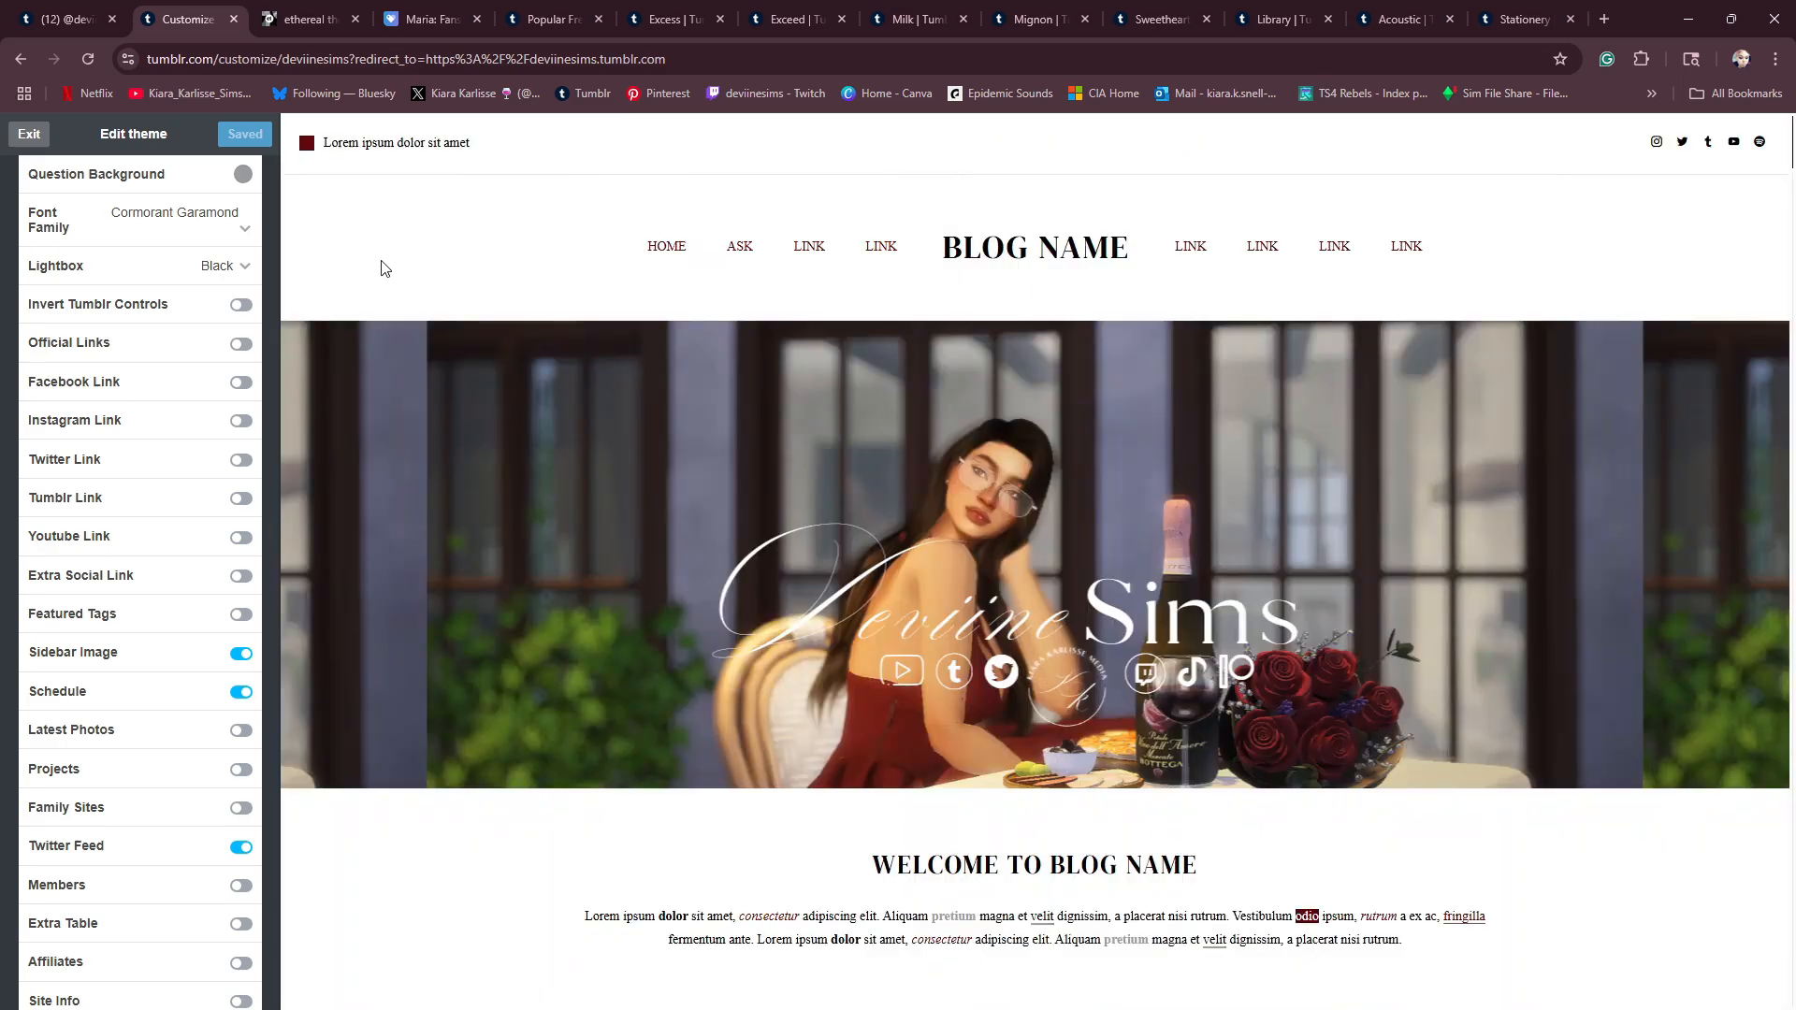
scroll(615, 619, down, 5)
scroll(614, 617, down, 10)
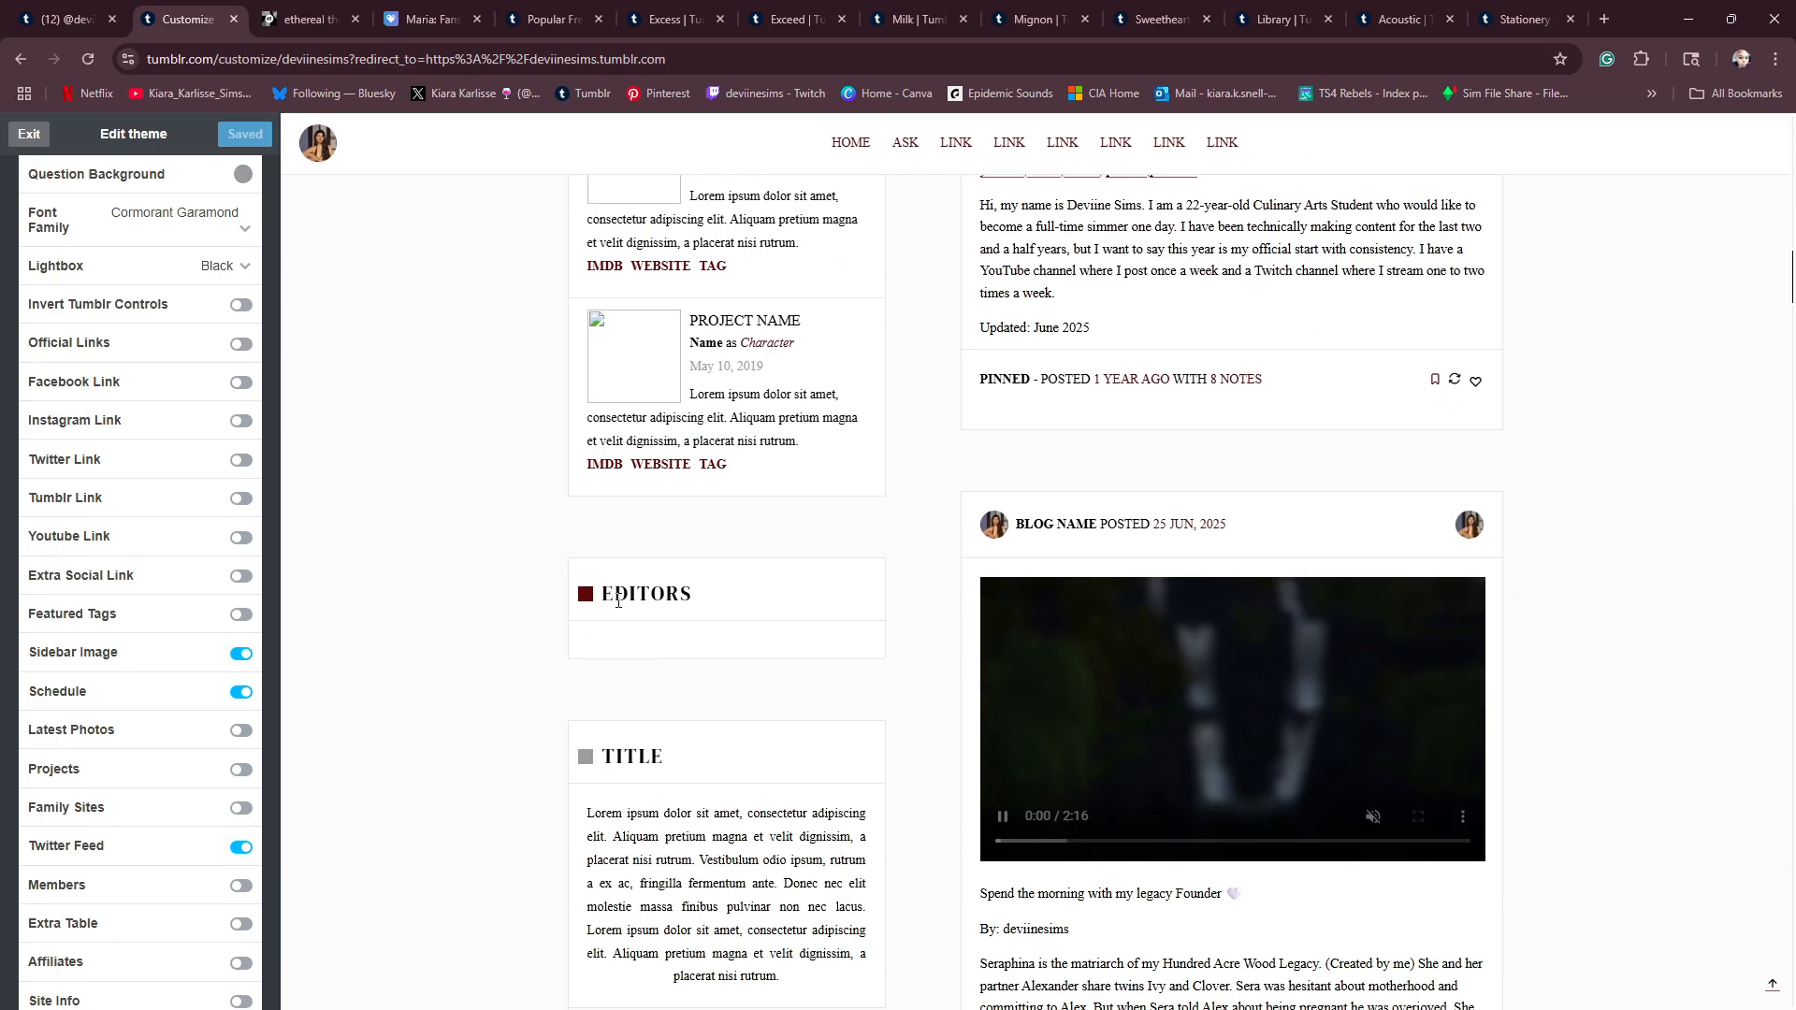
scroll(631, 579, down, 4)
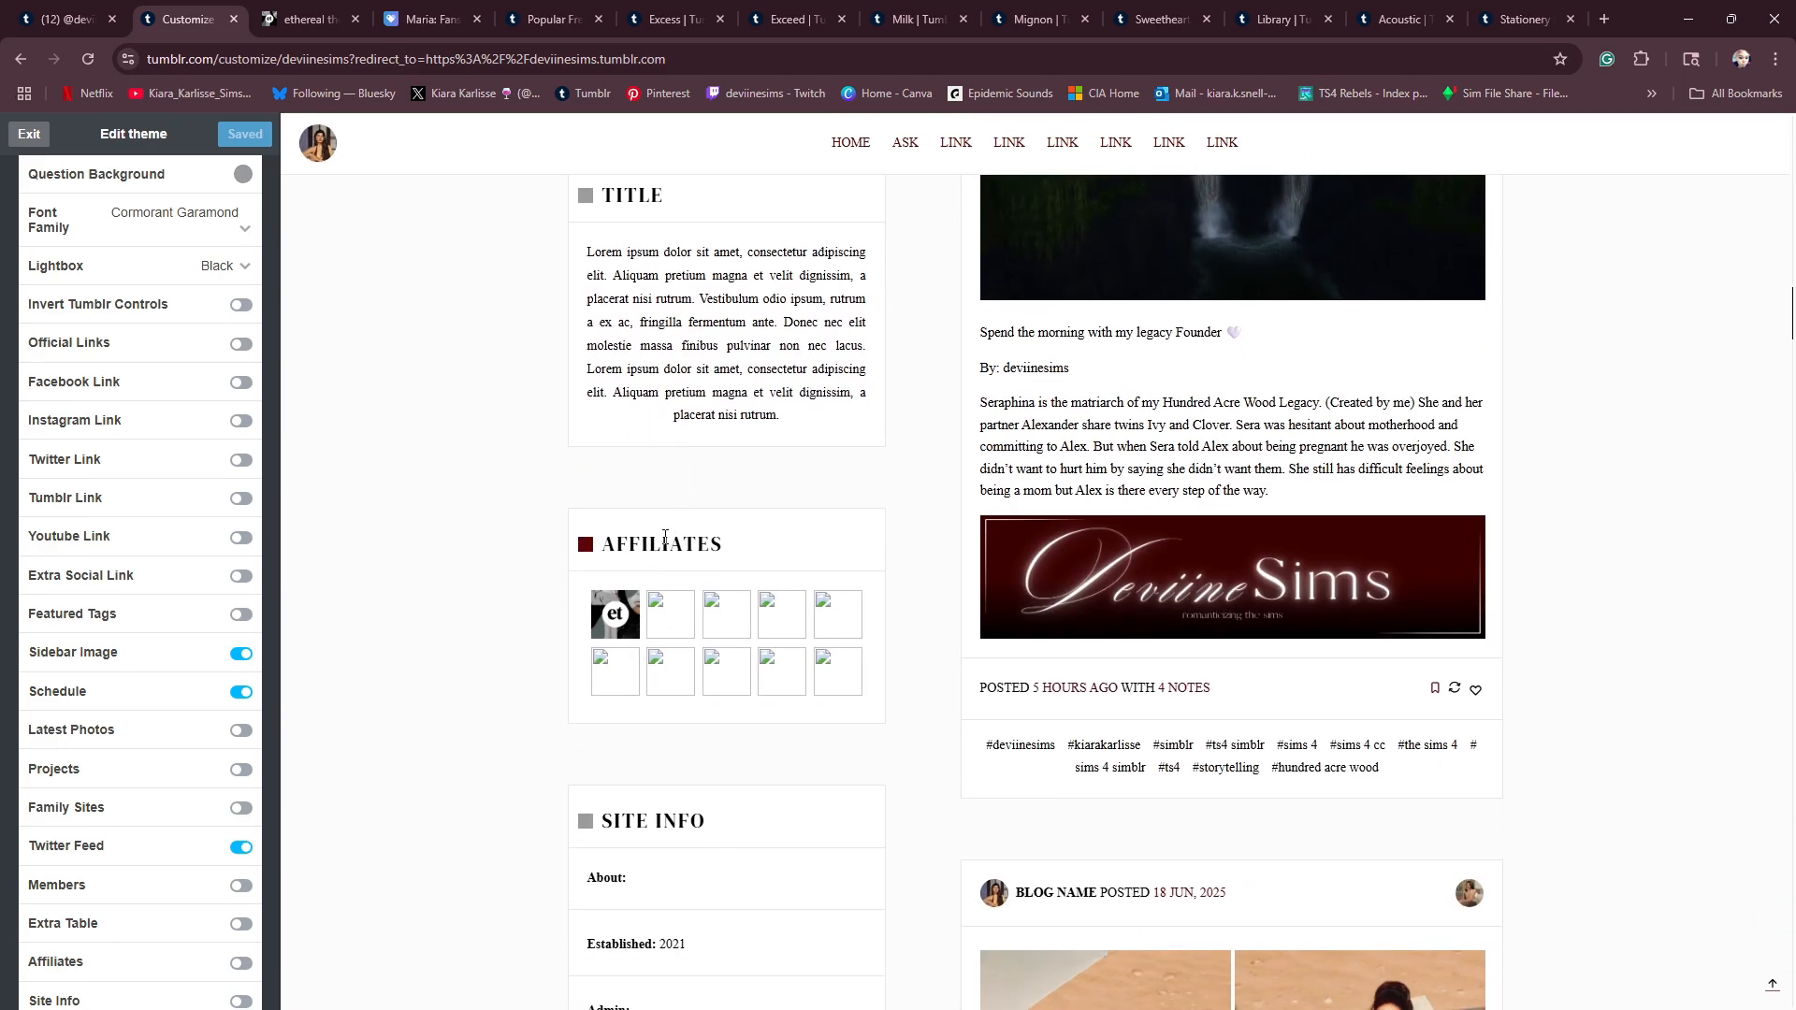
- Review the sidebar from Schedule down to Site Info, and switch the Affiliates option on and back off
scroll(710, 543, up, 3)
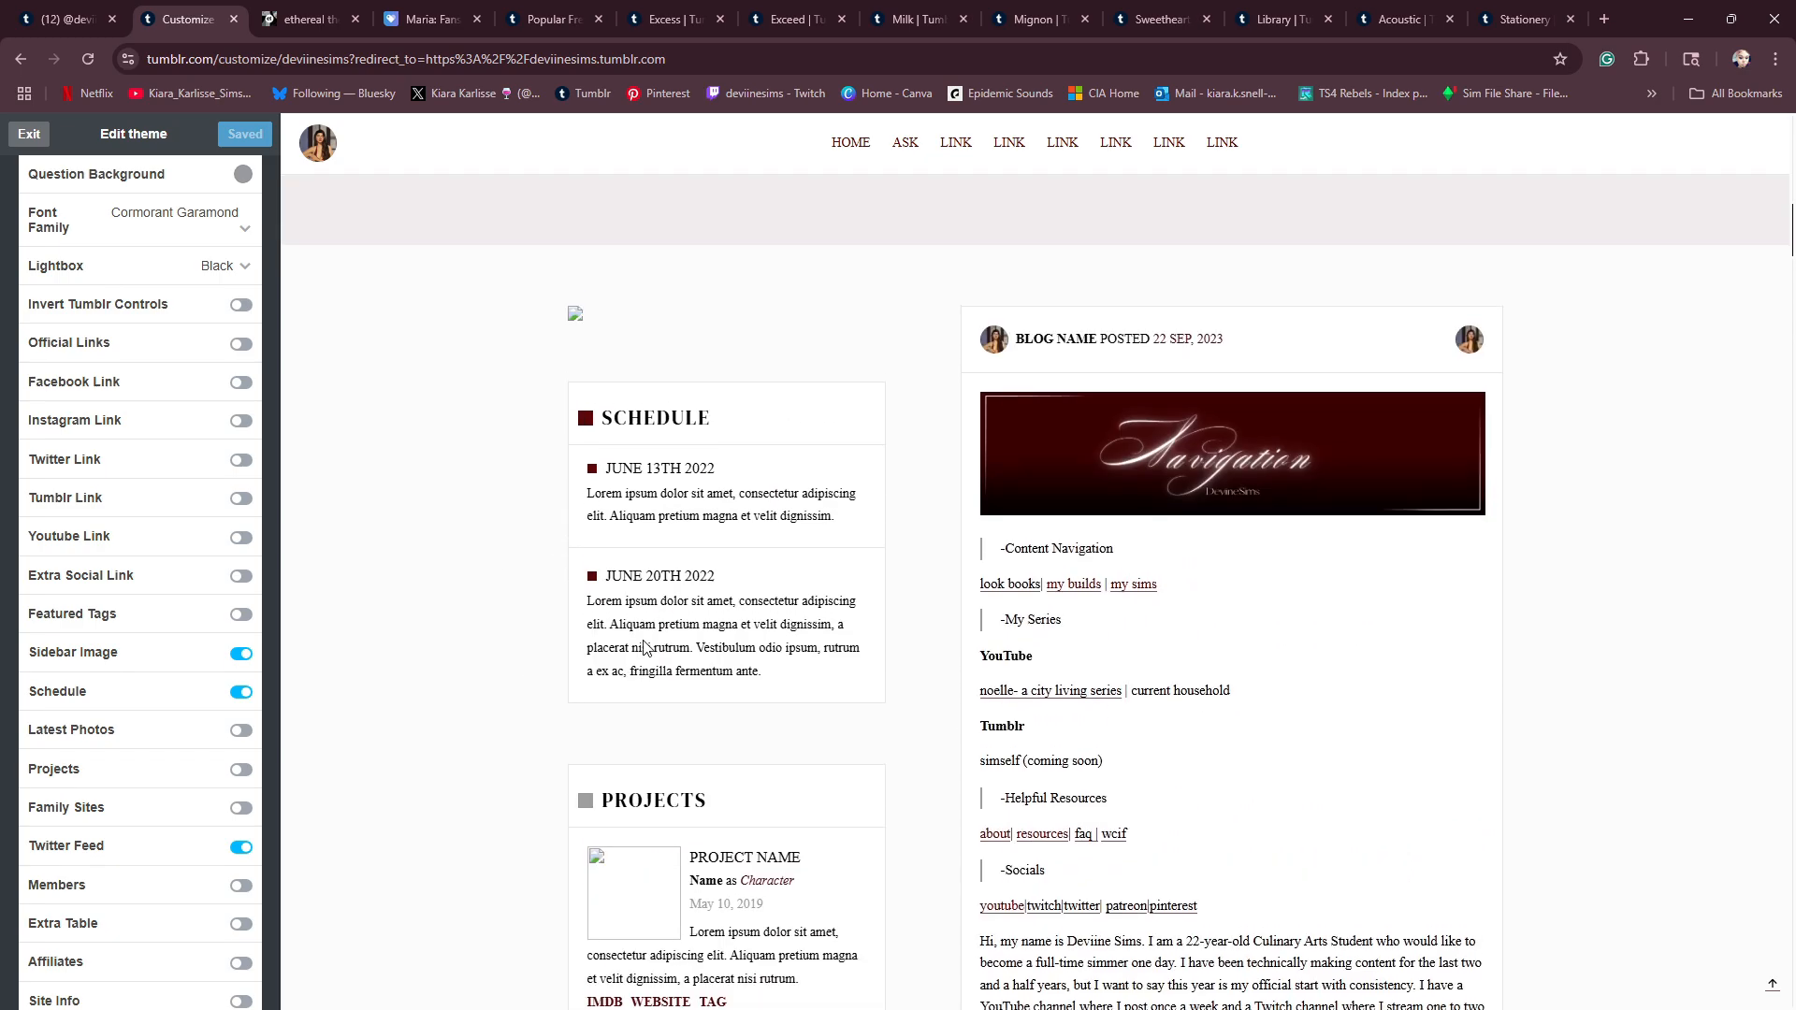
scroll(730, 641, up, 12)
scroll(642, 648, down, 10)
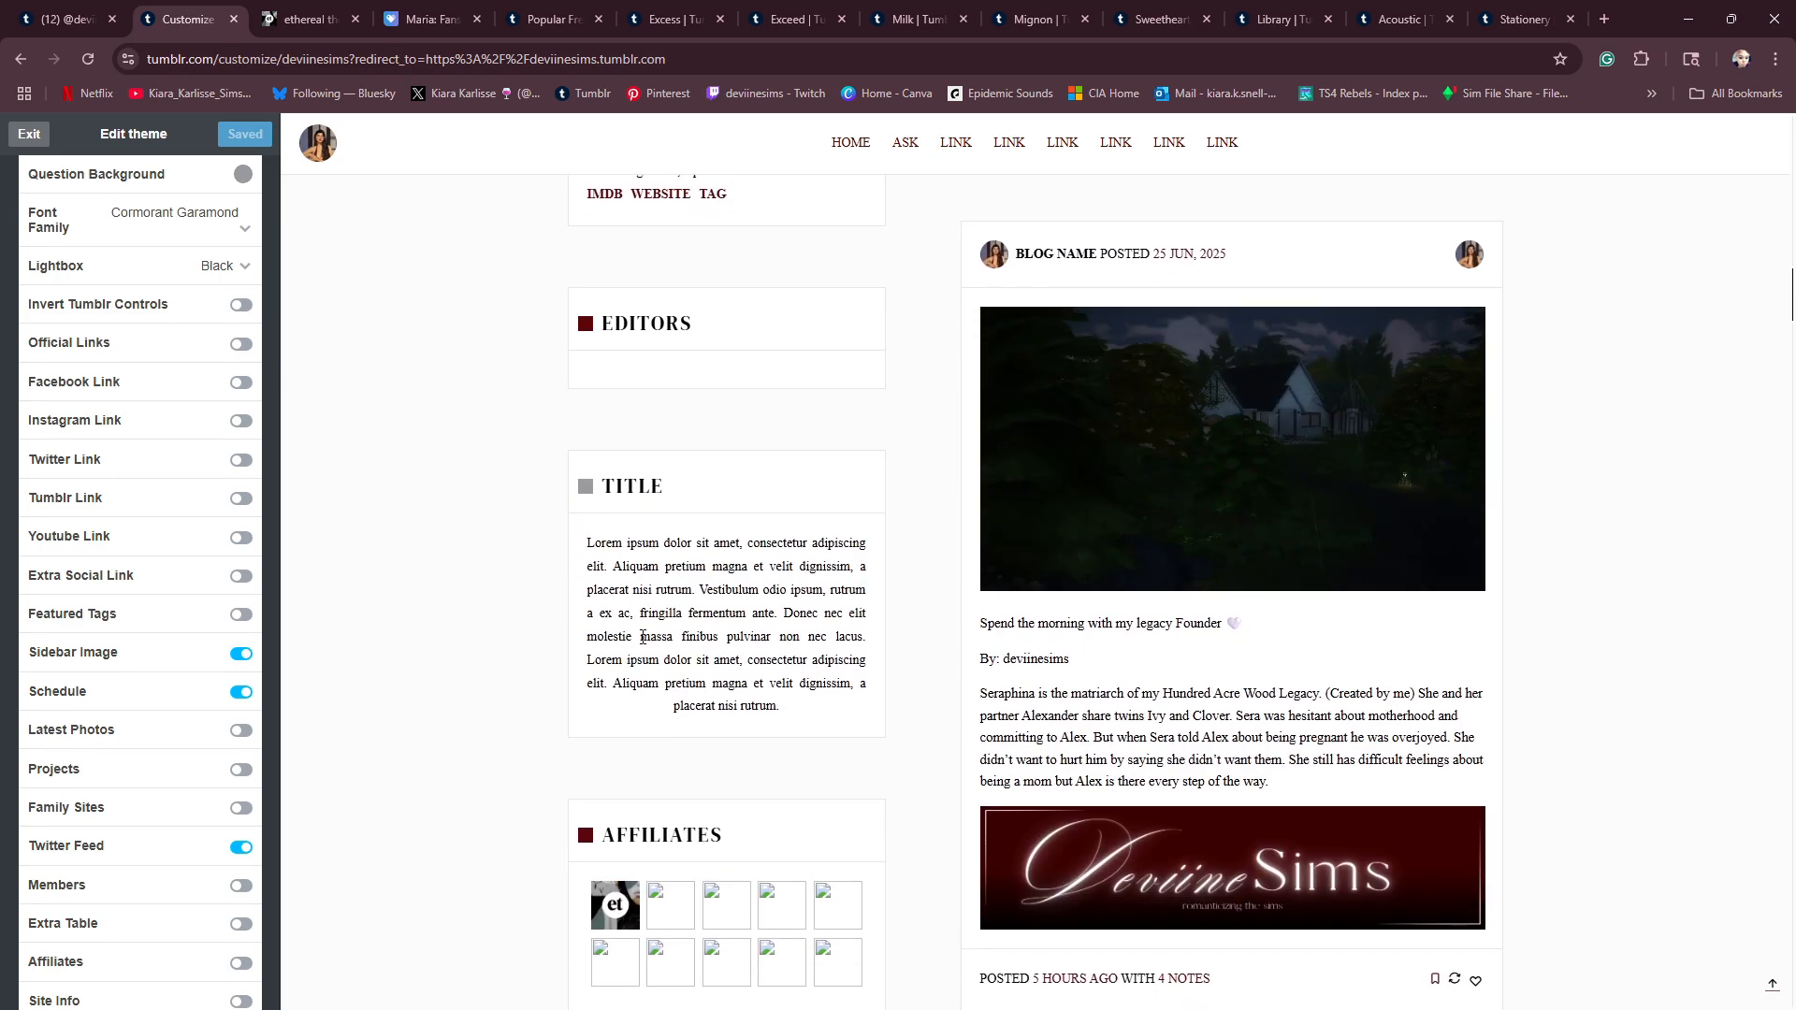
scroll(644, 644, down, 3)
scroll(642, 644, down, 2)
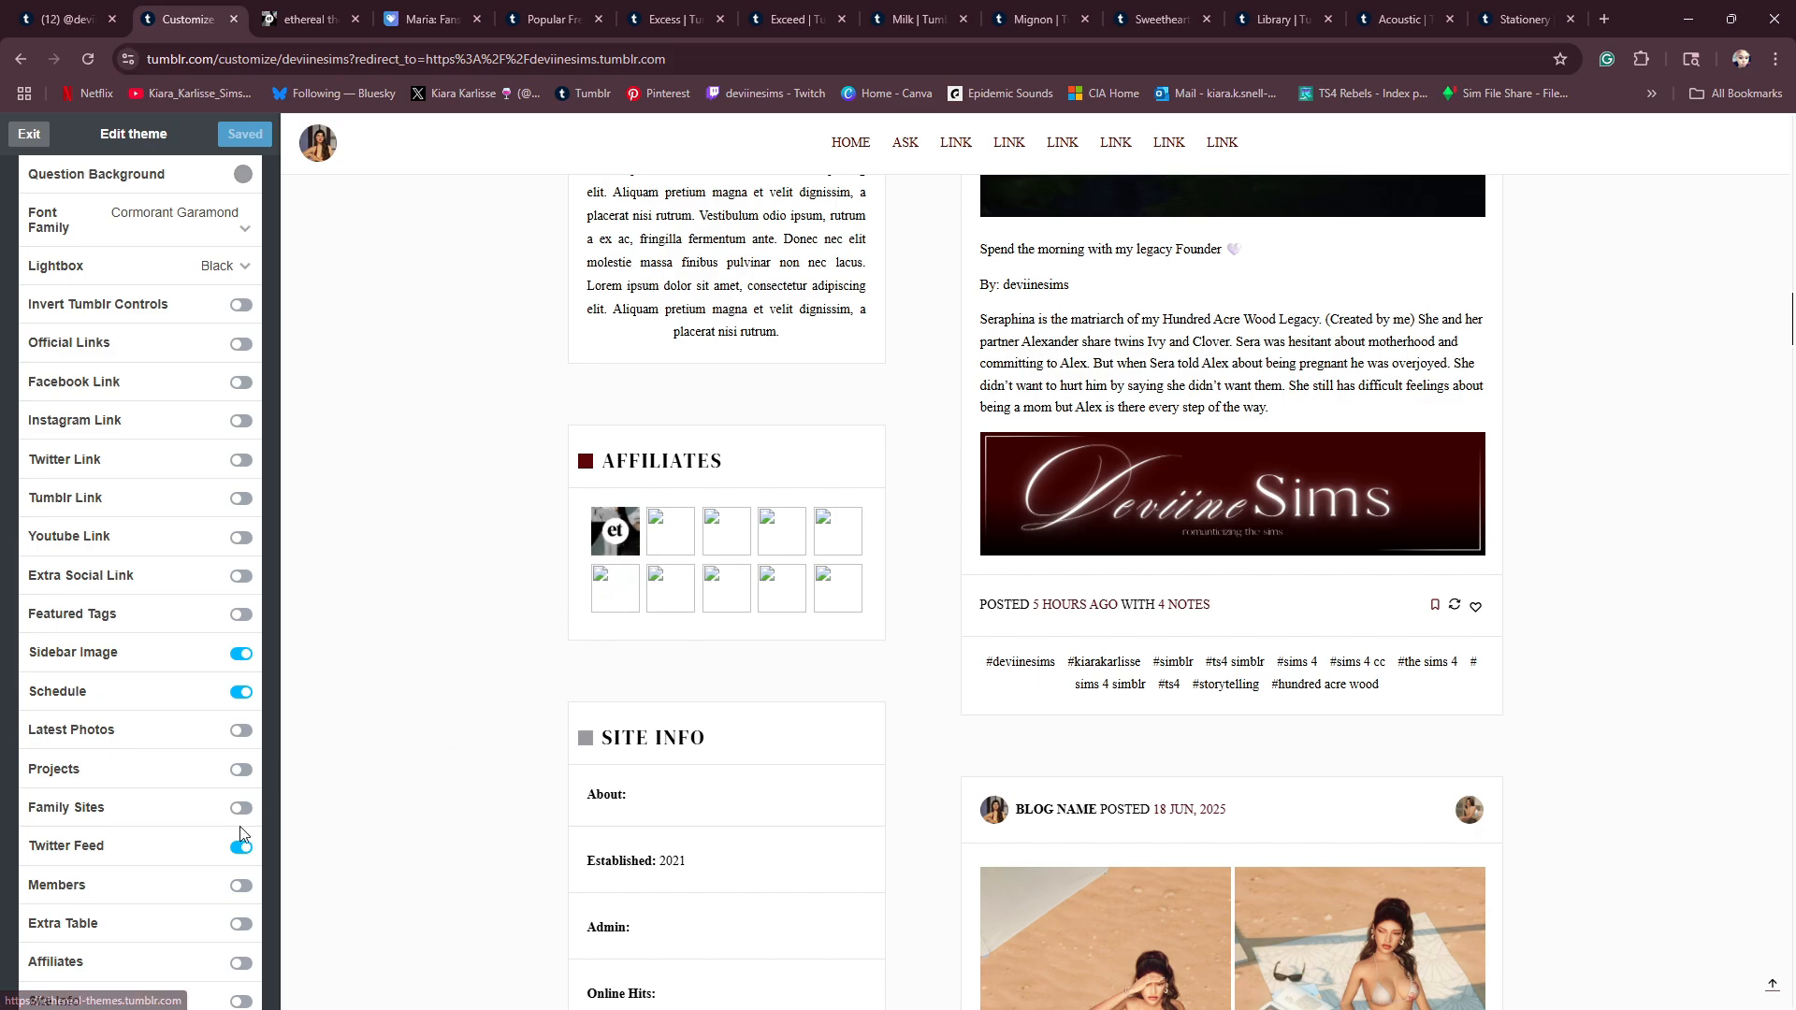
click(235, 964)
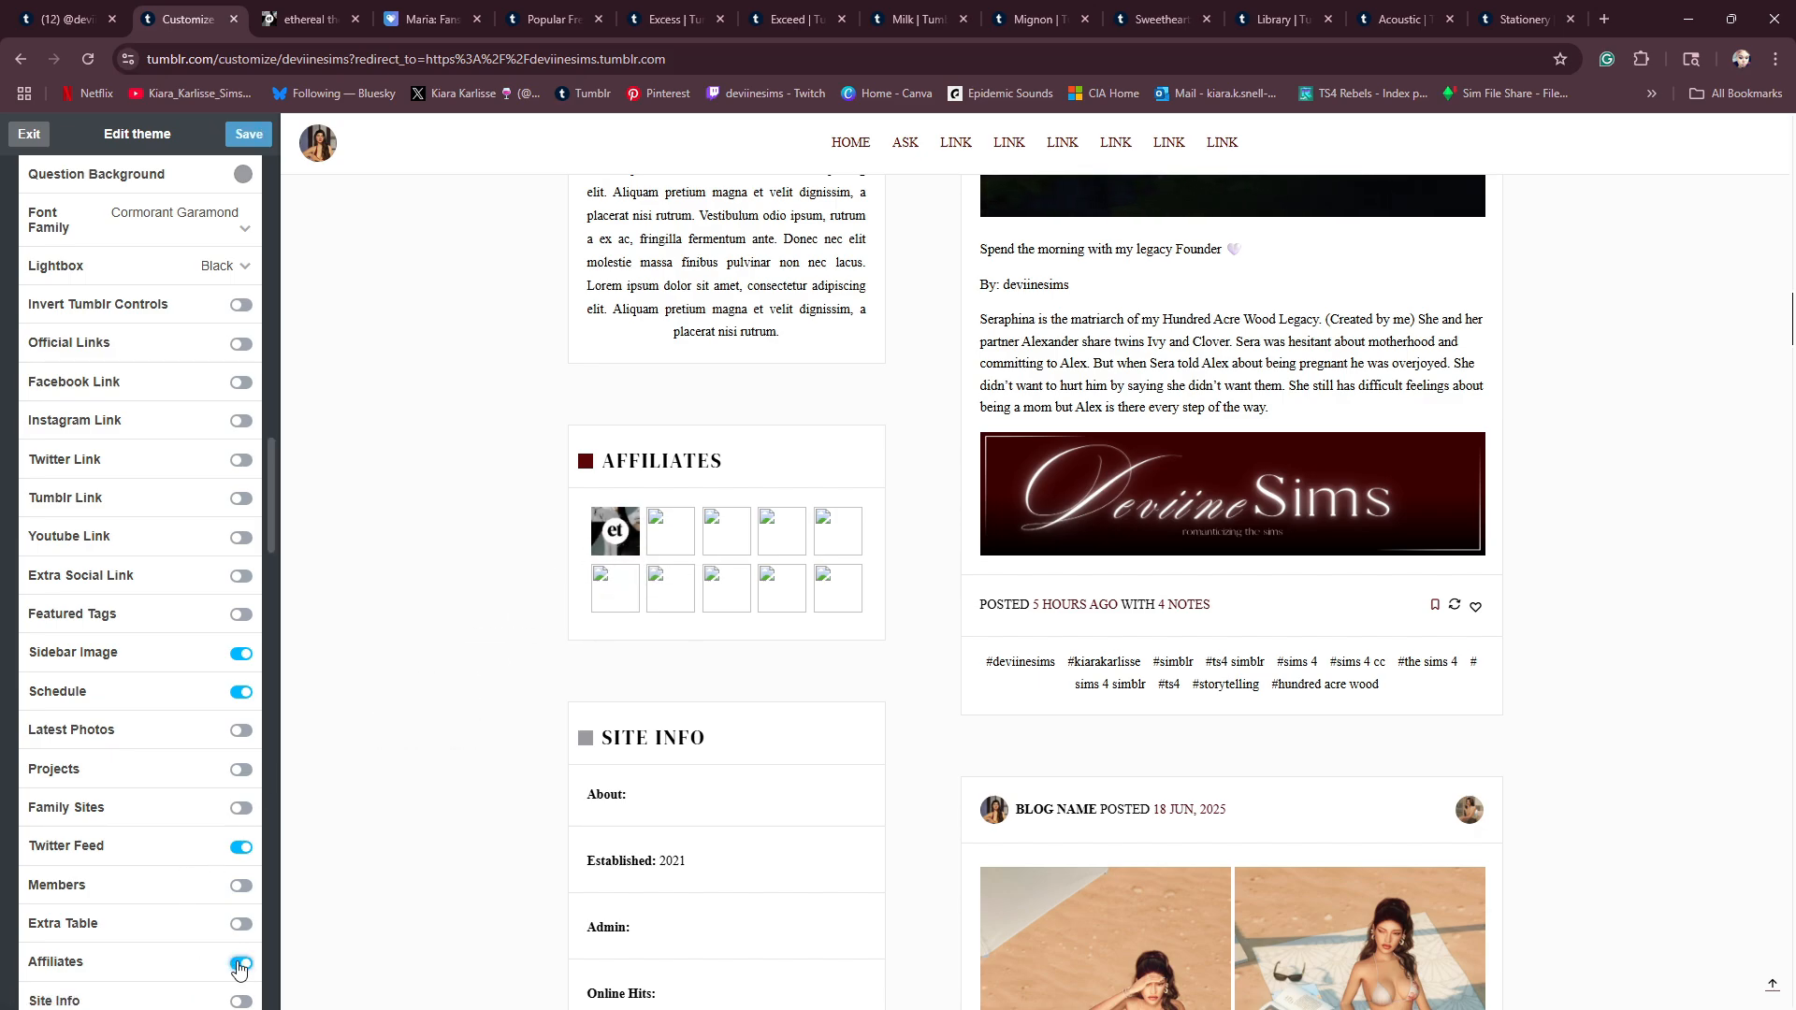
click(240, 971)
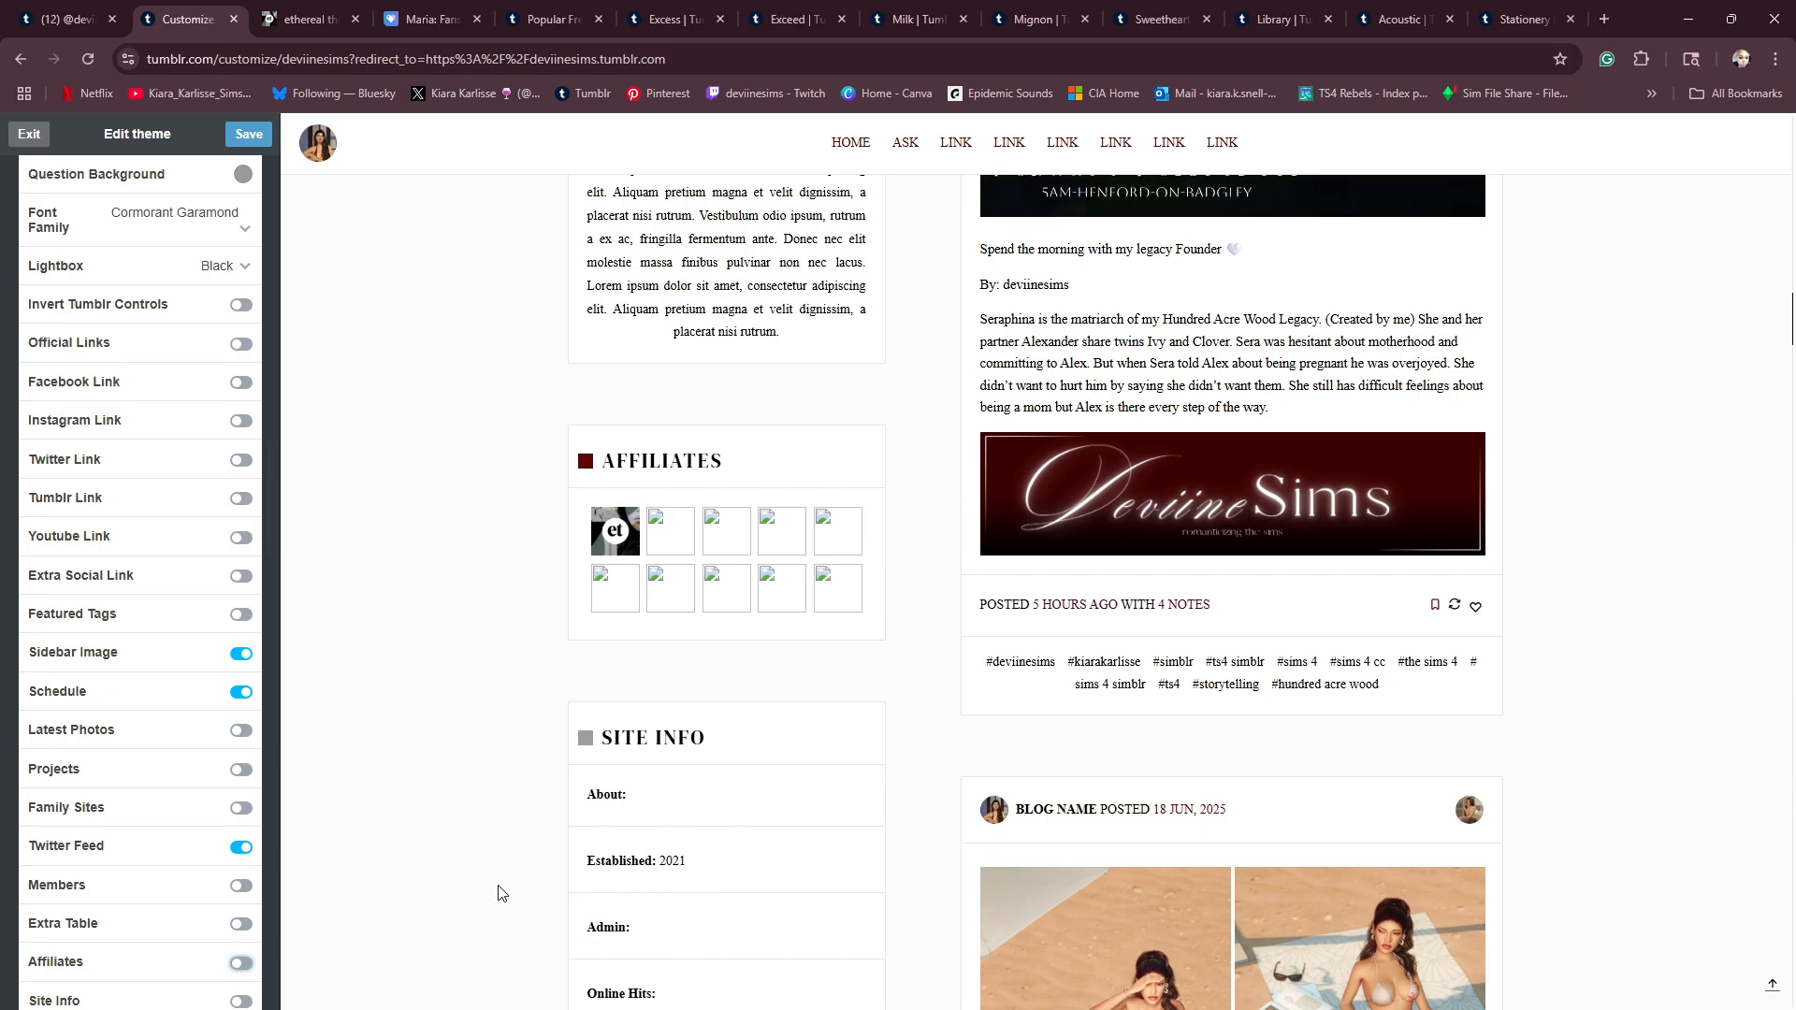
- Switch the Disclaimer option on and back off, save the theme and check the preview
scroll(415, 840, down, 3)
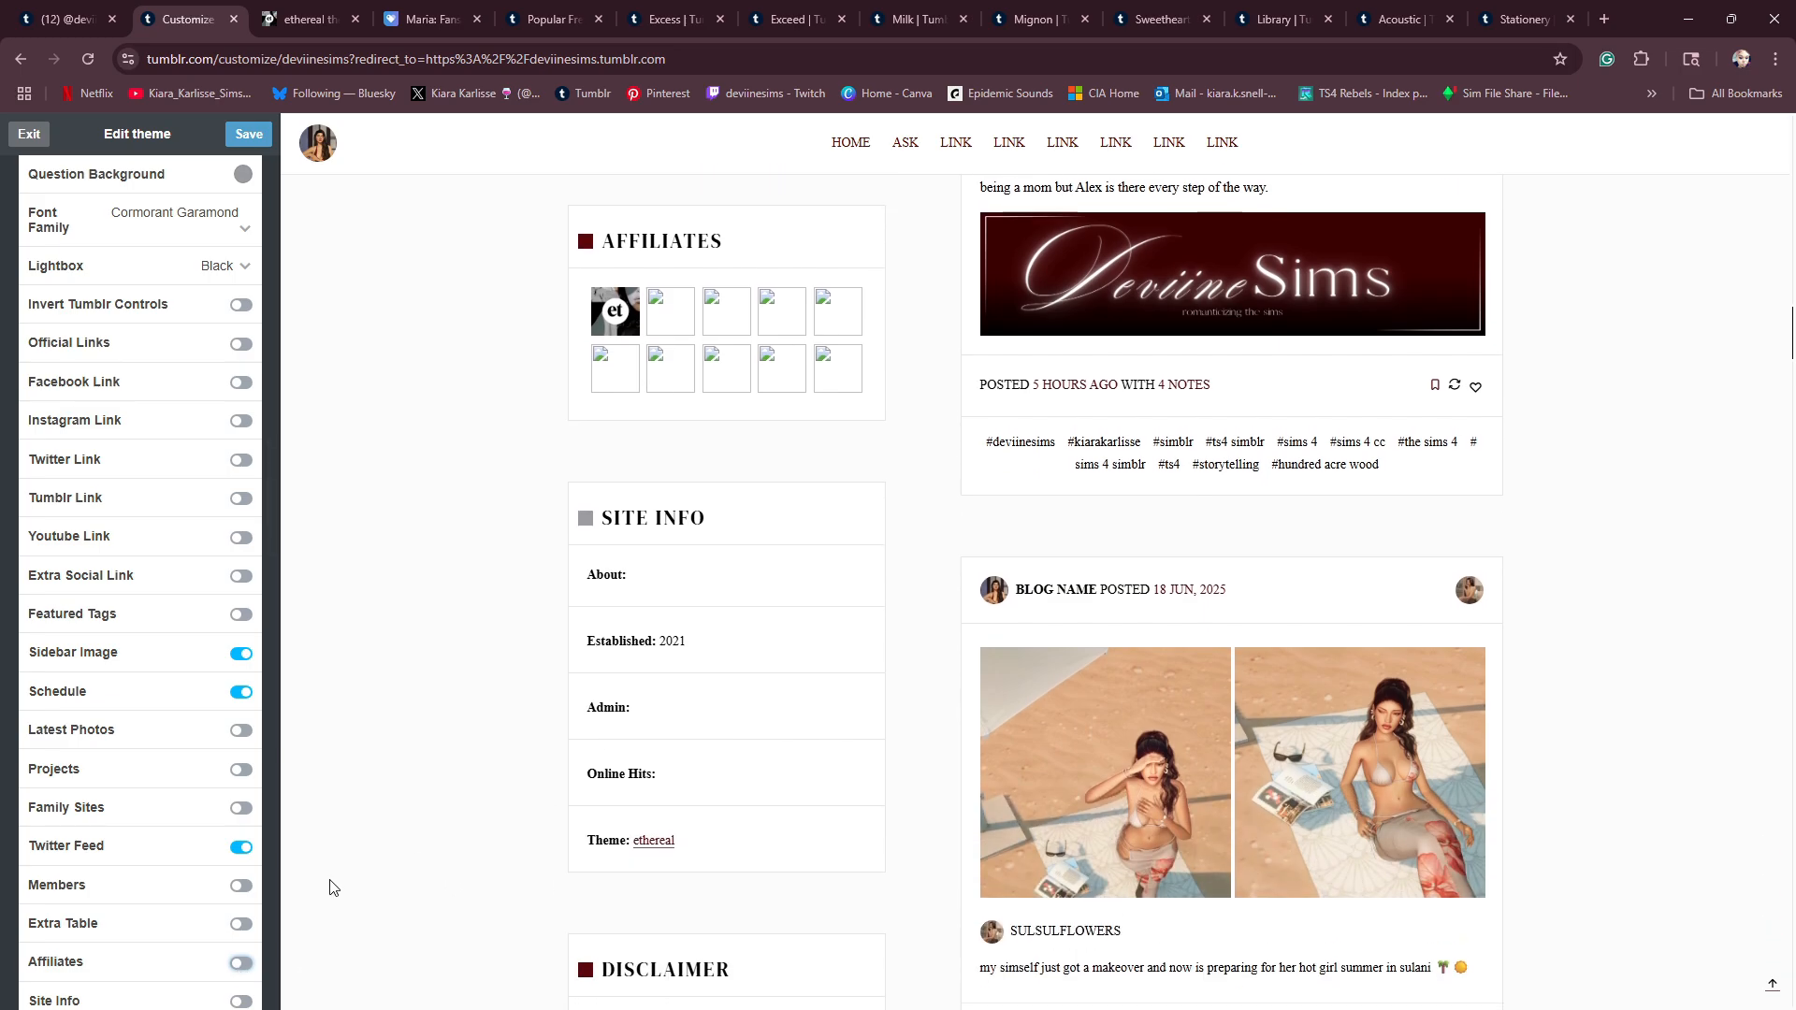
scroll(624, 826, up, 20)
scroll(627, 817, down, 6)
scroll(625, 815, down, 15)
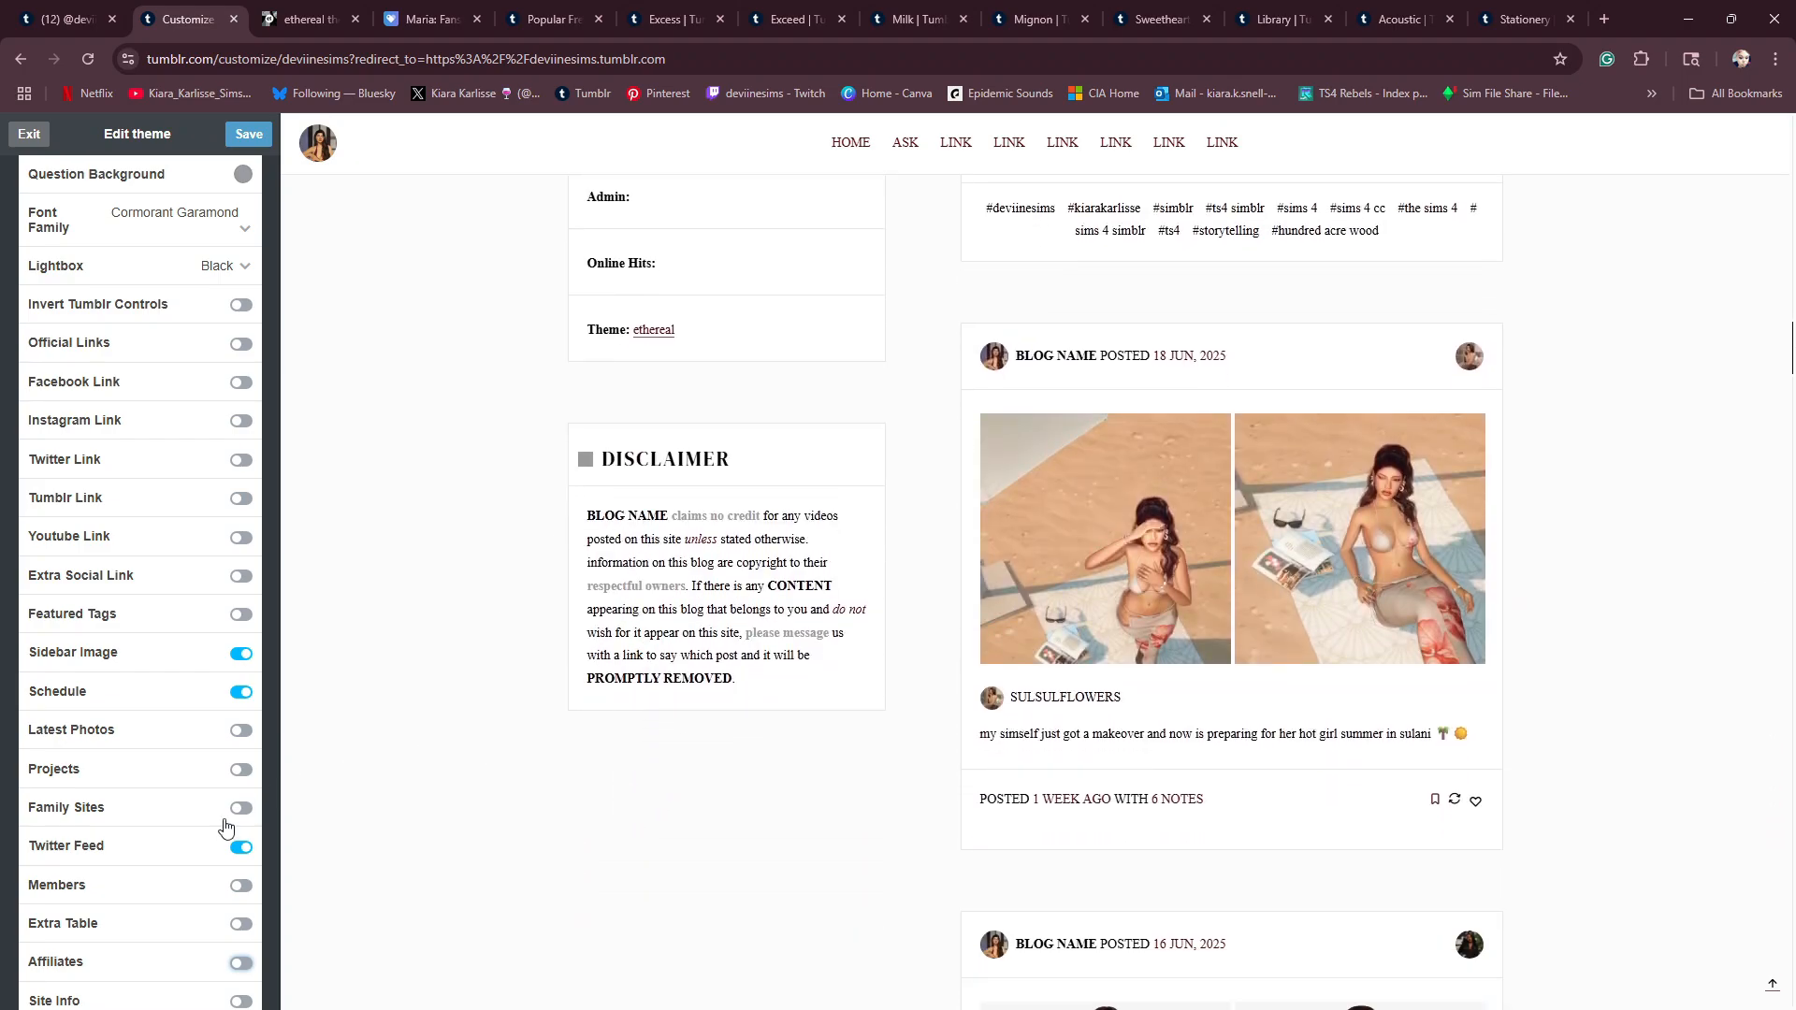
scroll(225, 824, down, 1)
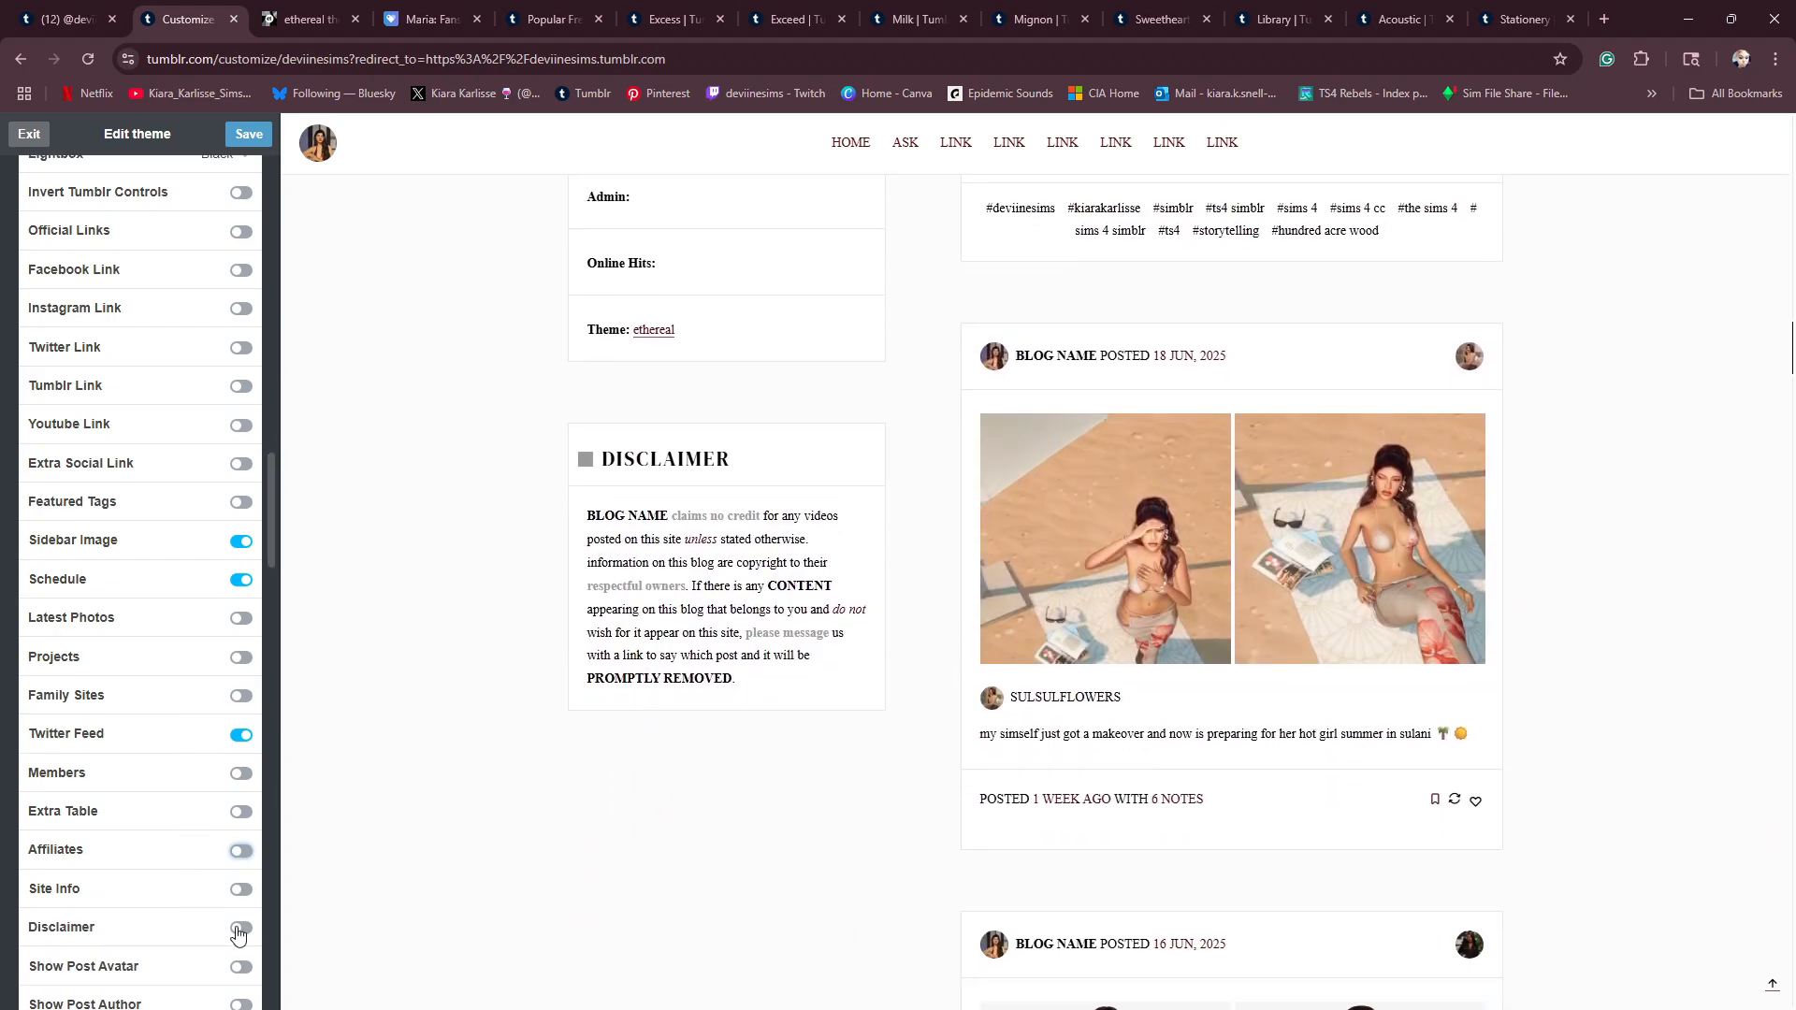
click(240, 929)
click(241, 929)
click(254, 138)
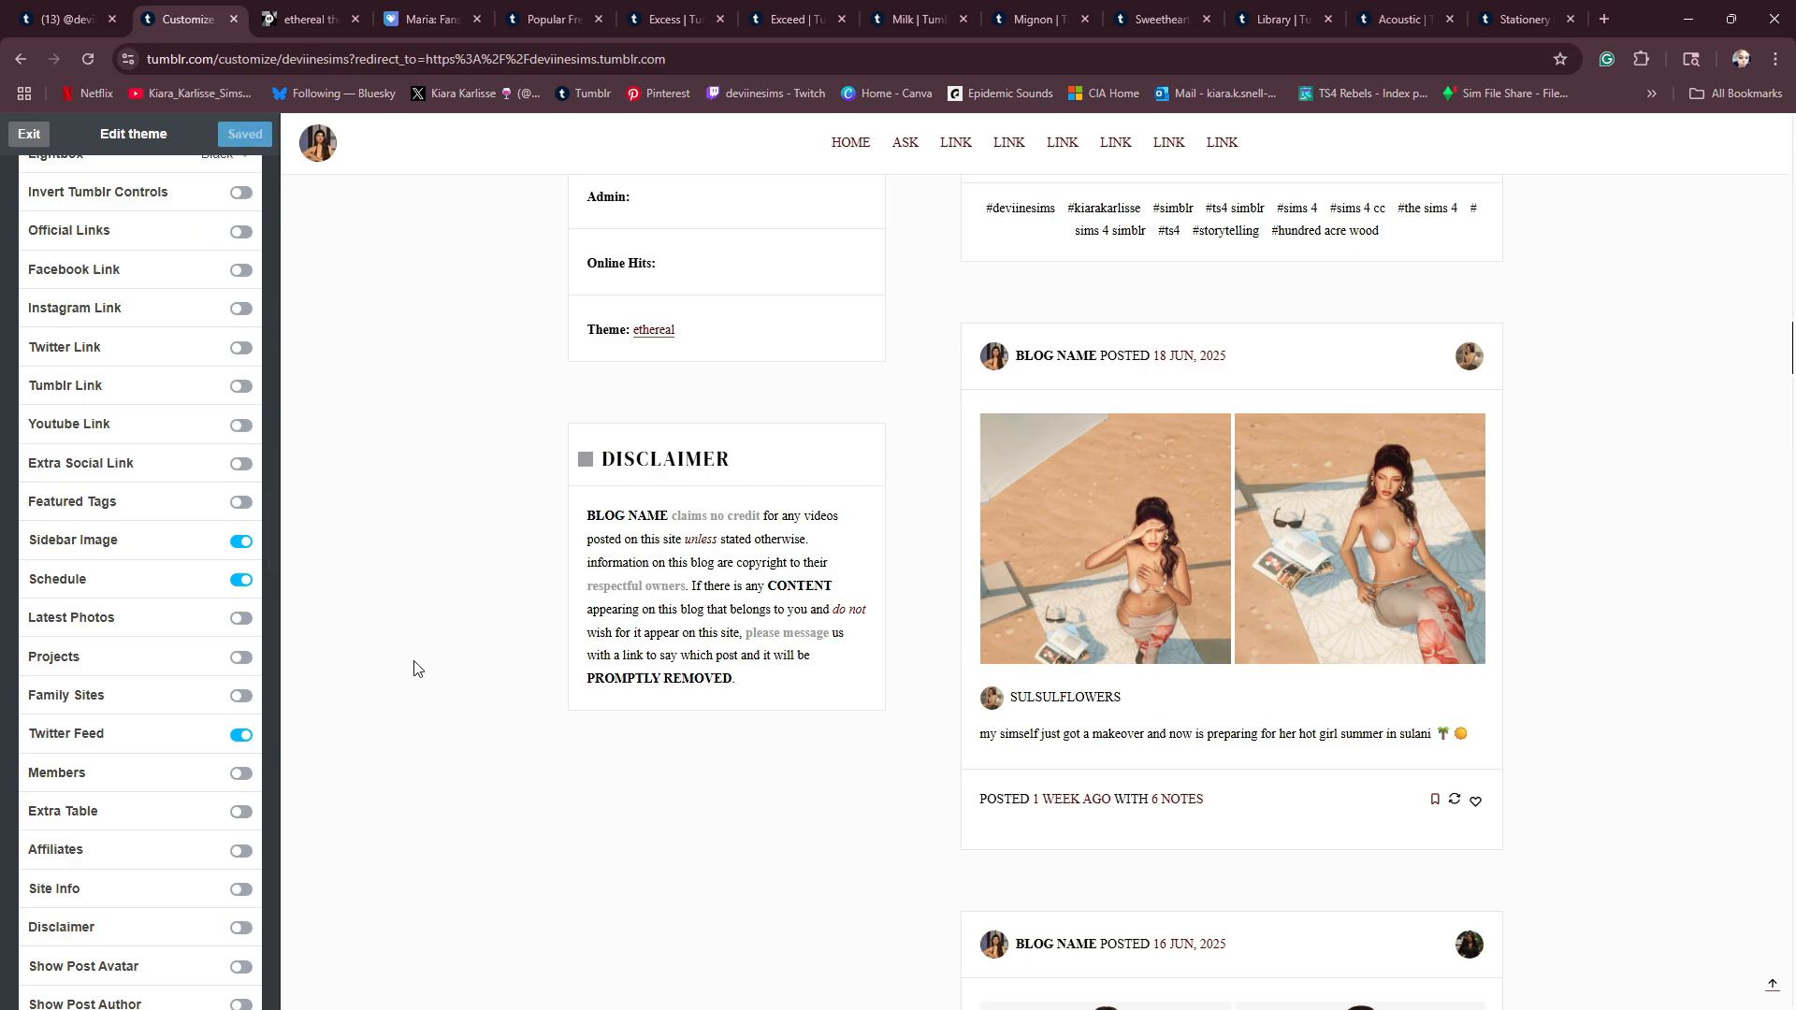
scroll(434, 677, down, 19)
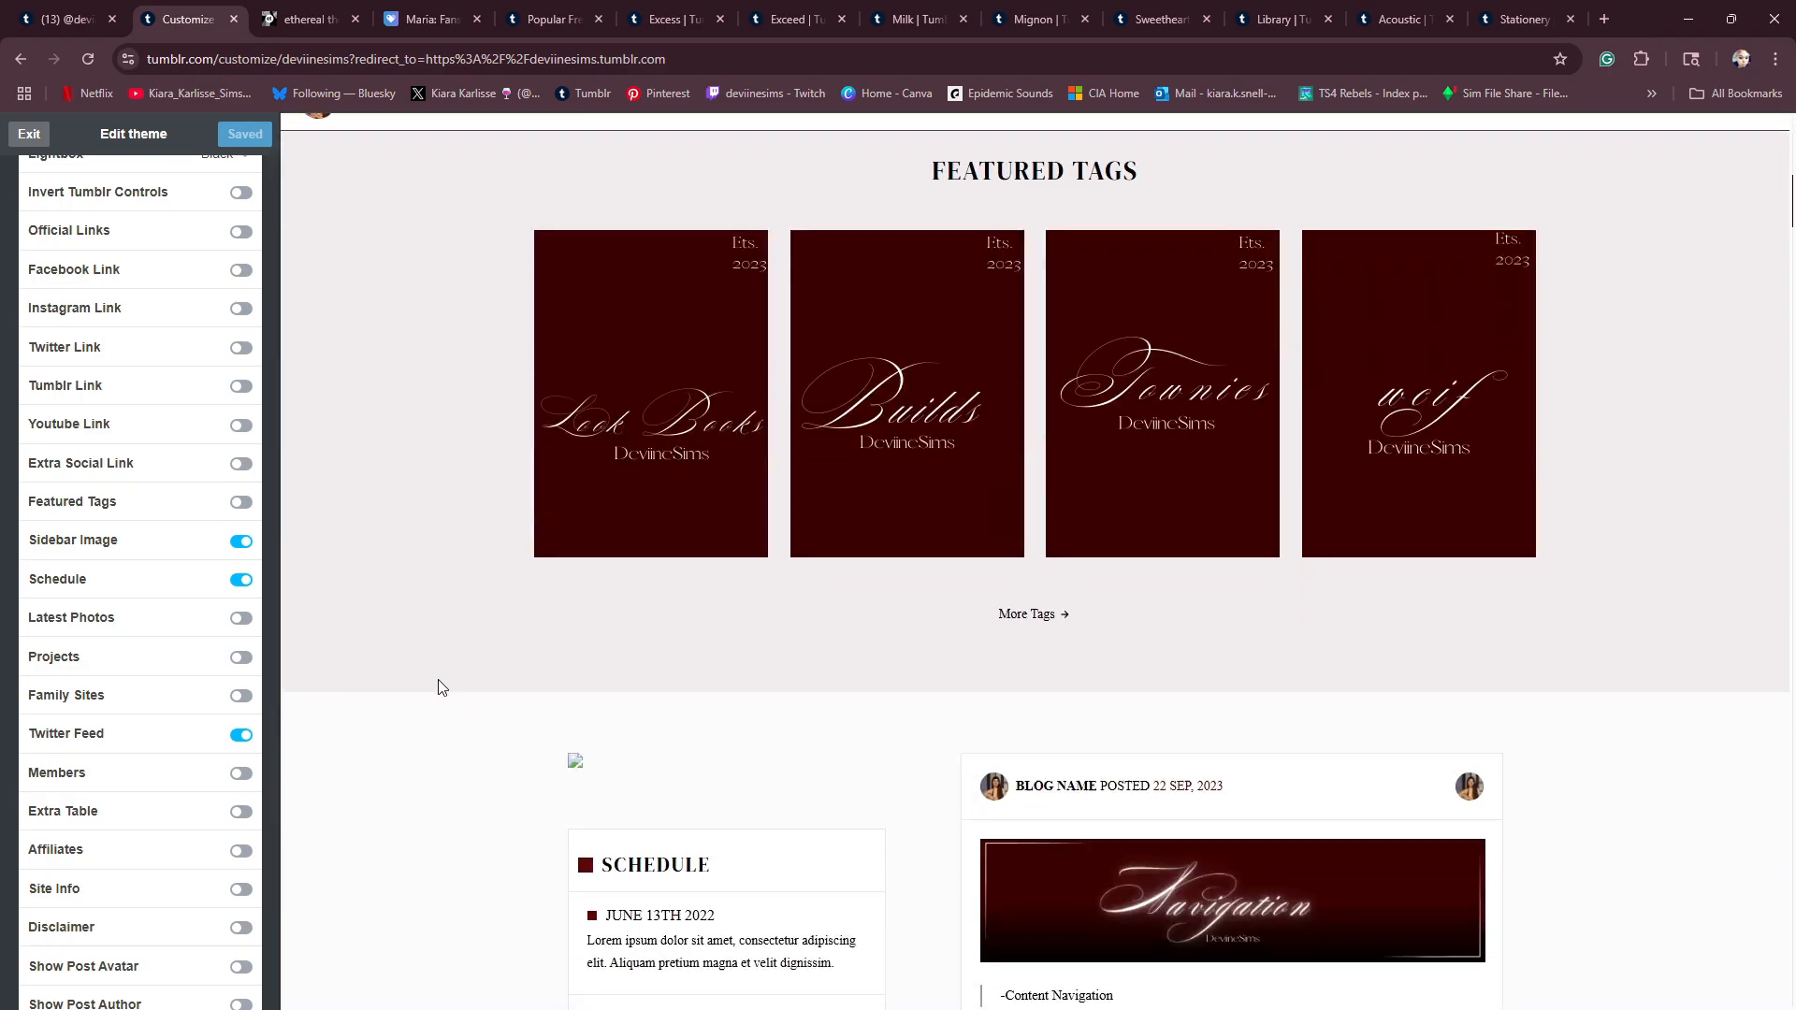
- Replace the theme's placeholder texts, entering DeviineSims as the Blog Name and the Site Info Admin
scroll(438, 688, up, 15)
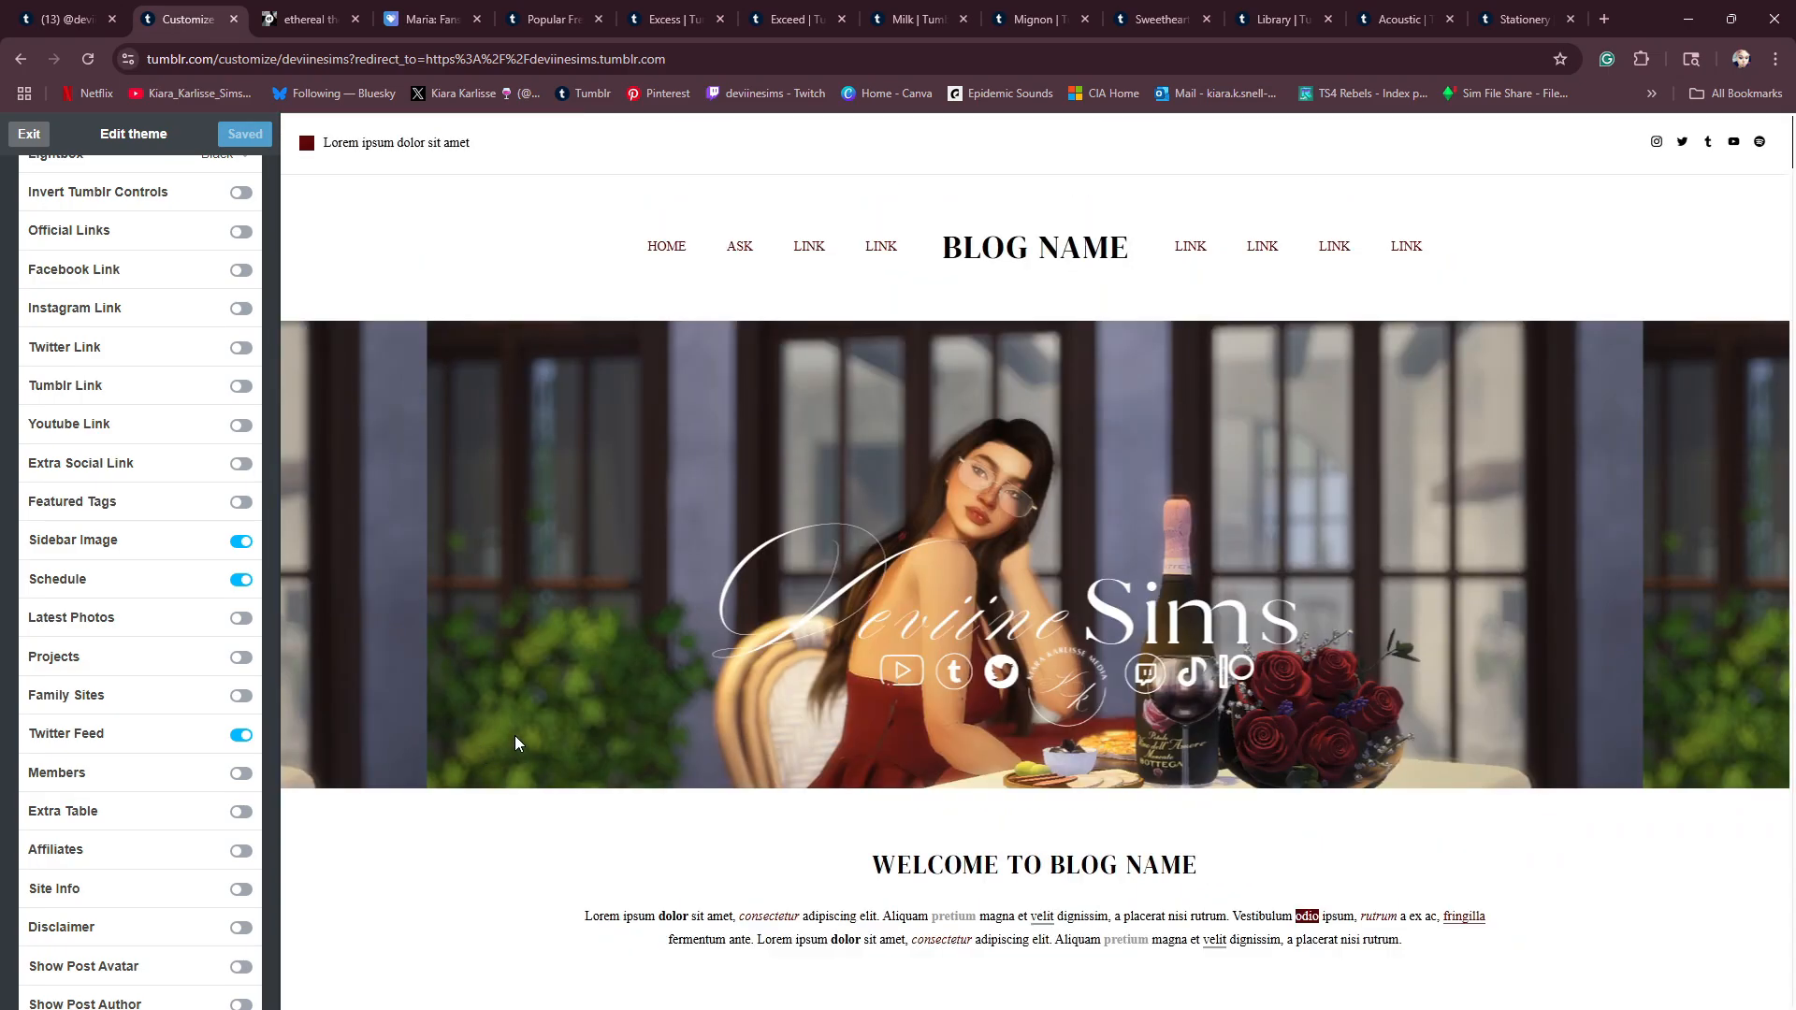
scroll(533, 598, down, 8)
scroll(51, 741, down, 1)
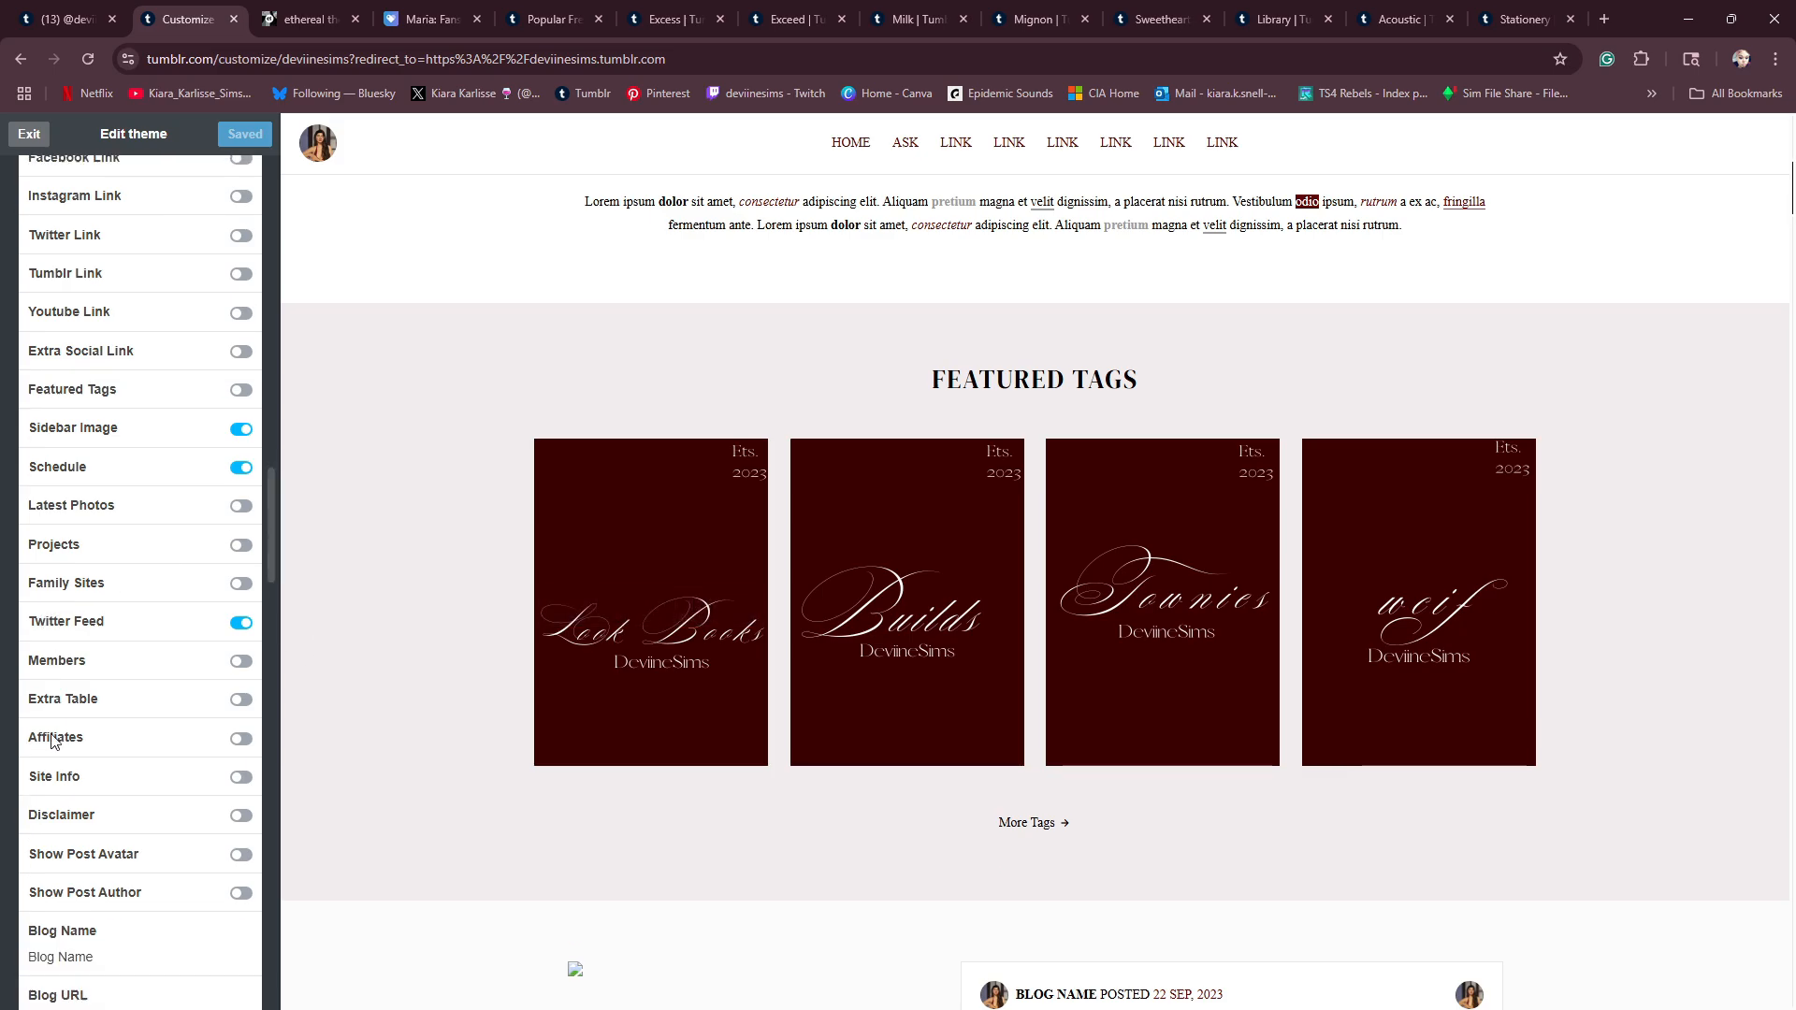
scroll(51, 741, down, 4)
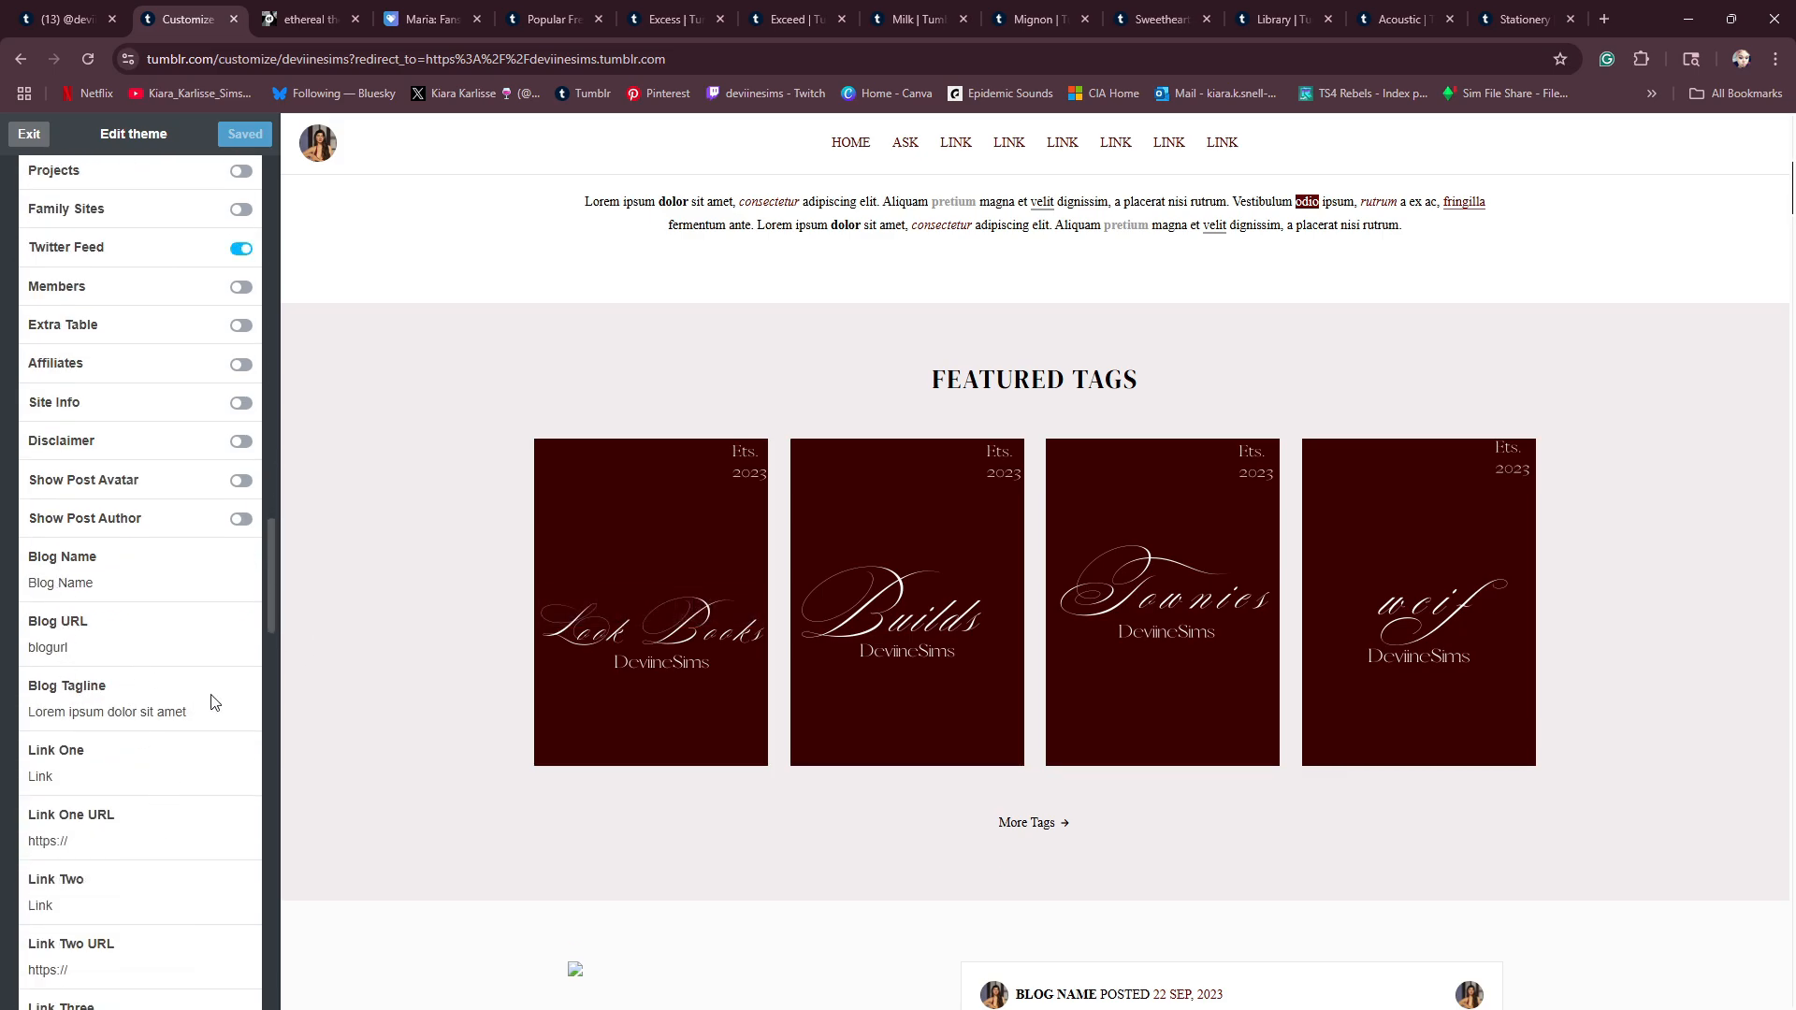
scroll(572, 616, up, 8)
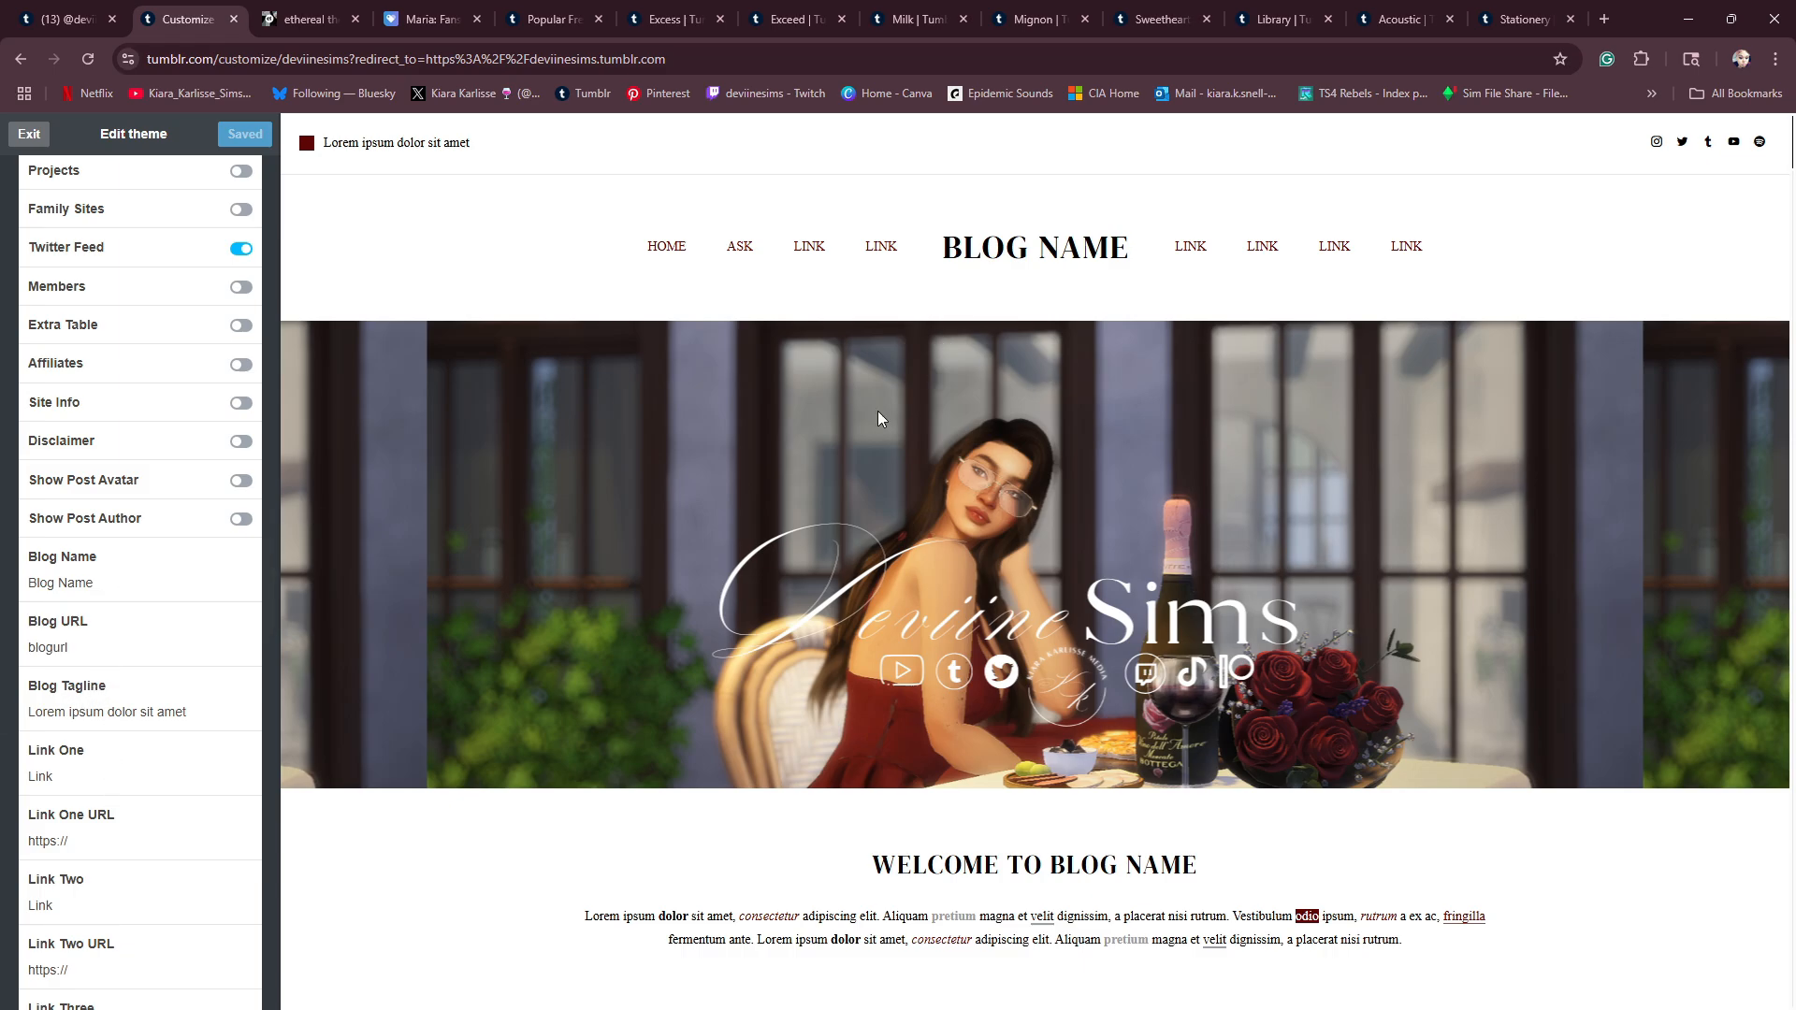
key(BackSpace)
key(BackSpace)
text(DeviineSims)
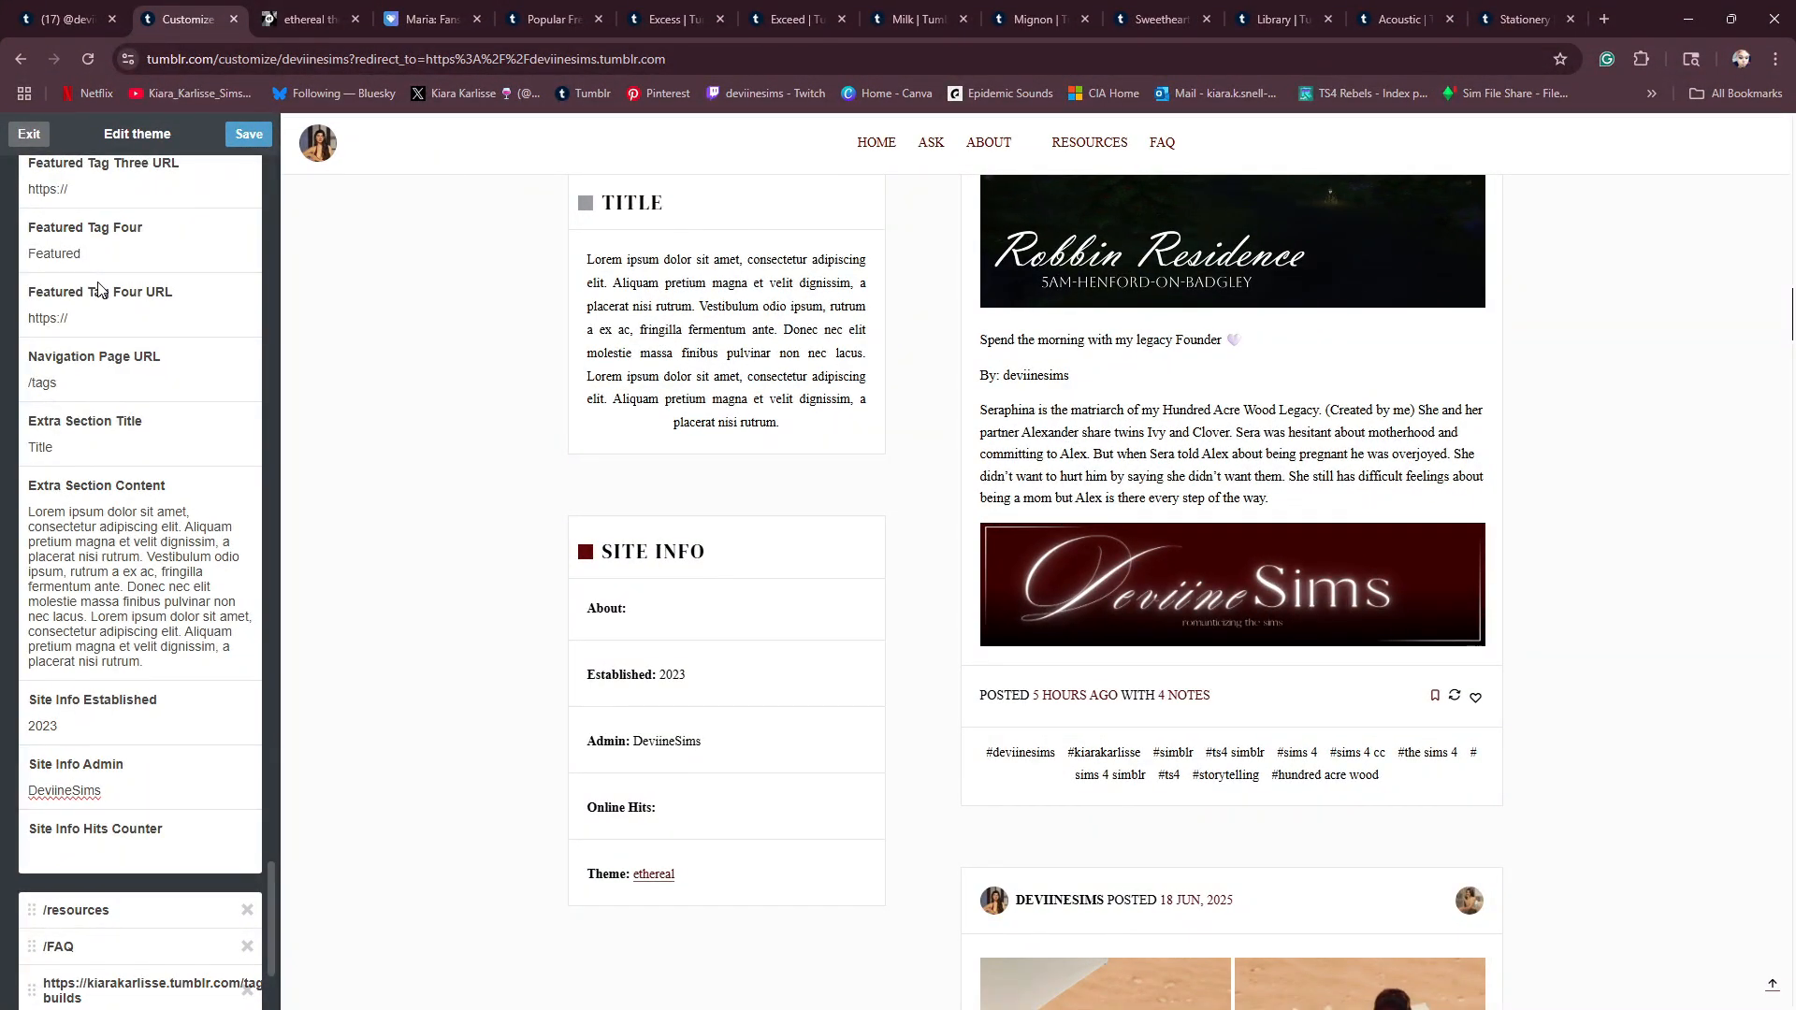
- Open the existing resources page, examine its list of mods and custom content links in the preview, and close it without saving
scroll(183, 612, down, 3)
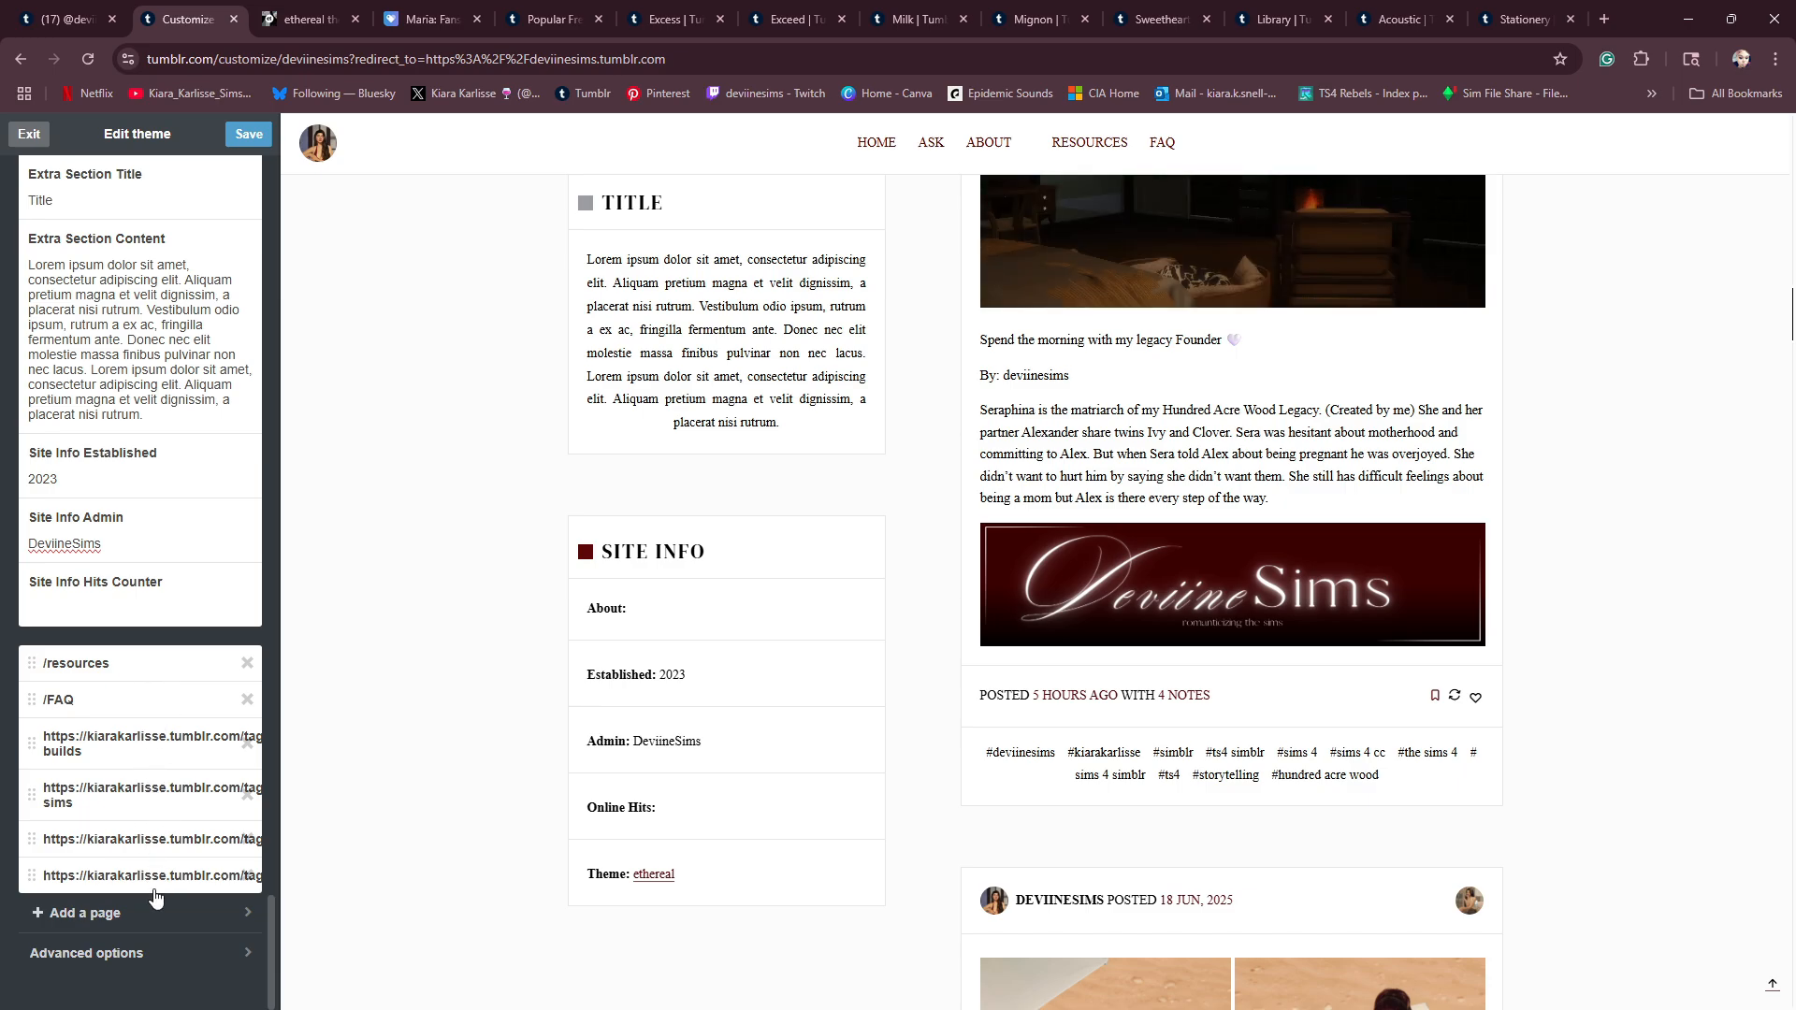
click(105, 664)
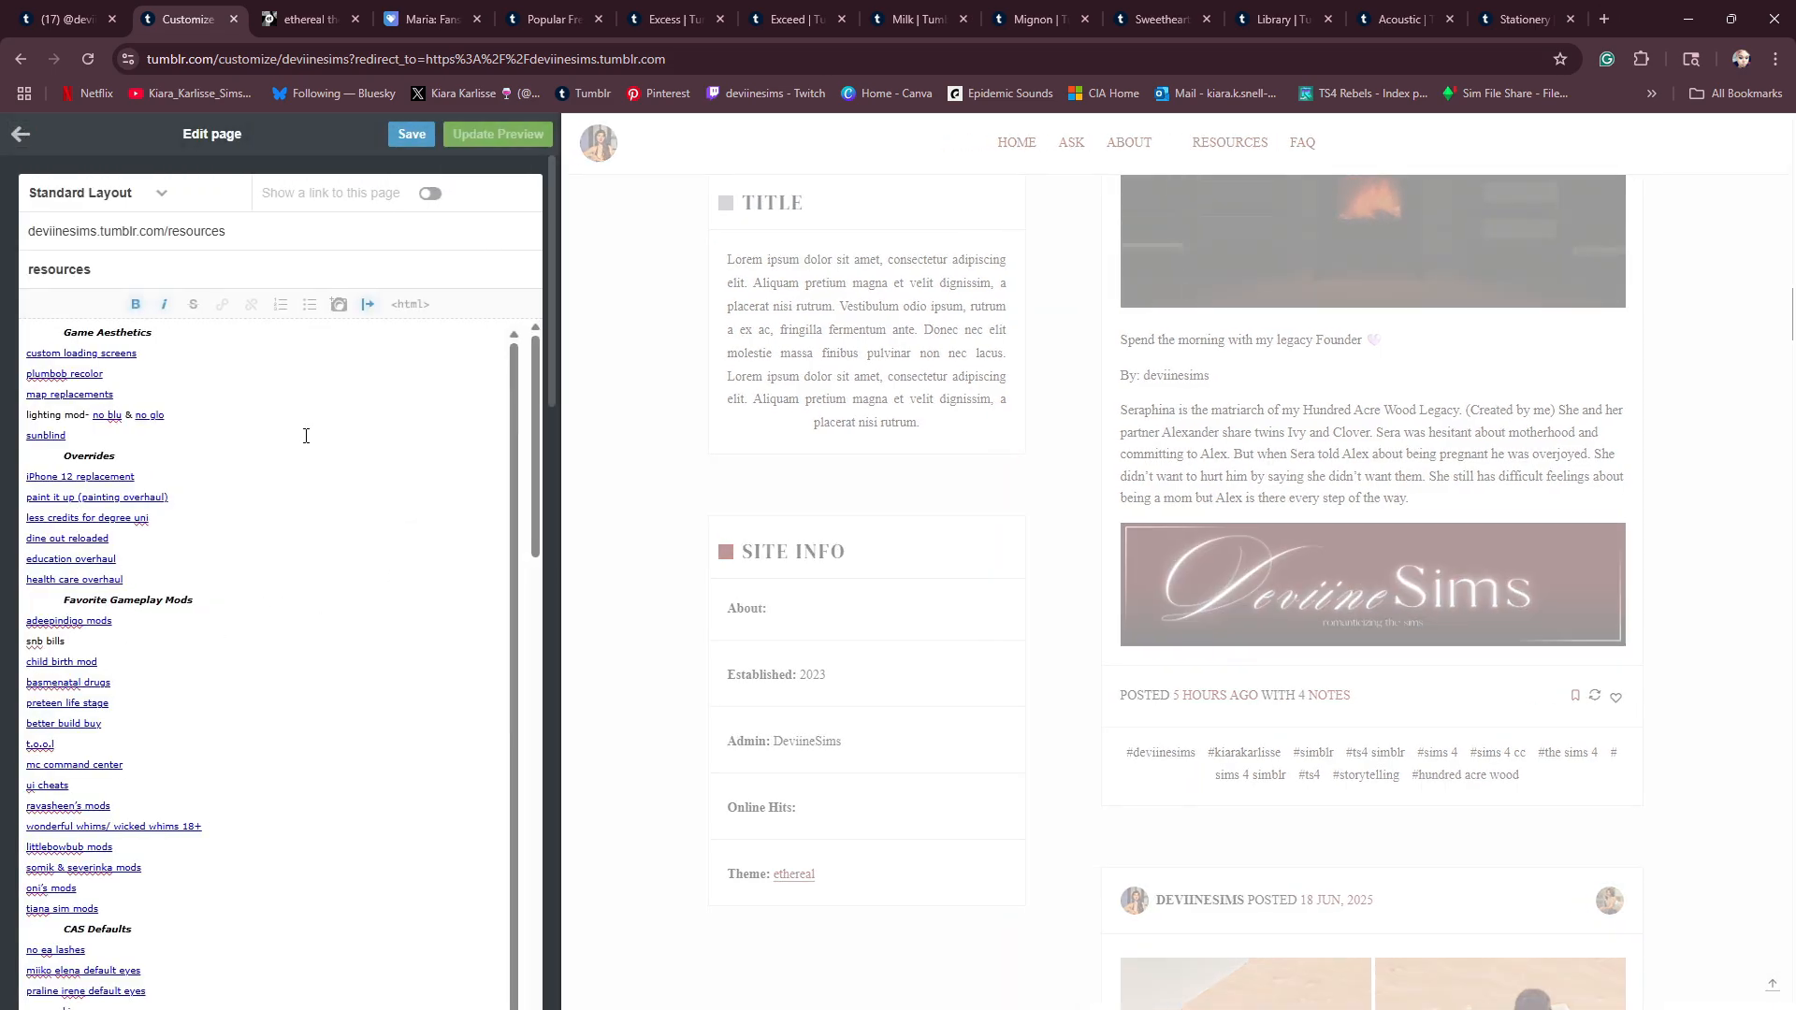
scroll(580, 807, down, 4)
scroll(580, 806, down, 3)
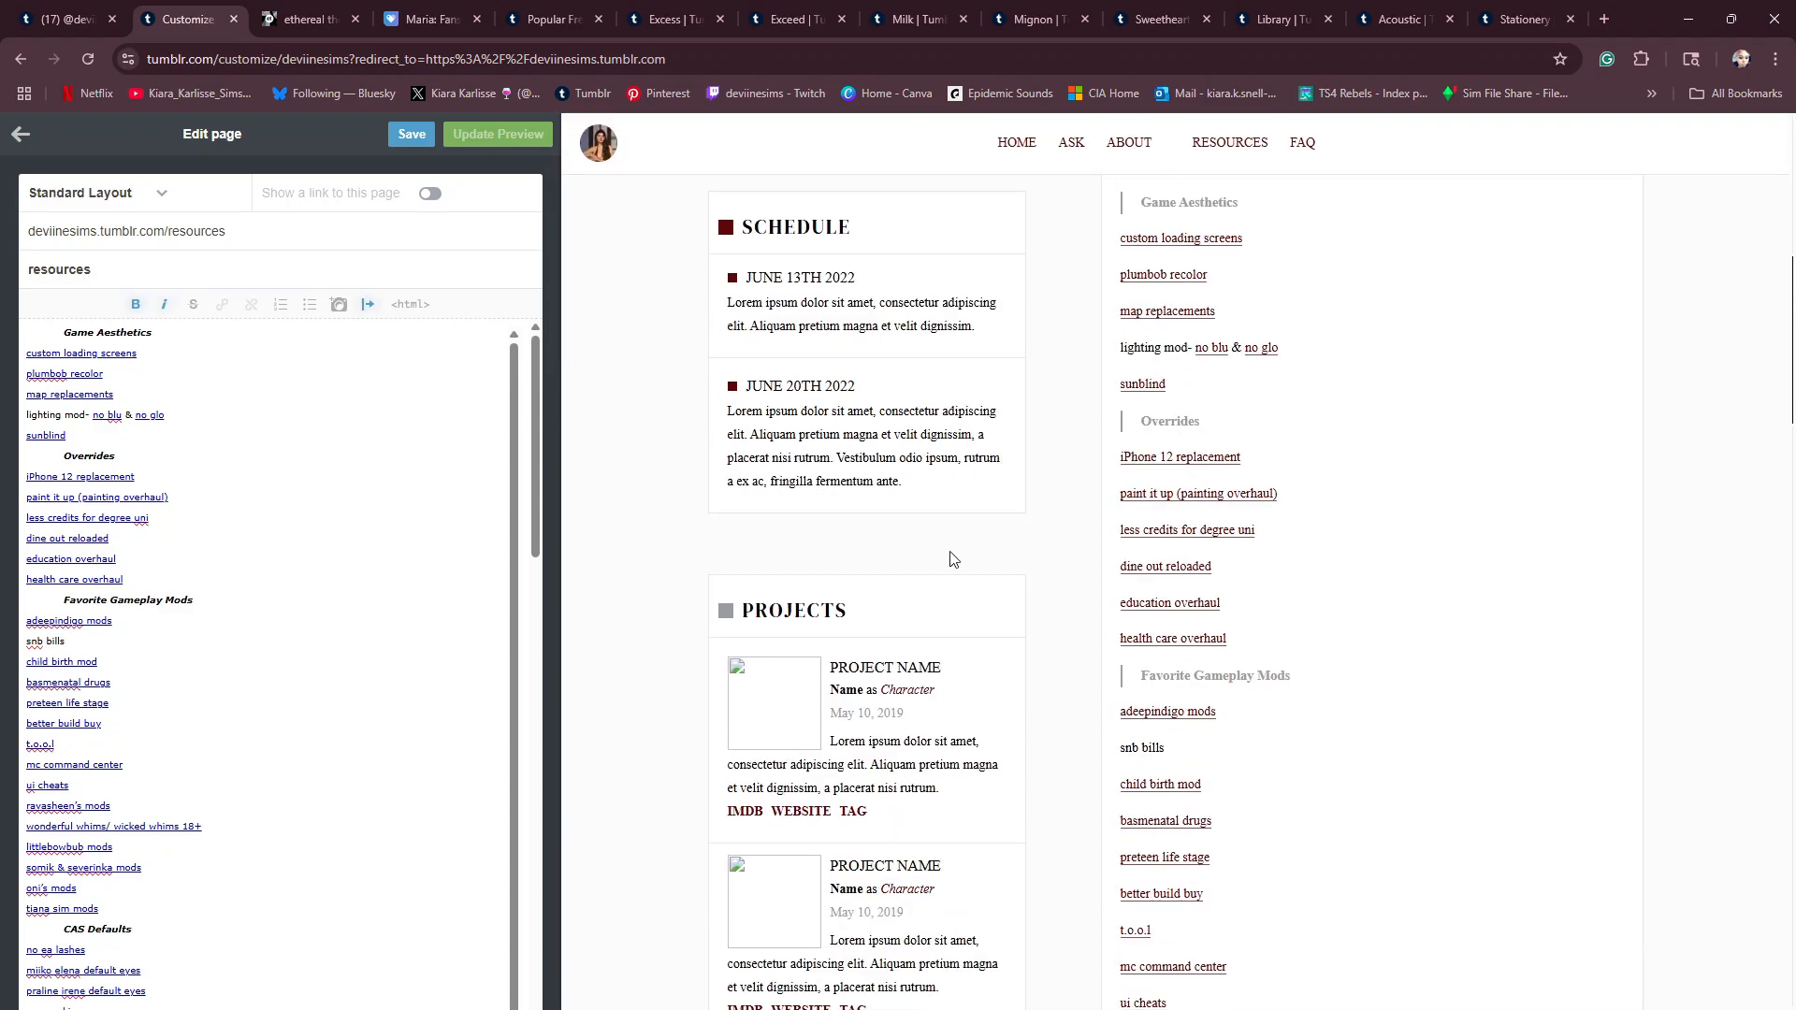
scroll(1318, 905, down, 8)
scroll(1300, 903, down, 15)
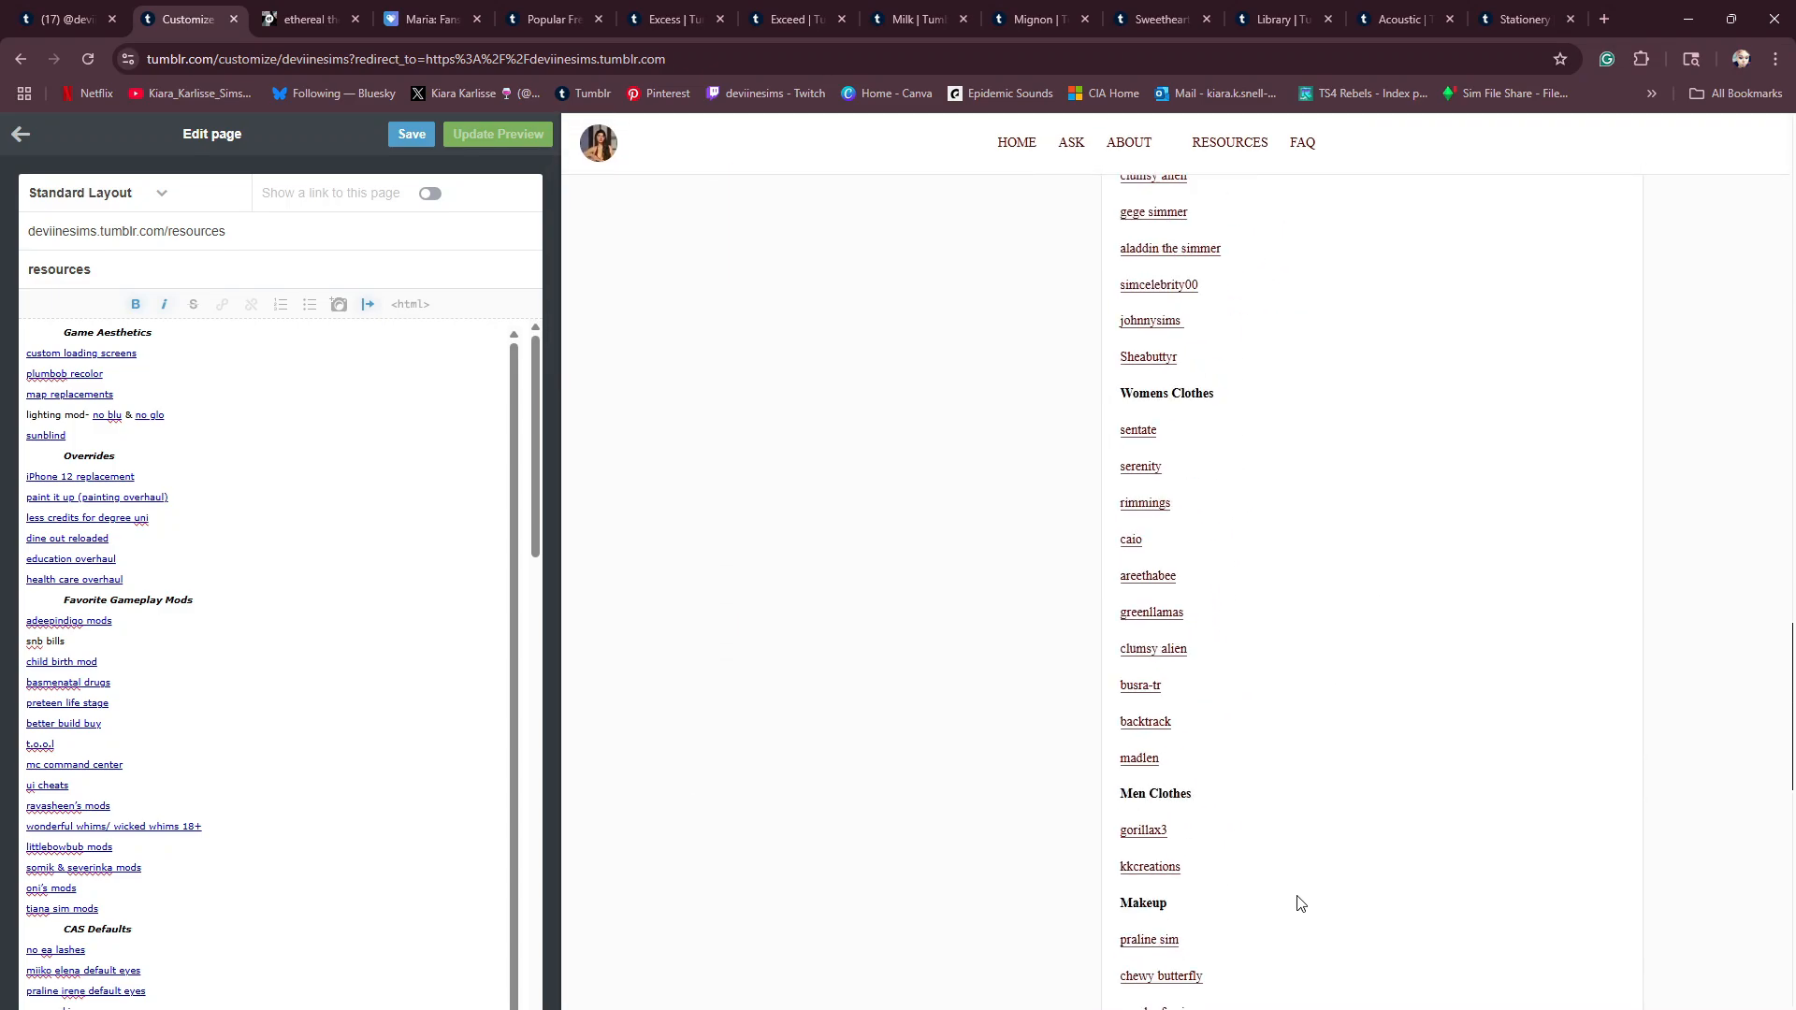
scroll(1292, 899, up, 20)
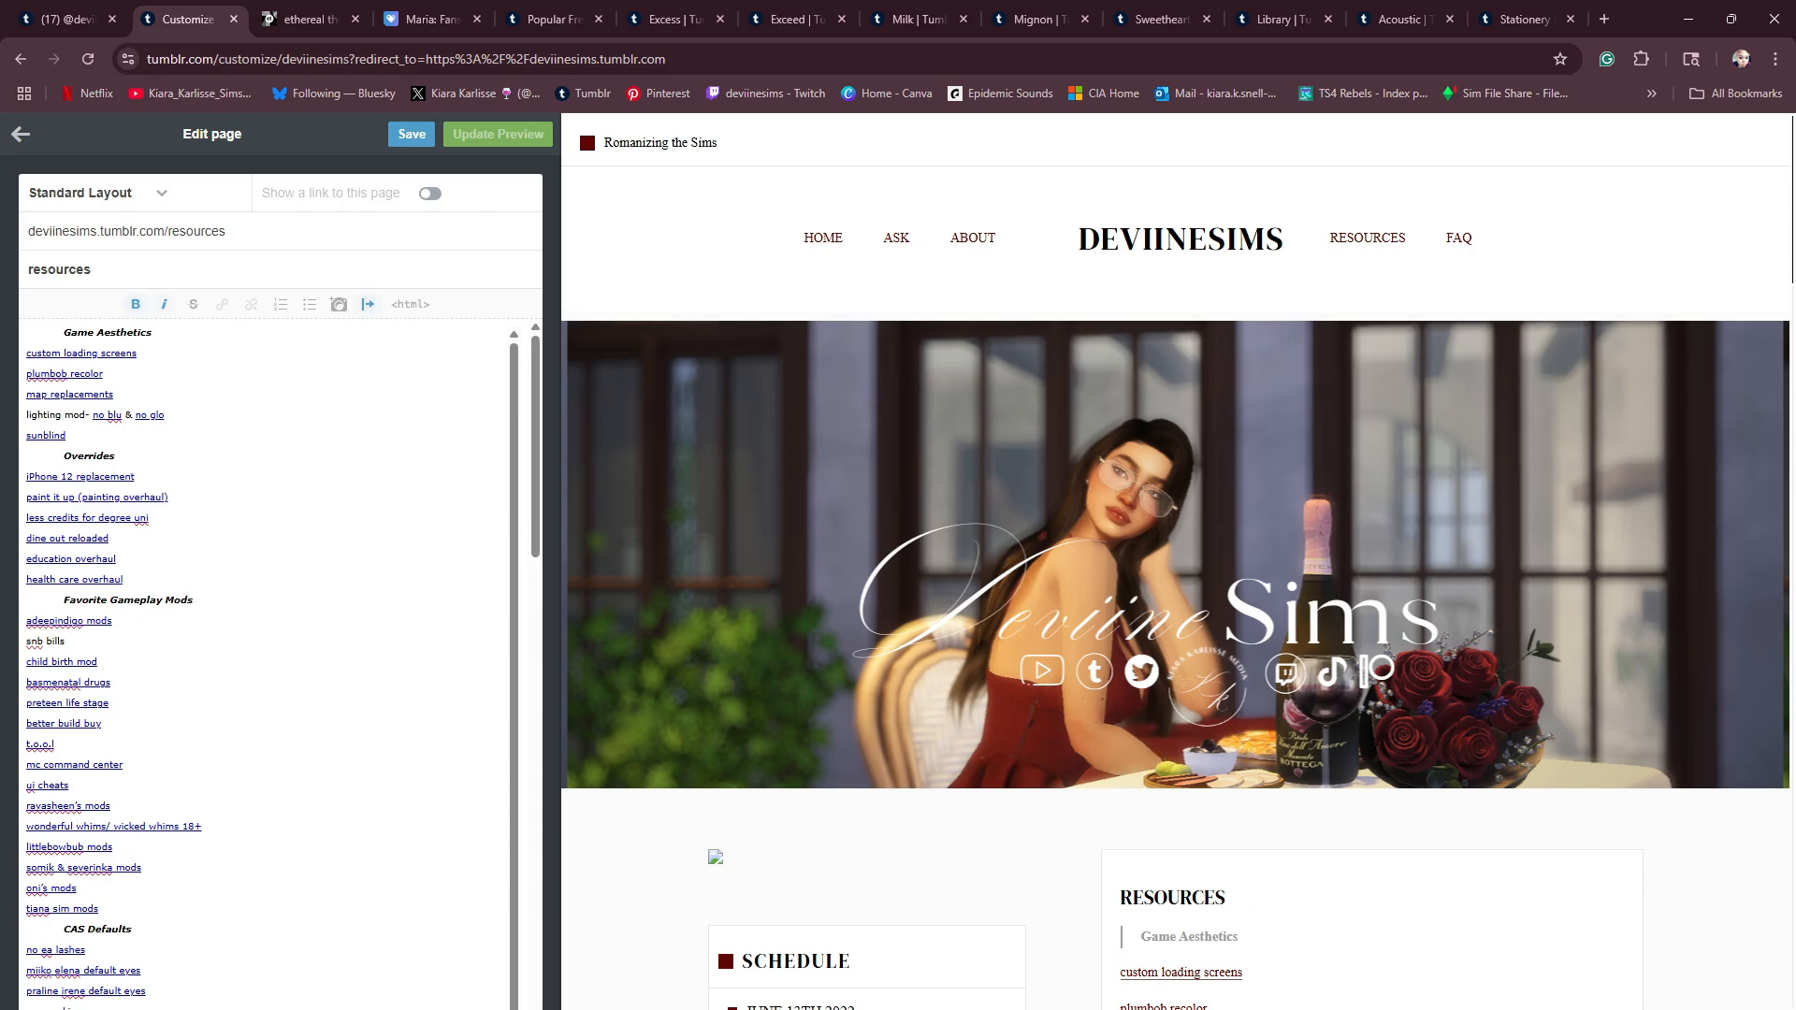
click(20, 135)
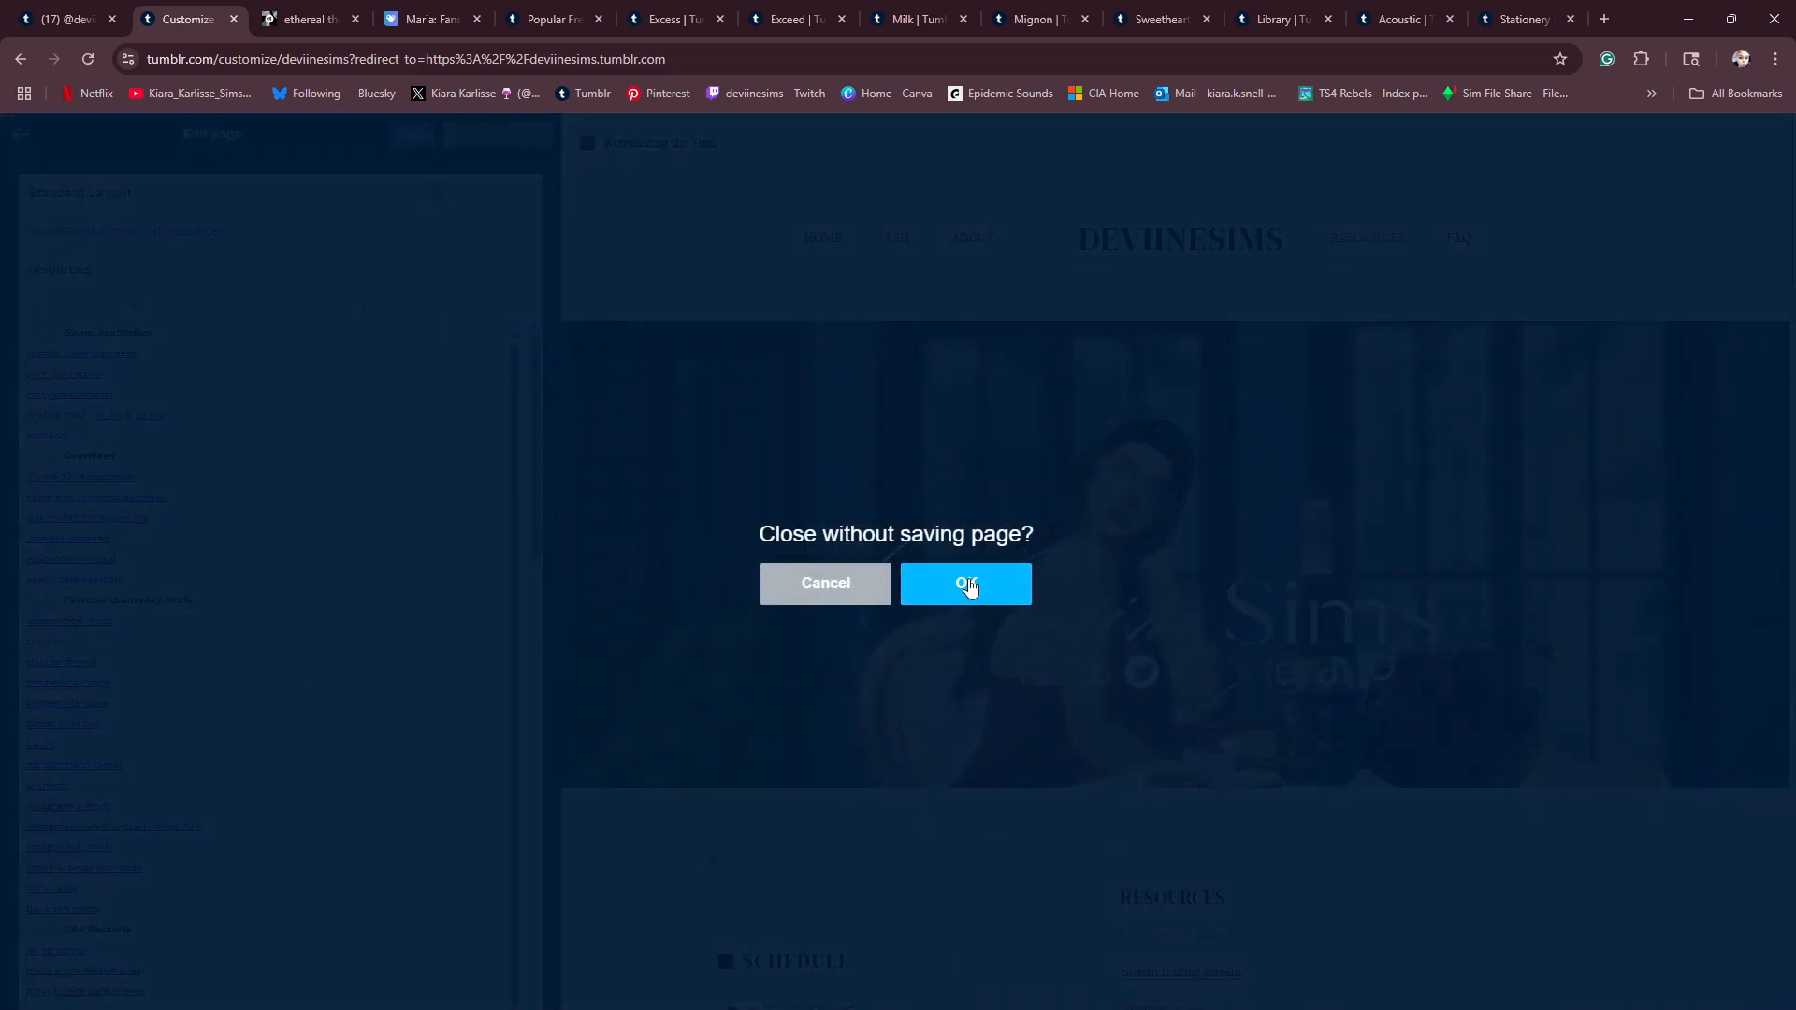
click(968, 586)
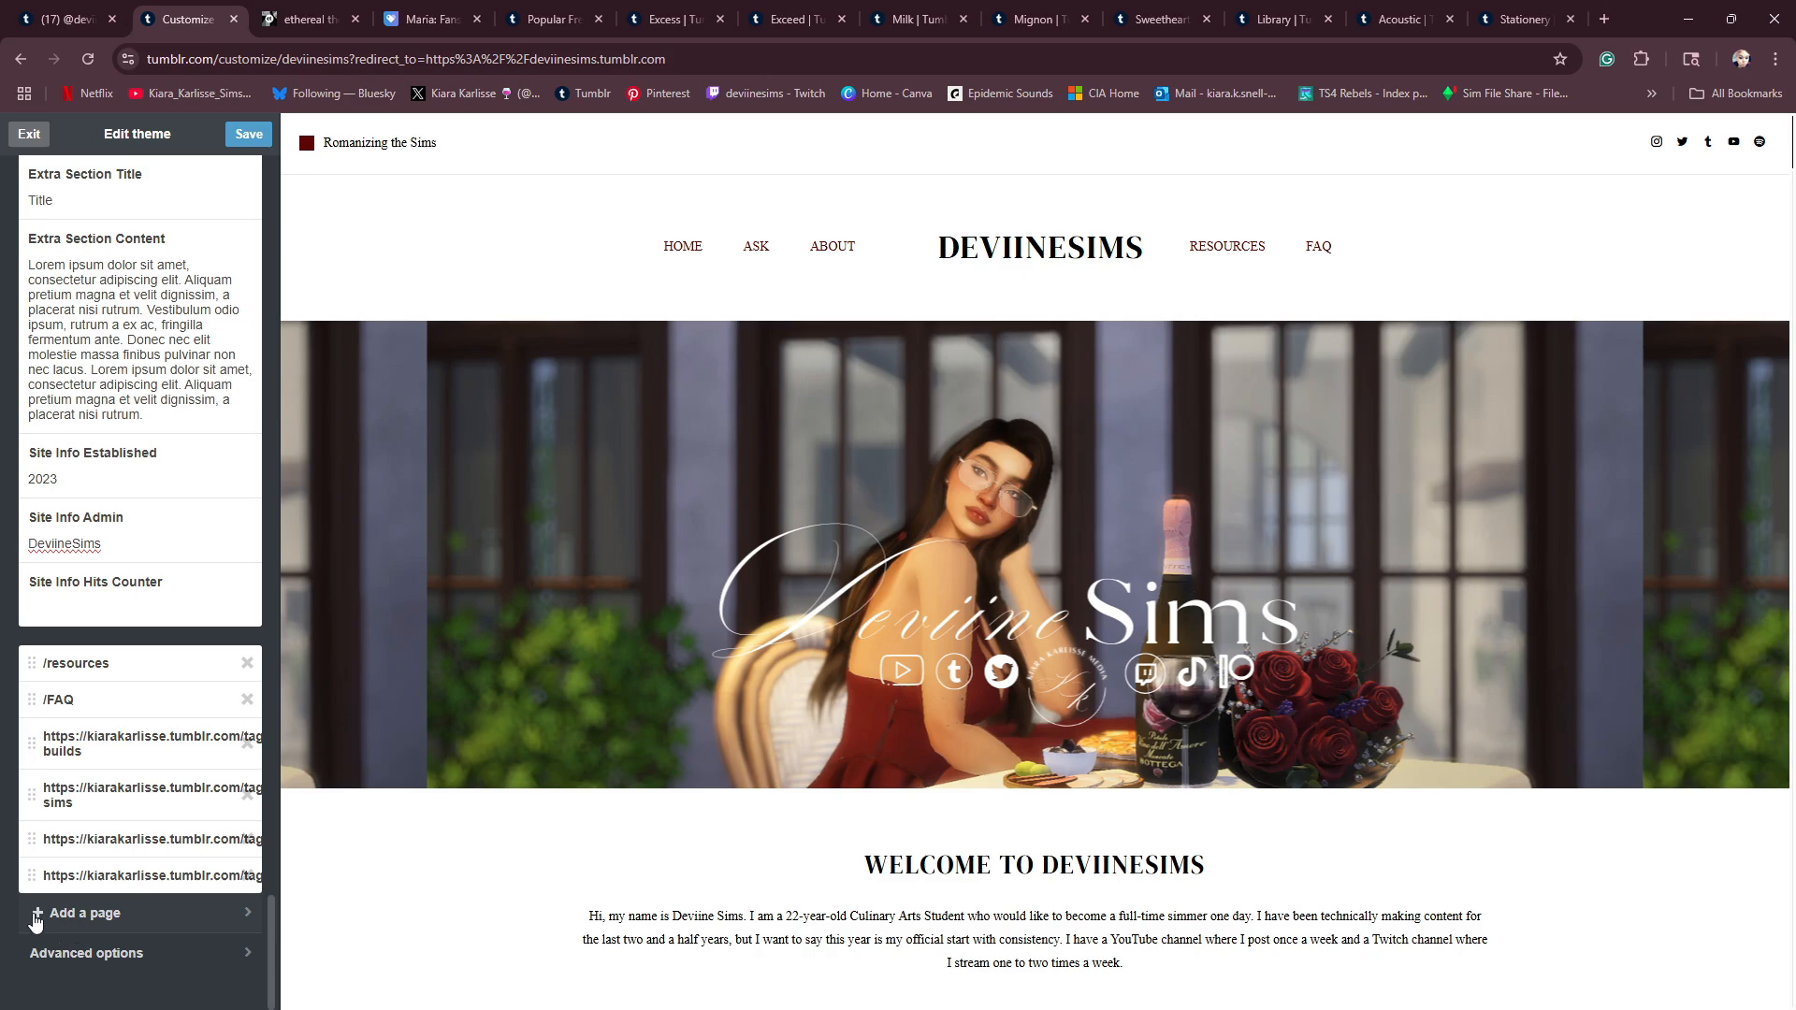
- Start a new standard-layout page and title it Resources
click(35, 917)
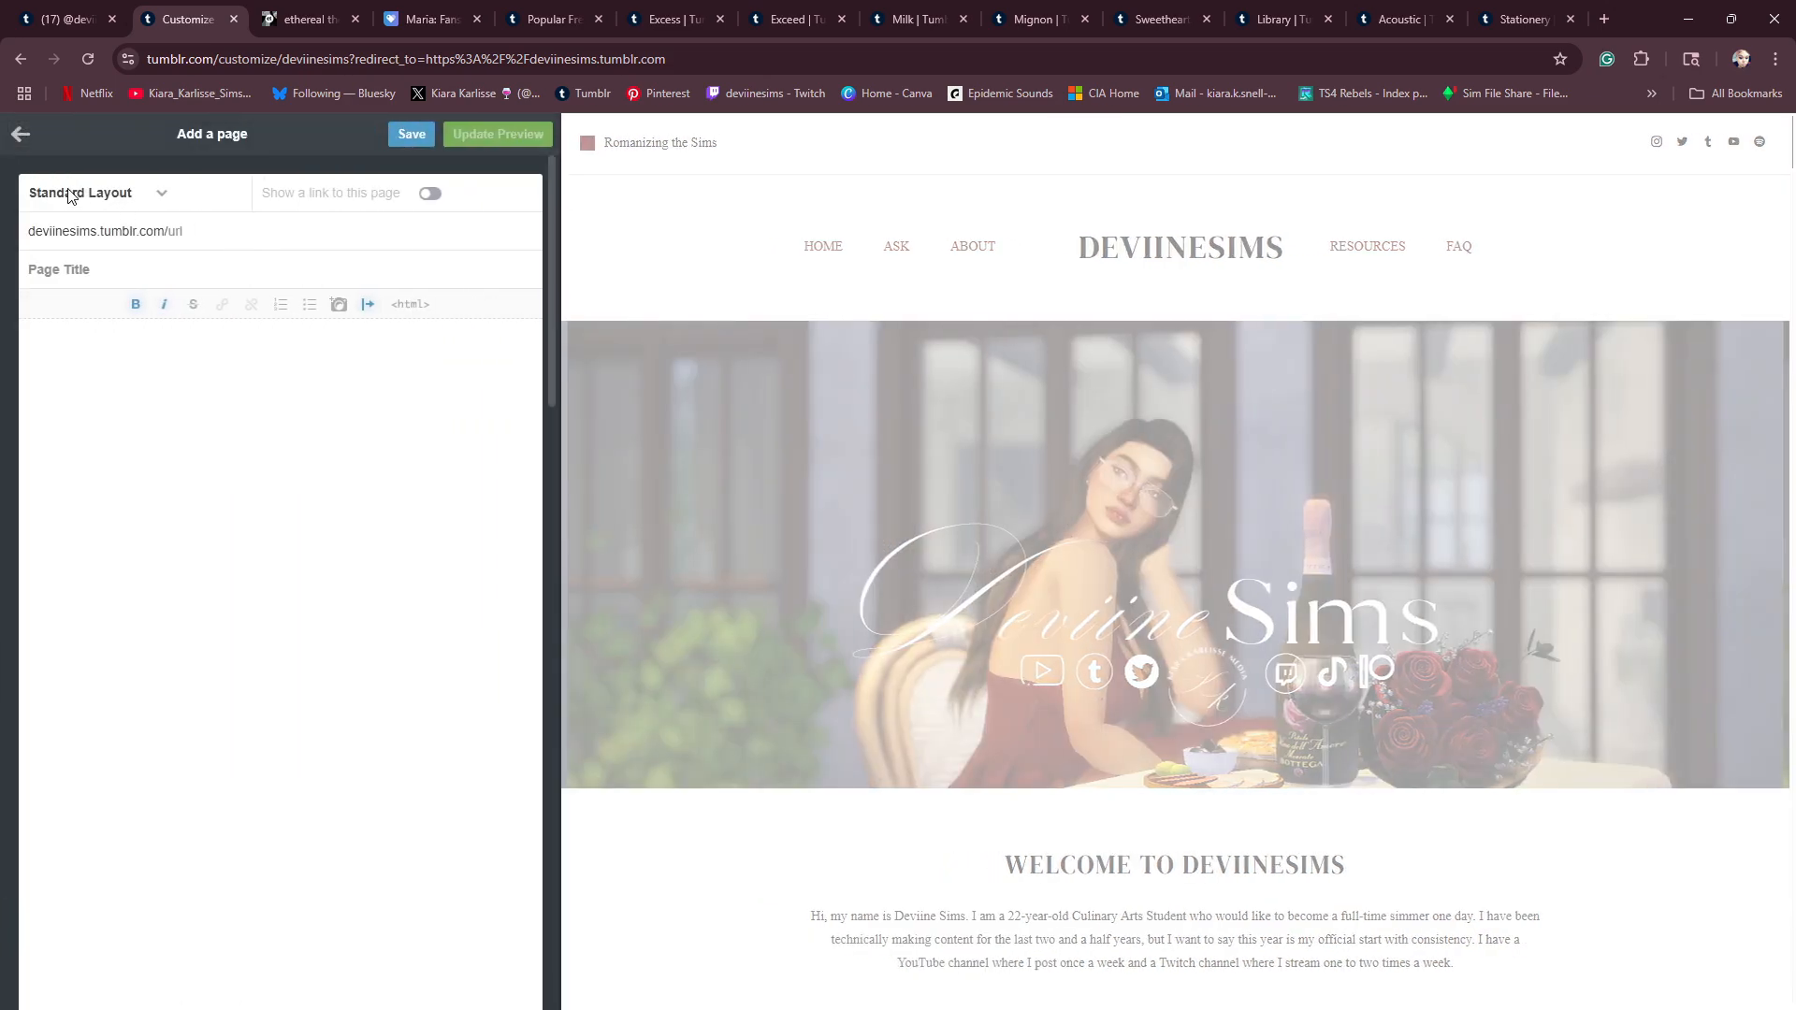
click(20, 134)
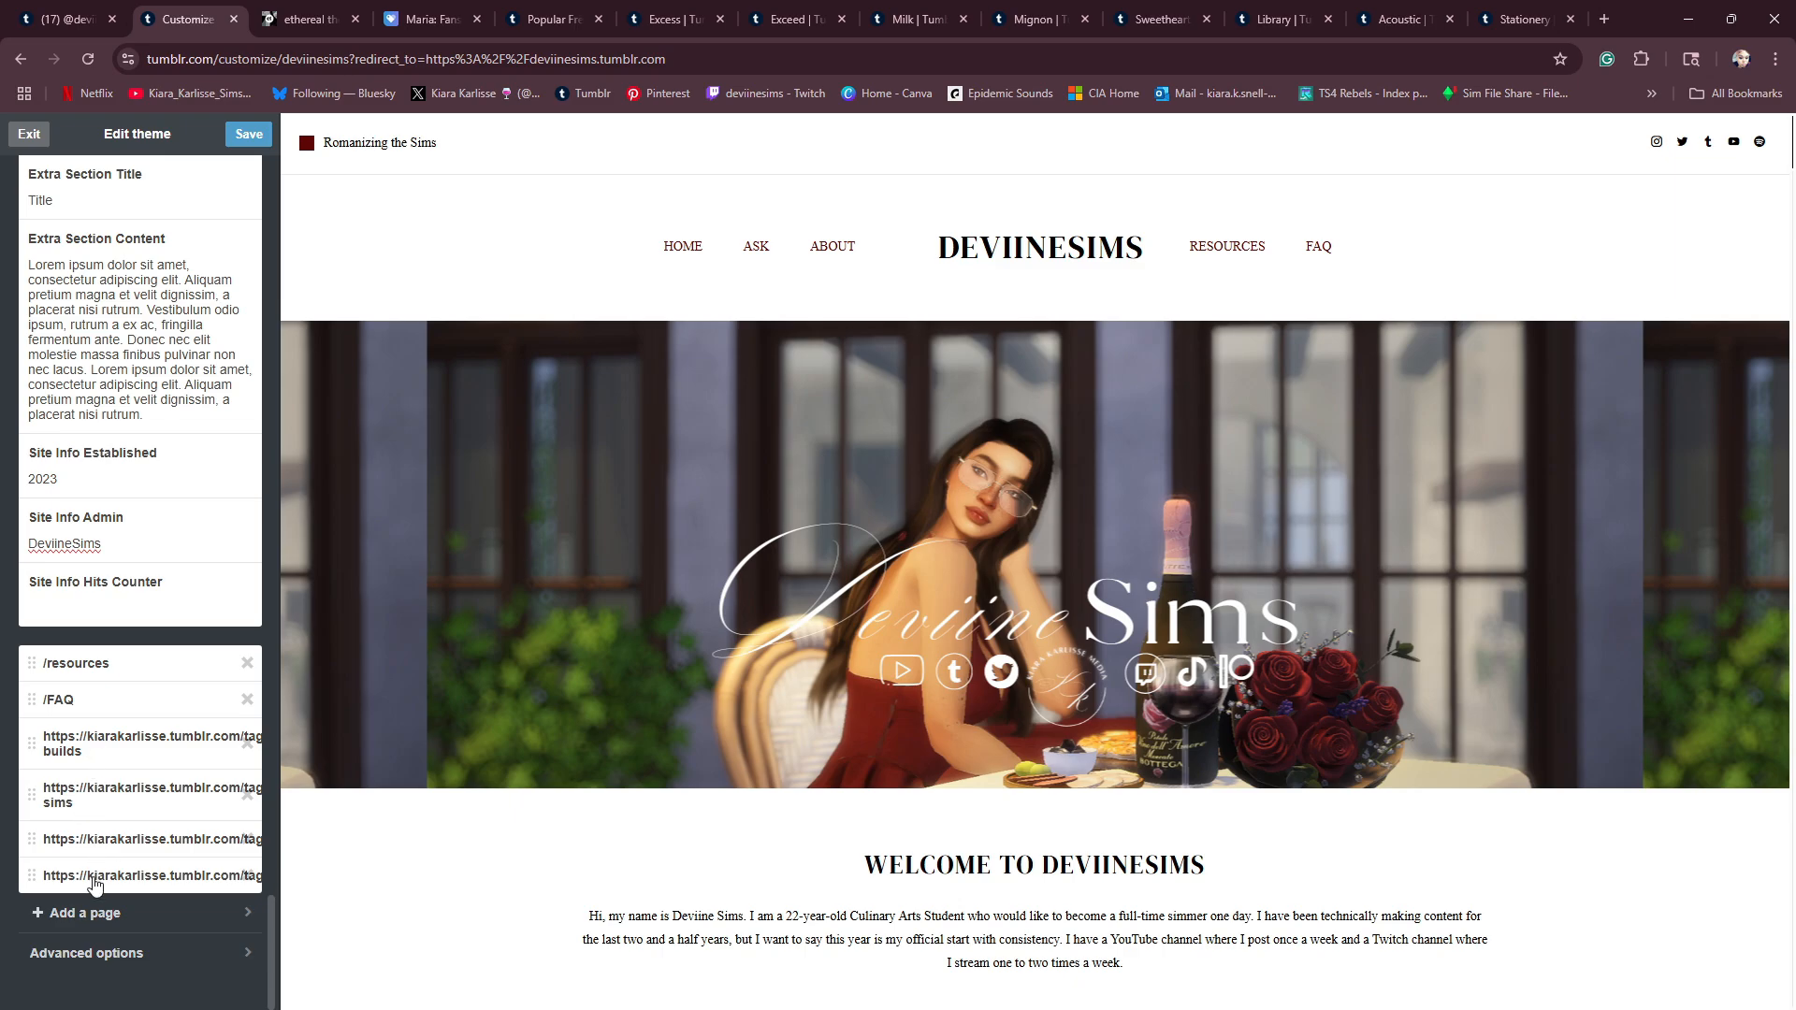
click(44, 914)
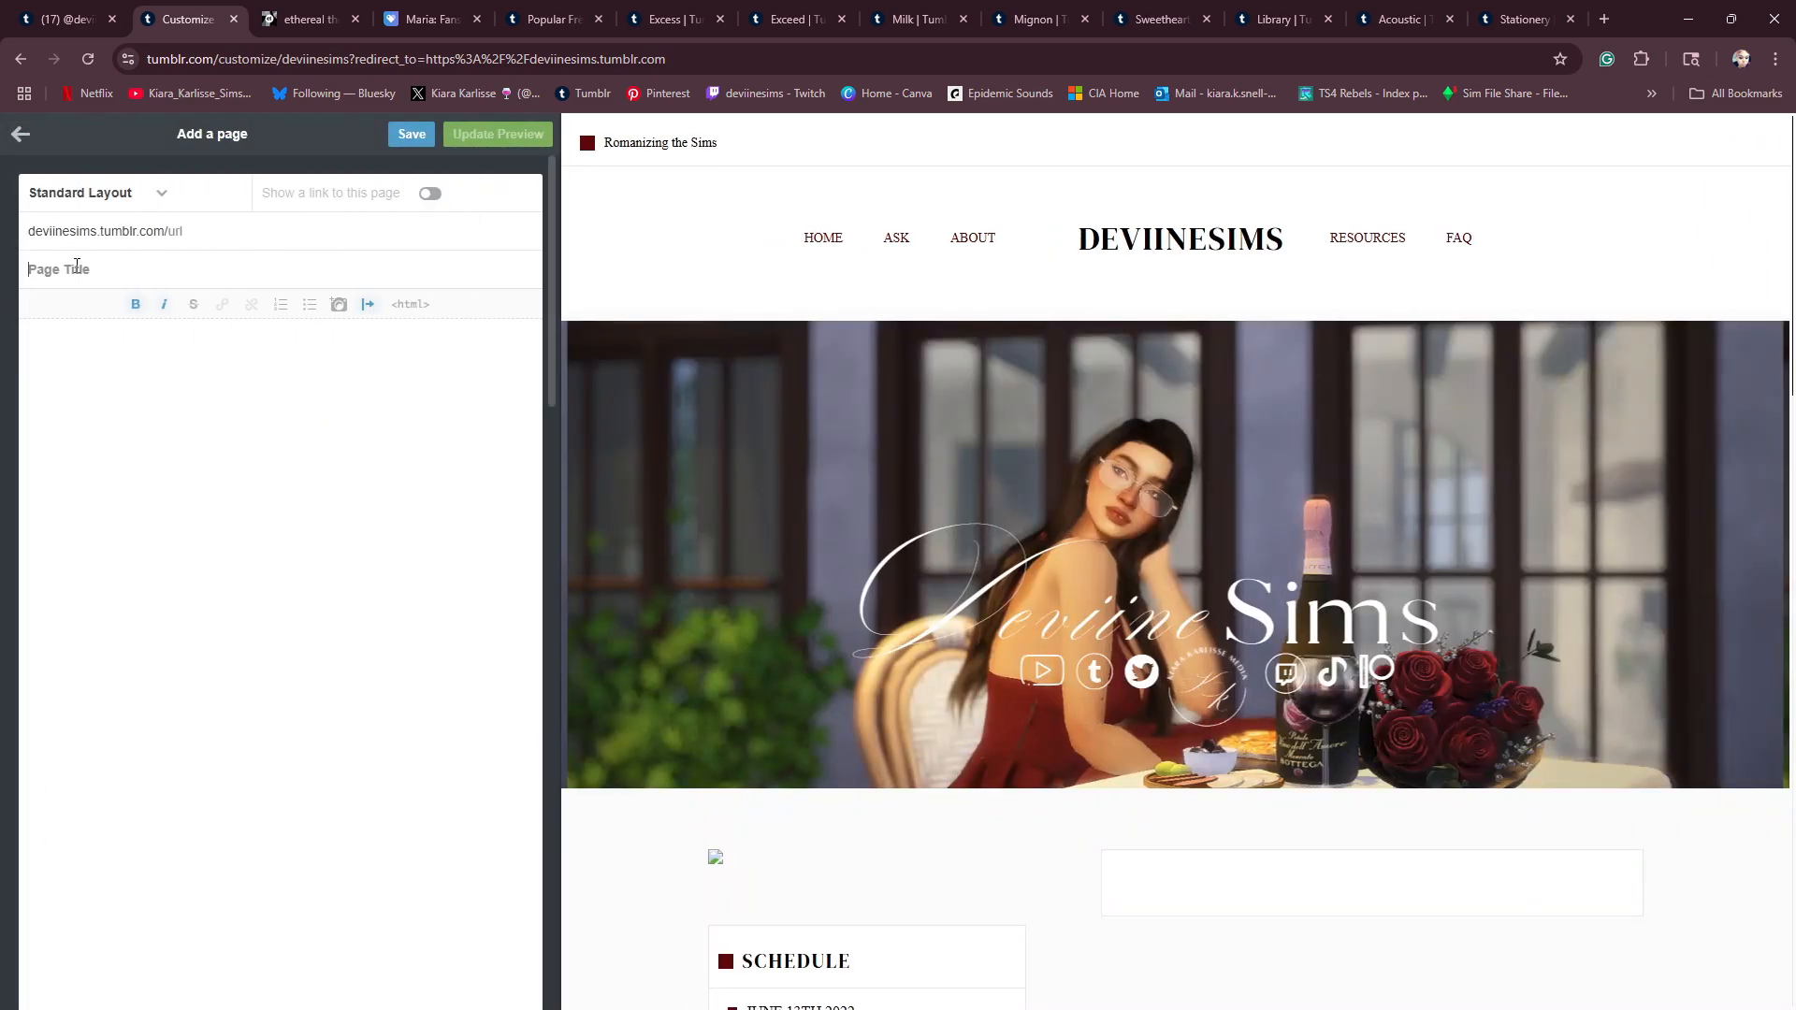
text(Resource3)
key(BackSpace)
scroll(1090, 425, down, 10)
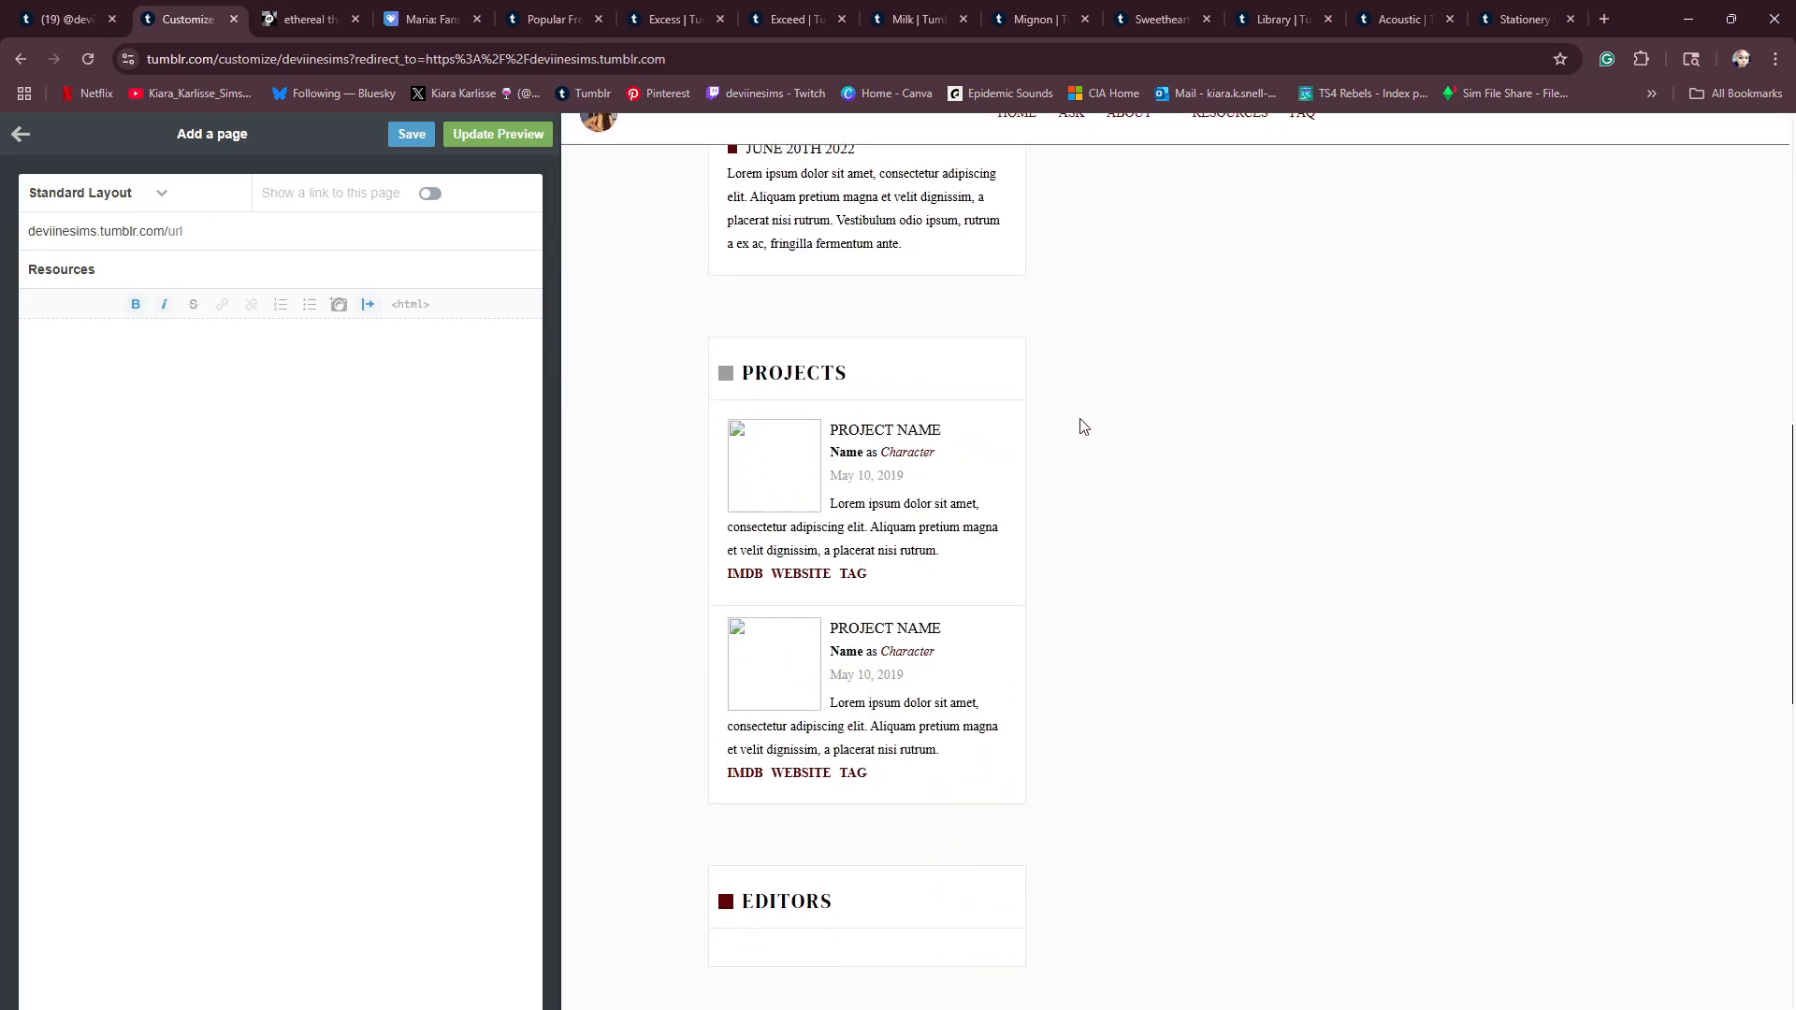
- Write the page body as separate lines: Mods-, Adeepindigo, ui cheats, wicked wshims and simkatu
click(124, 380)
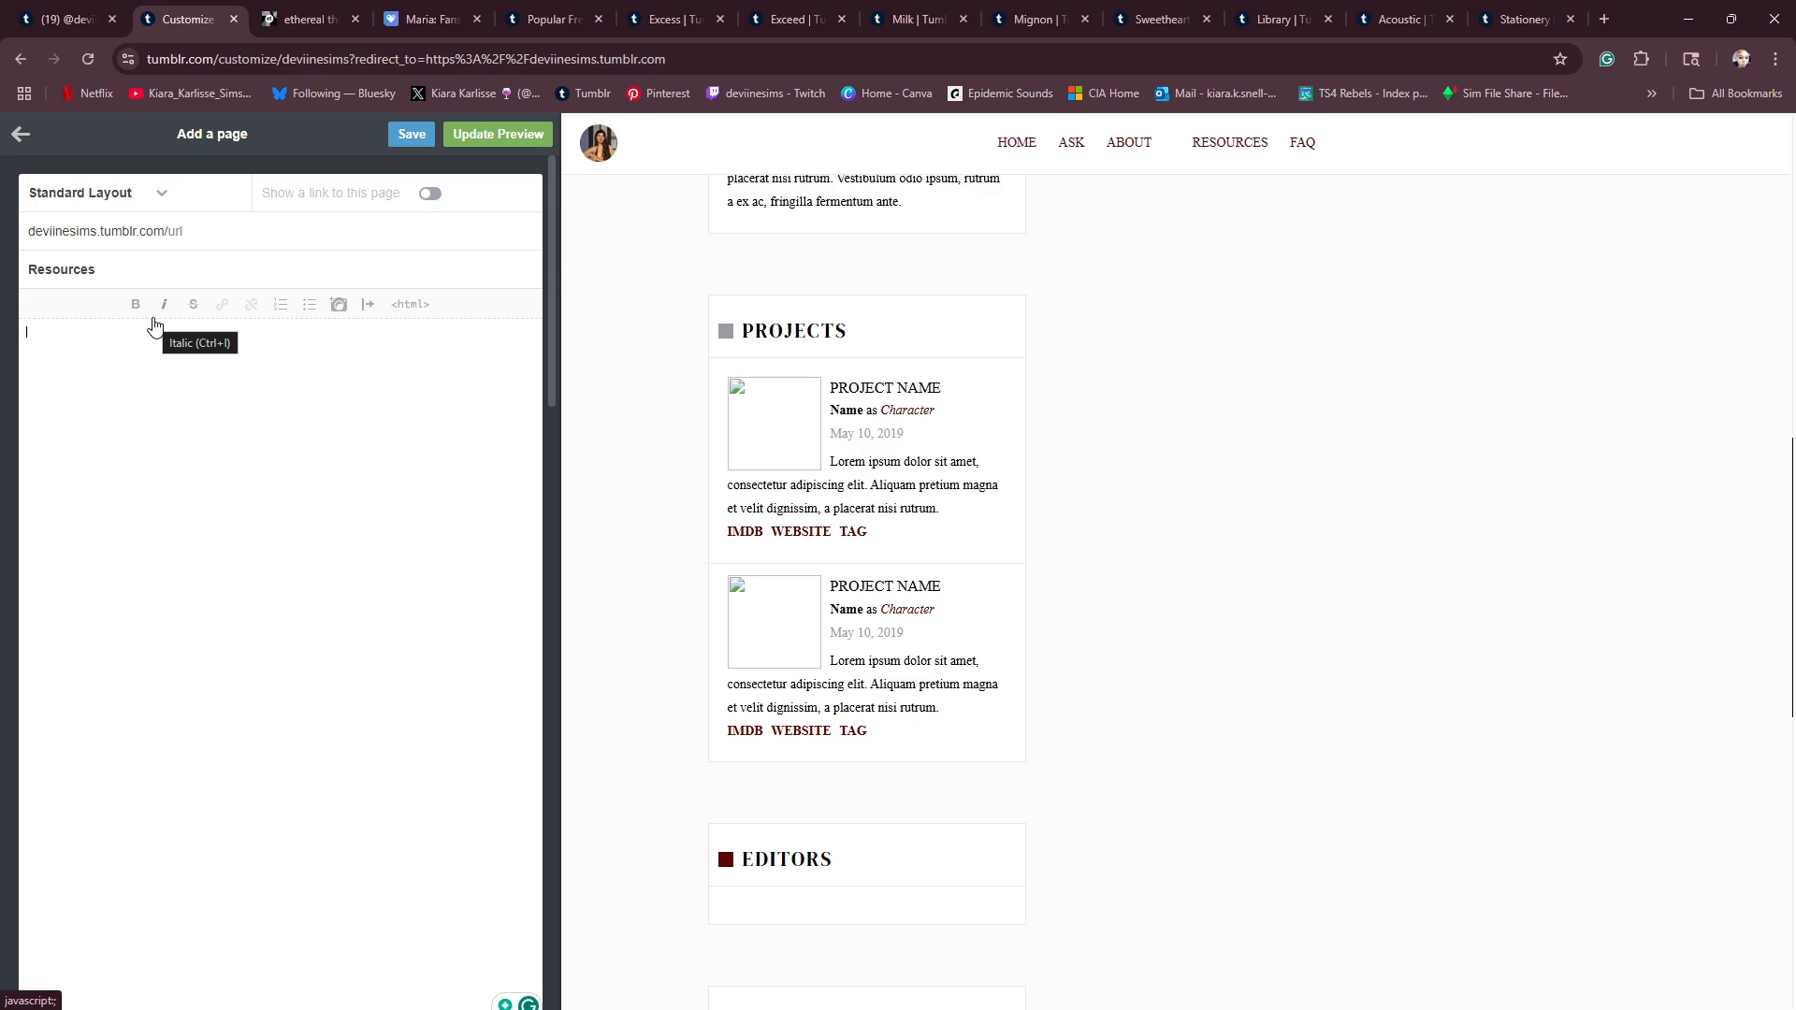
text(Mo)
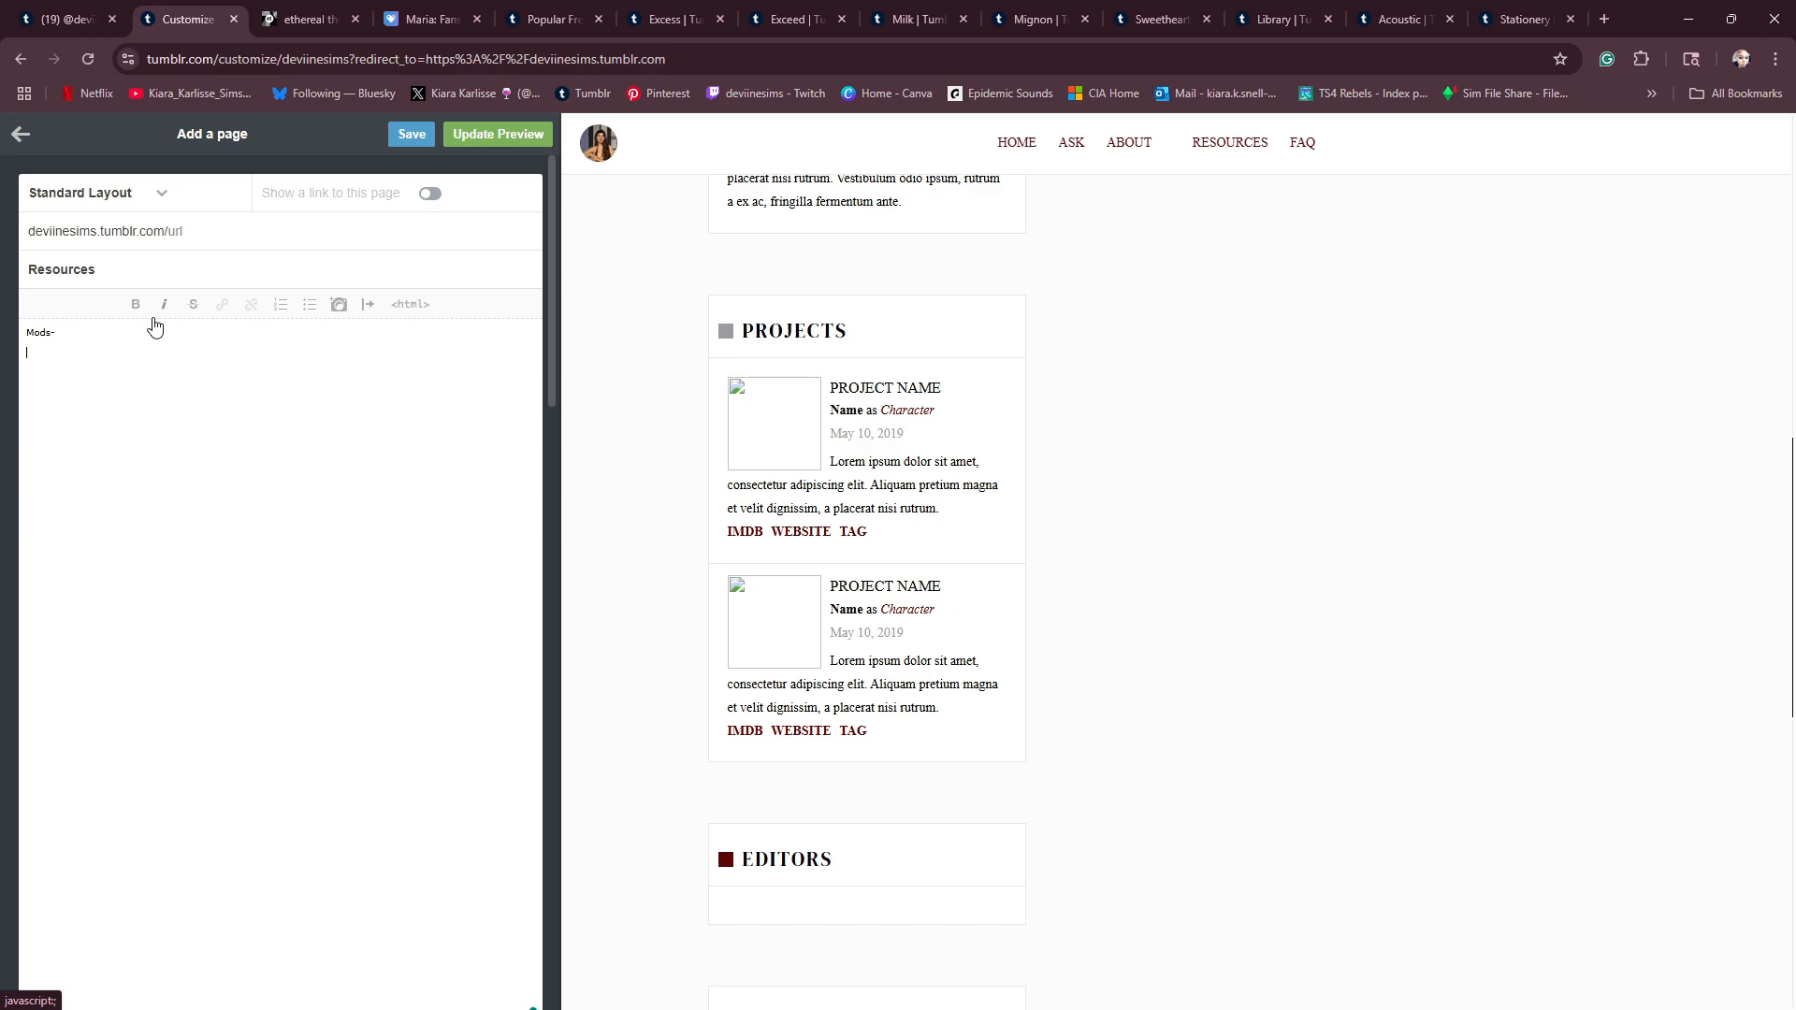
text(ds-)
key(Return)
text(Adeepindigo)
key(Return)
text(ui cheats)
key(Return)
text(vi)
text(cked wshims)
key(Return)
text(sim)
key(Return)
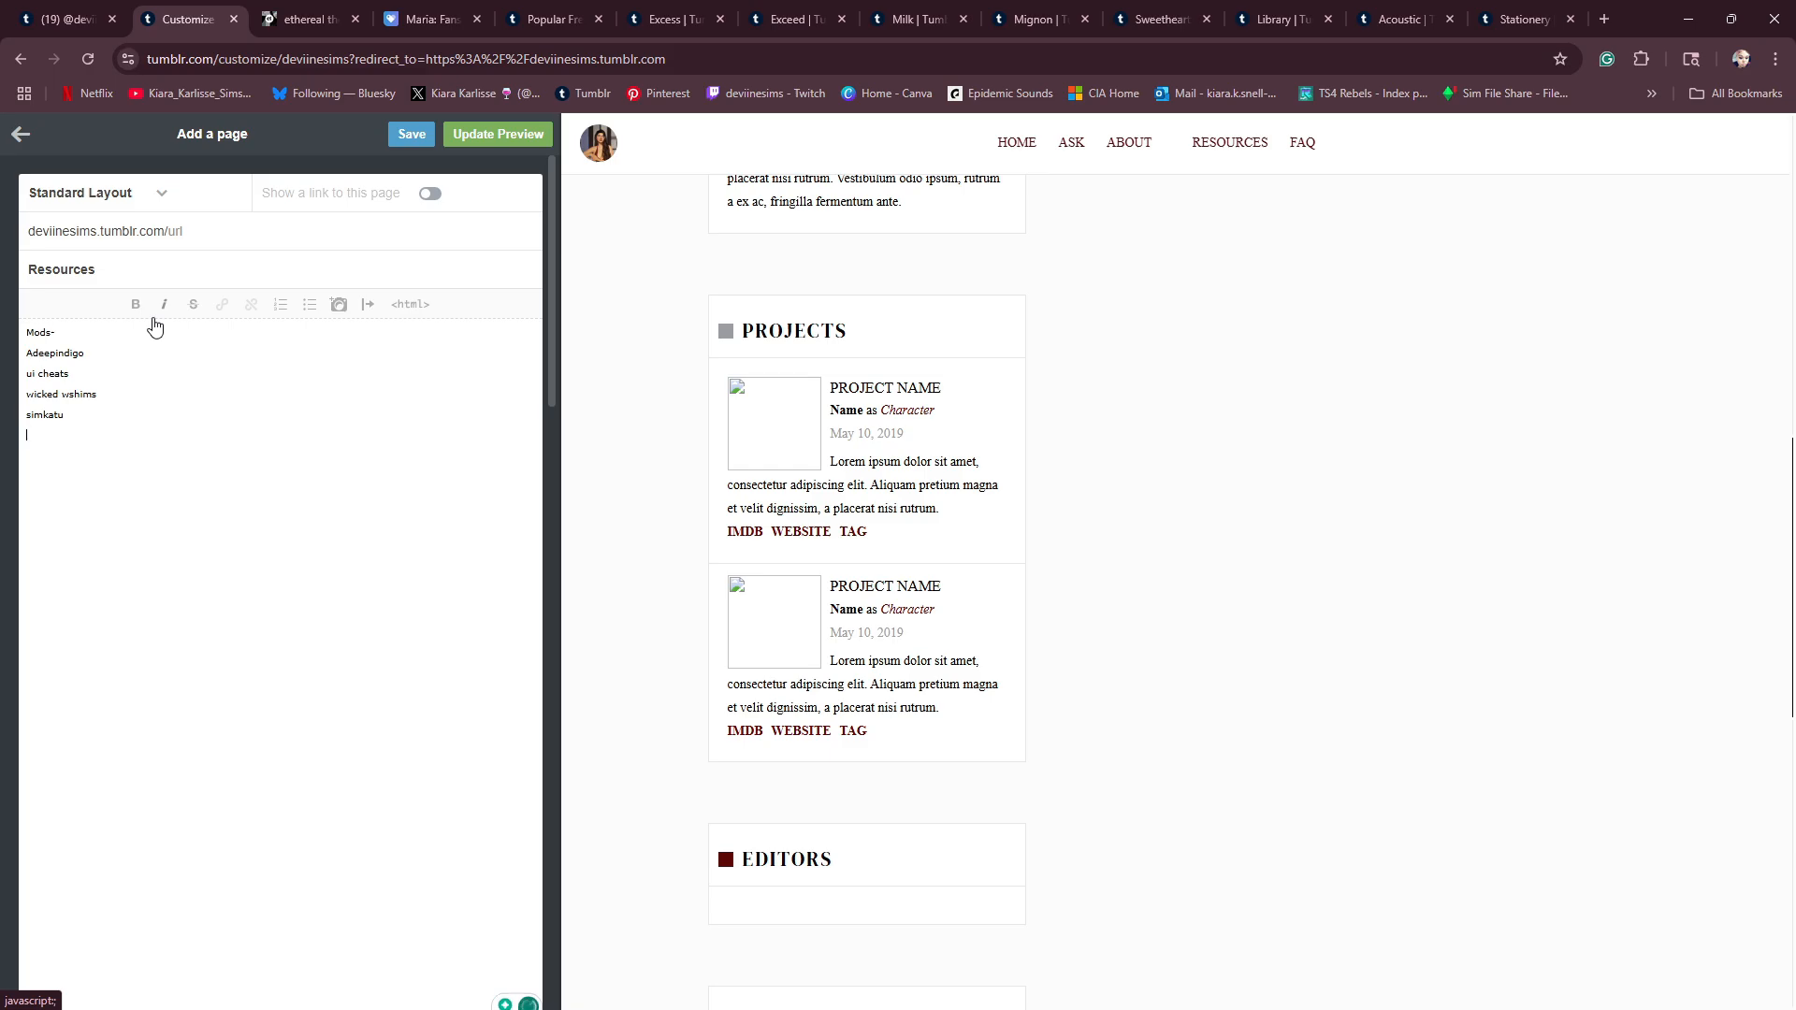
- Set the page URL to deviinesims.tumblr.com/resources, save the page and check its updated preview
click(496, 134)
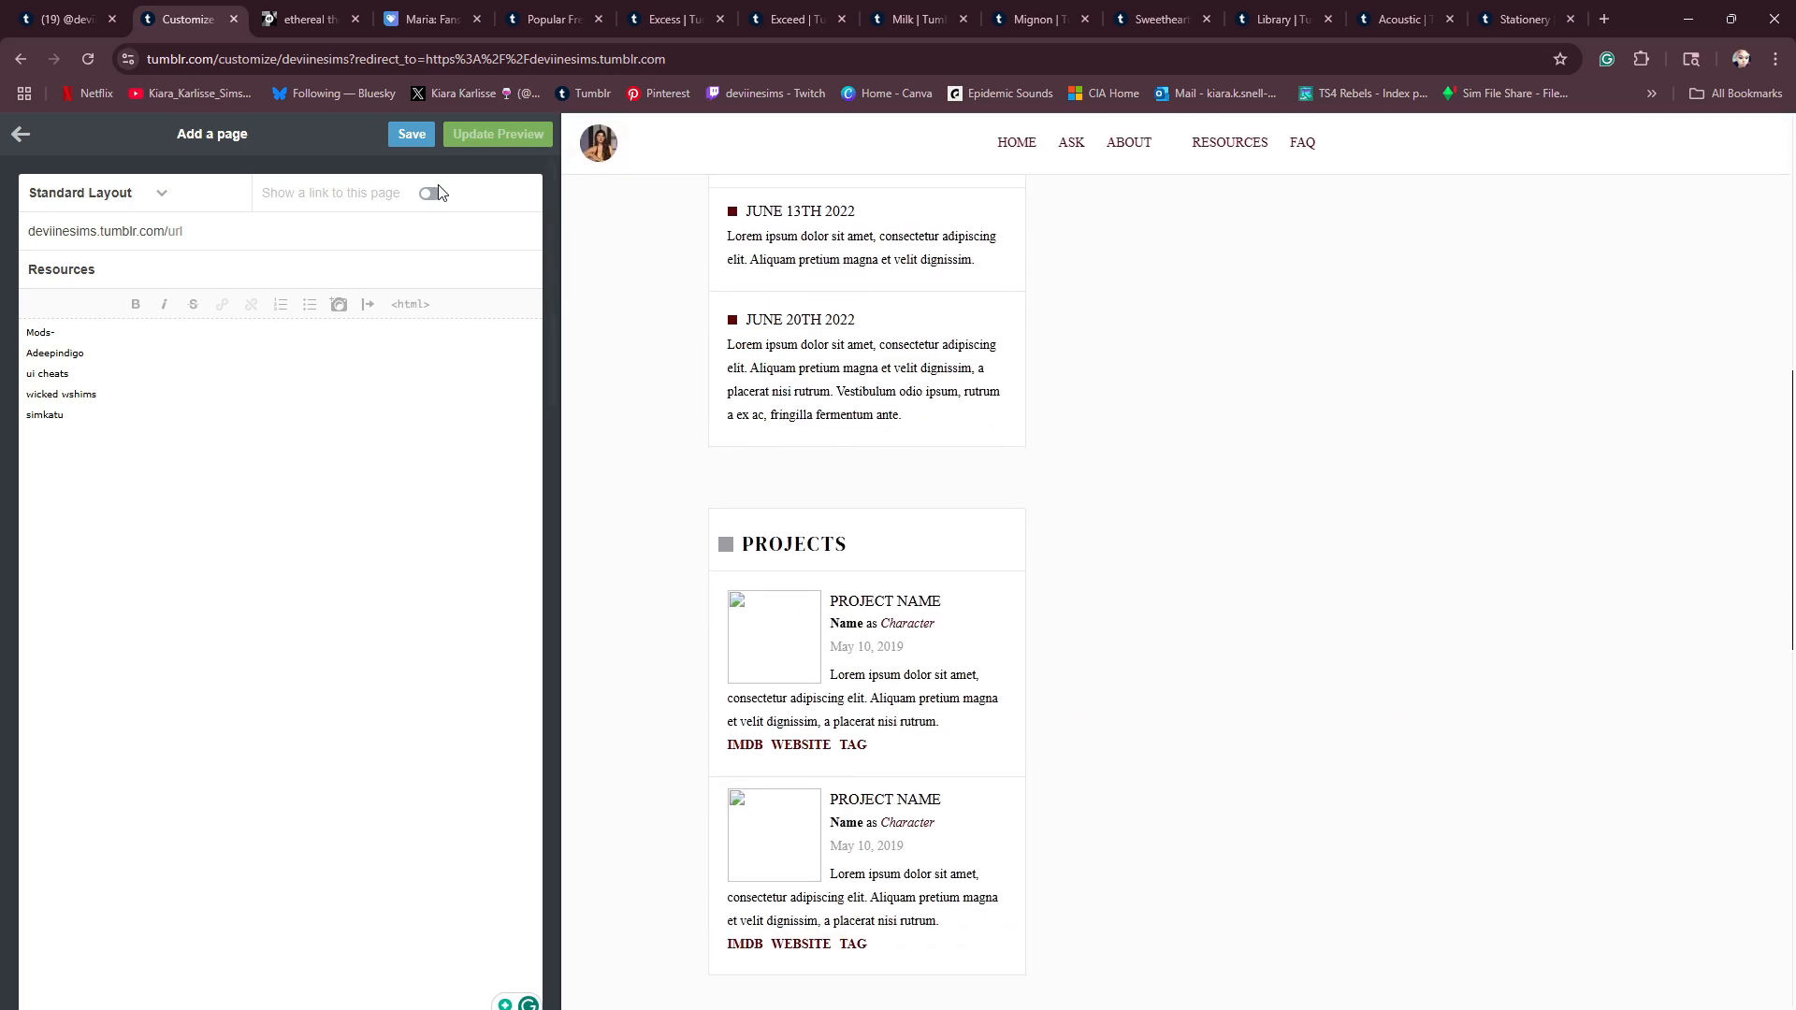
click(413, 136)
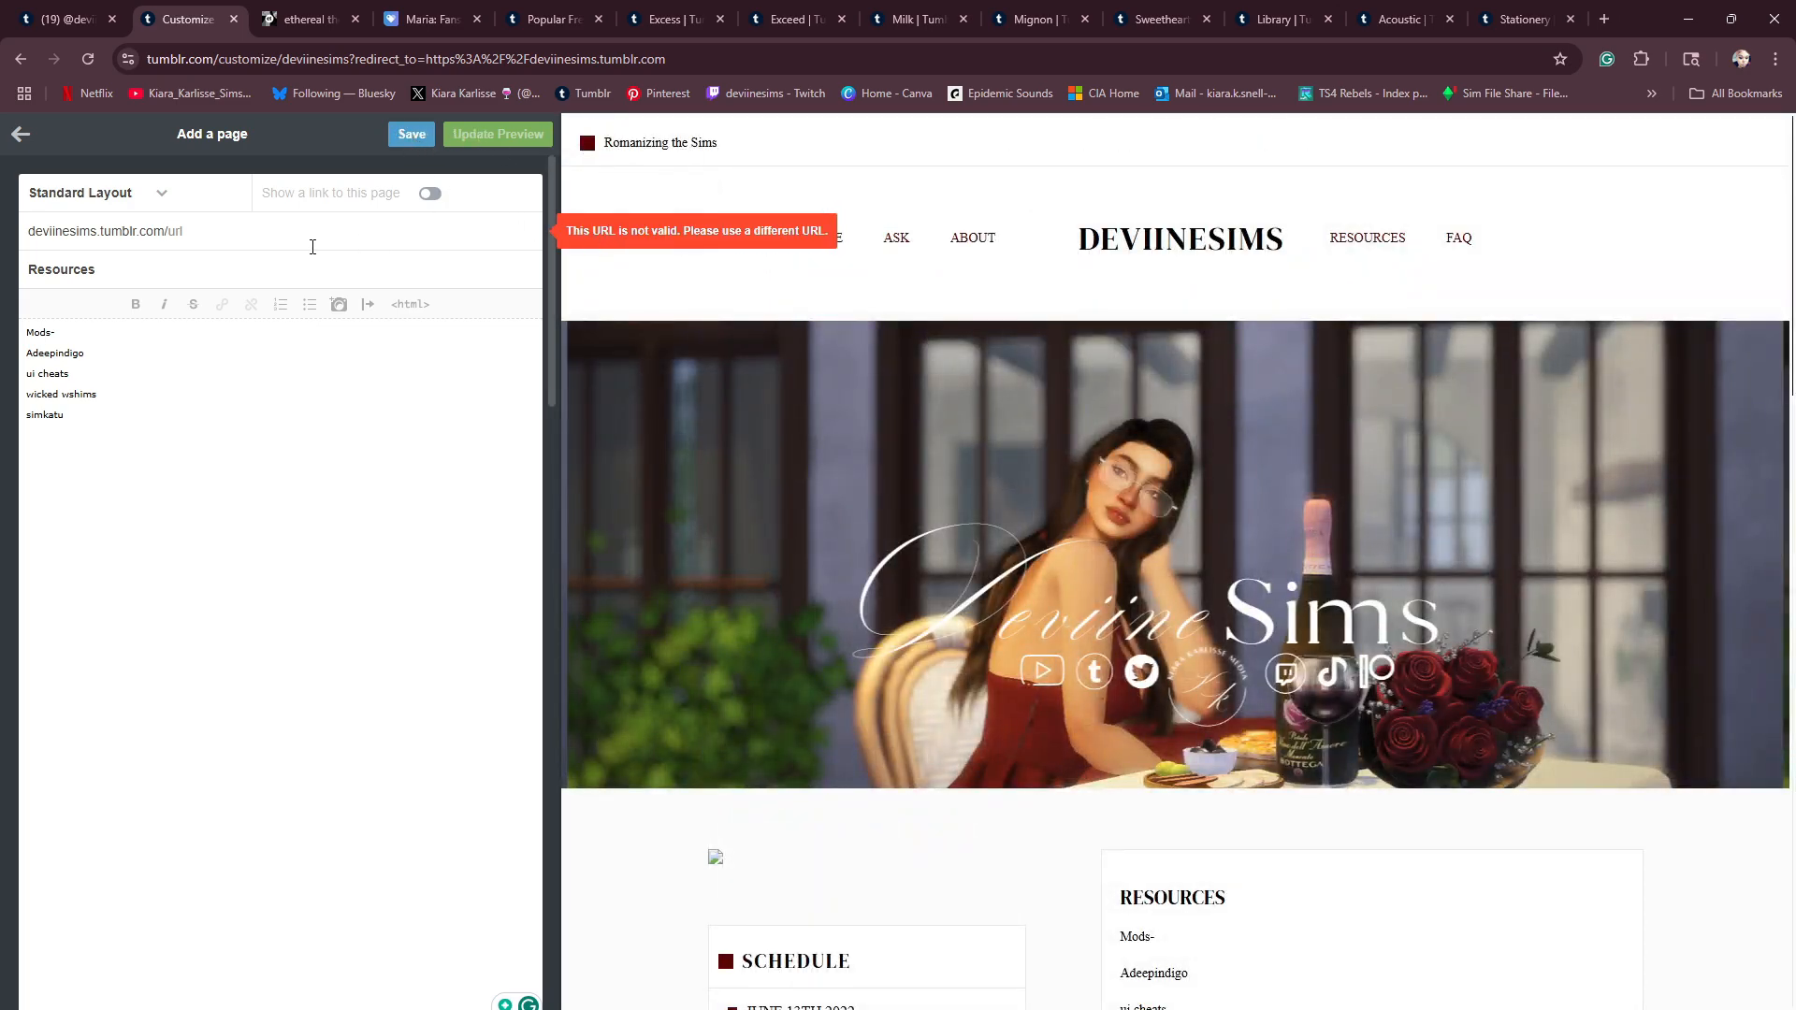
text(resources)
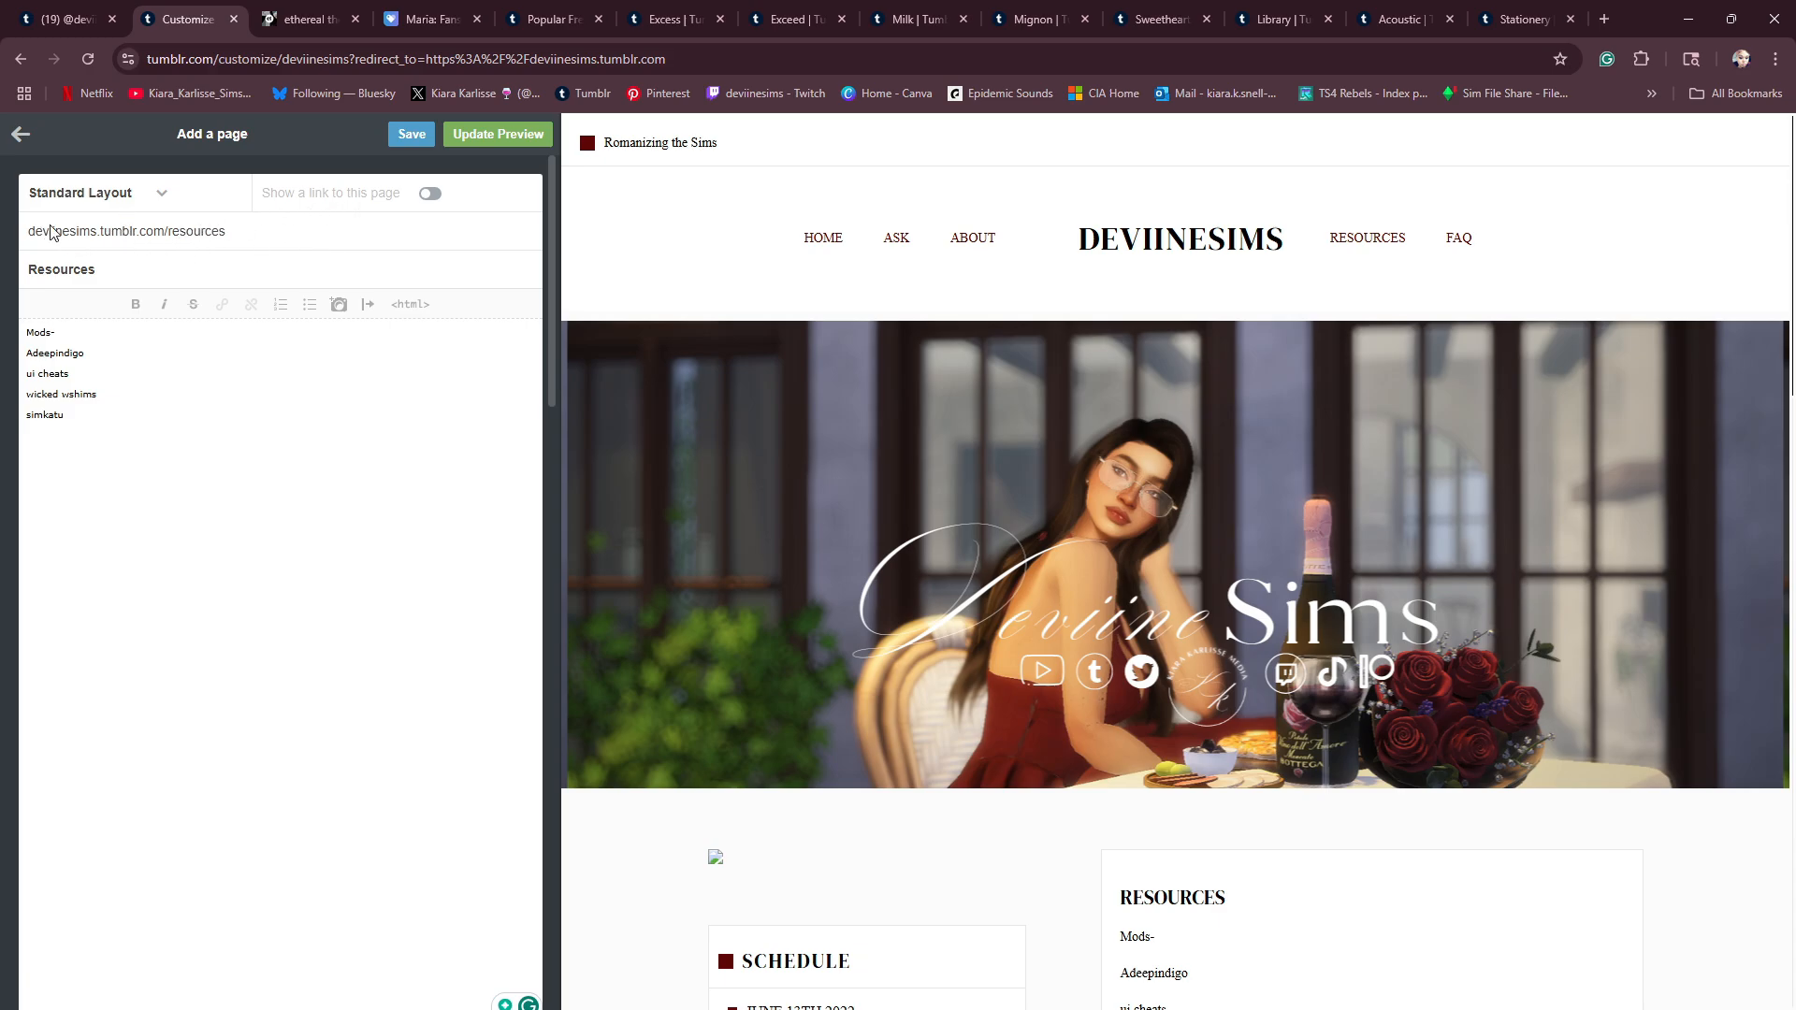
click(479, 134)
click(412, 133)
scroll(673, 369, down, 8)
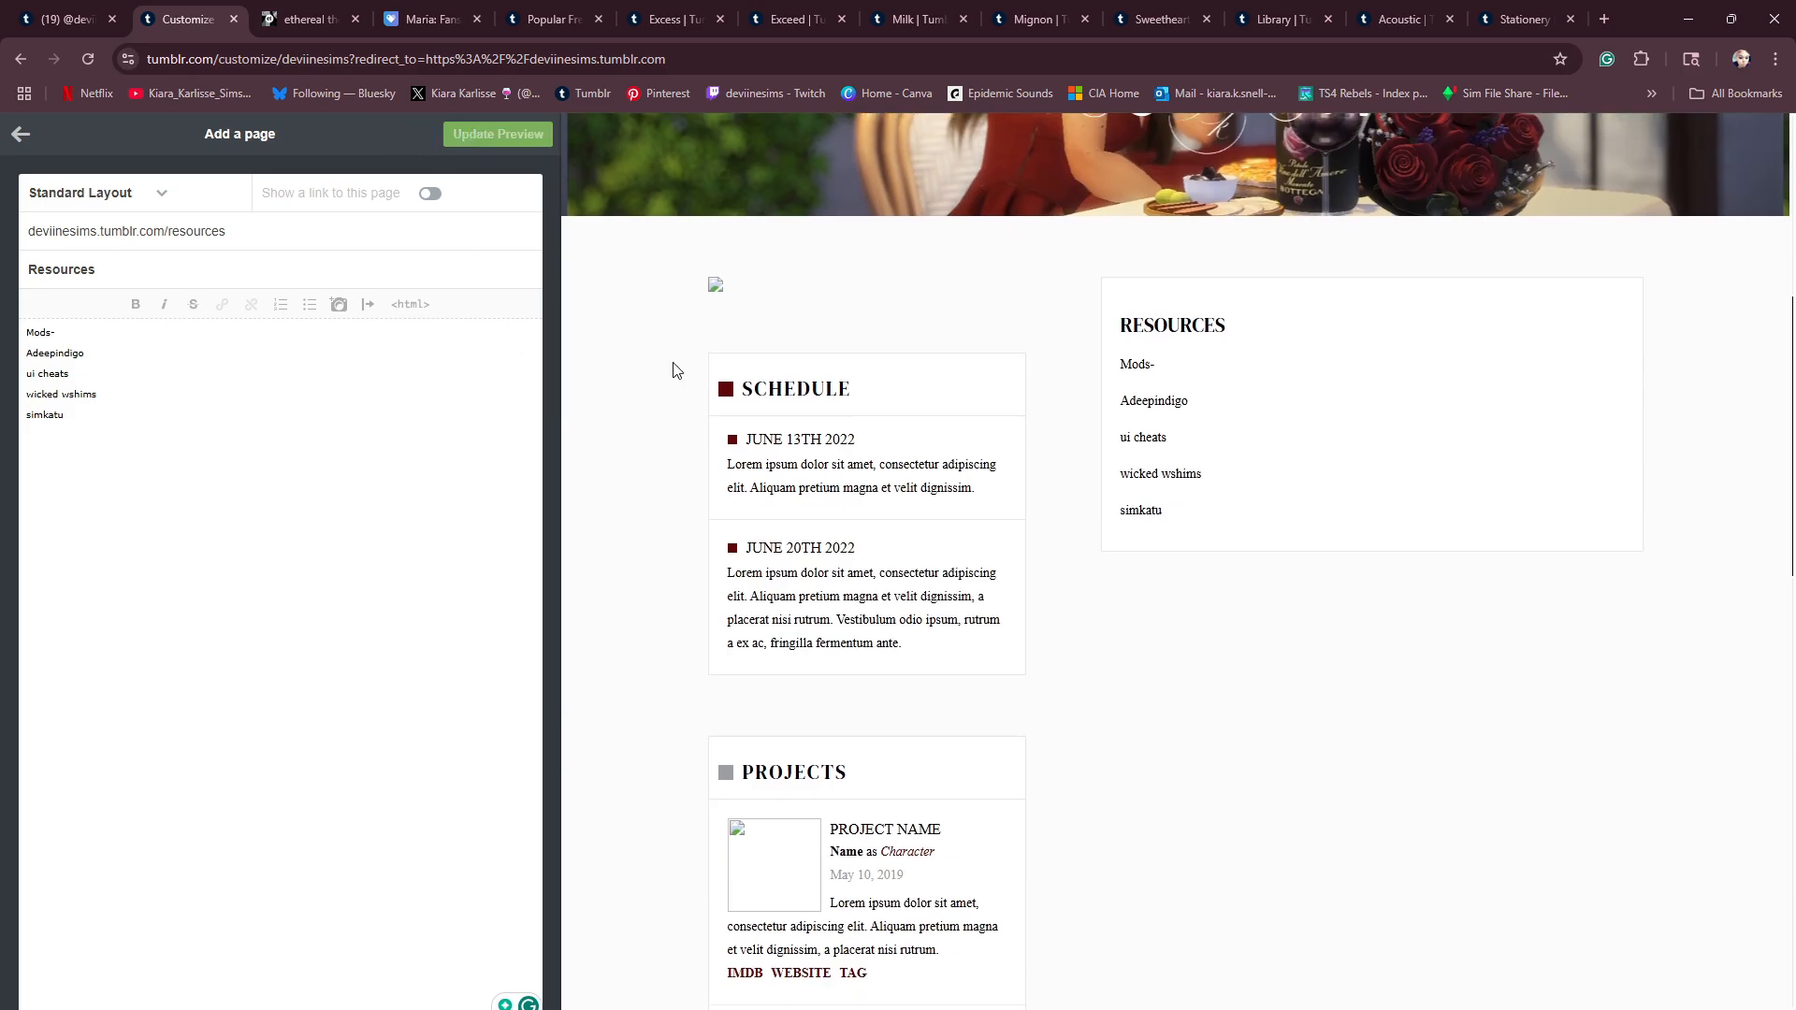
scroll(1172, 433, up, 3)
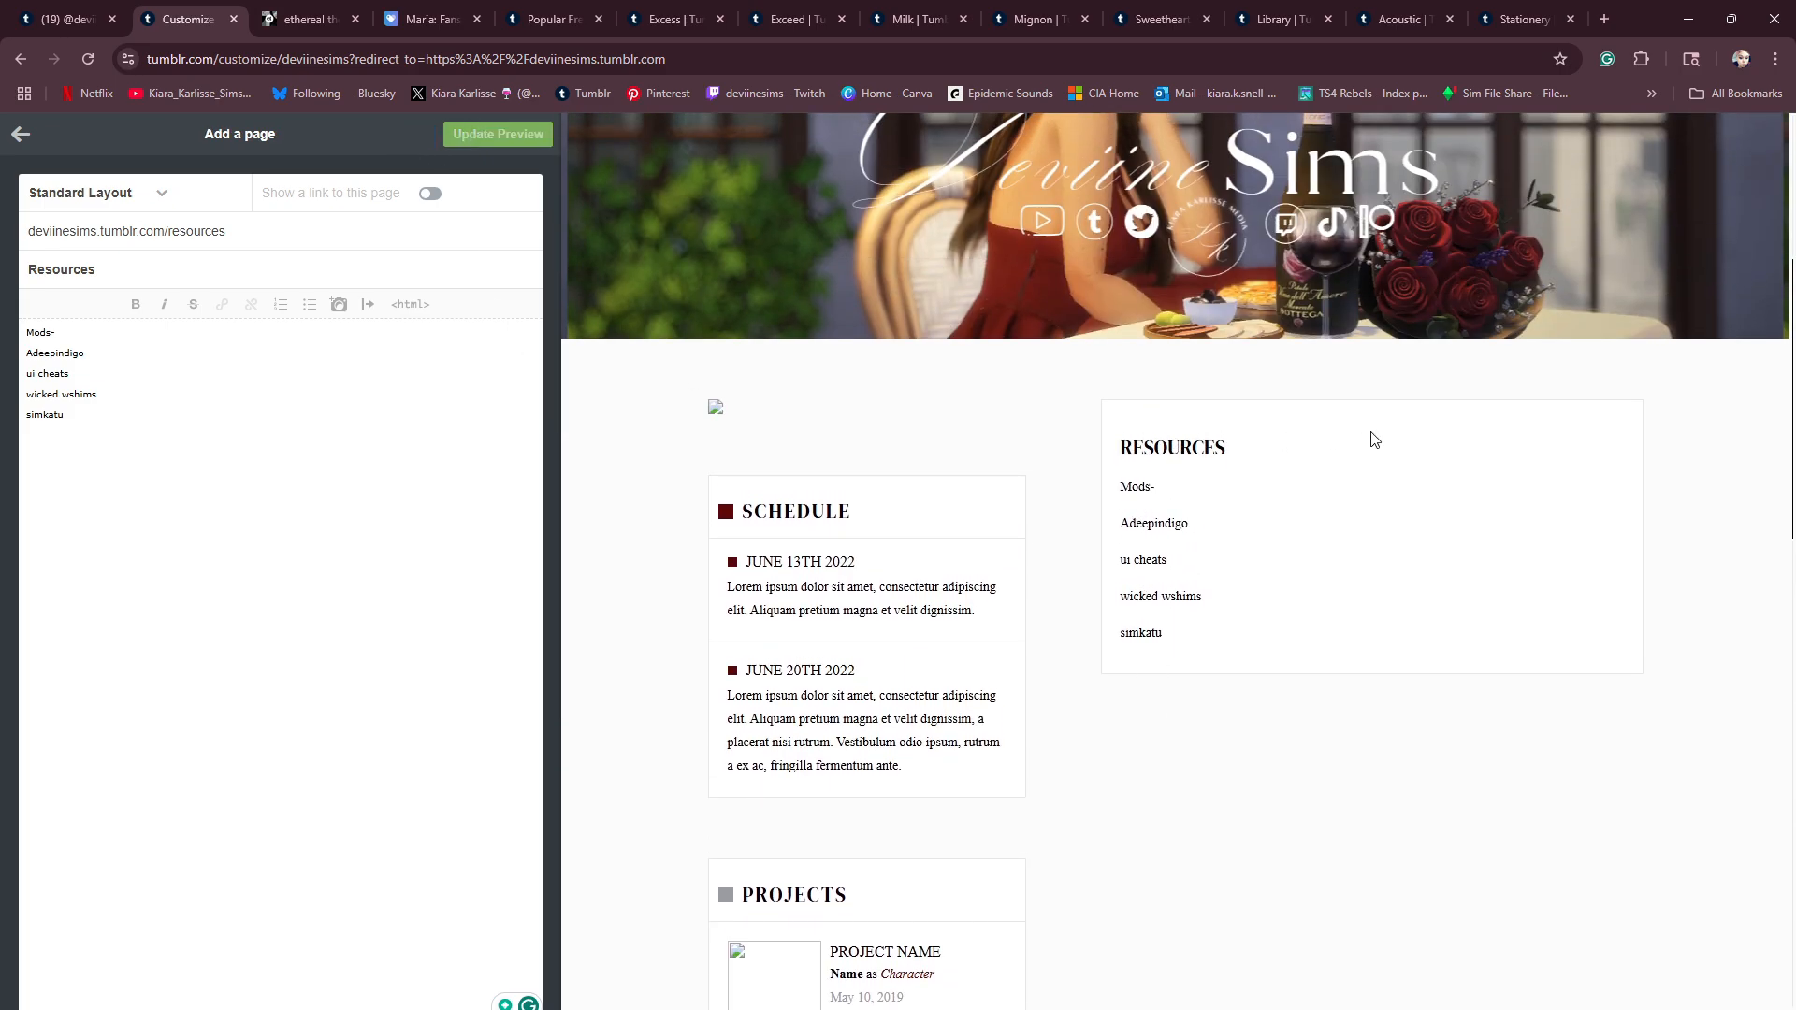
scroll(1133, 486, up, 5)
scroll(1133, 488, down, 4)
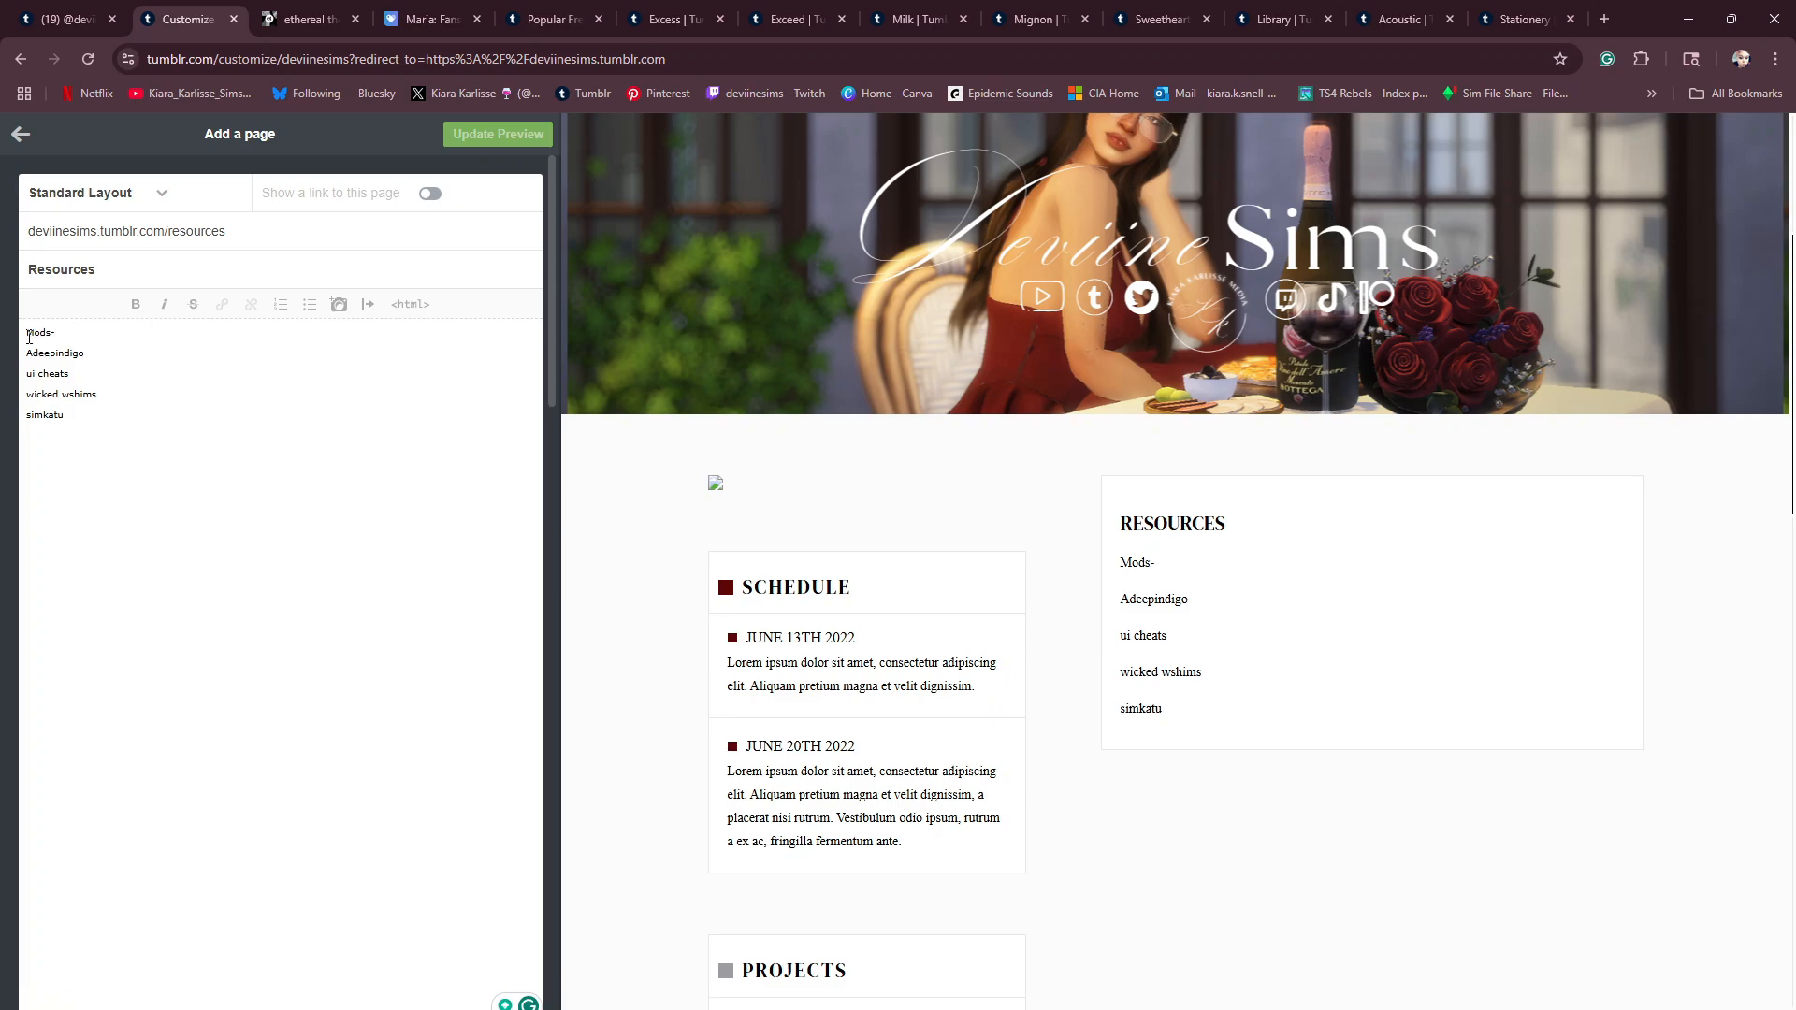
- Make the Mods- heading bold and the Adeepindigo line italic, and refresh the page preview
drag(25, 332, 57, 333)
click(135, 304)
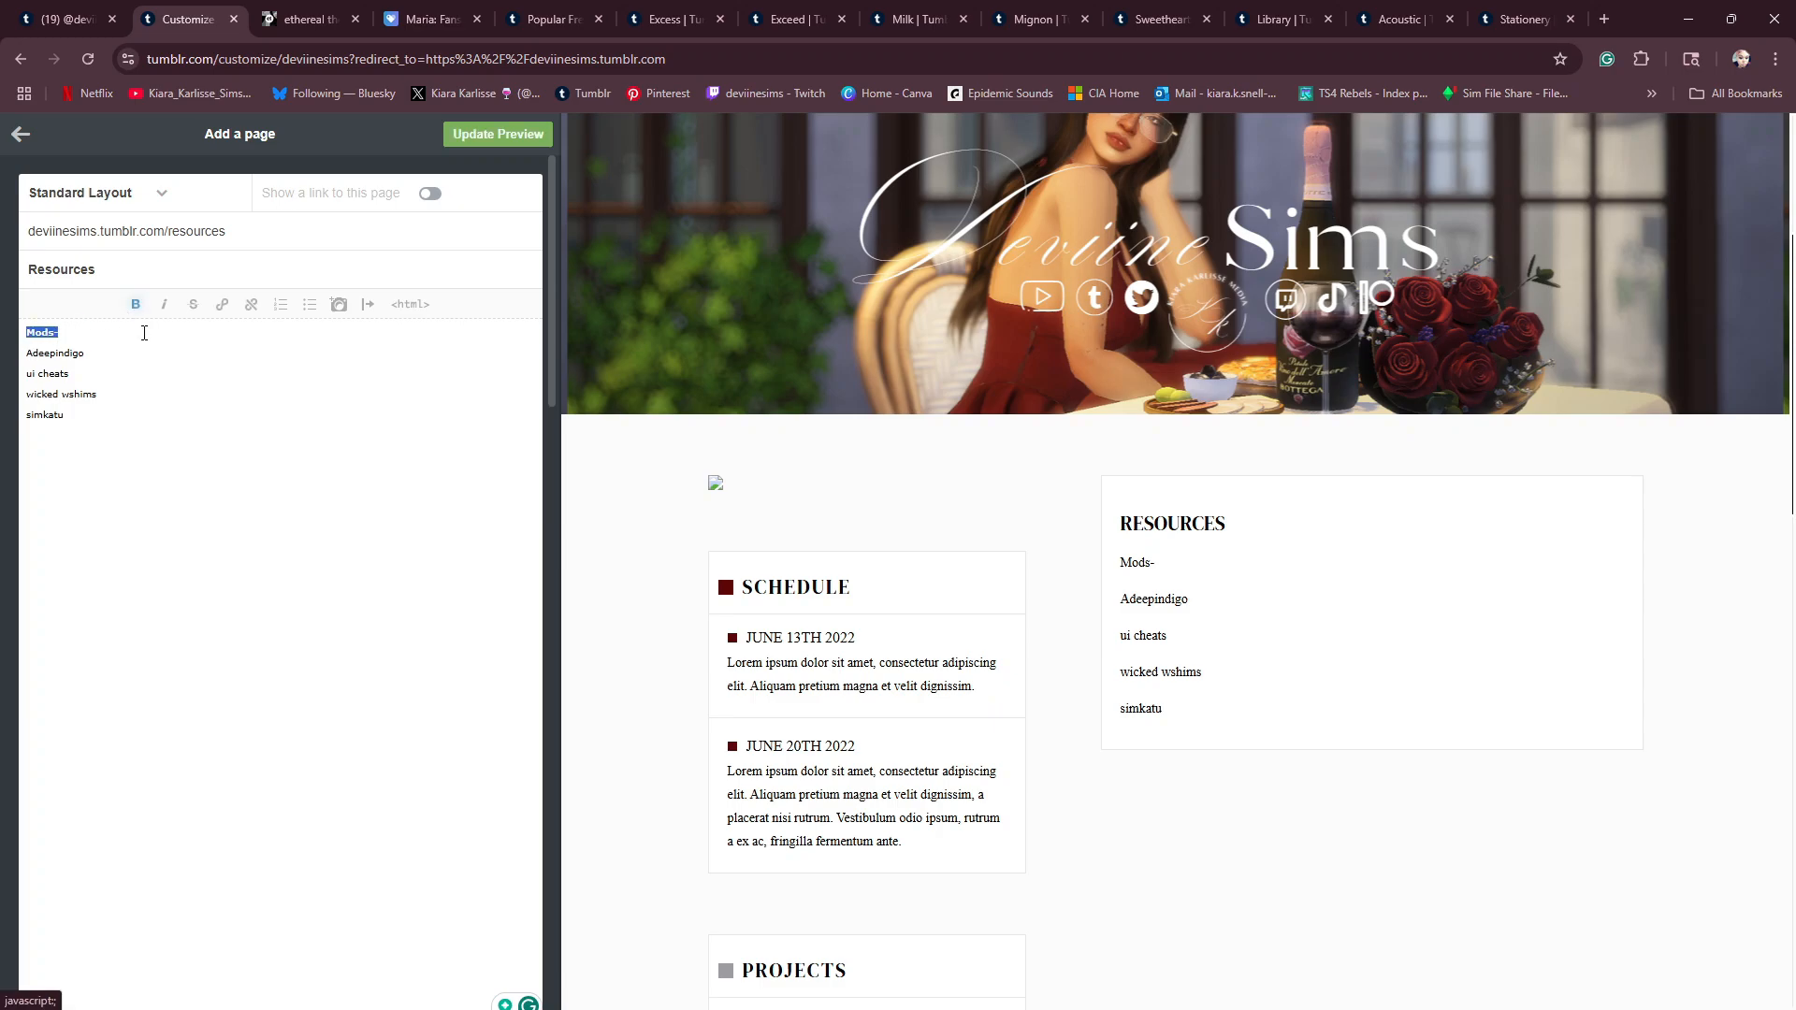
click(28, 356)
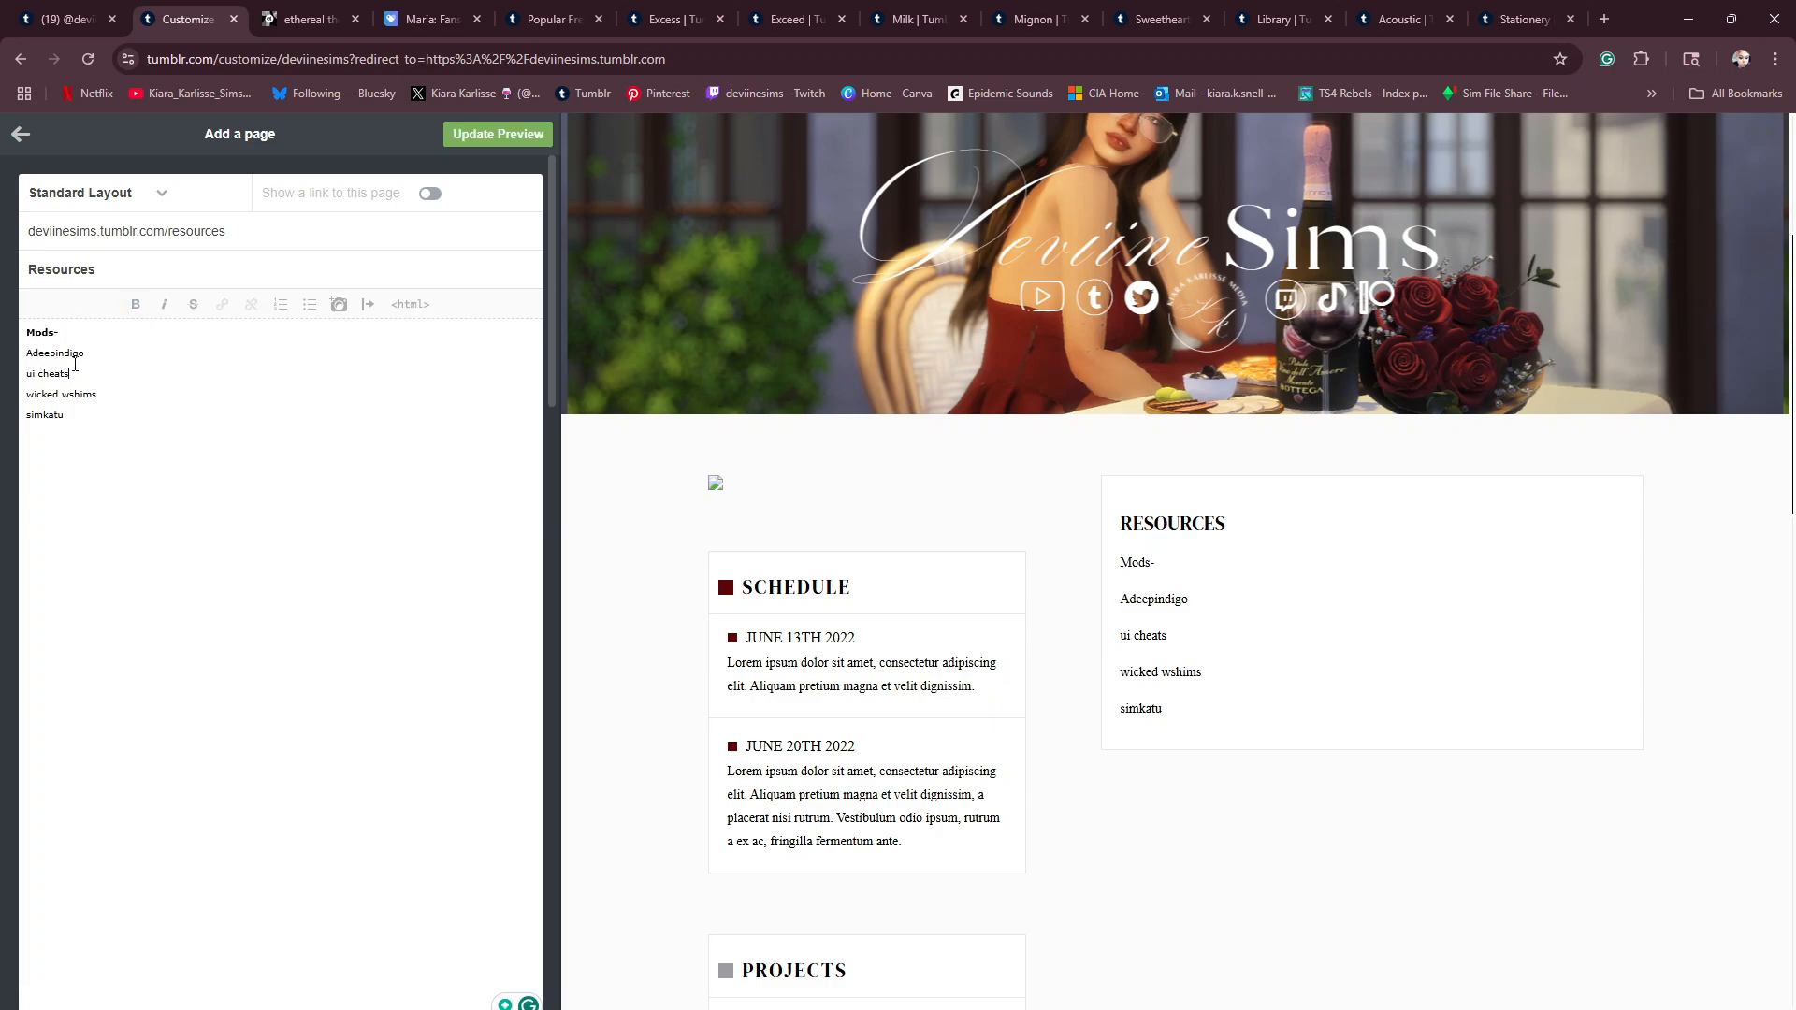
drag(27, 354, 84, 353)
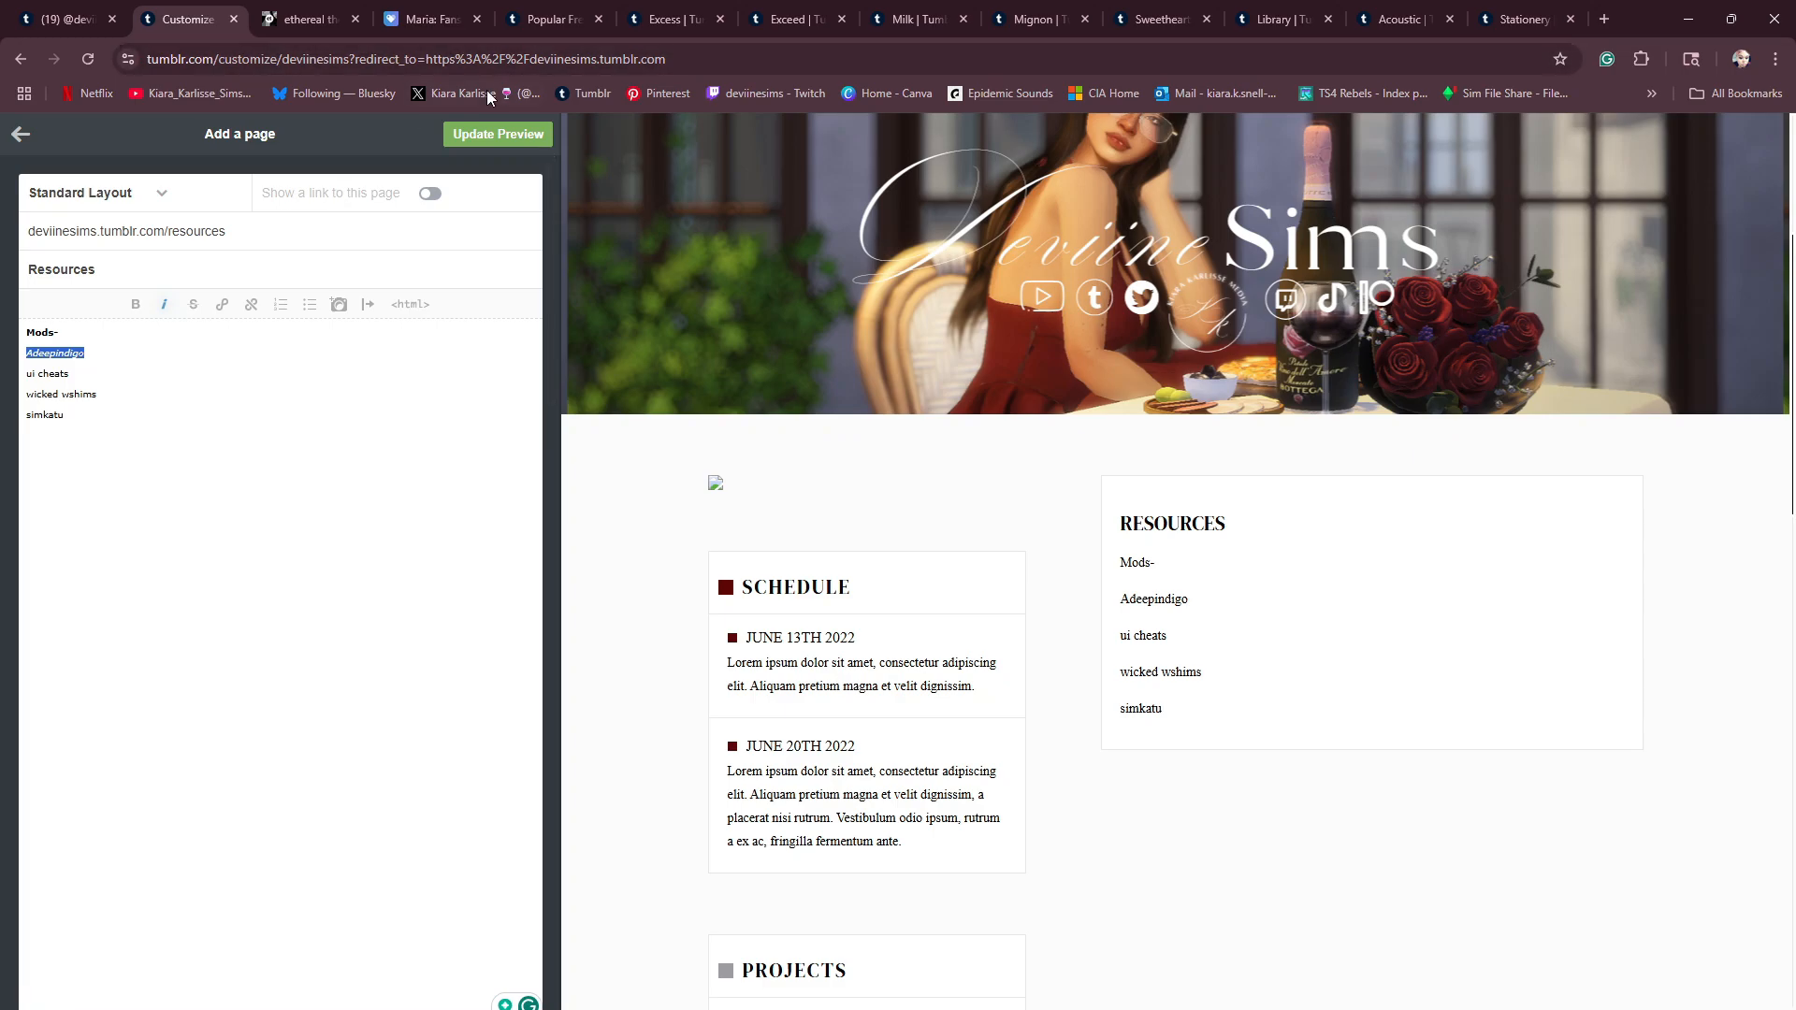
click(487, 137)
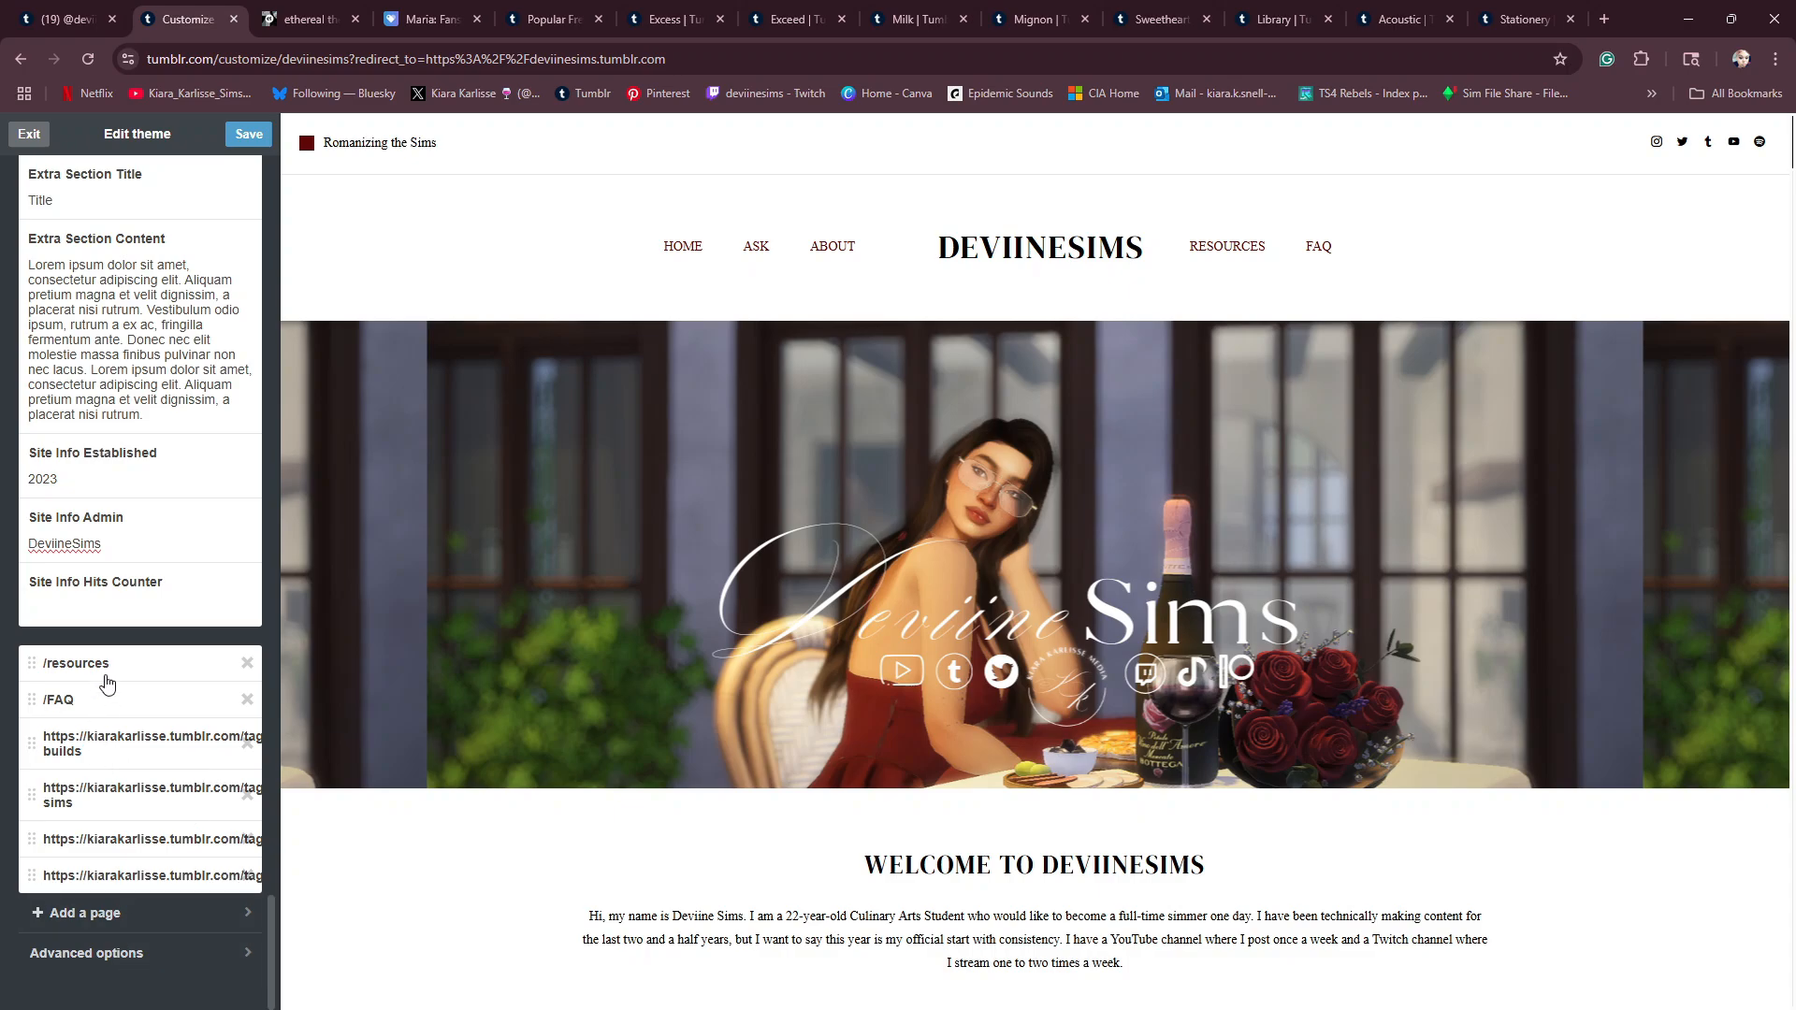
- Reopen the resources page to look up its full URL, and return to the theme settings
click(104, 670)
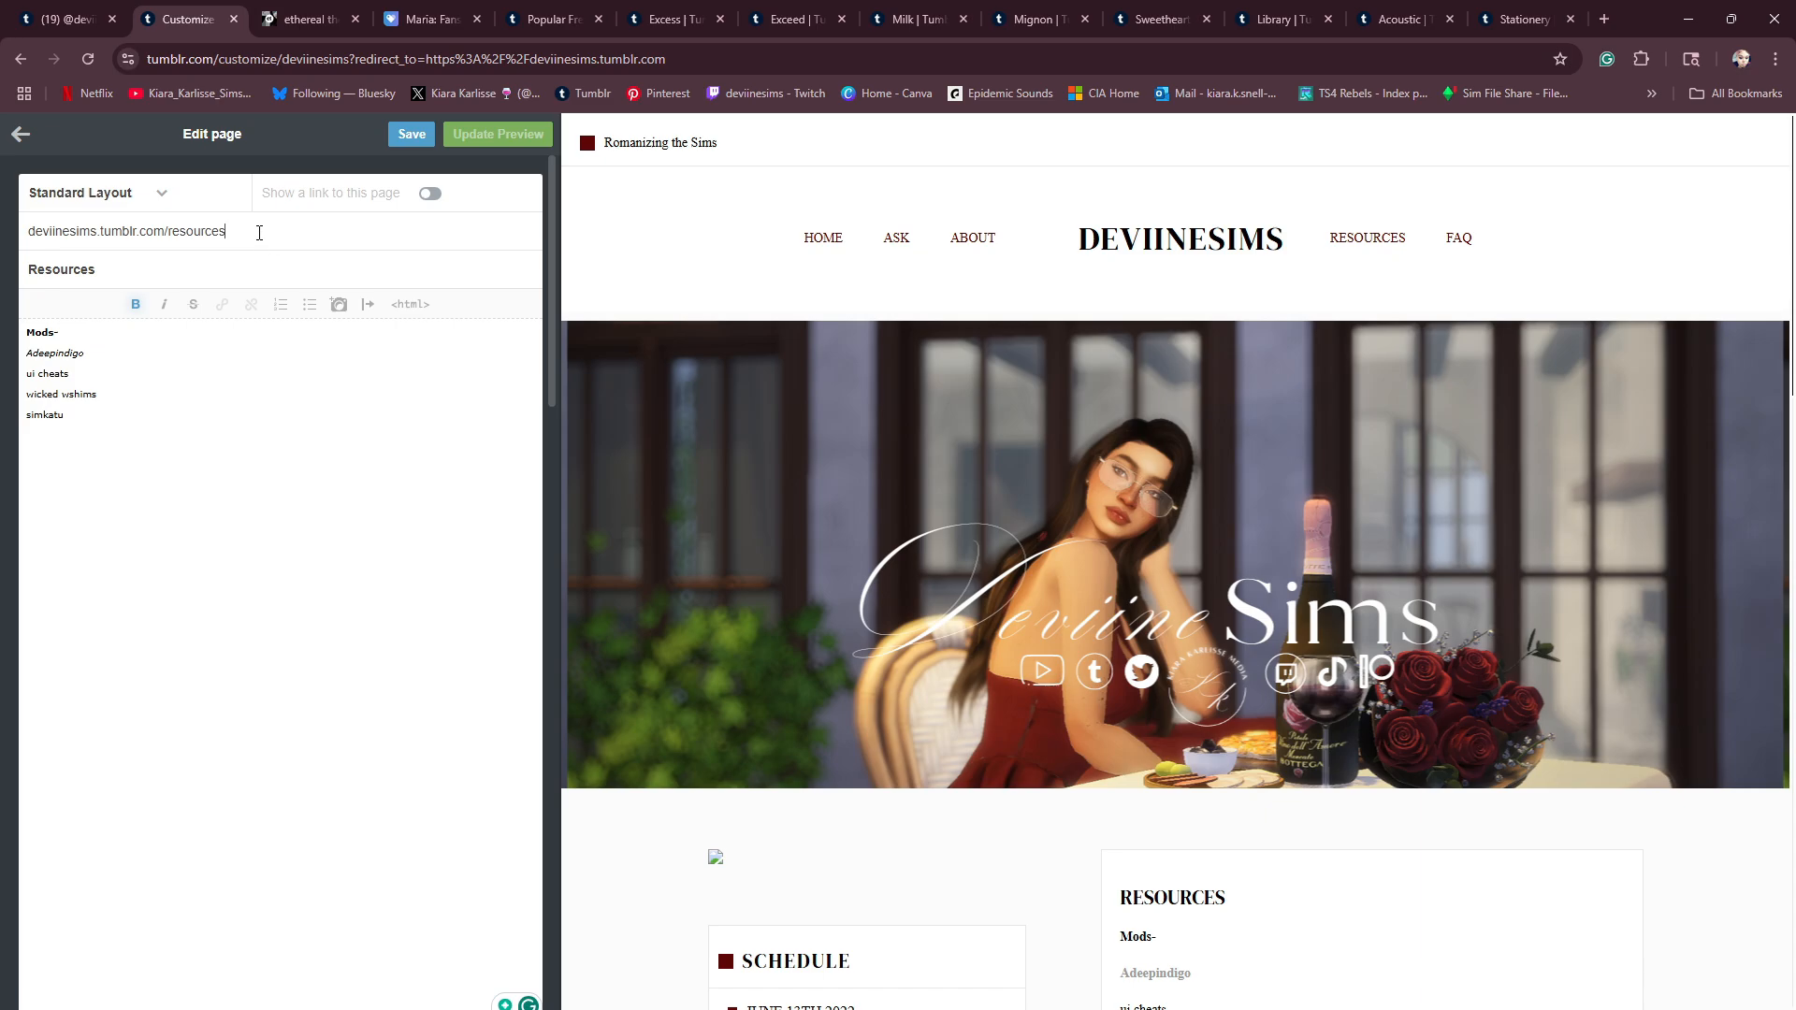
drag(259, 232, 13, 213)
click(40, 230)
click(70, 235)
click(289, 227)
click(25, 65)
key(Return)
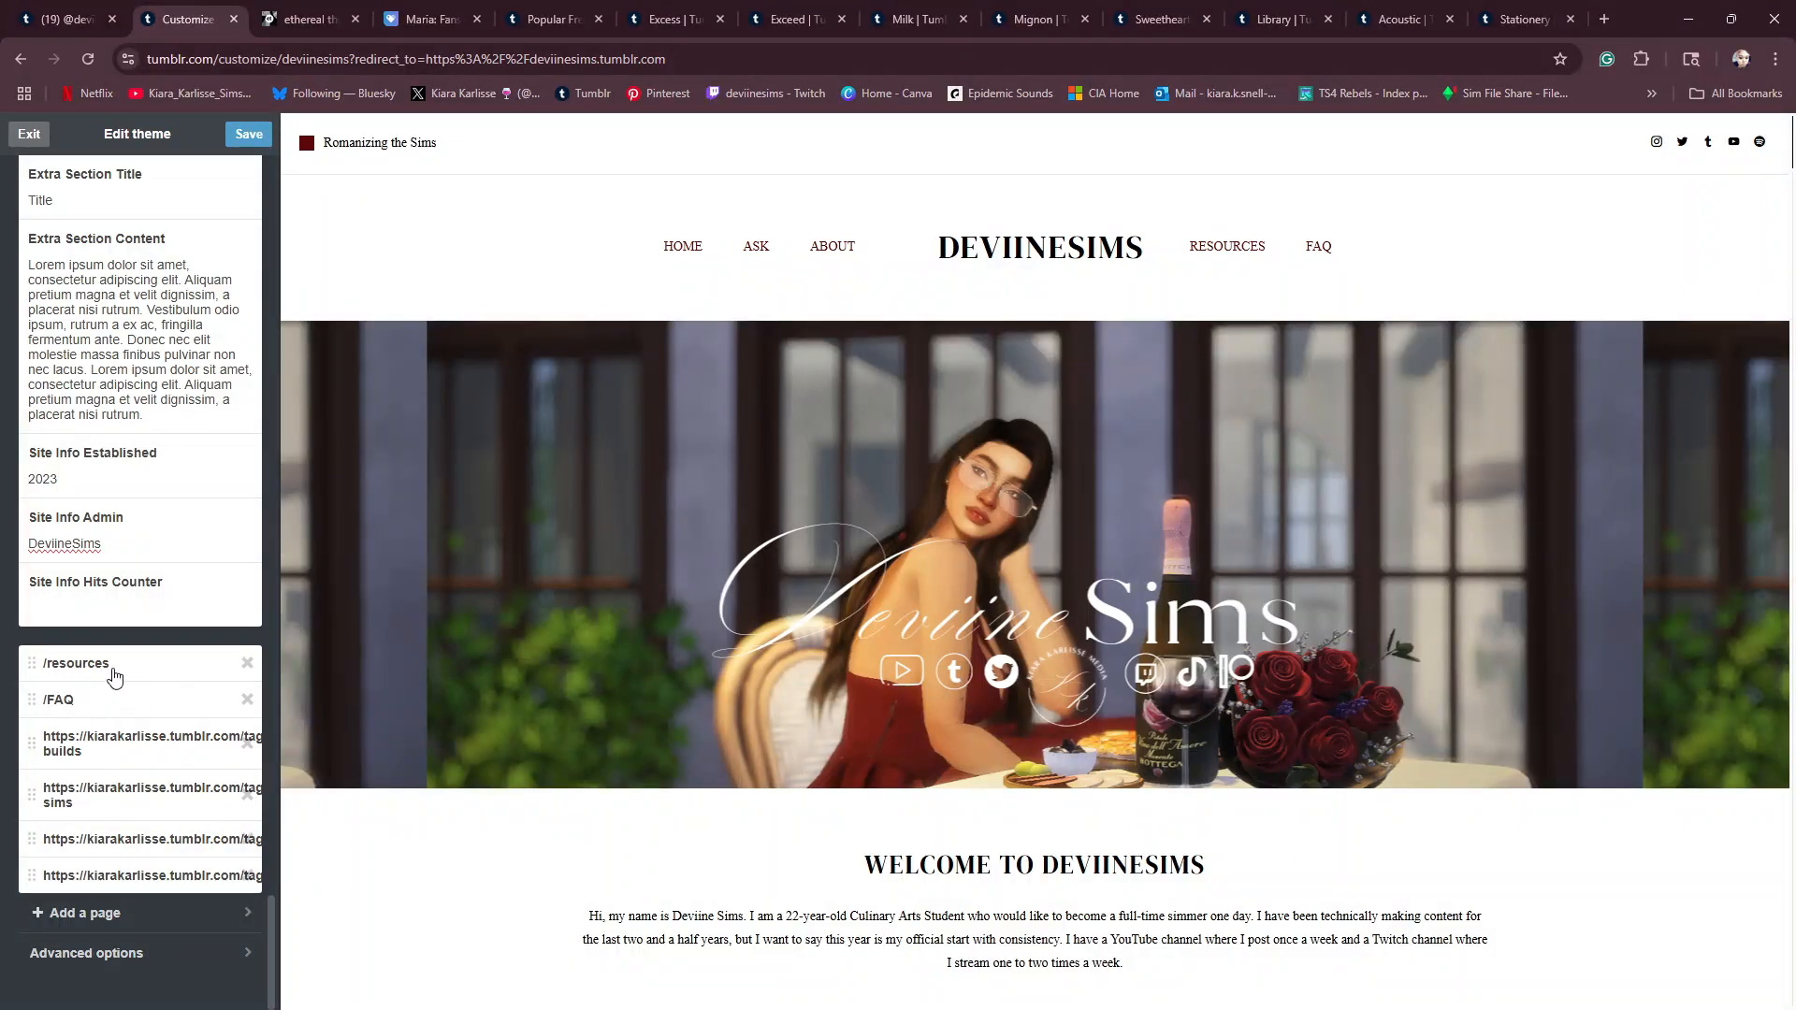
scroll(140, 655, up, 5)
scroll(151, 639, up, 10)
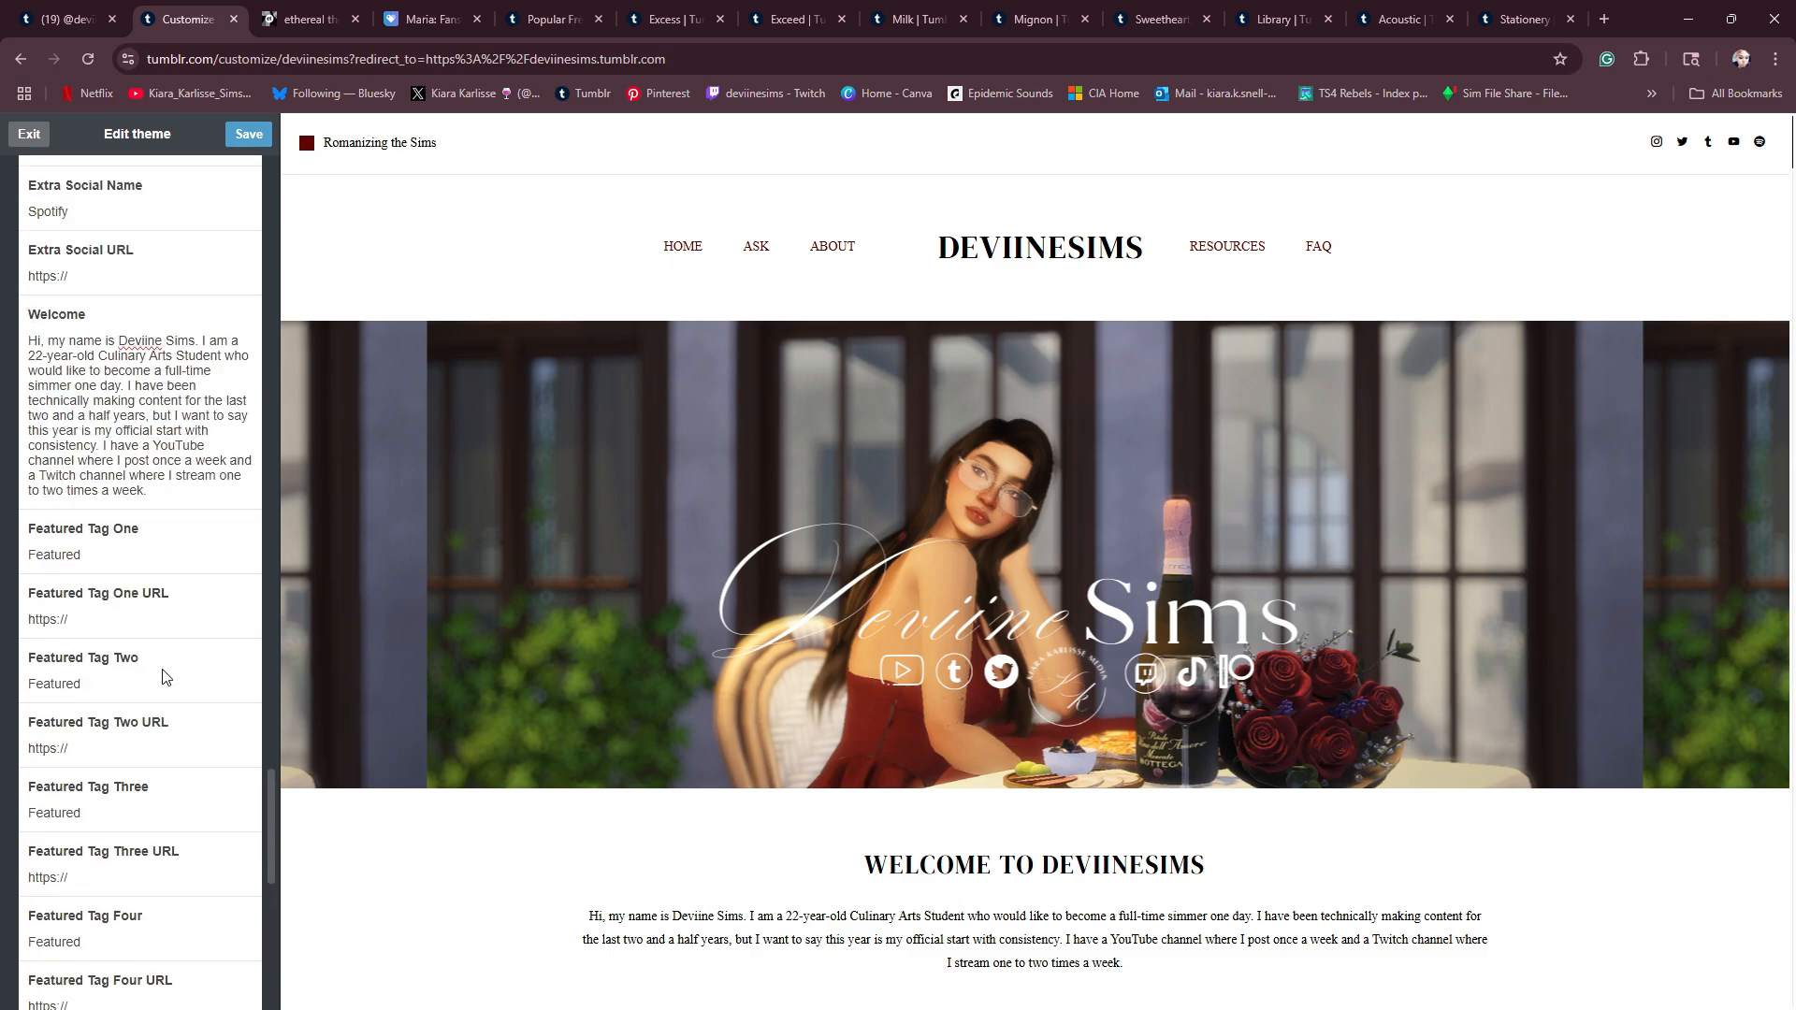
scroll(161, 677, up, 3)
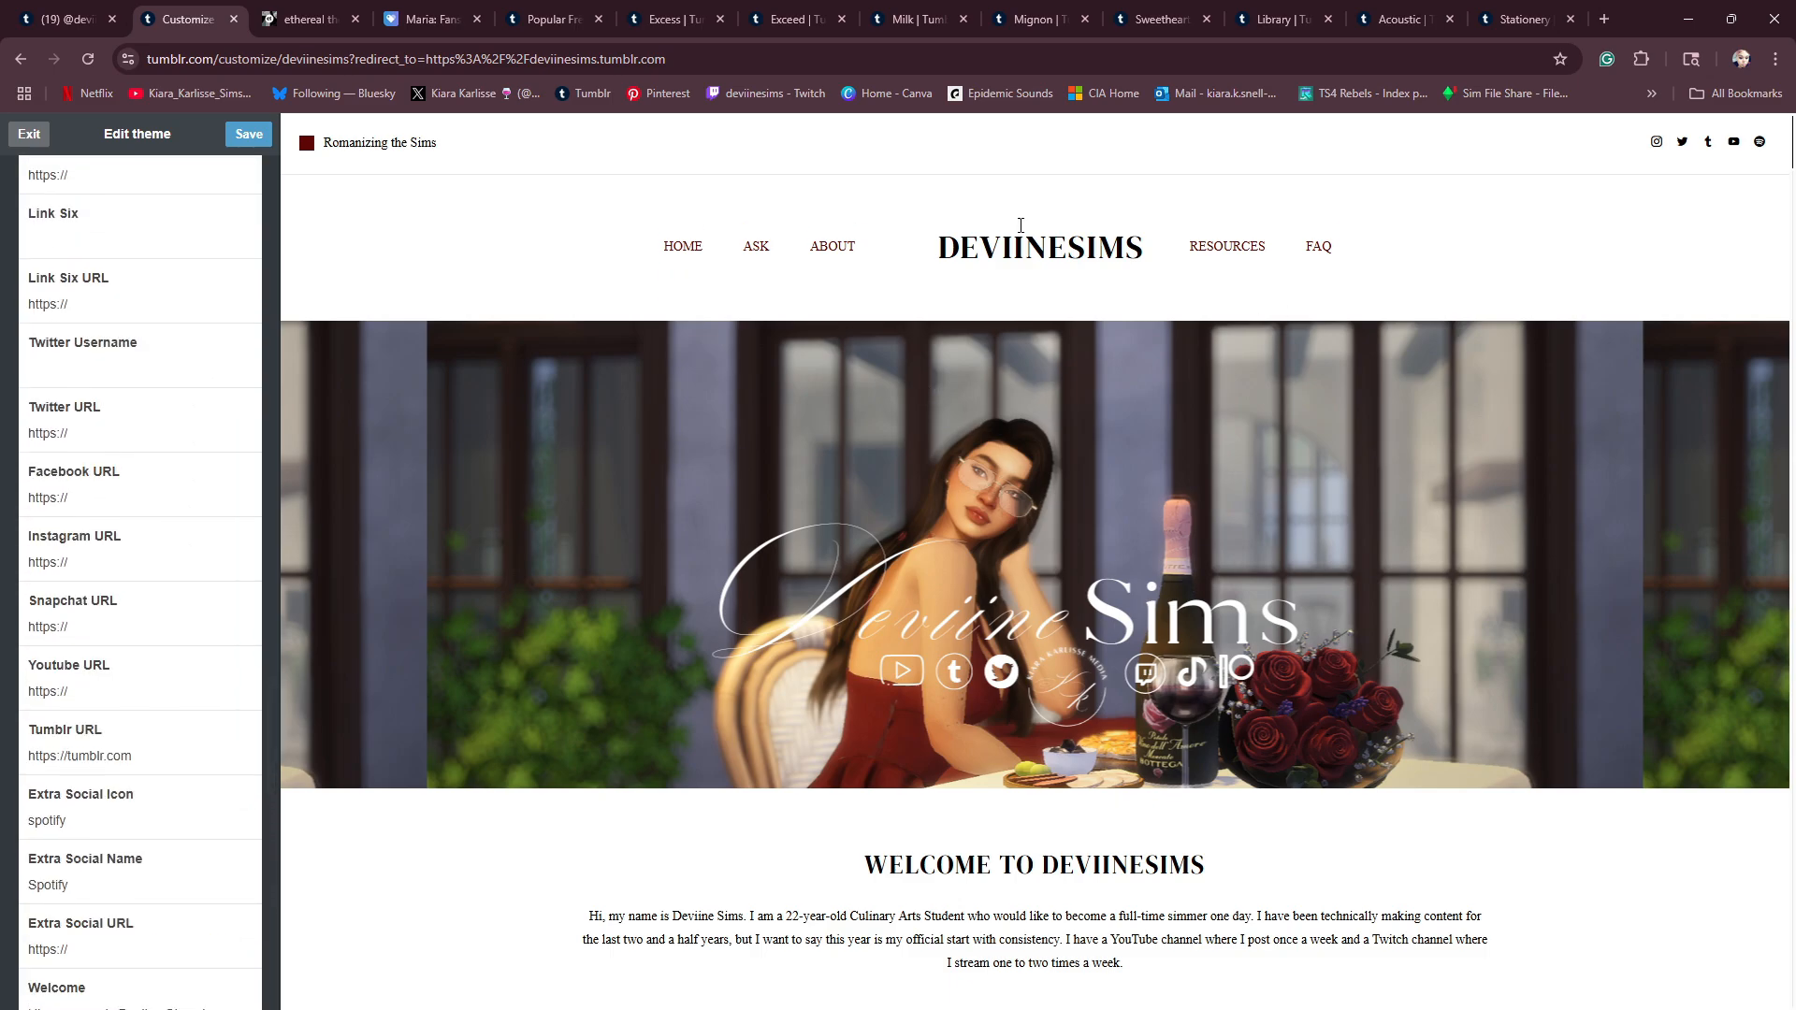
scroll(94, 513, up, 2)
scroll(93, 513, up, 4)
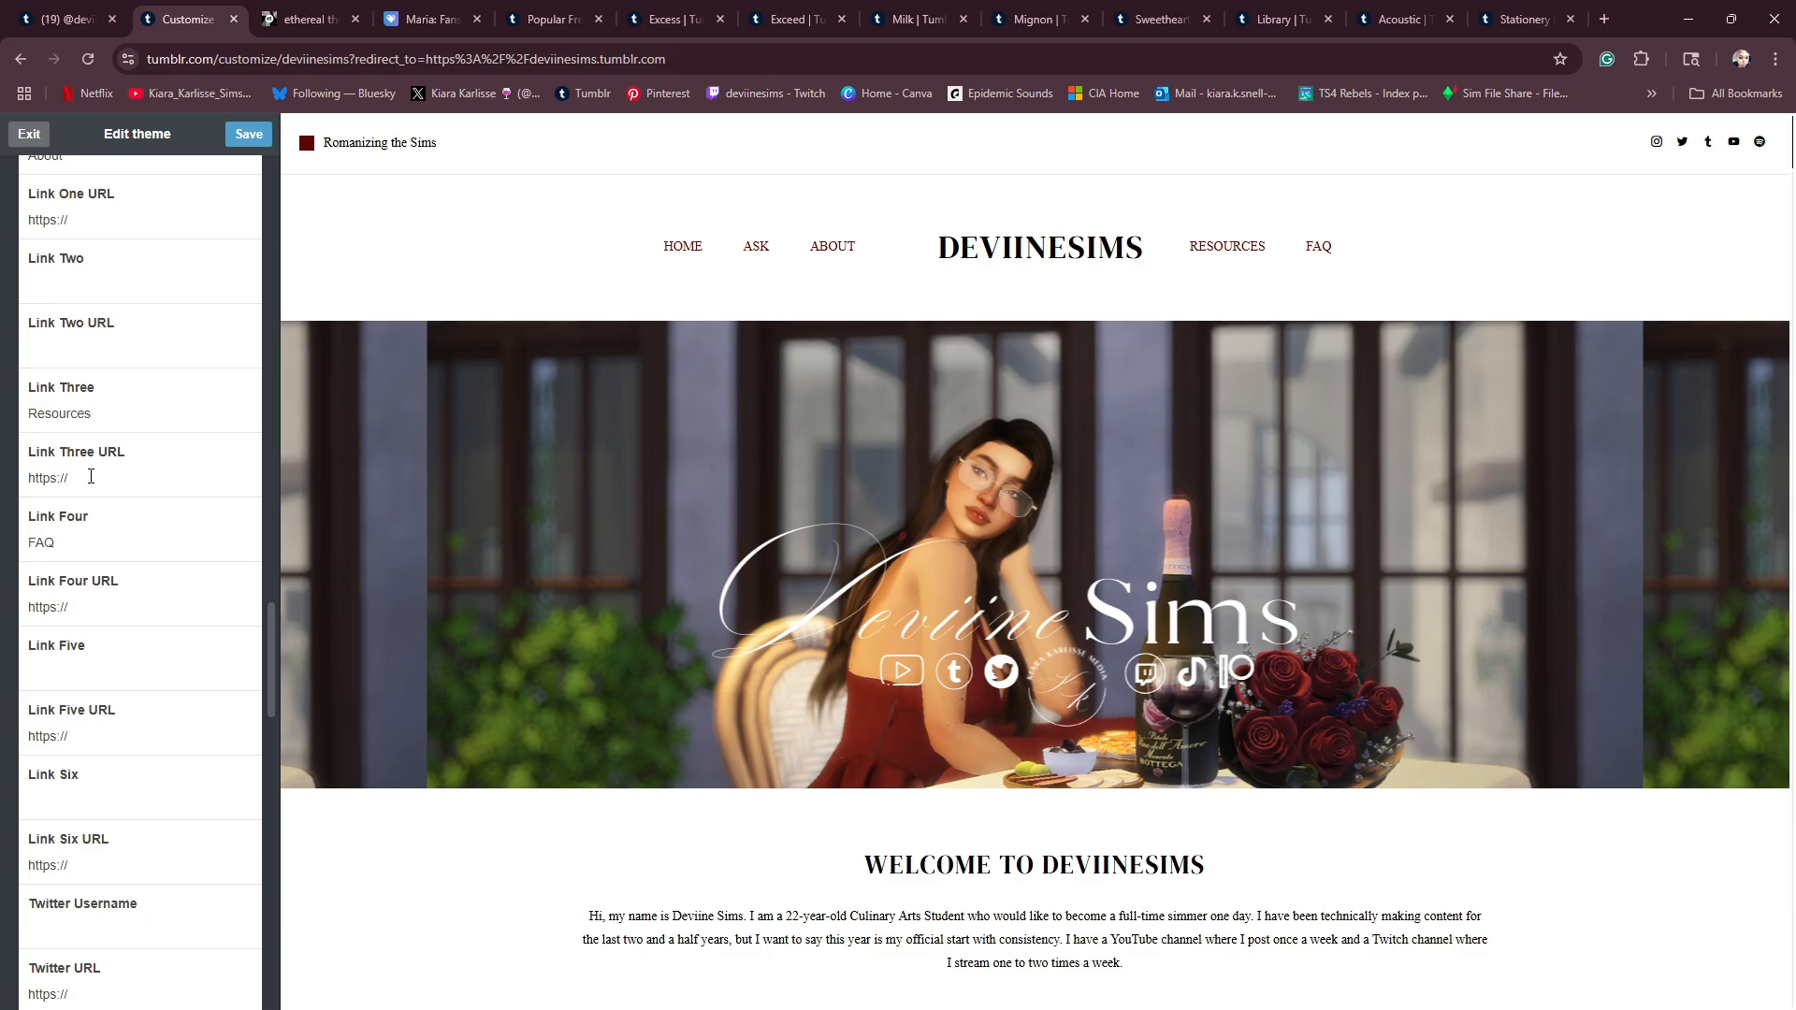
text(viinesims/tumblr.com/resources)
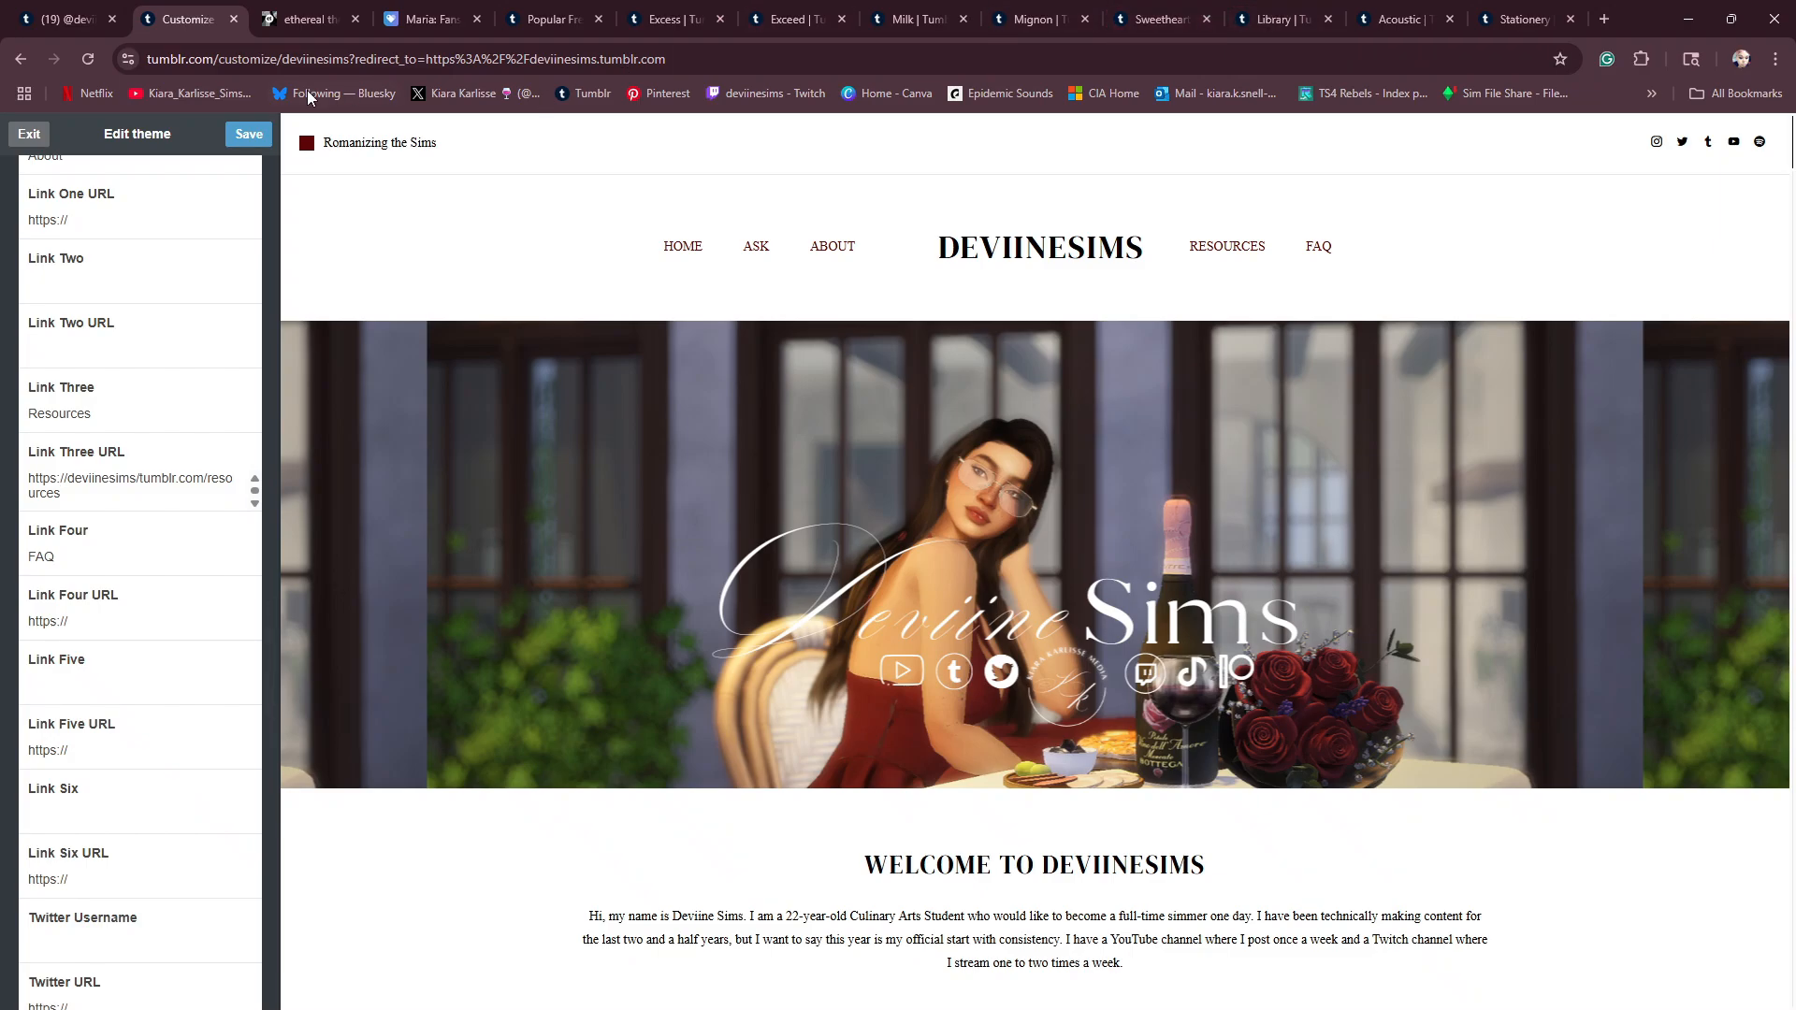
- Copy the address of the live DeviineSims blog and paste it into the Link Four URL for the FAQ link
click(65, 19)
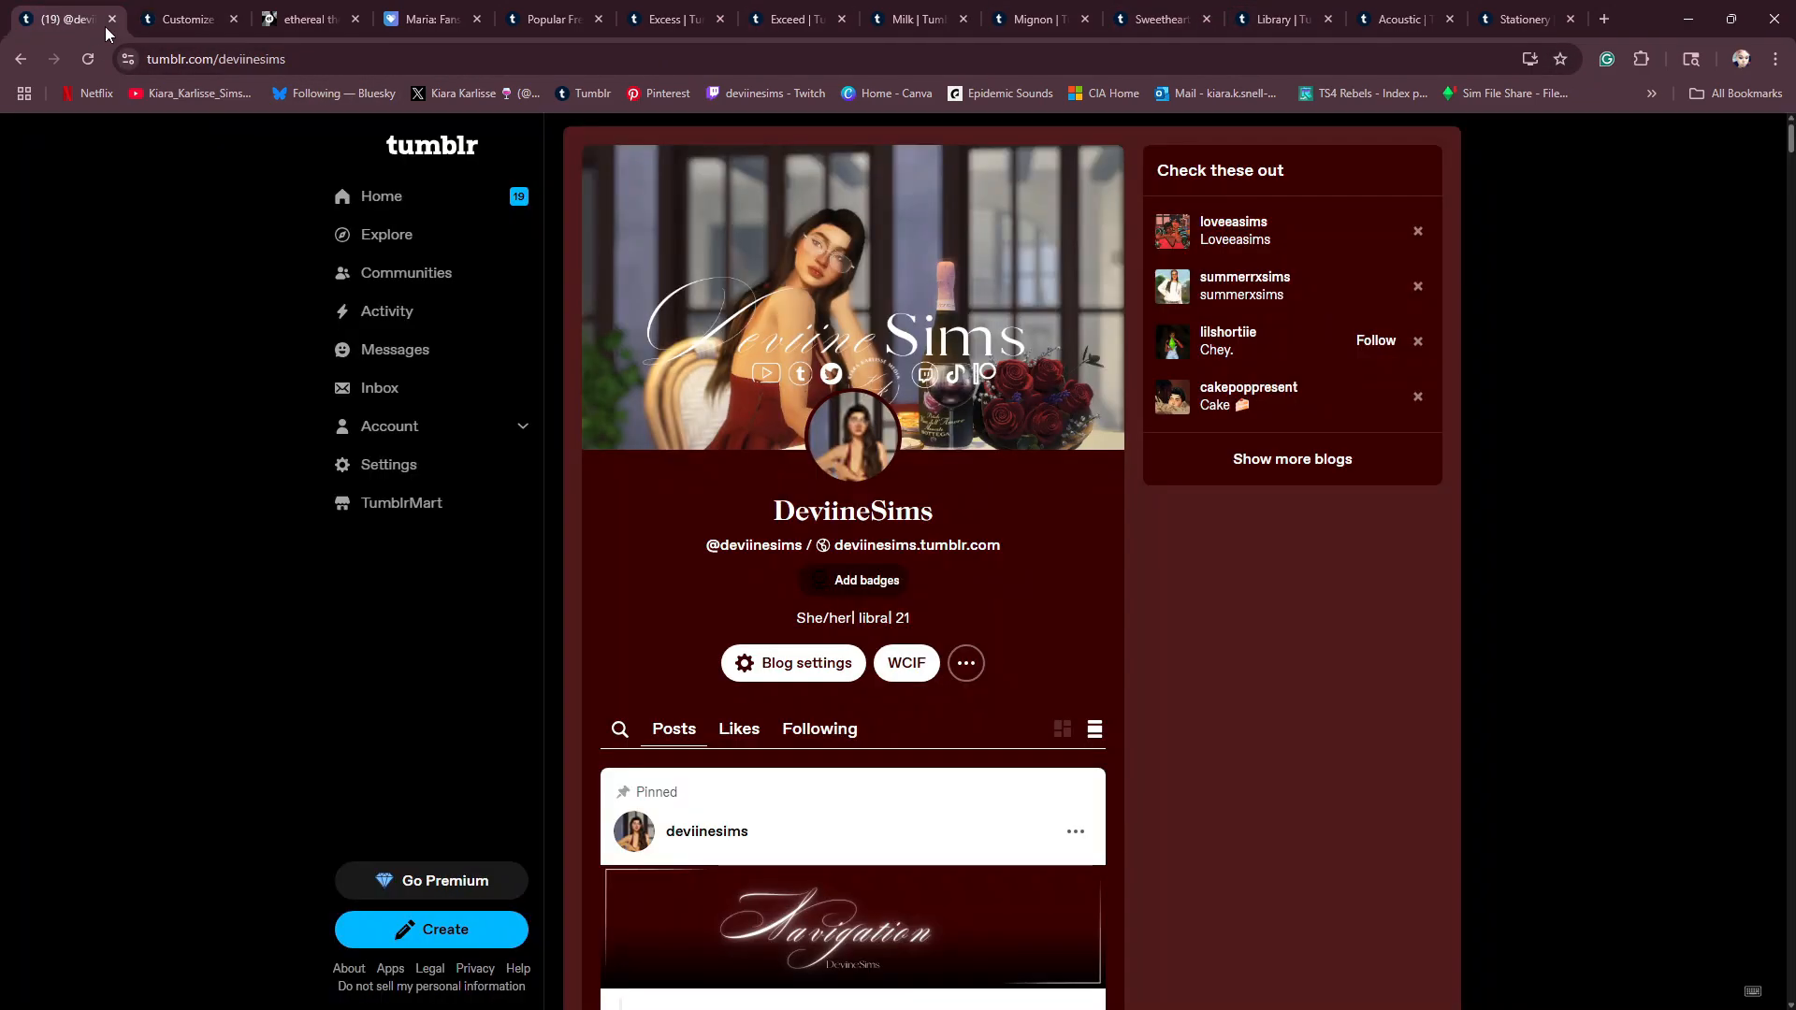
click(918, 550)
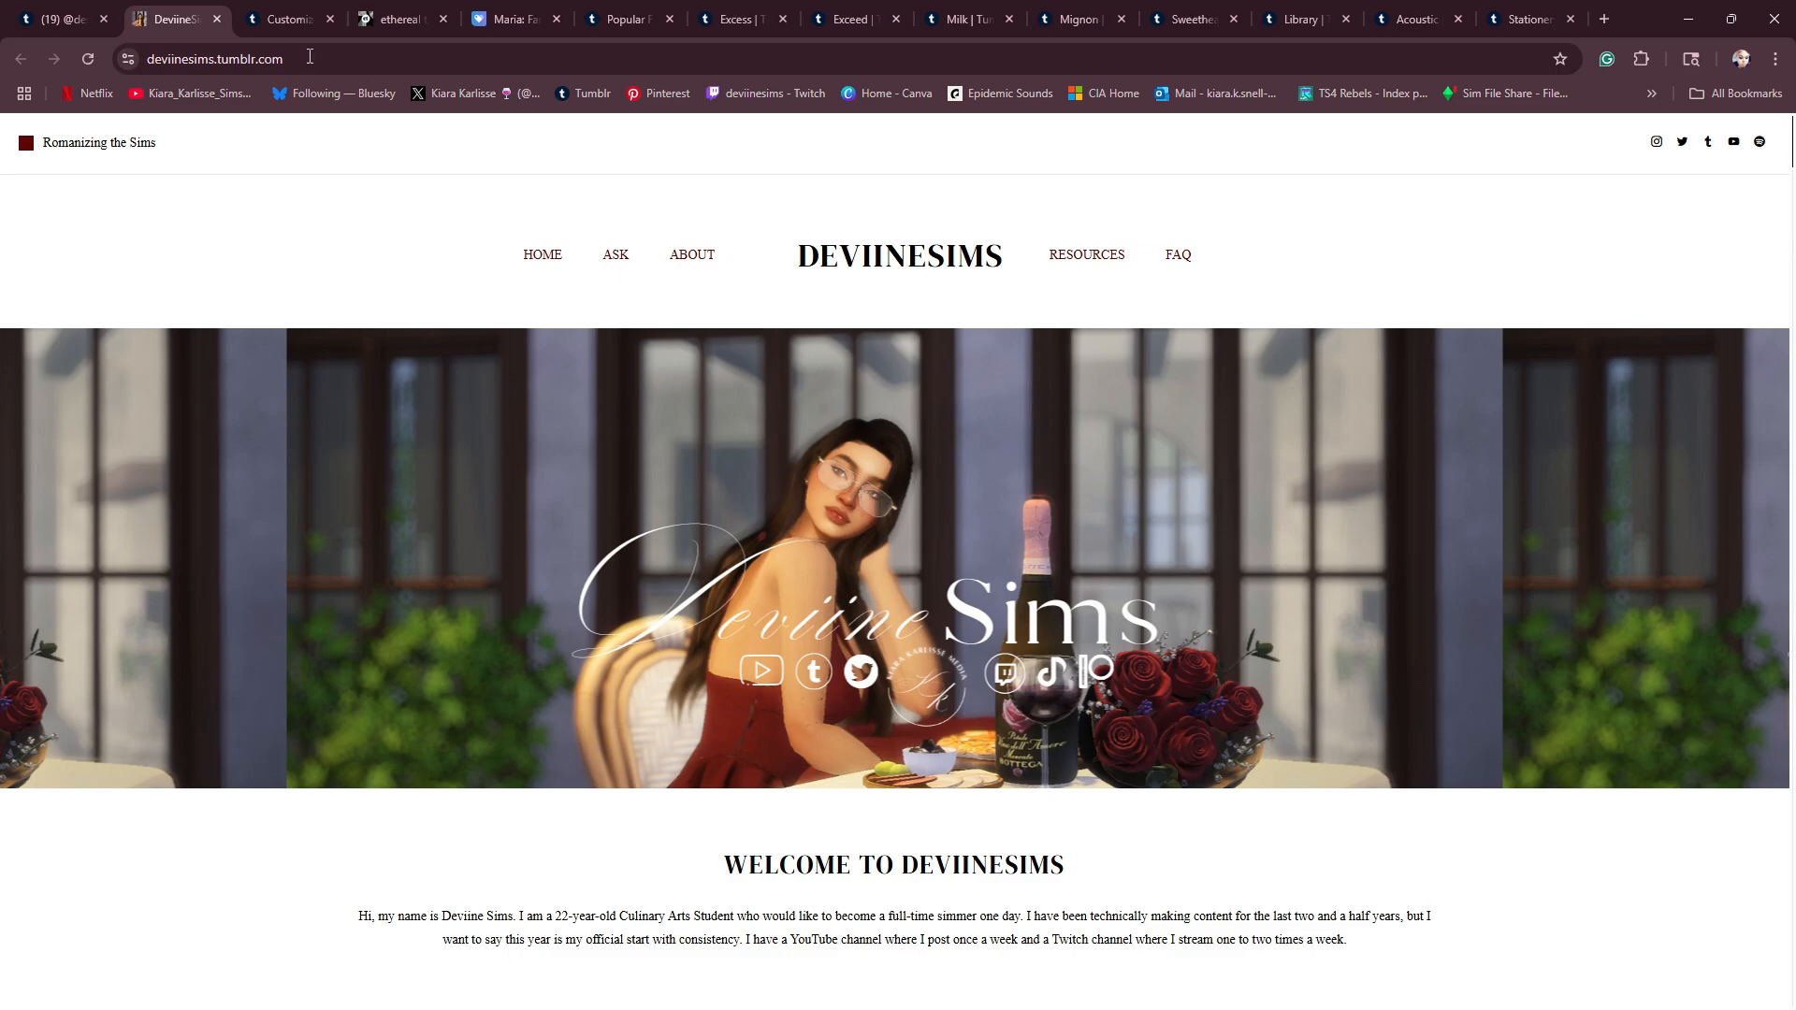
click(324, 61)
right_click(325, 69)
click(391, 248)
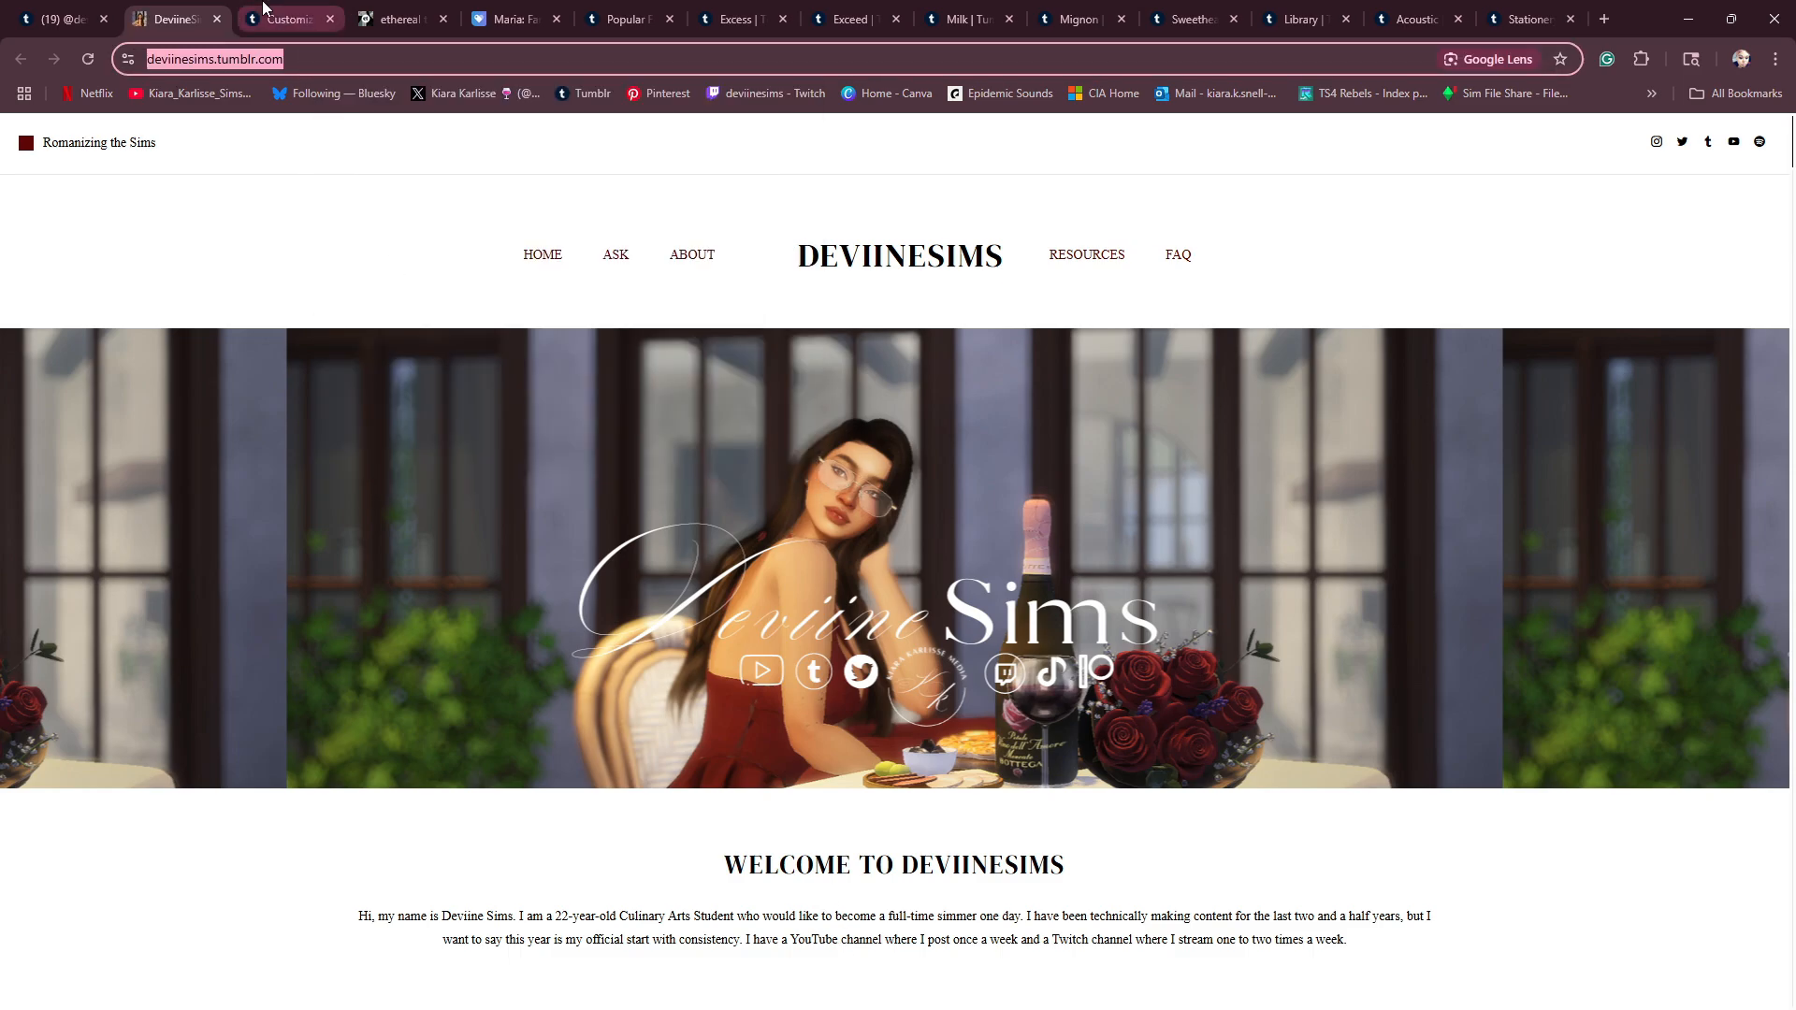
click(285, 18)
click(187, 621)
key(ctrl+v)
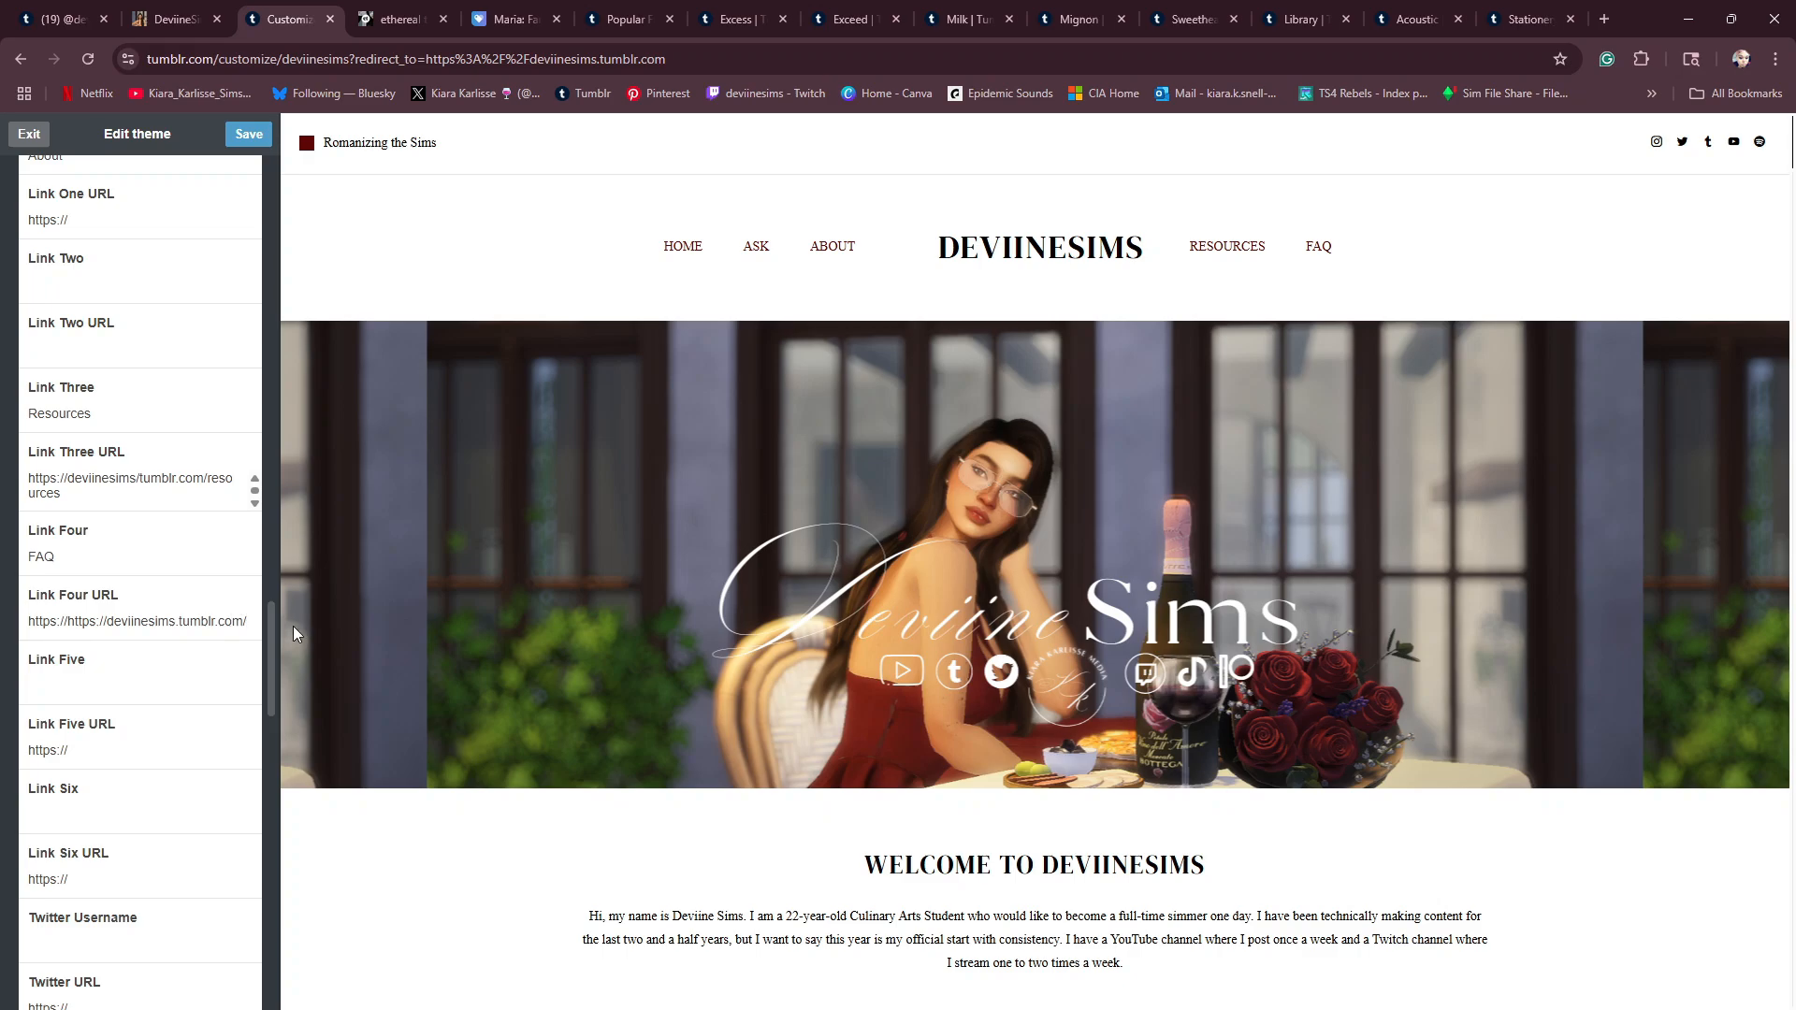
- Open the existing /FAQ page for editing and place the cursor in its question-and-answer text
scroll(53, 702, down, 10)
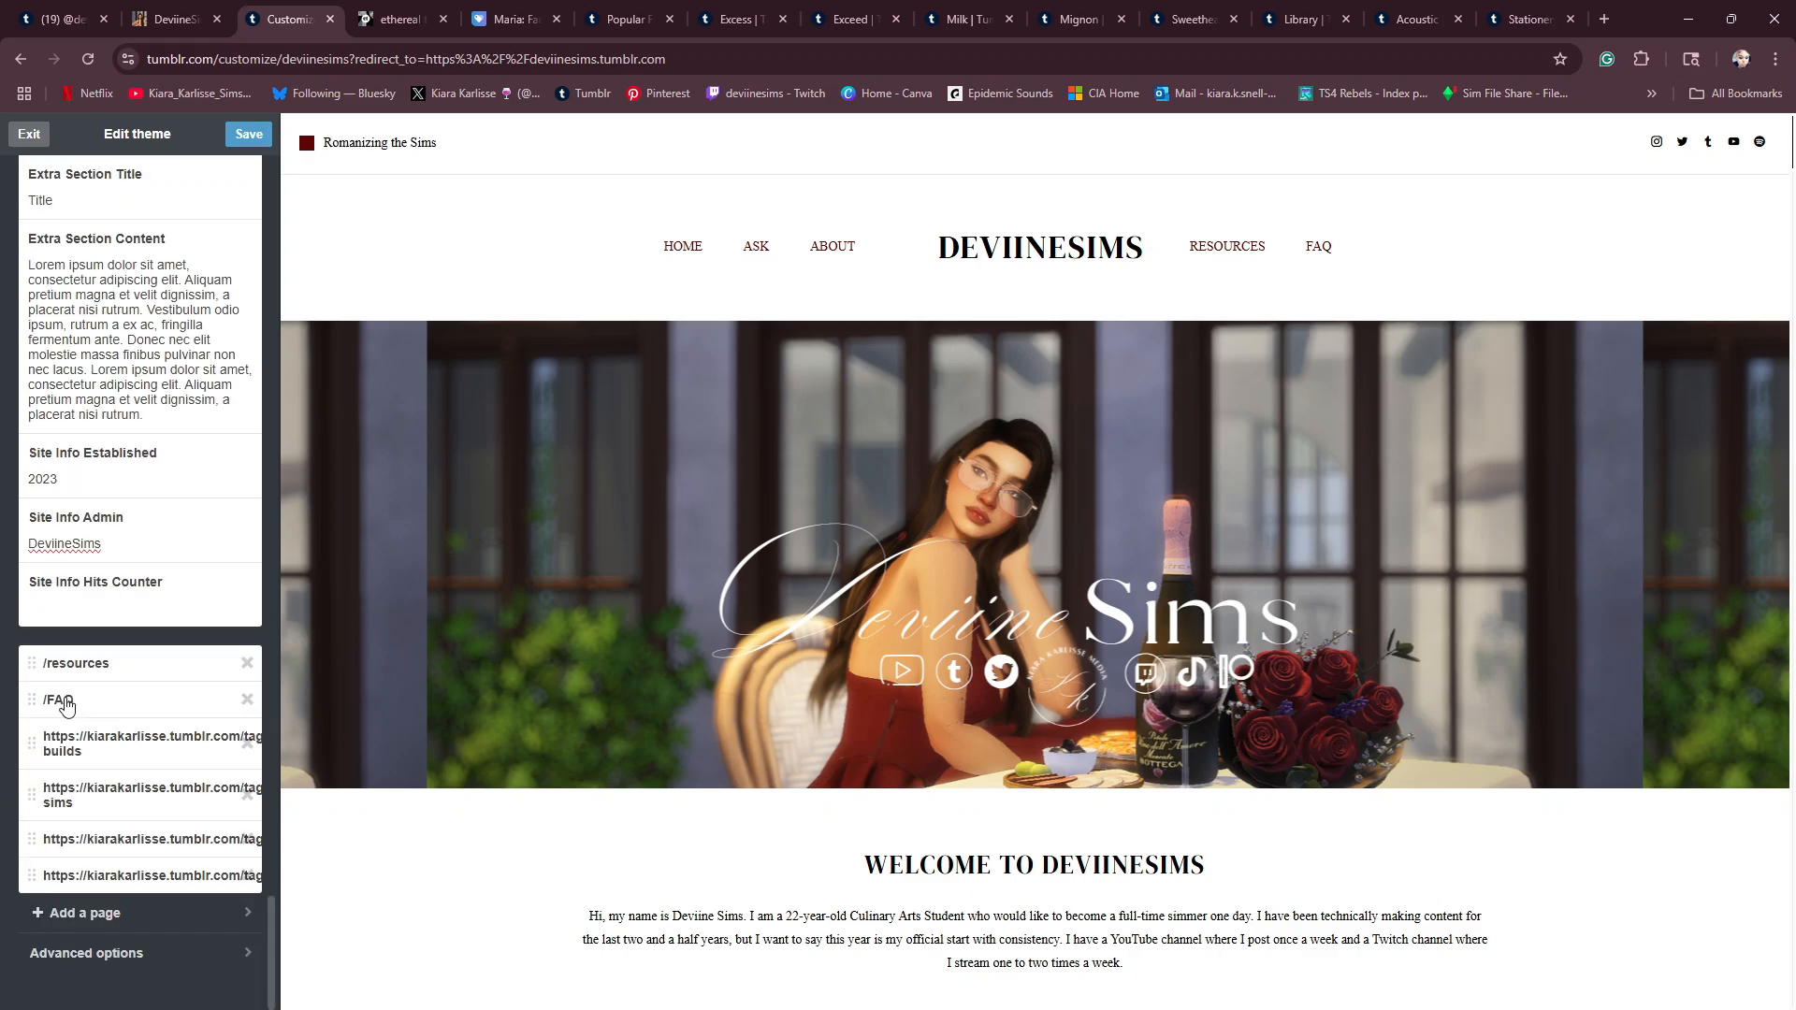
click(60, 702)
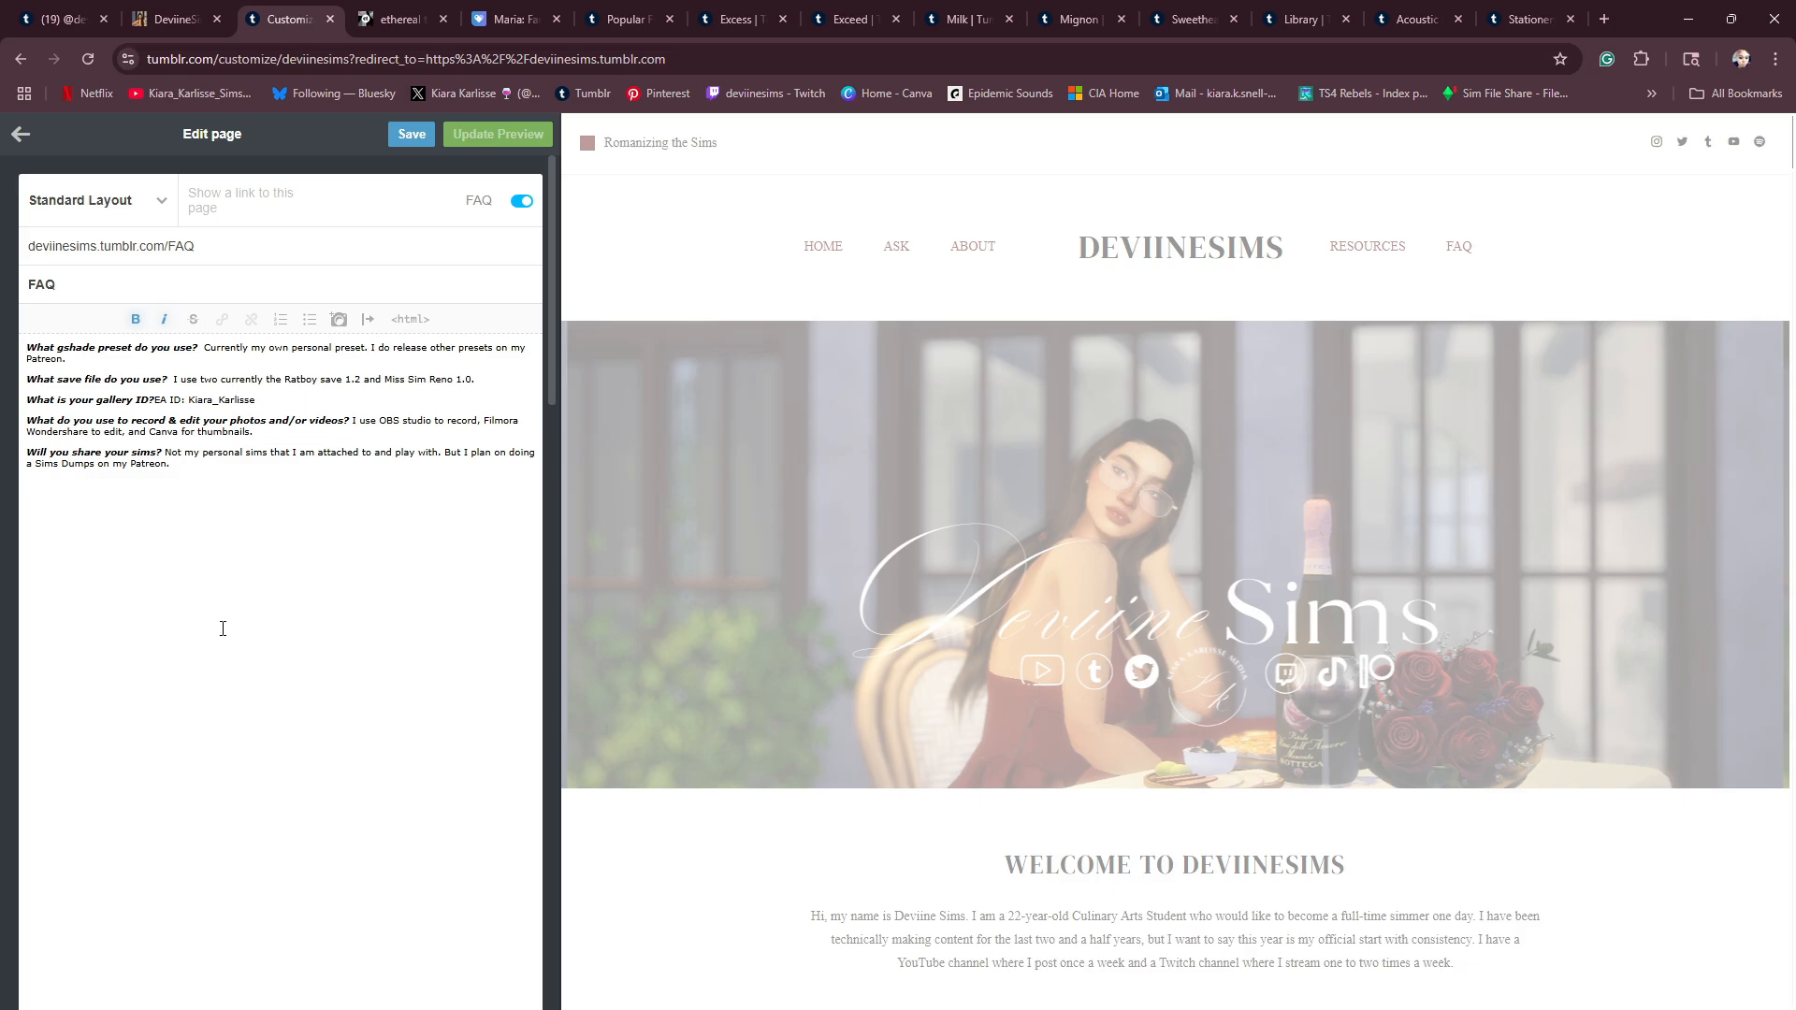
click(480, 376)
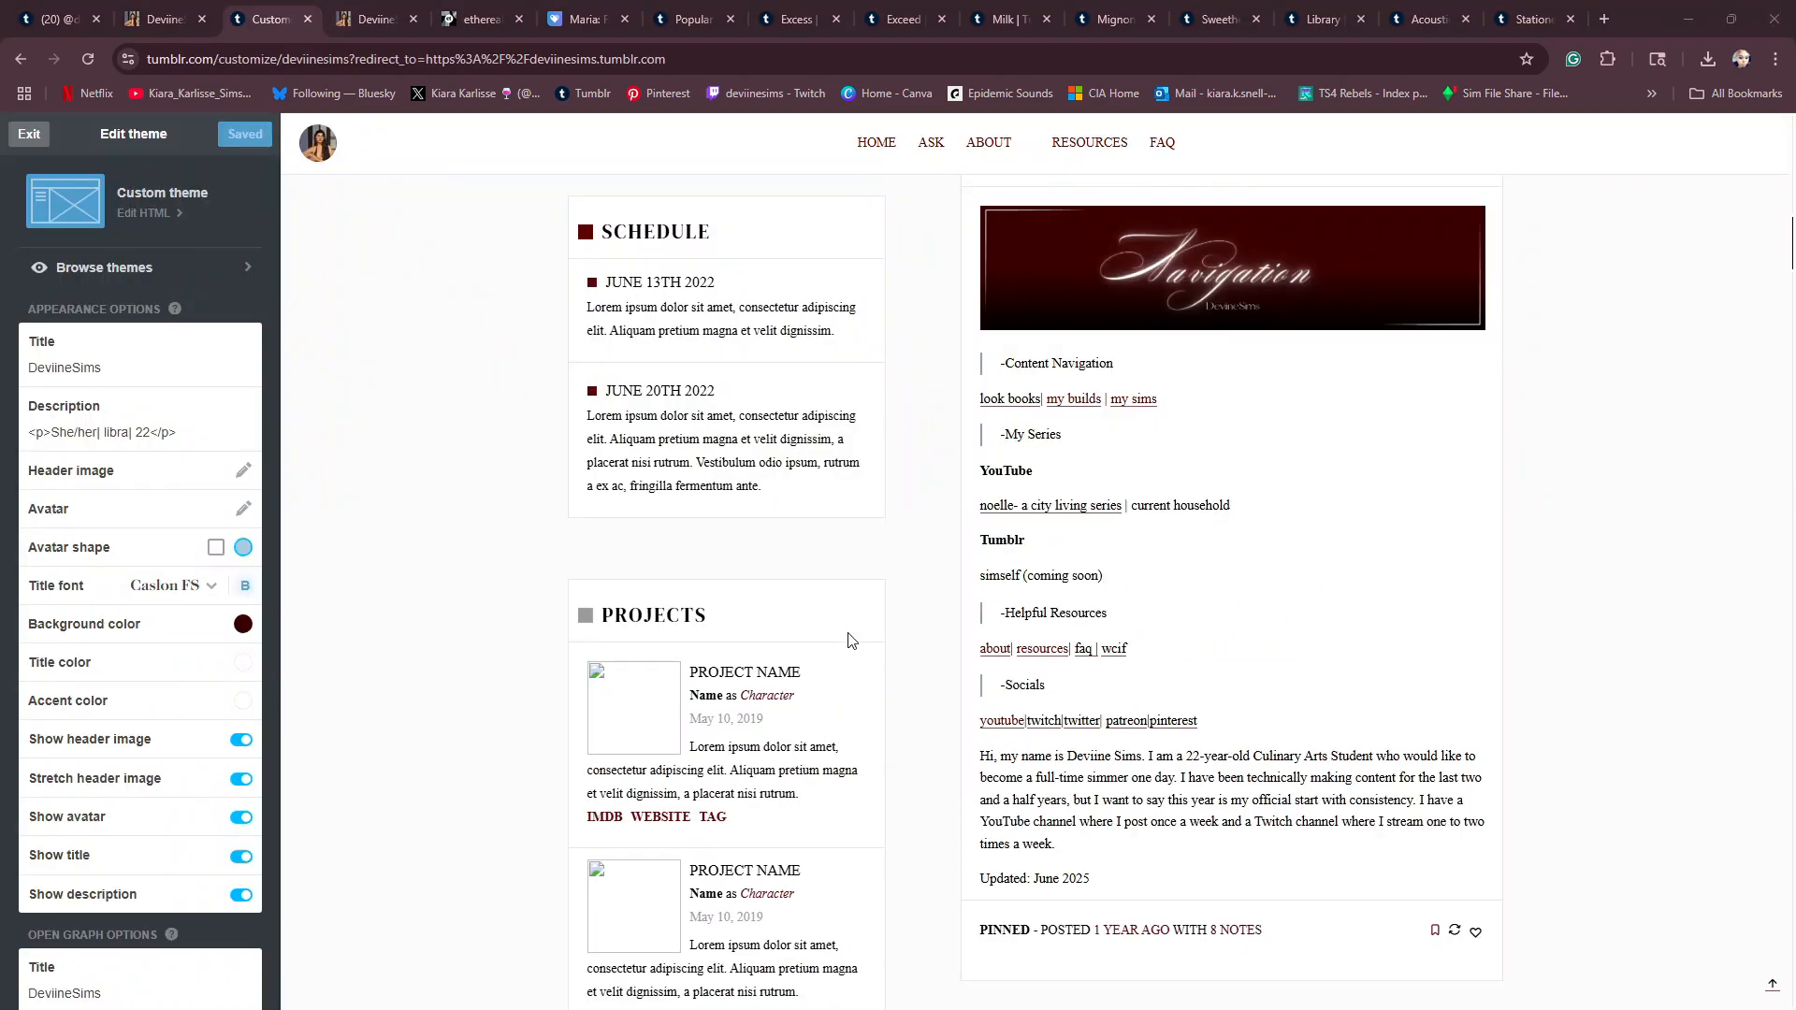
- Open the theme's HTML code and locate the sidebar Schedule section with its individual date entries
scroll(821, 869, down, 5)
scroll(820, 870, up, 10)
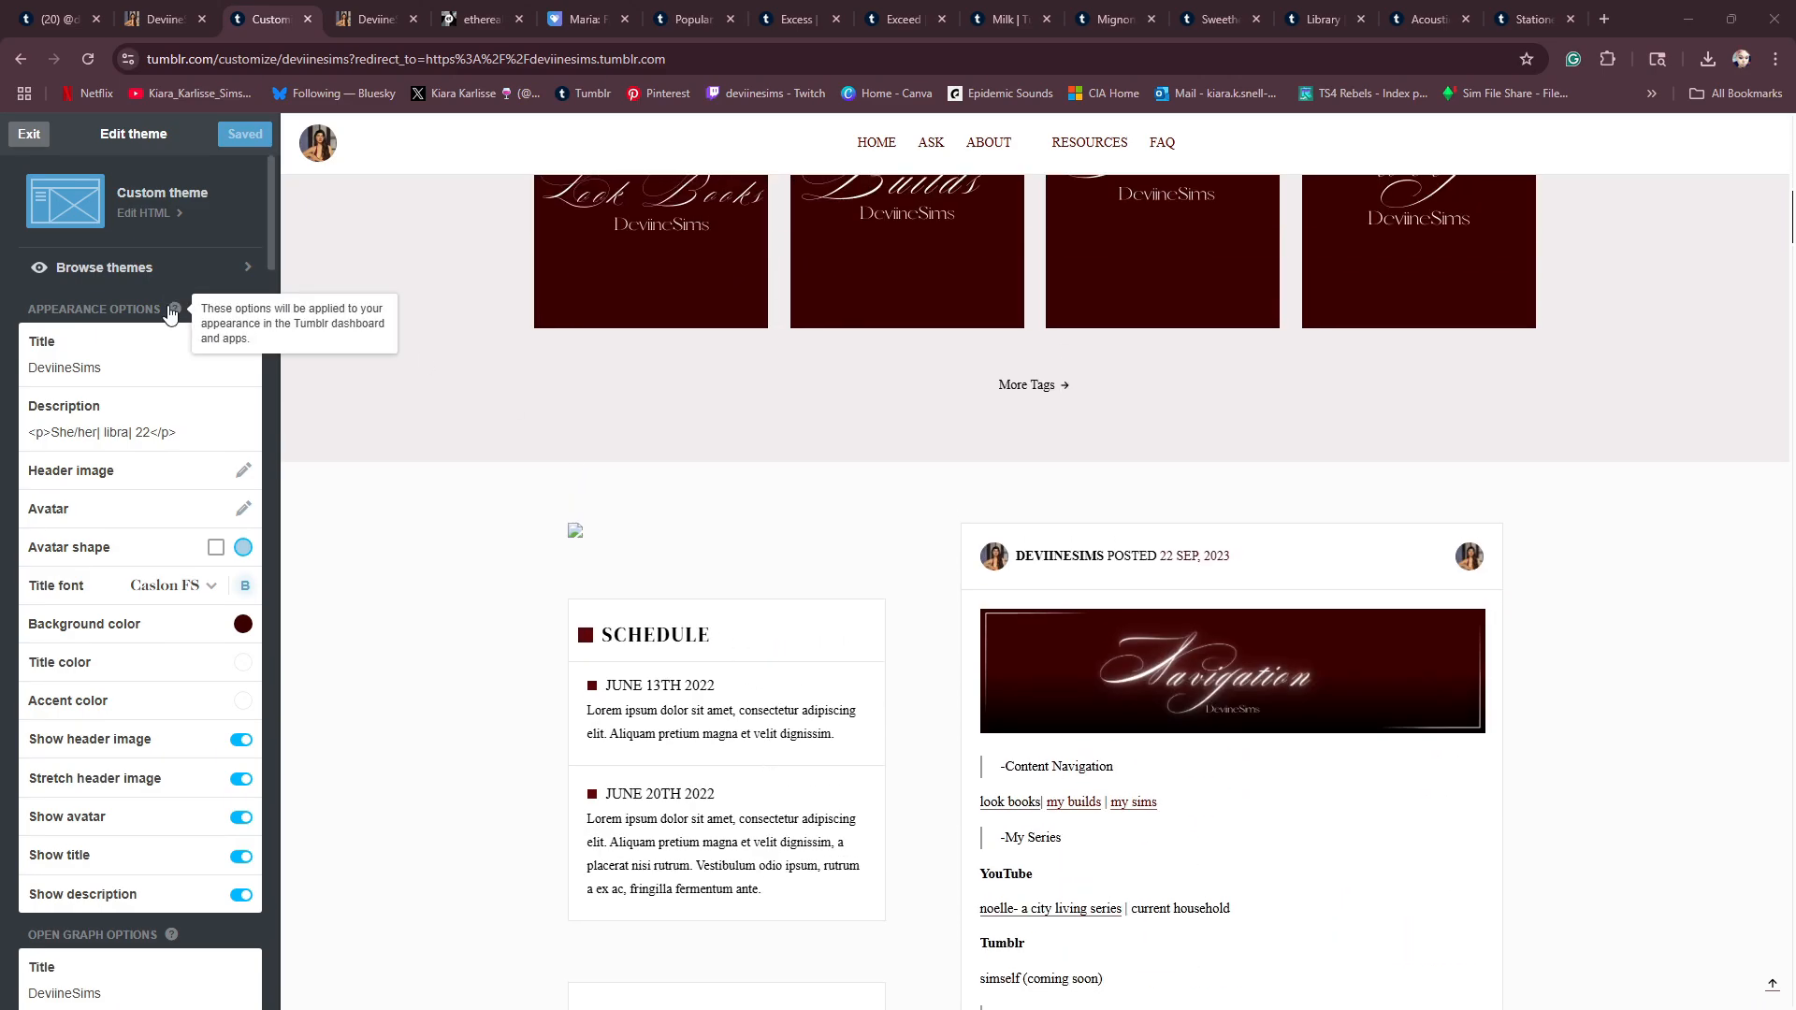
click(134, 213)
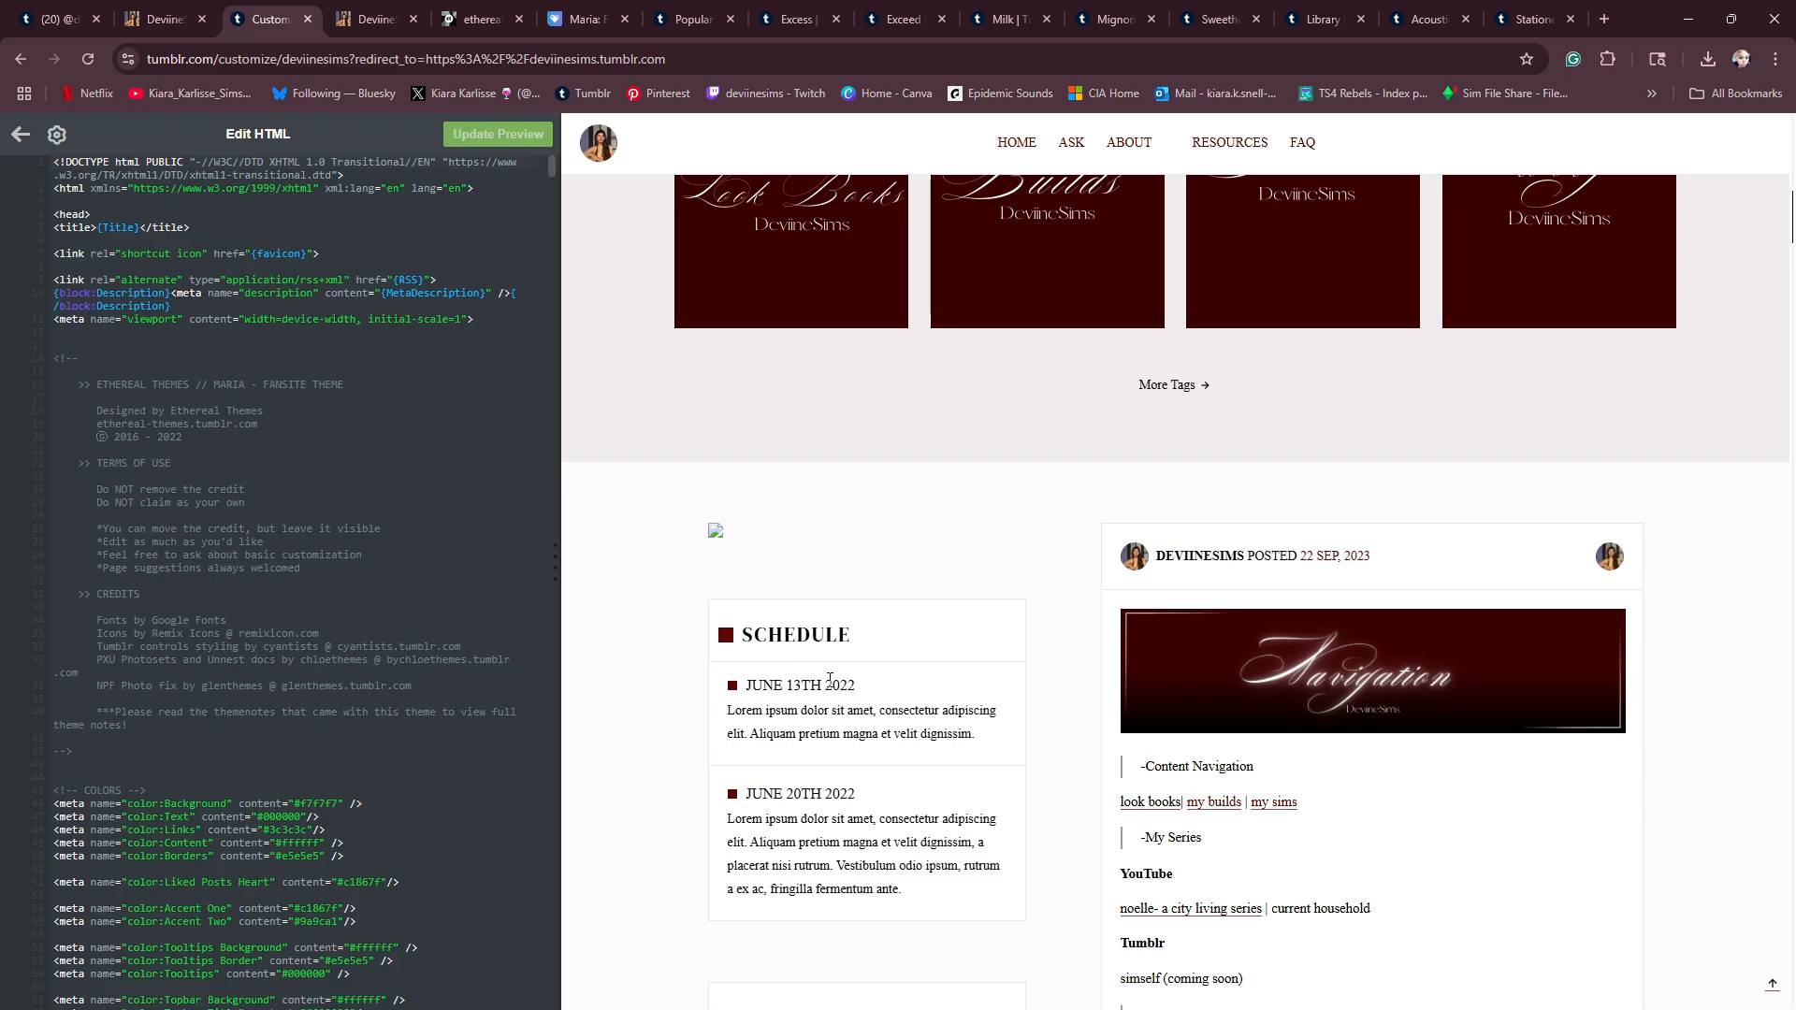
scroll(369, 638, down, 4)
scroll(369, 638, down, 15)
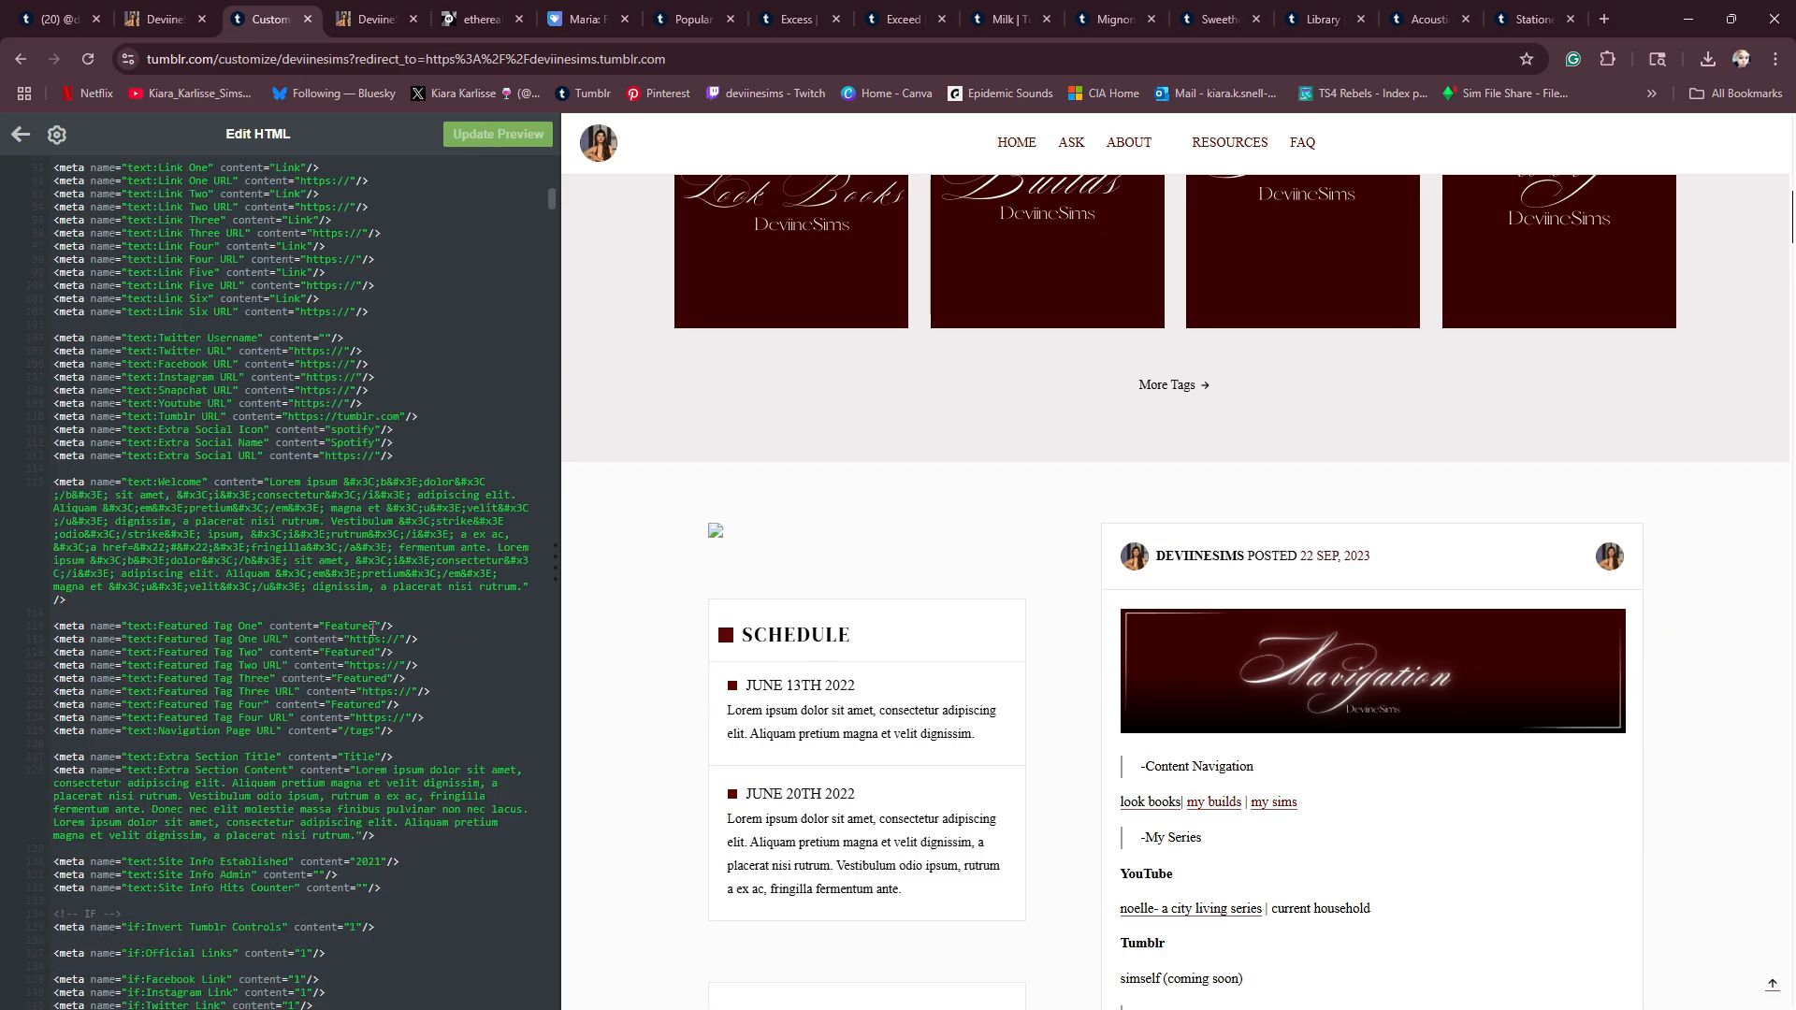
scroll(369, 531, down, 3)
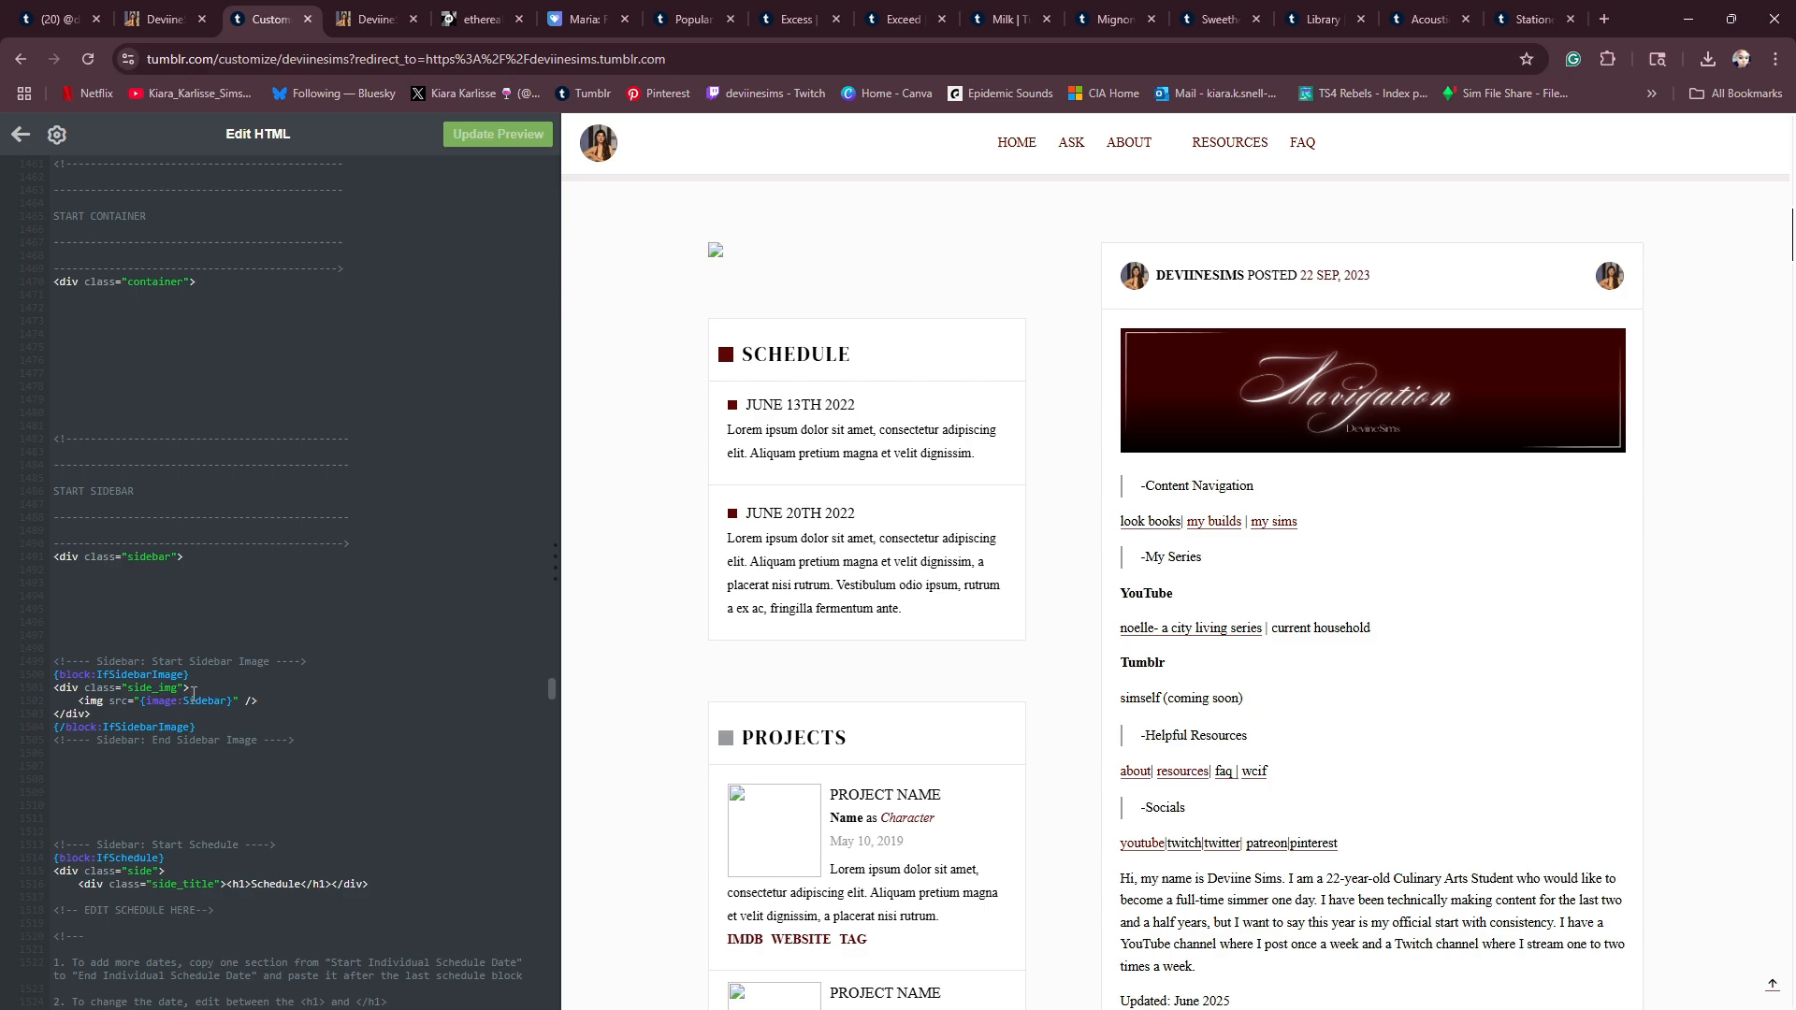
scroll(191, 694, down, 2)
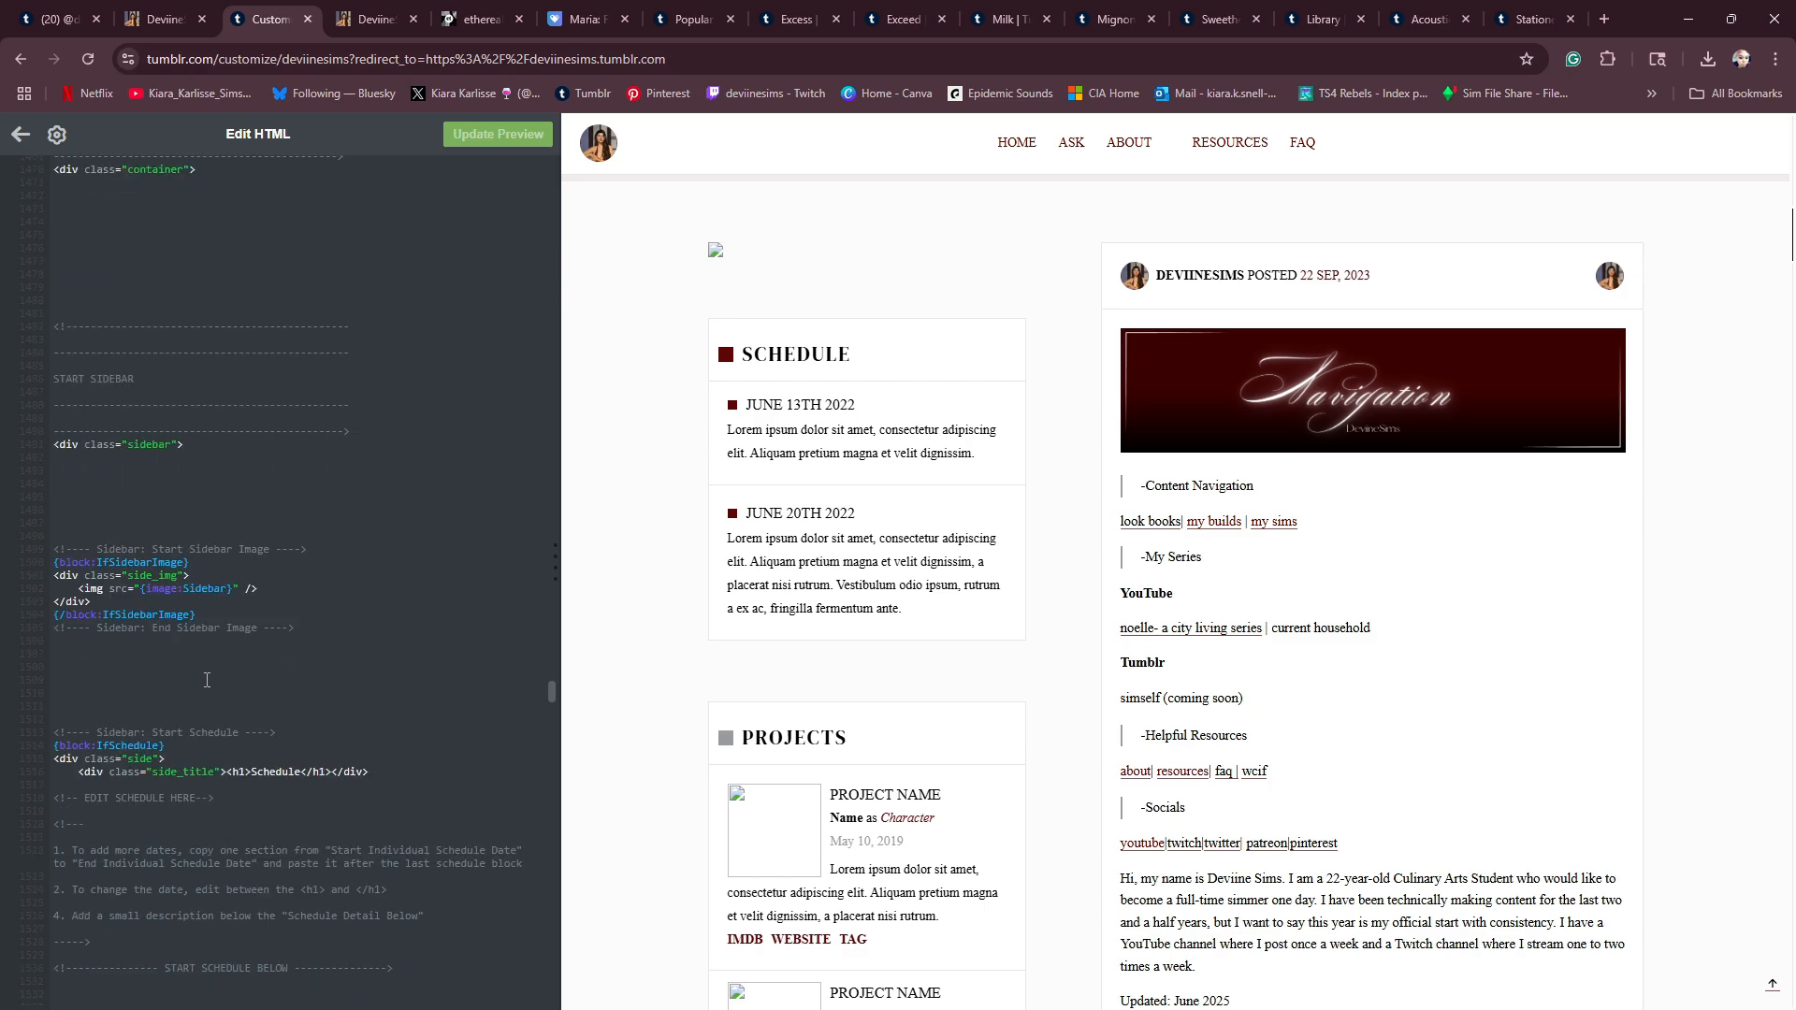
scroll(207, 680, down, 2)
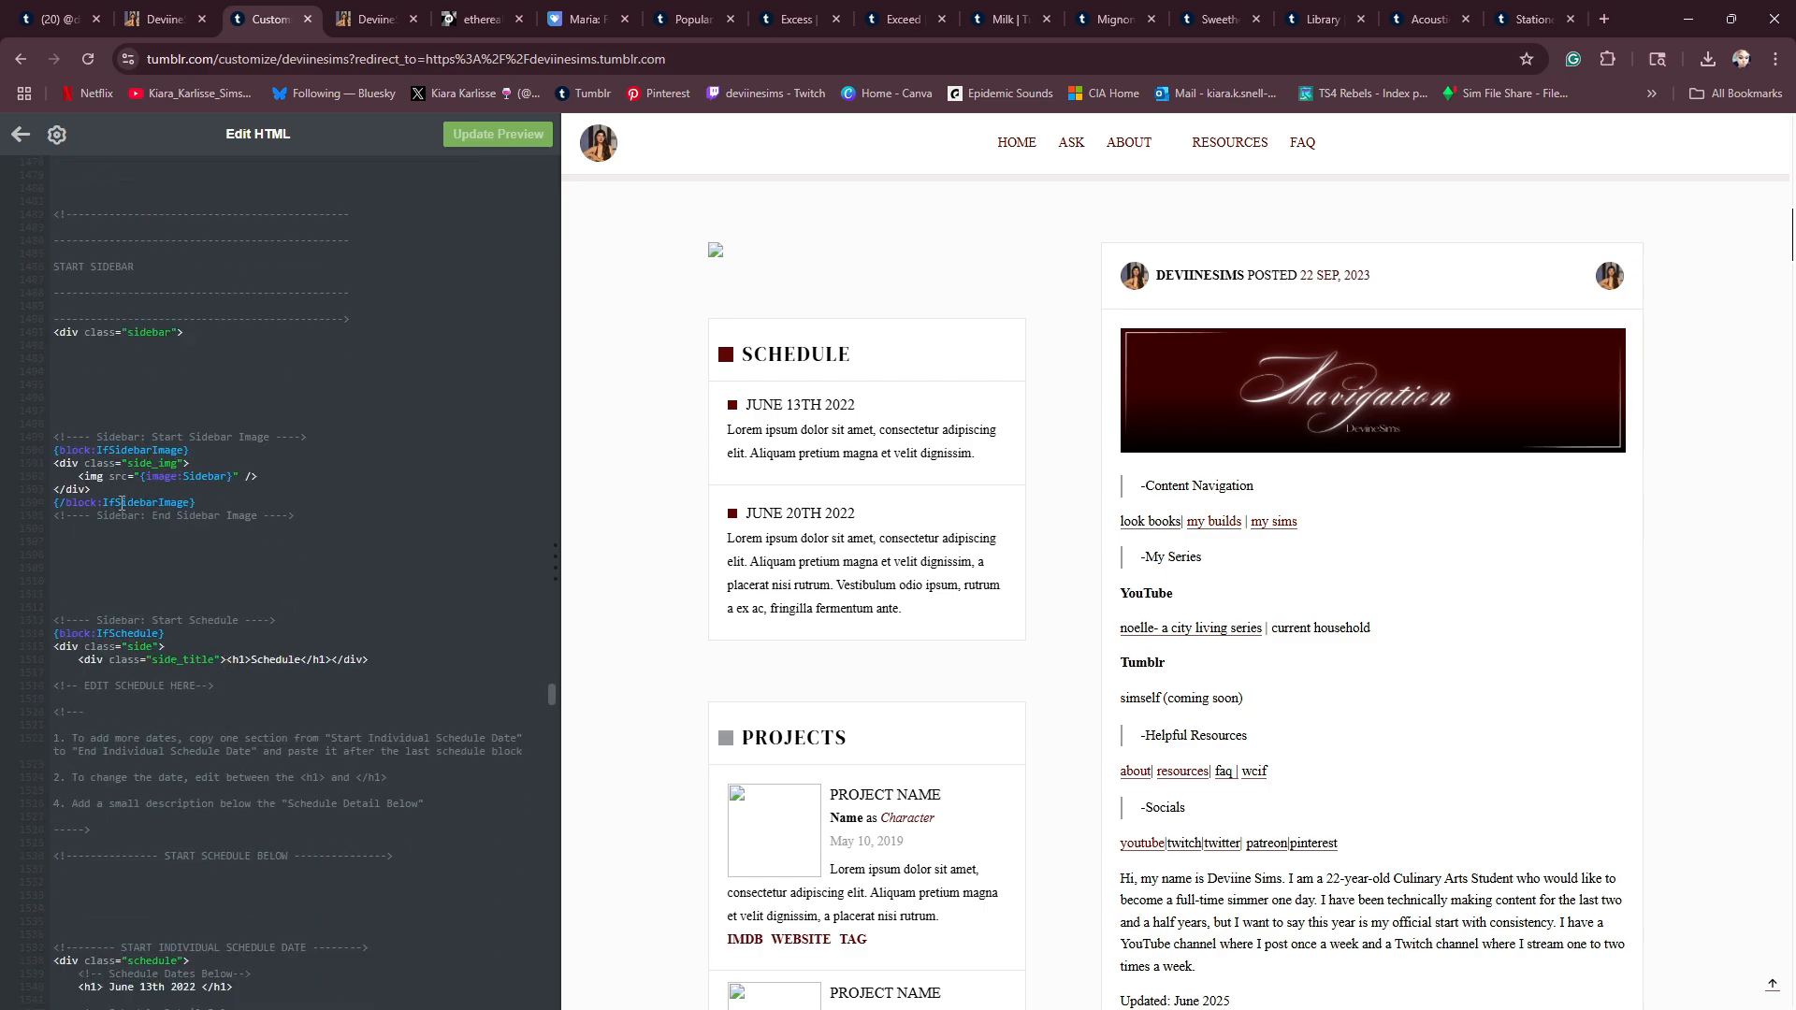
scroll(230, 561, down, 1)
scroll(197, 599, down, 1)
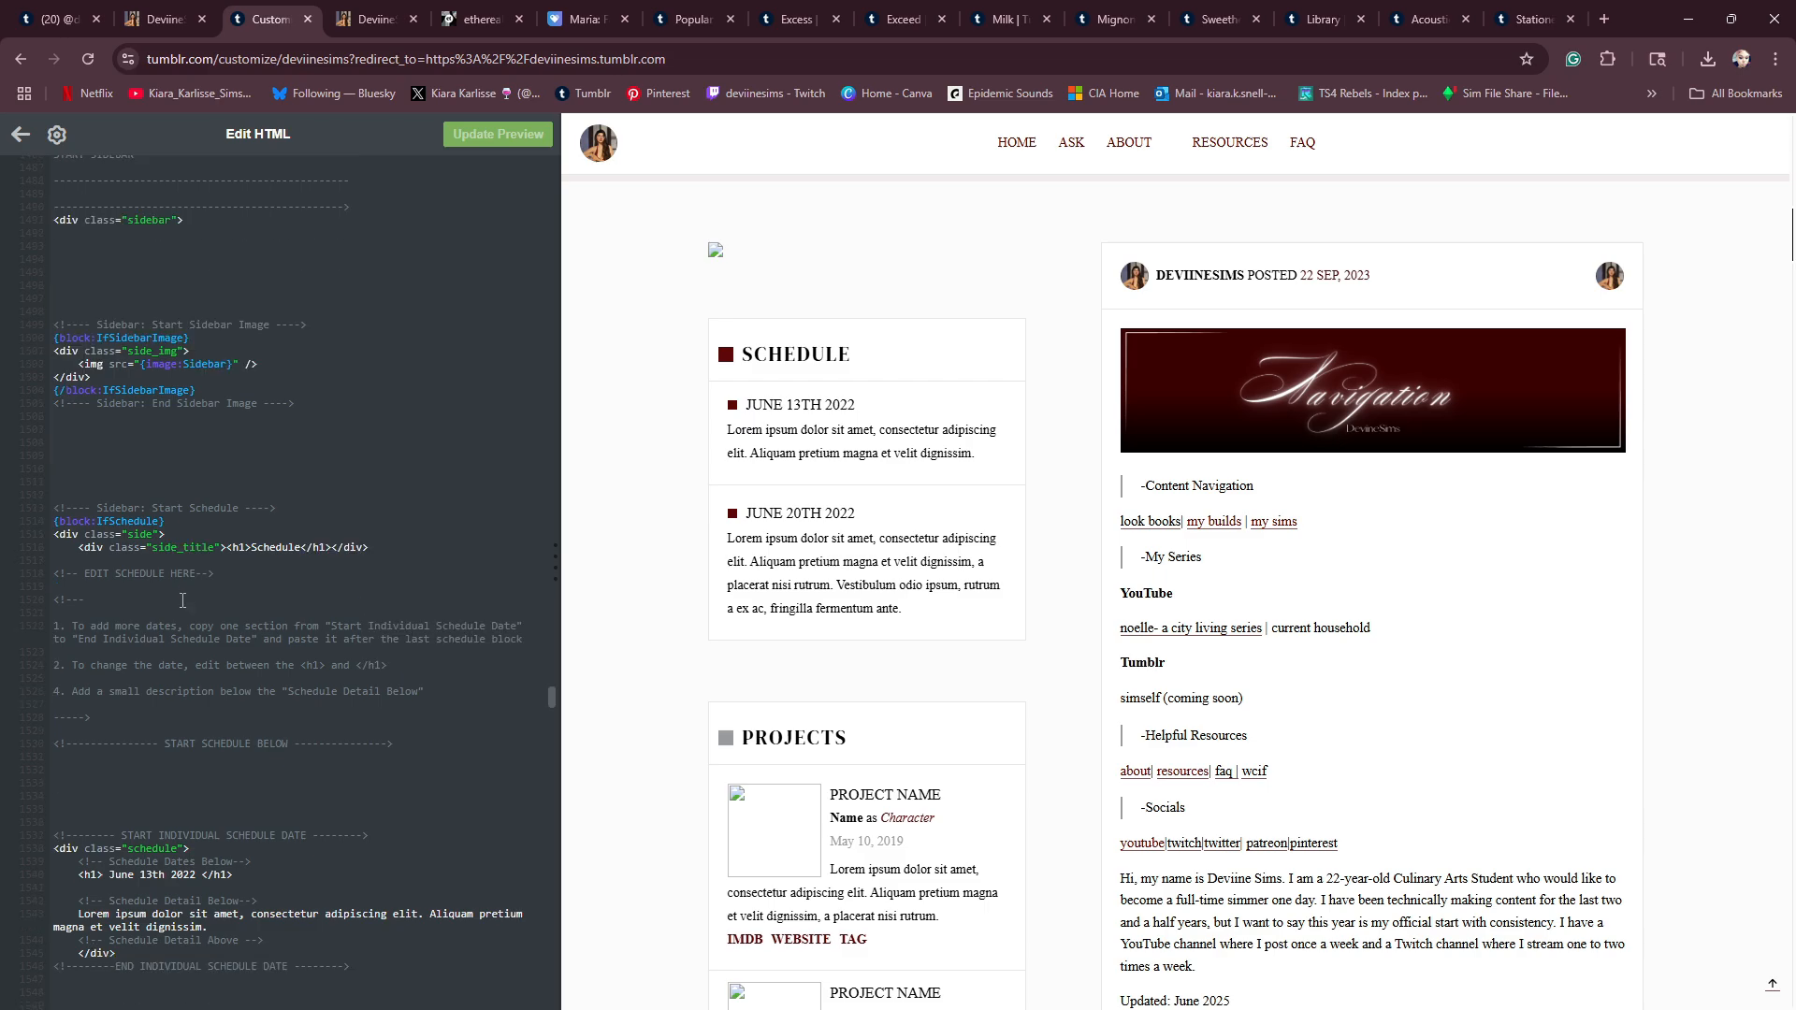
scroll(169, 570, down, 1)
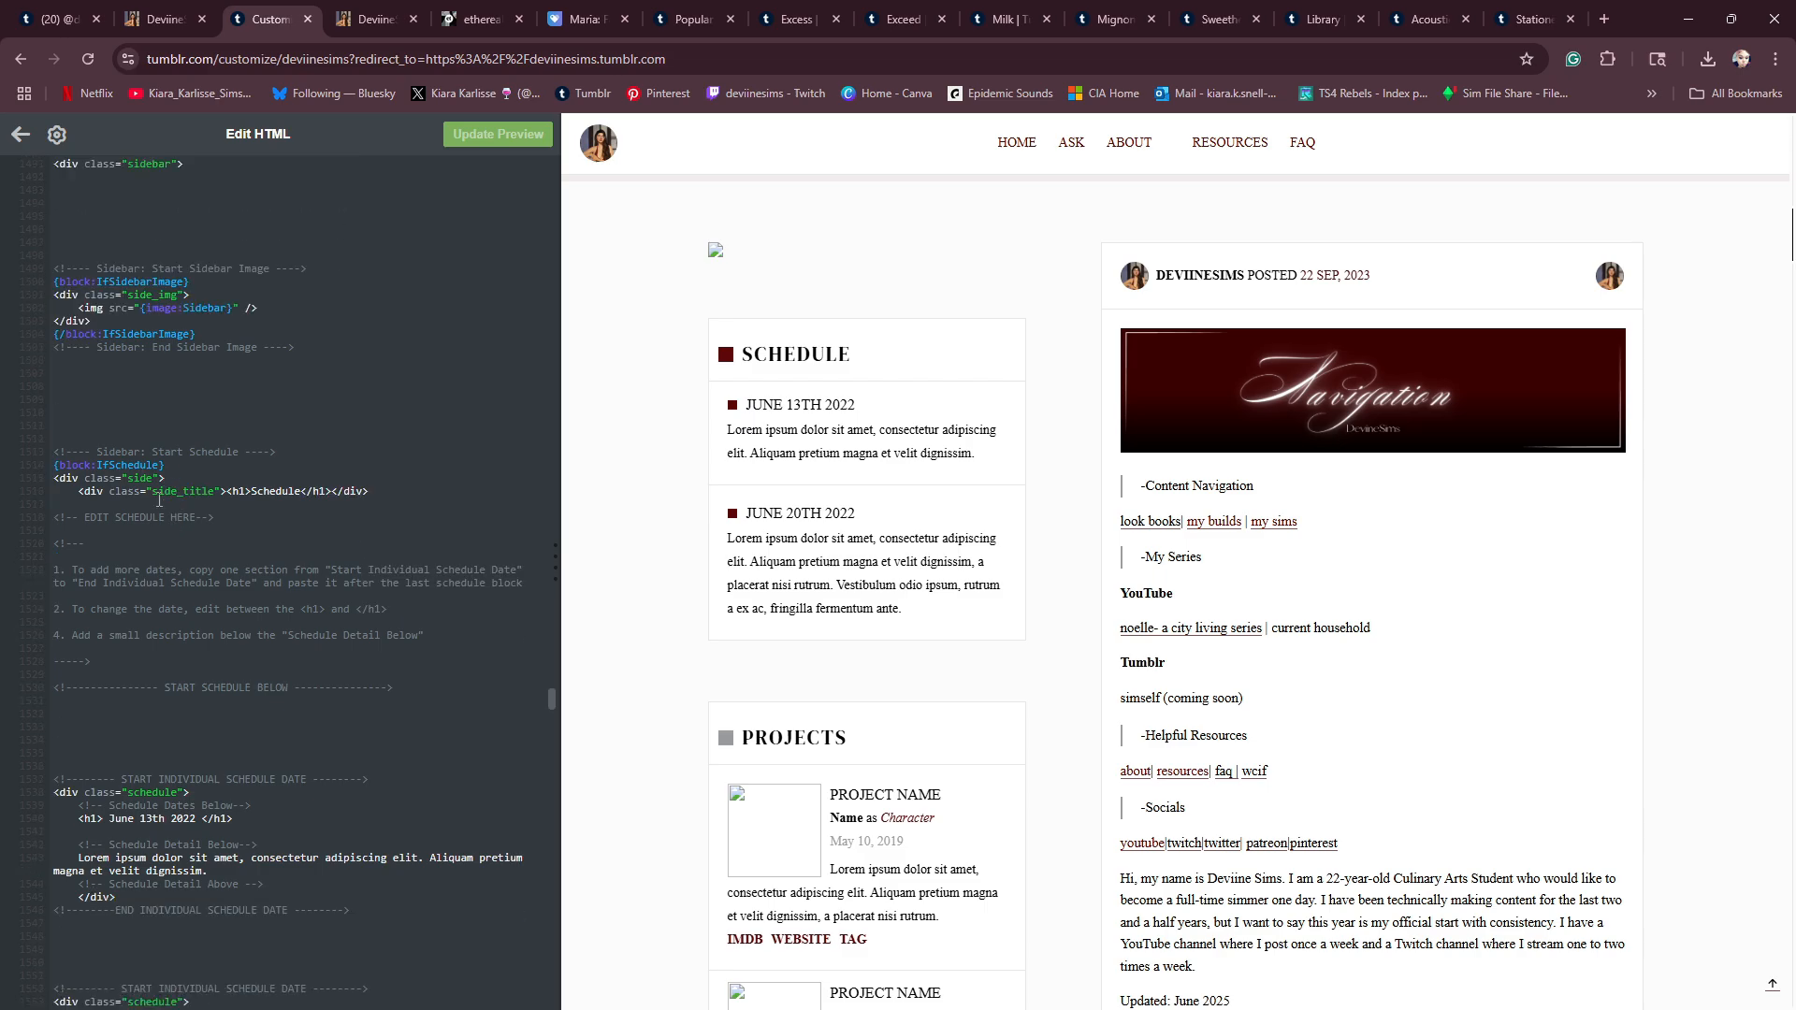
scroll(149, 519, down, 1)
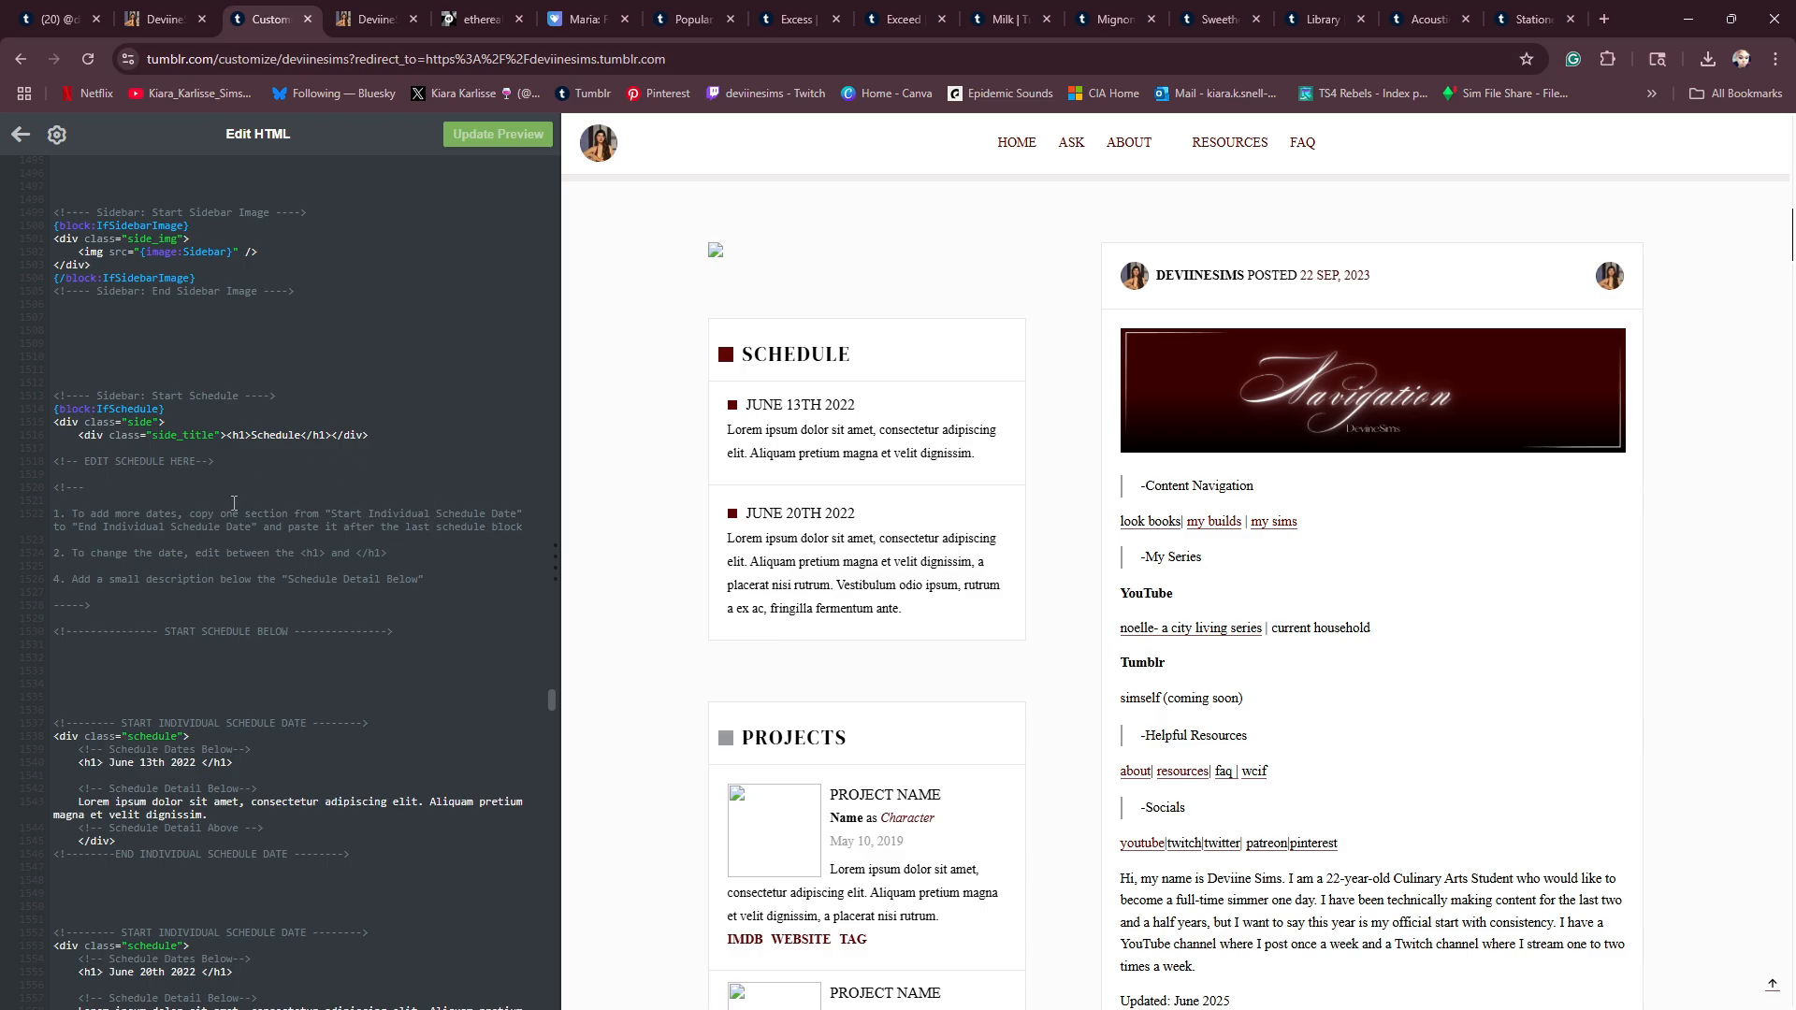
scroll(221, 536, down, 3)
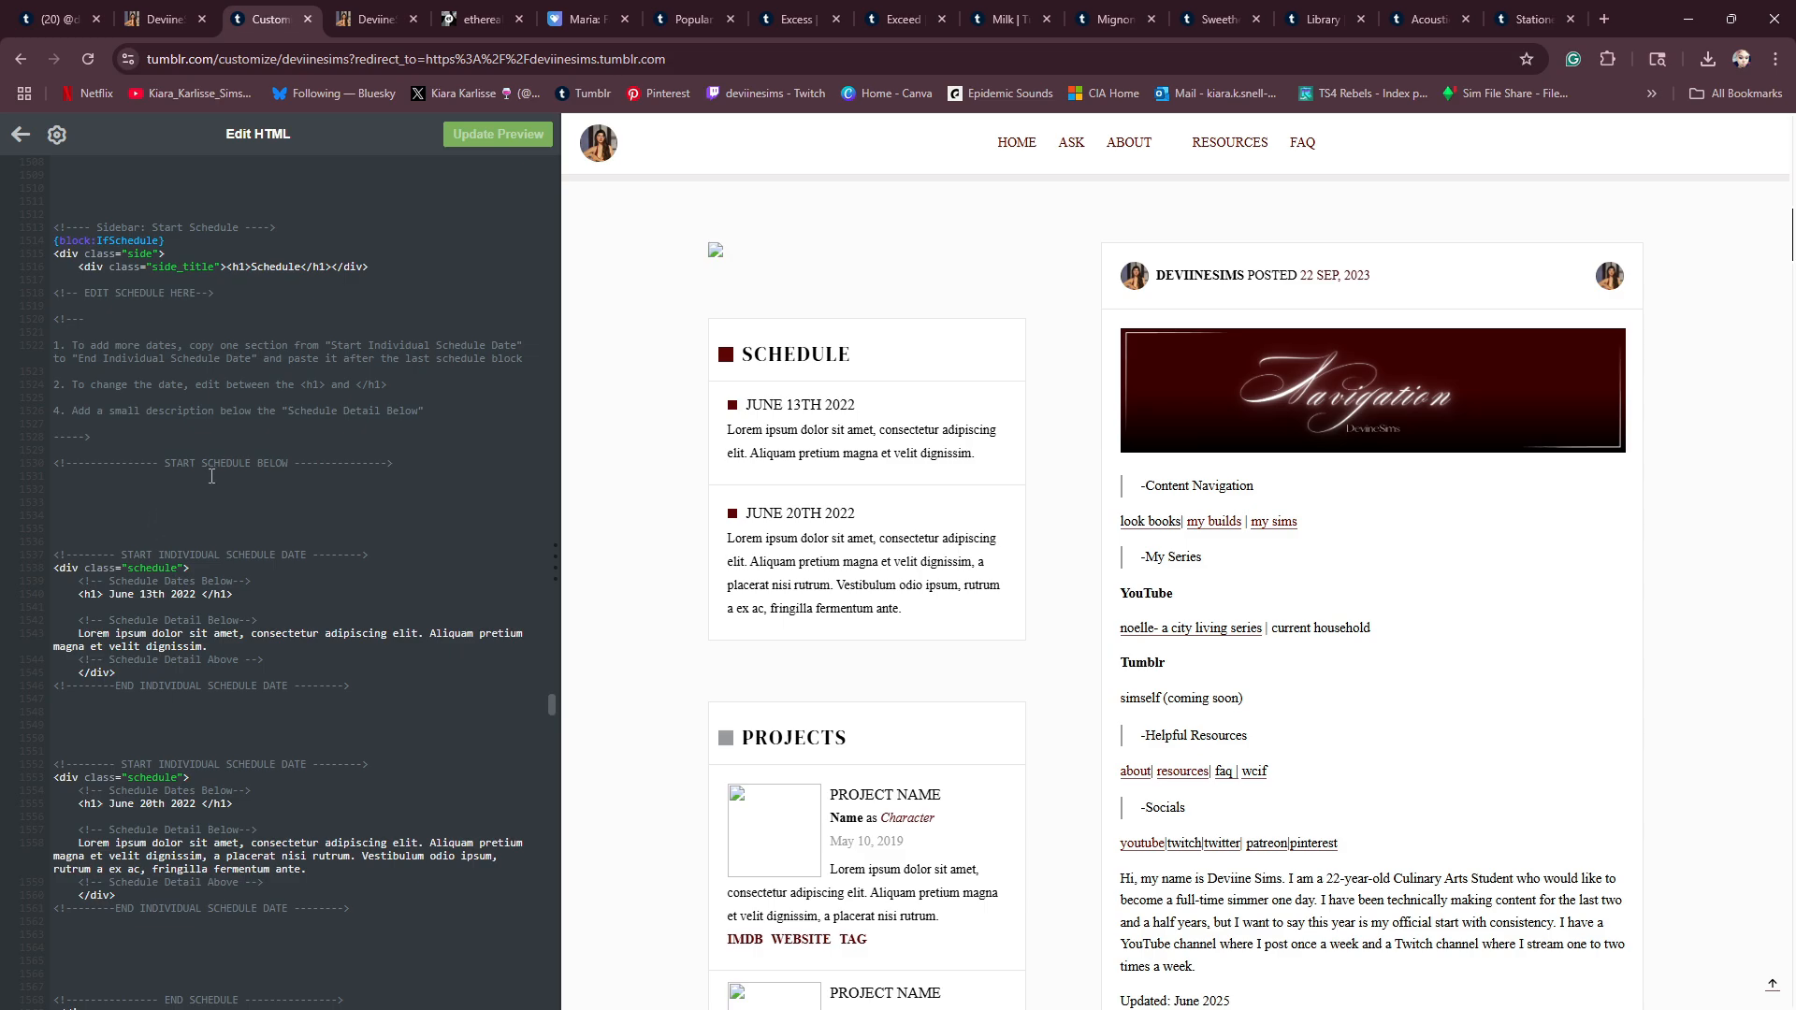
scroll(200, 536, down, 2)
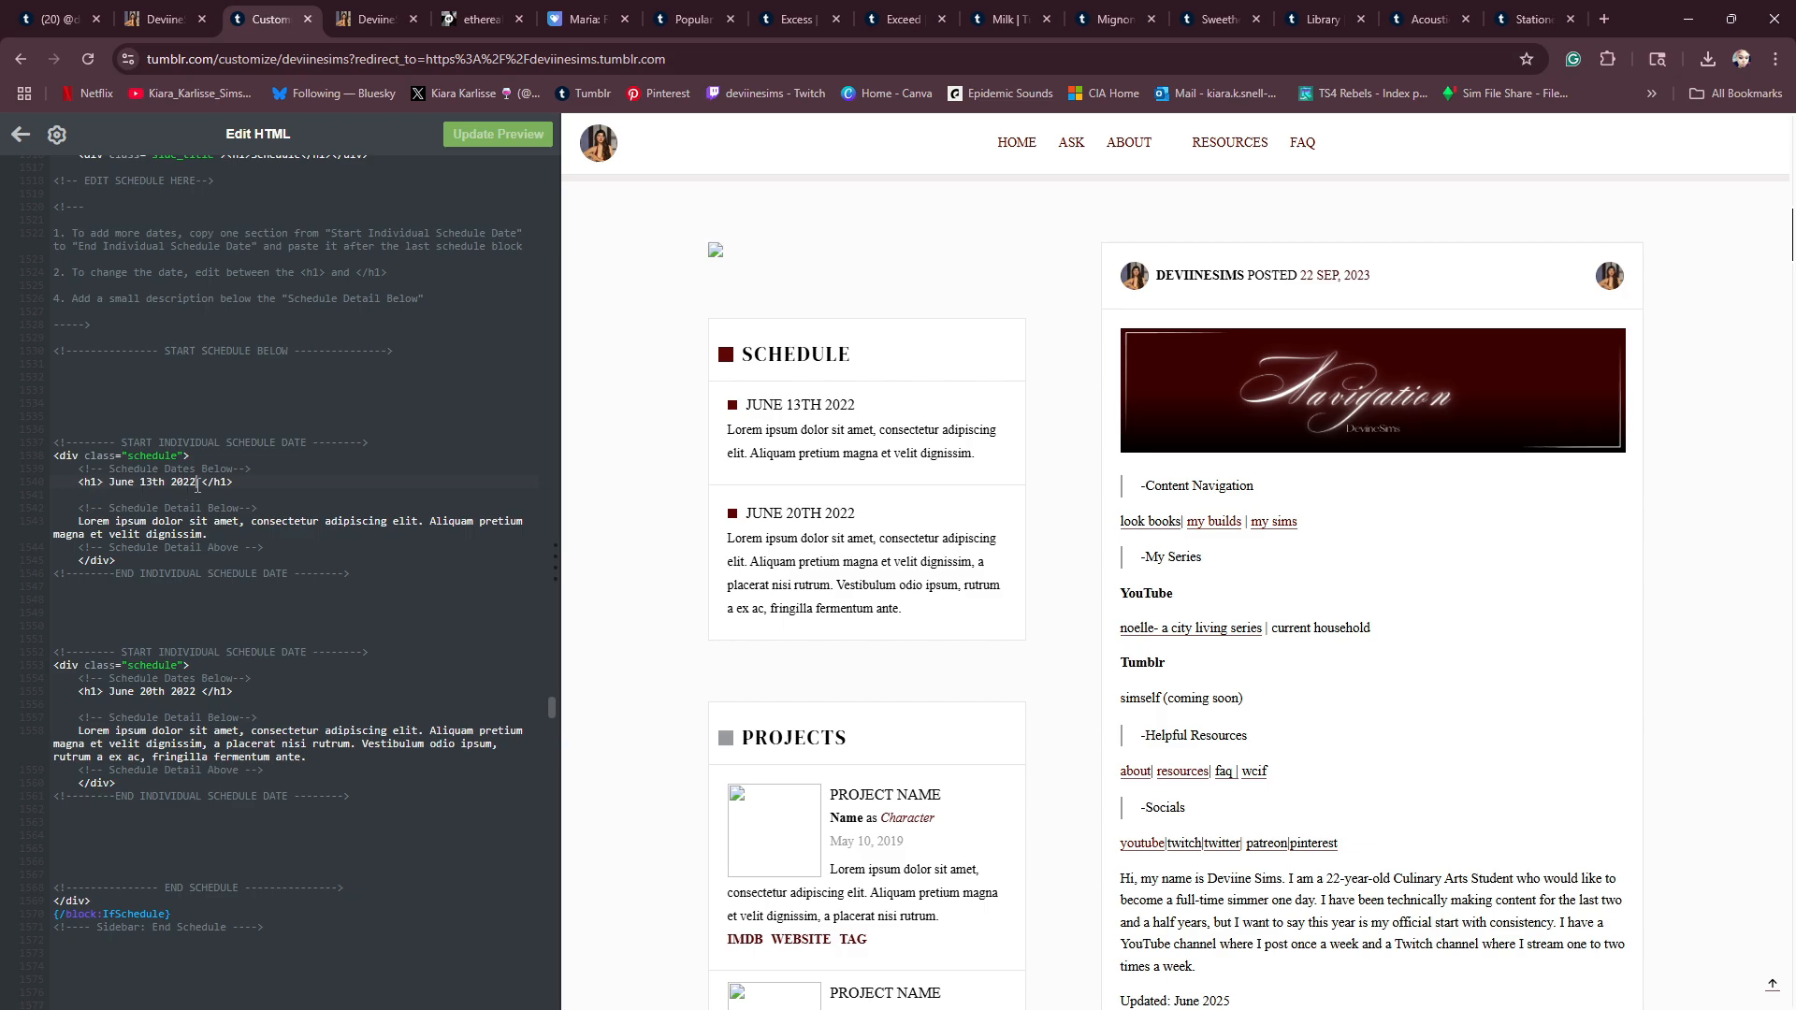
- Retitle the first schedule entry YouTube and replace its placeholder details with "Saturday- 2pm CST" and "Bonus Content- Wednesday"
key(BackSpace)
key(BackSpace)
key(BackSpace)
key(BackSpace)
key(BackSpace)
key(BackSpace)
key(BackSpace)
key(BackSpace)
key(BackSpace)
key(BackSpace)
key(BackSpace)
key(BackSpace)
key(BackSpace)
key(BackSpace)
text(YouTube)
drag(207, 534, 76, 521)
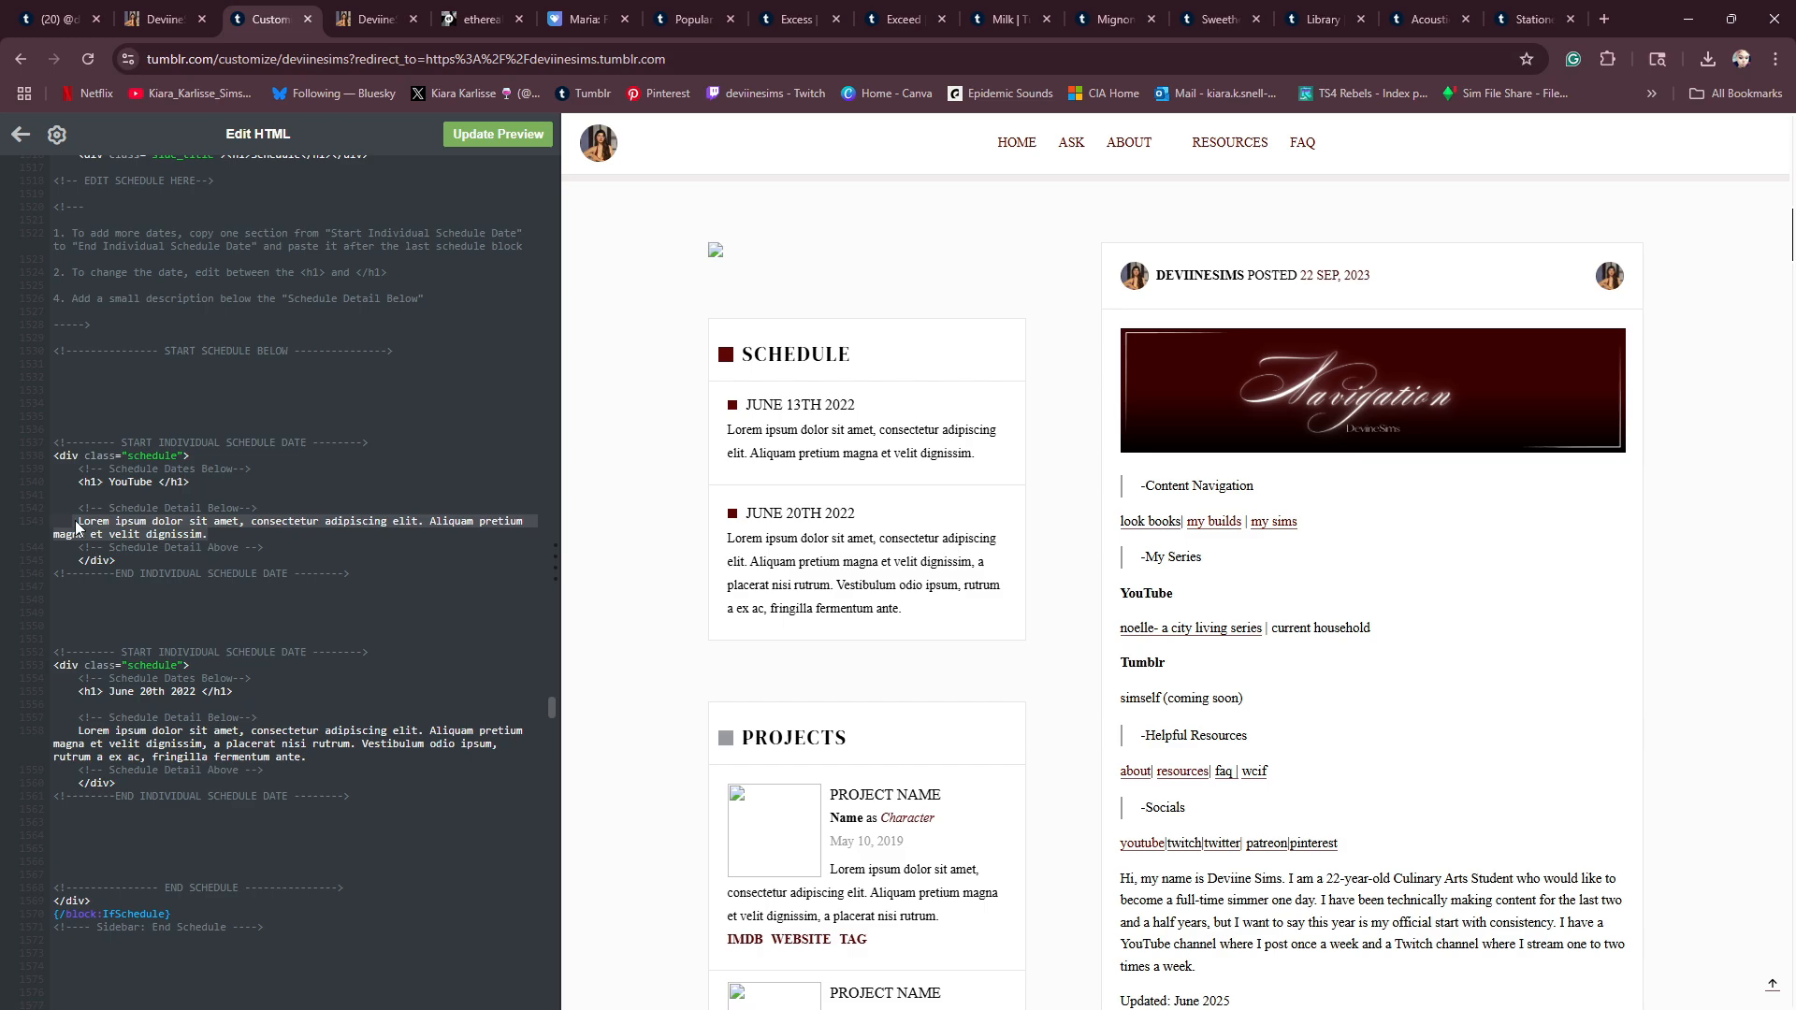
key(BackSpace)
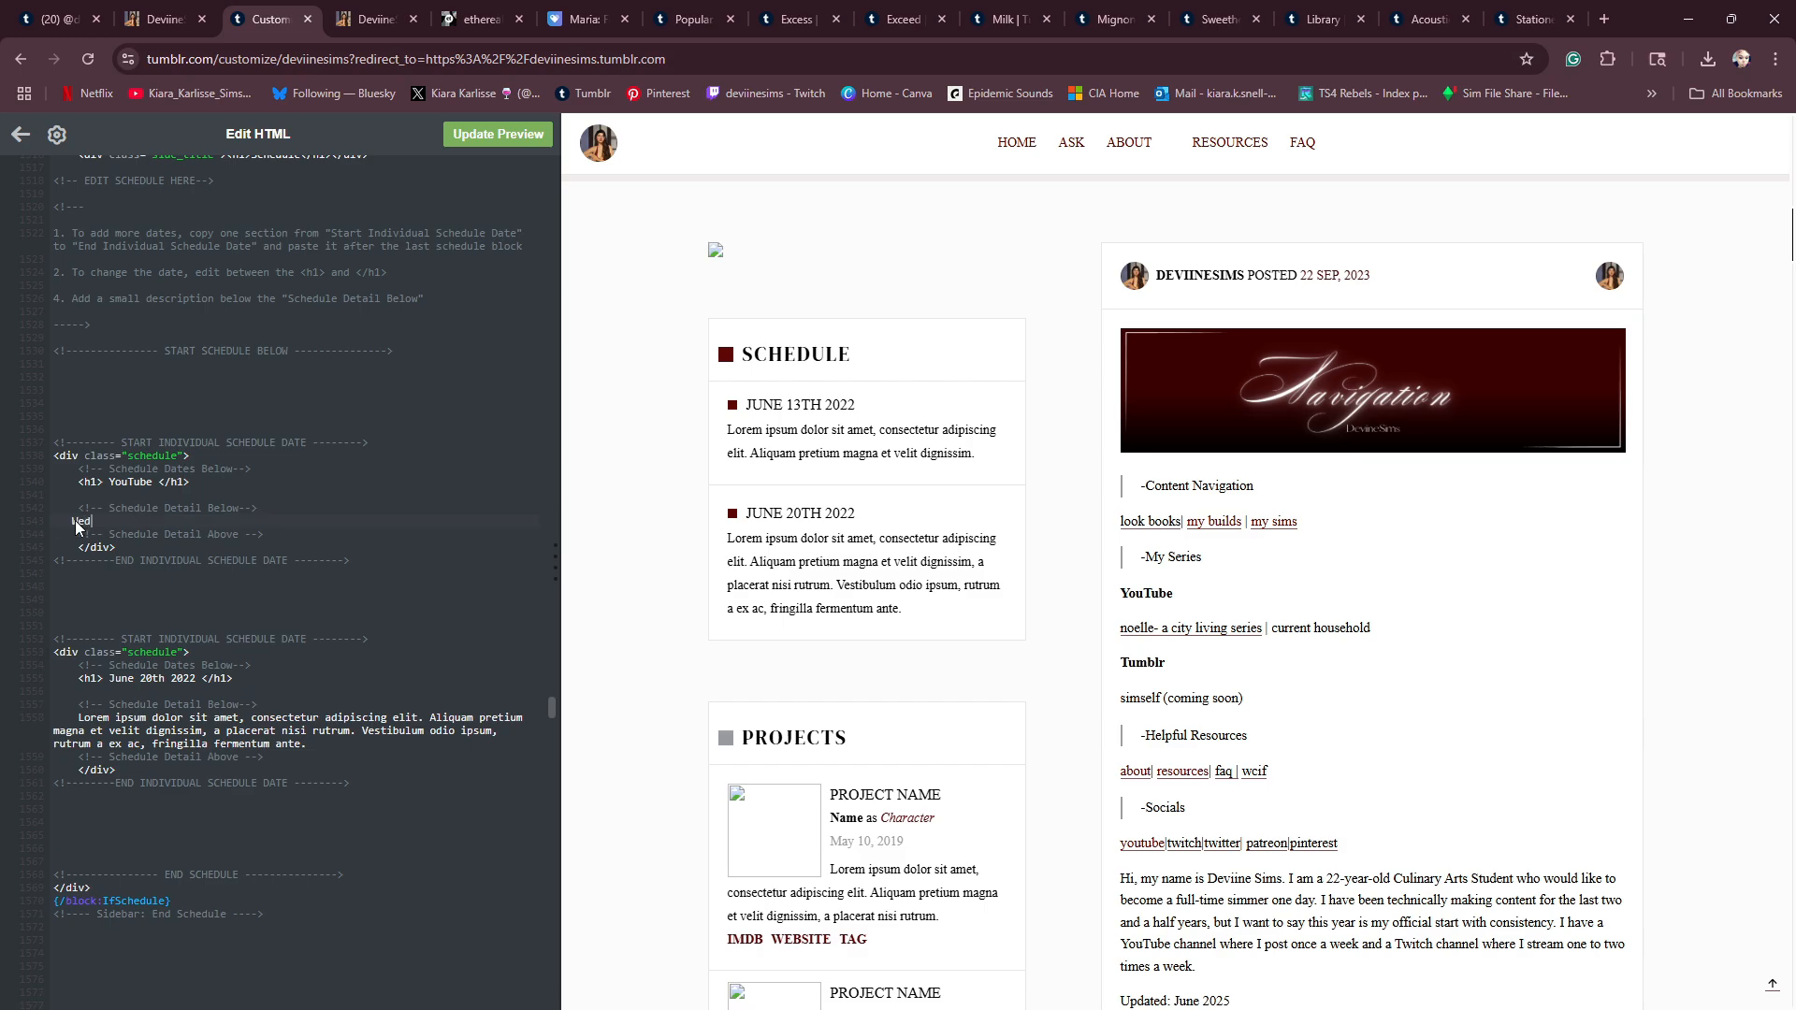
text(Wedneseday)
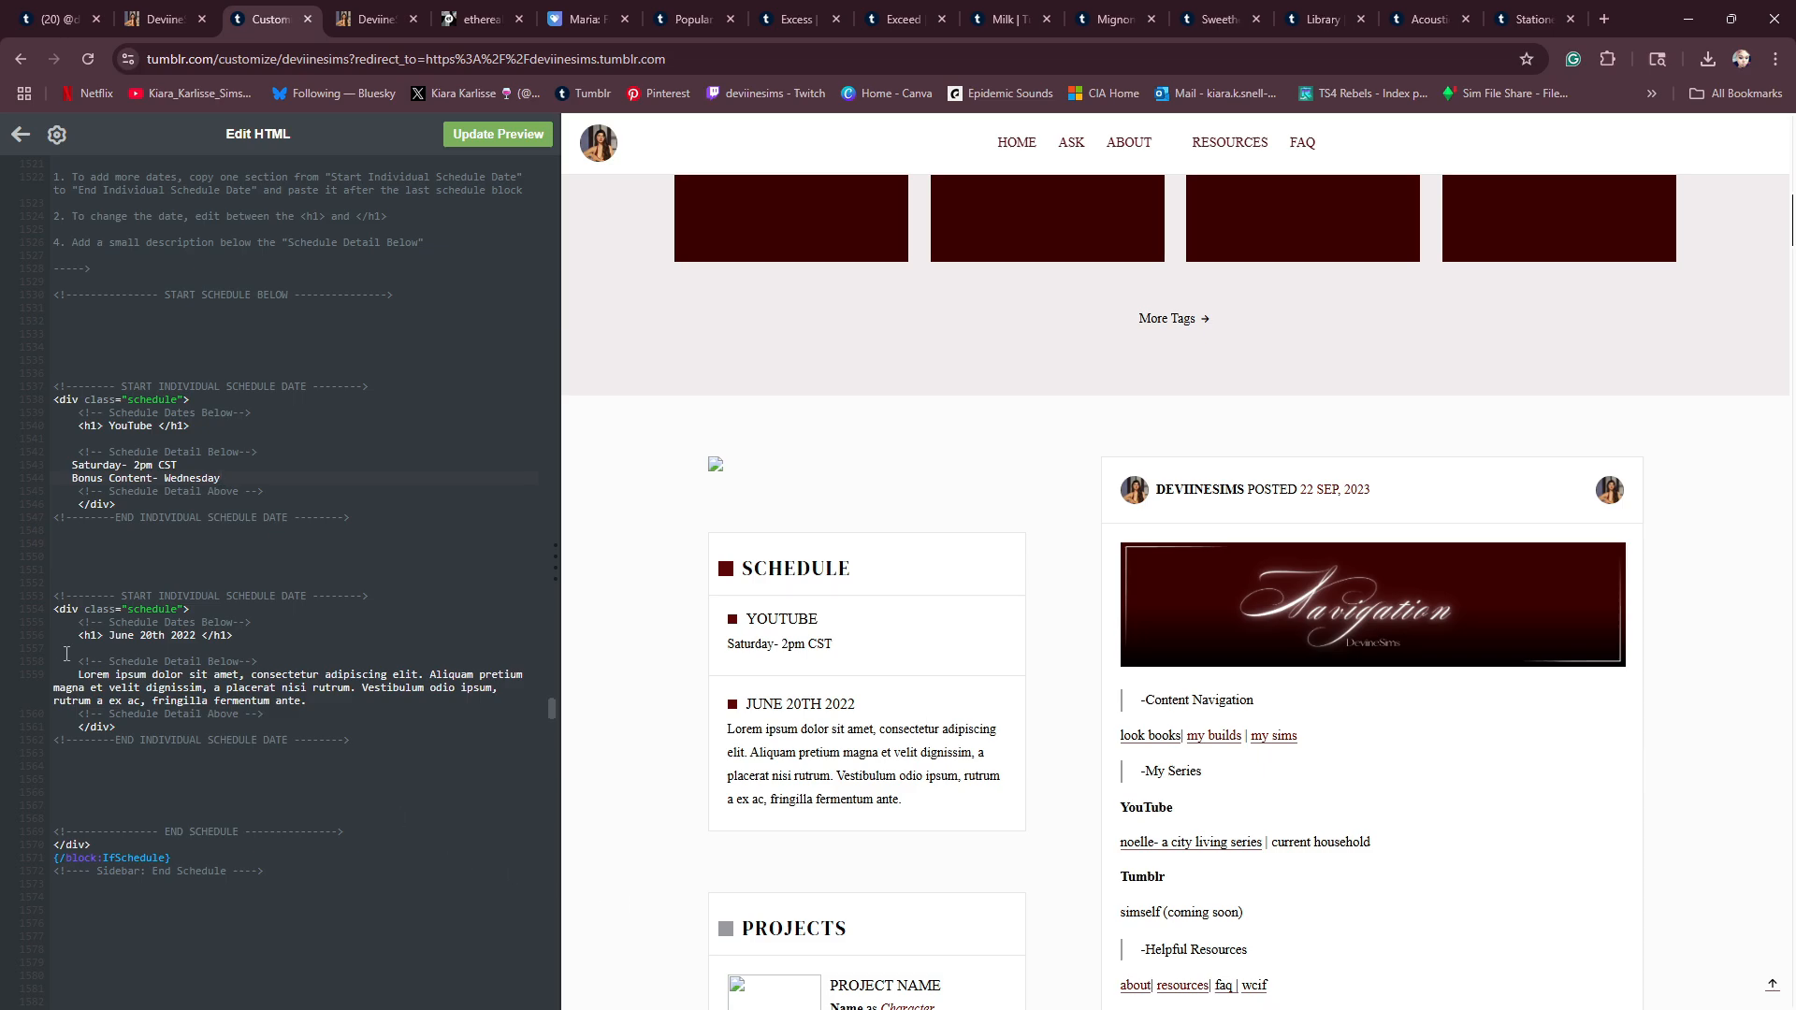
- Copy the whole code block of the second individual schedule entry, June 20th 2022
drag(57, 597, 371, 759)
right_click(272, 648)
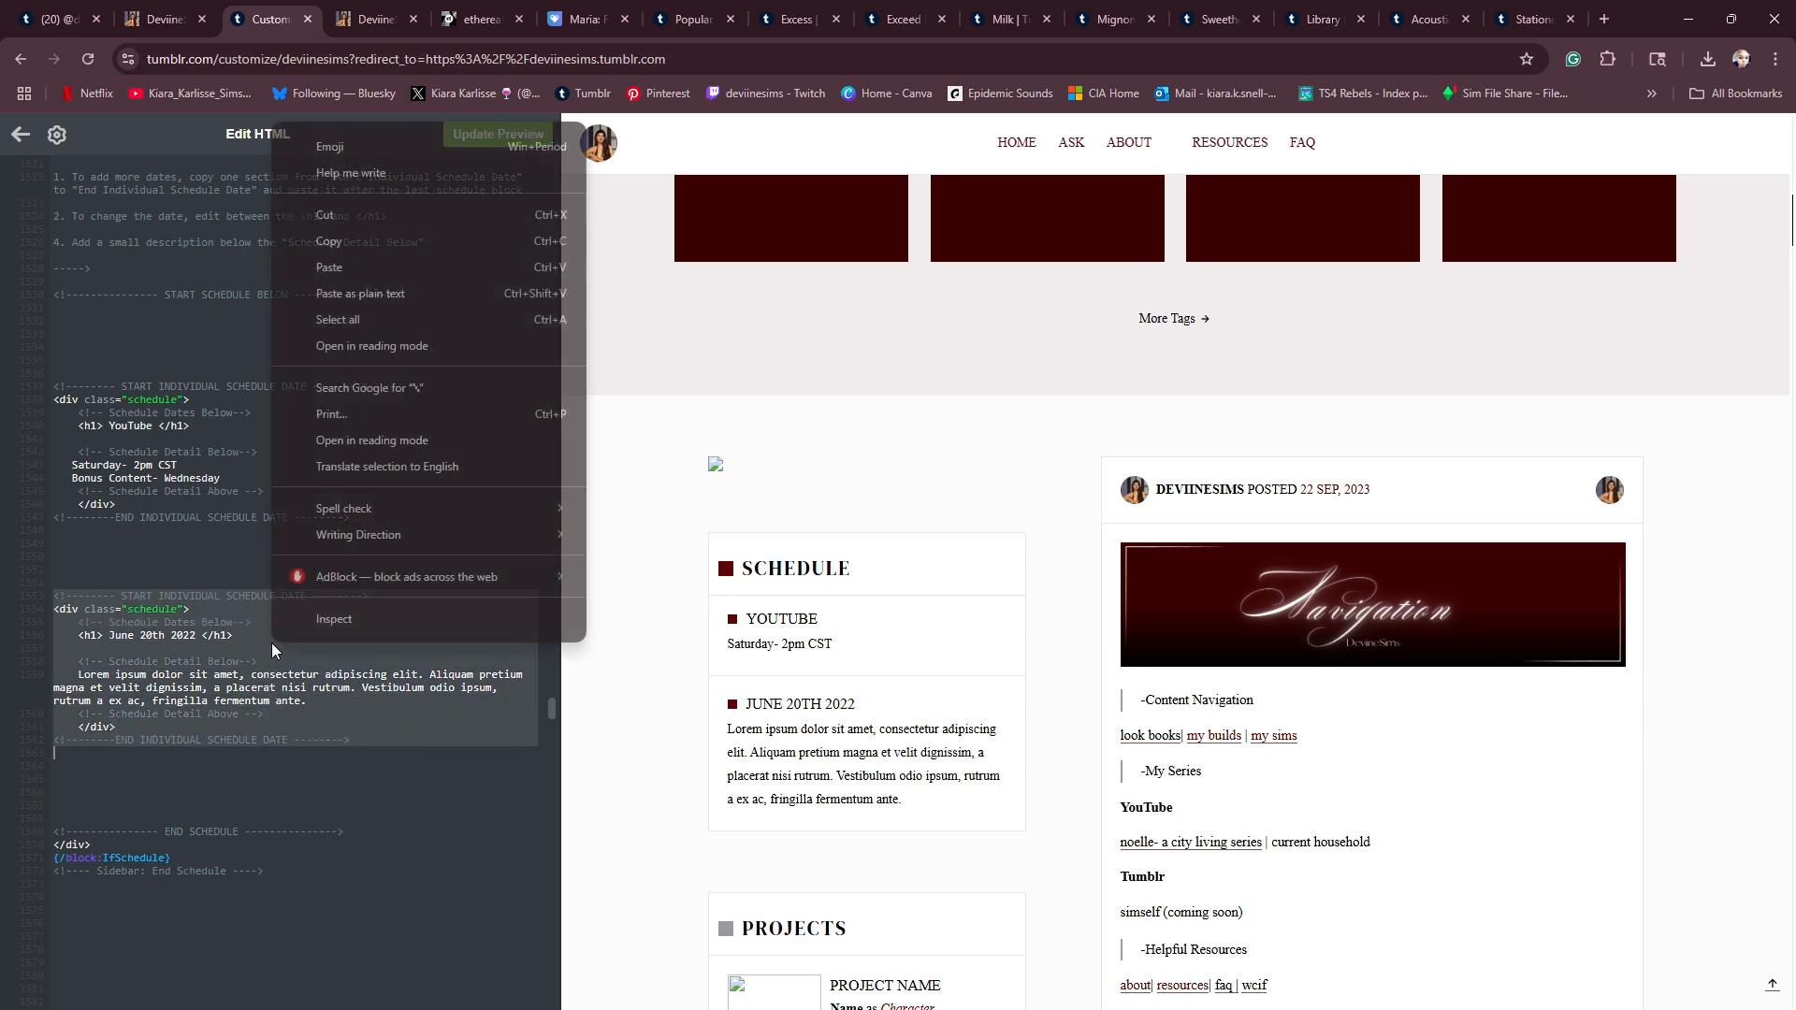
click(329, 243)
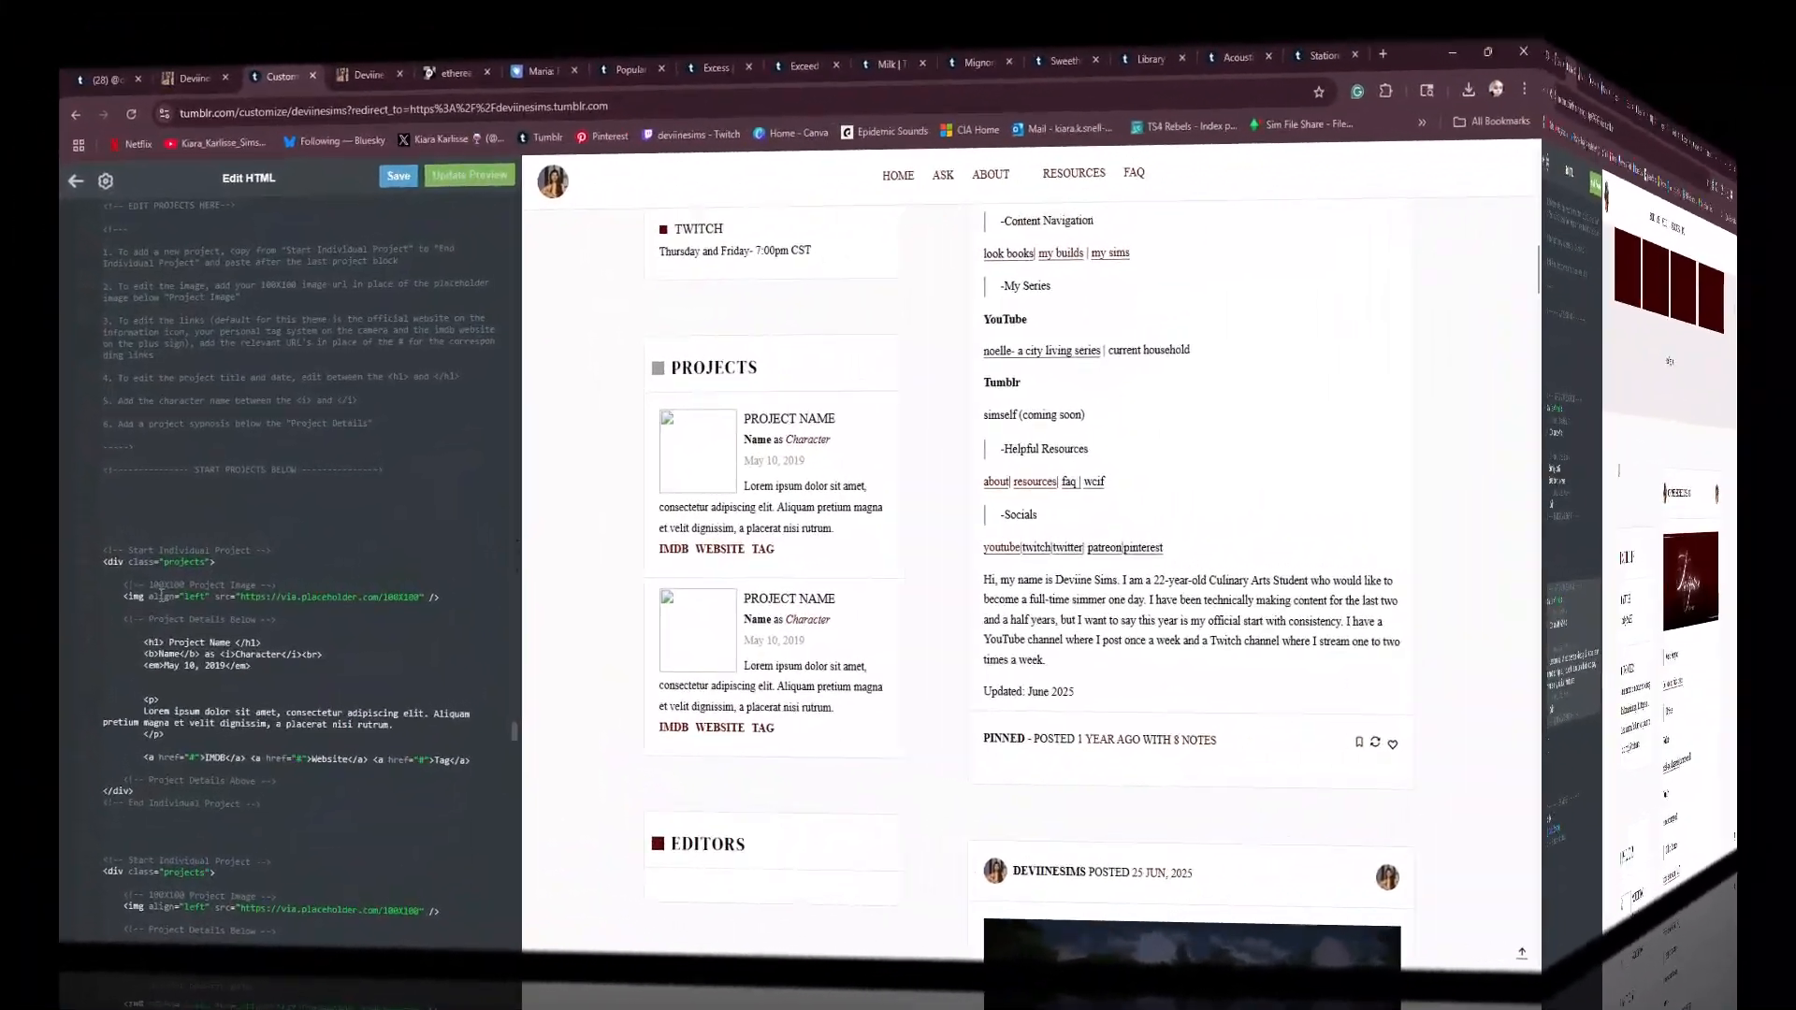
- Examine the sidebar Projects section's code and its editing instructions for the project image, links and details
scroll(161, 592, down, 1)
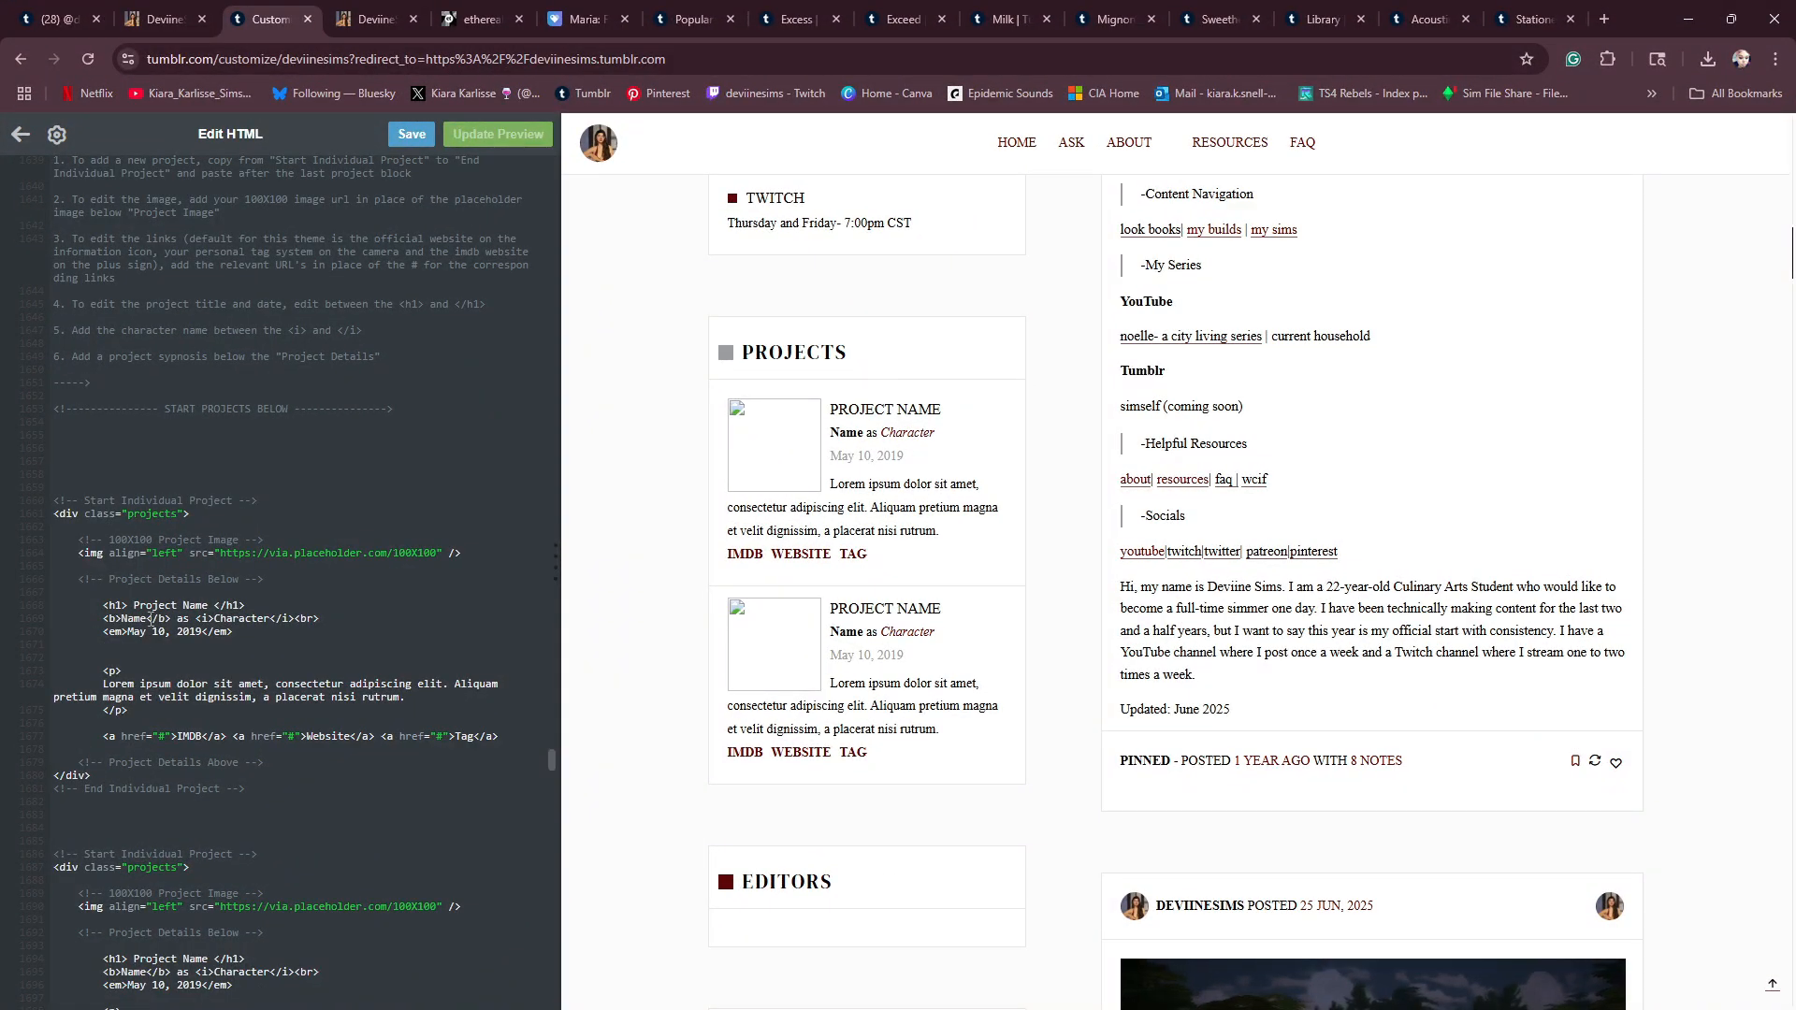
scroll(187, 374, up, 2)
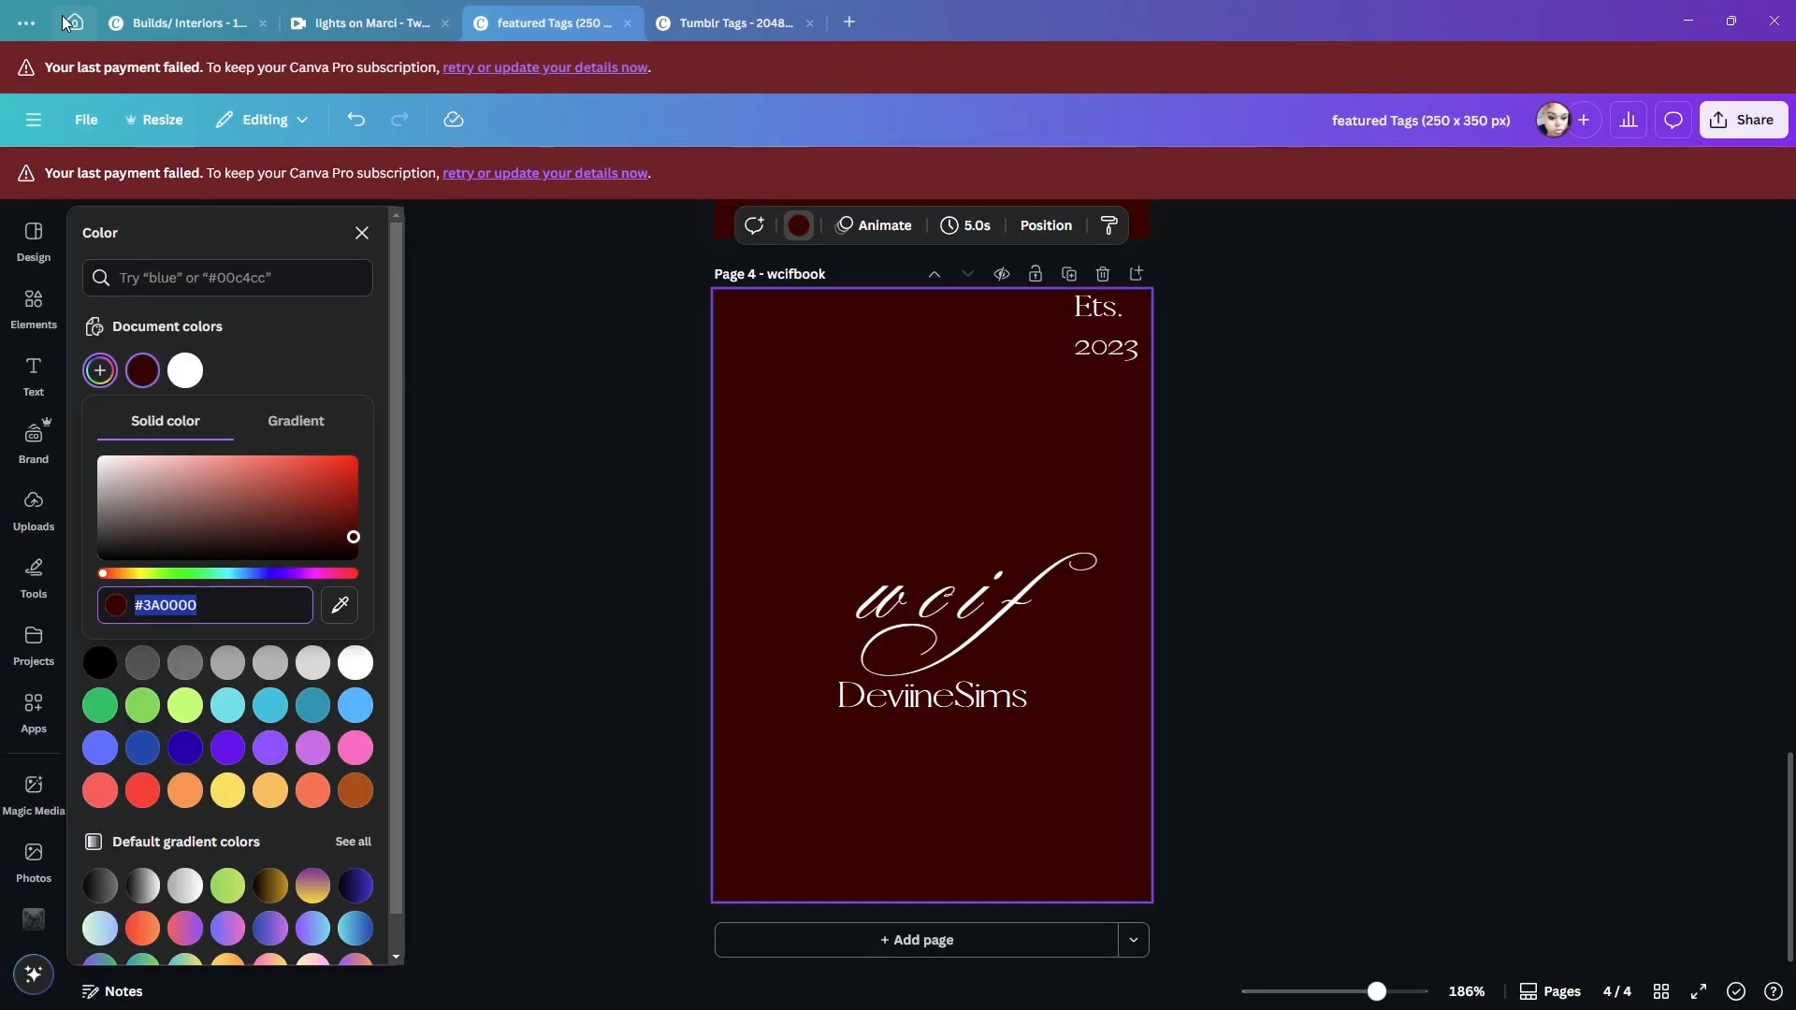
click(67, 20)
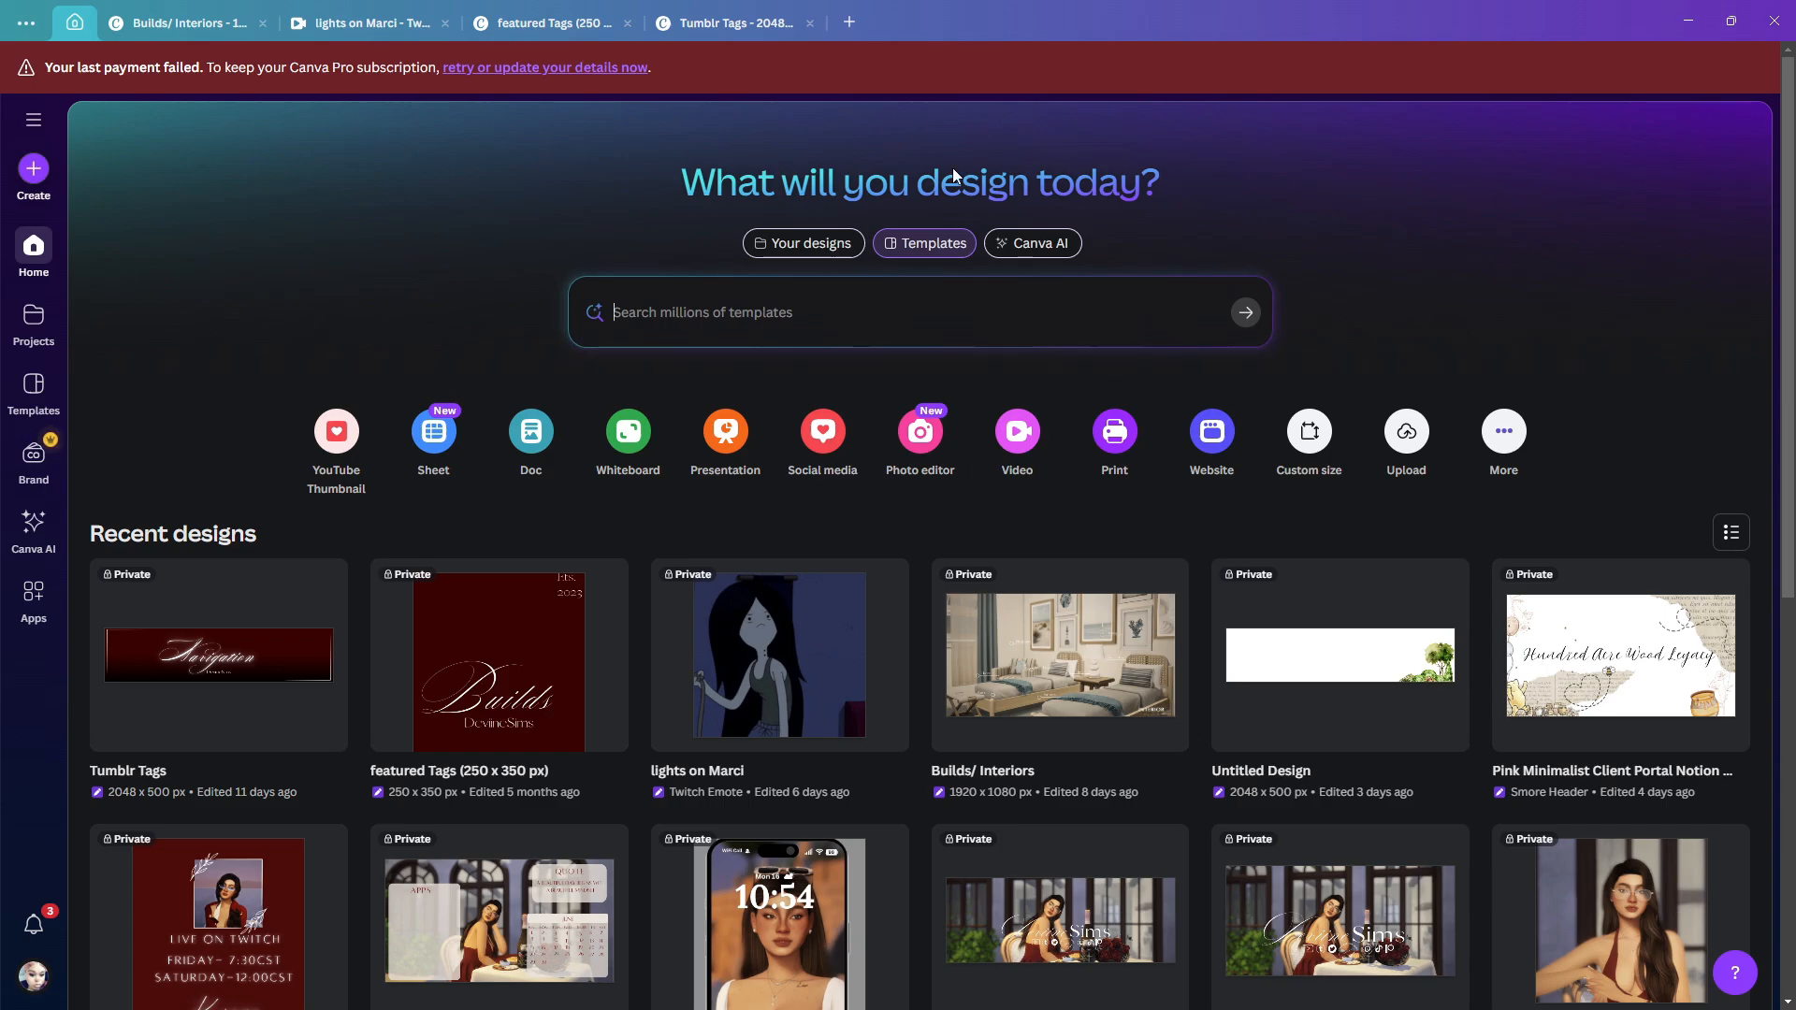
text(noelle)
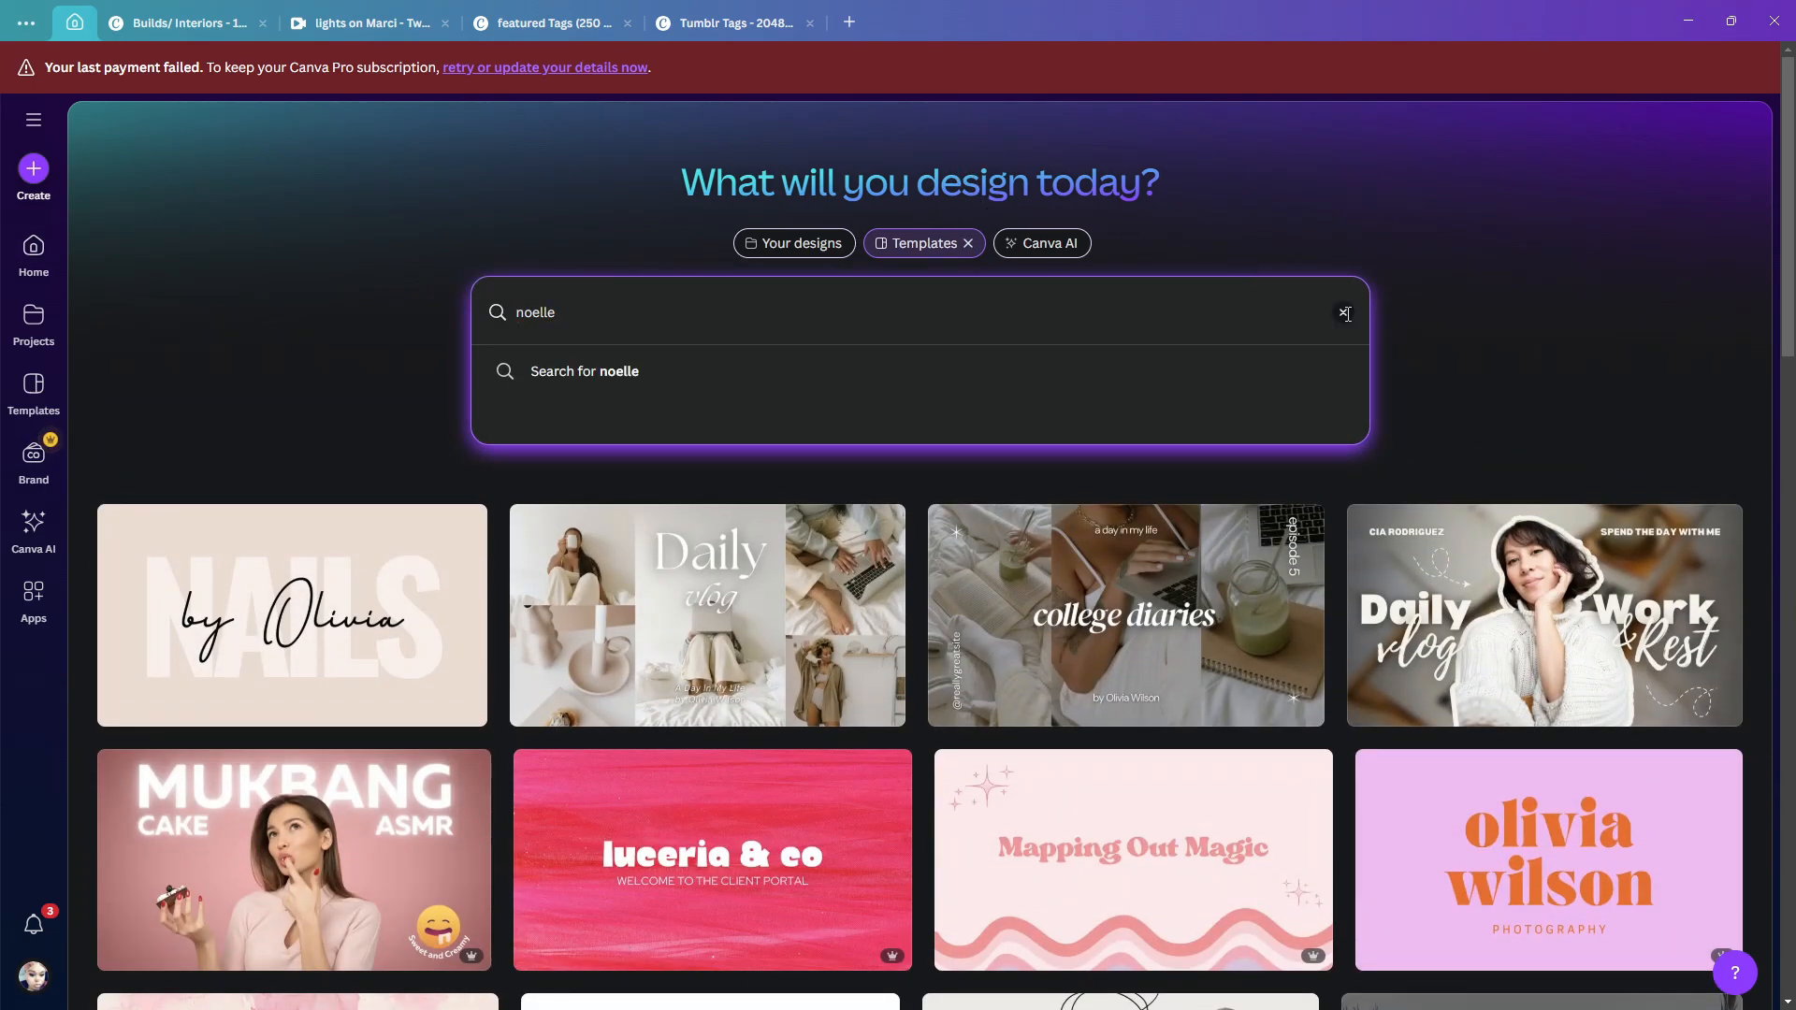
click(1344, 312)
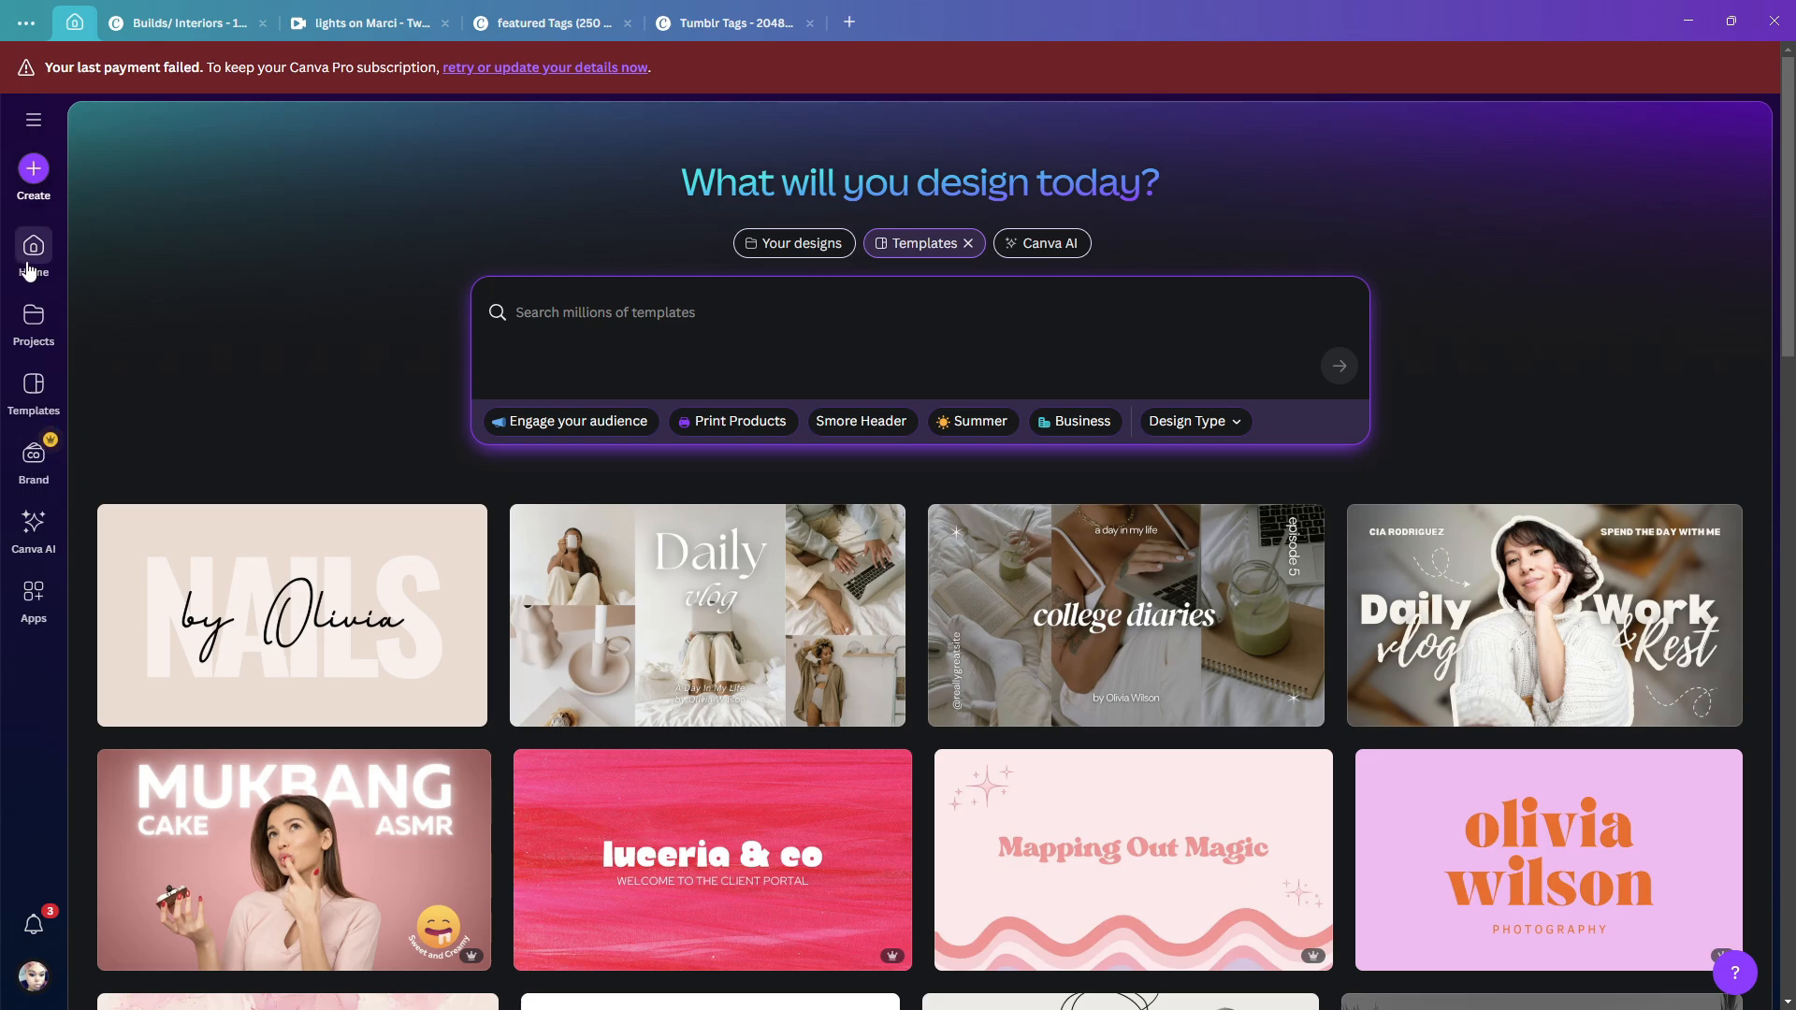
- Create a new custom-size Canva design of 100 × 100 px using the suggested Microsoft Teams Tile format
click(34, 169)
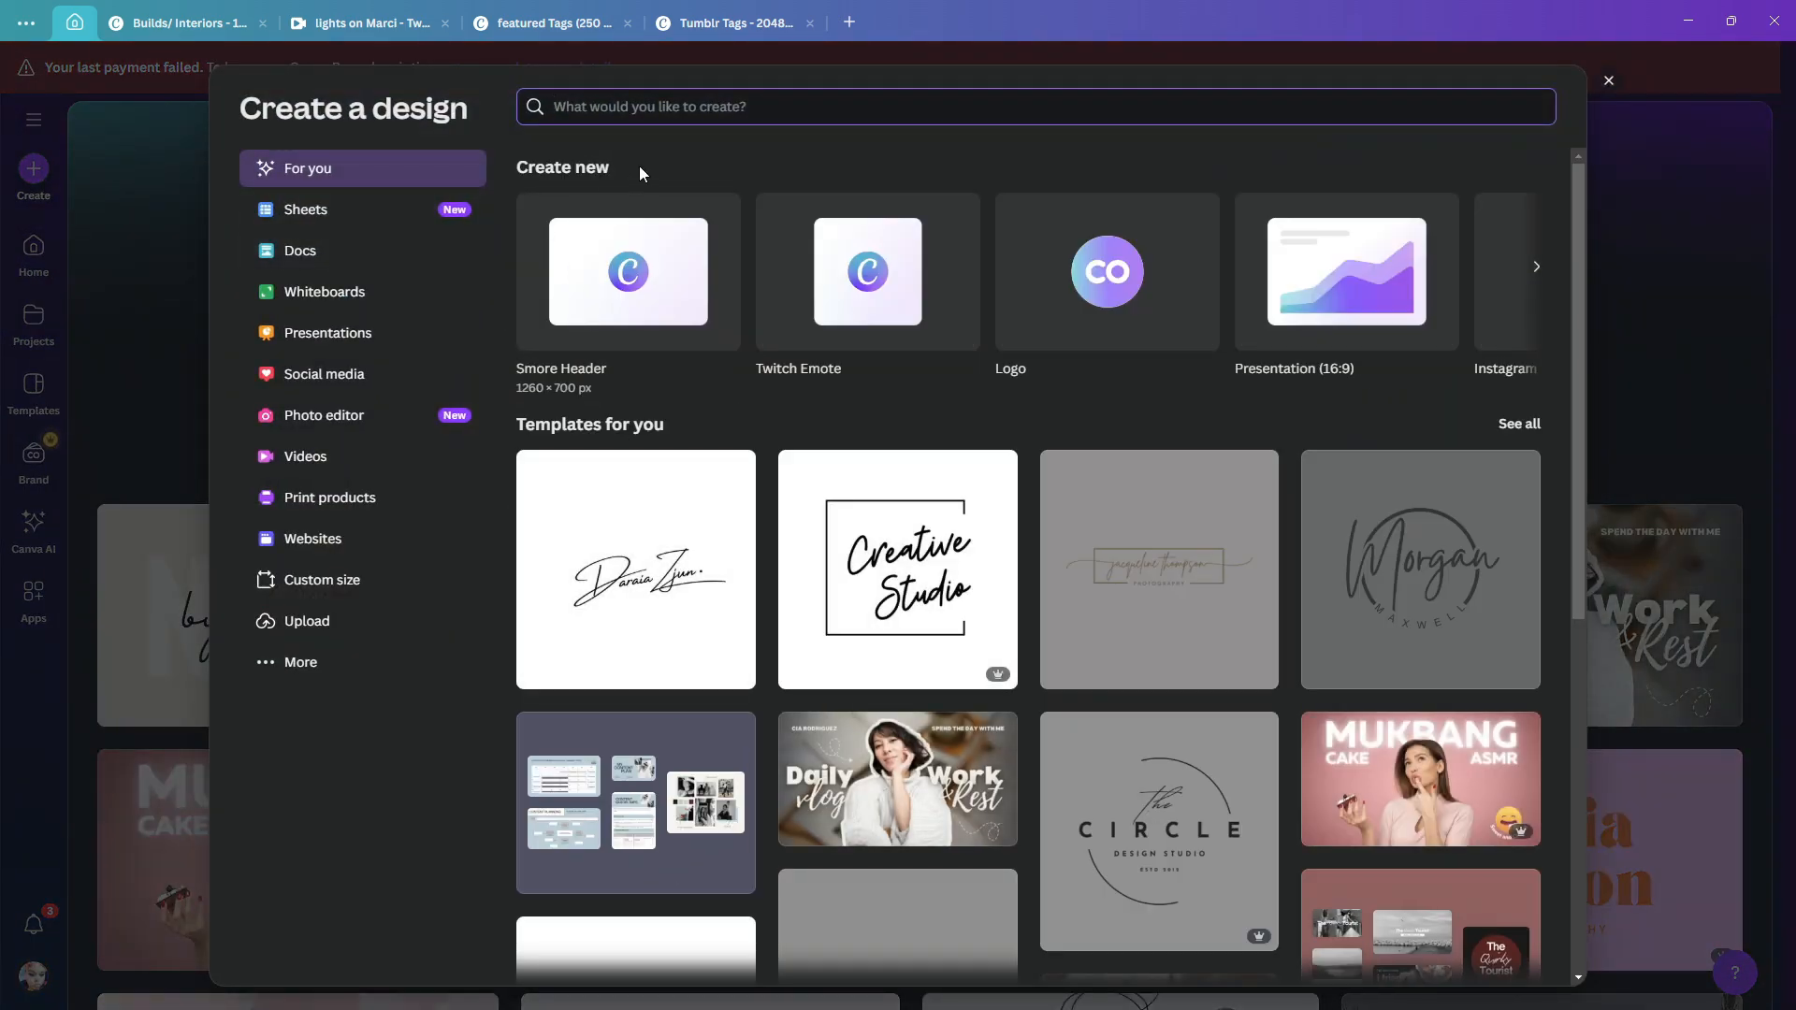
click(280, 580)
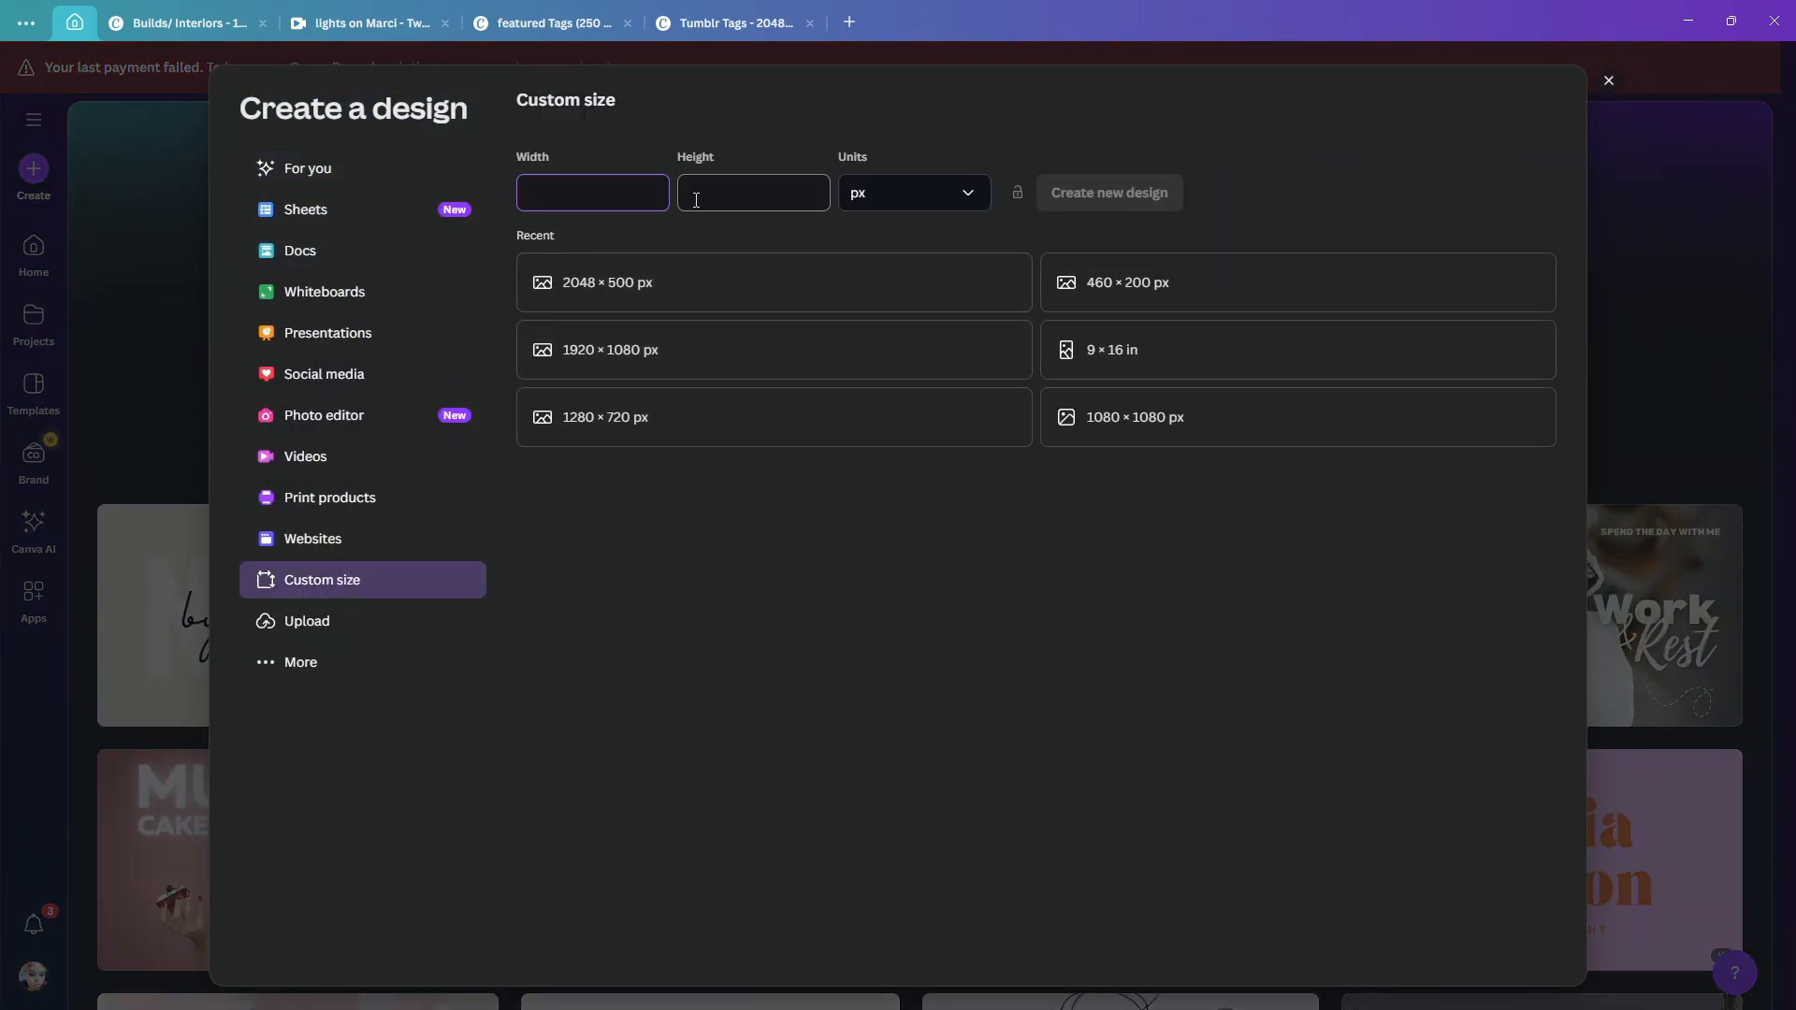
text(1001)
click(696, 199)
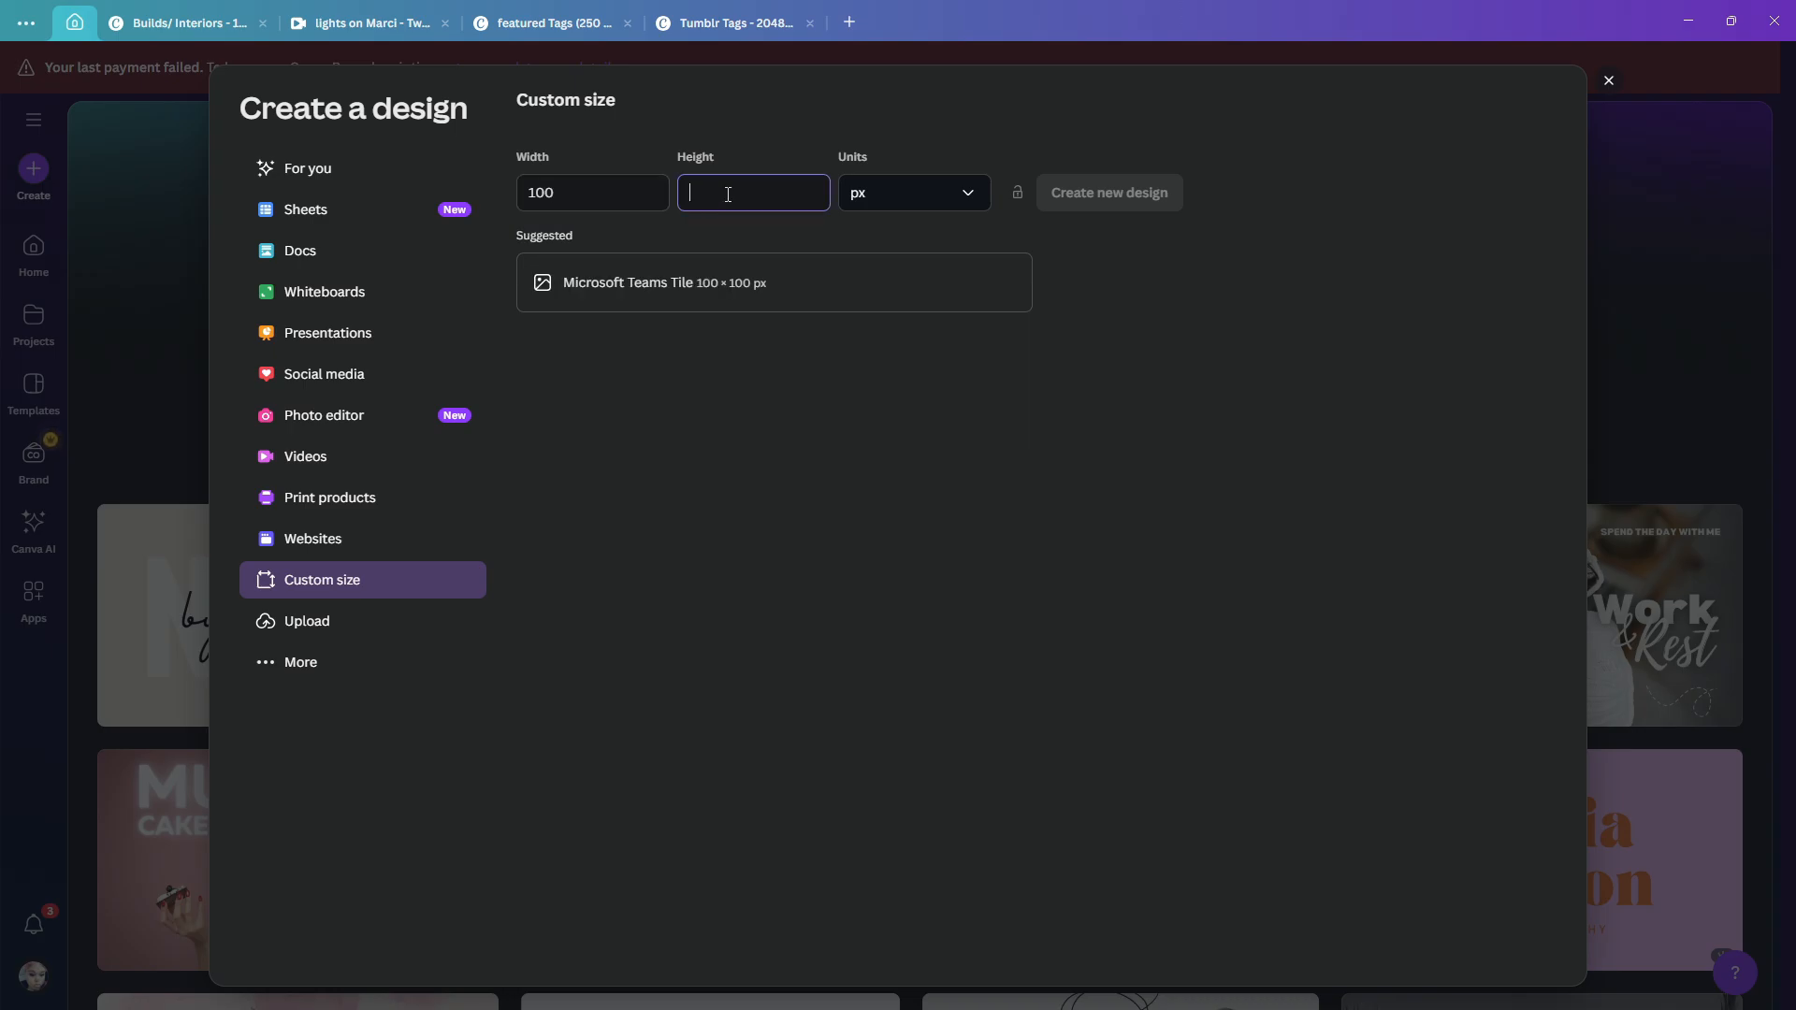
text(100)
click(777, 297)
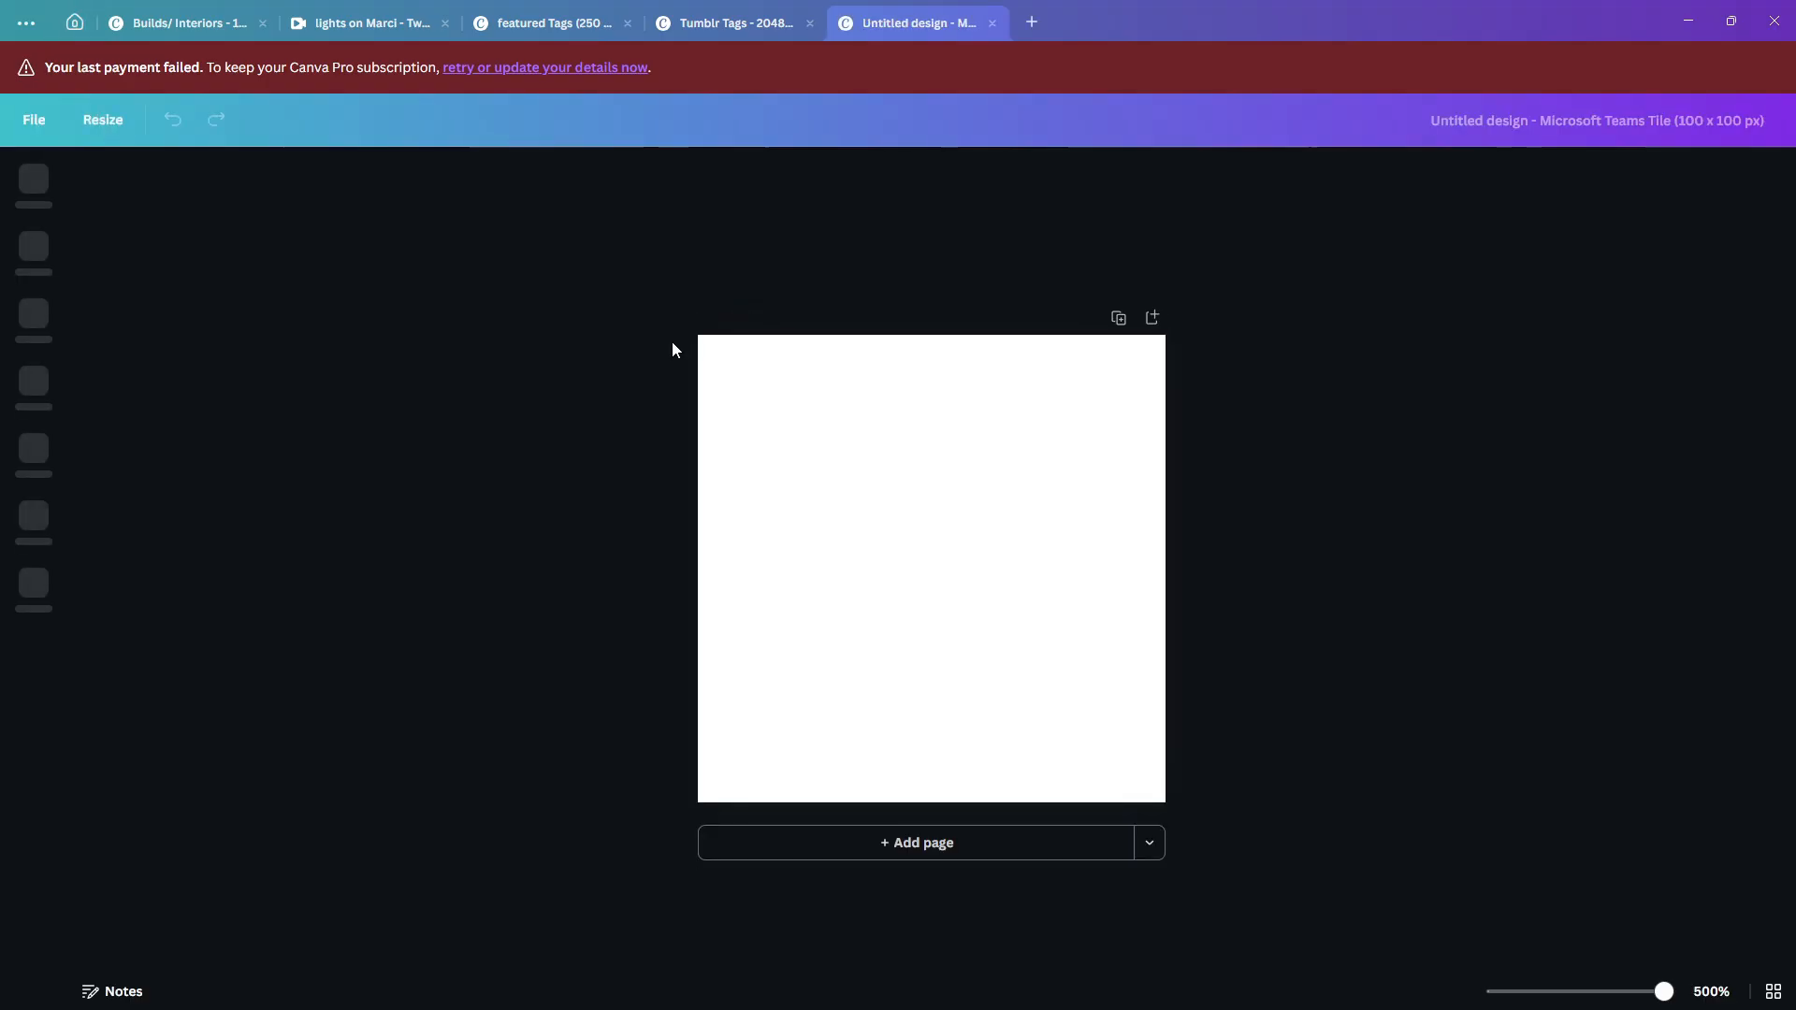
- Add the uploaded photo of the seated woman in a dark jacket and set it as the page background
click(28, 505)
scroll(261, 717, down, 15)
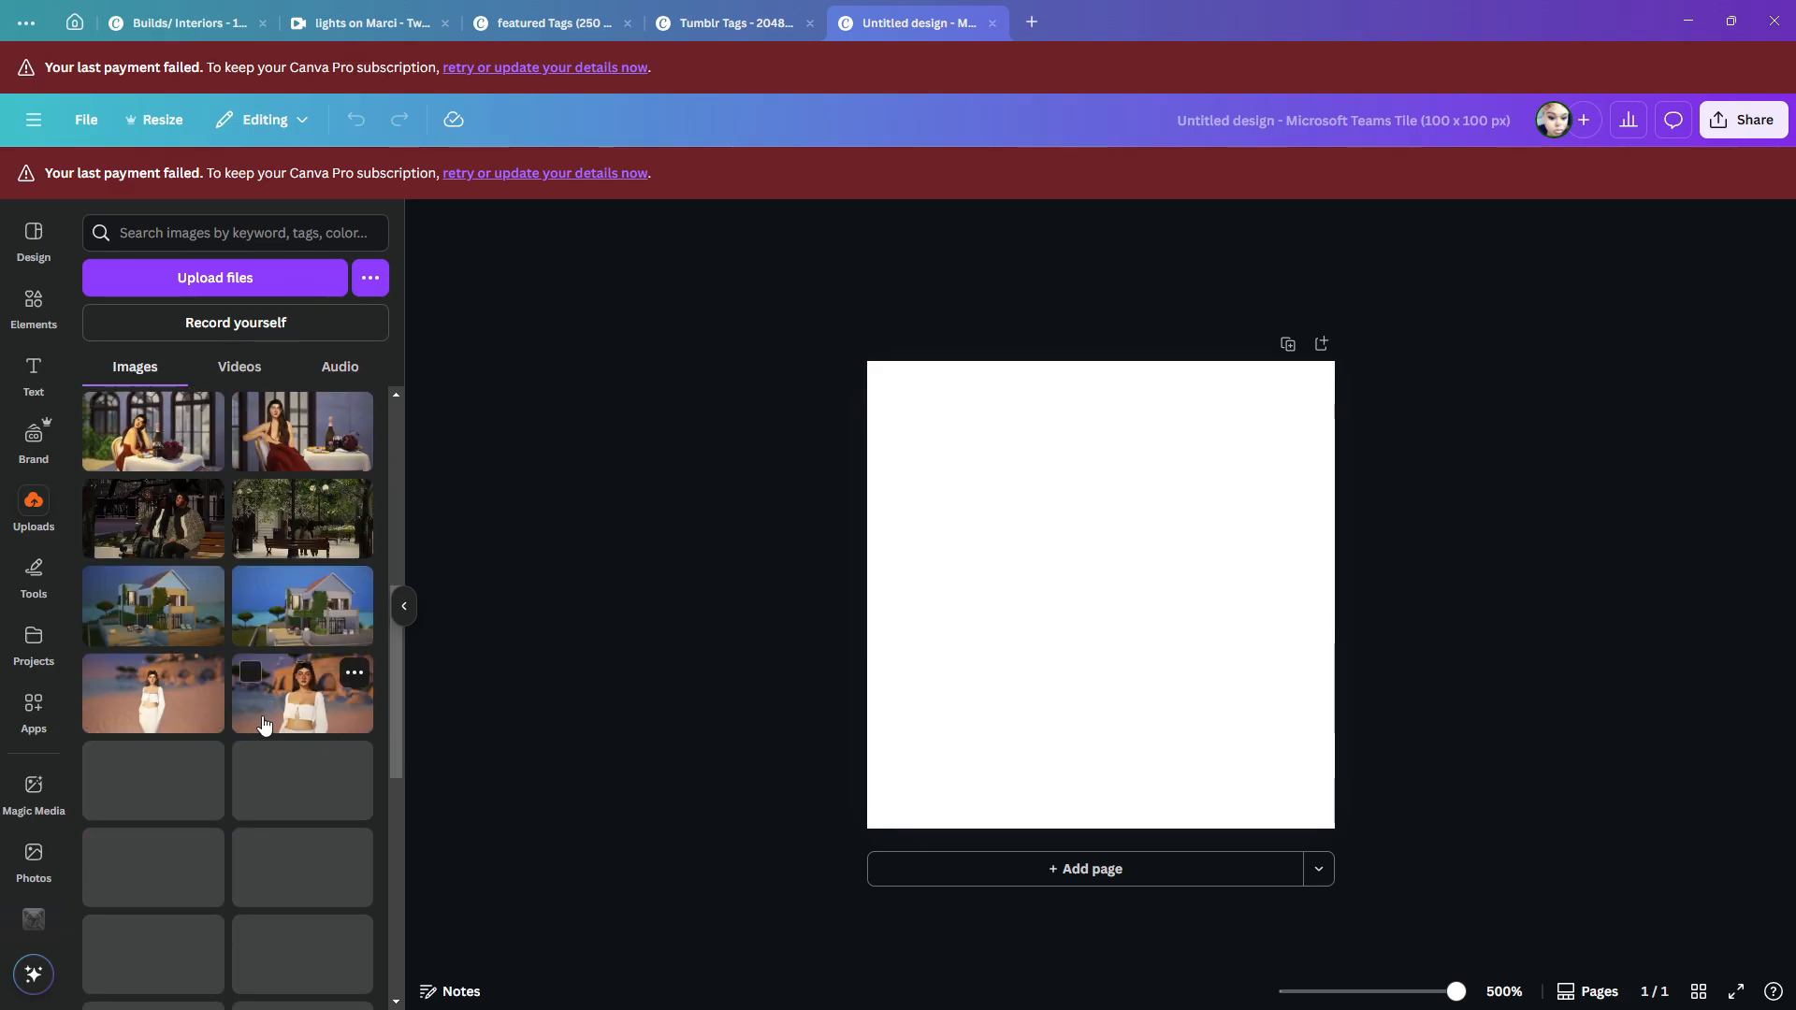
scroll(261, 716, down, 2)
click(262, 716)
right_click(1144, 500)
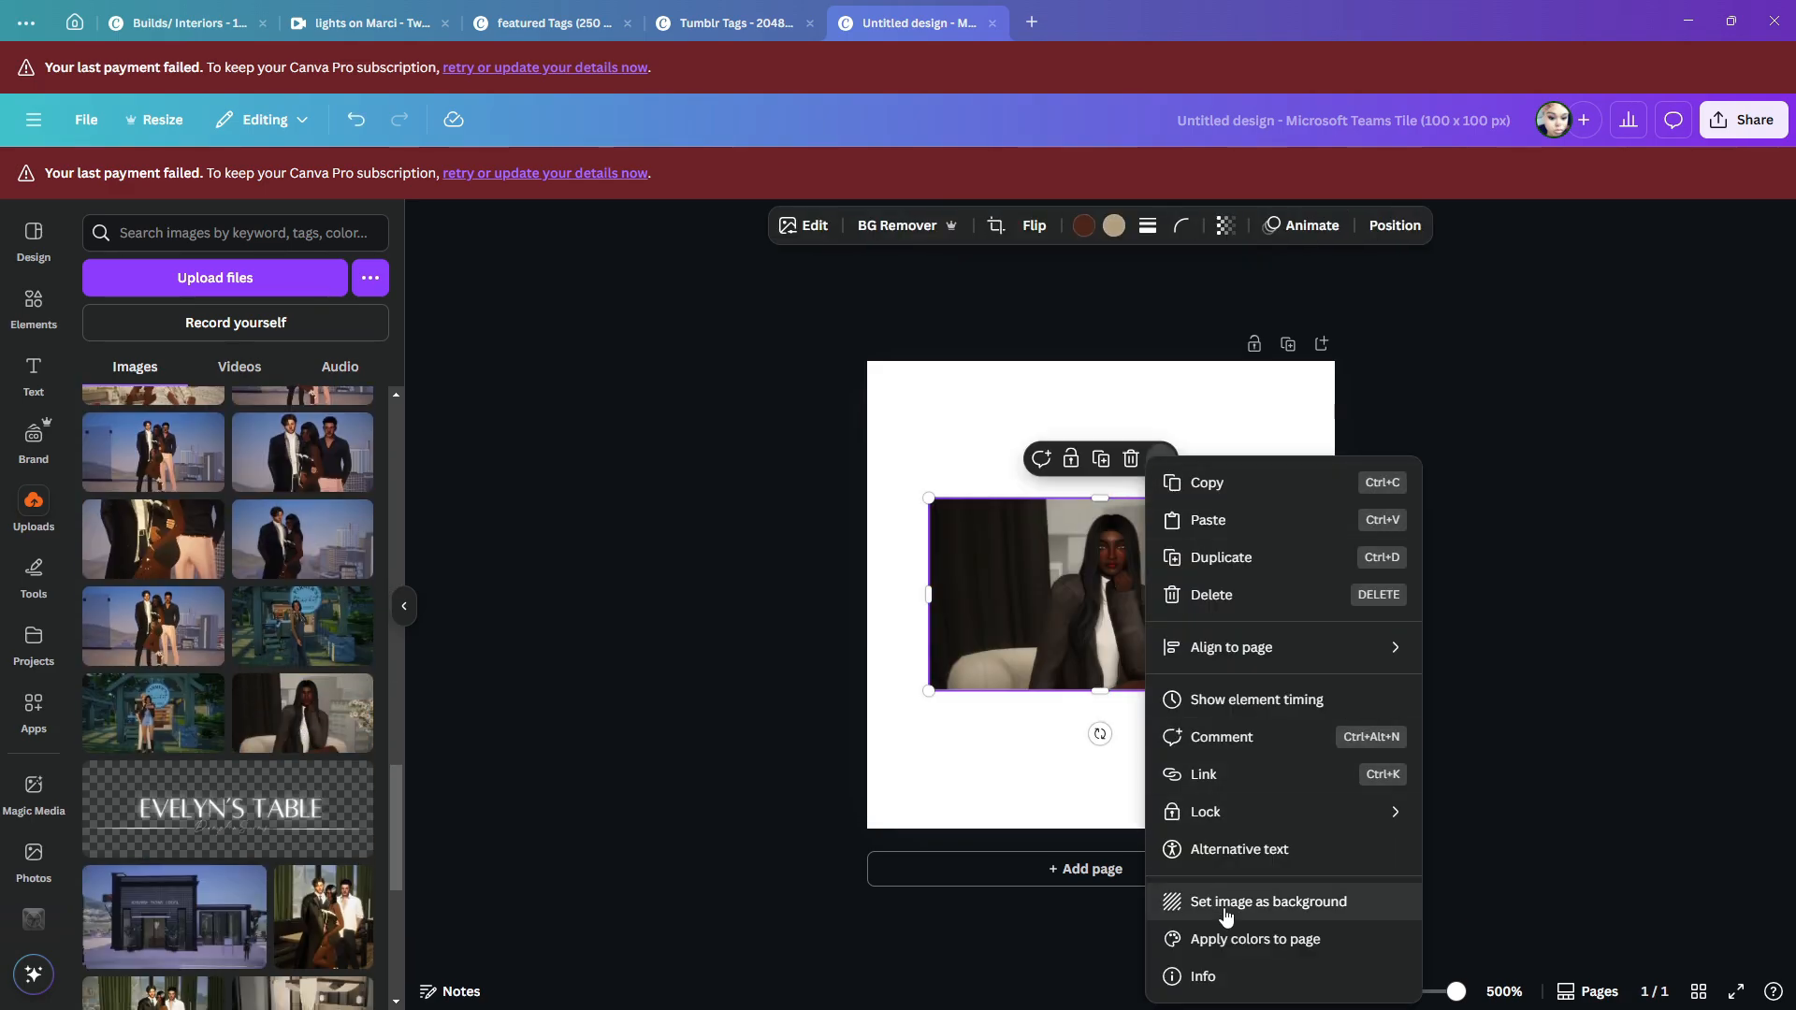
click(1227, 910)
- Add a second blank page to the 100 × 100 px design
click(1738, 123)
click(1456, 506)
click(1019, 870)
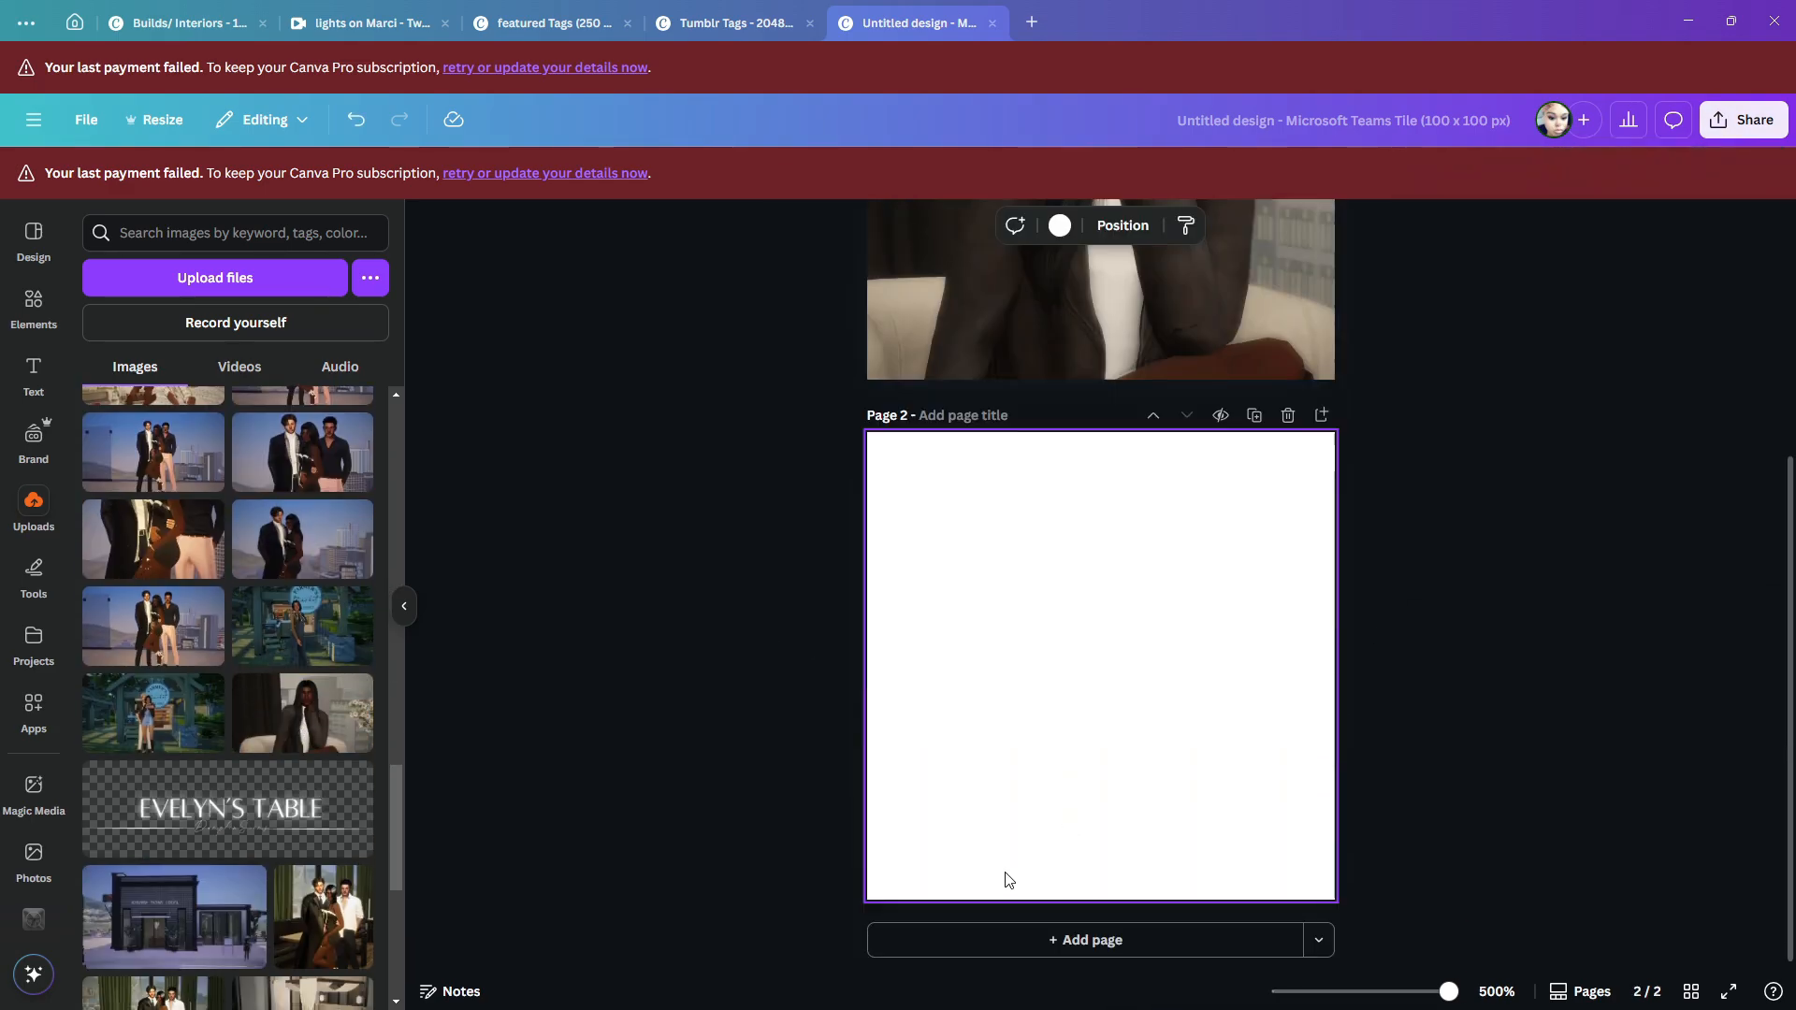
- Add the uploaded photo of the woman in white with sunglasses on her head to page 2 as its background
scroll(288, 793, up, 10)
click(288, 793)
right_click(1146, 645)
click(1226, 581)
scroll(701, 428, up, 4)
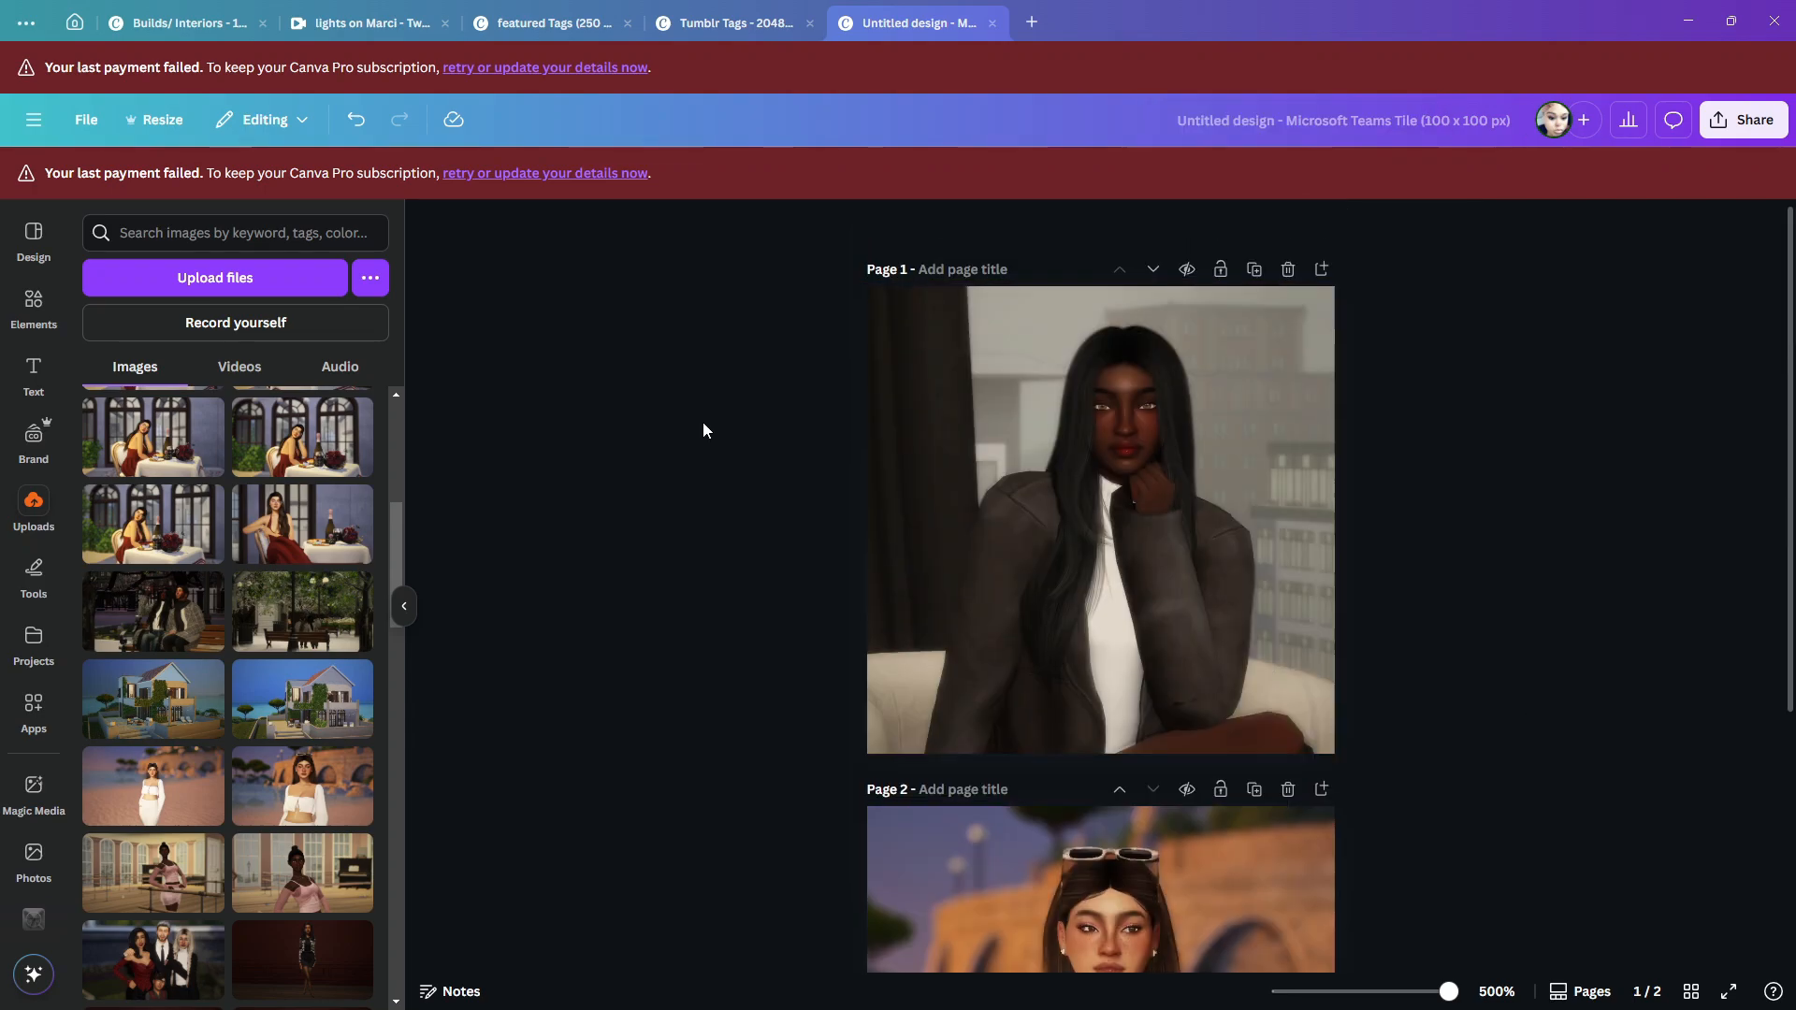
click(31, 385)
click(200, 566)
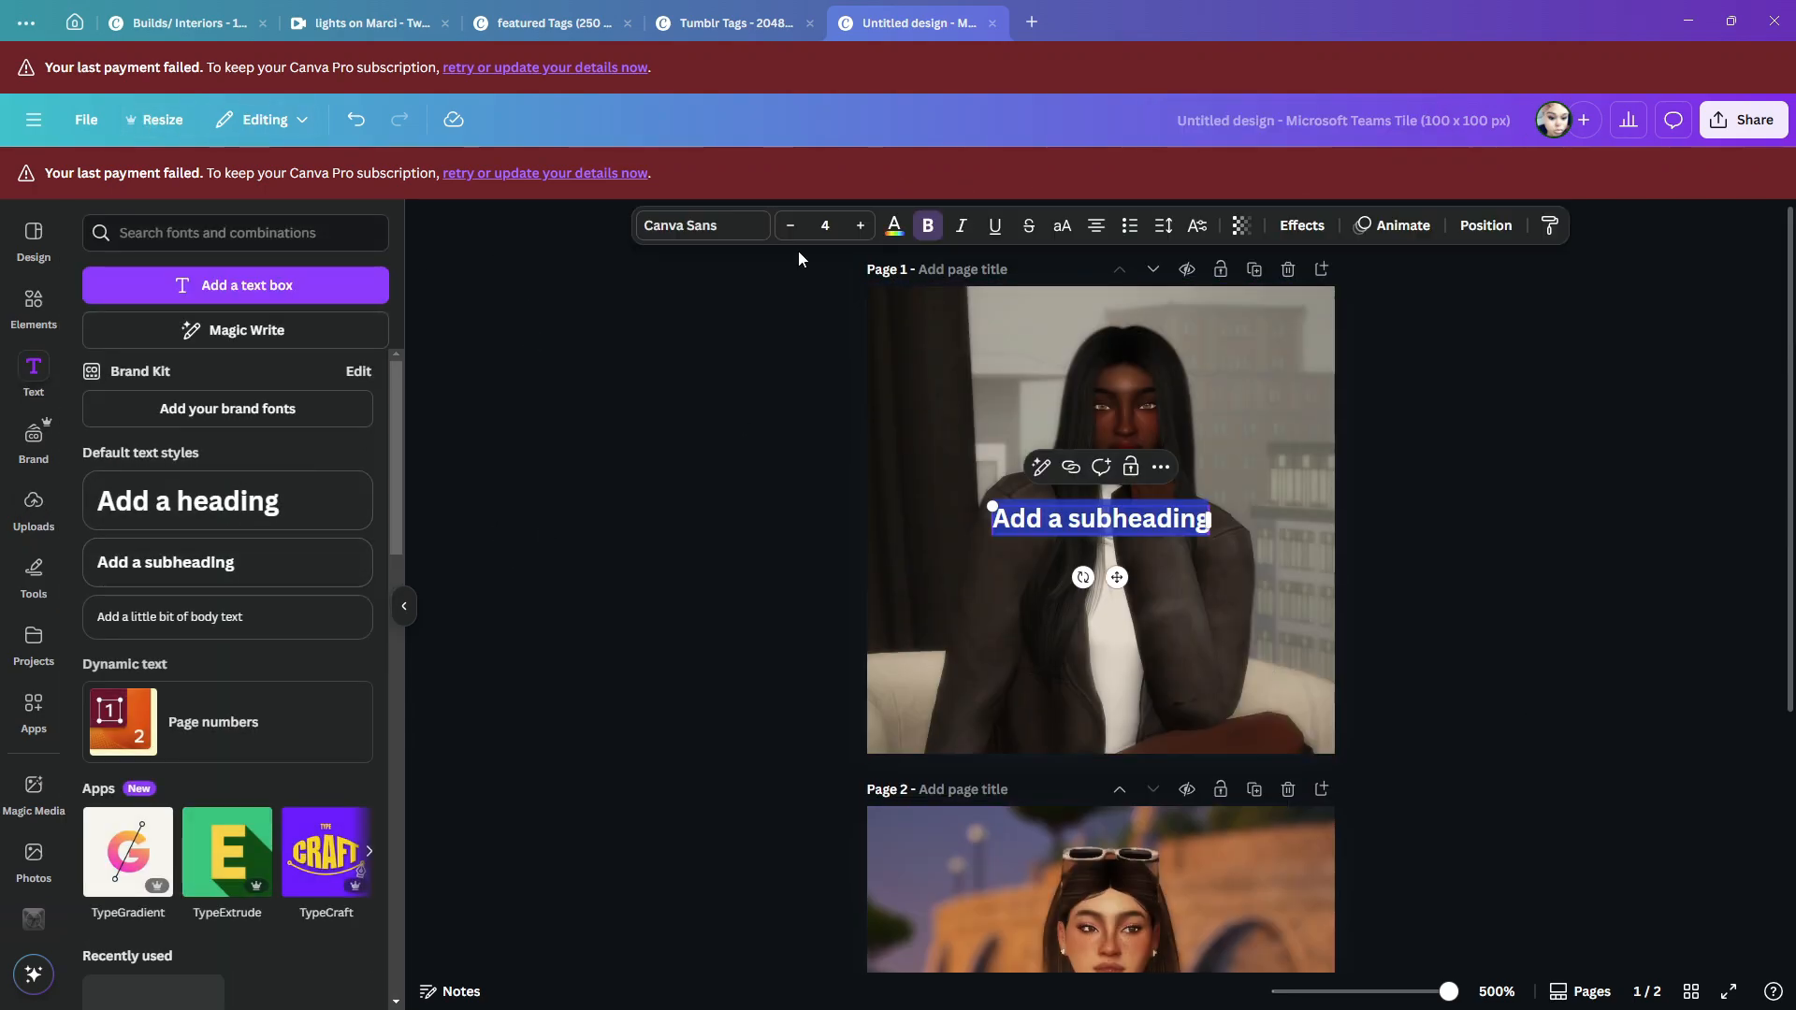
click(1160, 467)
click(1496, 636)
click(1101, 520)
click(1146, 467)
- Add a heading reading "Noelle" in the Pierson font at about size 14.9 across the lower part of page 1
click(227, 501)
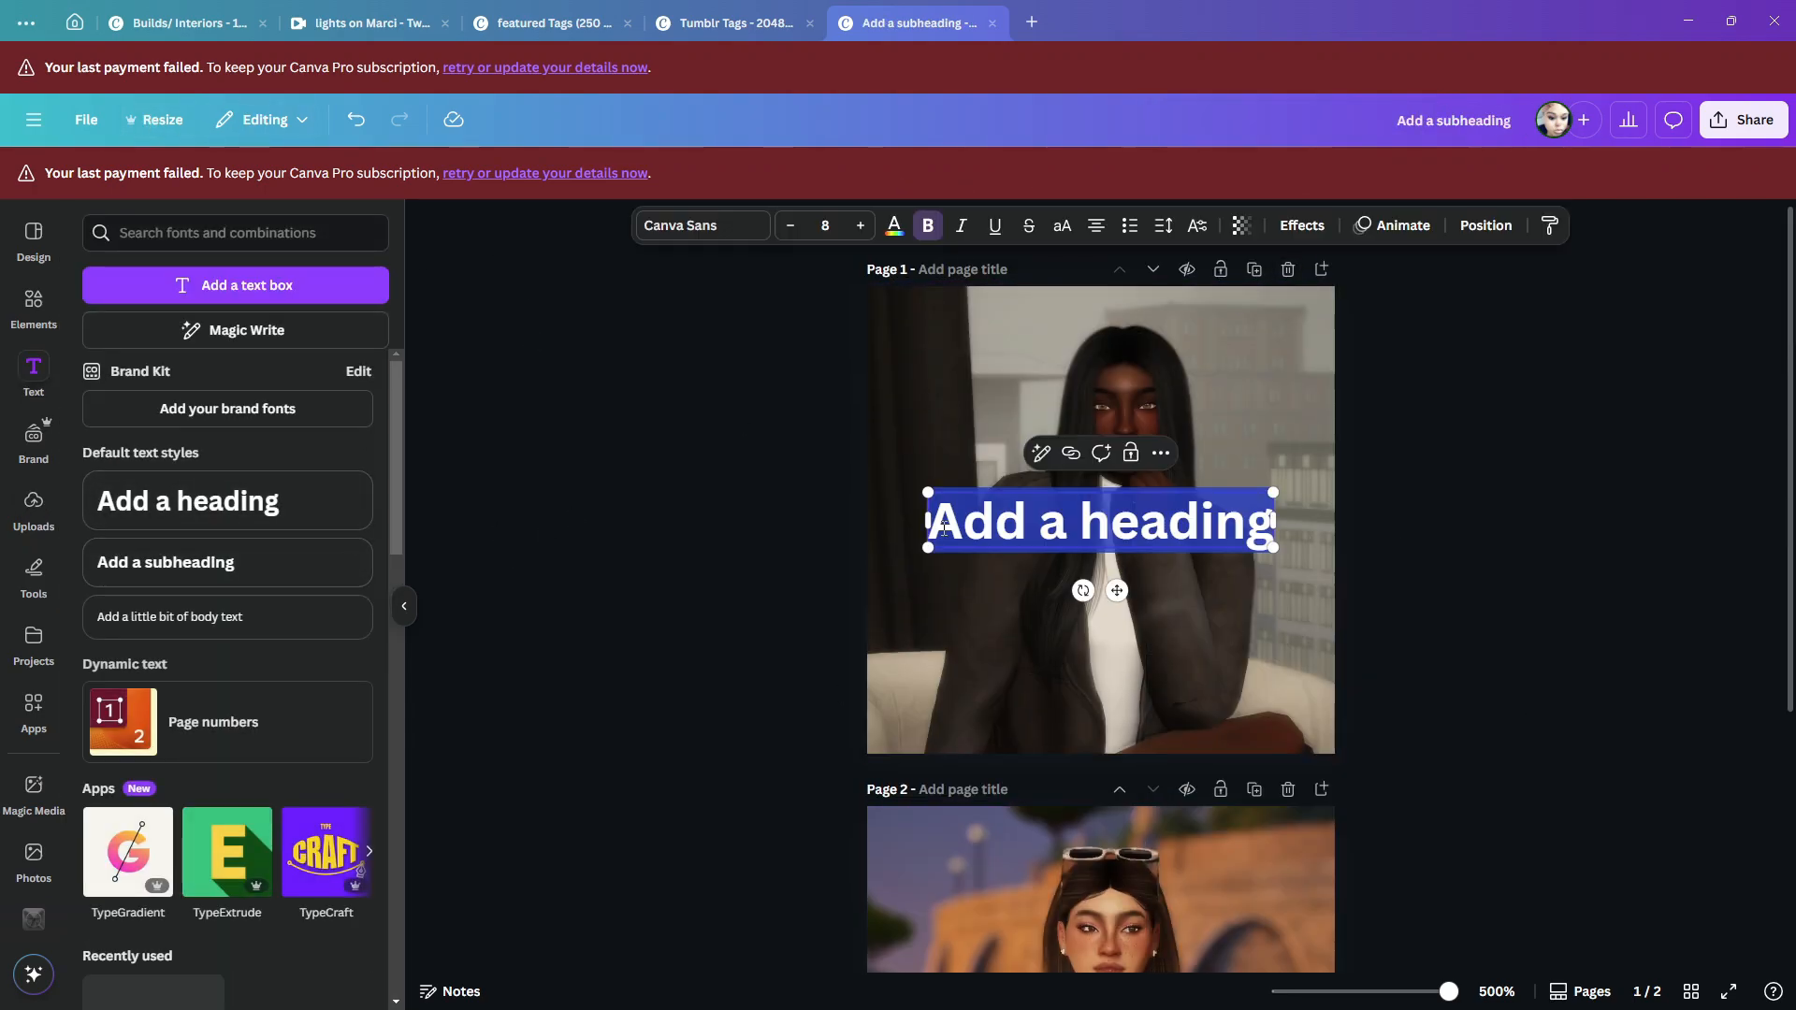
text(Noelle)
double_click(1101, 520)
click(704, 226)
click(178, 846)
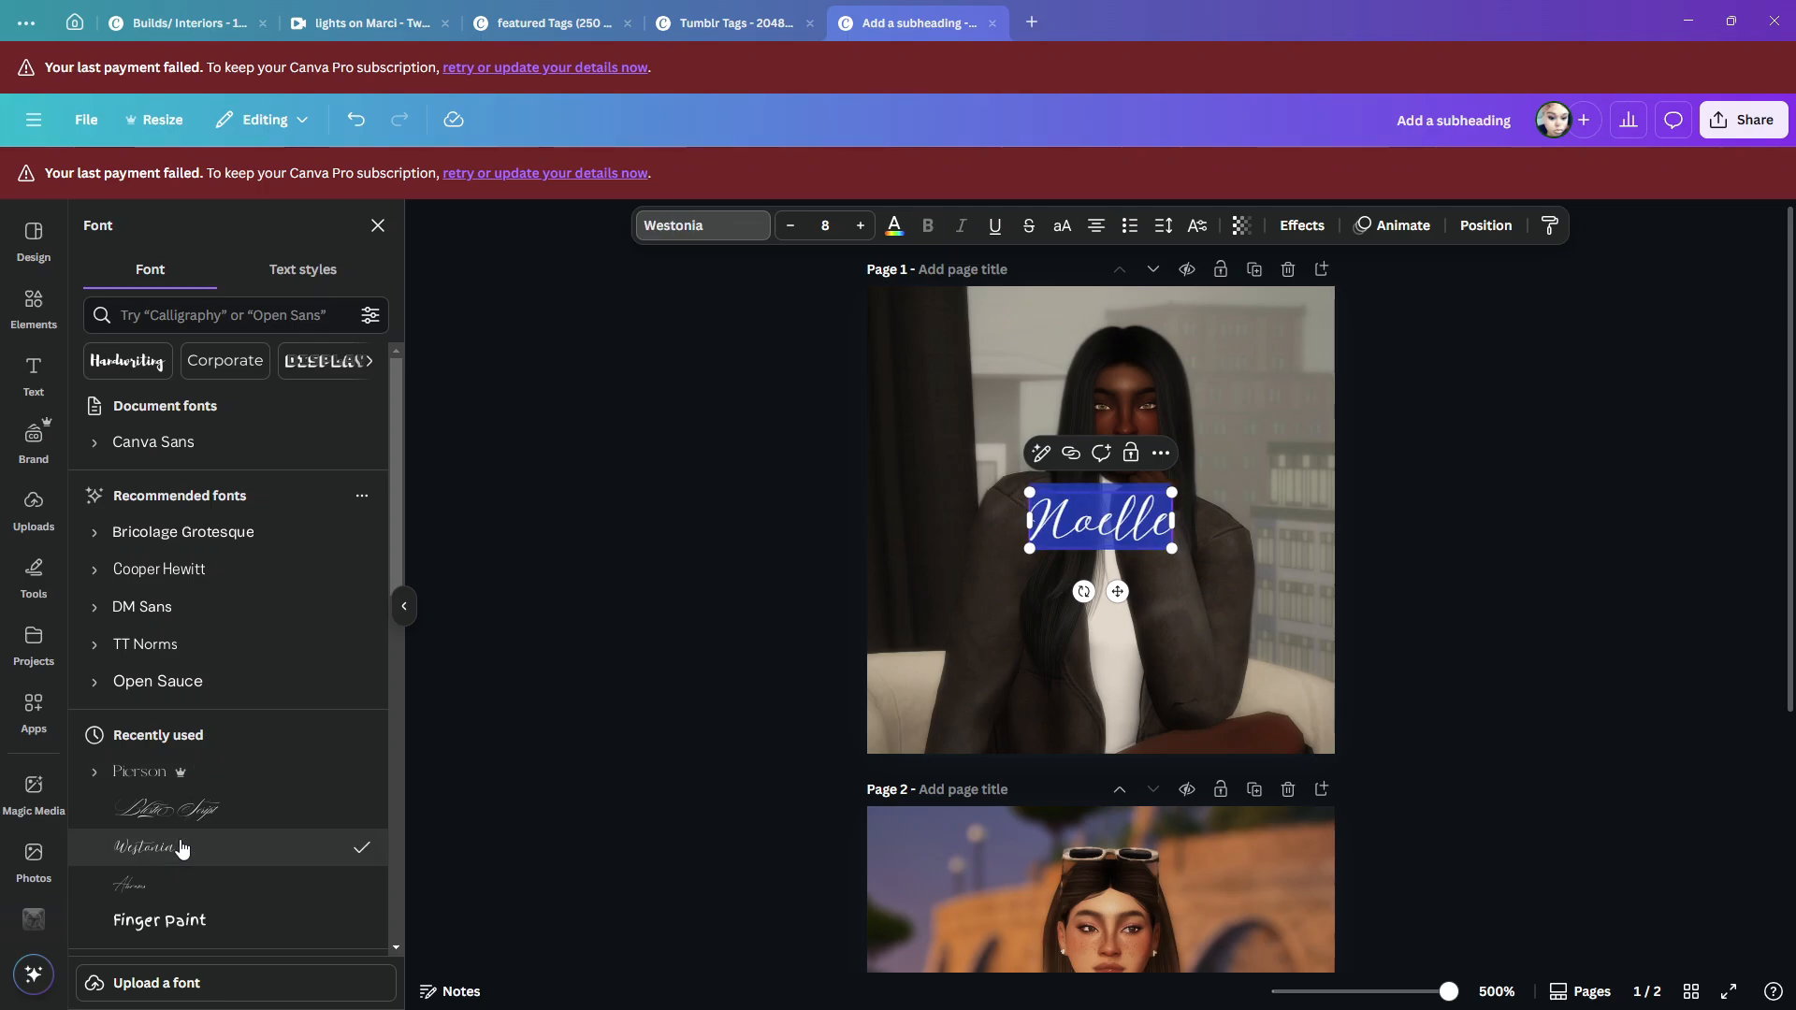
scroll(179, 844, down, 2)
click(146, 597)
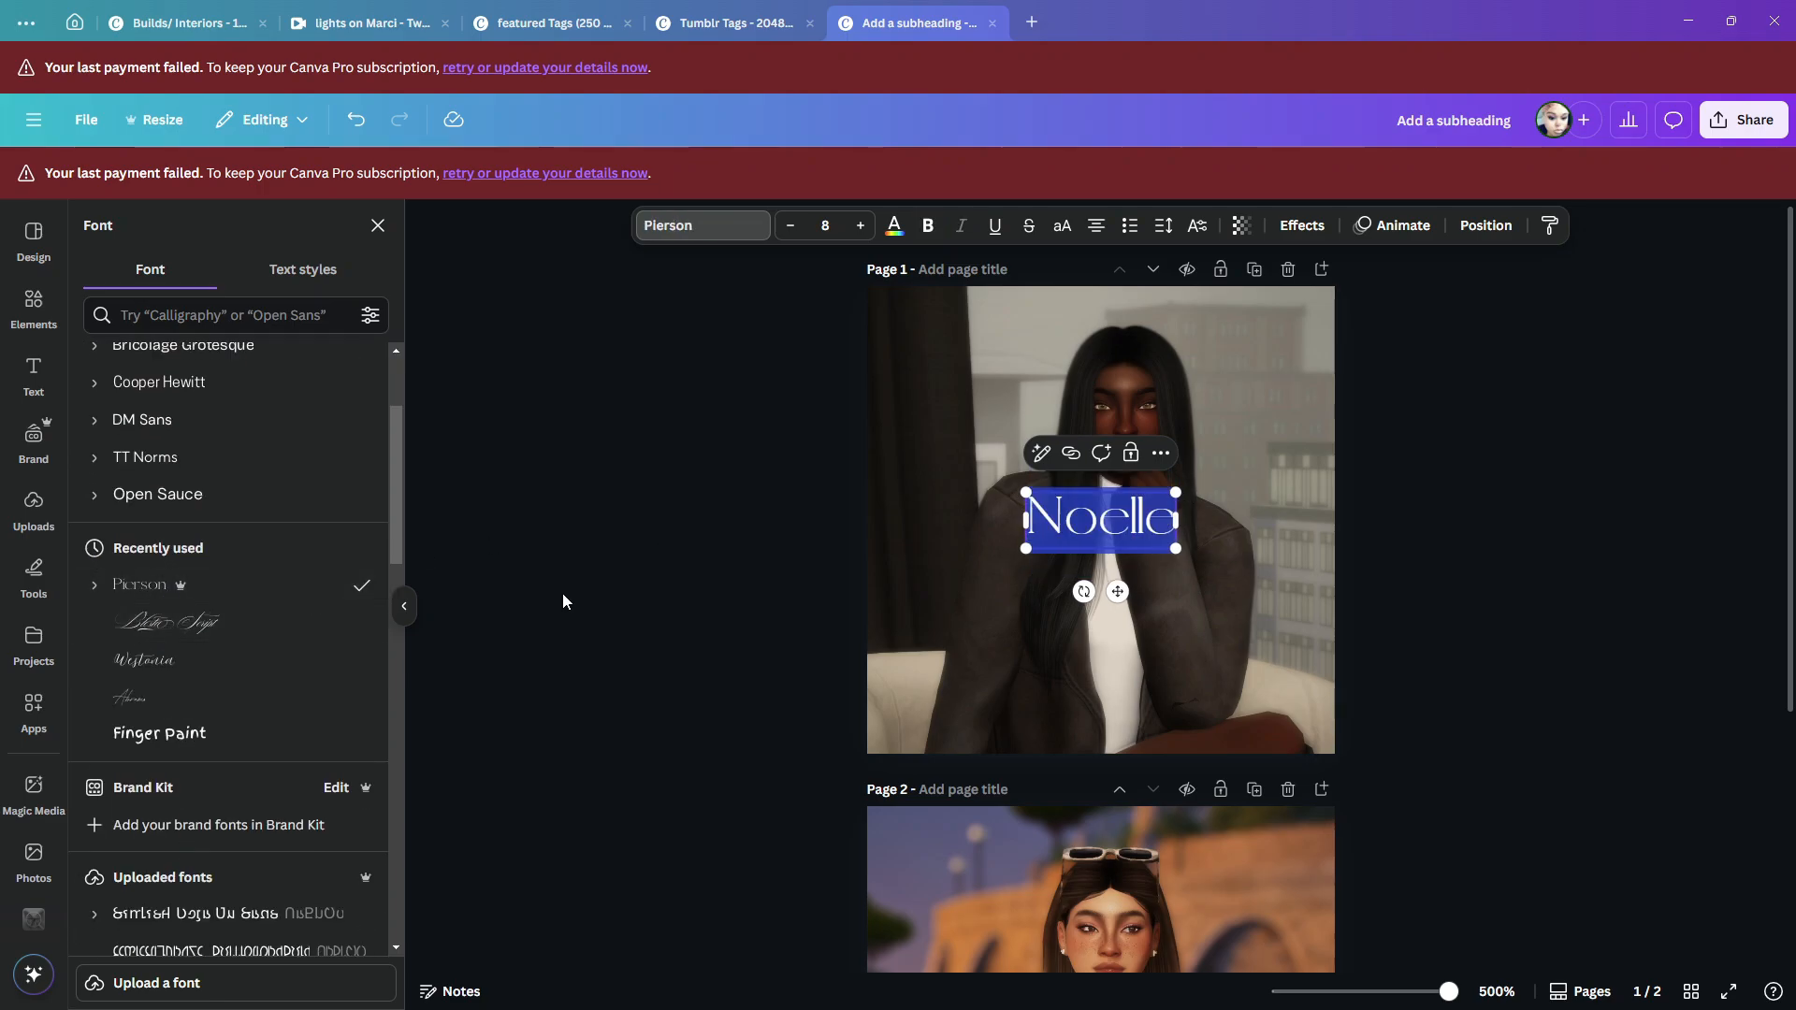
click(1441, 570)
click(1143, 529)
drag(1177, 552, 1305, 576)
- Copy the heading onto the lower part of page 2 and change its text to "Simself"
scroll(1122, 608, down, 2)
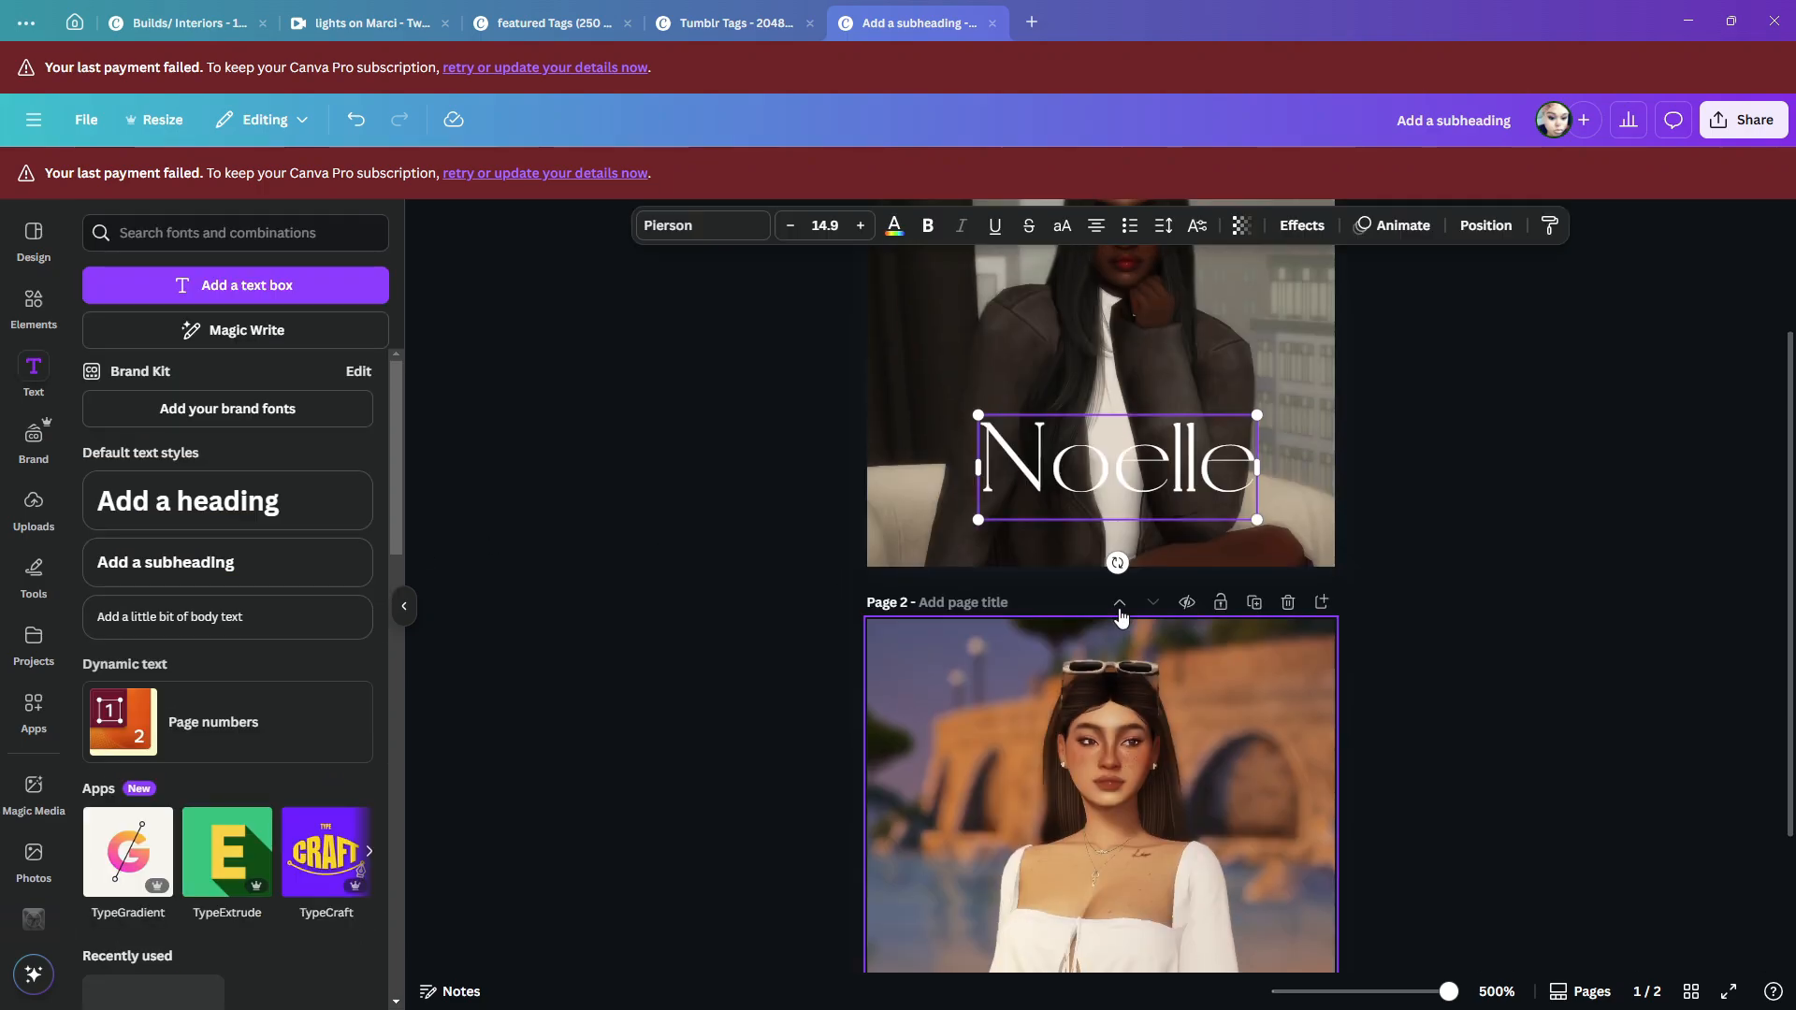
scroll(1049, 705, down, 2)
drag(1048, 704, 1019, 761)
double_click(1022, 763)
text(Simself)
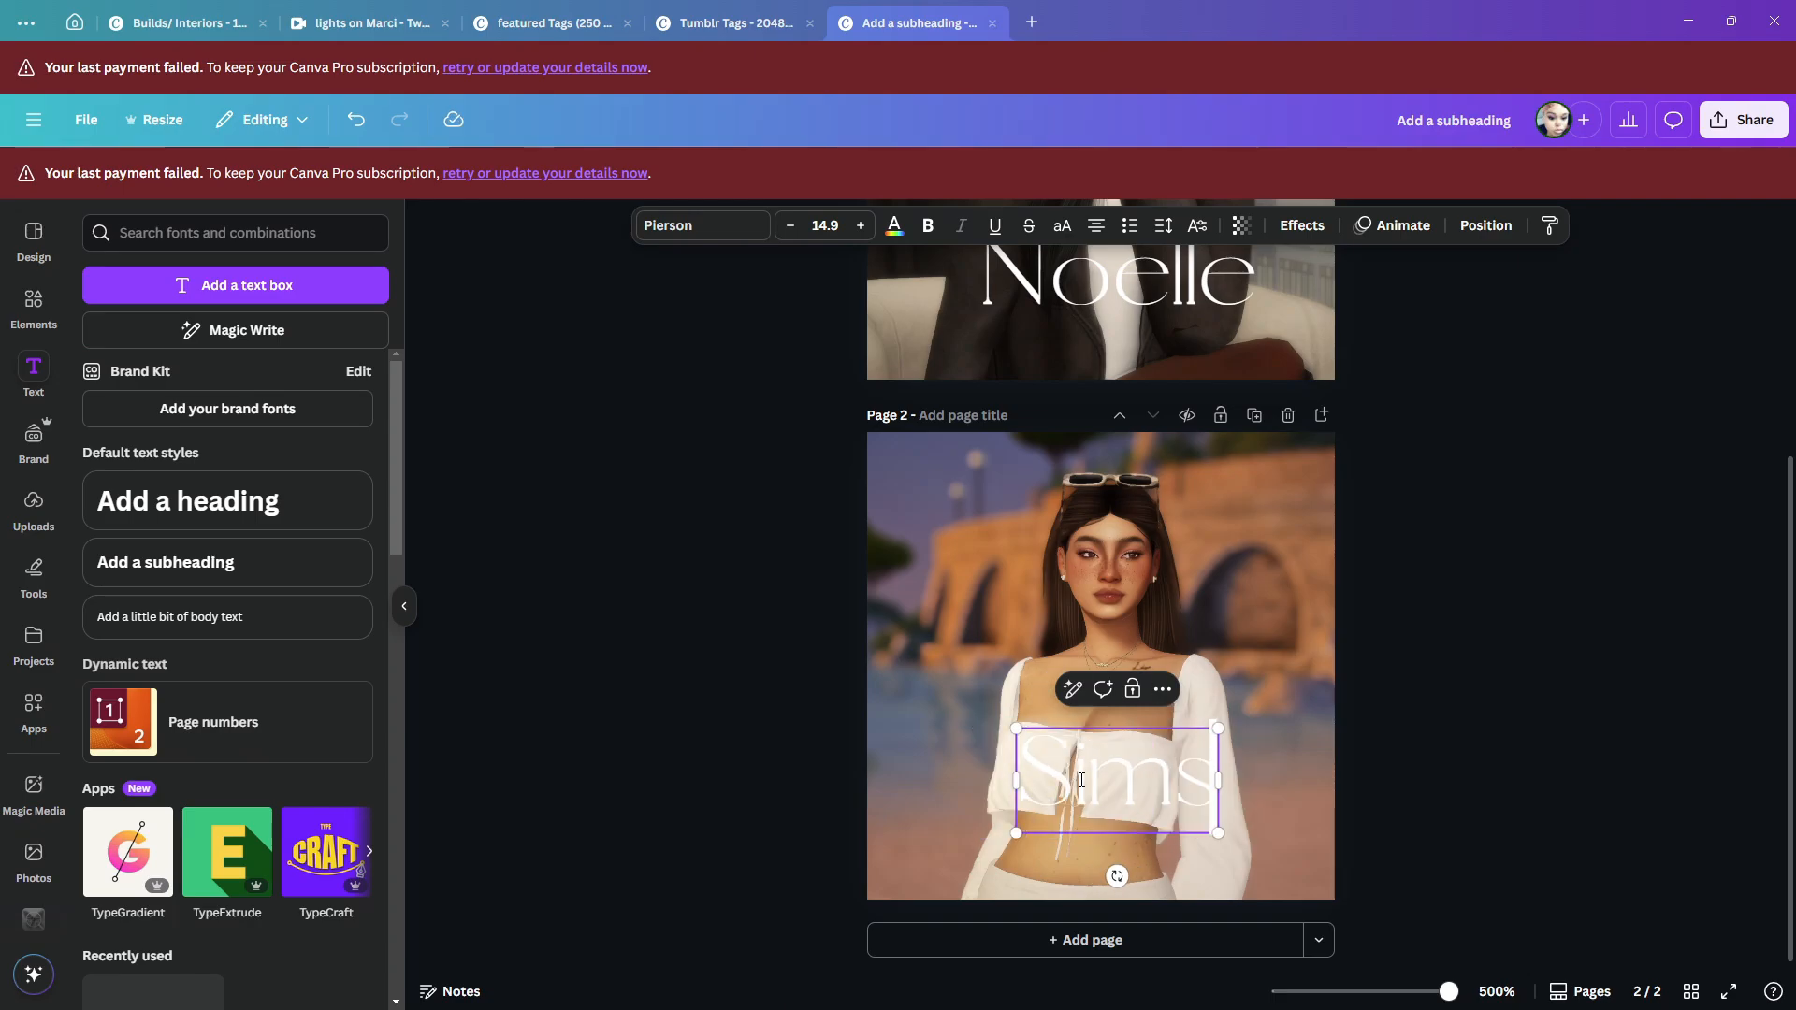
click(1691, 754)
drag(1156, 774, 1138, 775)
- Replace page 2's background with the uploaded photo of the woman in a red dress seated beside a wine bottle
click(1169, 629)
key(Delete)
click(34, 503)
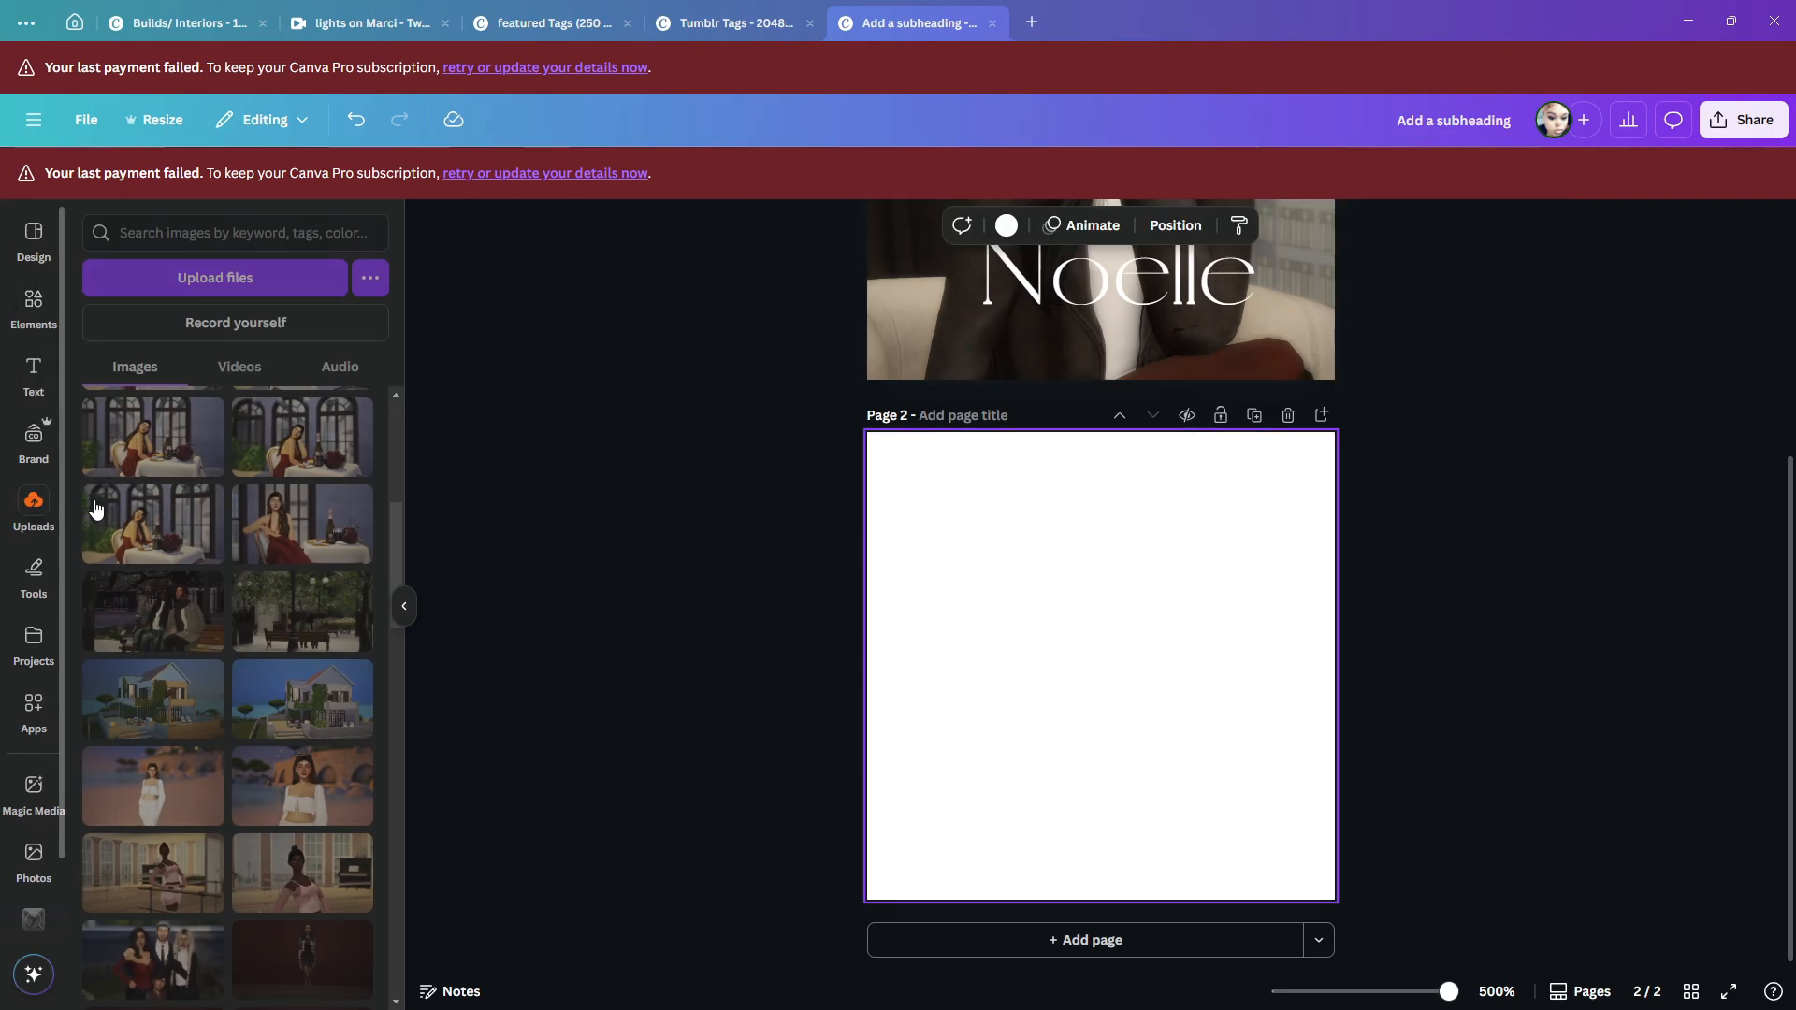
scroll(290, 608, up, 1)
click(302, 618)
right_click(1146, 603)
scroll(1194, 537, down, 2)
click(1194, 531)
click(641, 626)
- Shift page 2's background photo within its crop so the seated woman is centred behind the heading
click(1038, 589)
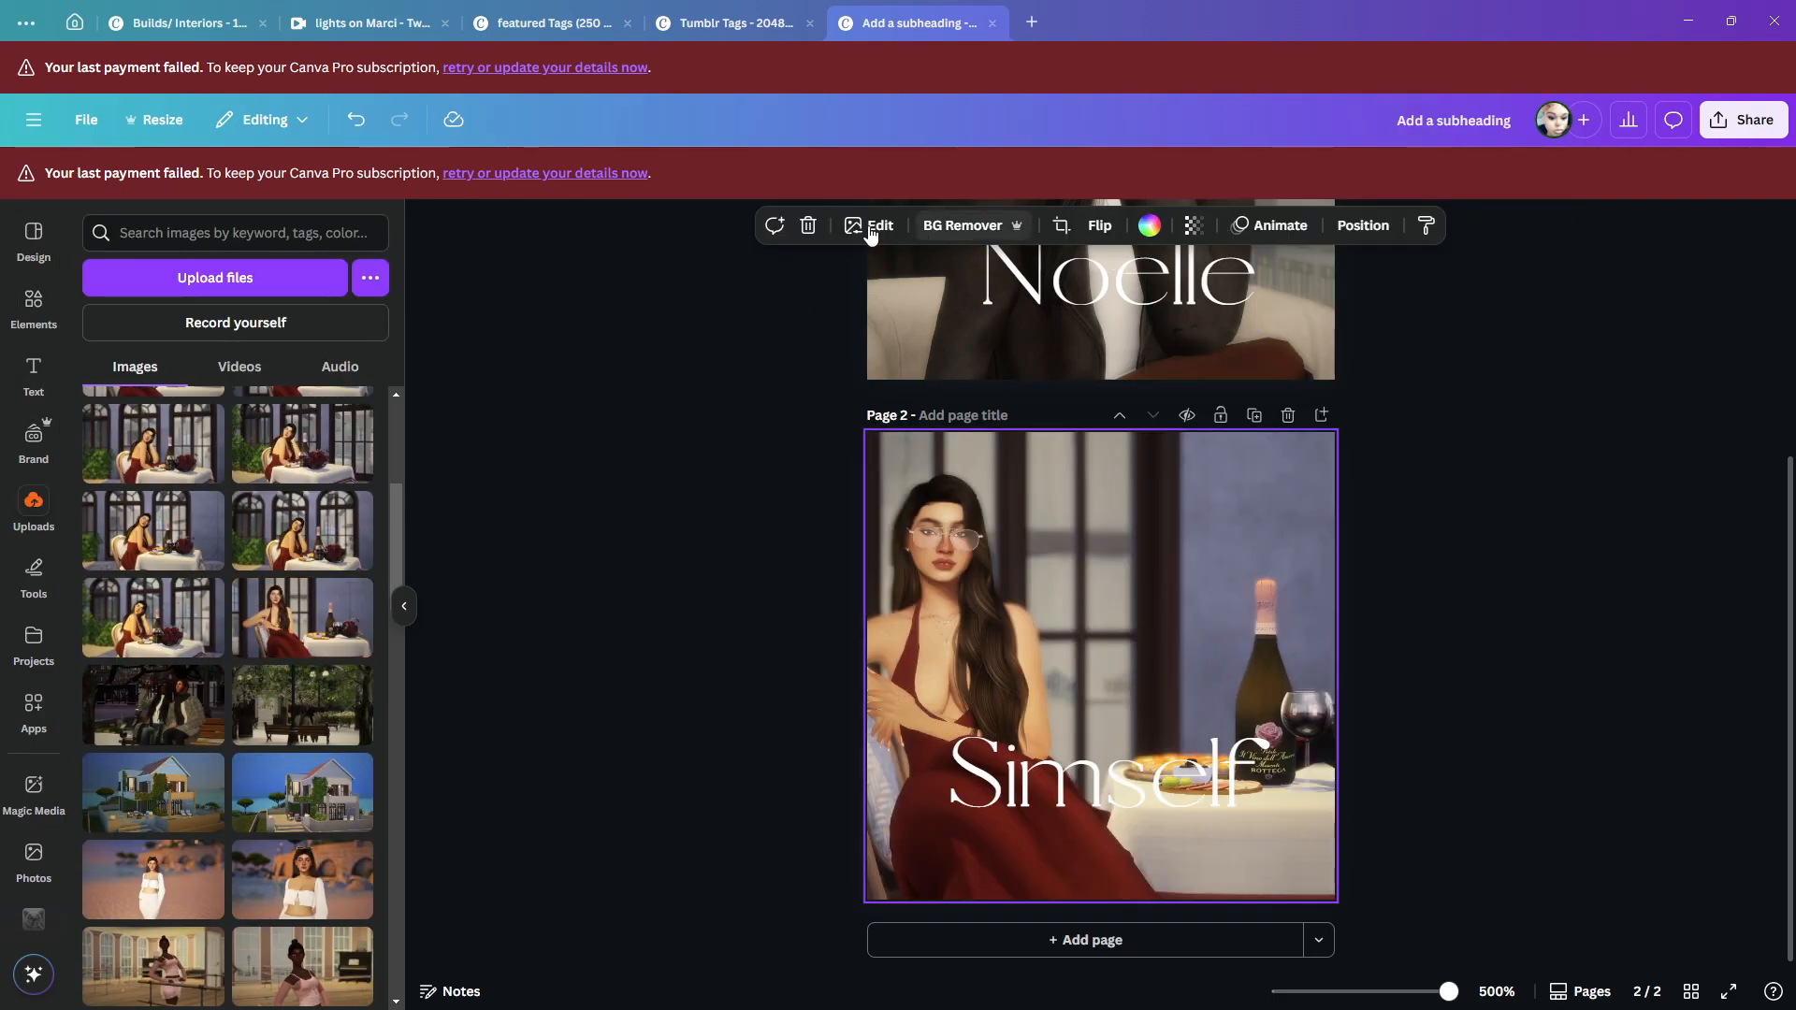
click(1062, 226)
drag(992, 599, 1175, 598)
click(617, 653)
- Download pages 1–2 as PNG files in a zip archive named 100x100 in the Downloads folder
click(1457, 506)
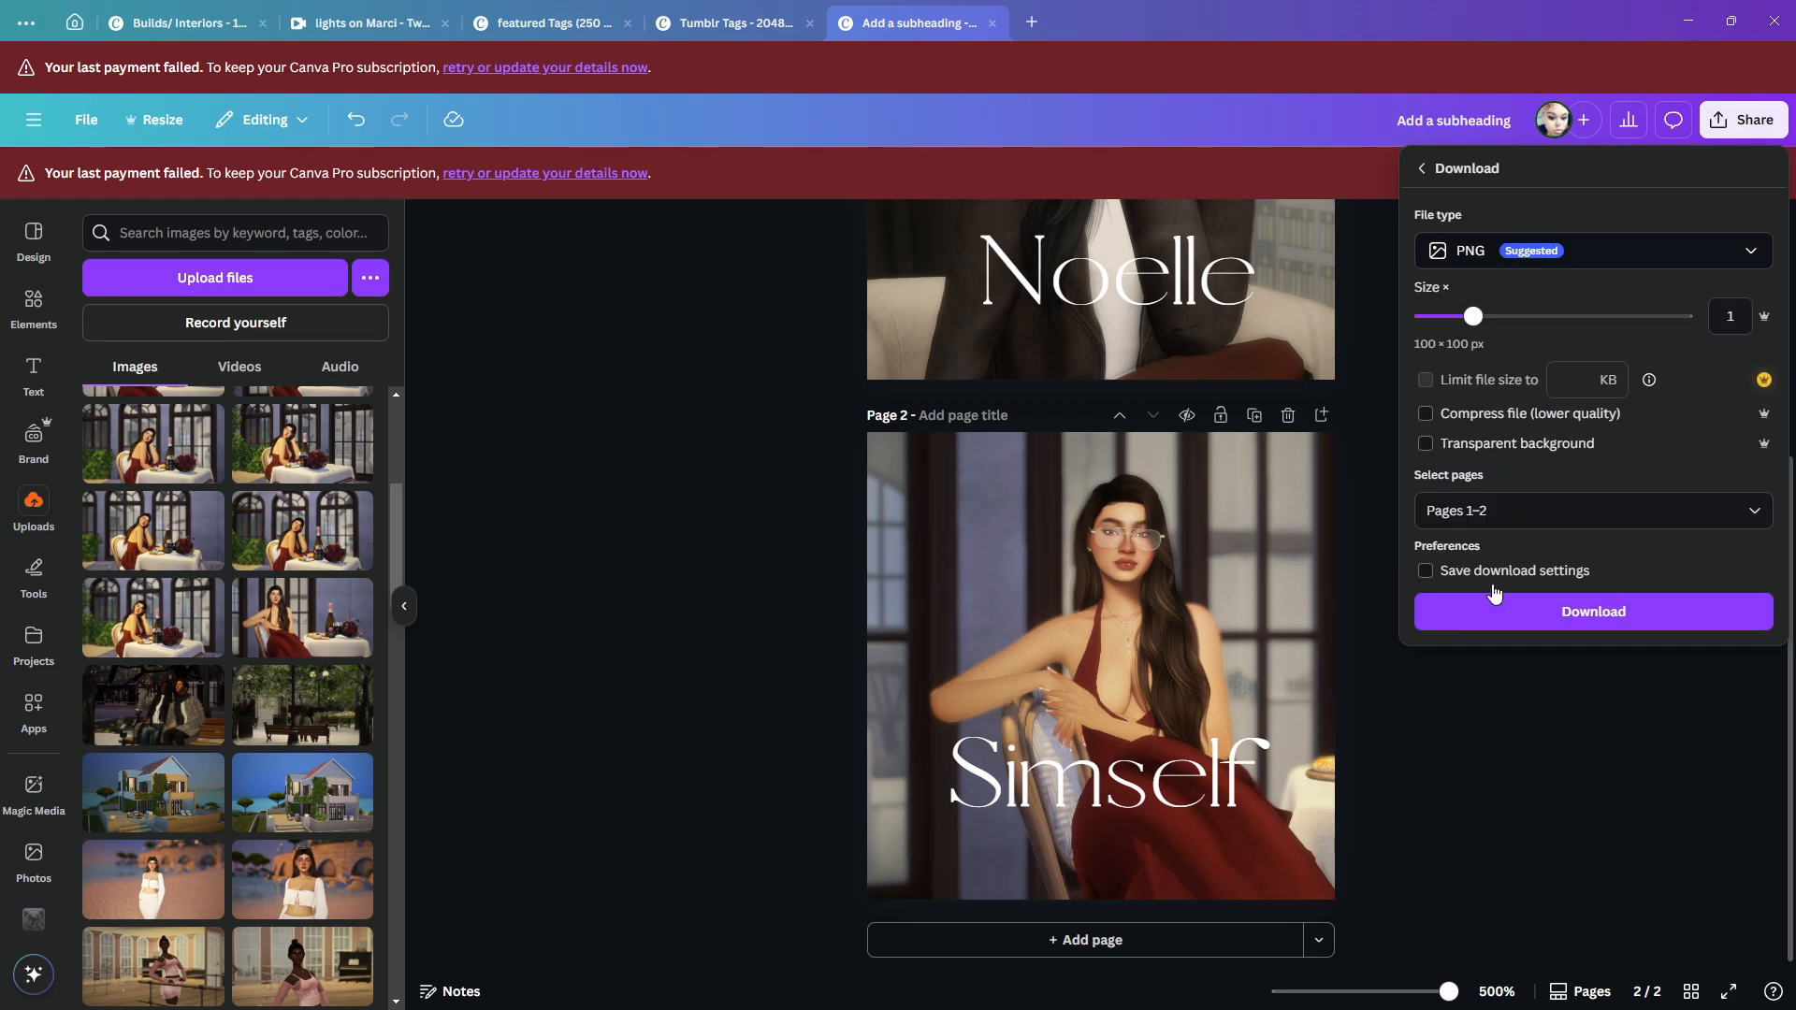
click(1534, 608)
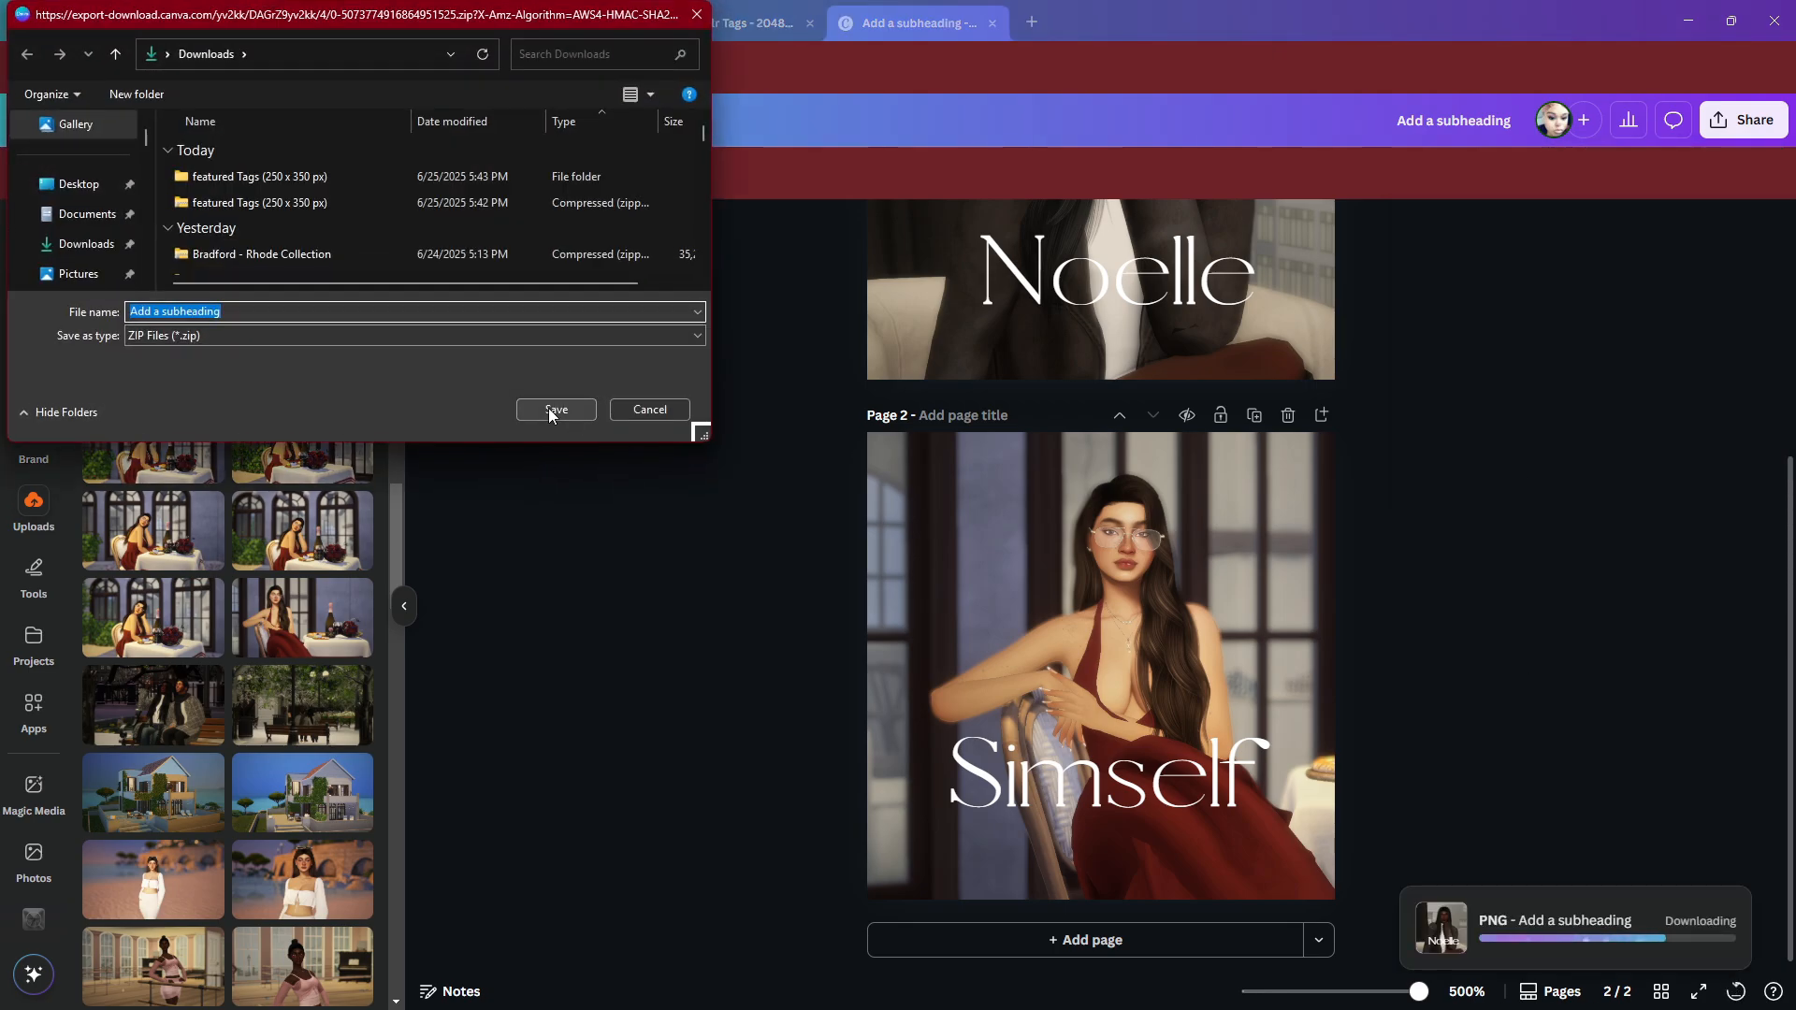
text(100)
key(Return)
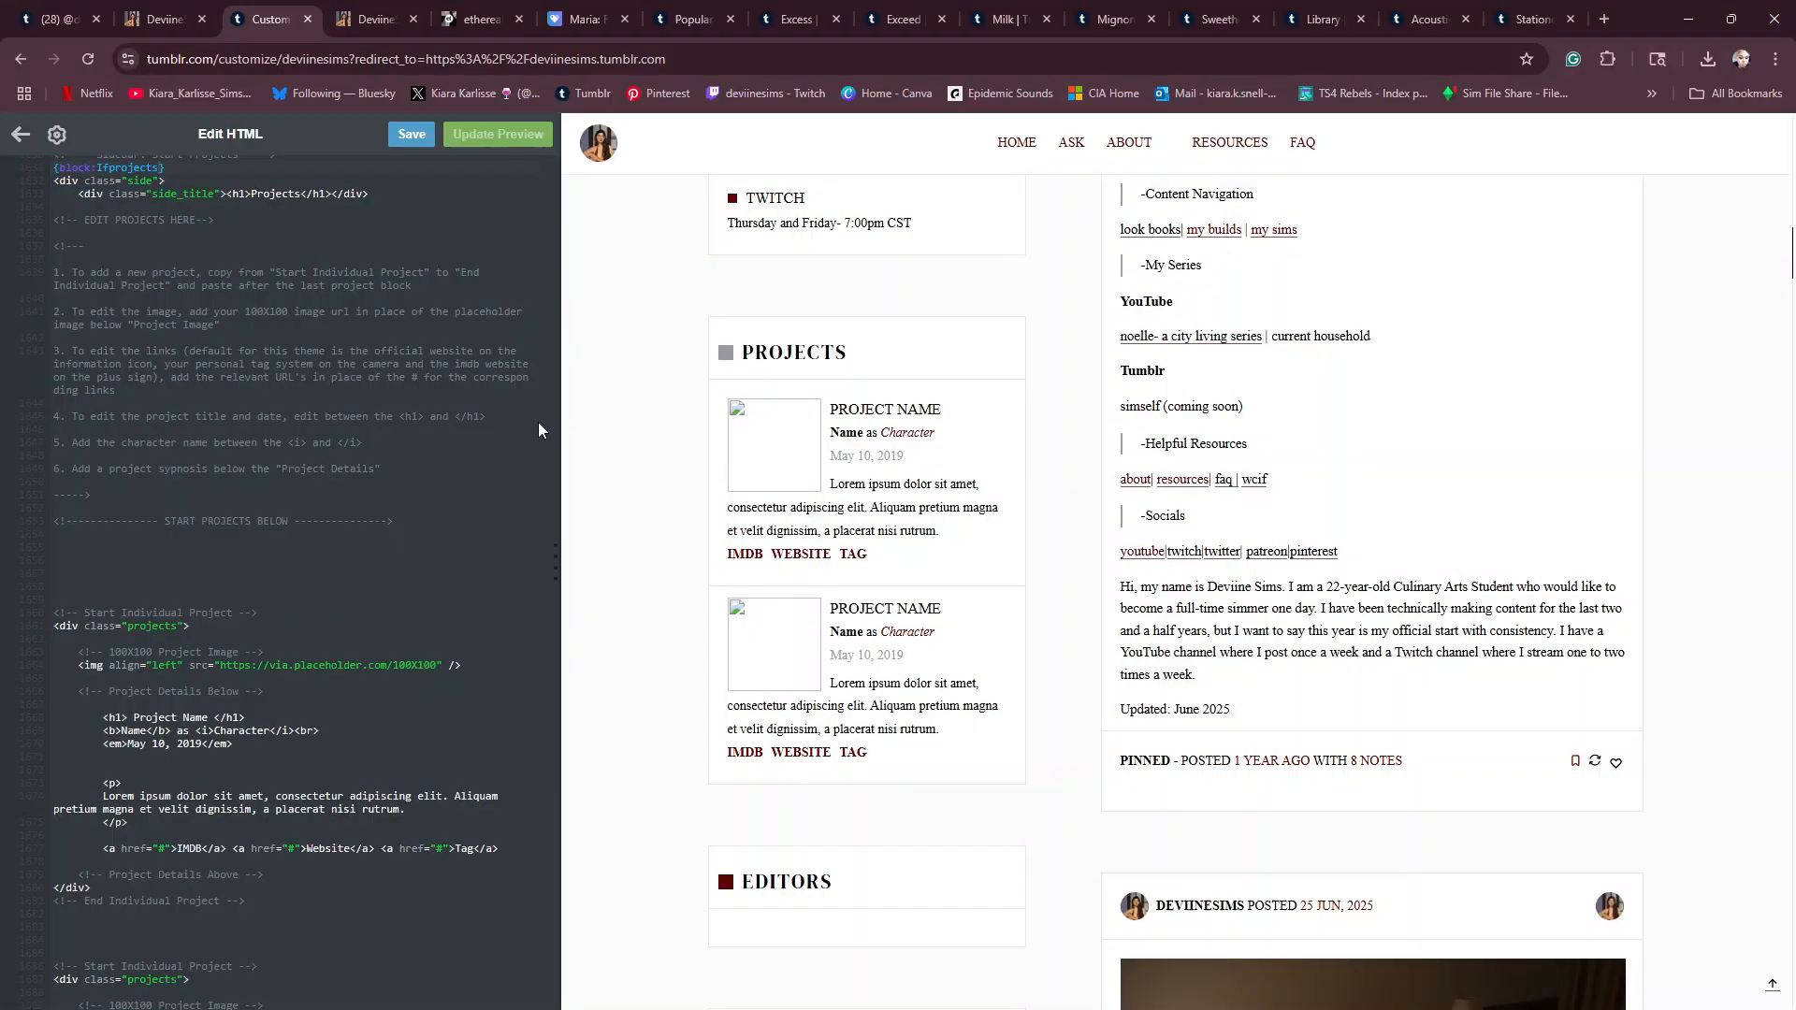
- Check the 100x100 zip archive in the Downloads folder using File Explorer, then close the window
key(super+e)
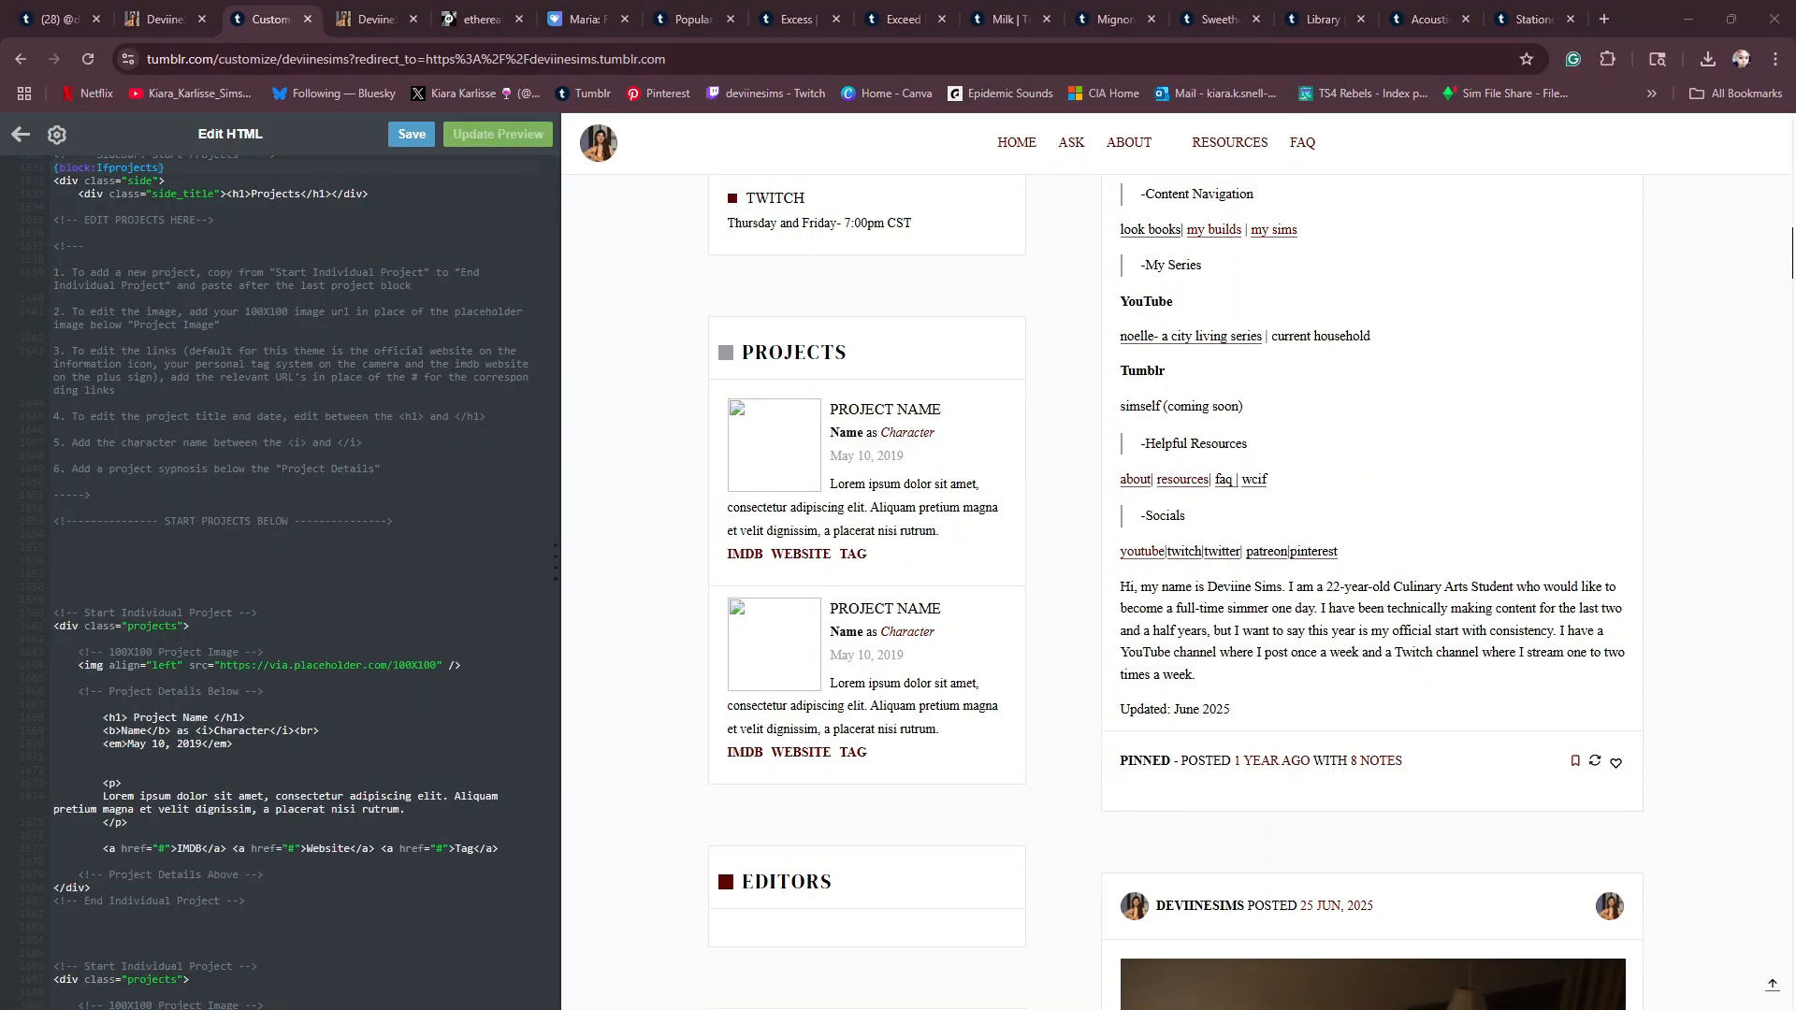
click(373, 549)
right_click(632, 449)
right_click(582, 447)
key(Escape)
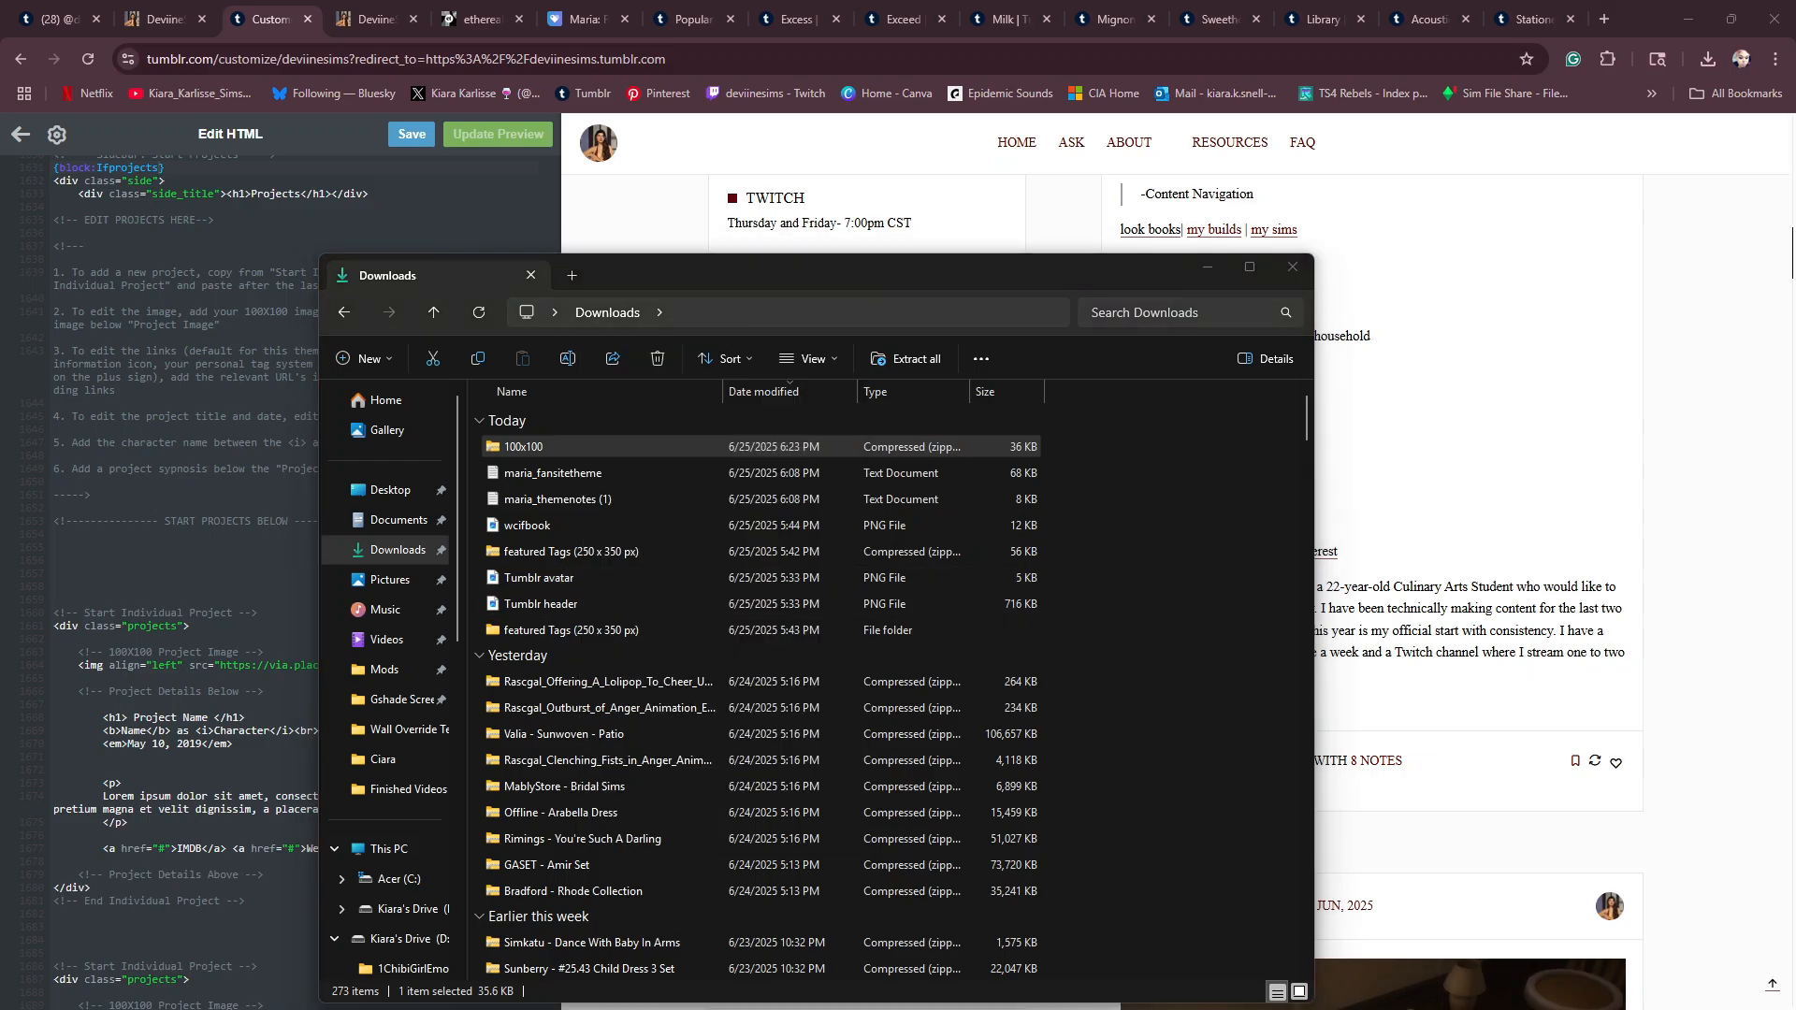
click(1298, 271)
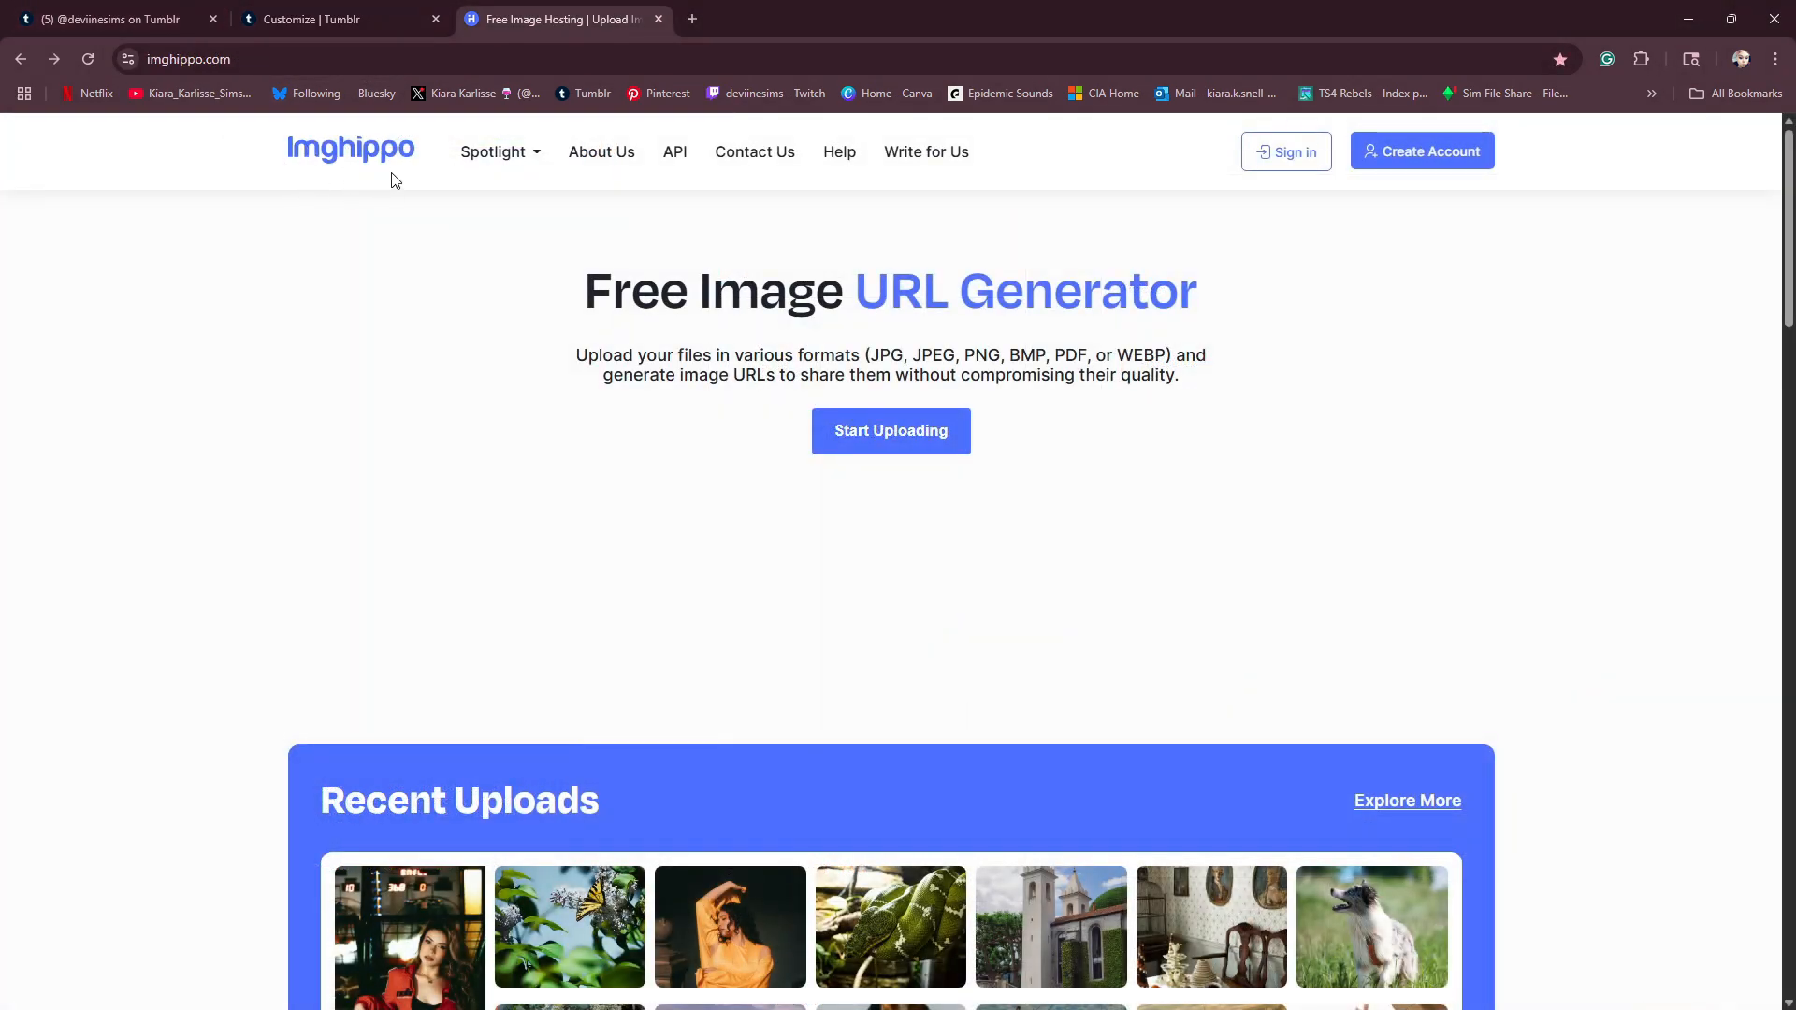
- Sign in to Imghippo with the existing Google account to allow image uploads
click(900, 448)
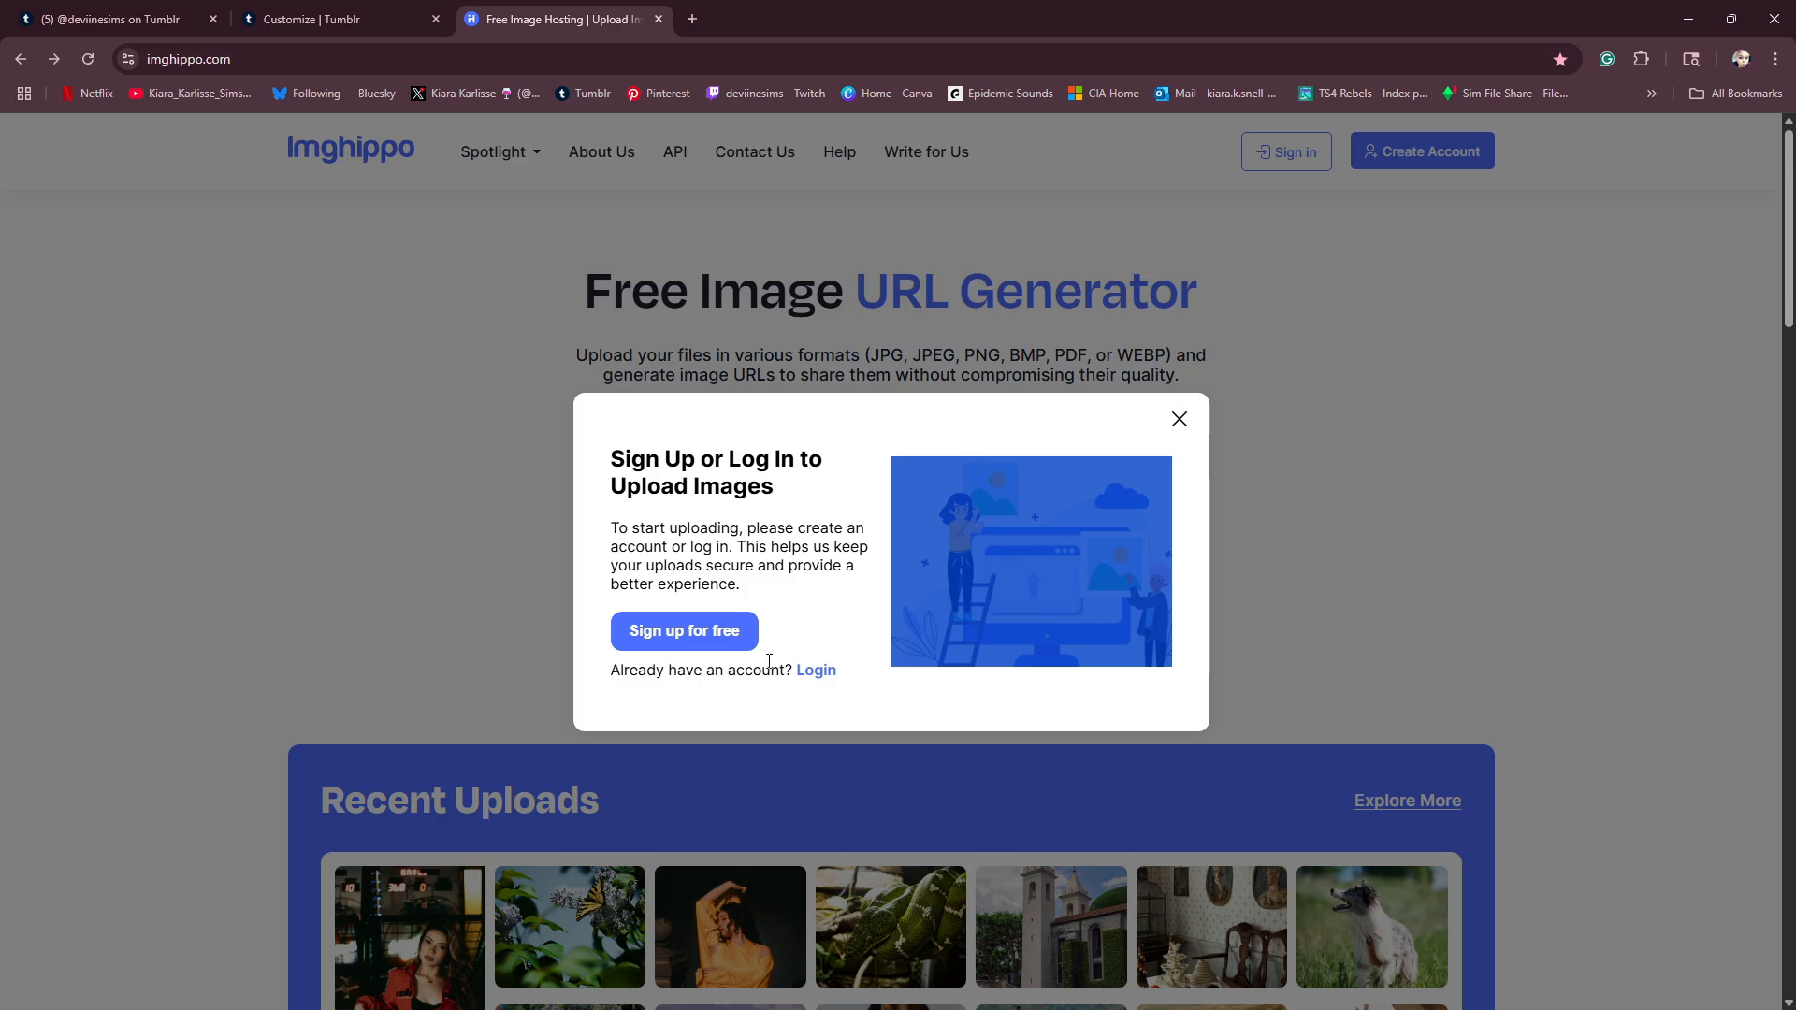
click(814, 671)
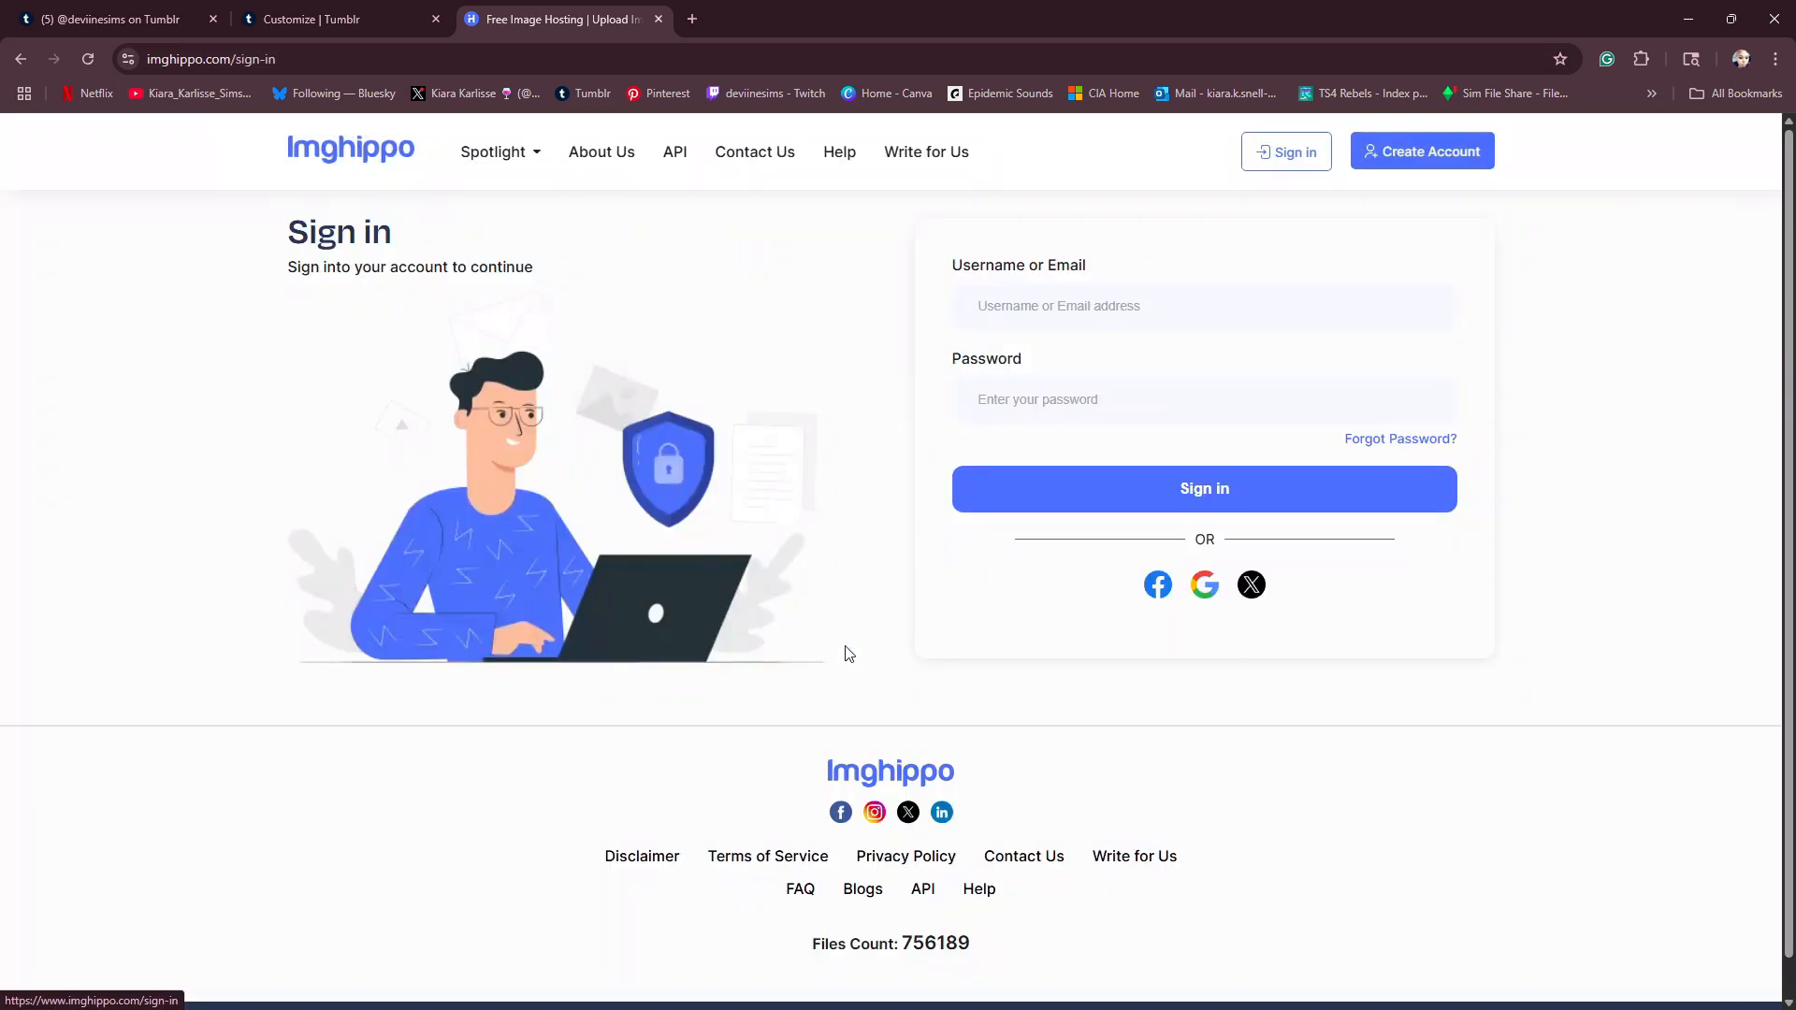
click(1205, 585)
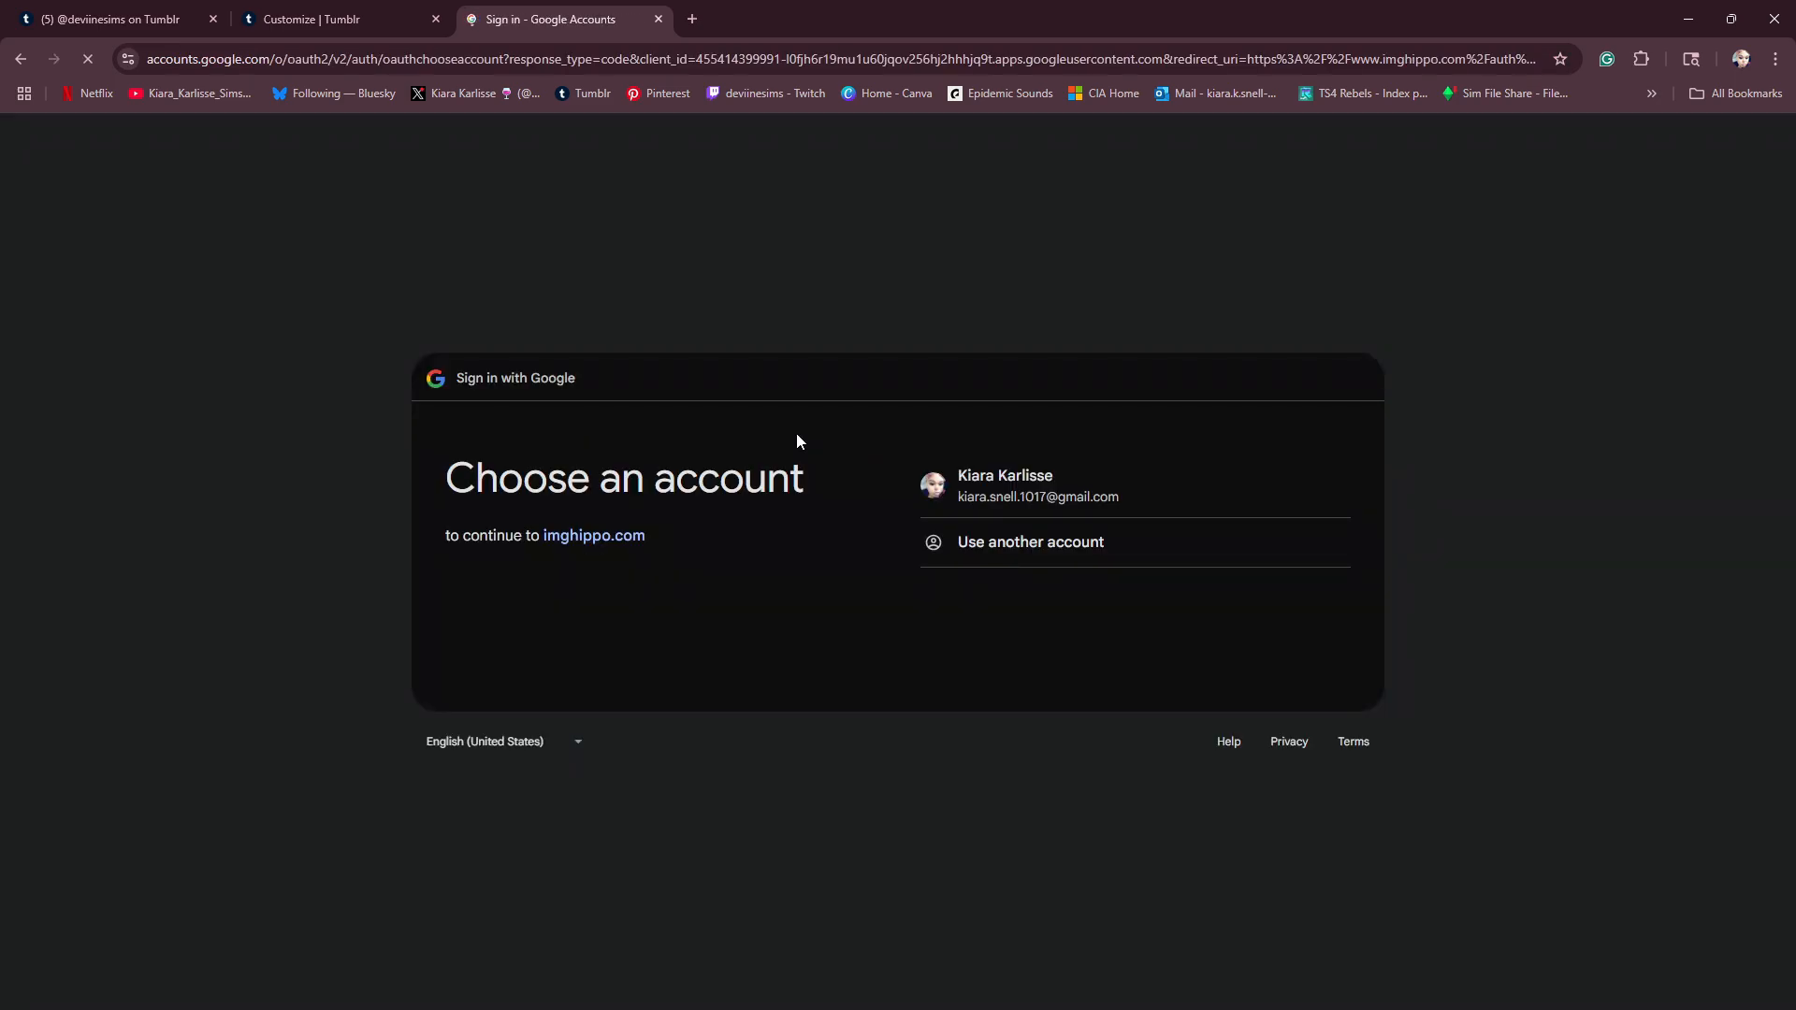
click(1091, 497)
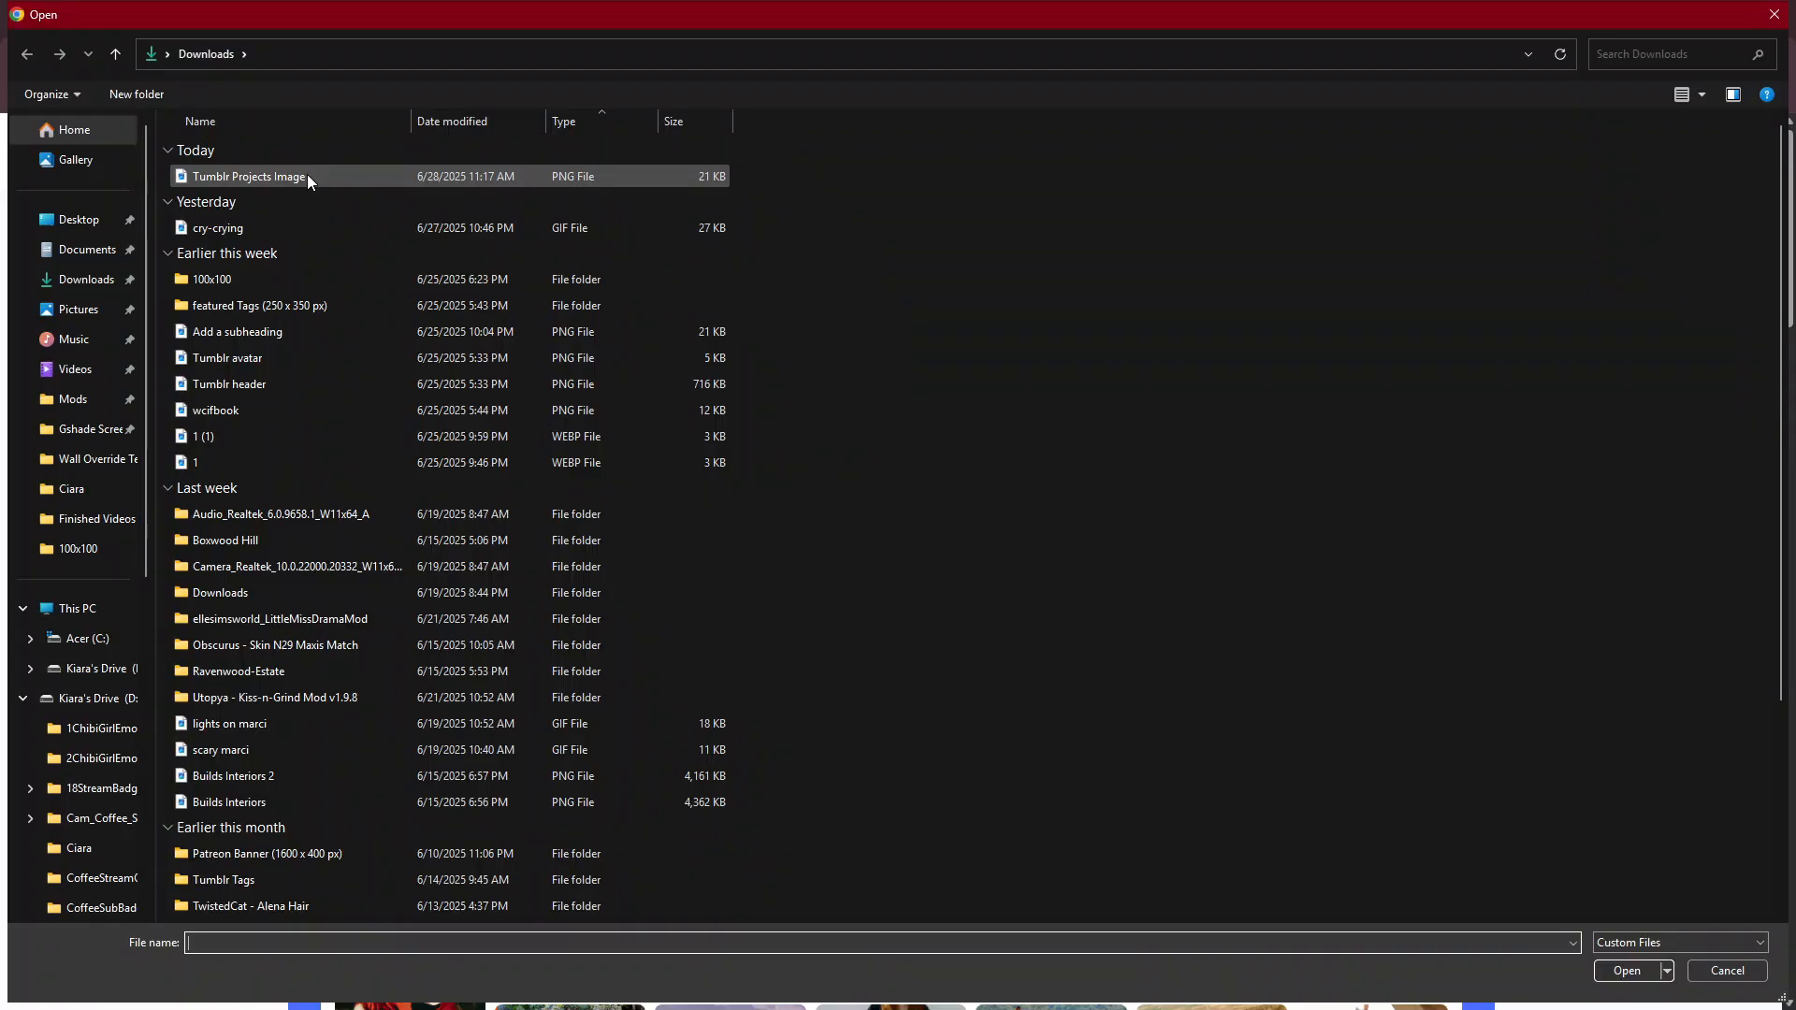
- Upload the "Tumblr Projects Image" PNG from the Downloads folder to Imghippo
click(307, 176)
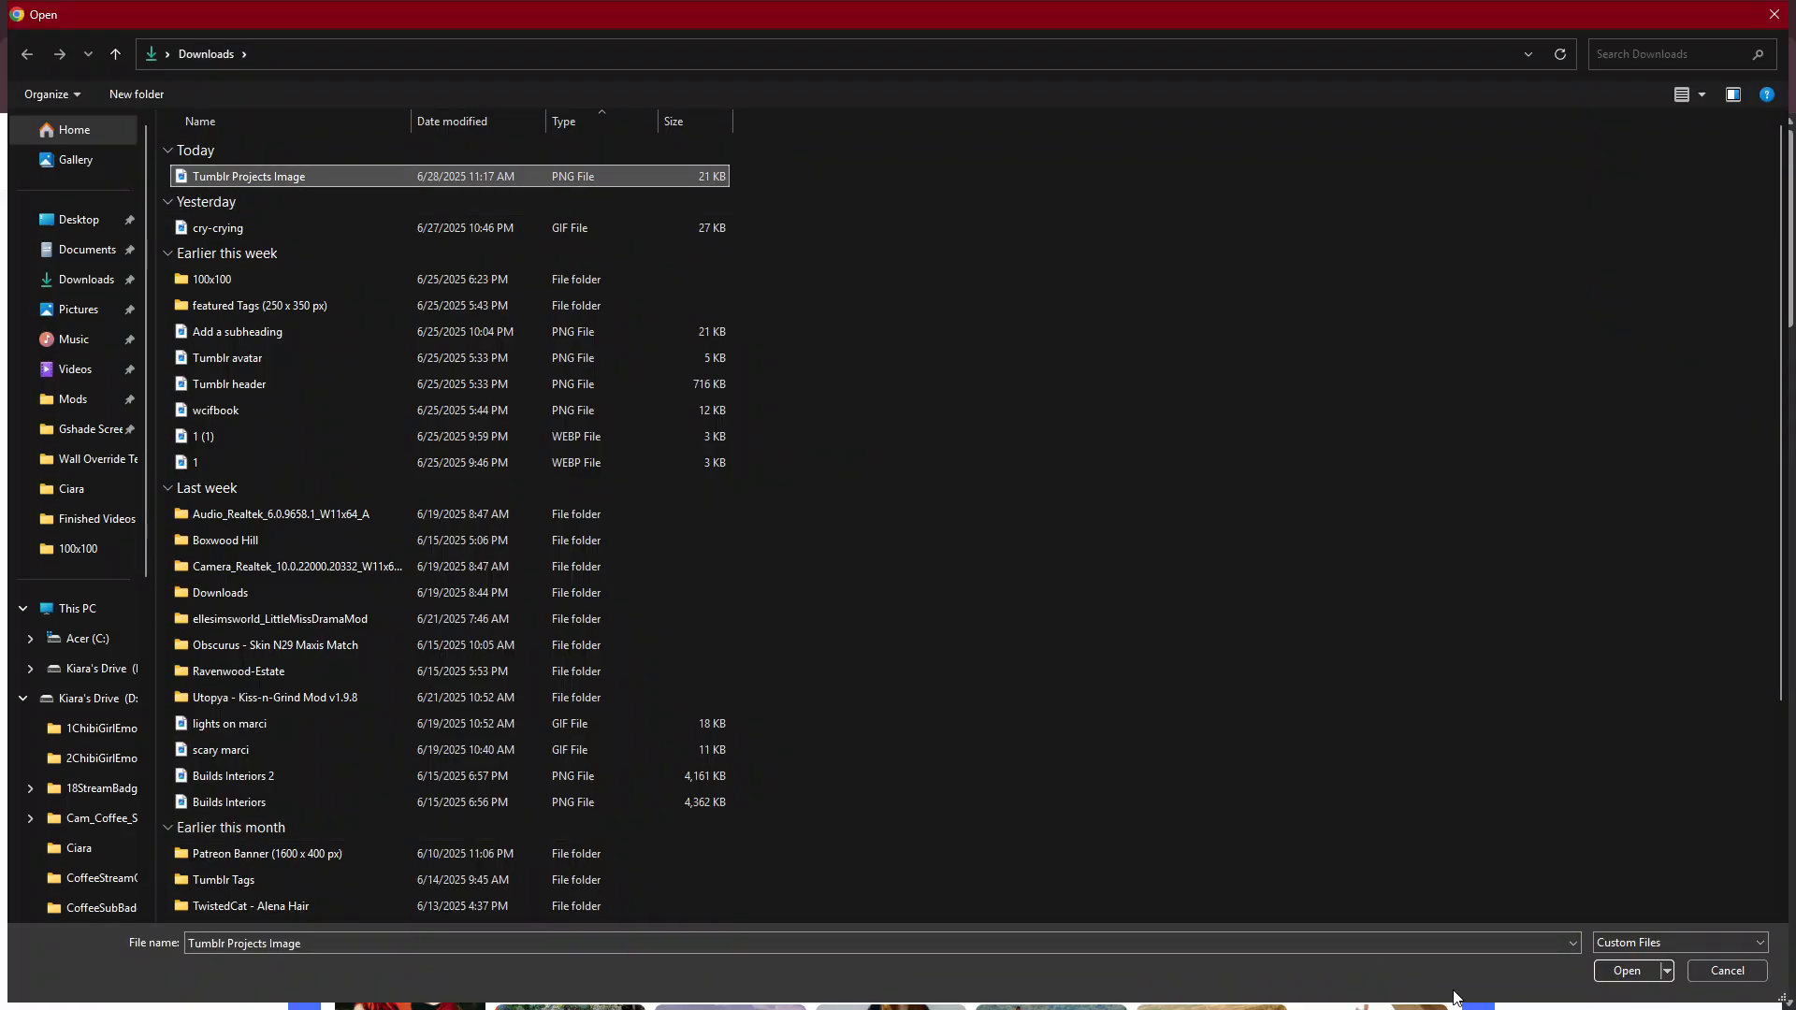
click(1614, 969)
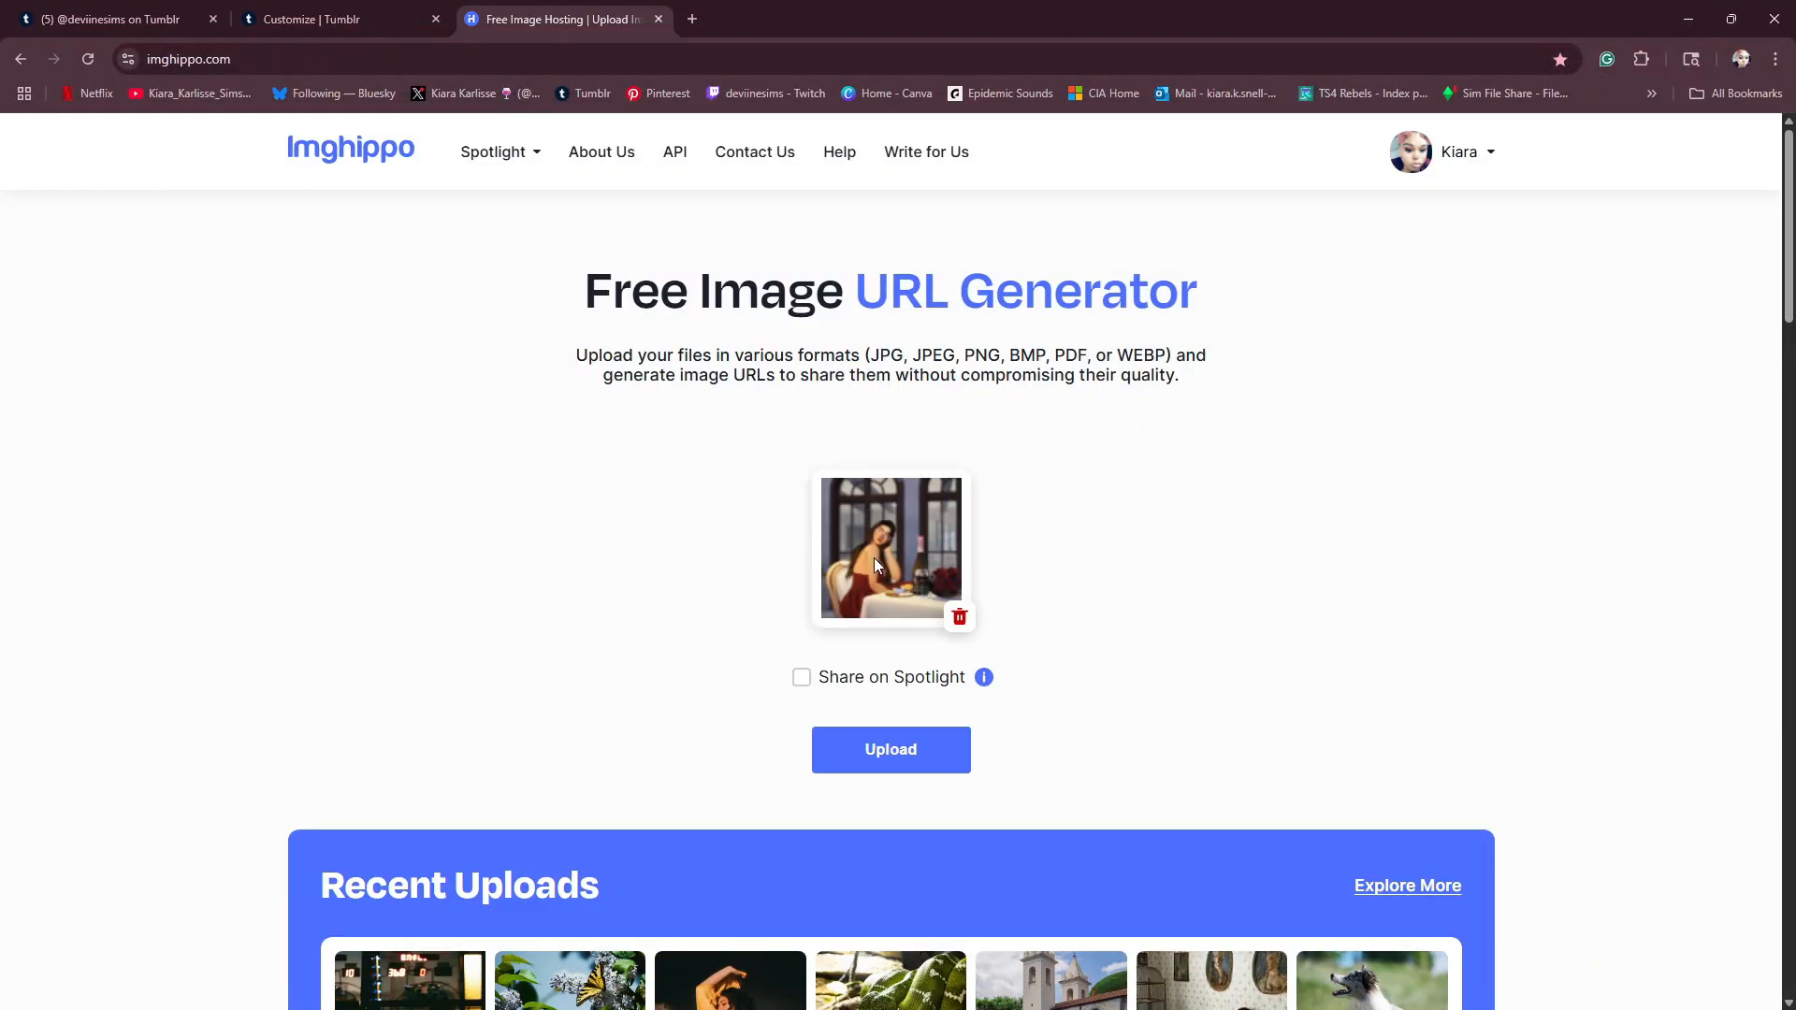
click(892, 751)
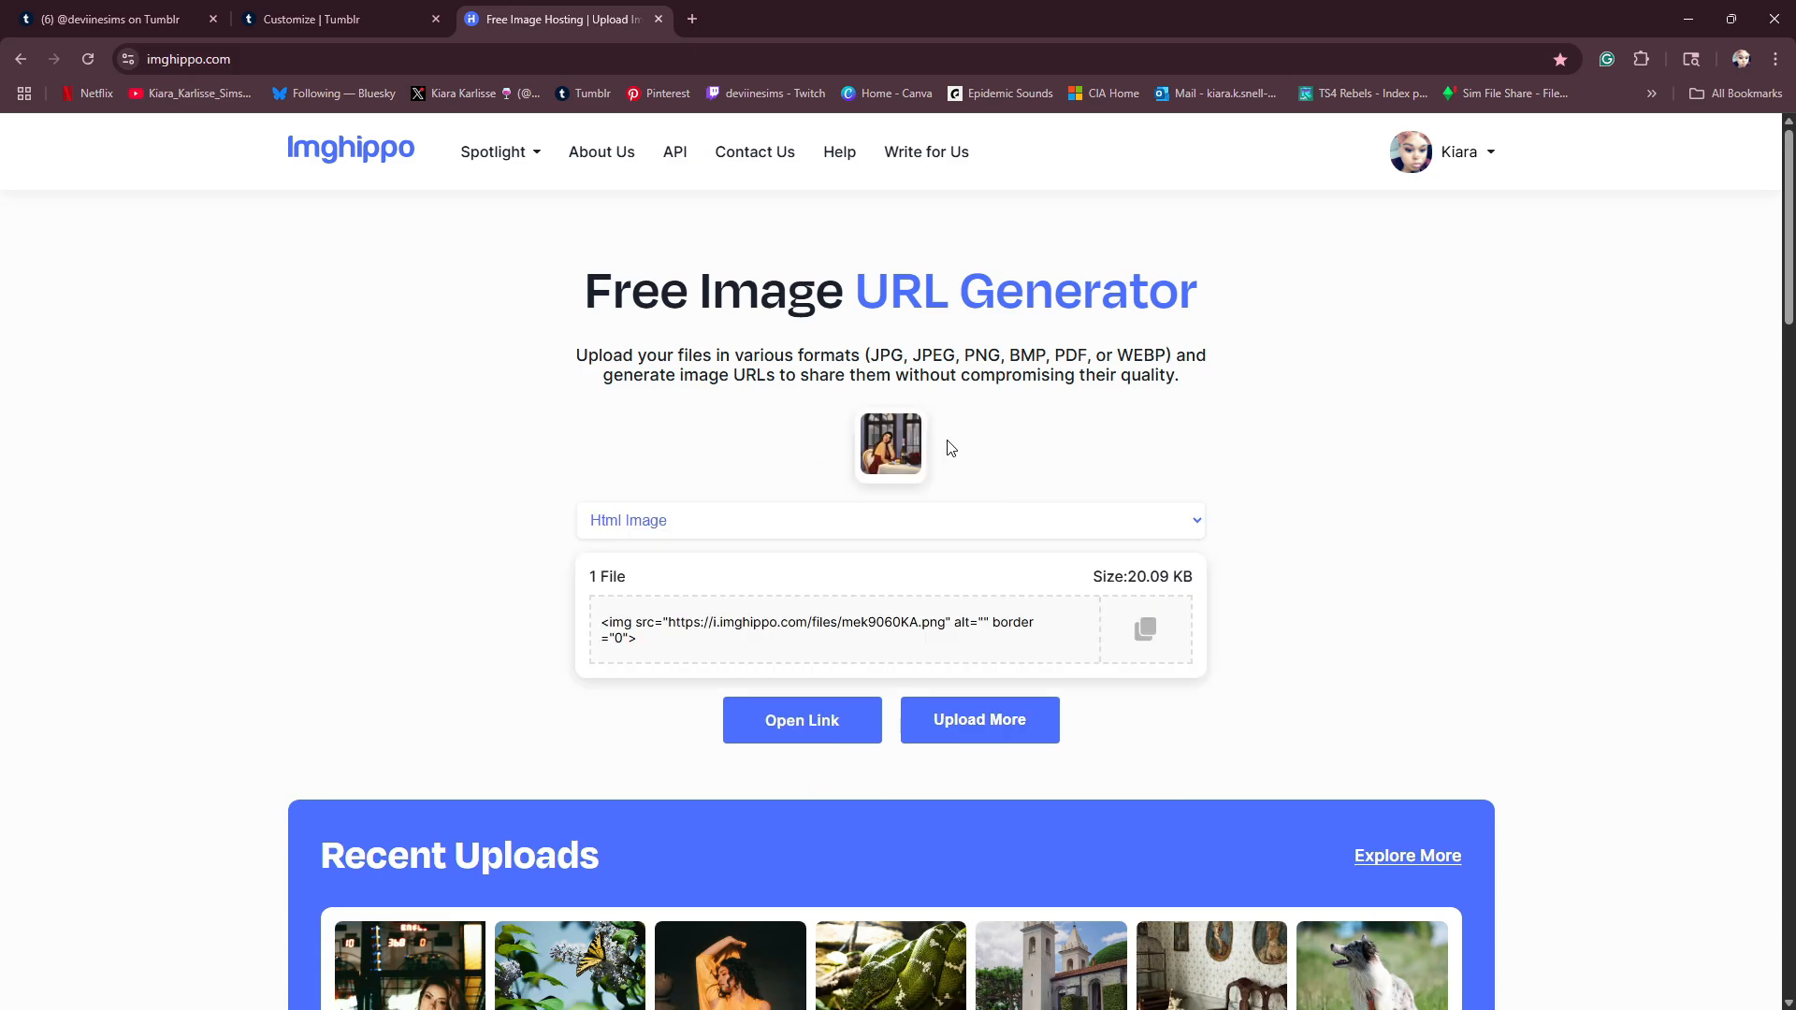
- Switch the uploaded image's link format to Html Image and copy the generated code
click(1196, 521)
click(869, 554)
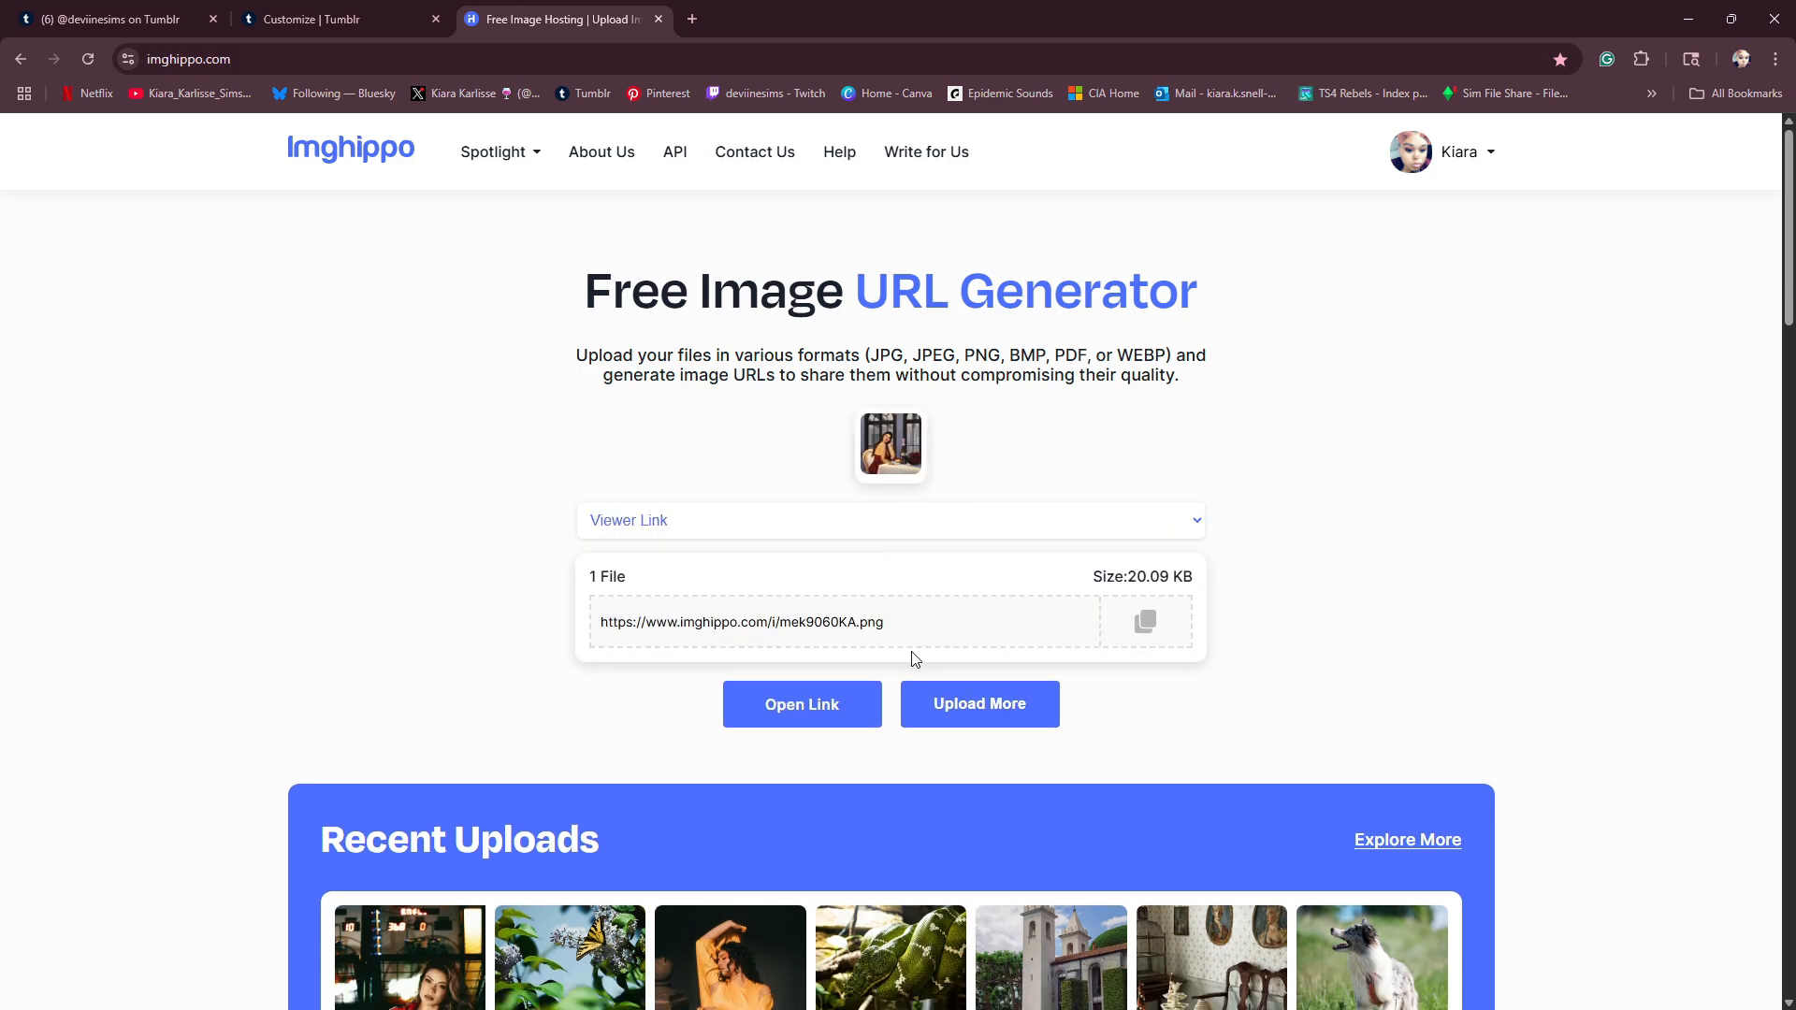
click(1182, 520)
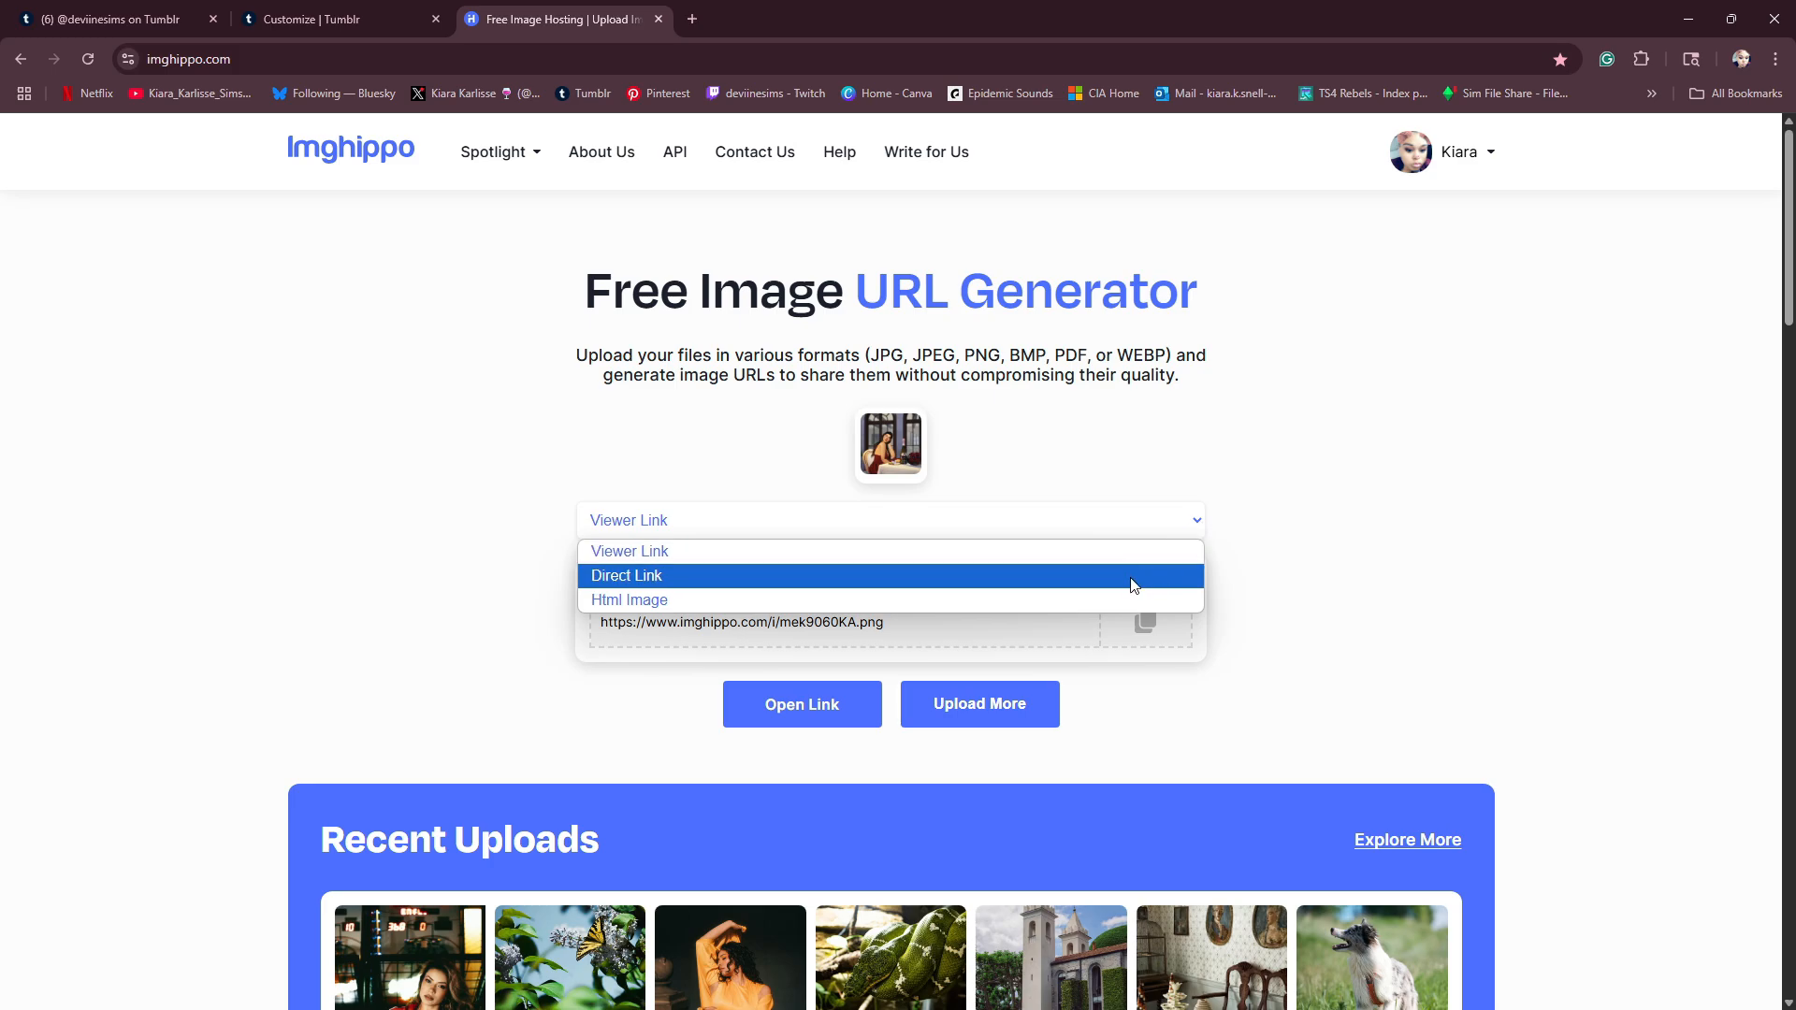
click(1117, 603)
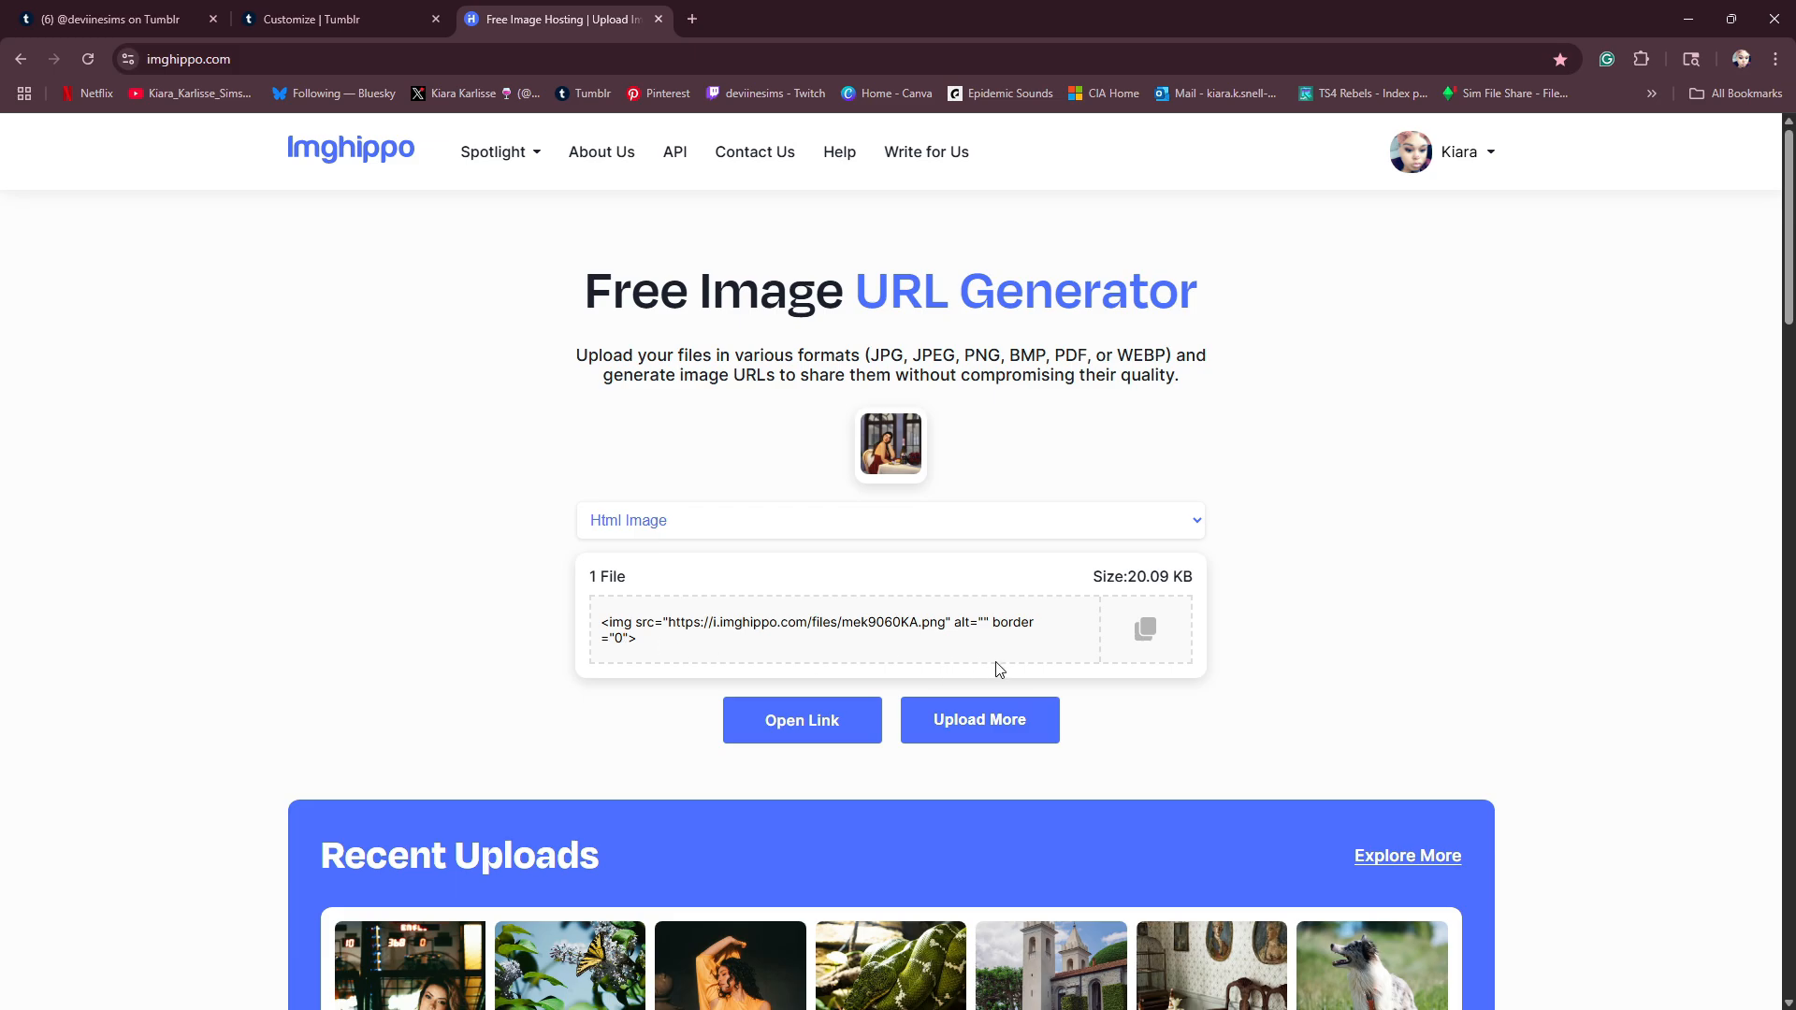
click(1153, 642)
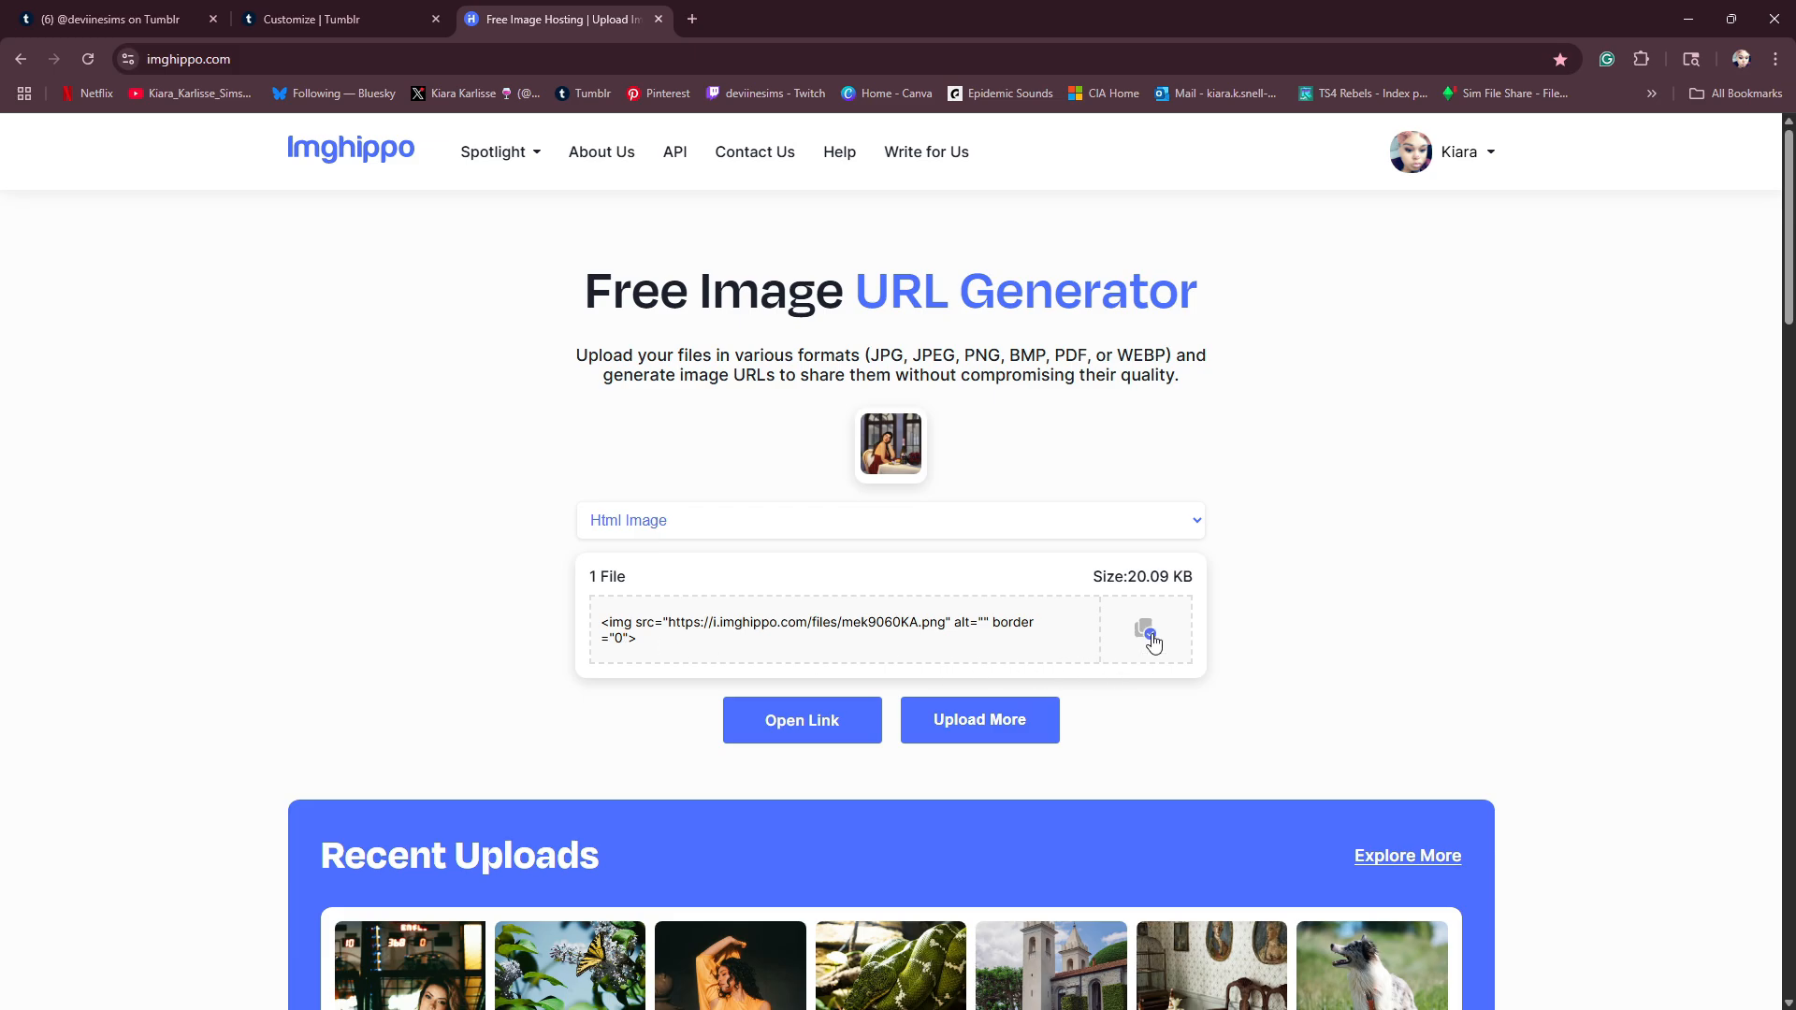
- Replace the Simself project's image tag in the Tumblr theme HTML with the copied Imghippo code and refresh the preview
click(357, 31)
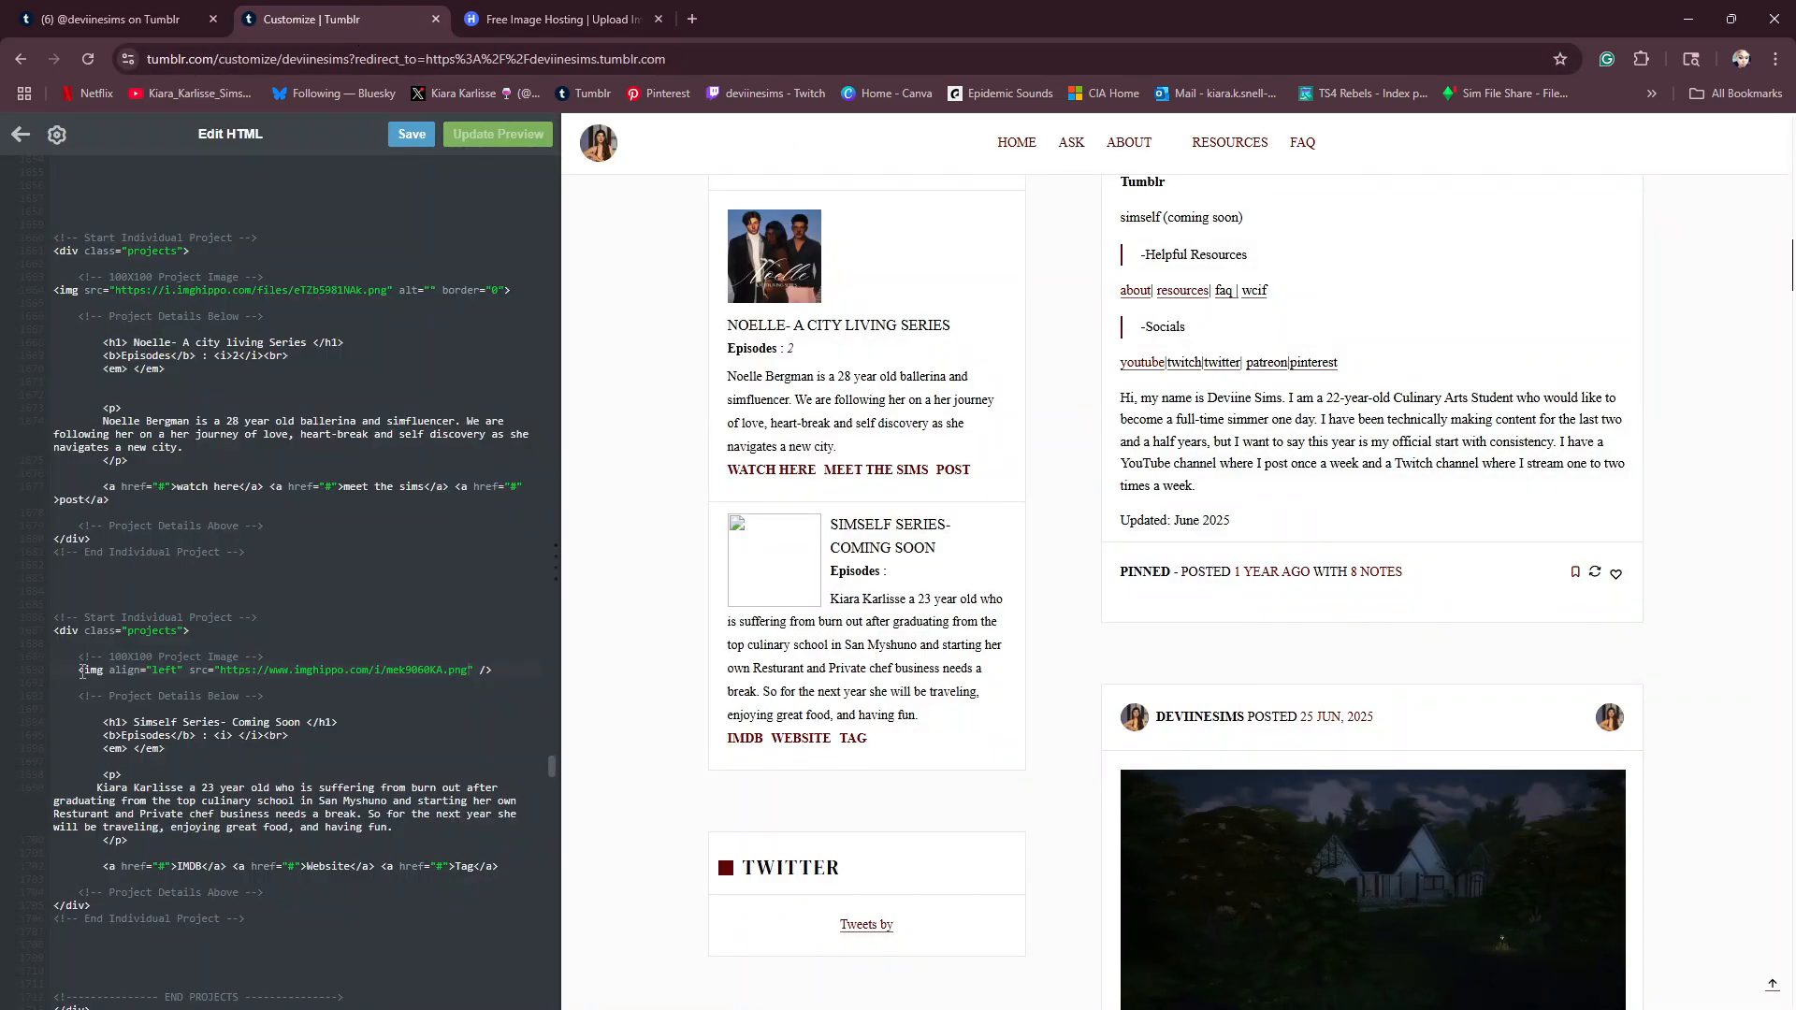
drag(80, 671, 491, 664)
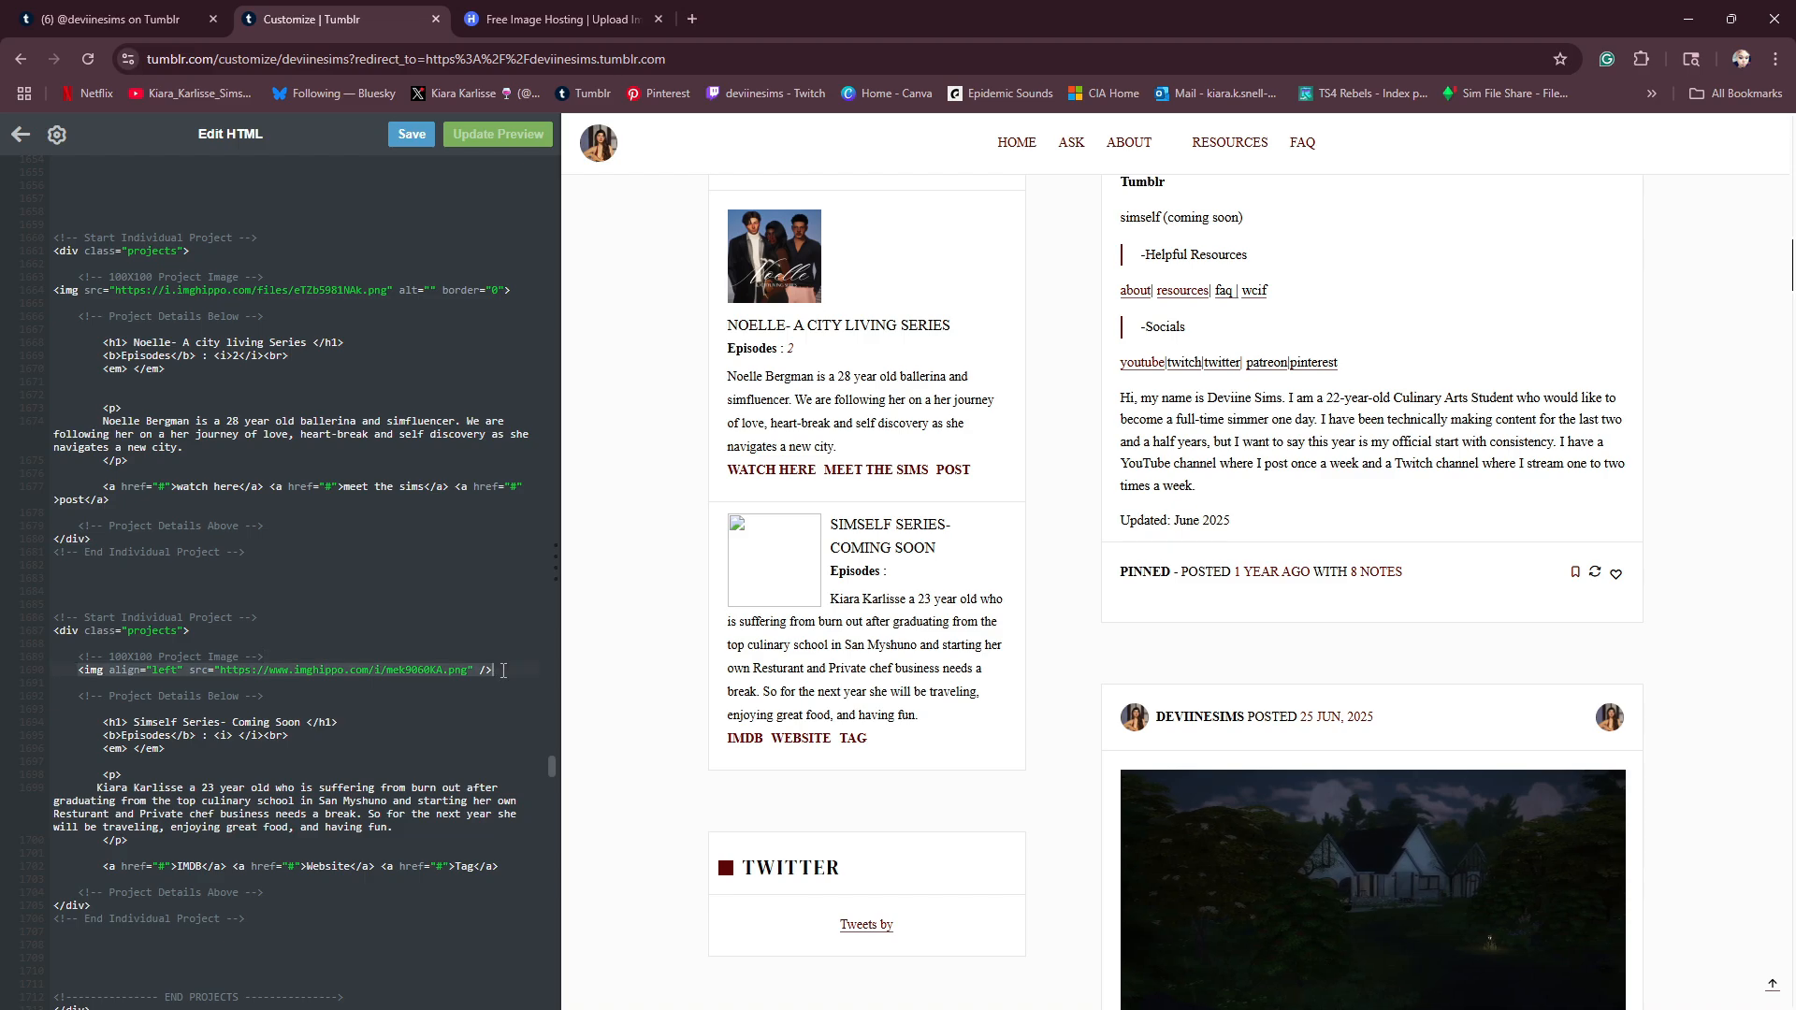
key(BackSpace)
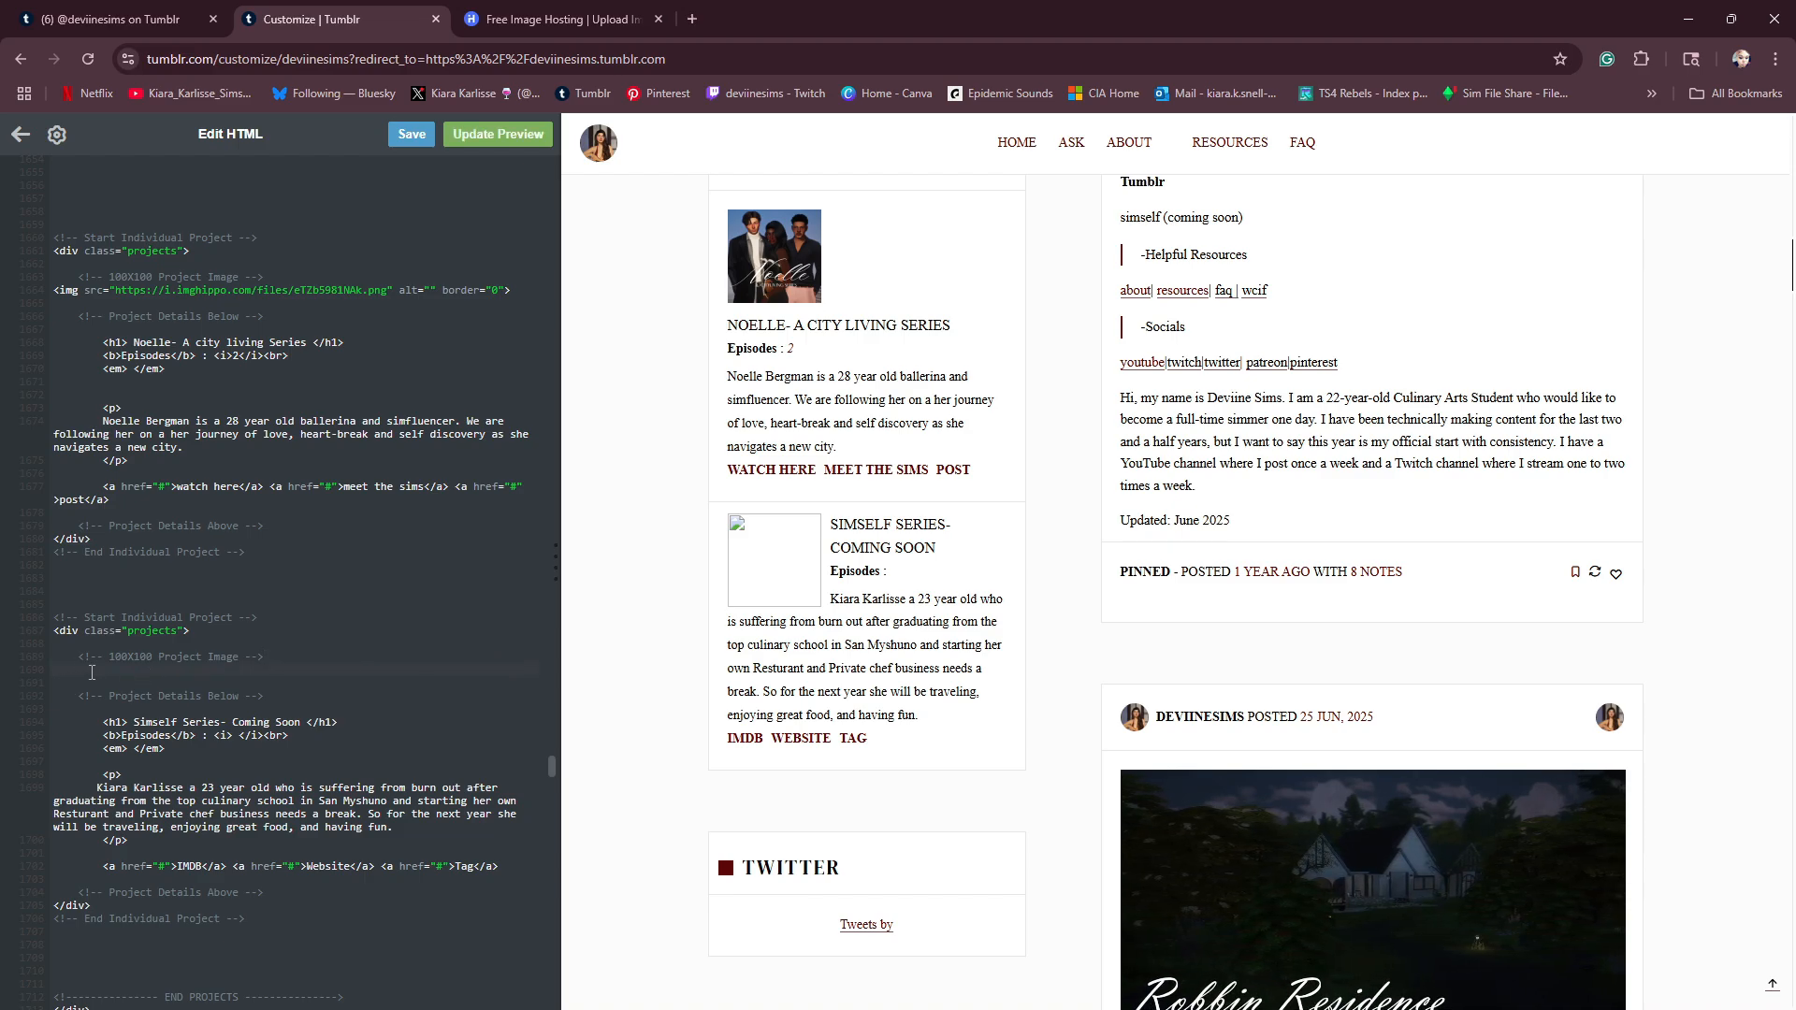
right_click(96, 676)
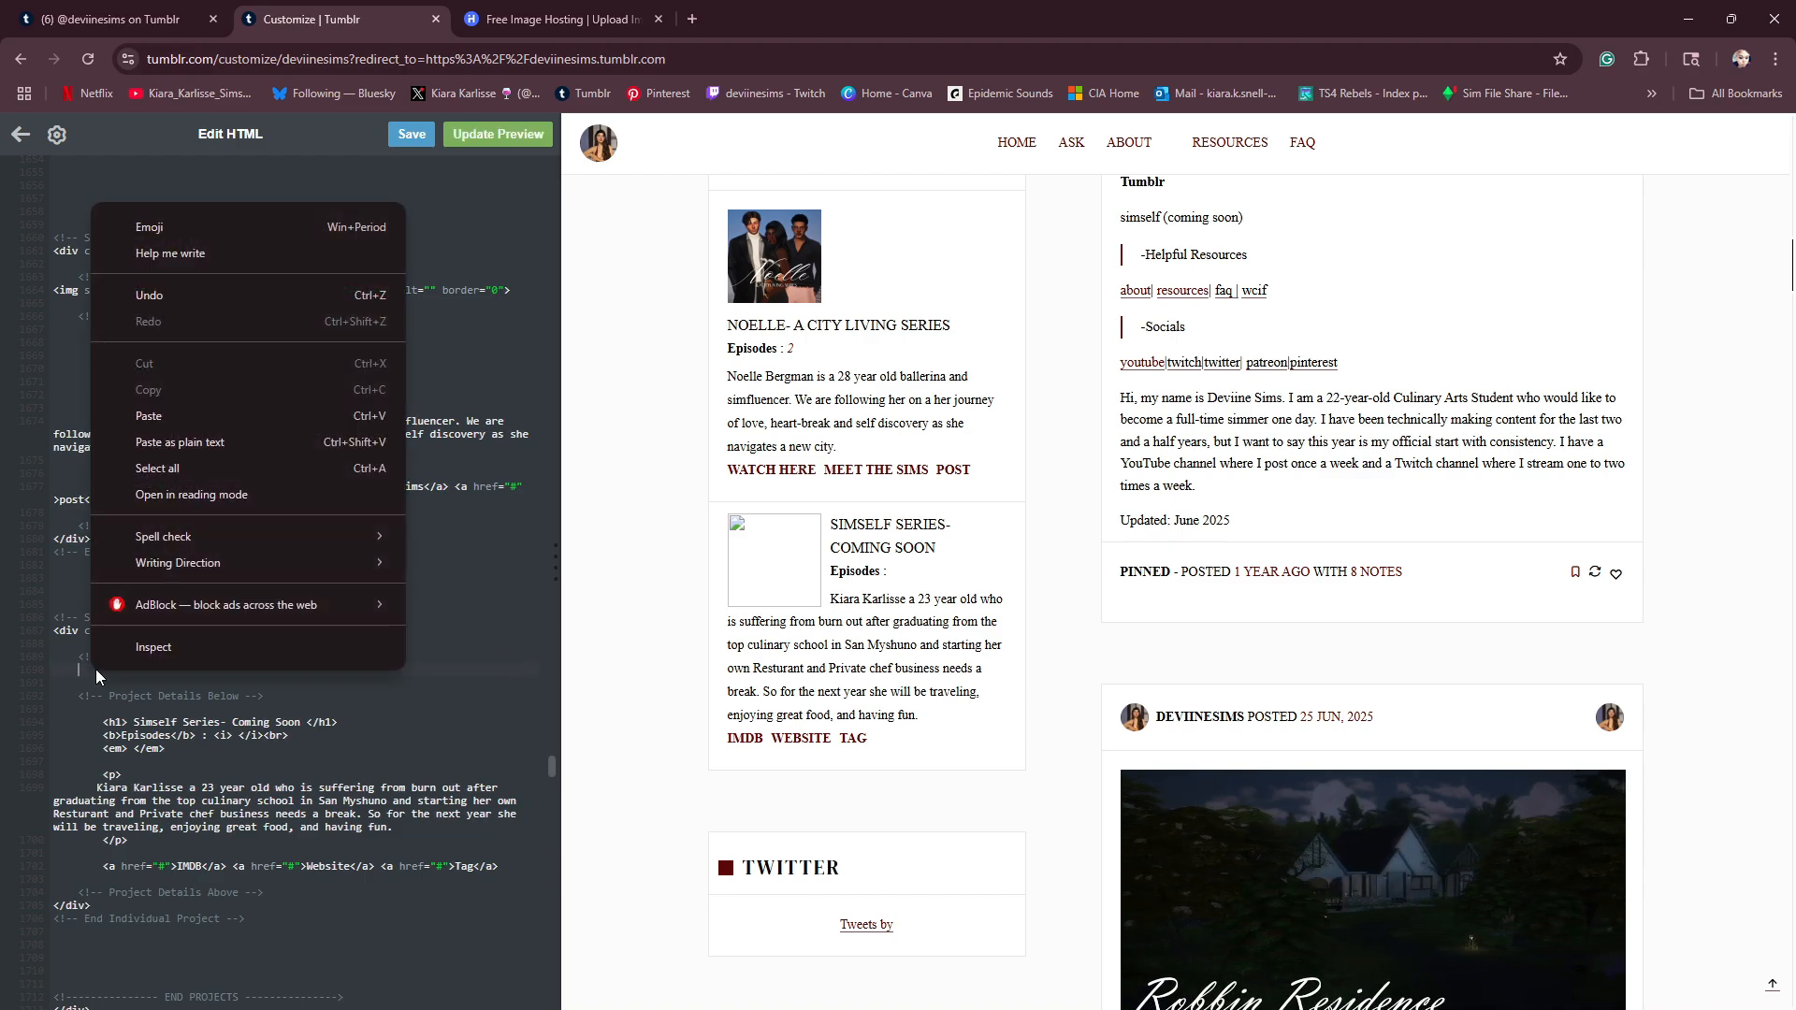
click(193, 421)
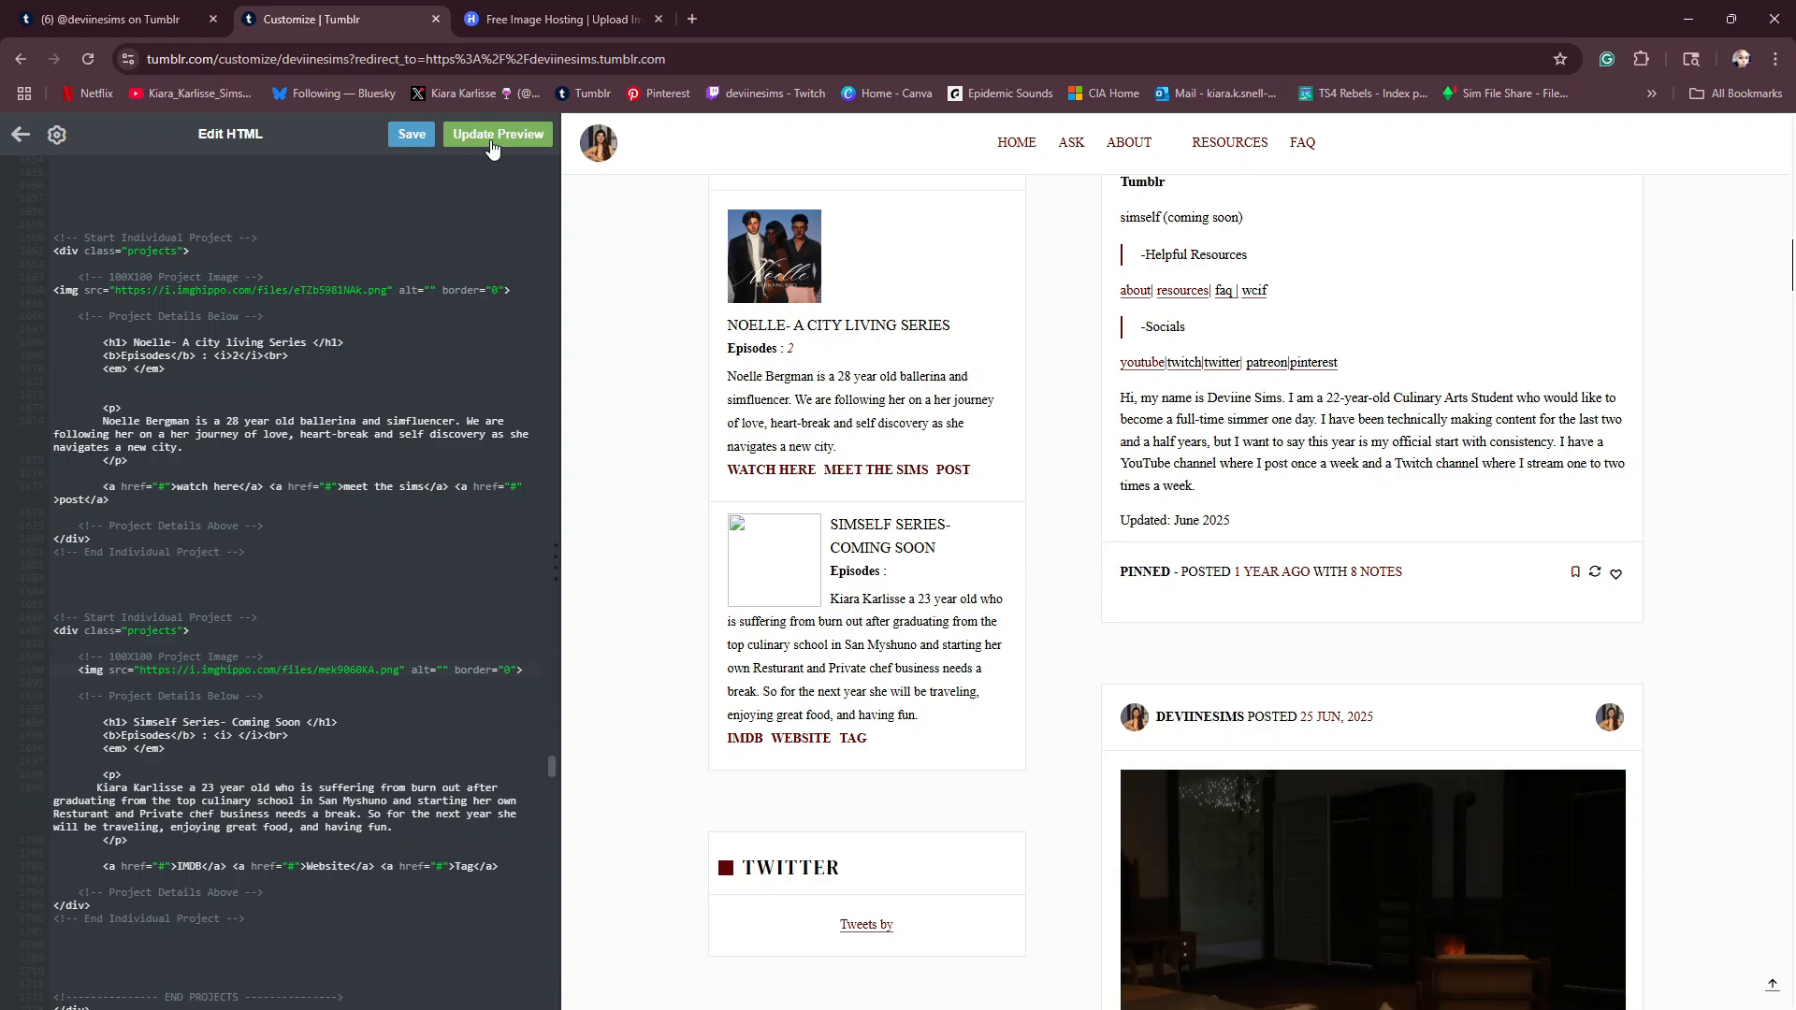
click(493, 145)
scroll(723, 468, down, 8)
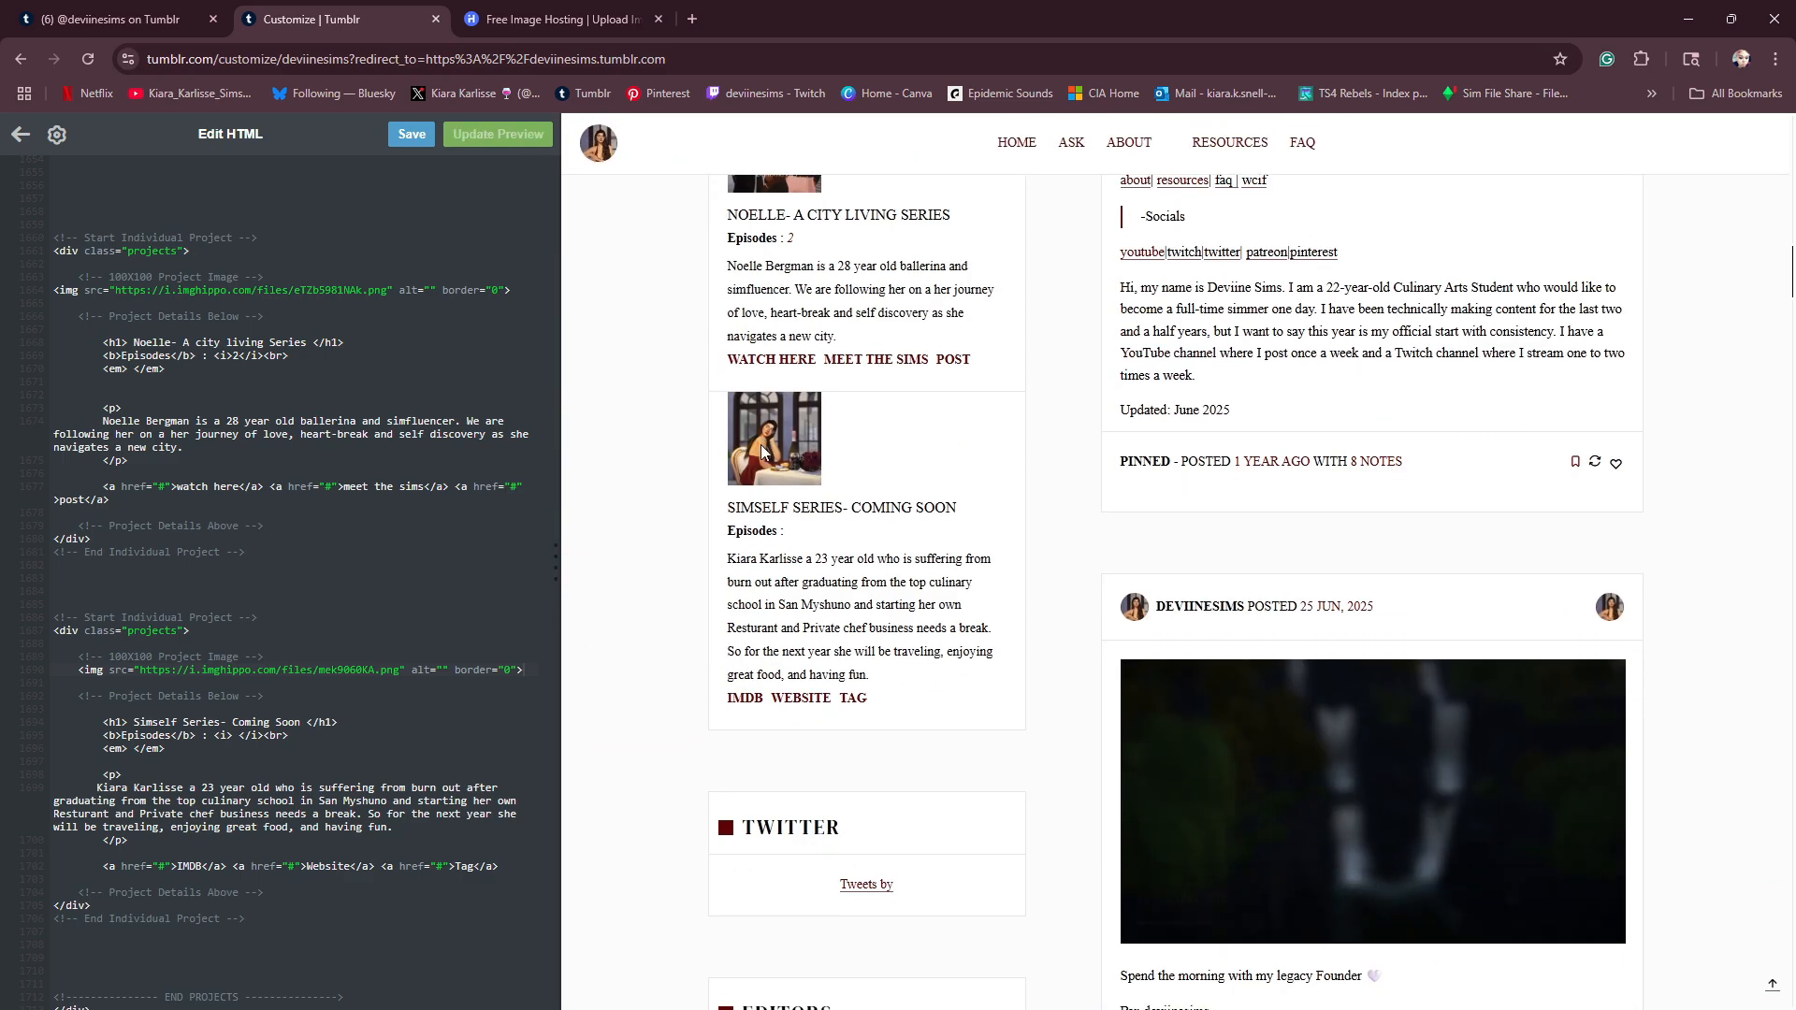
scroll(706, 402, up, 5)
scroll(790, 523, down, 3)
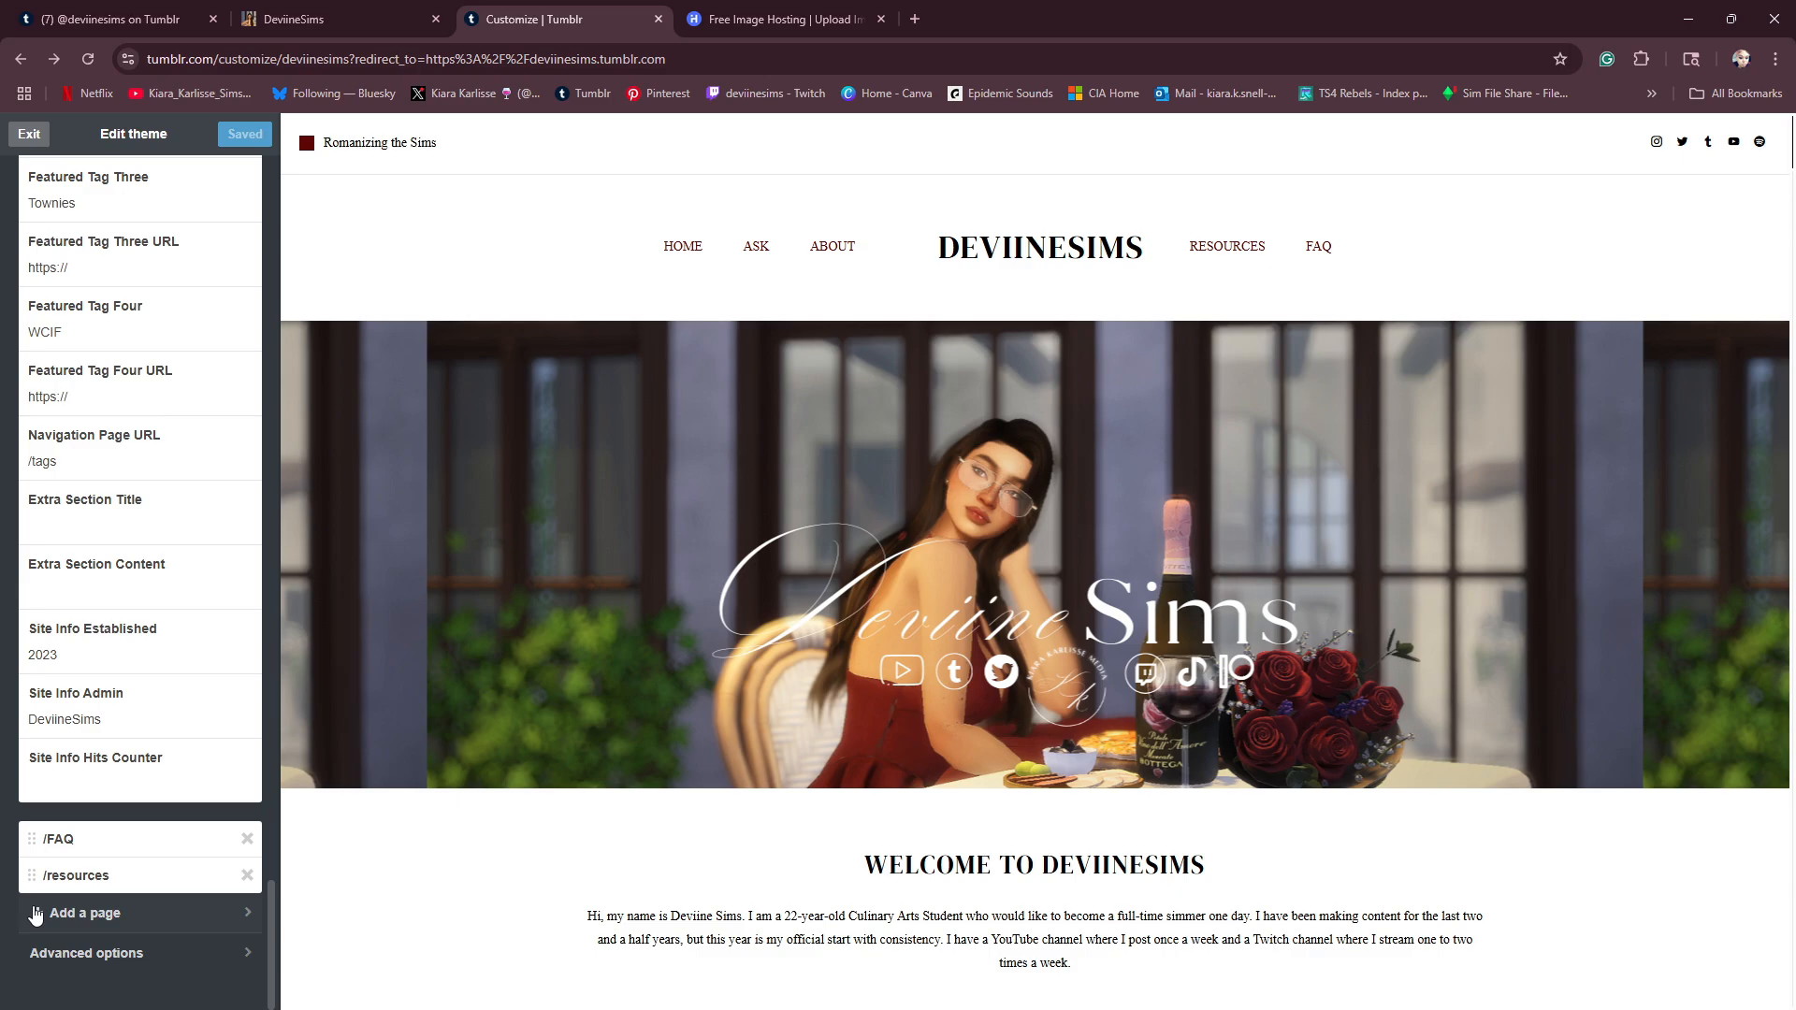
- Start adding a new page to the Tumblr blog and set its layout type to Link
click(38, 912)
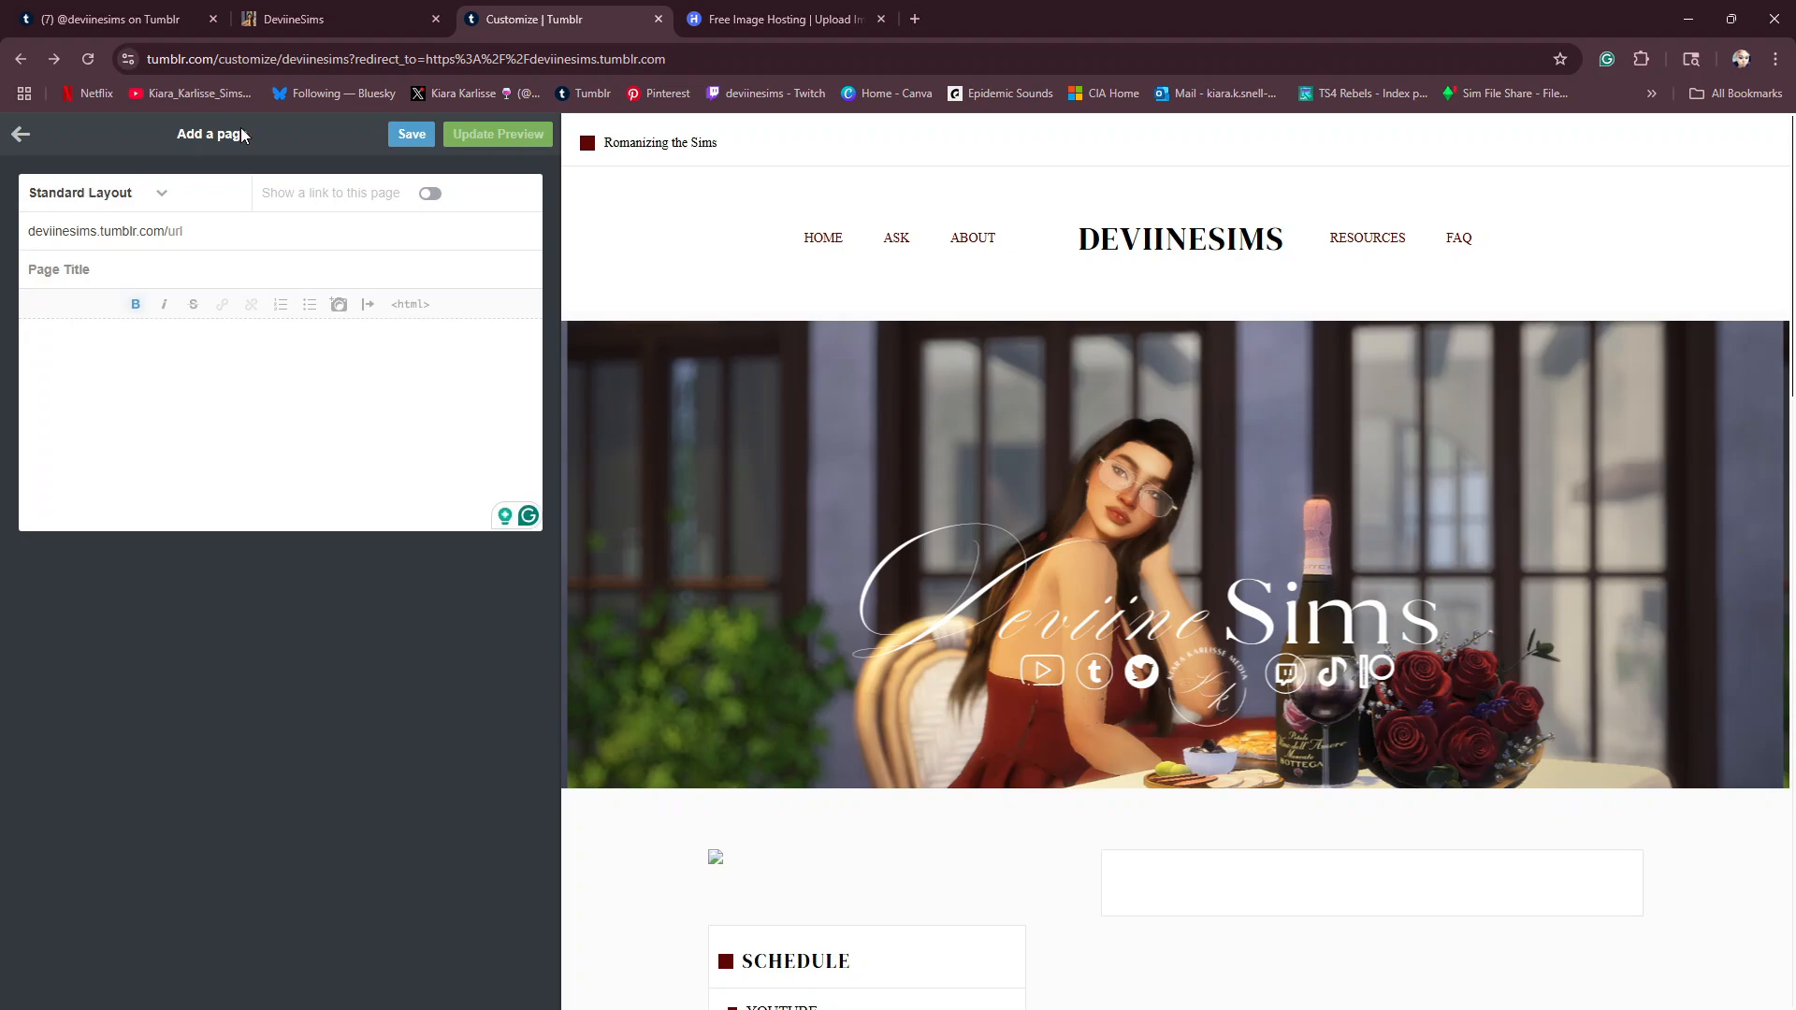
click(131, 197)
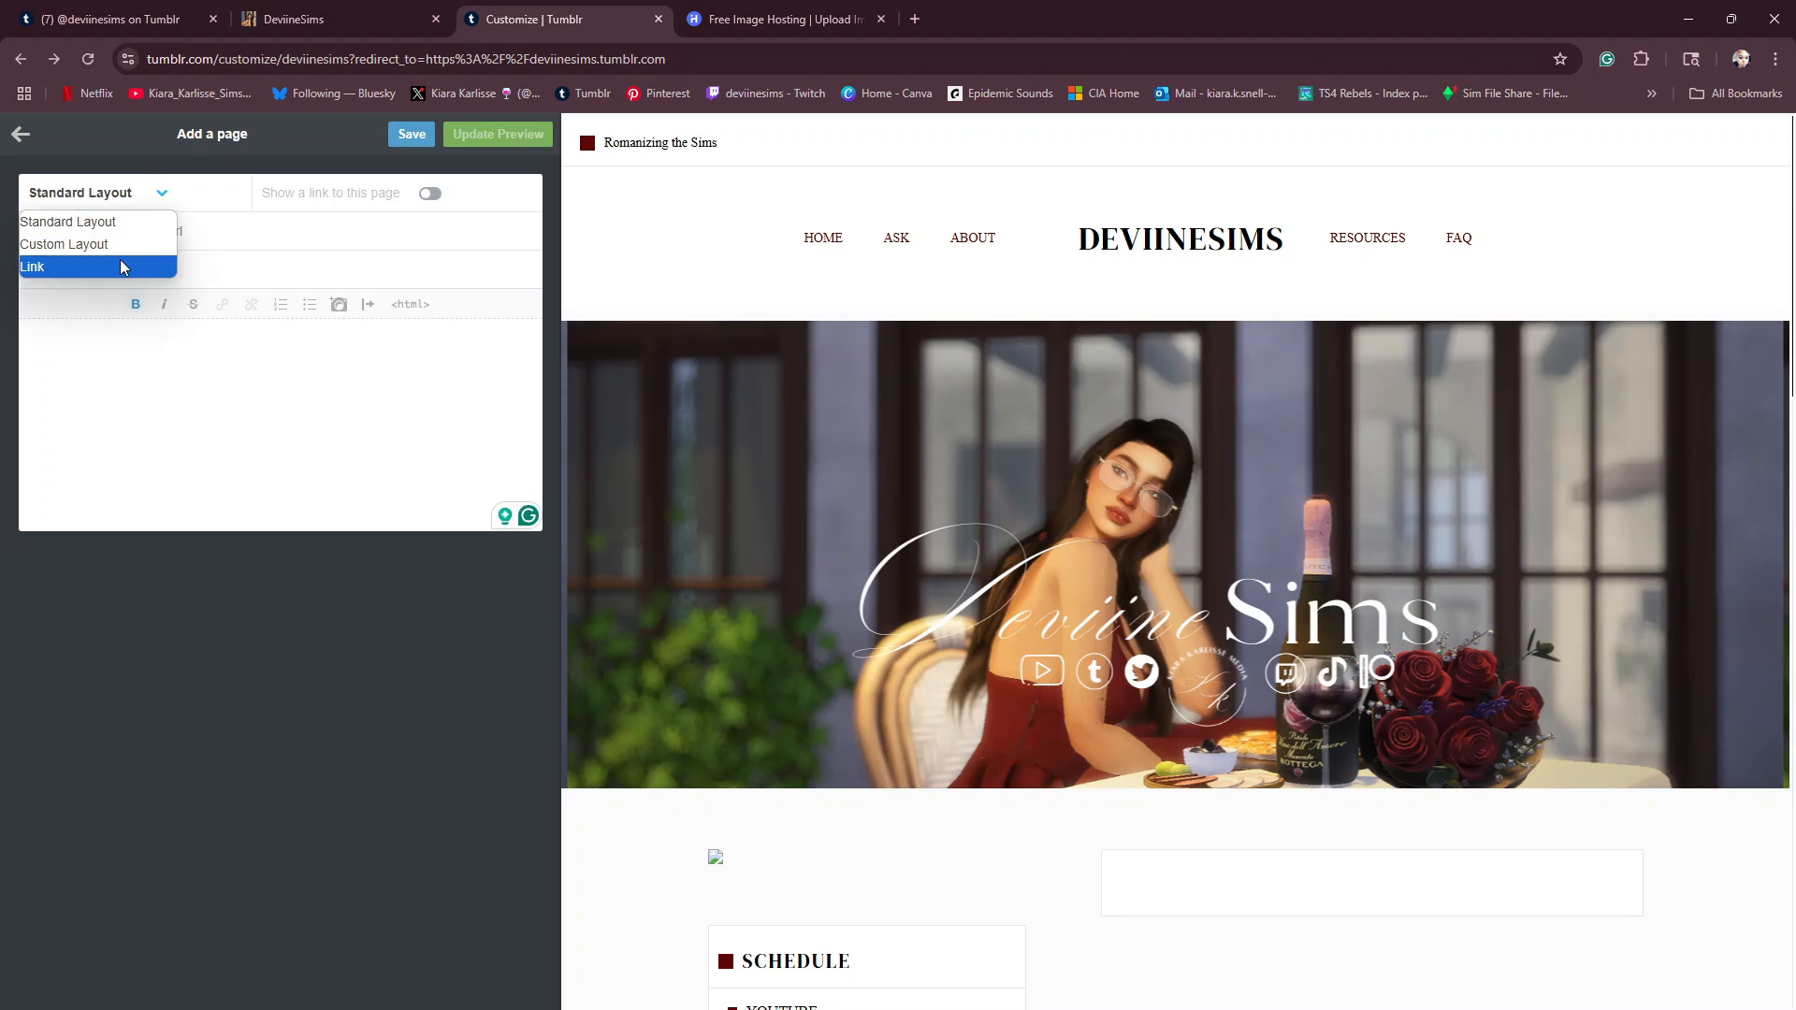
click(119, 260)
scroll(793, 564, down, 4)
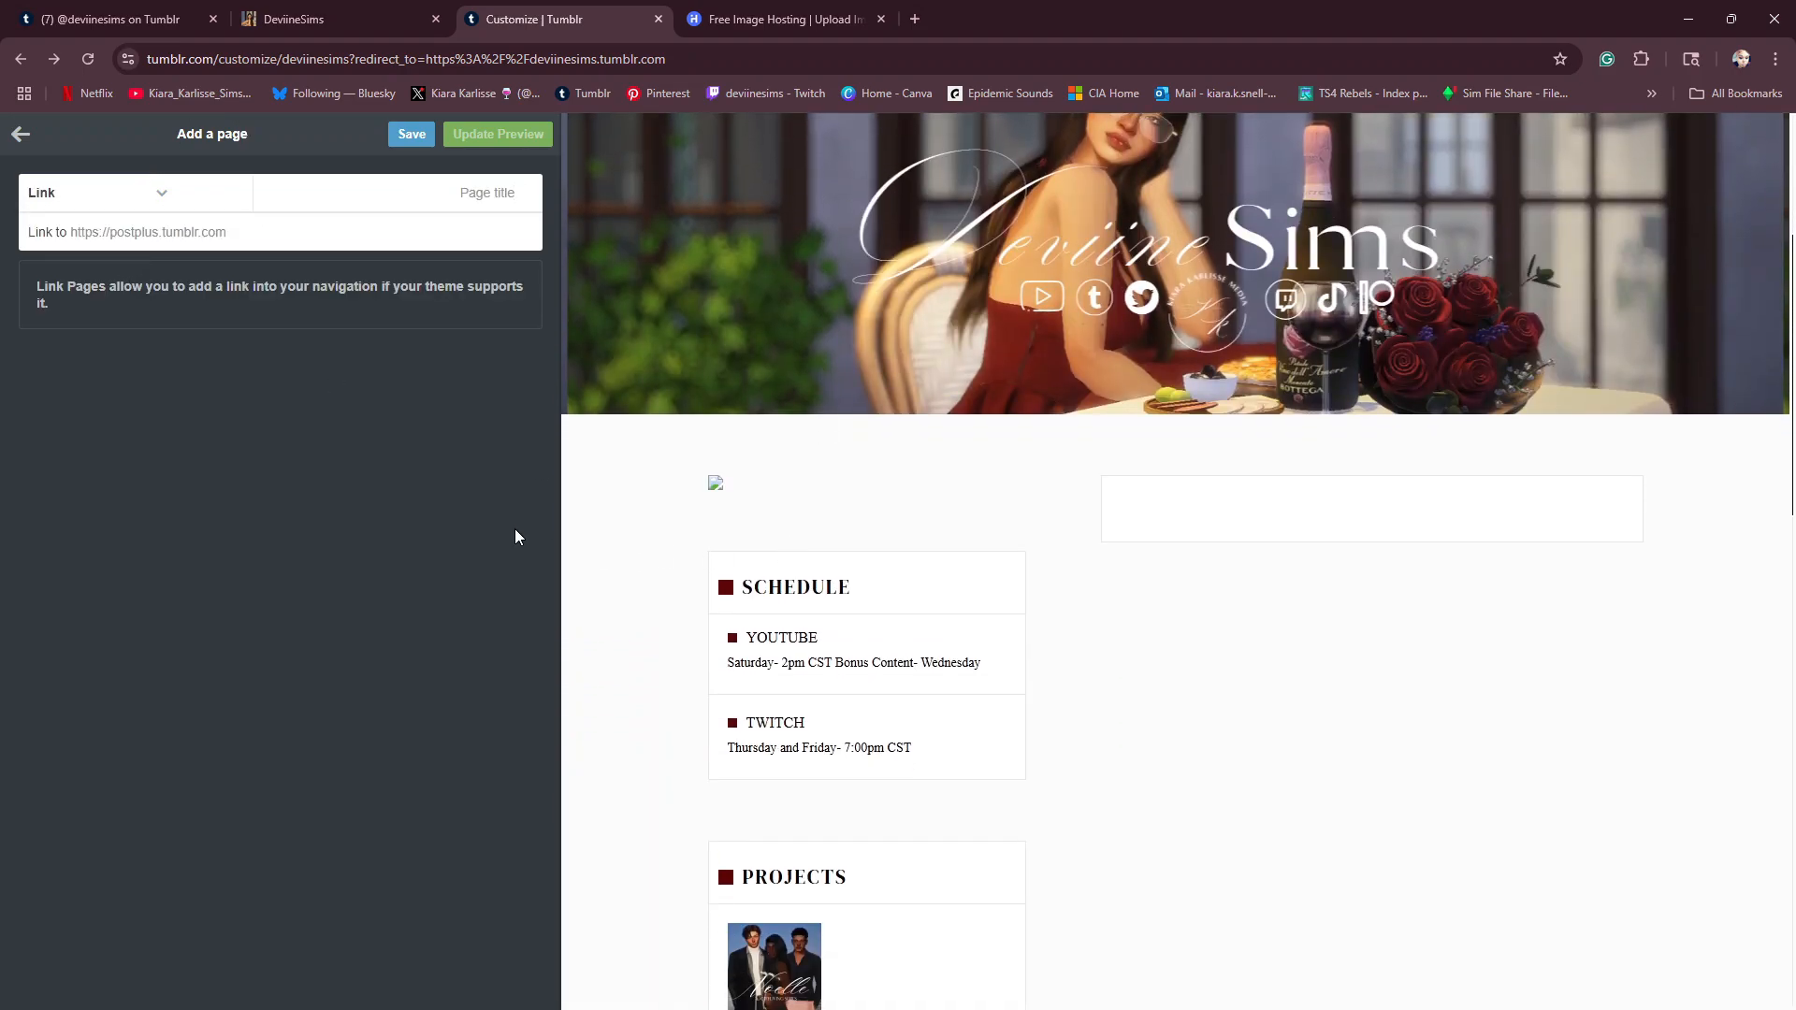
click(226, 236)
right_click(227, 235)
click(306, 462)
text(taggemed)
key(BackSpace)
key(BackSpace)
key(BackSpace)
text(e)
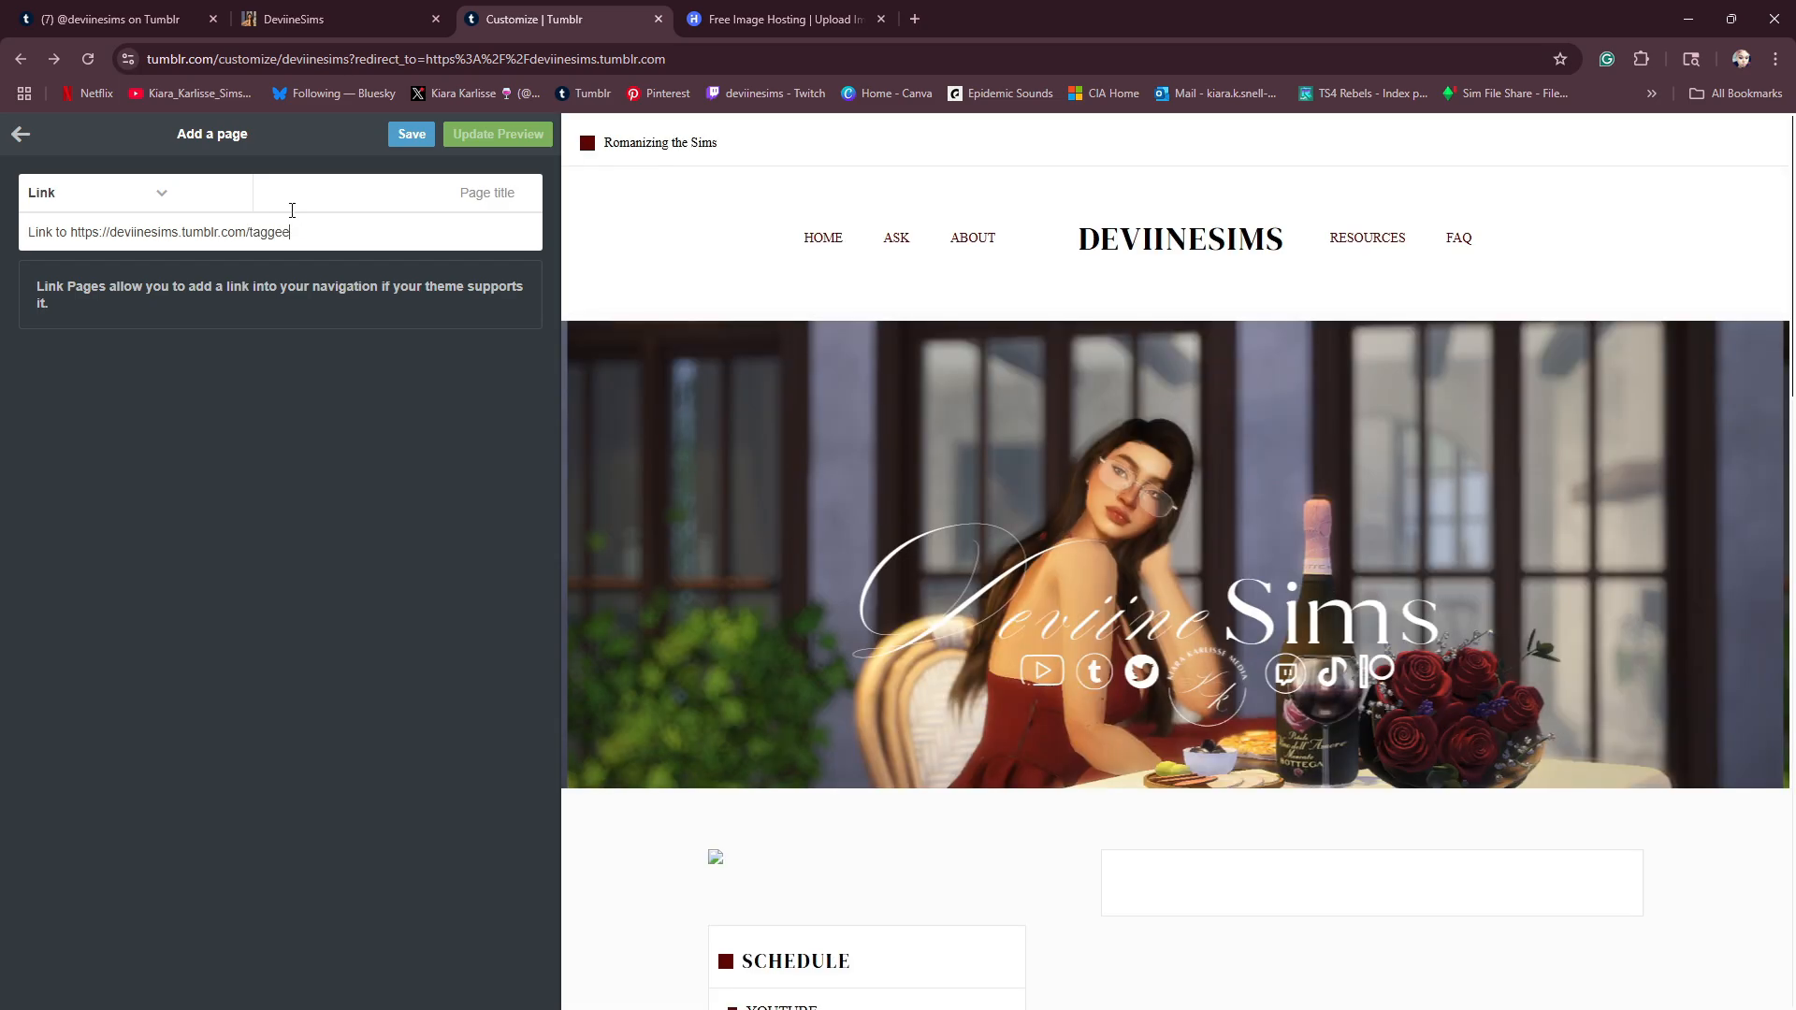
key(BackSpace)
text(deviinesims.tumblr.com/tagged)
text(/lookbook)
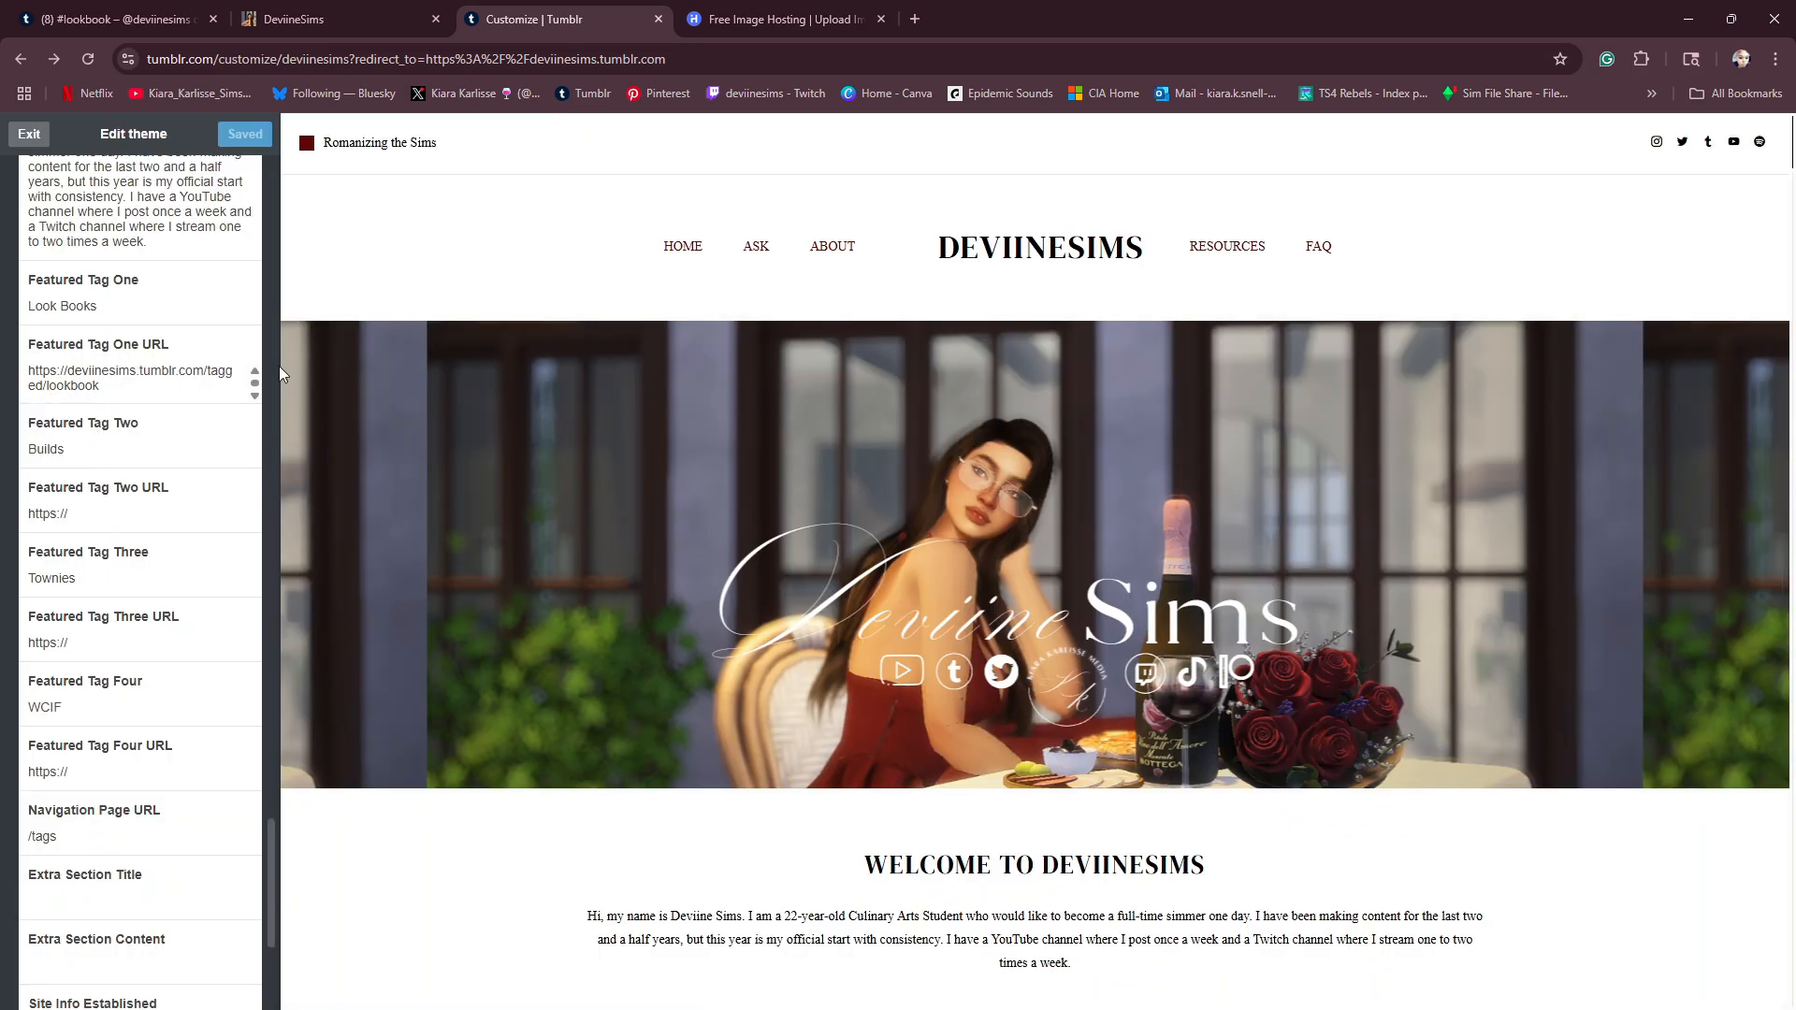
- Open the Look Books featured tag from the theme preview and check its tagged posts
scroll(741, 761, down, 8)
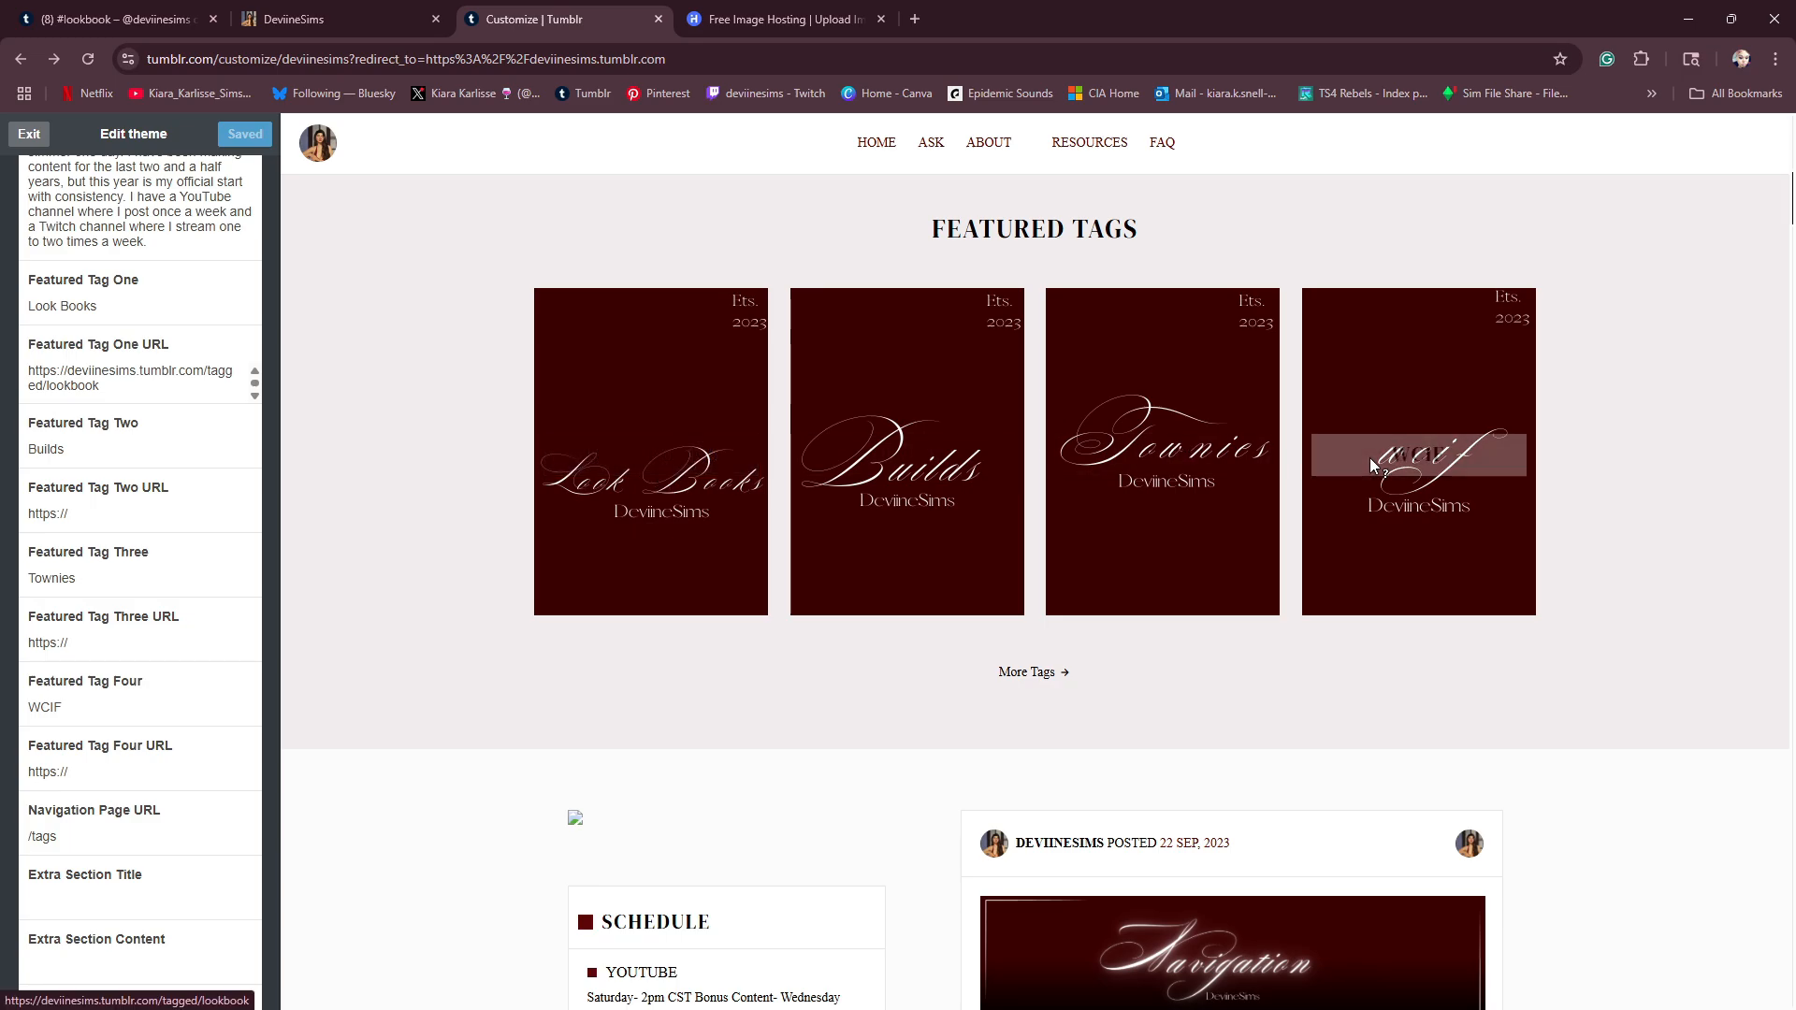
click(645, 481)
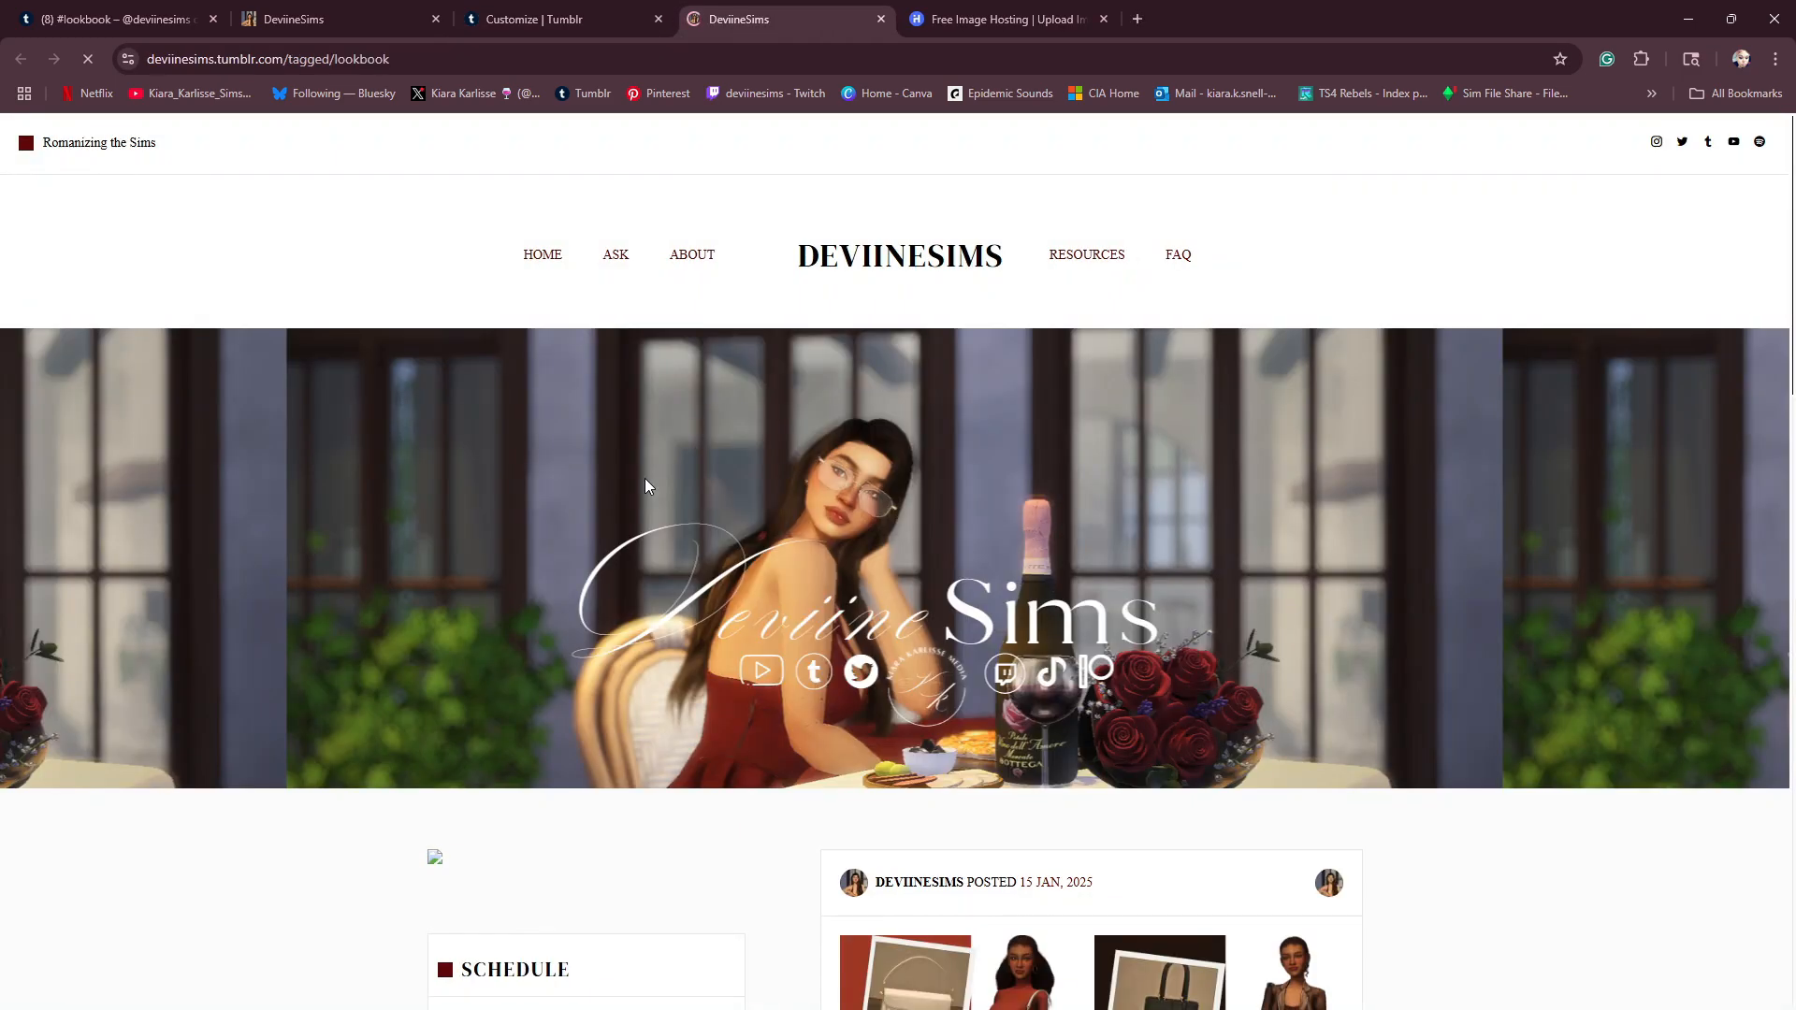
scroll(816, 556, down, 5)
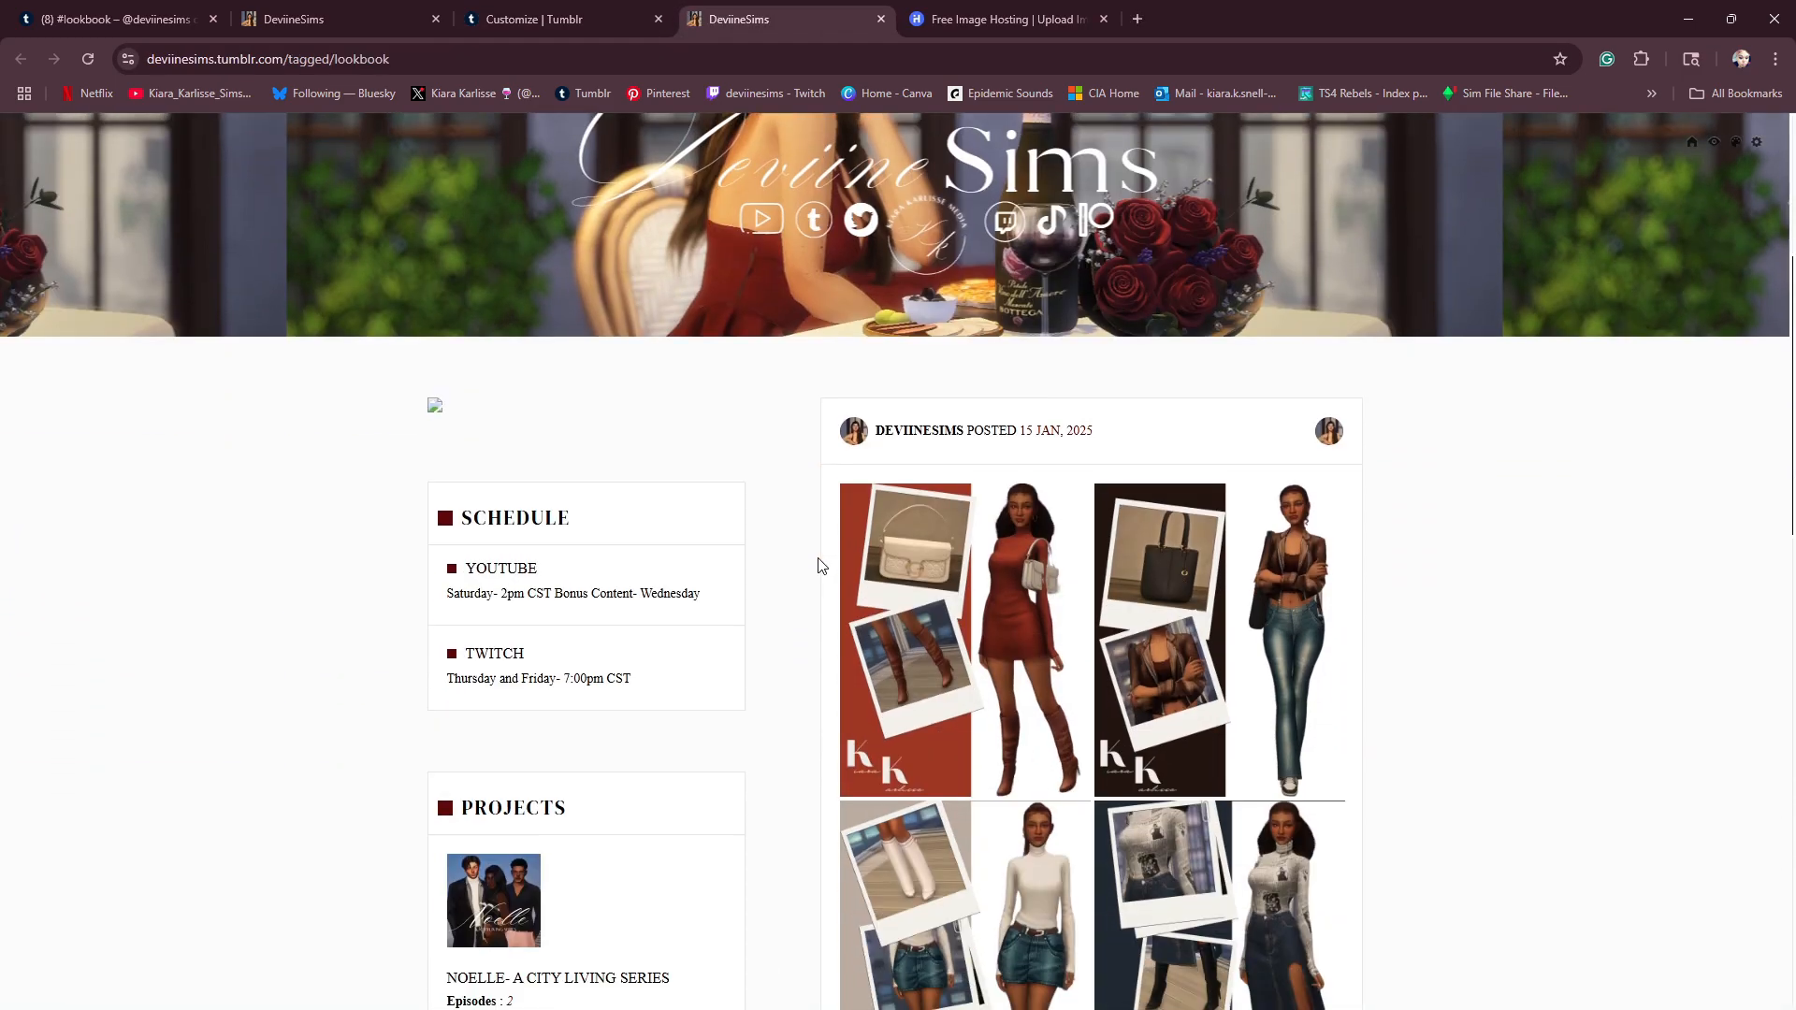
scroll(821, 561, down, 6)
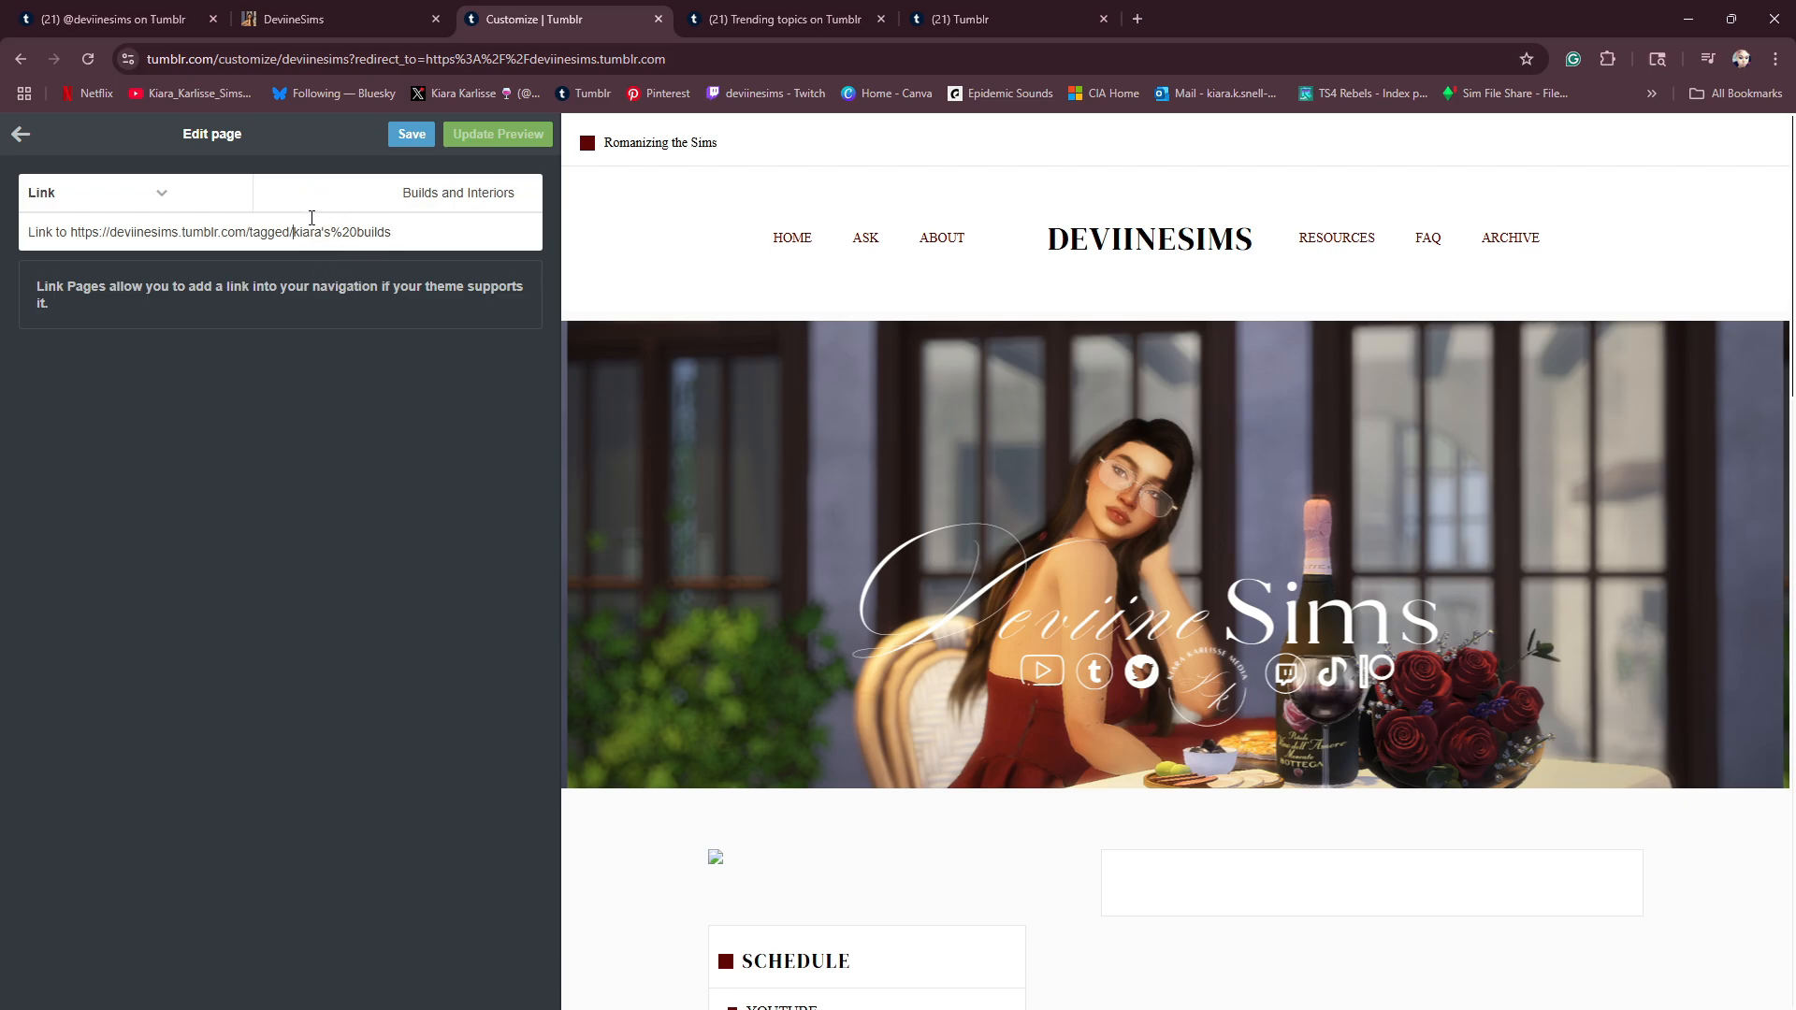
- Save the Builds and Interiors link page, copy its full tag URL and return to the theme settings
click(410, 133)
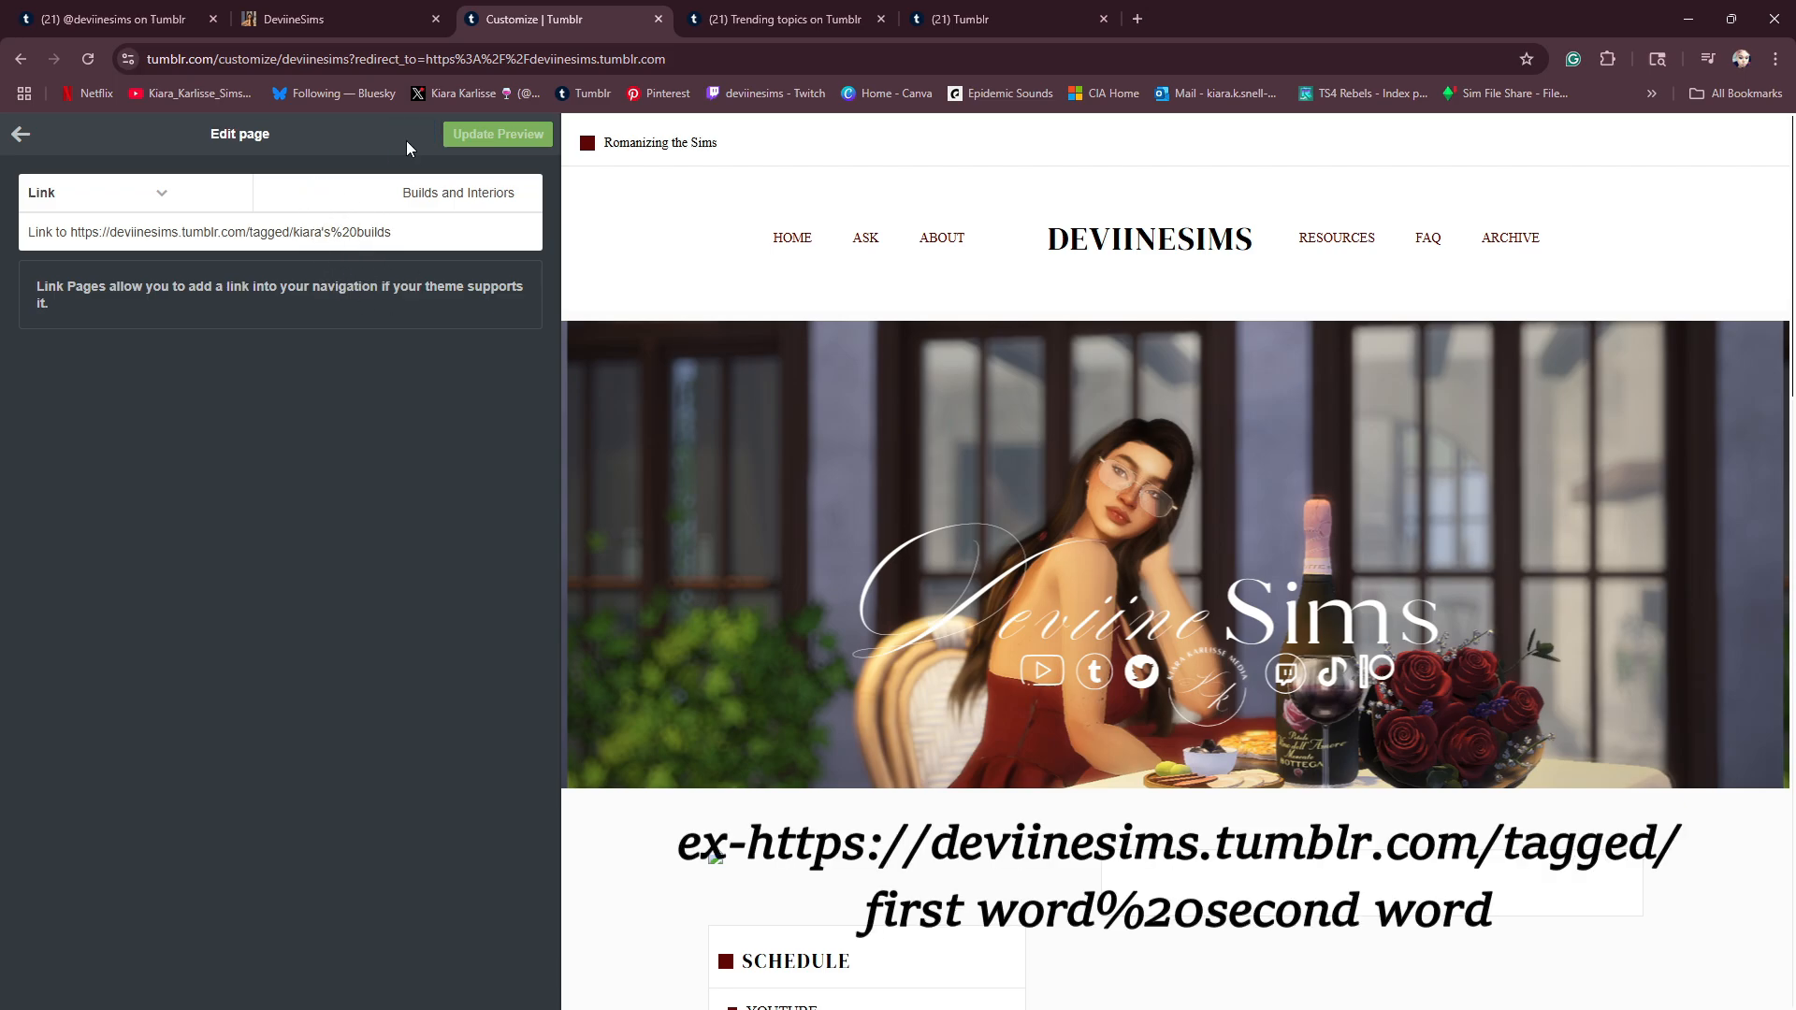
triple_click(323, 231)
right_click(323, 231)
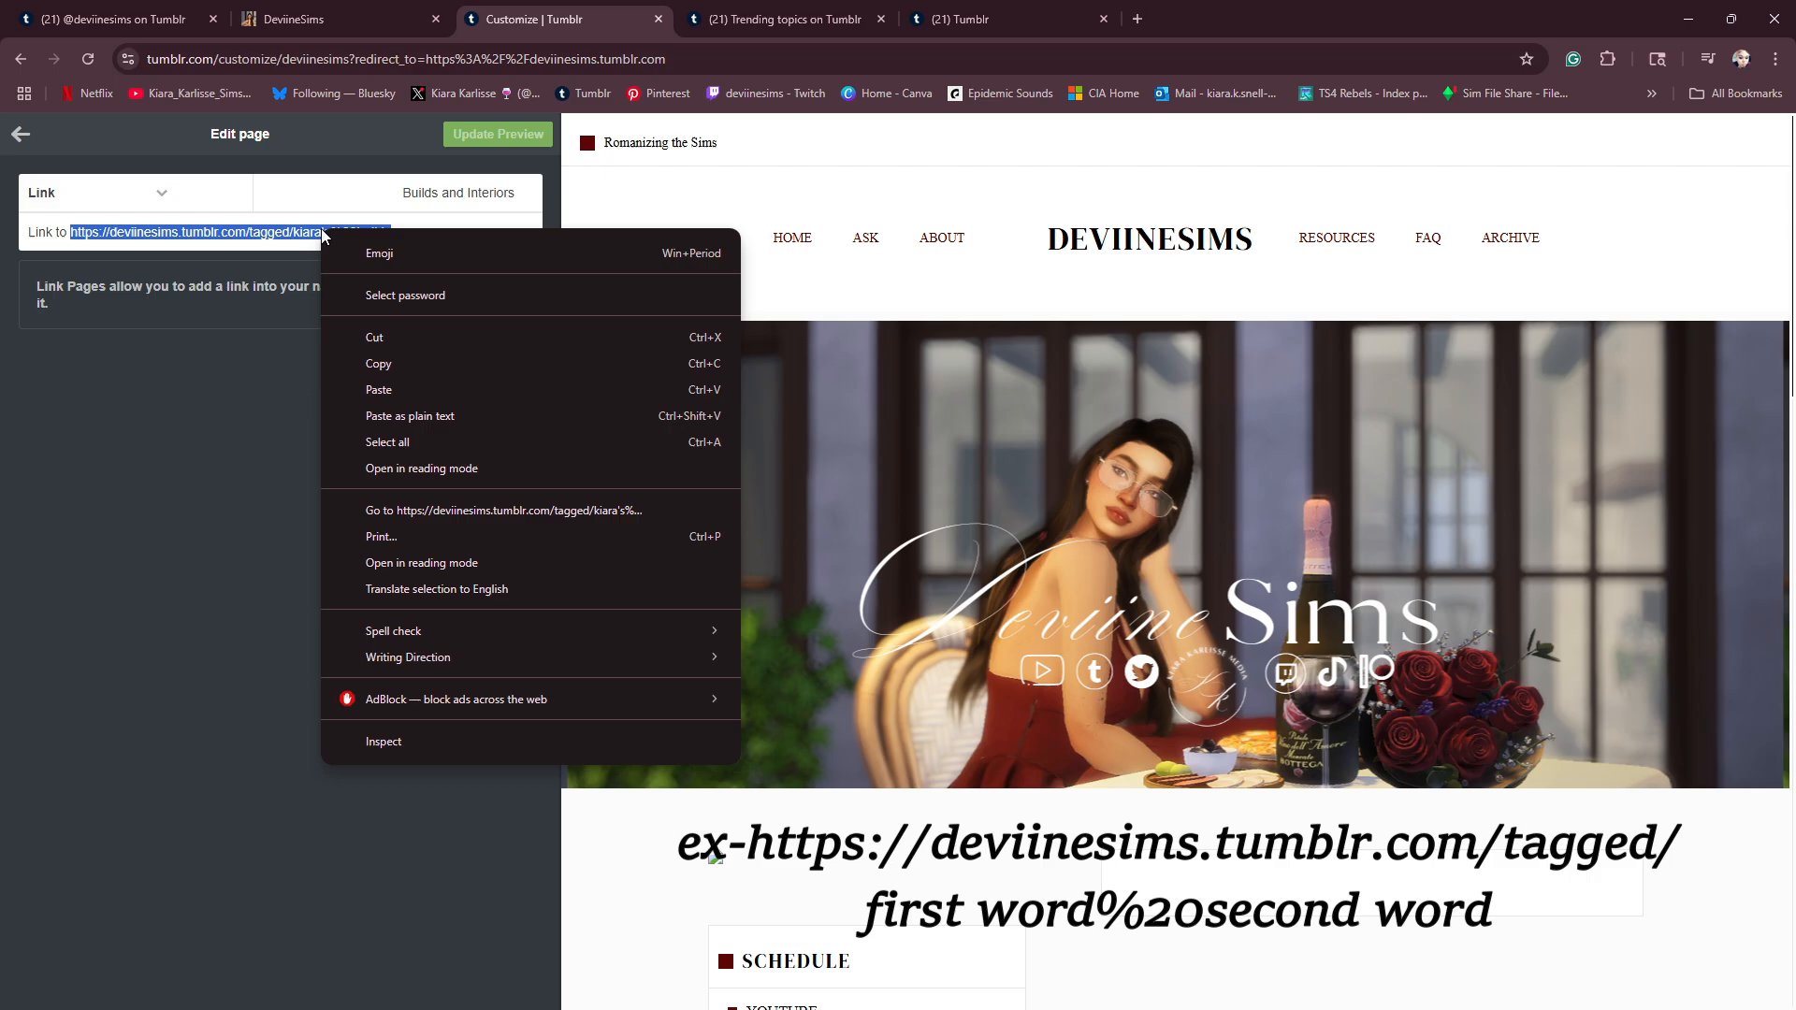
click(393, 362)
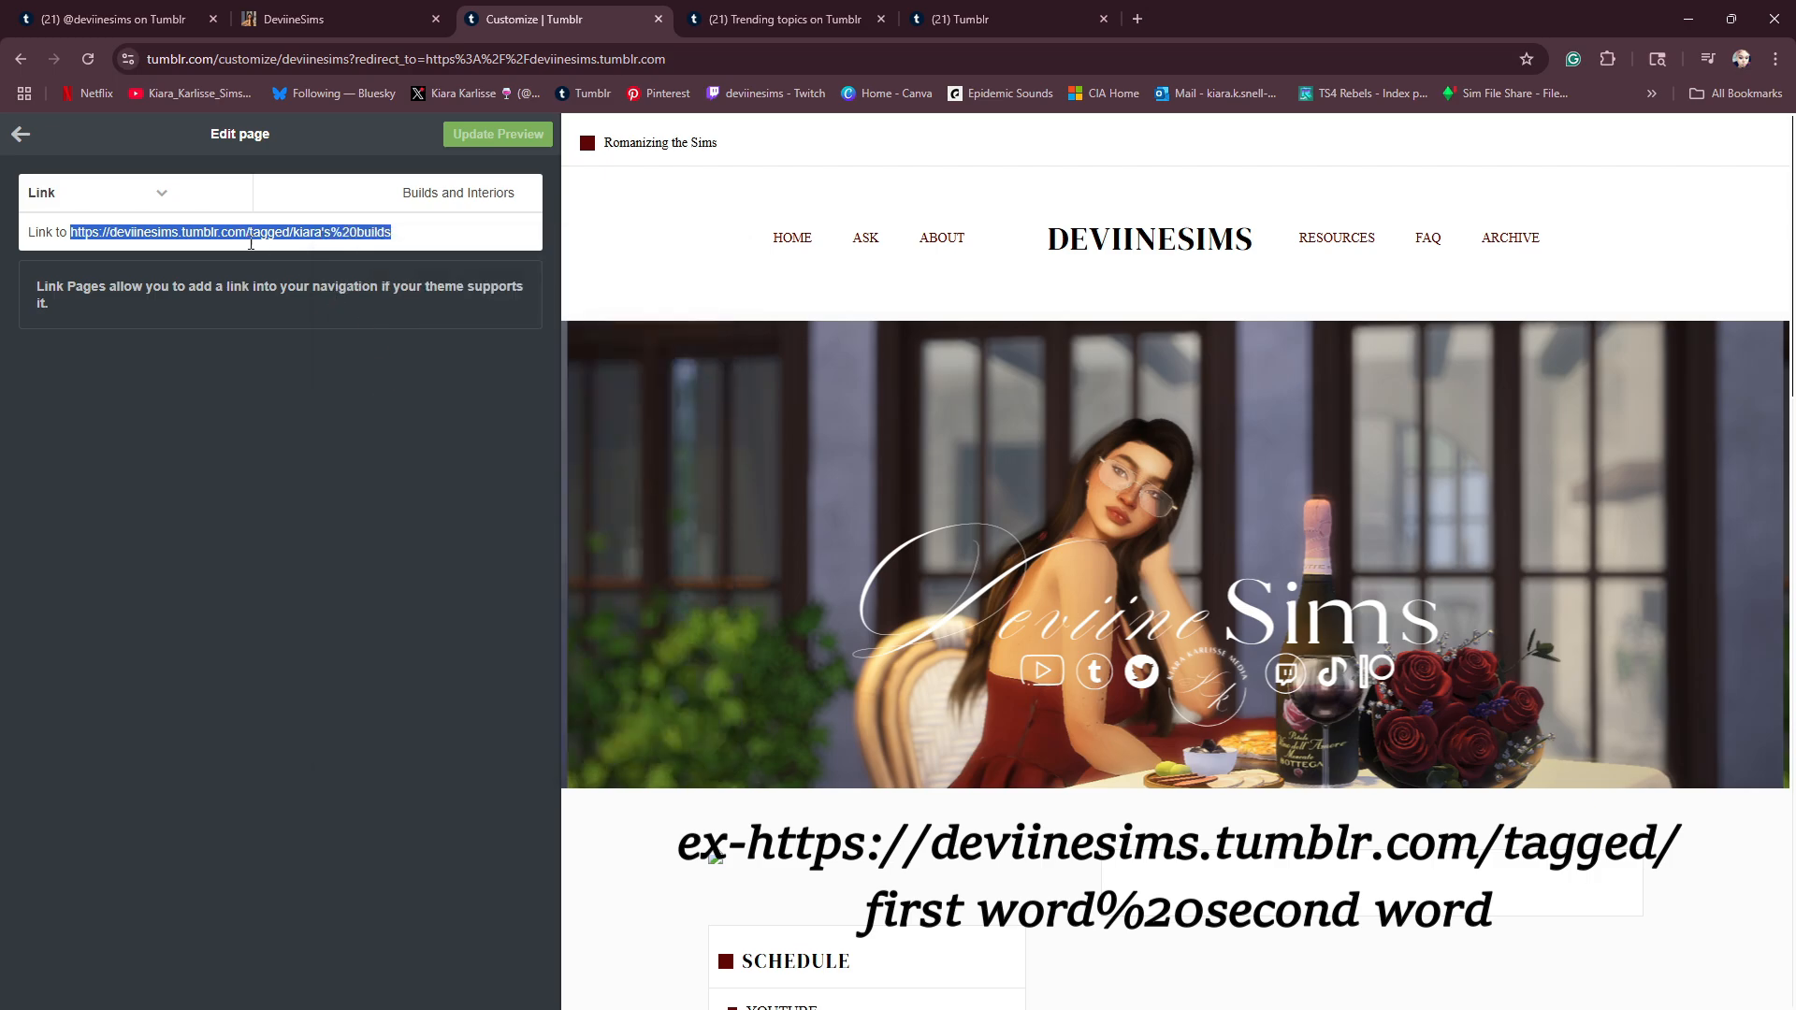
click(21, 141)
- Replace the Featured Tag Two URL with the copied builds tag address
scroll(185, 449, up, 5)
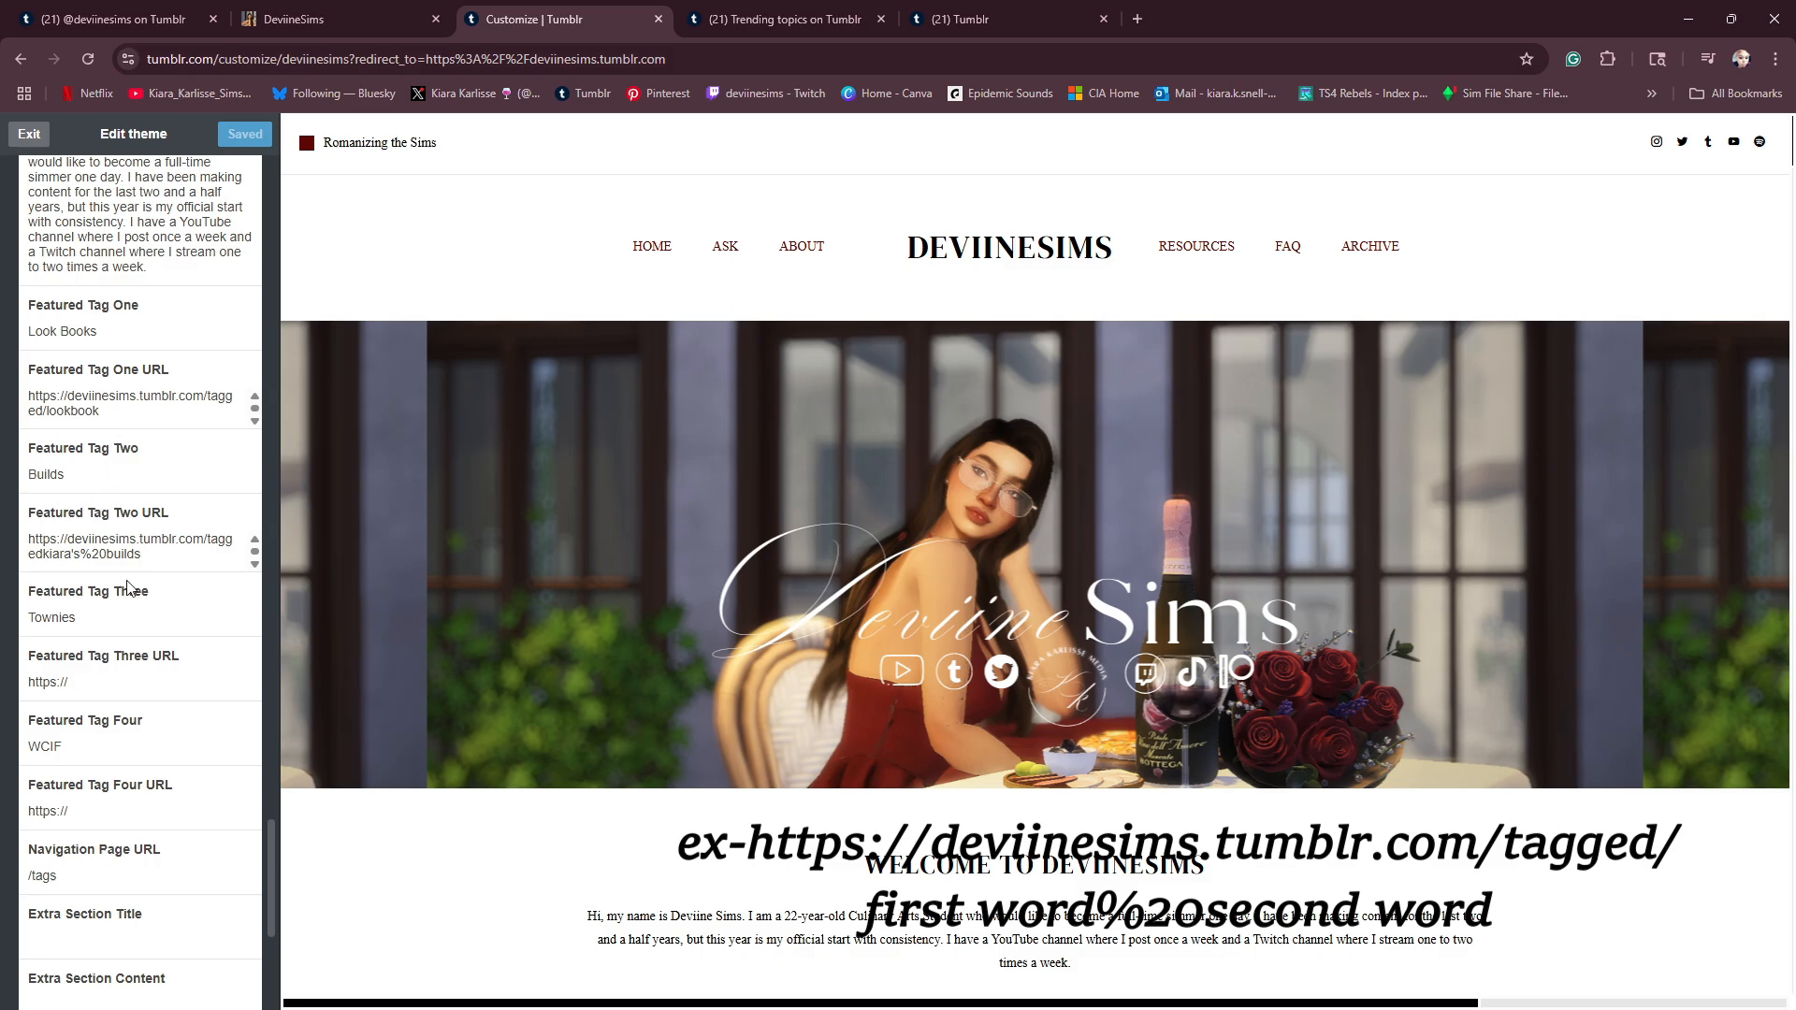
drag(149, 555, 57, 512)
key(BackSpace)
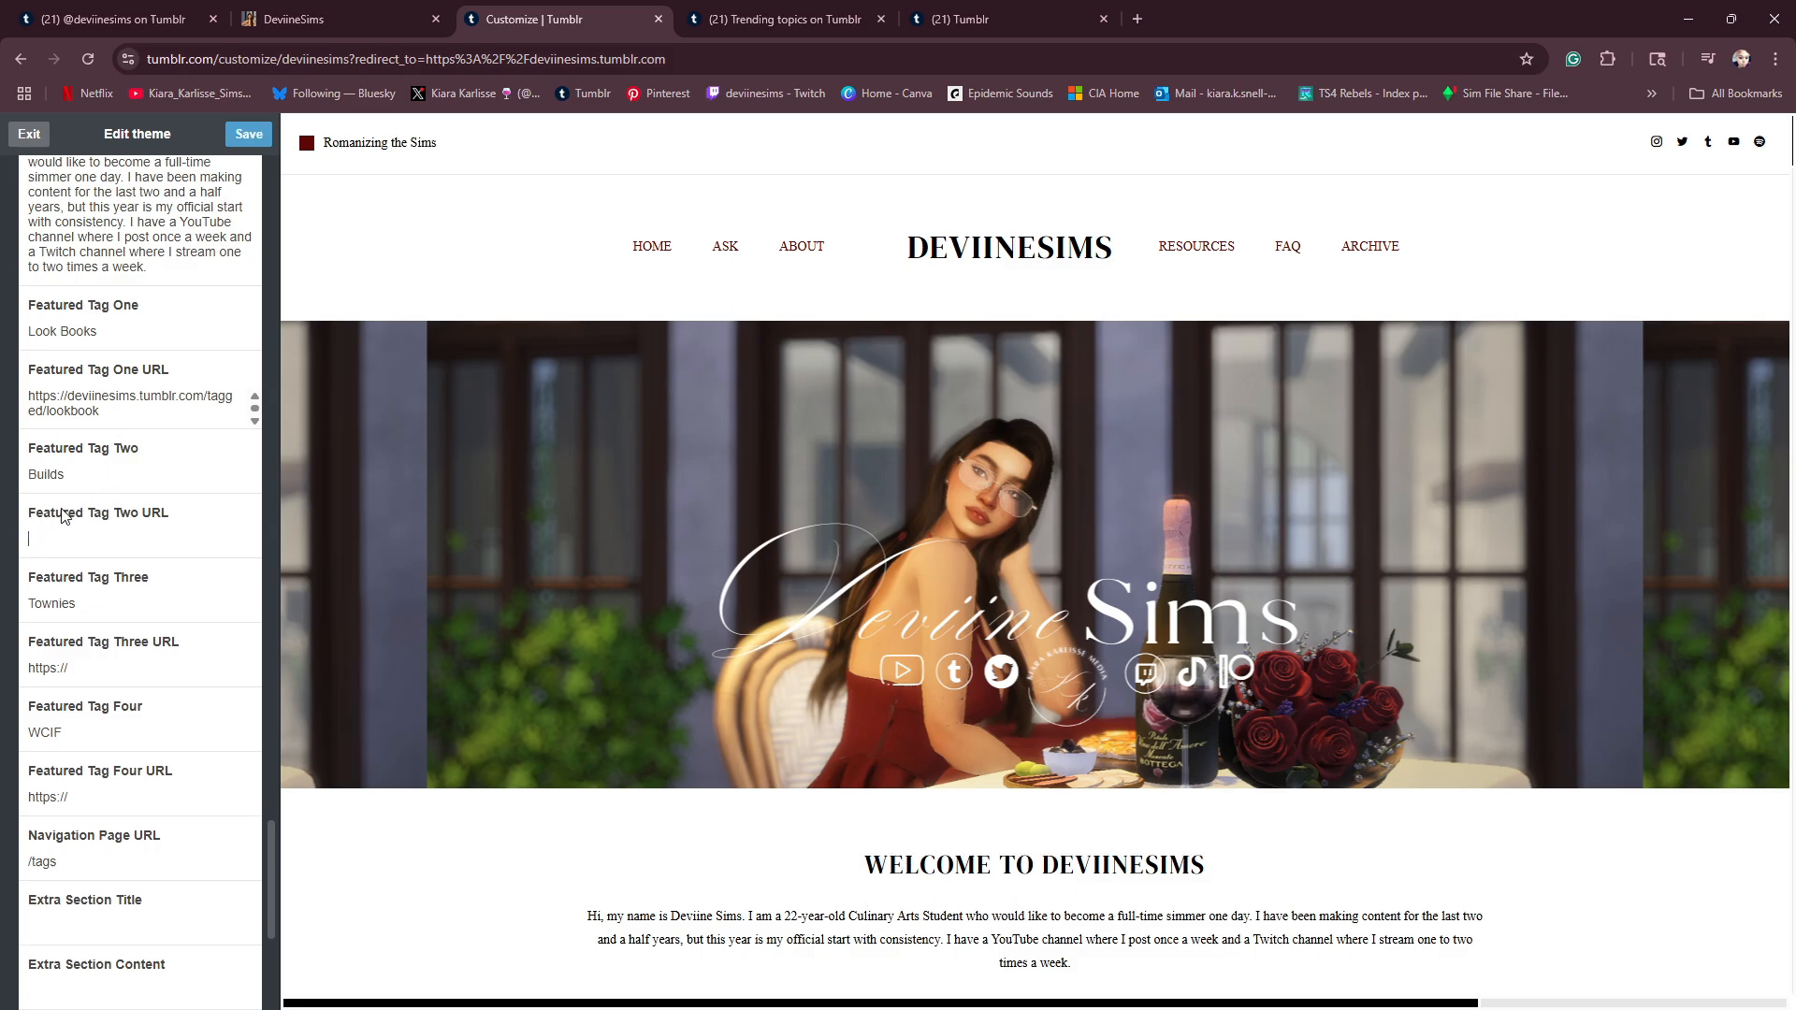
right_click(58, 536)
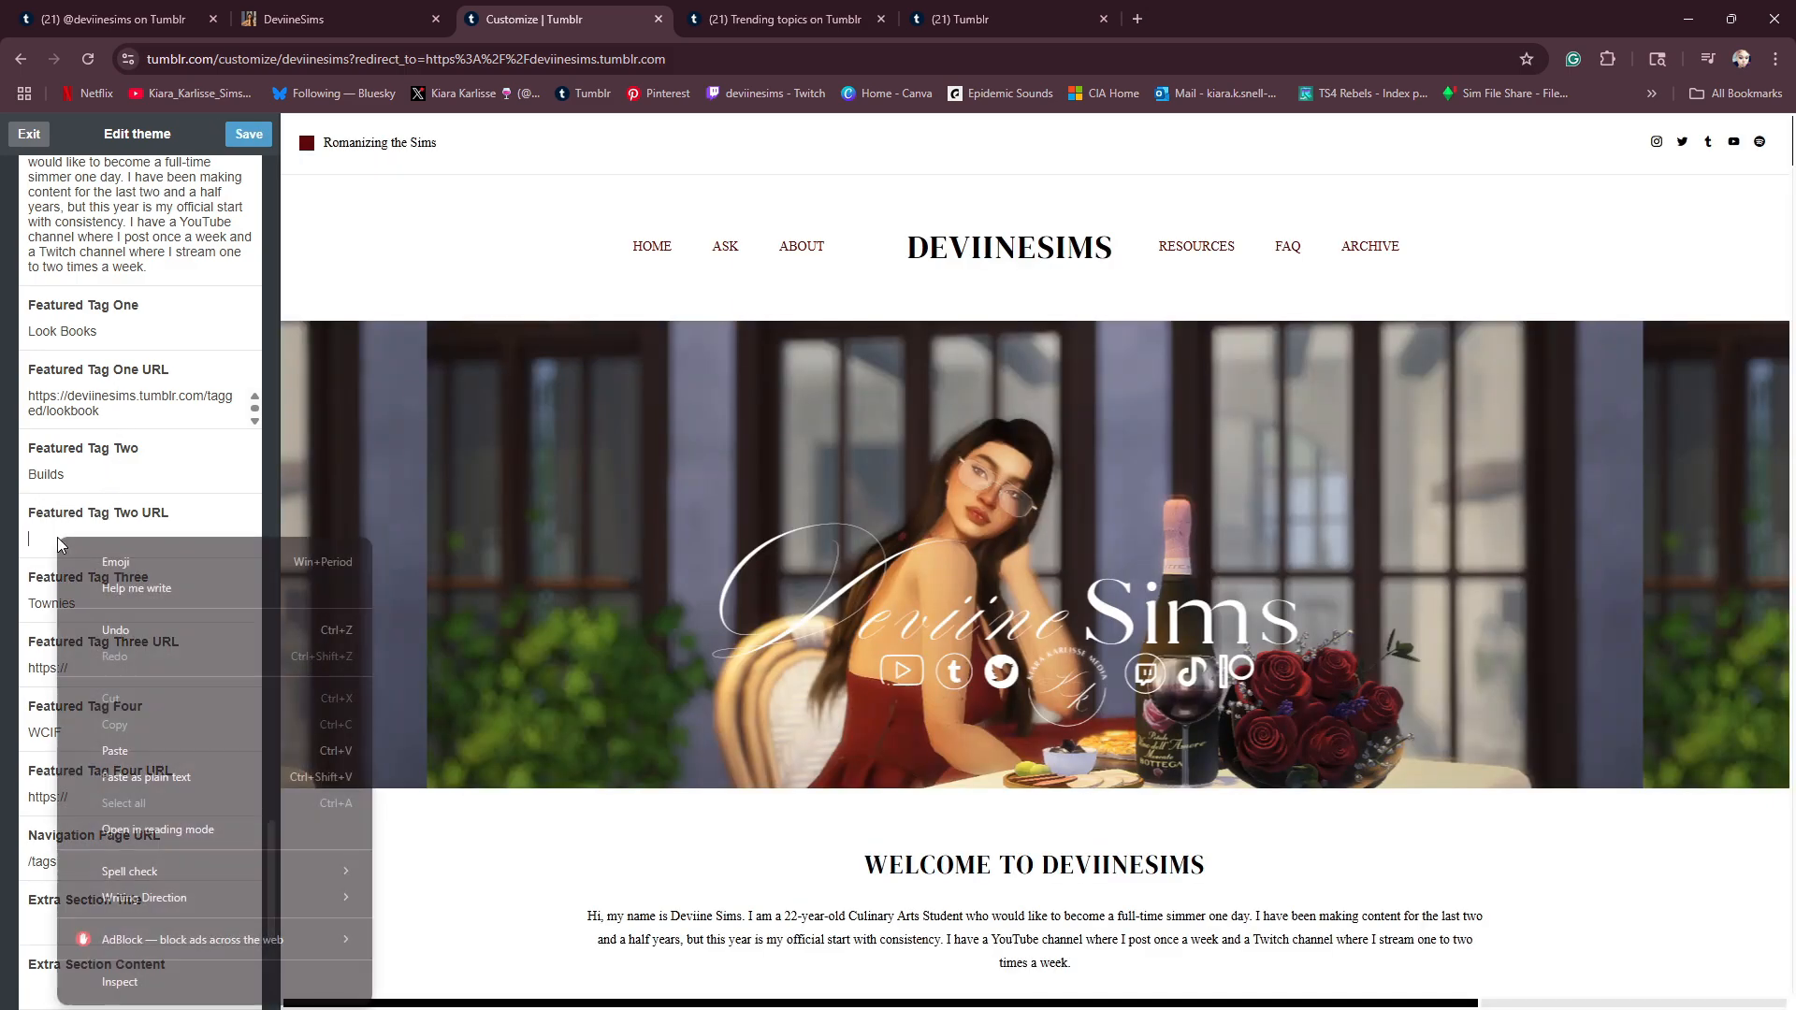
click(114, 750)
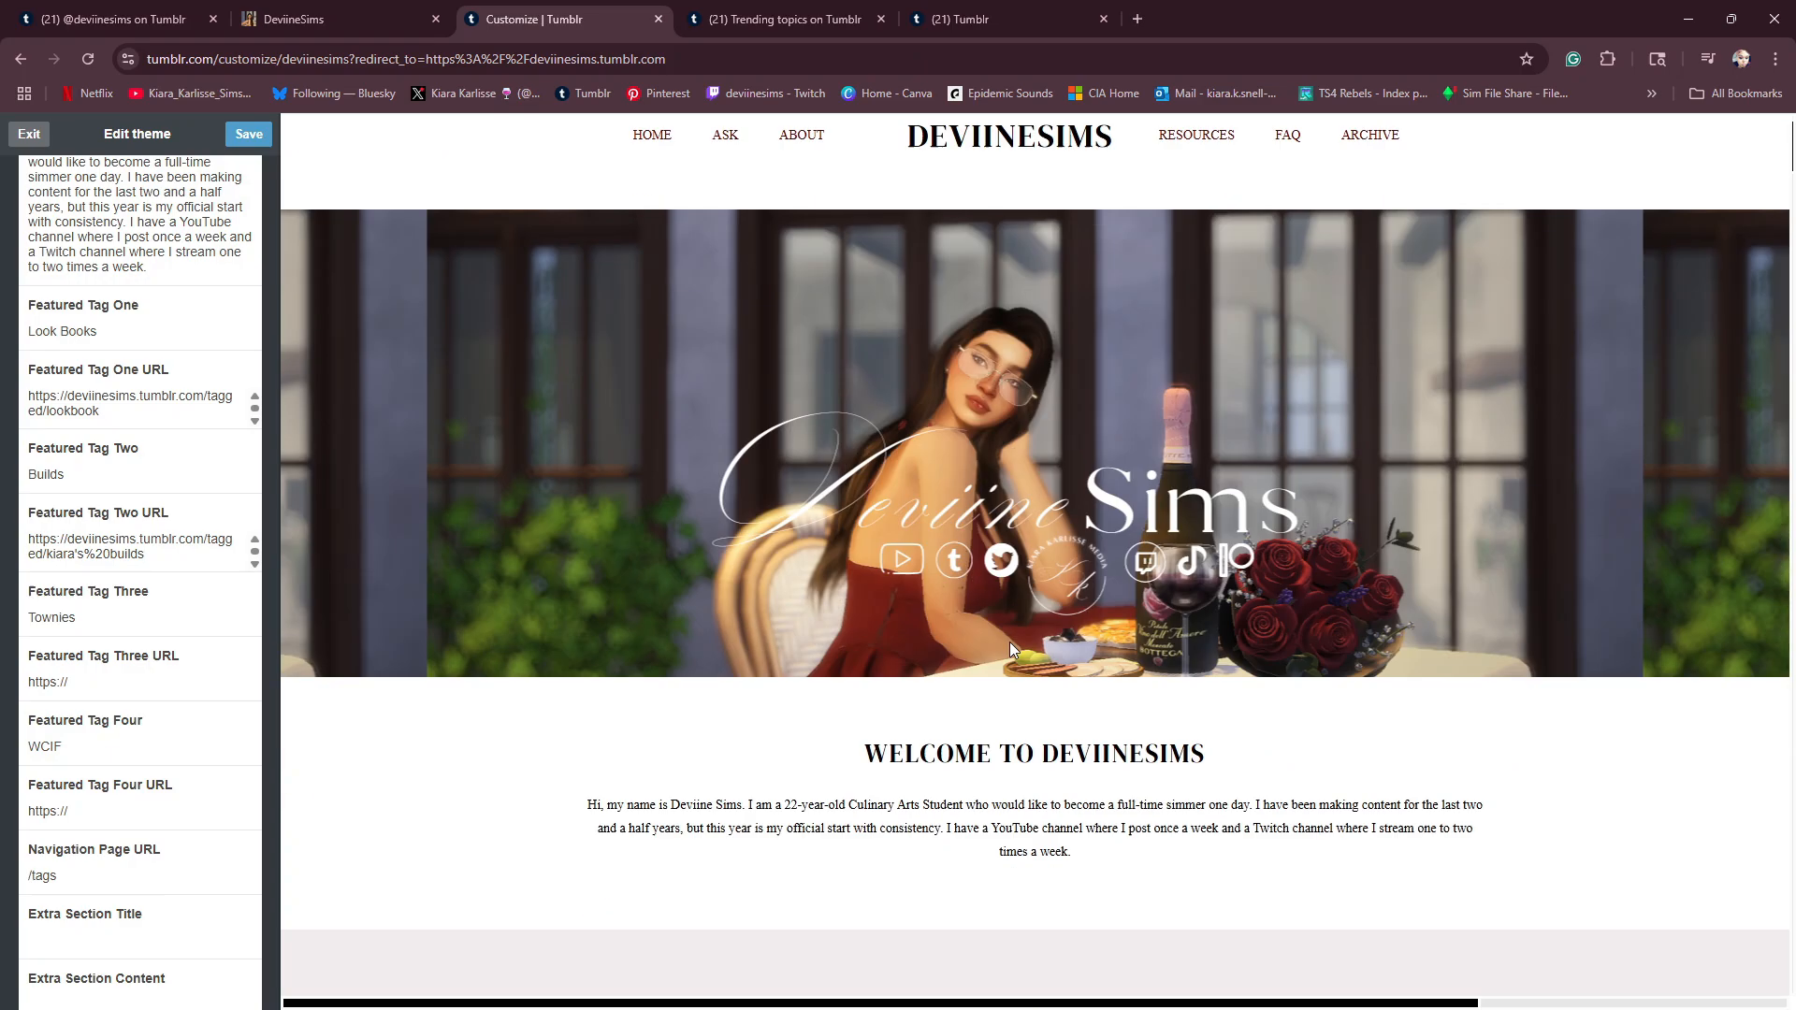
- Open the Builds featured tag from the theme preview and check the posts and tags on its page
scroll(1008, 642, down, 10)
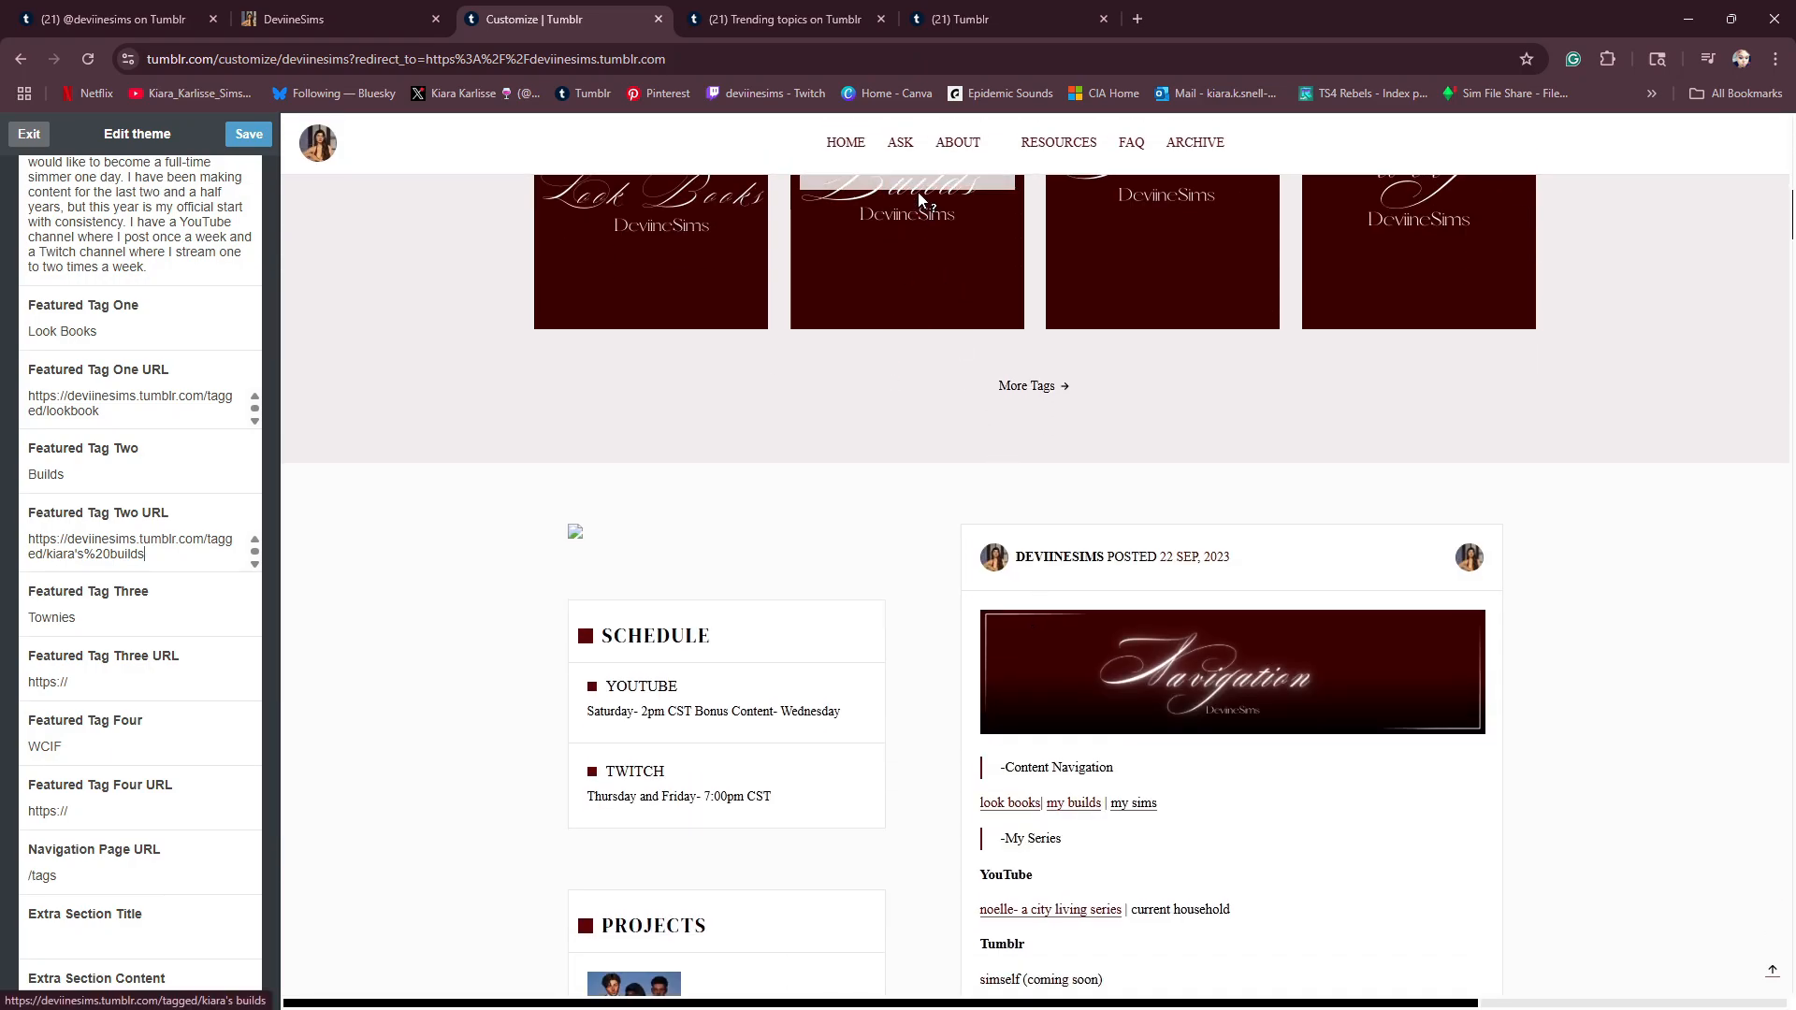
scroll(903, 271, up, 6)
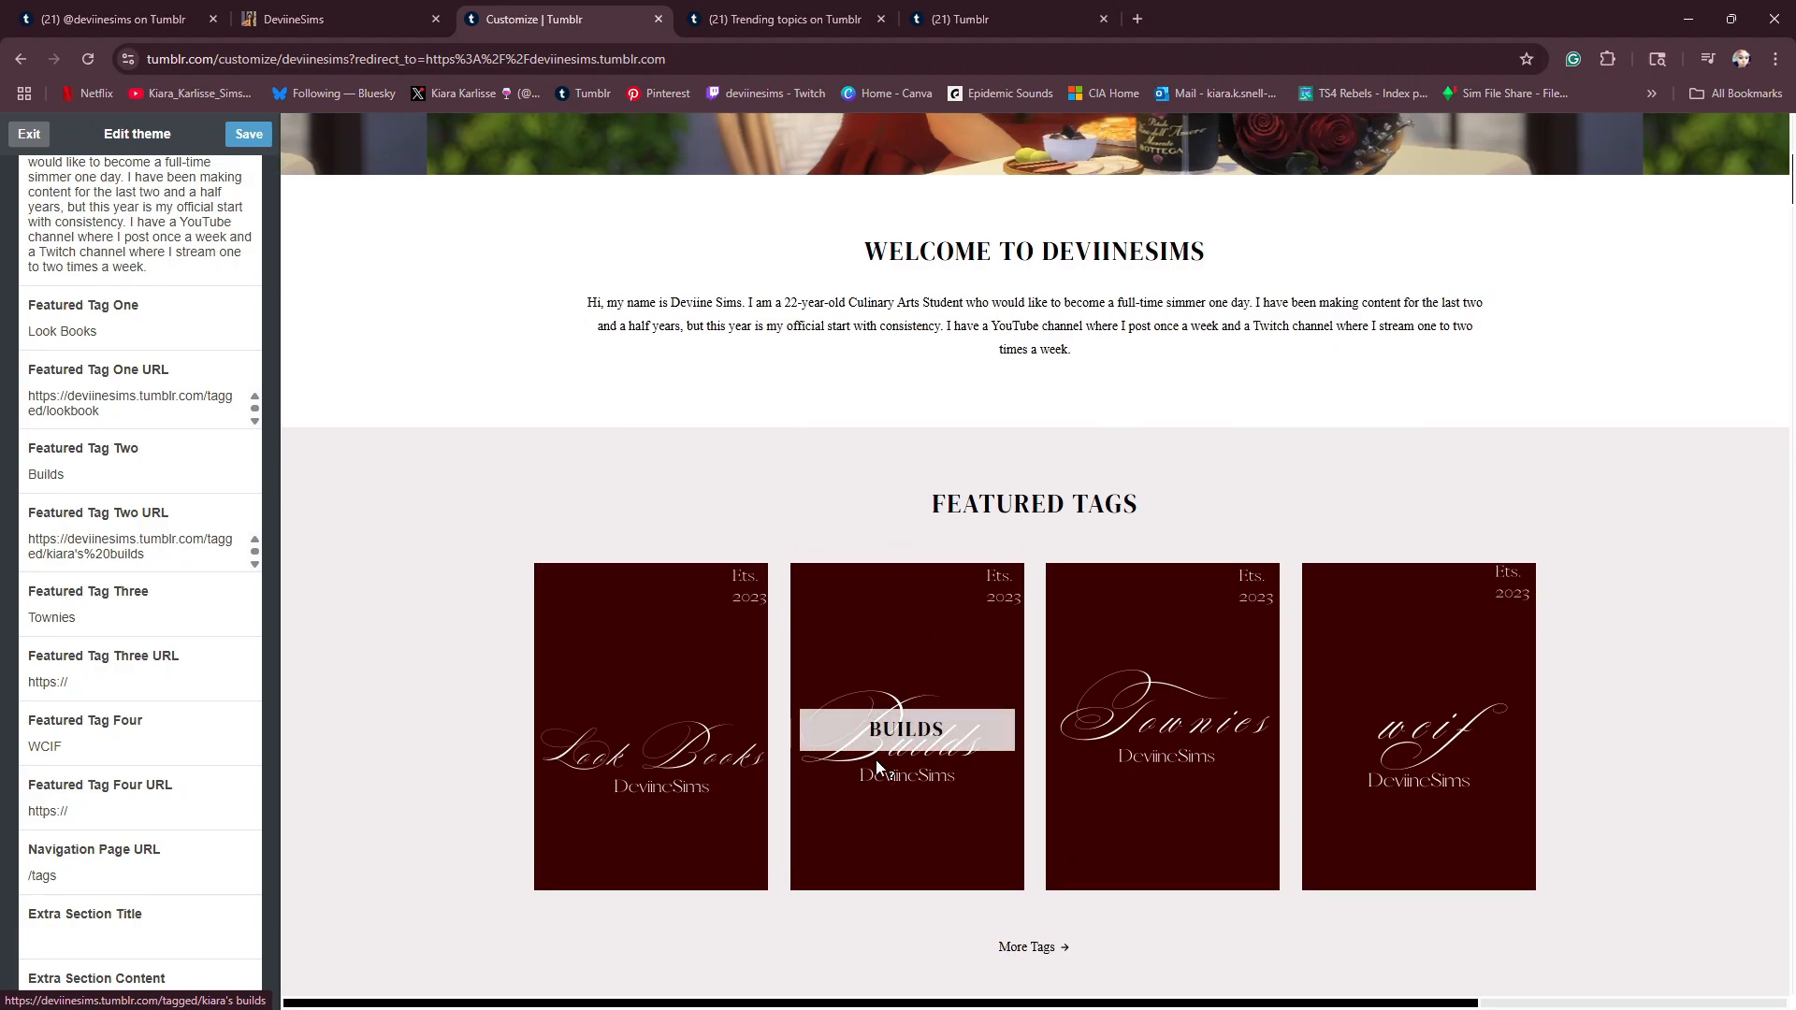
click(875, 760)
scroll(898, 580, down, 10)
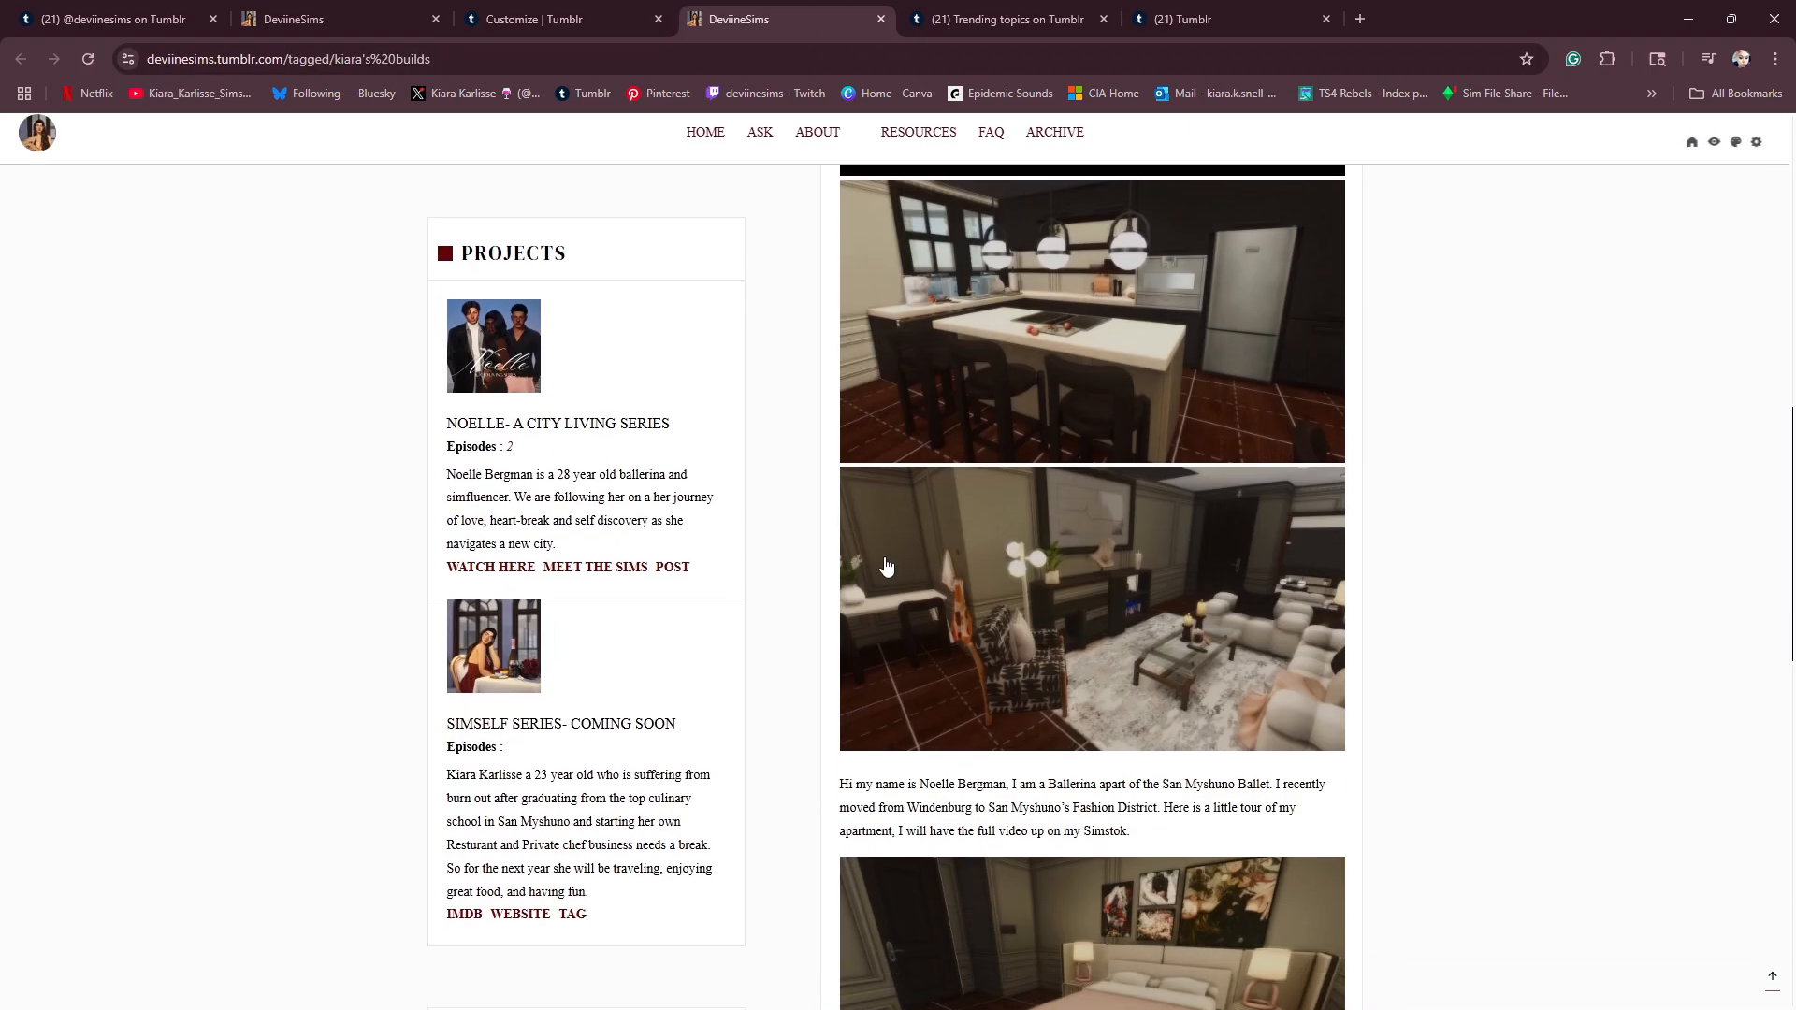
scroll(886, 565, down, 10)
scroll(896, 558, up, 1)
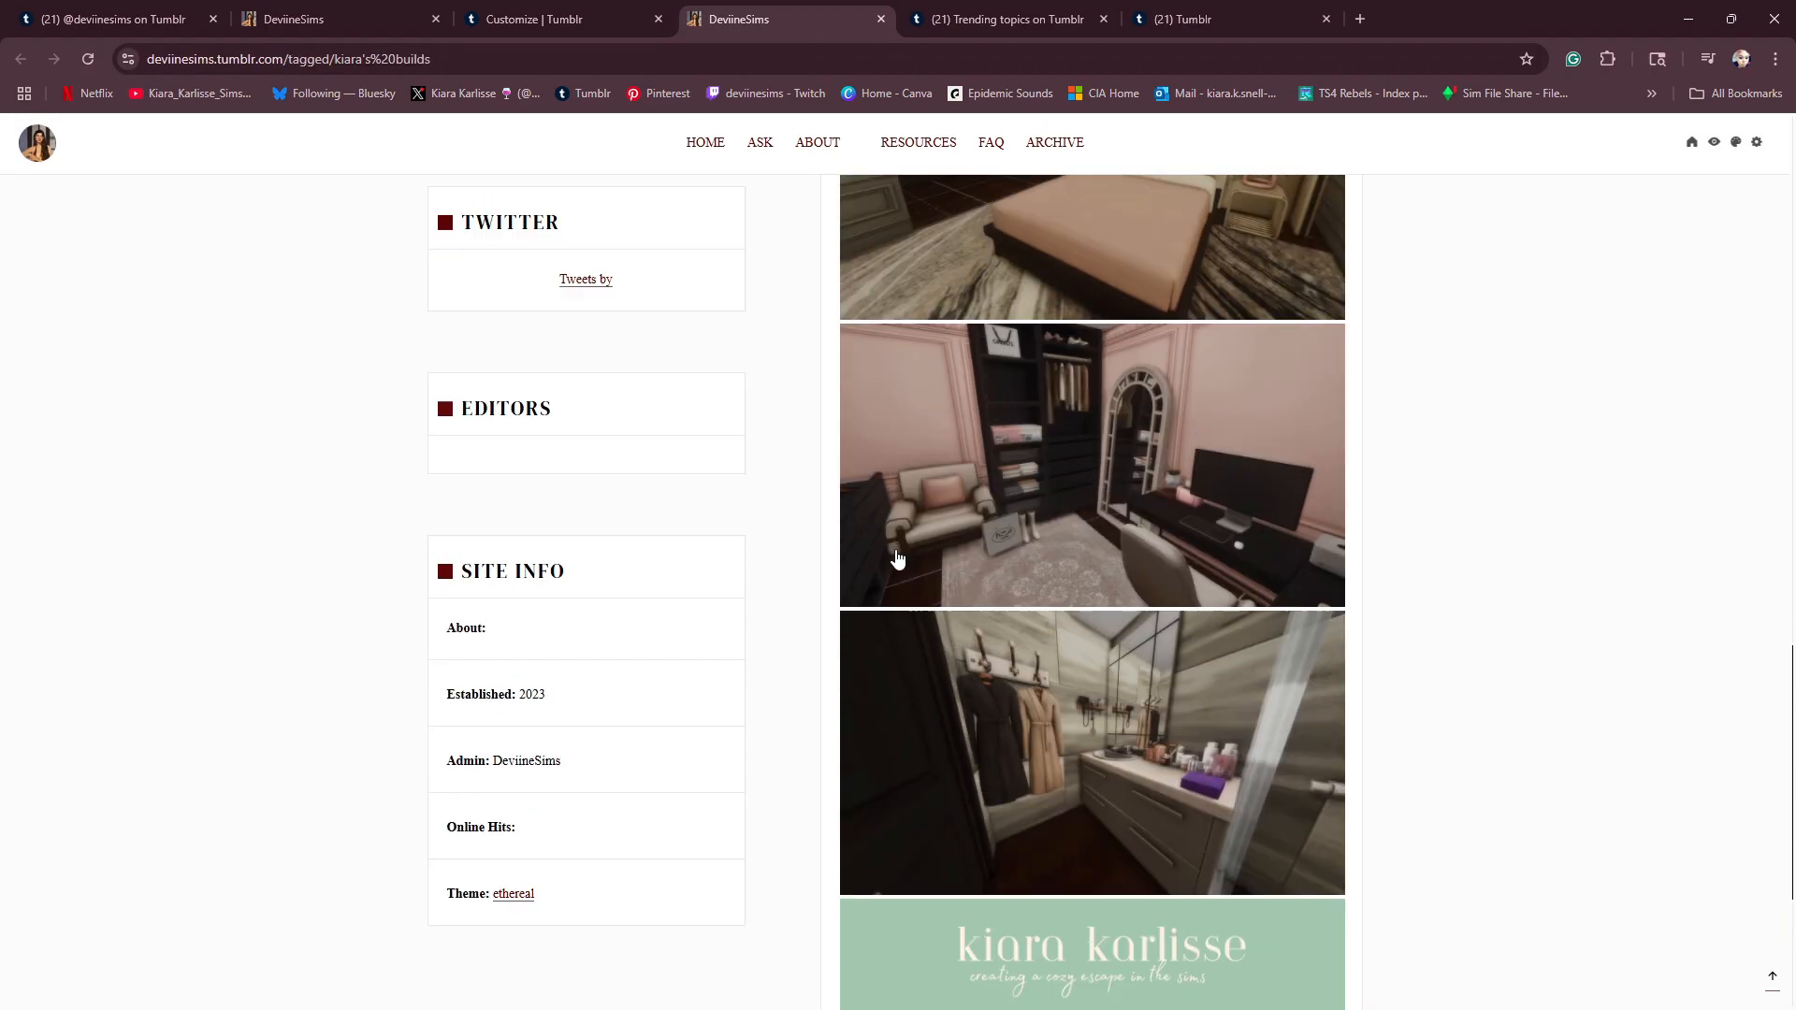
scroll(896, 559, up, 5)
scroll(889, 561, down, 10)
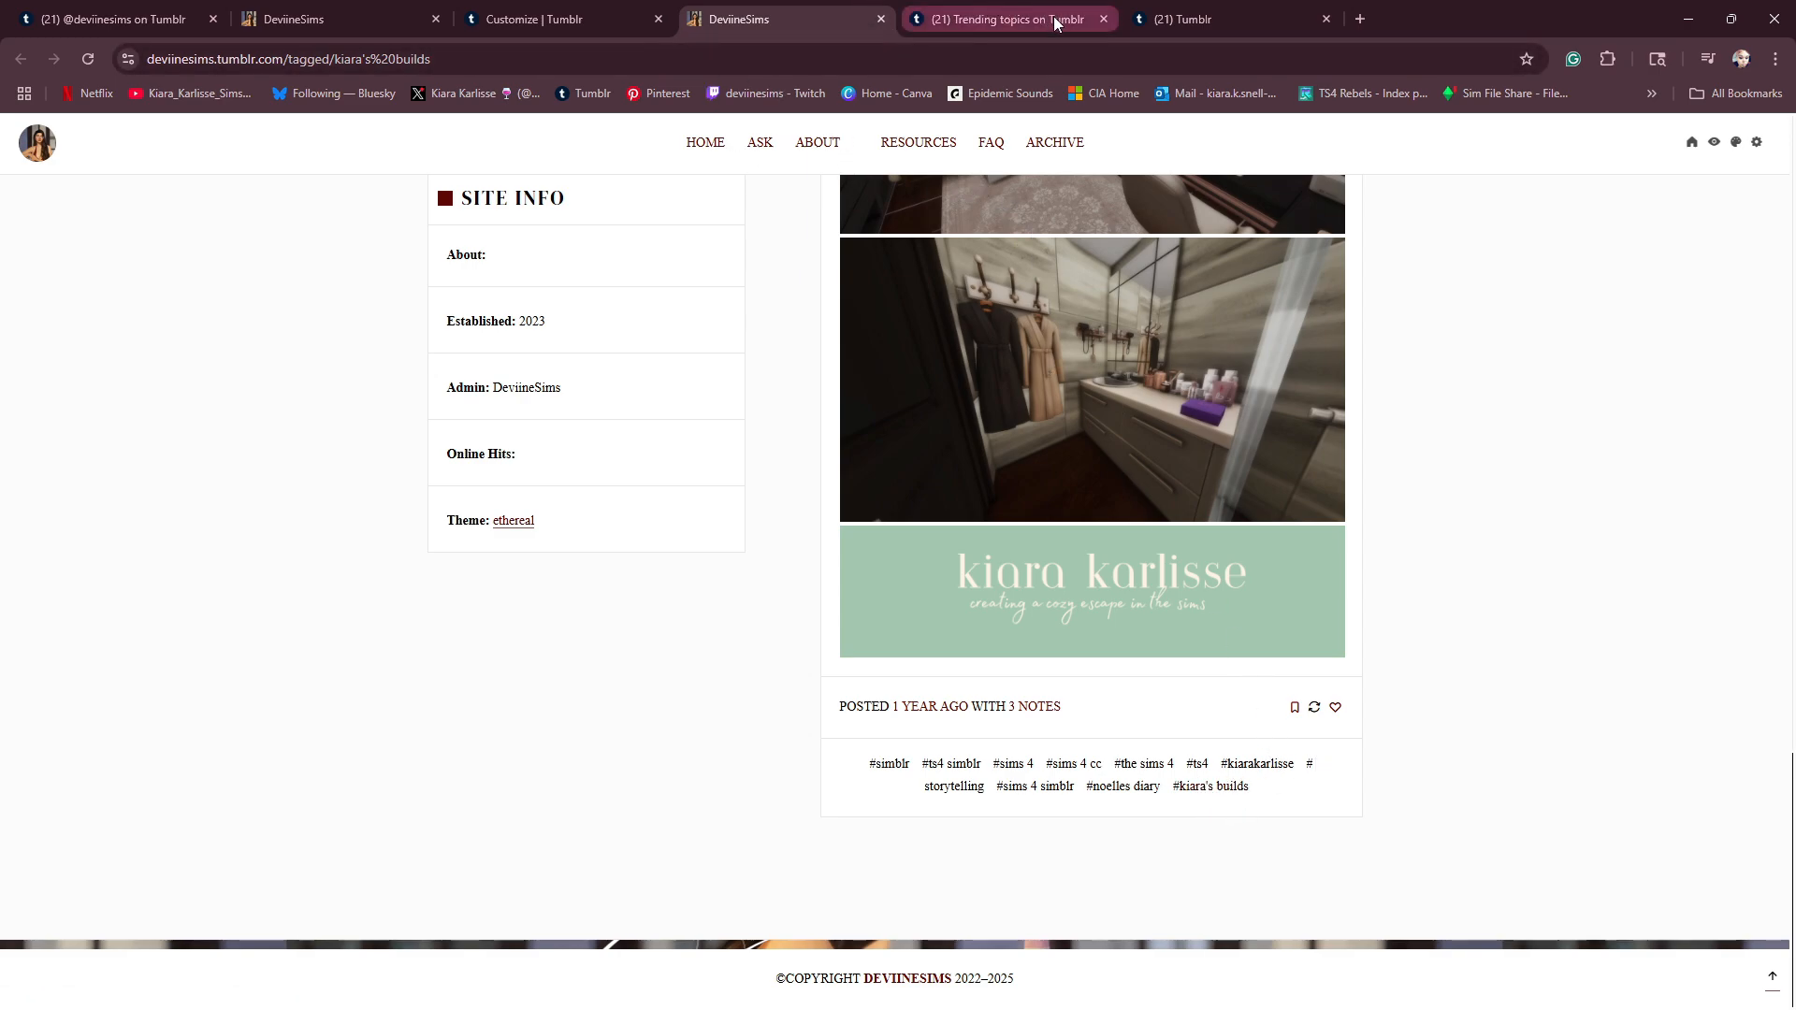
- Close the two spare Tumblr browser tabs and return to the theme customizer
click(1103, 19)
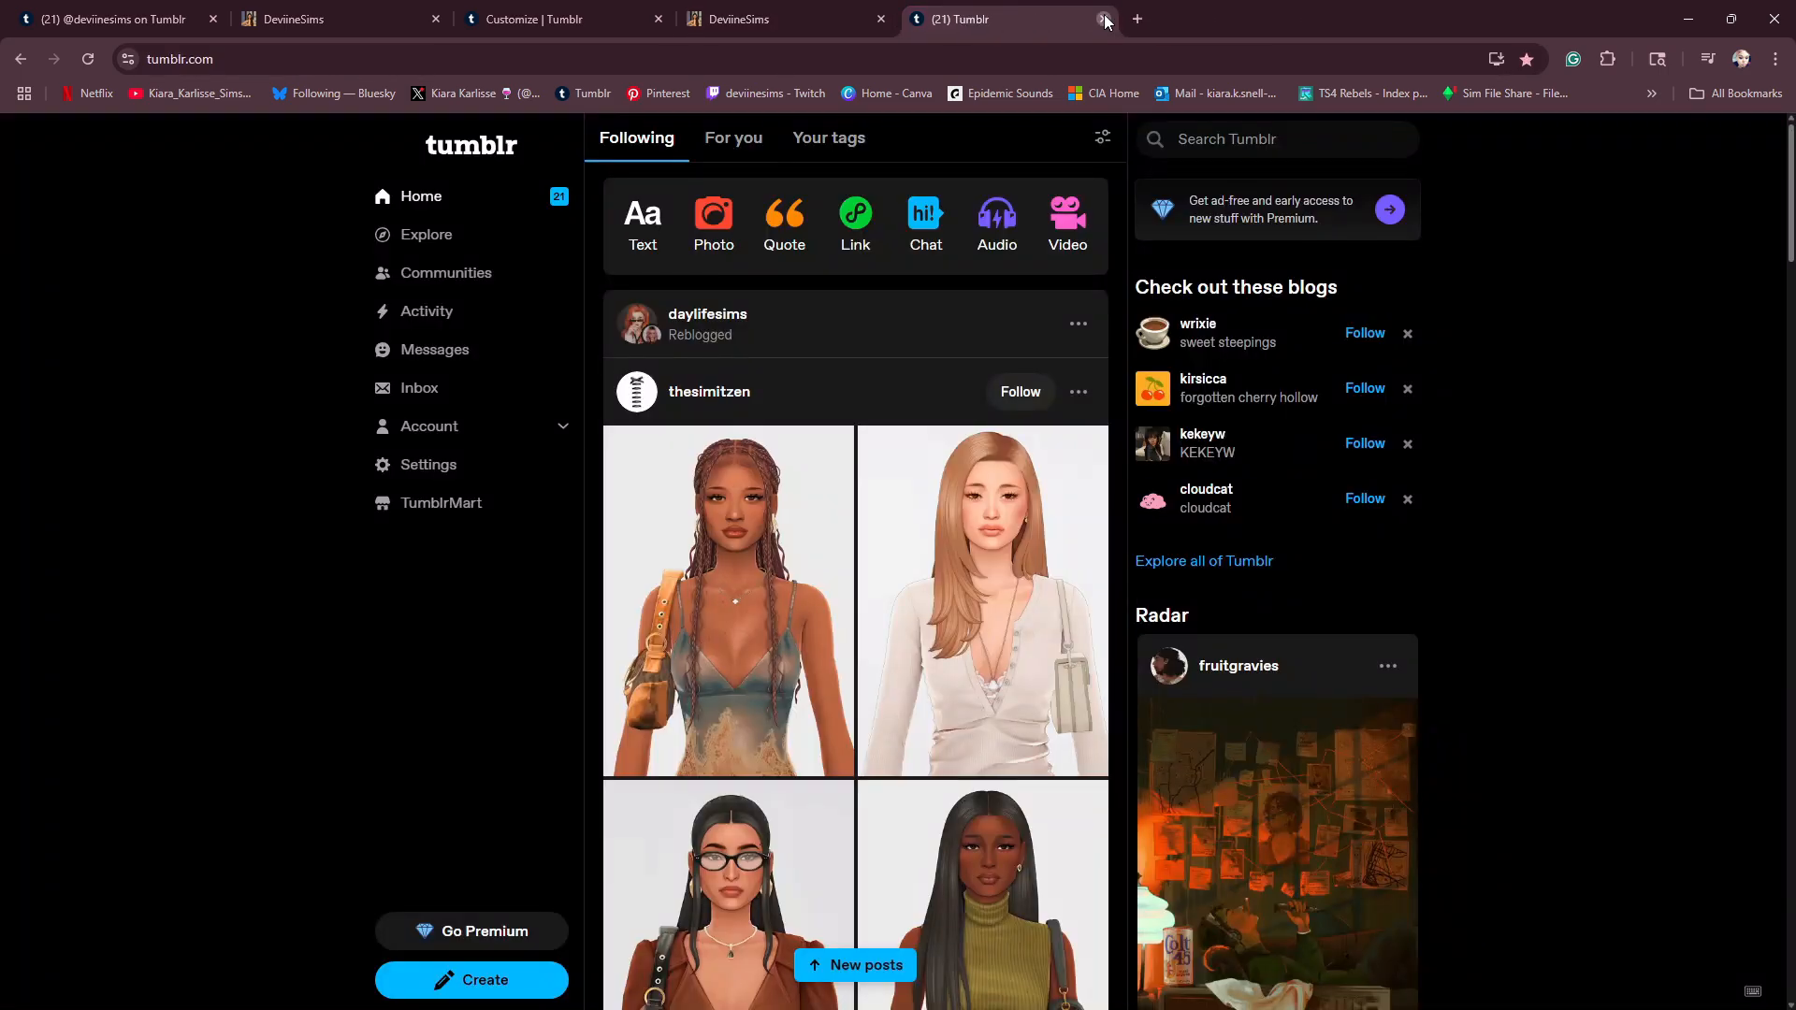
click(1104, 18)
click(543, 19)
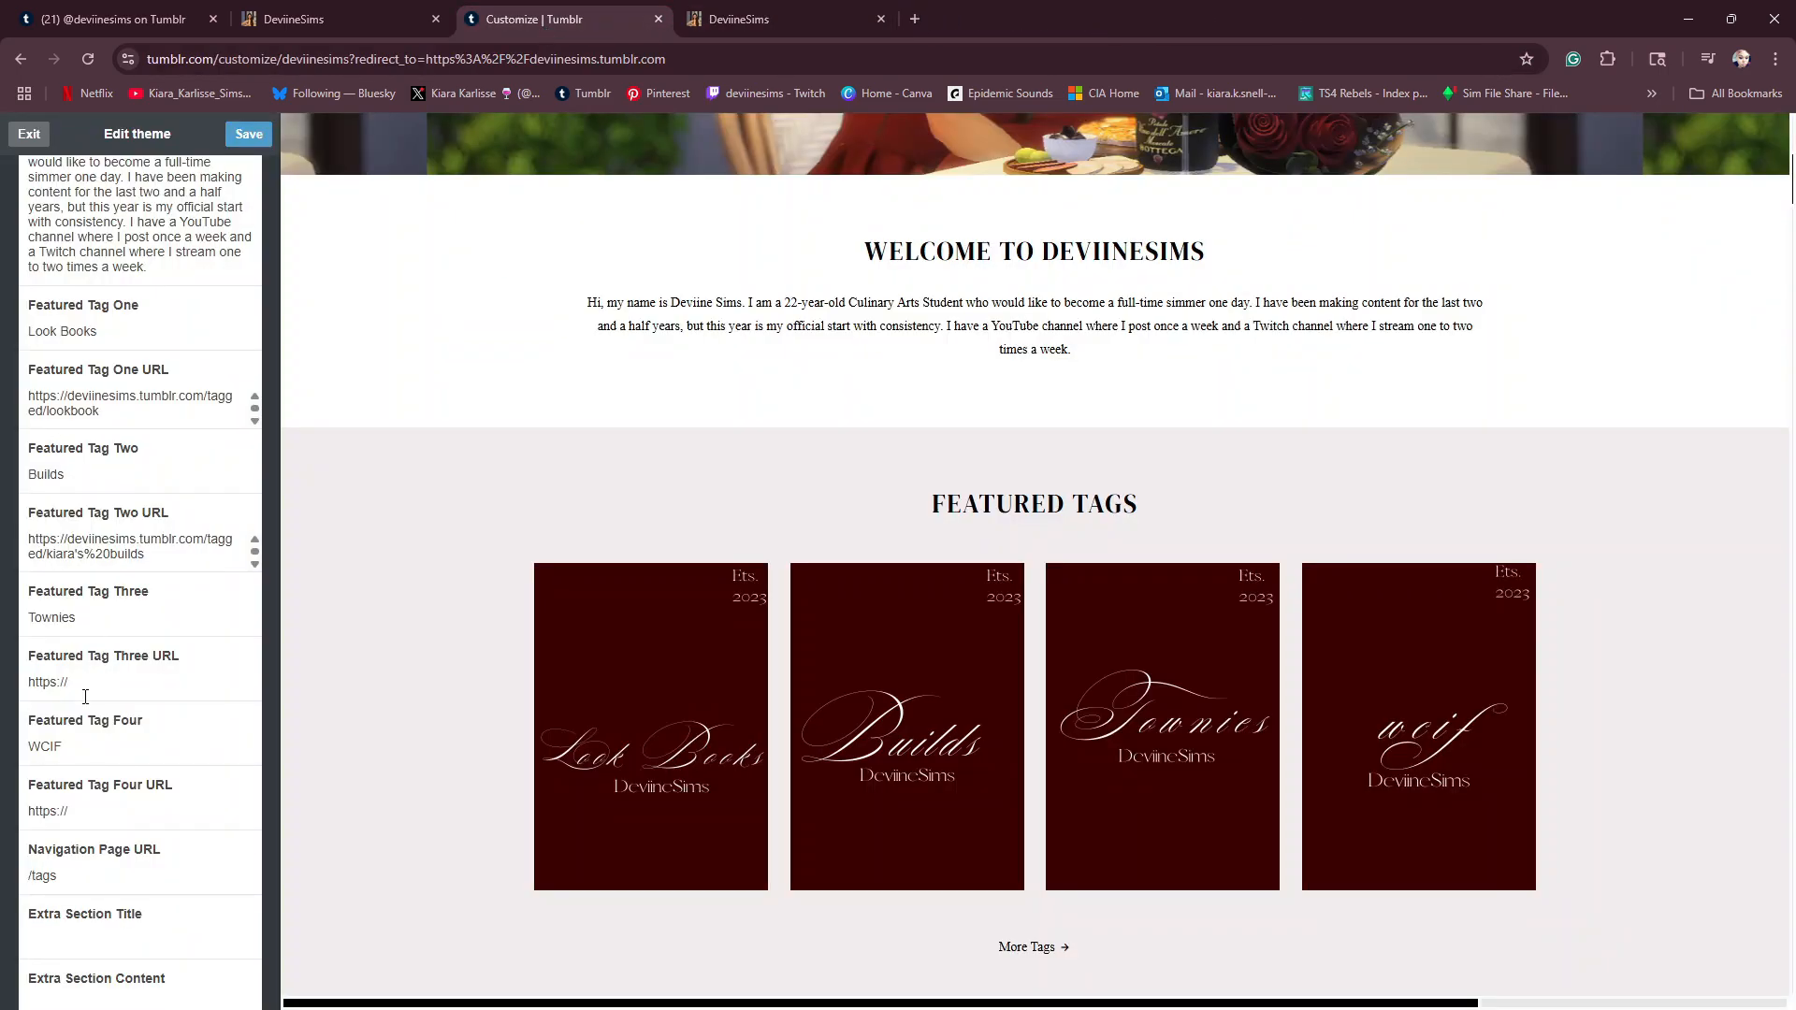
scroll(173, 734, up, 2)
scroll(486, 716, up, 6)
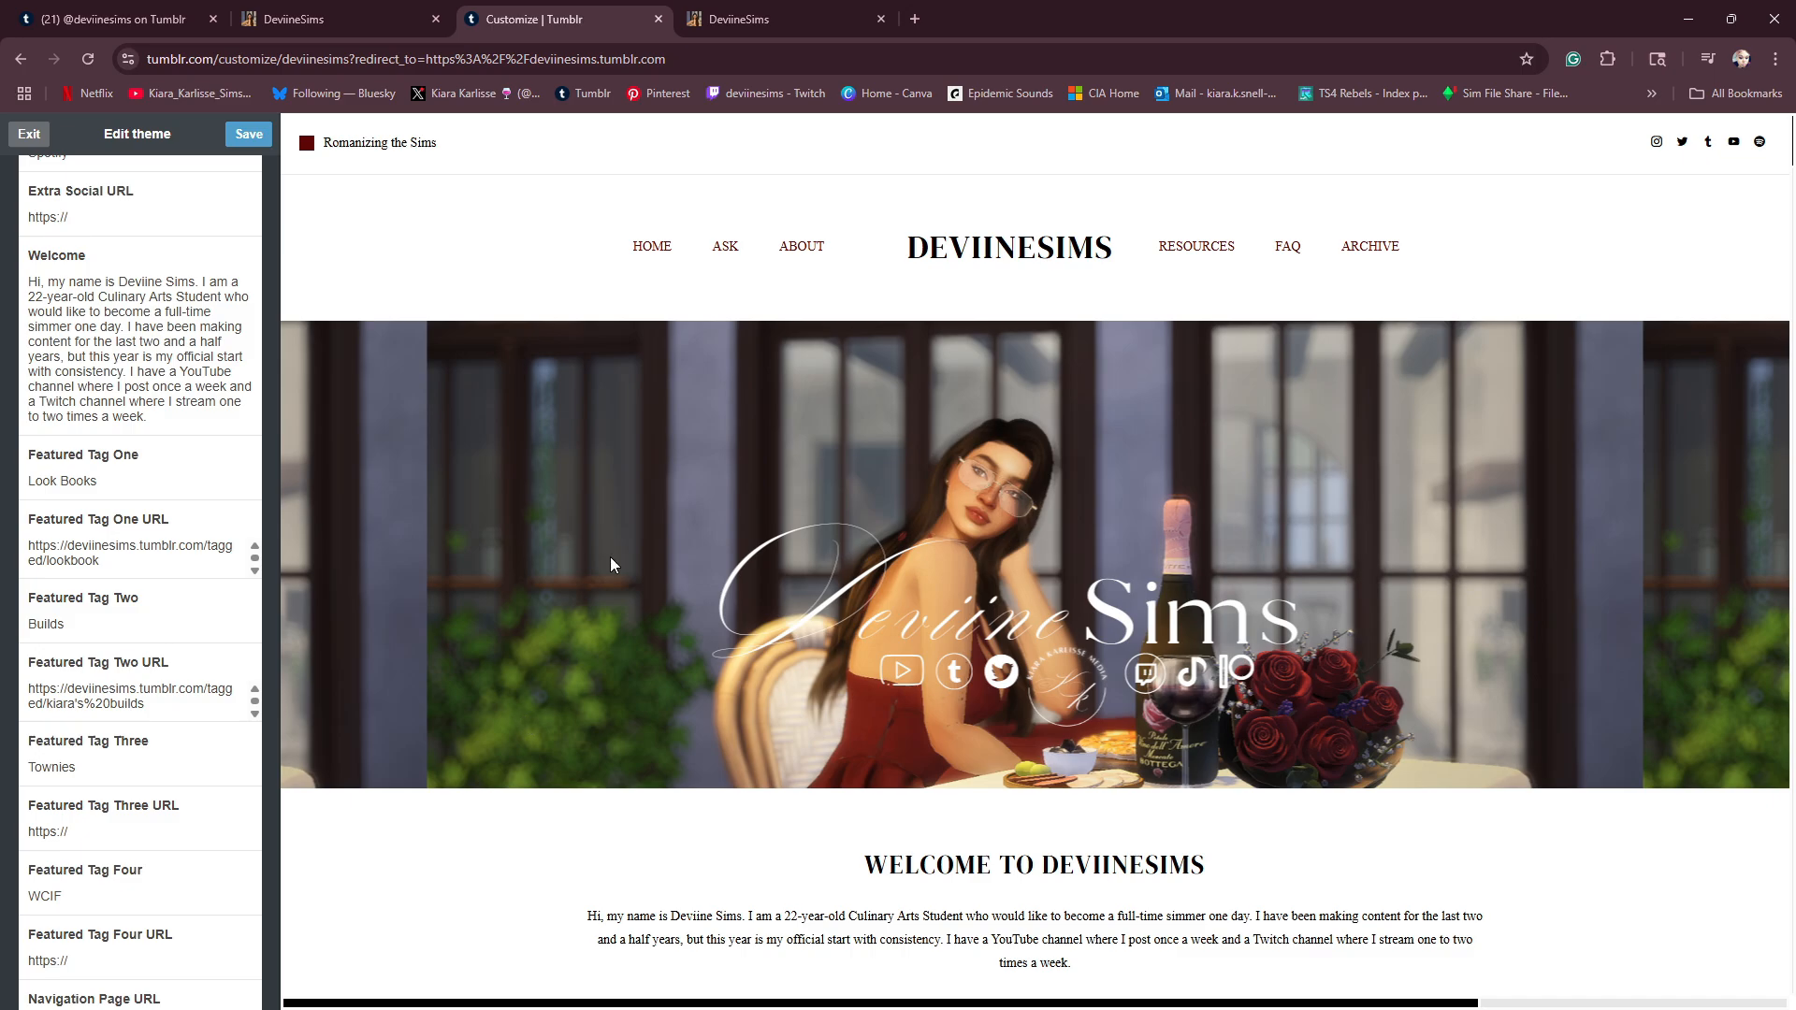
scroll(610, 561, down, 10)
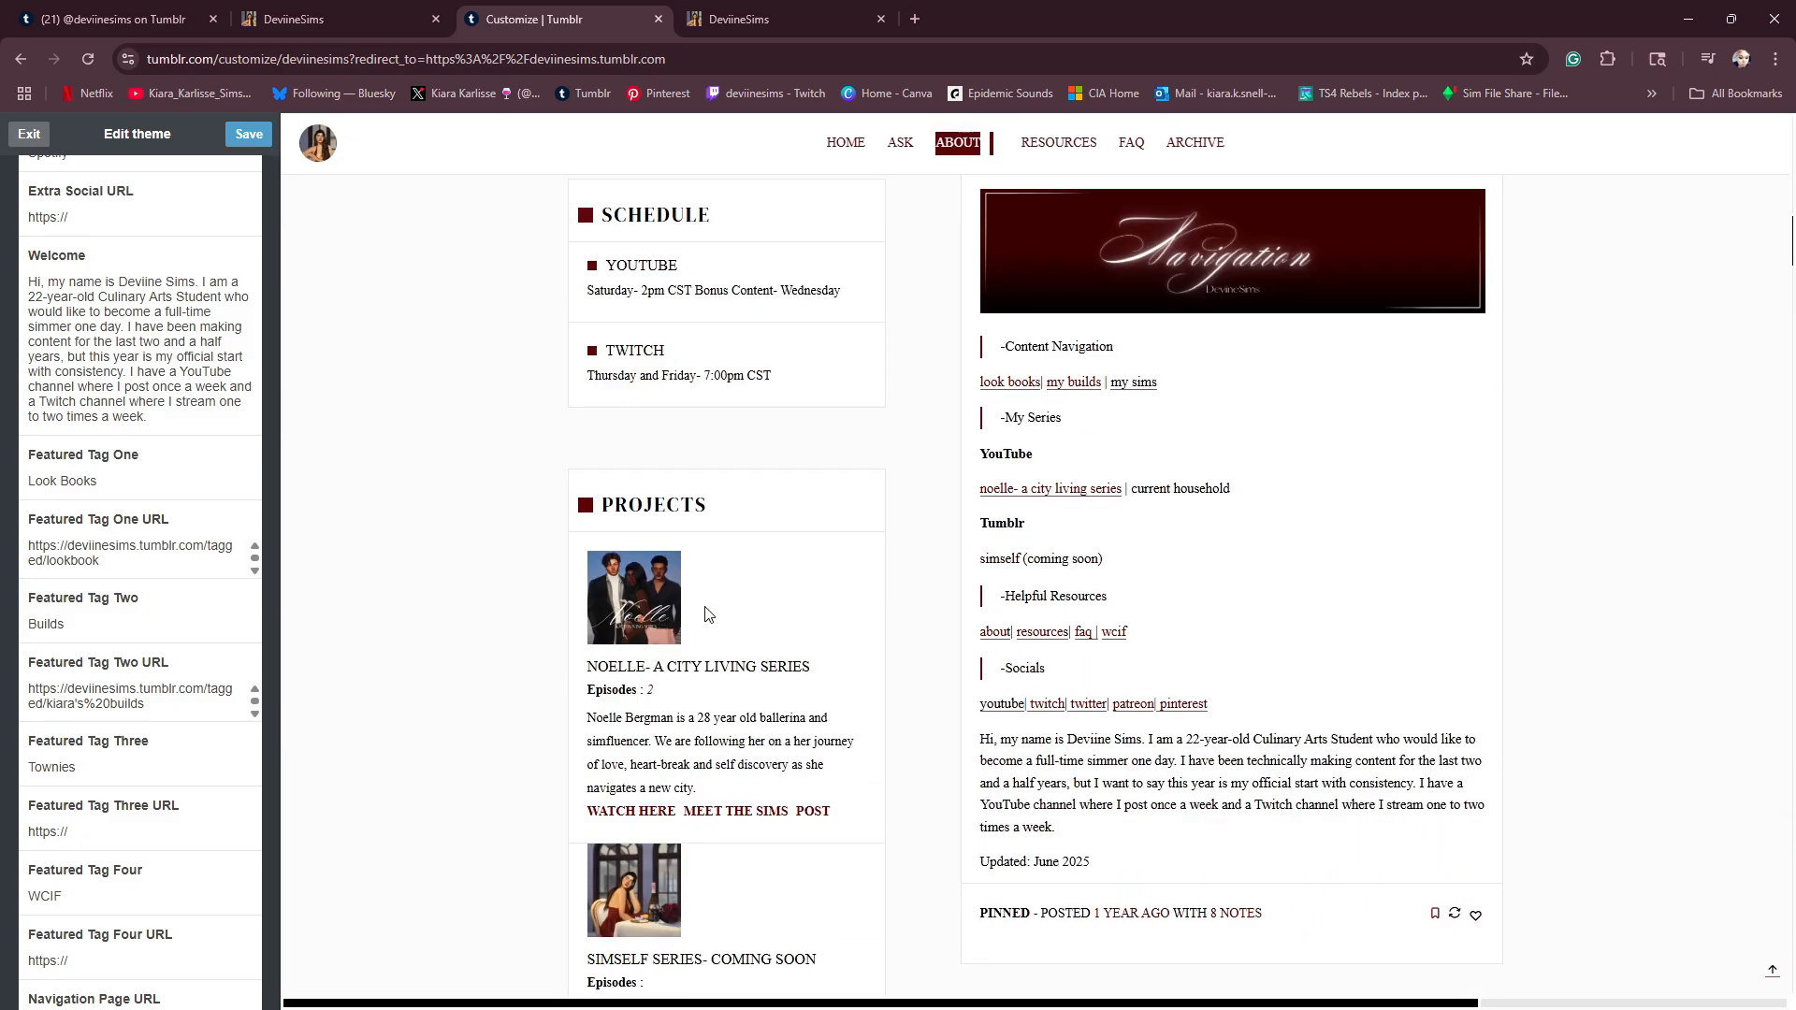